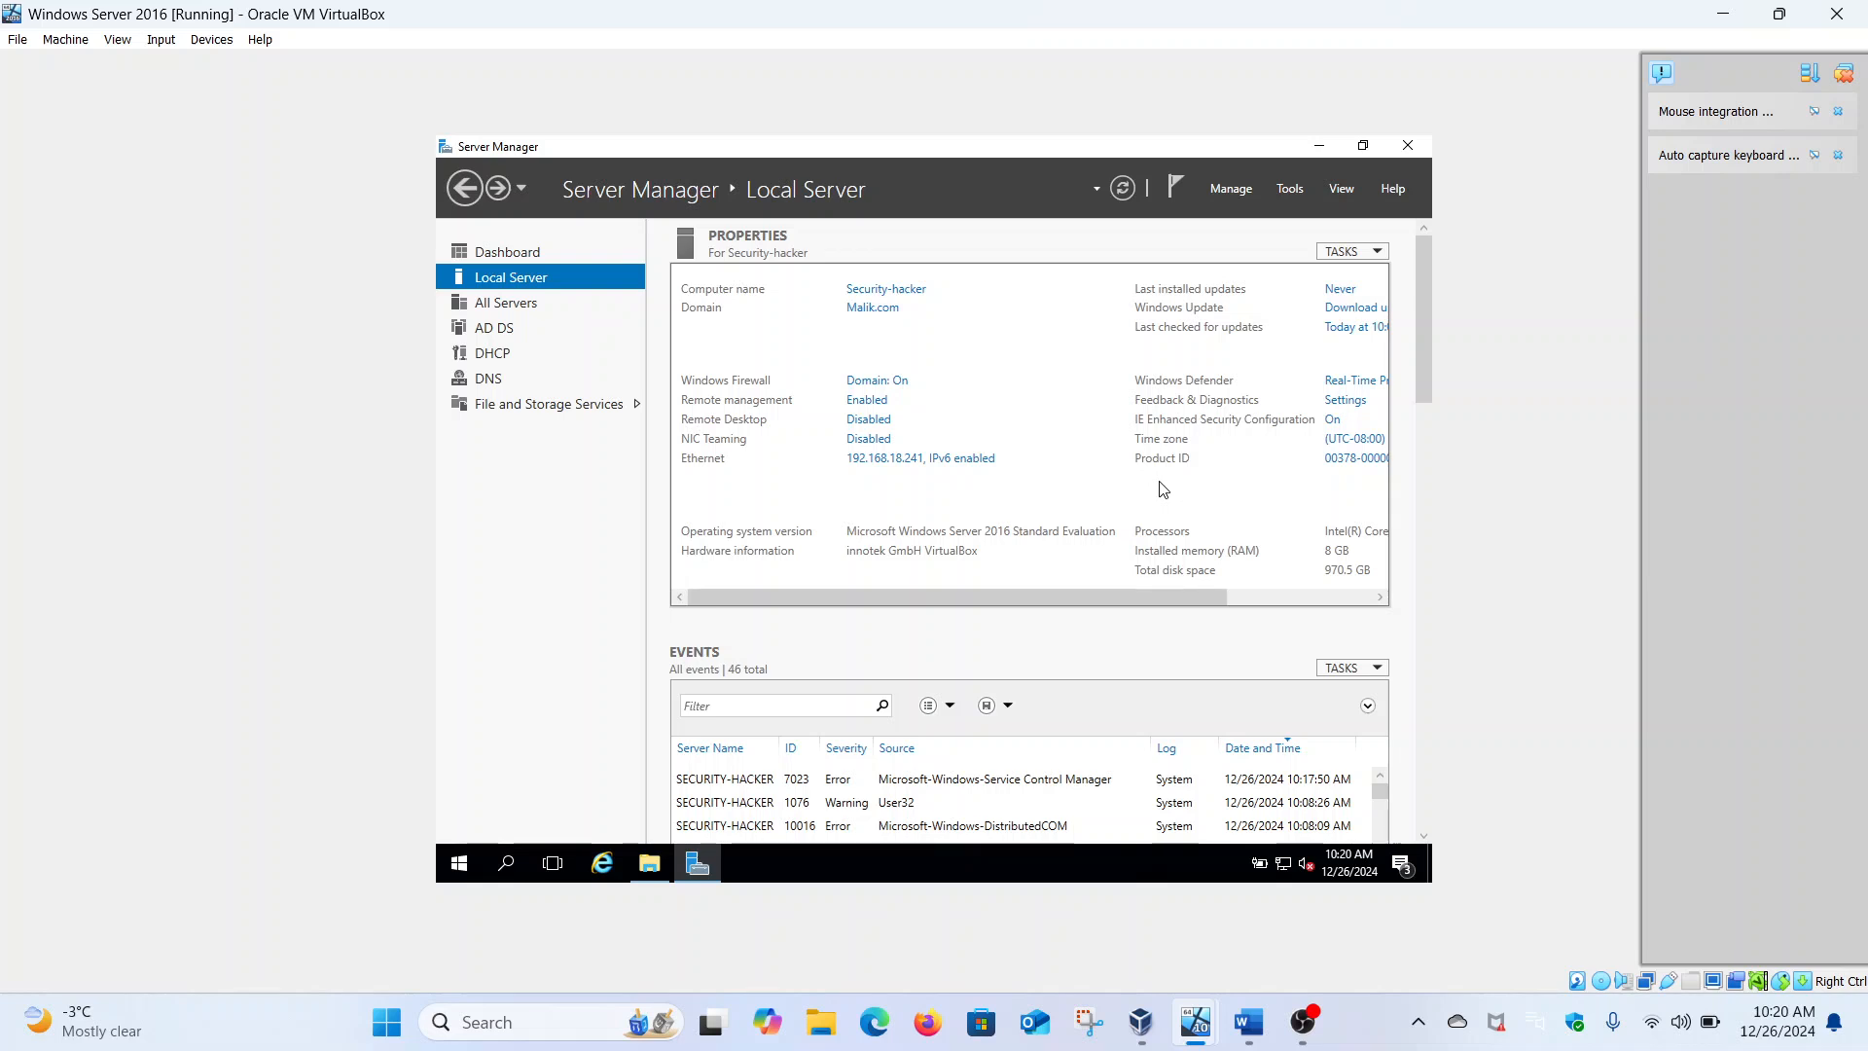
Review the staff-to-department lines and the Maliktech share name in the task document
click(589, 405)
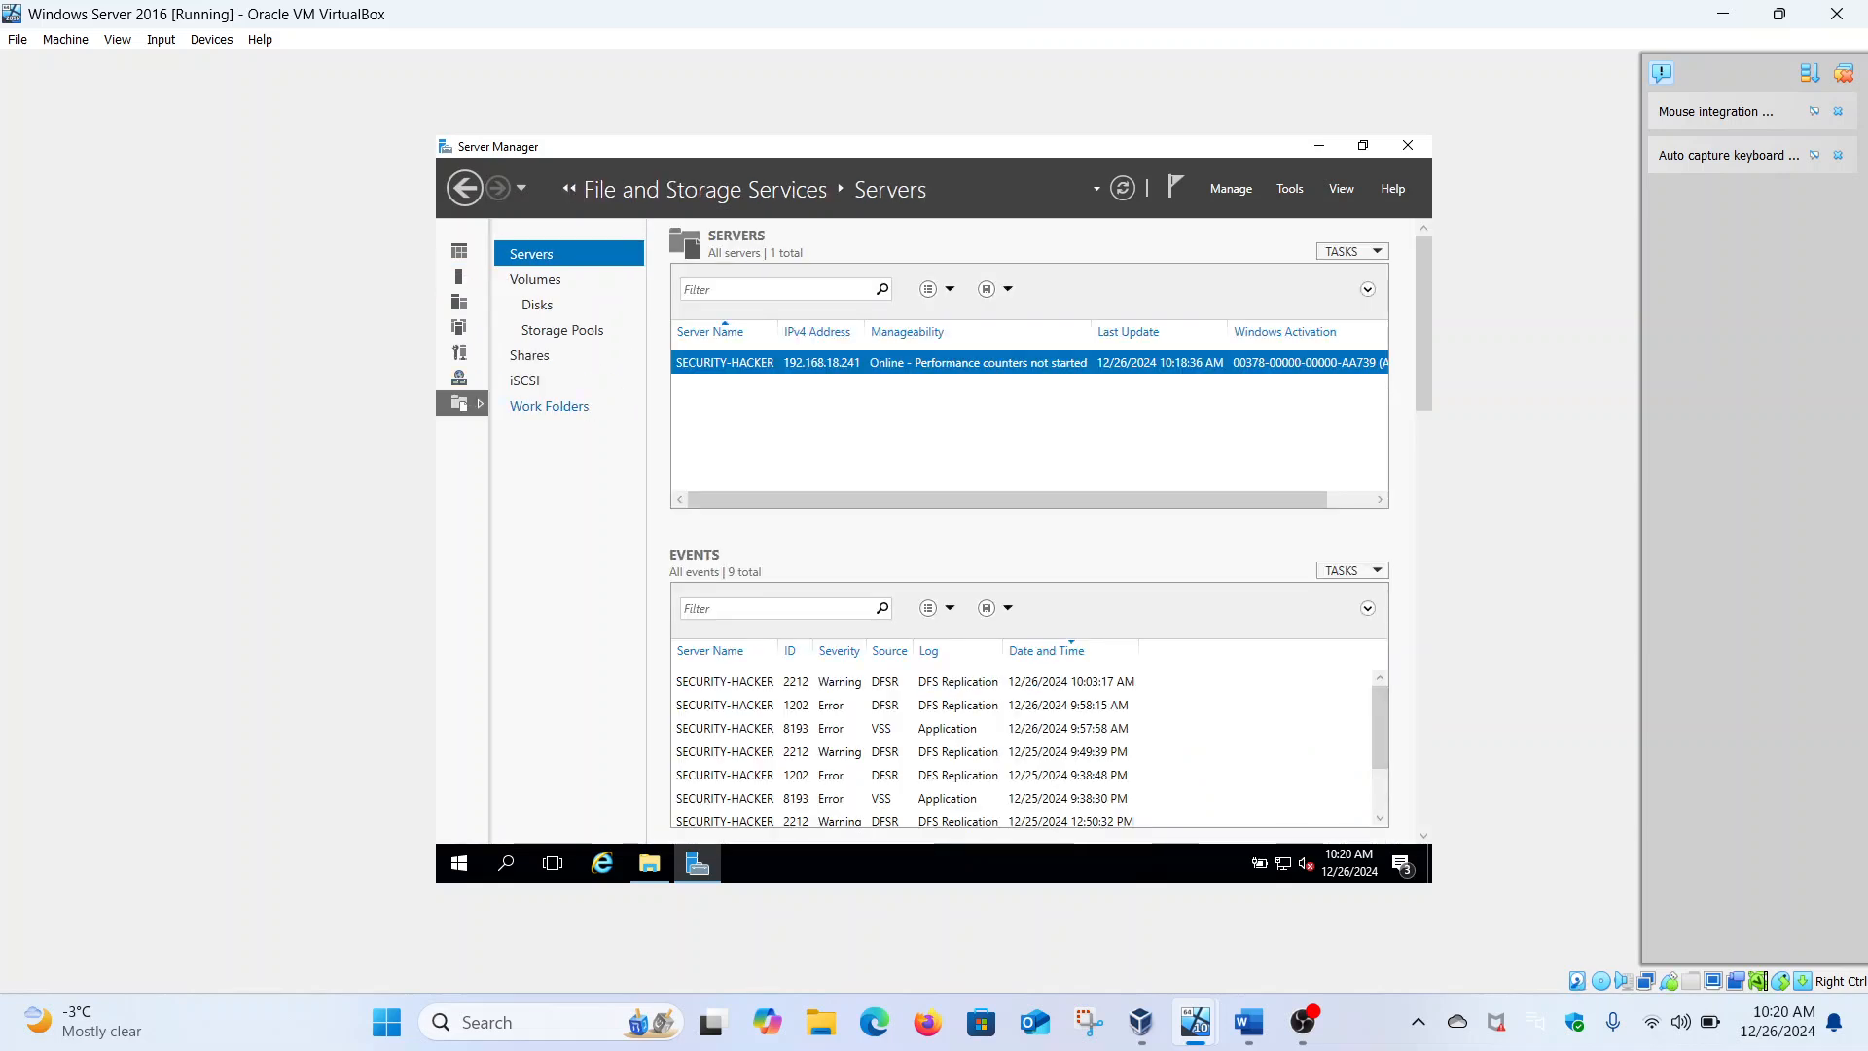
click(468, 190)
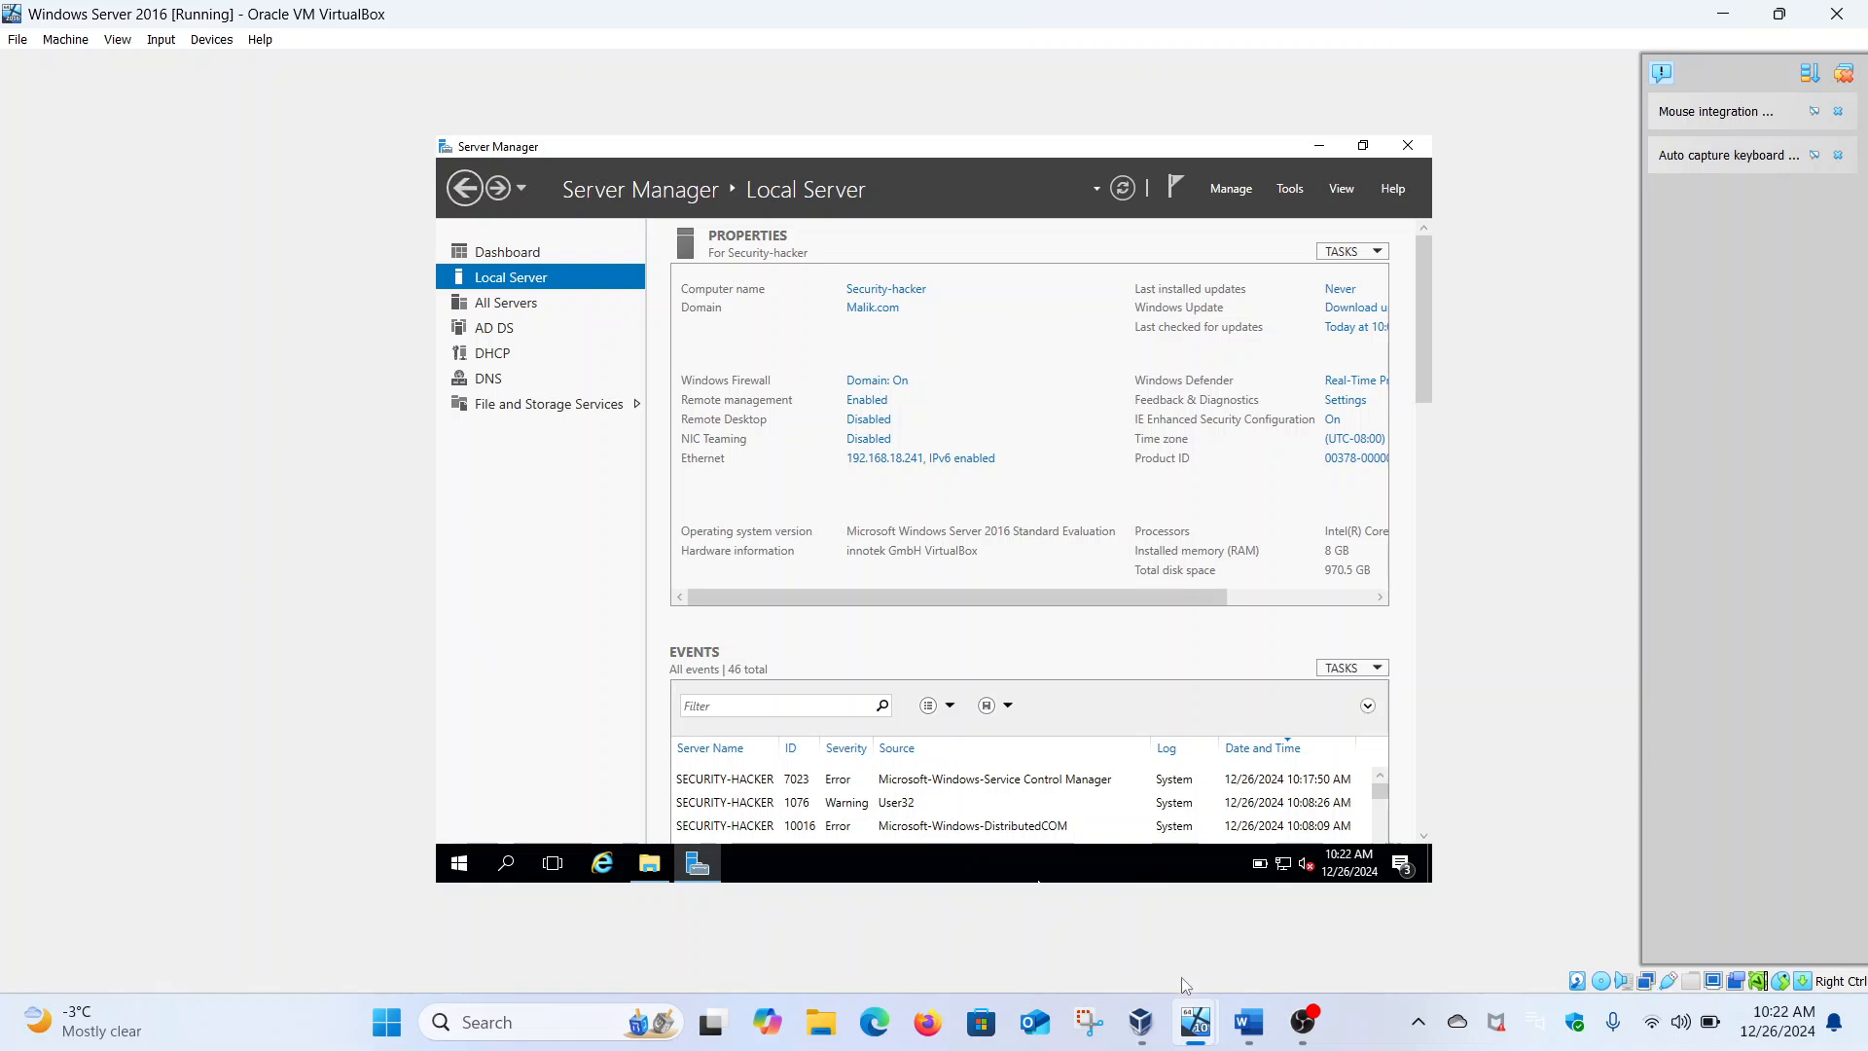
click(1248, 1021)
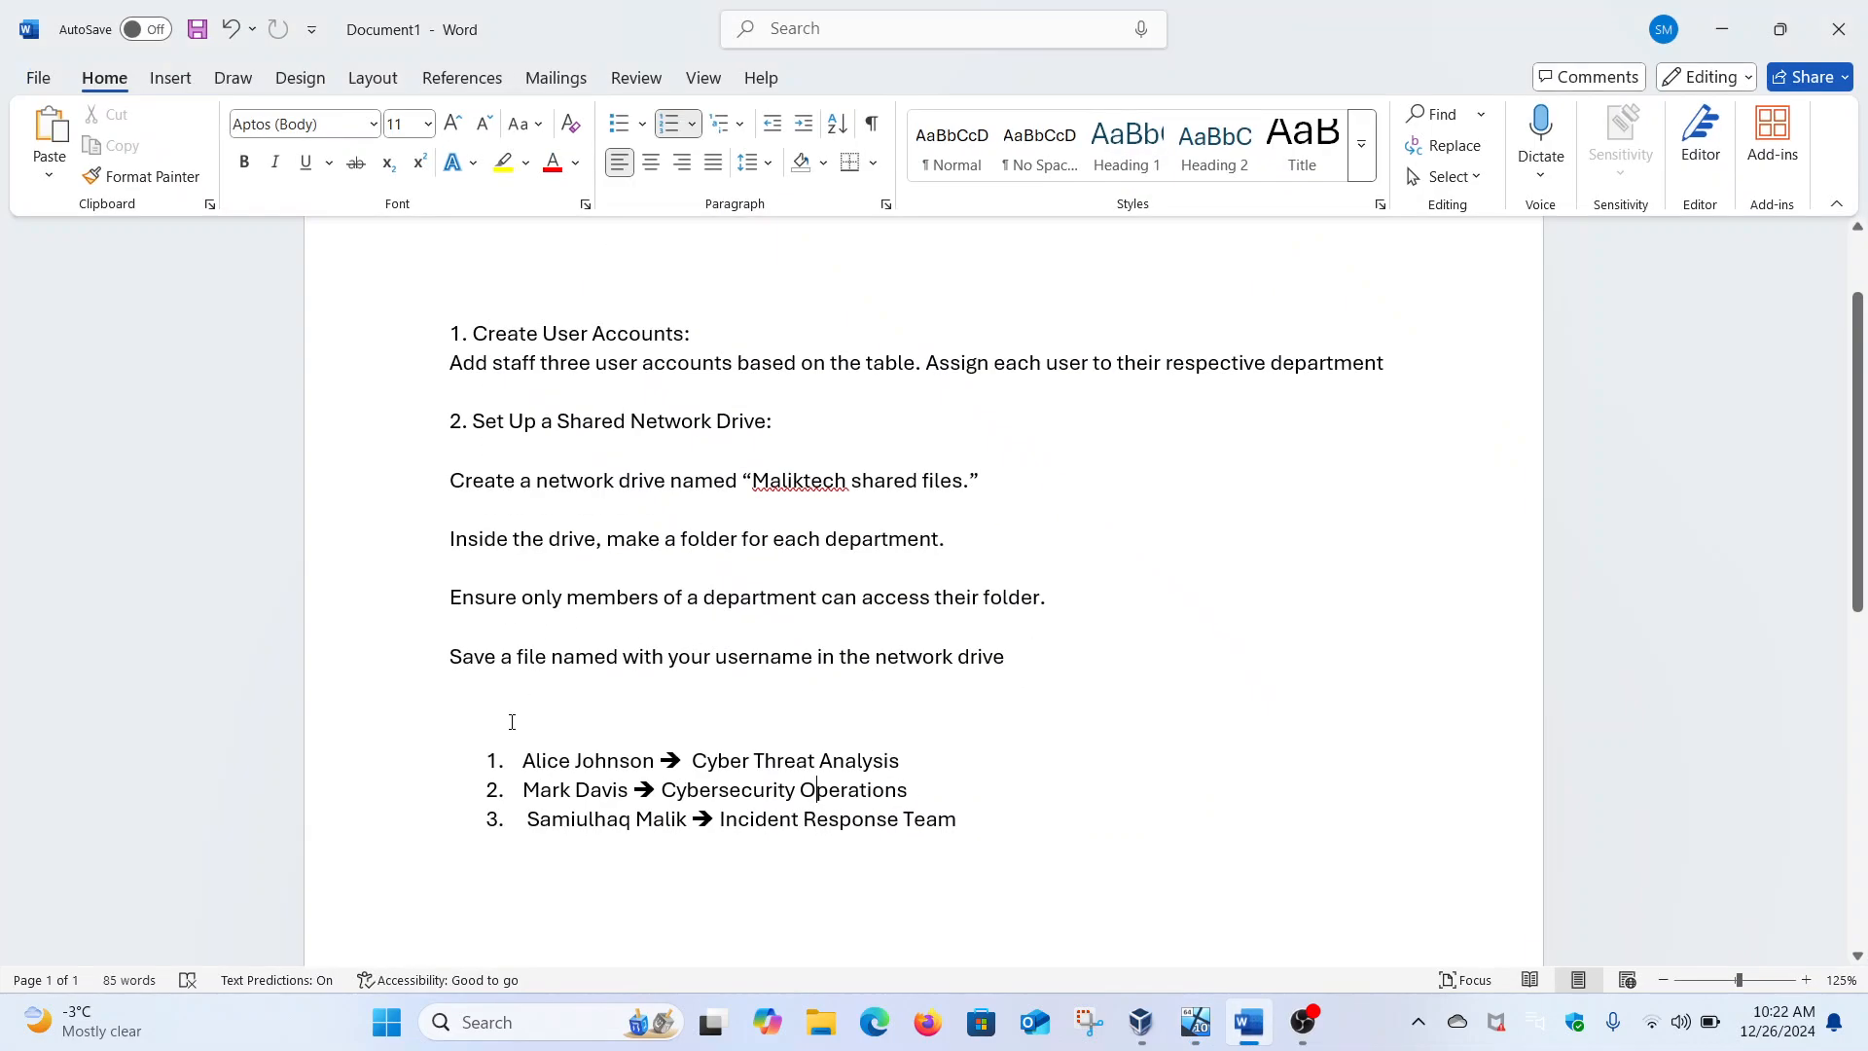
drag(523, 760, 981, 823)
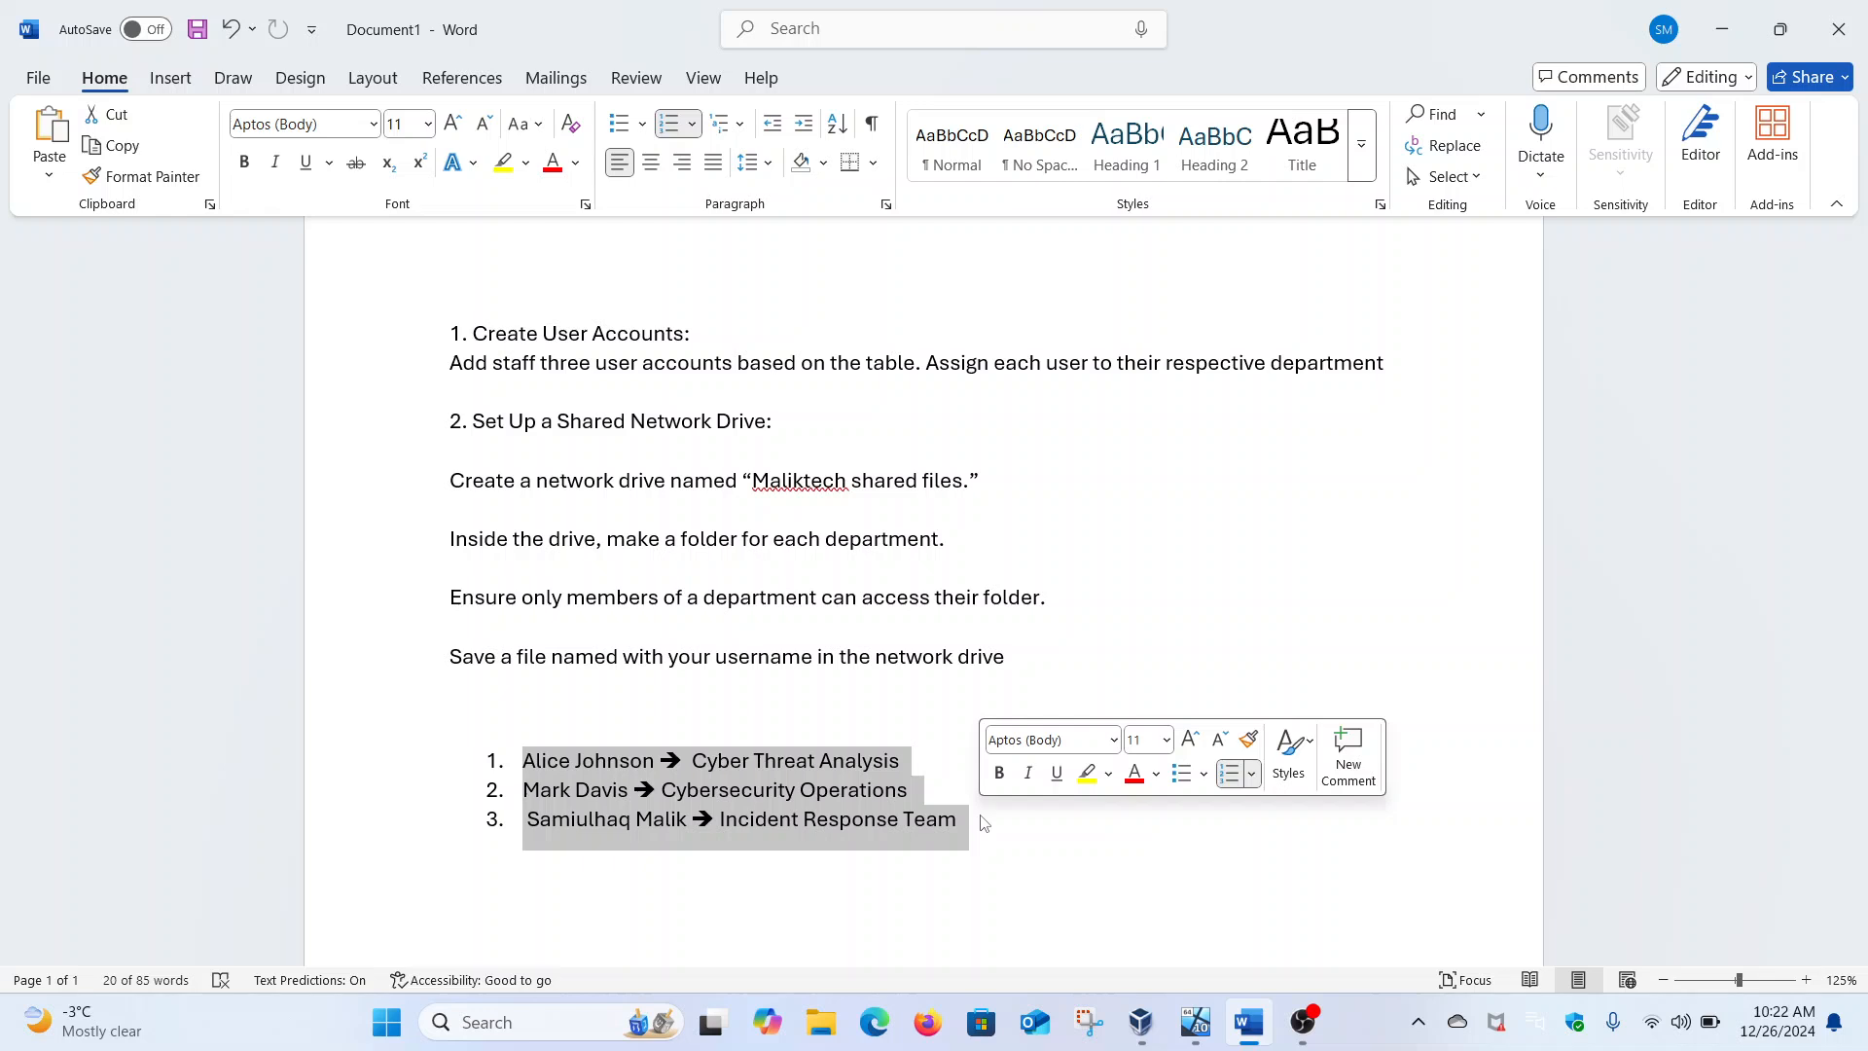
click(881, 820)
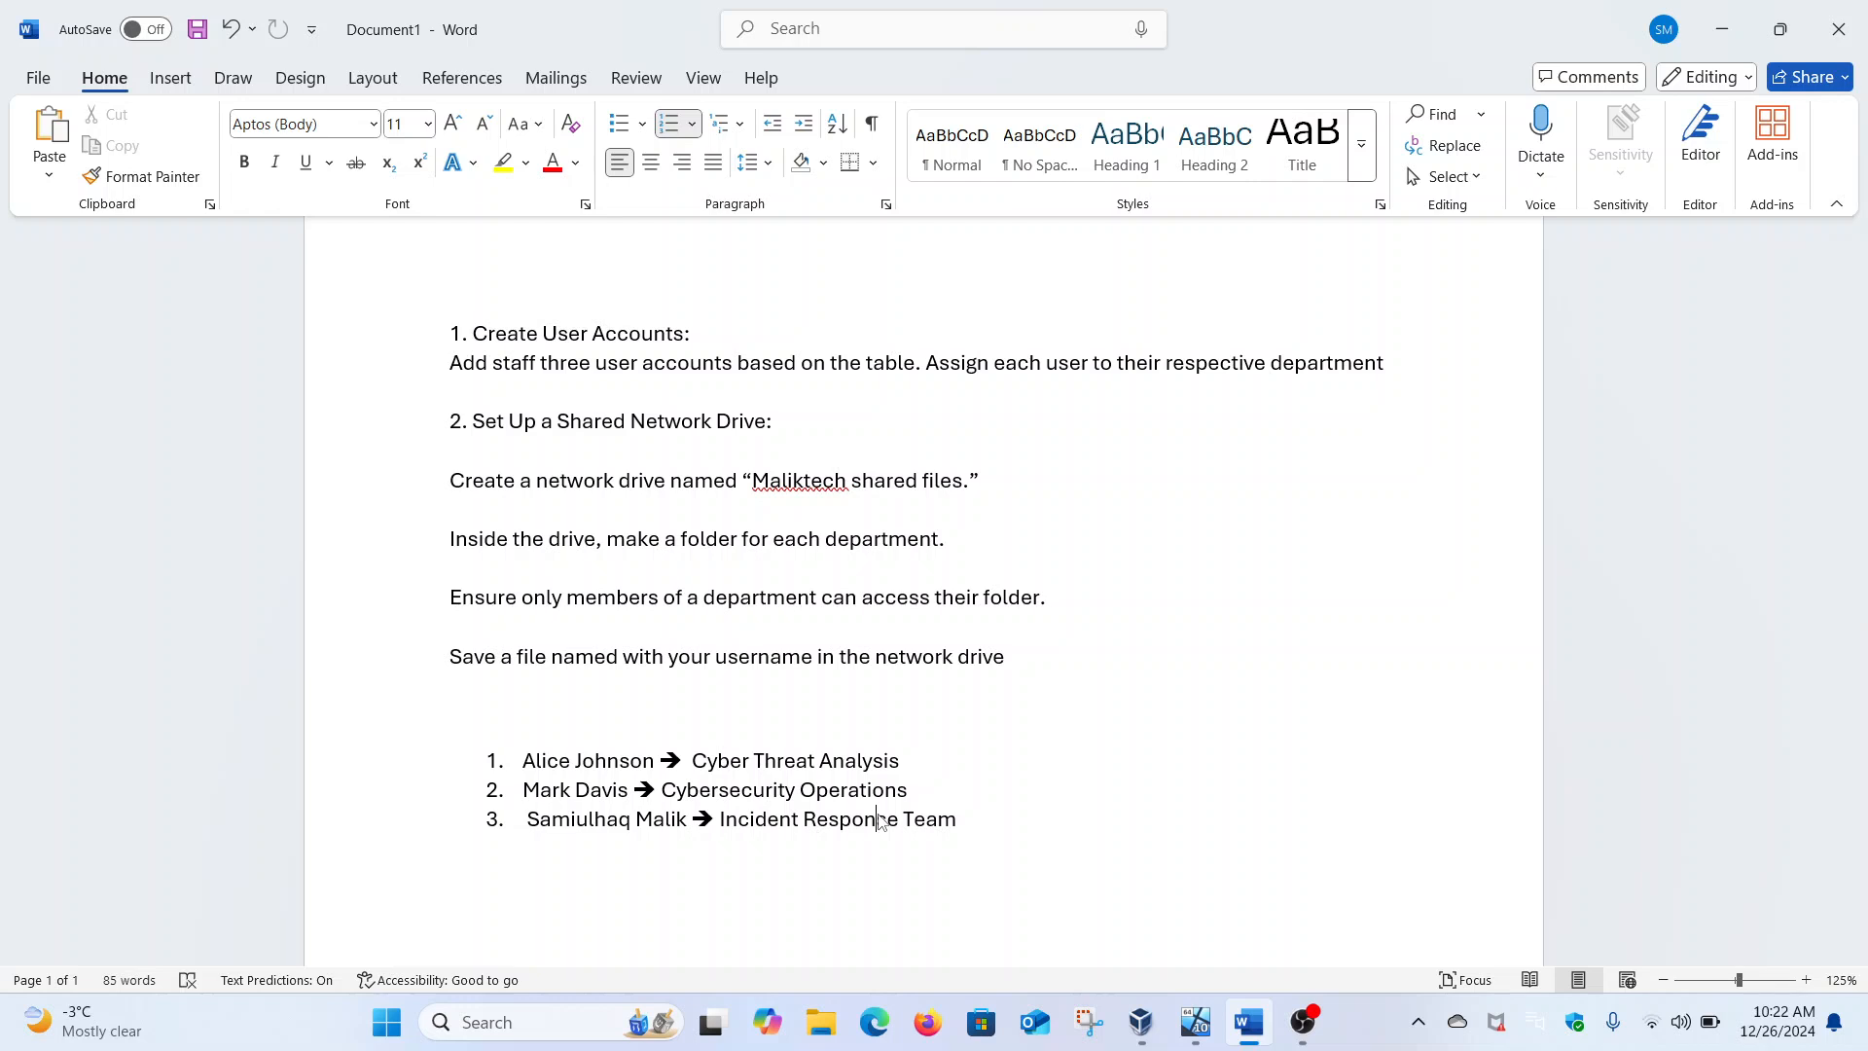
double_click(756, 484)
drag(753, 484, 850, 484)
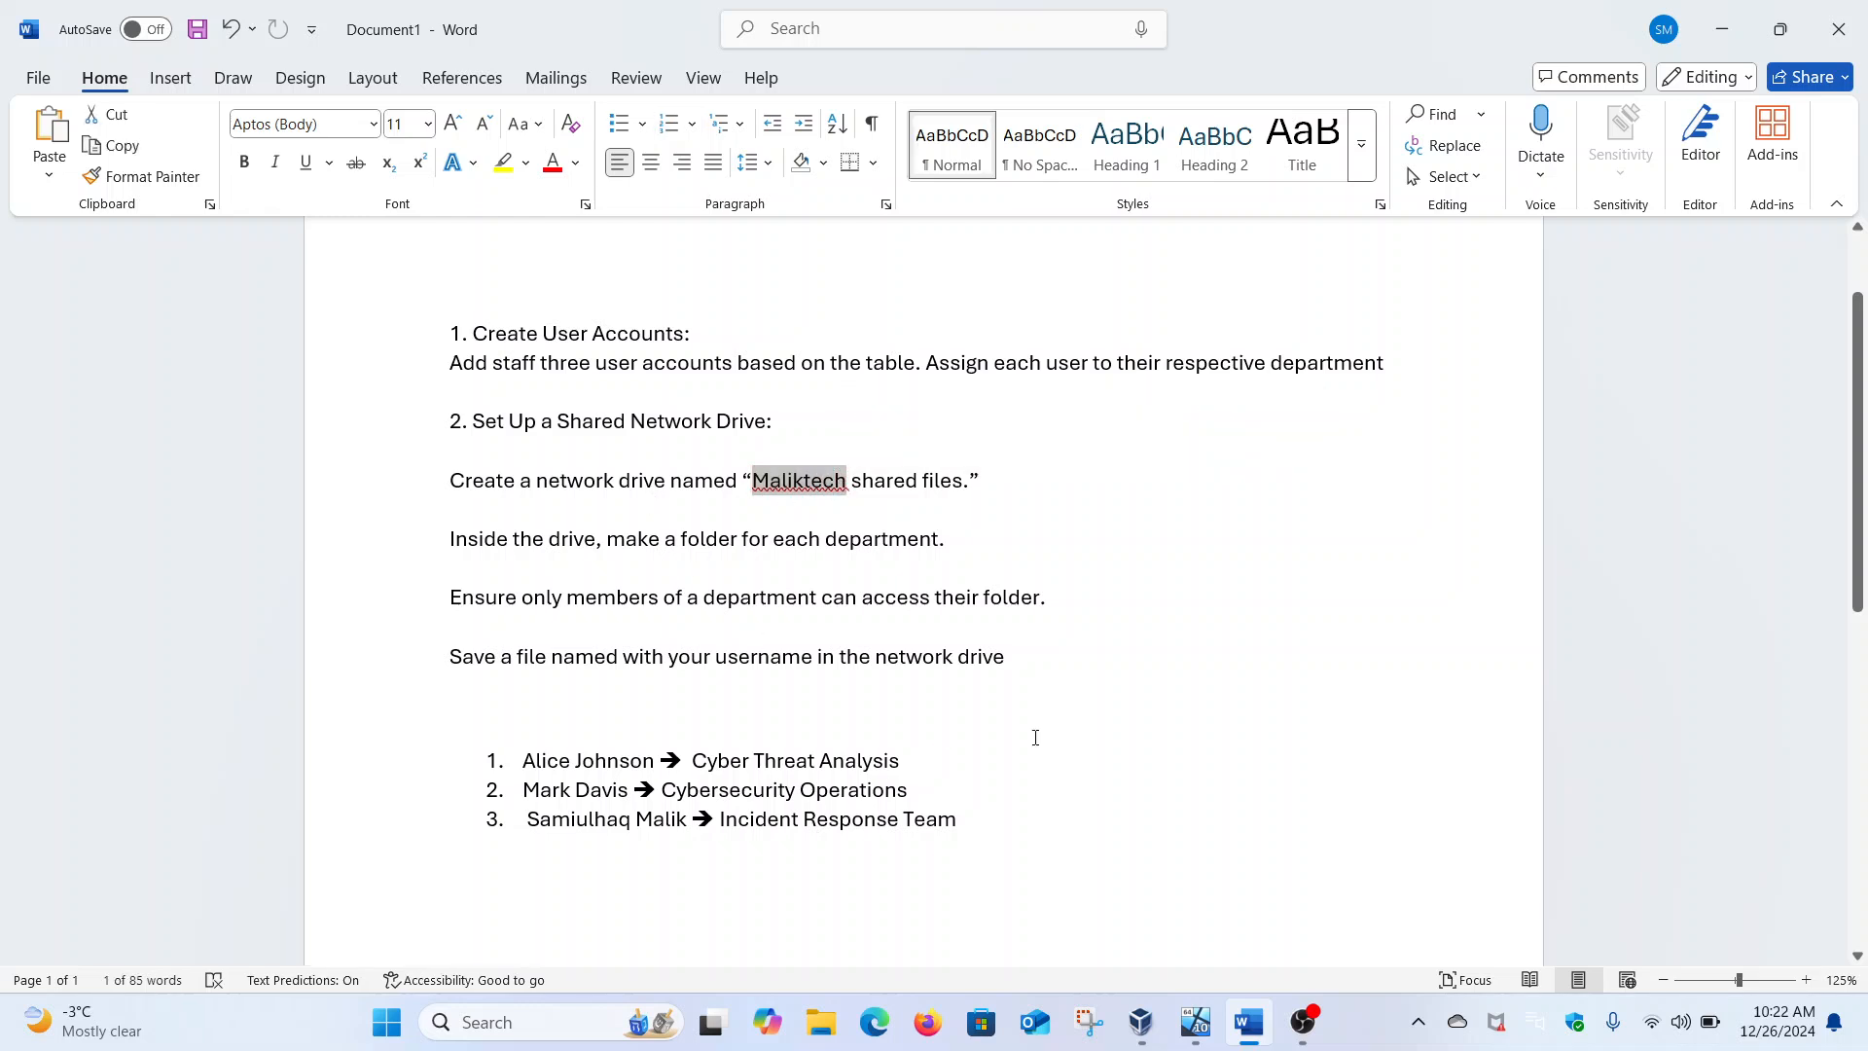
mouse_move(1196, 1022)
click(1262, 921)
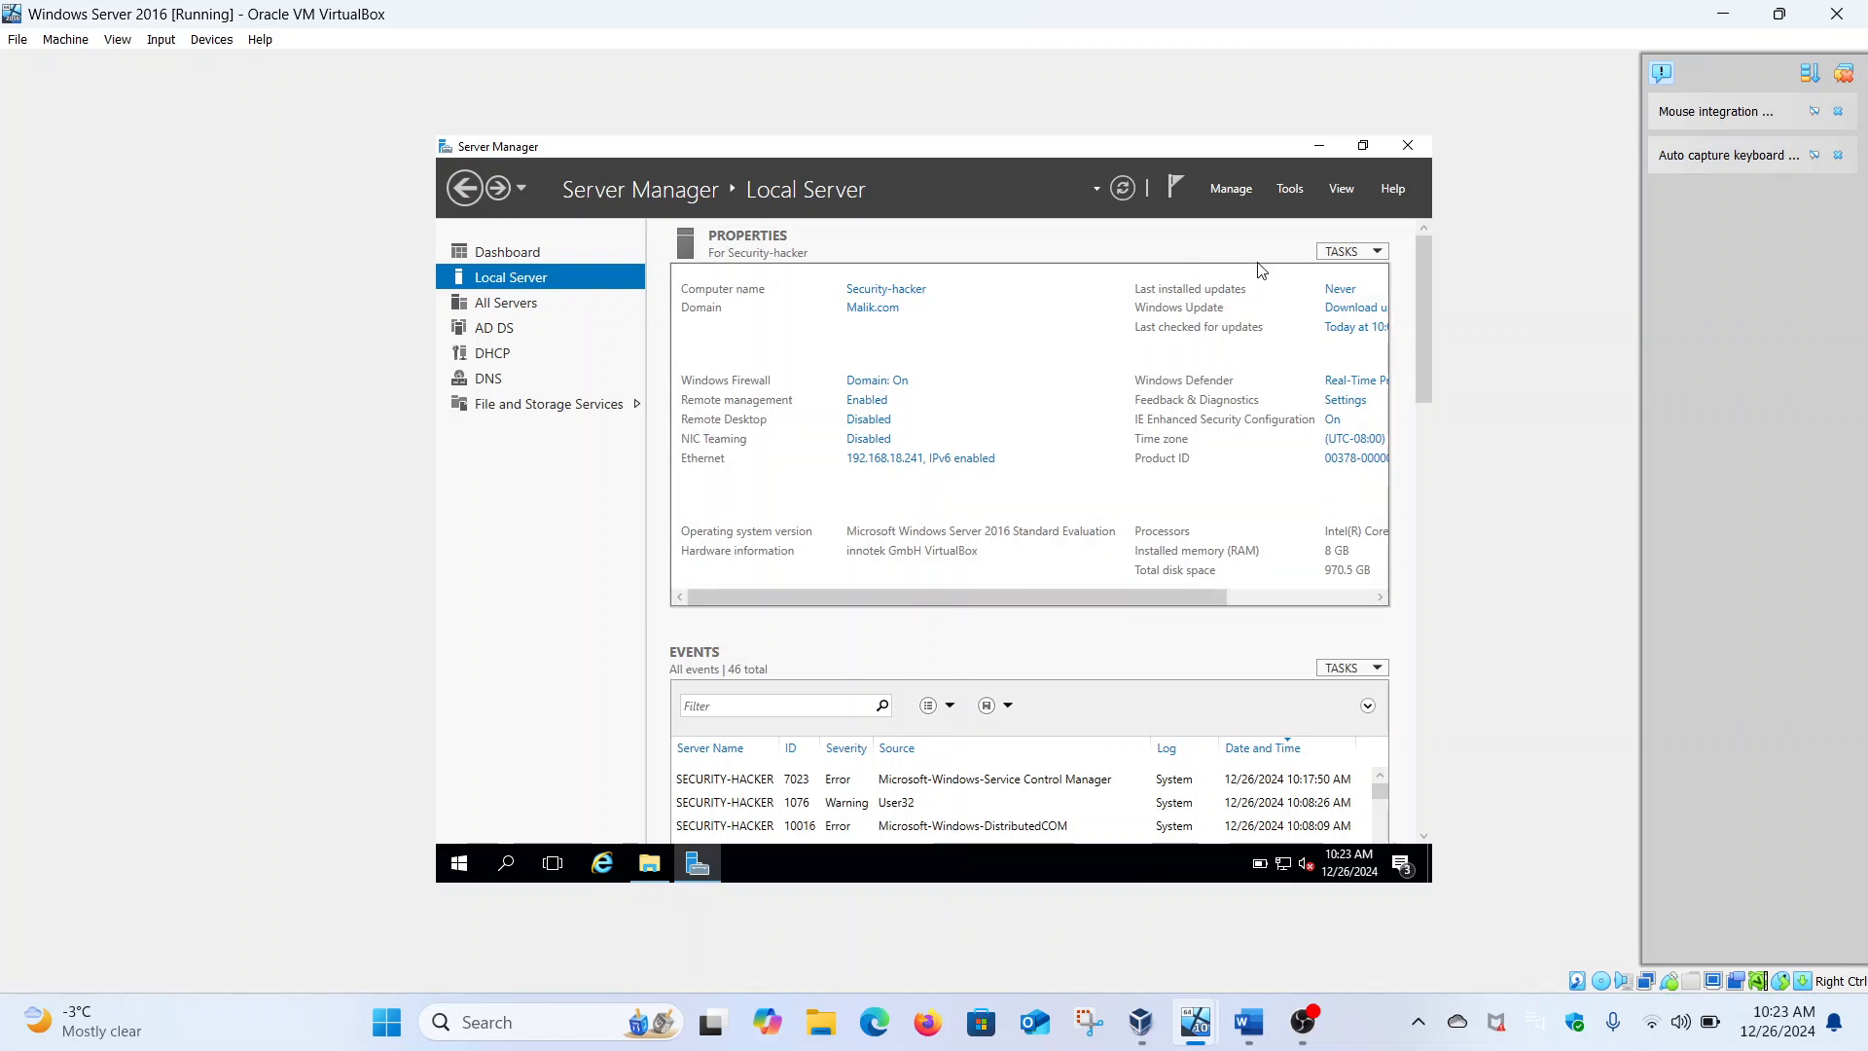
Launch Active Directory Users and Computers from Tools and bring up the Users container's actions
click(1292, 190)
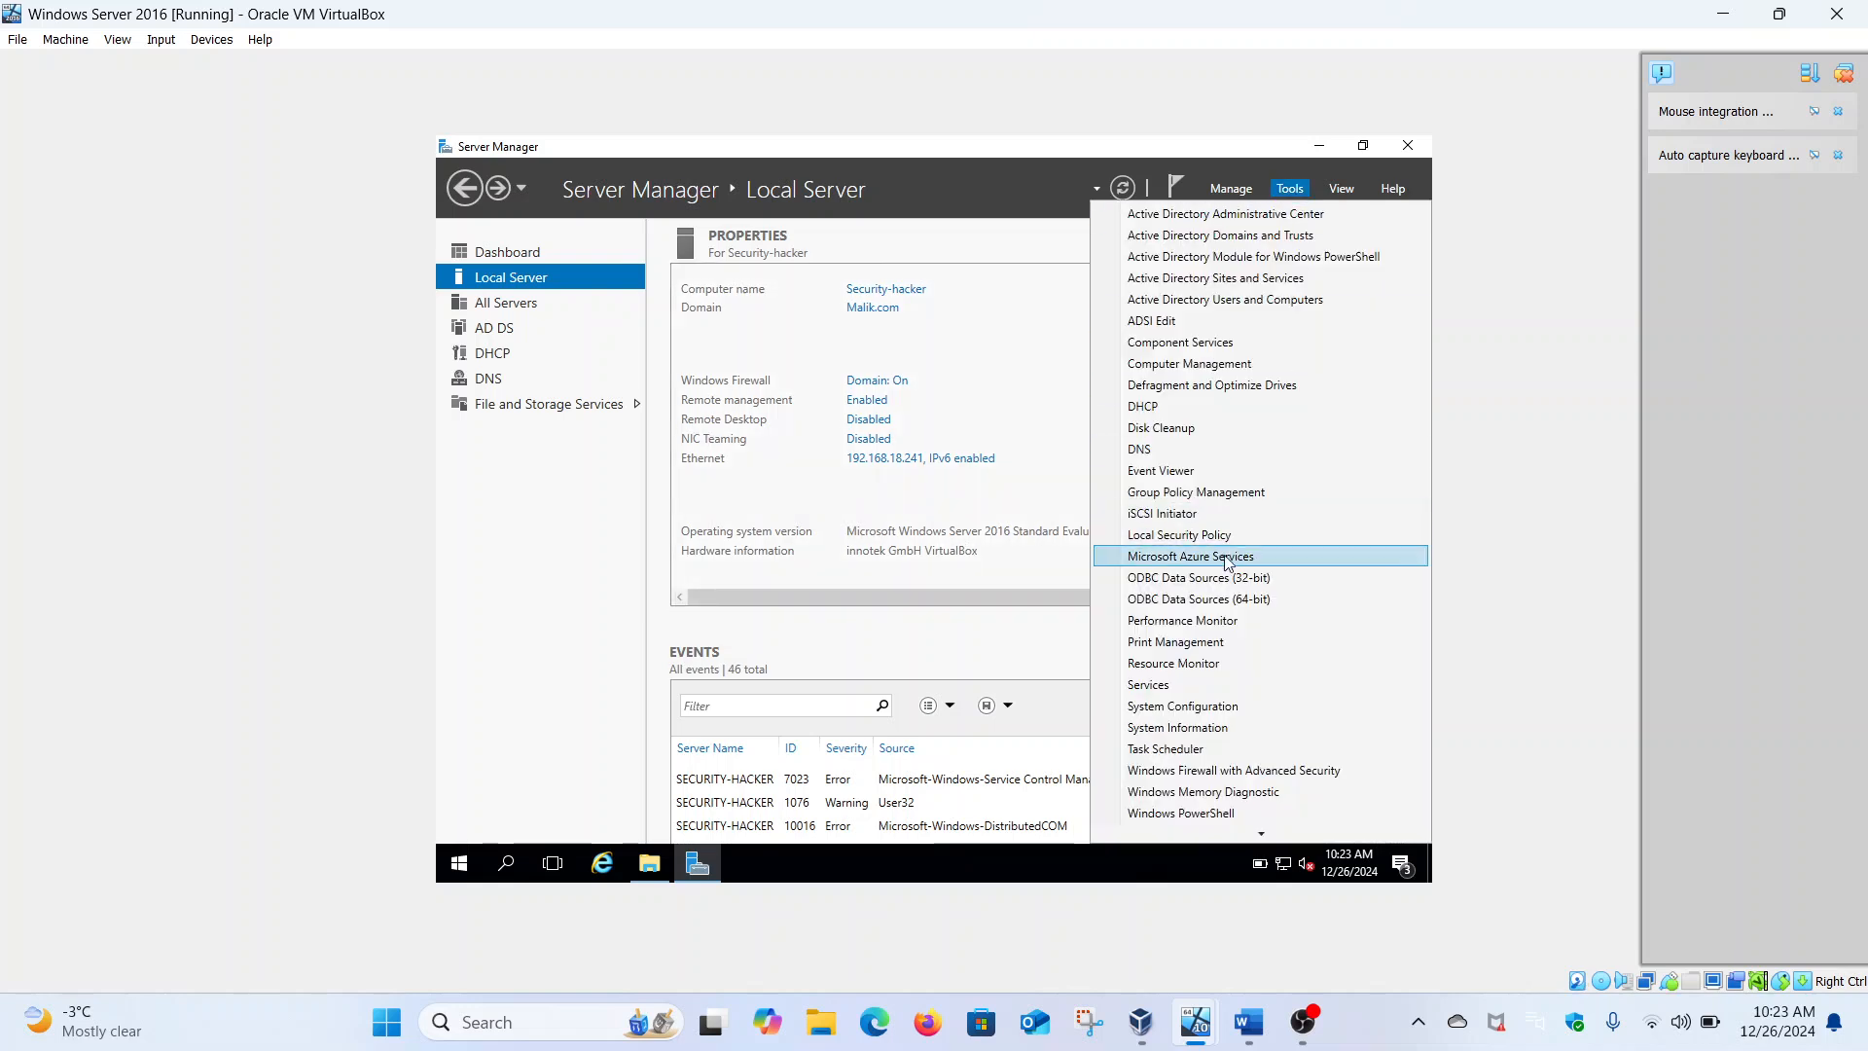
click(1269, 304)
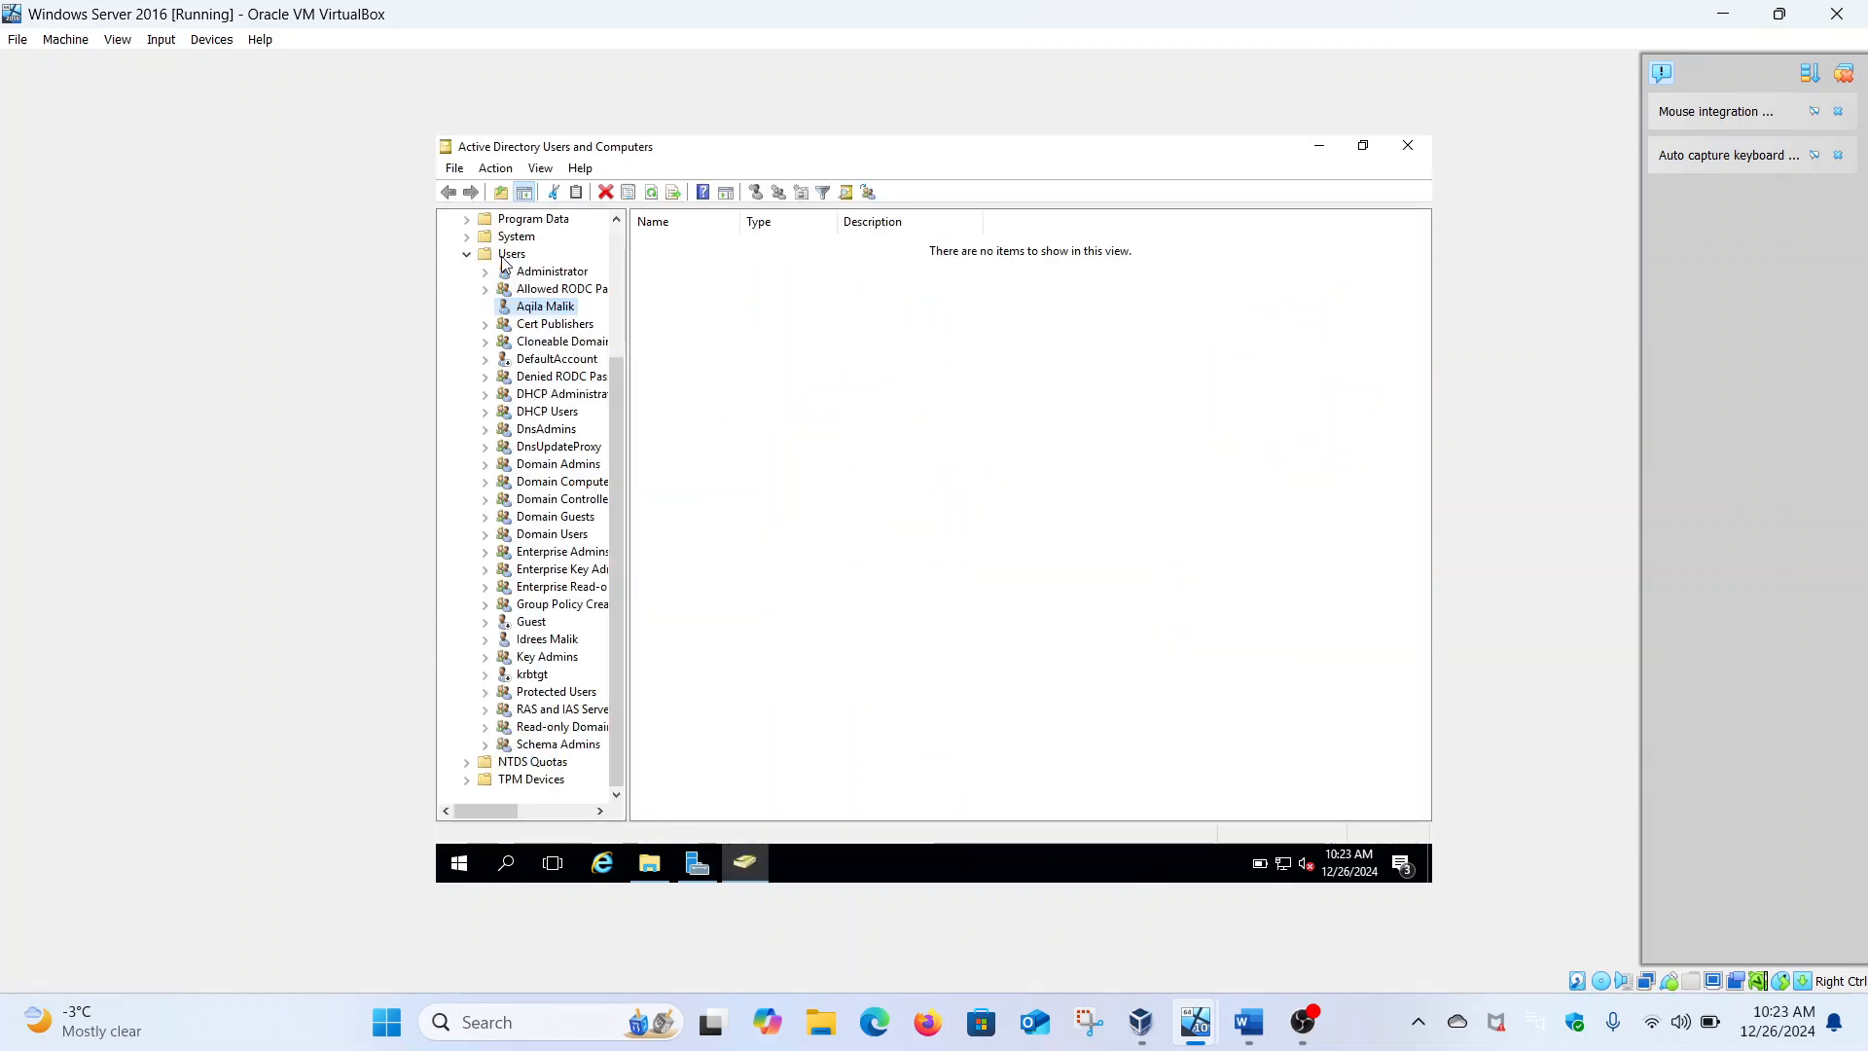
click(503, 257)
scroll(503, 263, up, 4)
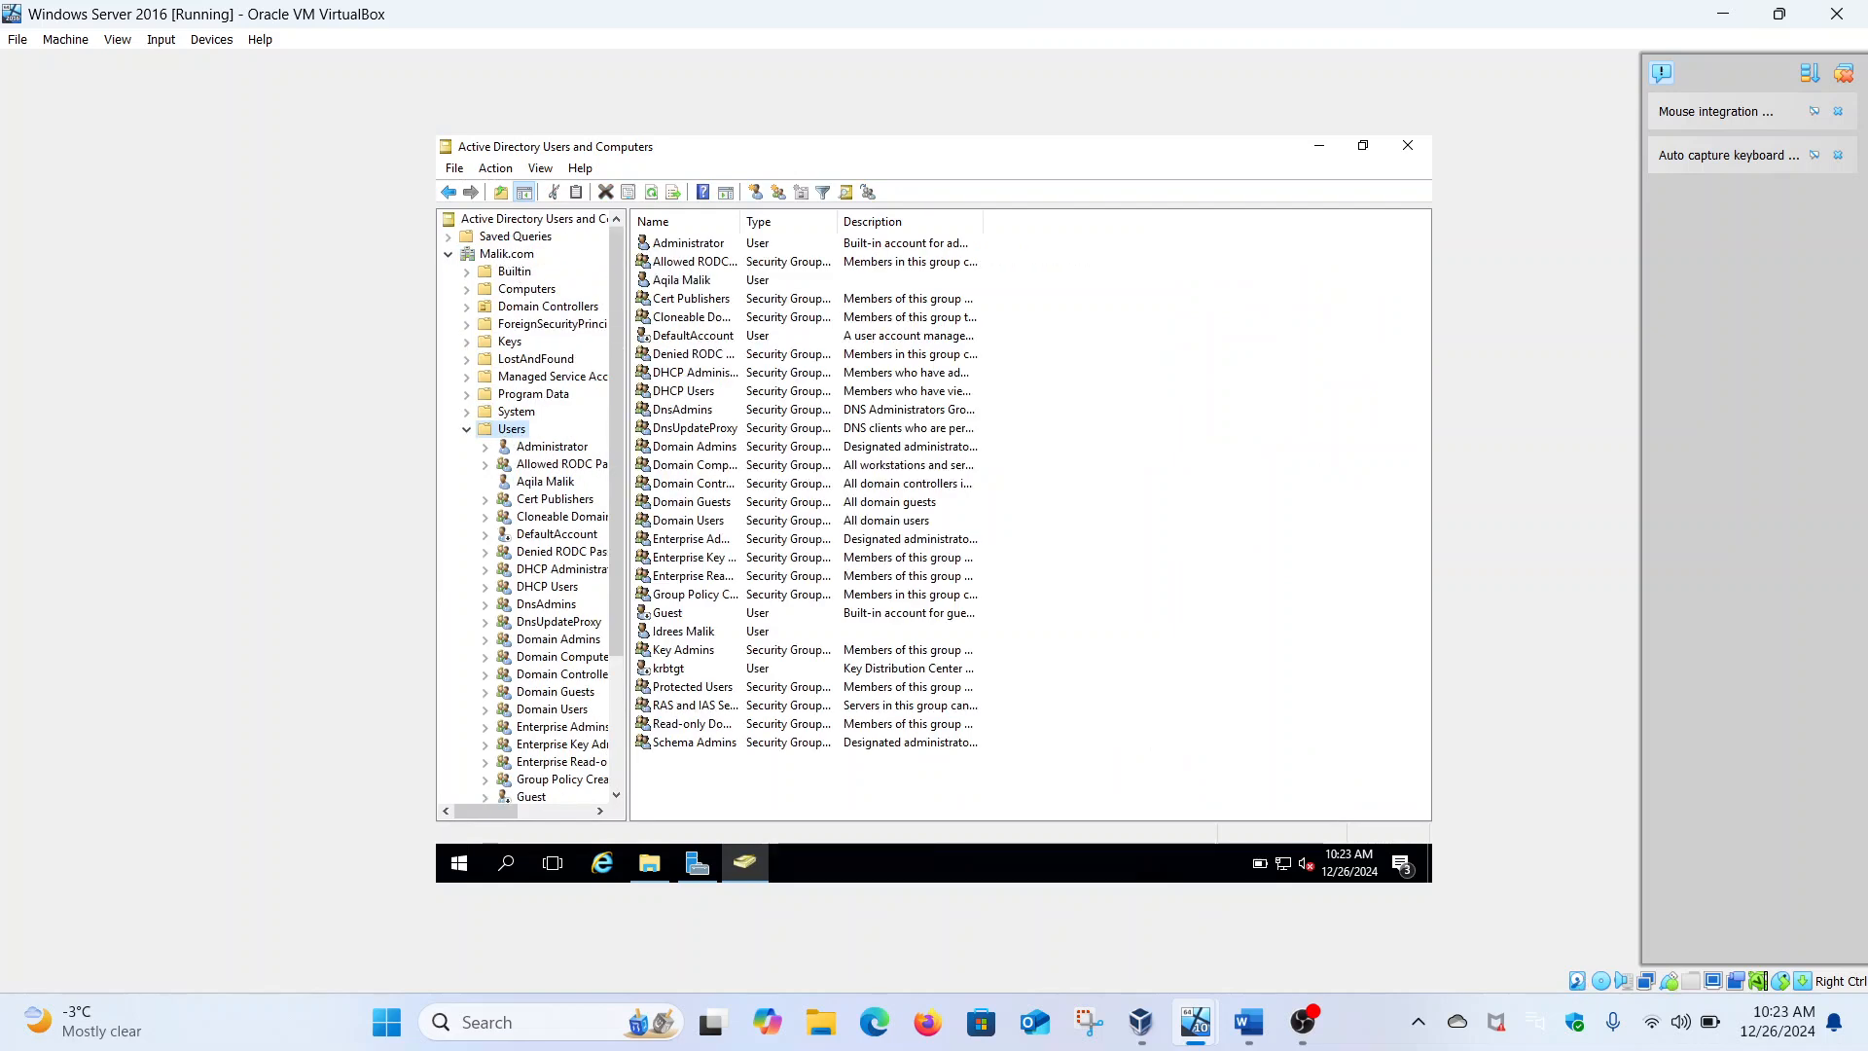
right_click(515, 435)
Start a new user in Users with the first staff member's first, last and logon names
mouse_move(645, 489)
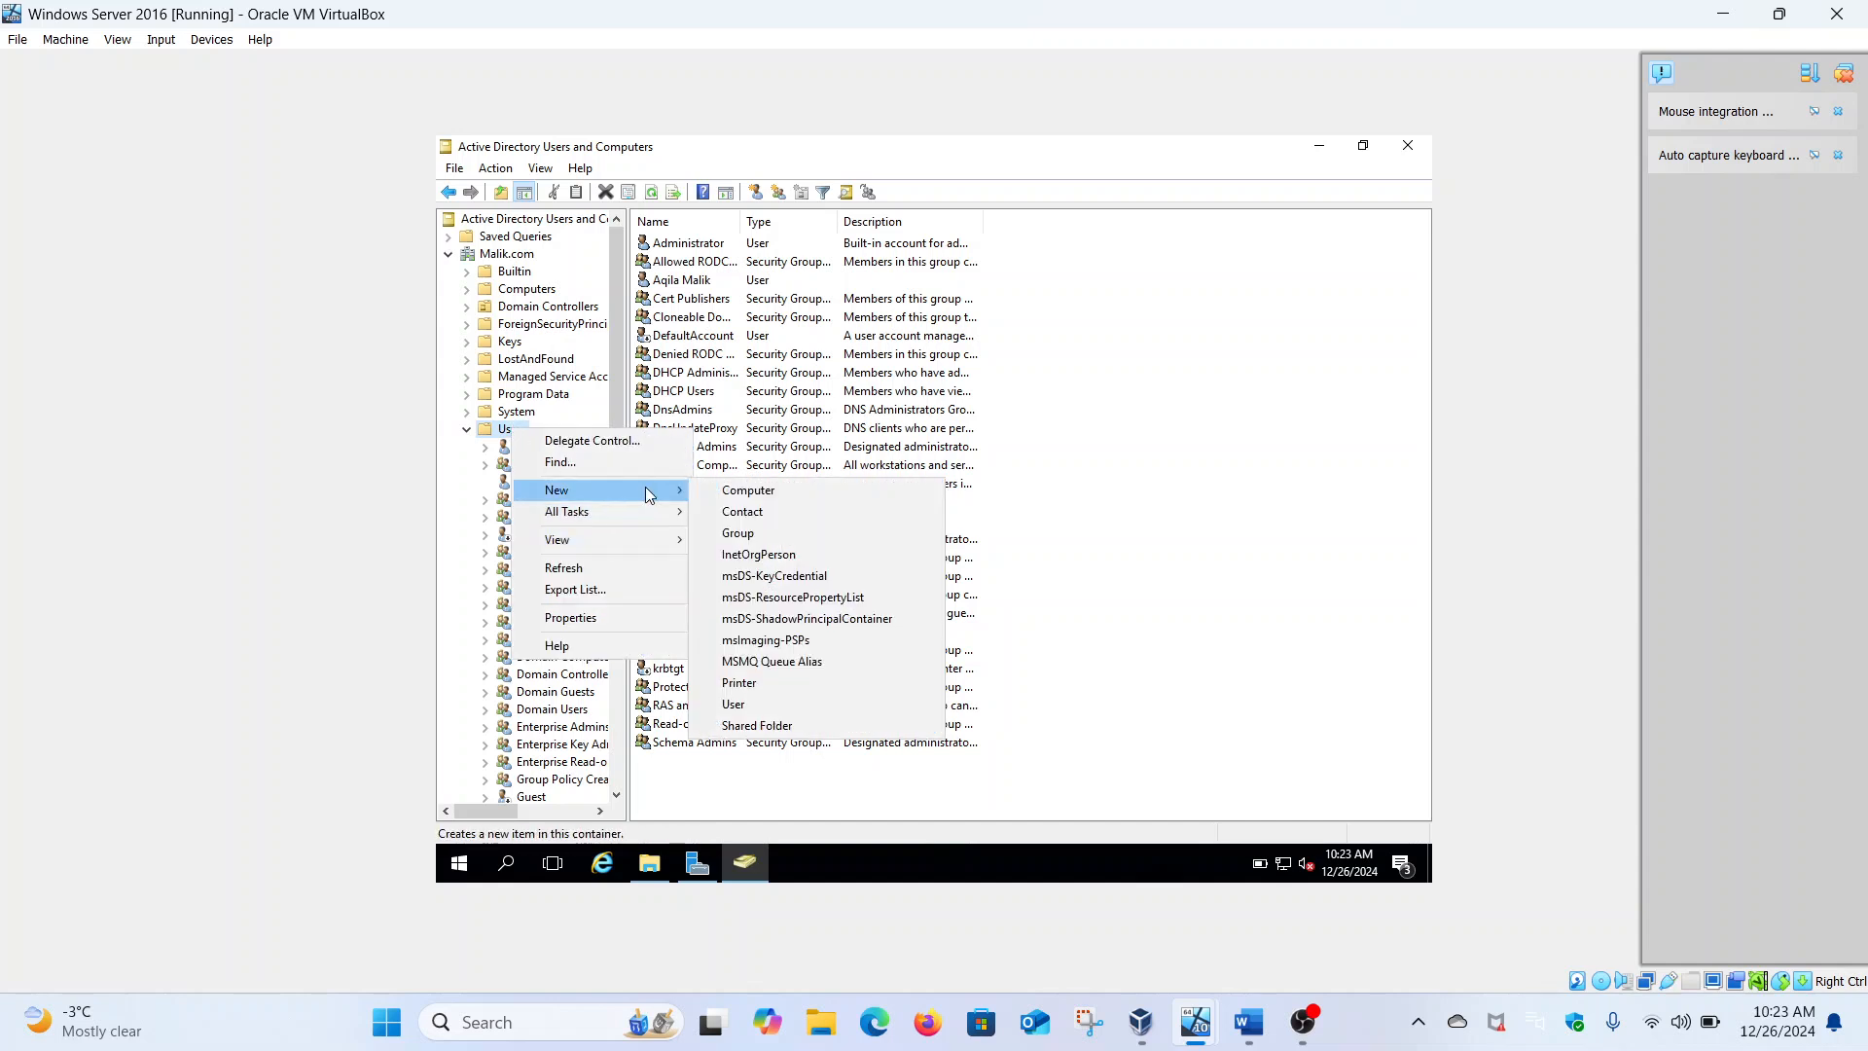
click(768, 704)
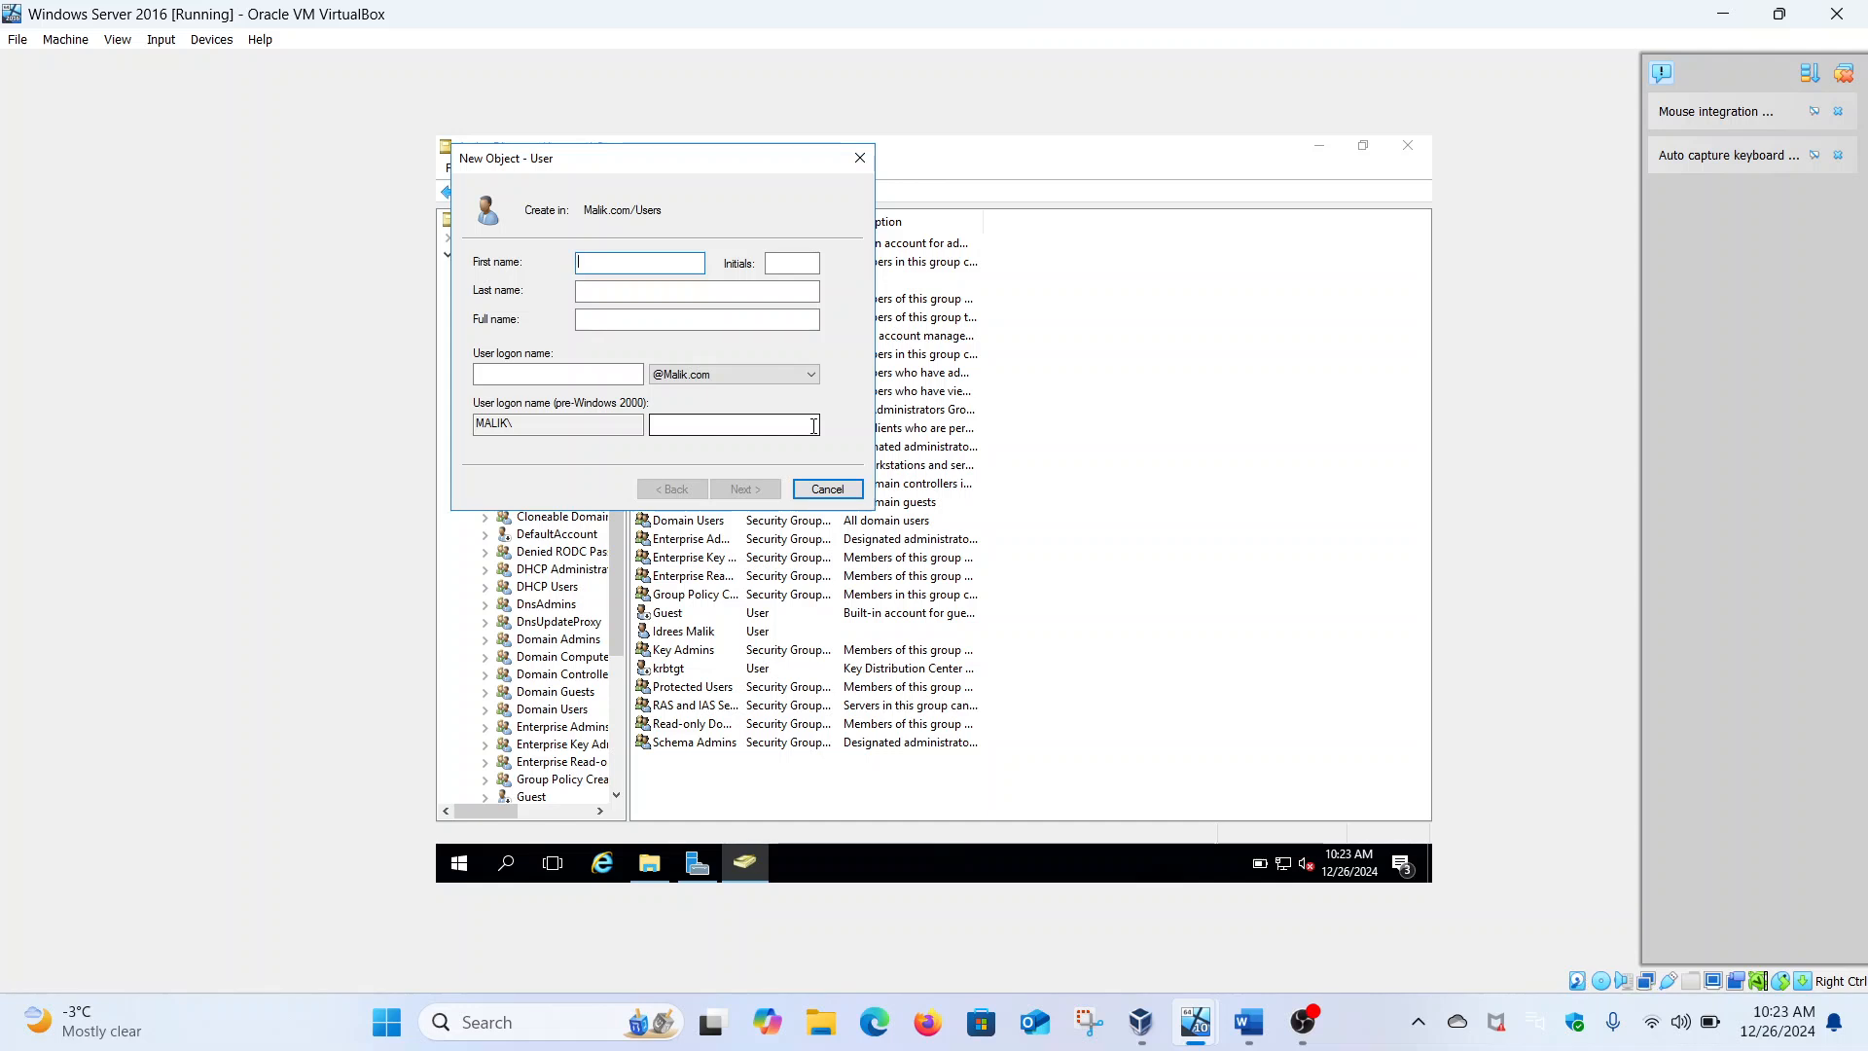
click(766, 292)
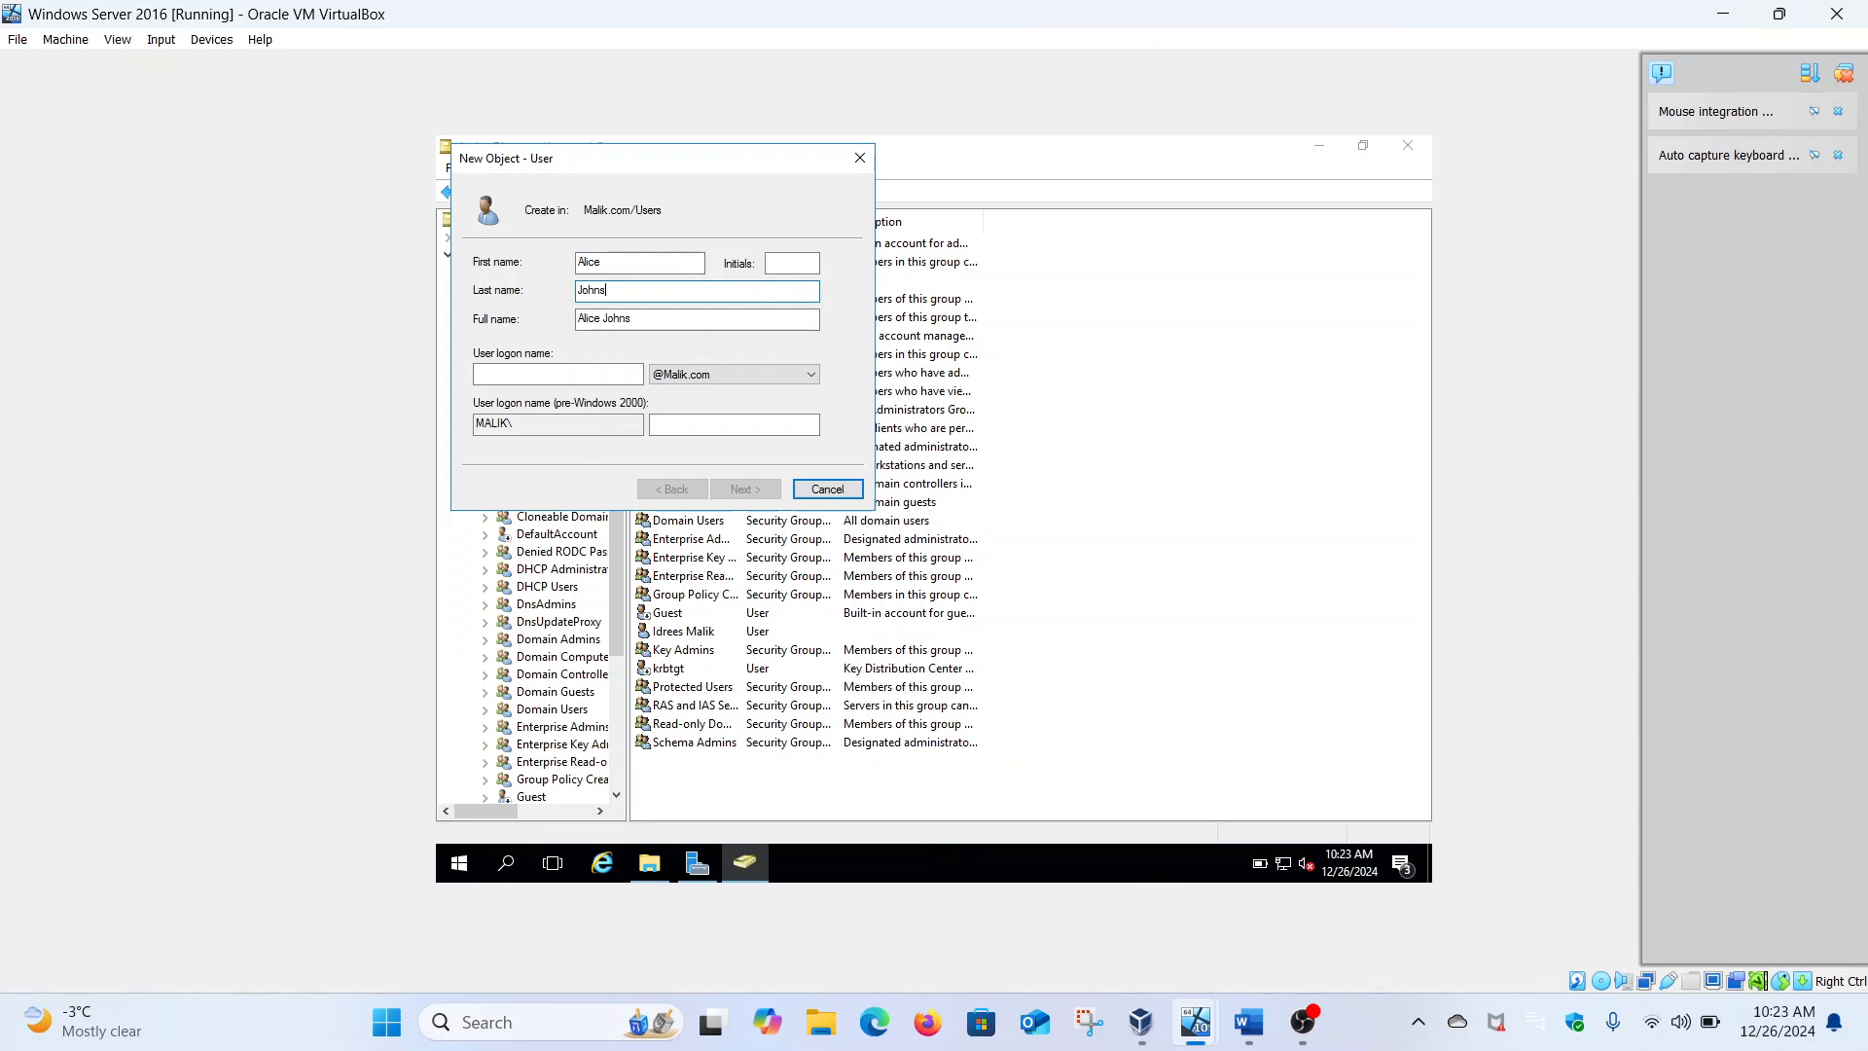
click(1258, 995)
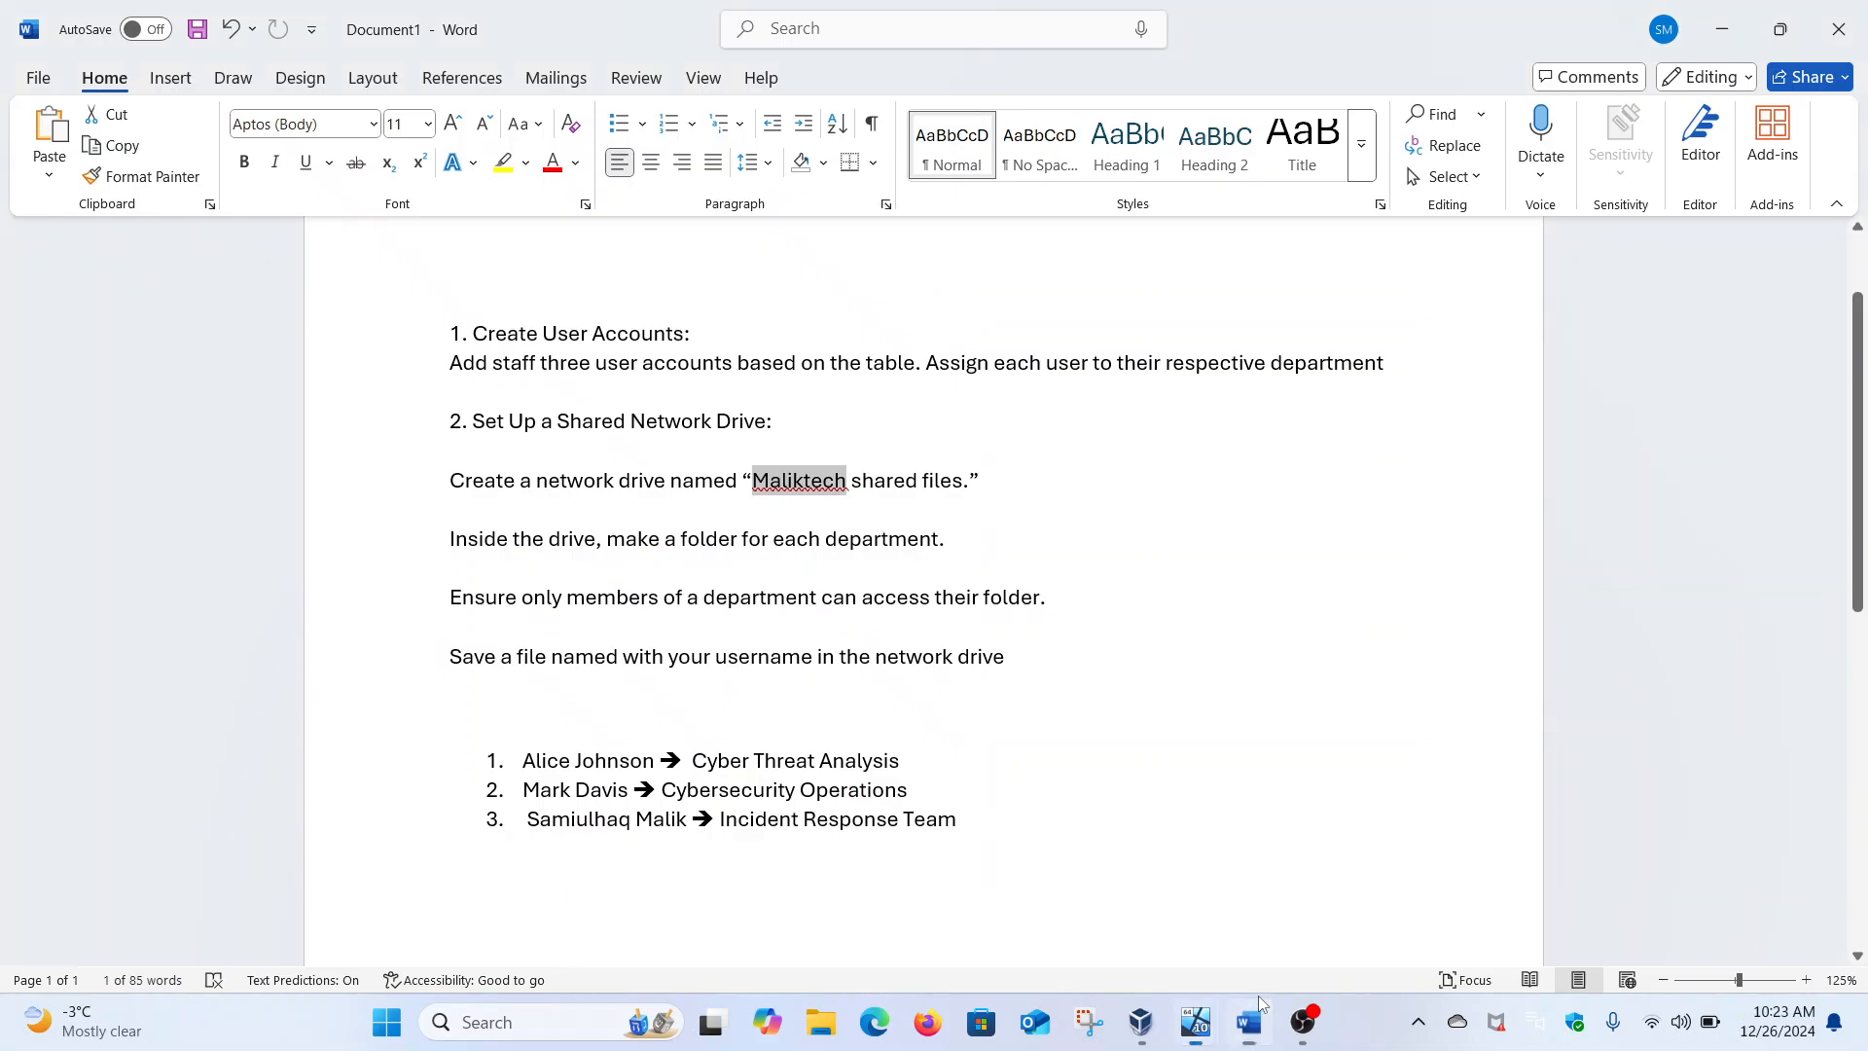
click(1258, 995)
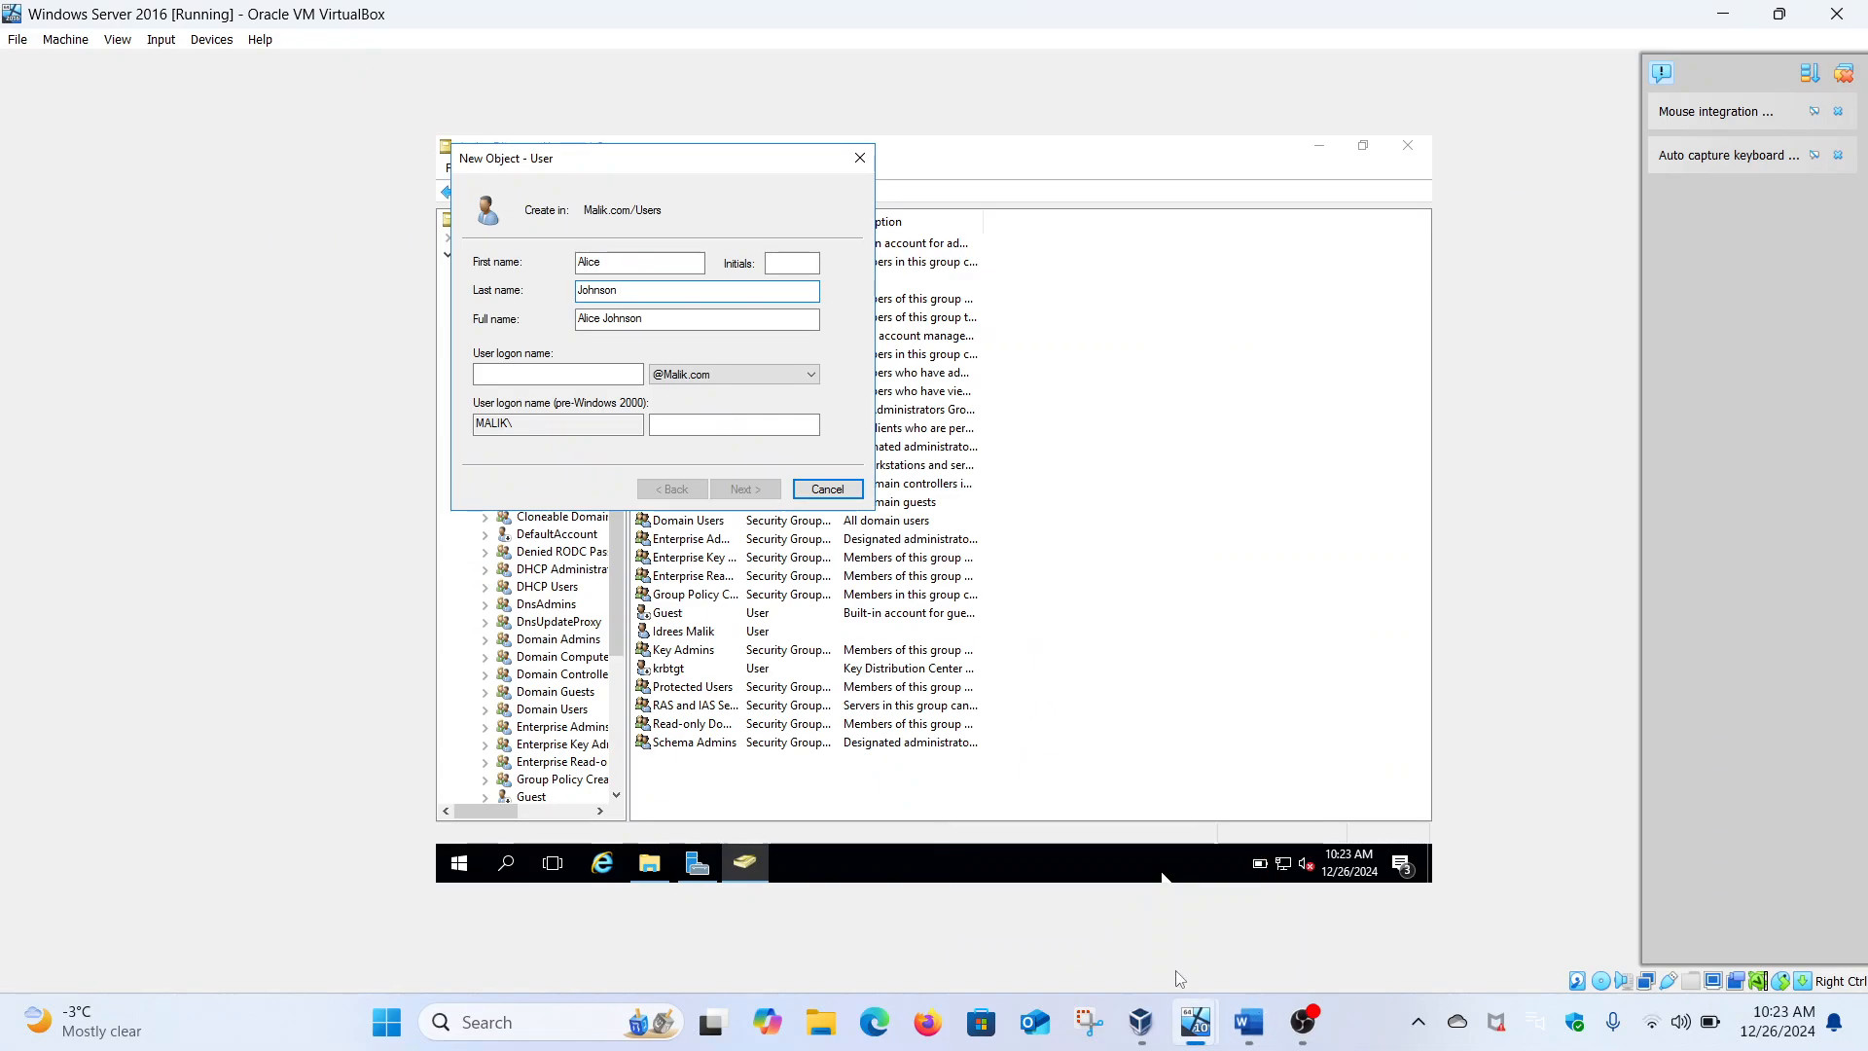
click(627, 371)
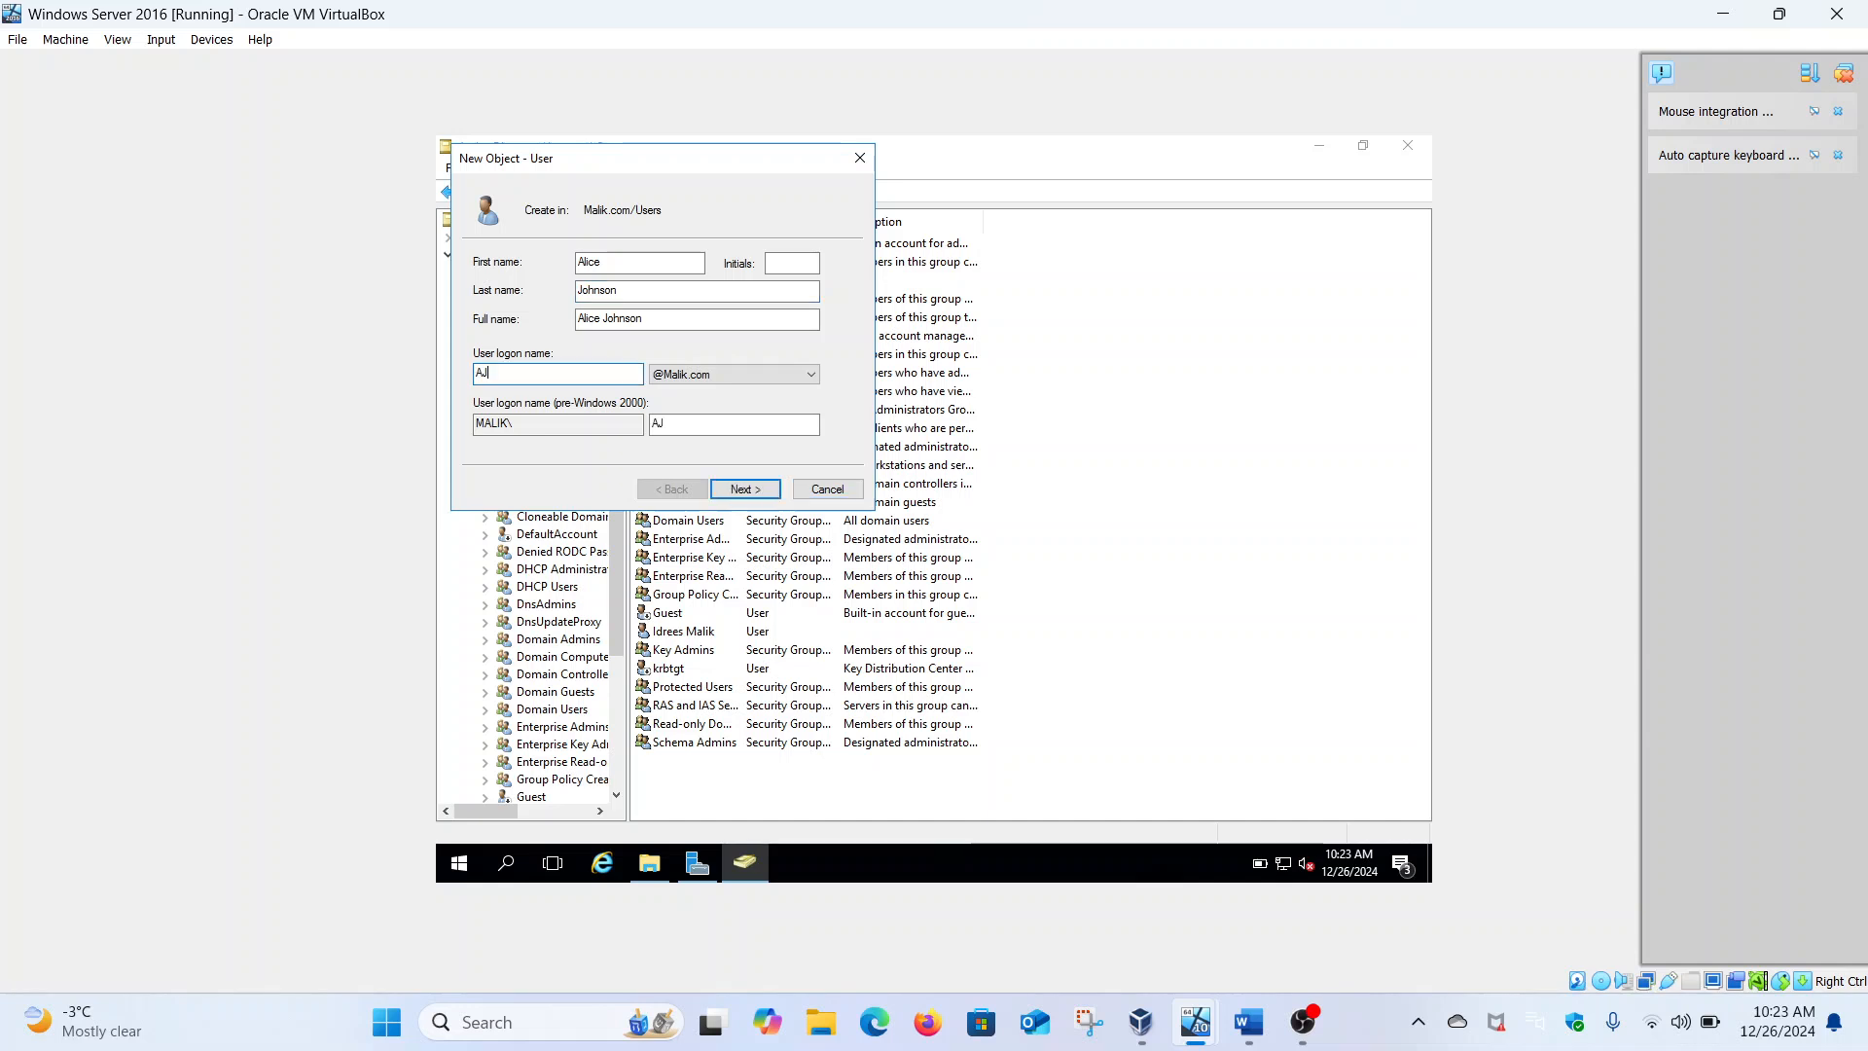
text(son)
Set and confirm the account password without forced change at next logon, then finish
click(737, 492)
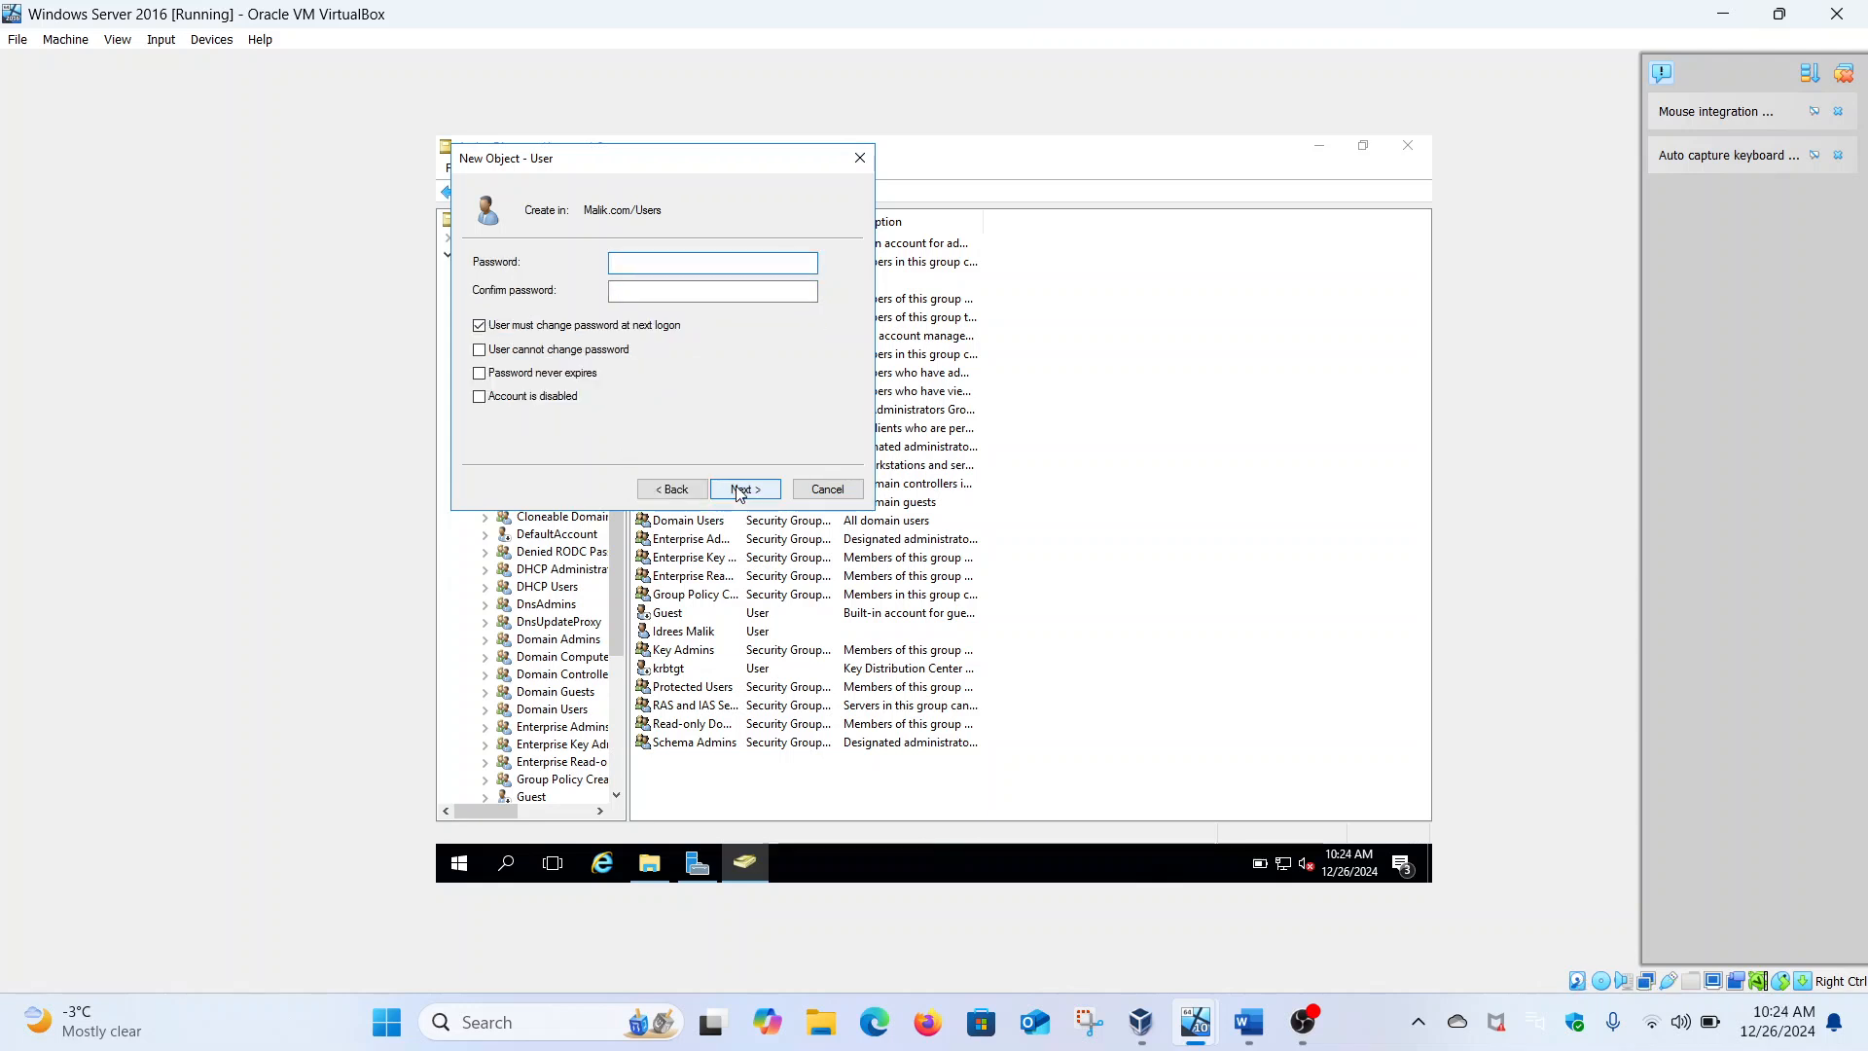
click(601, 326)
click(649, 265)
text(P)
text(•••••••)
click(656, 284)
text(•••)
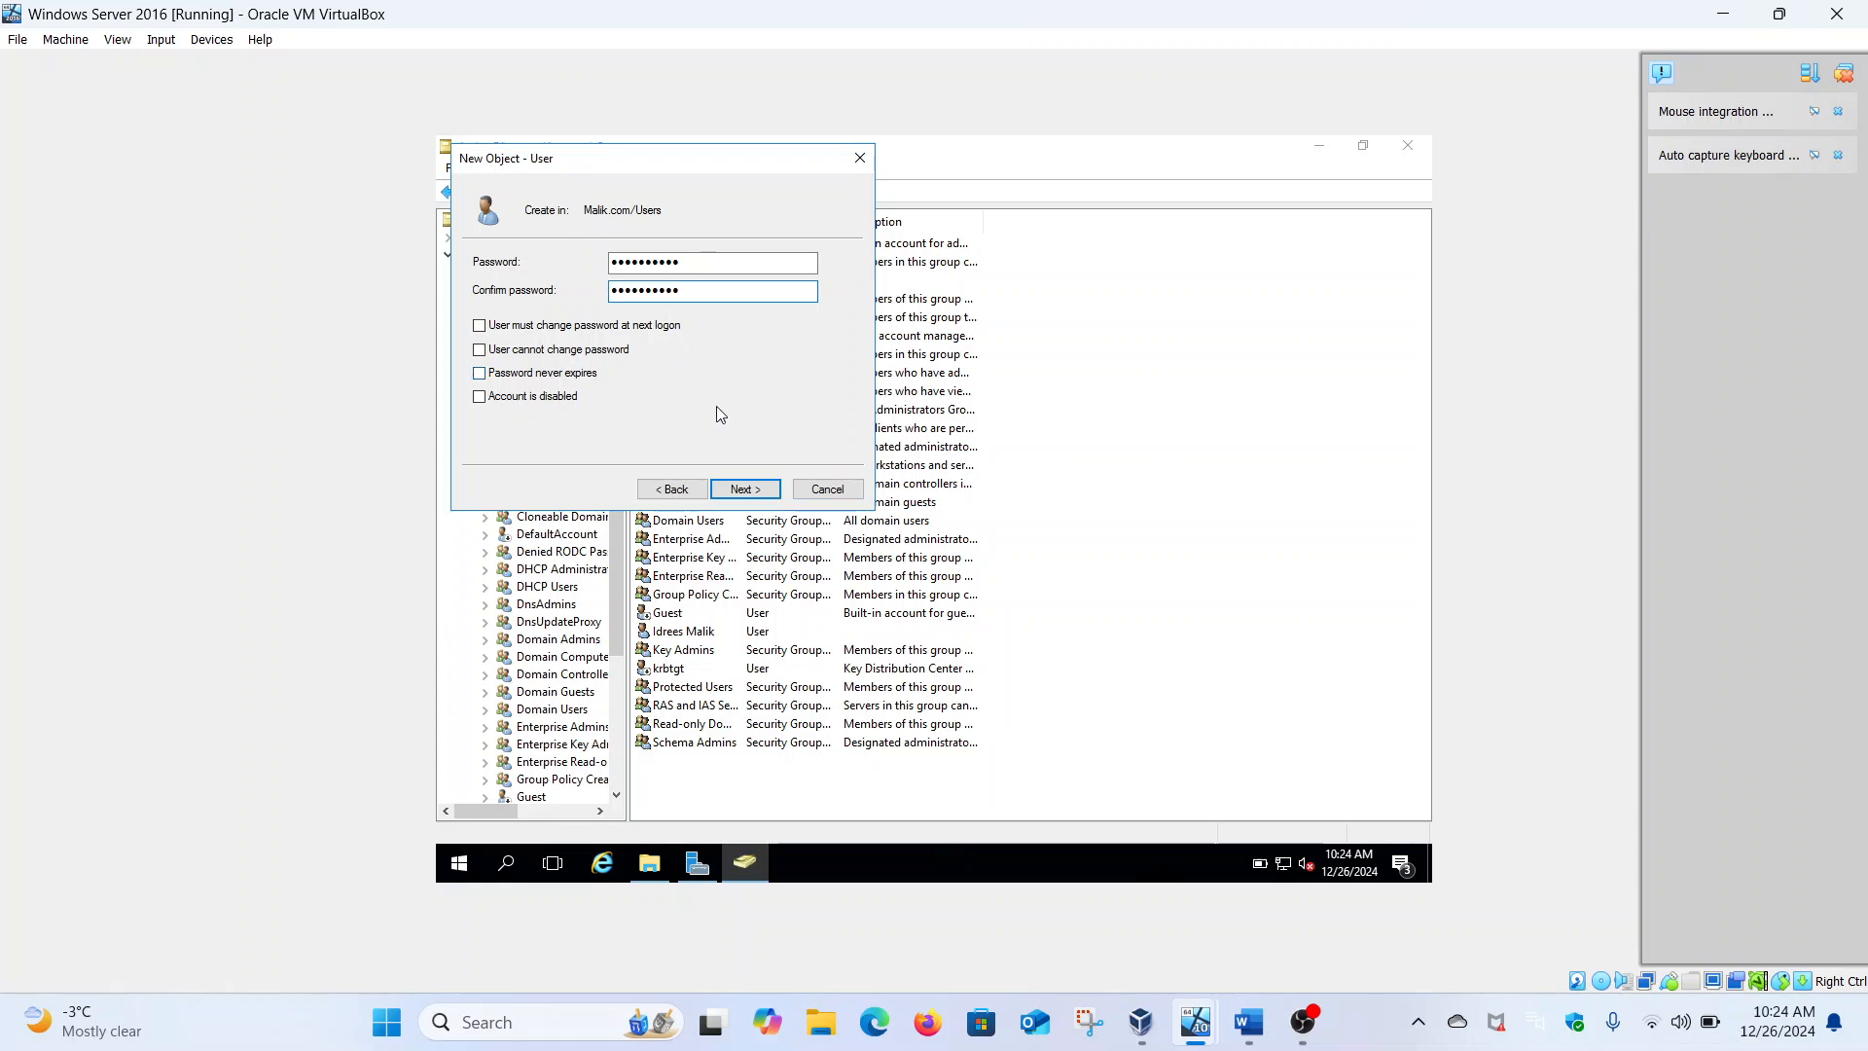
click(779, 494)
click(778, 491)
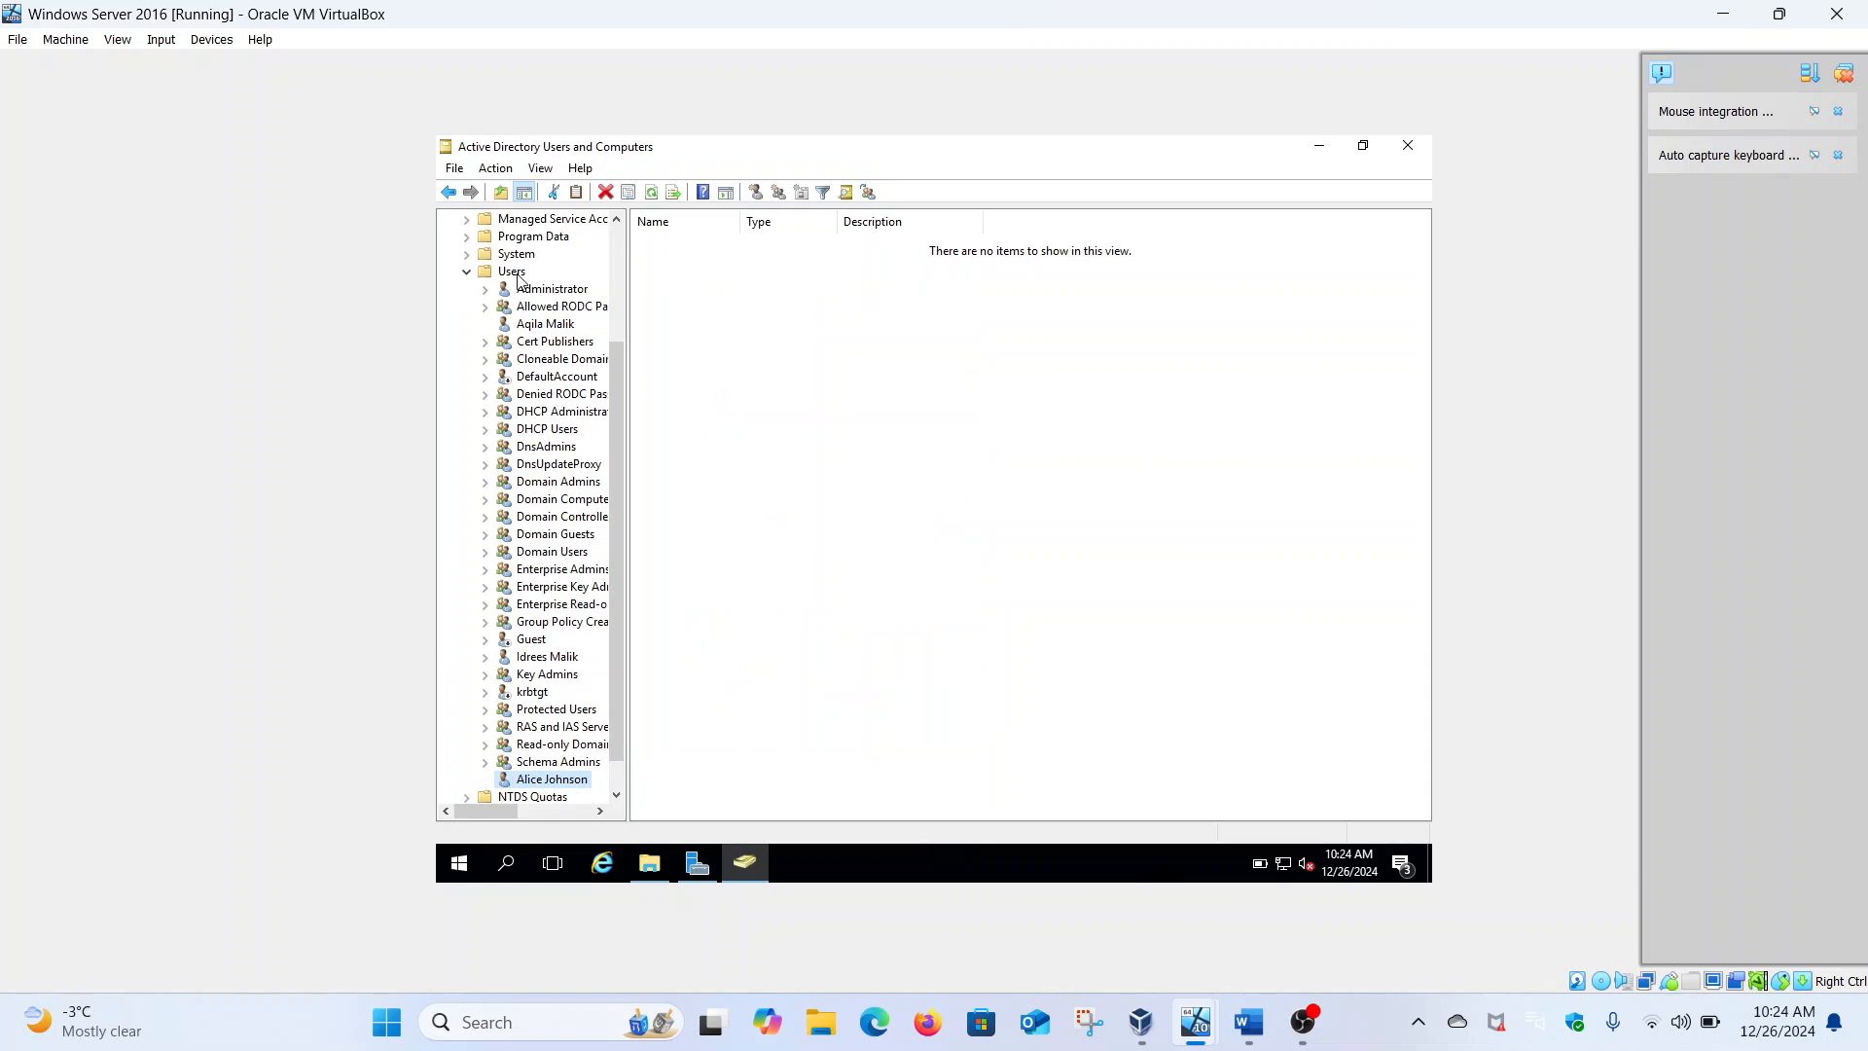
click(519, 278)
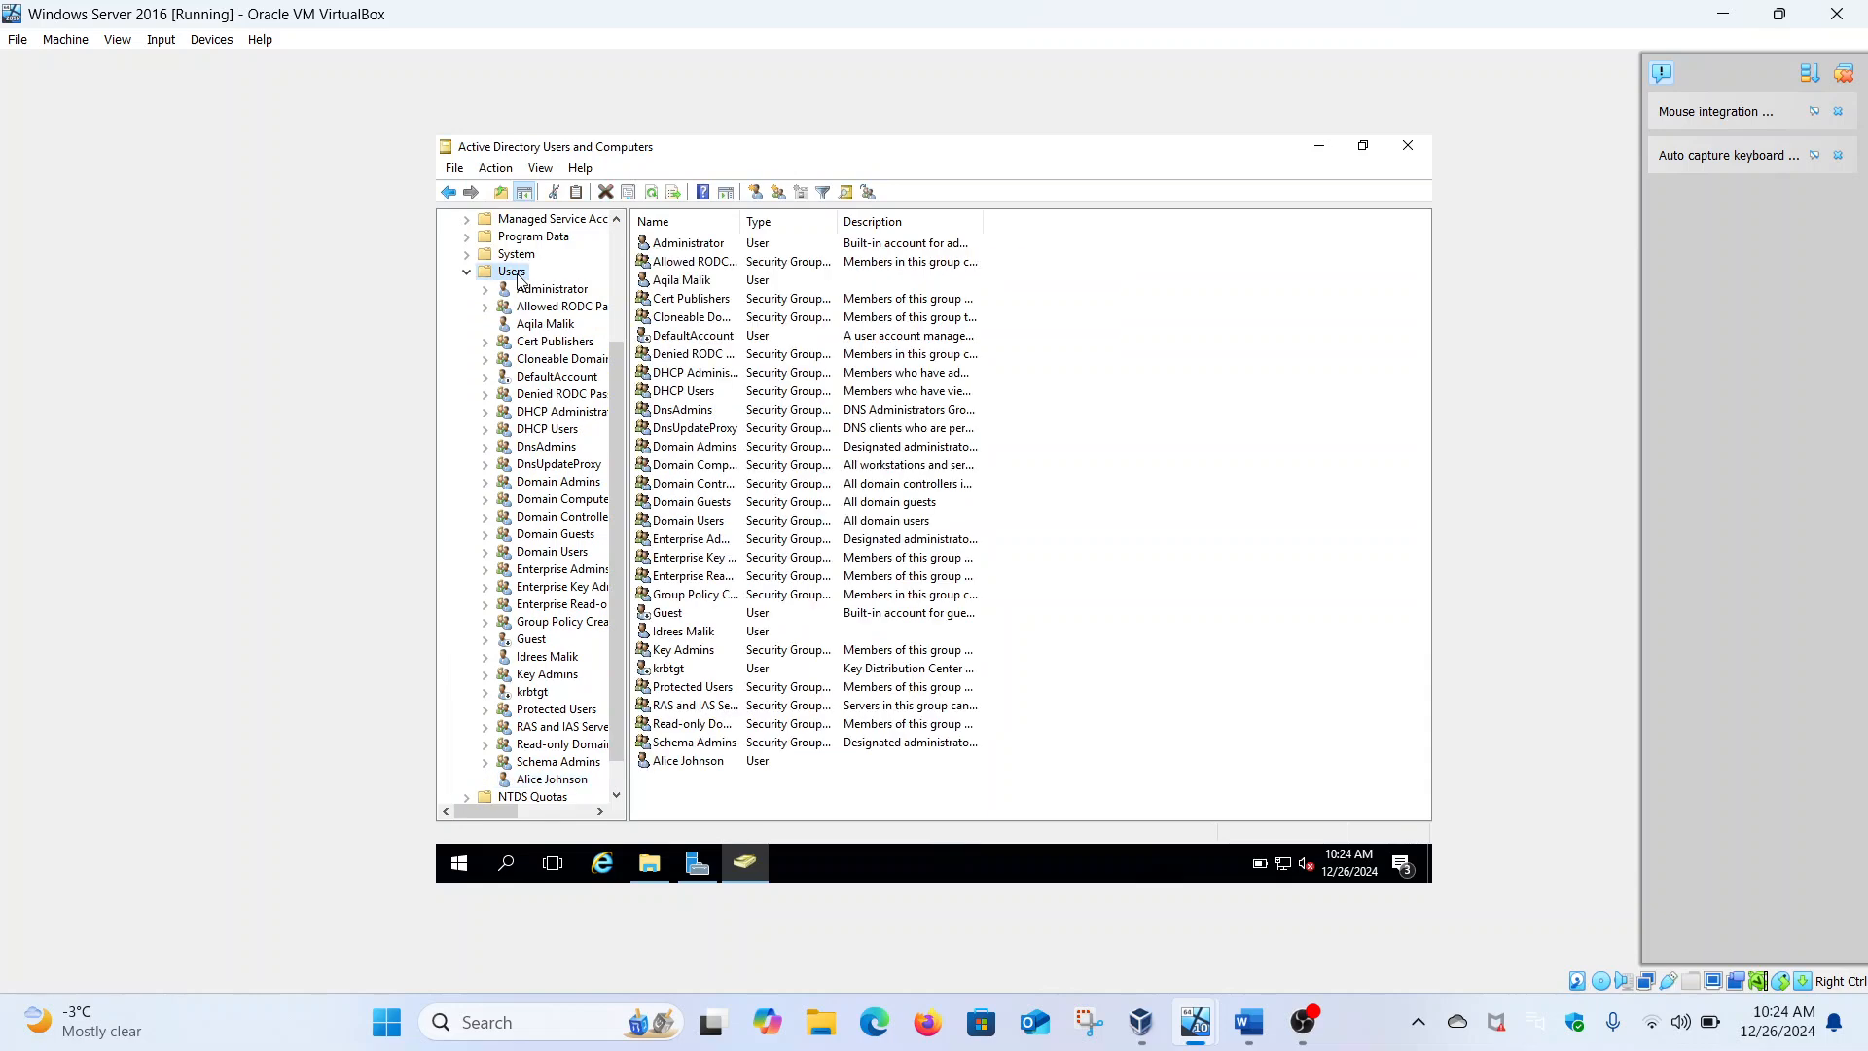
Start another new user with the second staff member's first, last and logon names
right_click(519, 278)
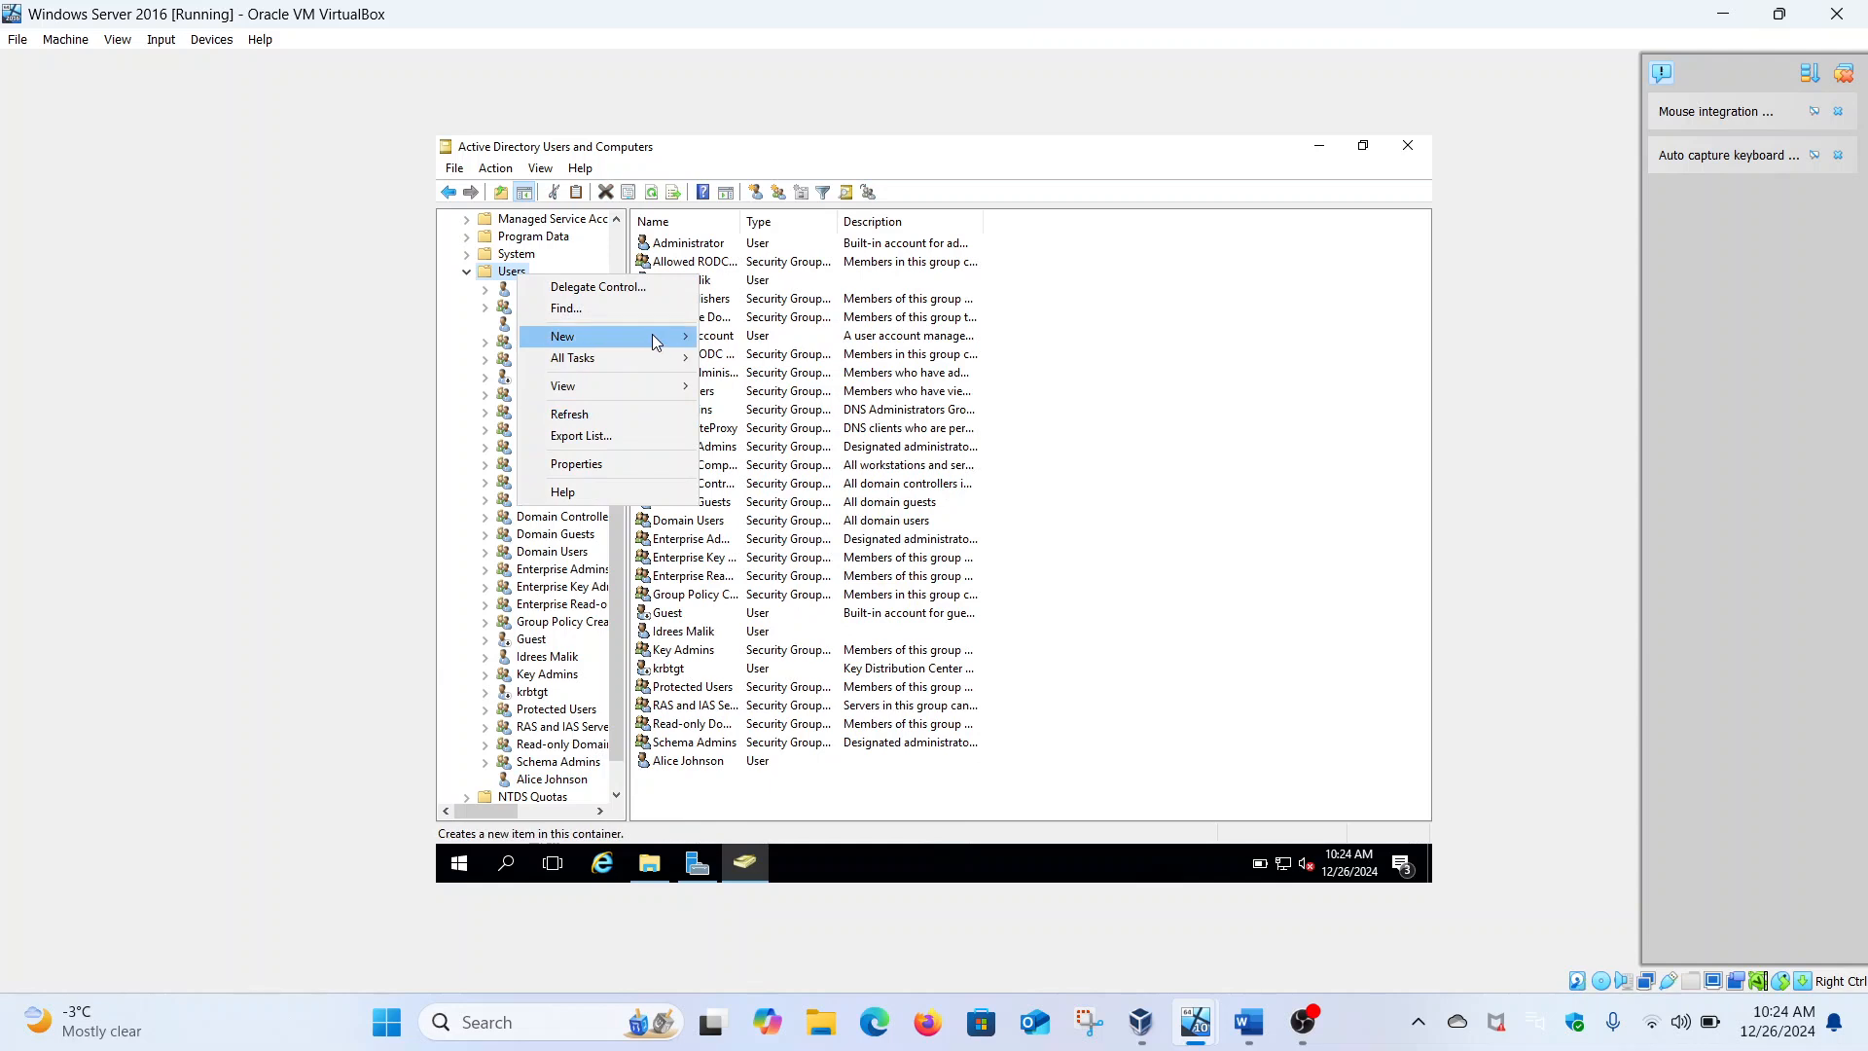
mouse_move(652, 334)
click(771, 551)
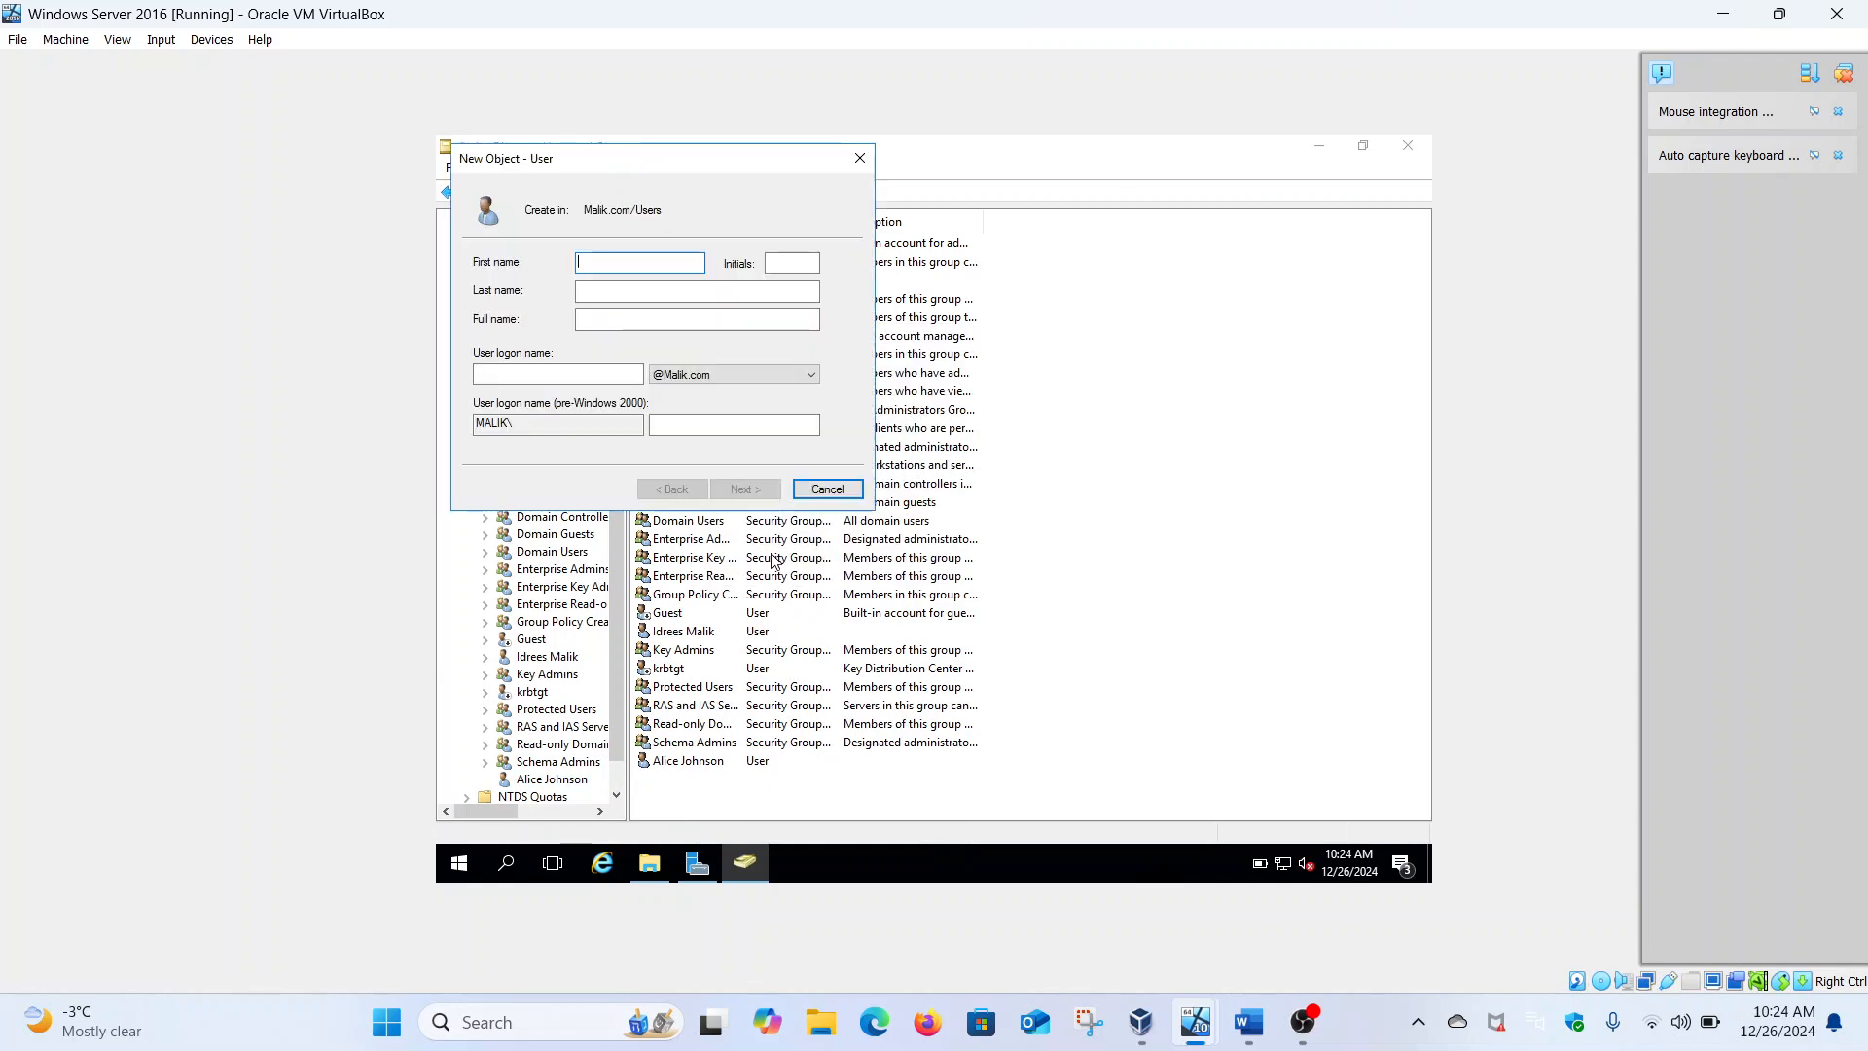
click(776, 296)
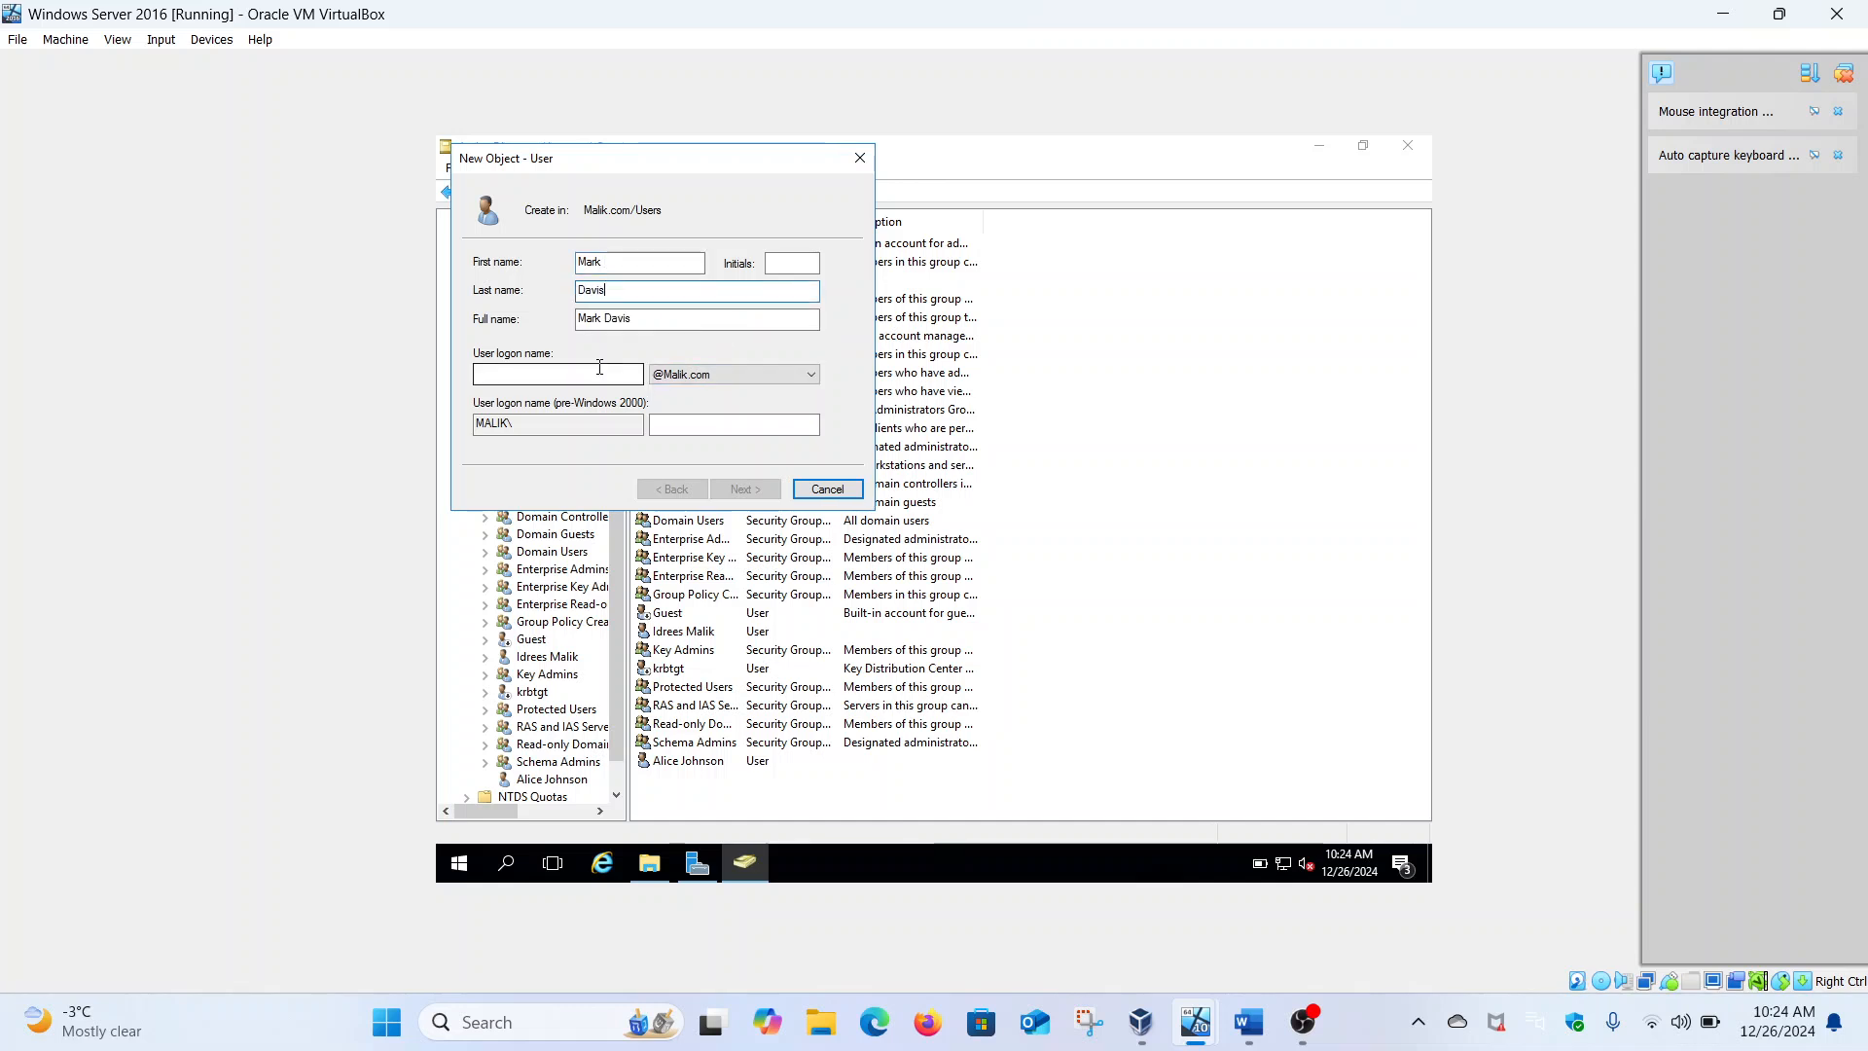
click(545, 375)
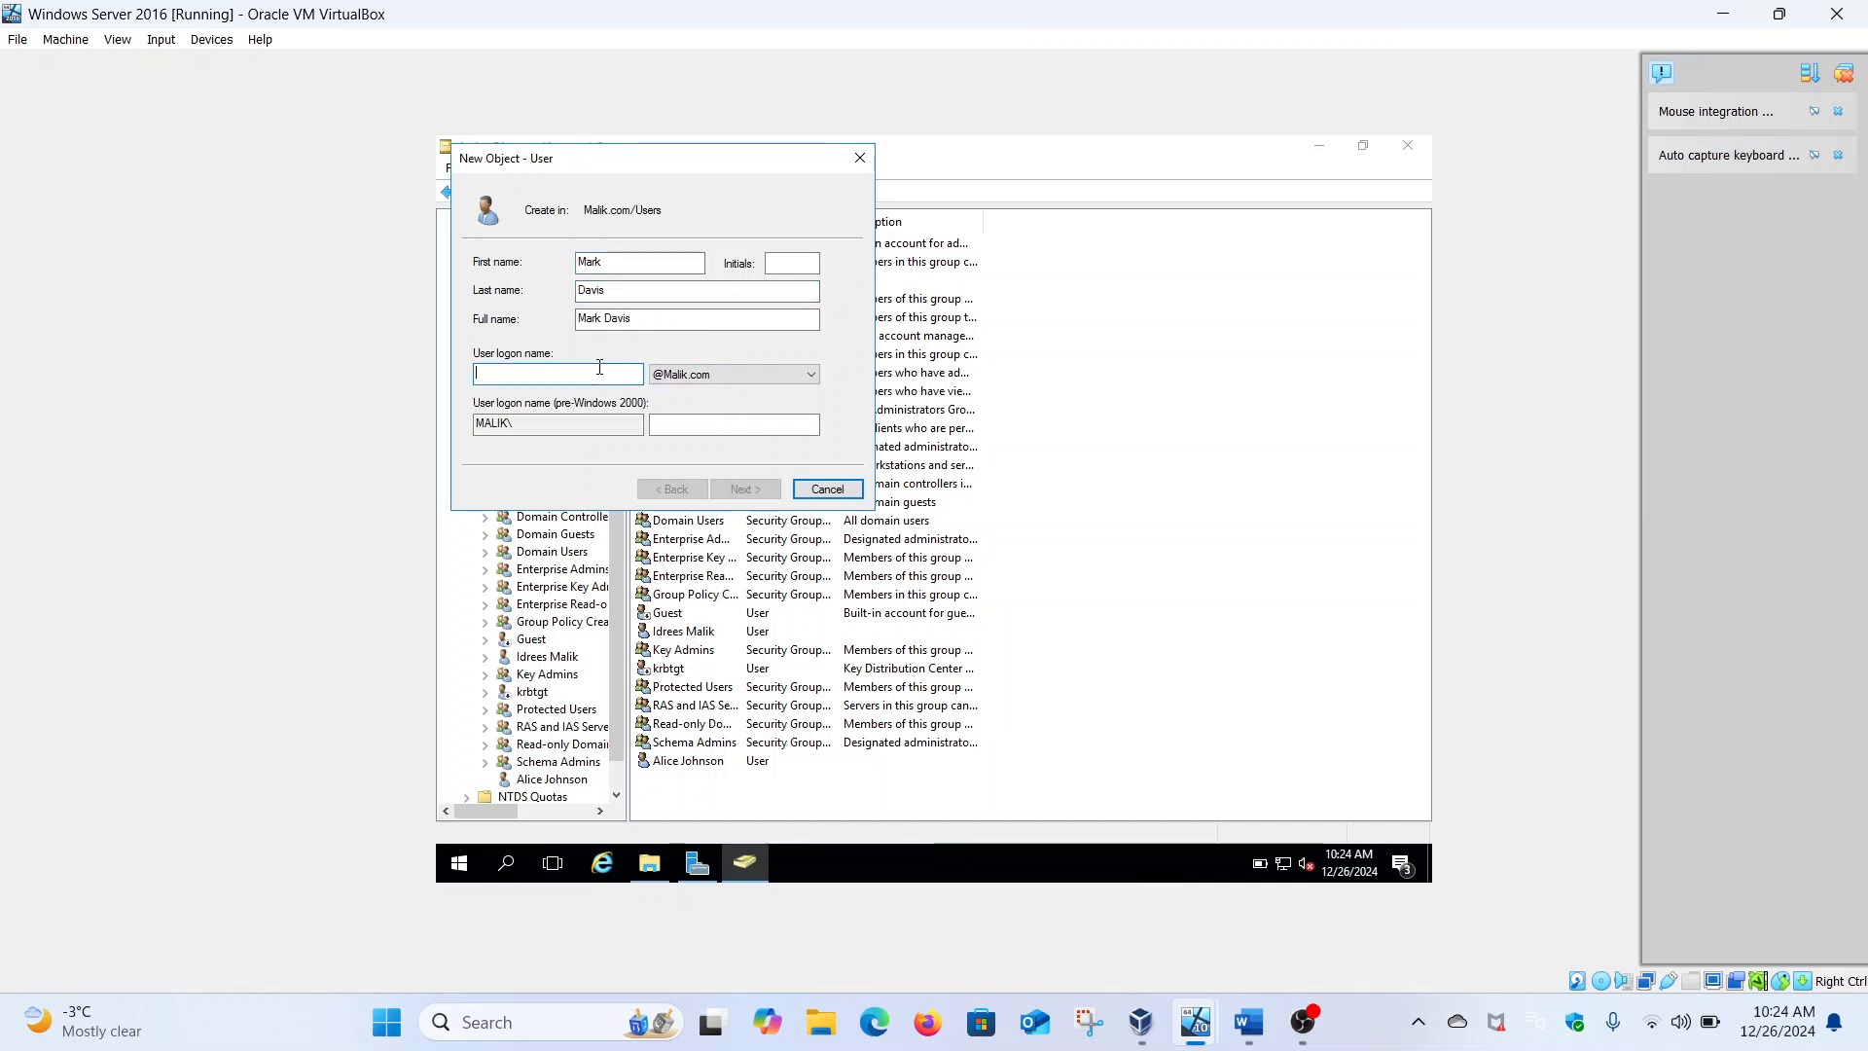
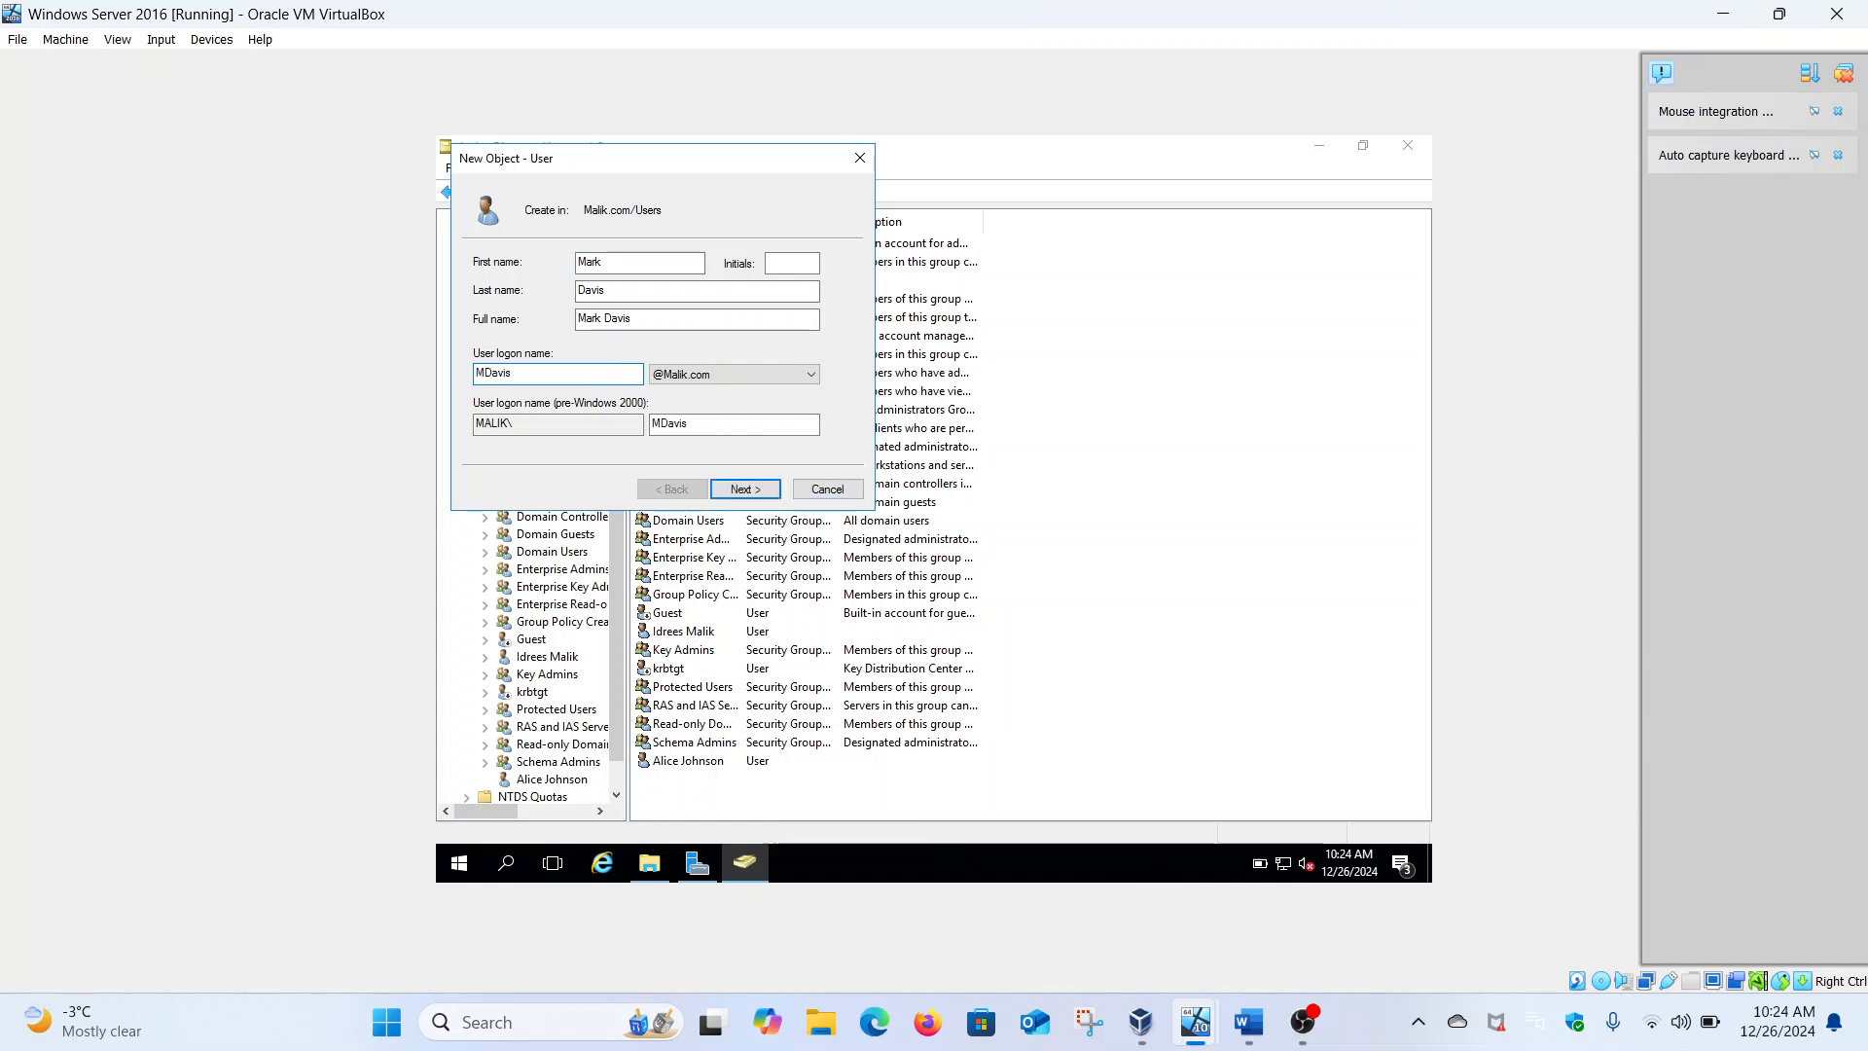
click(726, 489)
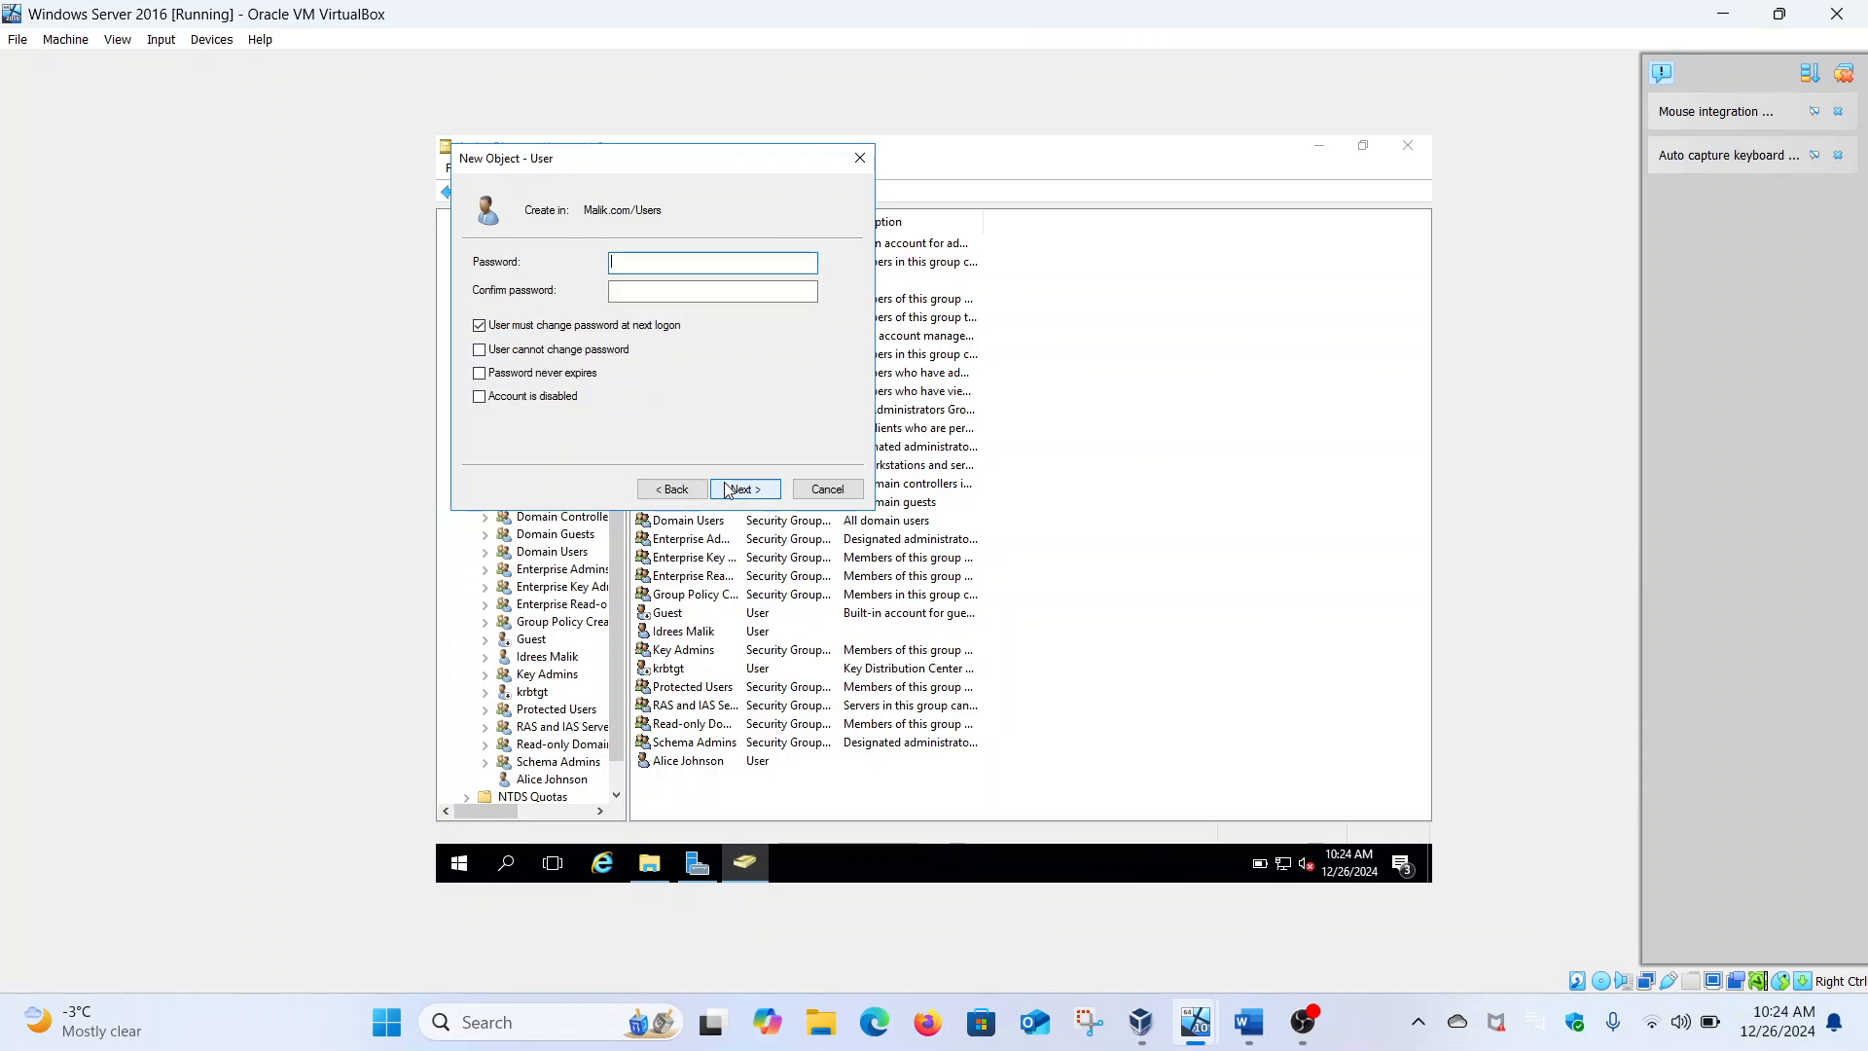
Give the account a confirmed password with no forced change at next logon and finish
click(1249, 1022)
click(1249, 1019)
click(1250, 1019)
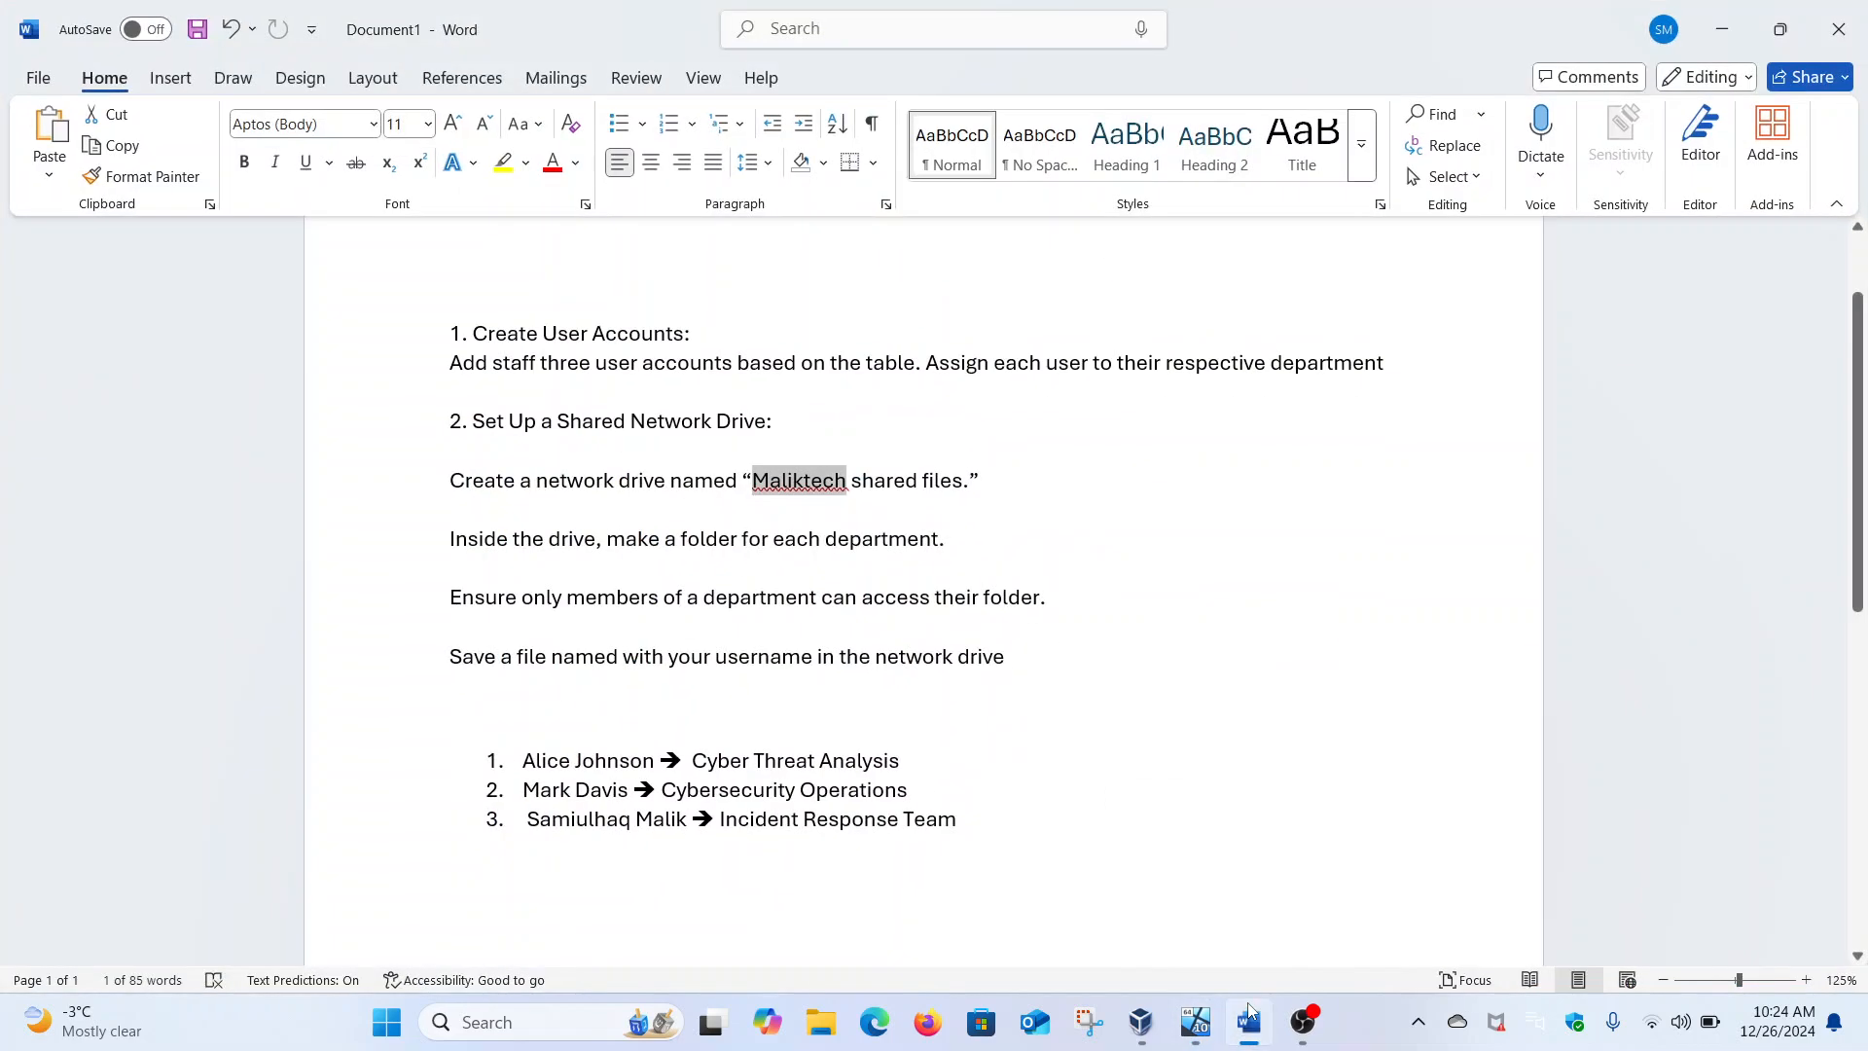
click(1250, 1017)
click(603, 325)
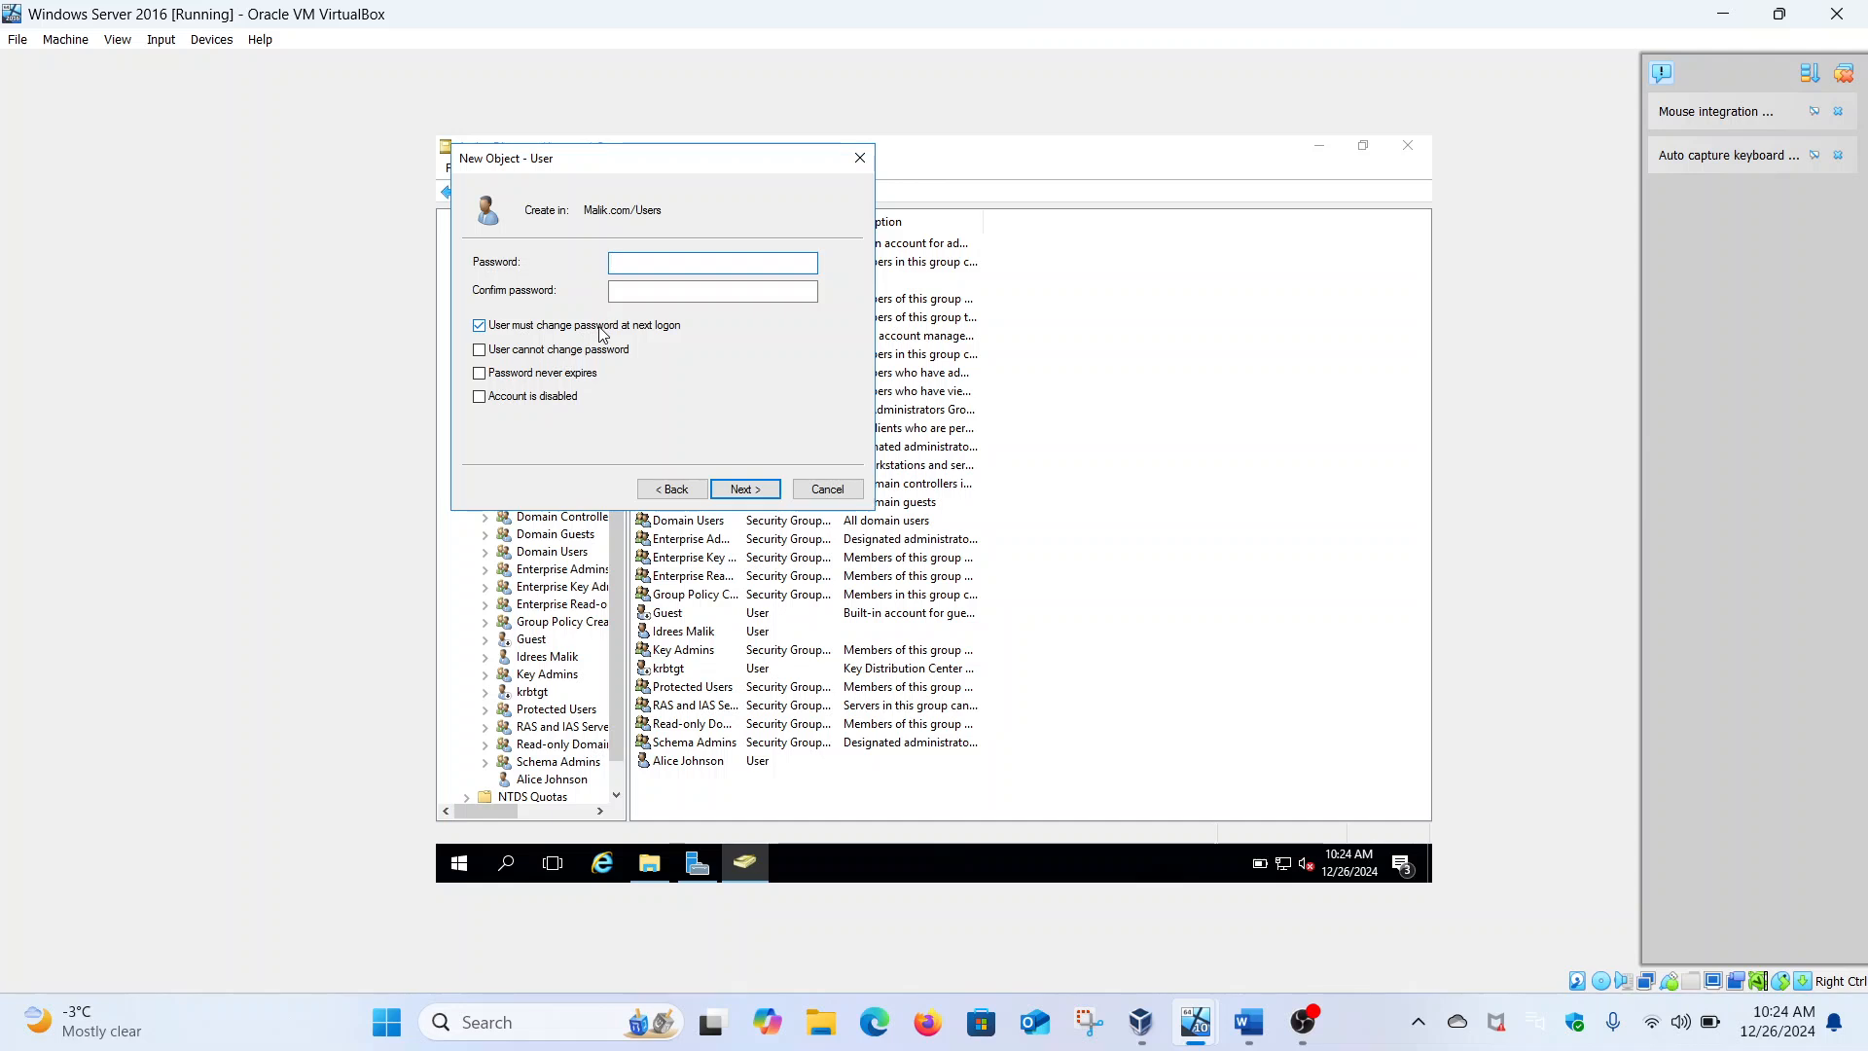
click(650, 264)
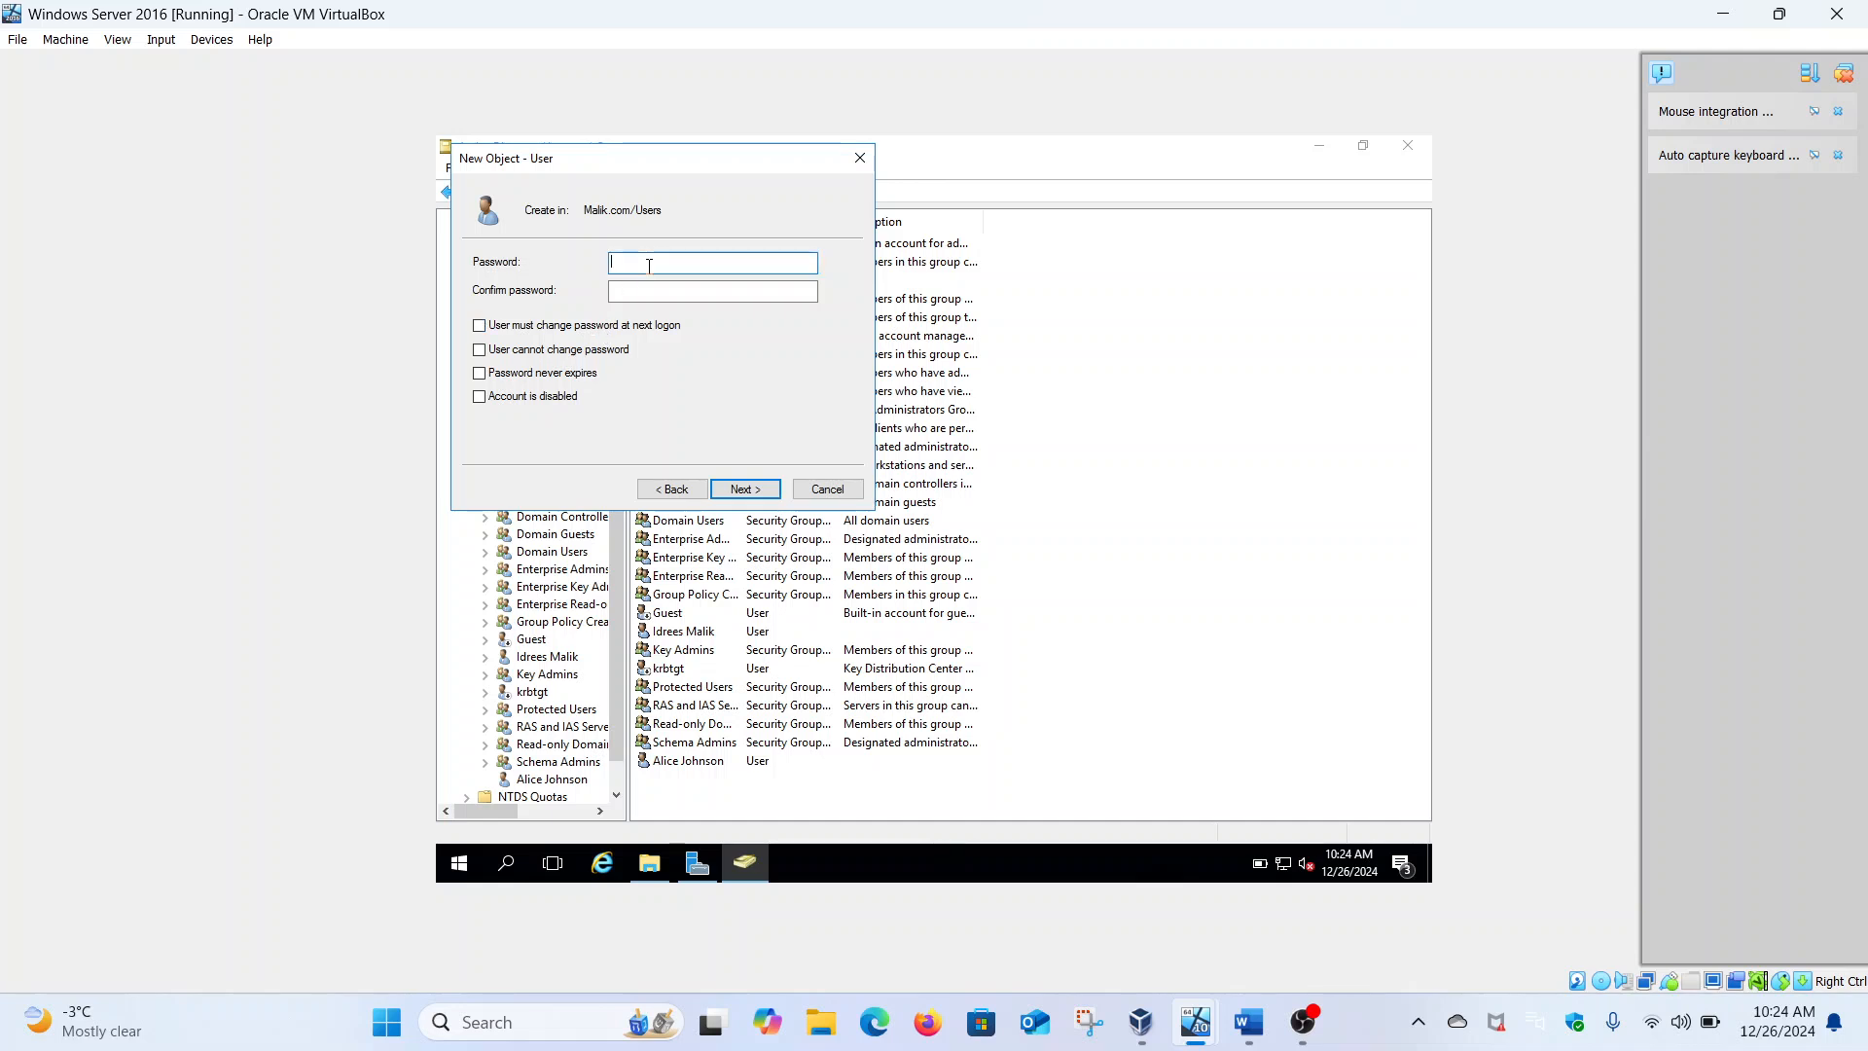
text(P•••••••••)
click(660, 292)
text(P••••••)
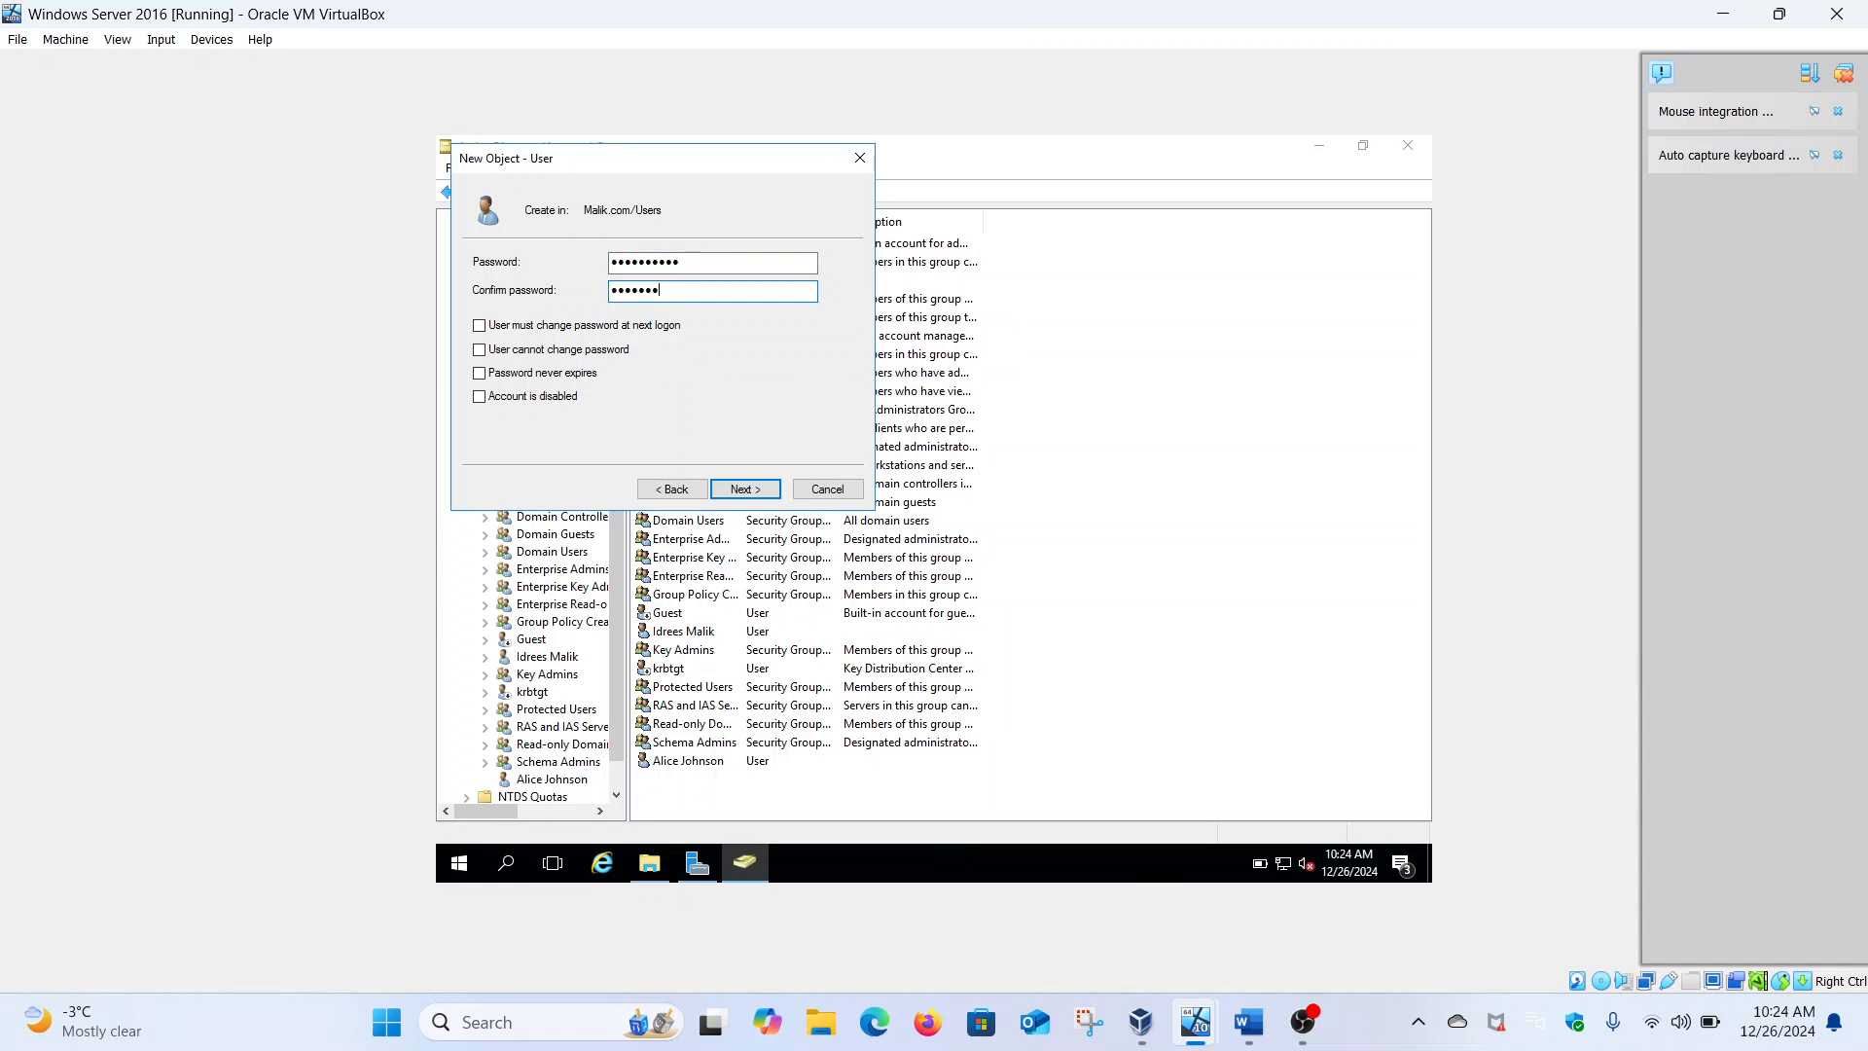
click(772, 490)
click(774, 489)
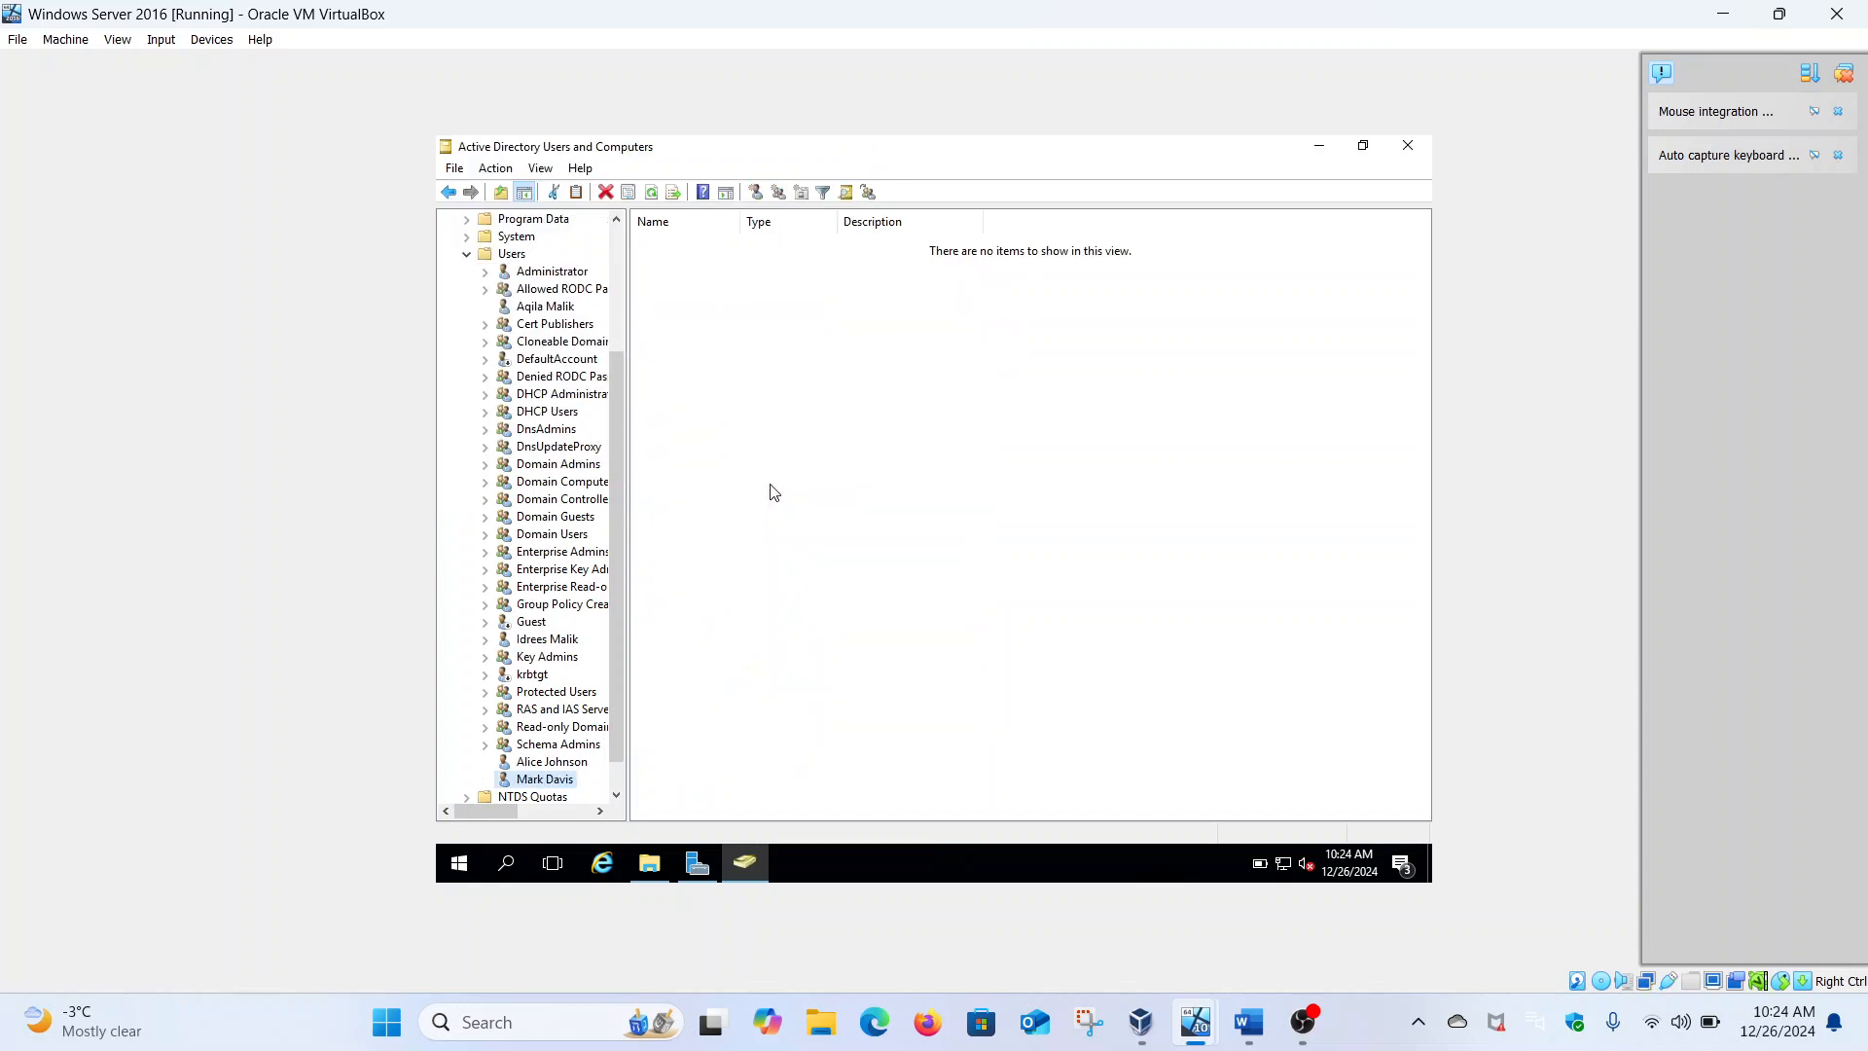
click(515, 255)
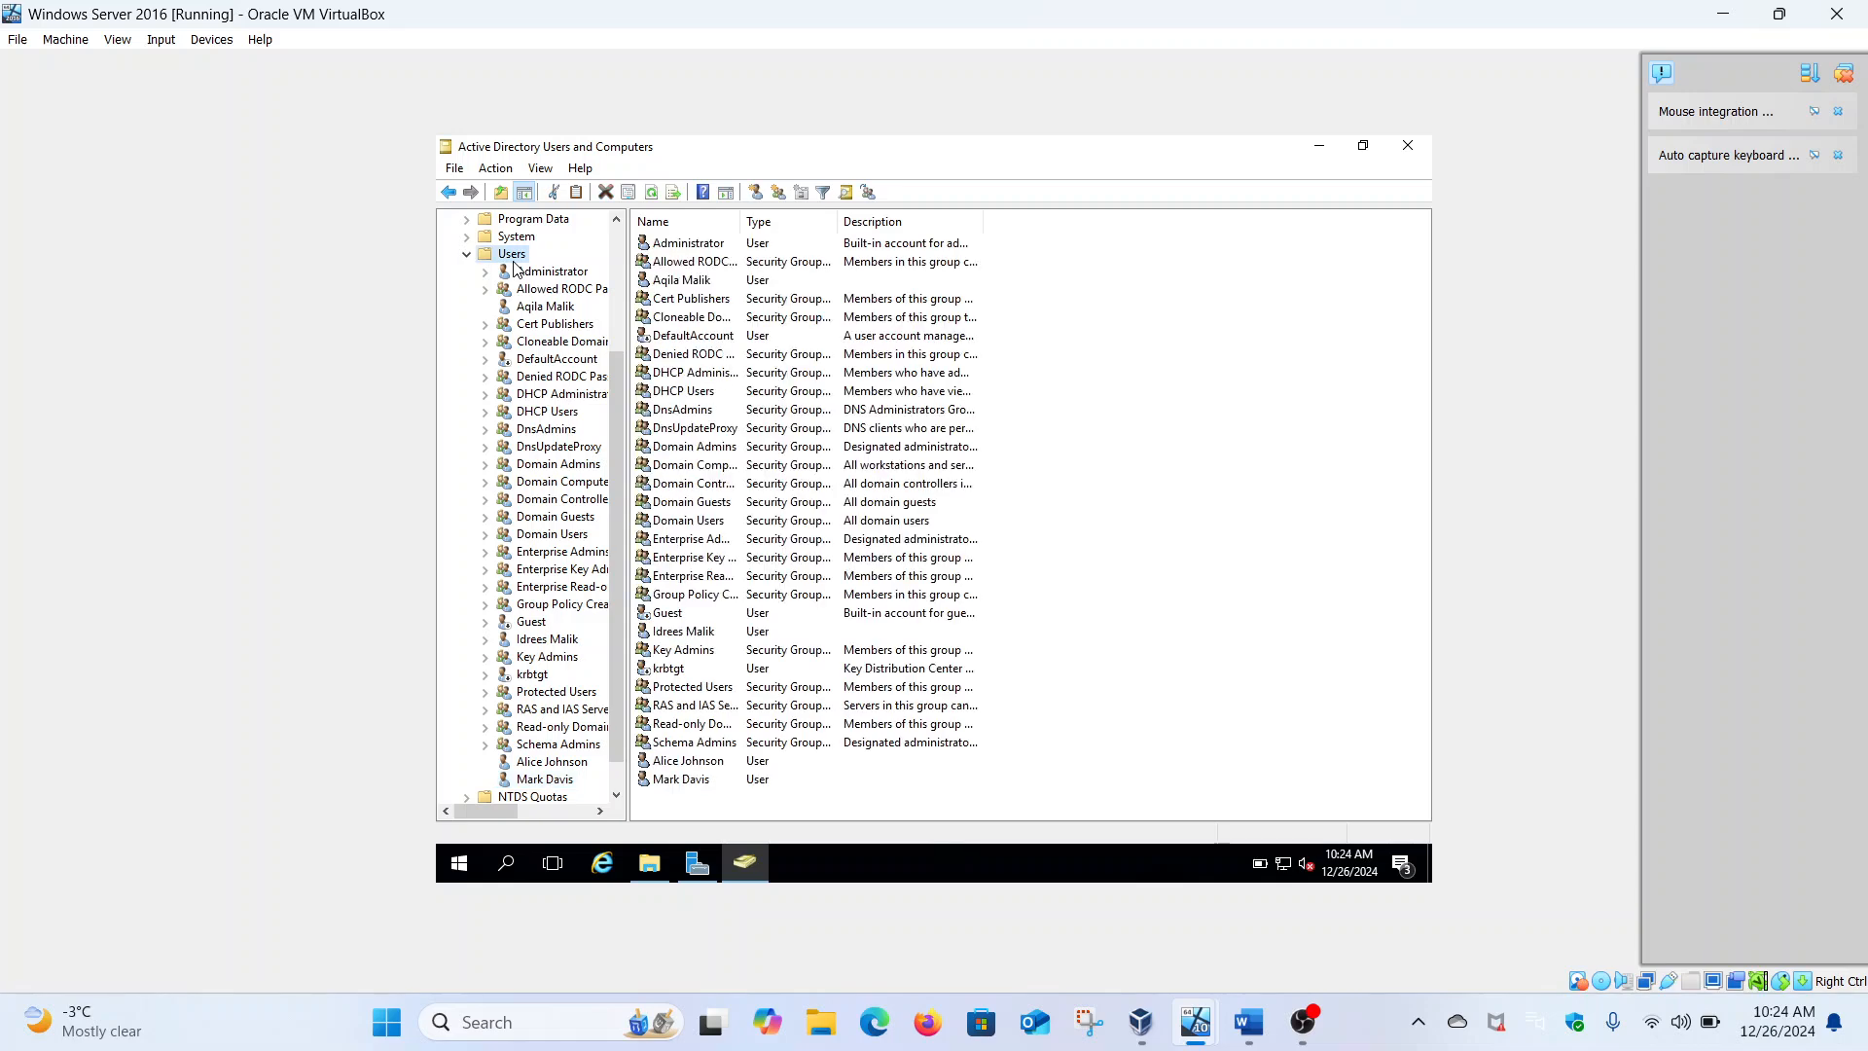
Start a third new user with the third staff member's first, last and logon names
right_click(515, 259)
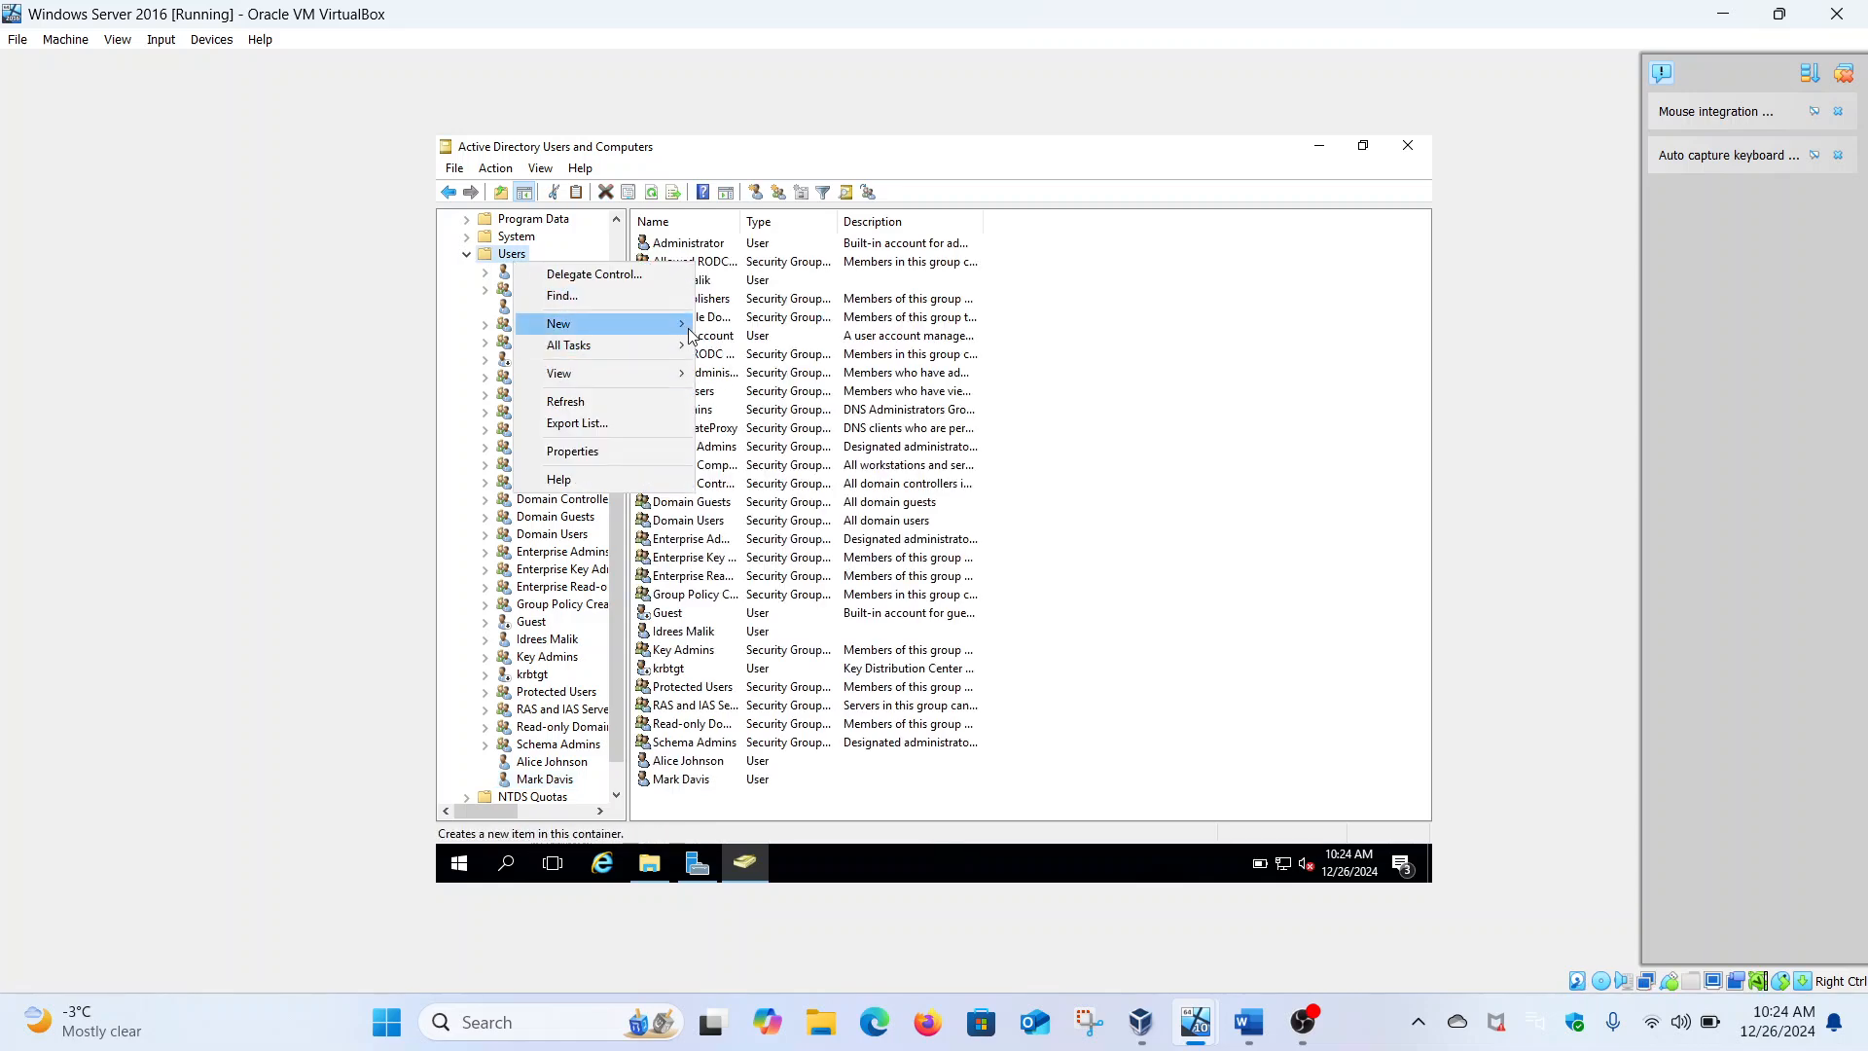
mouse_move(662, 324)
click(802, 537)
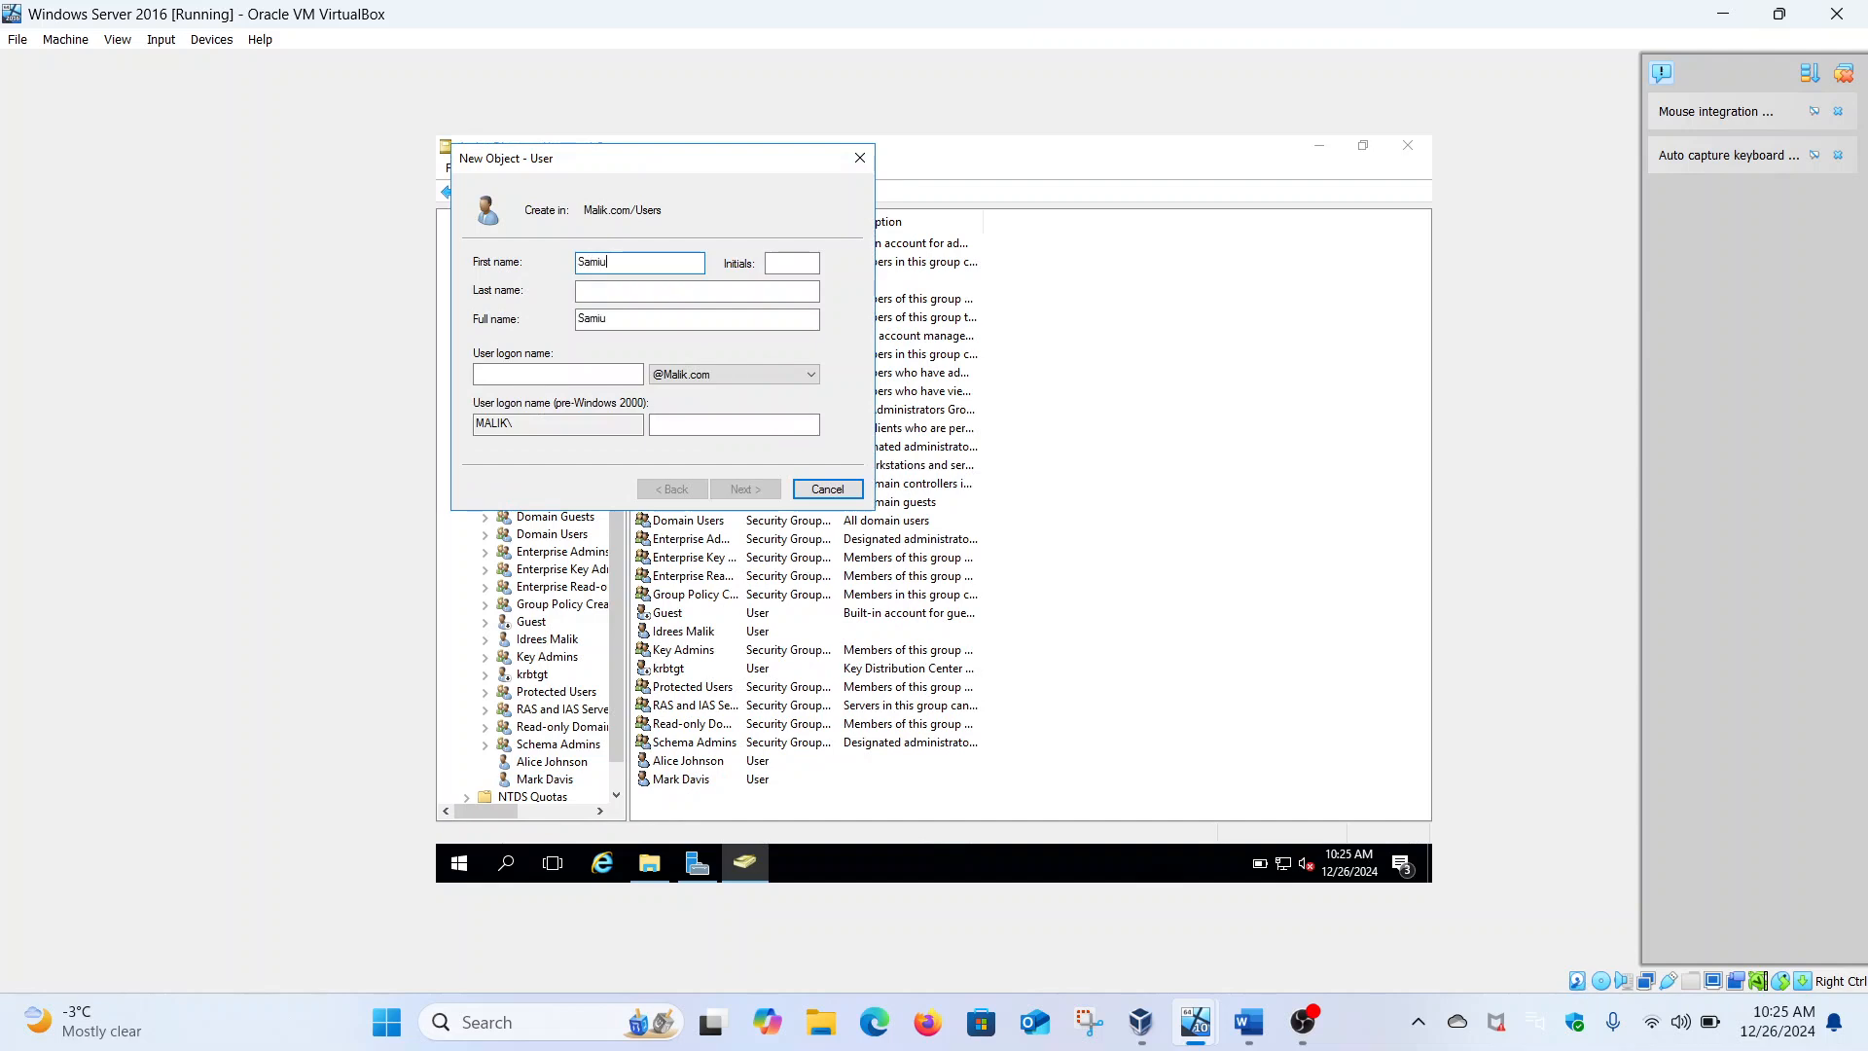
click(708, 292)
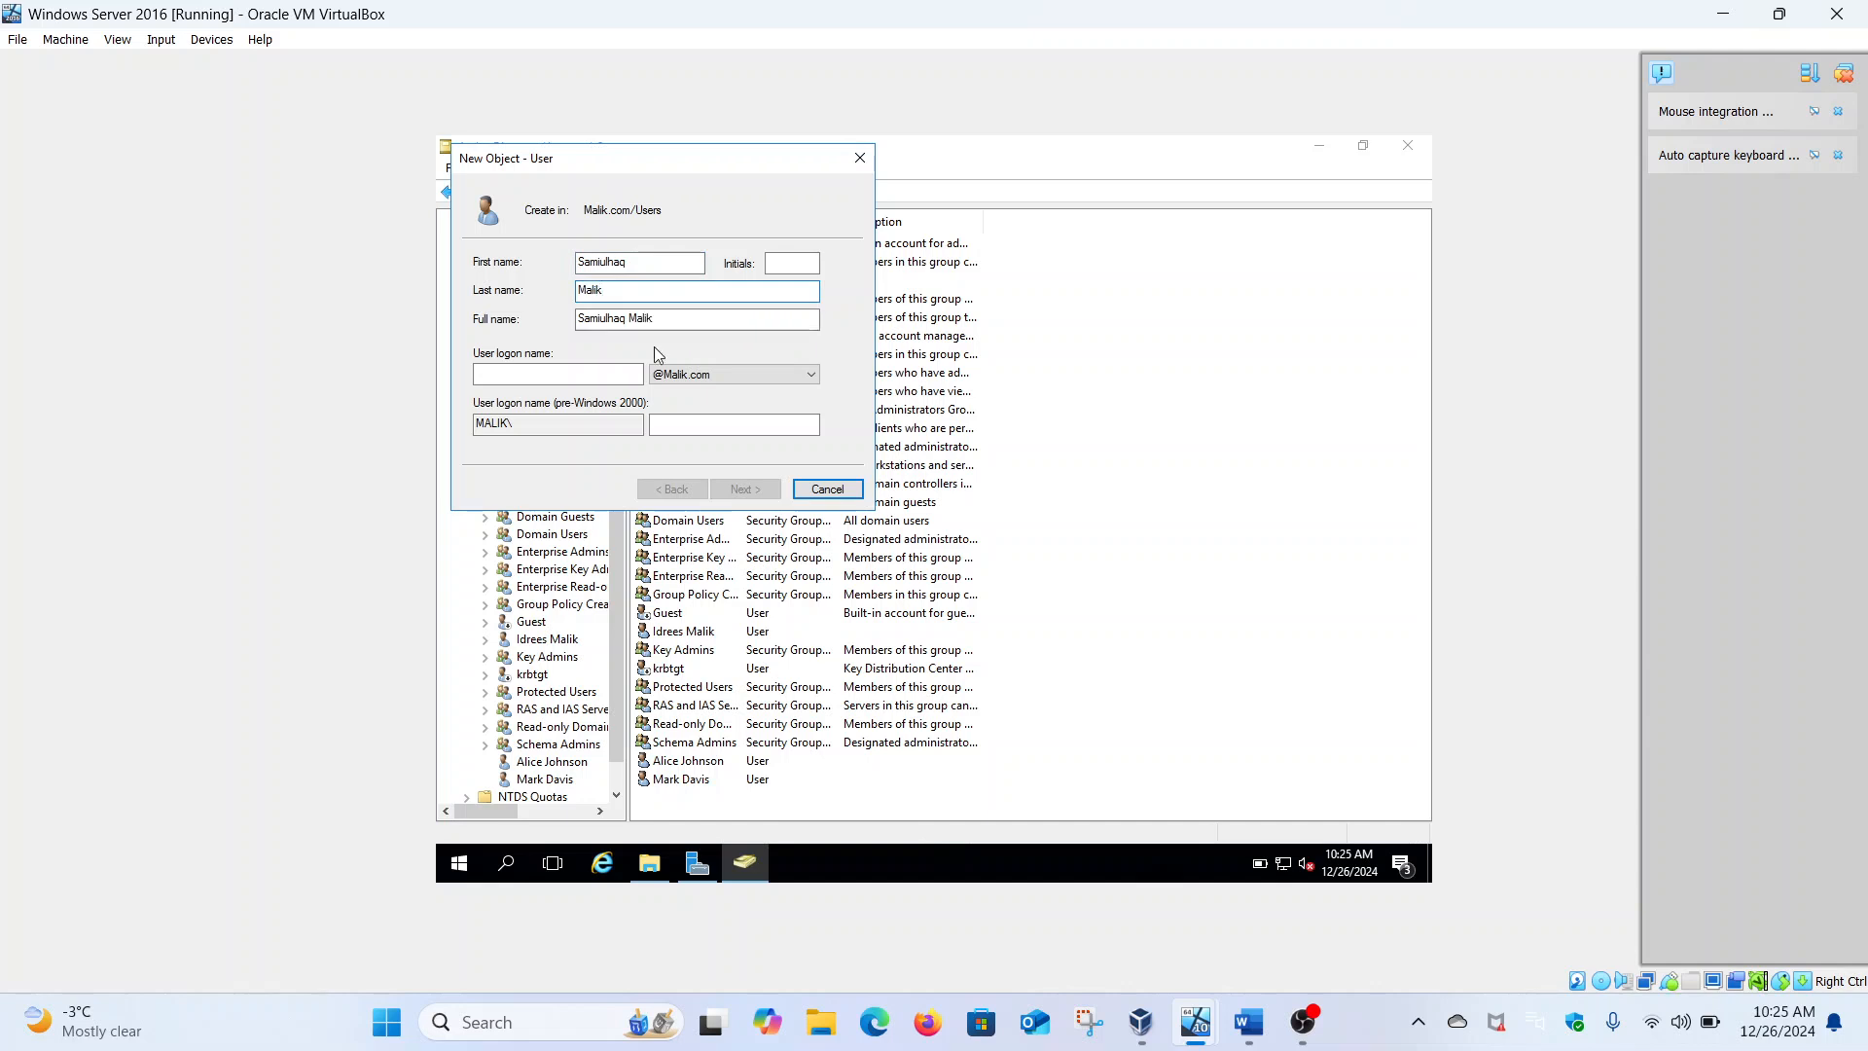
click(621, 371)
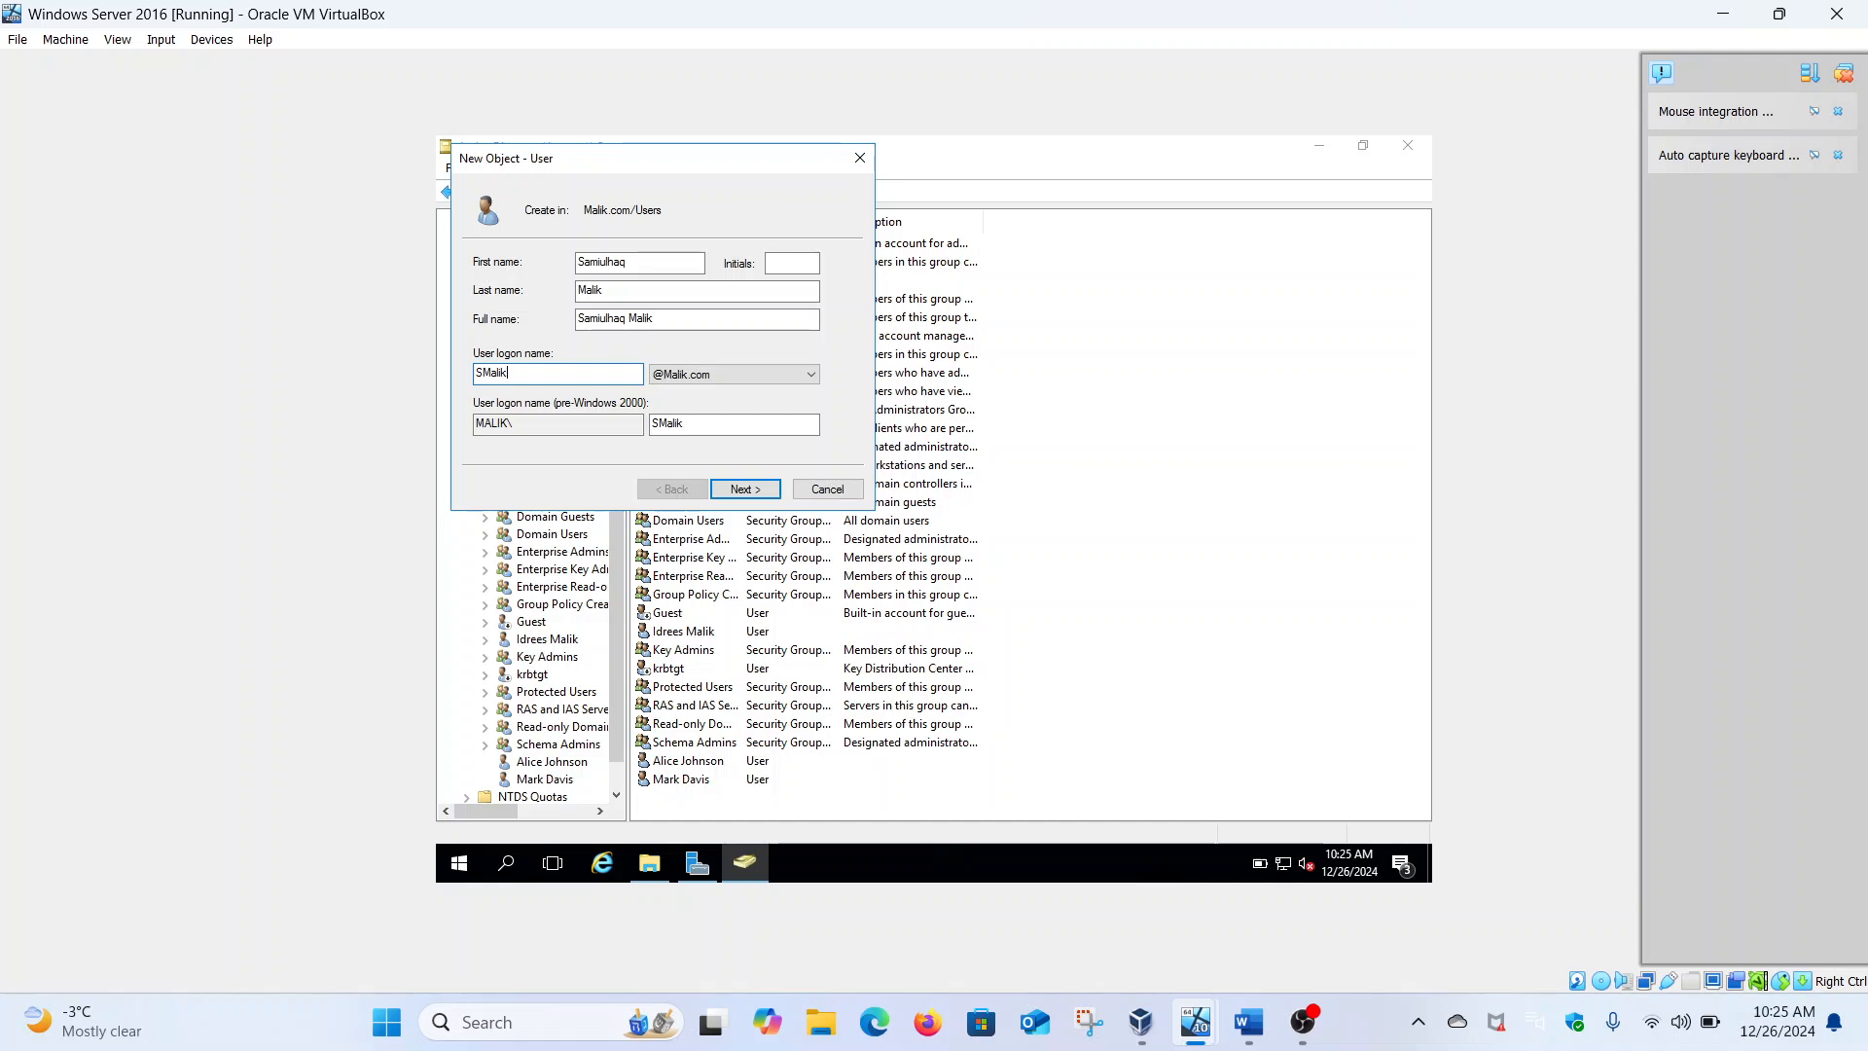
click(726, 490)
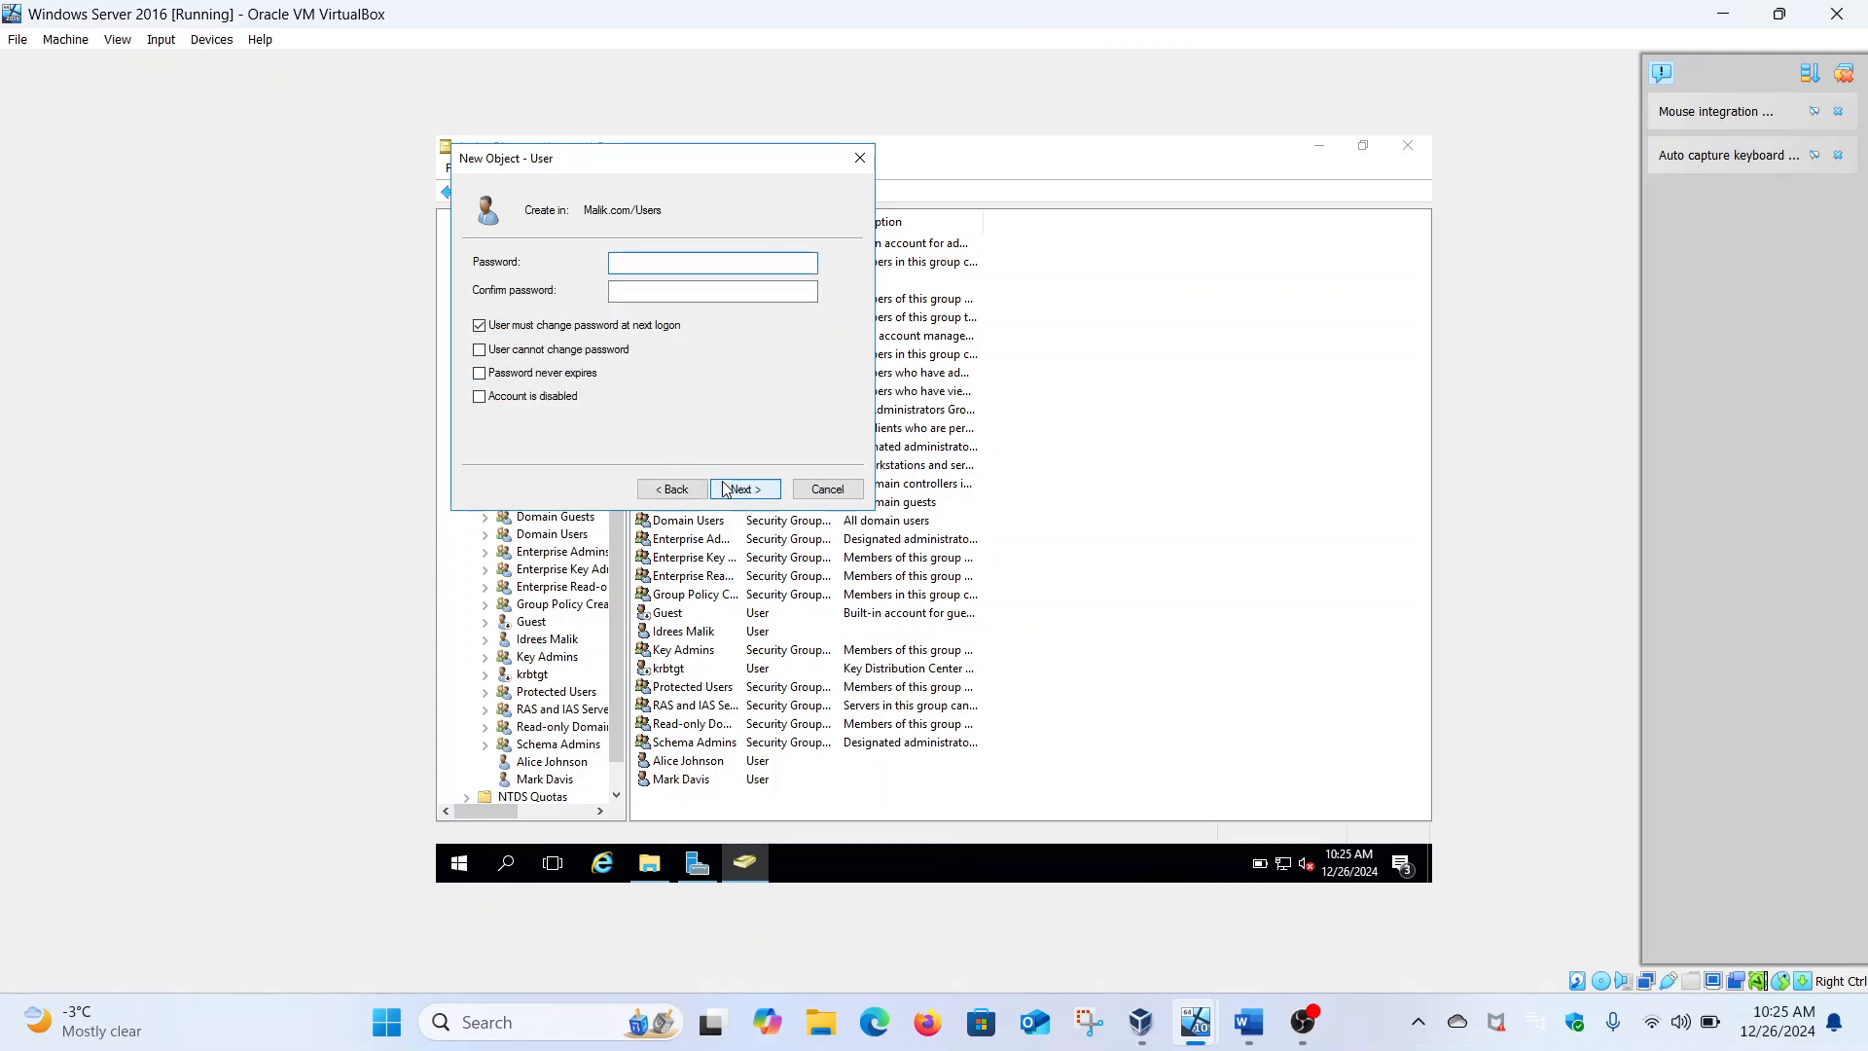
Set and confirm its password with no forced change at next logon, then finish
click(602, 328)
click(648, 263)
text(P)
text(•••••••••)
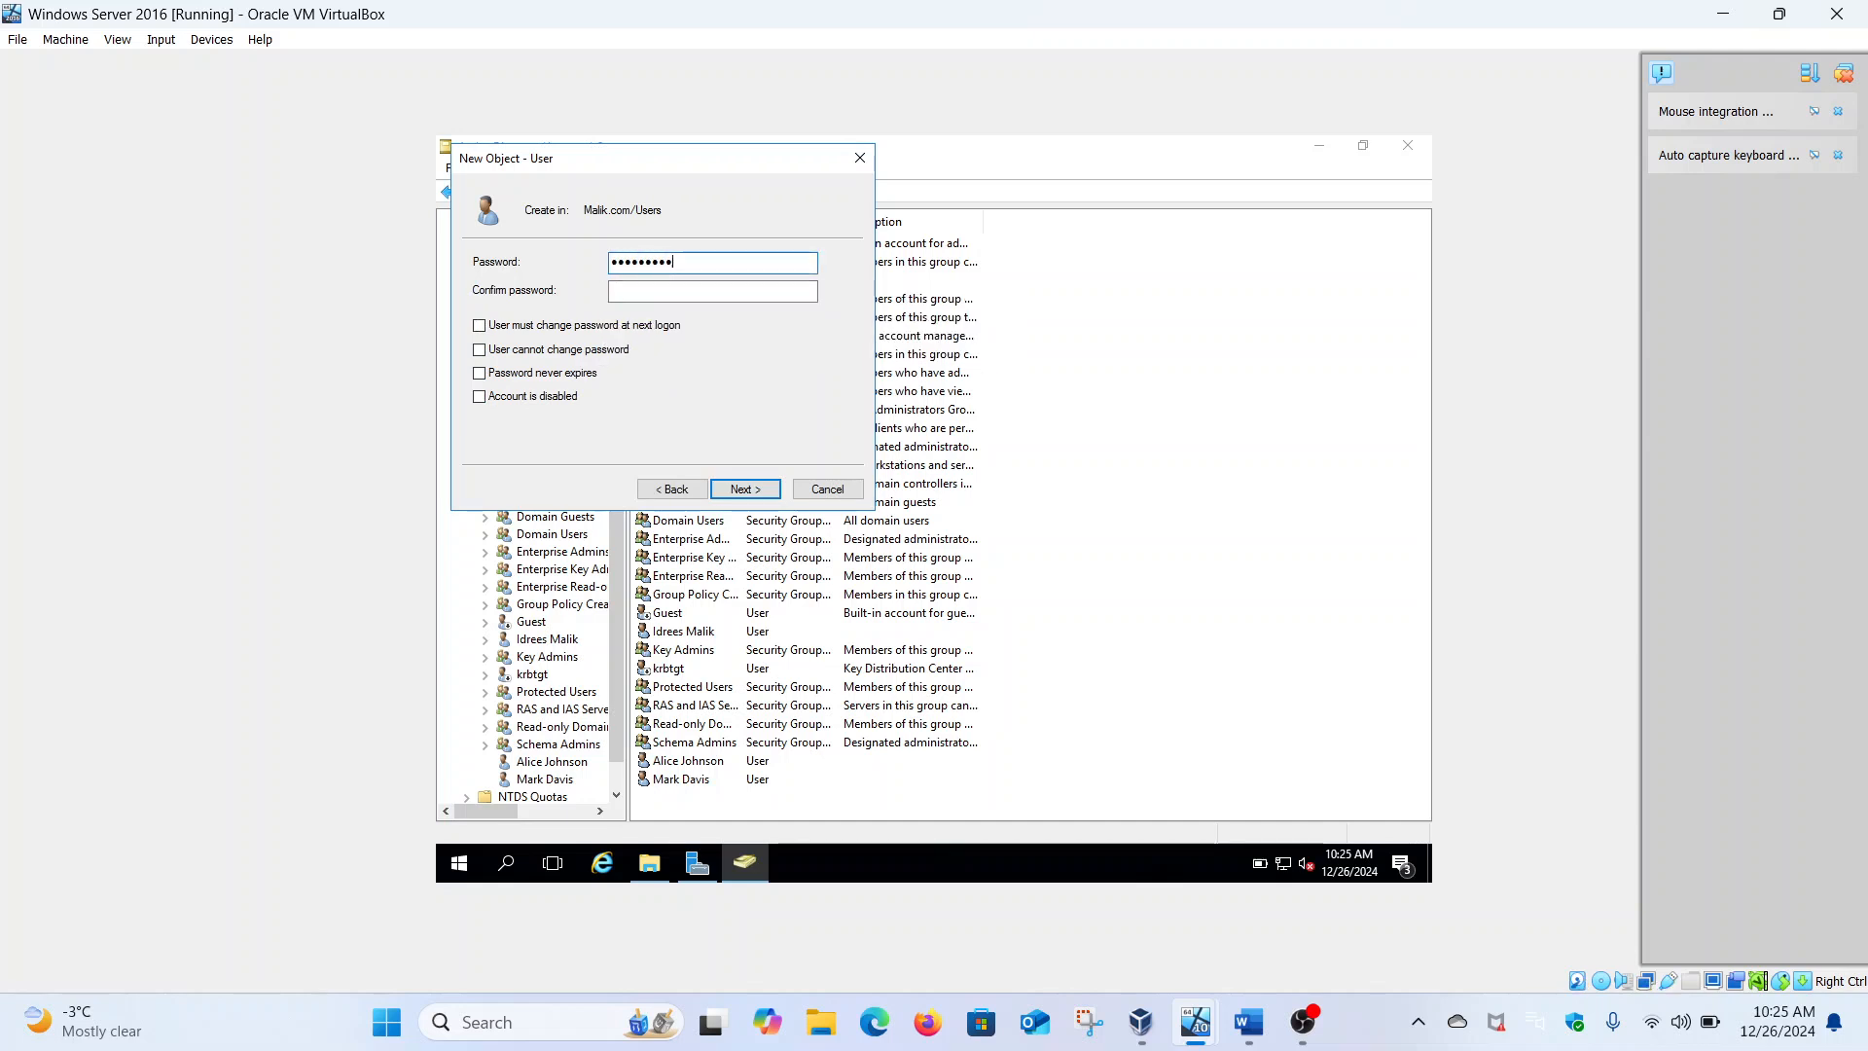
click(663, 290)
text(•)
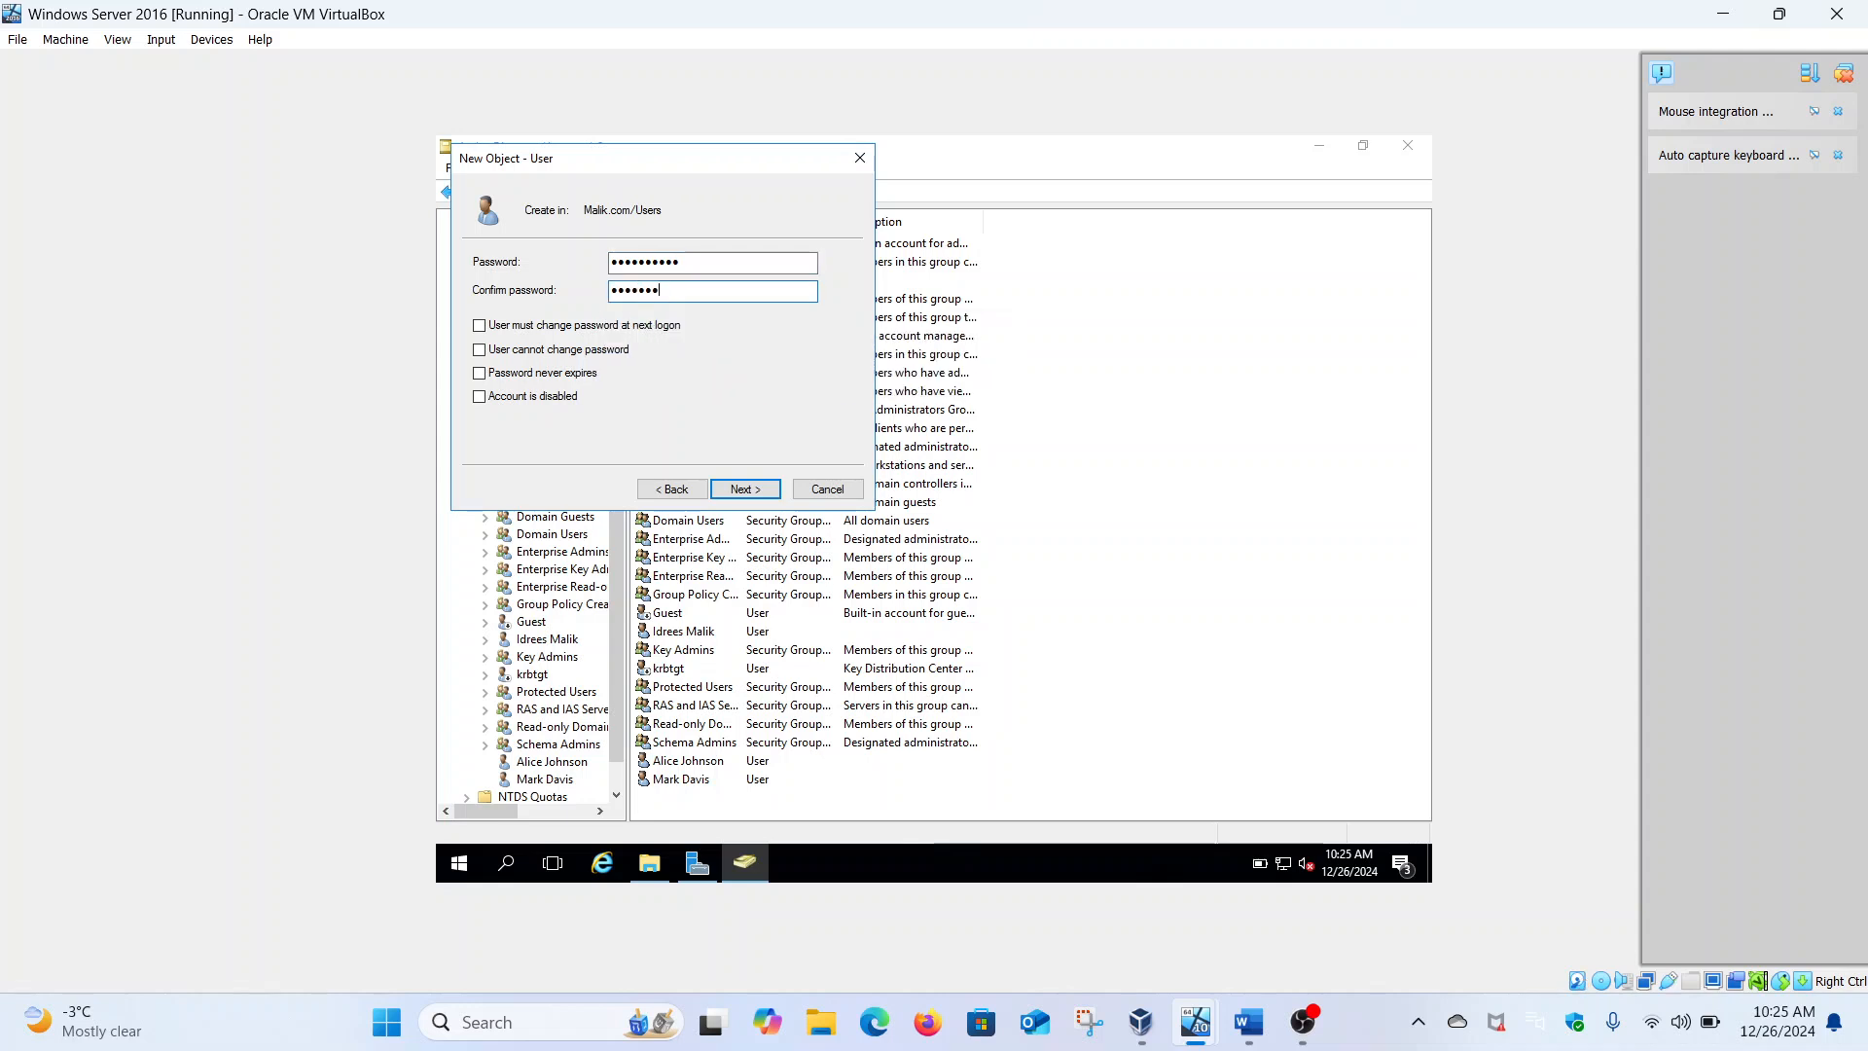
text(•••••••••)
click(749, 488)
click(748, 488)
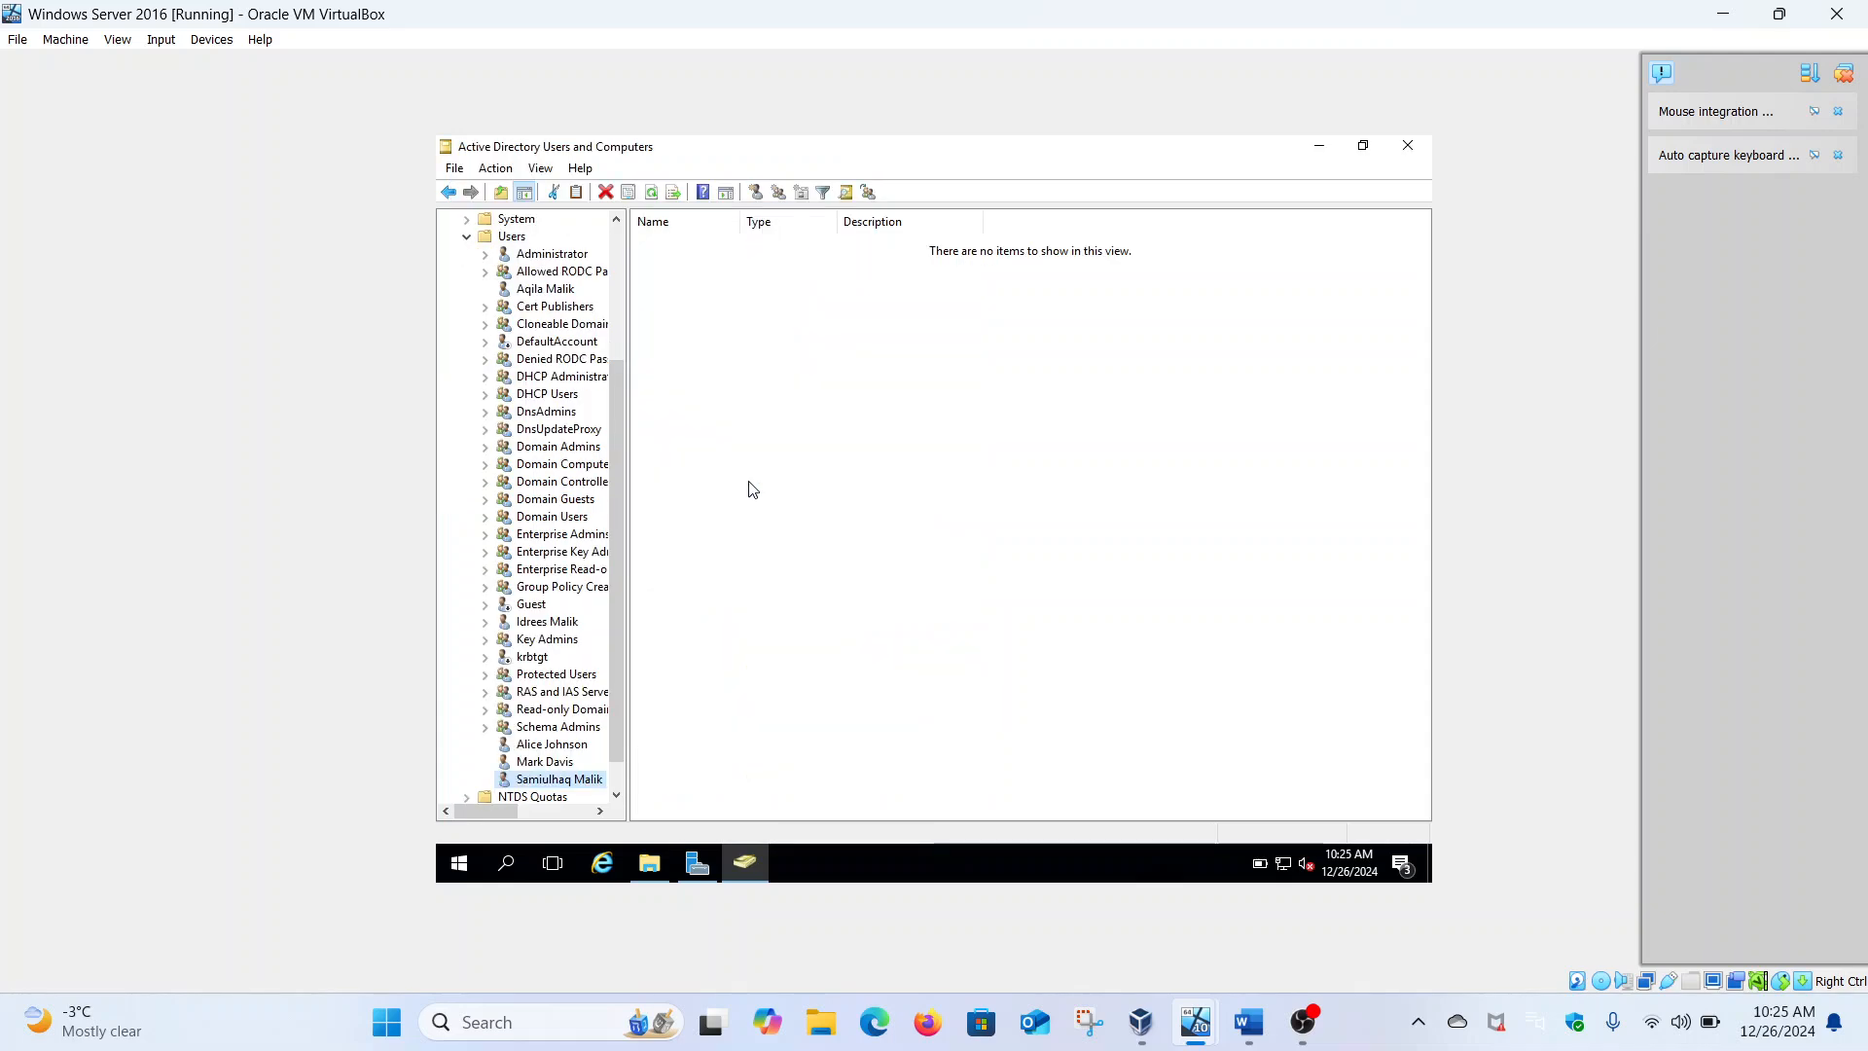
click(502, 238)
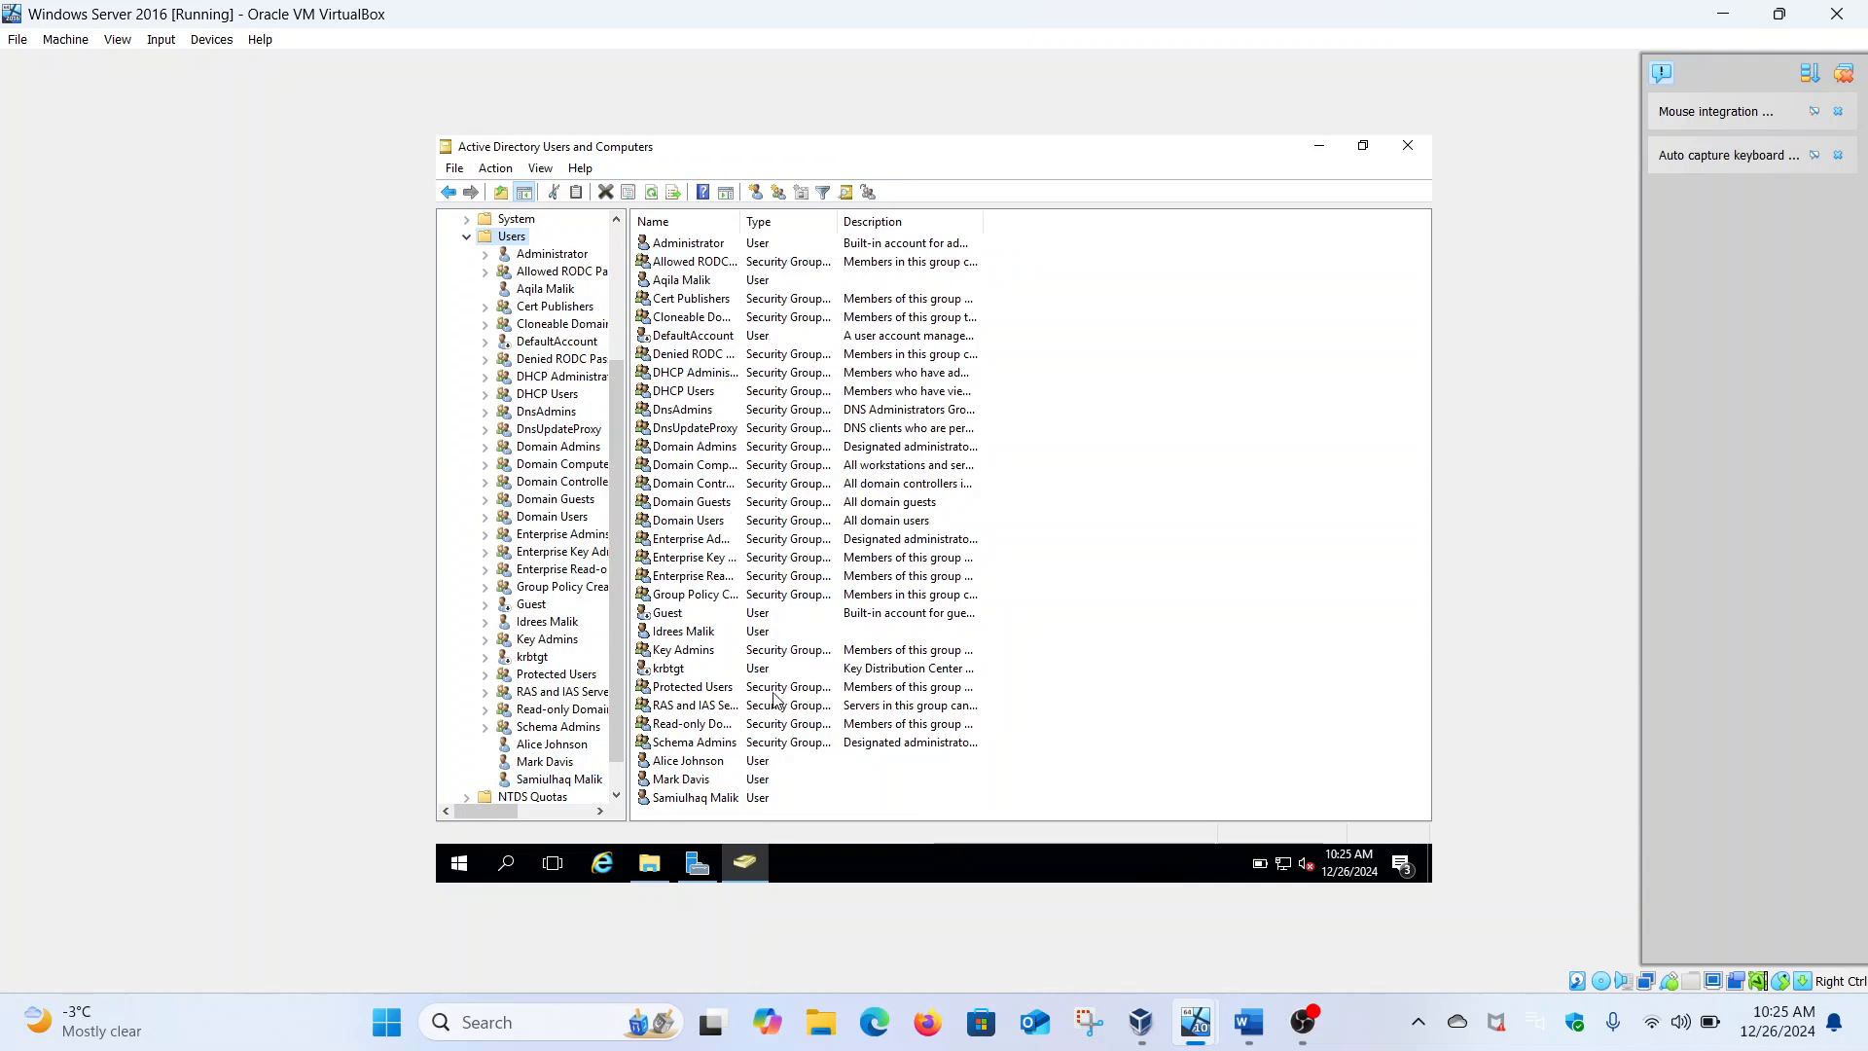
Open the first staff user's Properties on the Organization details
right_click(704, 765)
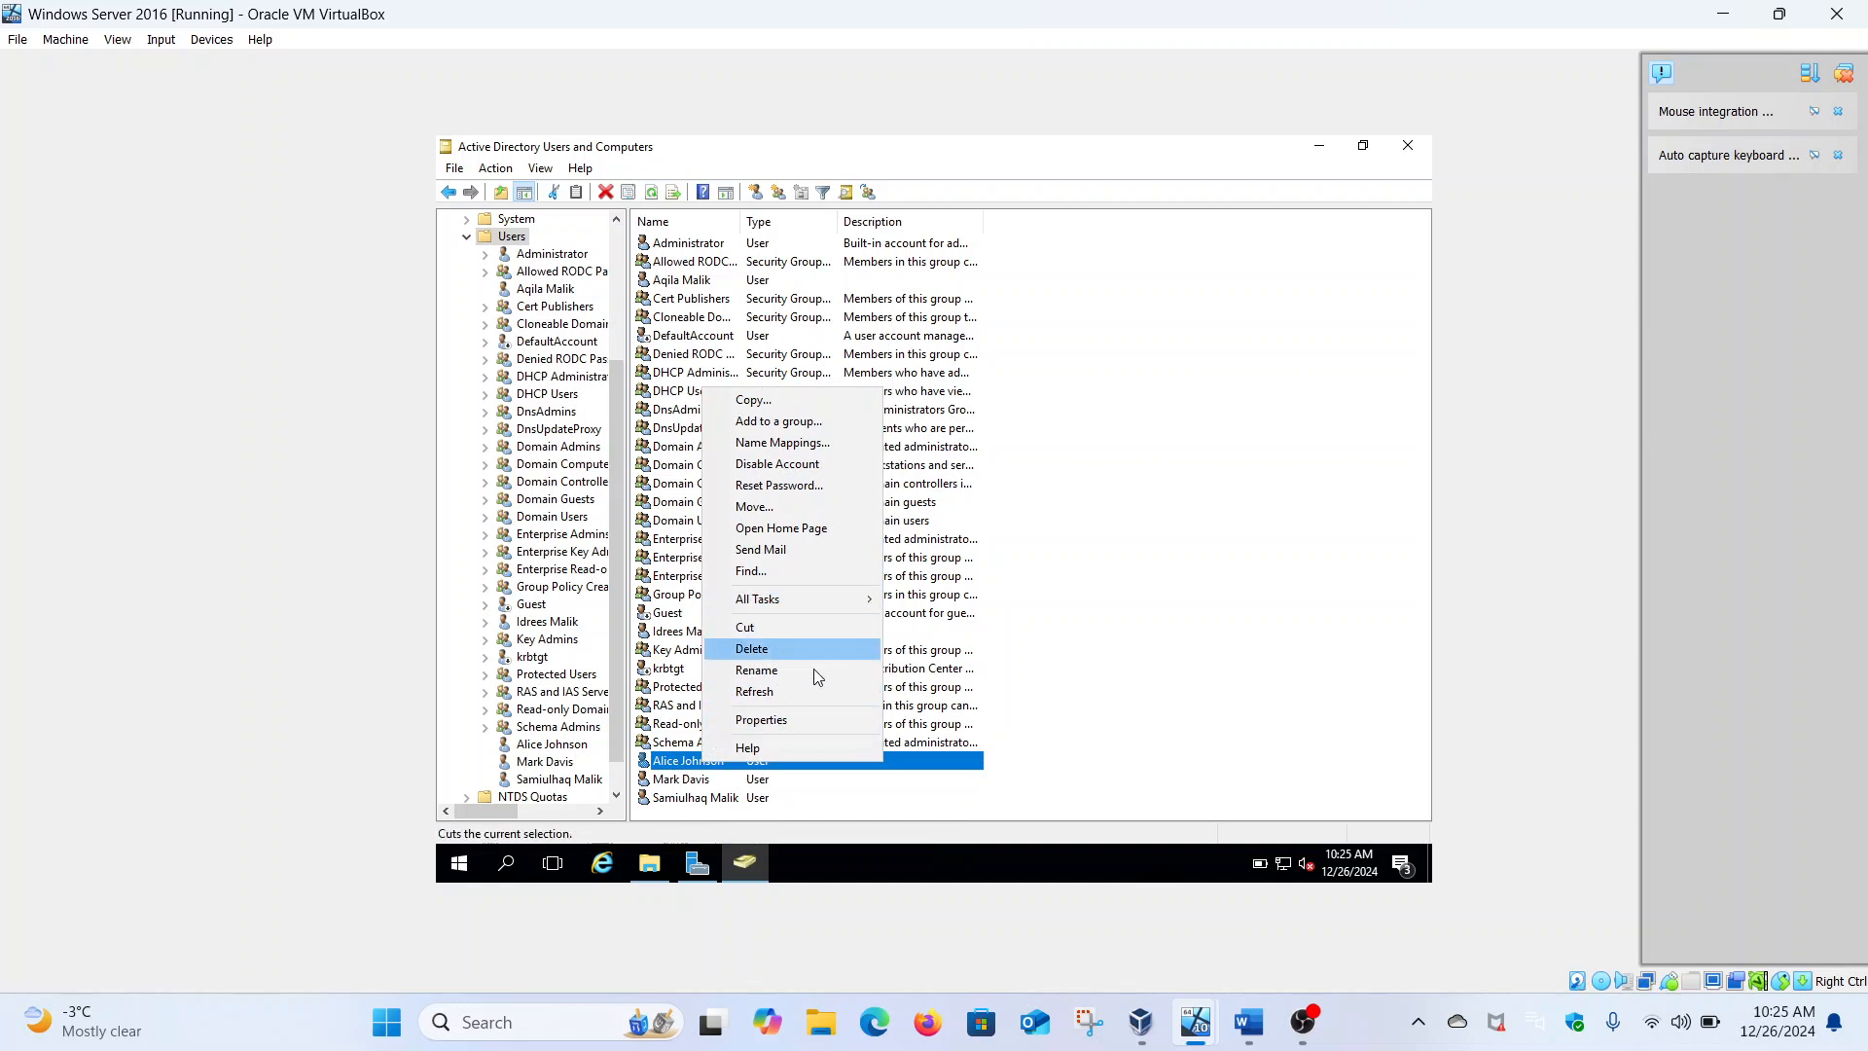
click(792, 719)
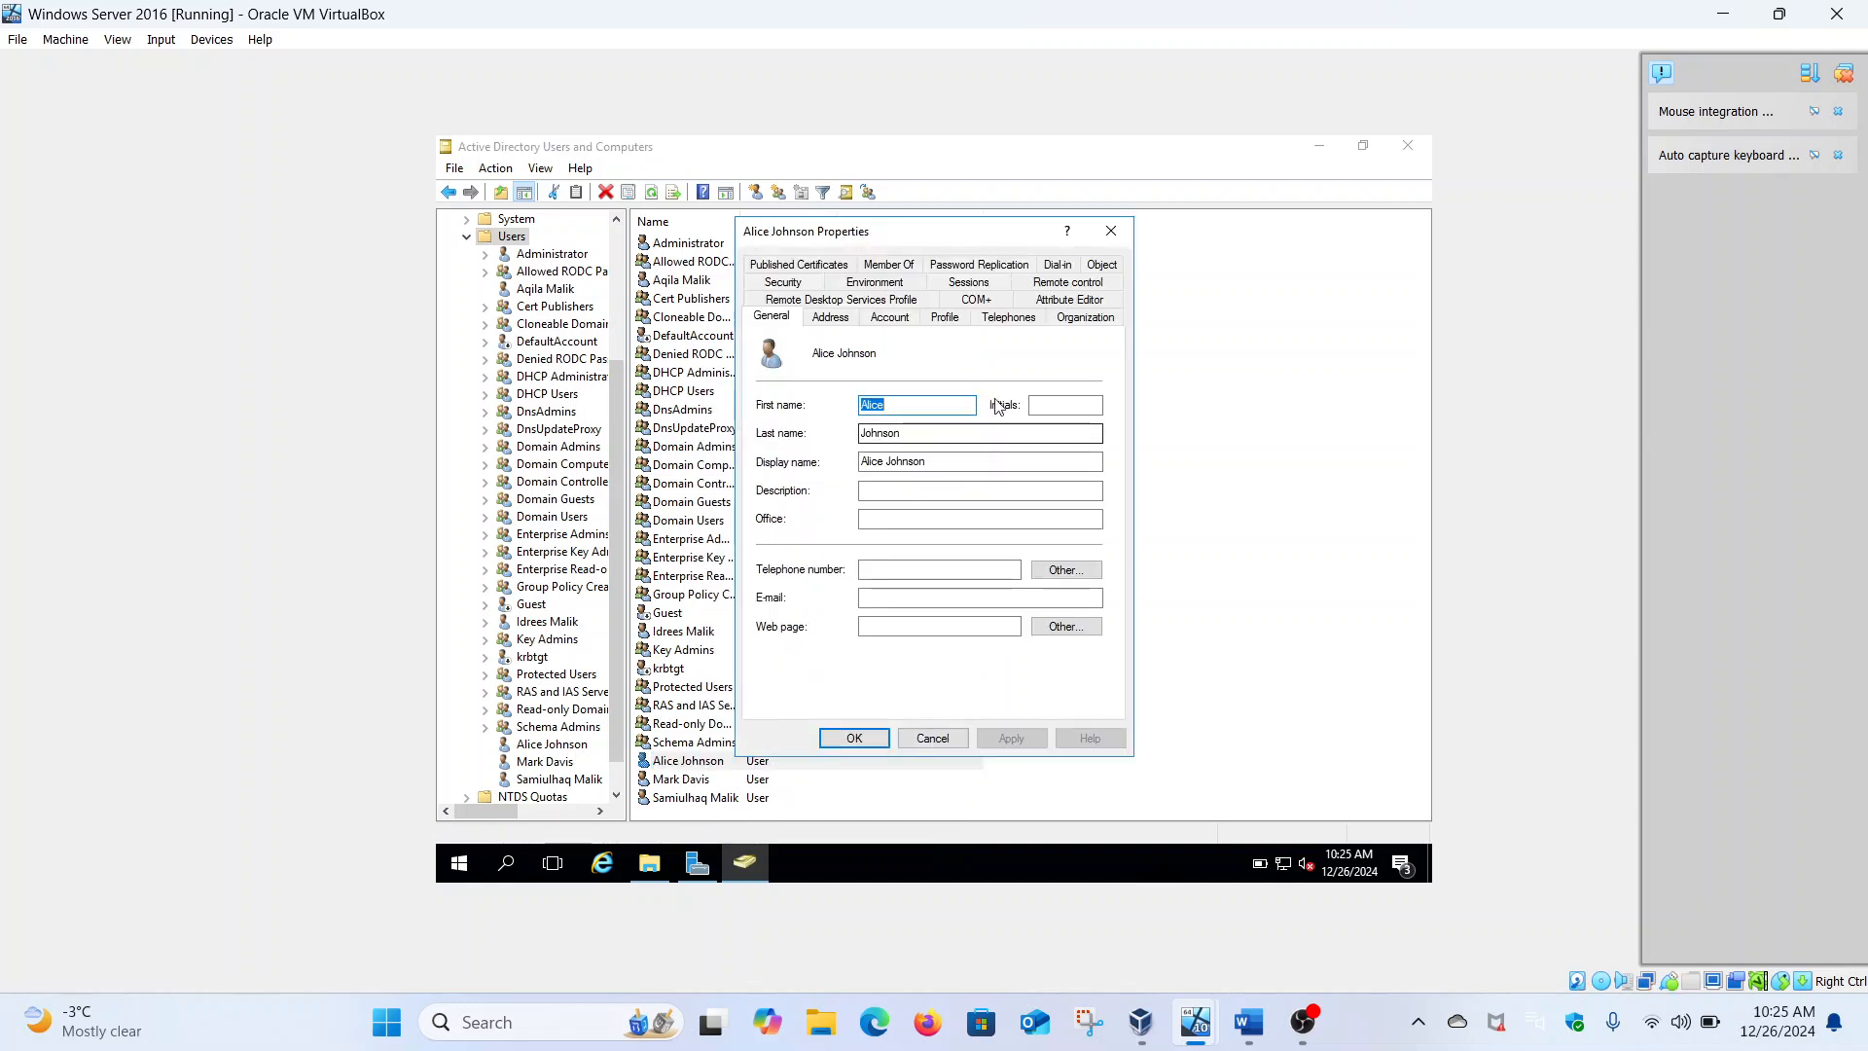
click(1086, 319)
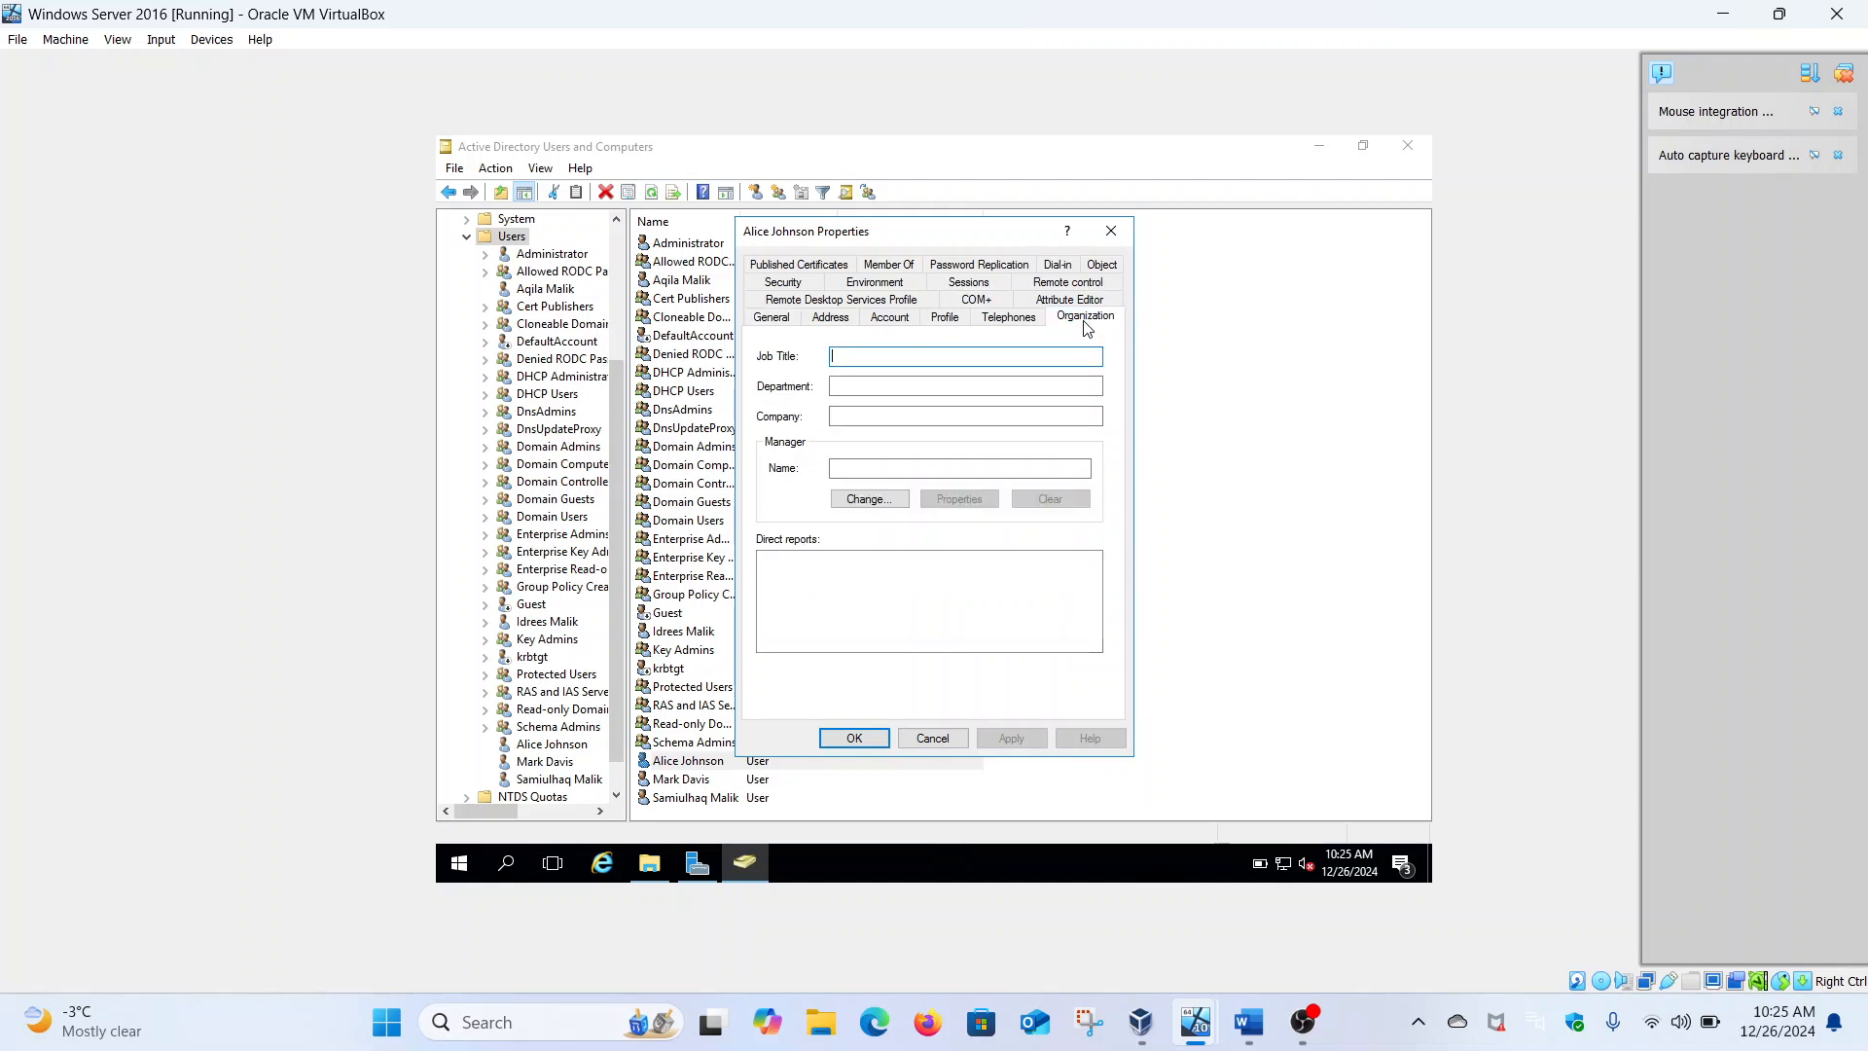
click(541, 169)
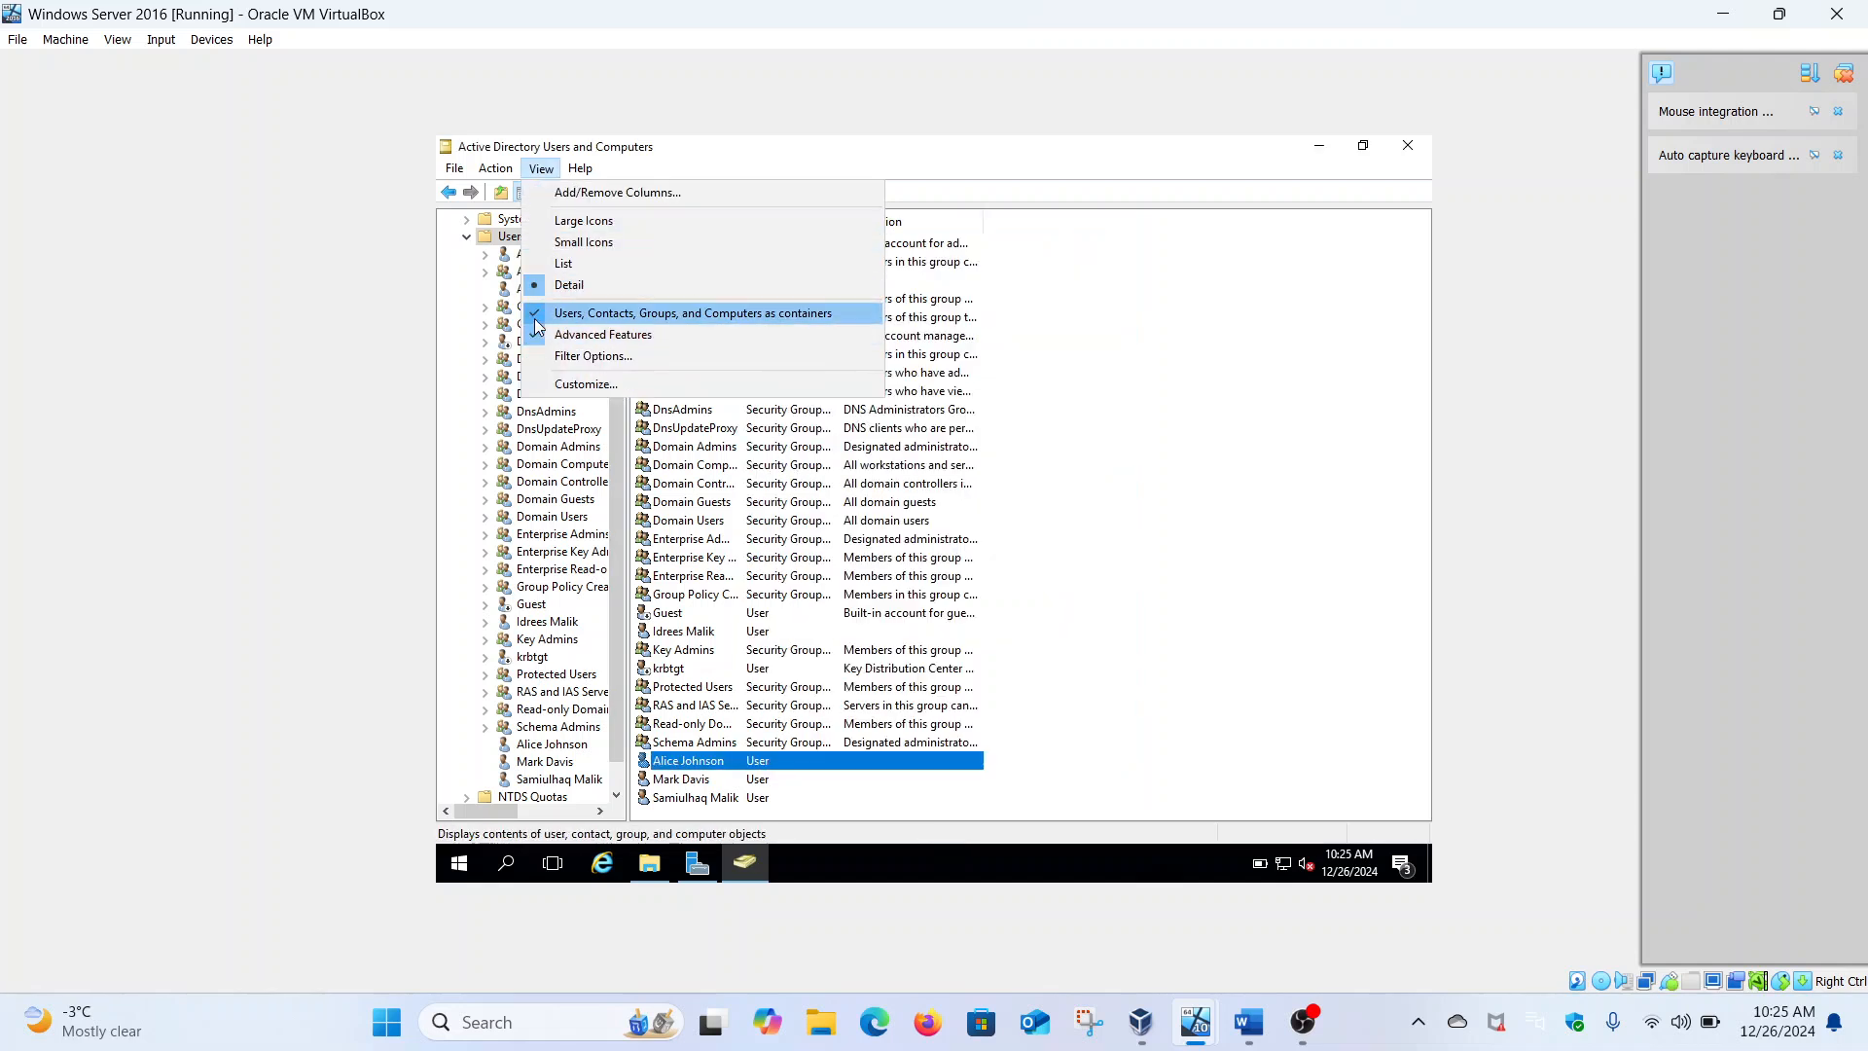
click(1110, 366)
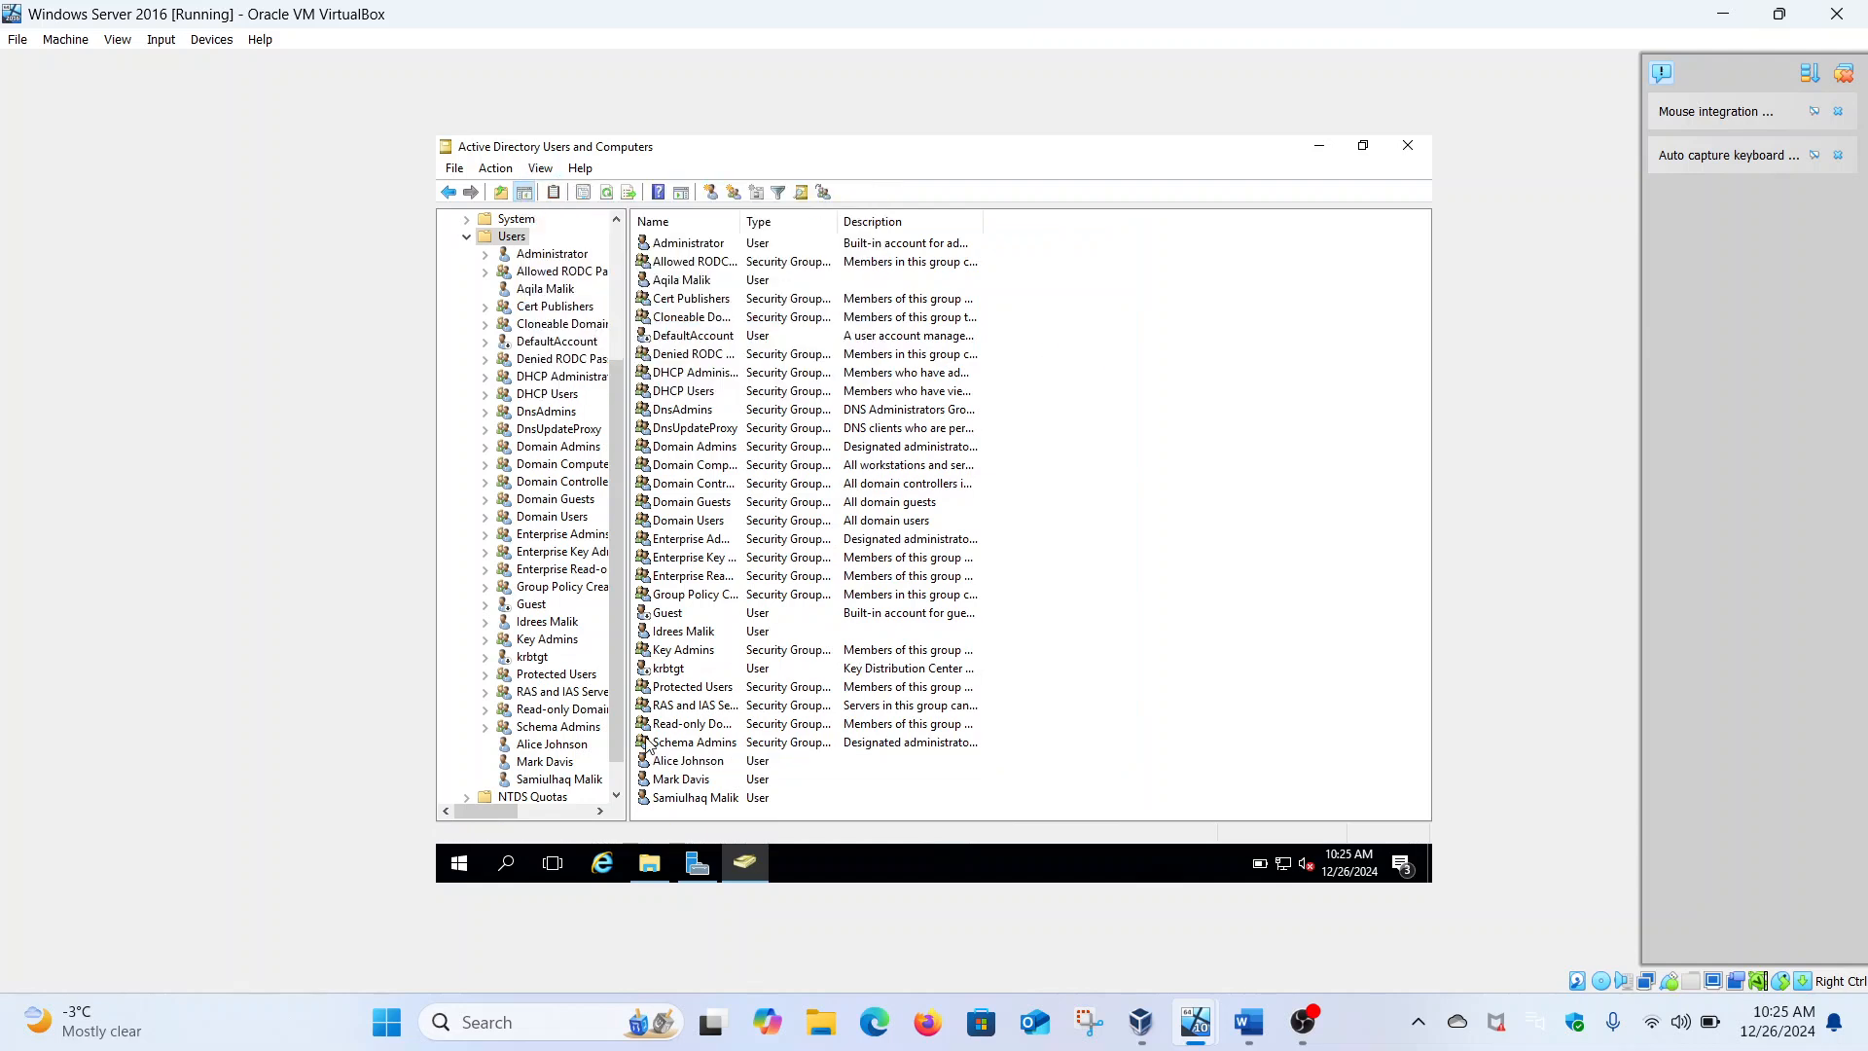
right_click(678, 760)
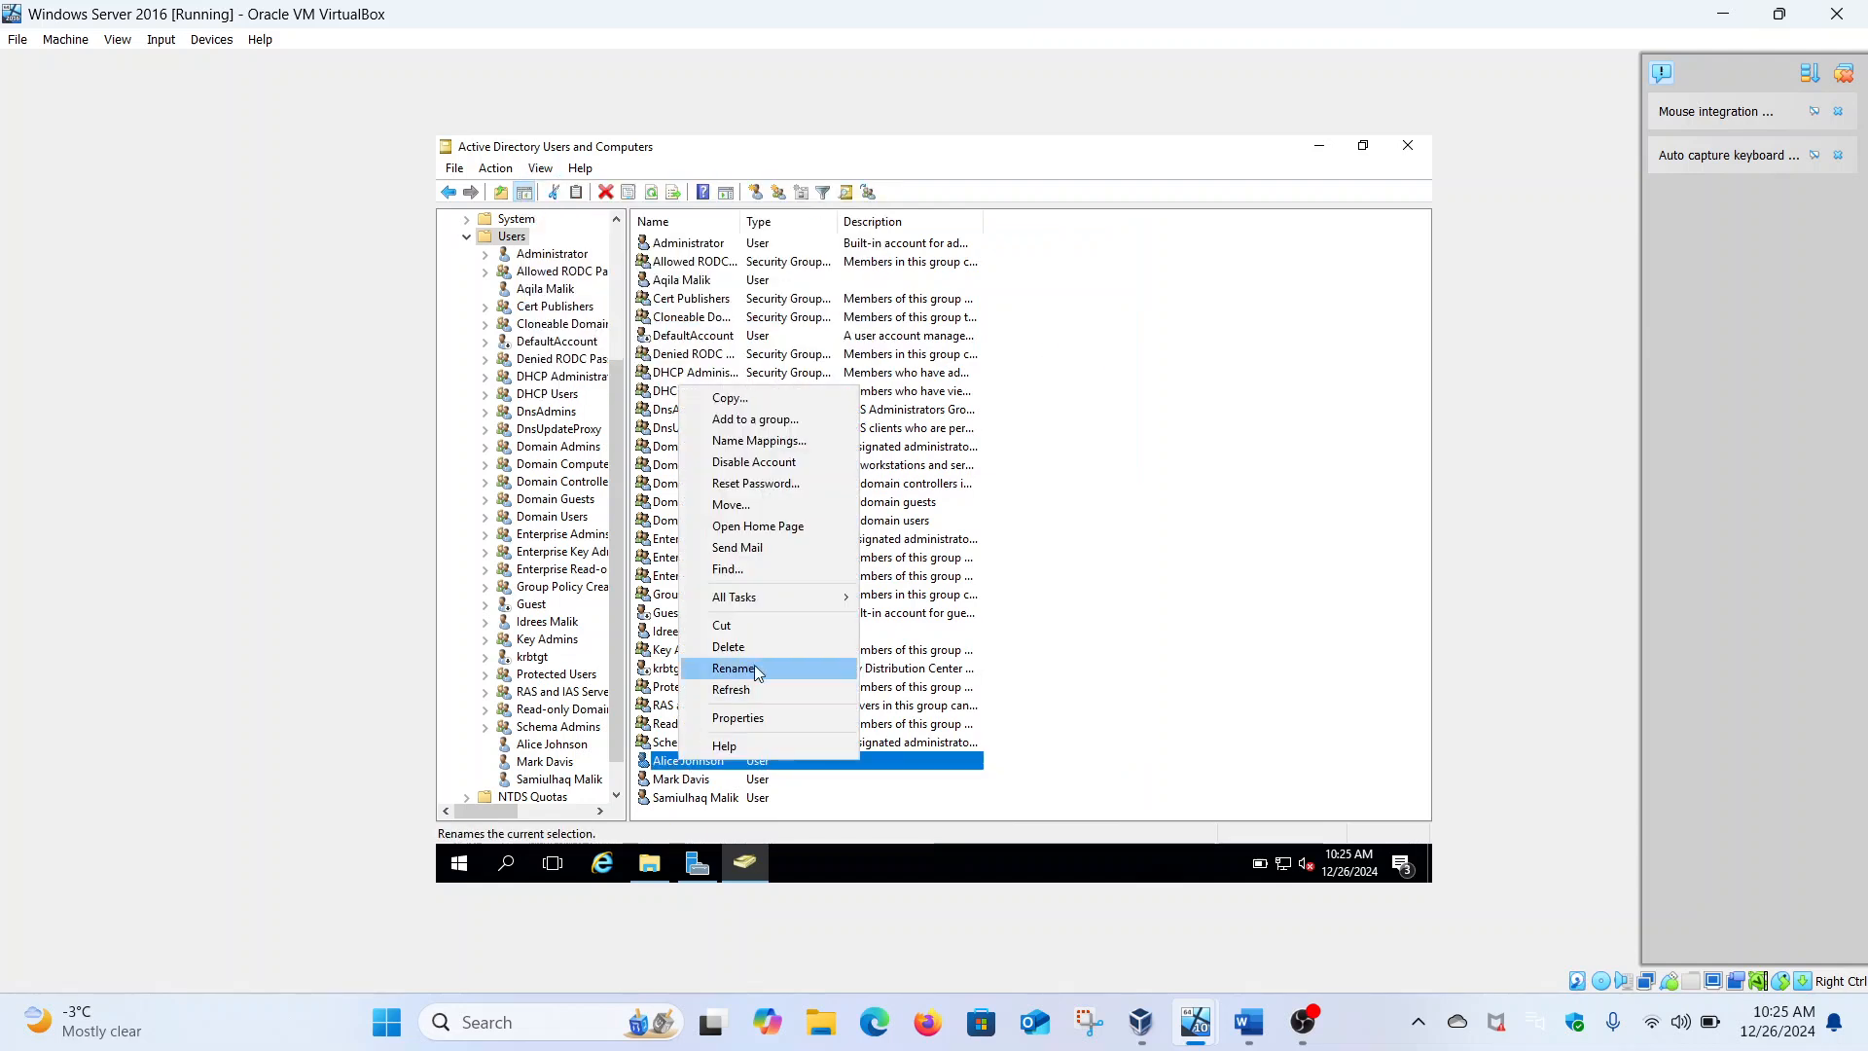
click(766, 721)
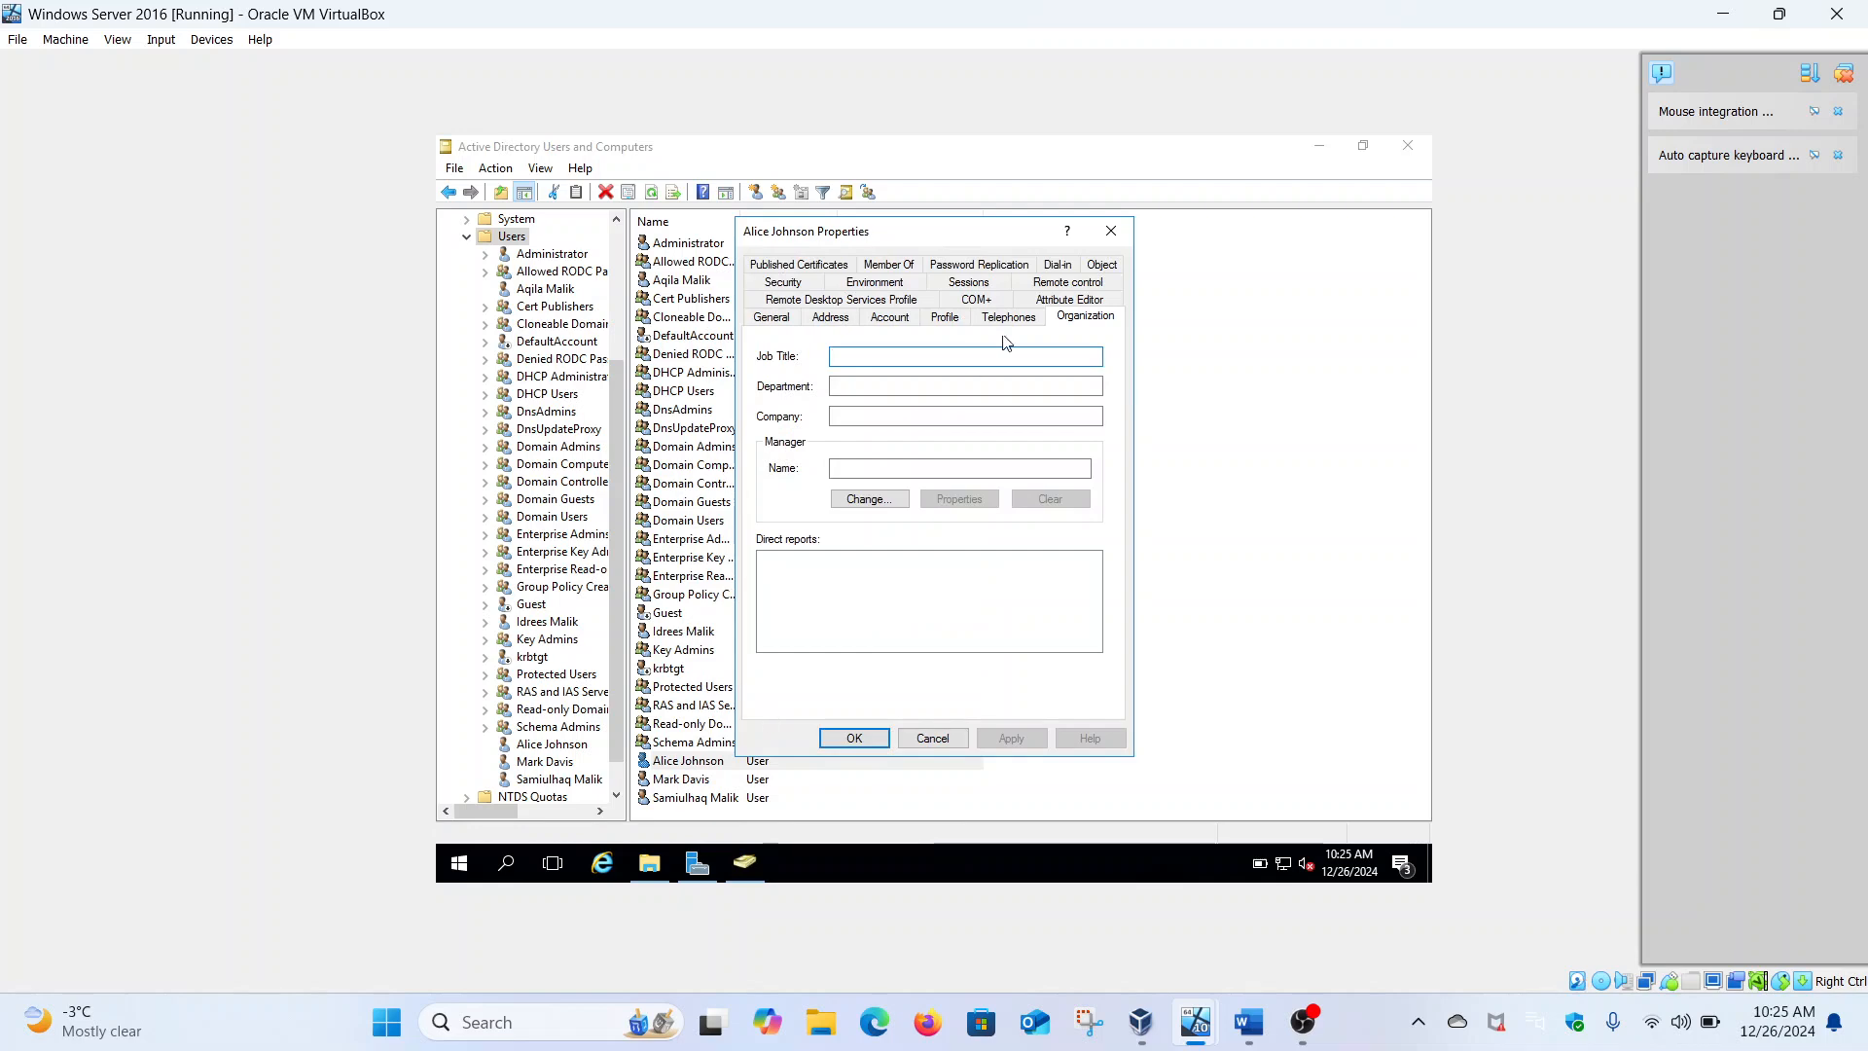
Enter Cyber Threat Analysis as the Department, then apply and close
click(901, 387)
click(1255, 1019)
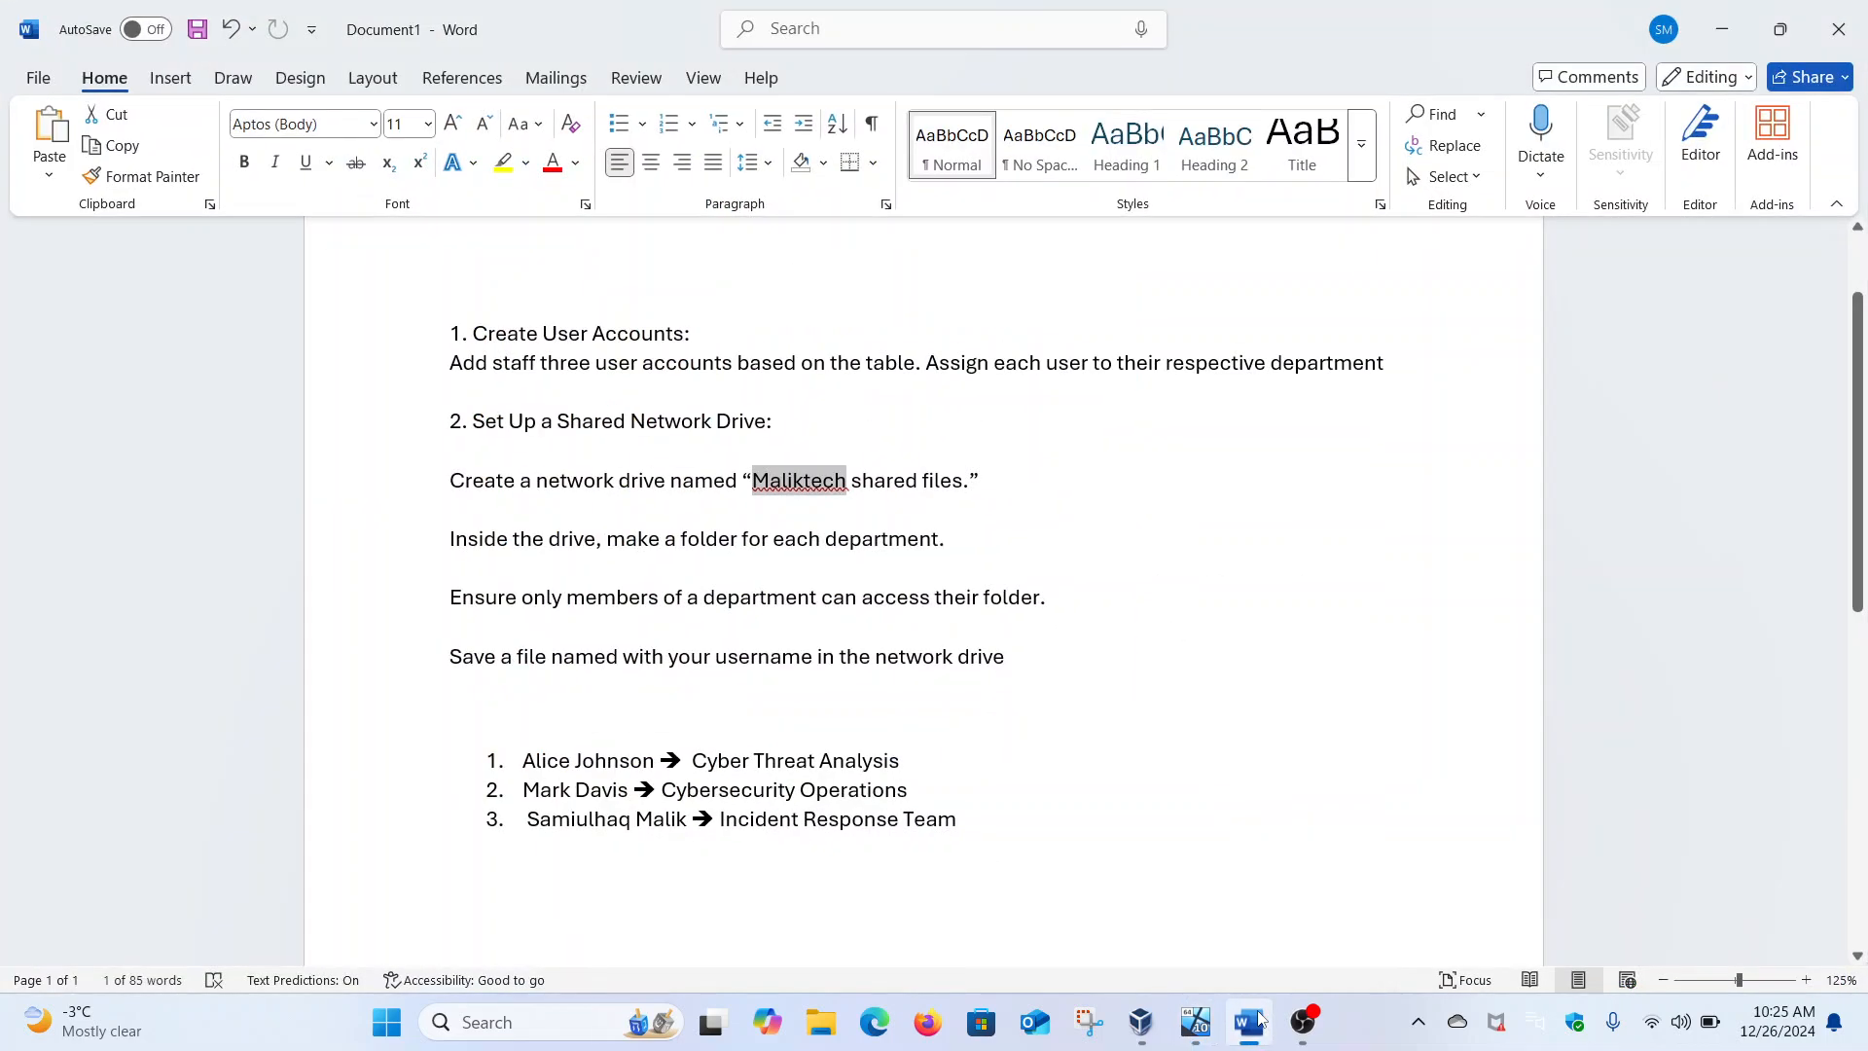
click(1261, 1020)
text(Cyber Threat Anay)
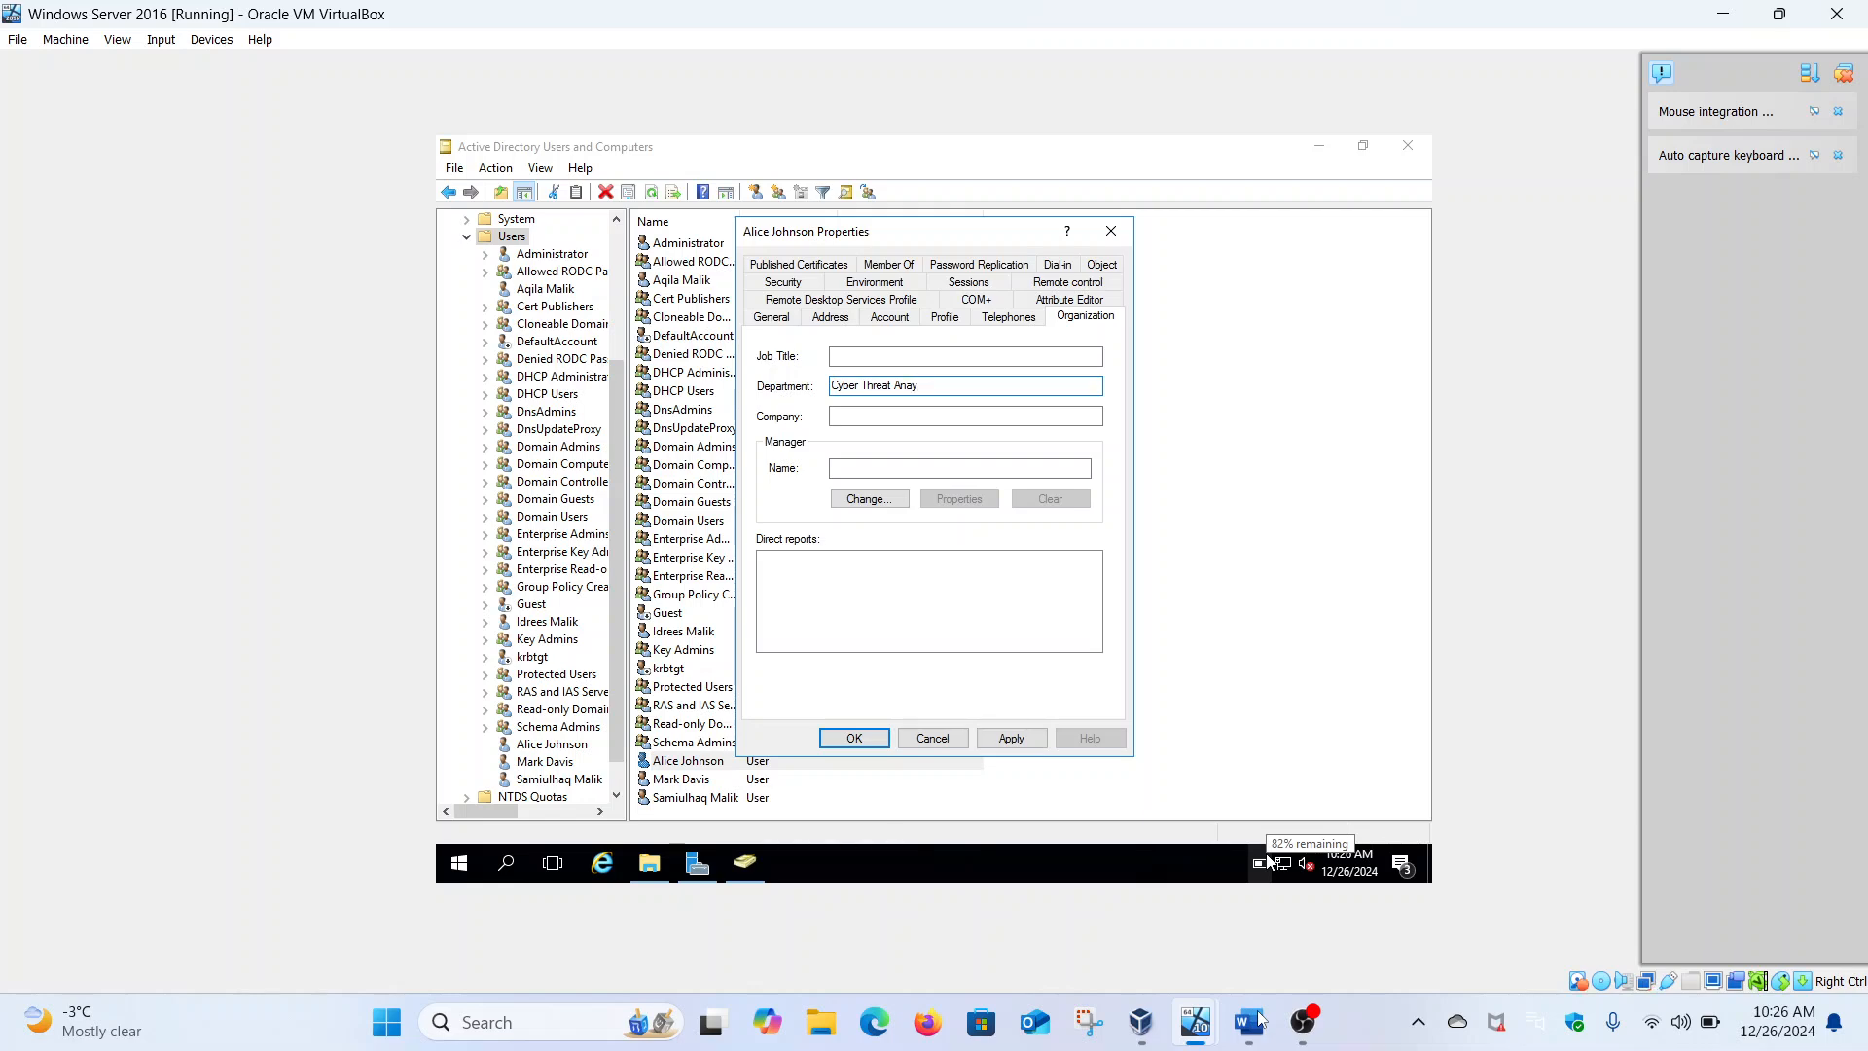
click(1250, 1020)
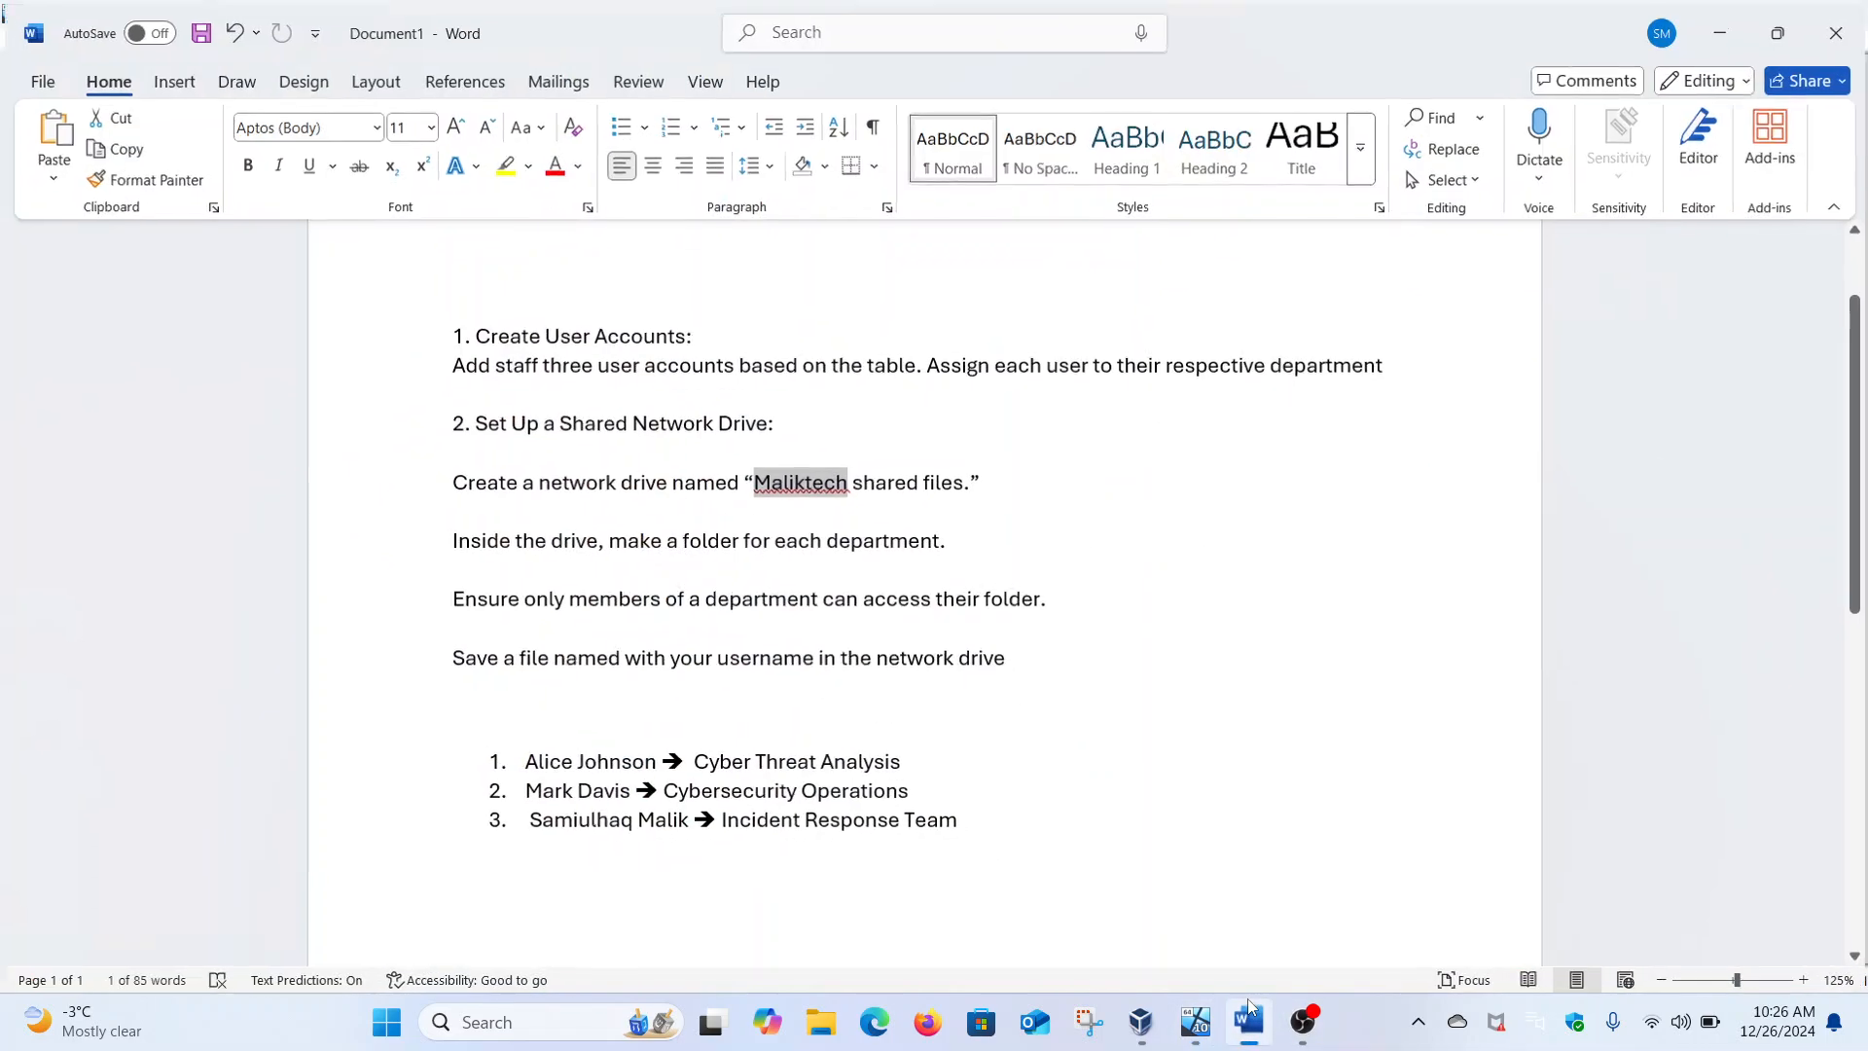
click(1249, 1001)
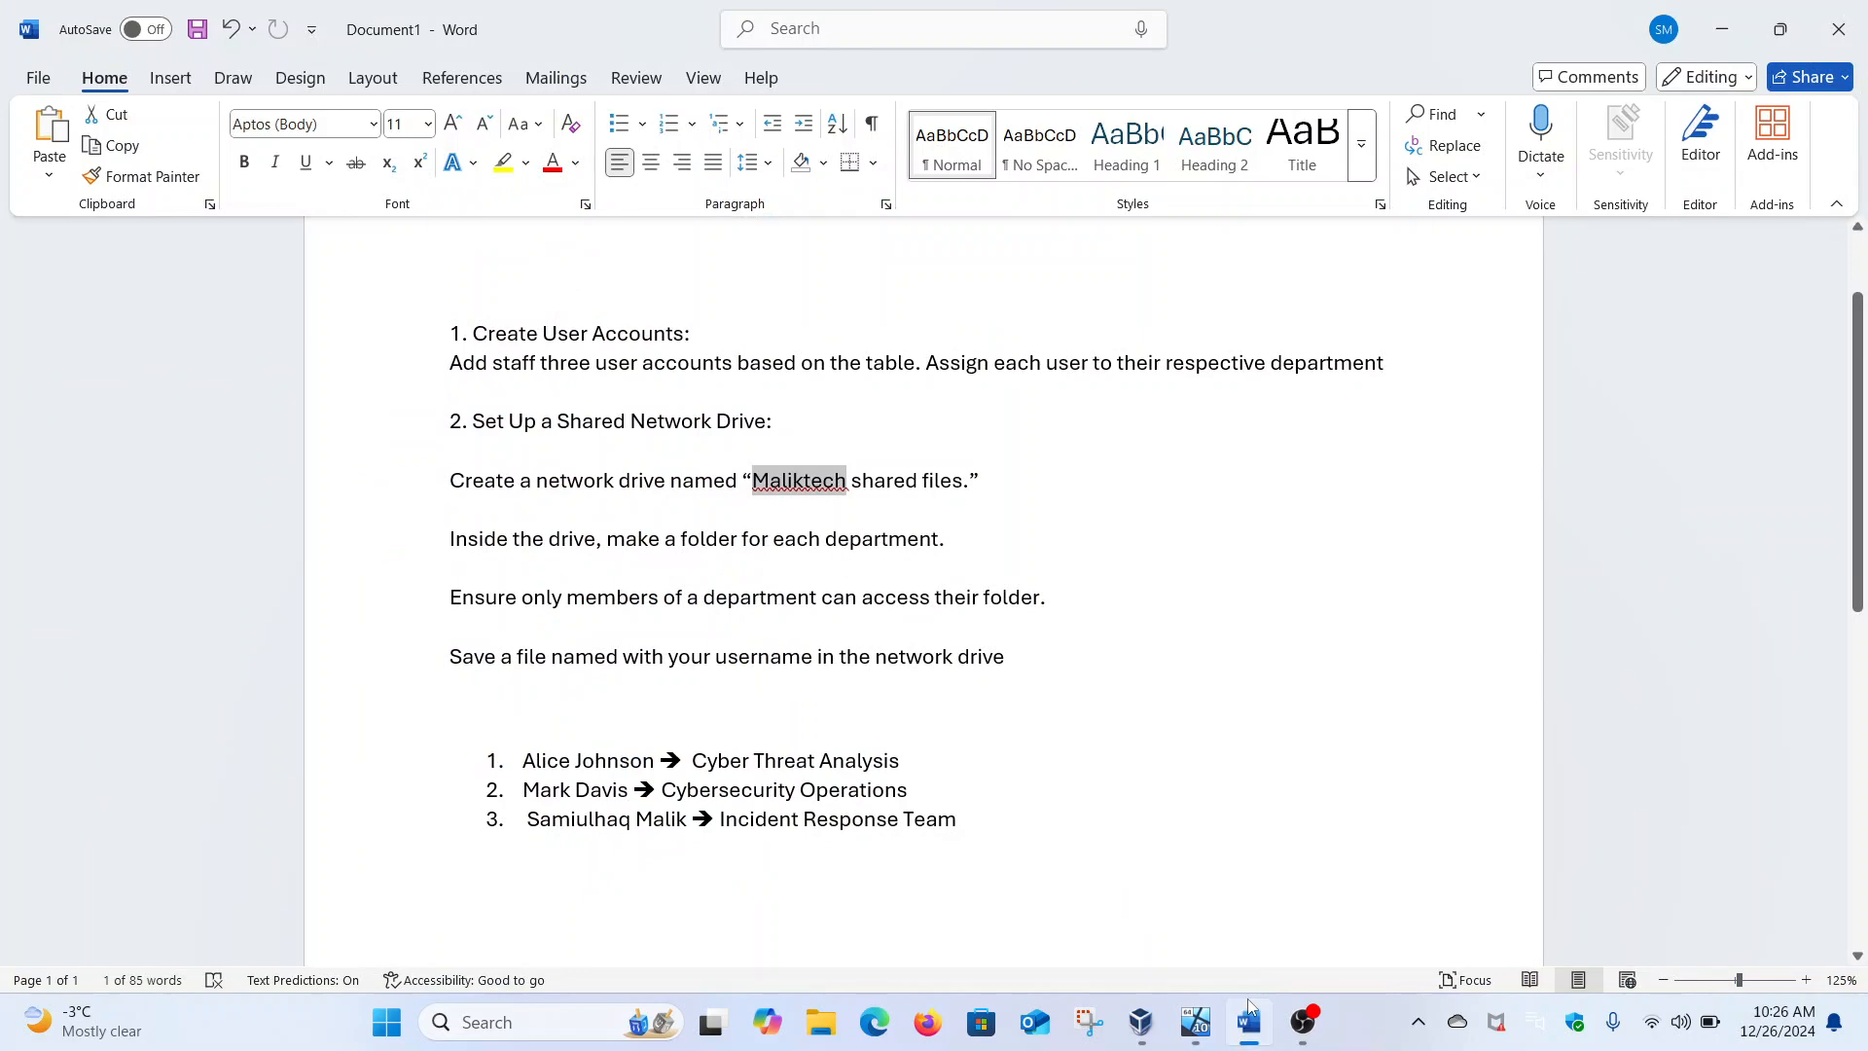
key(BackSpace)
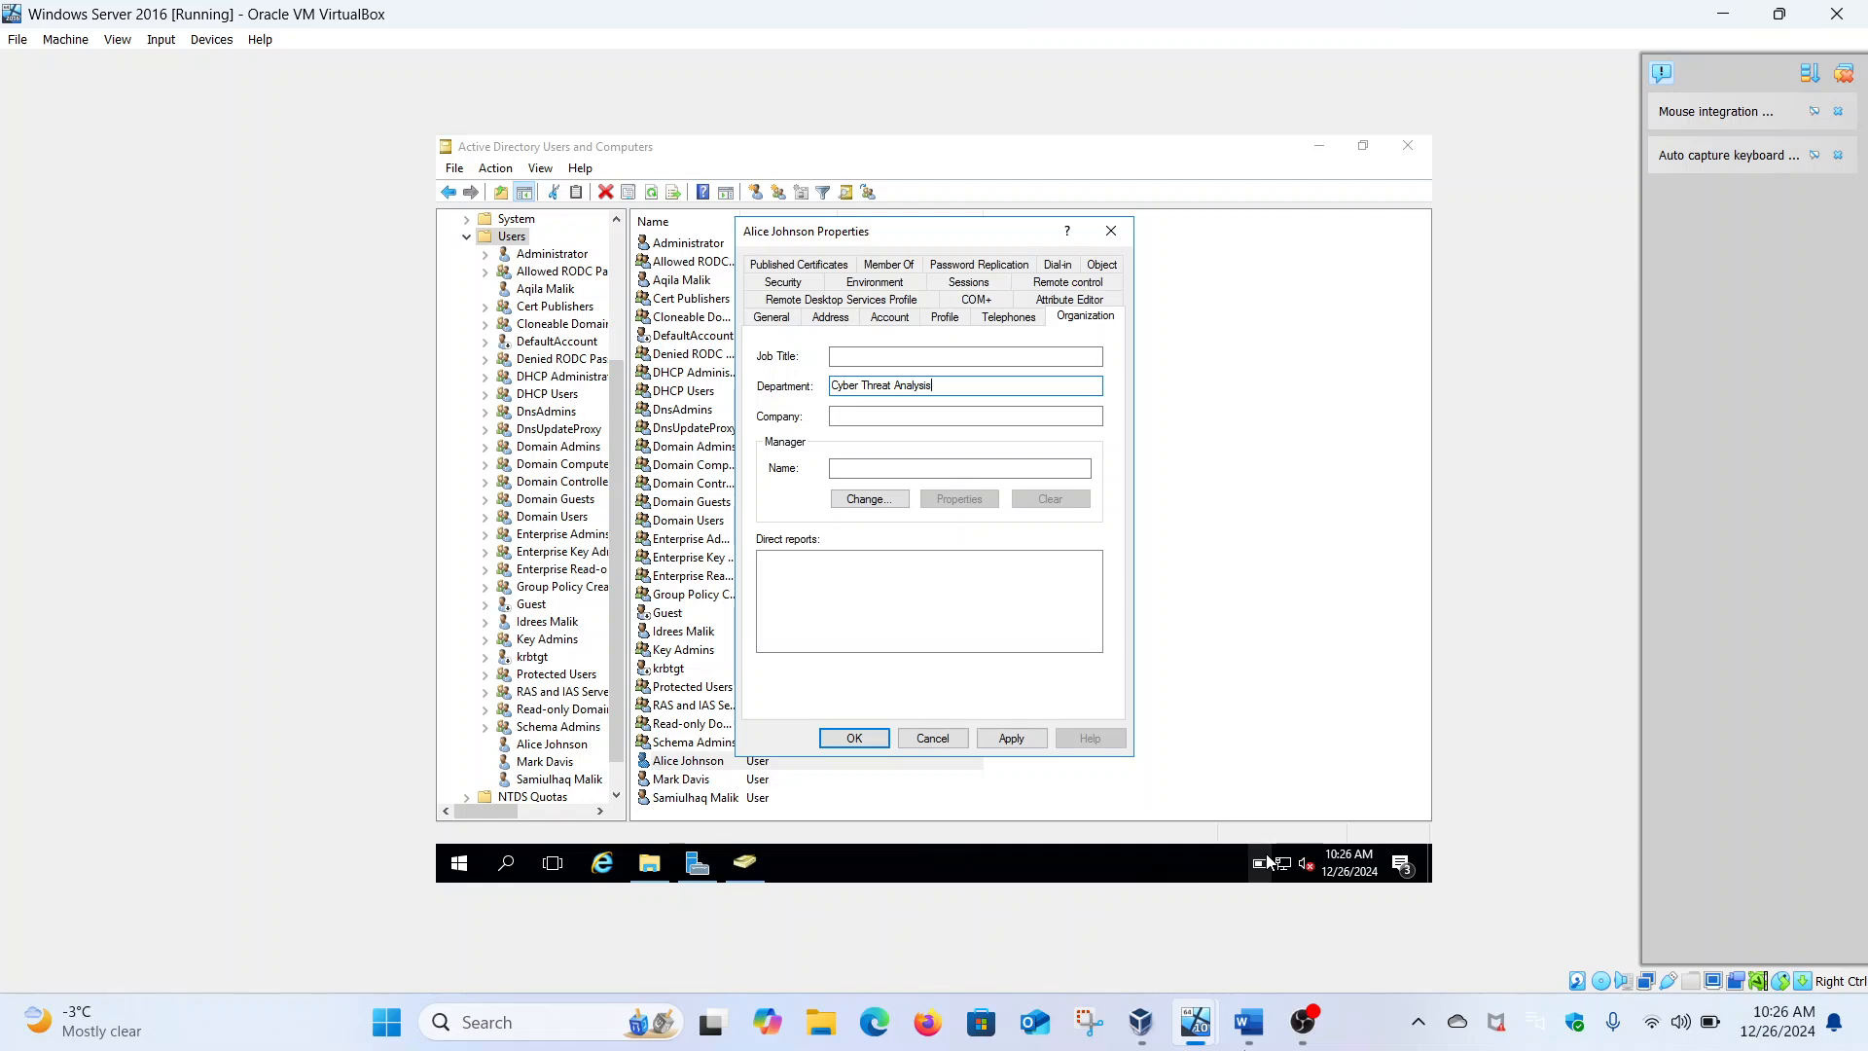
click(1010, 738)
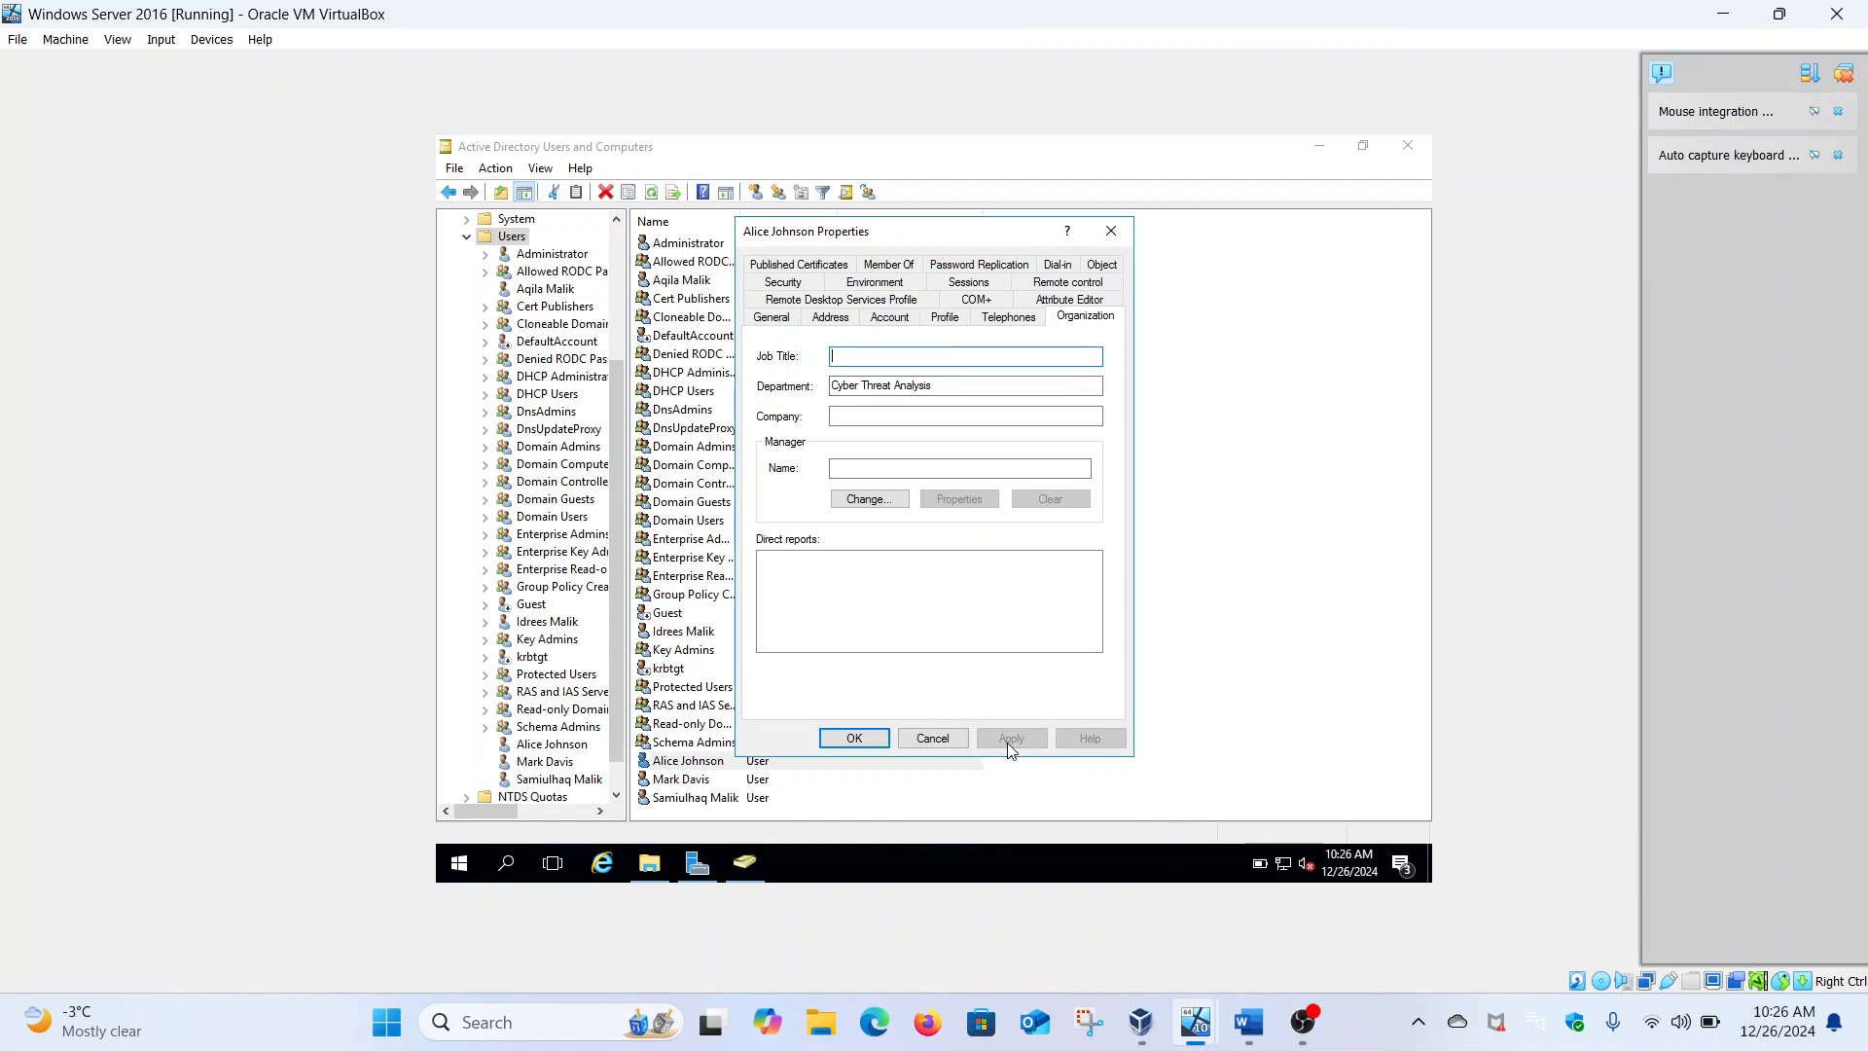
click(868, 742)
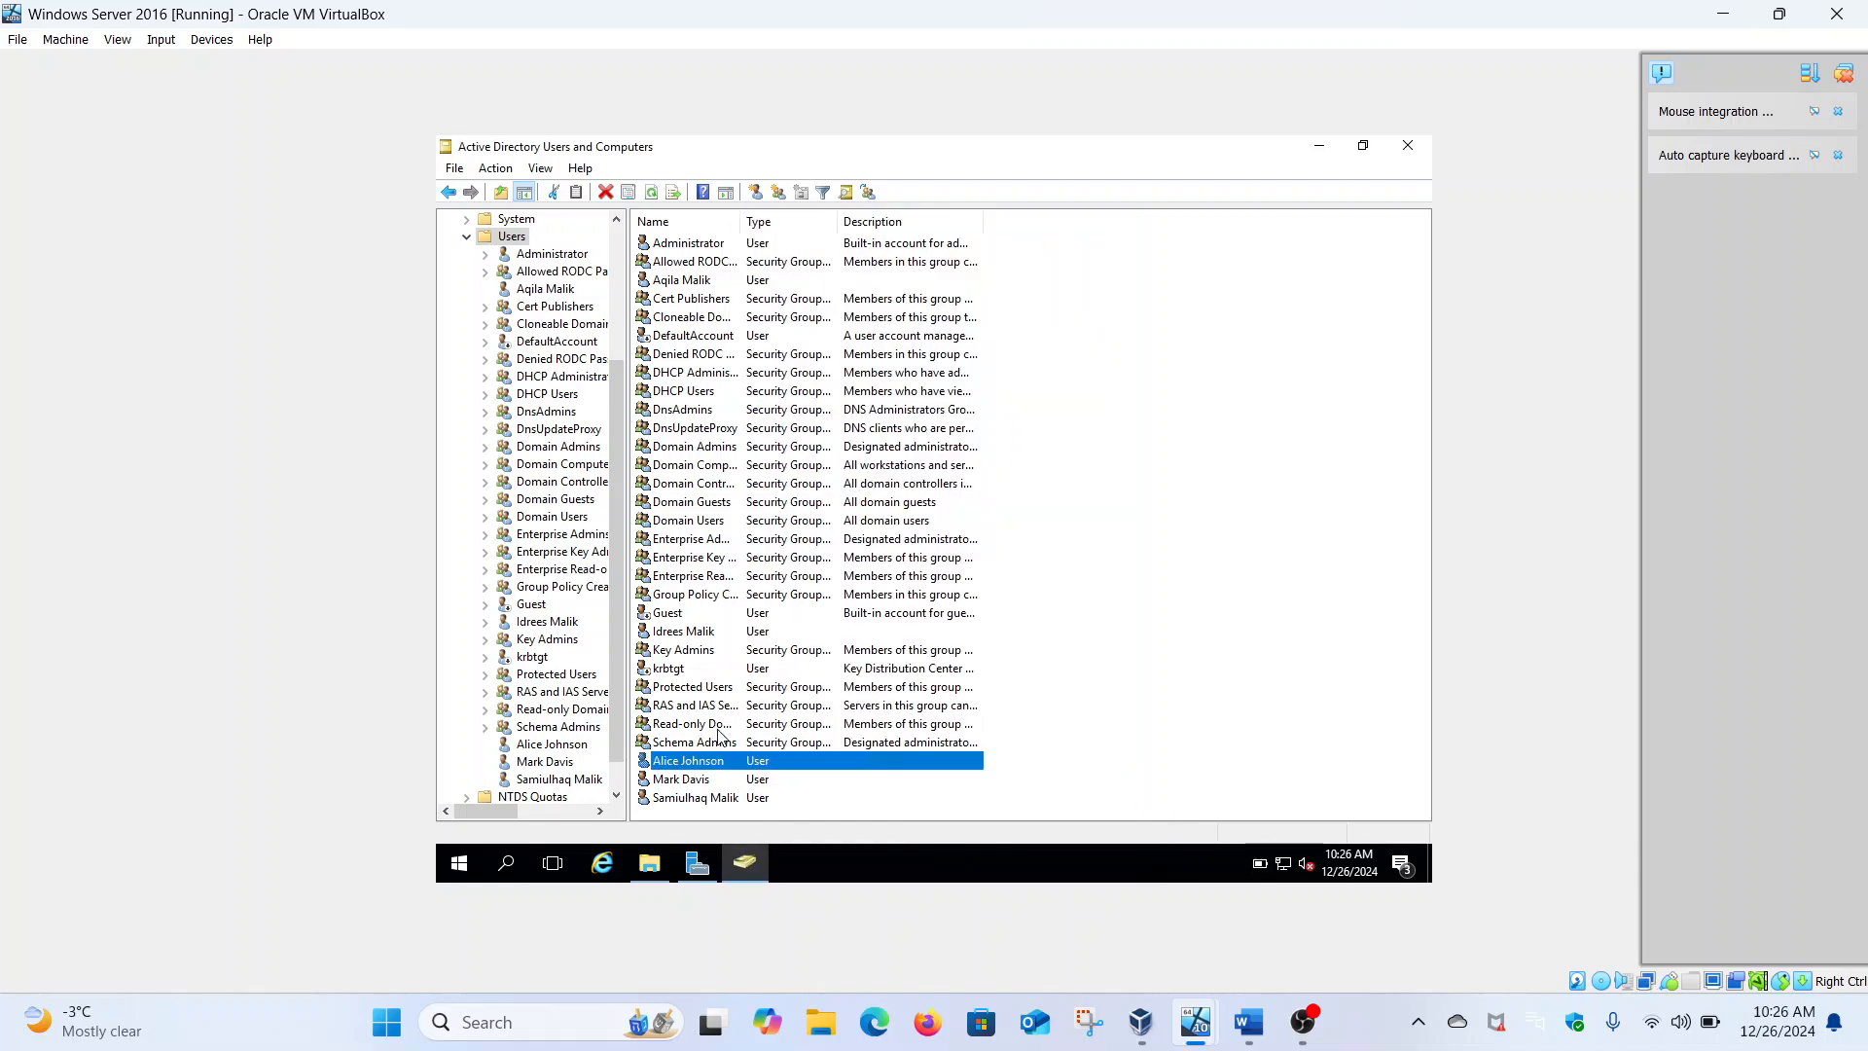
Open the second staff user's Organization tab and start typing CyberSecurity Operations as Department
click(685, 779)
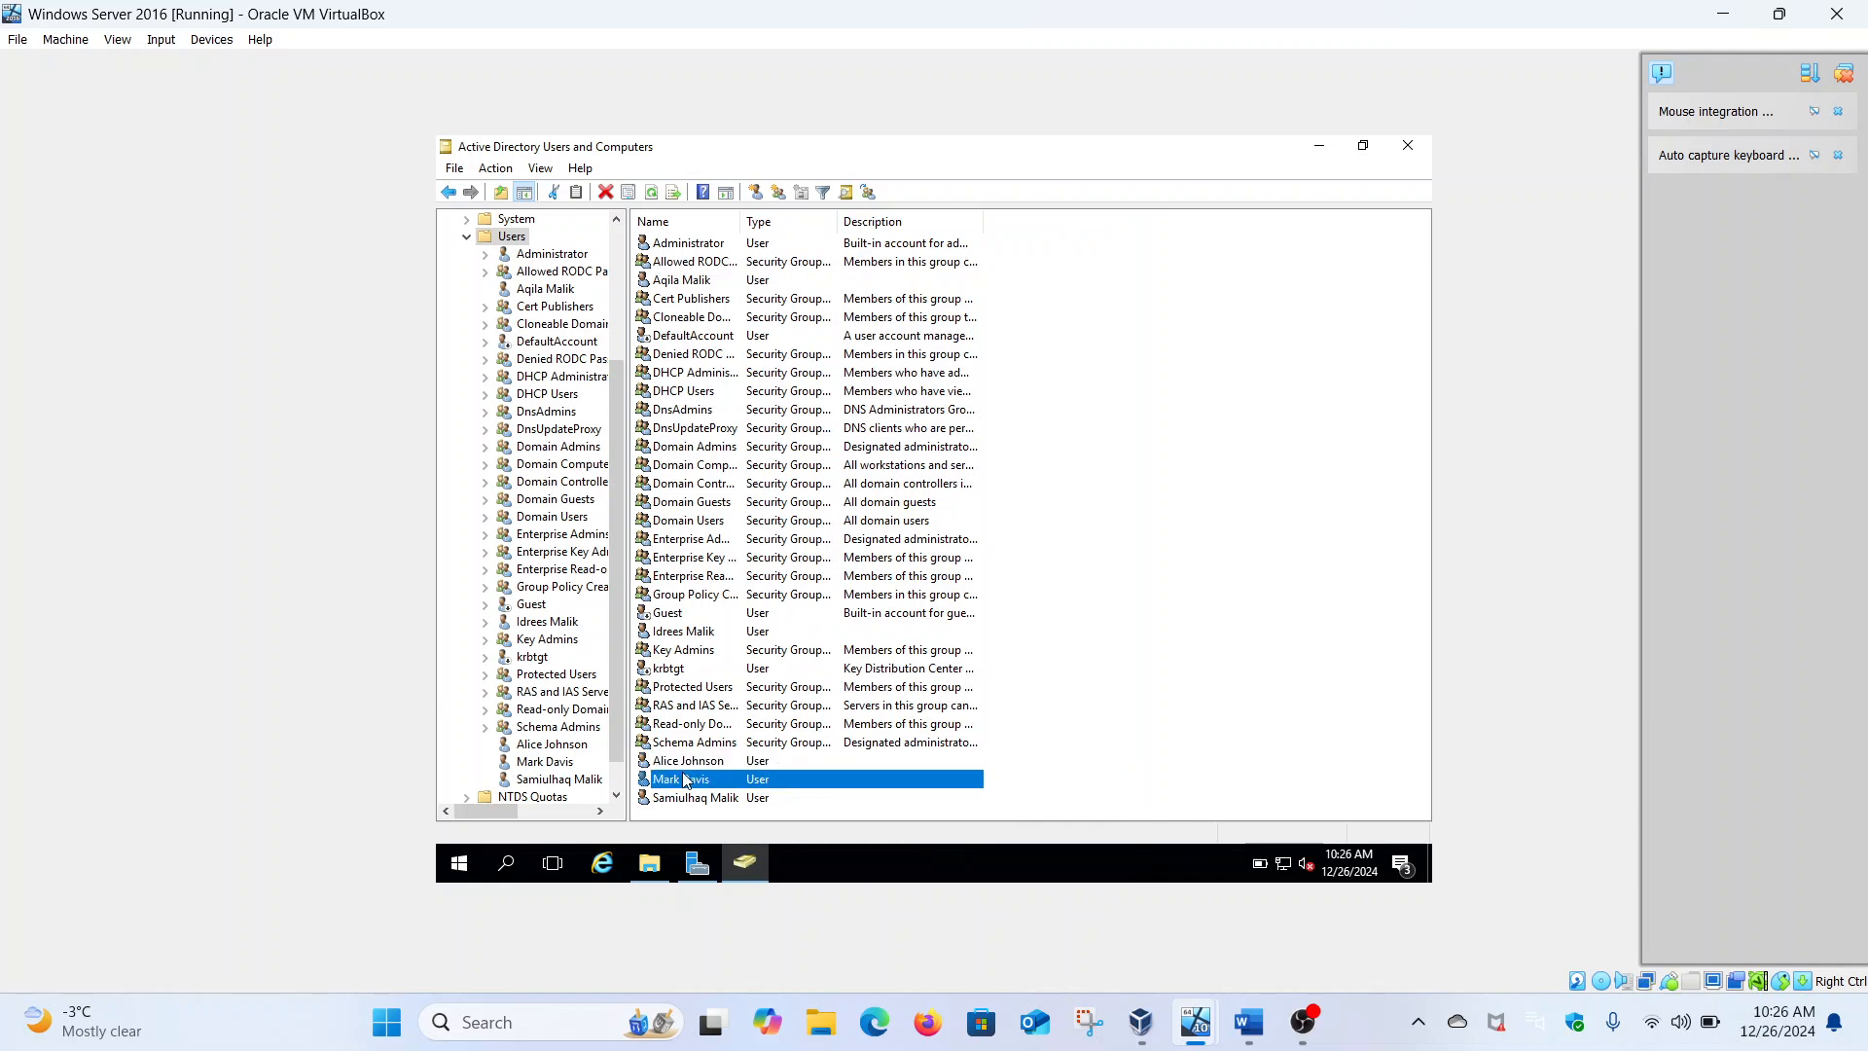
right_click(685, 780)
click(769, 732)
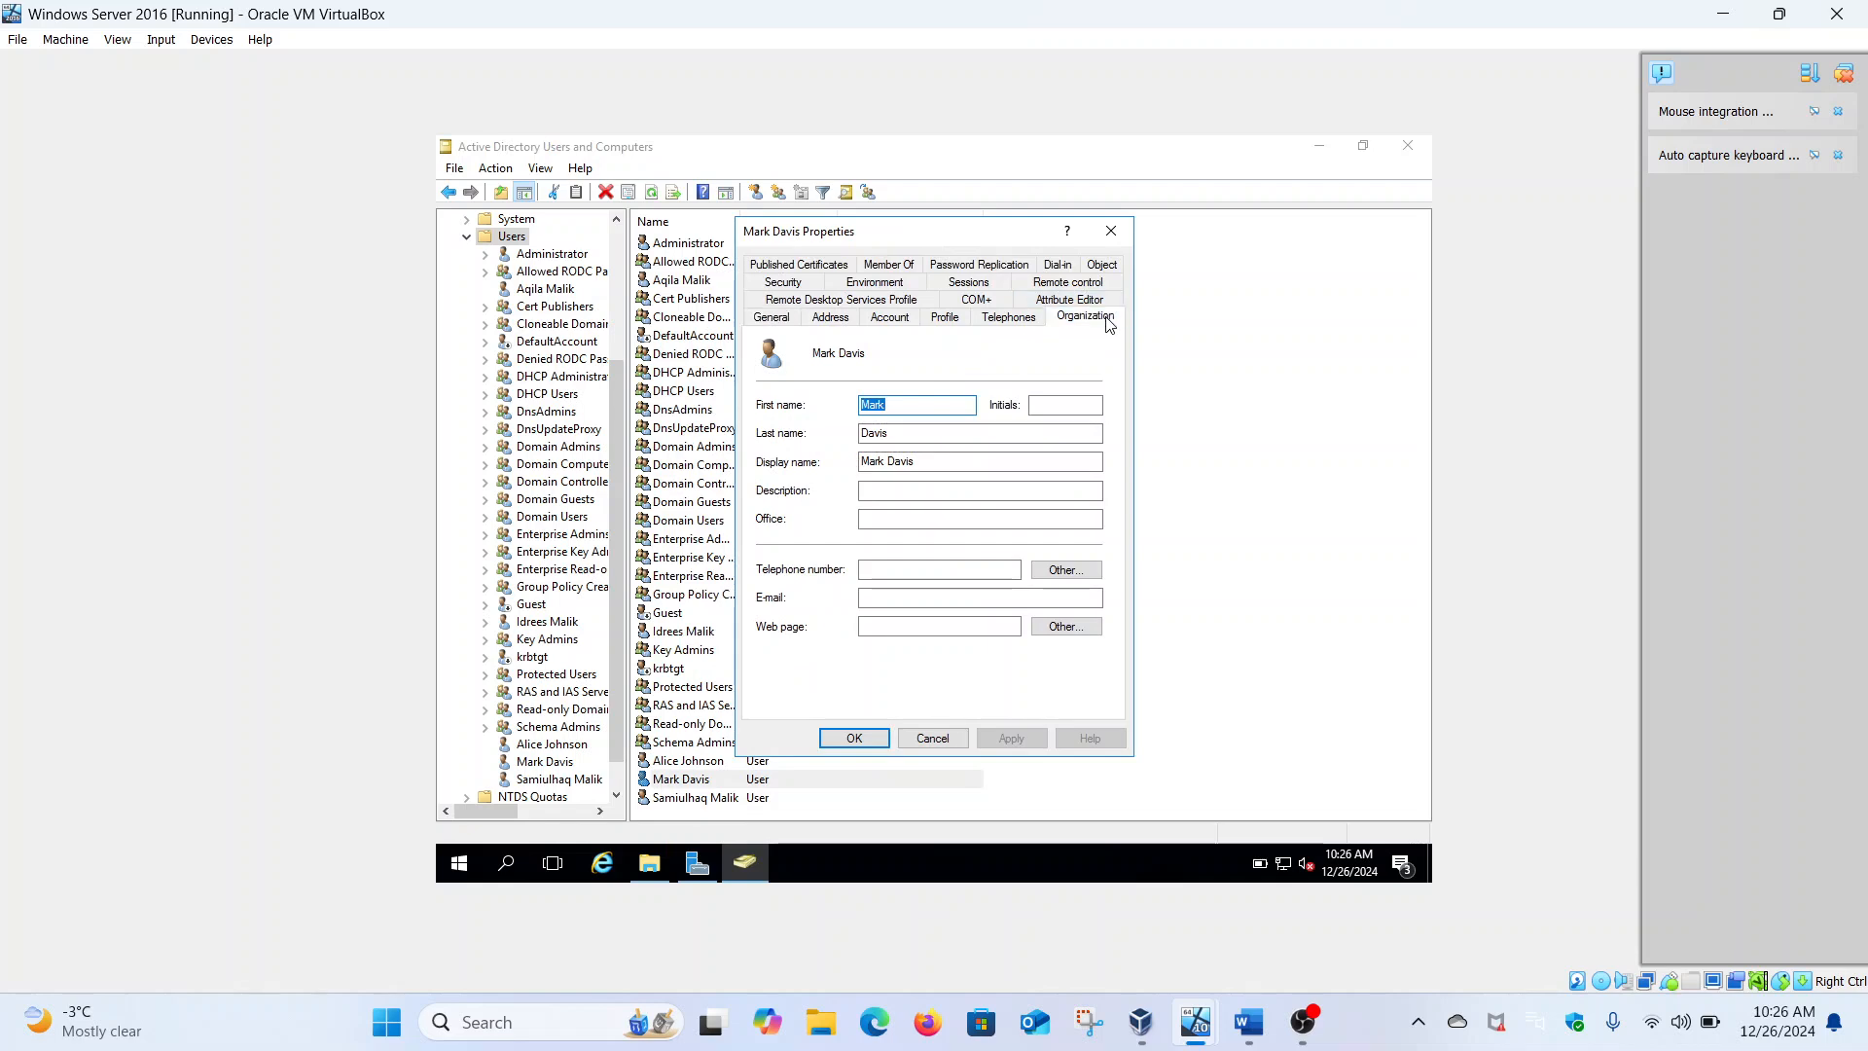
click(1110, 321)
click(911, 383)
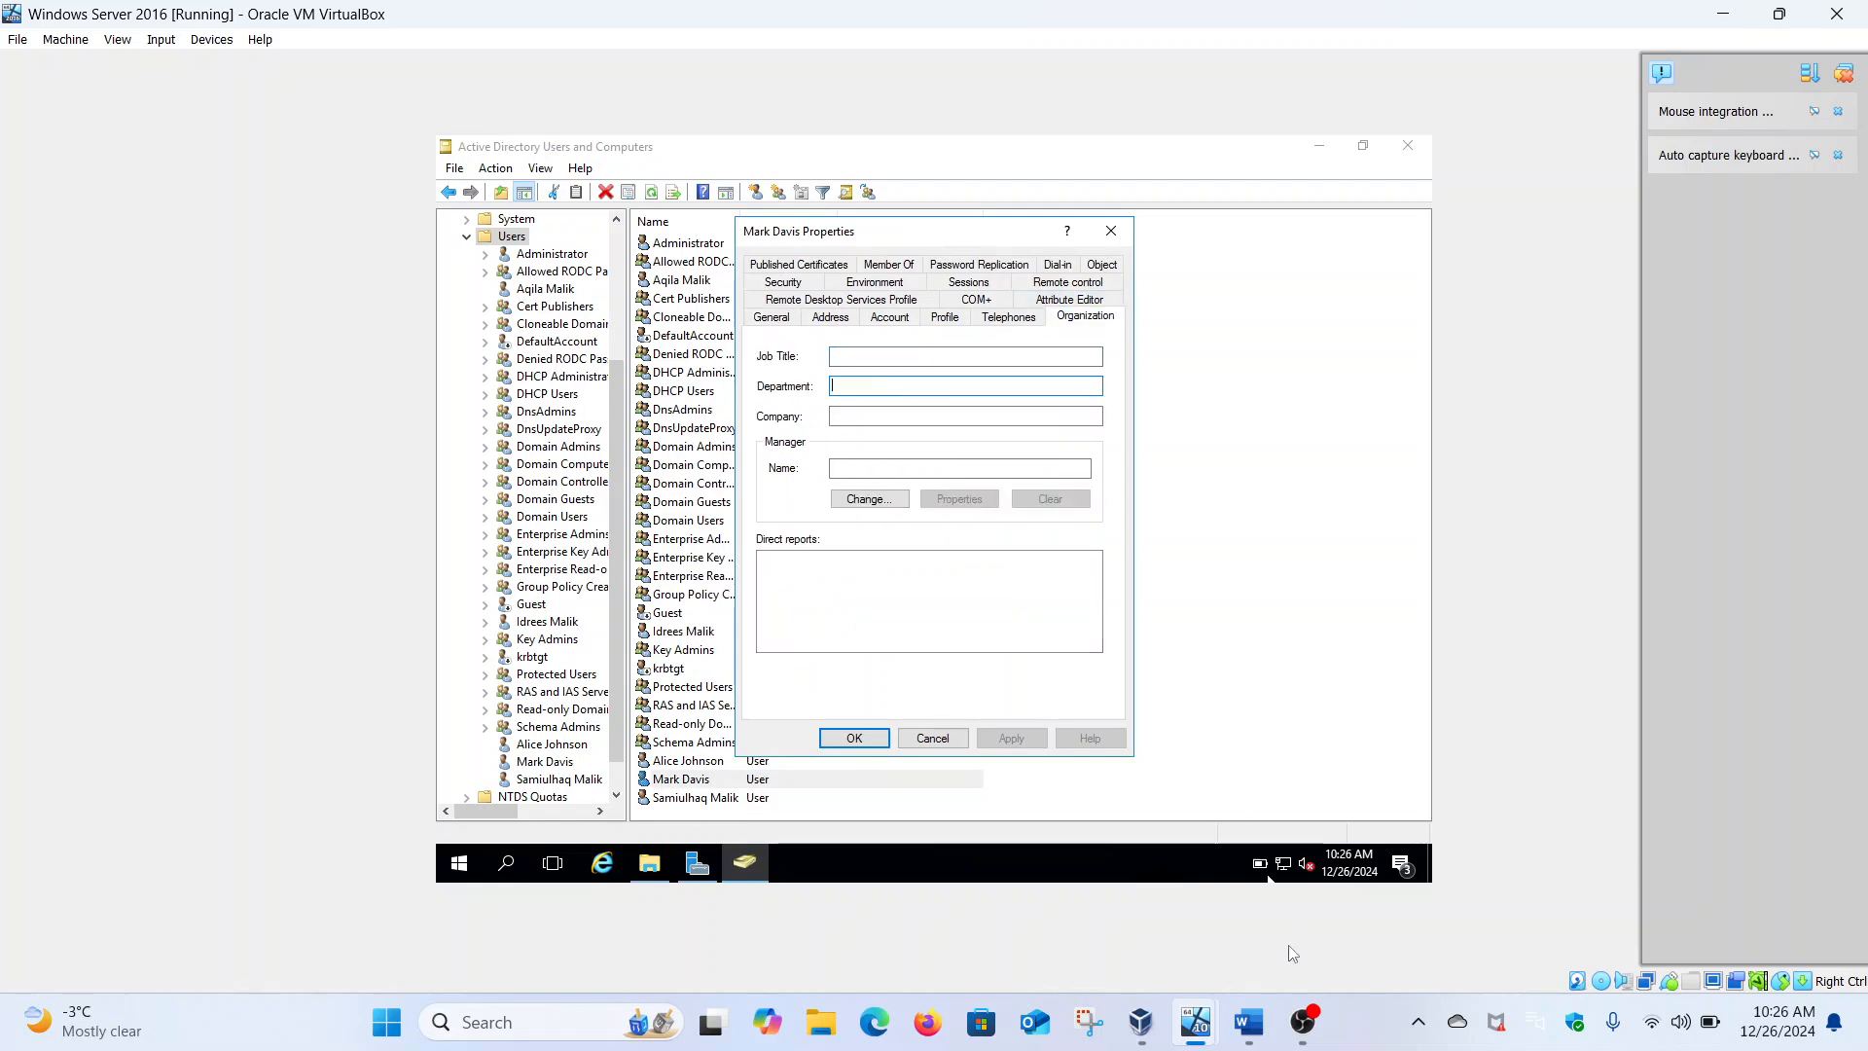
click(1250, 1024)
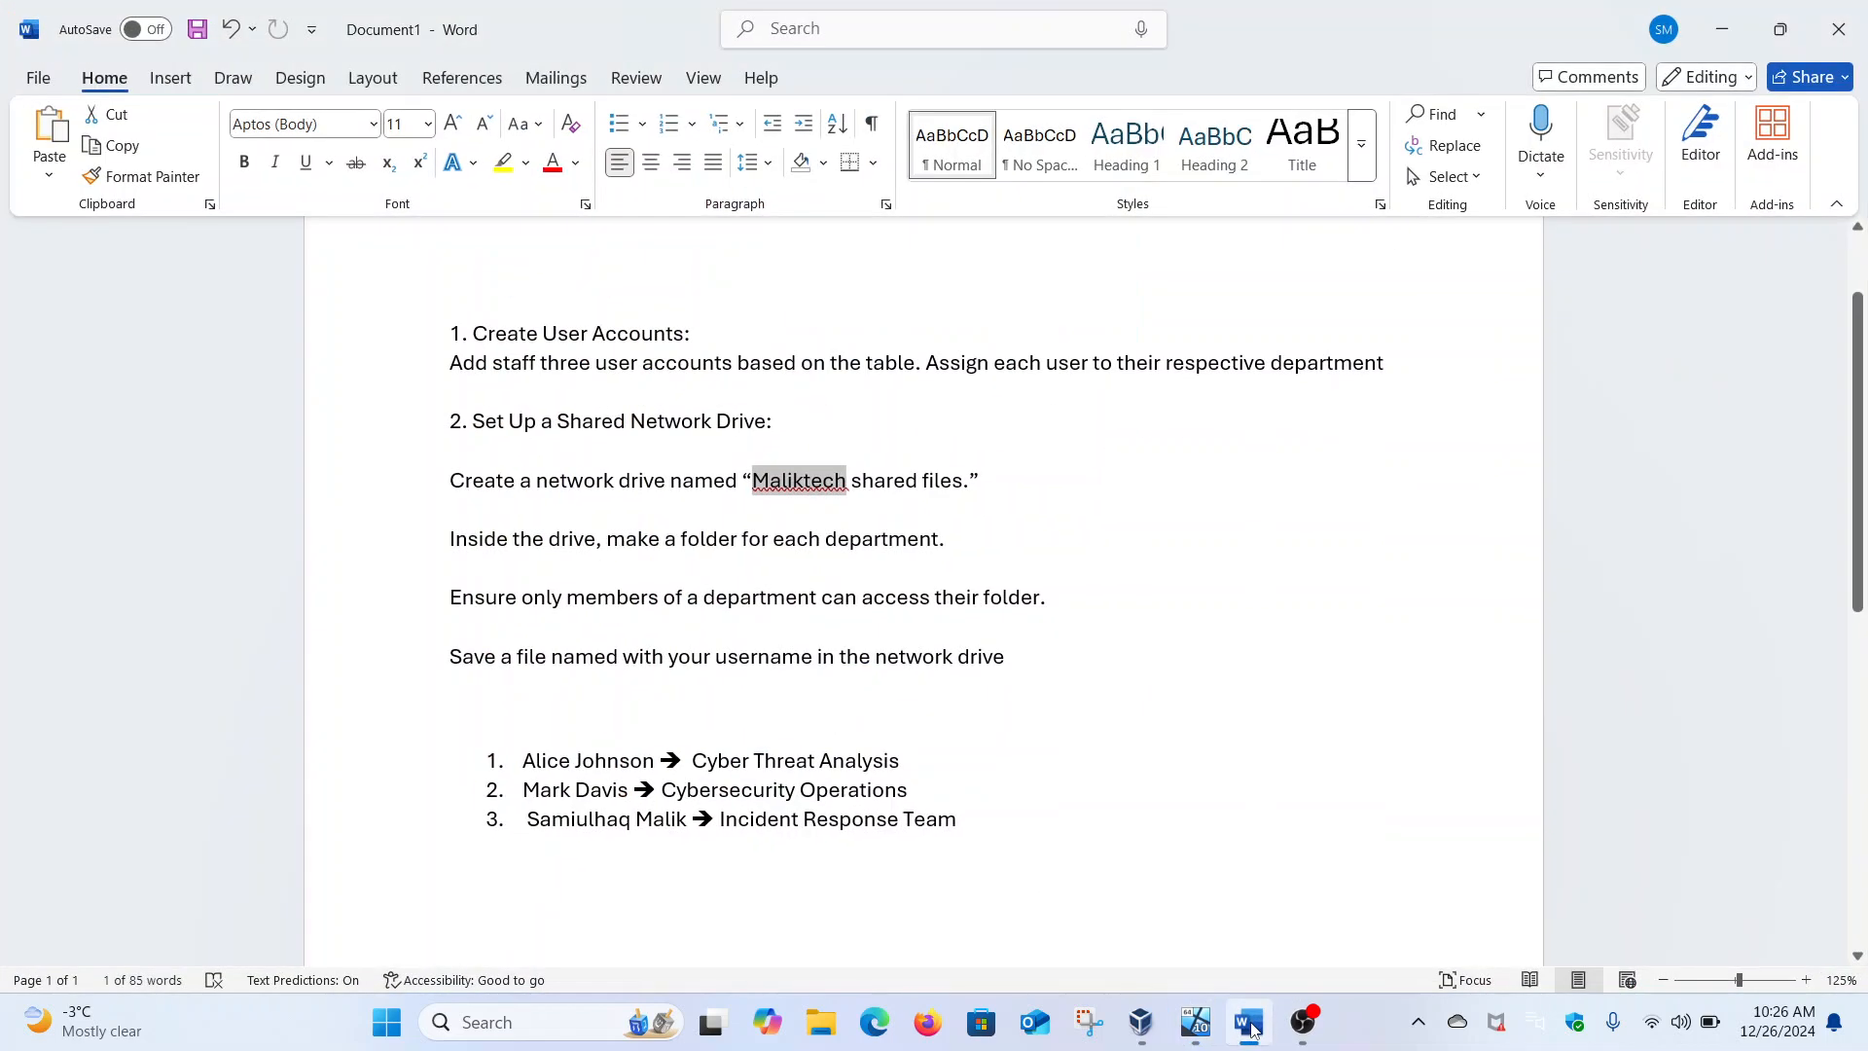
click(1251, 1023)
text(CyberSecurity Operations)
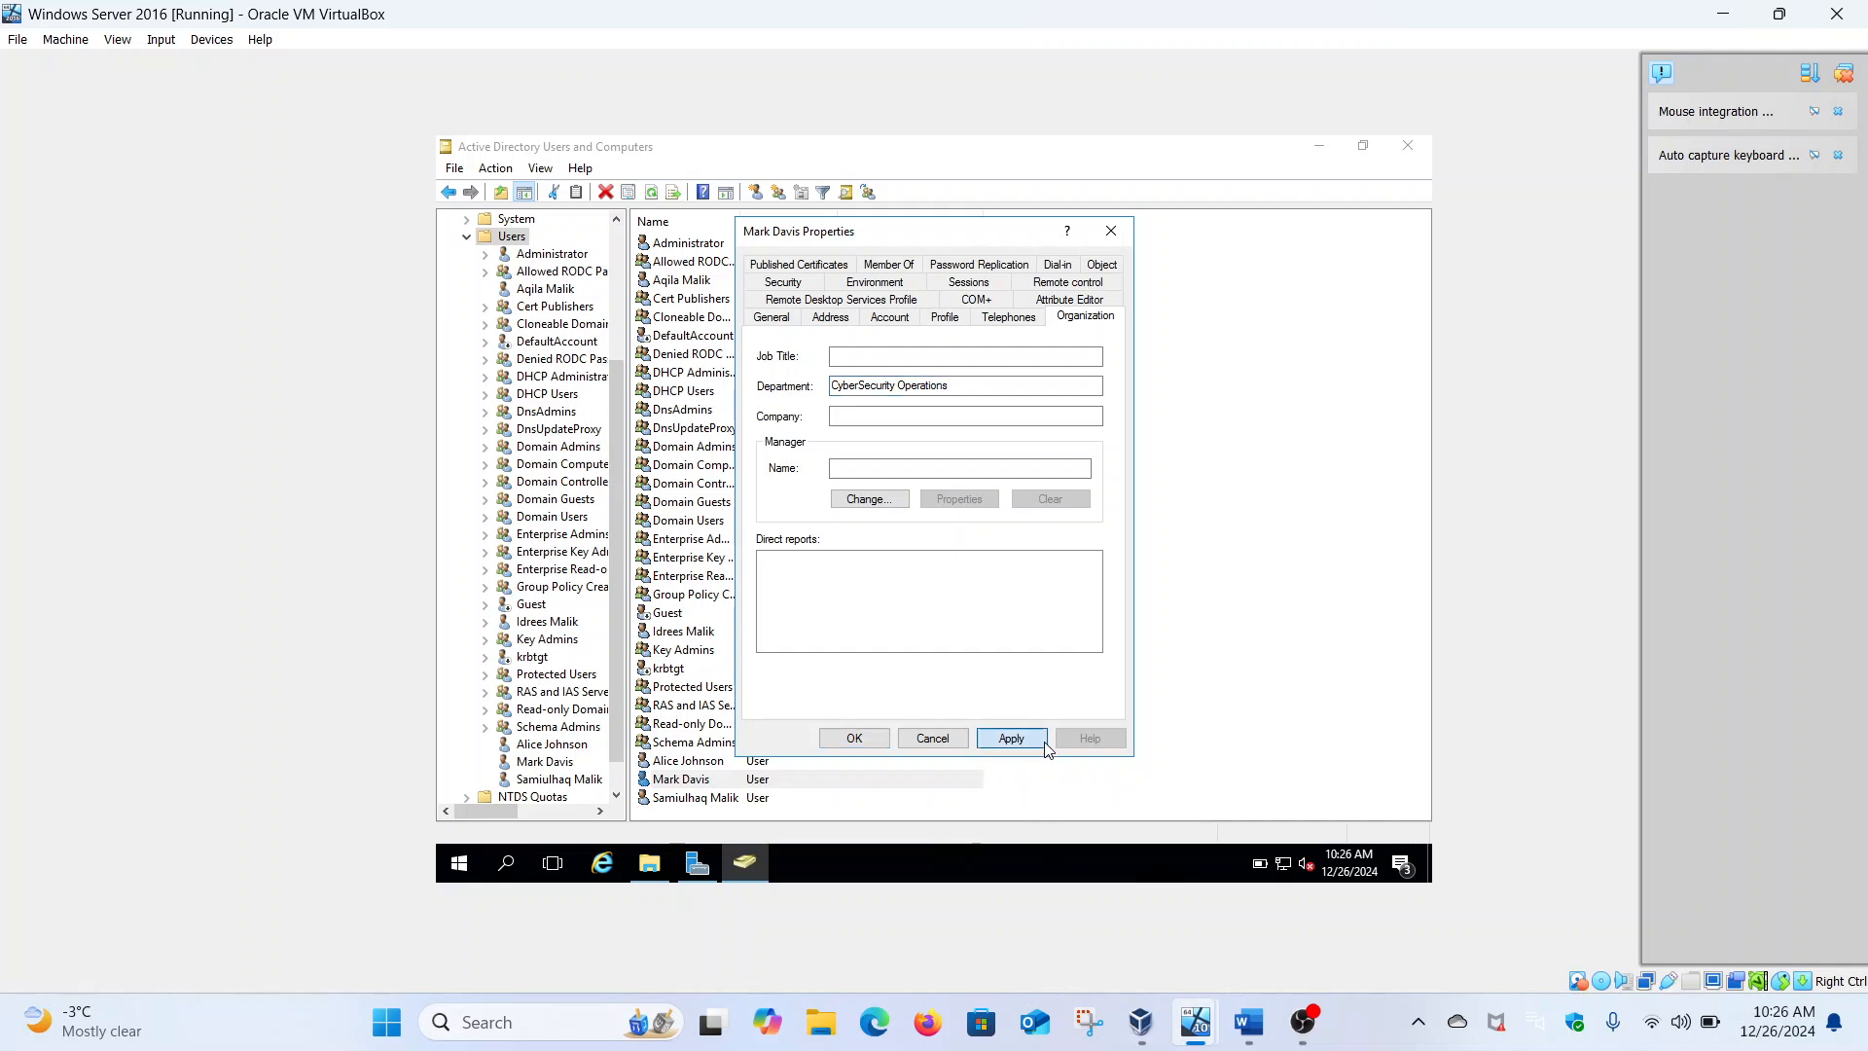
Close the previous dialog and set the last user's Department to Incident Response Team, applied
click(854, 737)
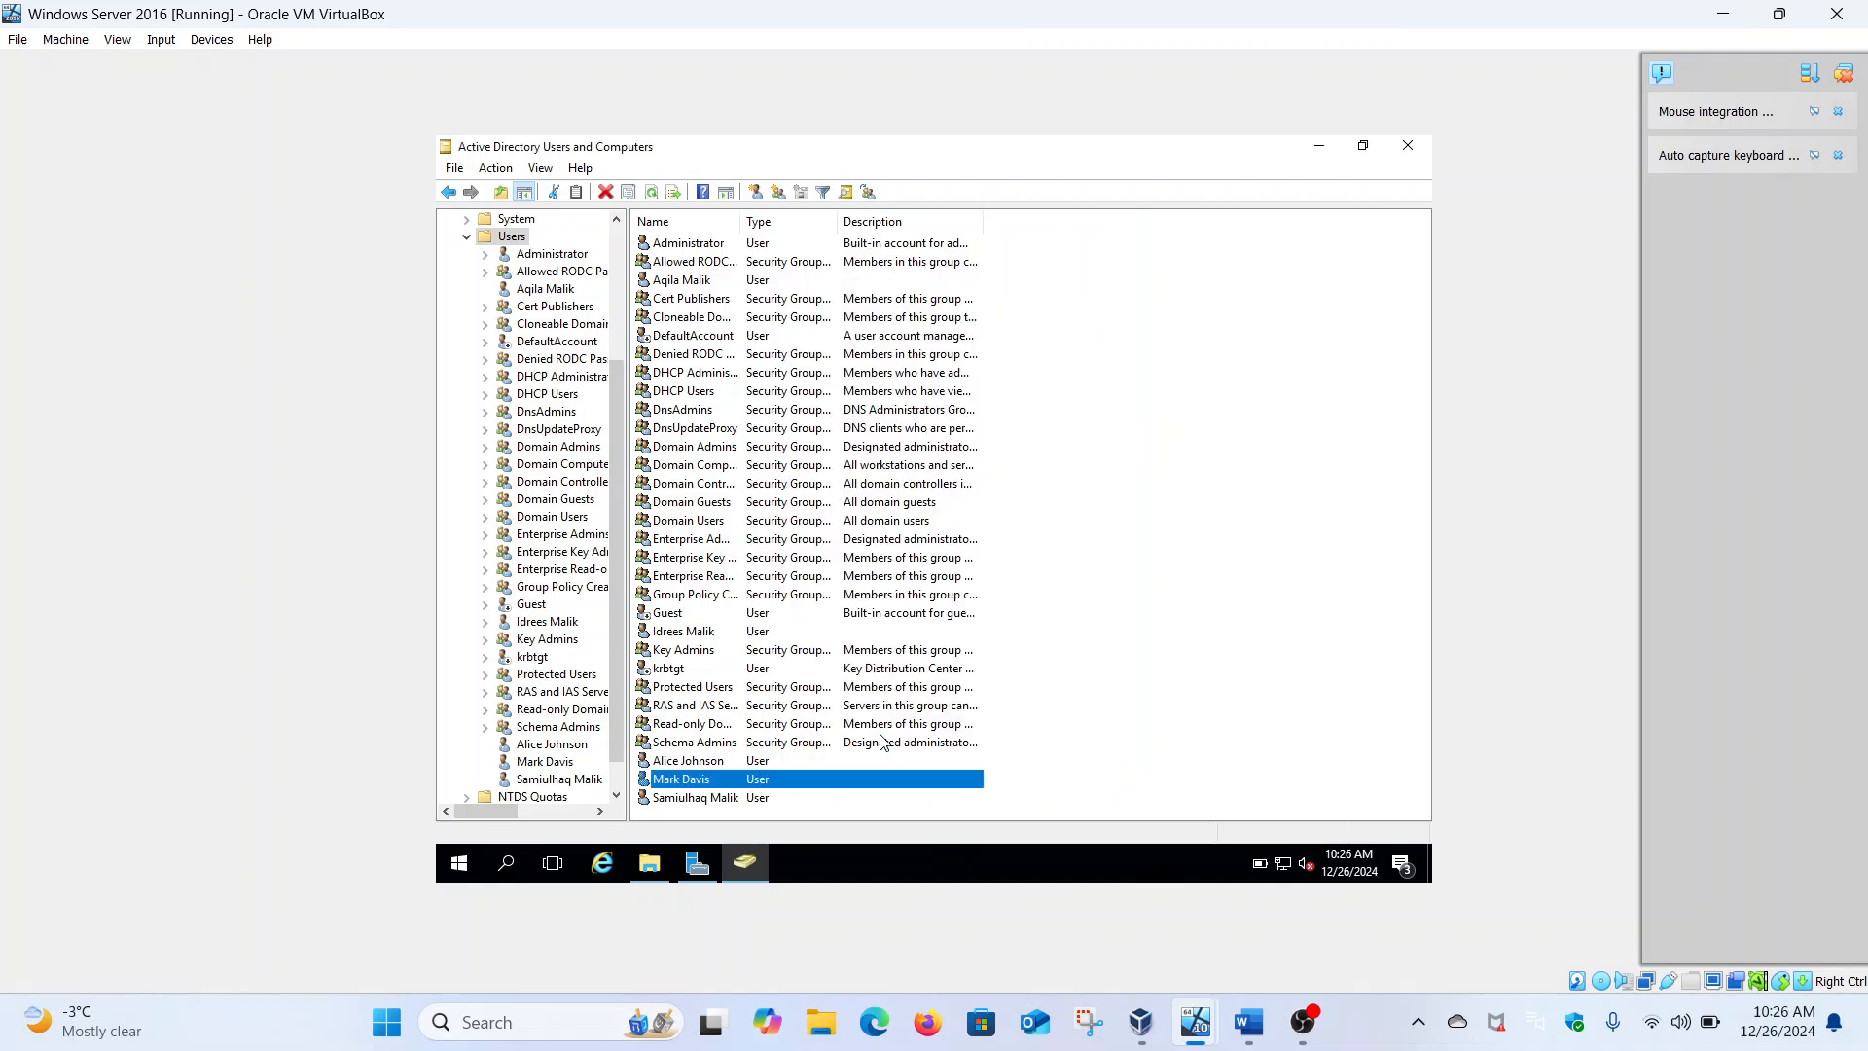
right_click(709, 798)
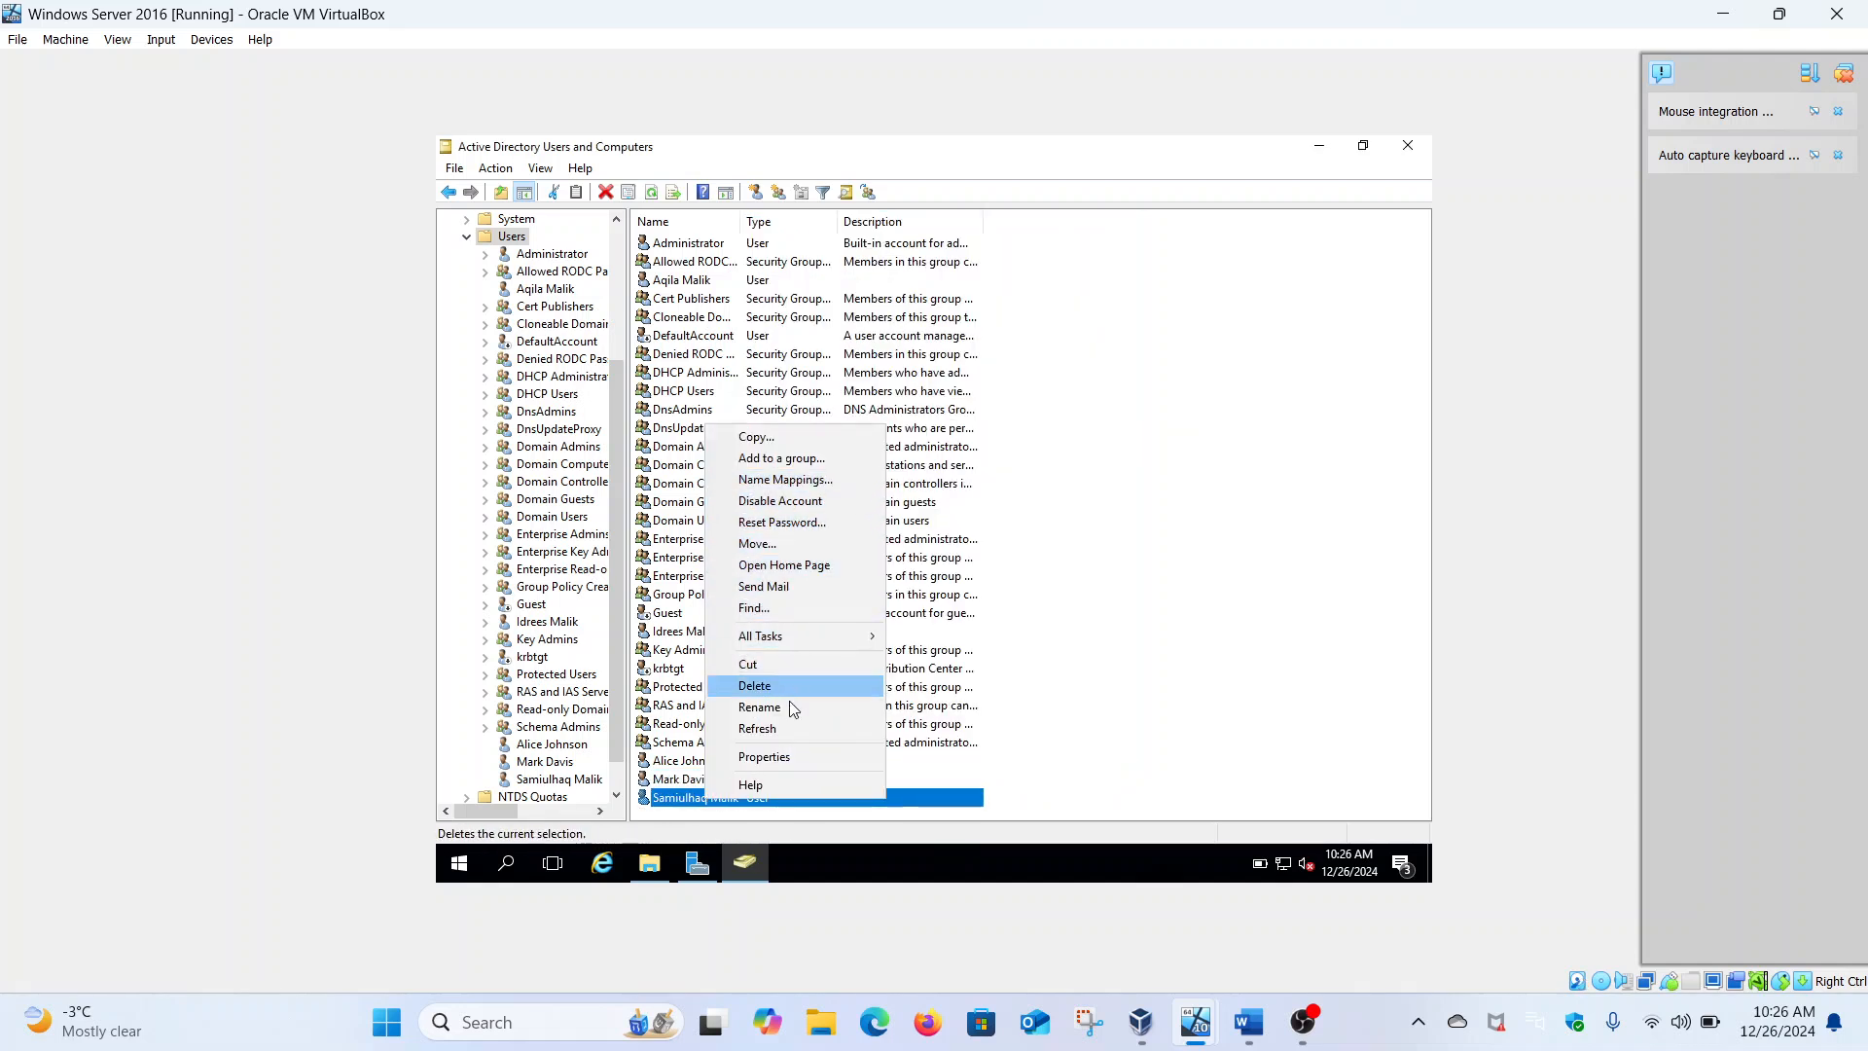
click(790, 756)
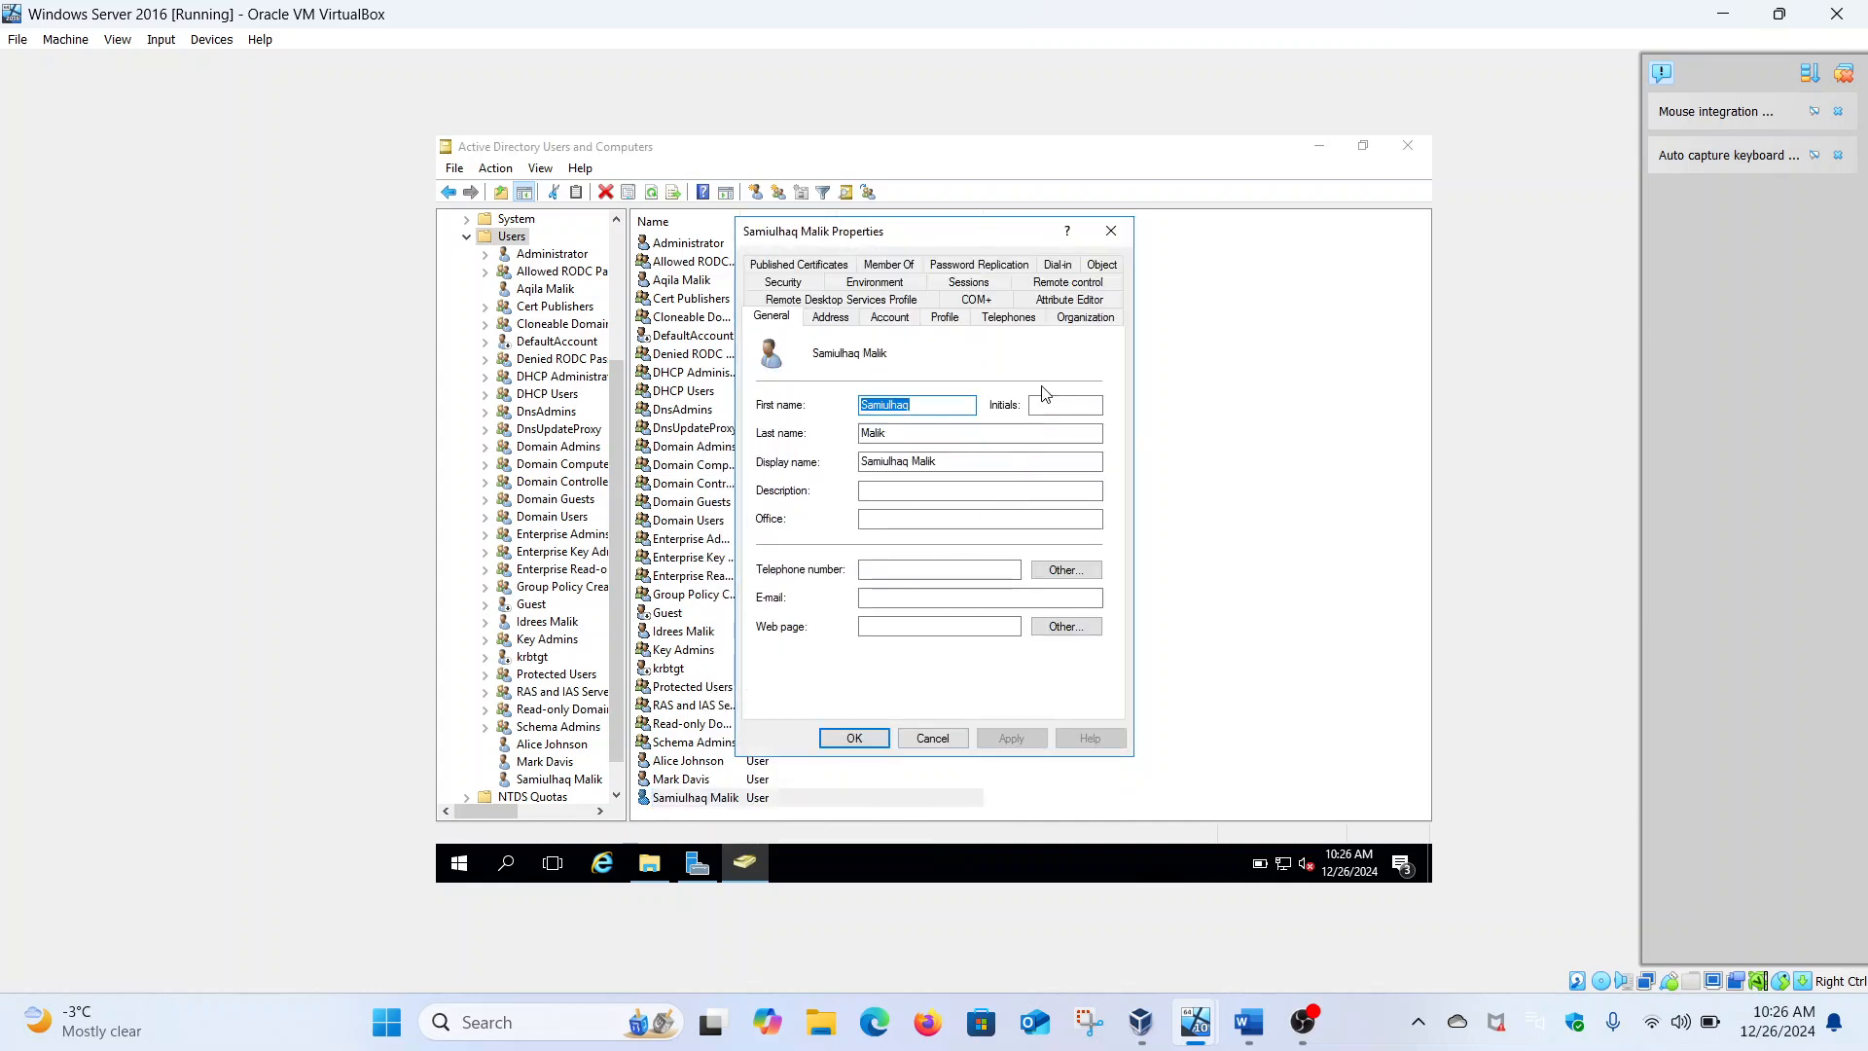
click(1081, 321)
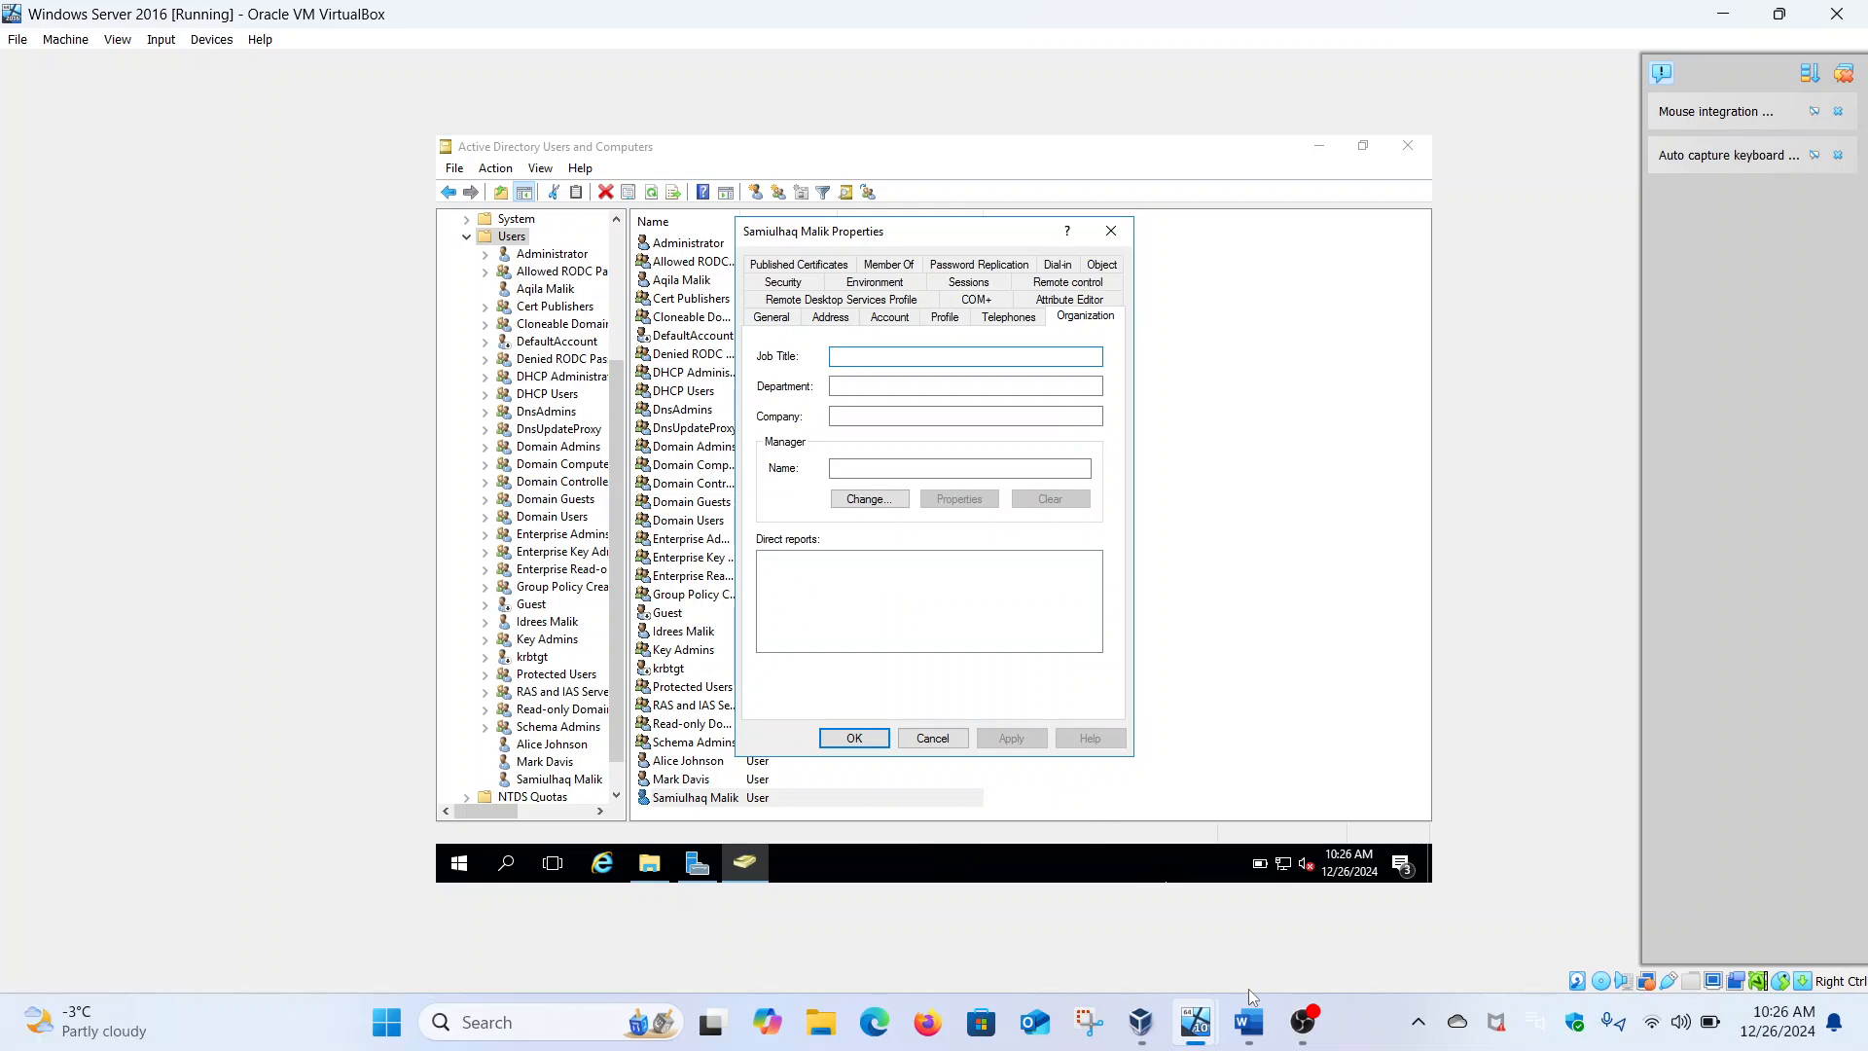
click(1249, 1022)
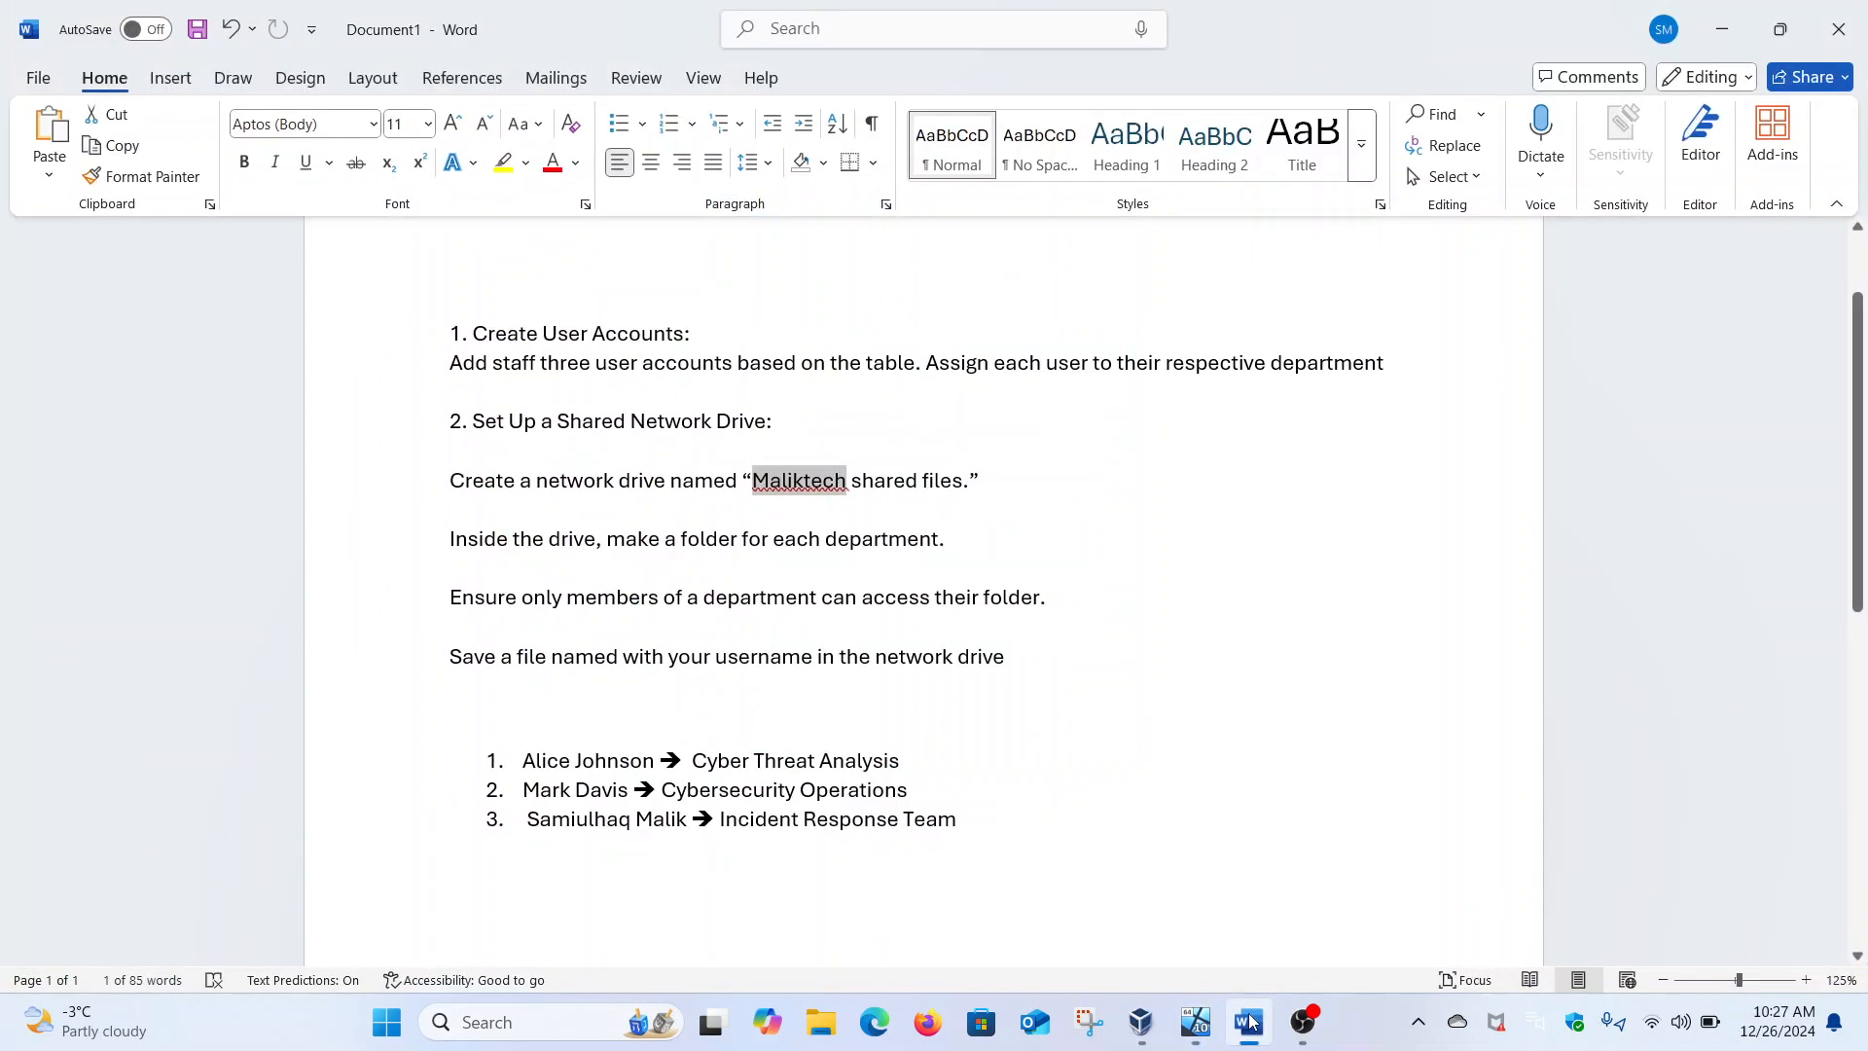
click(1249, 1022)
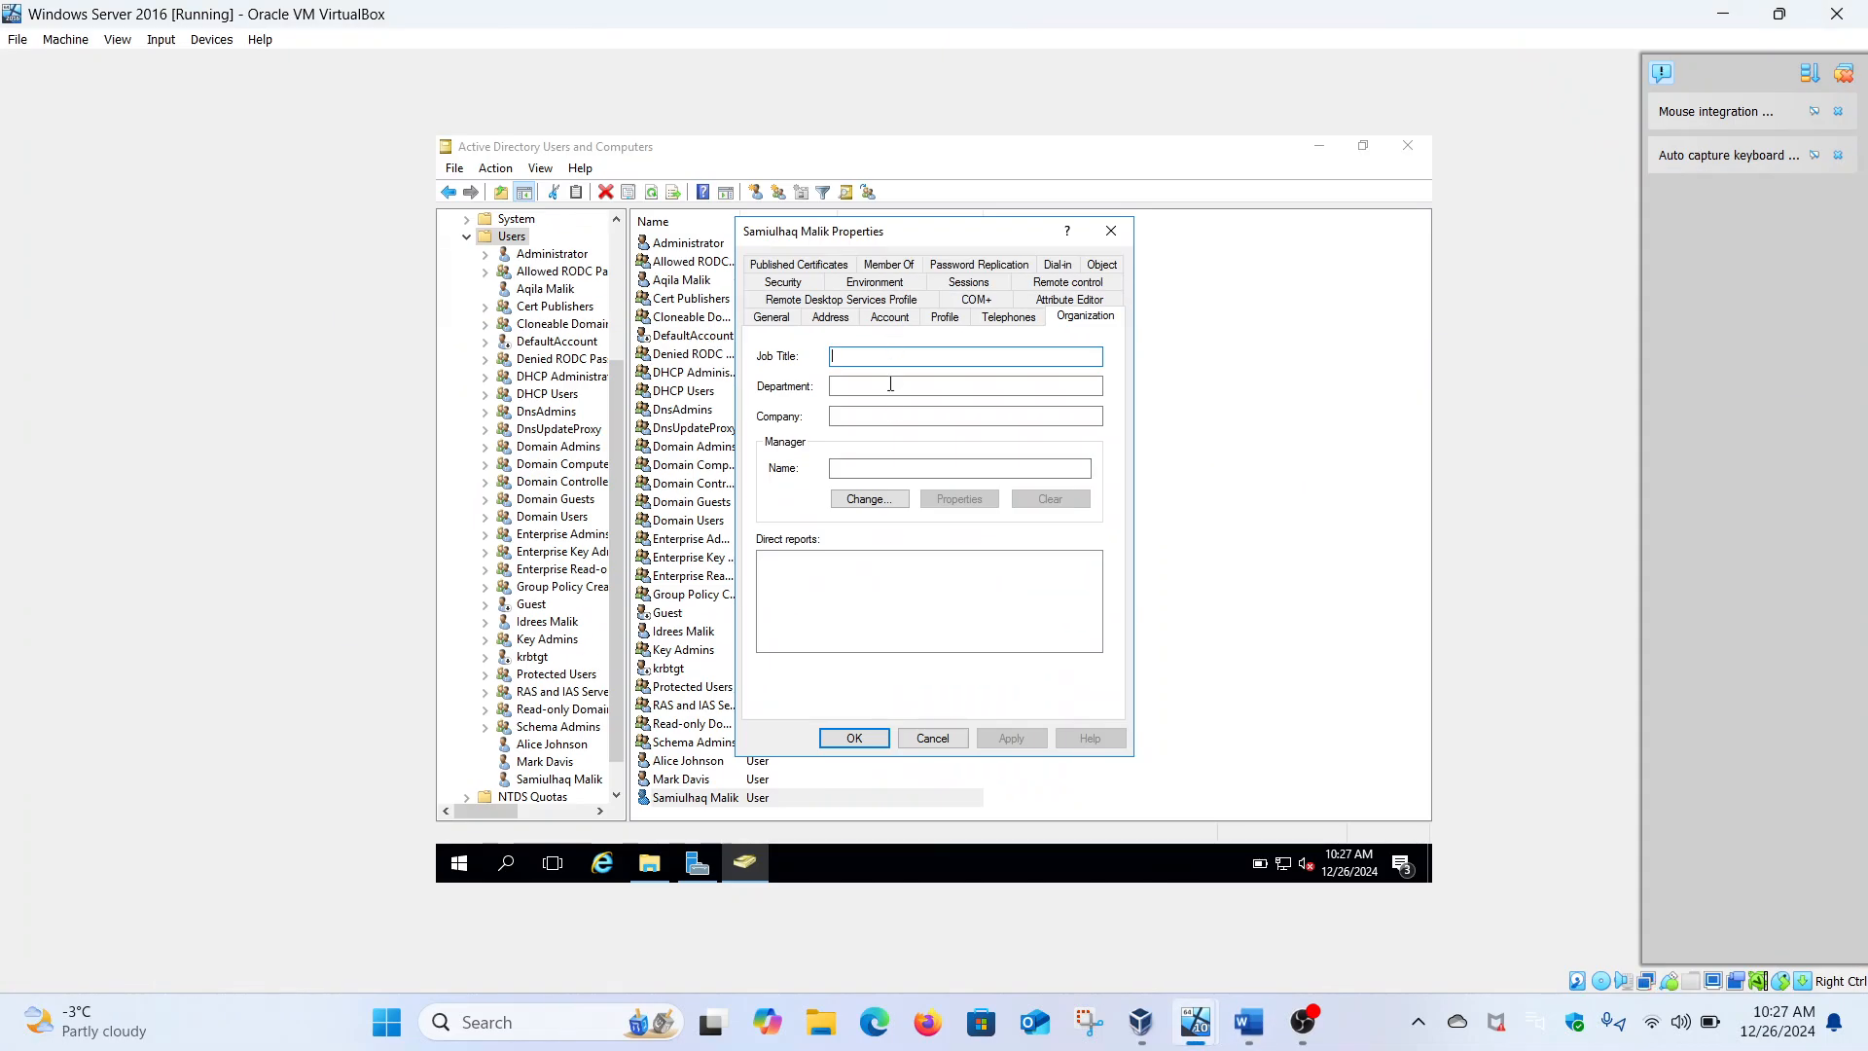
click(890, 387)
text(Incide)
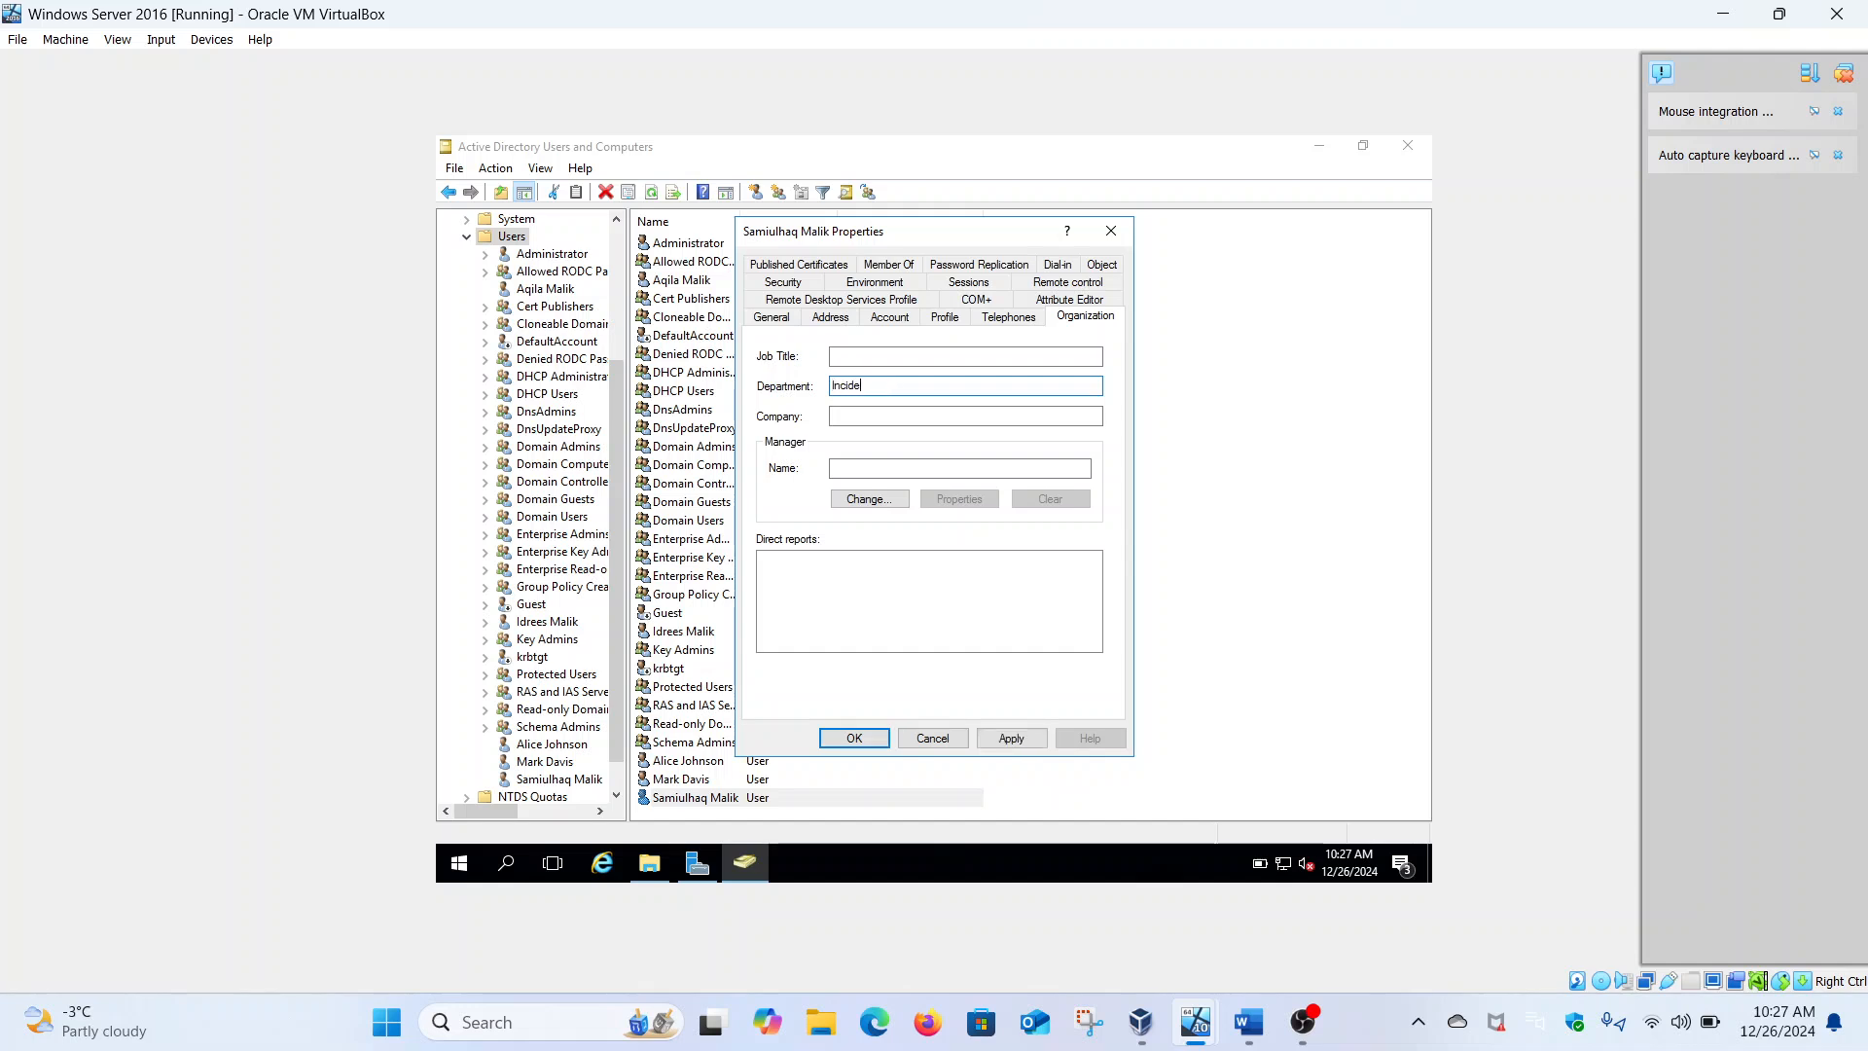
text(nt Response Team)
click(1007, 737)
click(854, 739)
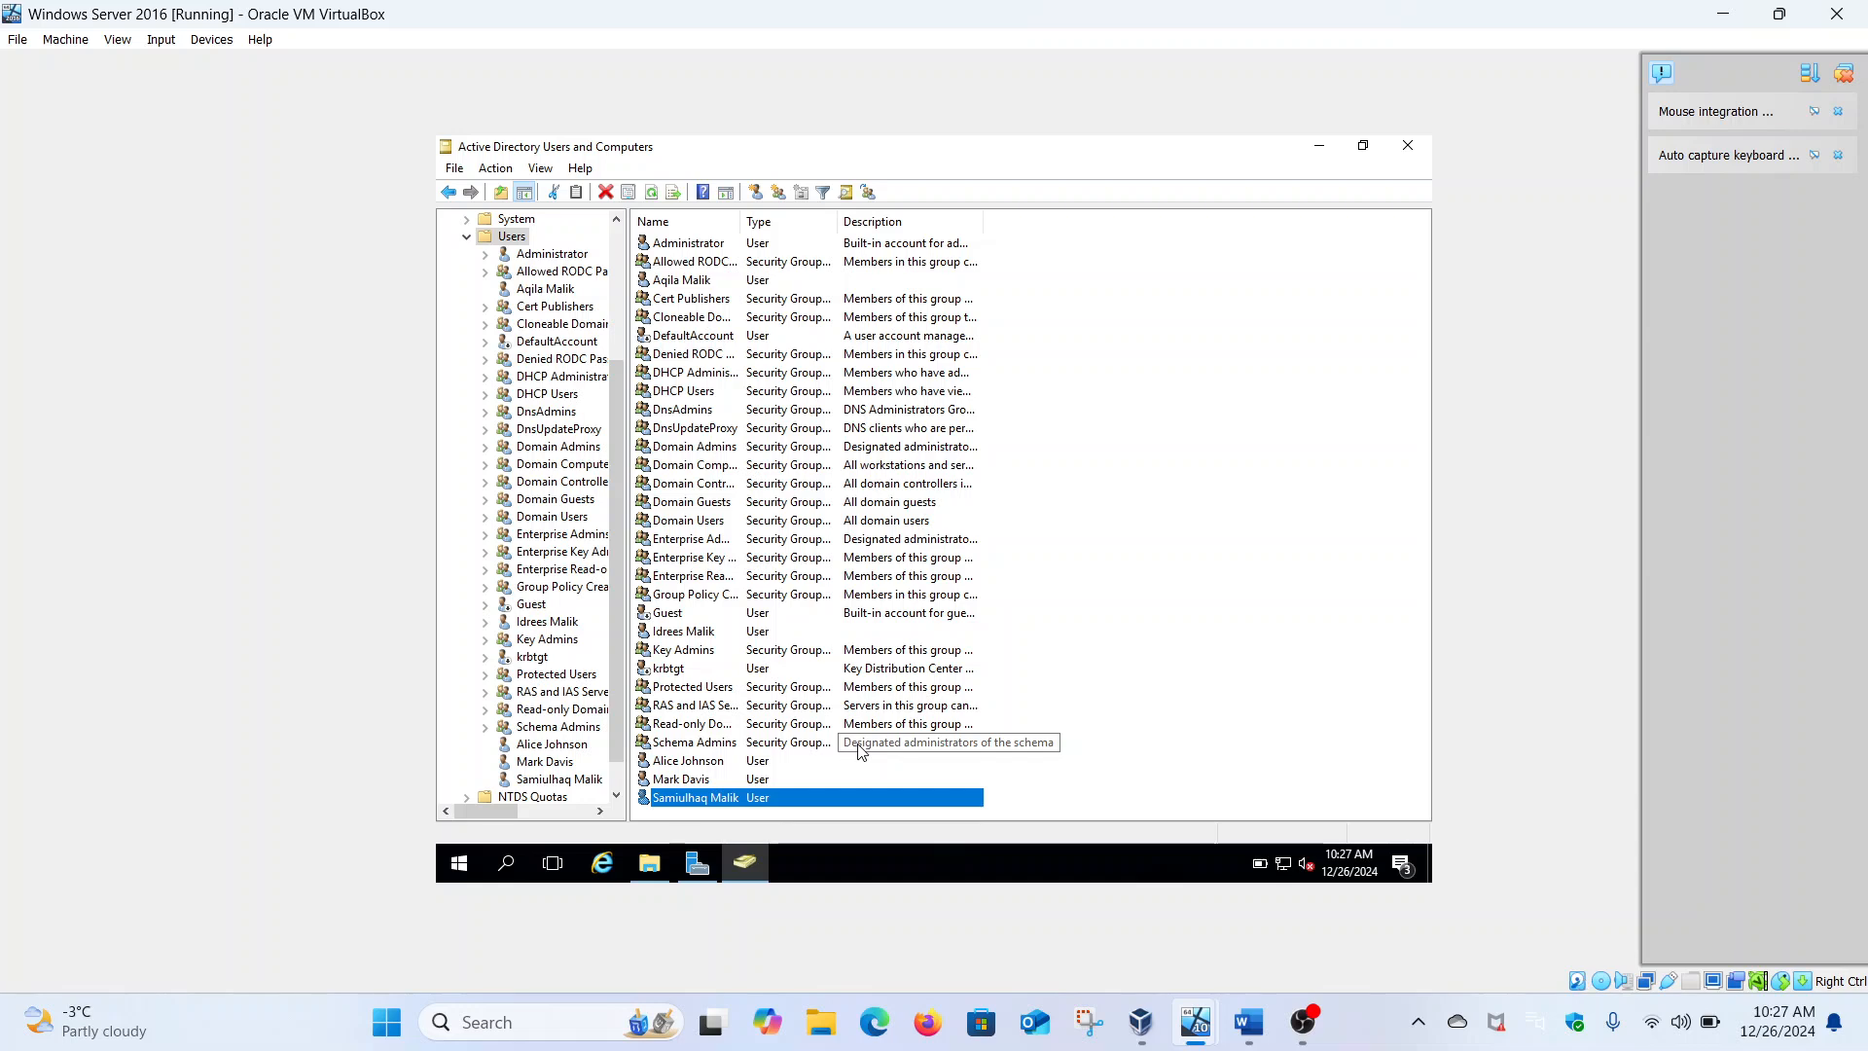
Minimize ADUC, review the shared network drive section, and open File and Storage Services > Shares
click(1319, 146)
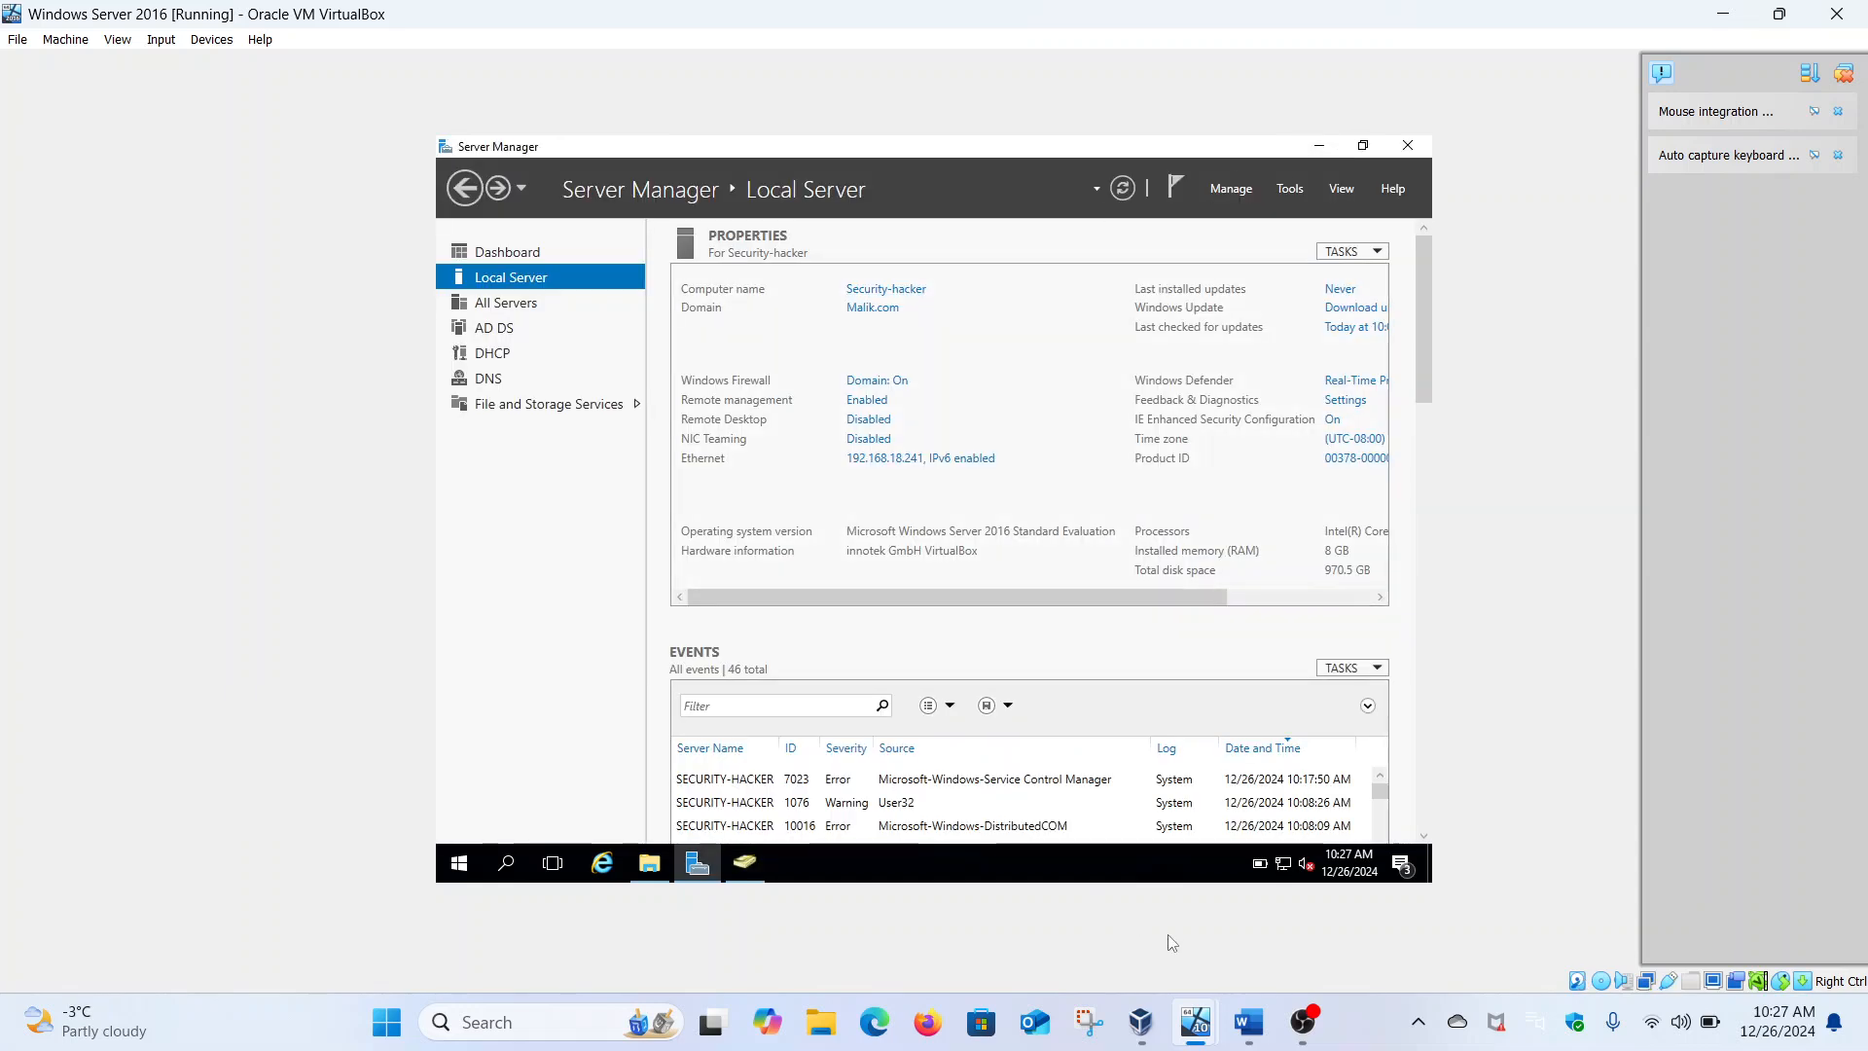
click(1249, 1021)
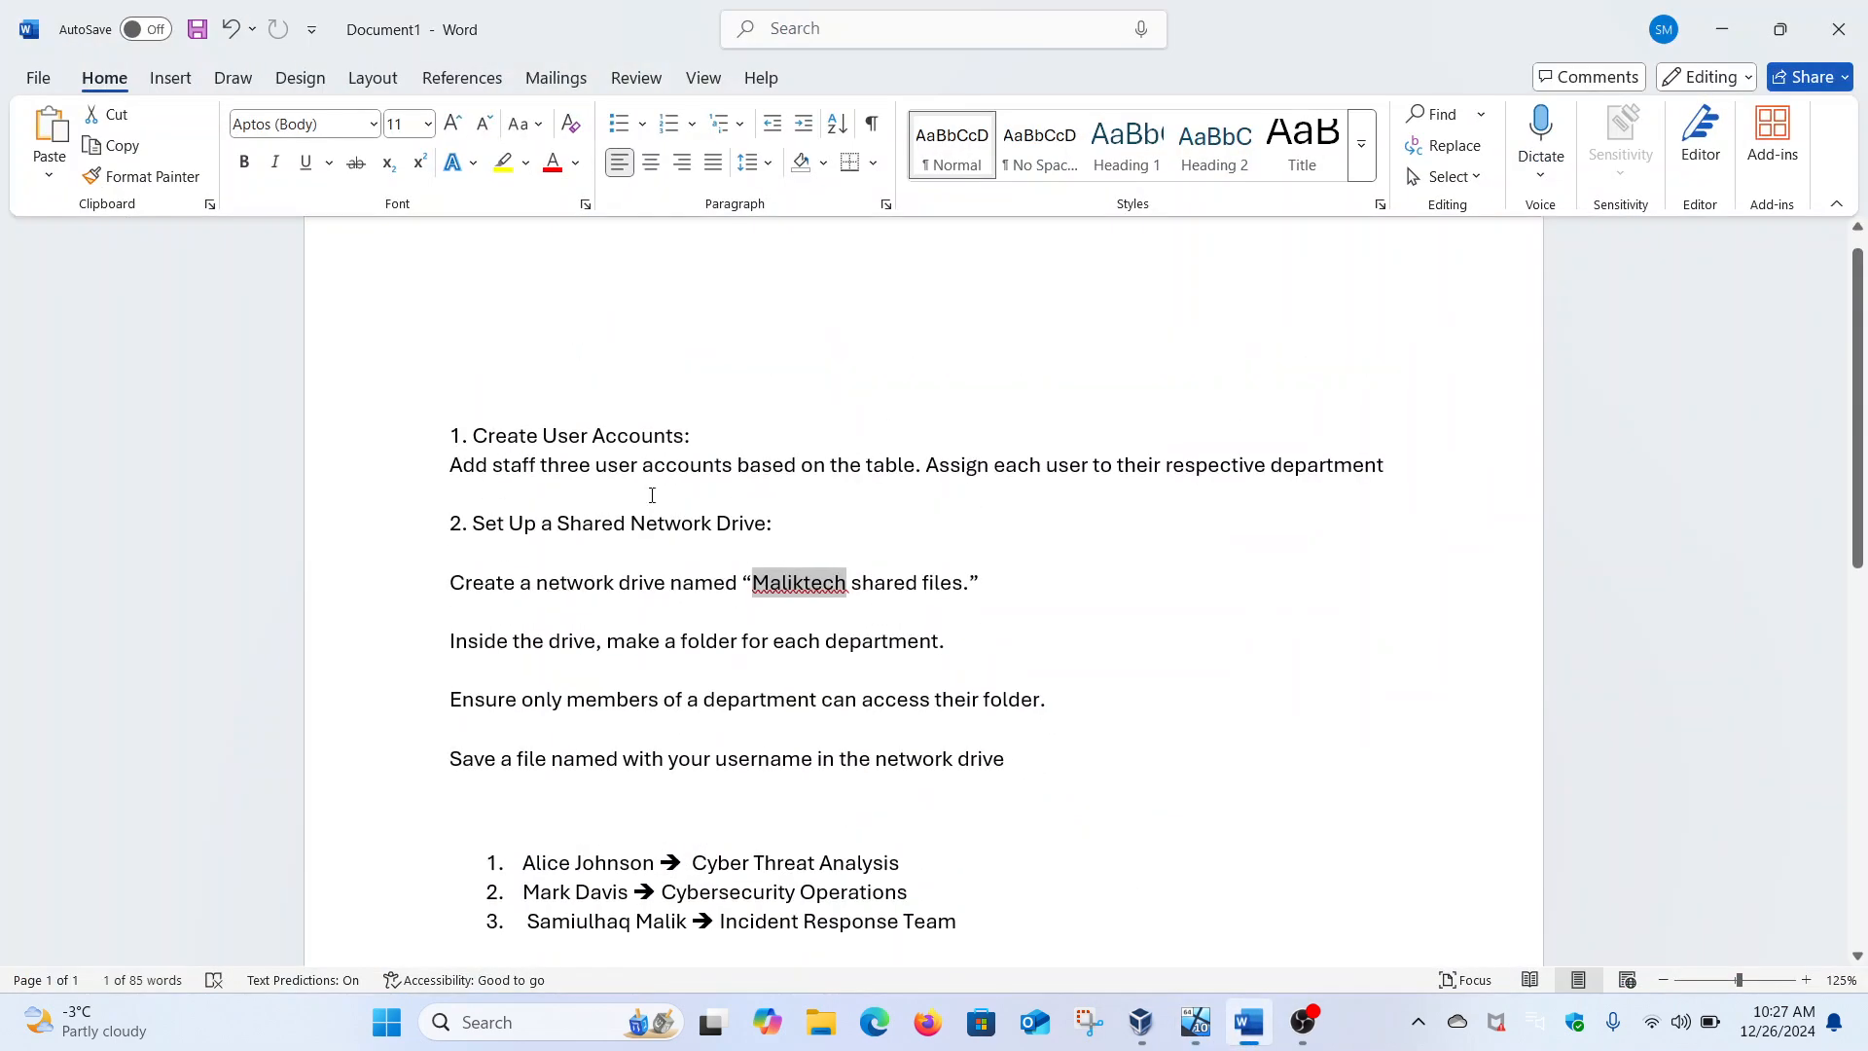
drag(449, 526, 801, 533)
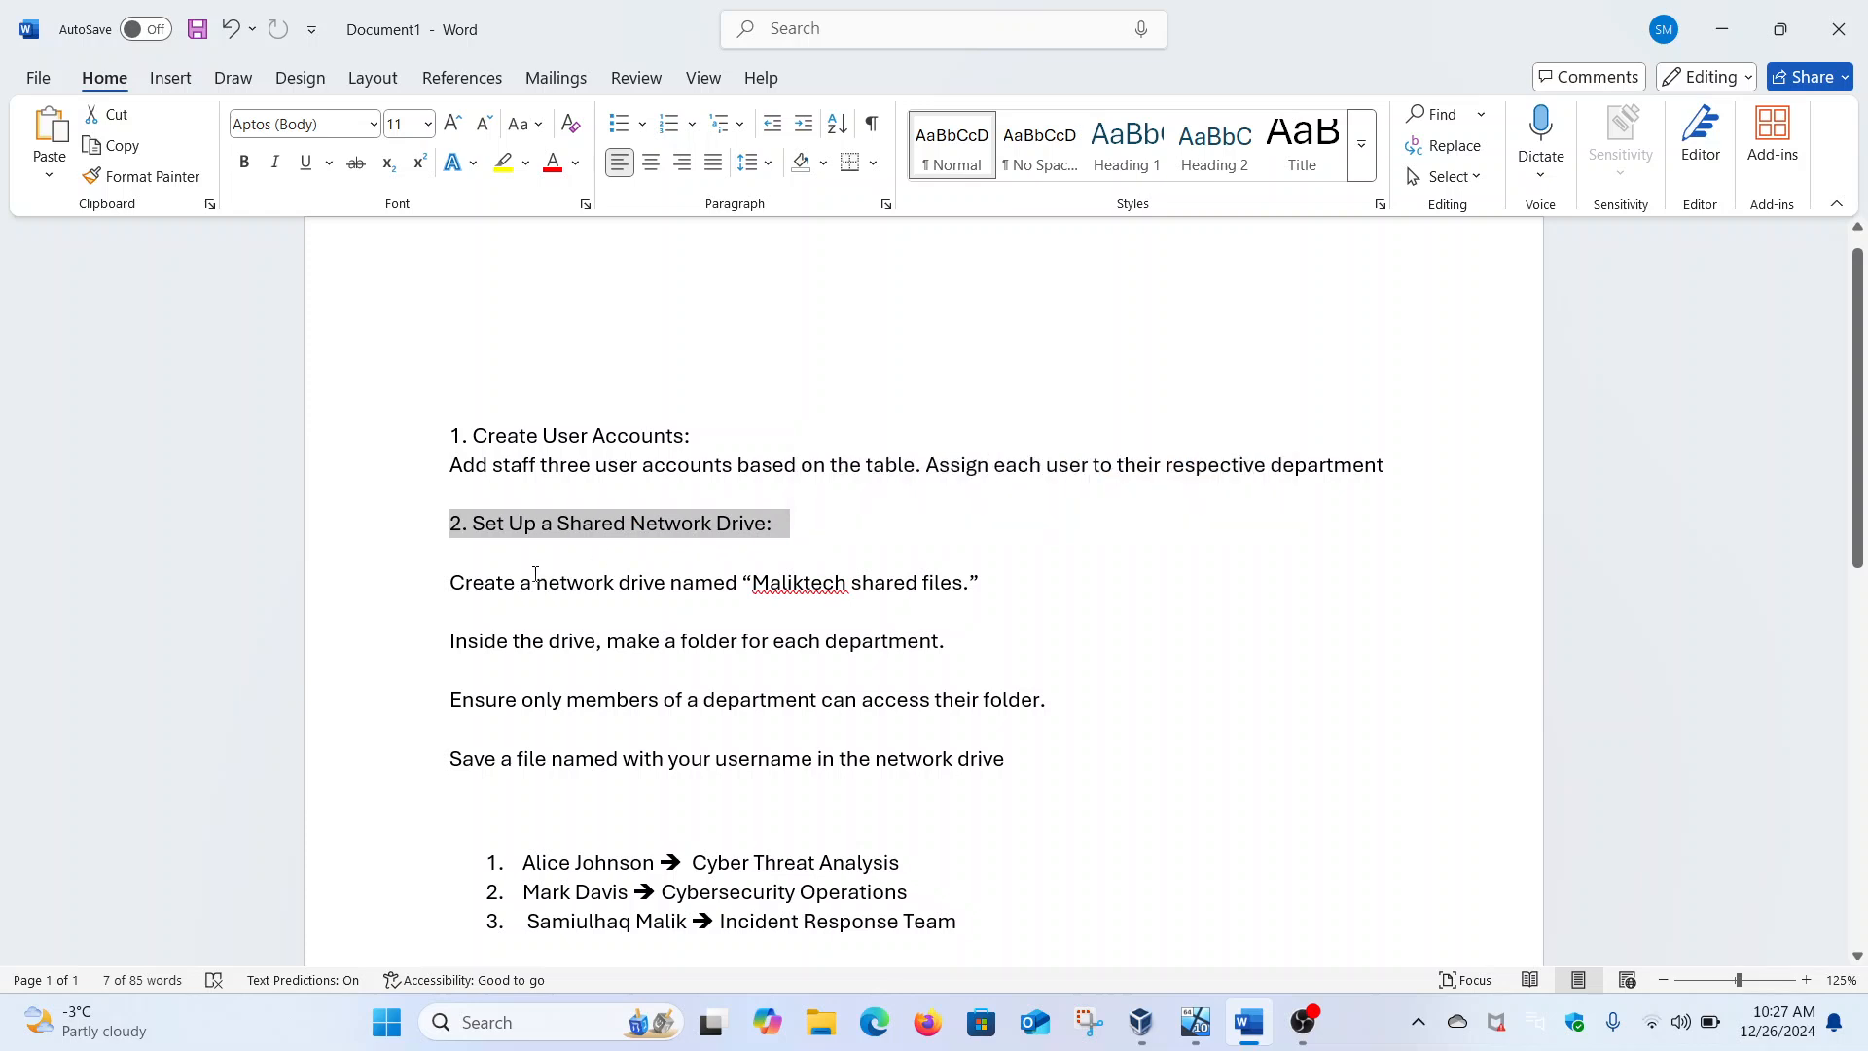
drag(453, 584, 1018, 588)
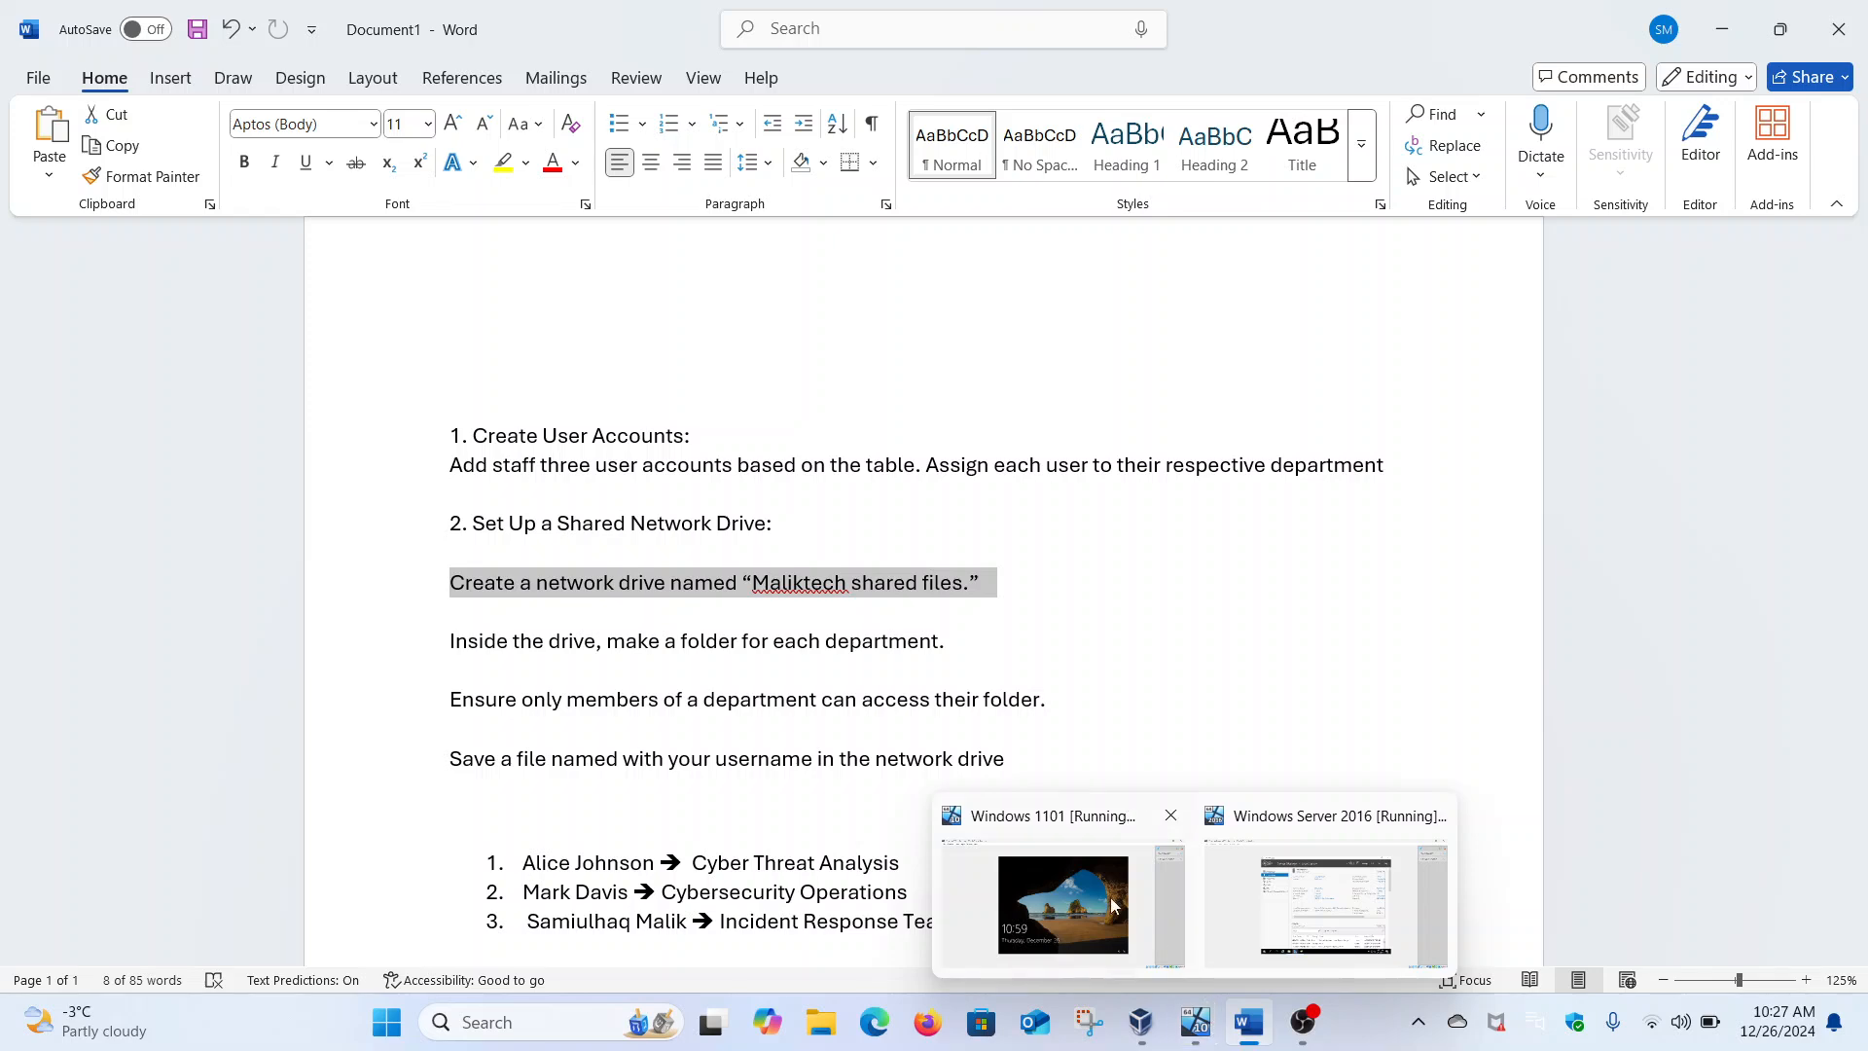
click(1275, 910)
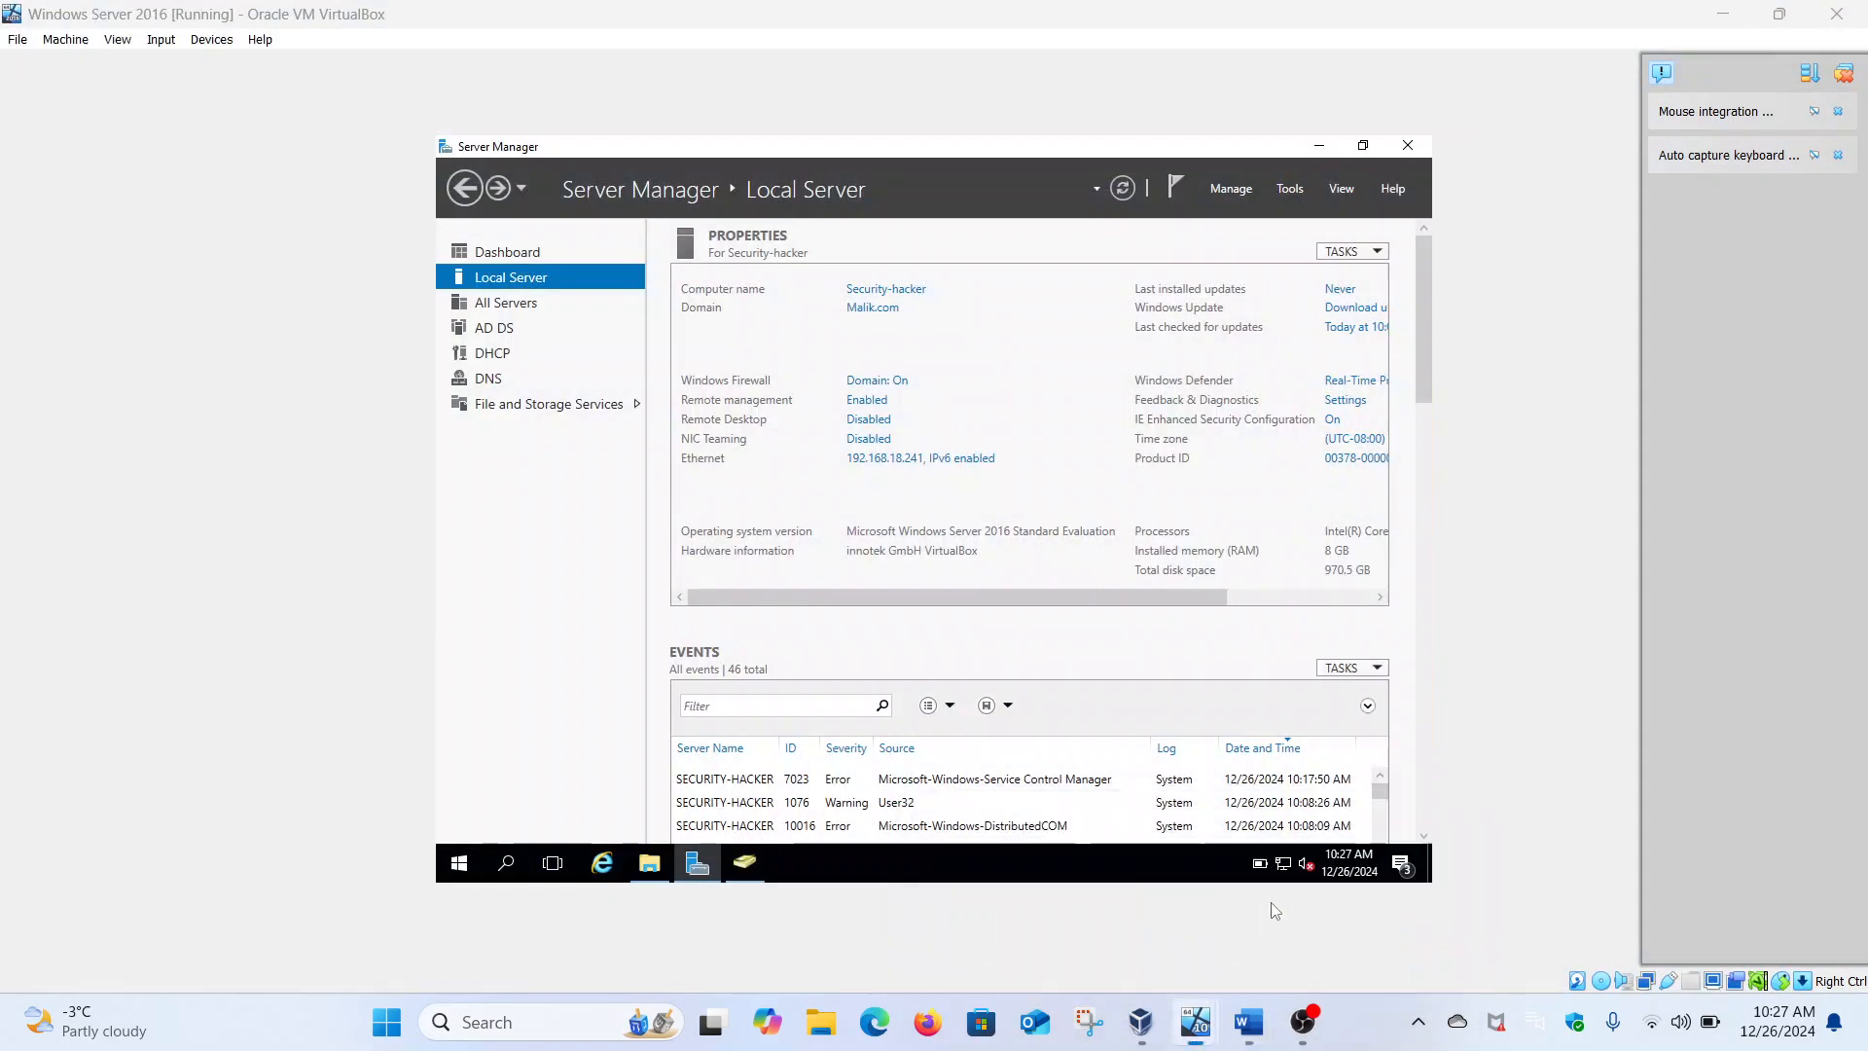
click(604, 404)
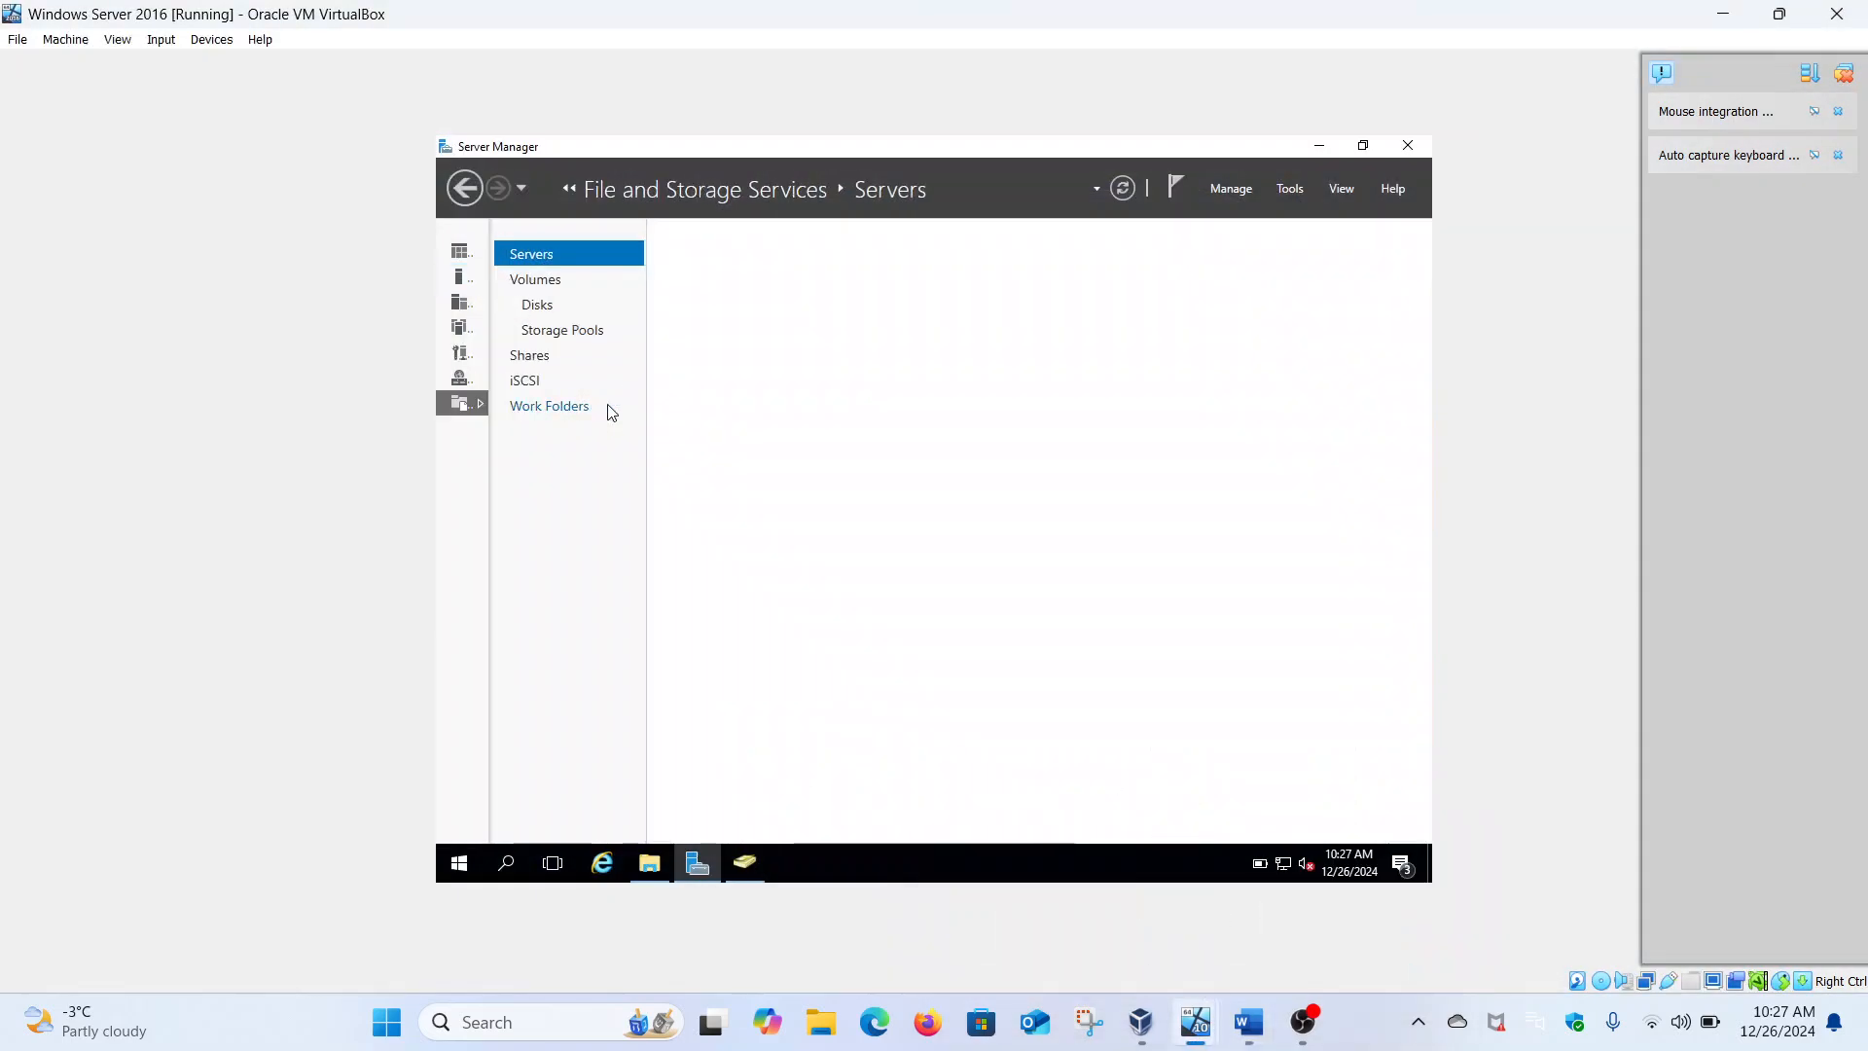
click(547, 358)
Create the quick SMB share MalikTech at C:\Shares\MalikTech using default settings
right_click(777, 484)
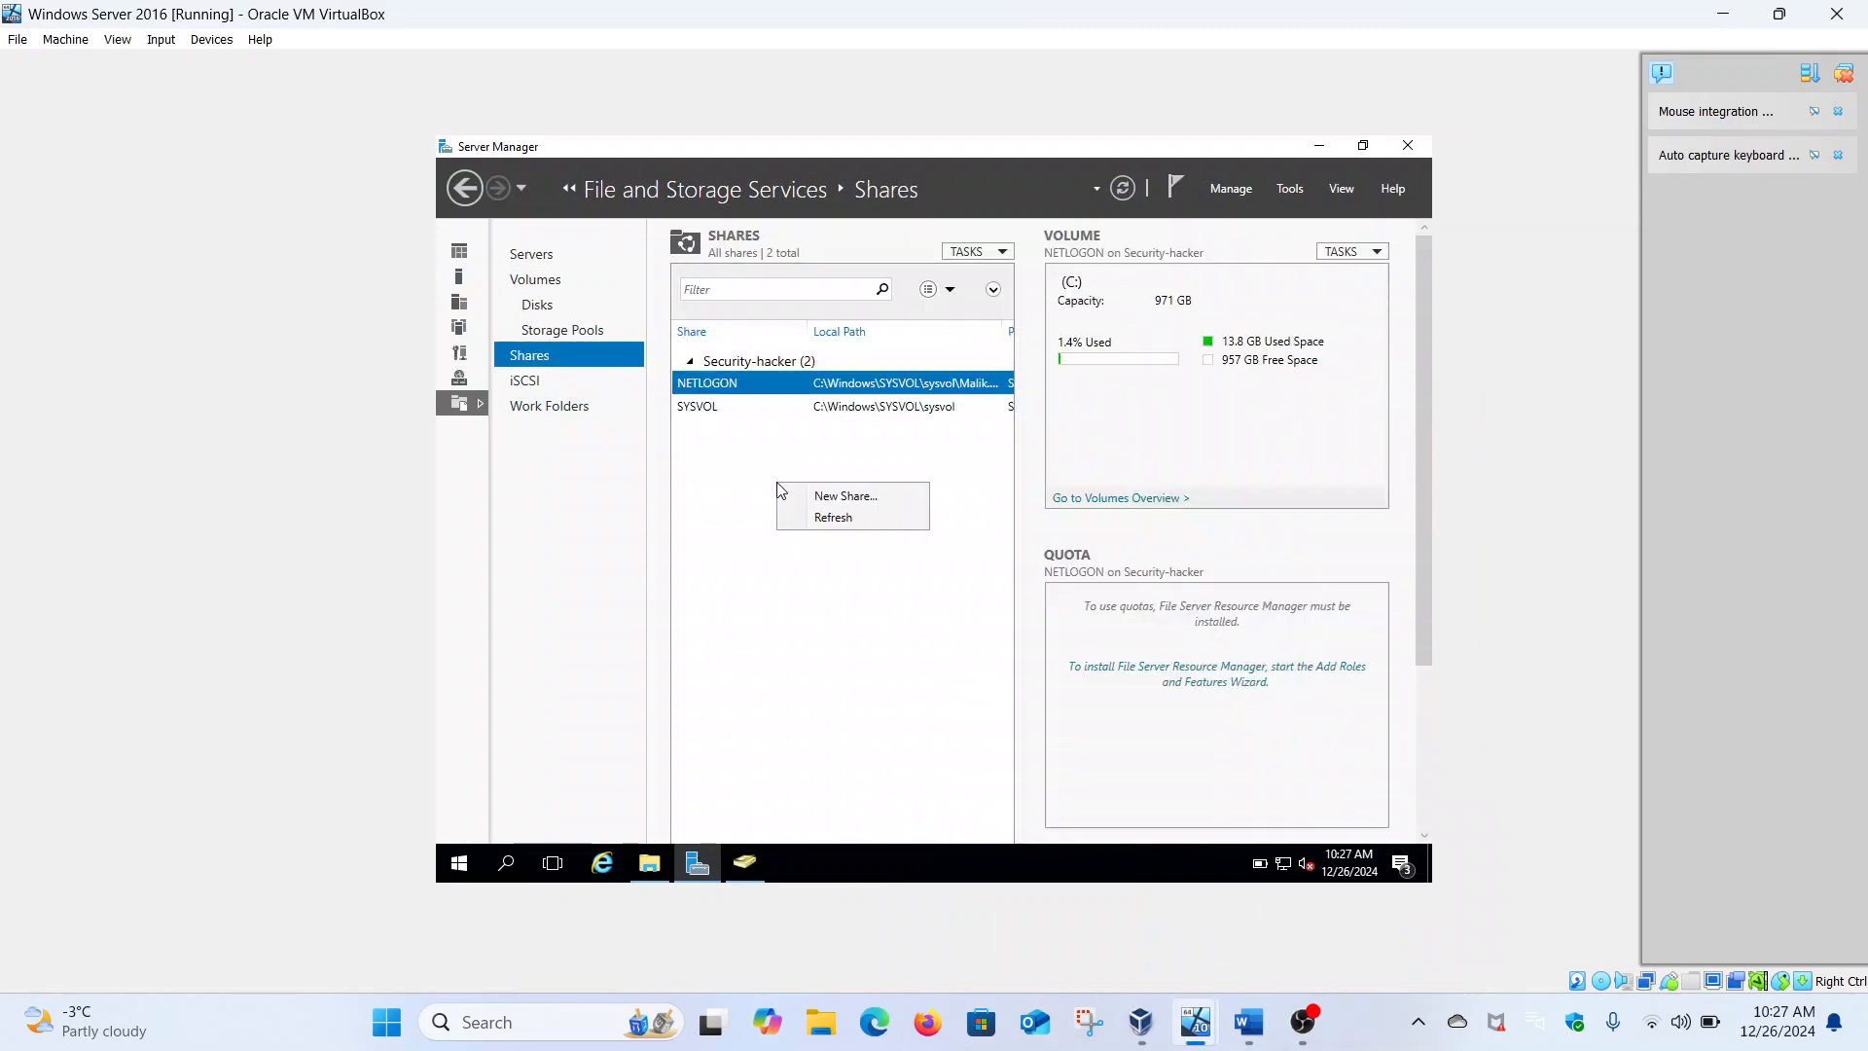
click(807, 497)
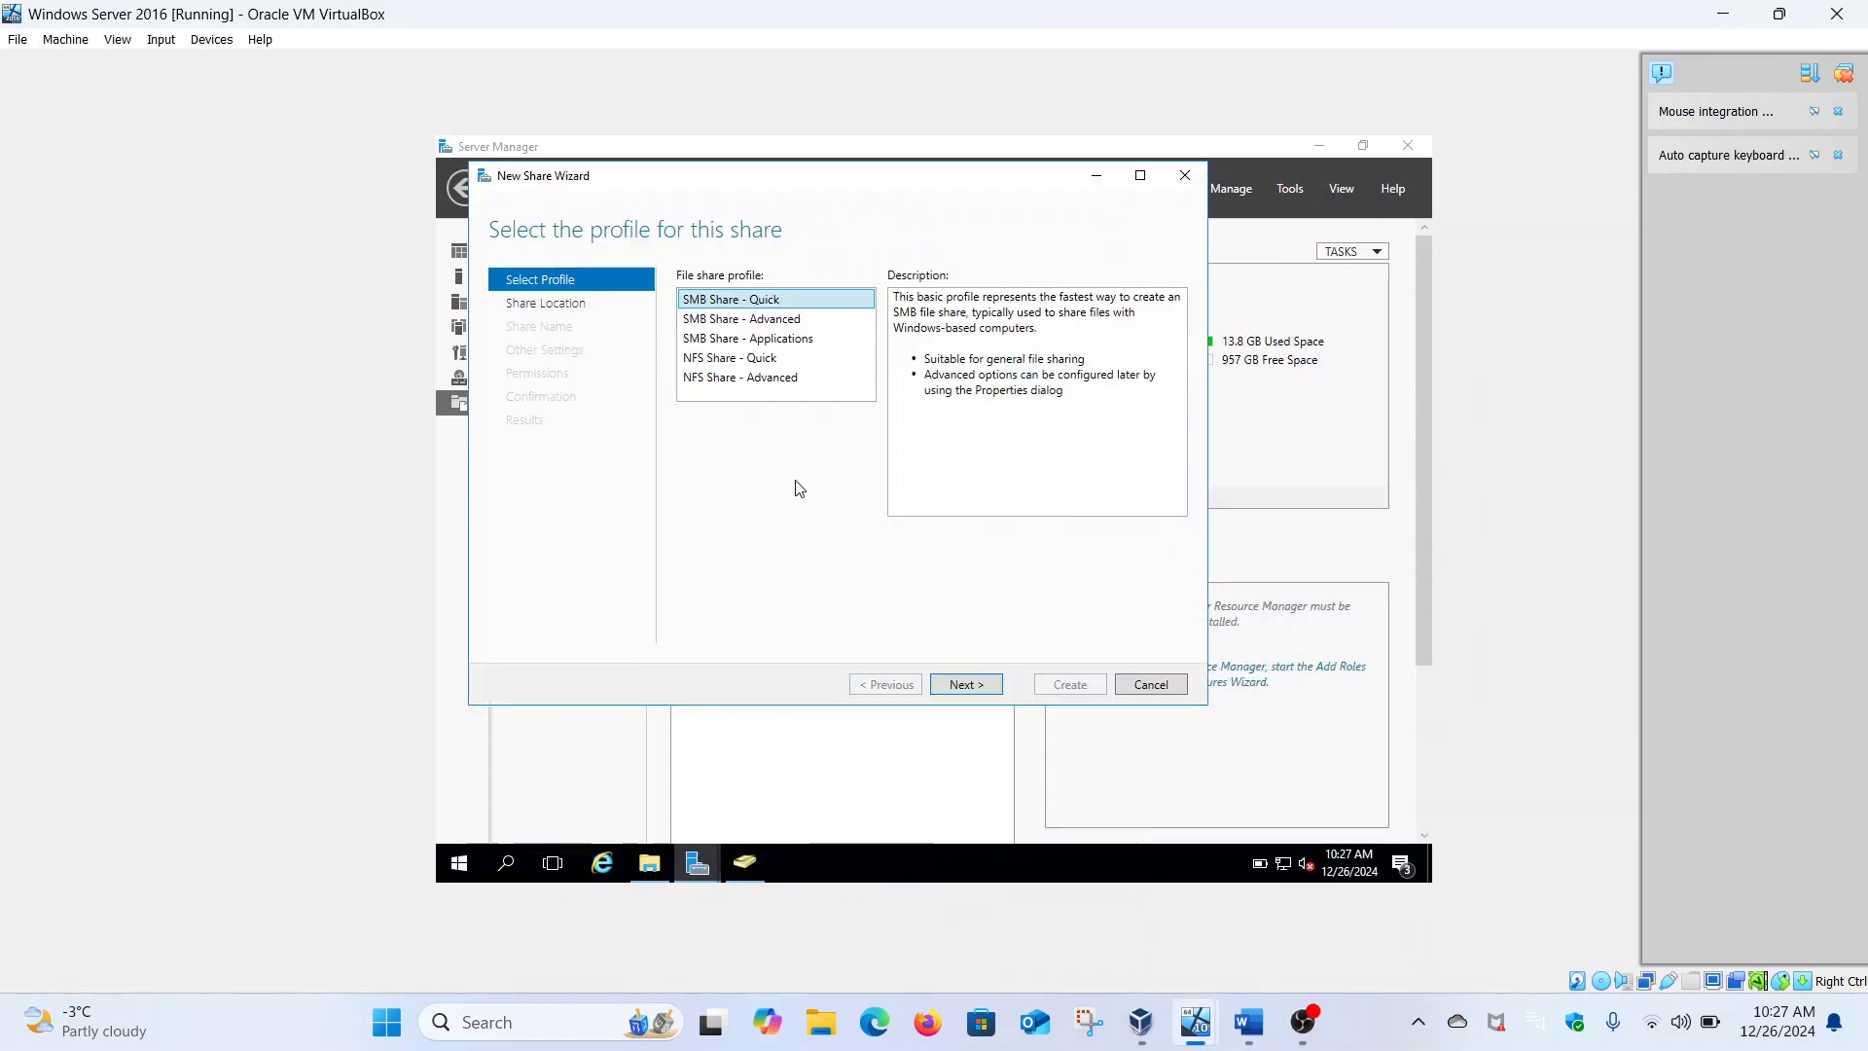
click(966, 684)
click(966, 684)
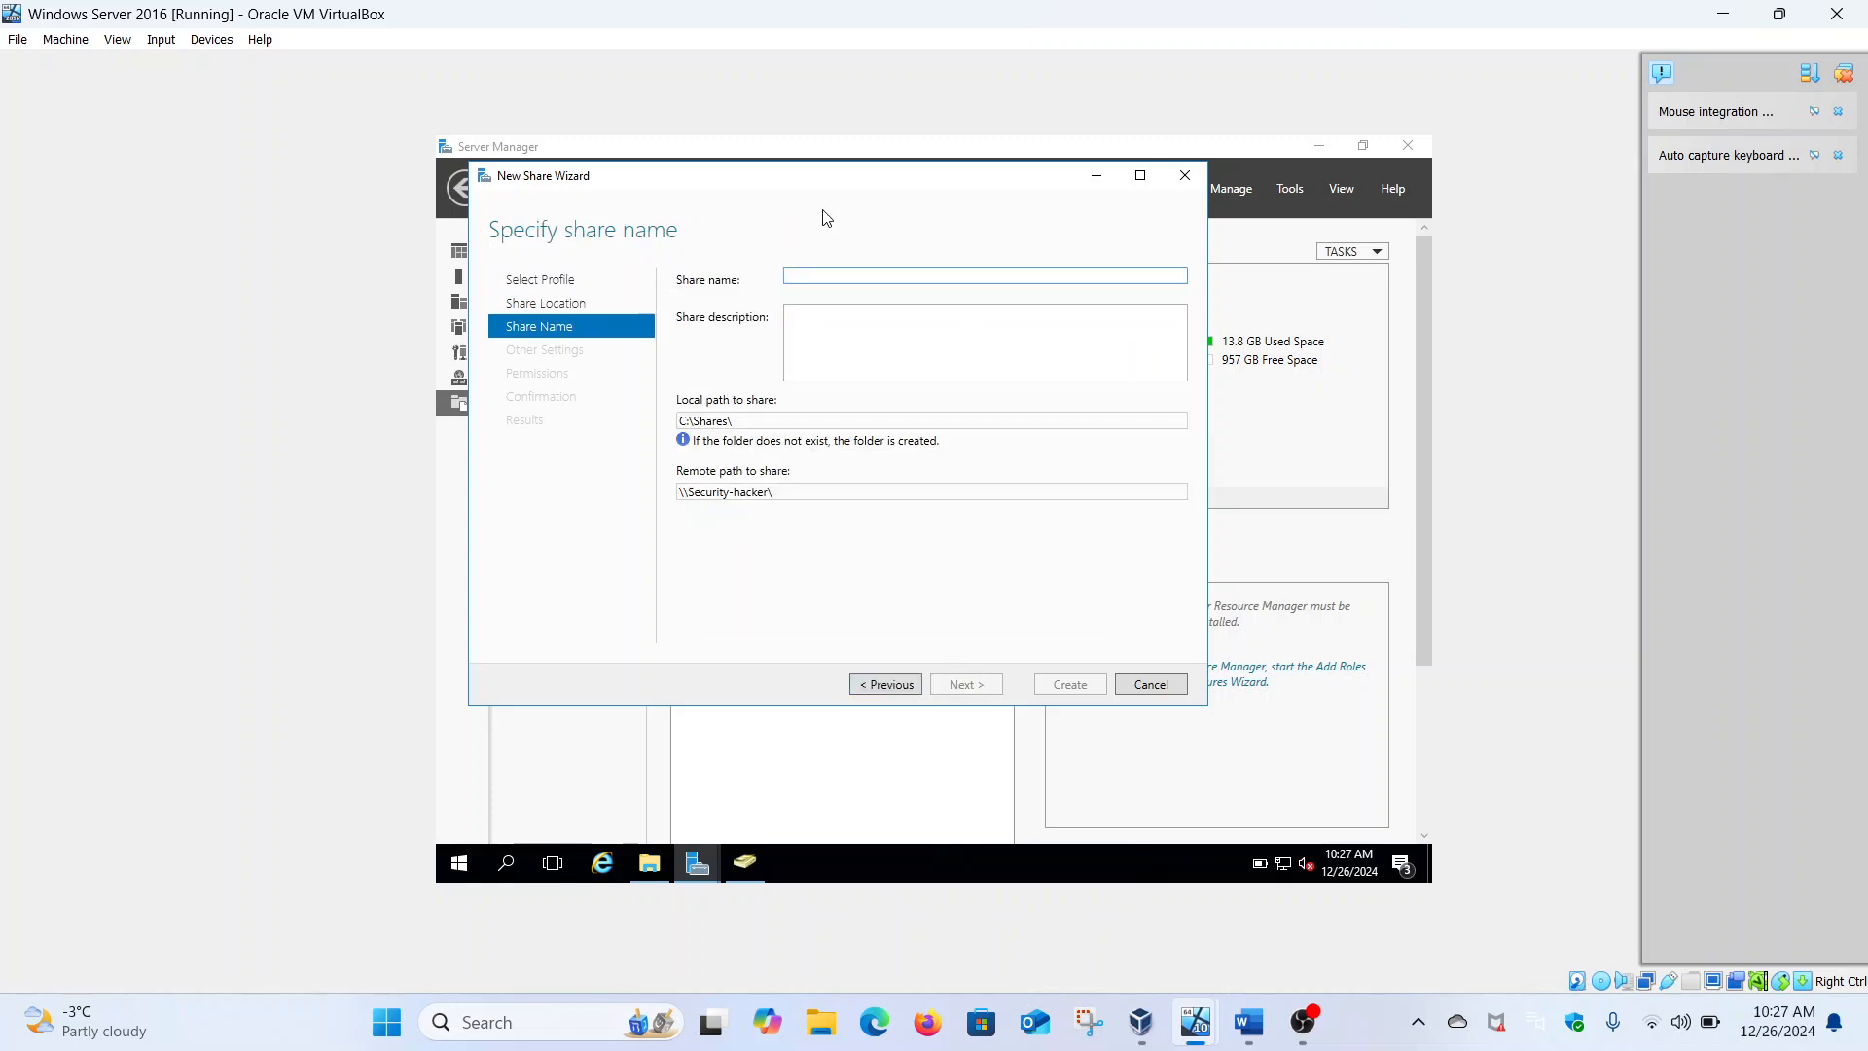
text(Malikt)
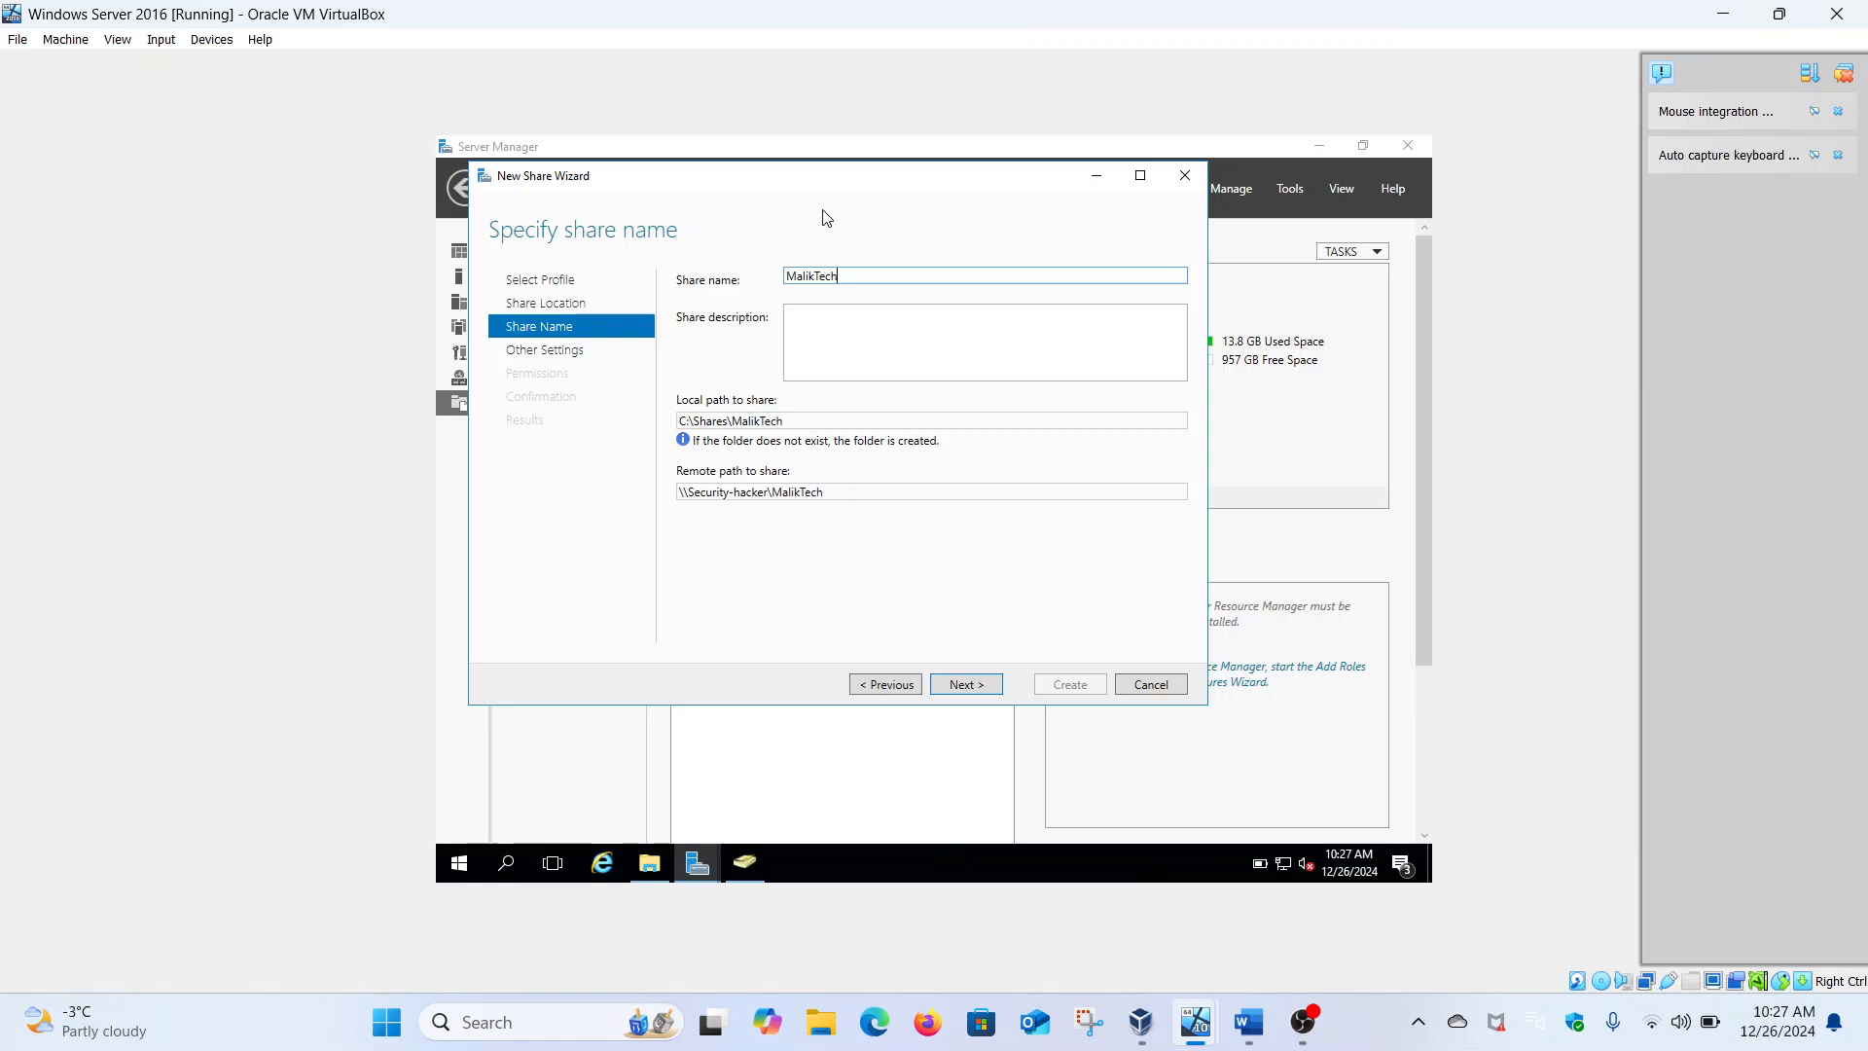
click(996, 693)
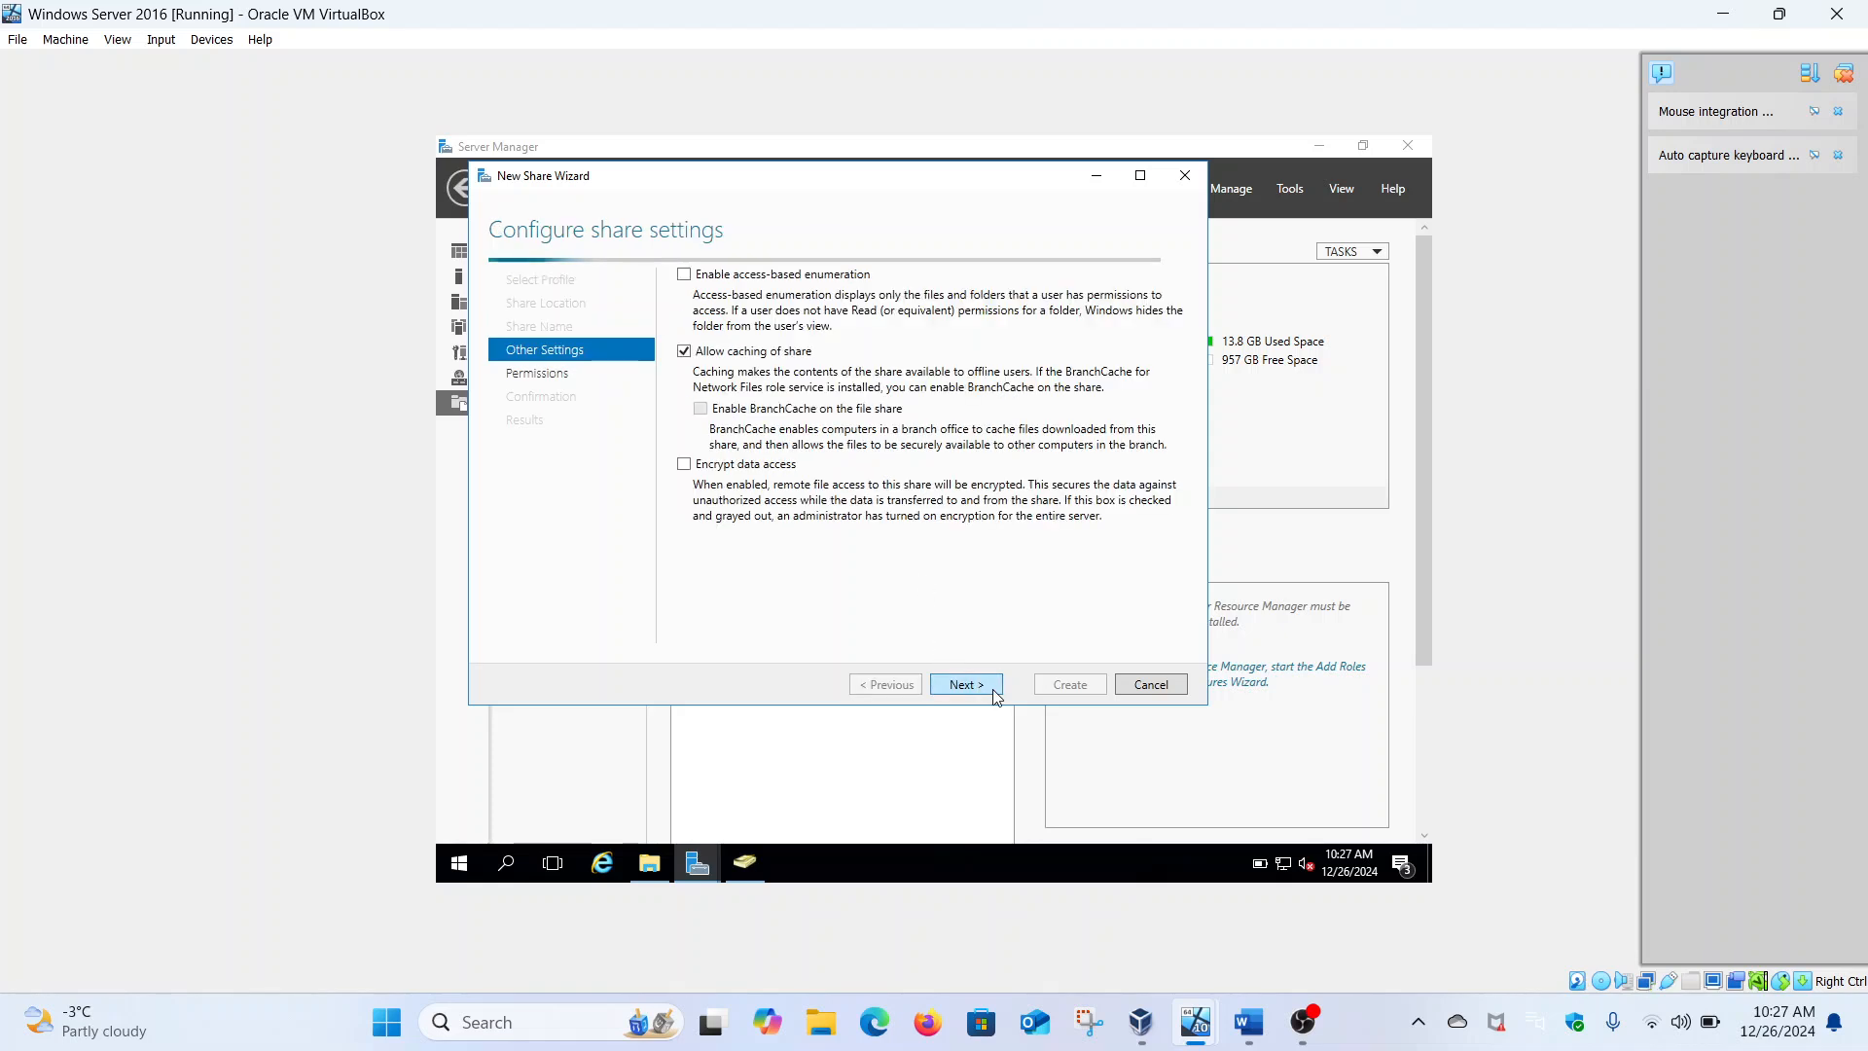
click(996, 692)
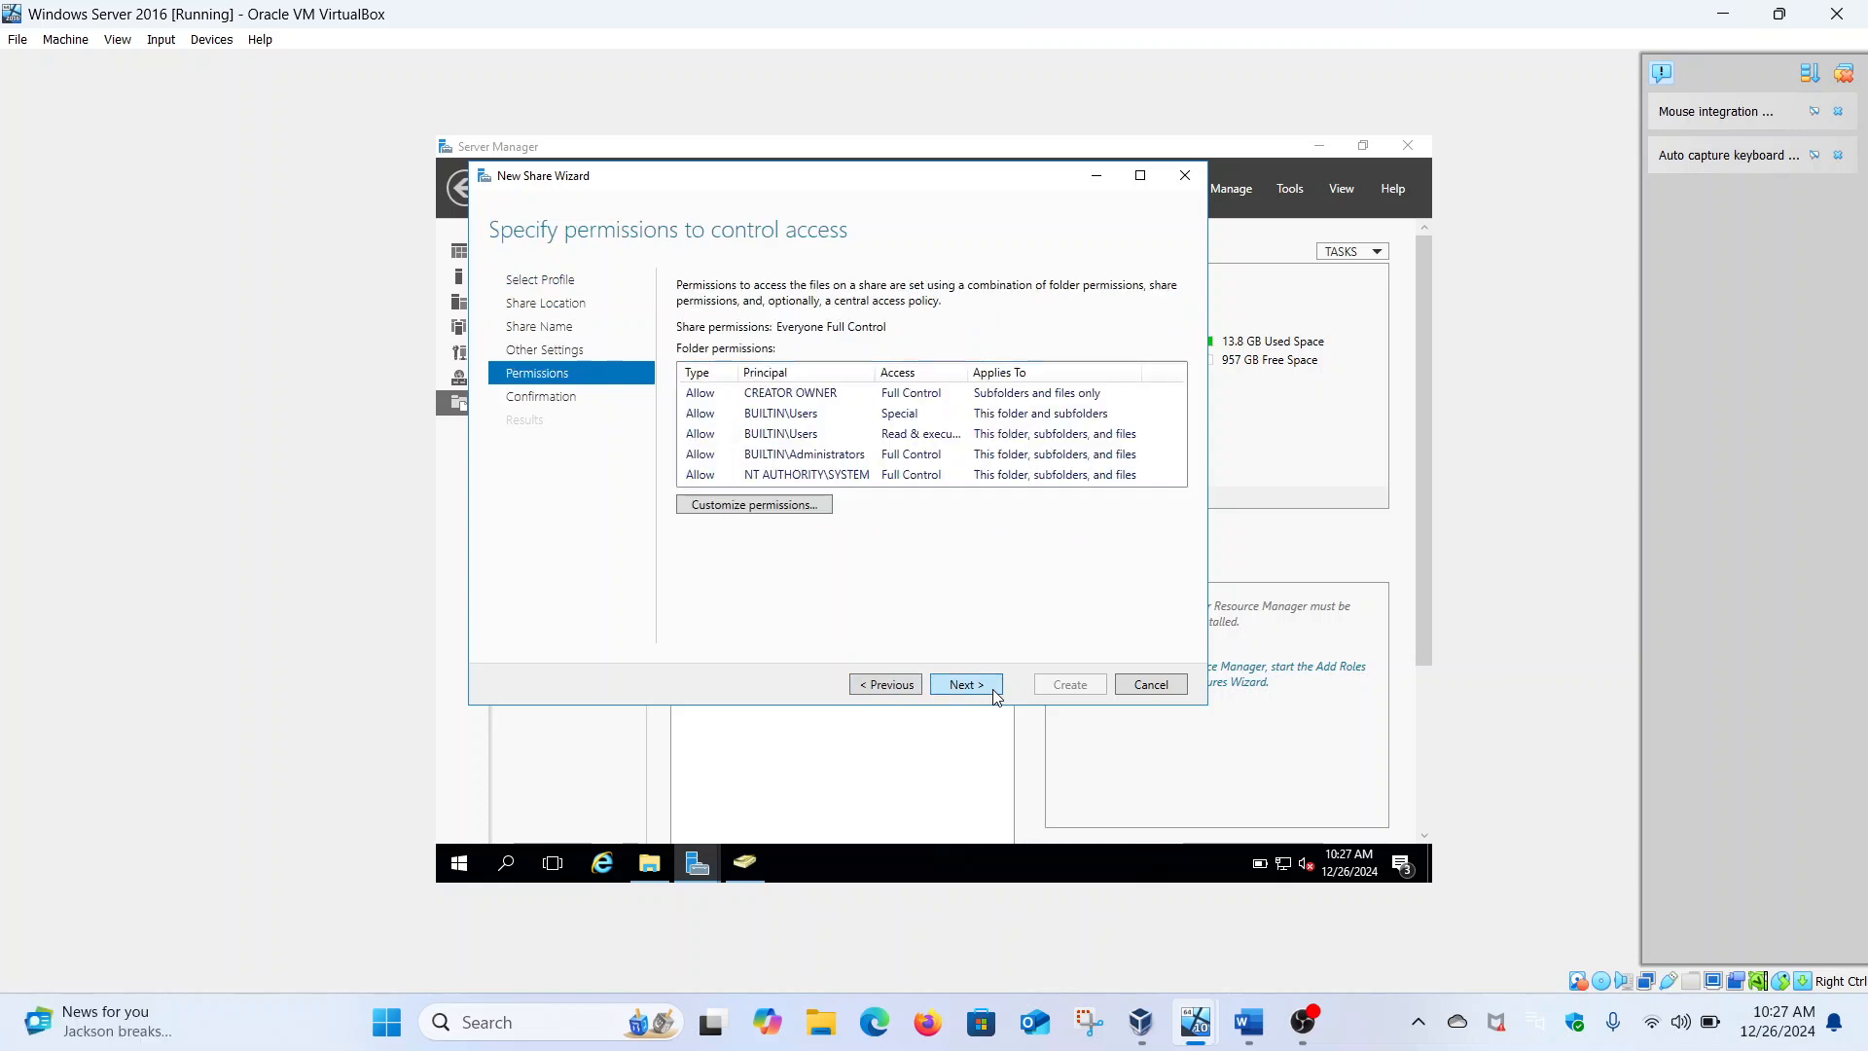
click(997, 693)
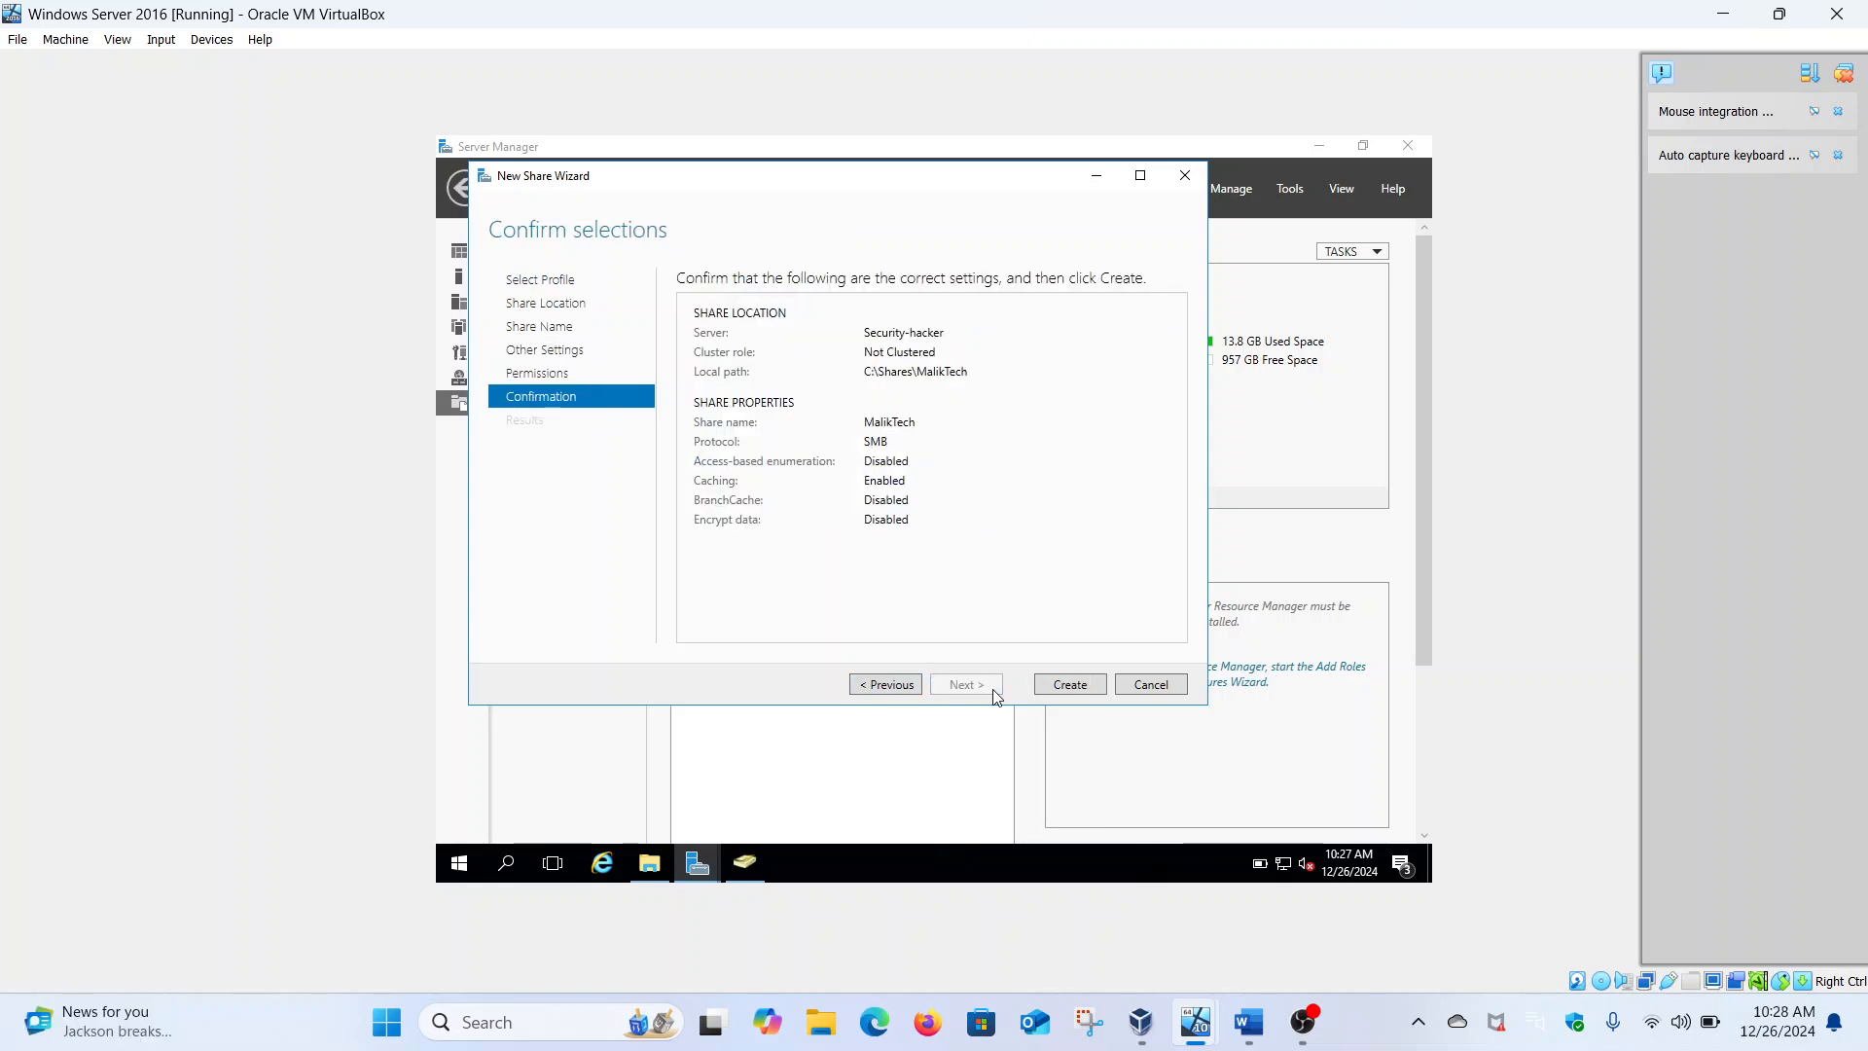
click(1069, 685)
click(1049, 686)
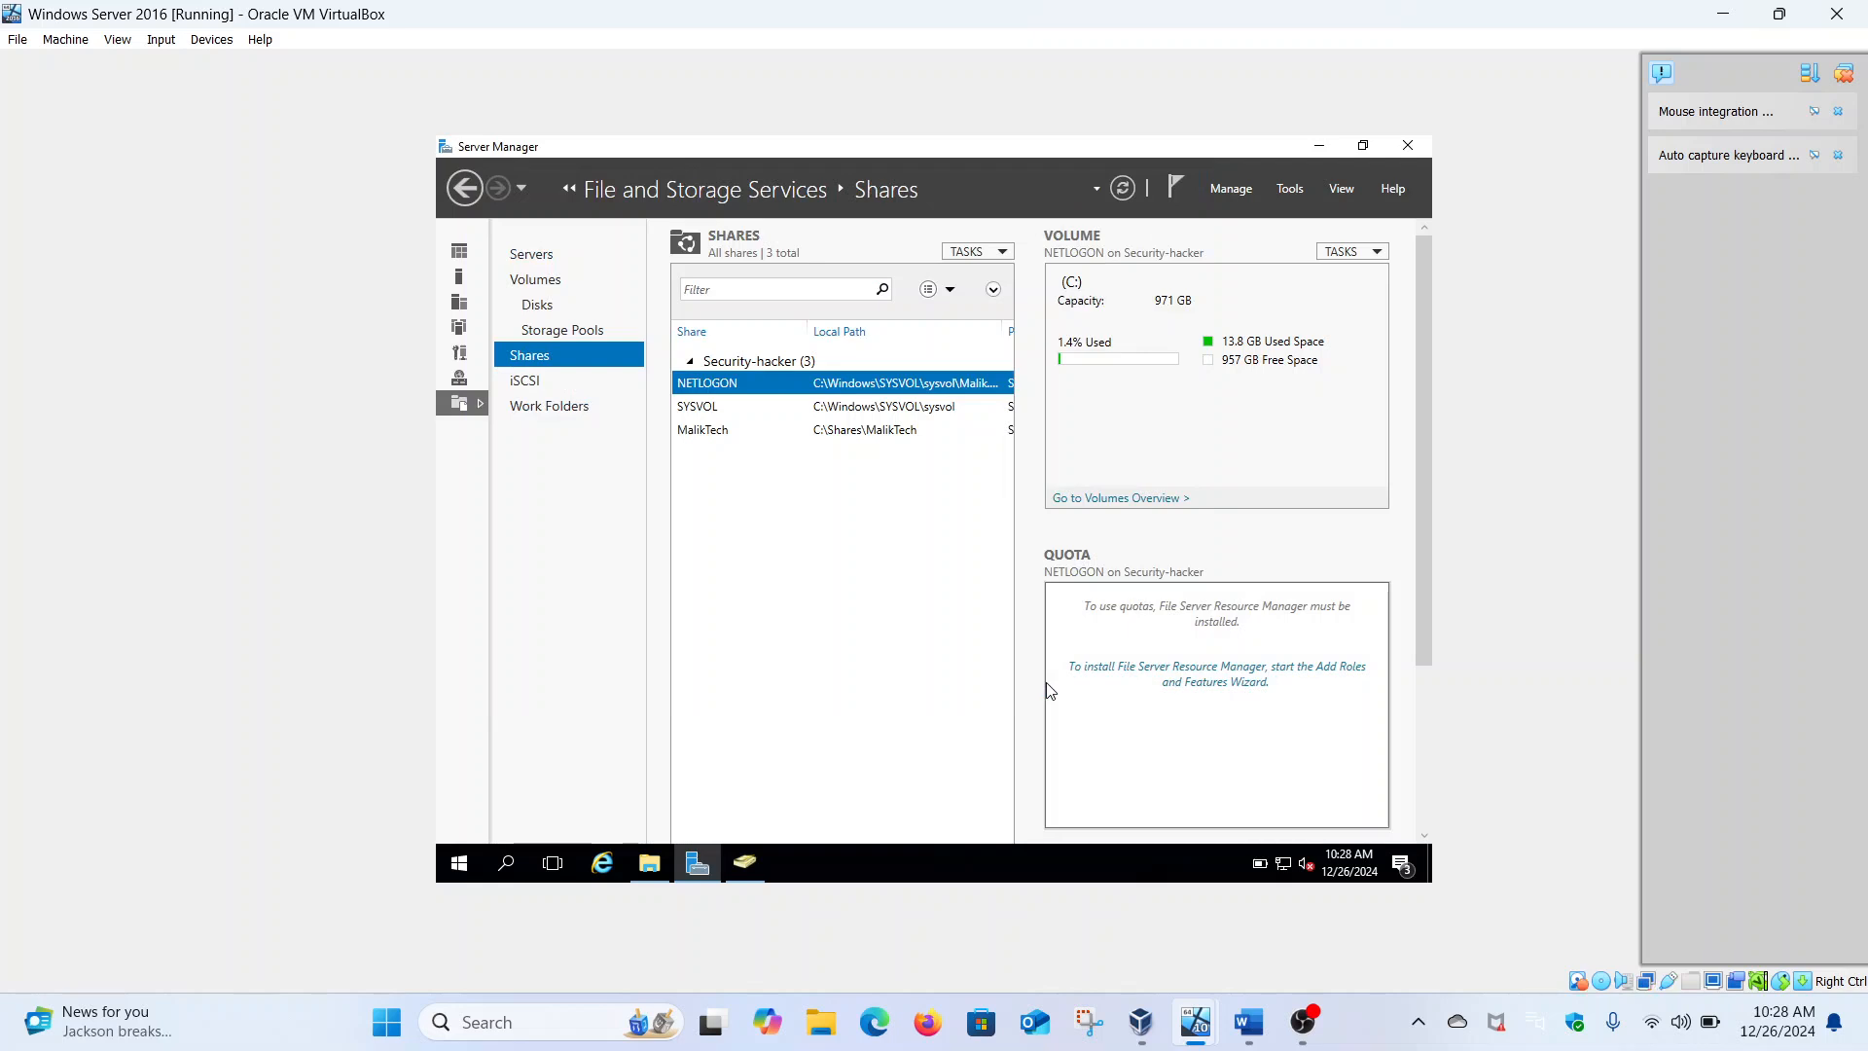
Mark the folder-per-department requirement and the three department names in the task document
click(1250, 1022)
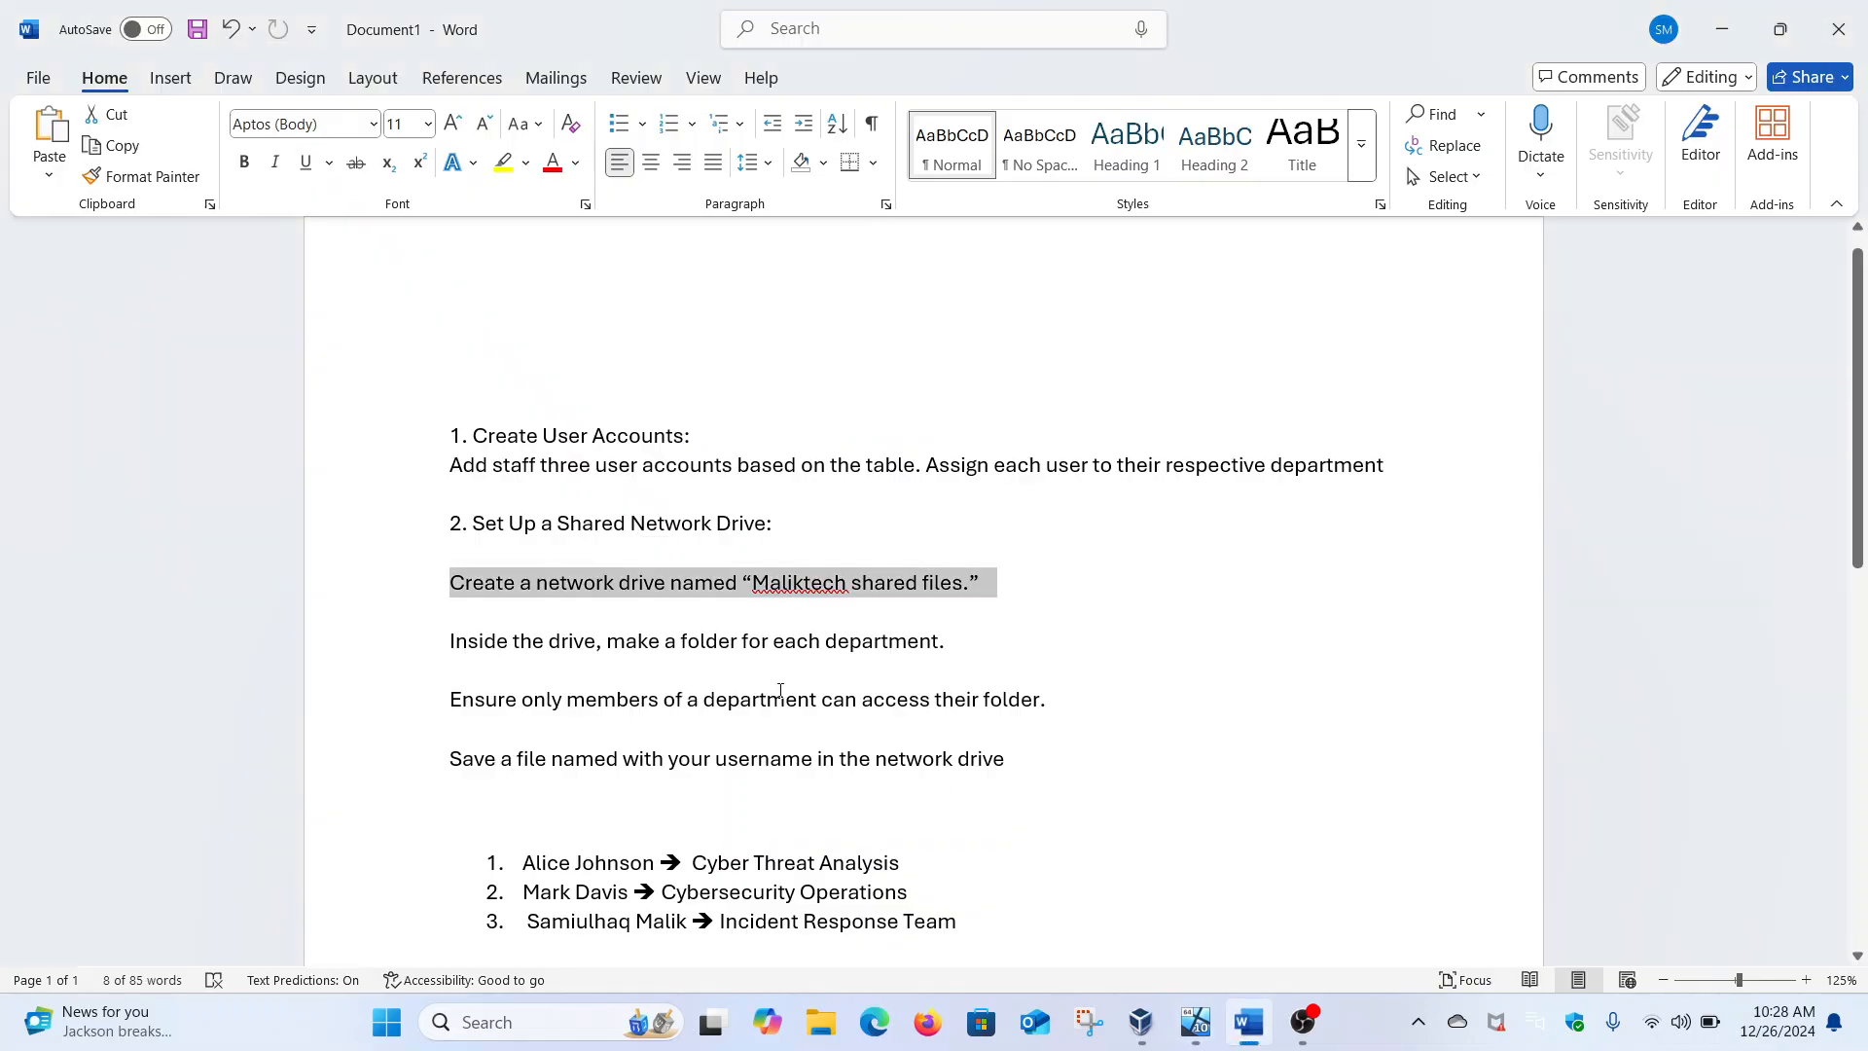
drag(455, 642, 990, 632)
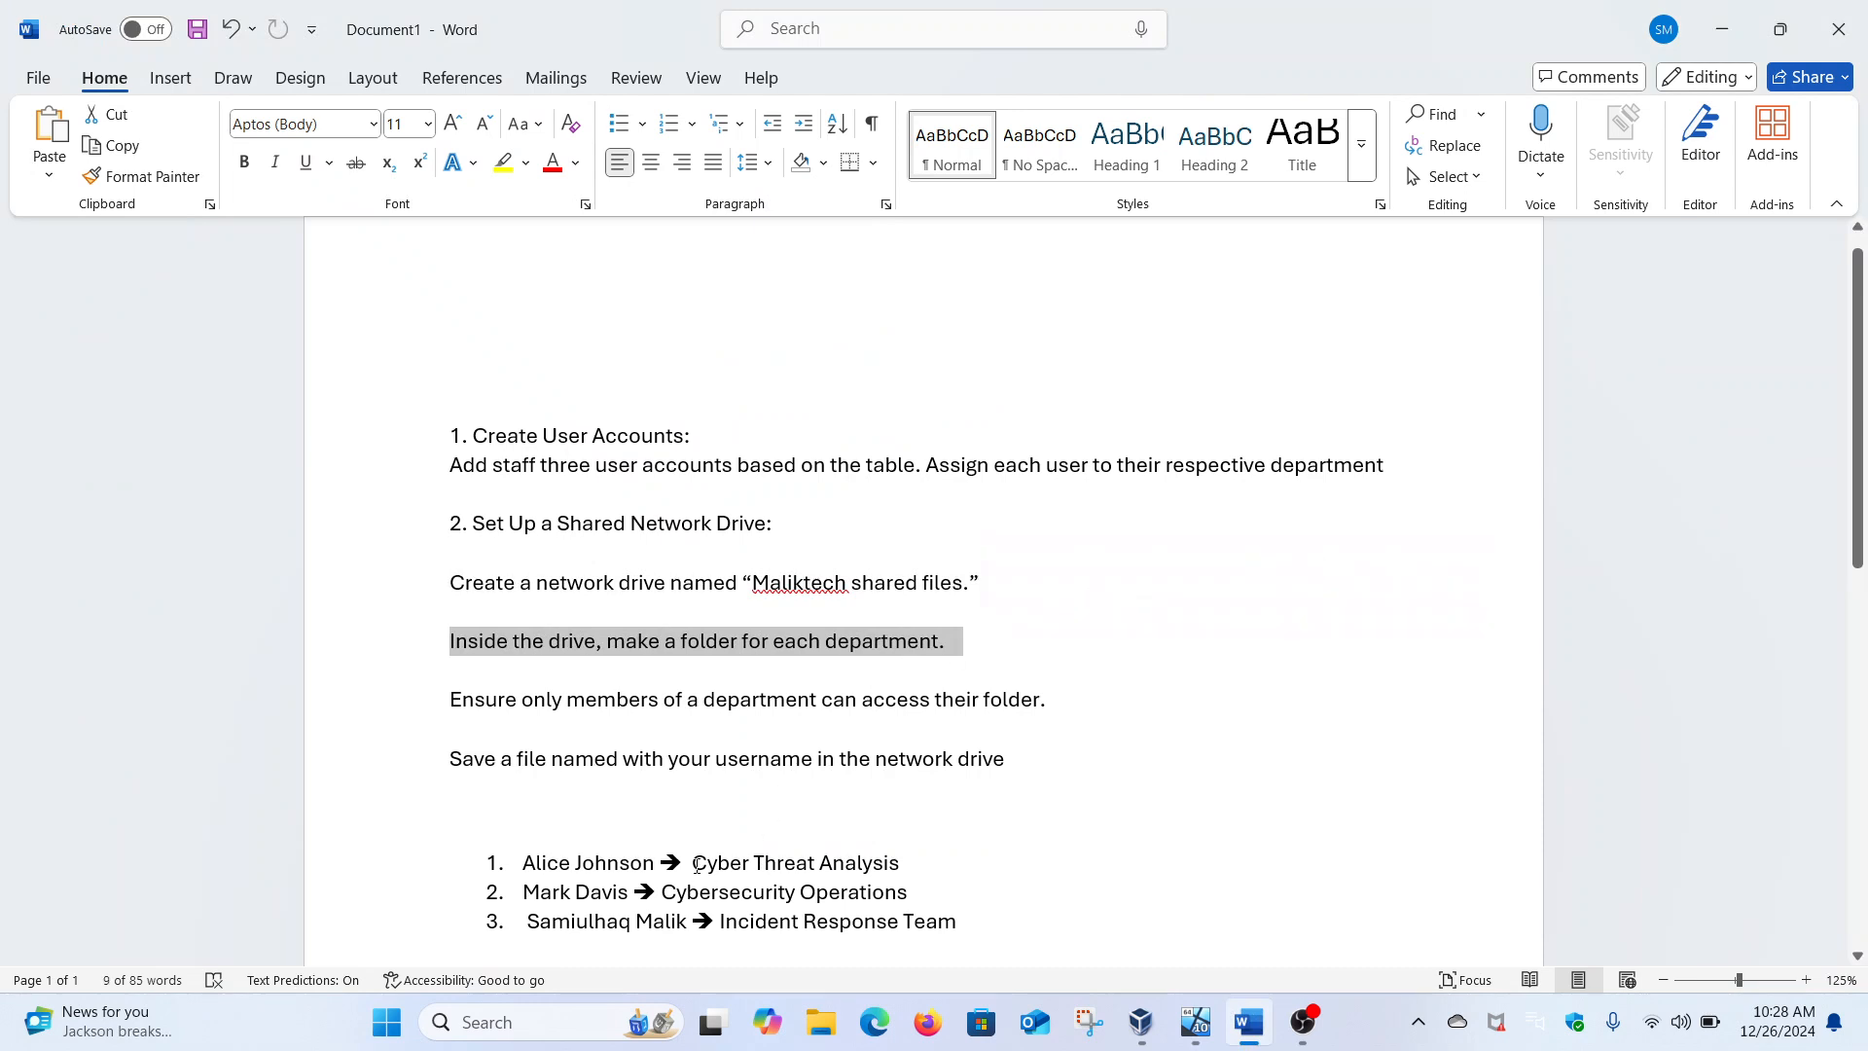
drag(693, 863, 900, 863)
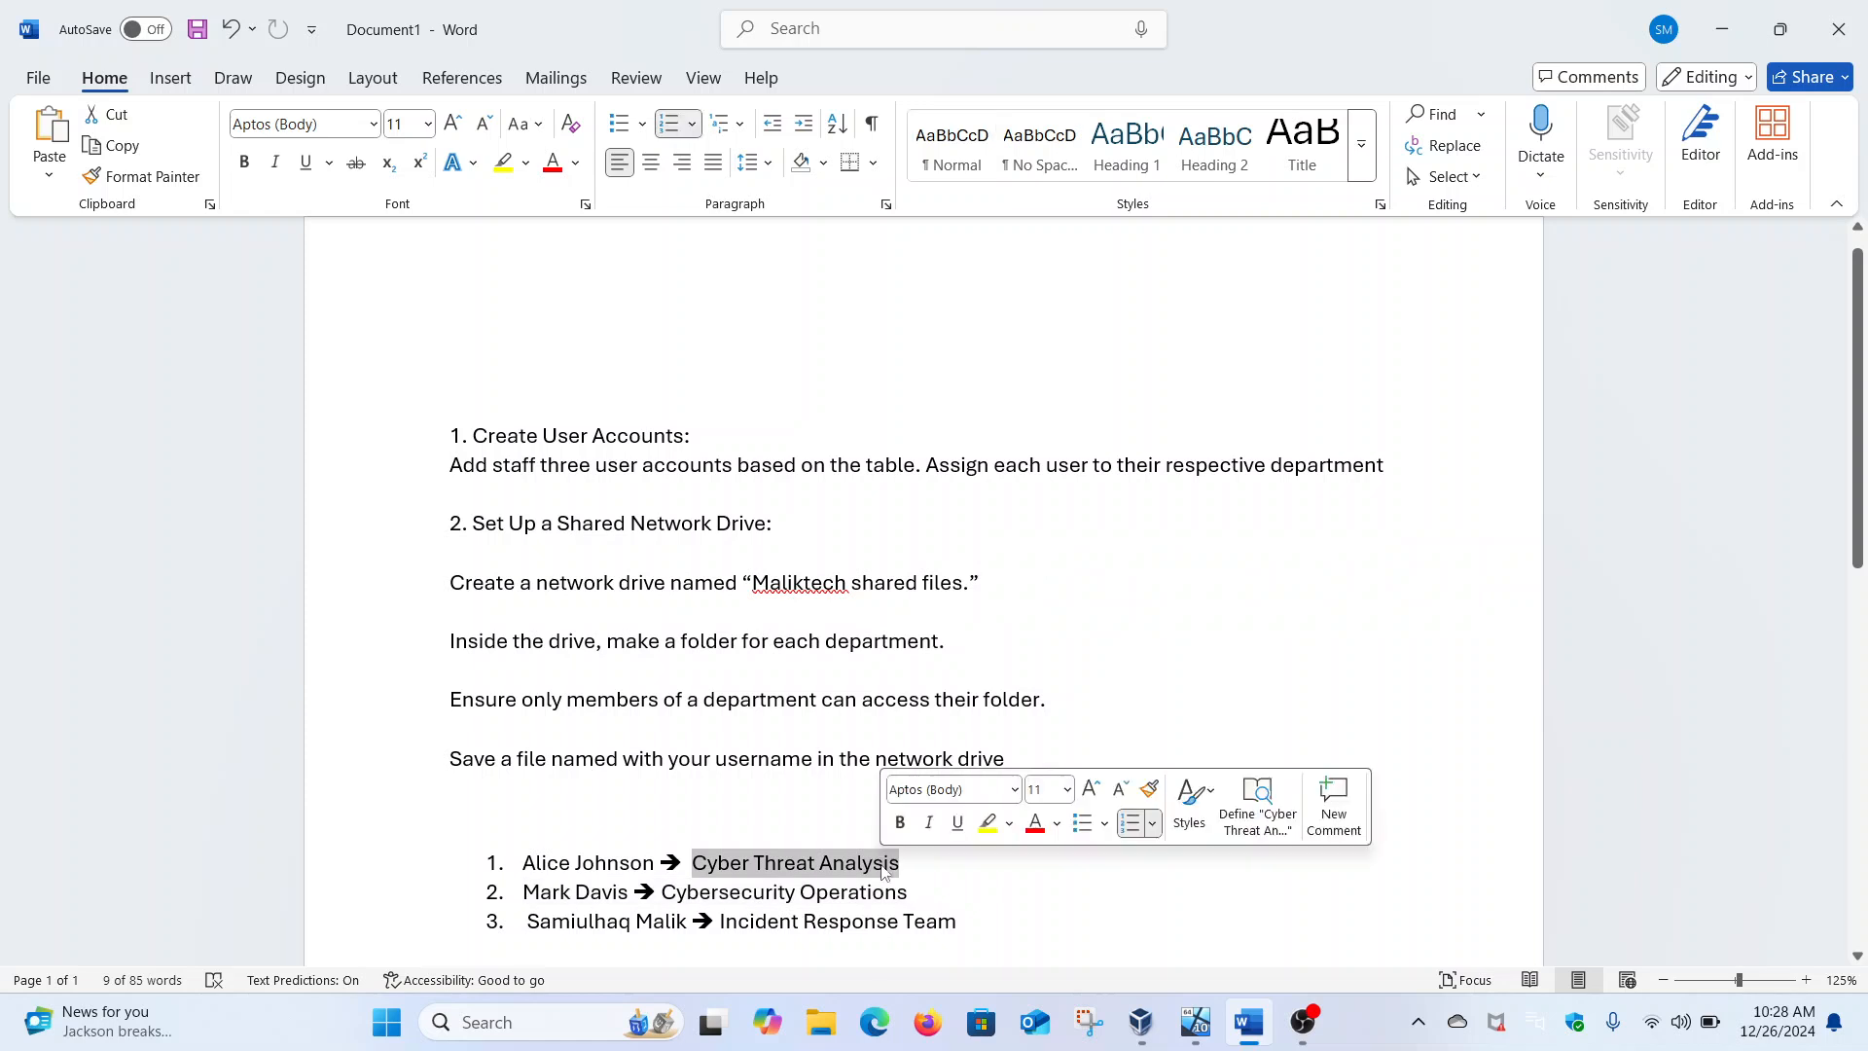
drag(679, 894, 907, 895)
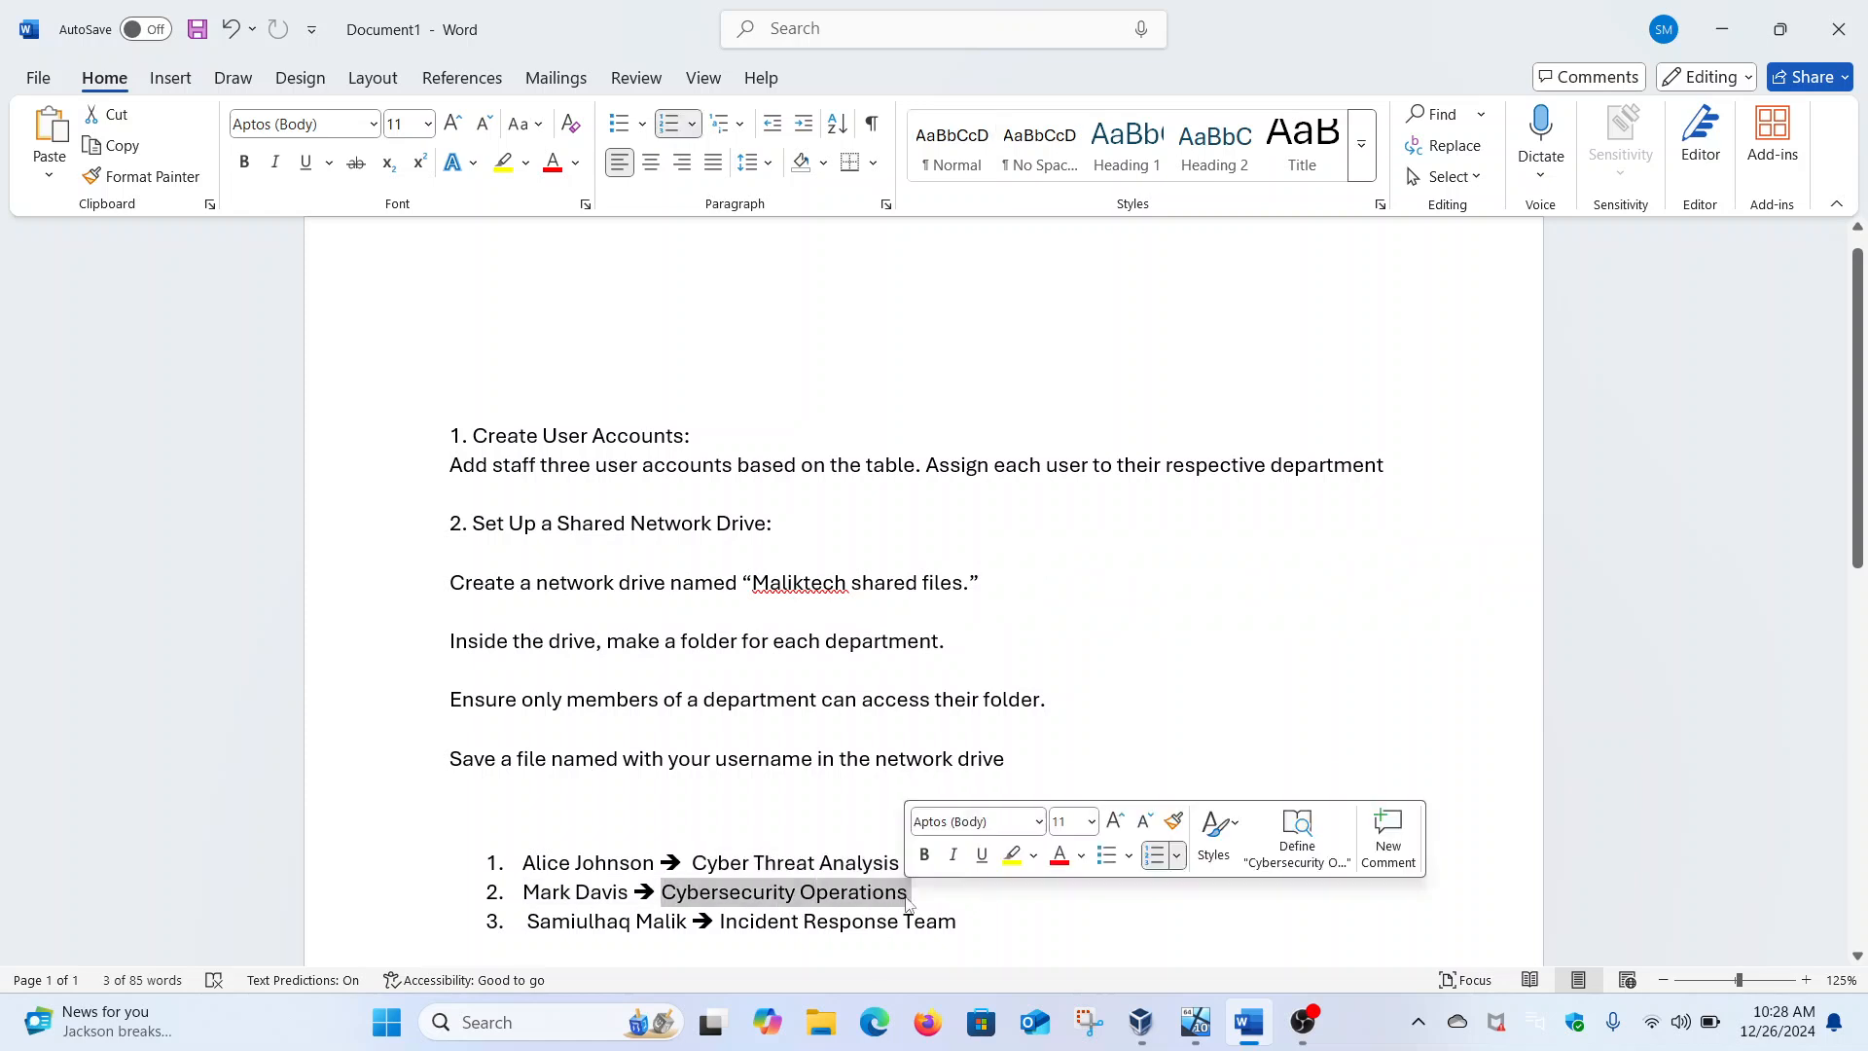
drag(722, 919, 944, 914)
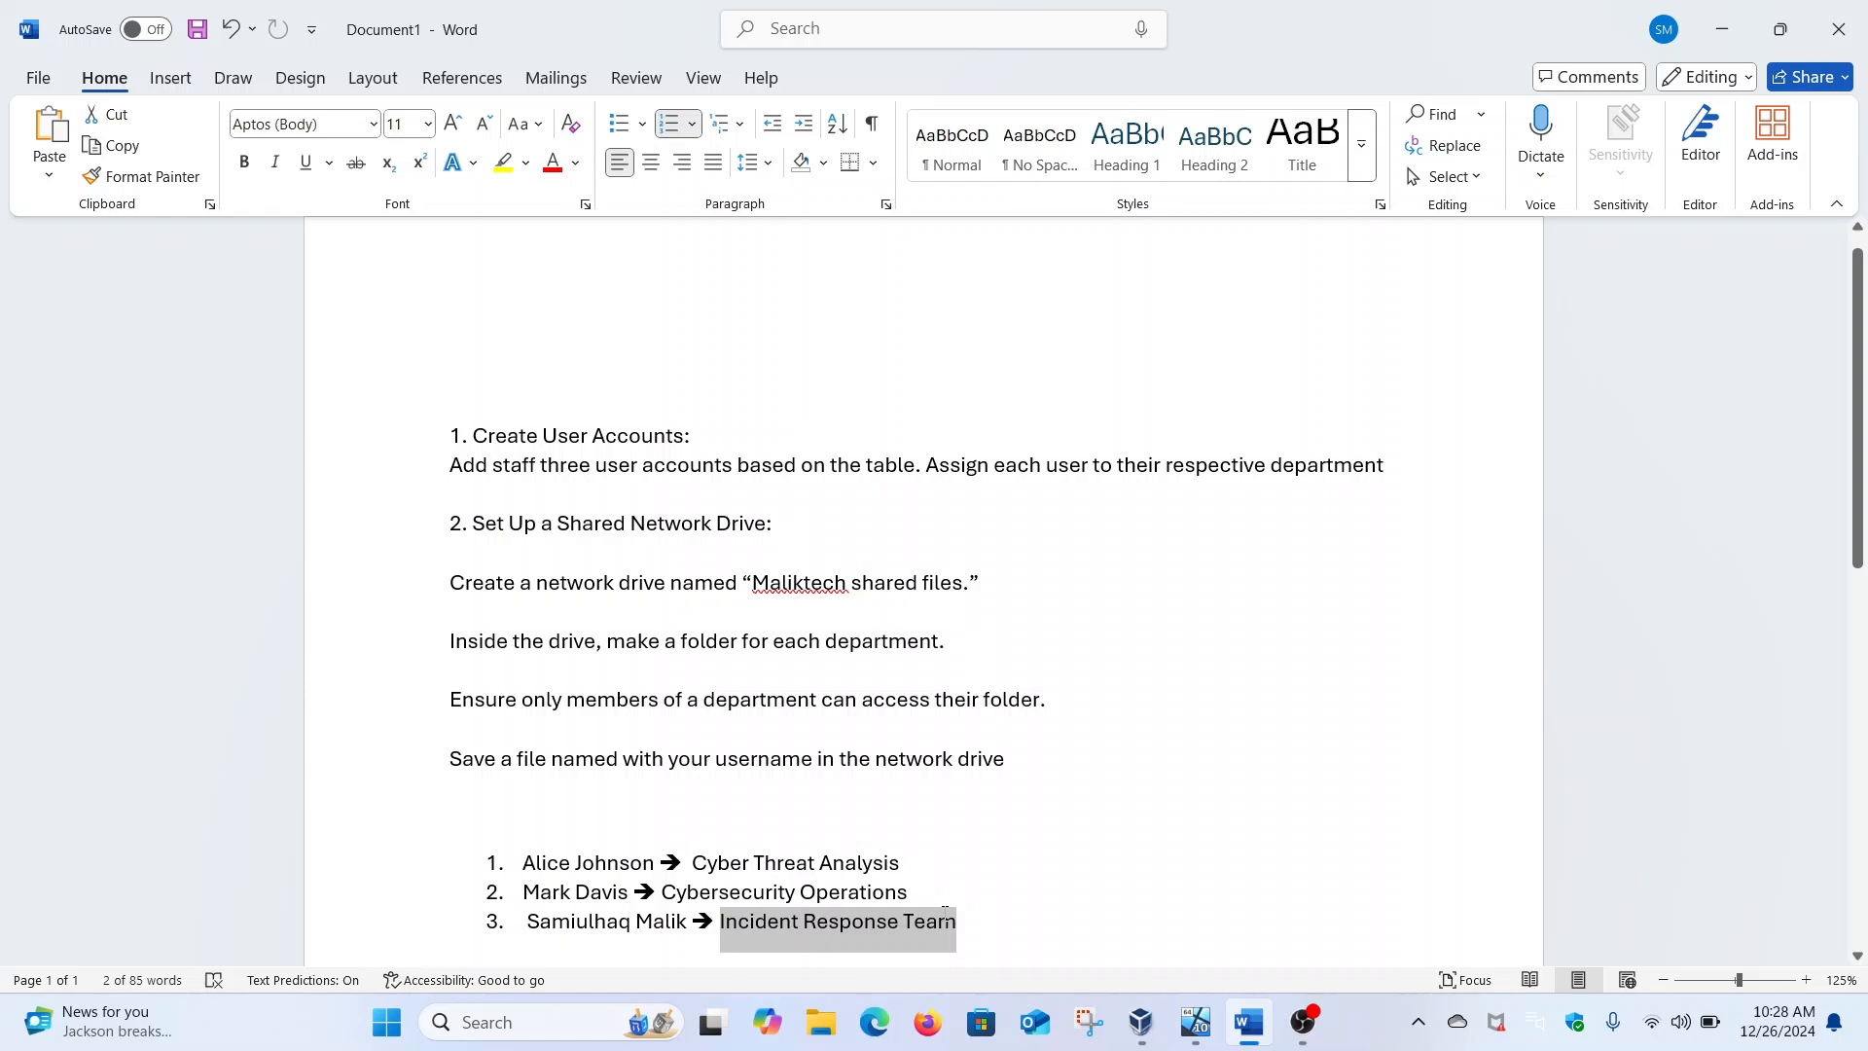
drag(943, 915, 949, 920)
Highlight the folder access restriction and staff-department assignments, then return to the server VM
drag(454, 699, 1049, 703)
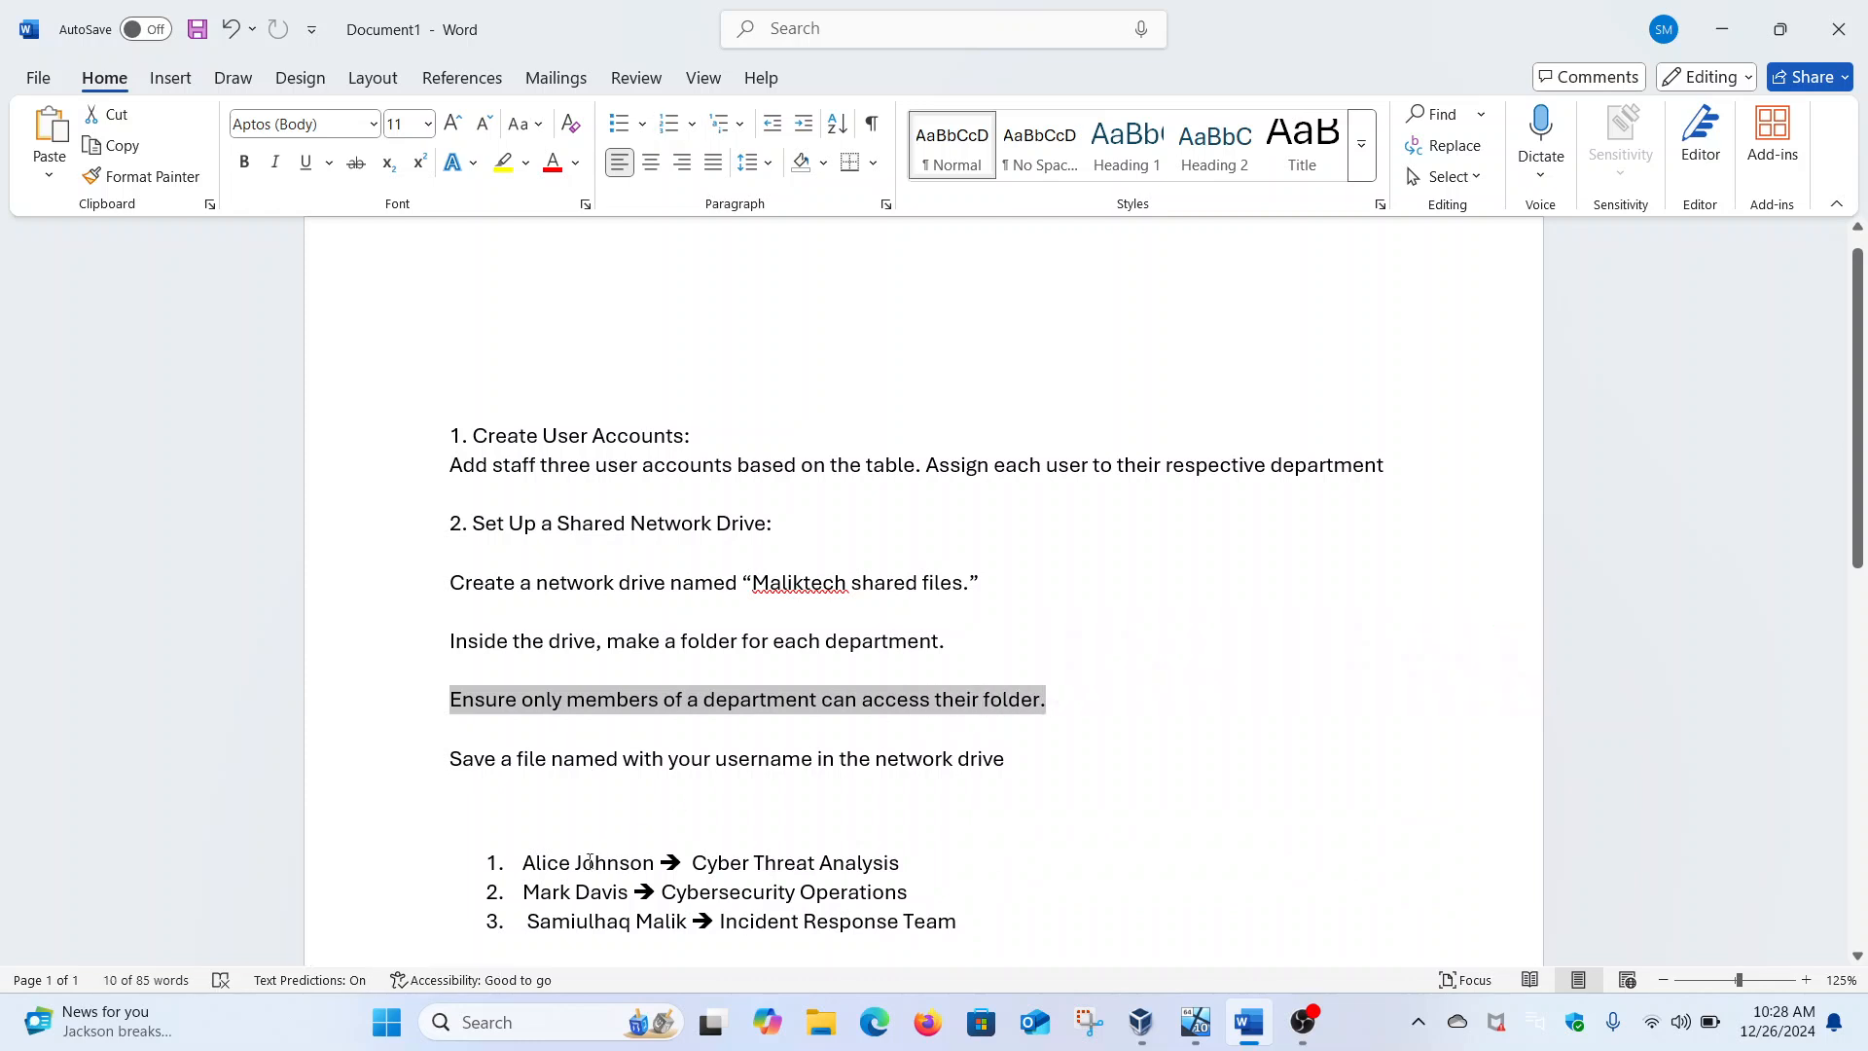
drag(529, 862, 879, 865)
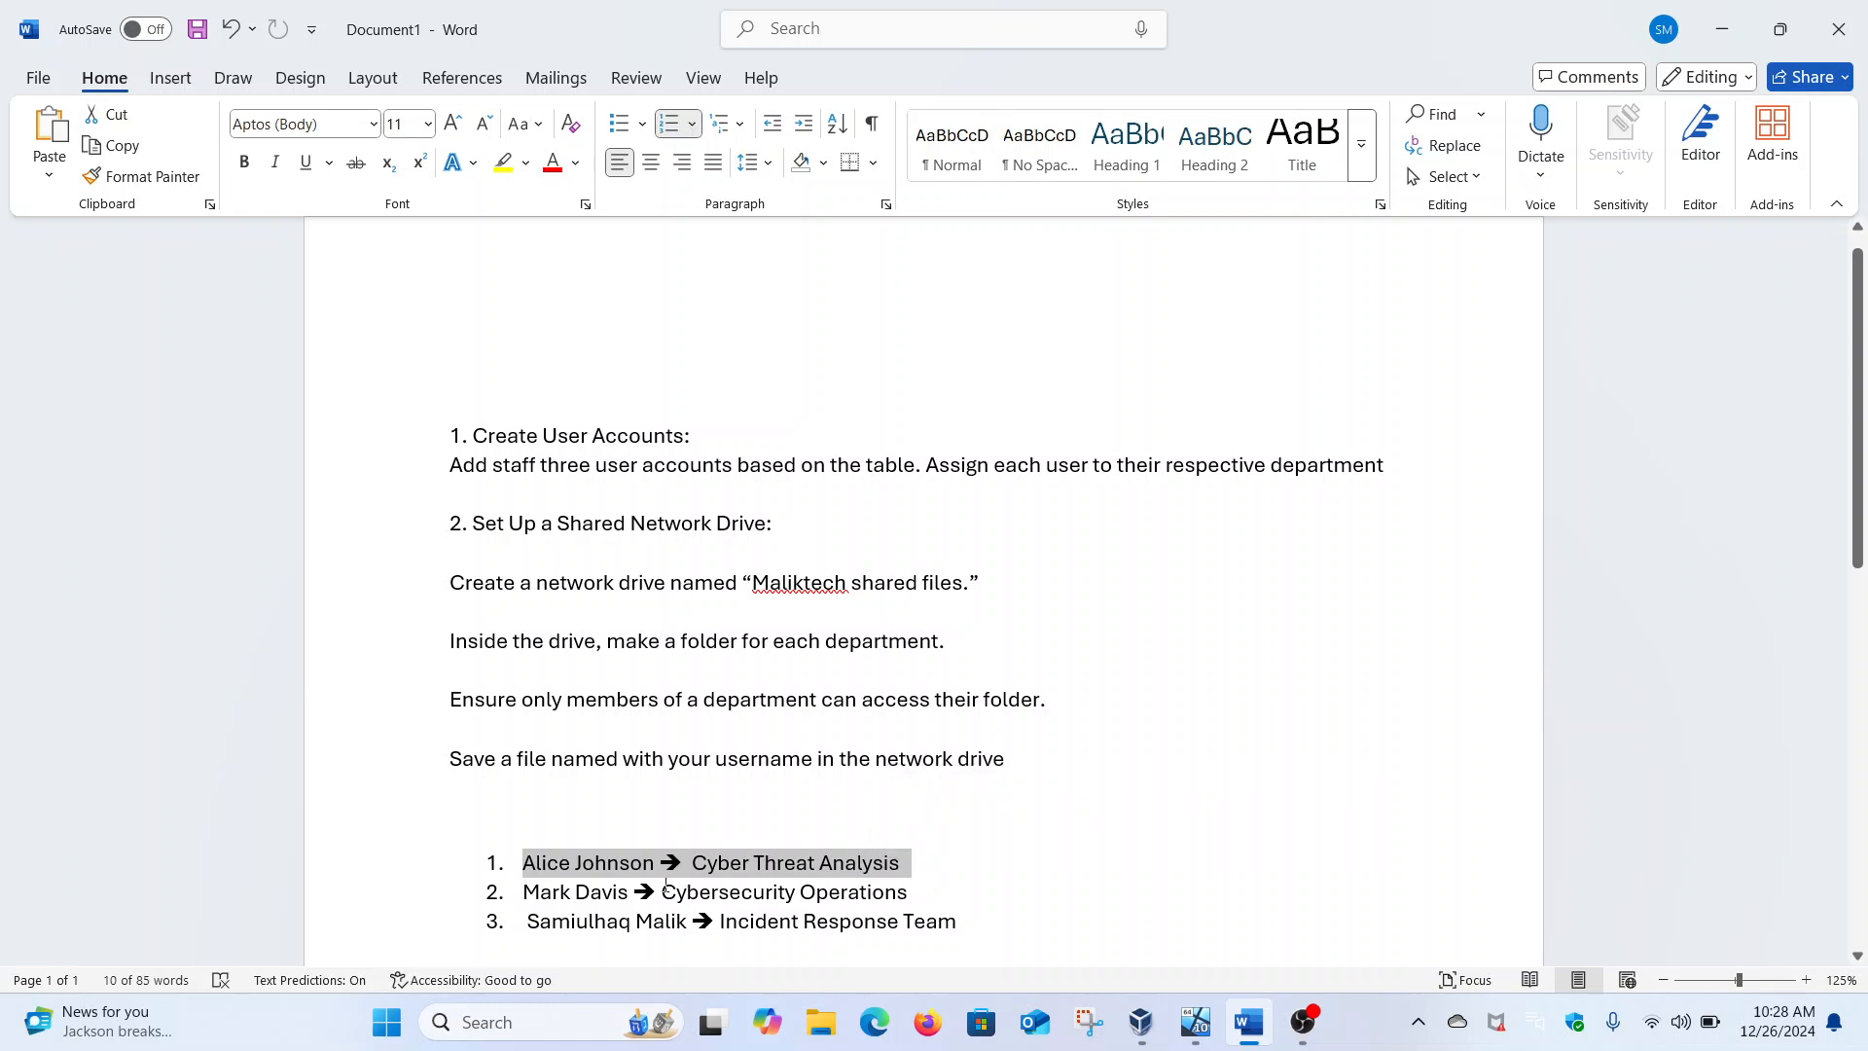
drag(661, 892, 925, 896)
drag(725, 923, 957, 922)
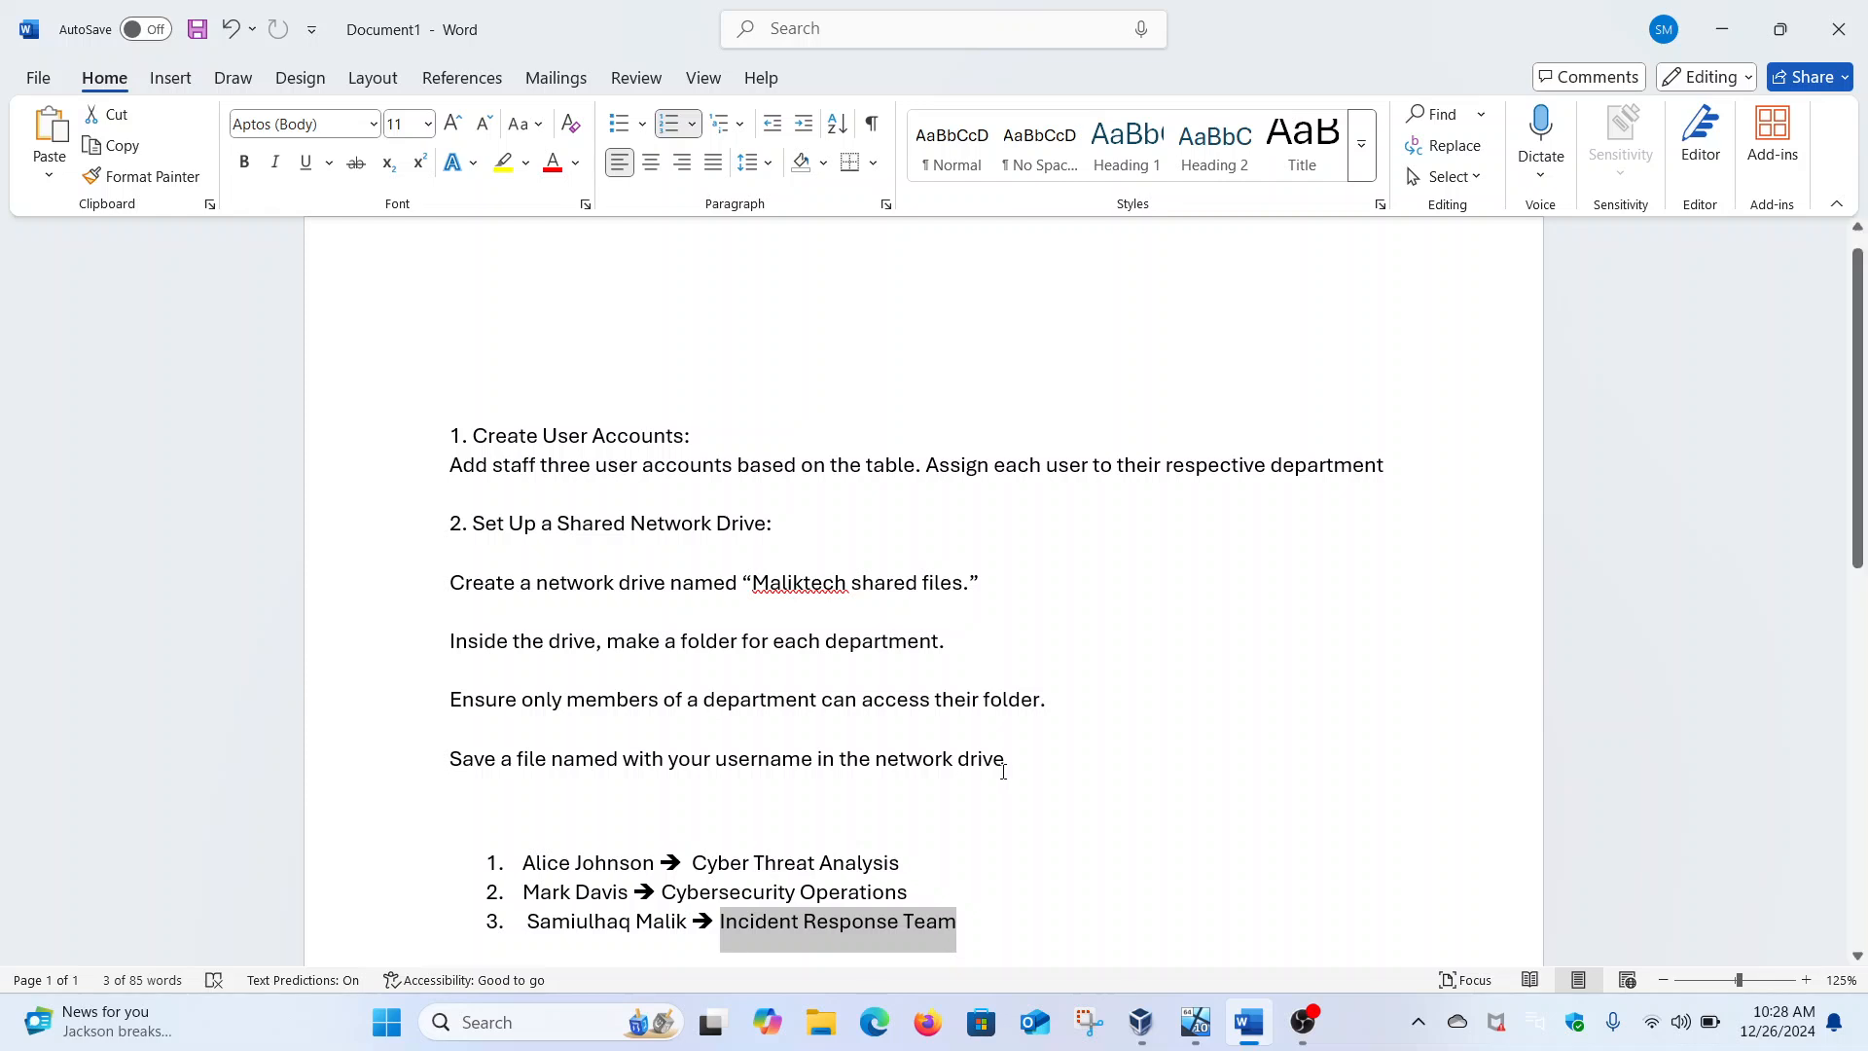
click(1085, 818)
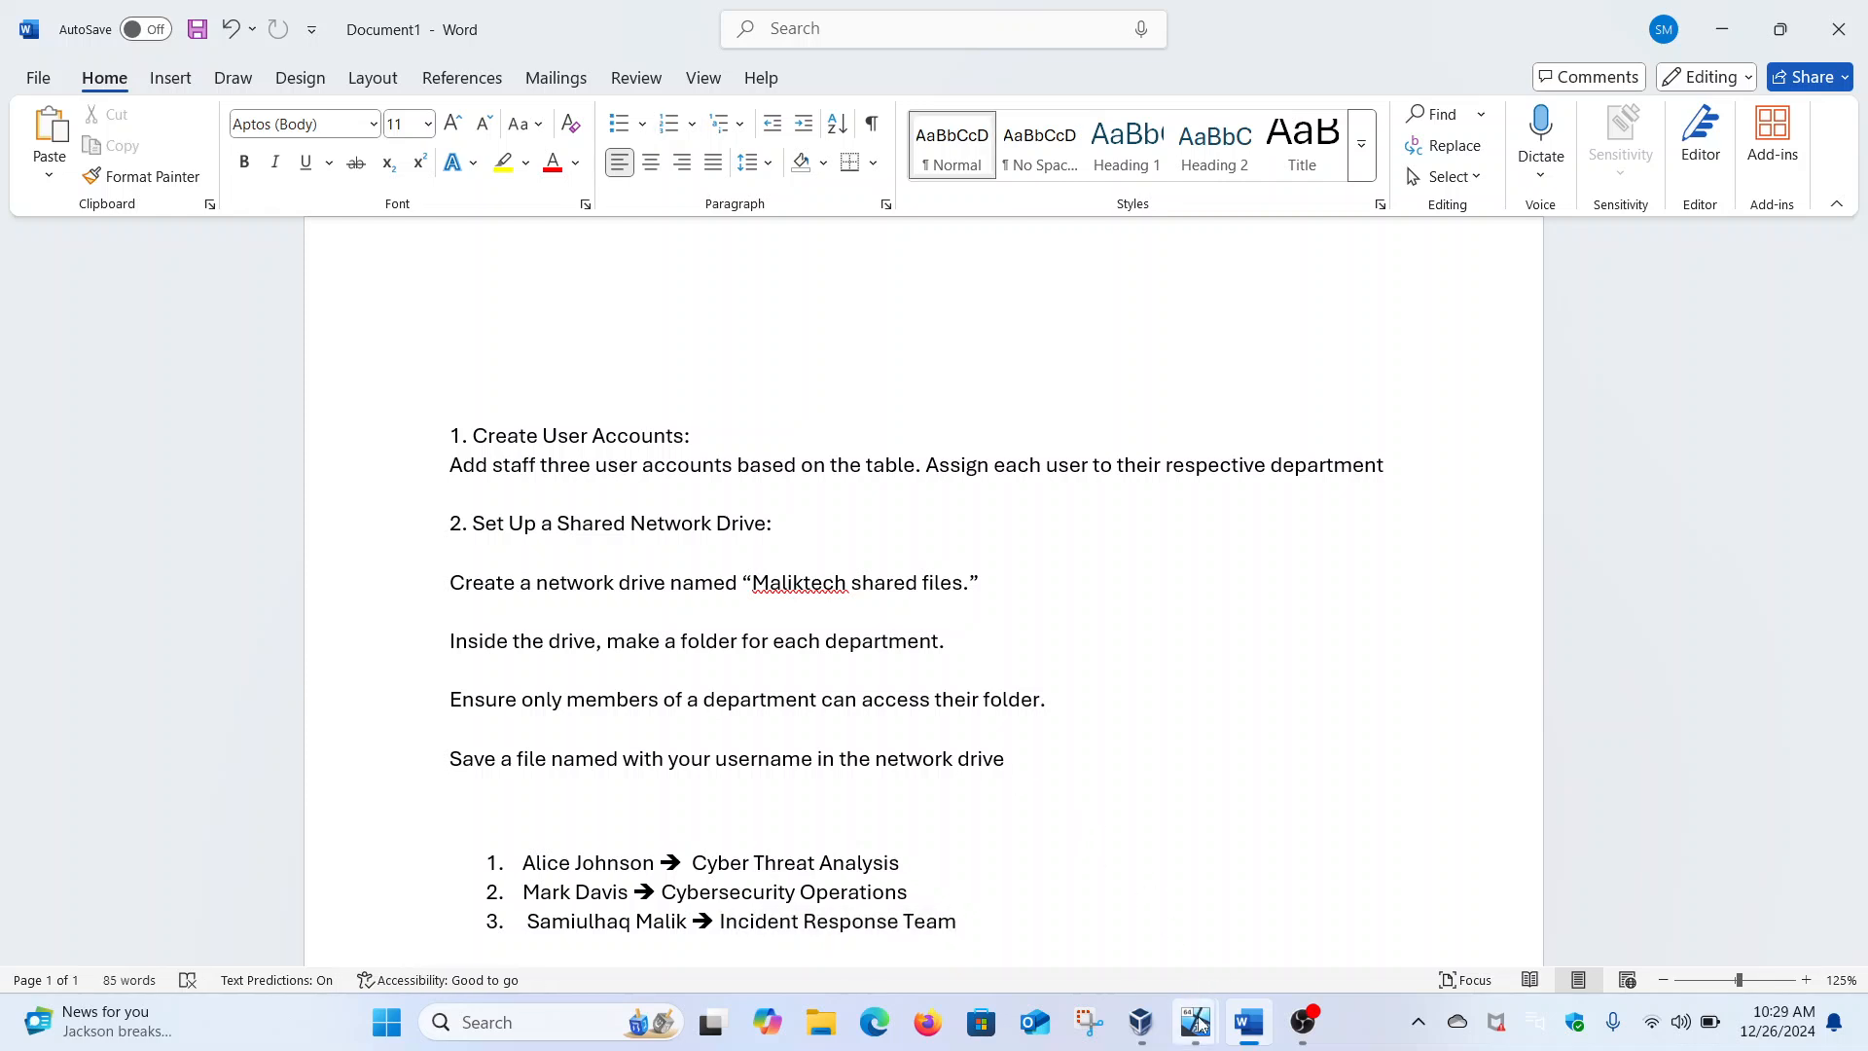
mouse_move(1195, 1022)
click(1248, 910)
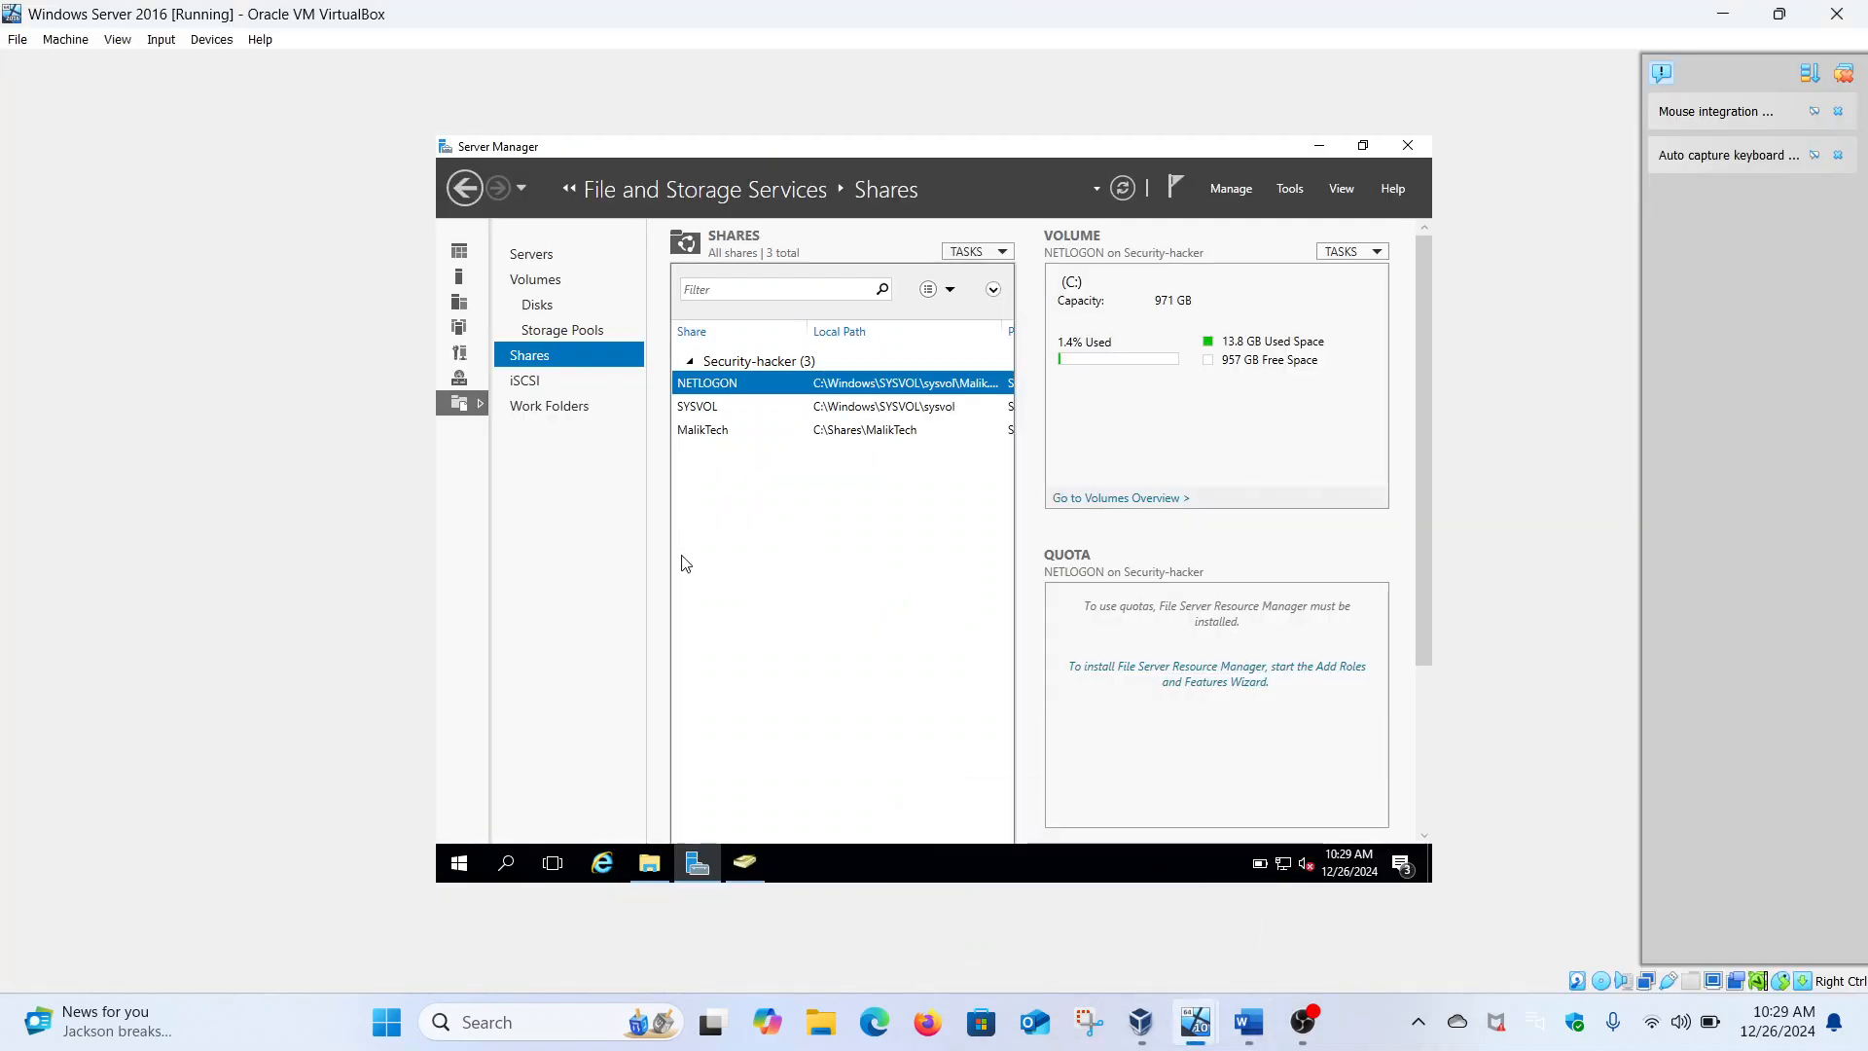
Open the MalikTech share folder at C:\Shares\MalikTech in File Explorer
click(1329, 144)
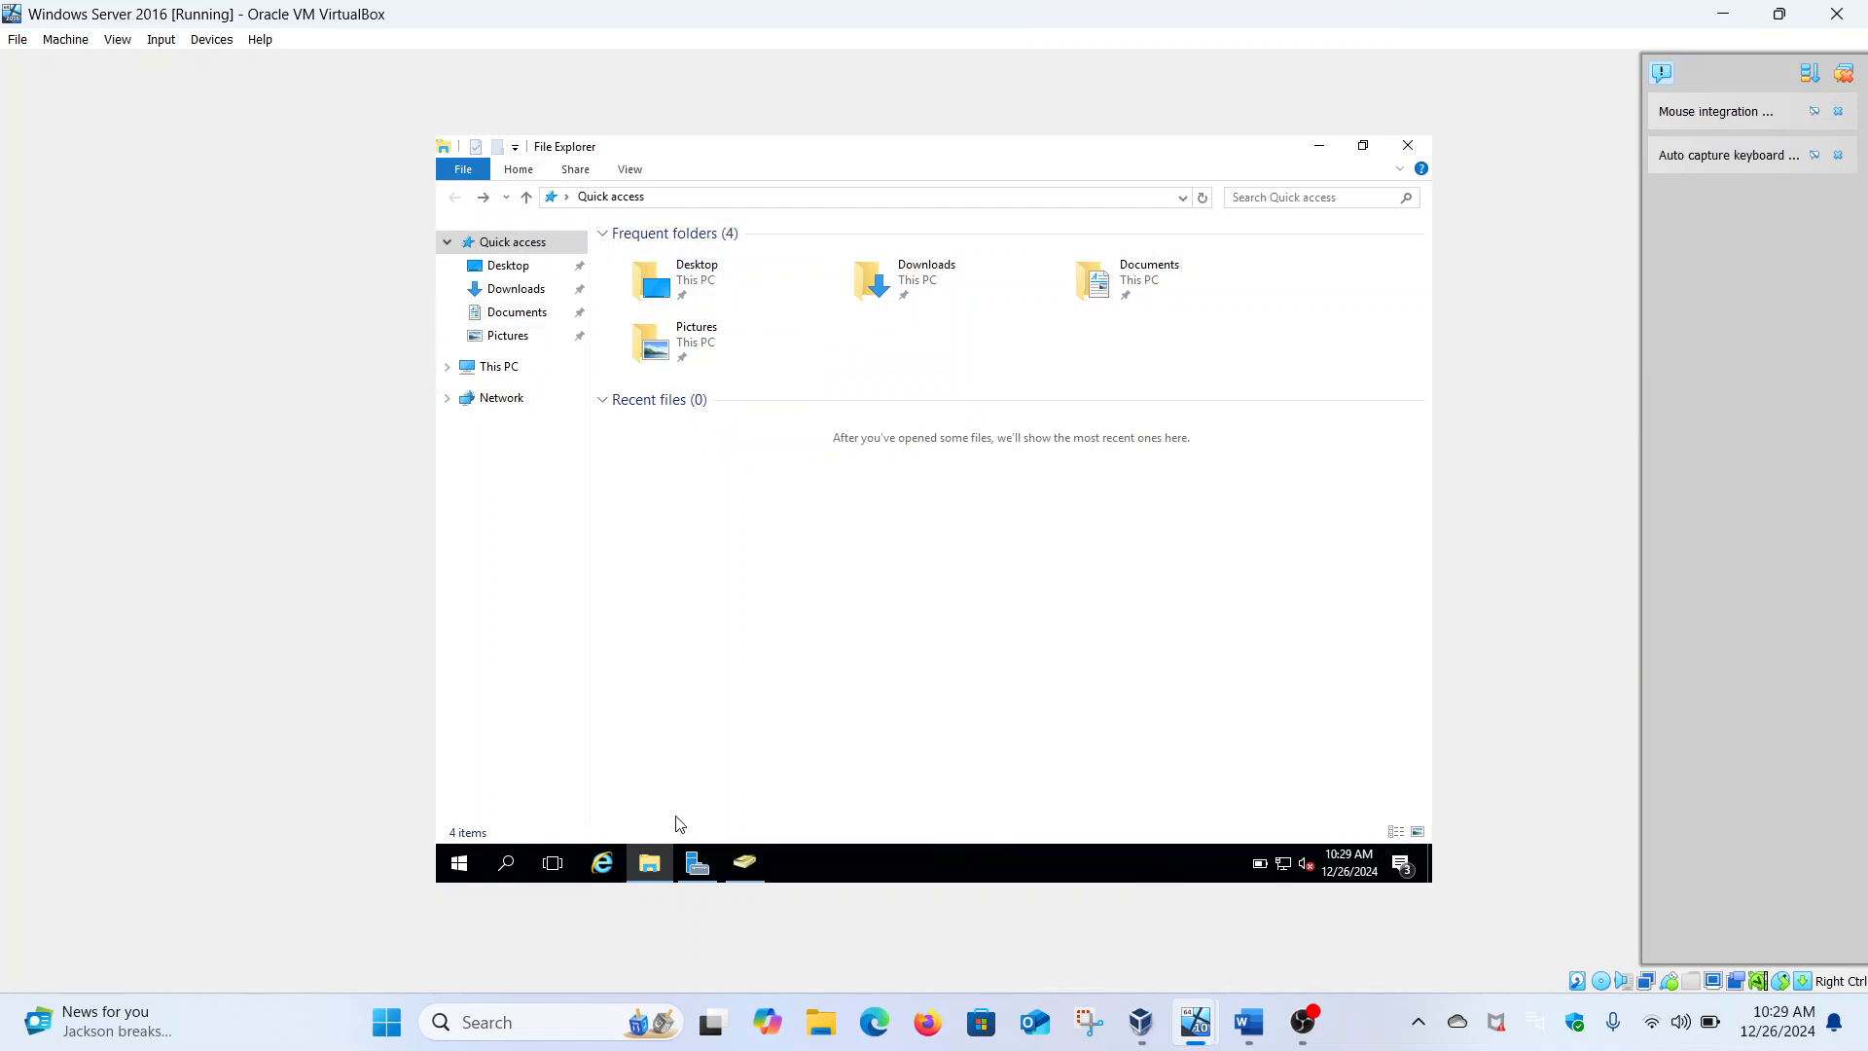
click(658, 864)
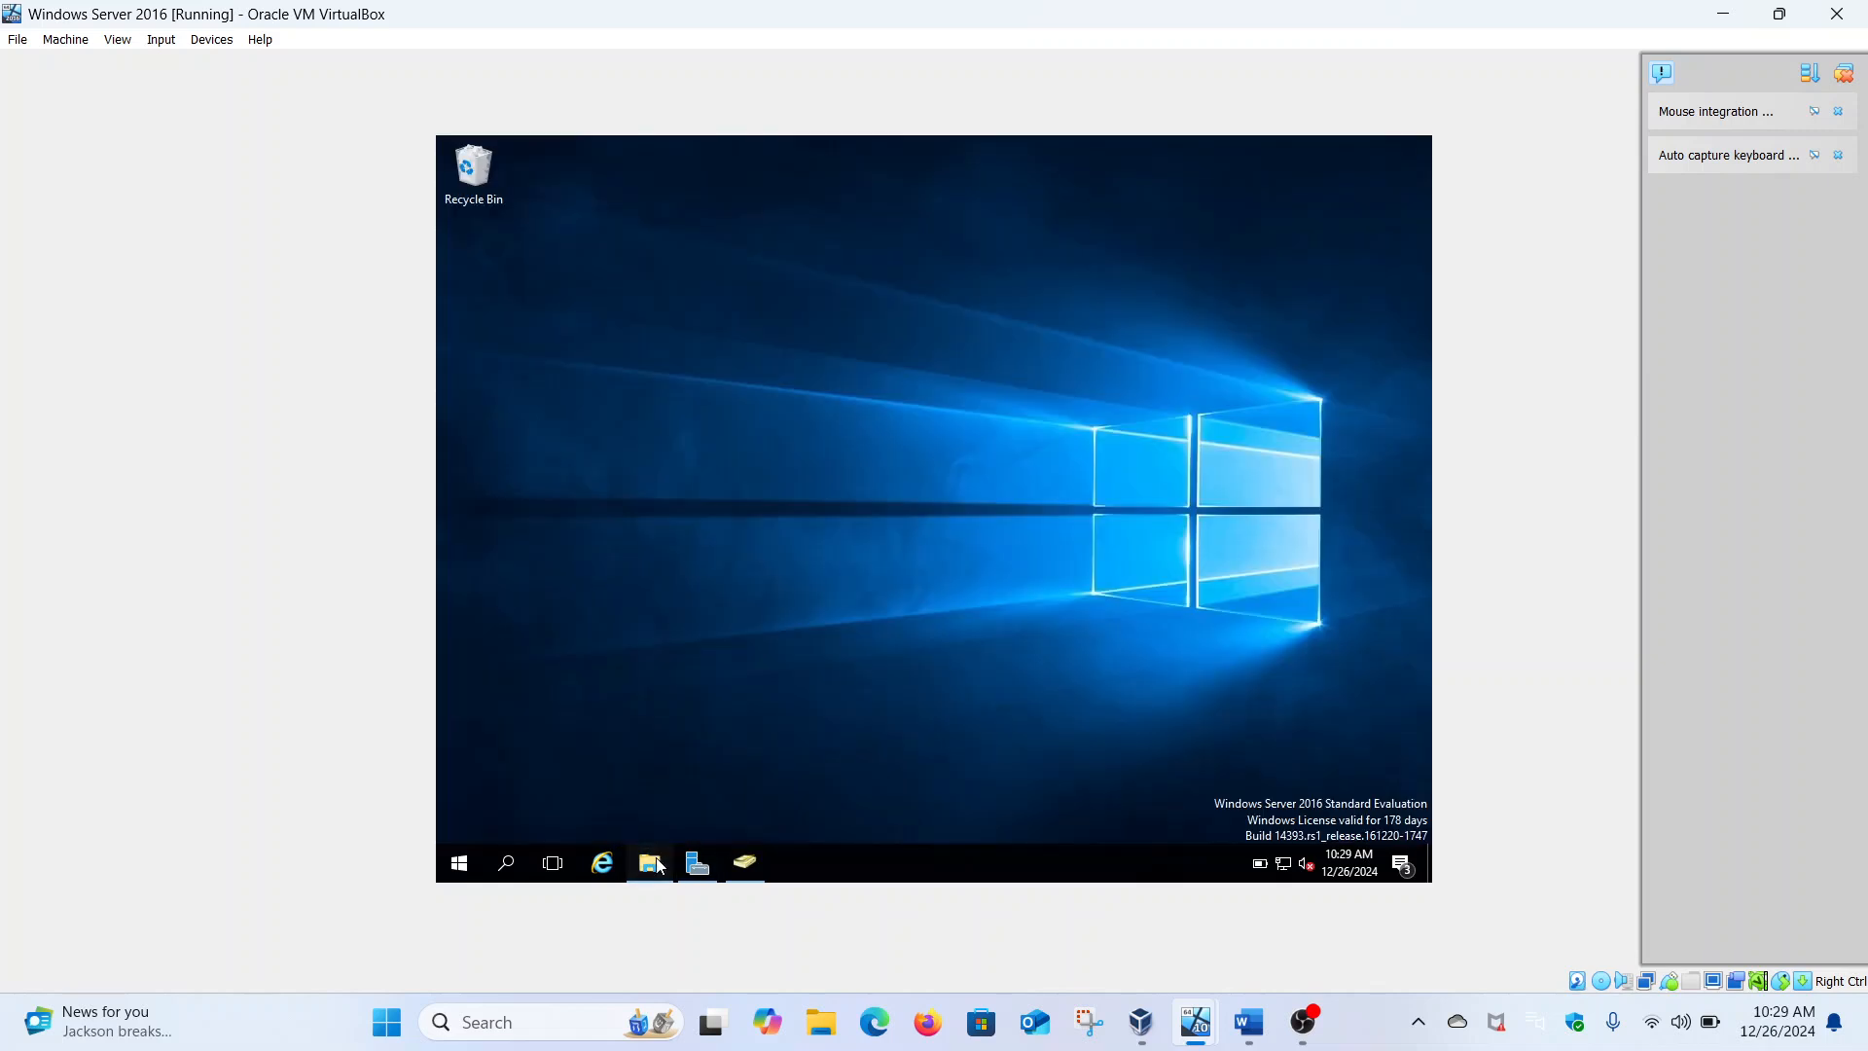
click(659, 864)
click(526, 366)
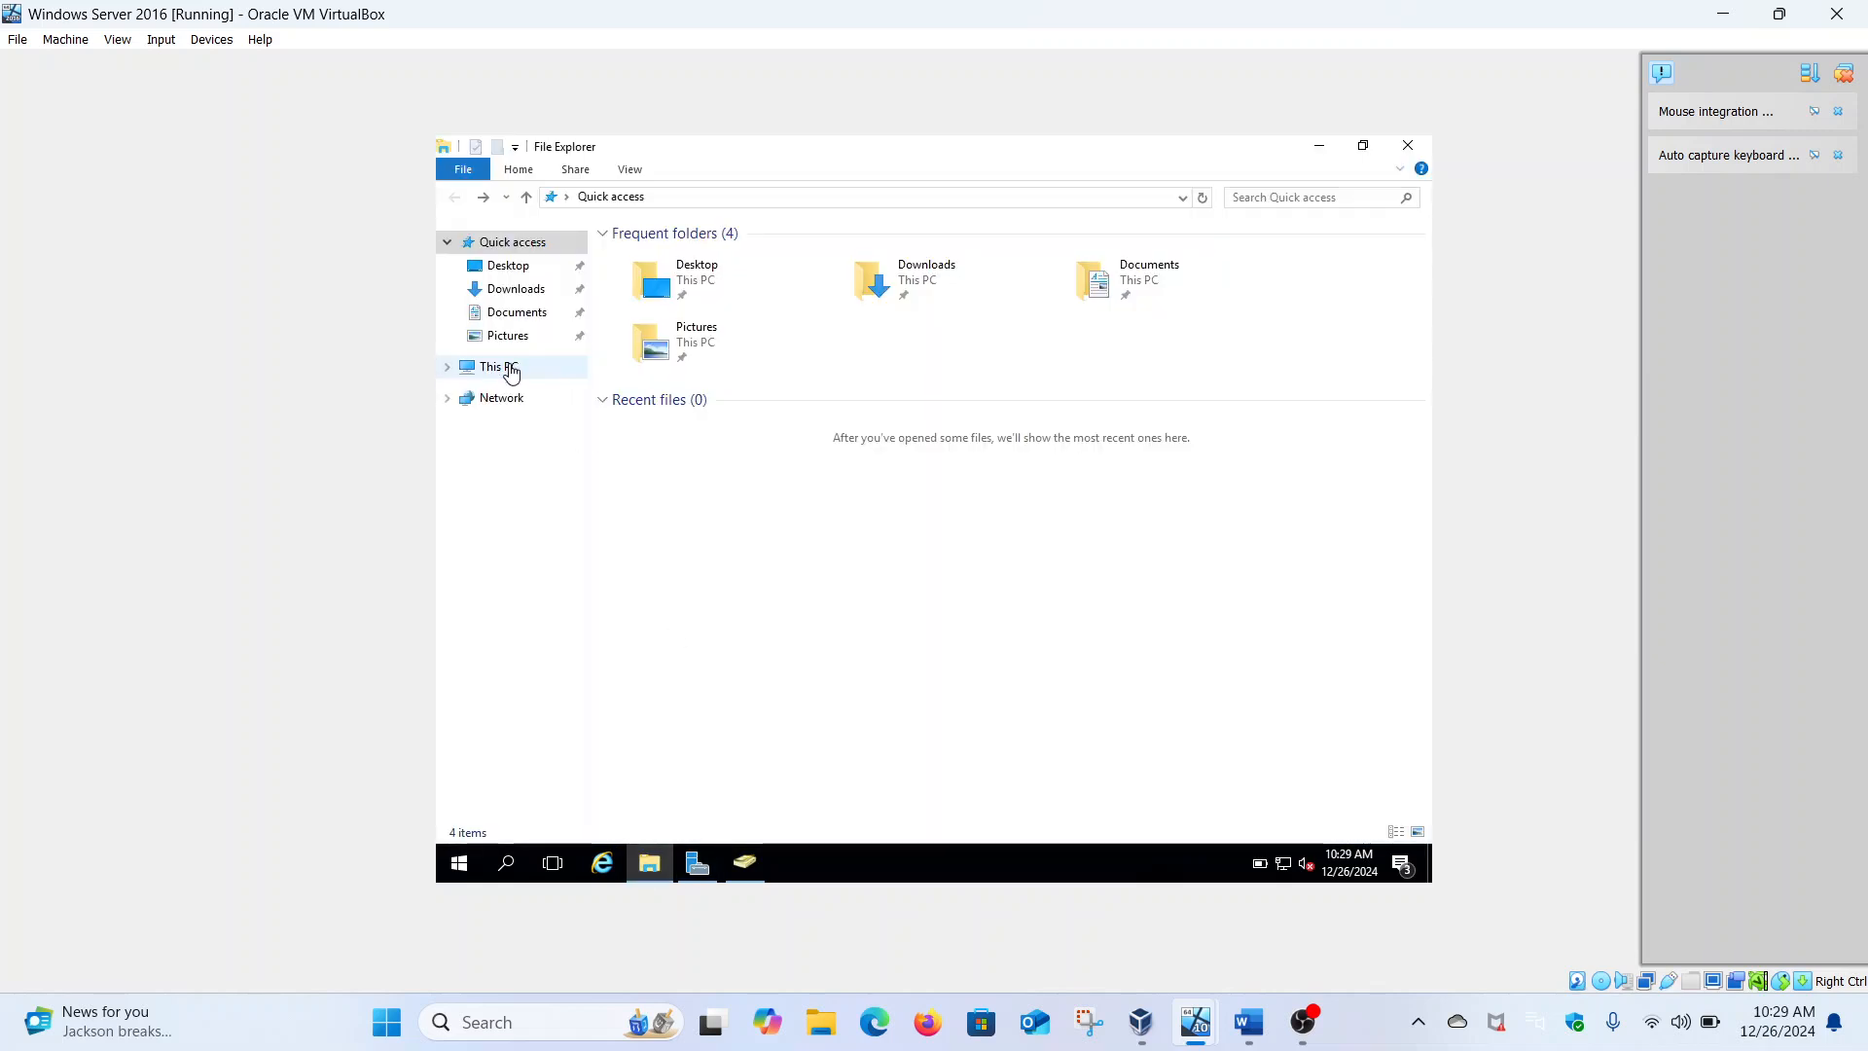
double_click(700, 411)
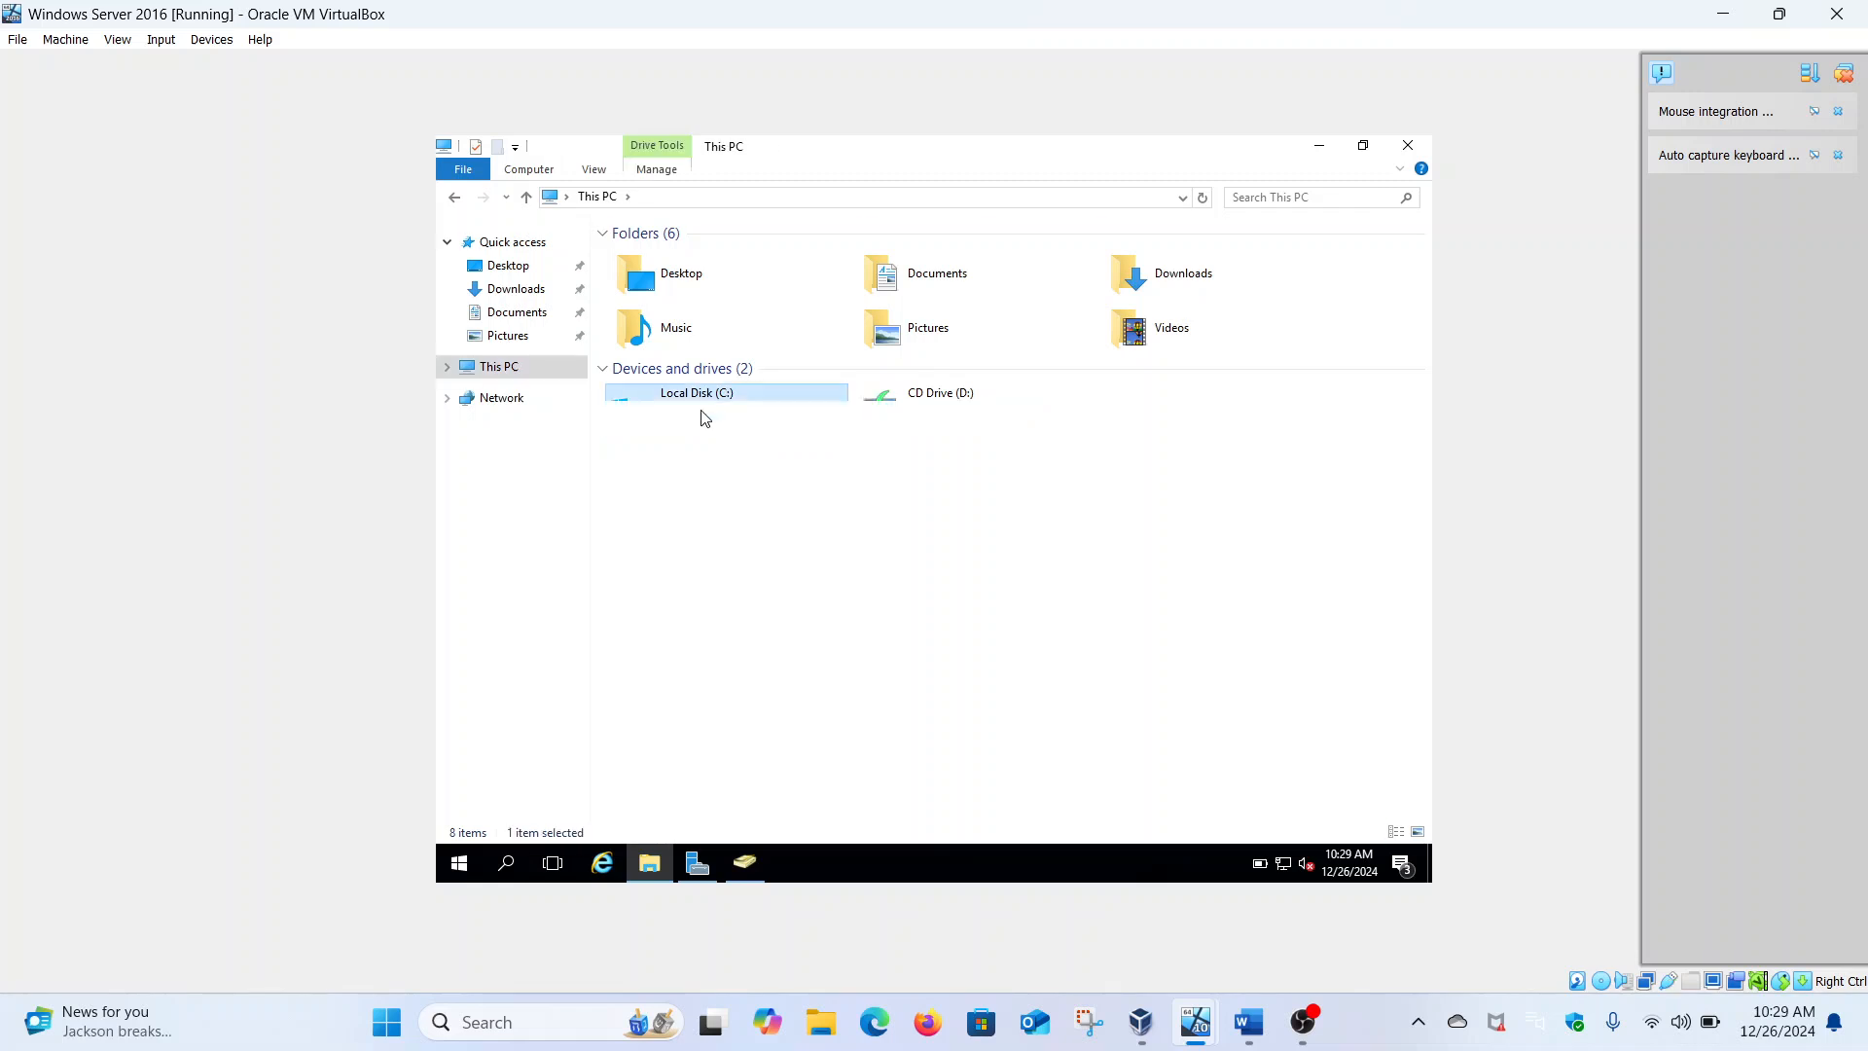
click(650, 325)
double_click(650, 325)
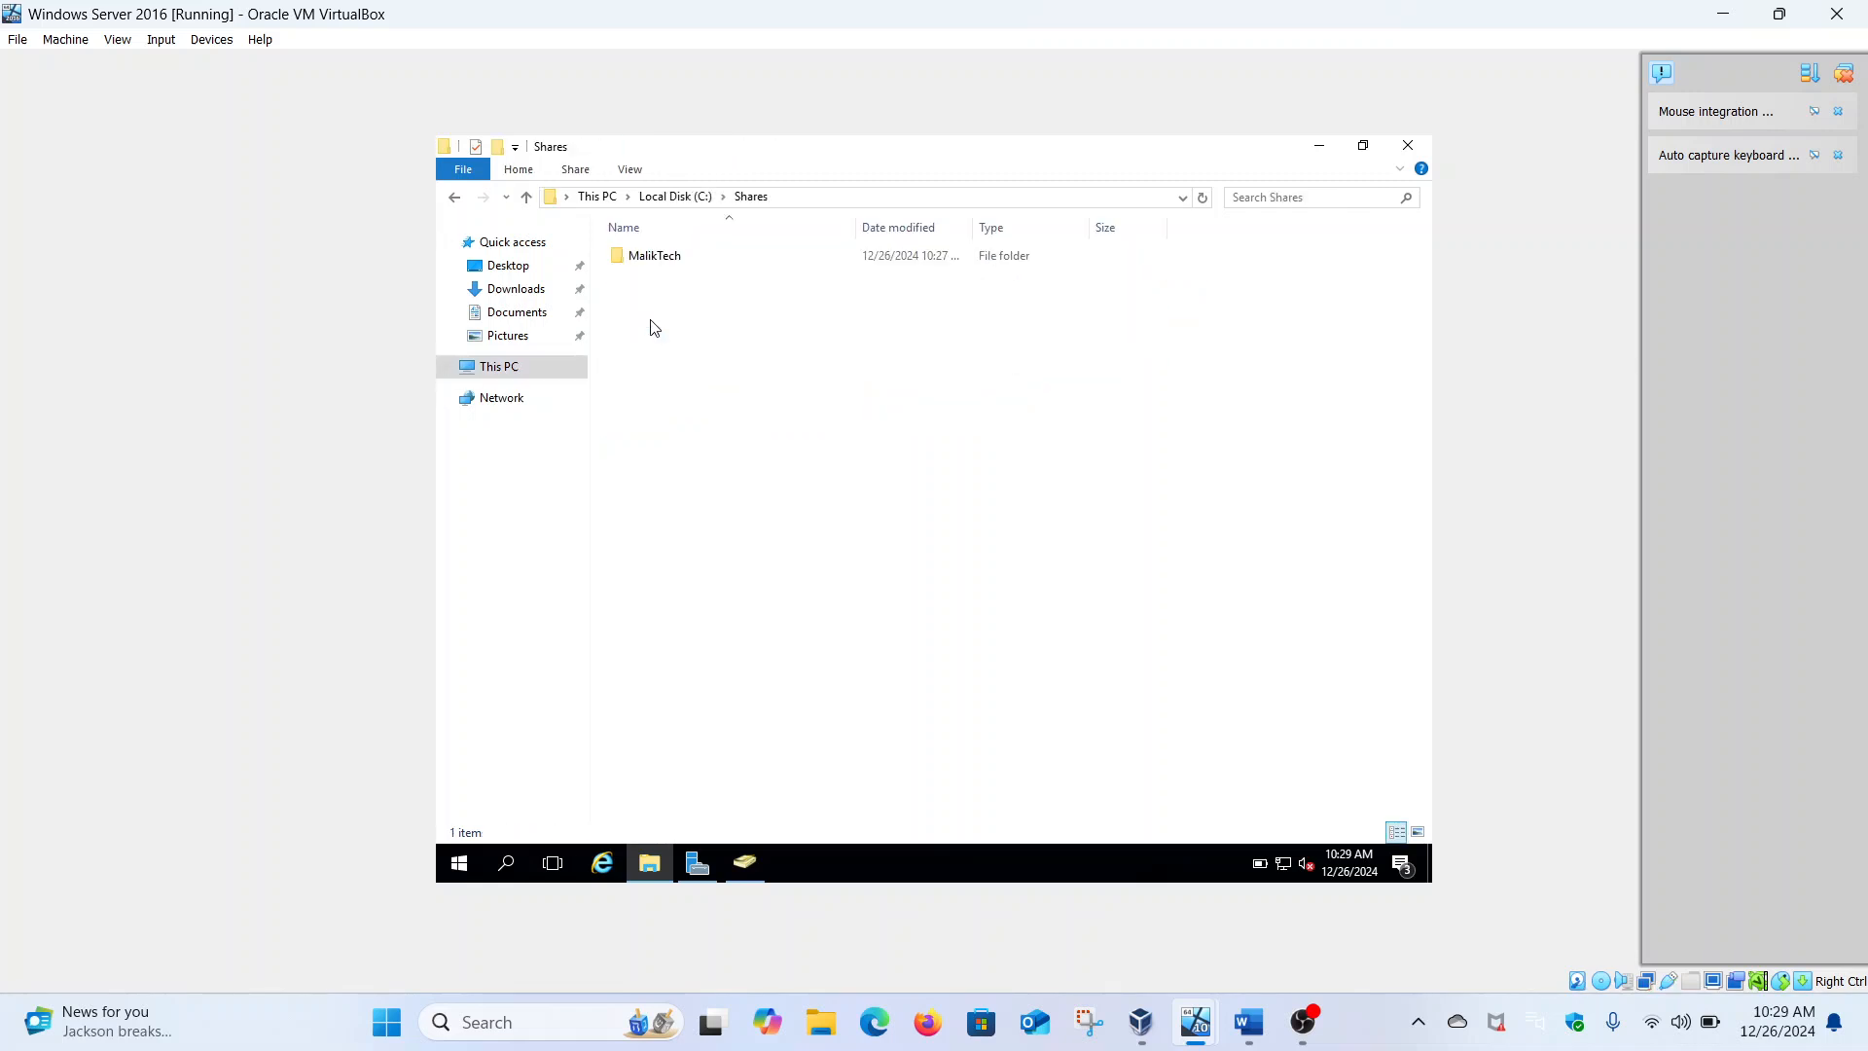
double_click(662, 260)
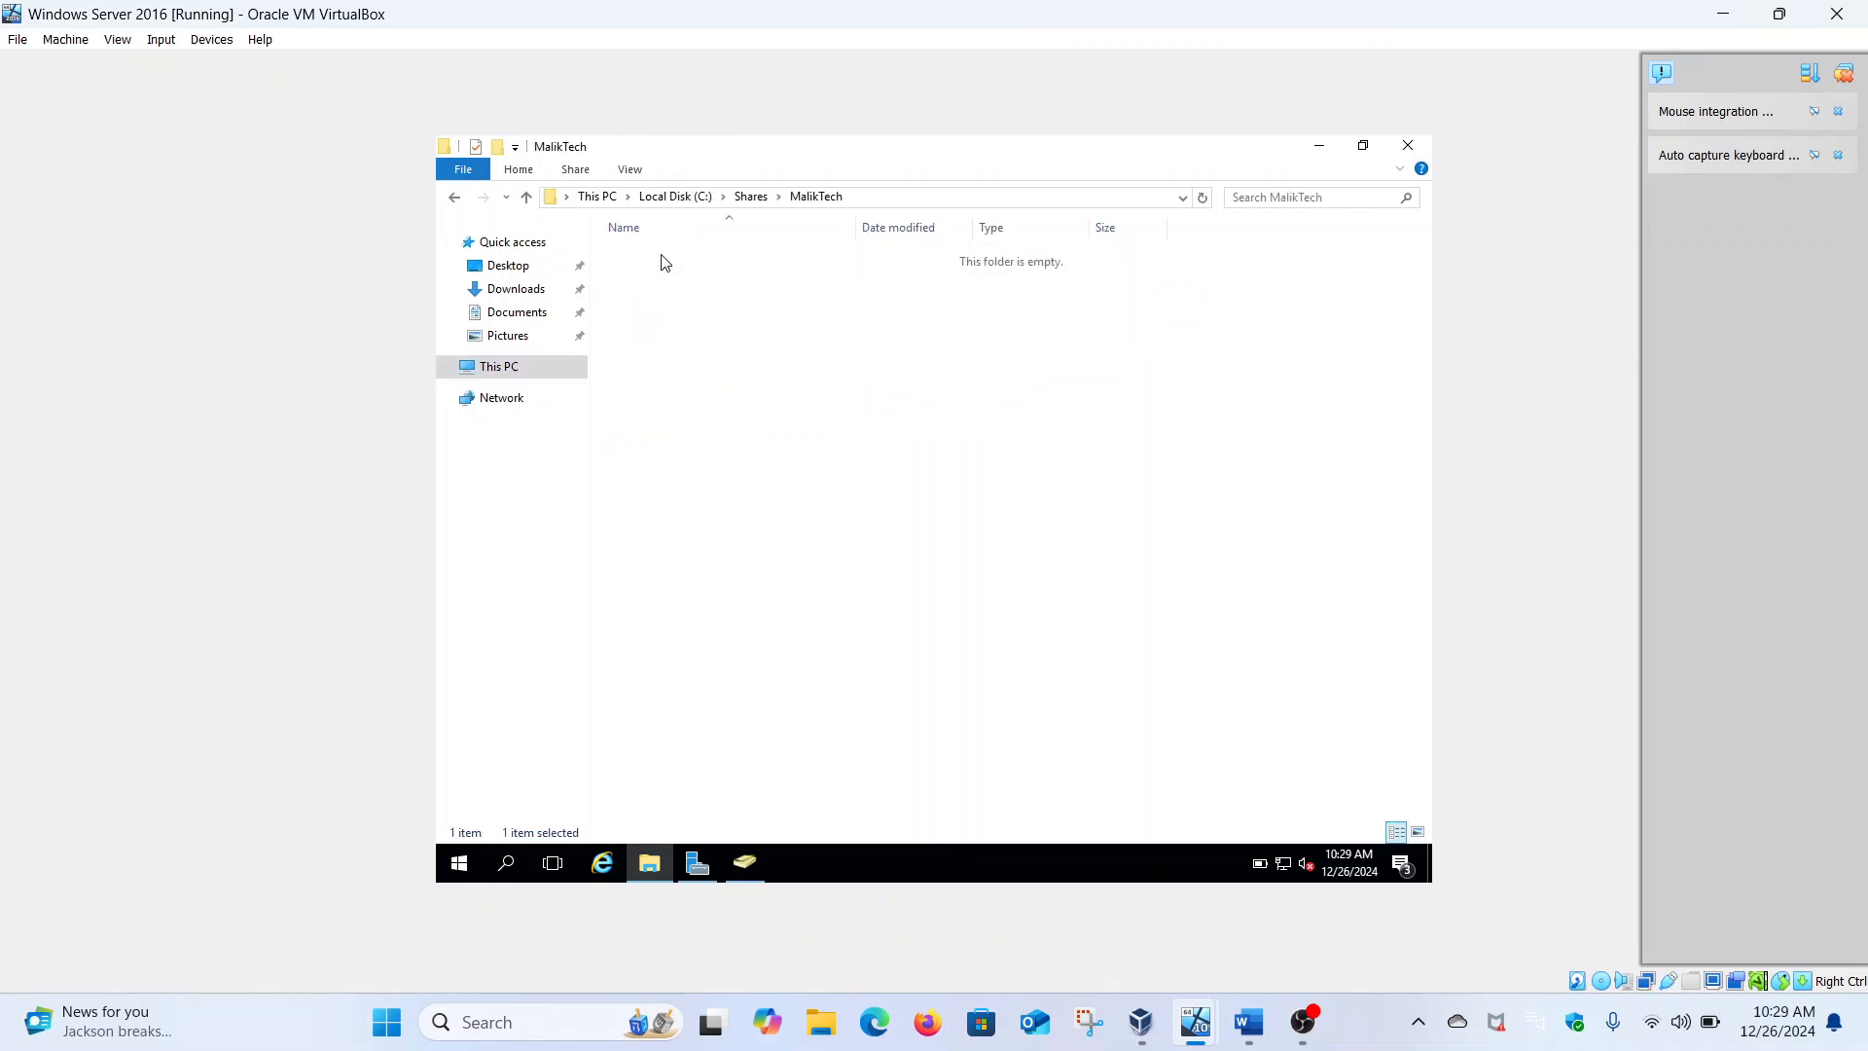
Create a new folder in MalikTech and name it Cyber Threat Analysis, checking the Word department list
right_click(667, 312)
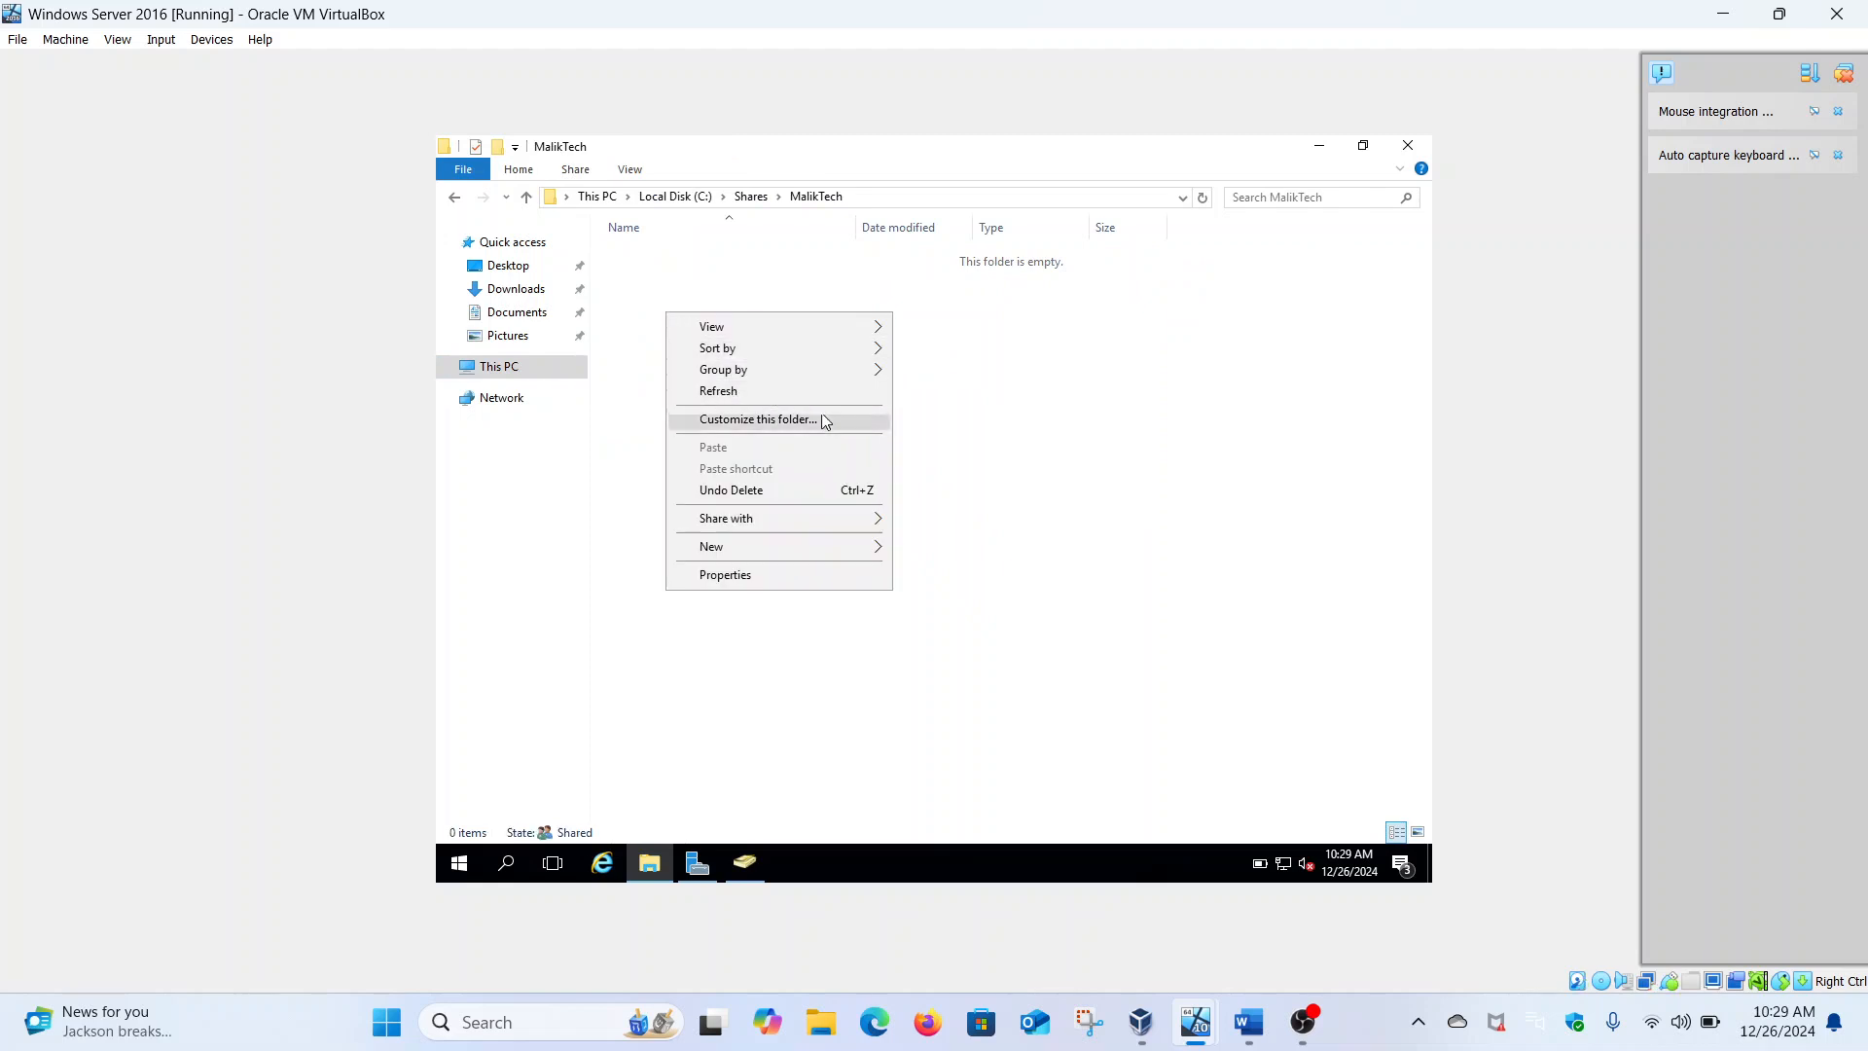
mouse_move(804, 547)
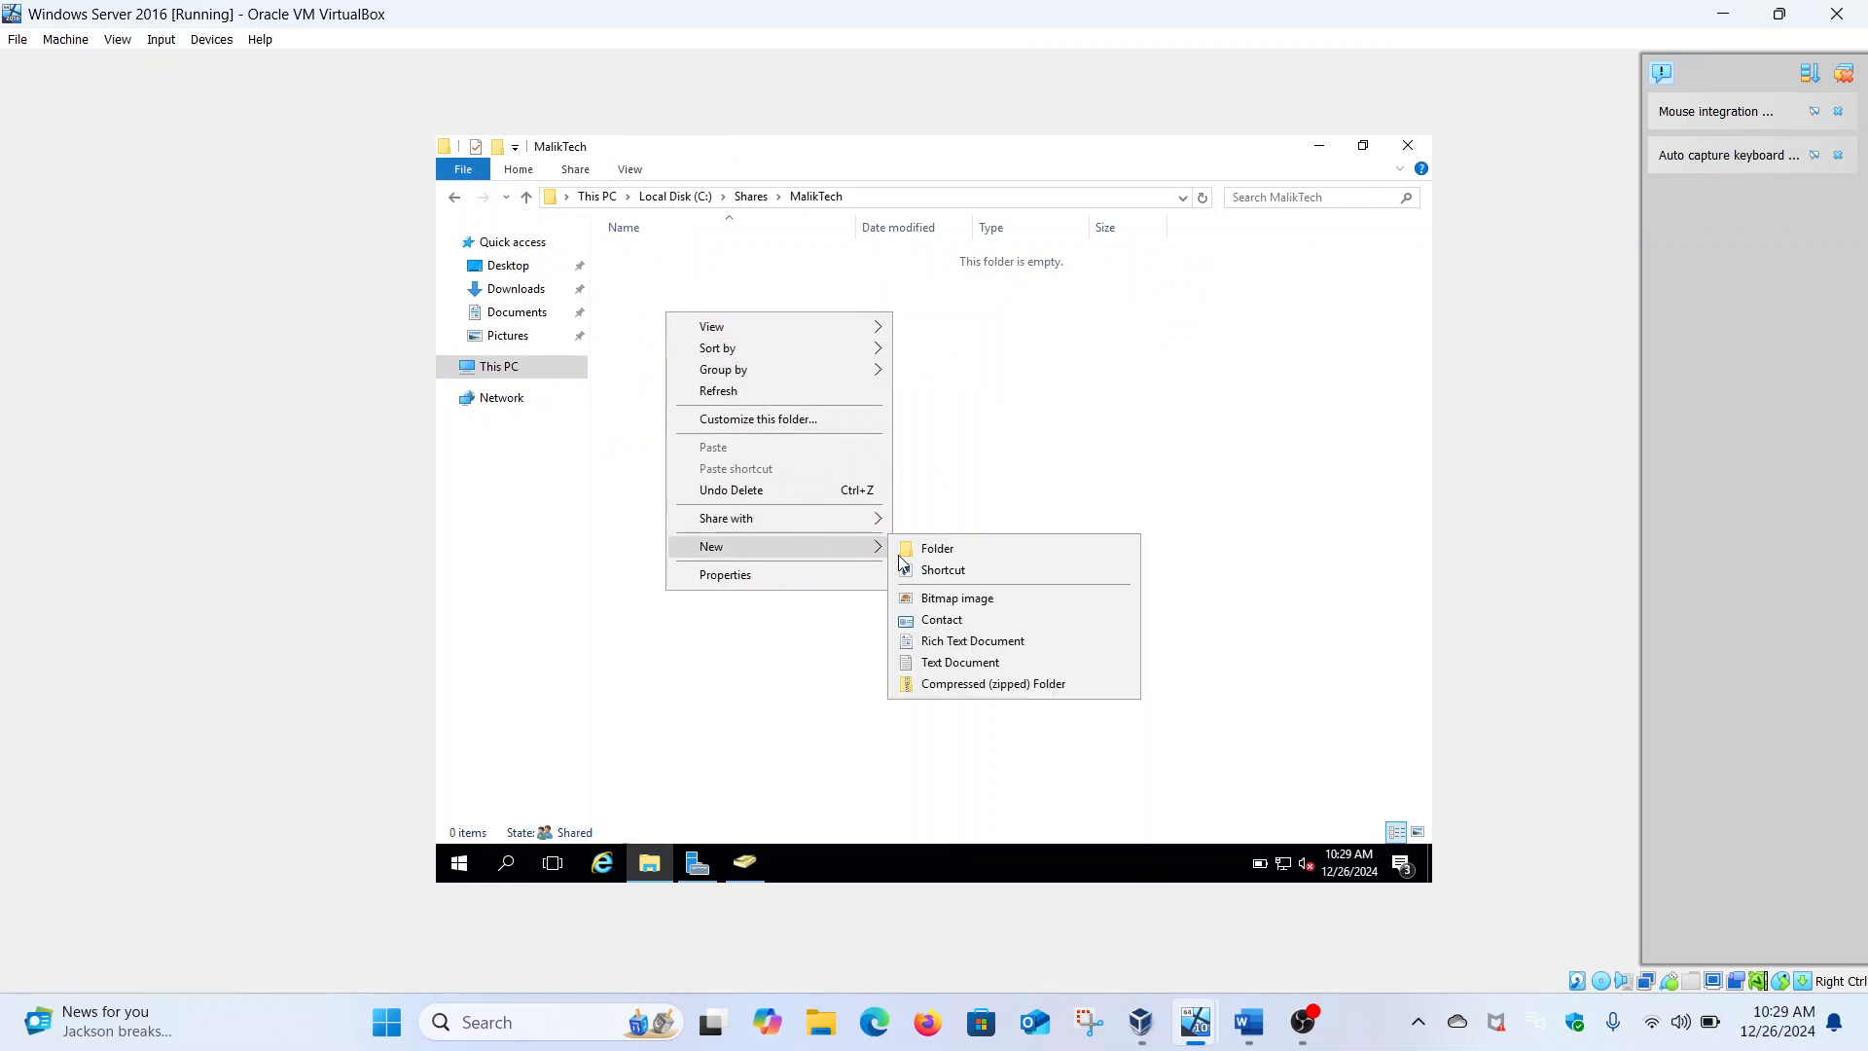
click(932, 549)
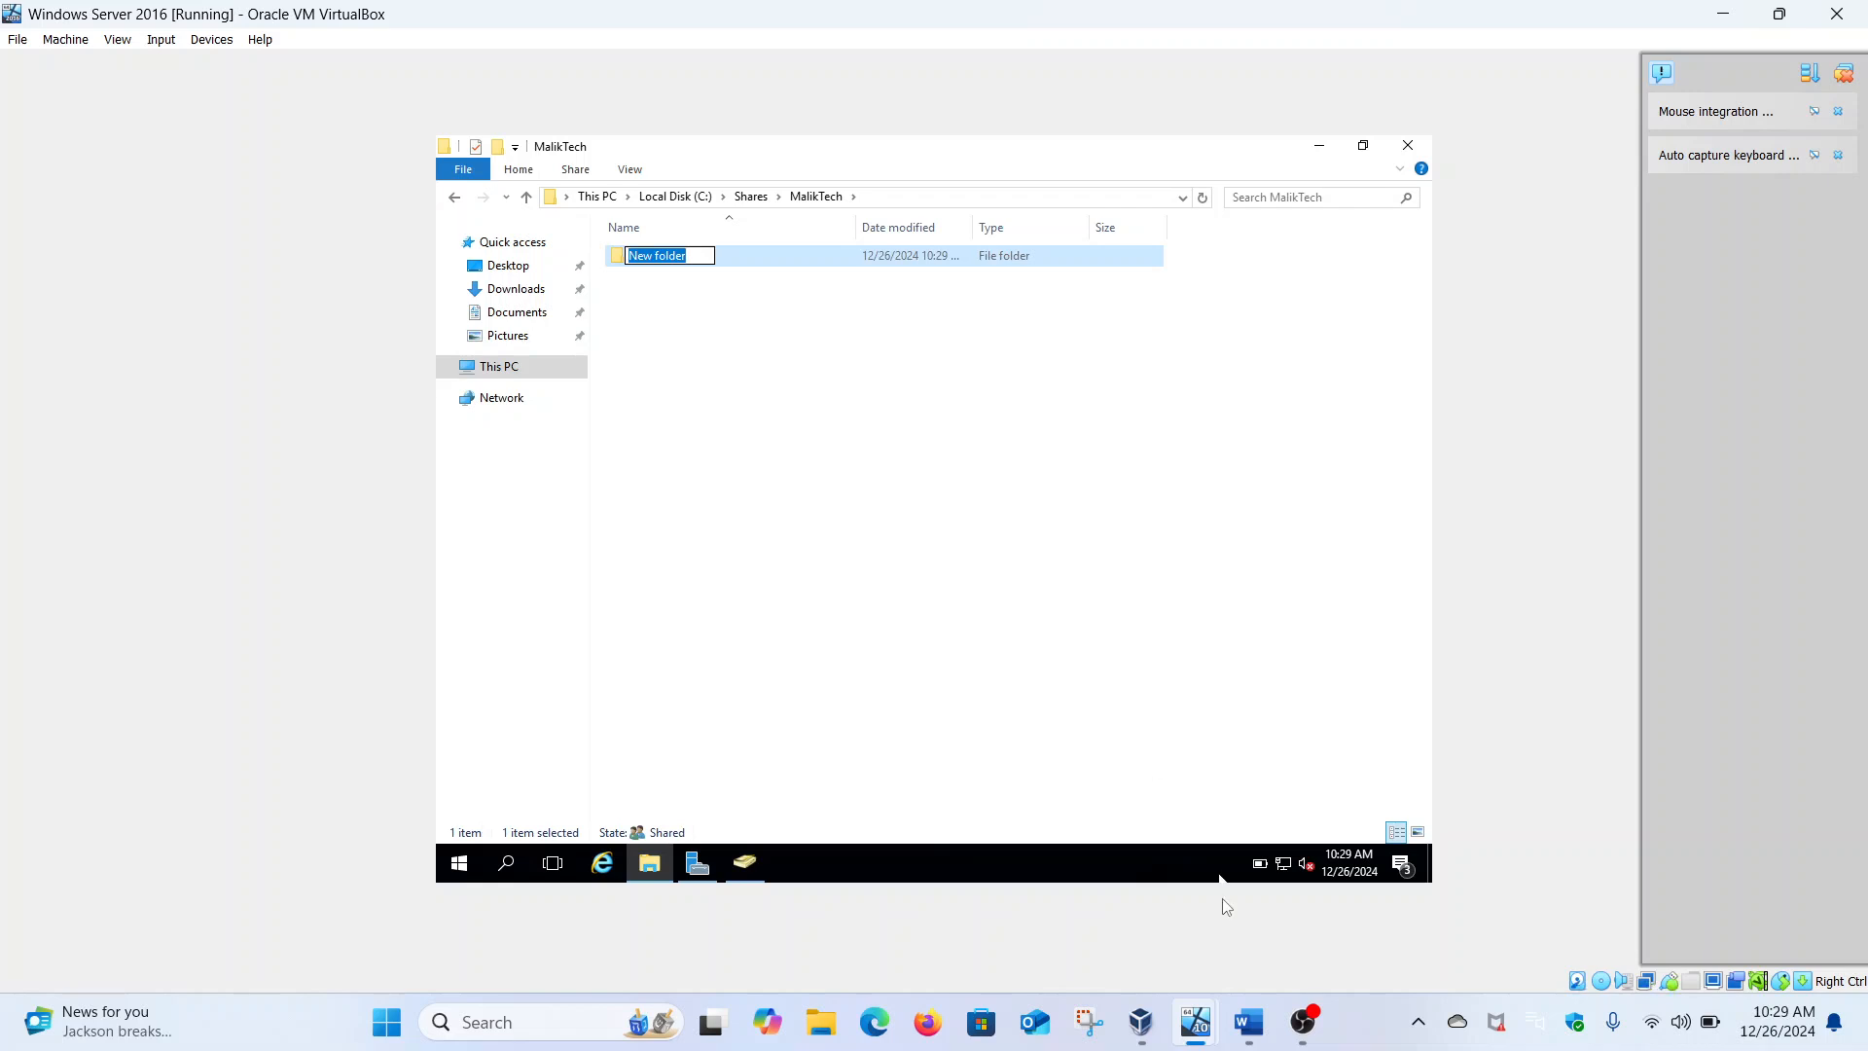
click(1247, 1033)
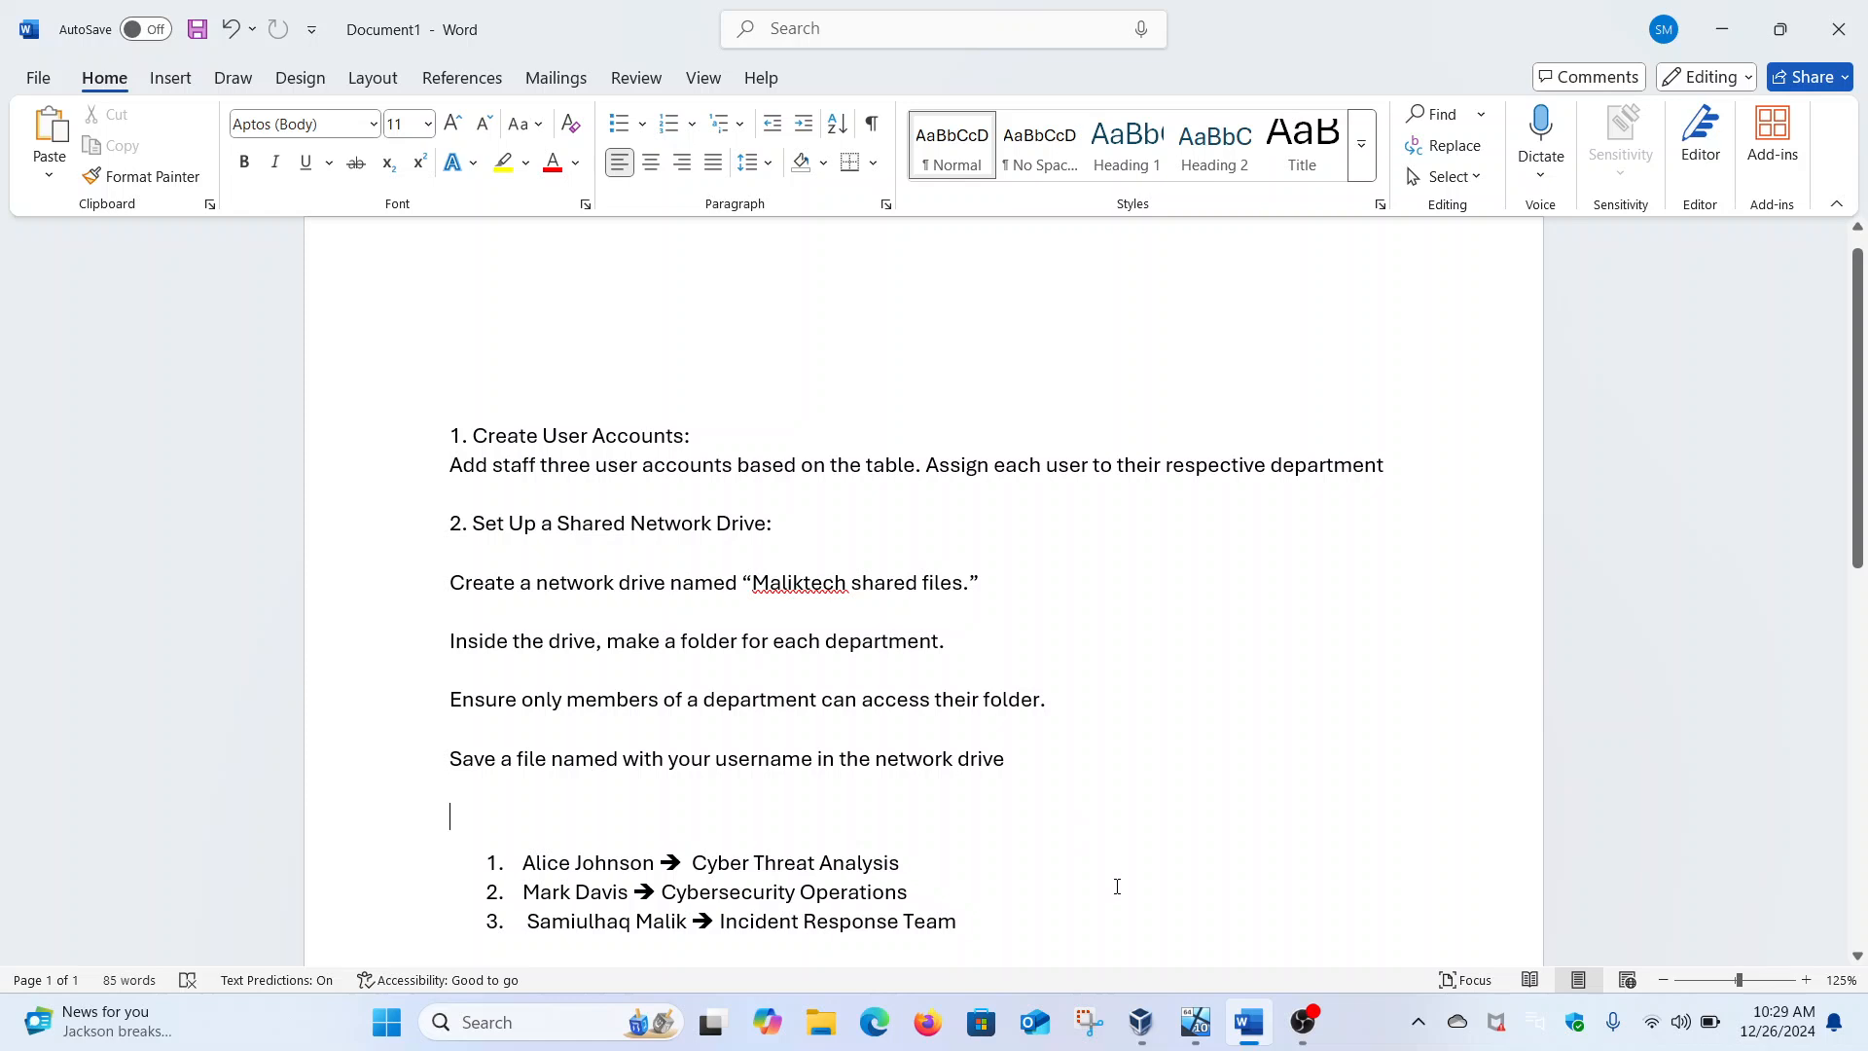
mouse_move(1196, 1022)
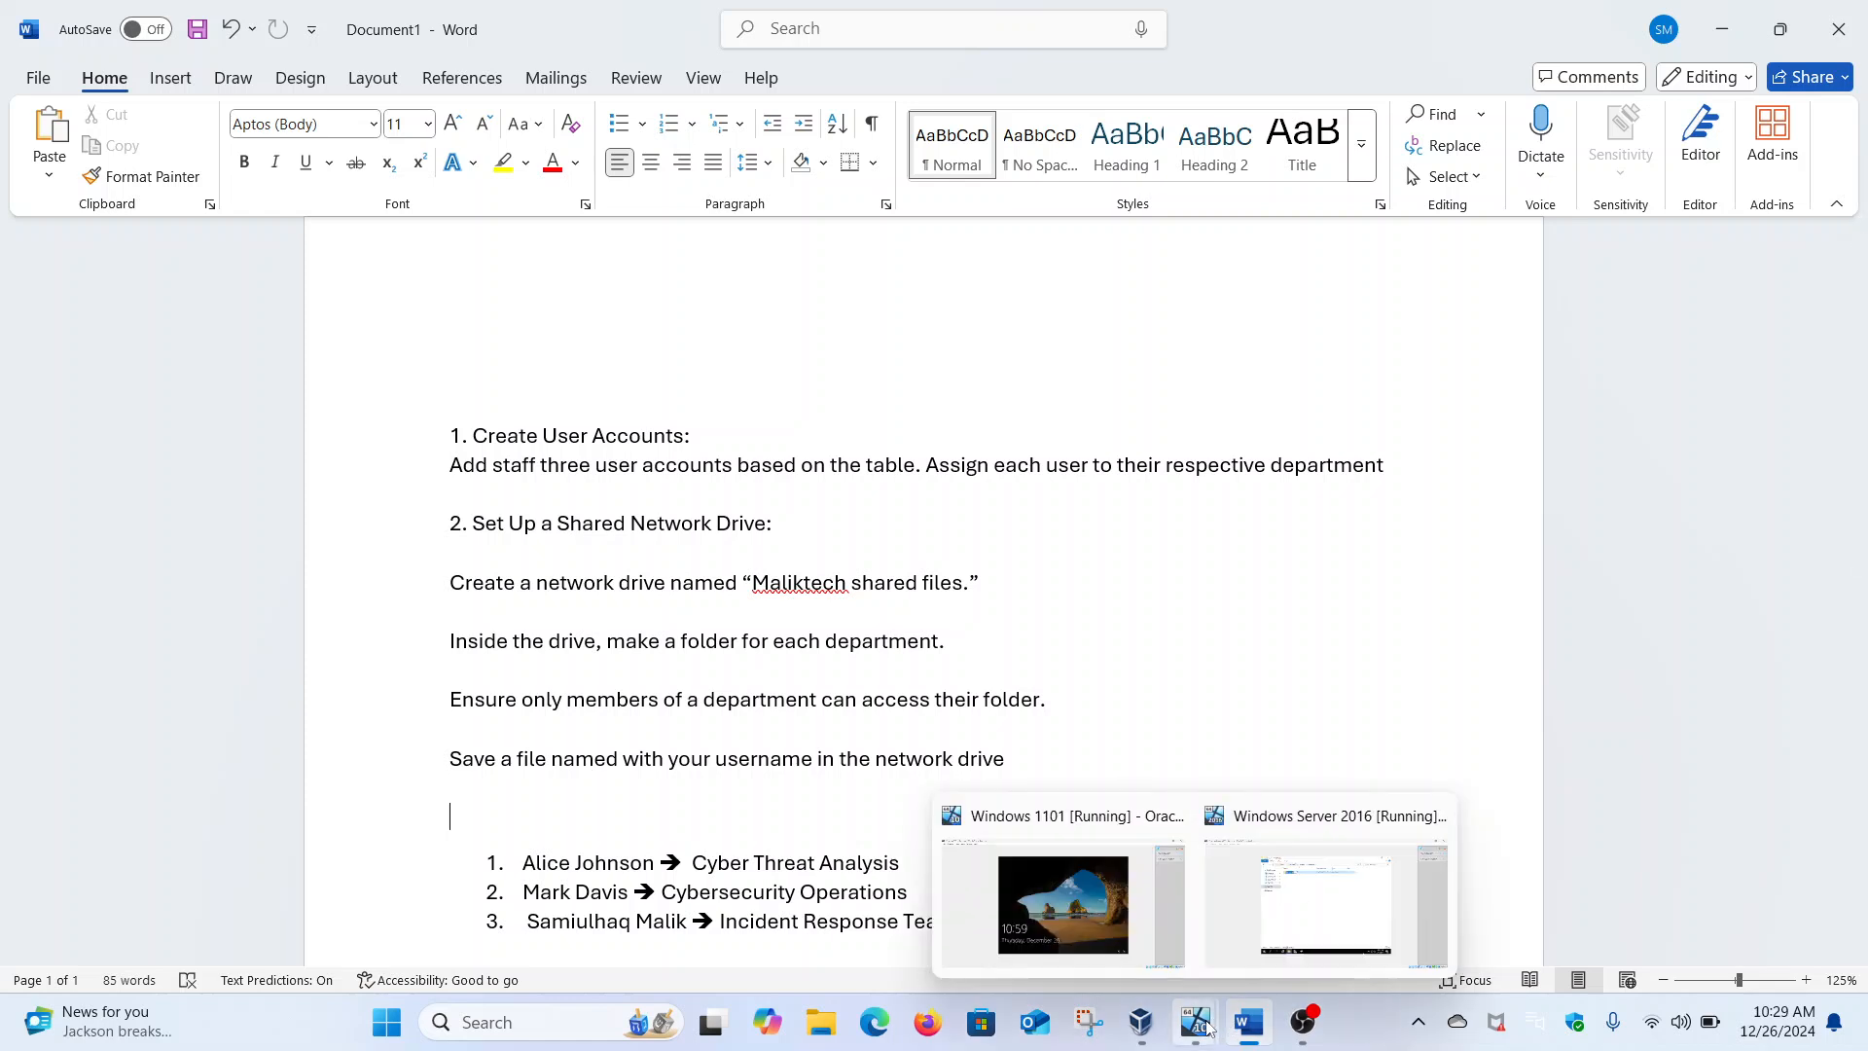
click(1237, 926)
text(Cyber Threat Analysis)
Confirm the Cyber Threat Analysis name and add a folder named CyberSecurity Operations
key(Return)
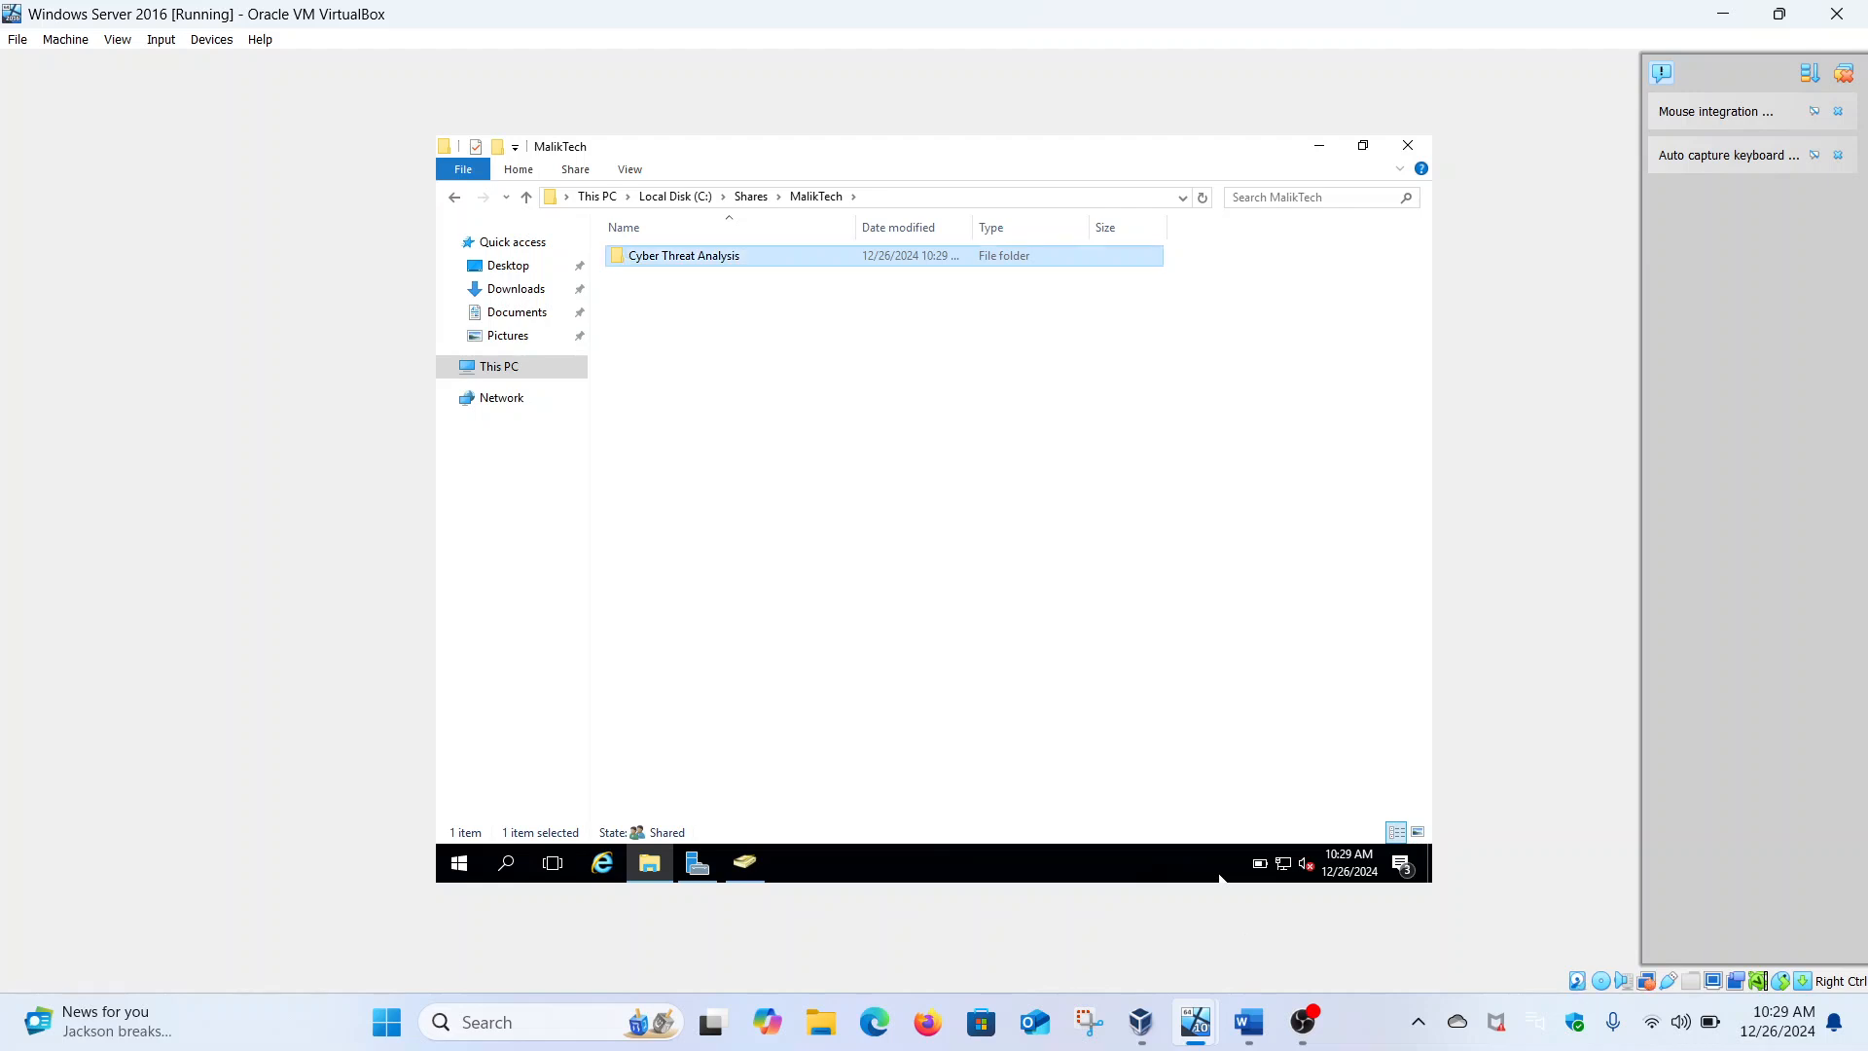
right_click(754, 323)
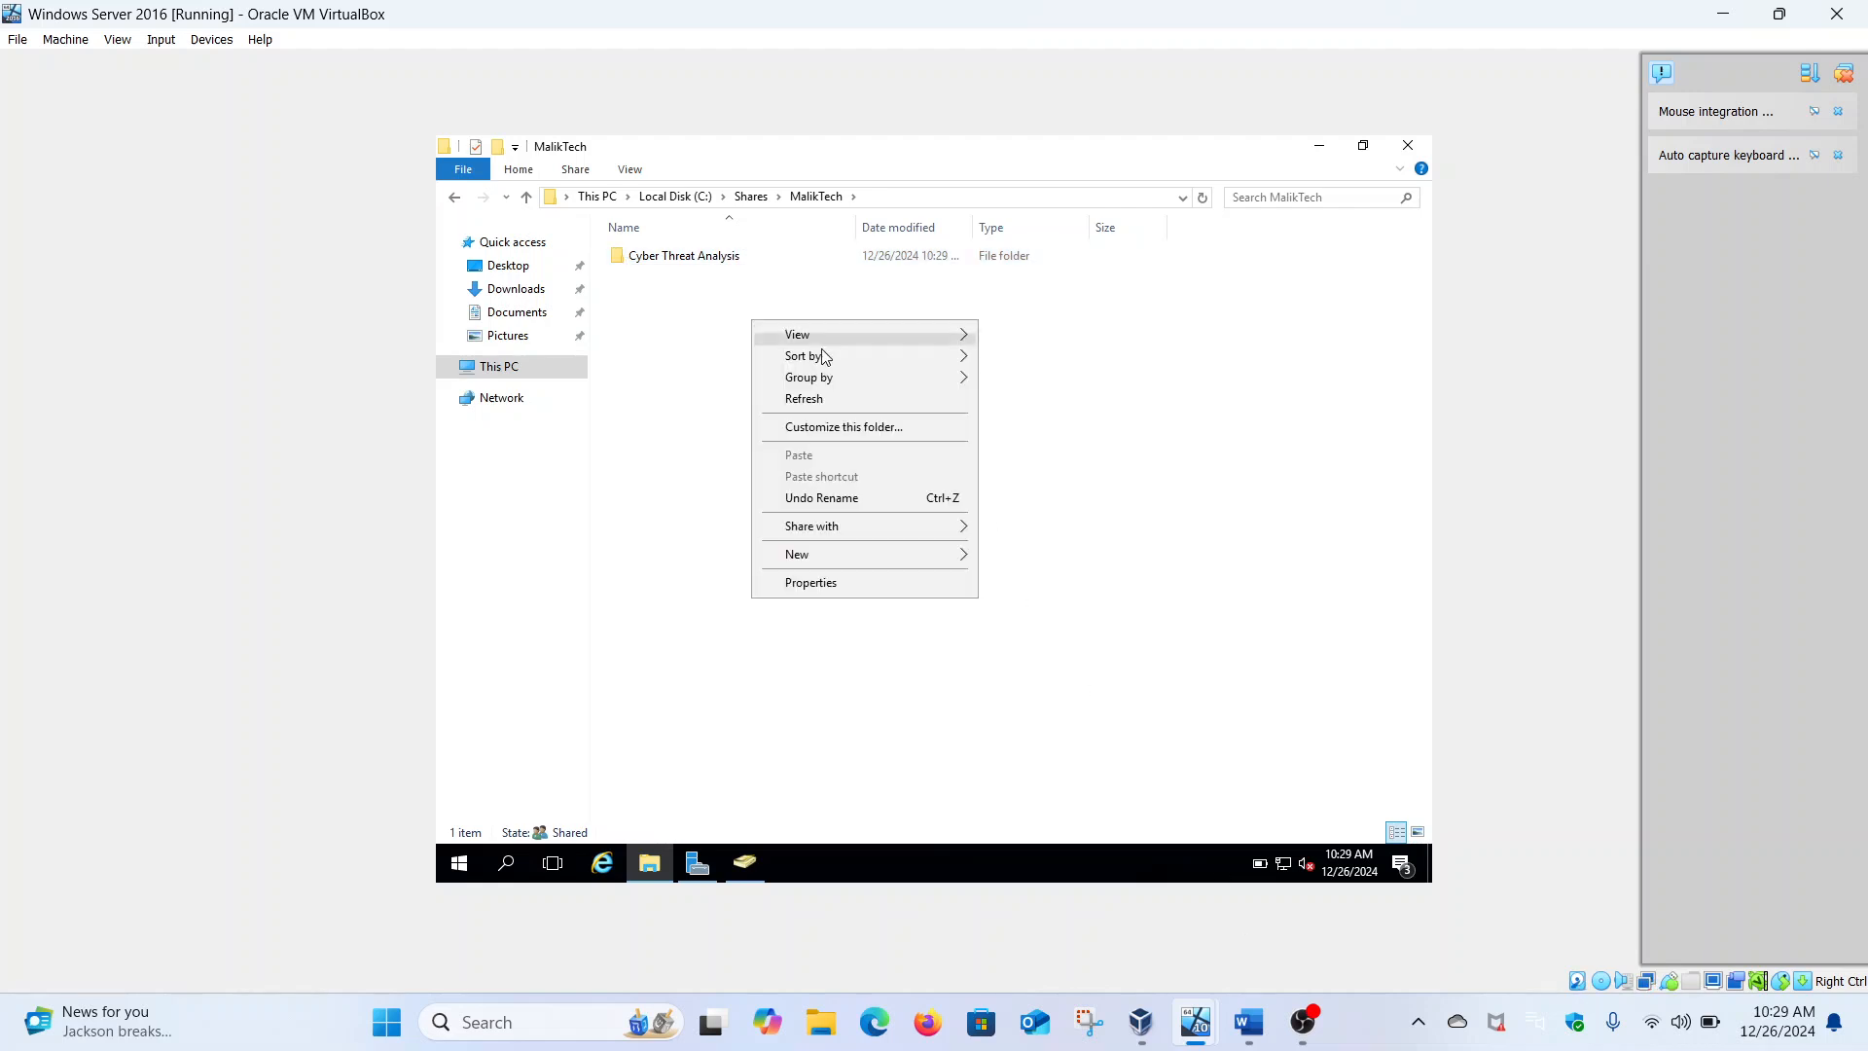
mouse_move(856, 551)
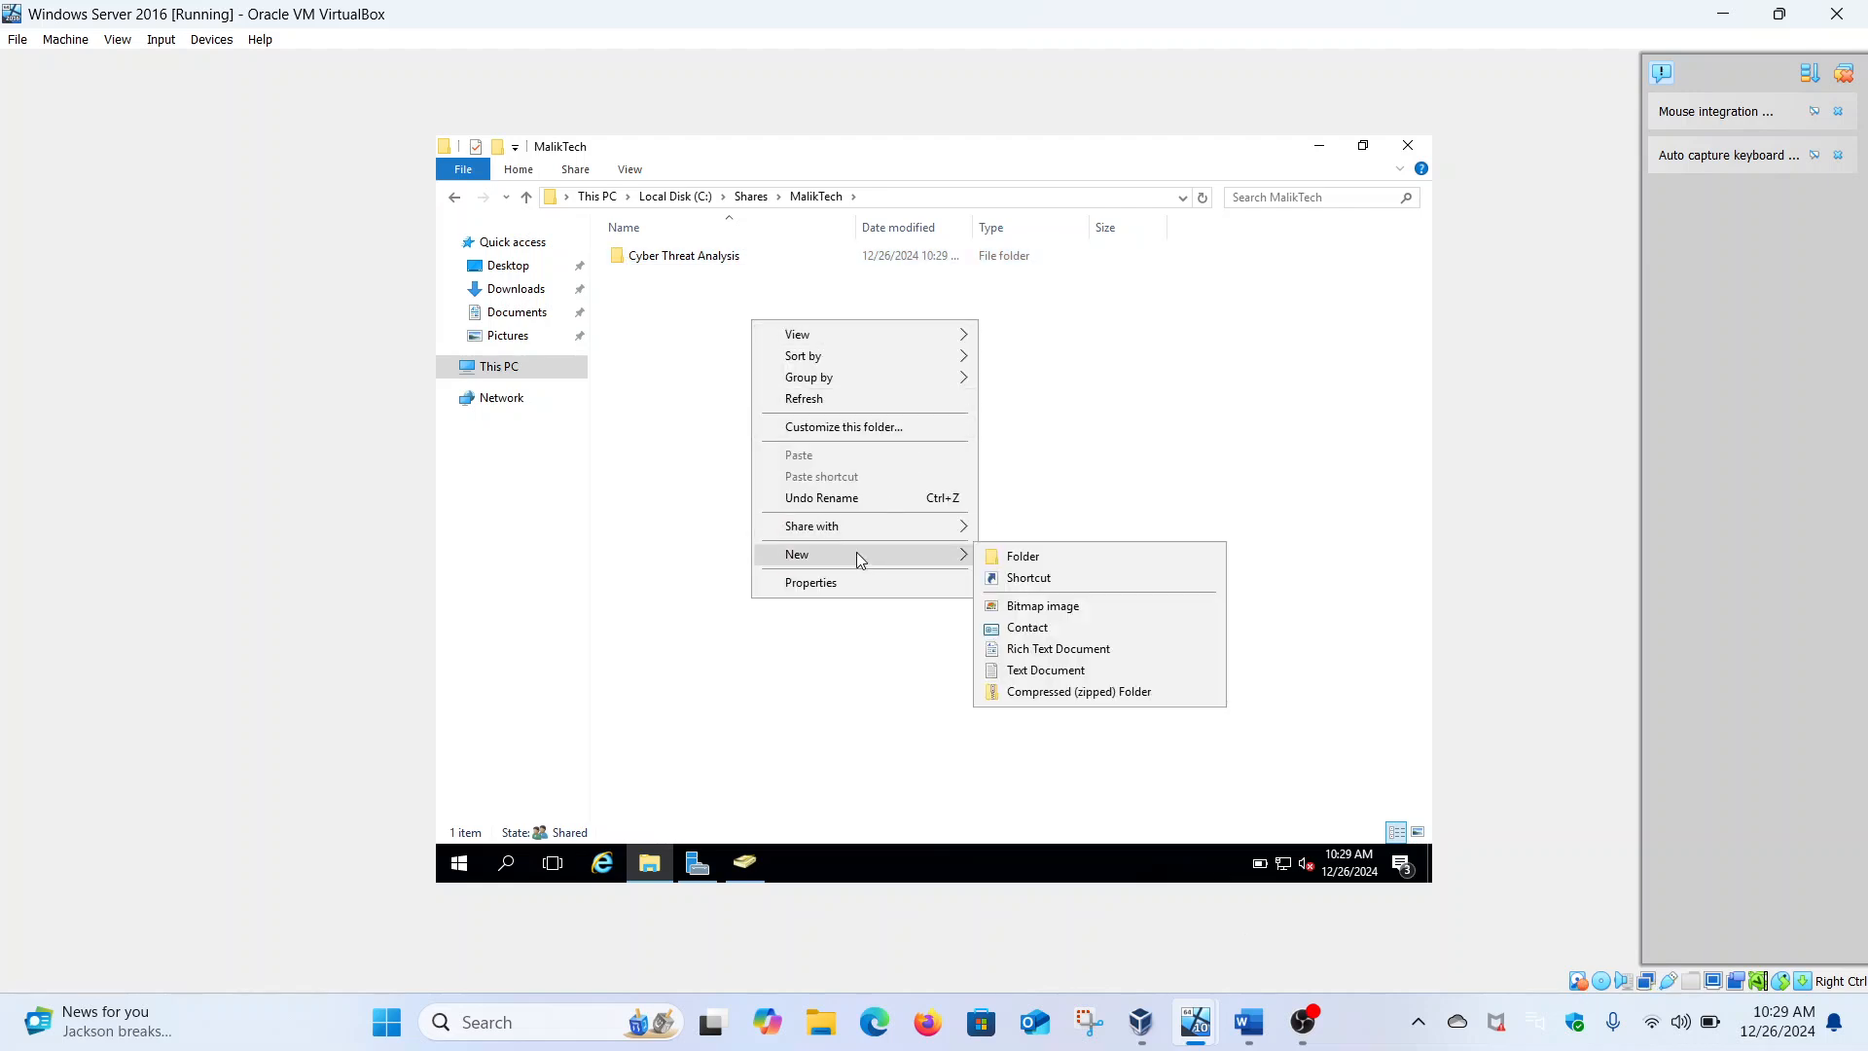
click(1002, 558)
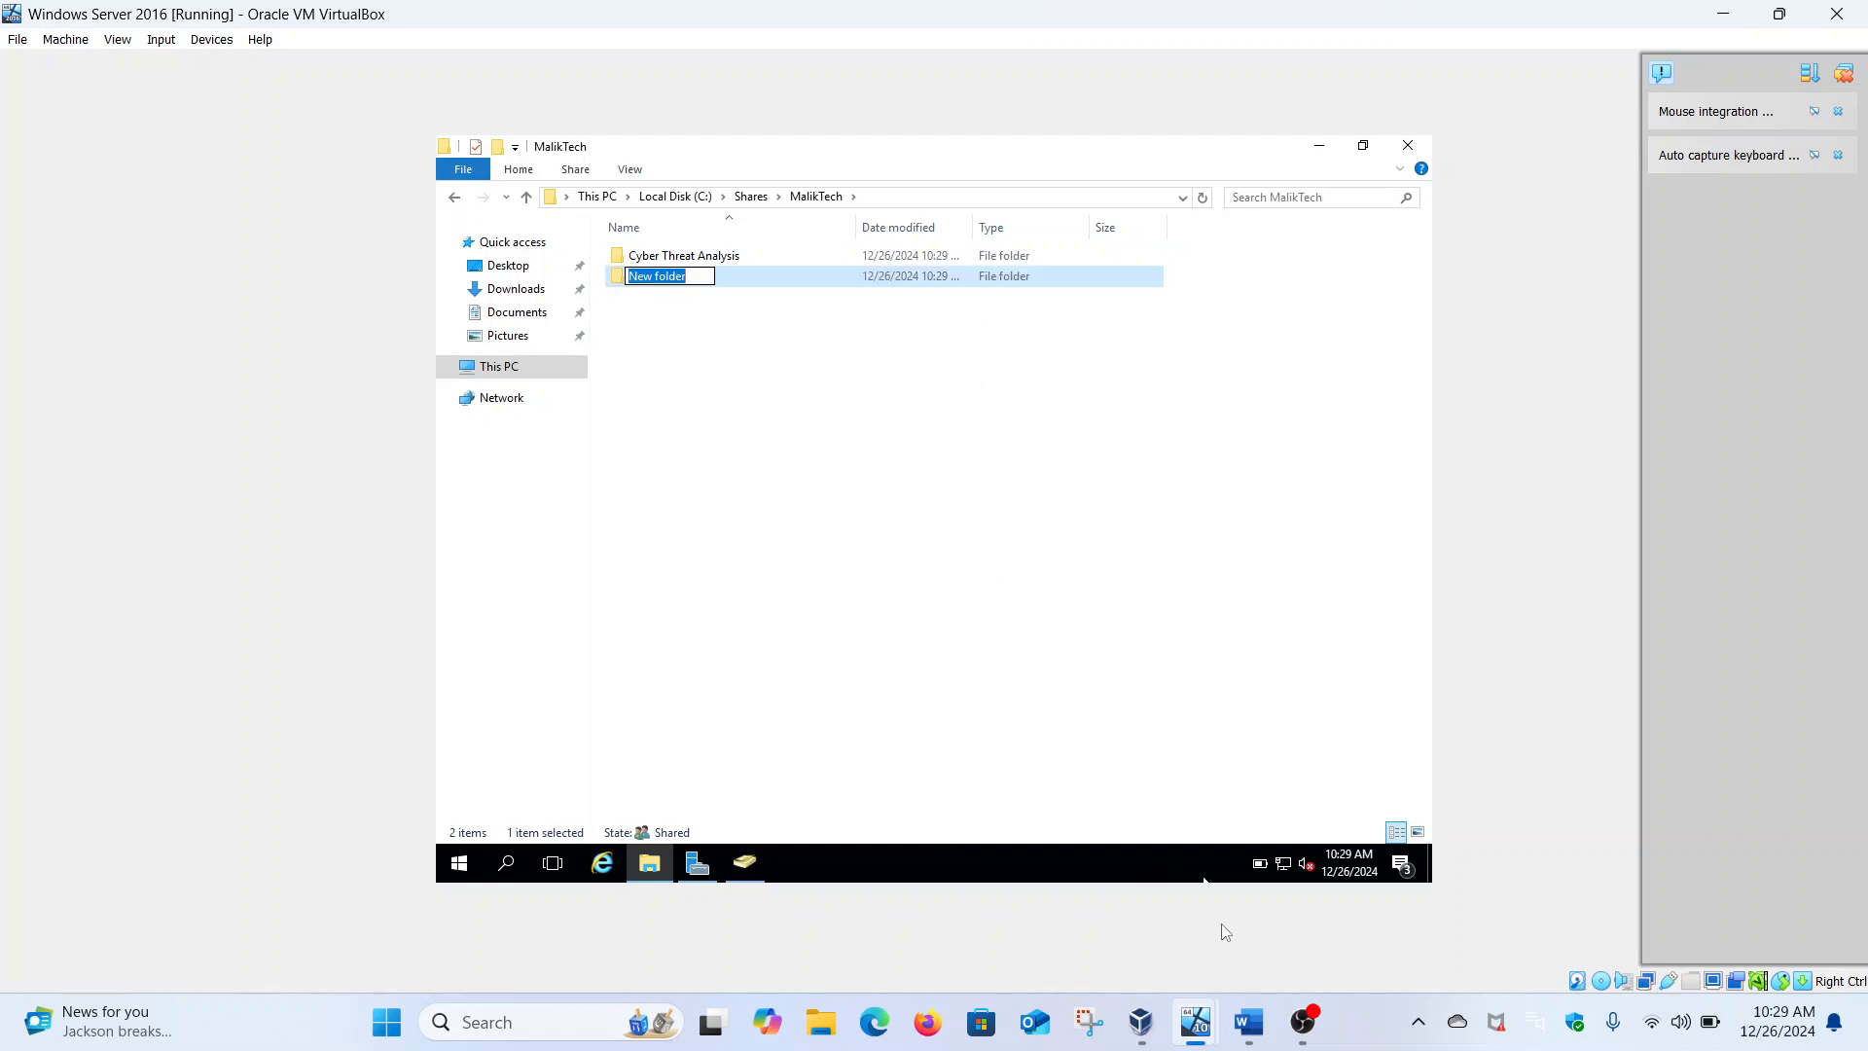
text(Cybe)
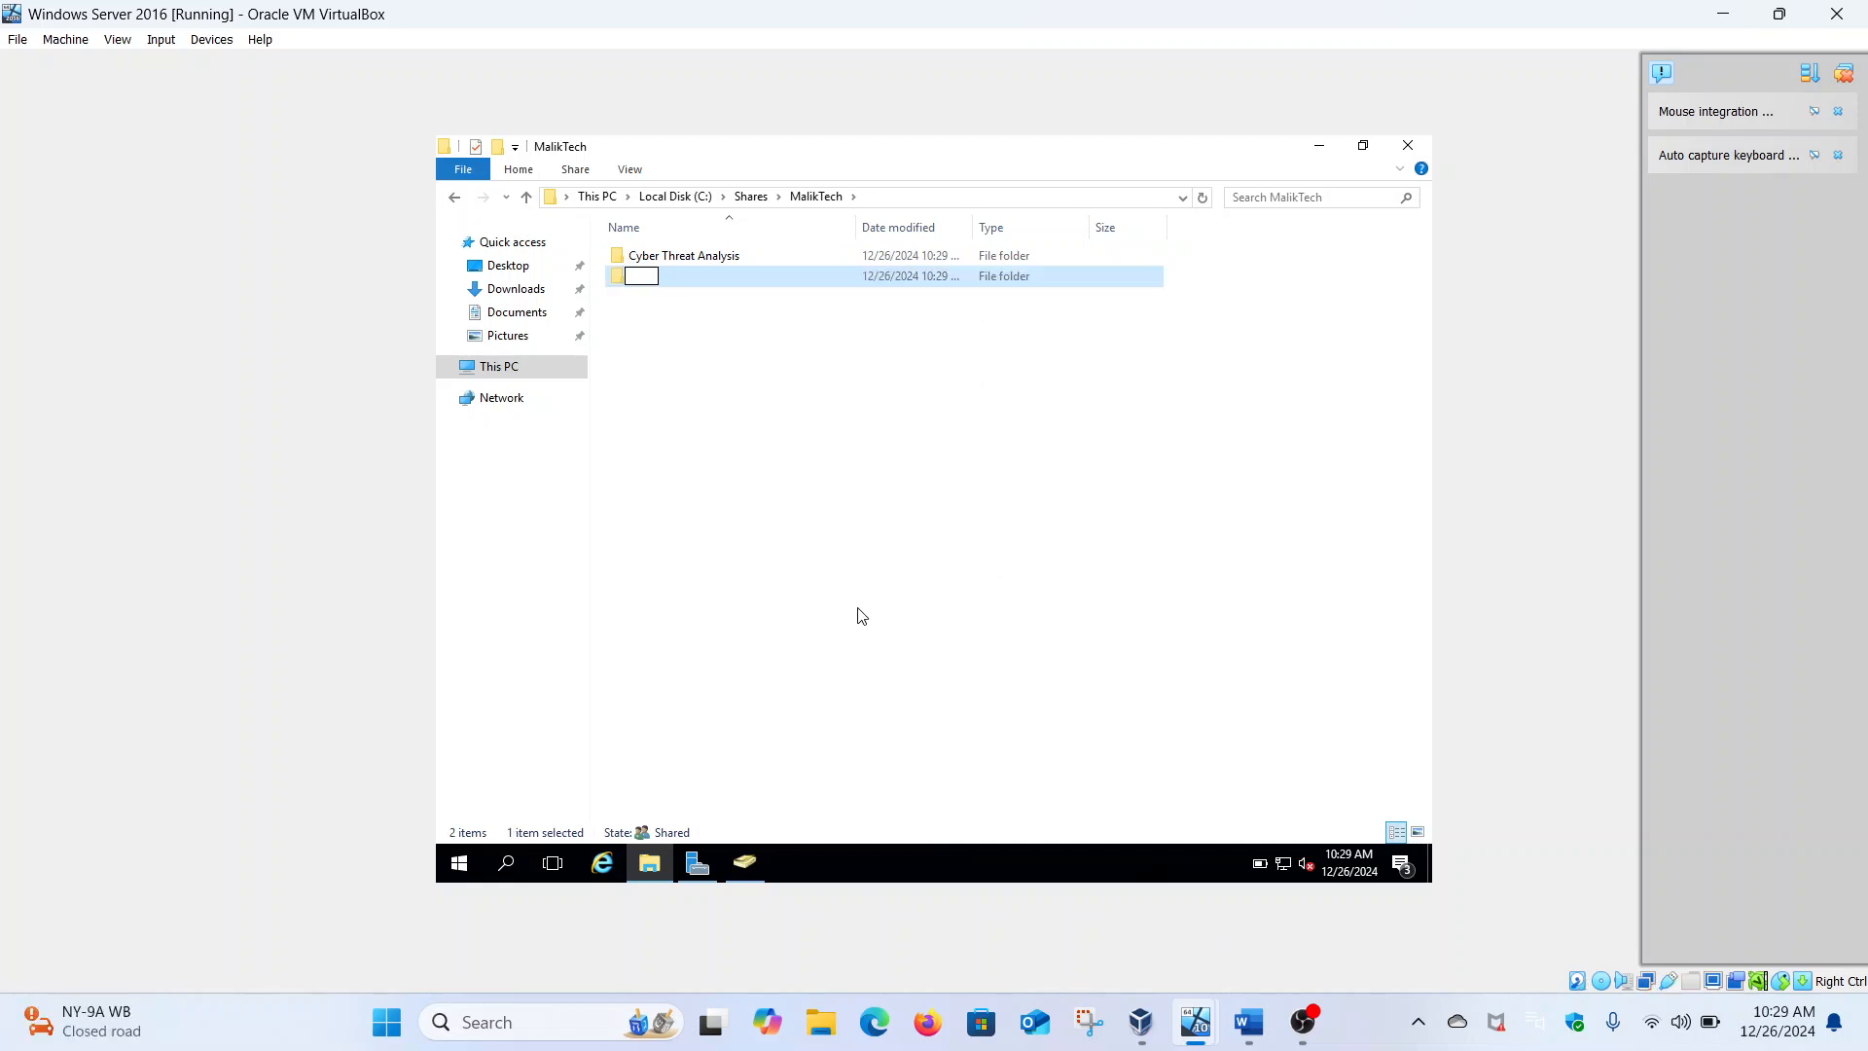
text(rSecurity Operations)
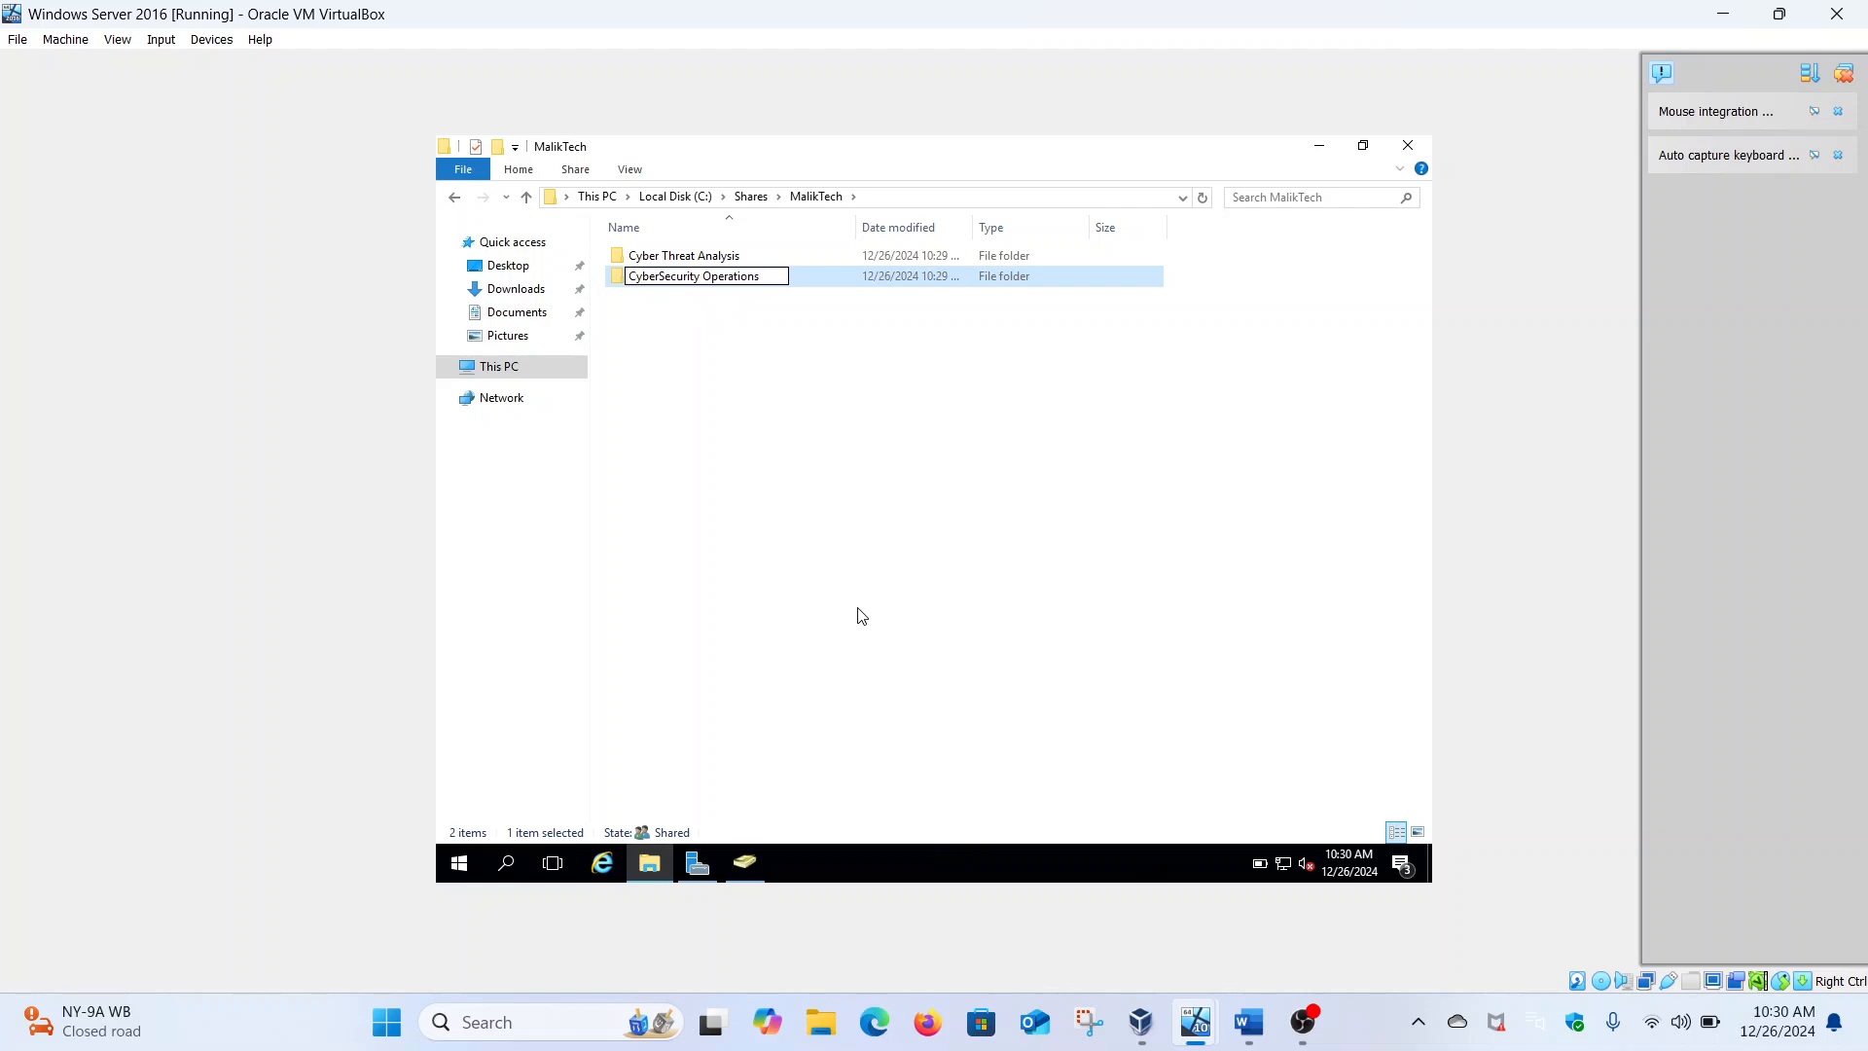
key(Return)
Add a third folder named Incident Response Team, correcting the mistyped capitalization
right_click(773, 387)
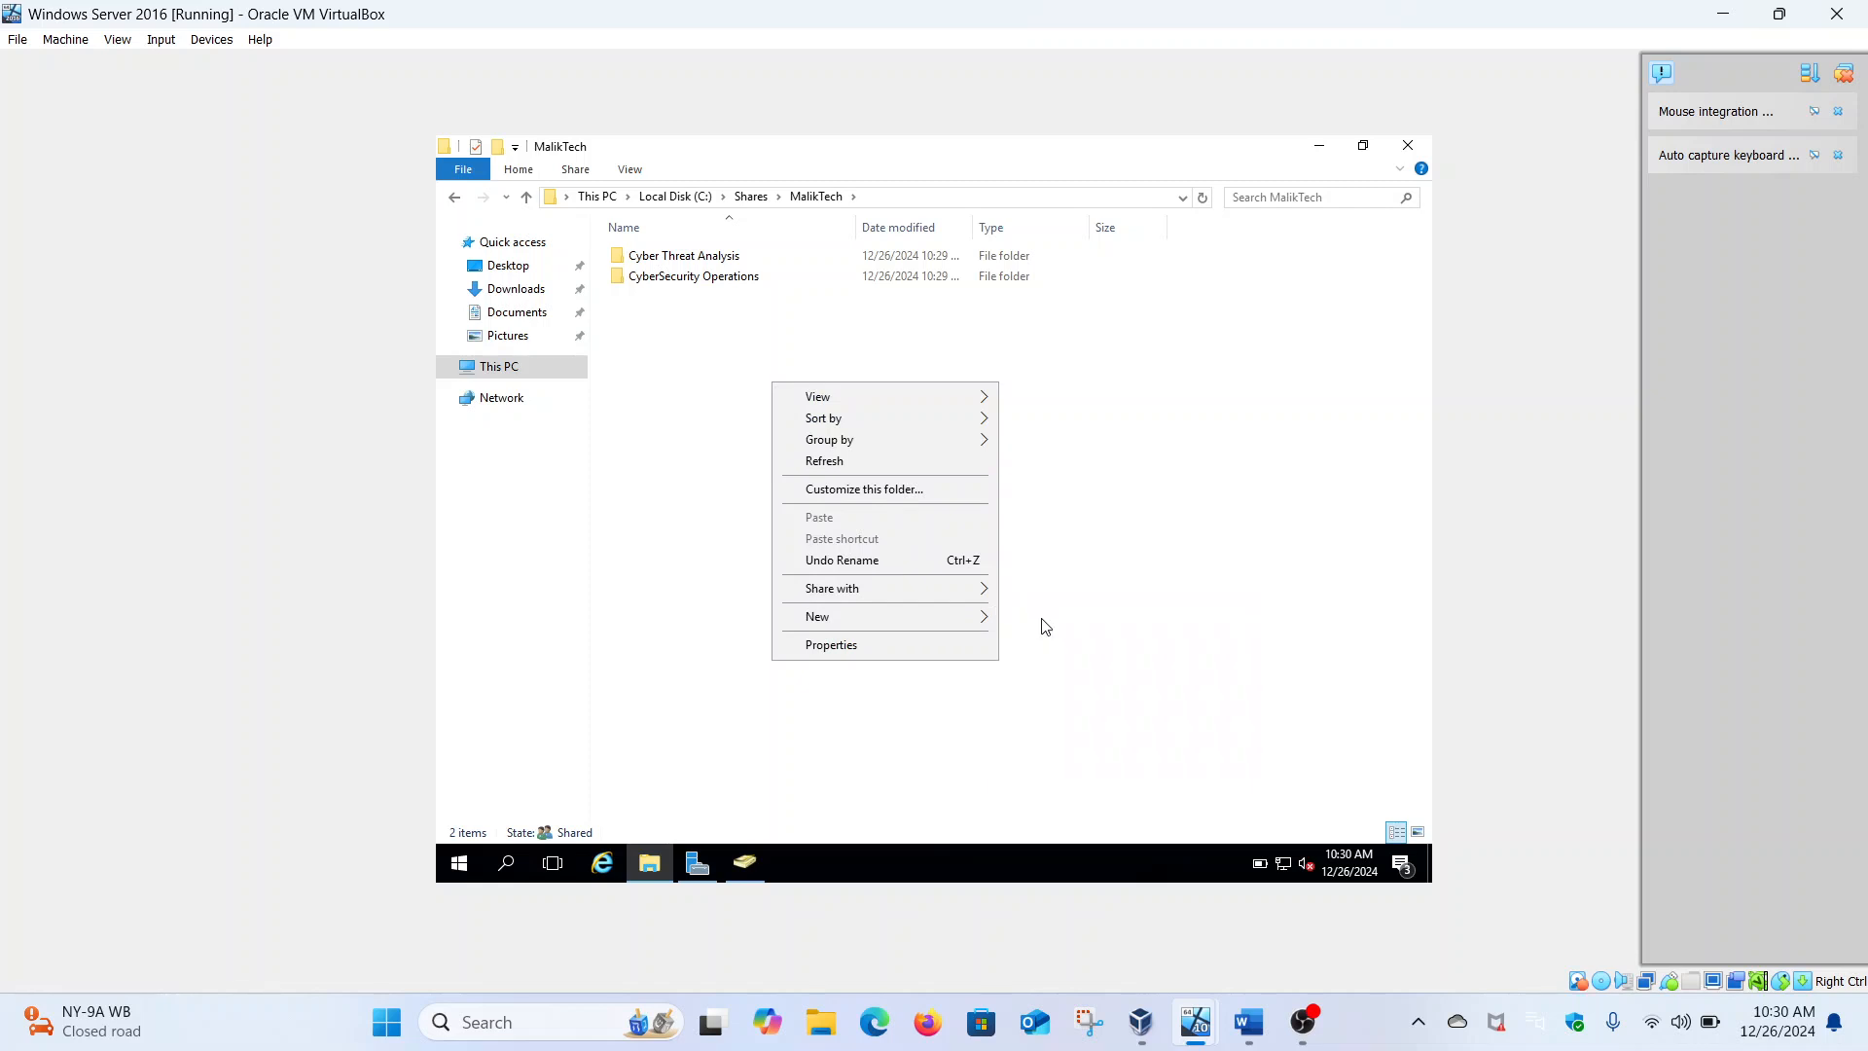
click(1012, 623)
key(BackSpace)
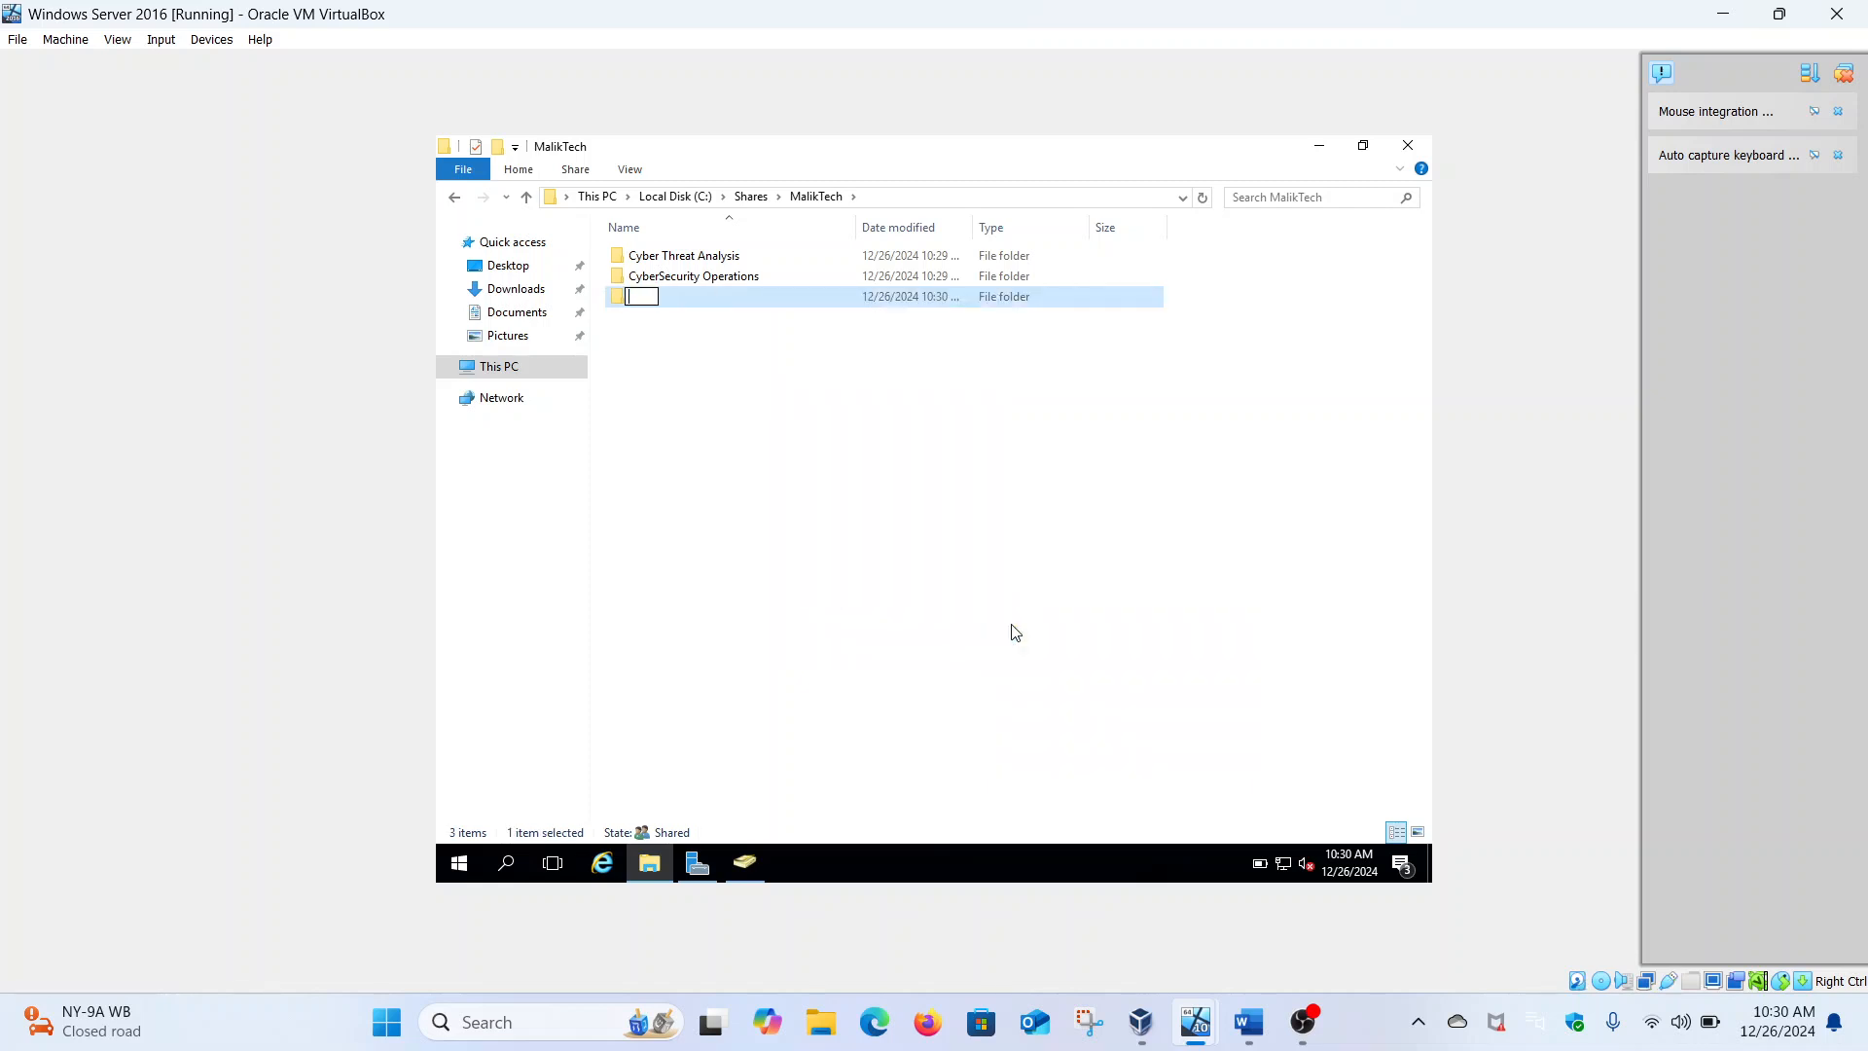
text(Incident Respons)
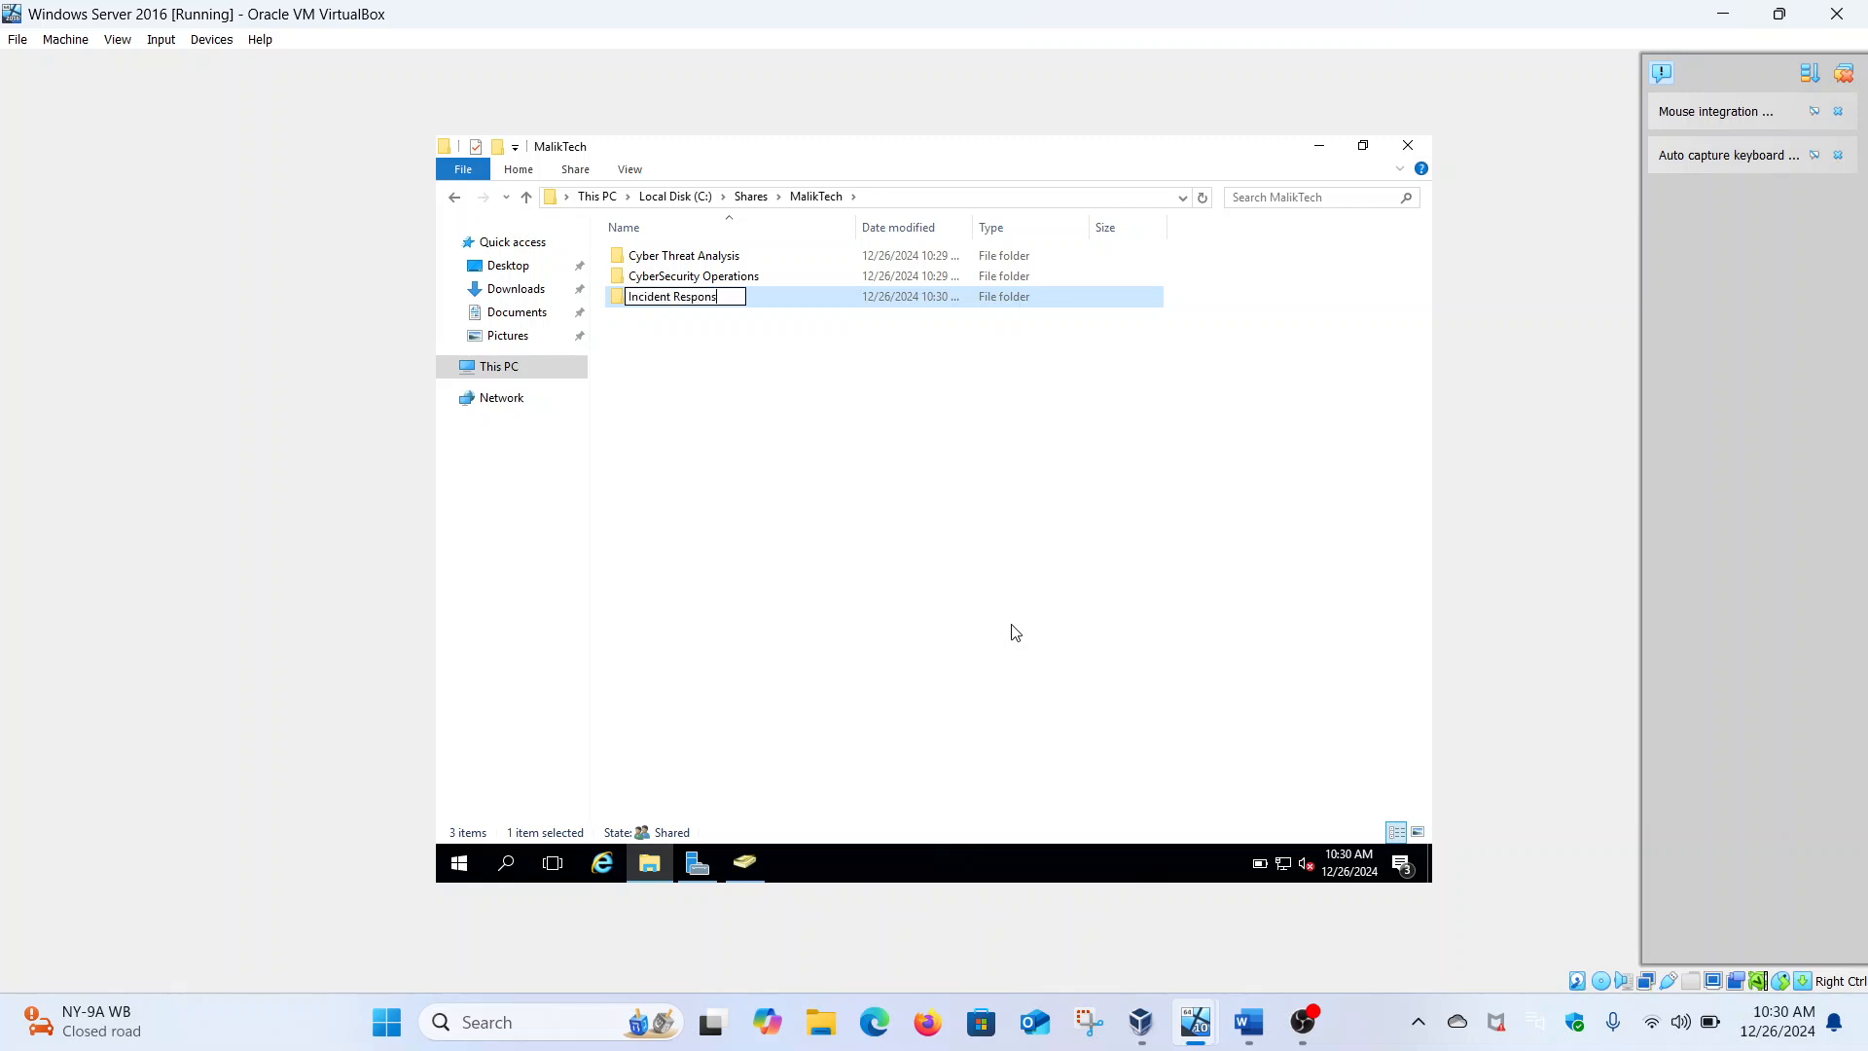
text(e TeAM)
key(BackSpace)
key(BackSpace)
text(am)
key(Return)
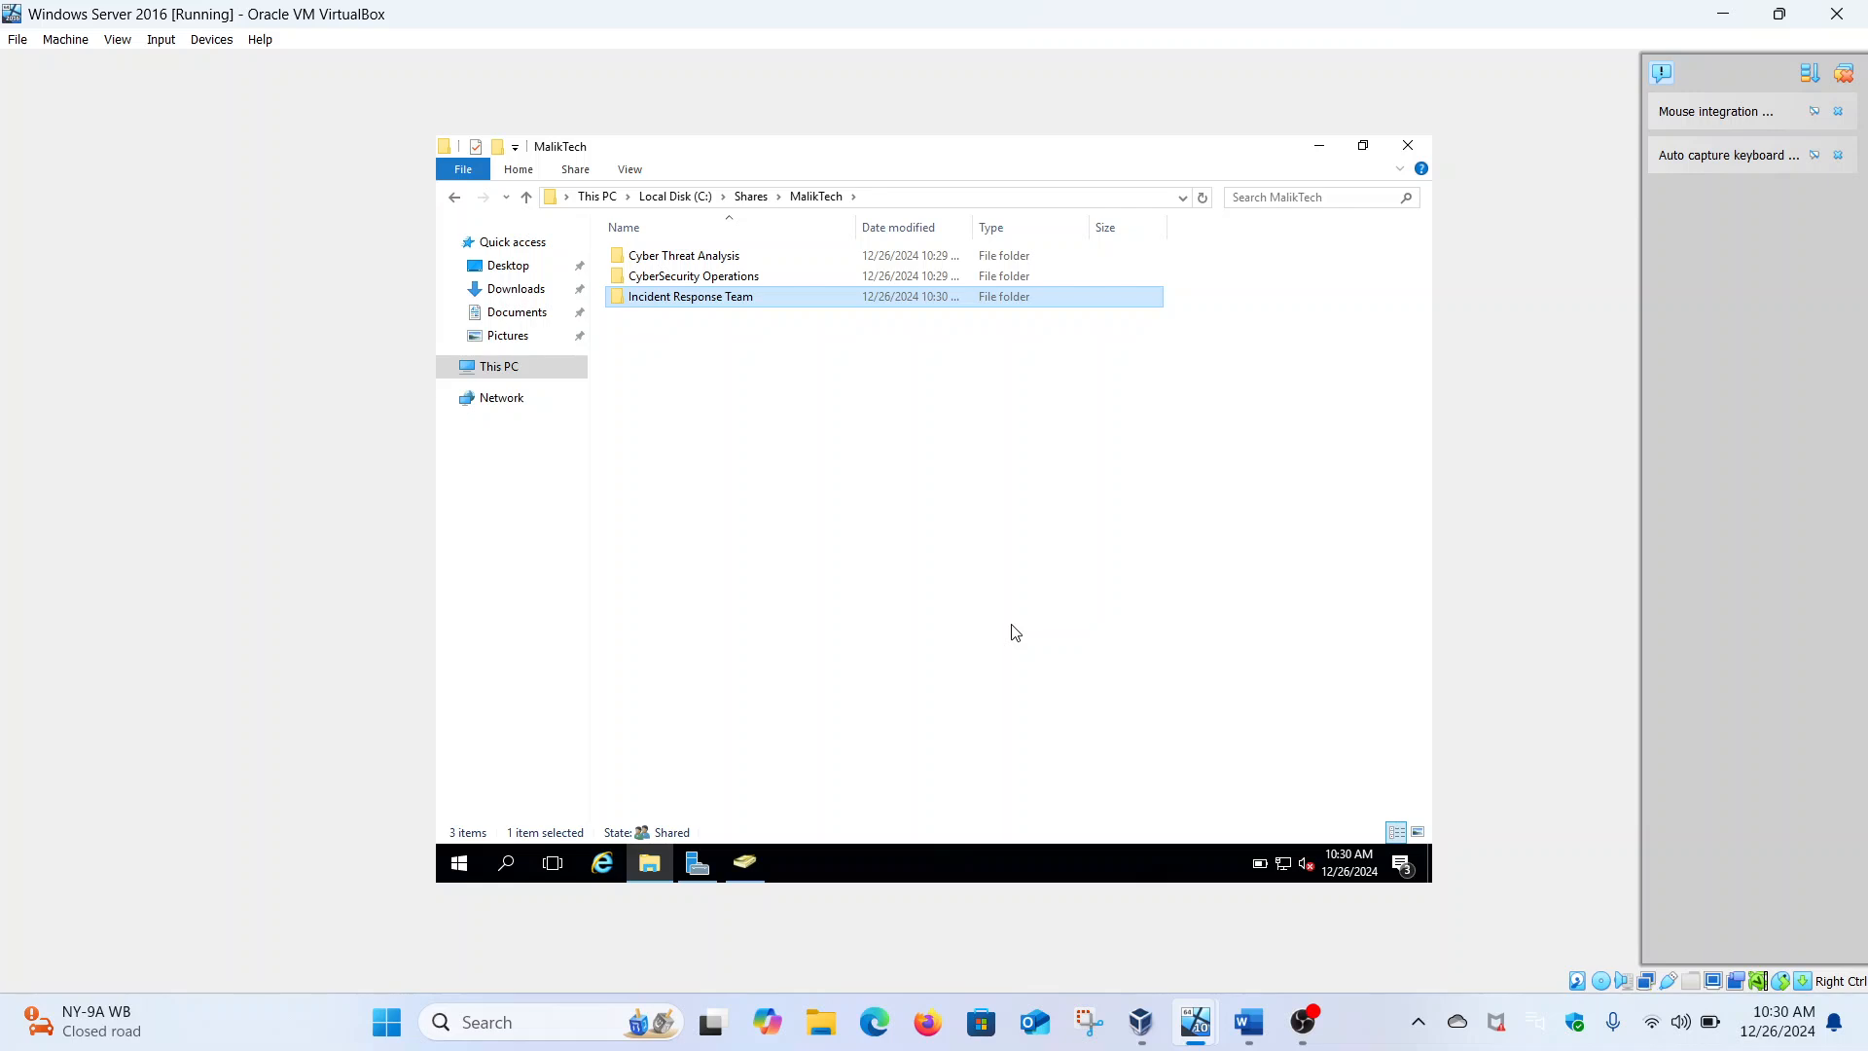
Highlight the 'Ensure only members…' and 'Save a file…' task lines in Word, then return to the server VM
click(1246, 1027)
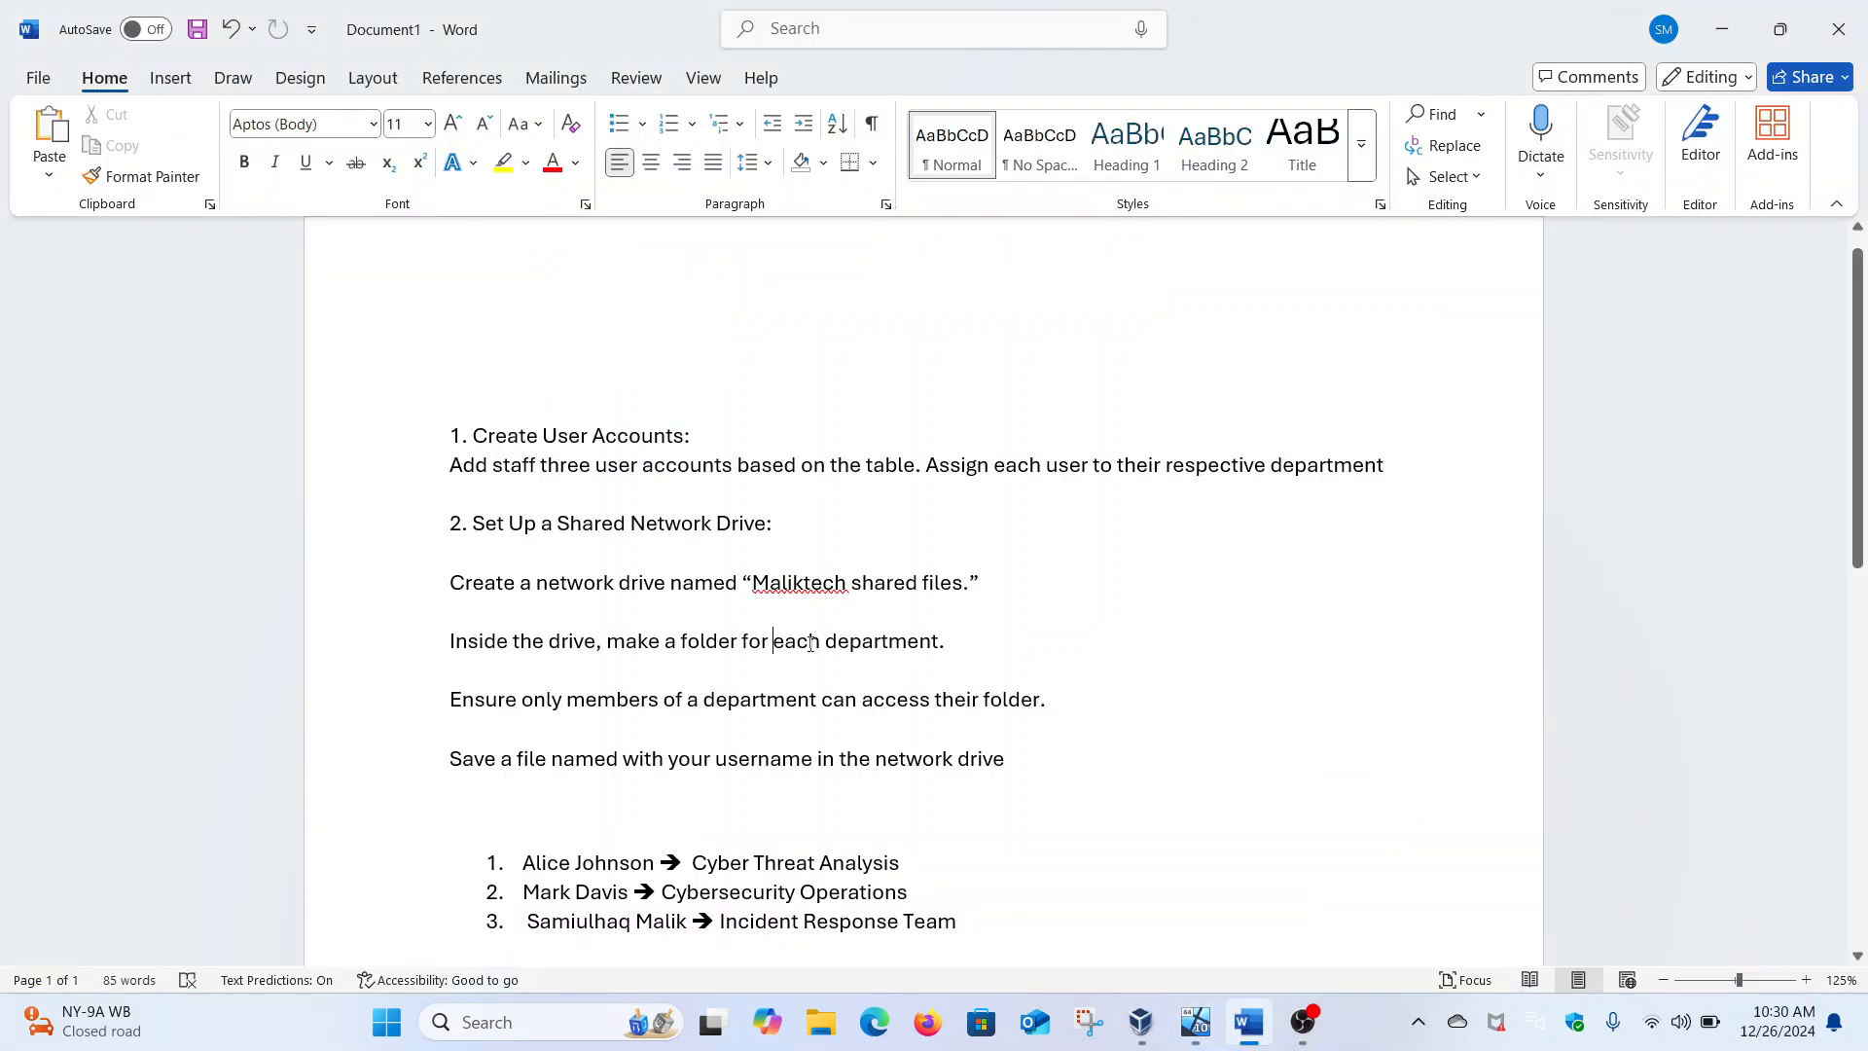
drag(774, 641, 467, 671)
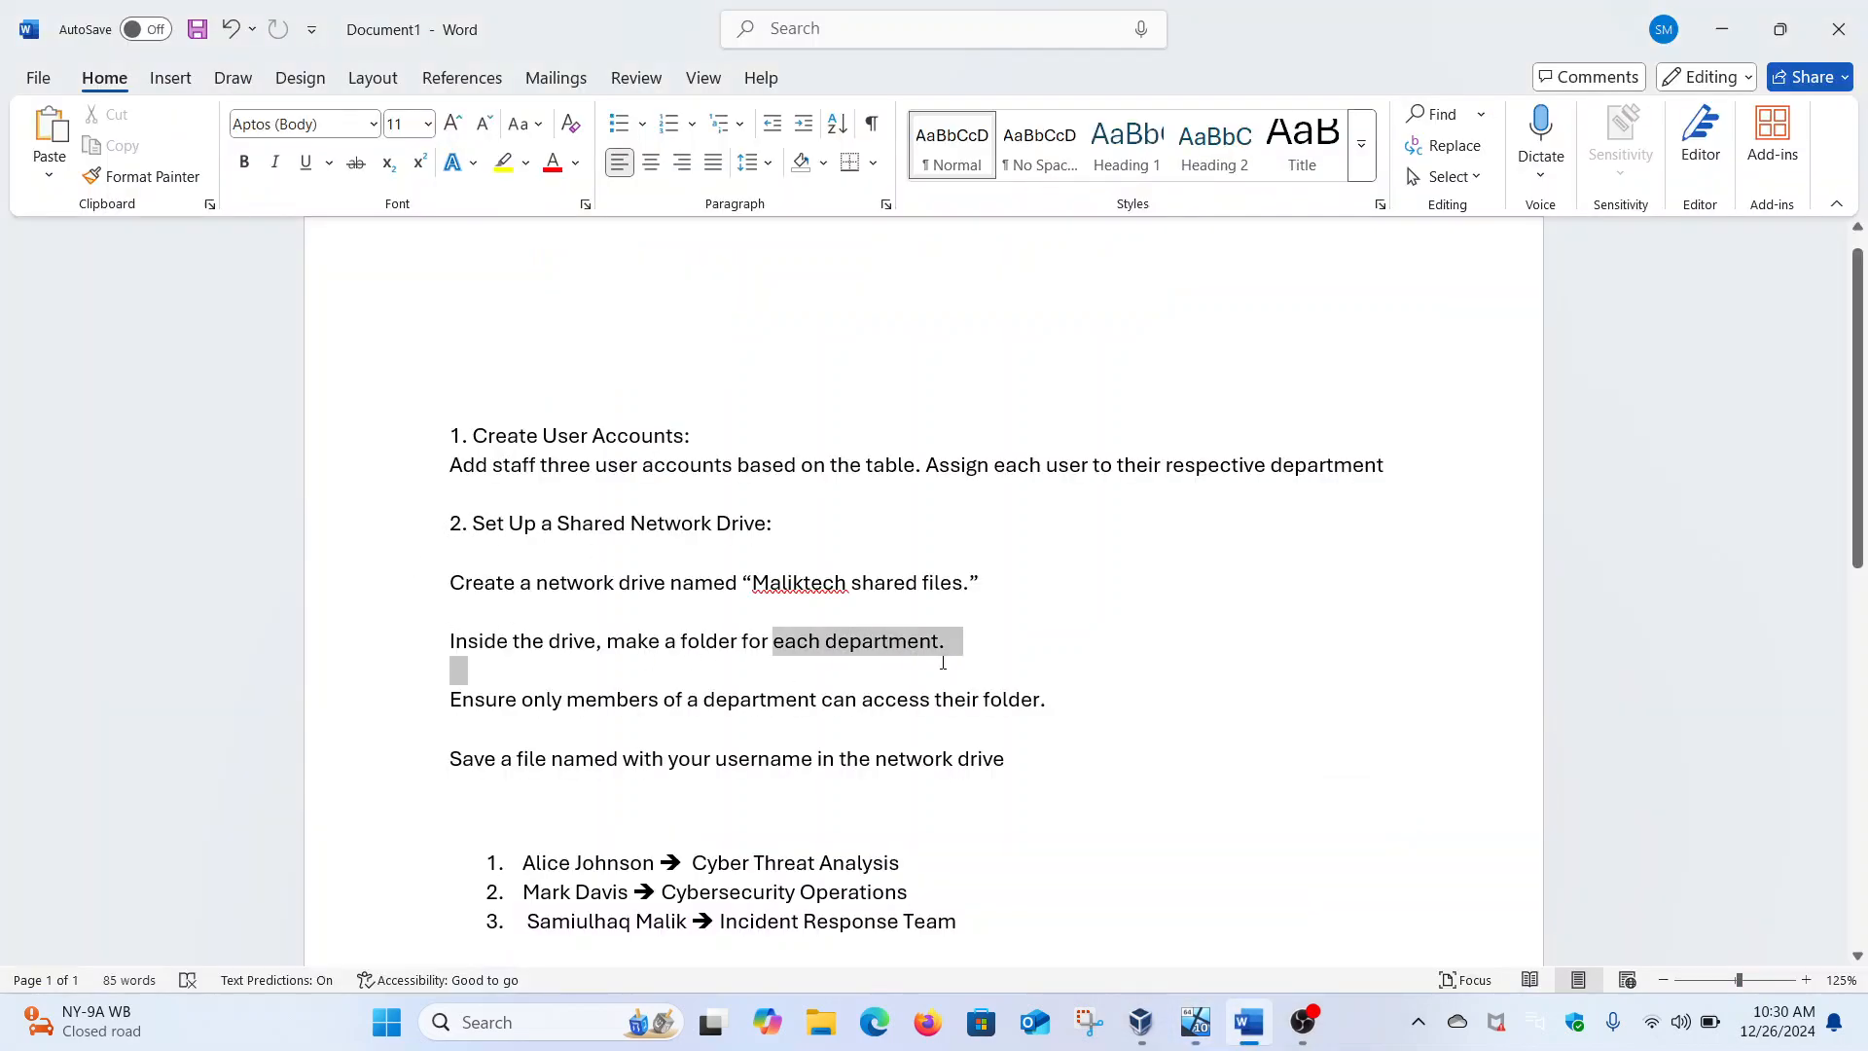
click(559, 700)
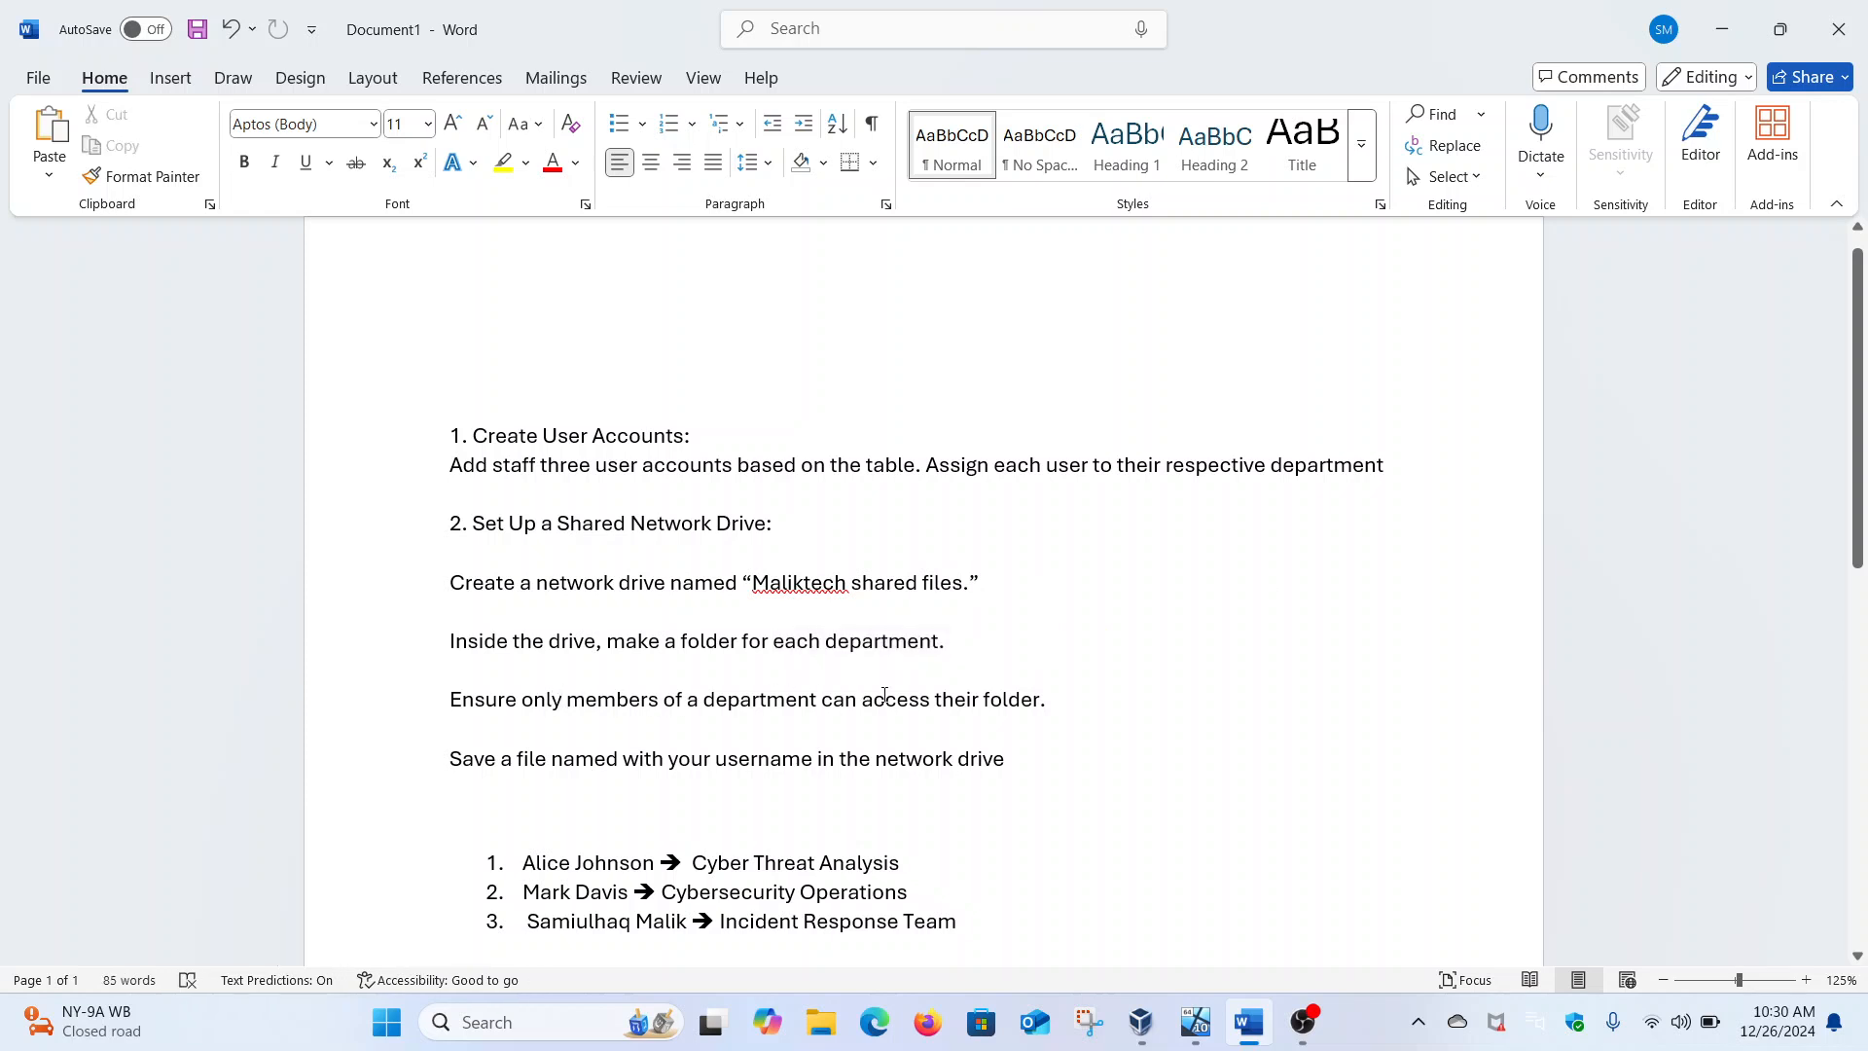
drag(1010, 758, 517, 698)
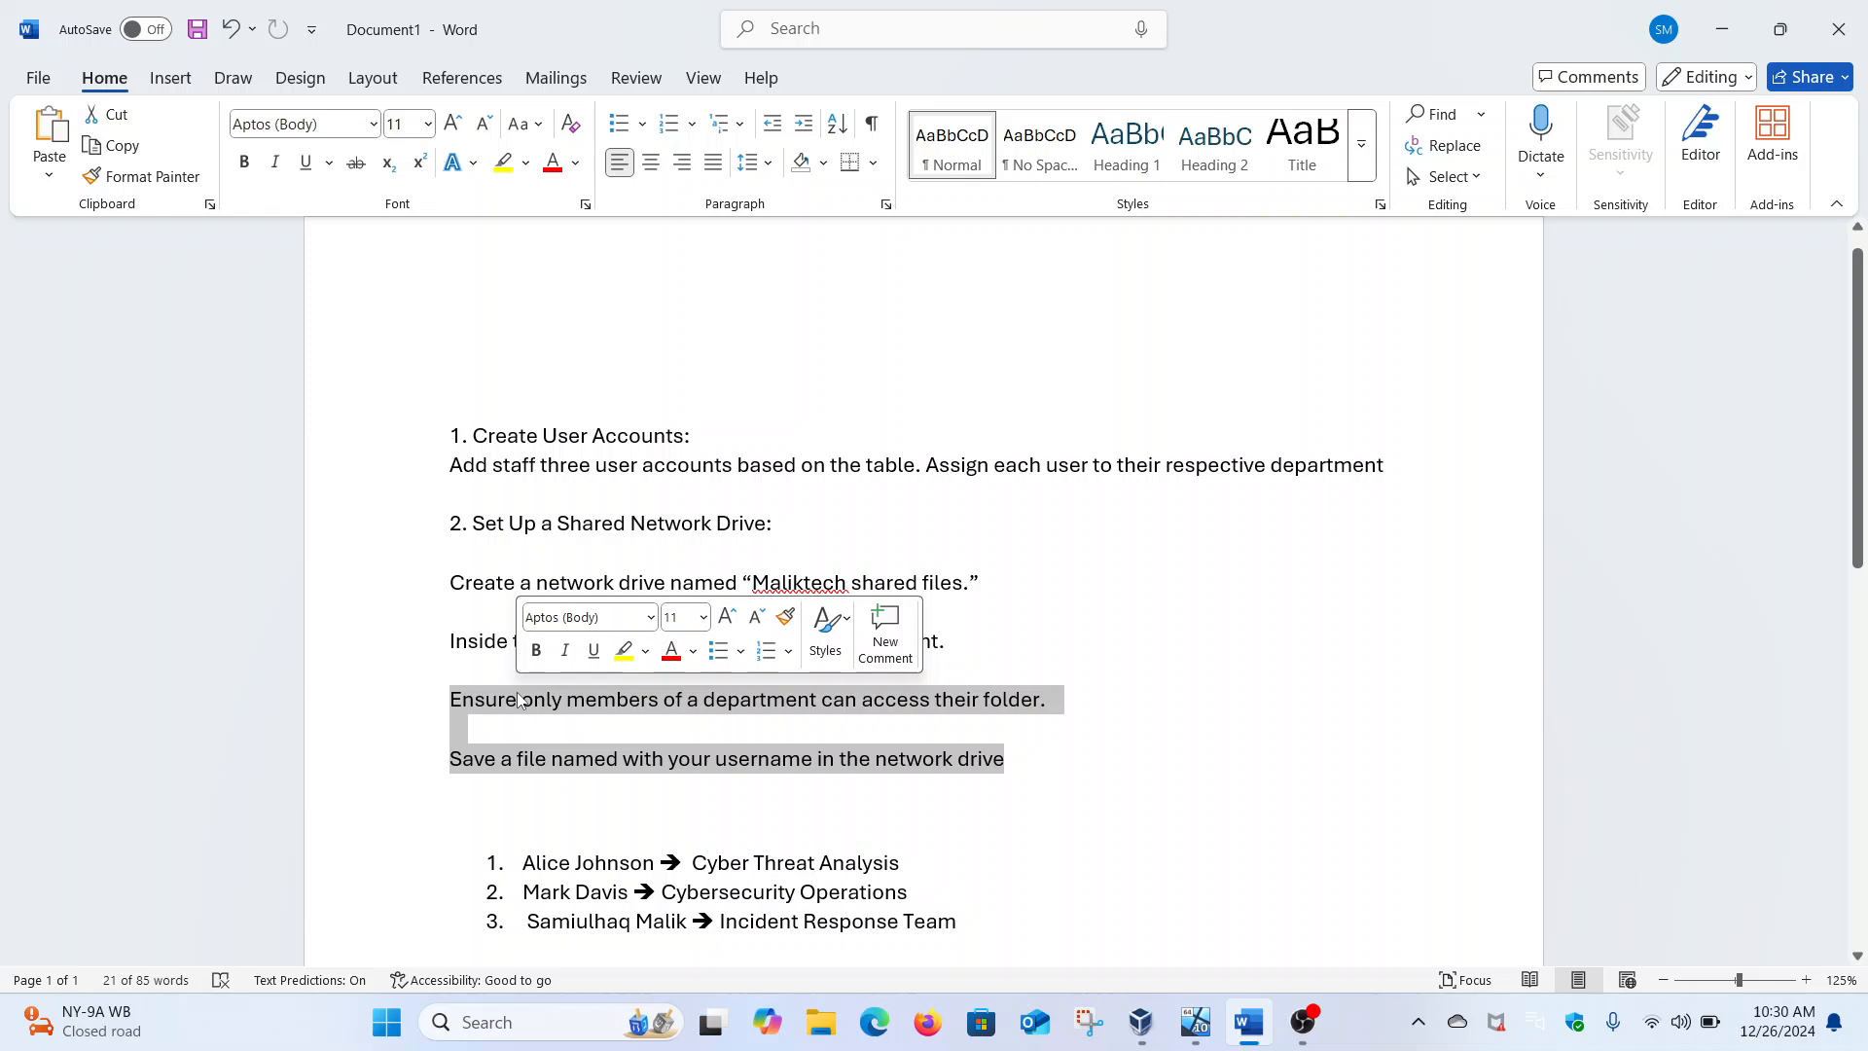
mouse_move(1199, 1022)
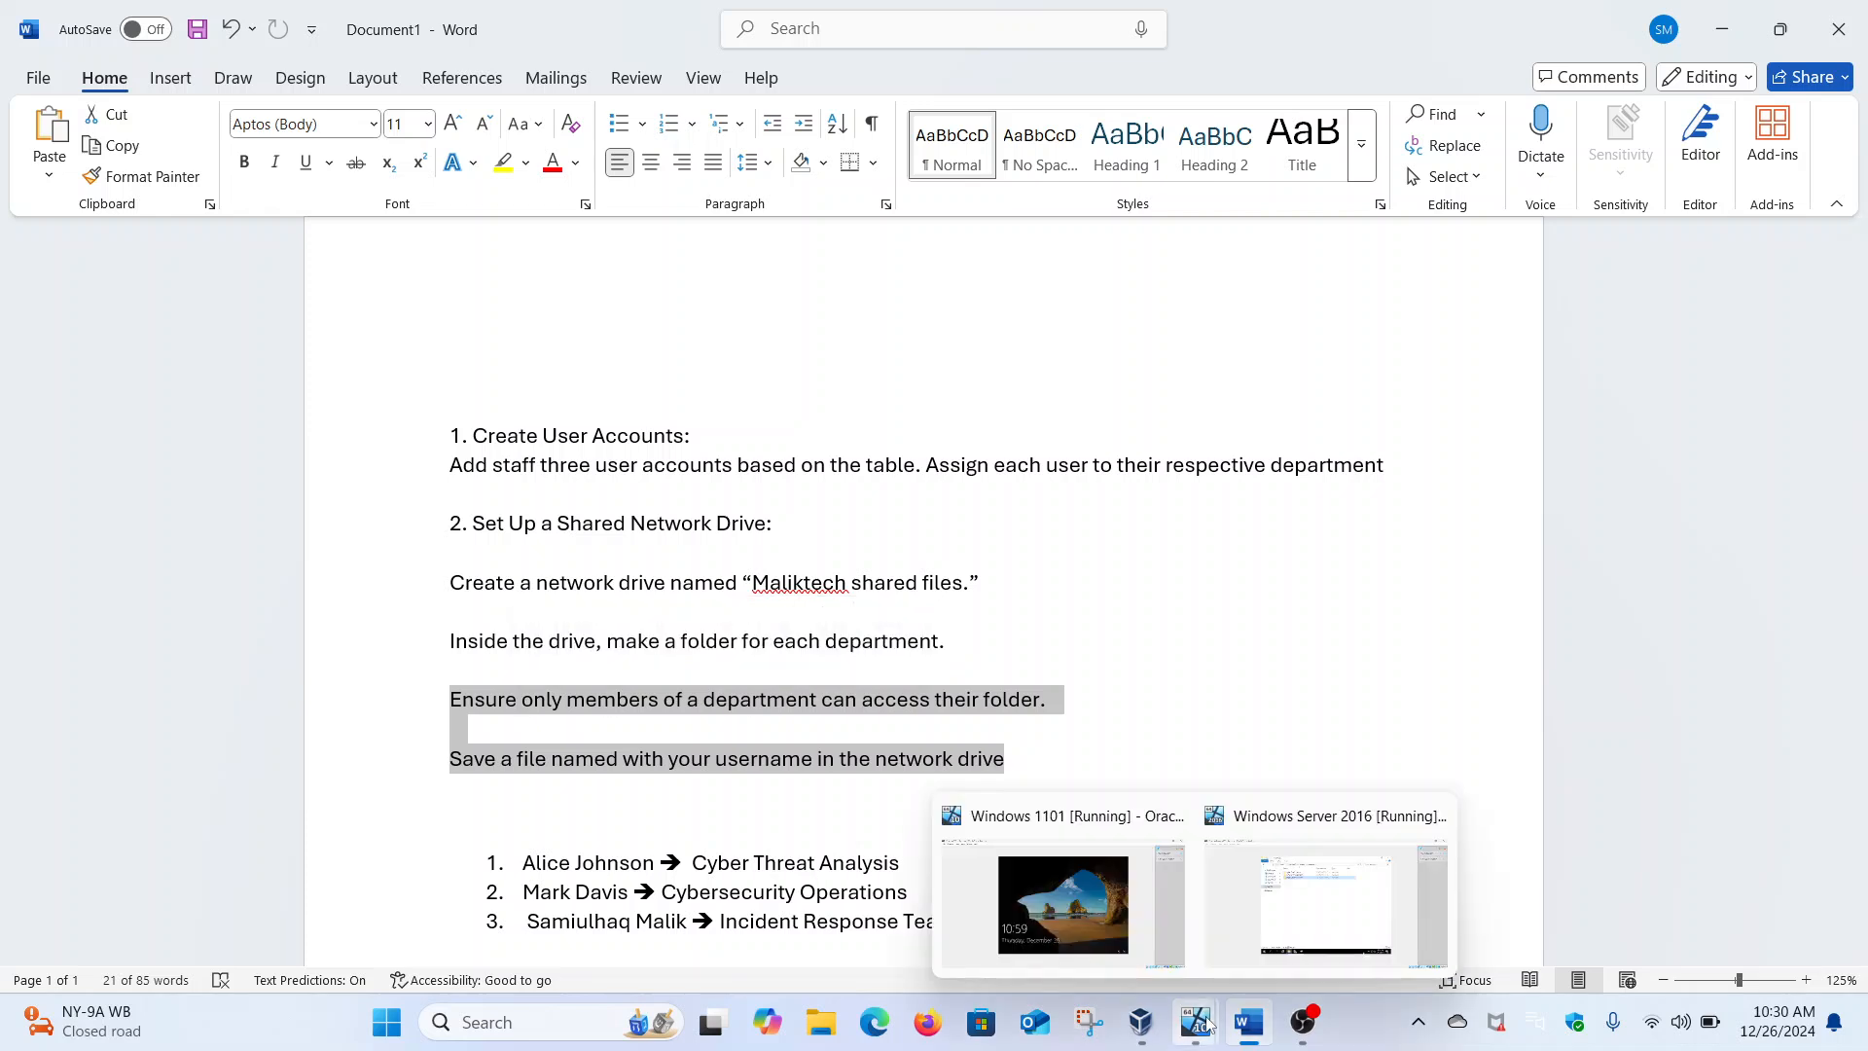
click(1267, 942)
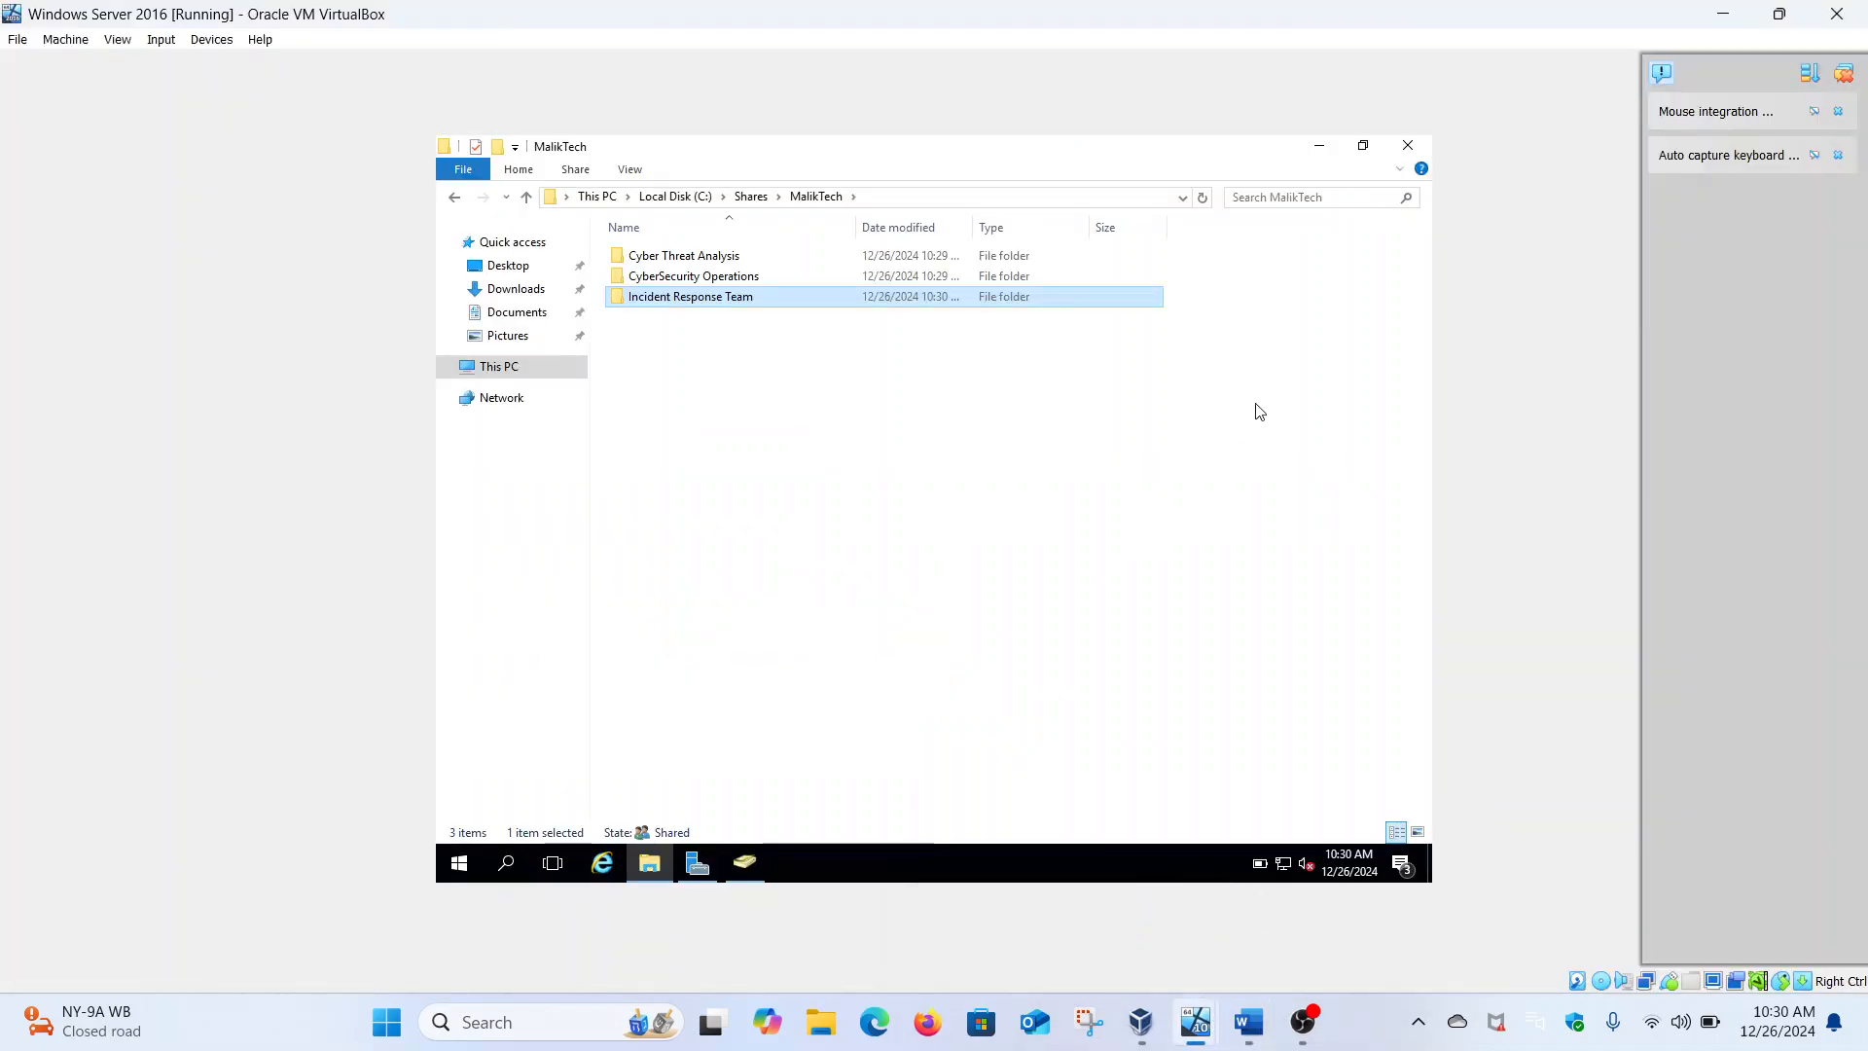
Open the Security tab's Advanced settings for the Cyber Threat Analysis folder in MalikTech
click(455, 199)
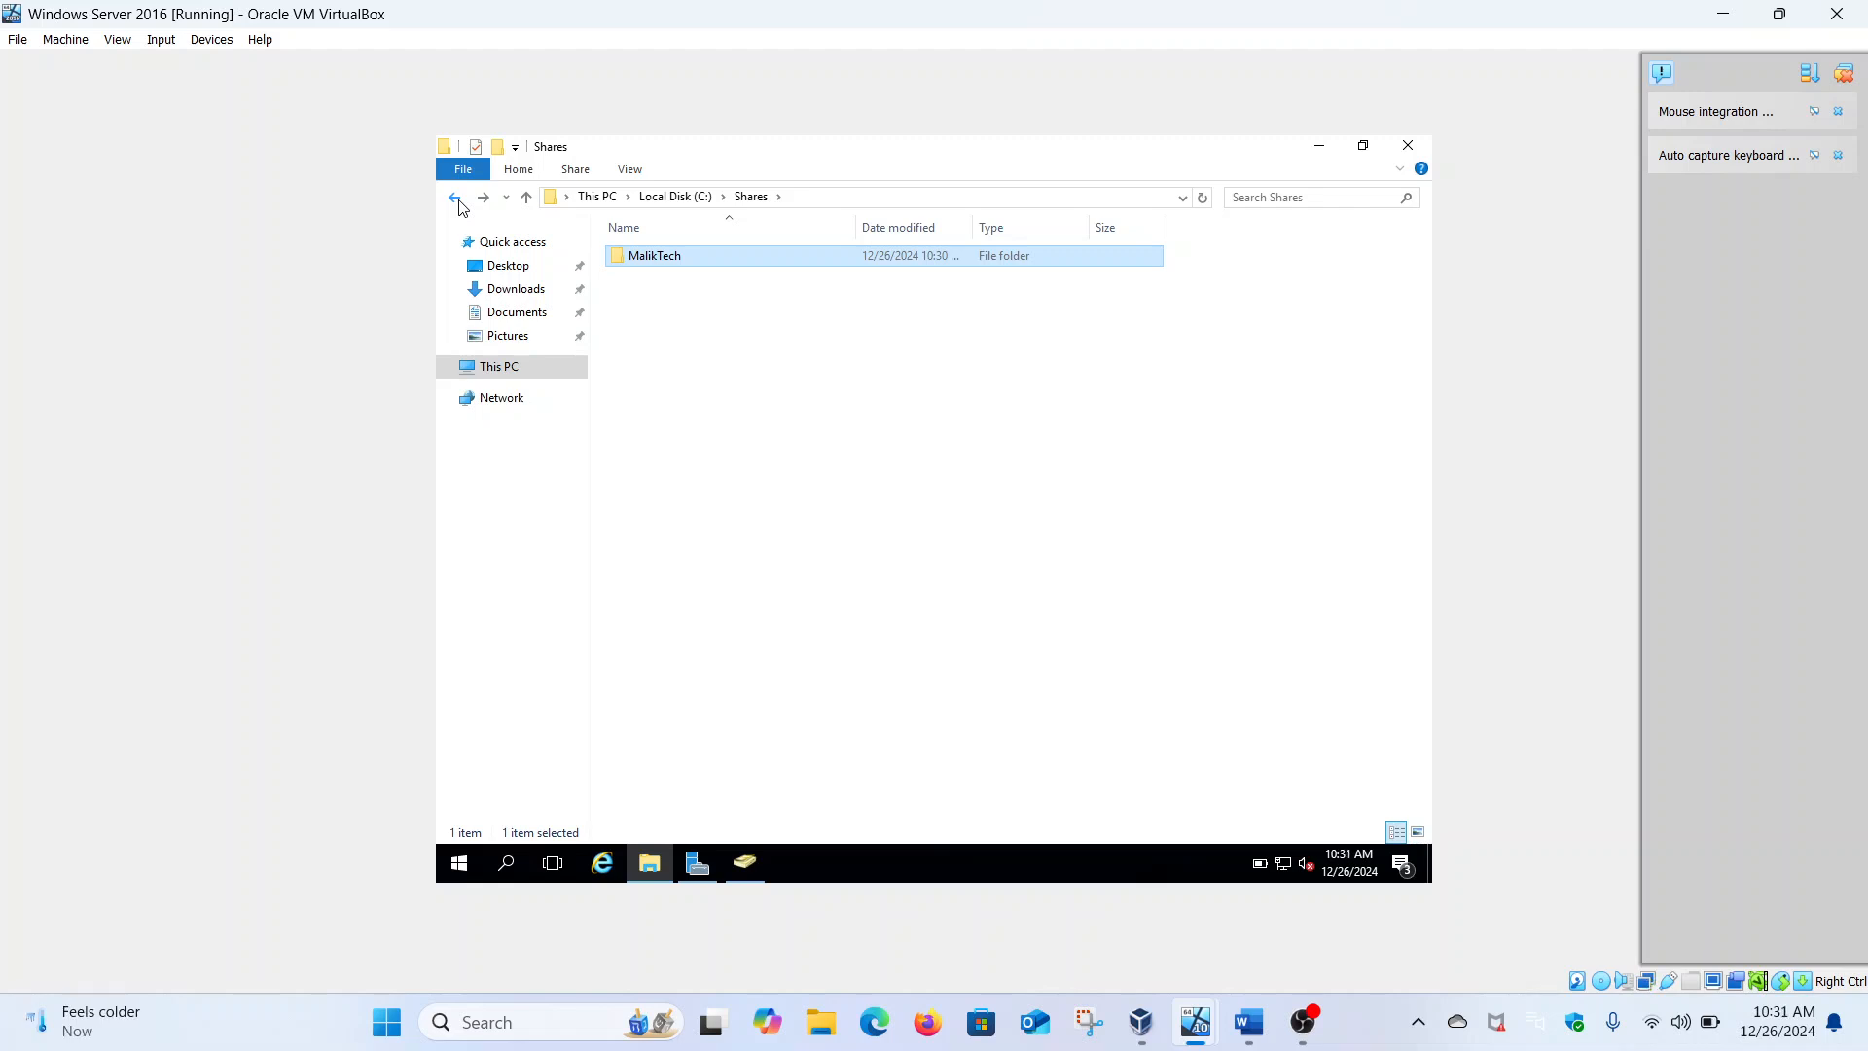
double_click(661, 265)
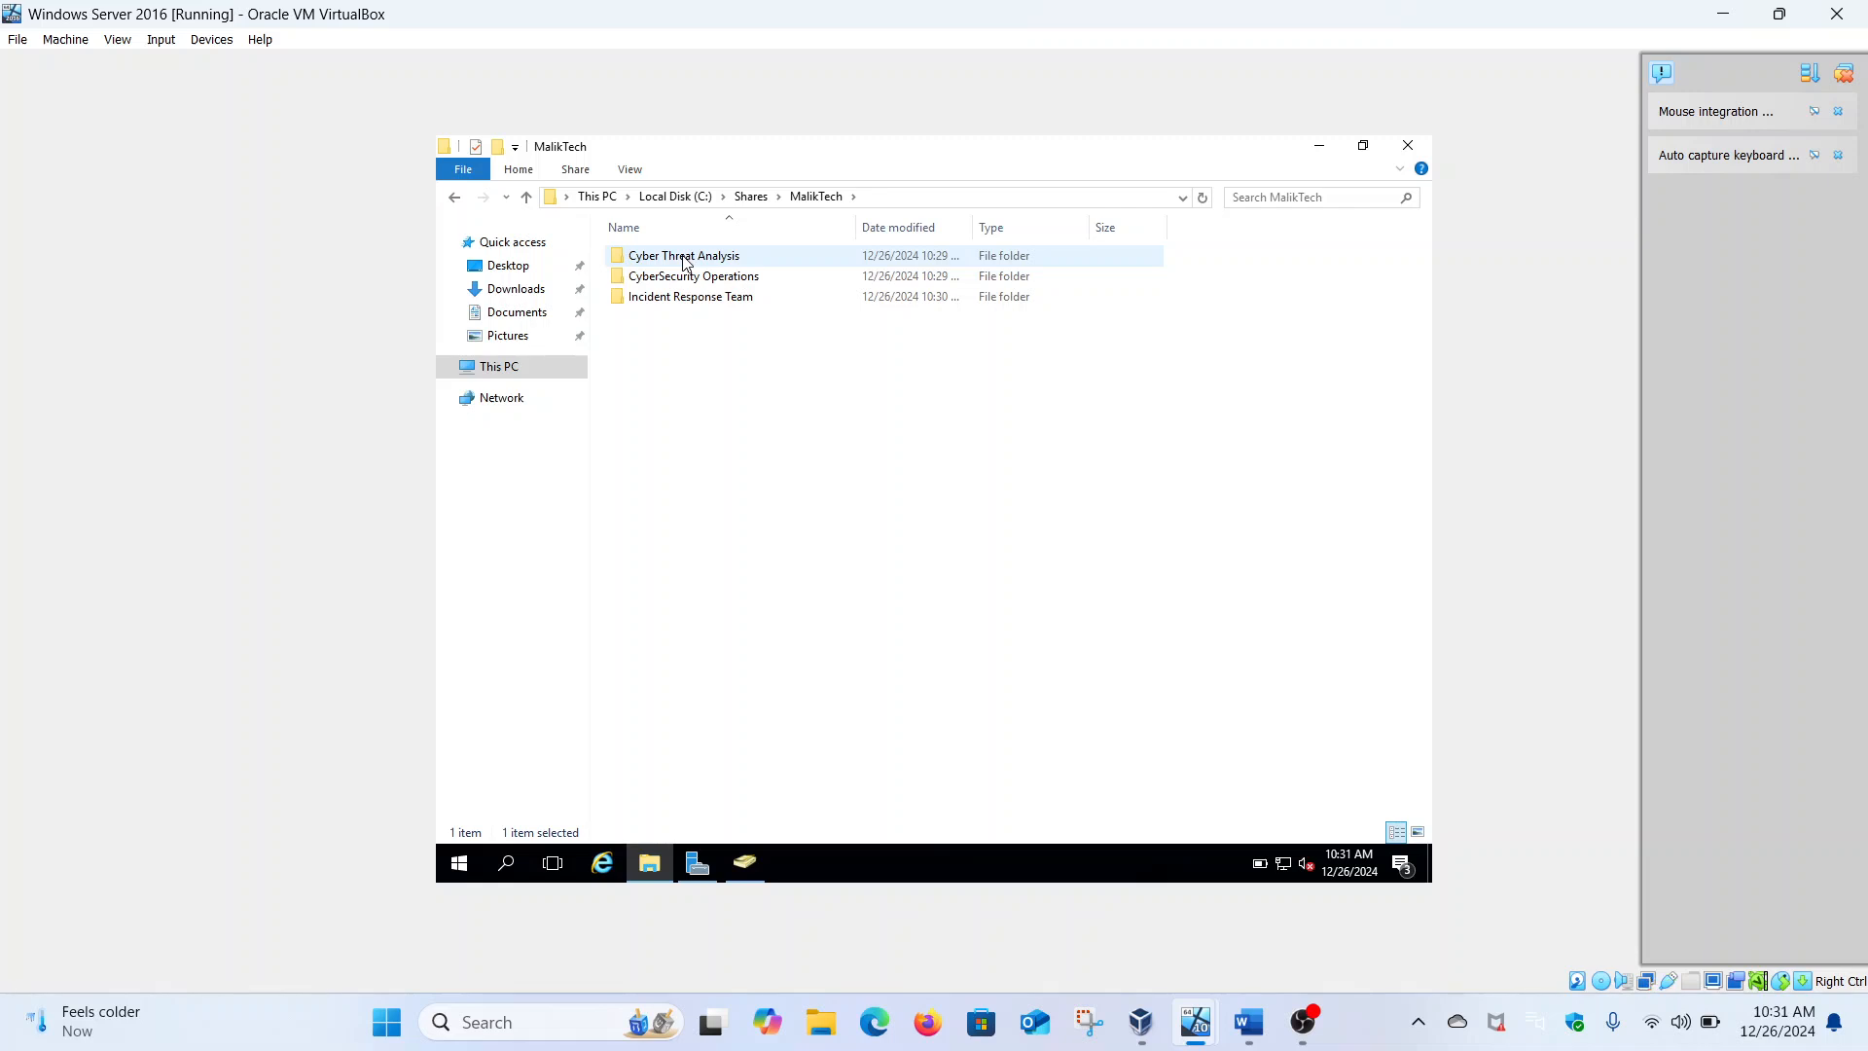
right_click(684, 256)
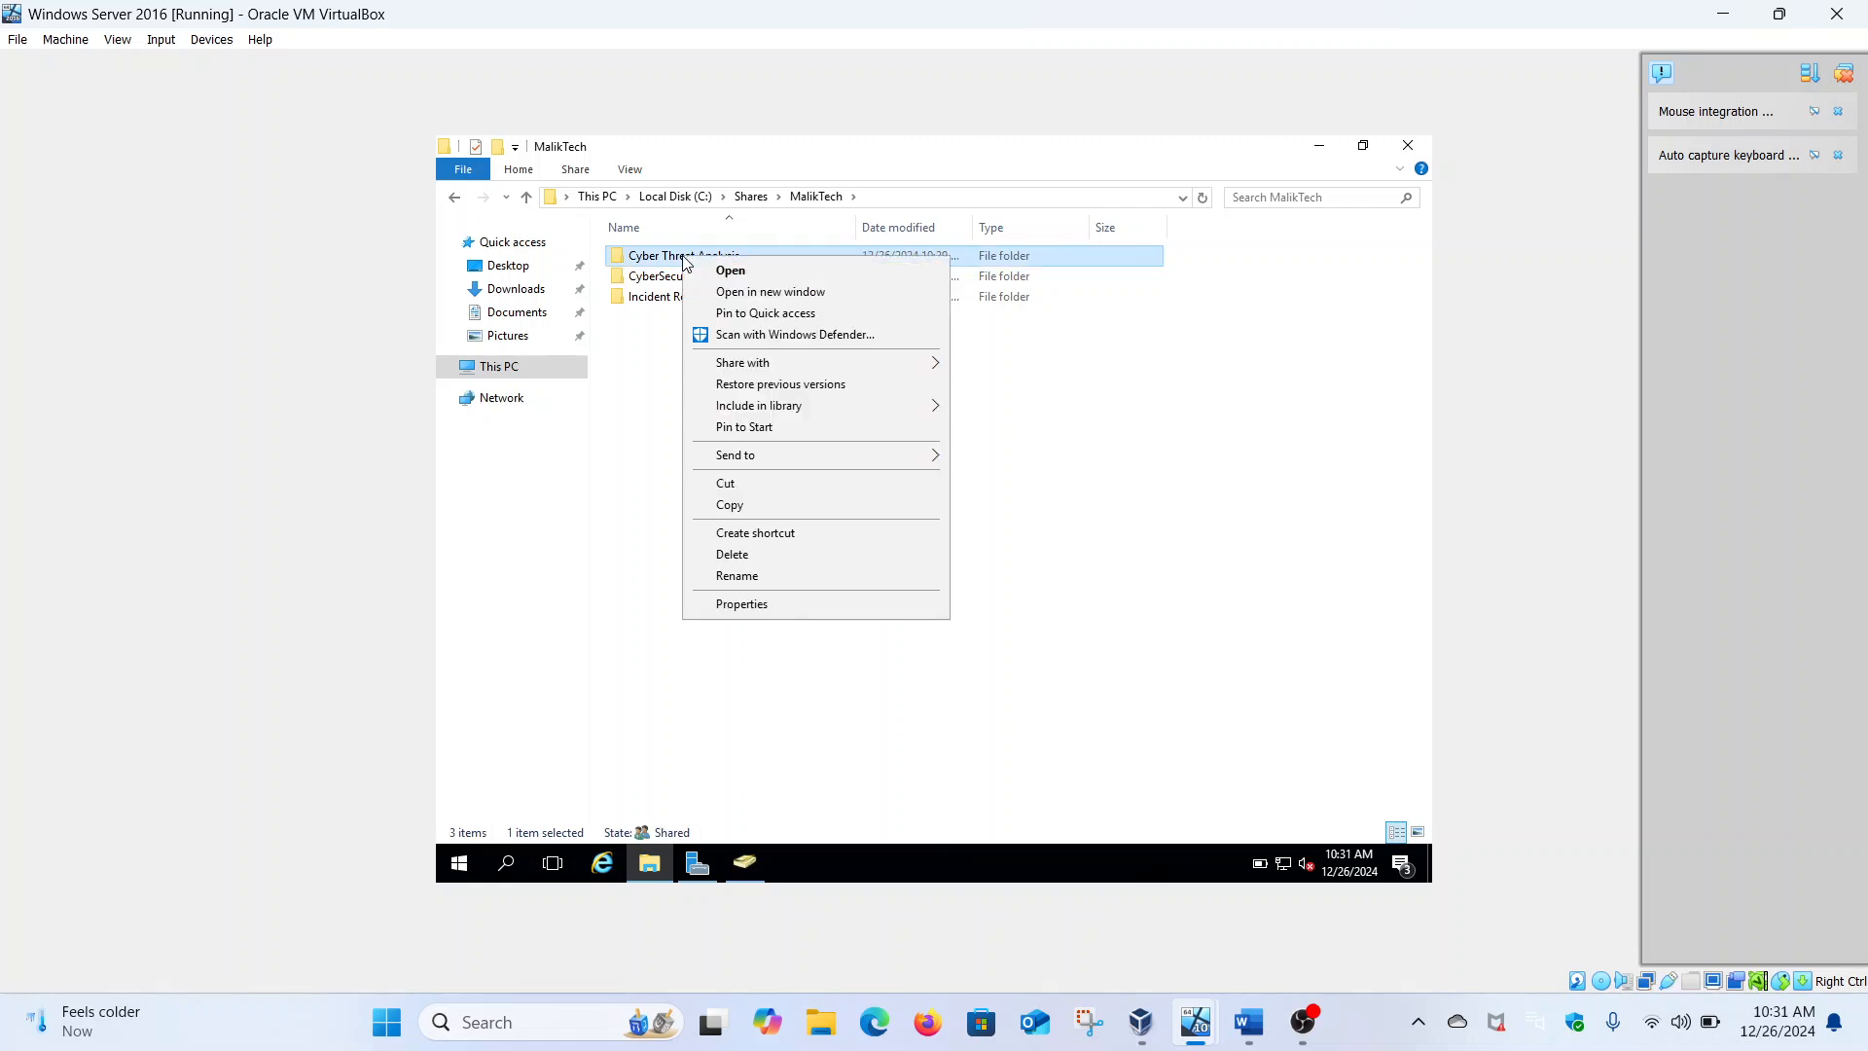
click(741, 605)
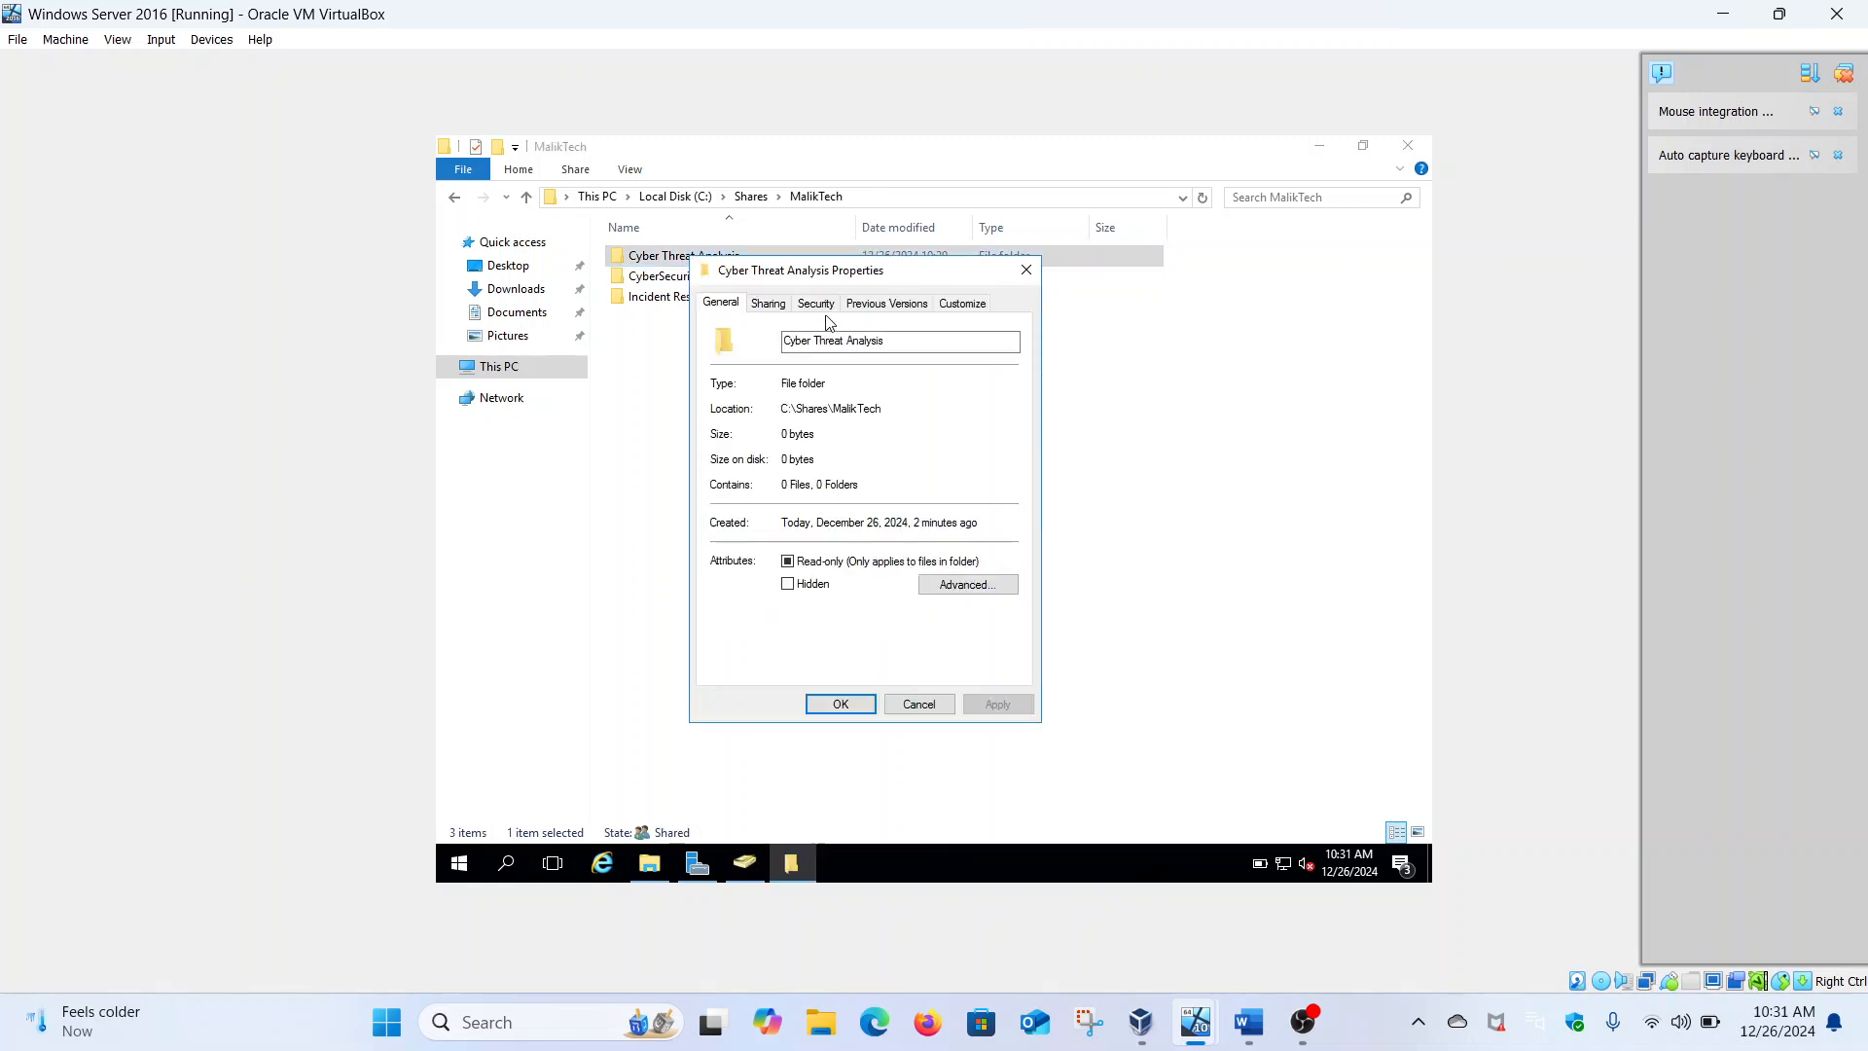
click(825, 306)
click(983, 632)
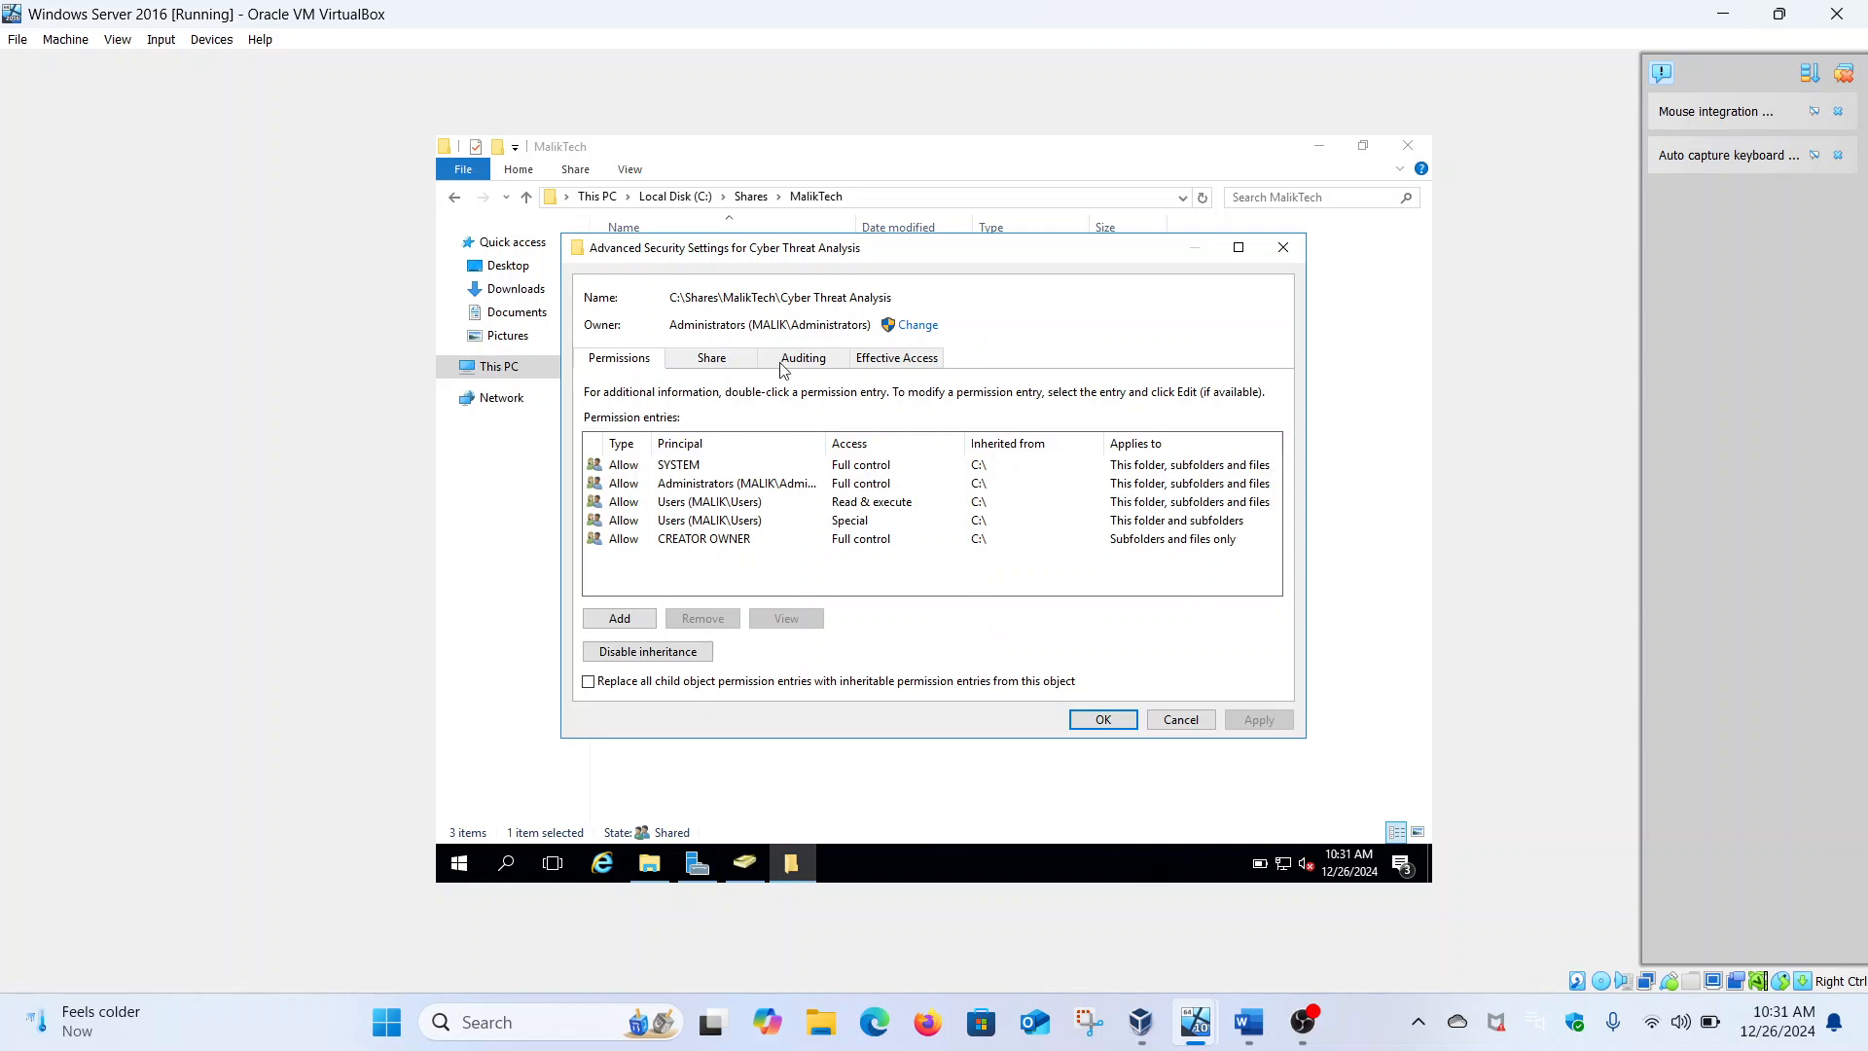
Add a Modify permission entry for the department's user account on Cyber Threat Analysis
click(650, 620)
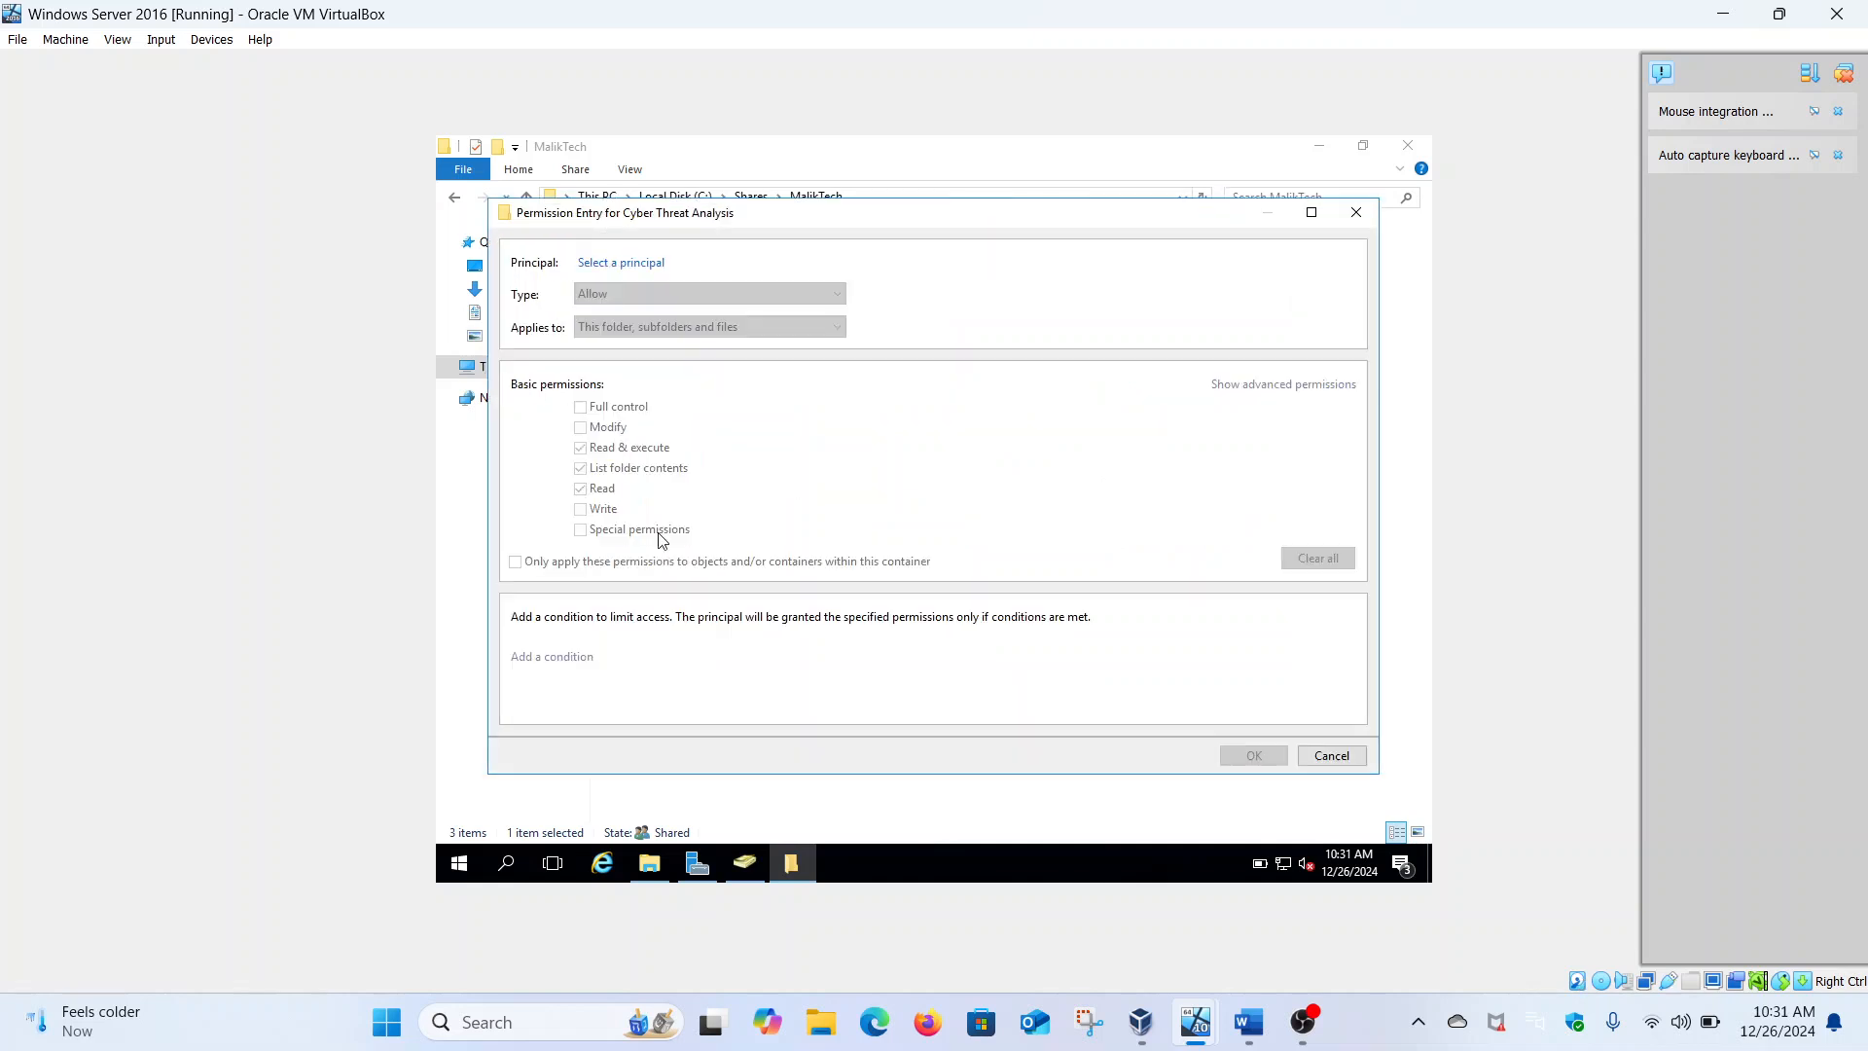
click(642, 263)
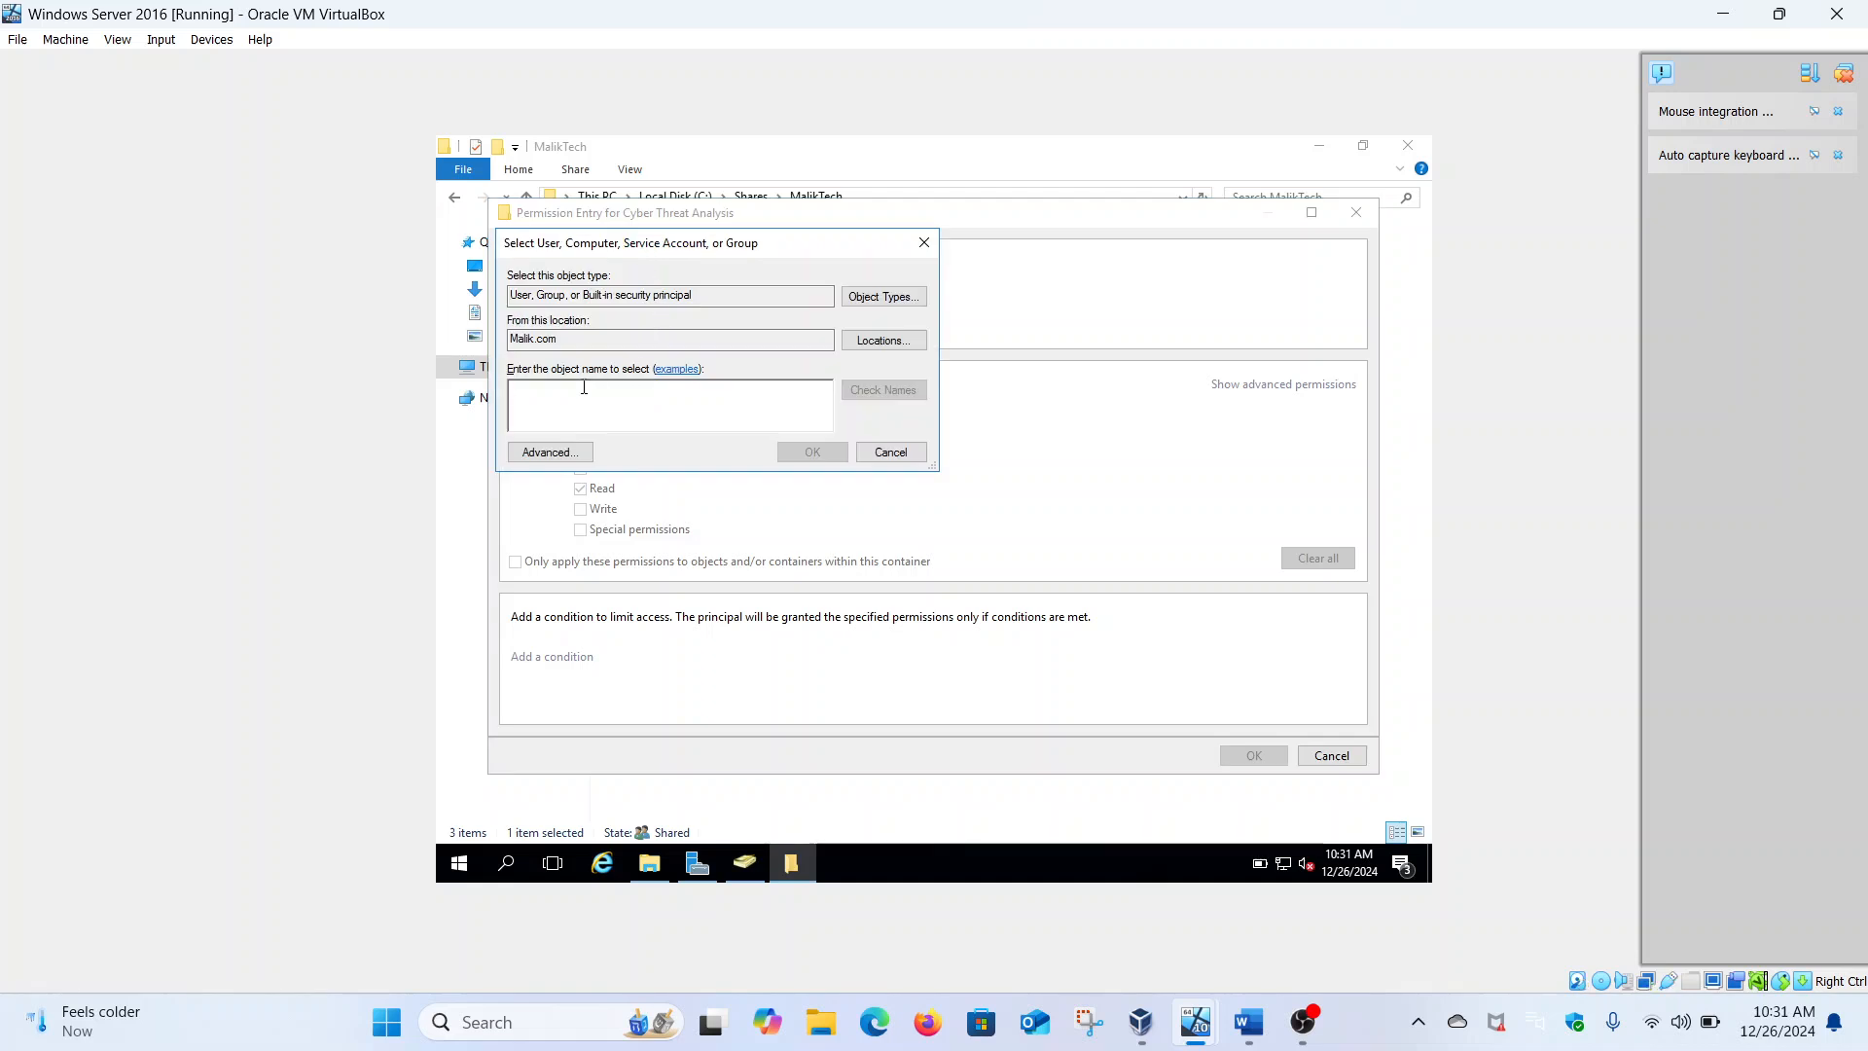
click(1249, 1022)
scroll(851, 895, down, 3)
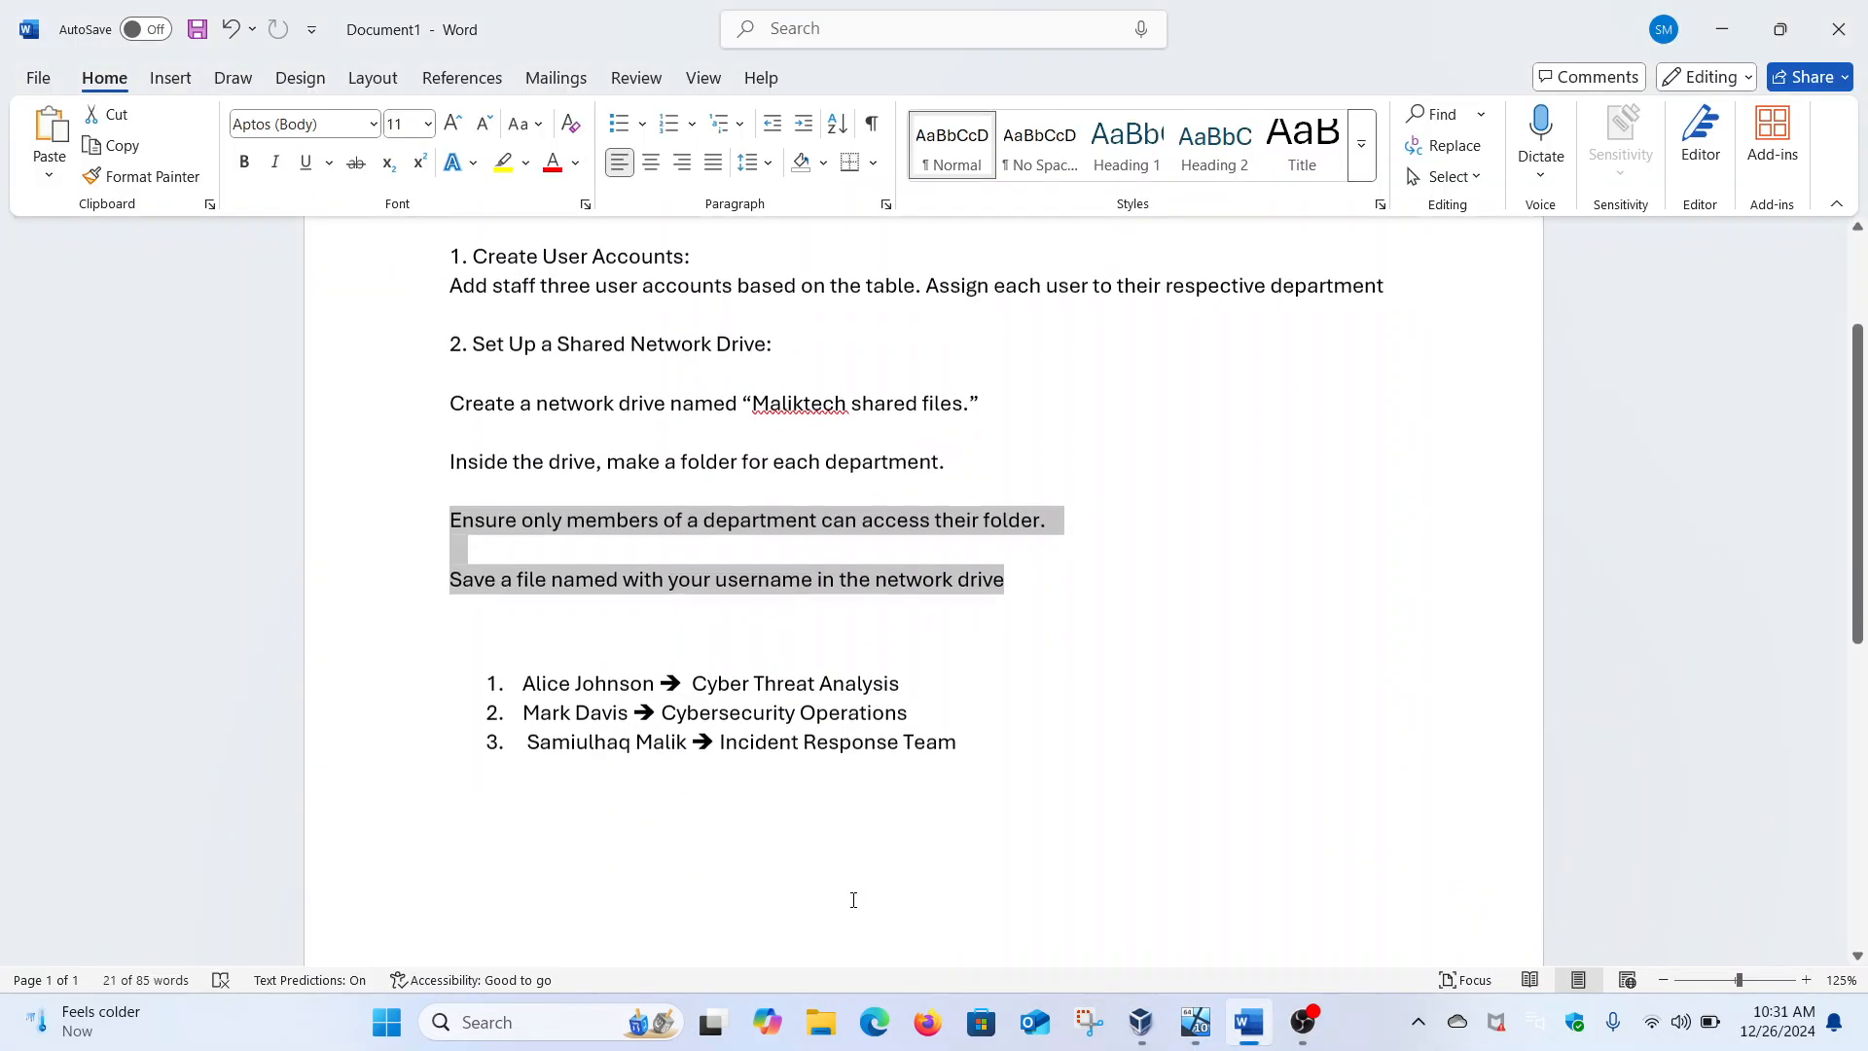
mouse_move(1196, 1022)
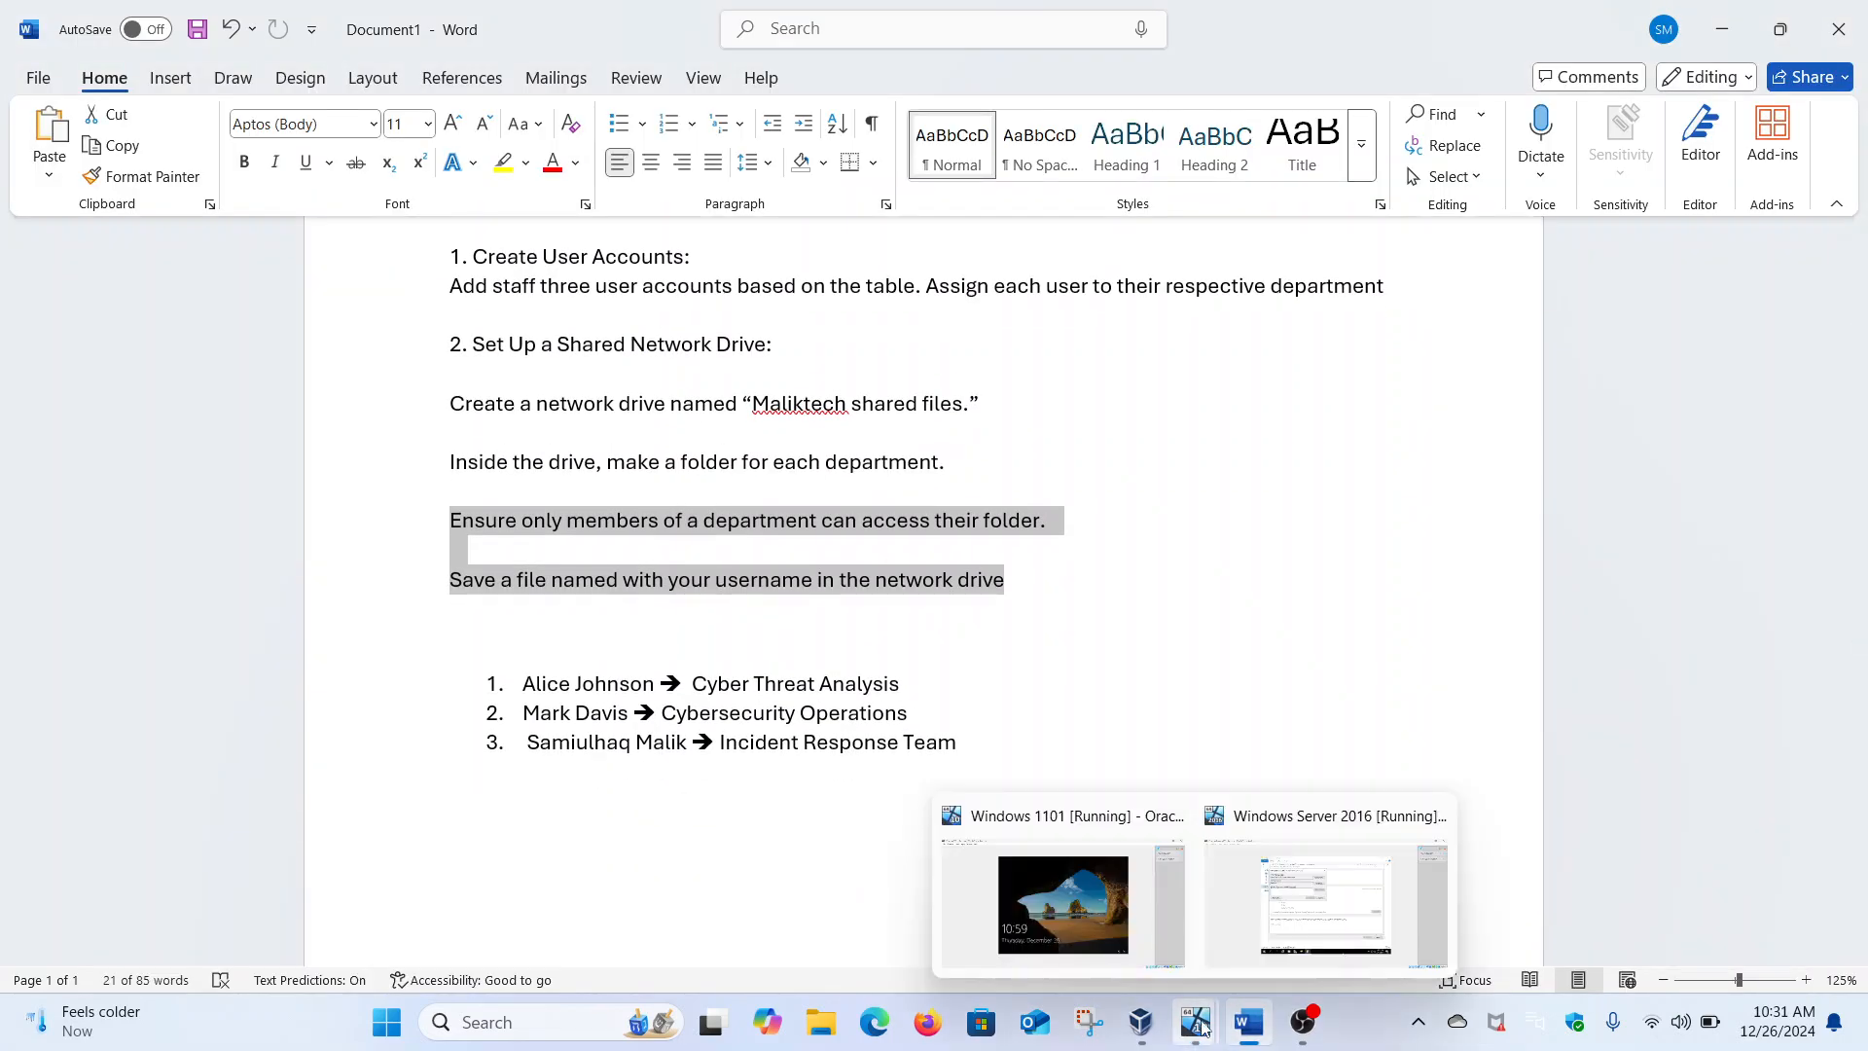
click(1234, 949)
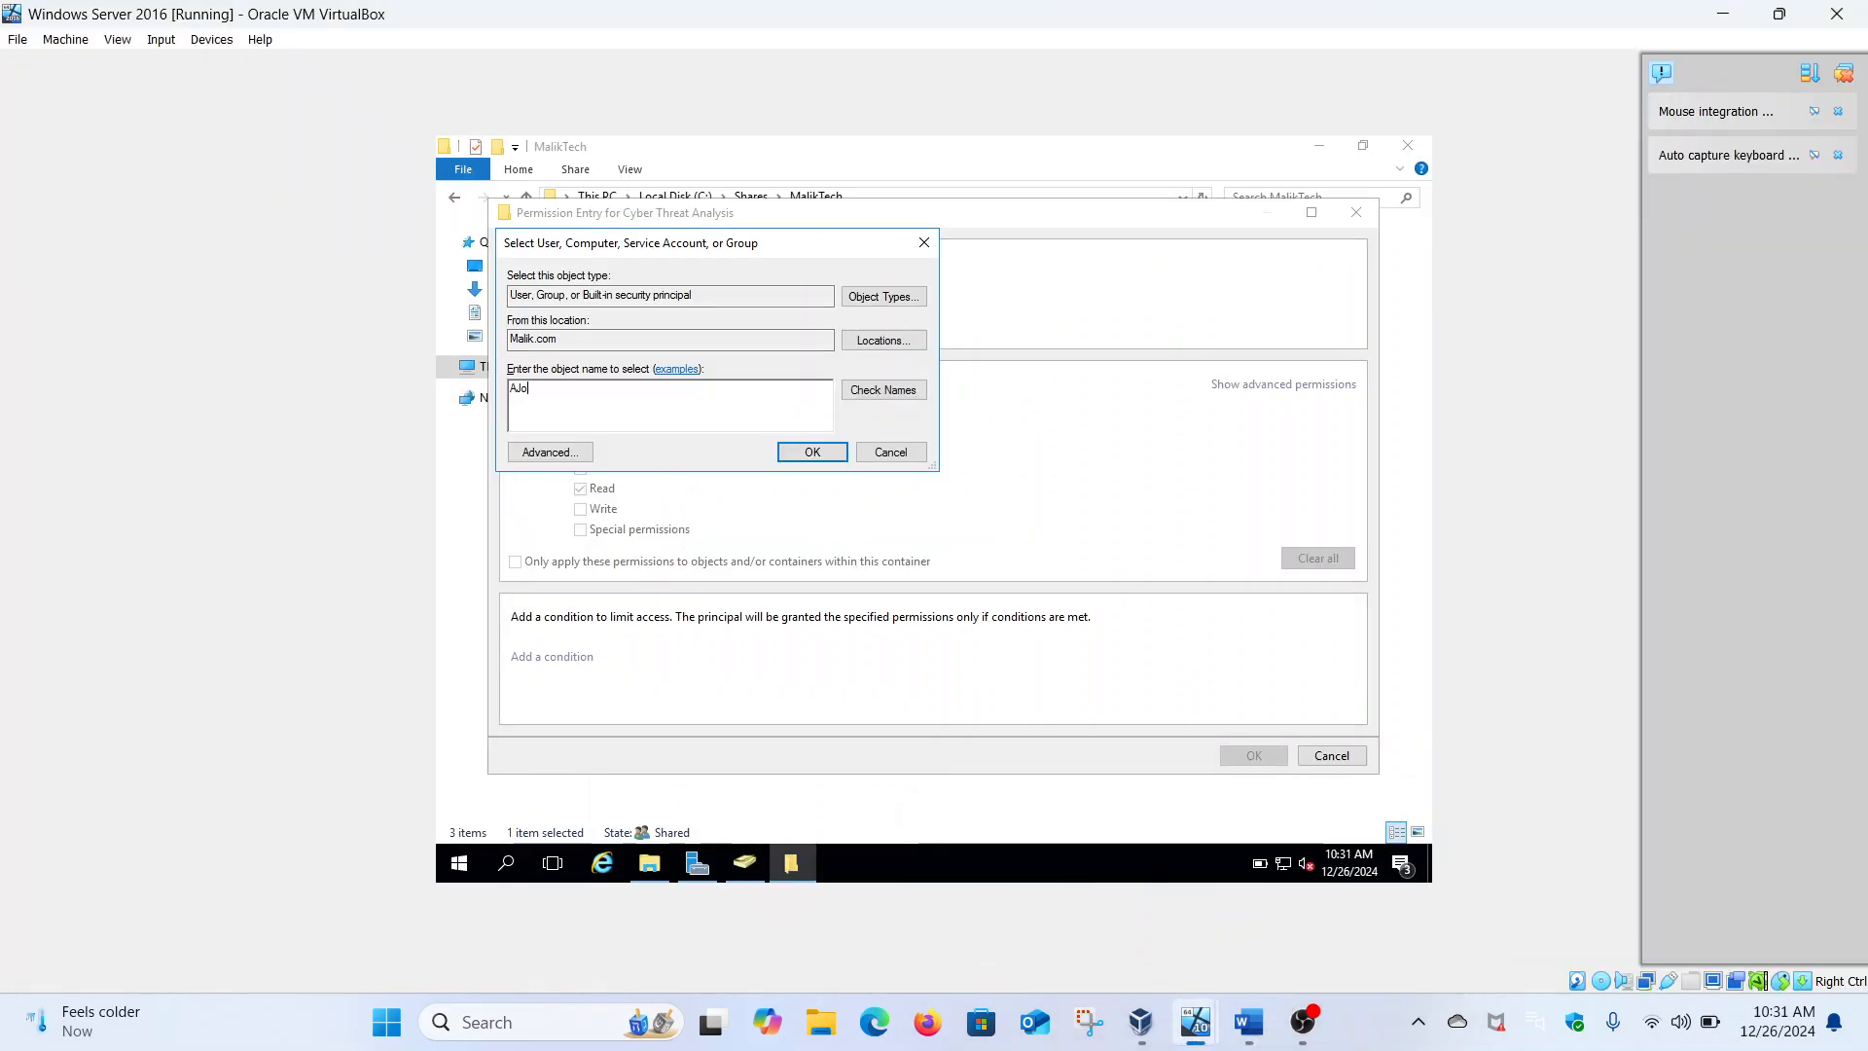
click(790, 454)
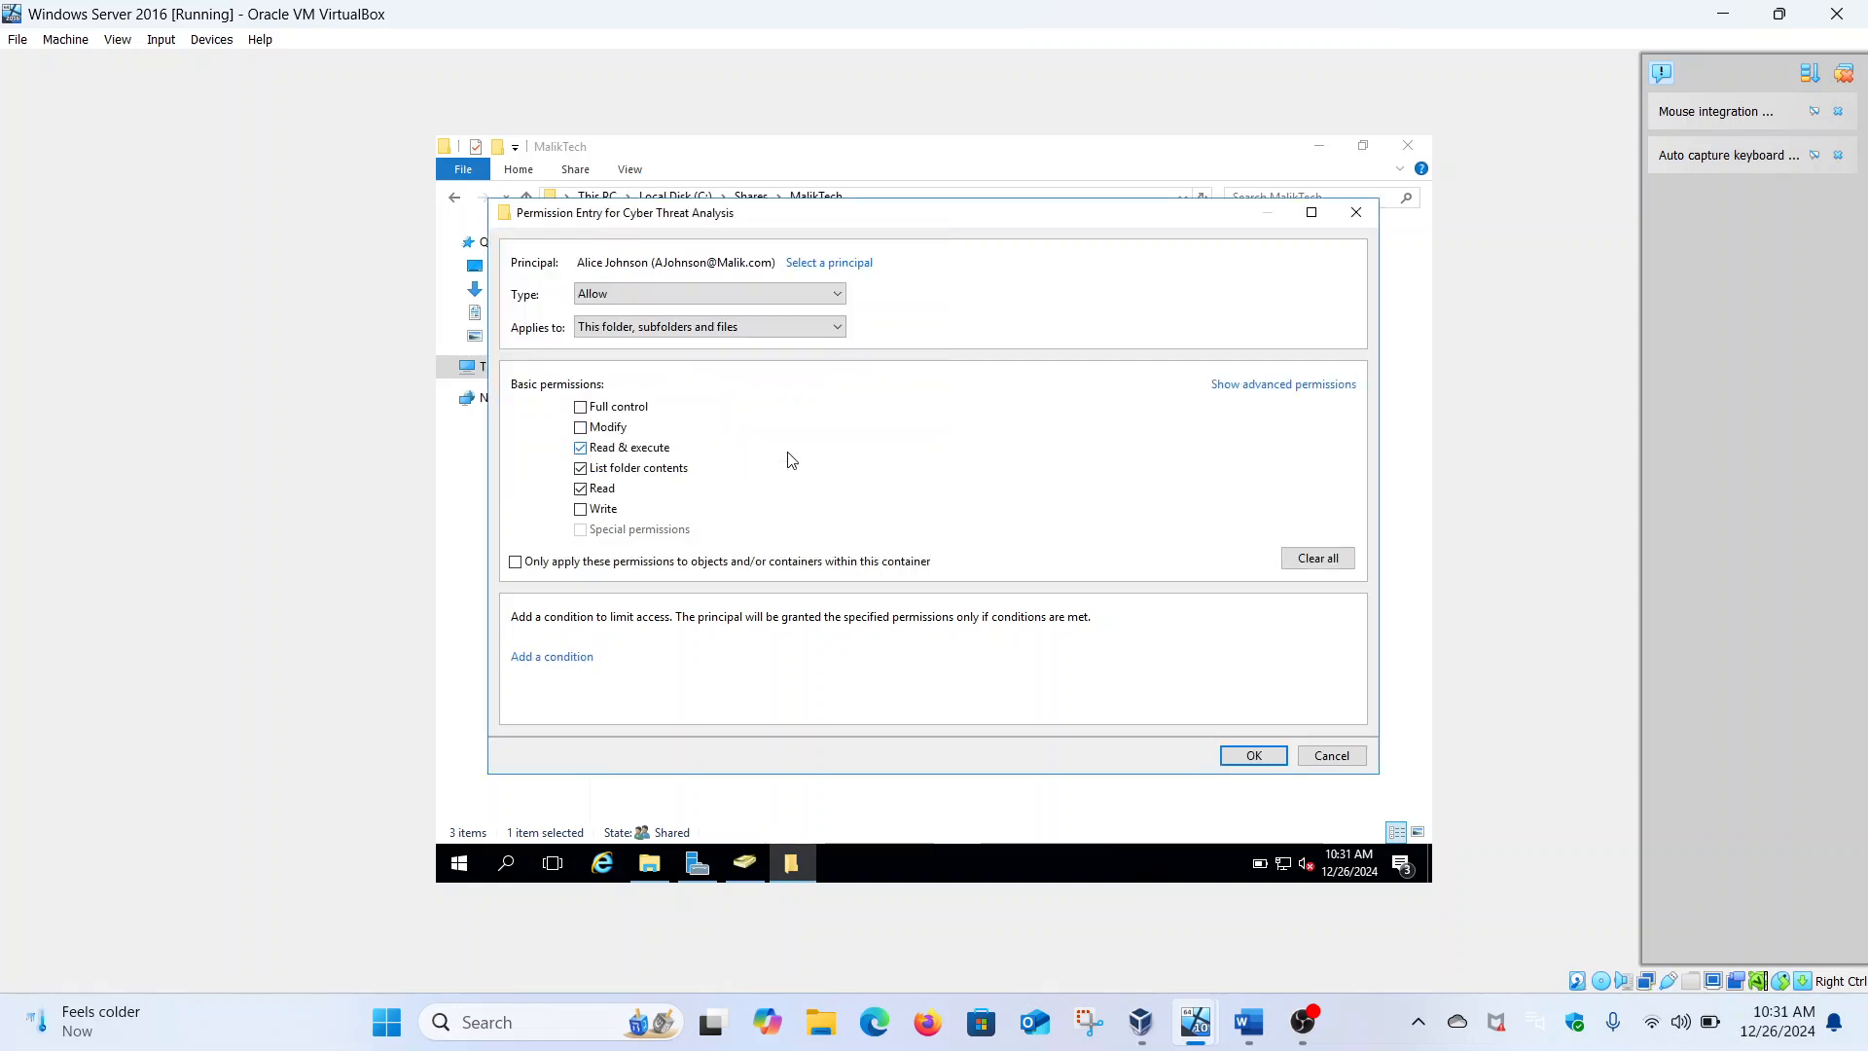
click(581, 429)
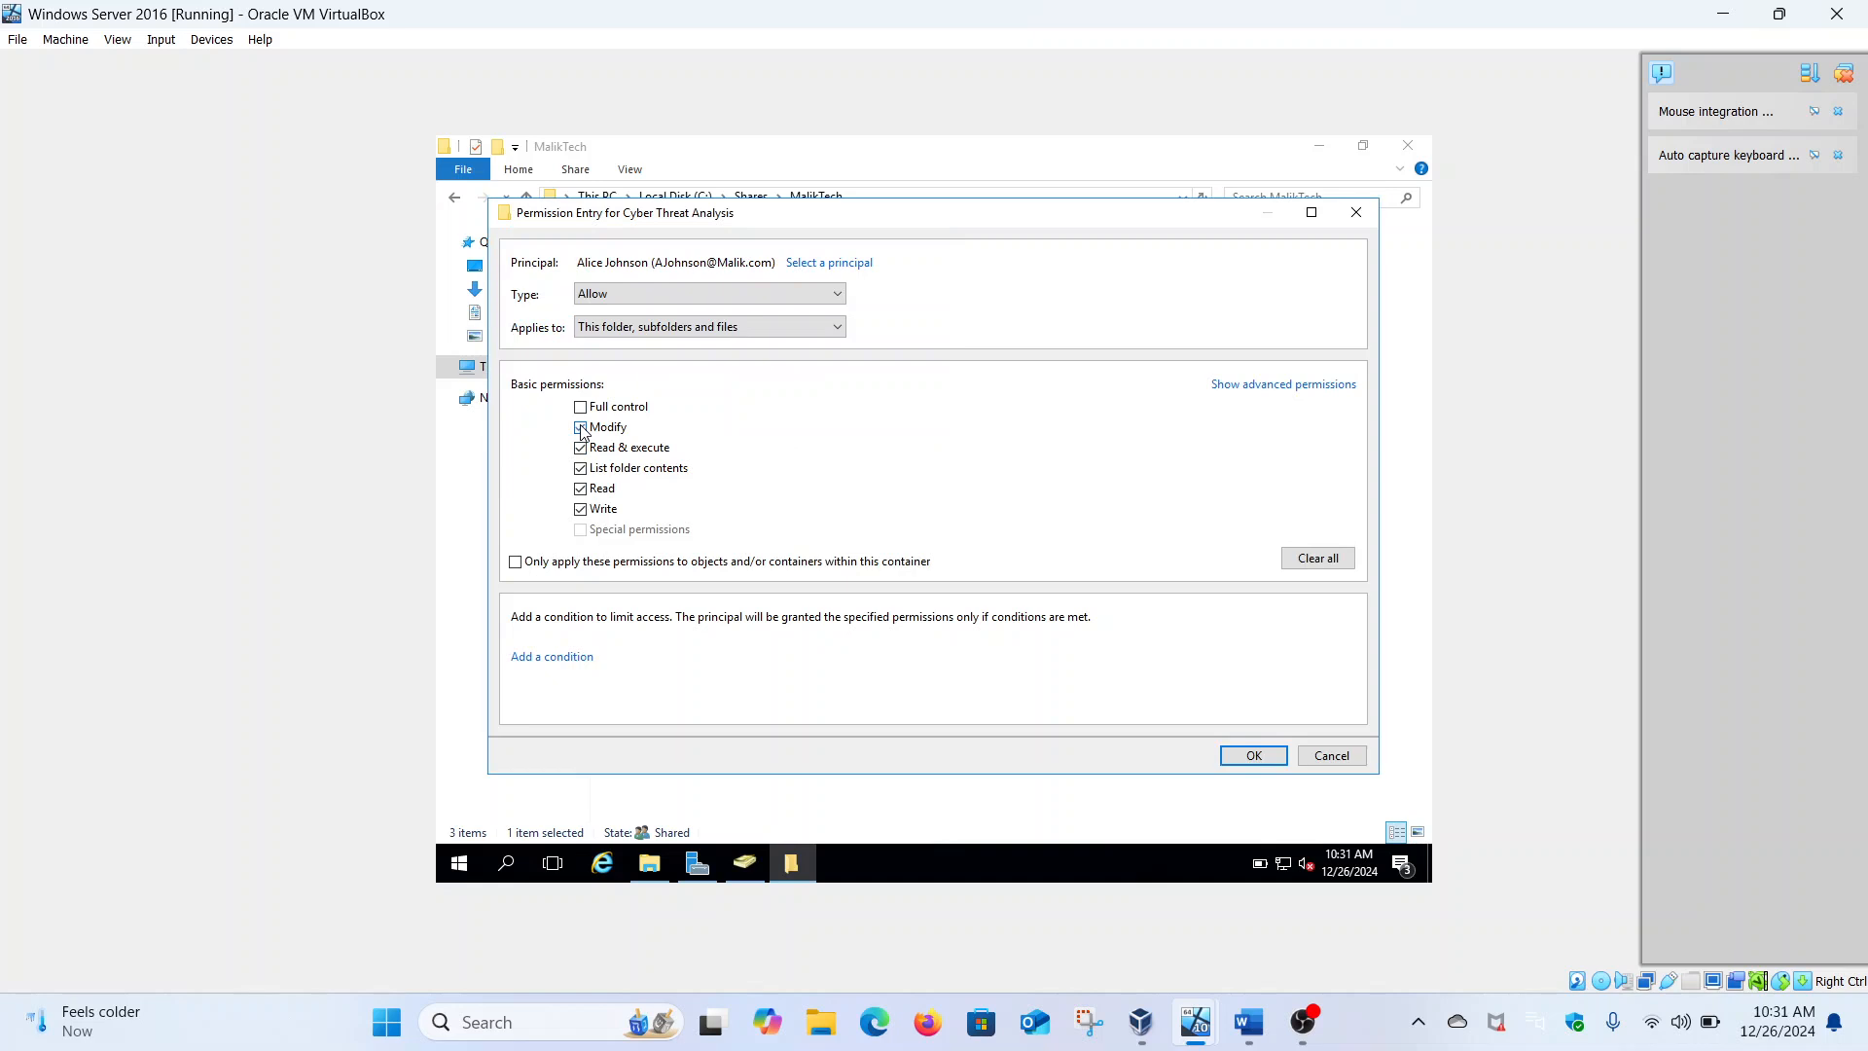
click(1232, 763)
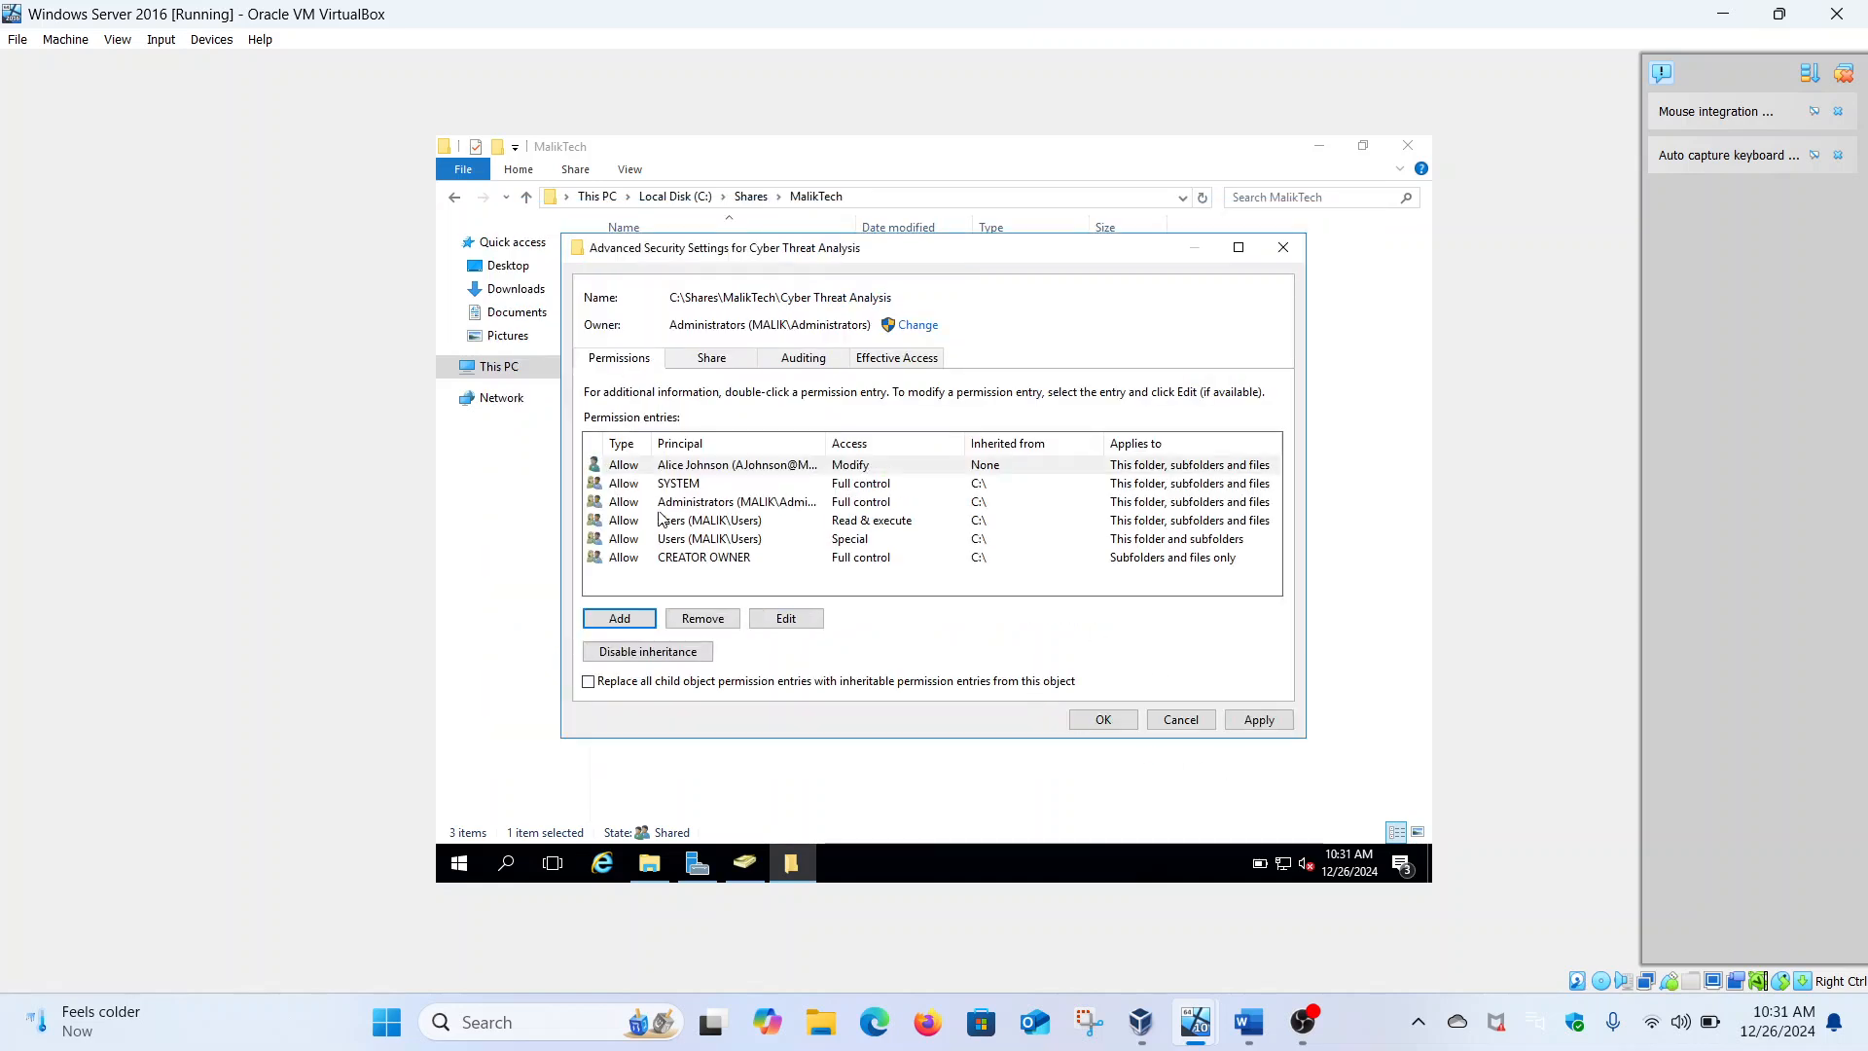
Disable inheritance converting to explicit entries, remove both Users group entries, and apply the changes
click(721, 521)
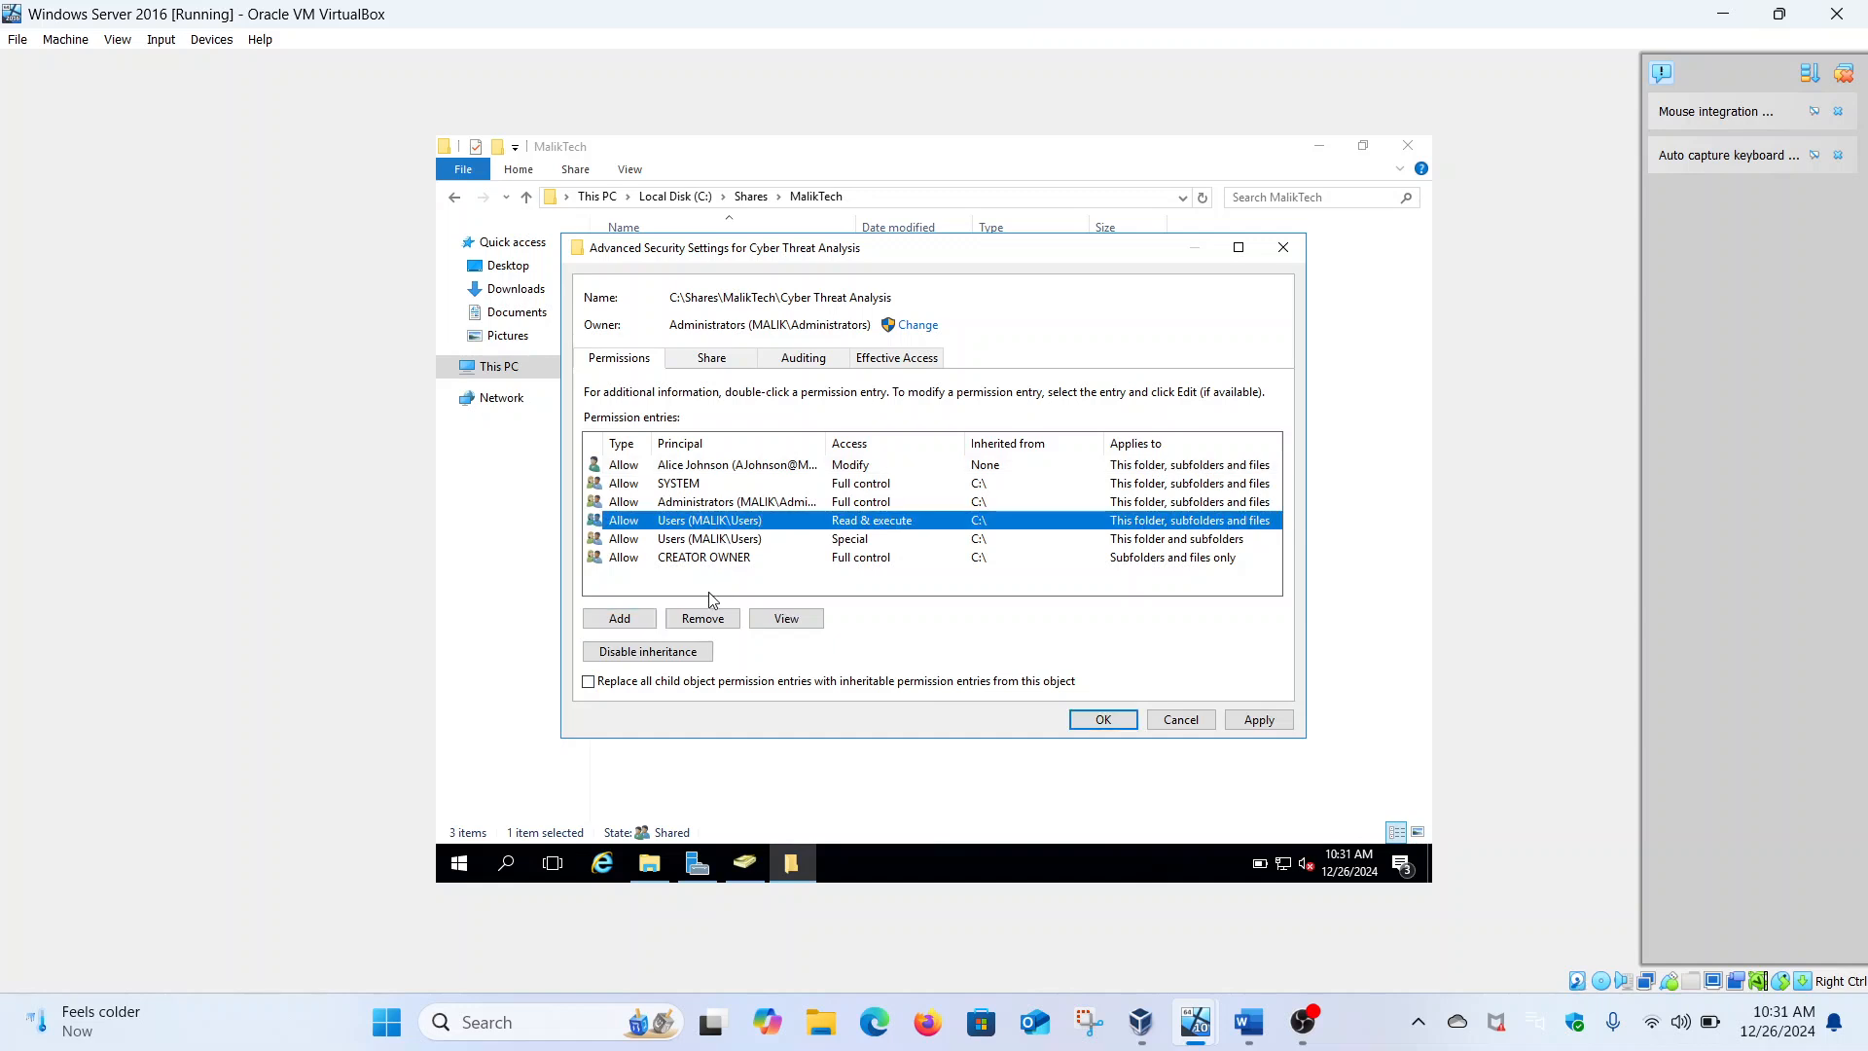
click(719, 624)
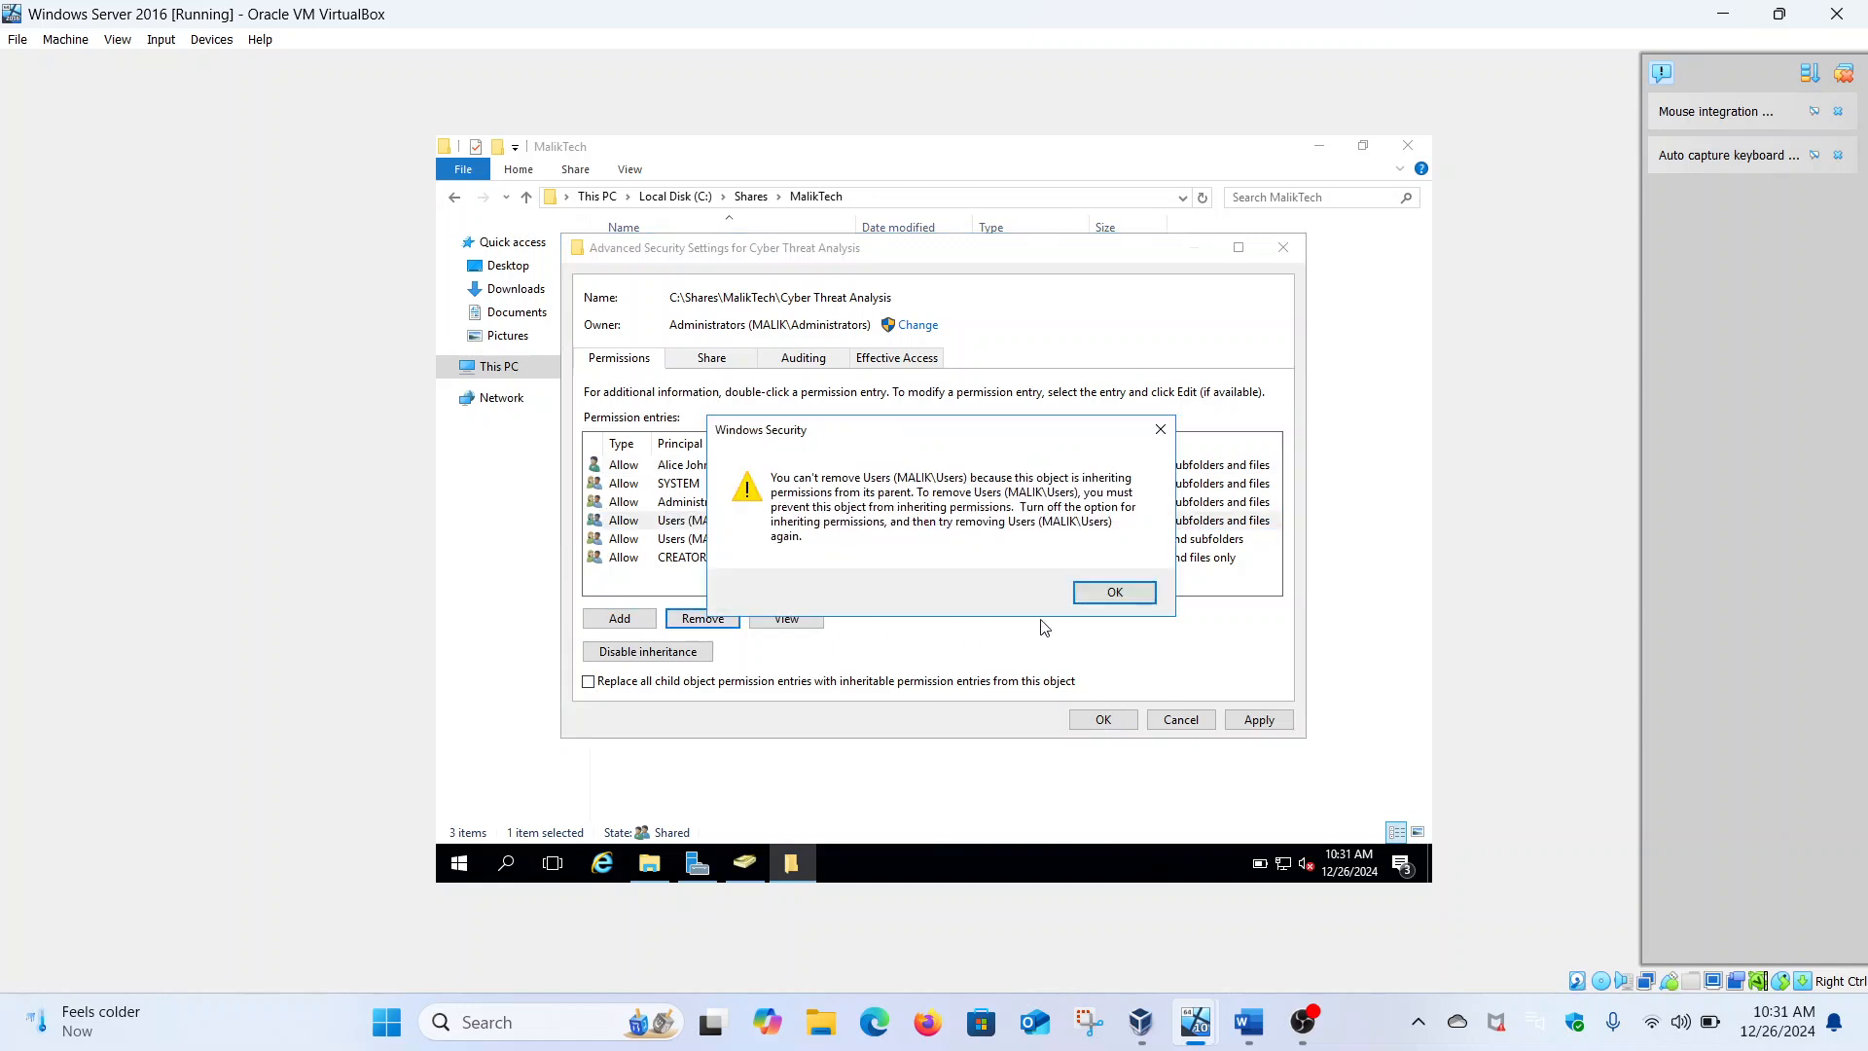
click(1090, 607)
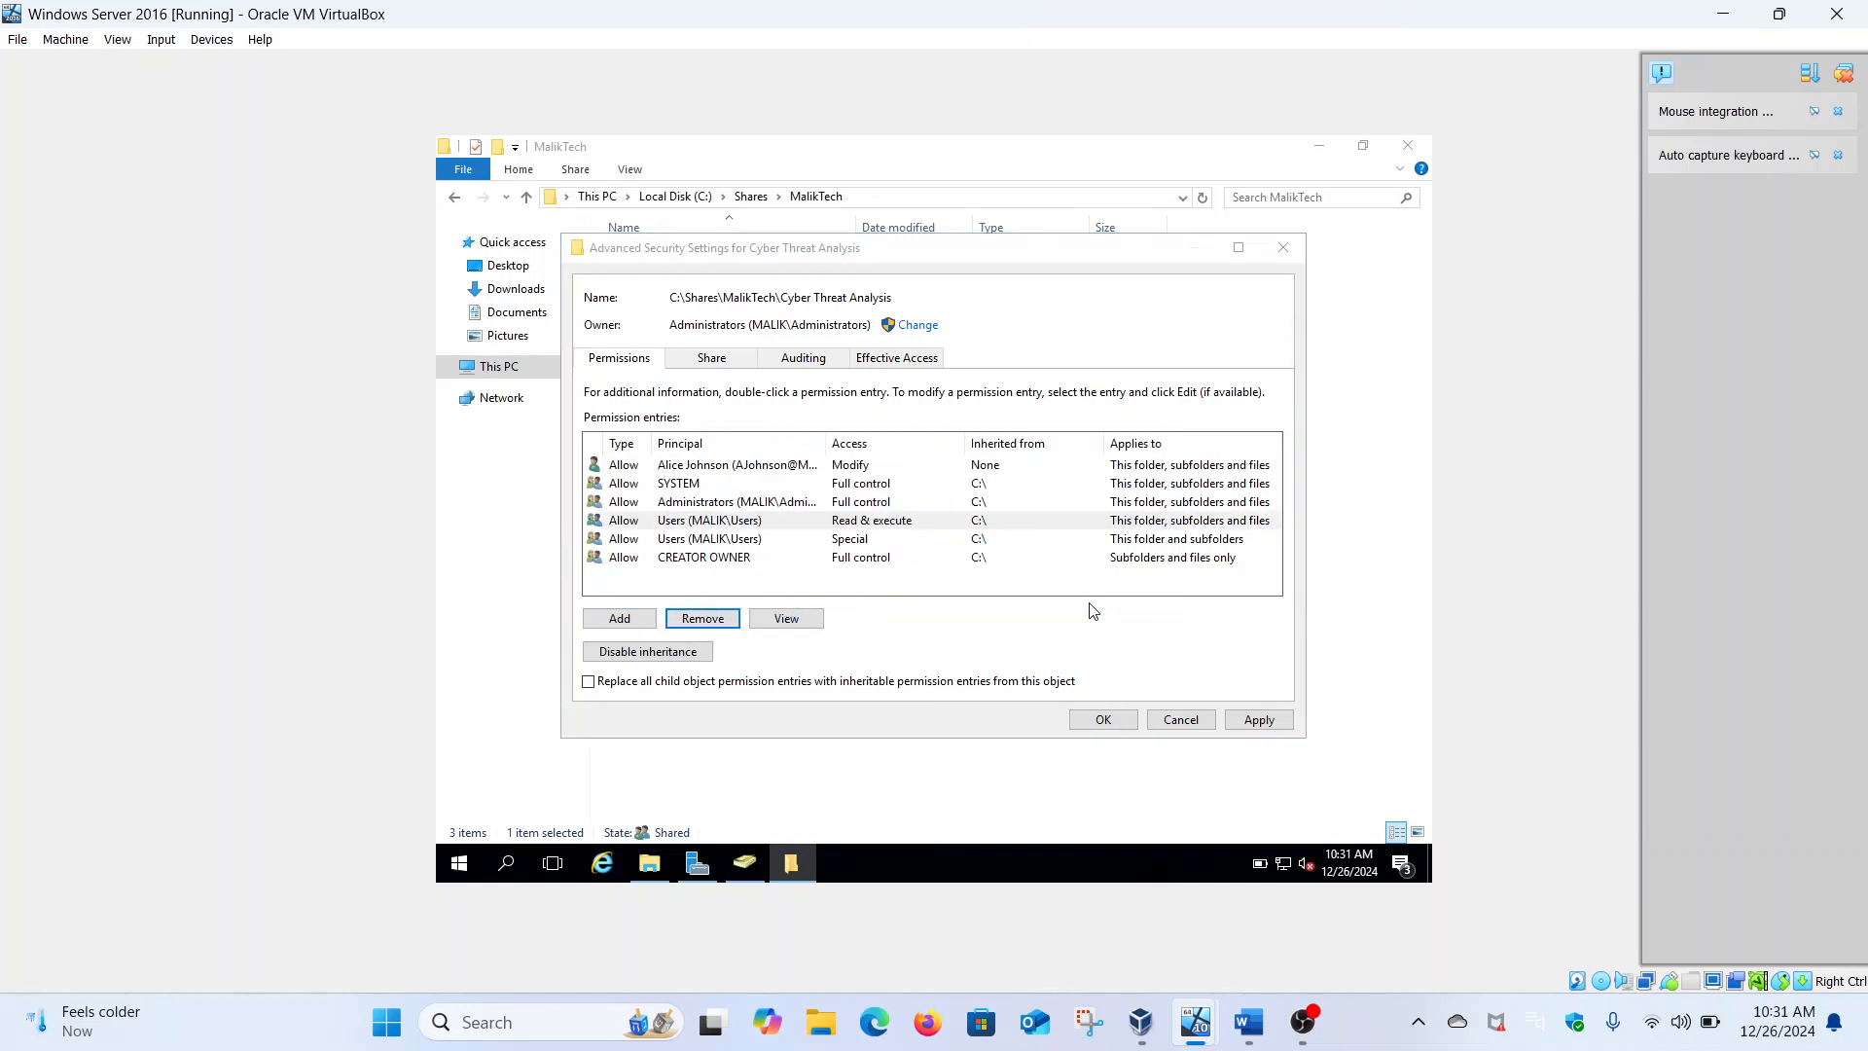
click(619, 652)
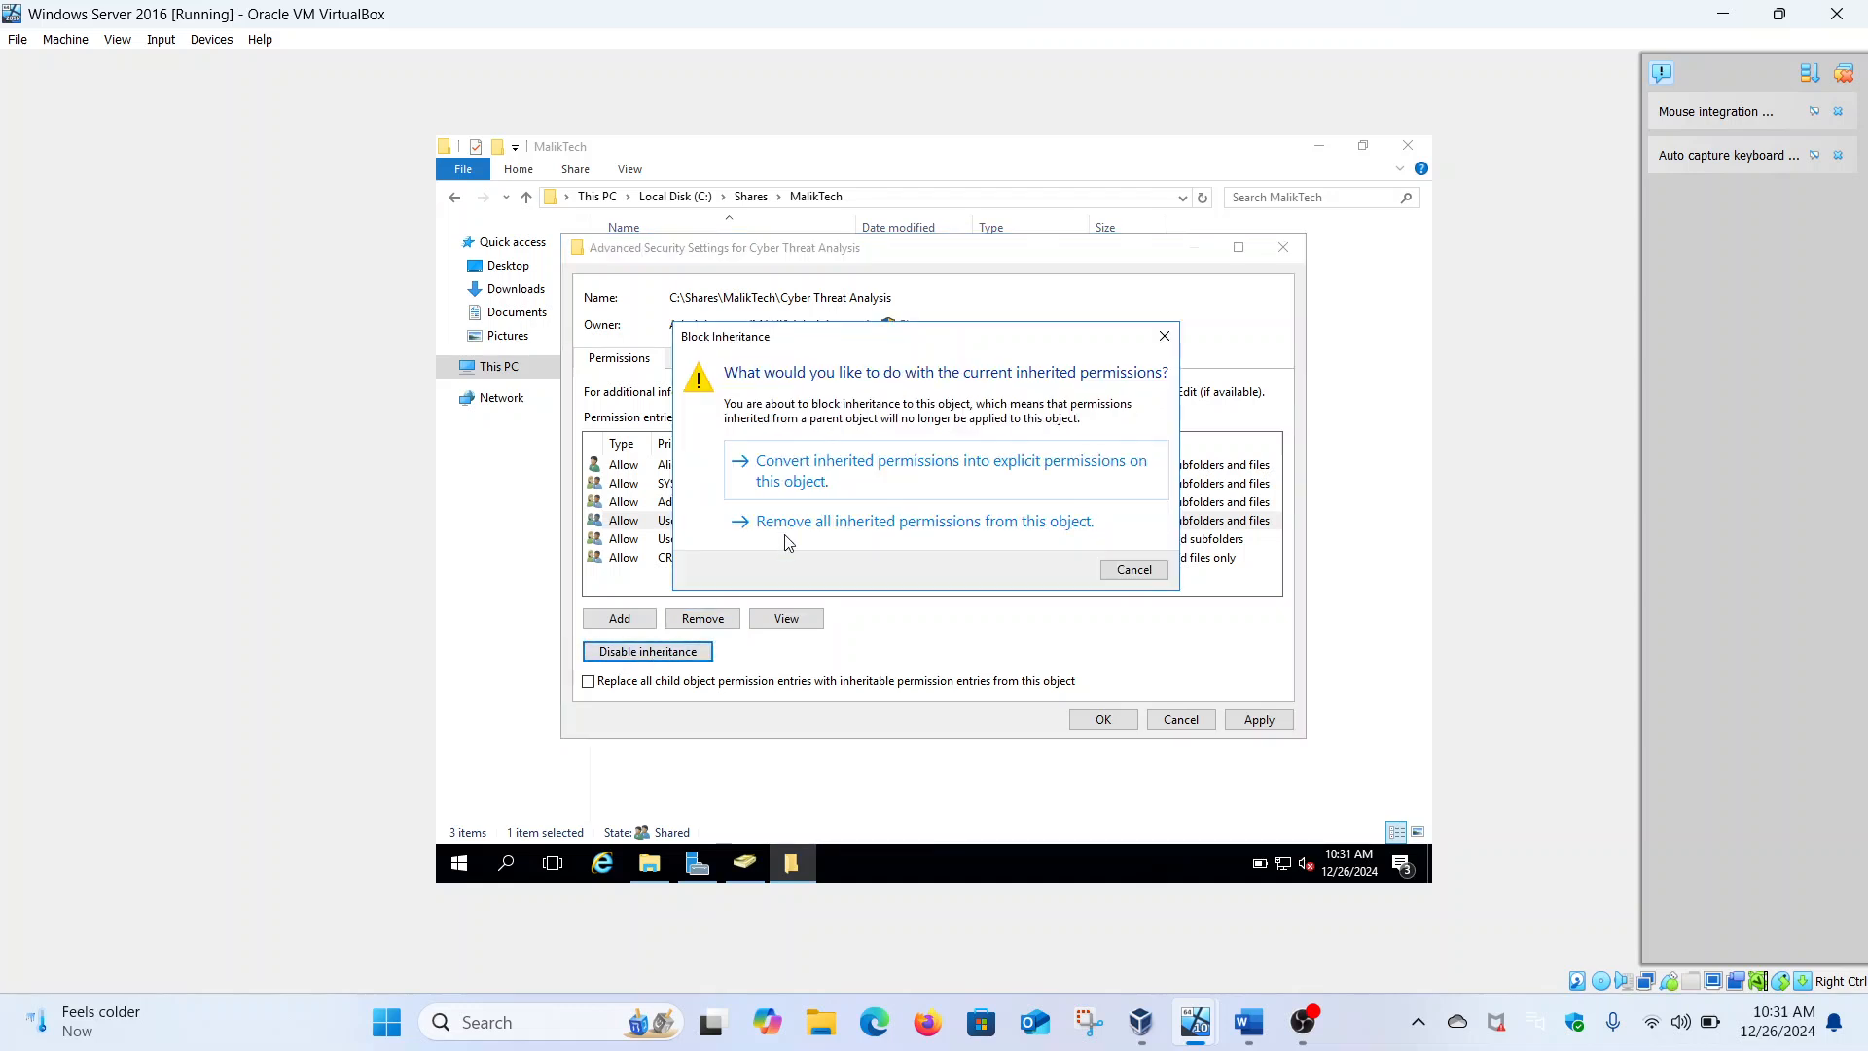
click(863, 479)
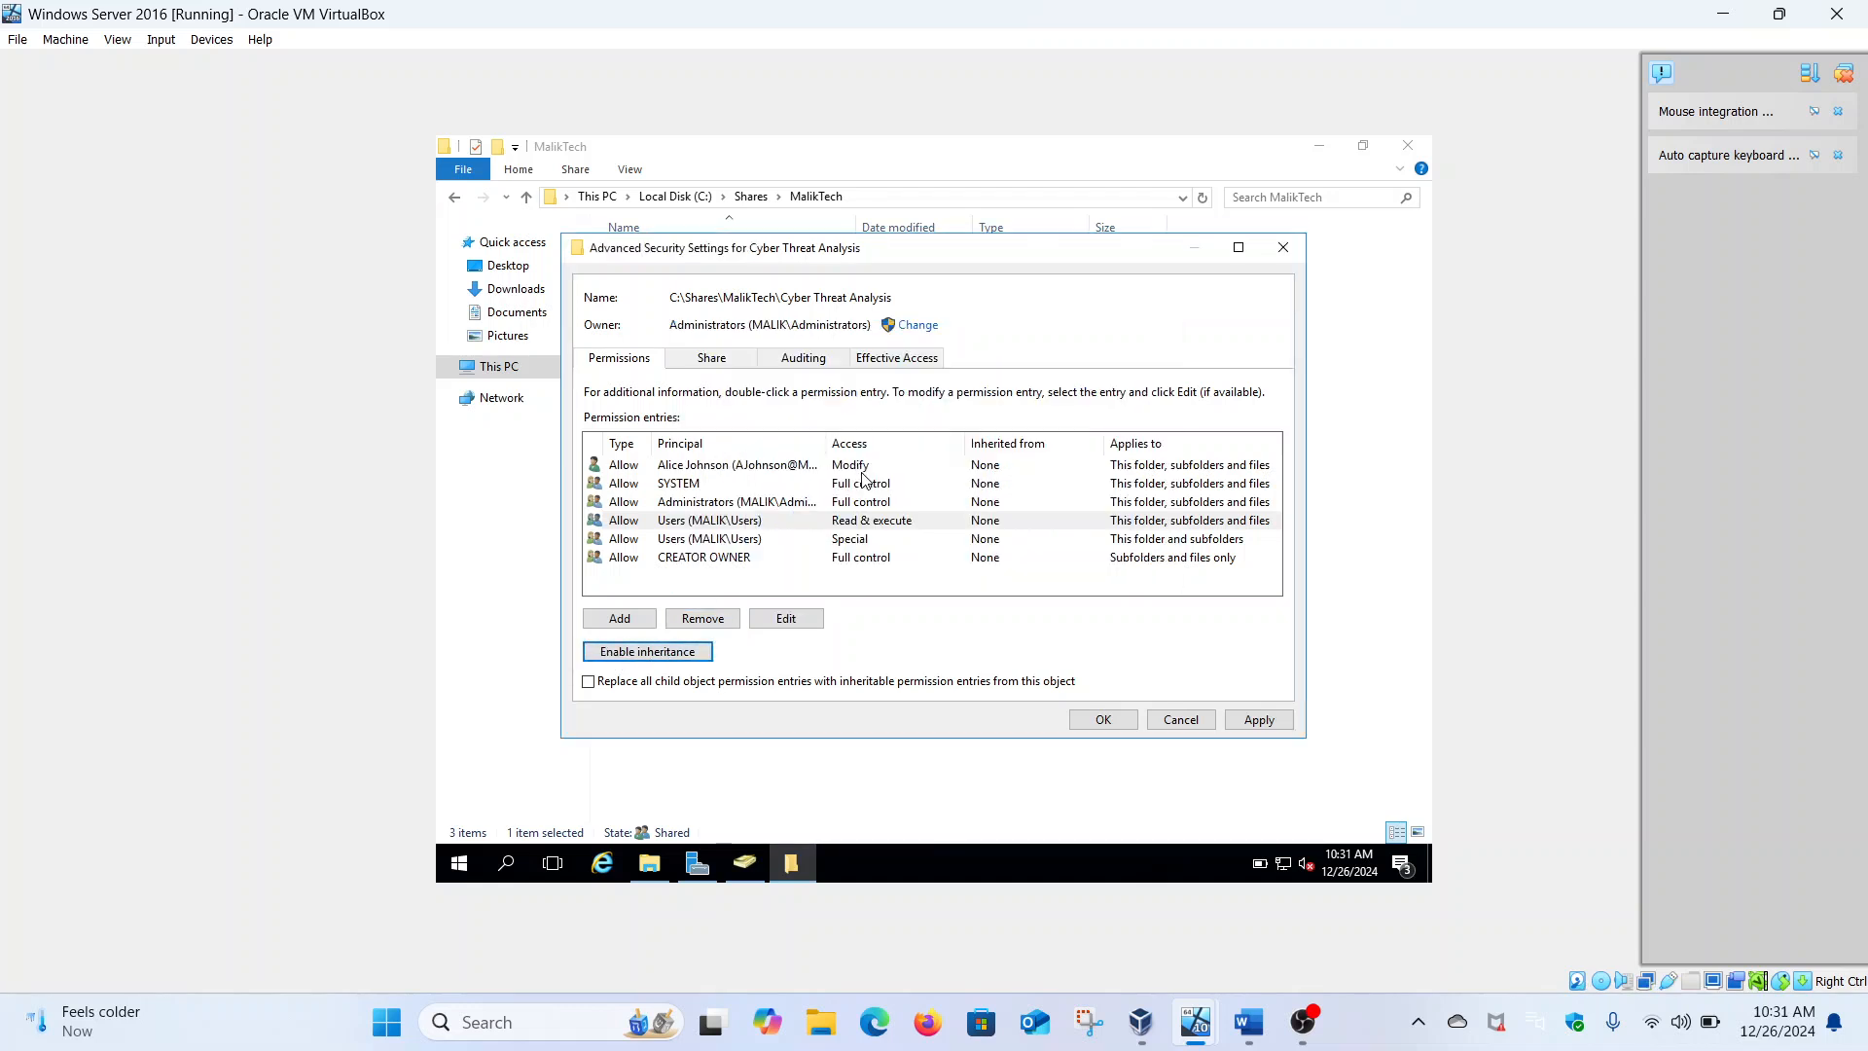
click(726, 530)
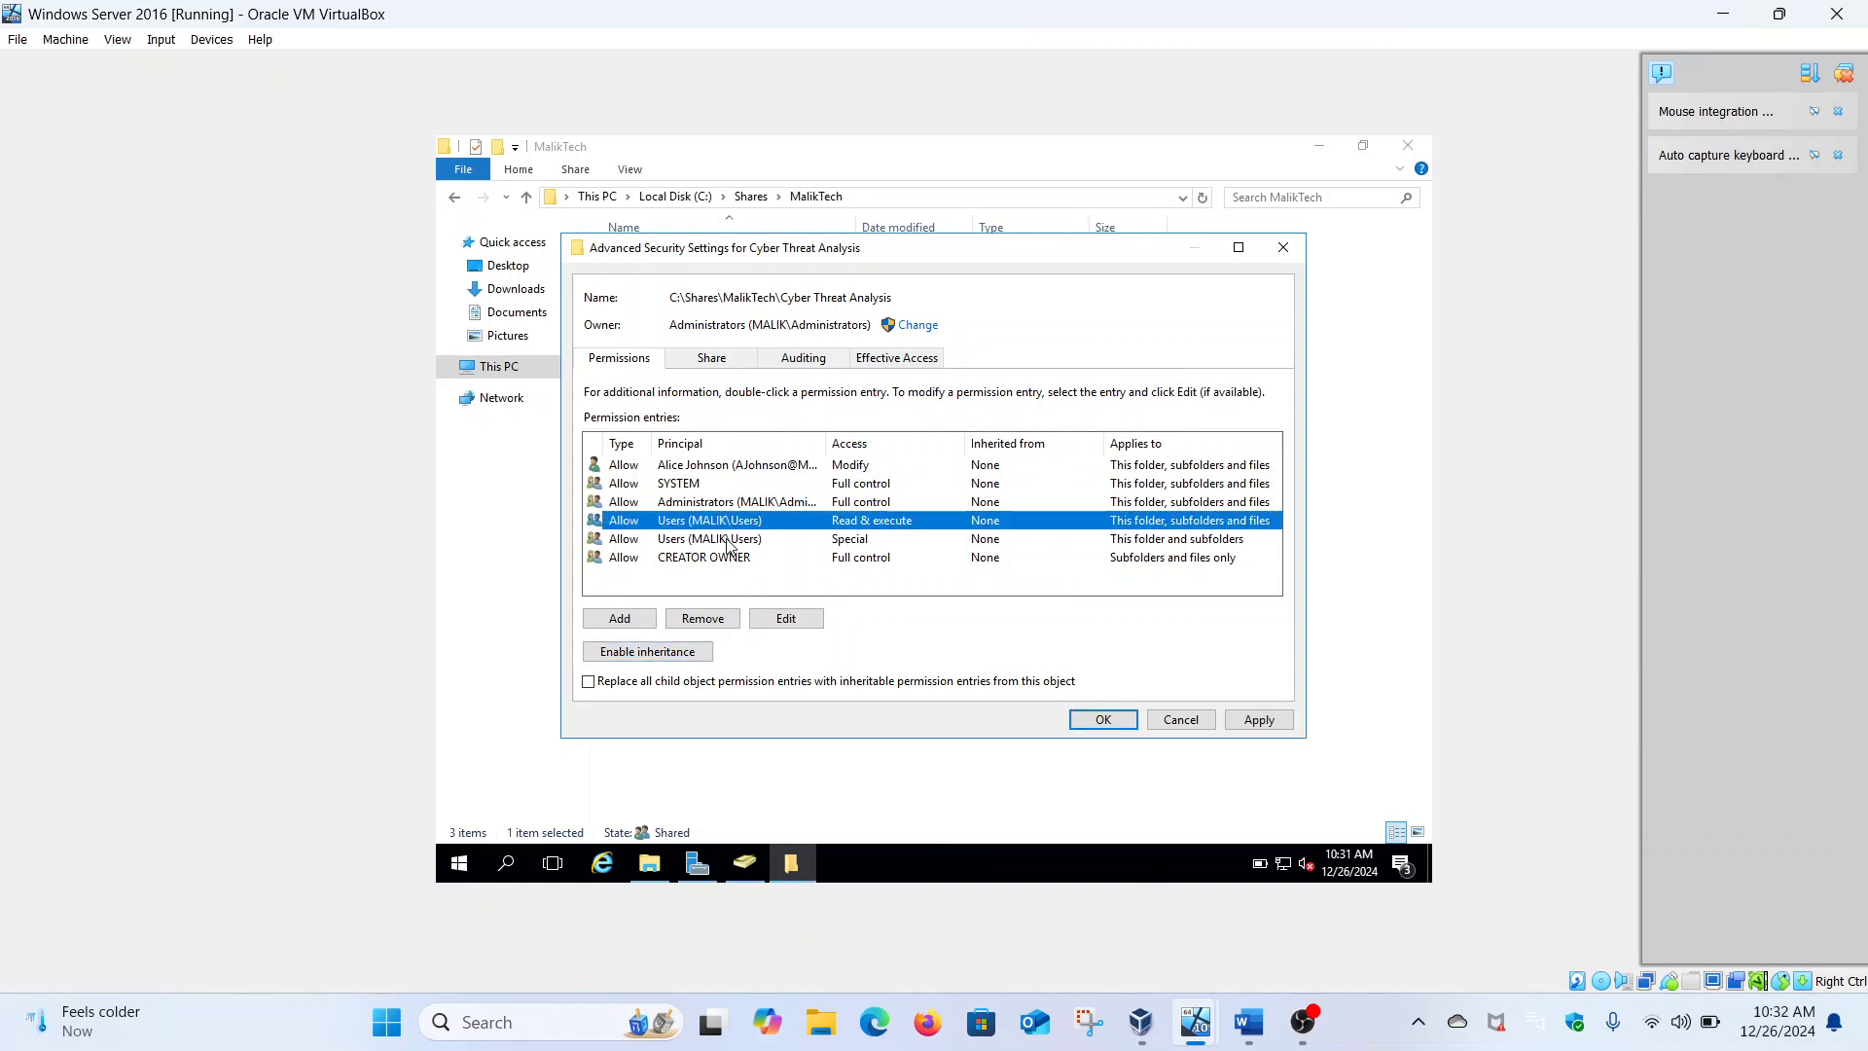
click(717, 622)
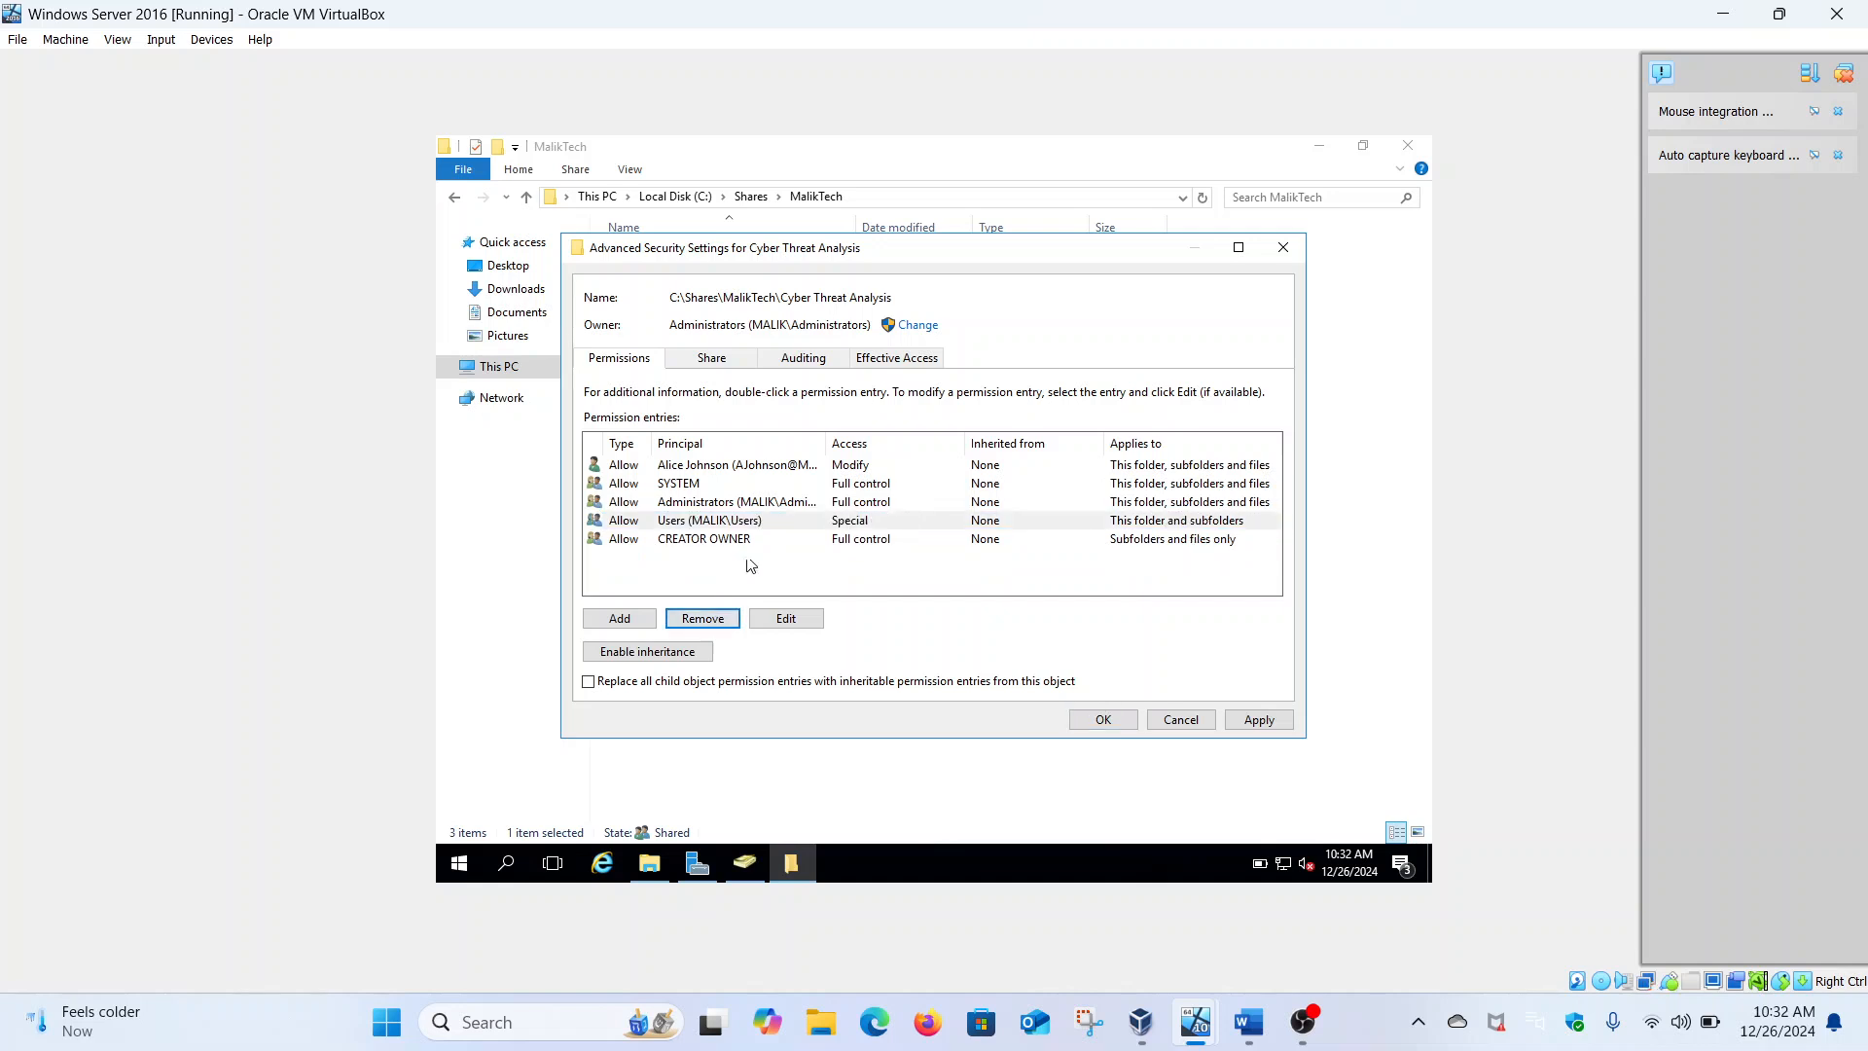
click(713, 624)
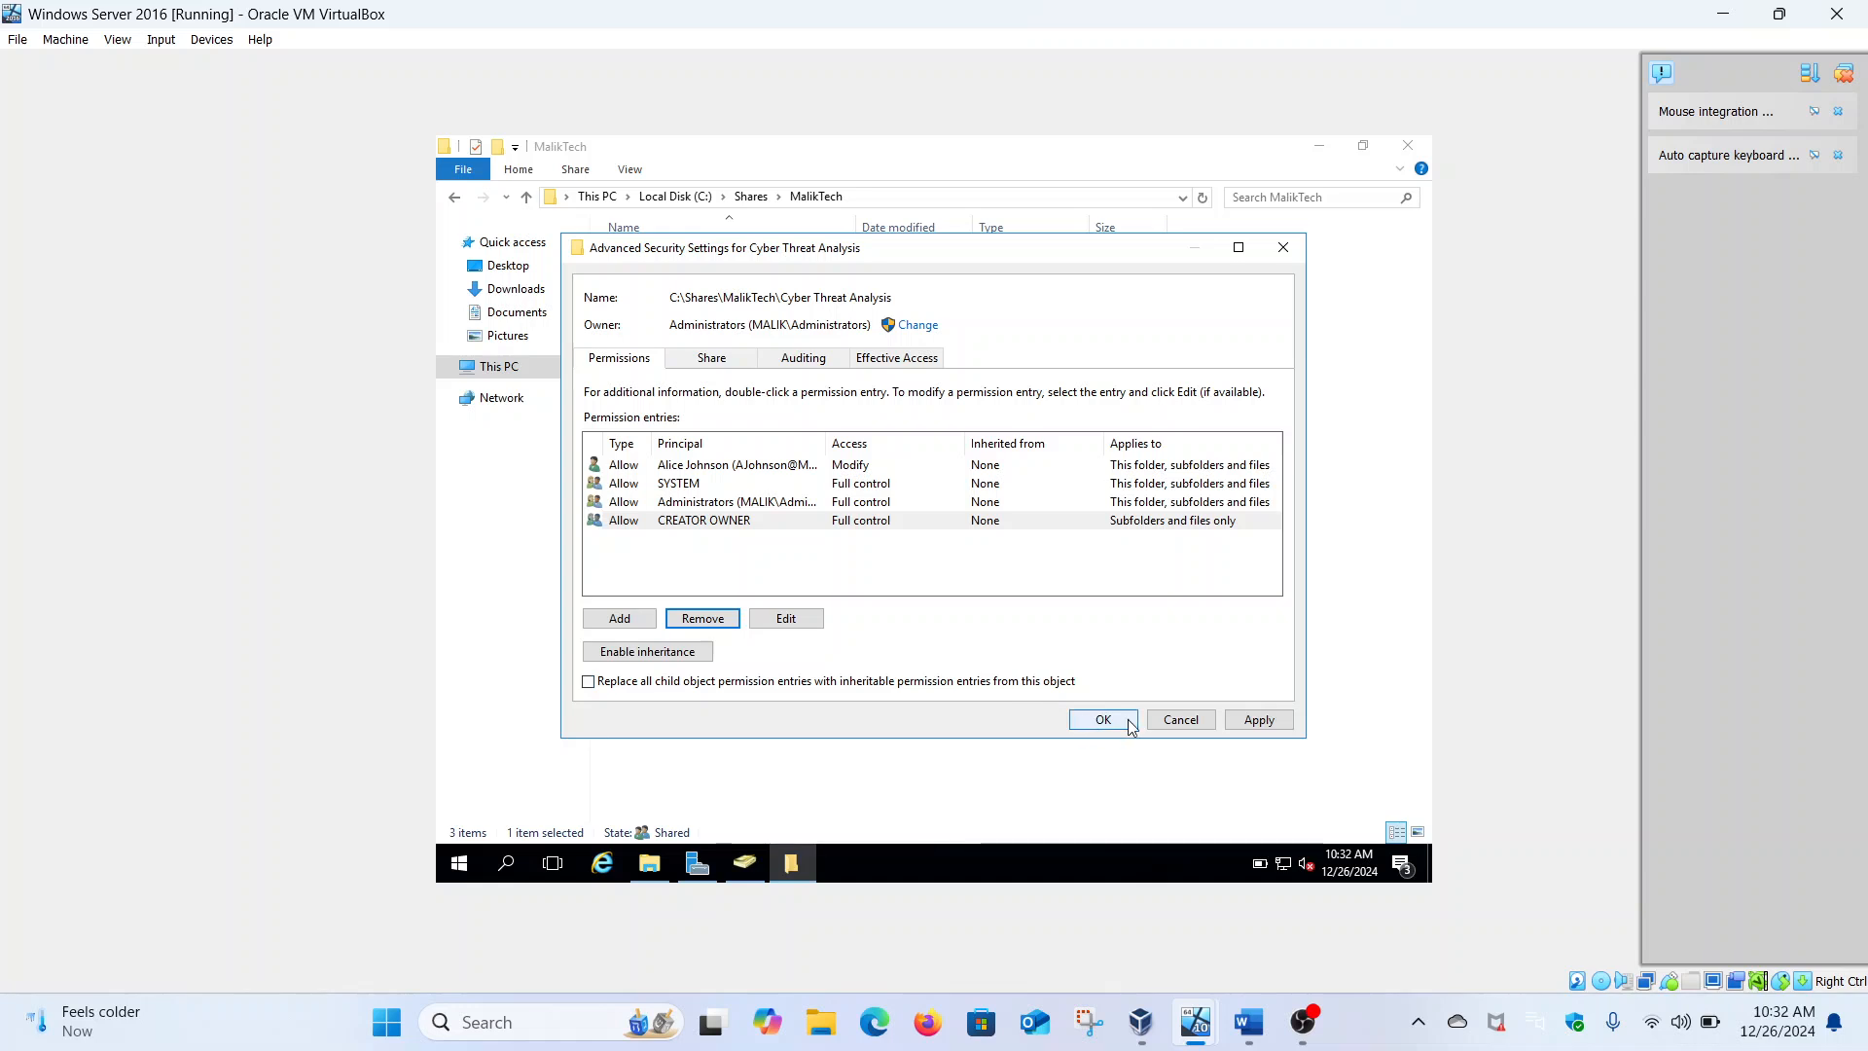
click(1232, 722)
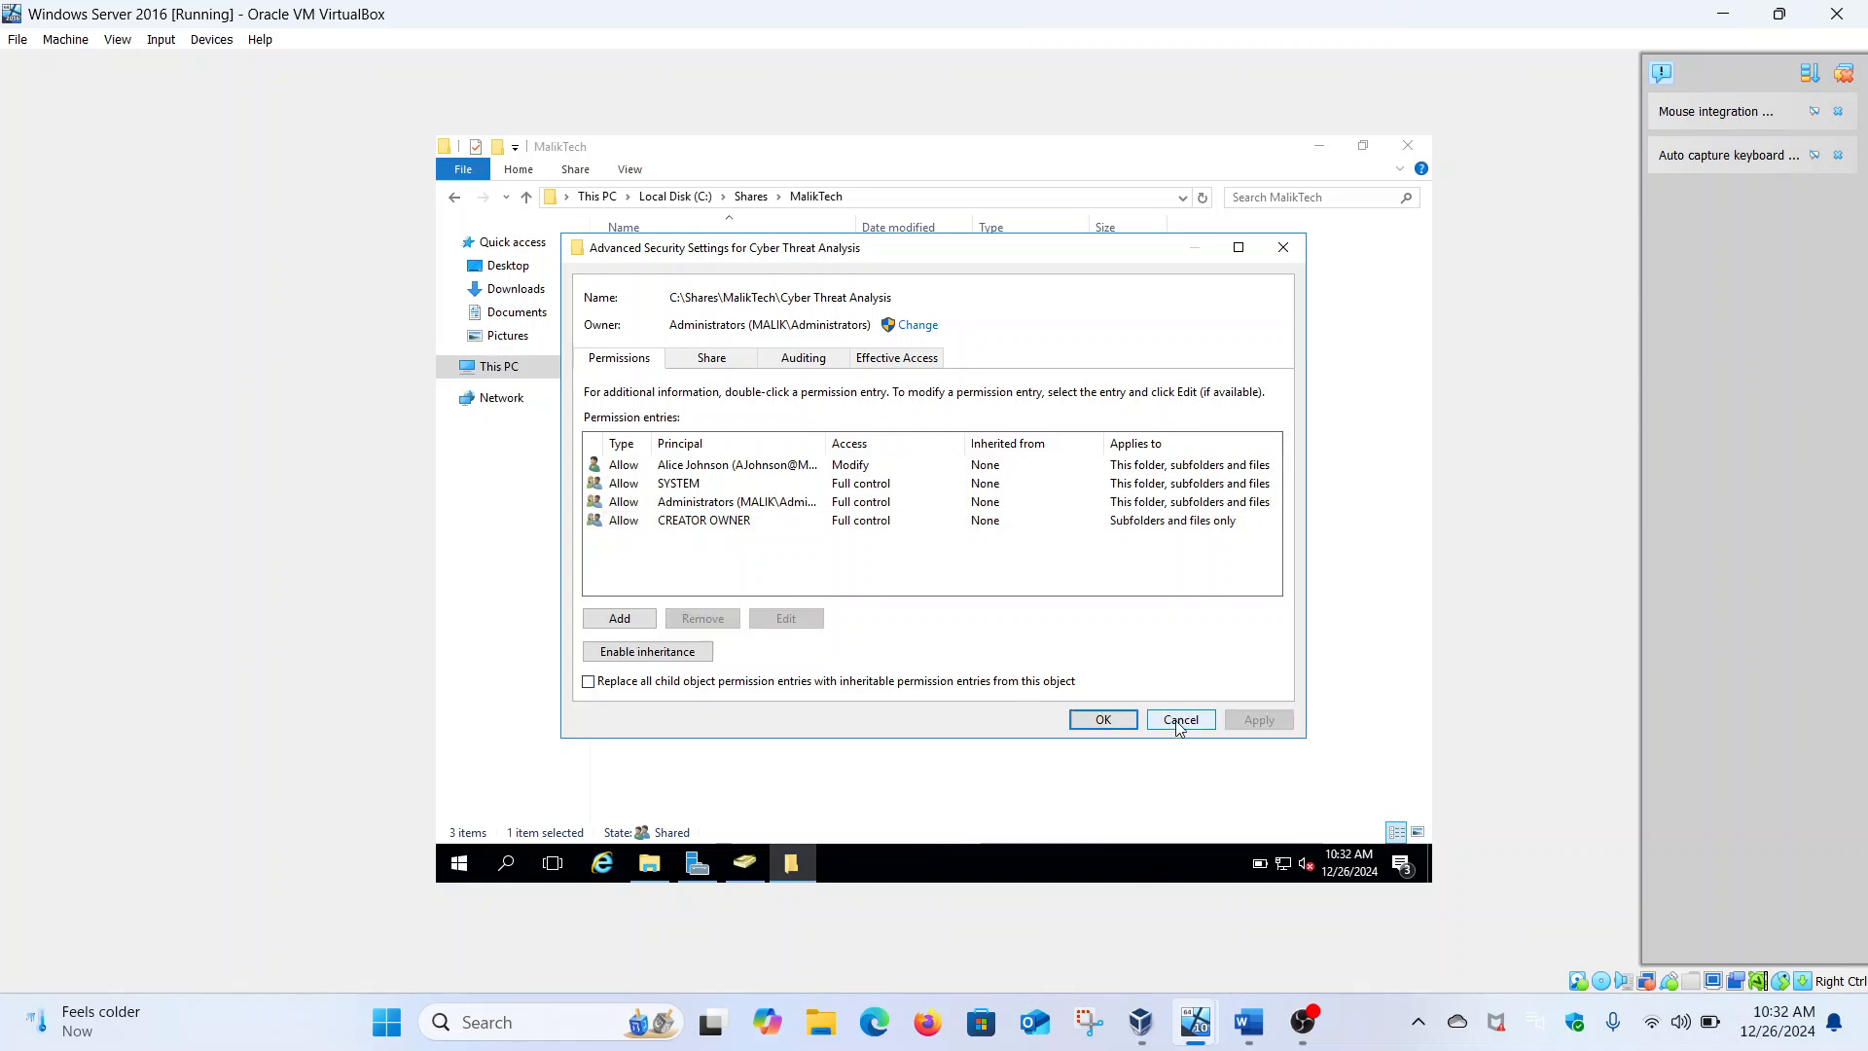
click(1100, 719)
click(872, 703)
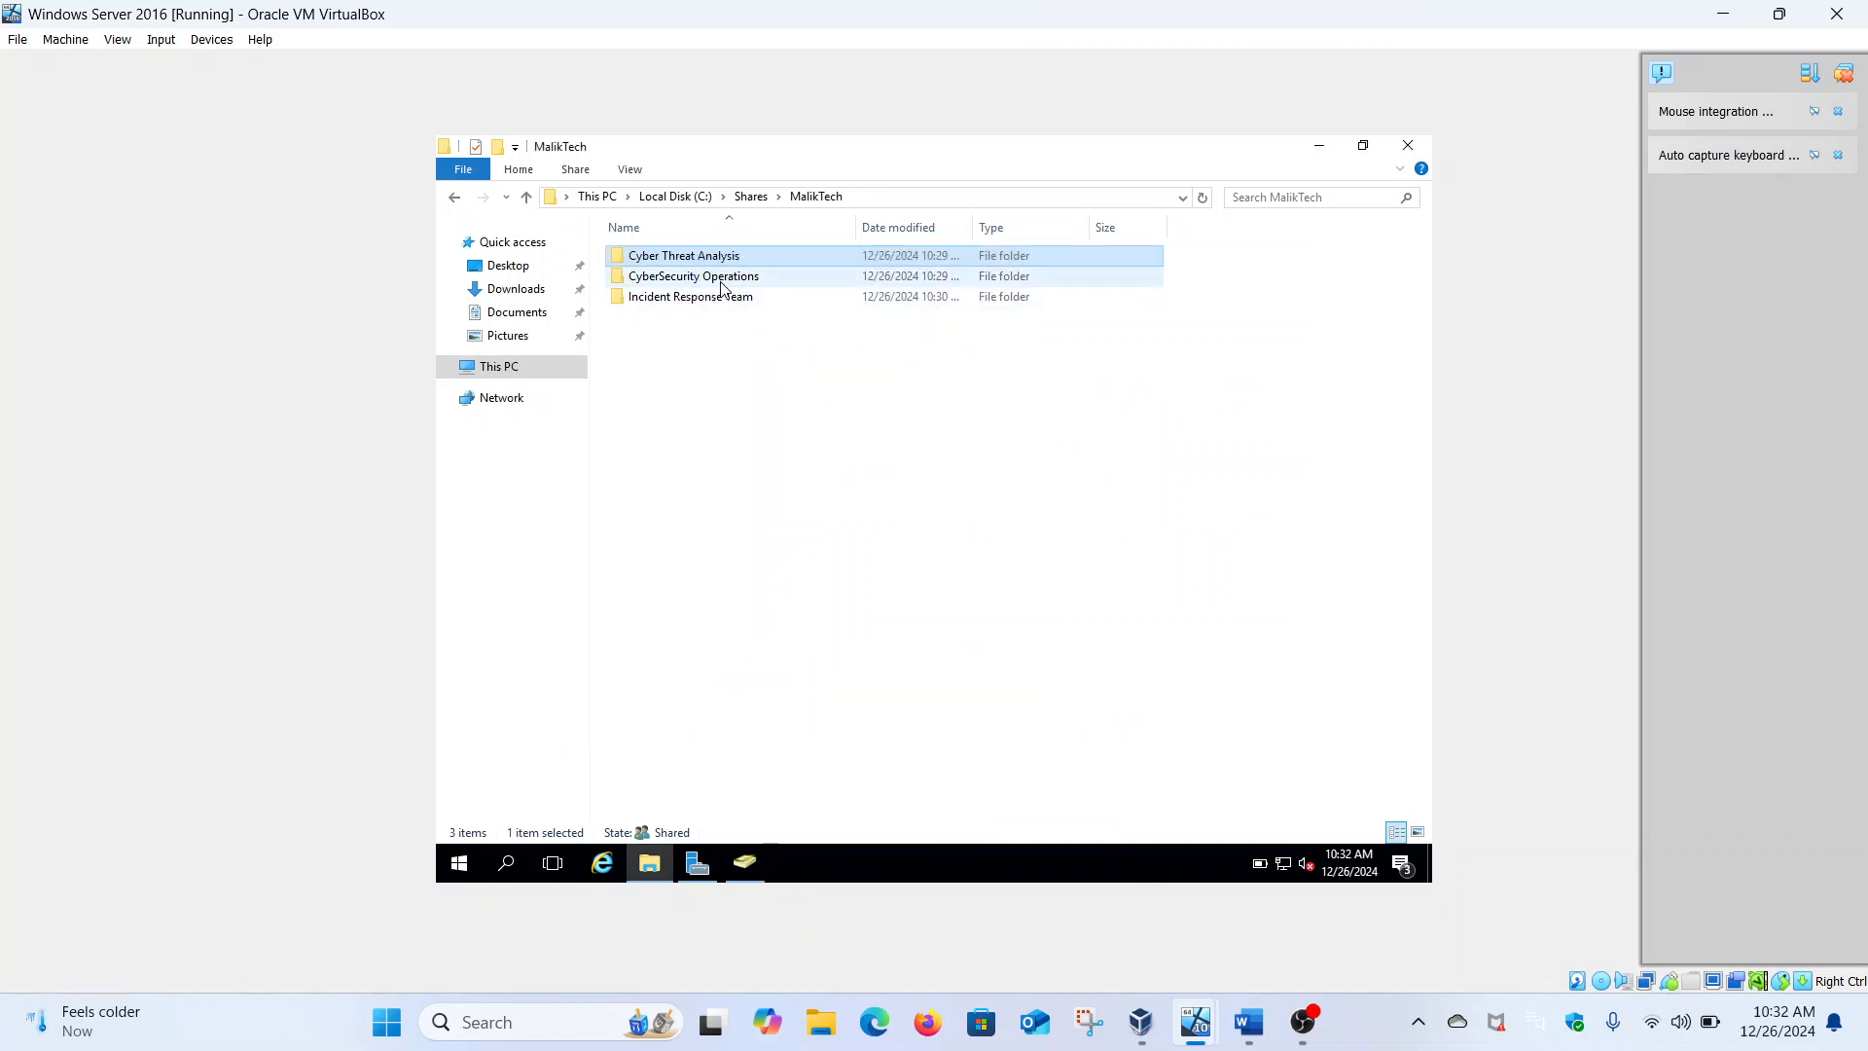
Add a Modify permission entry for the department's user account on CyberSecurity Operations
right_click(721, 284)
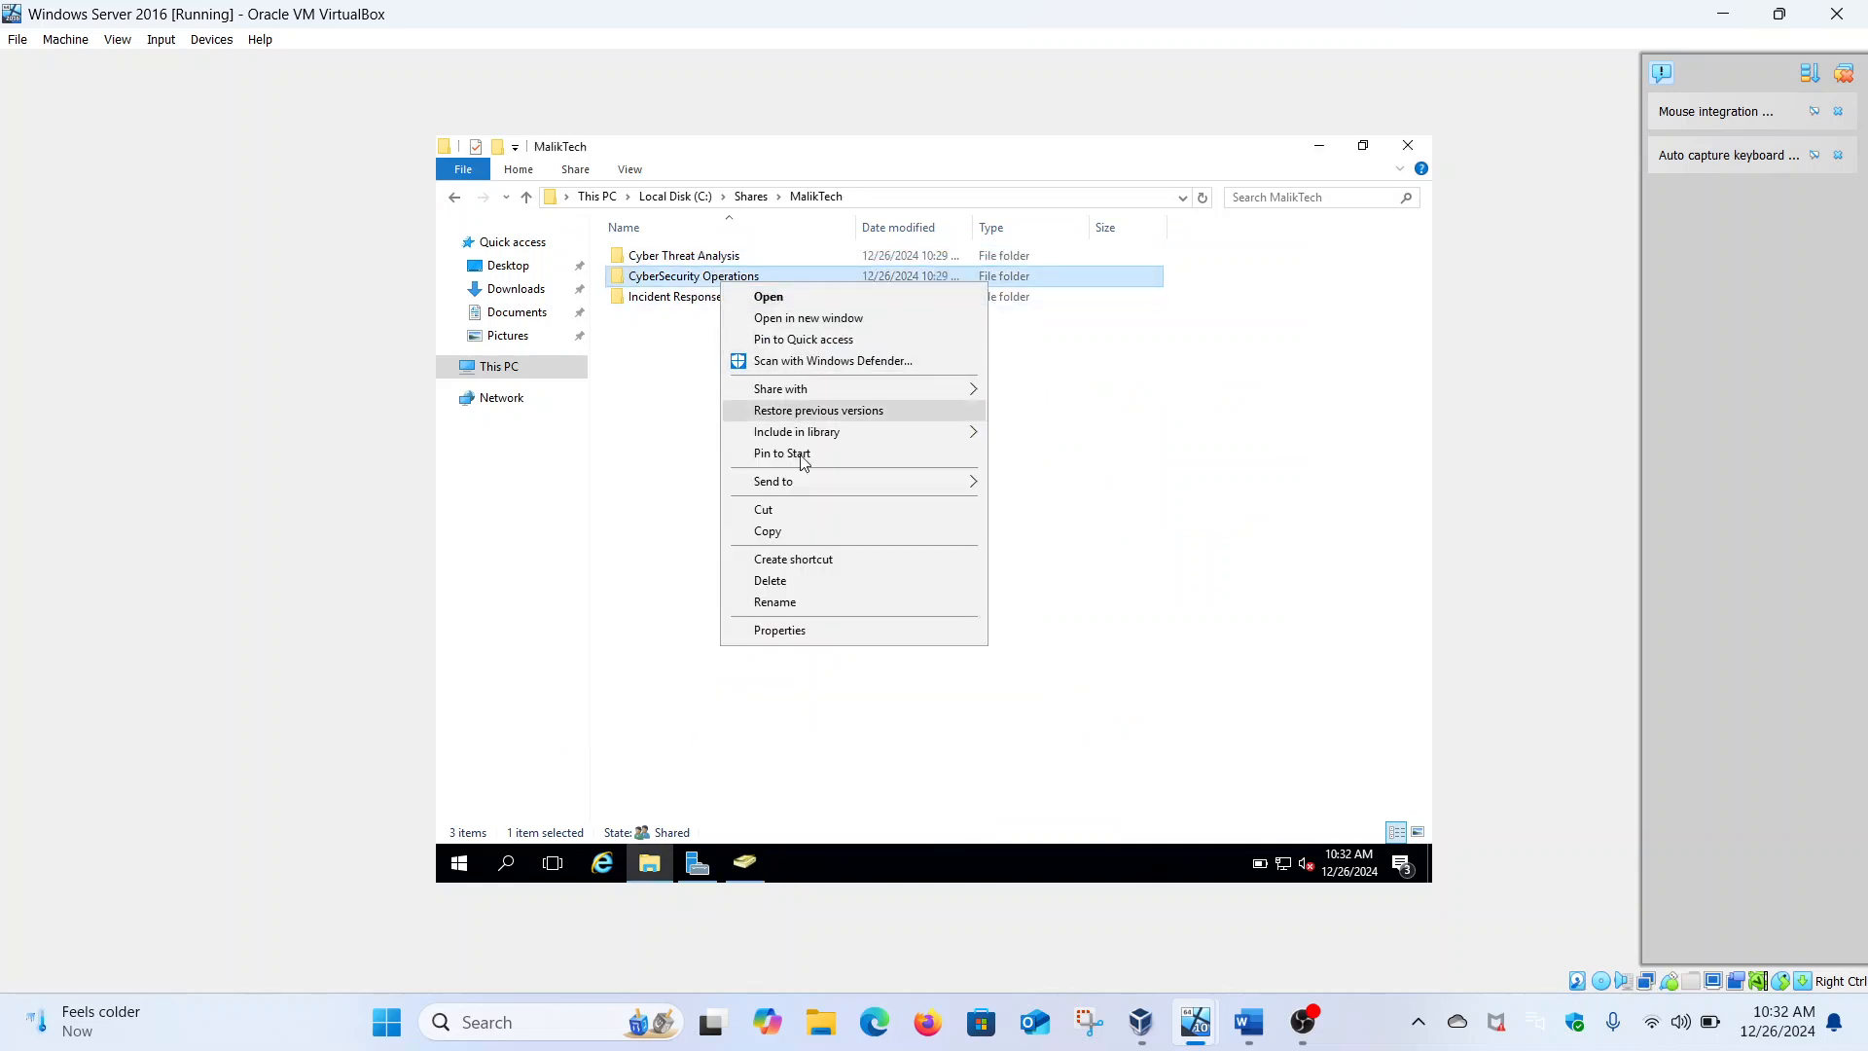
click(804, 630)
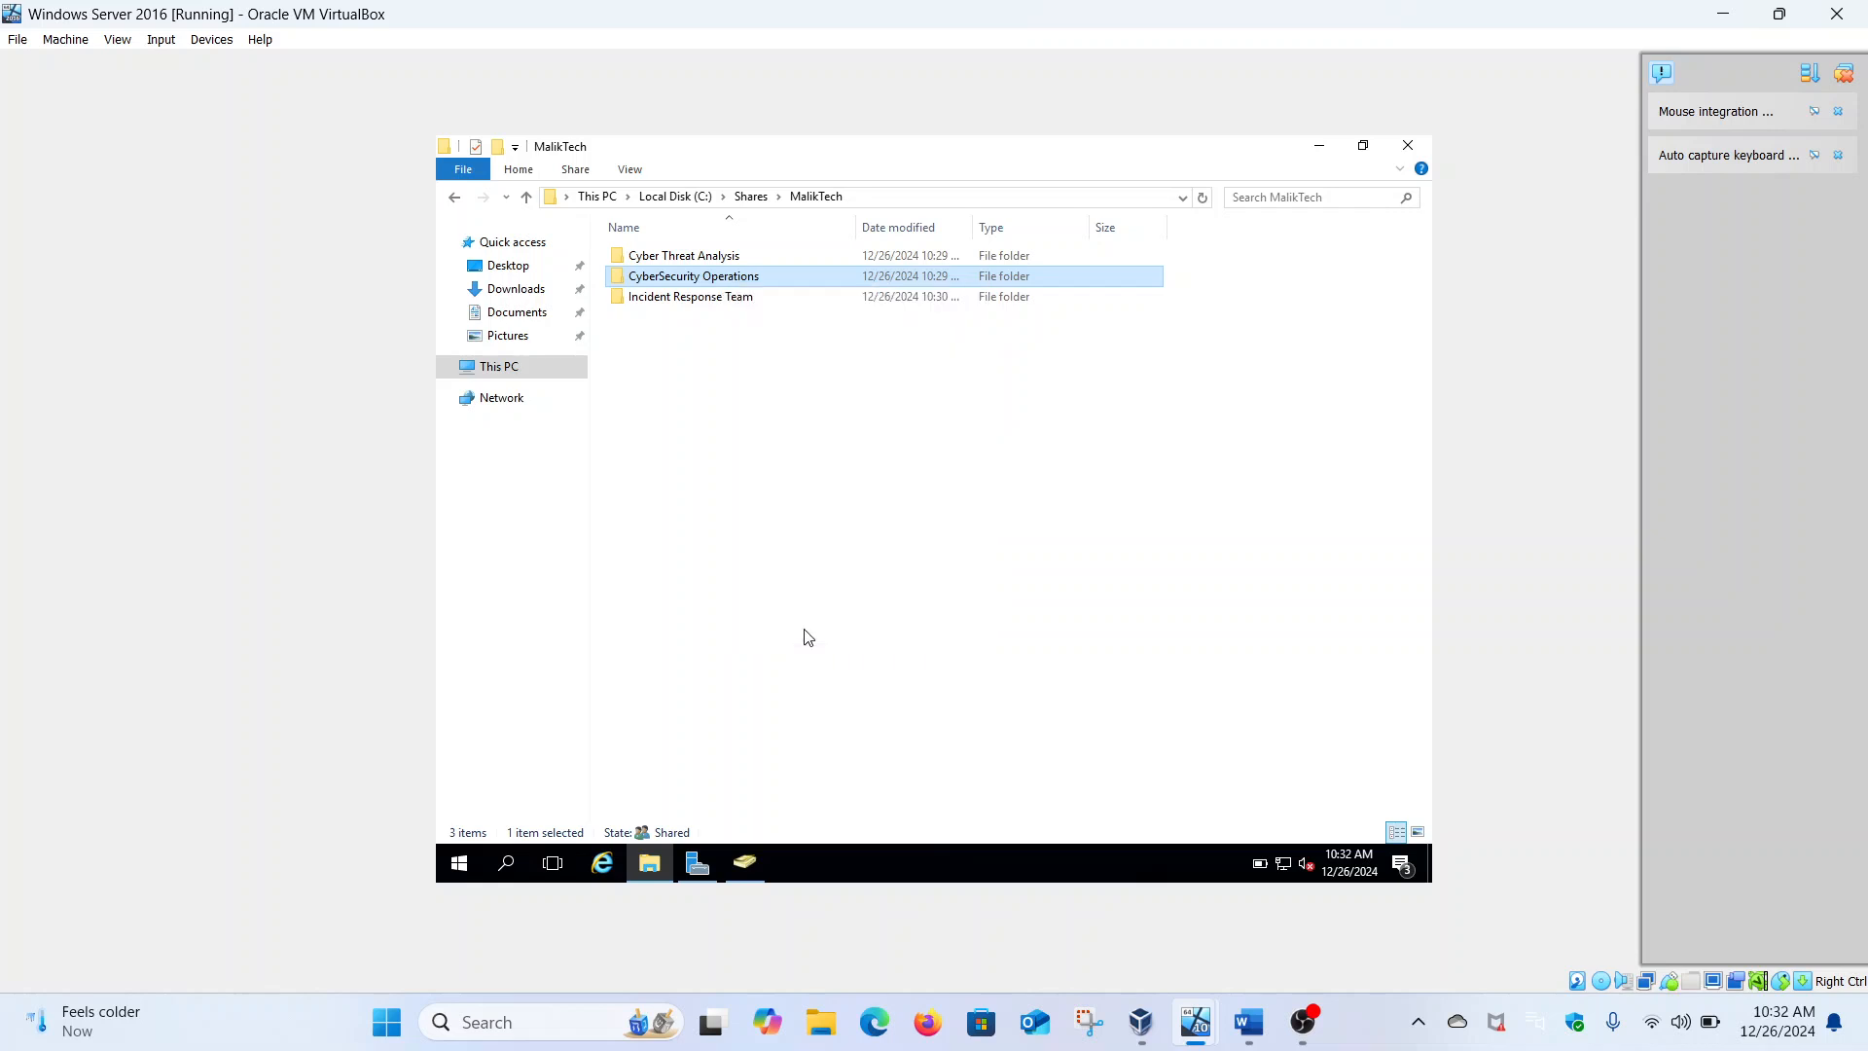
click(855, 331)
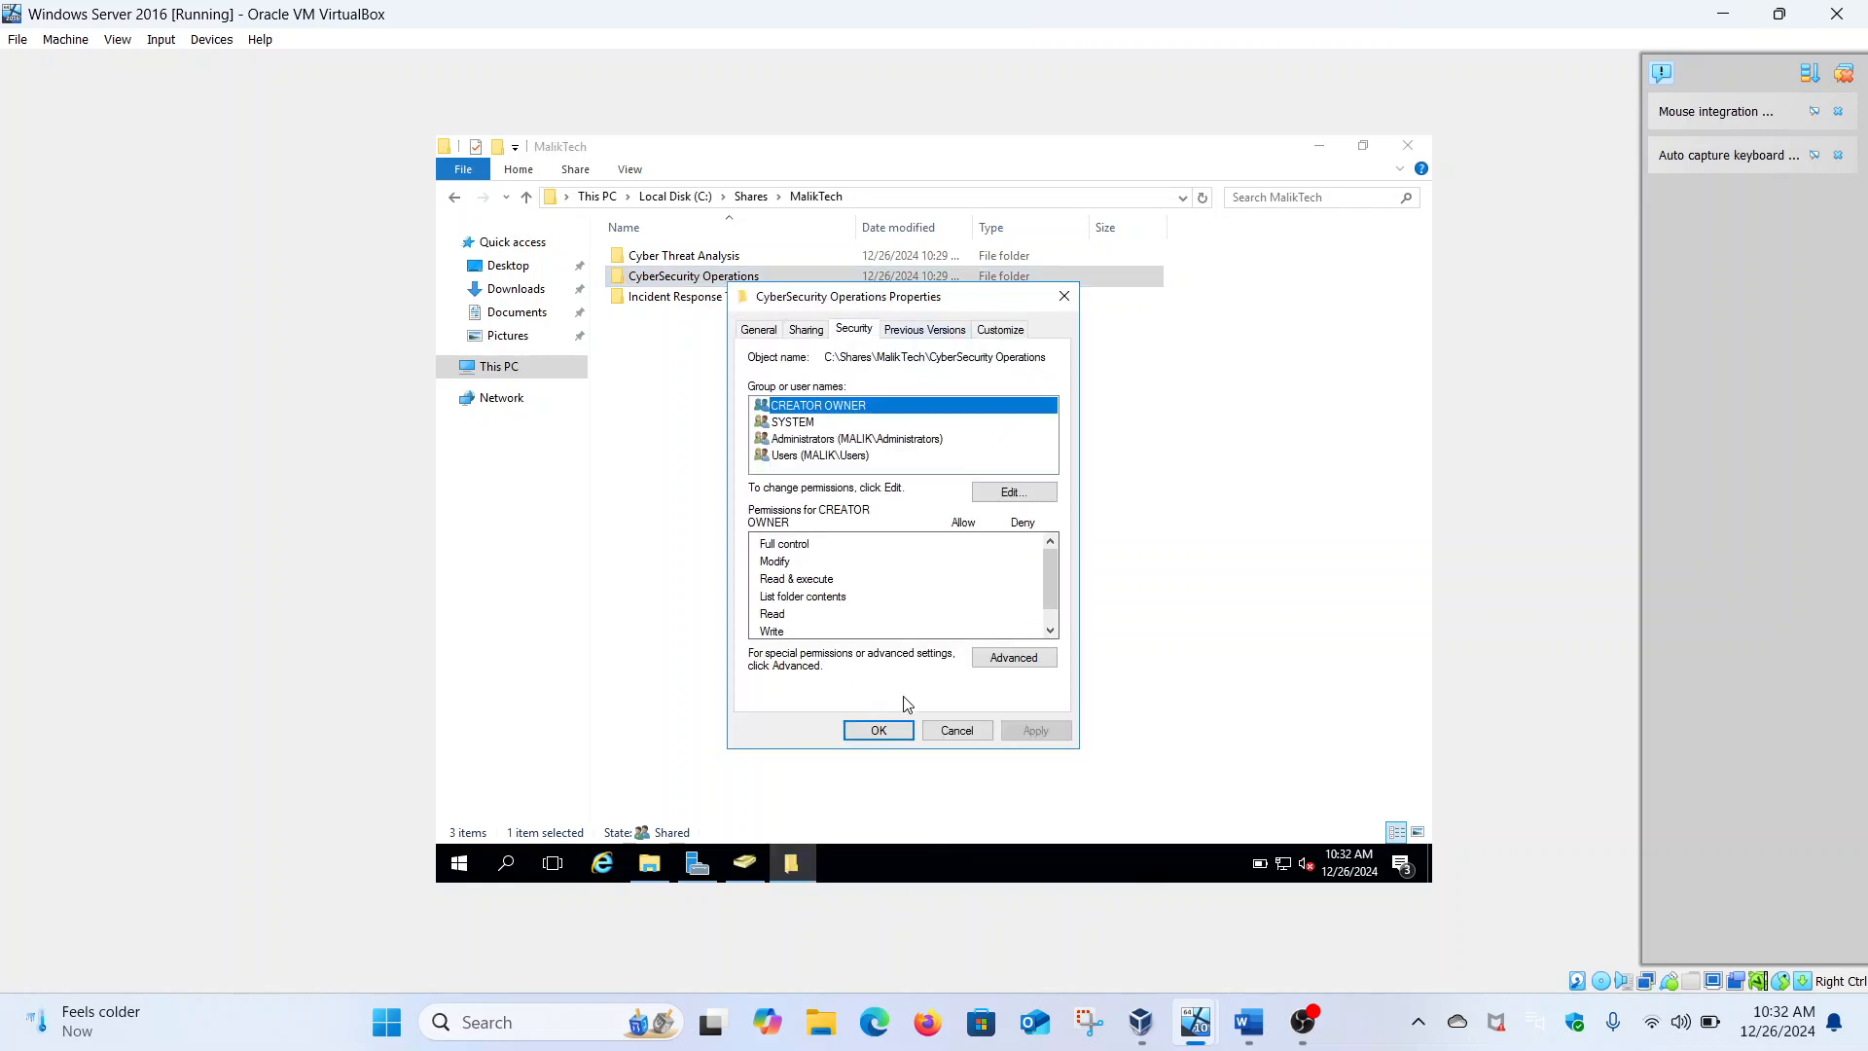
click(1011, 659)
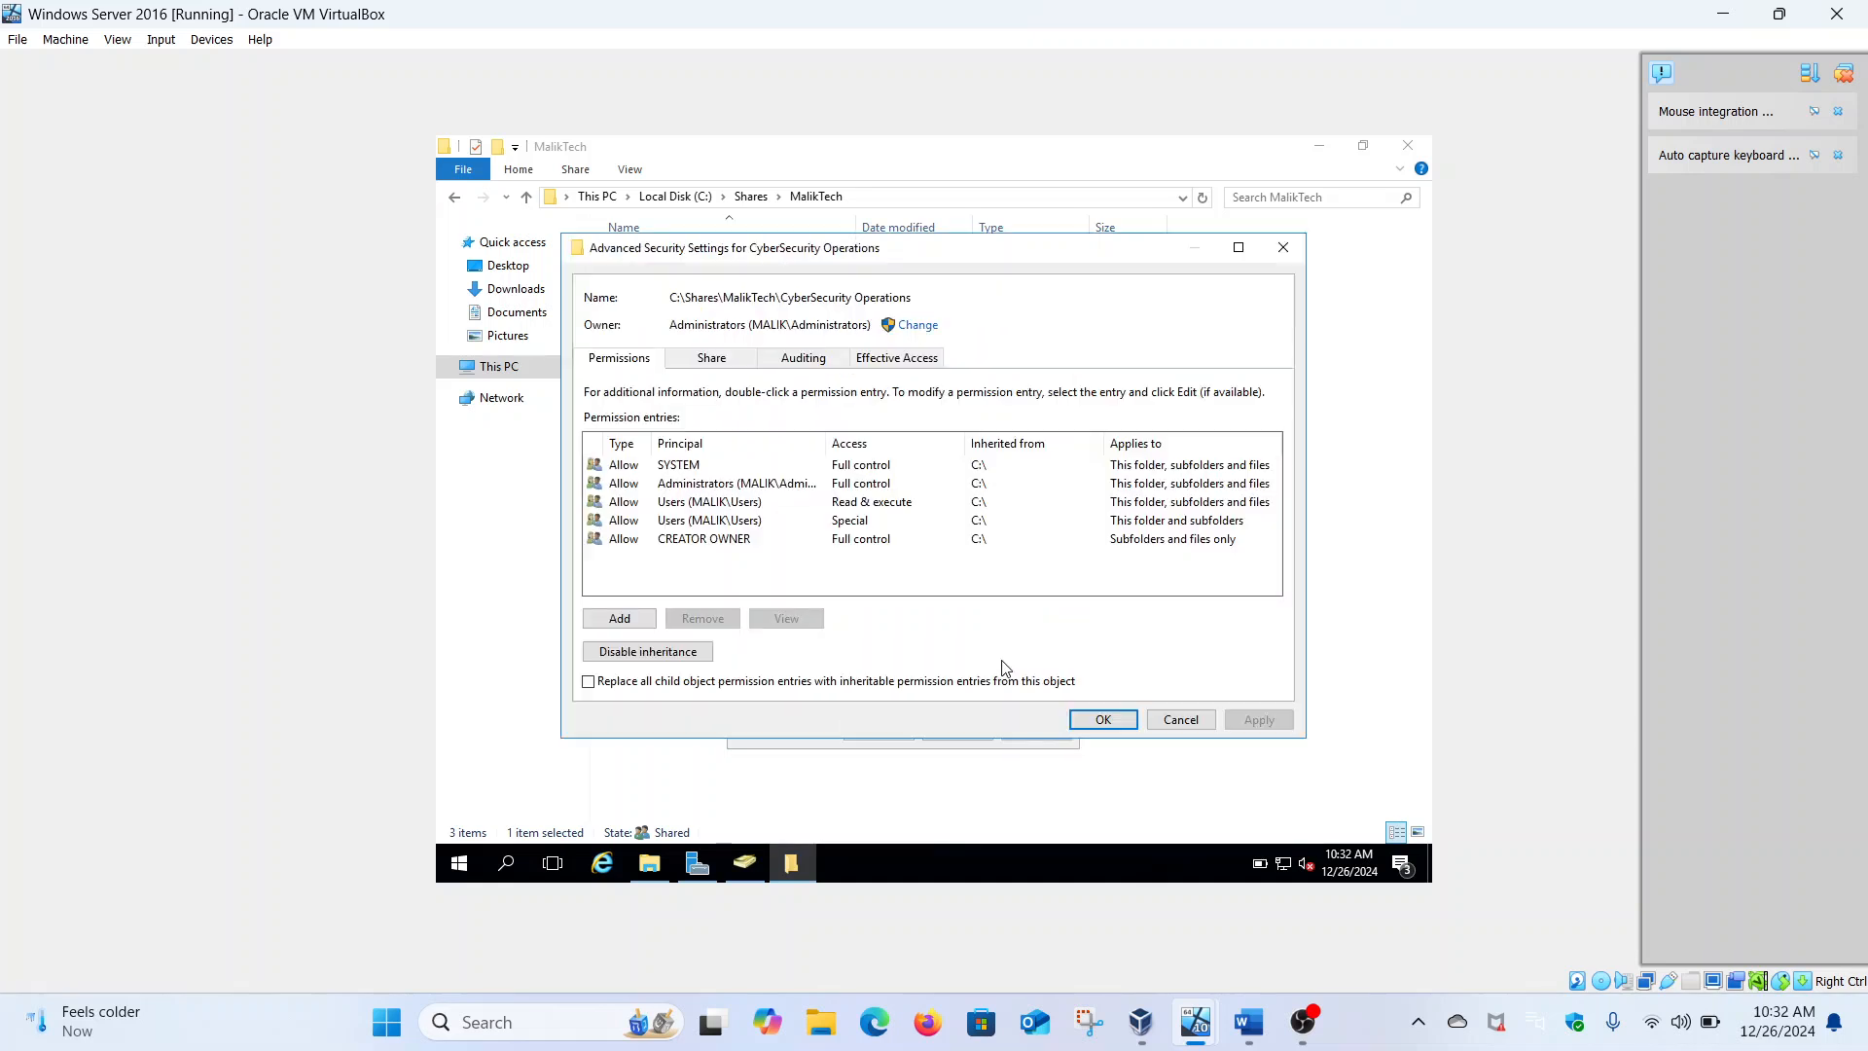
click(634, 619)
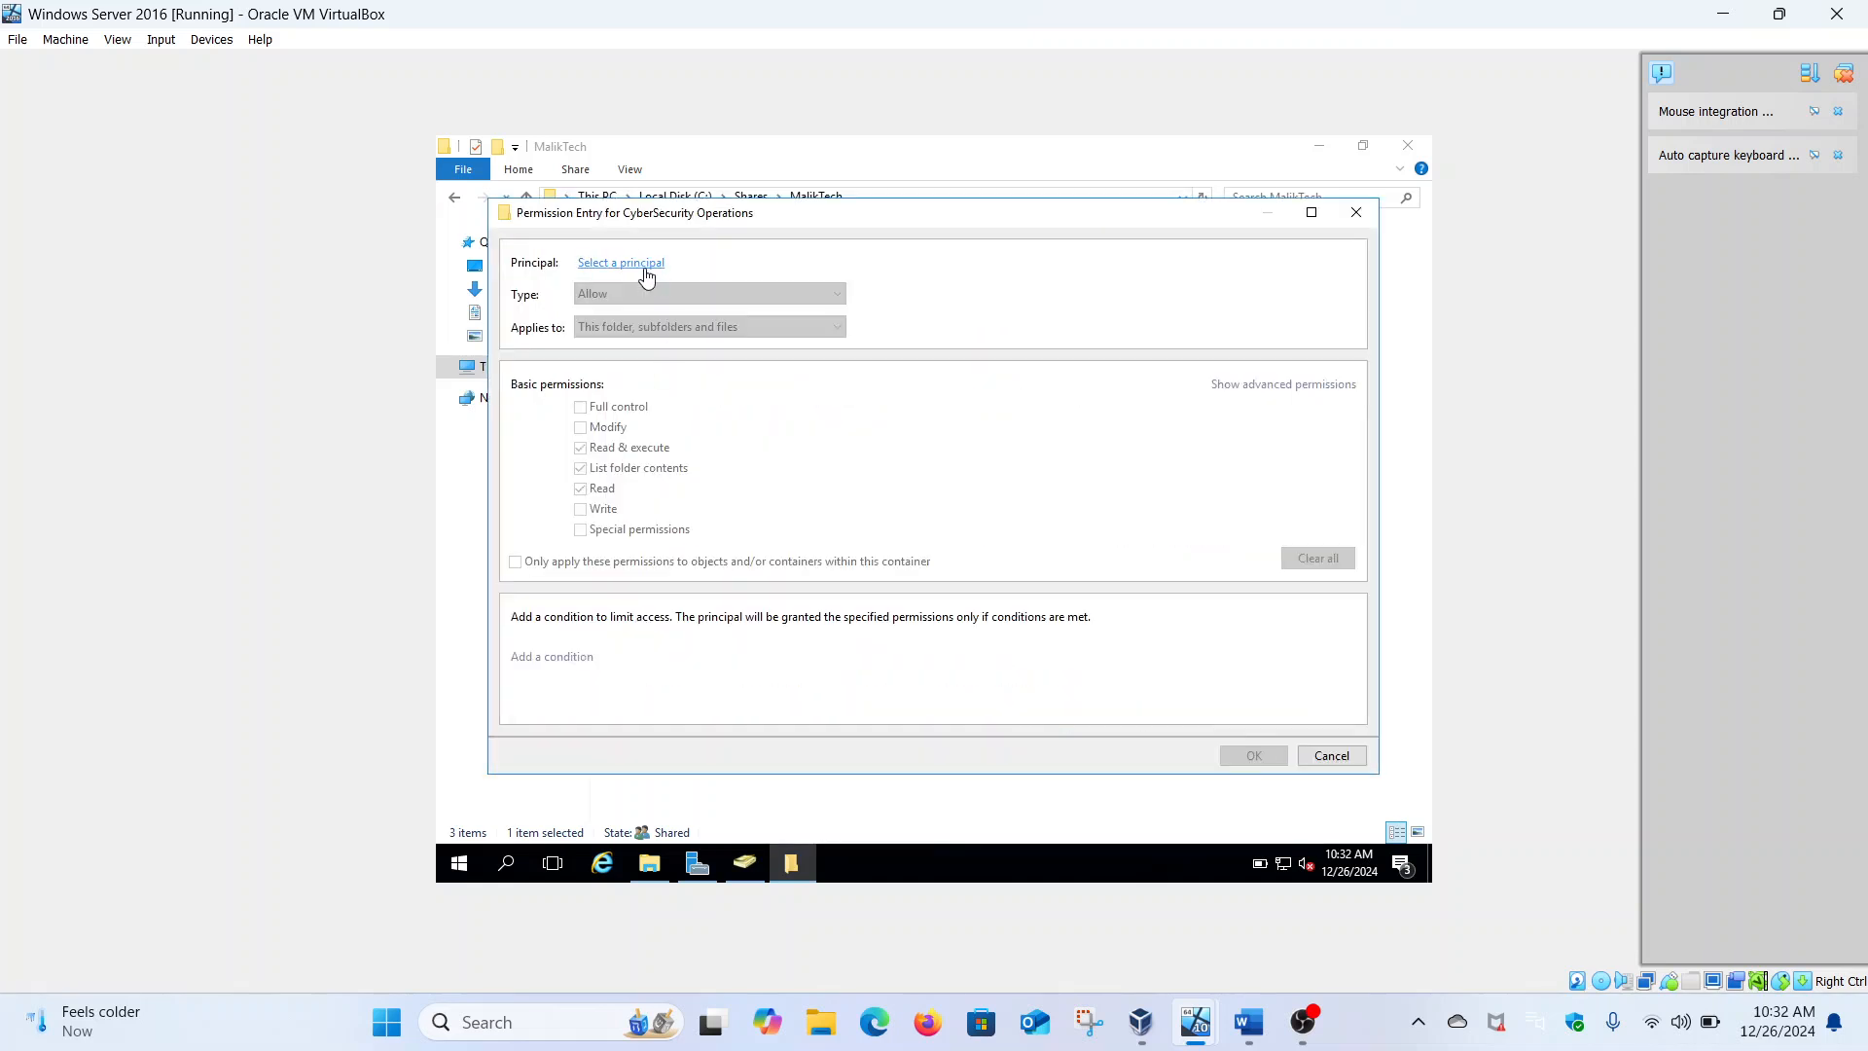
click(642, 263)
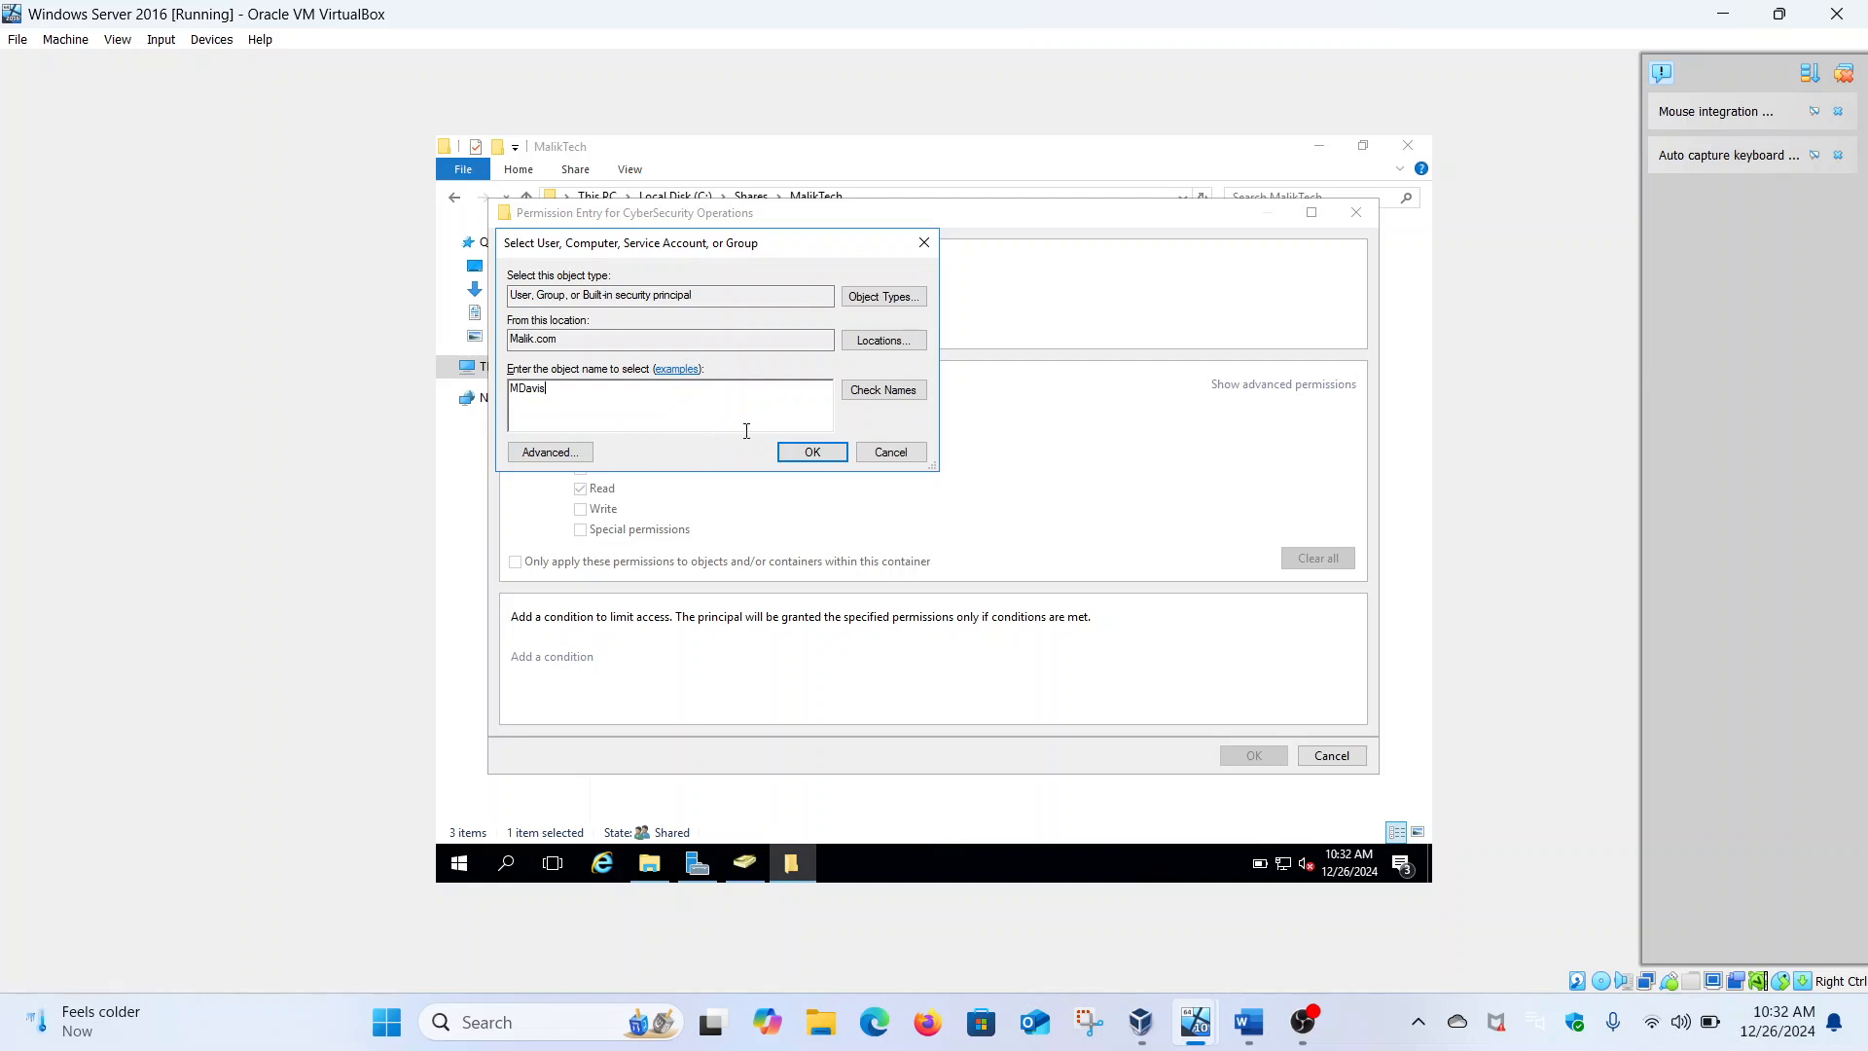
click(834, 459)
click(581, 447)
click(581, 427)
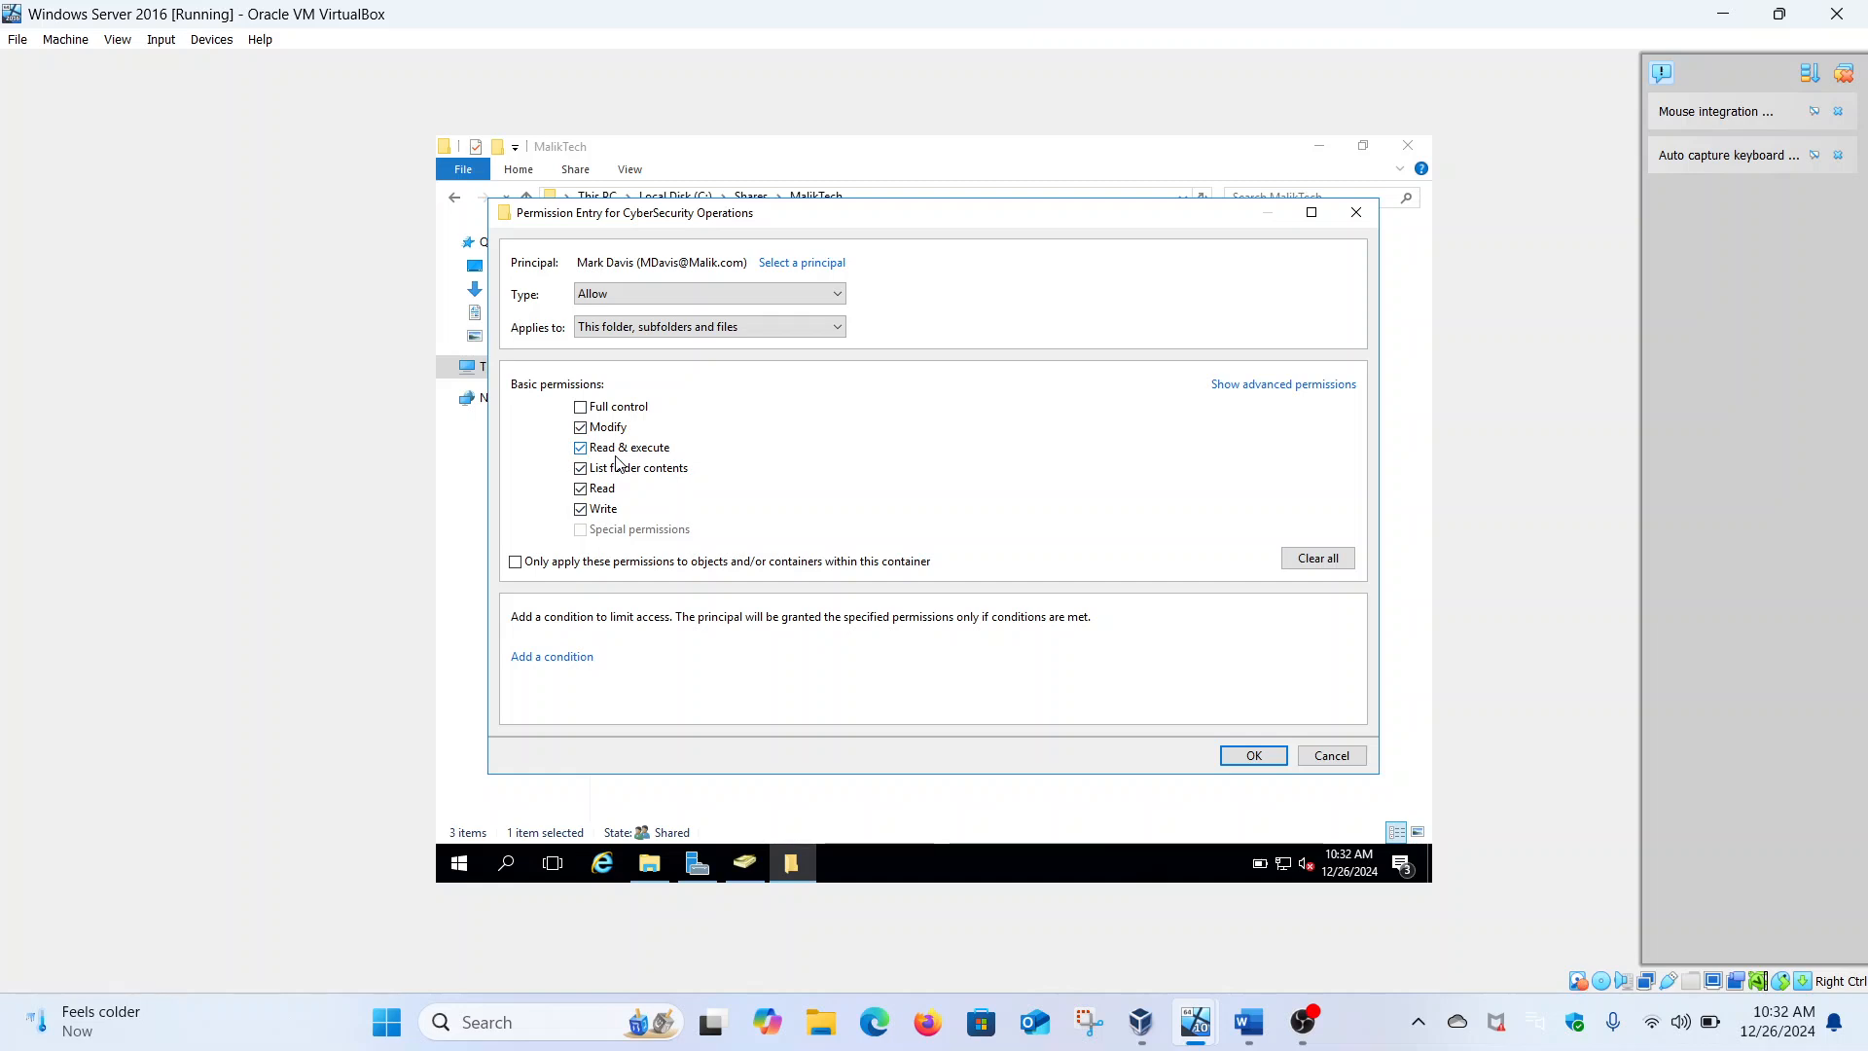
click(1255, 756)
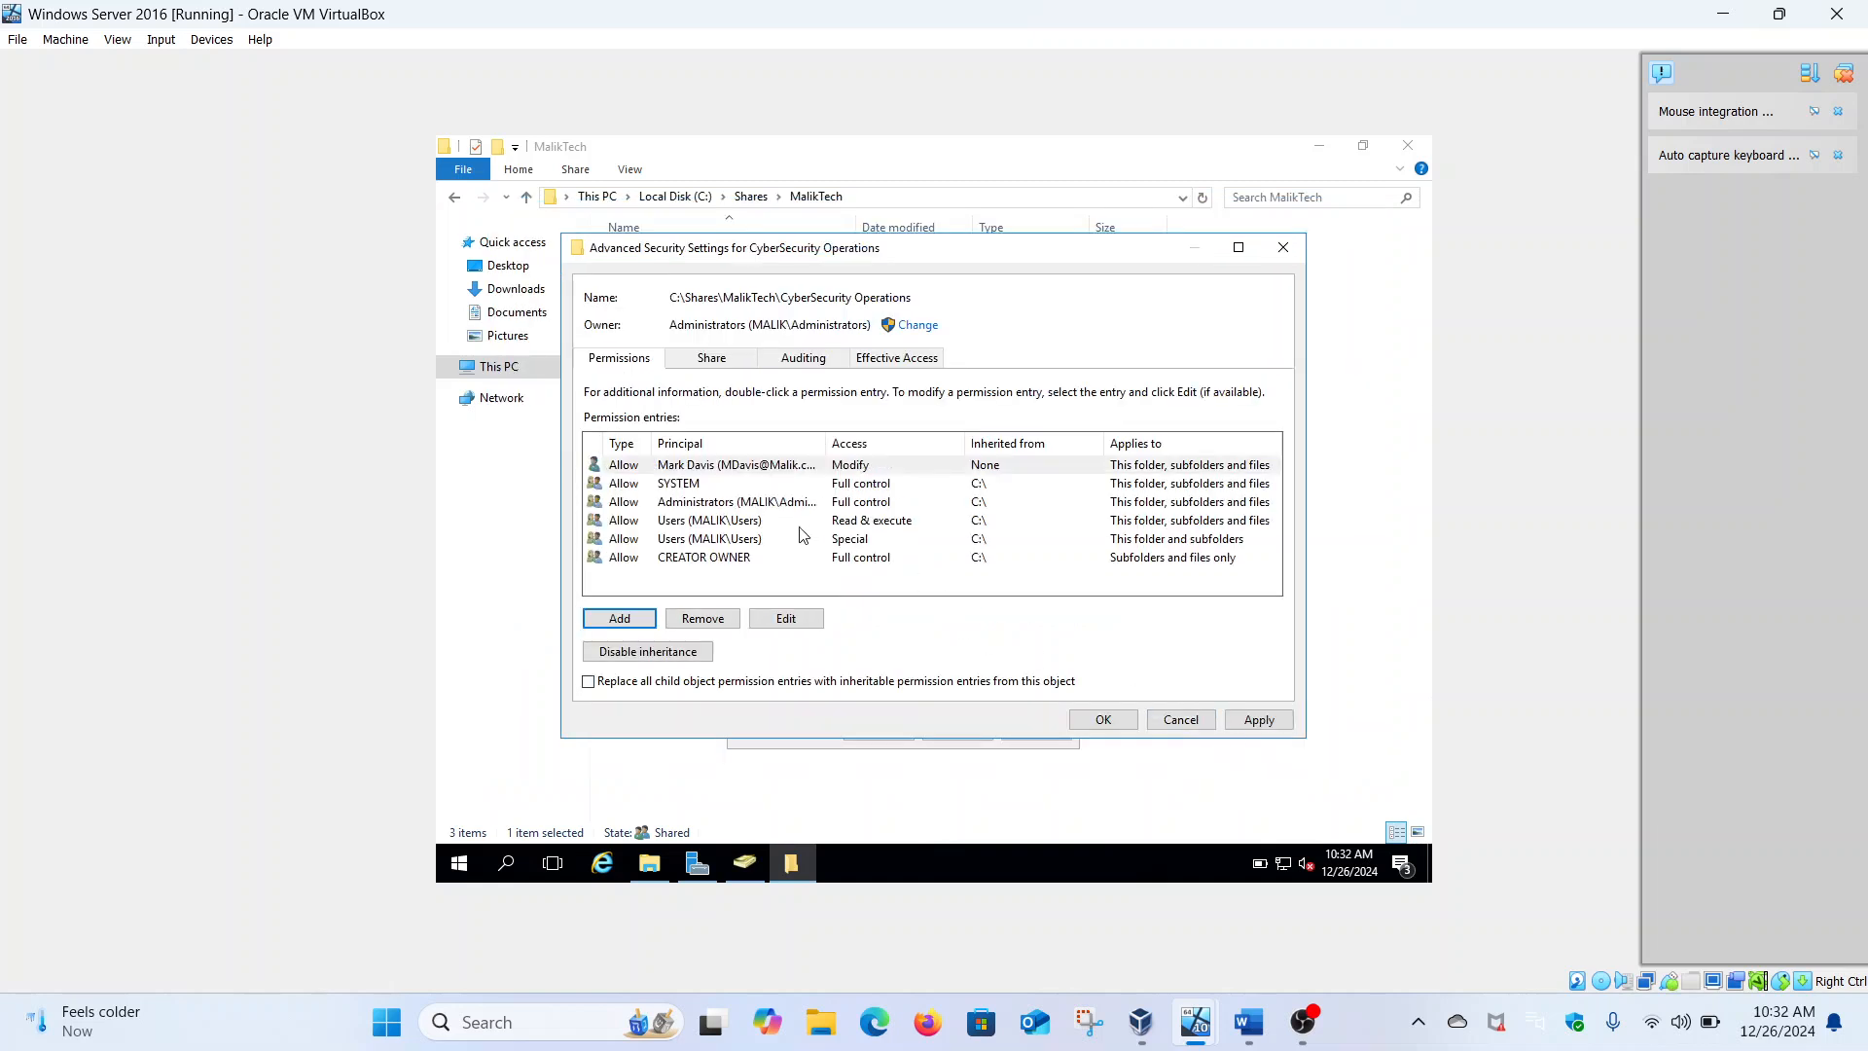
Disable inheritance converting to explicit entries, remove both Users group entries, and apply the changes
click(756, 523)
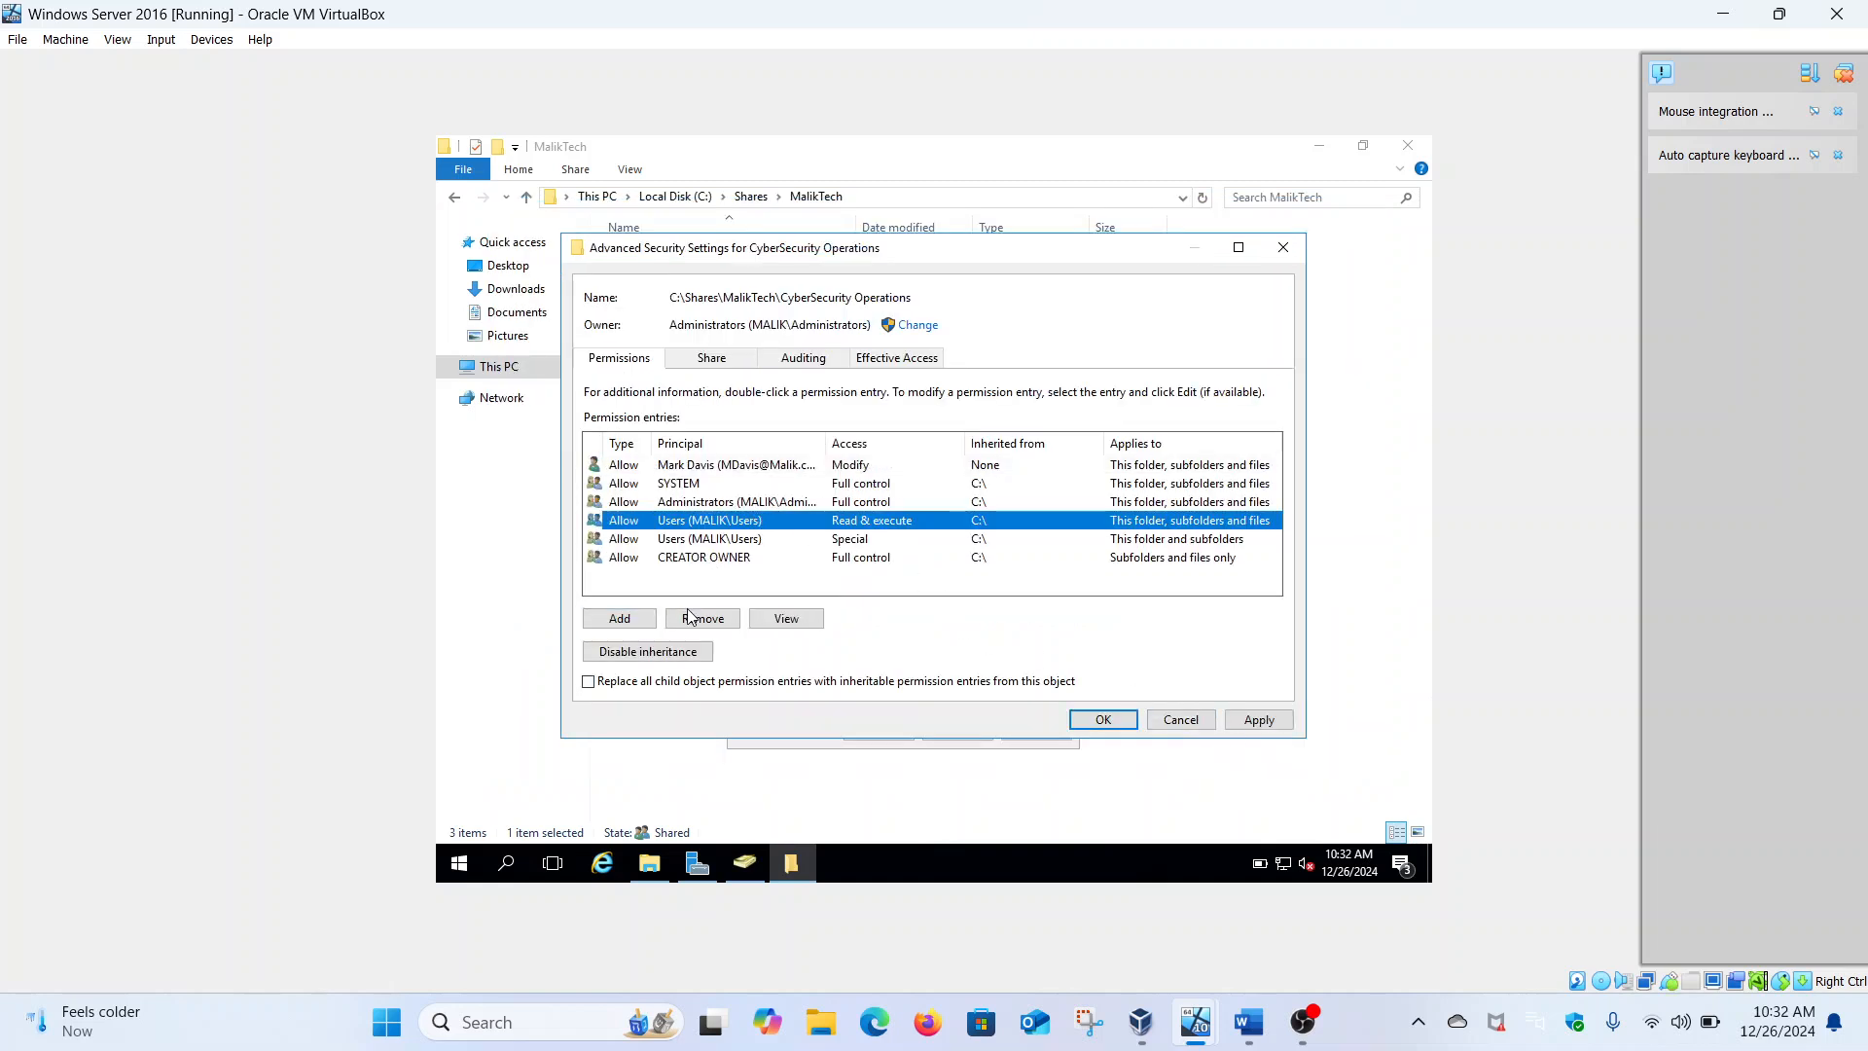
click(679, 652)
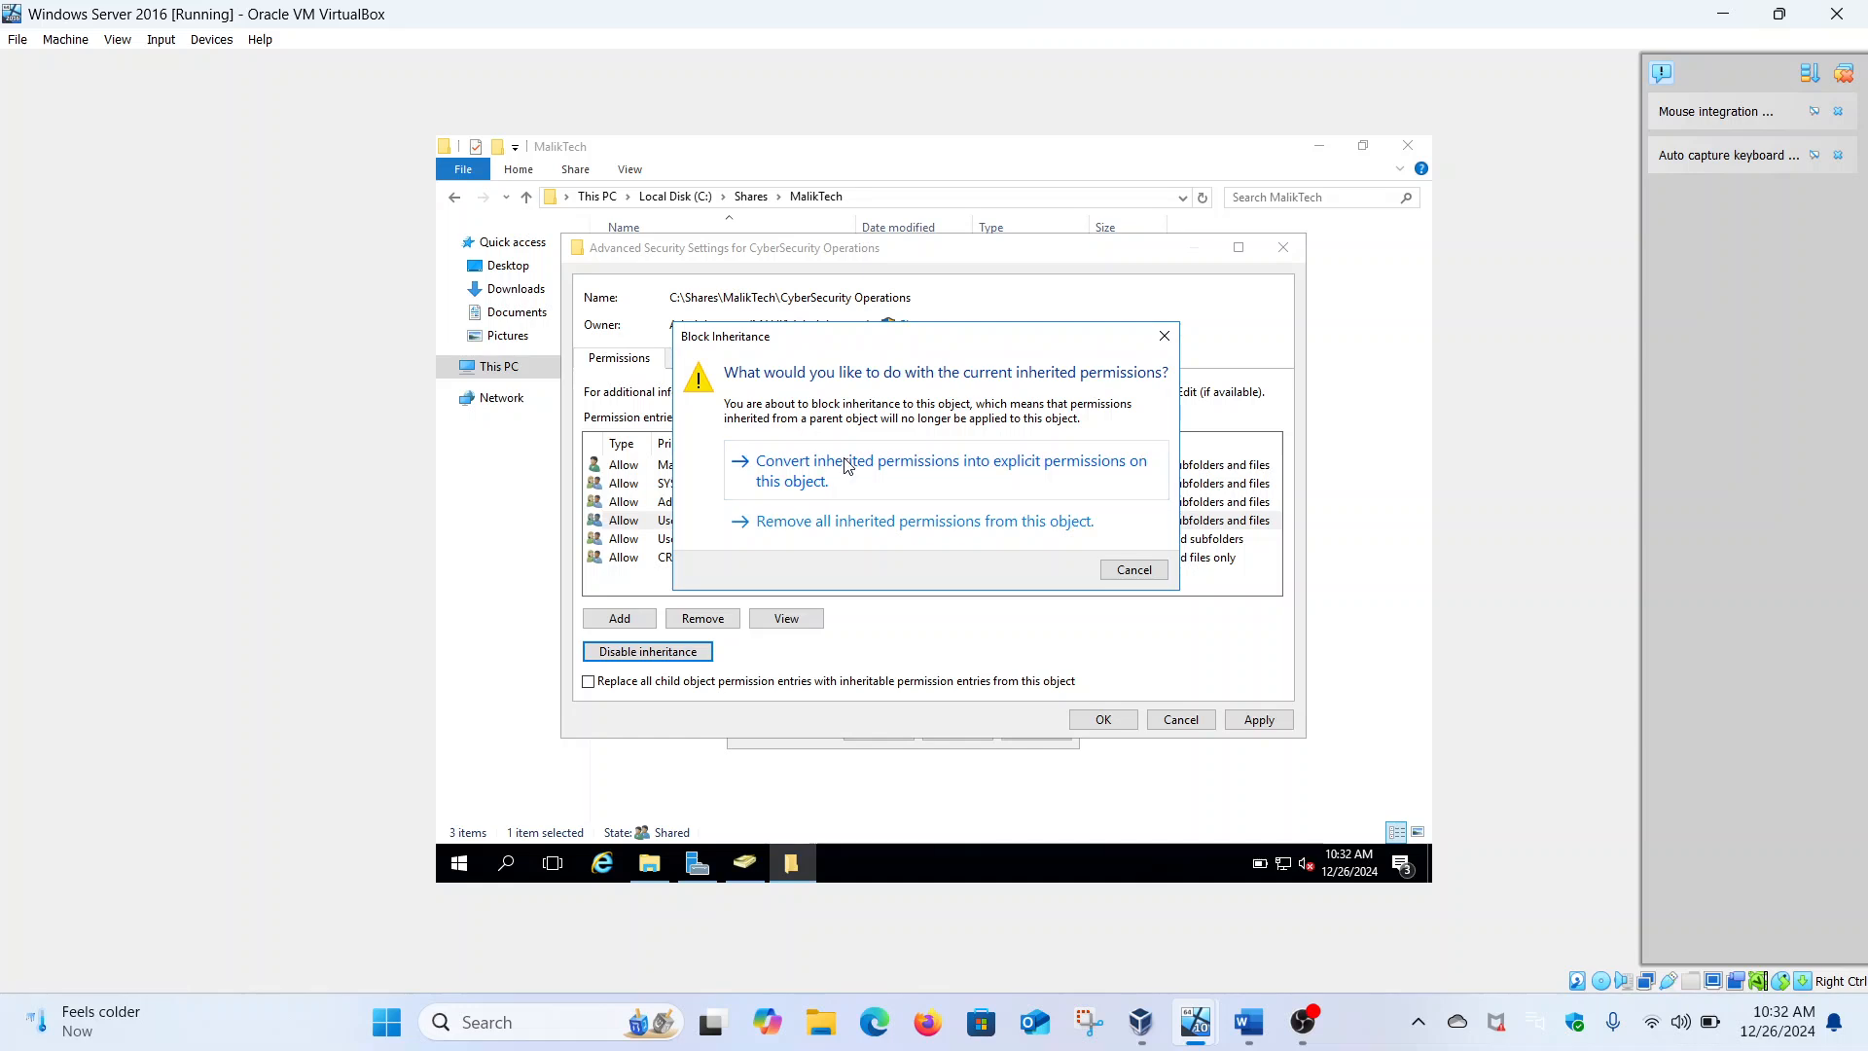
click(847, 465)
click(706, 620)
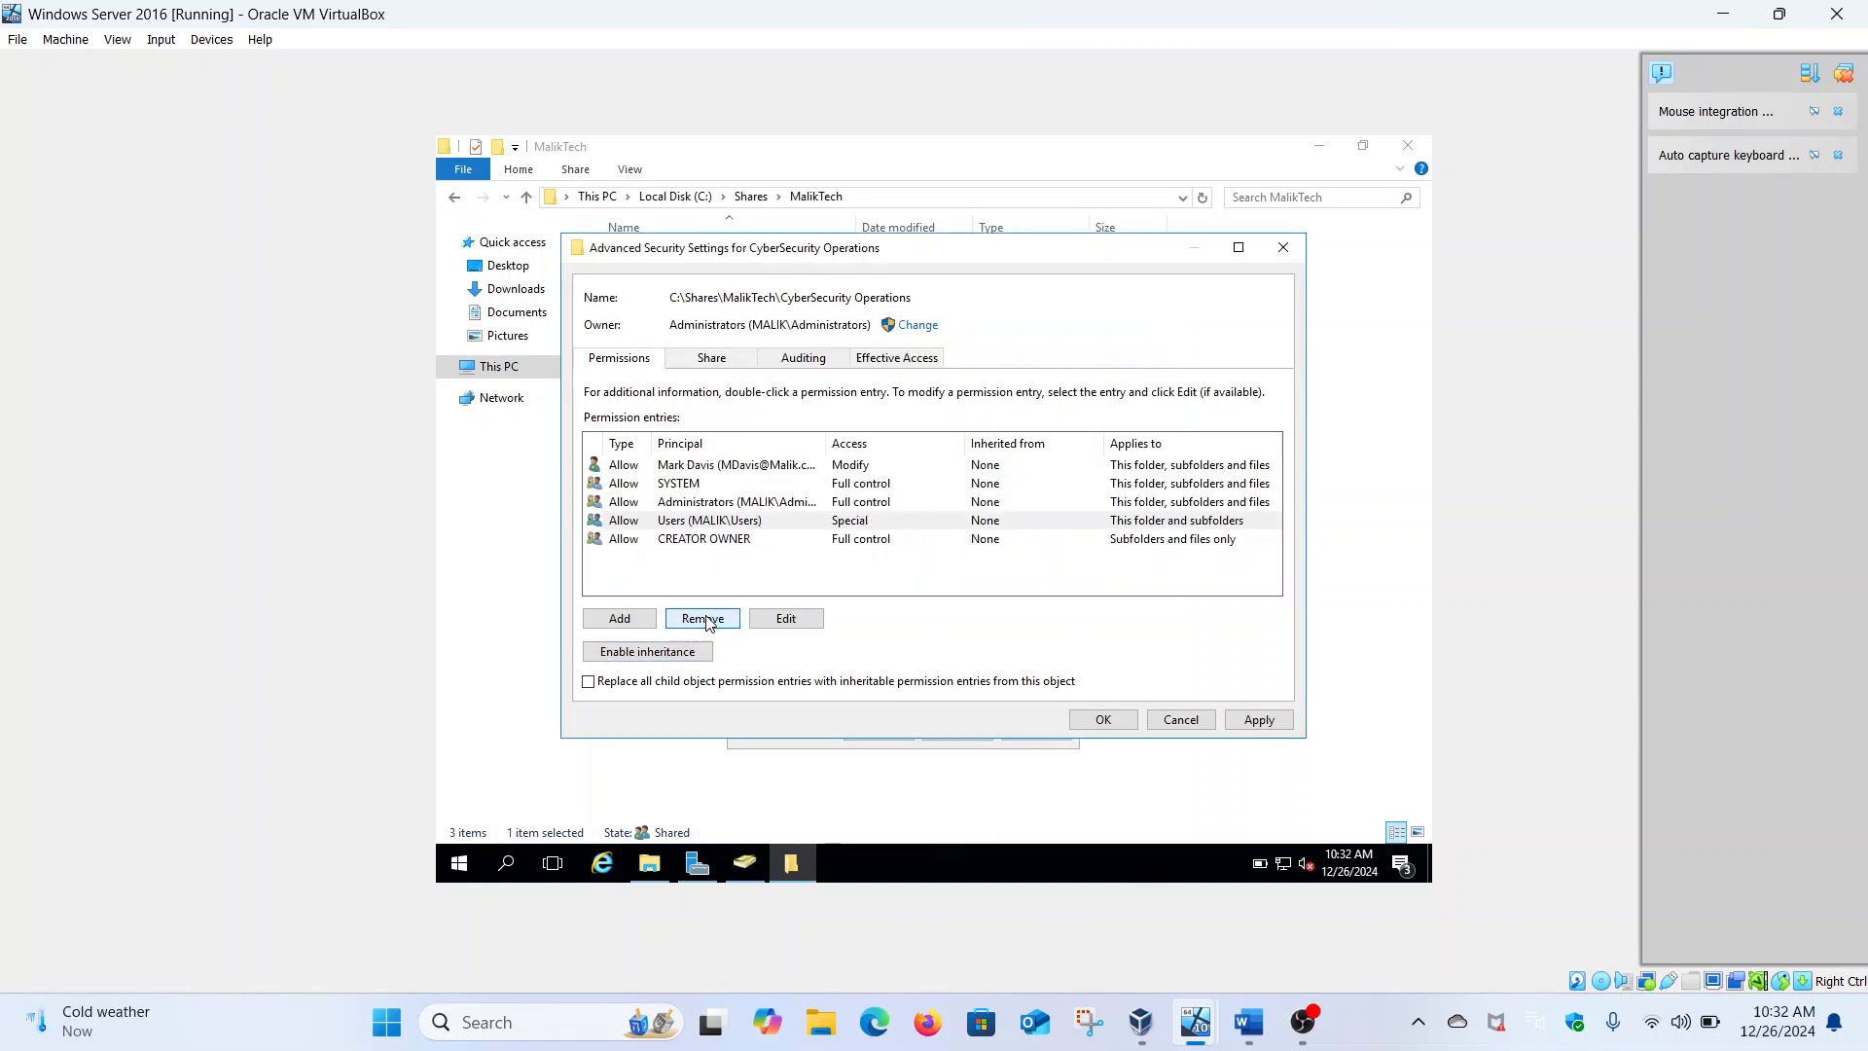
click(706, 620)
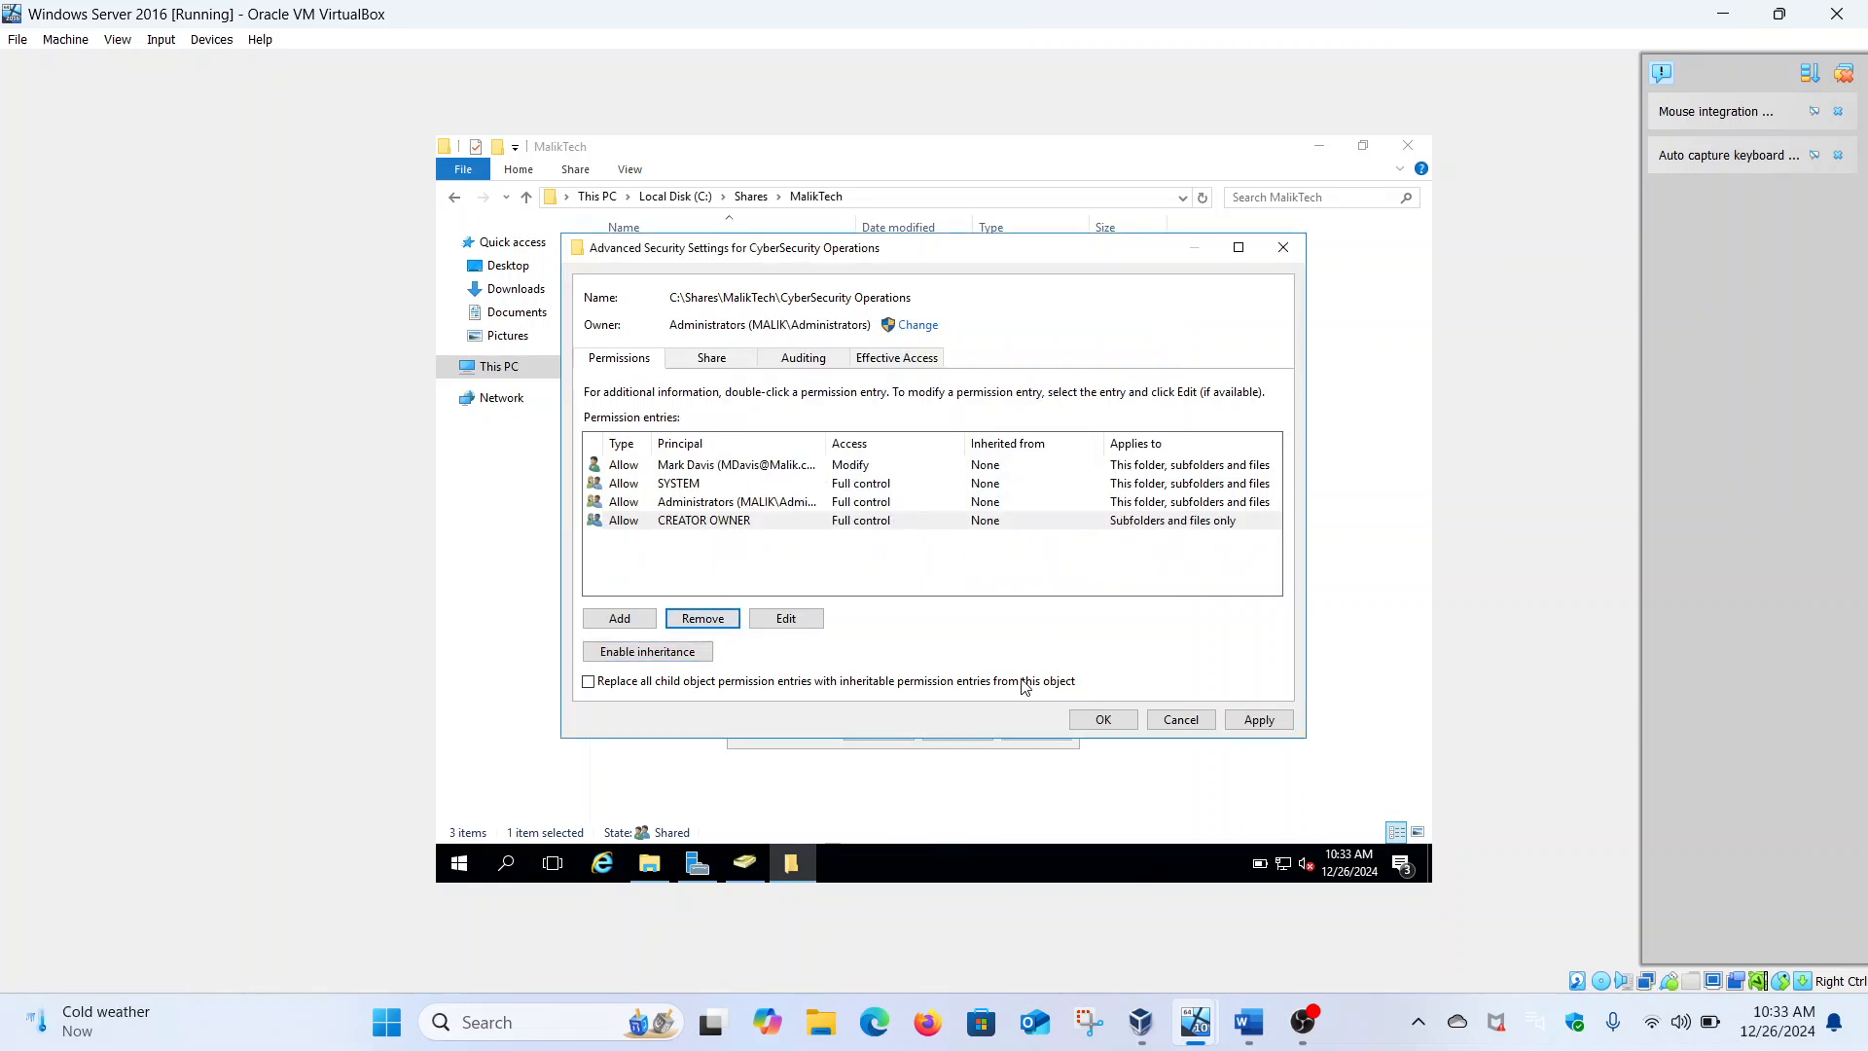
click(1259, 720)
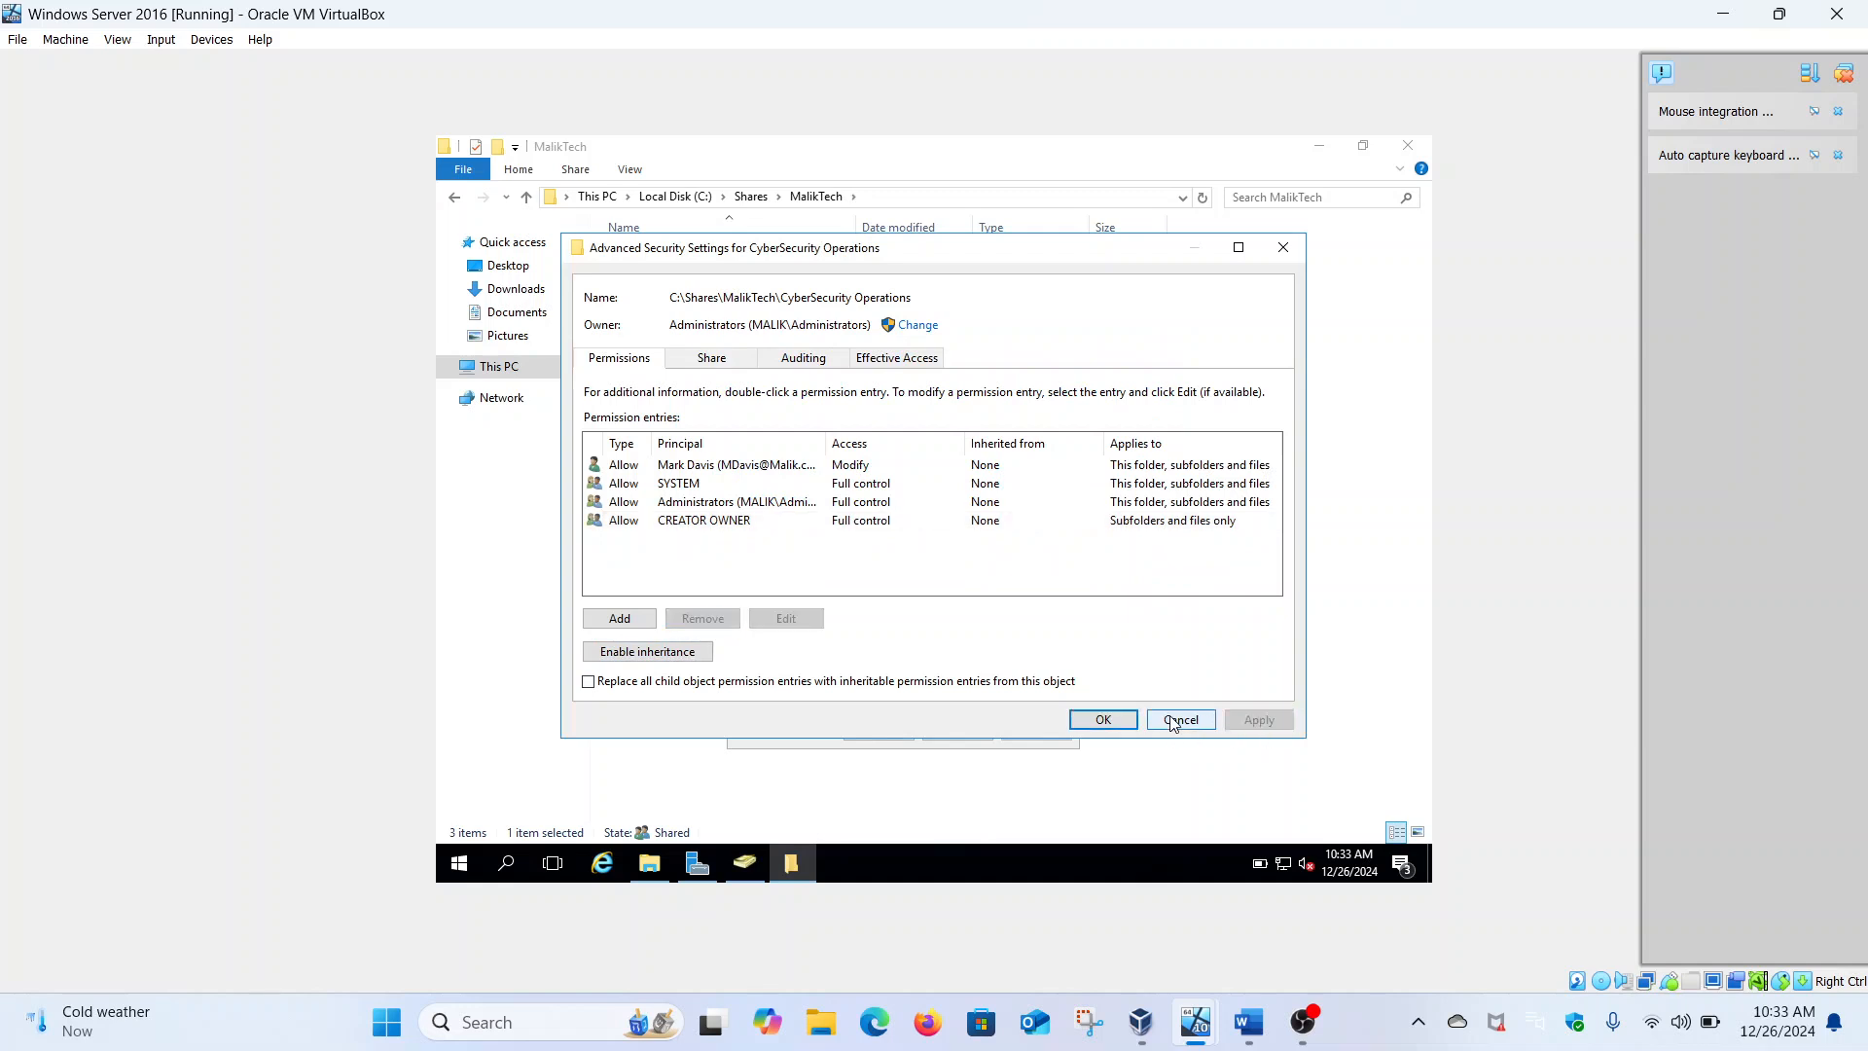
click(1119, 725)
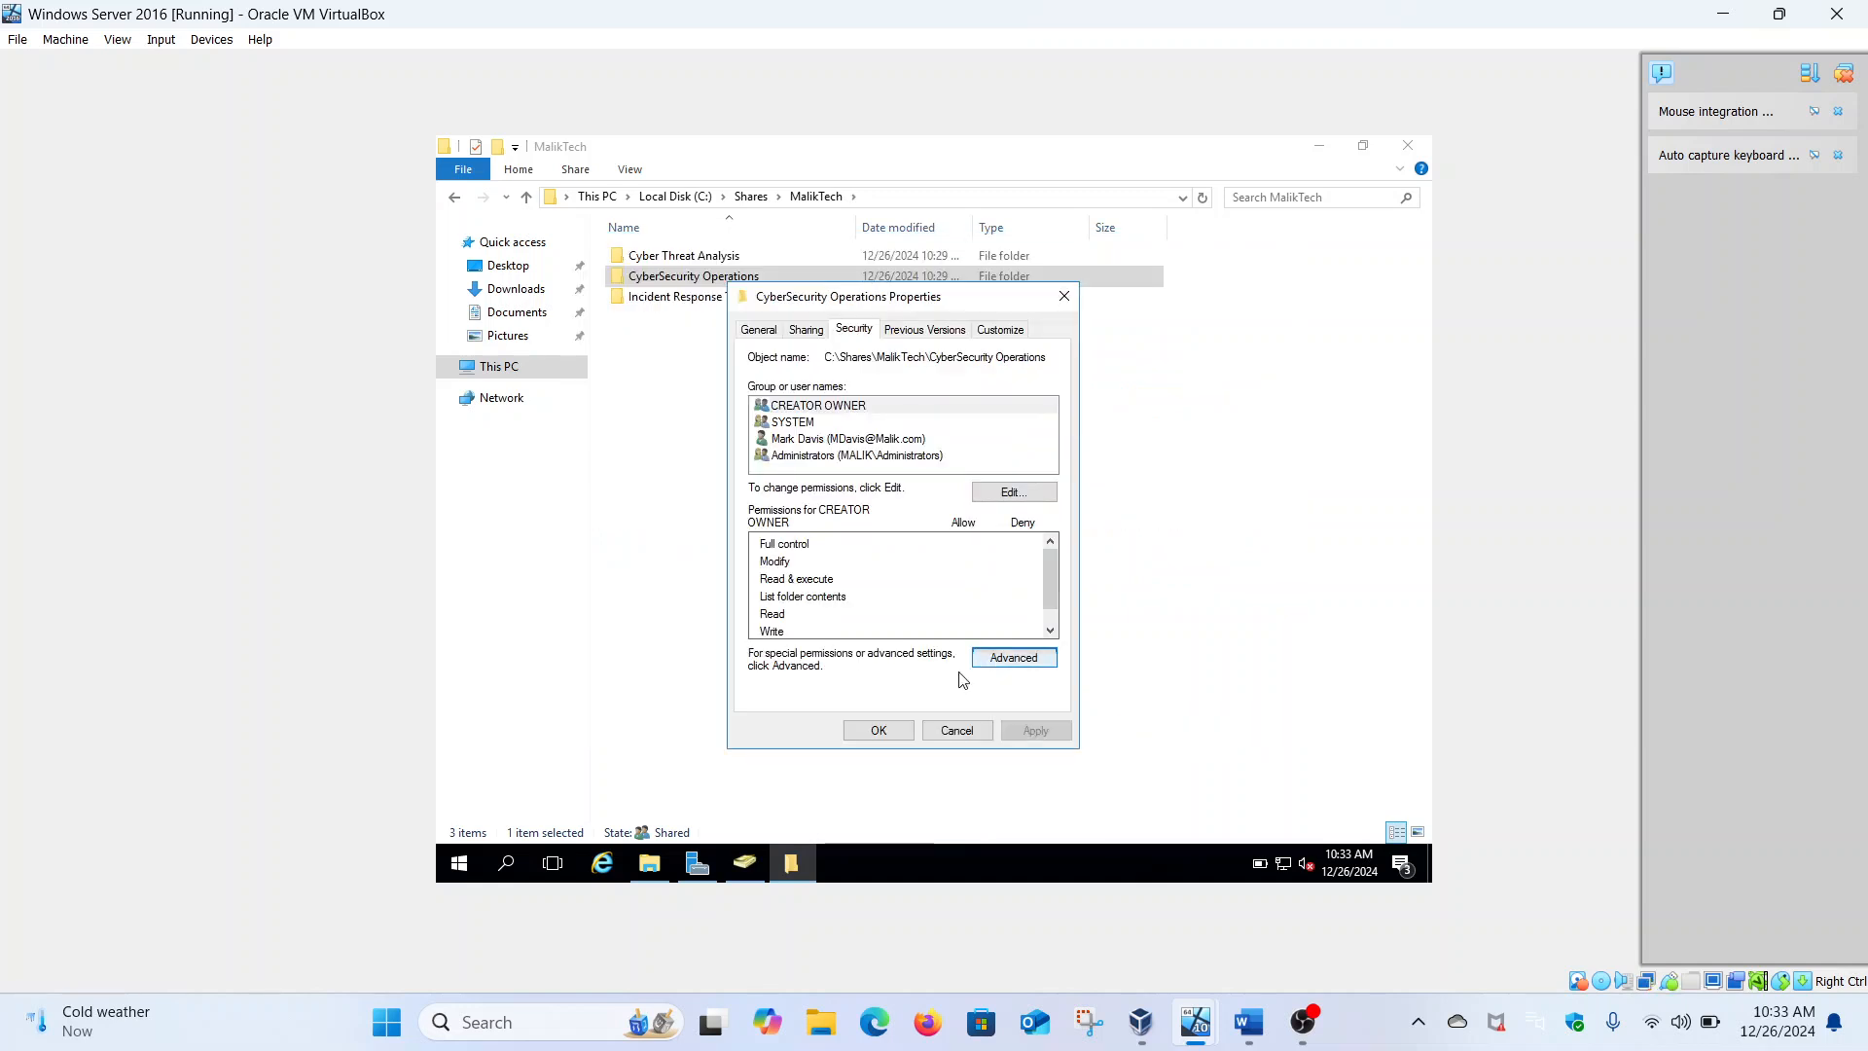
click(904, 728)
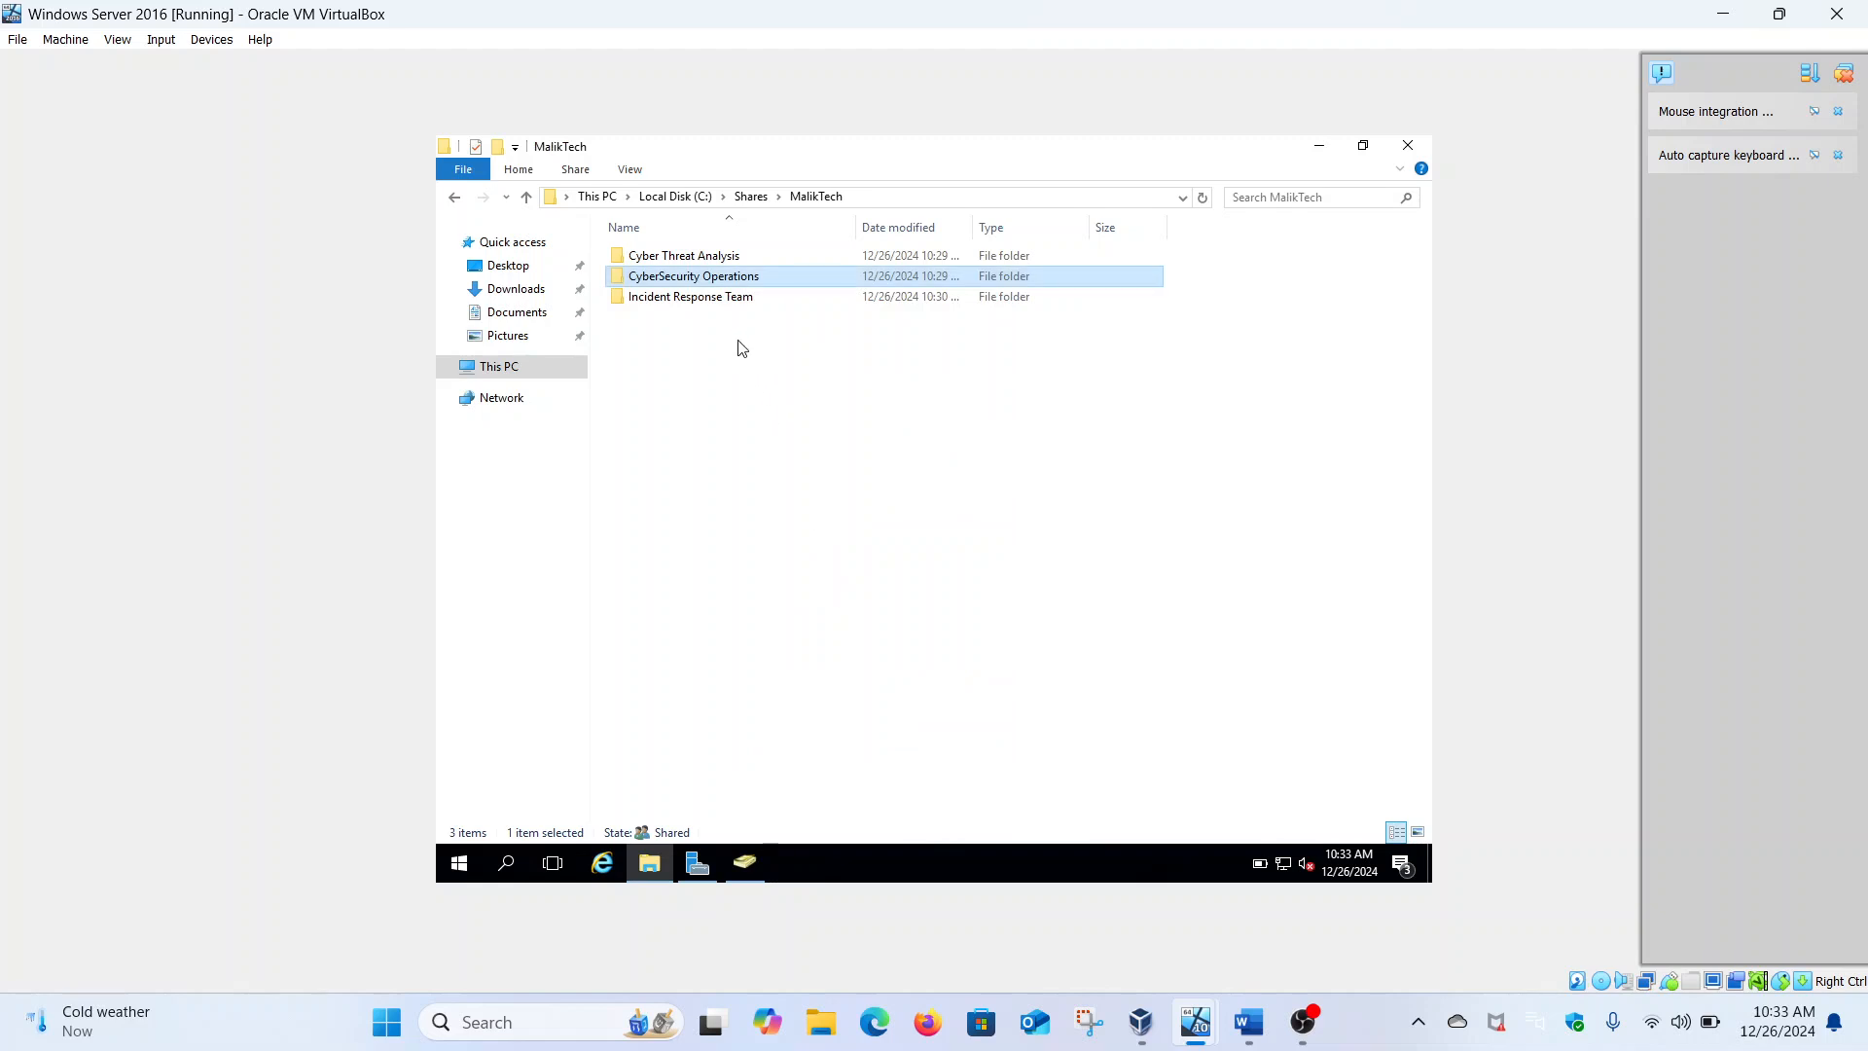
Add a Modify permission entry for the department's user account on Incident Response Team
right_click(728, 306)
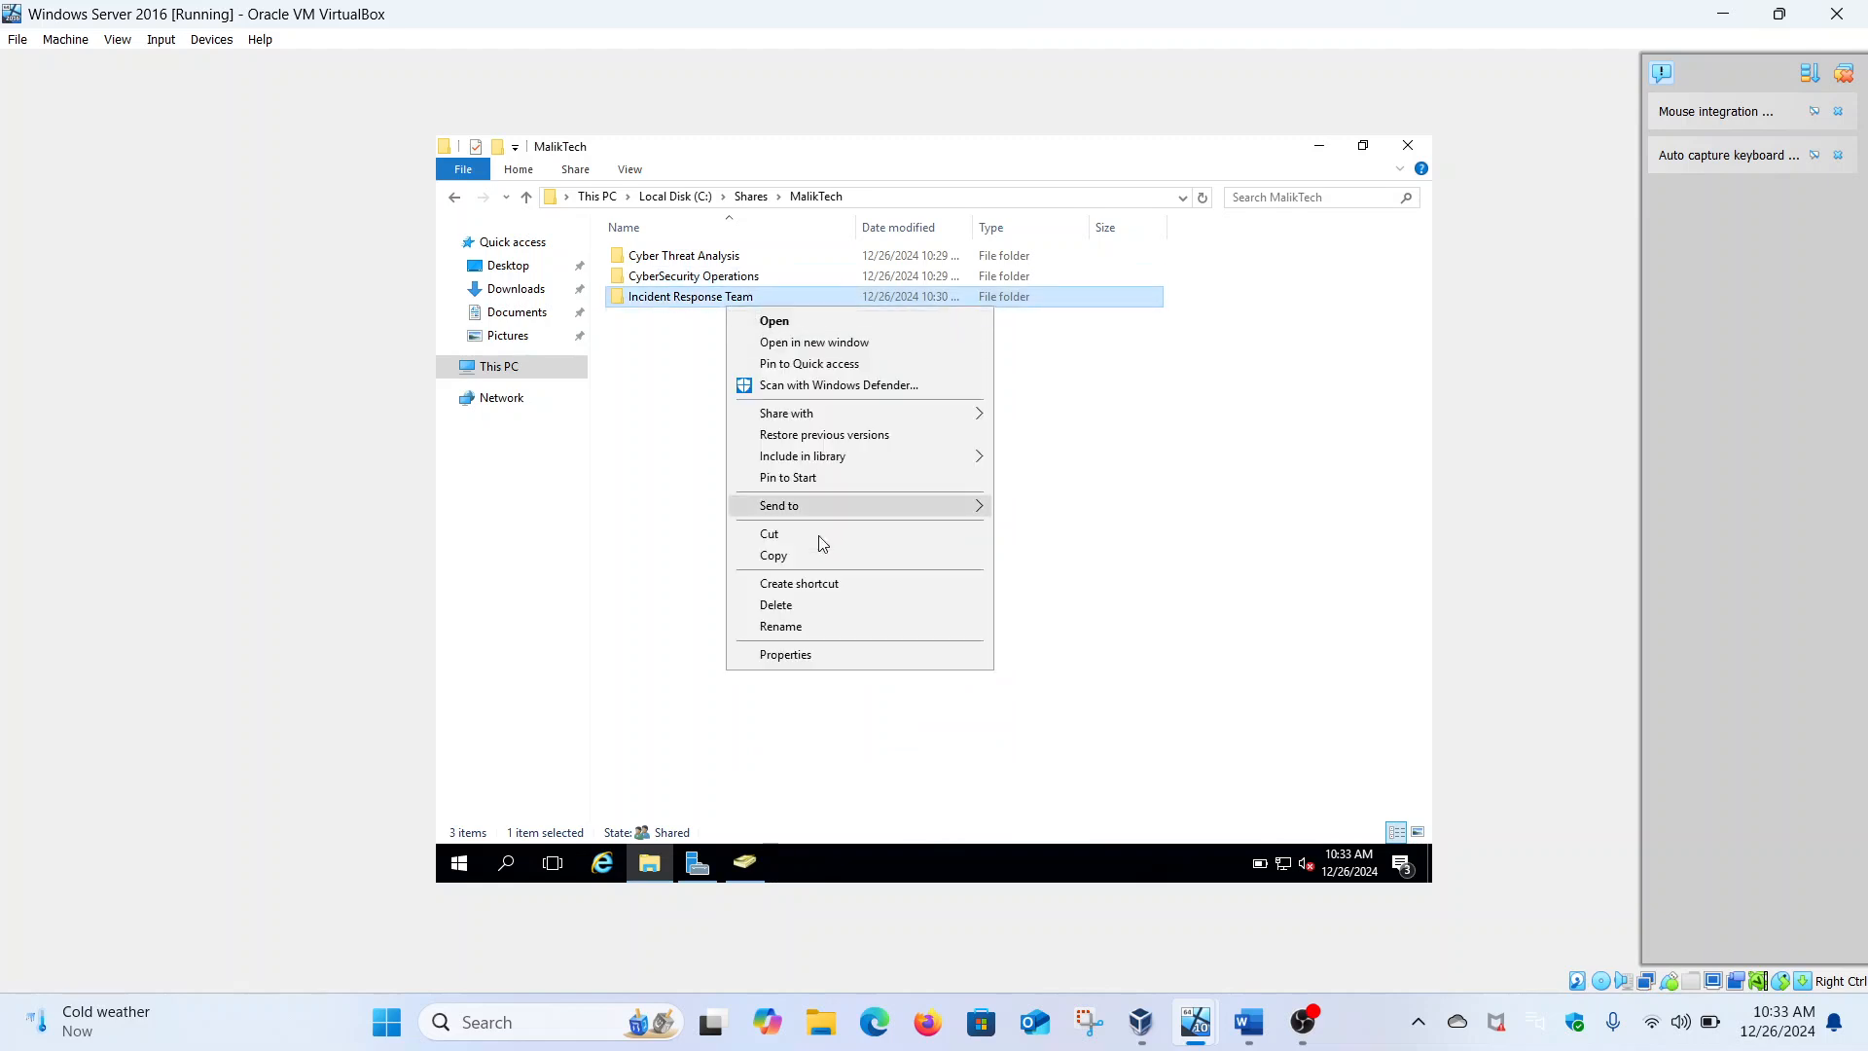
click(827, 655)
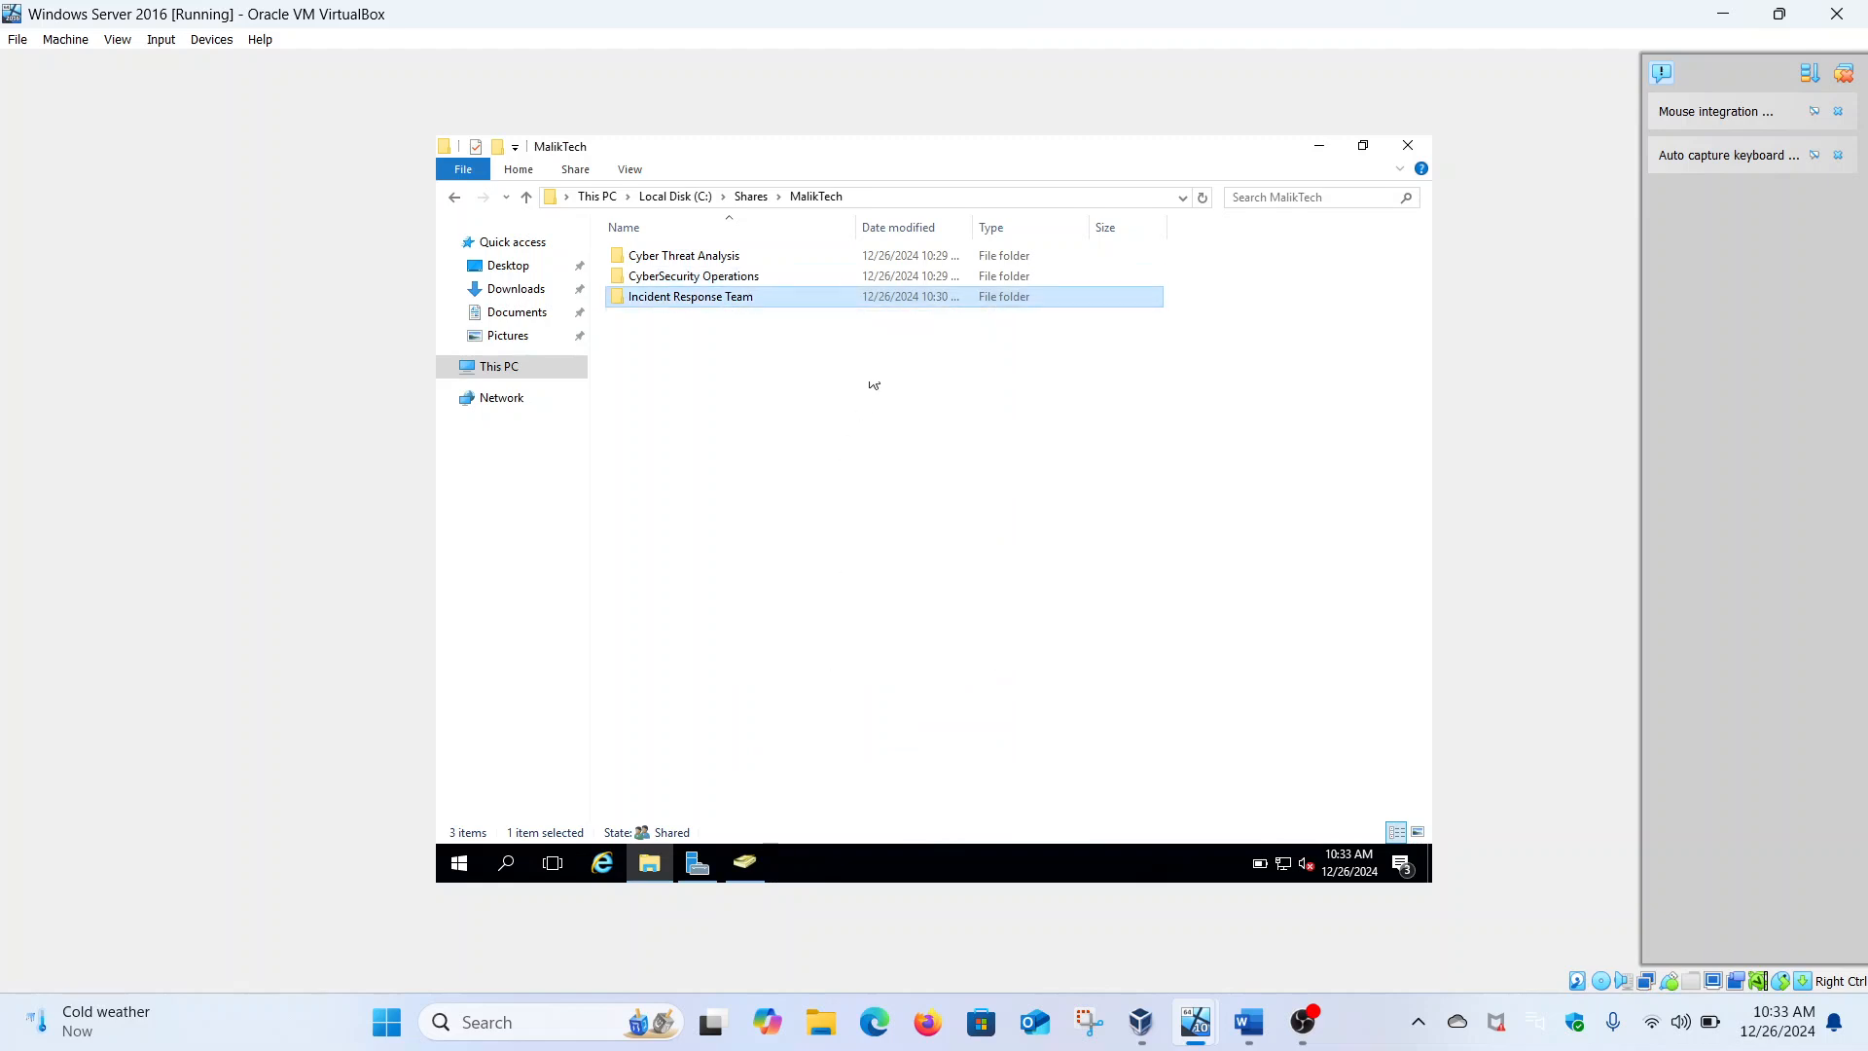
click(861, 354)
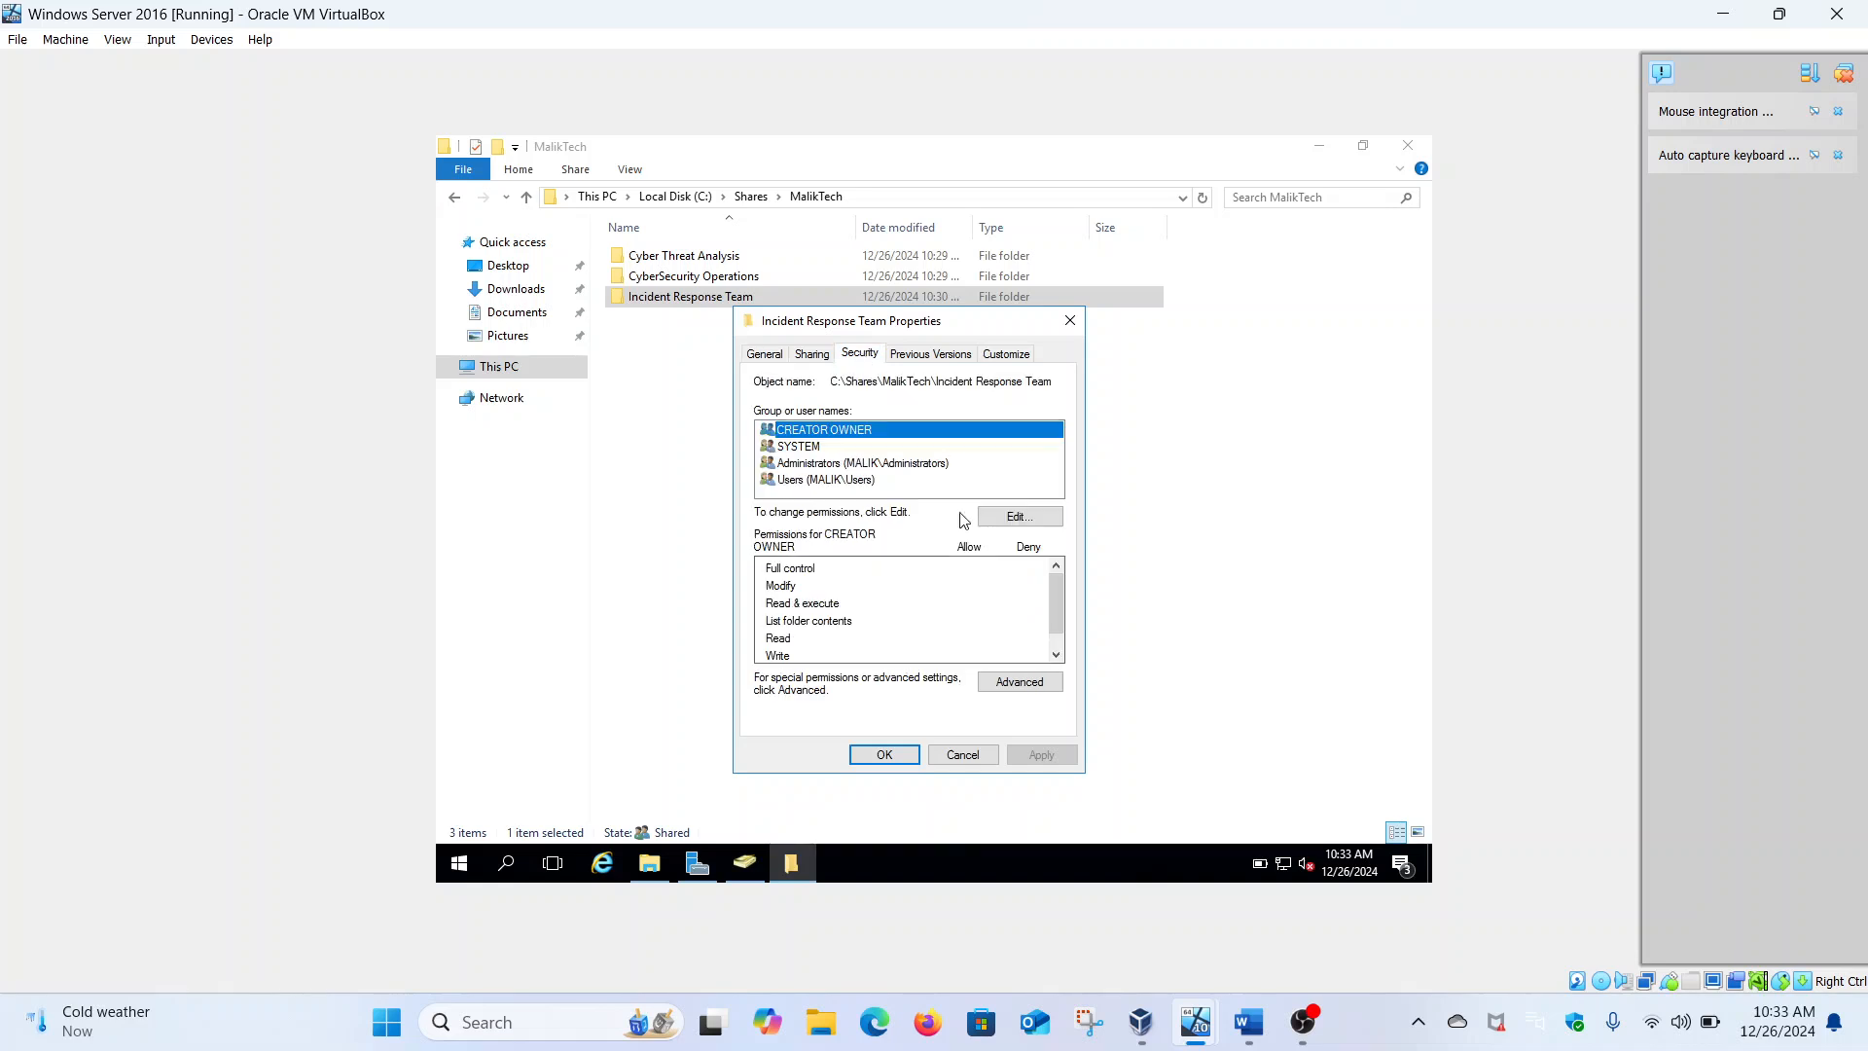
click(1020, 679)
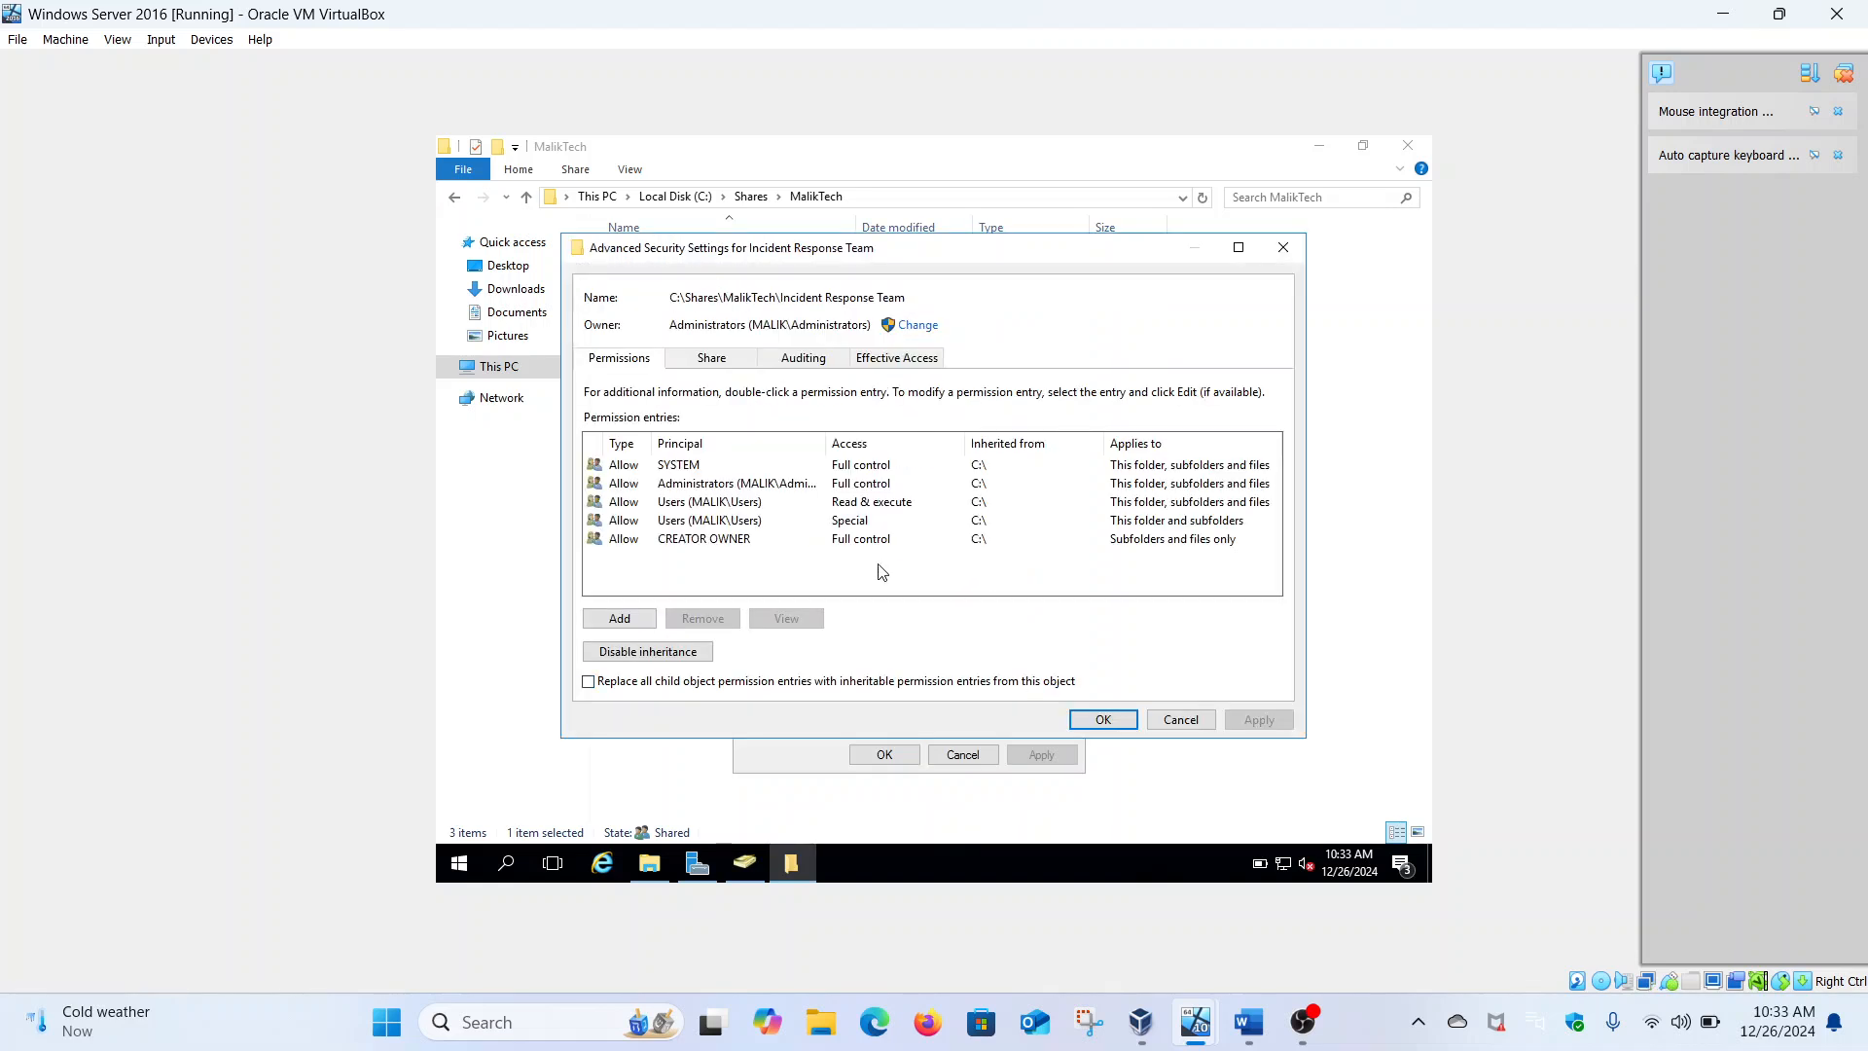
click(645, 620)
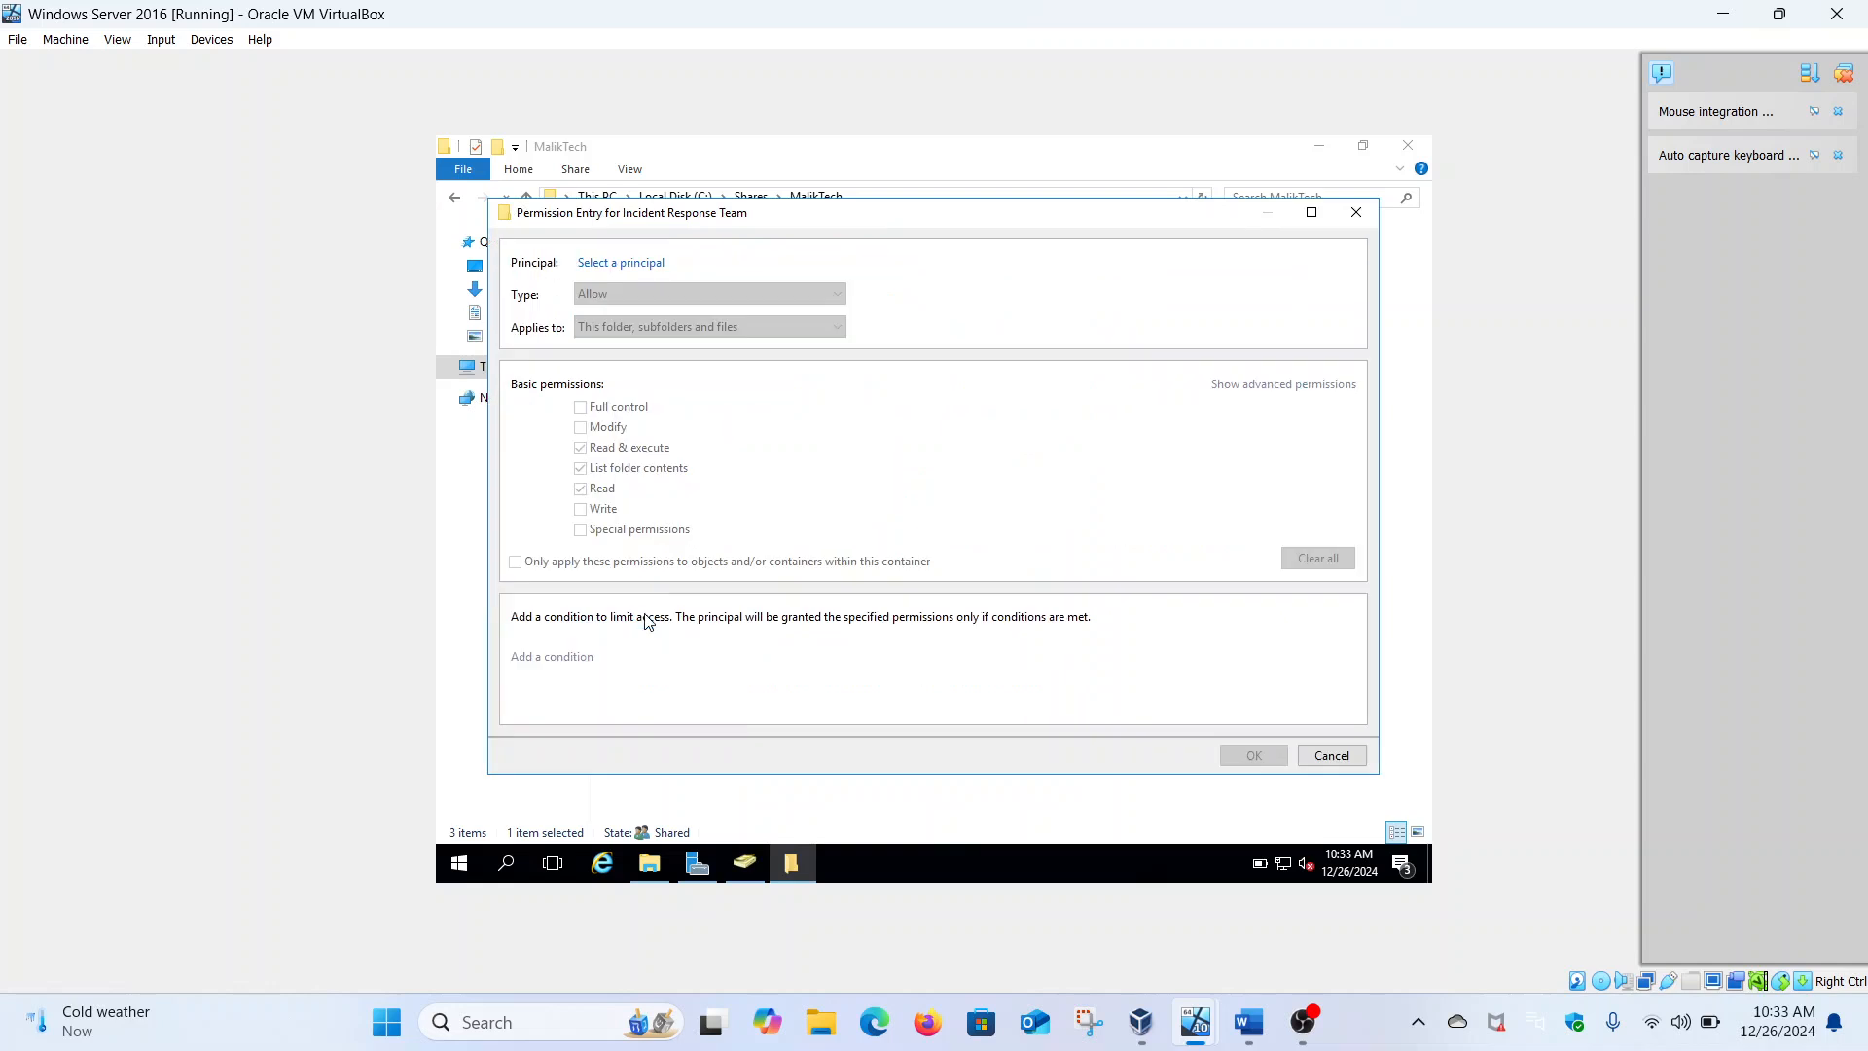
click(644, 264)
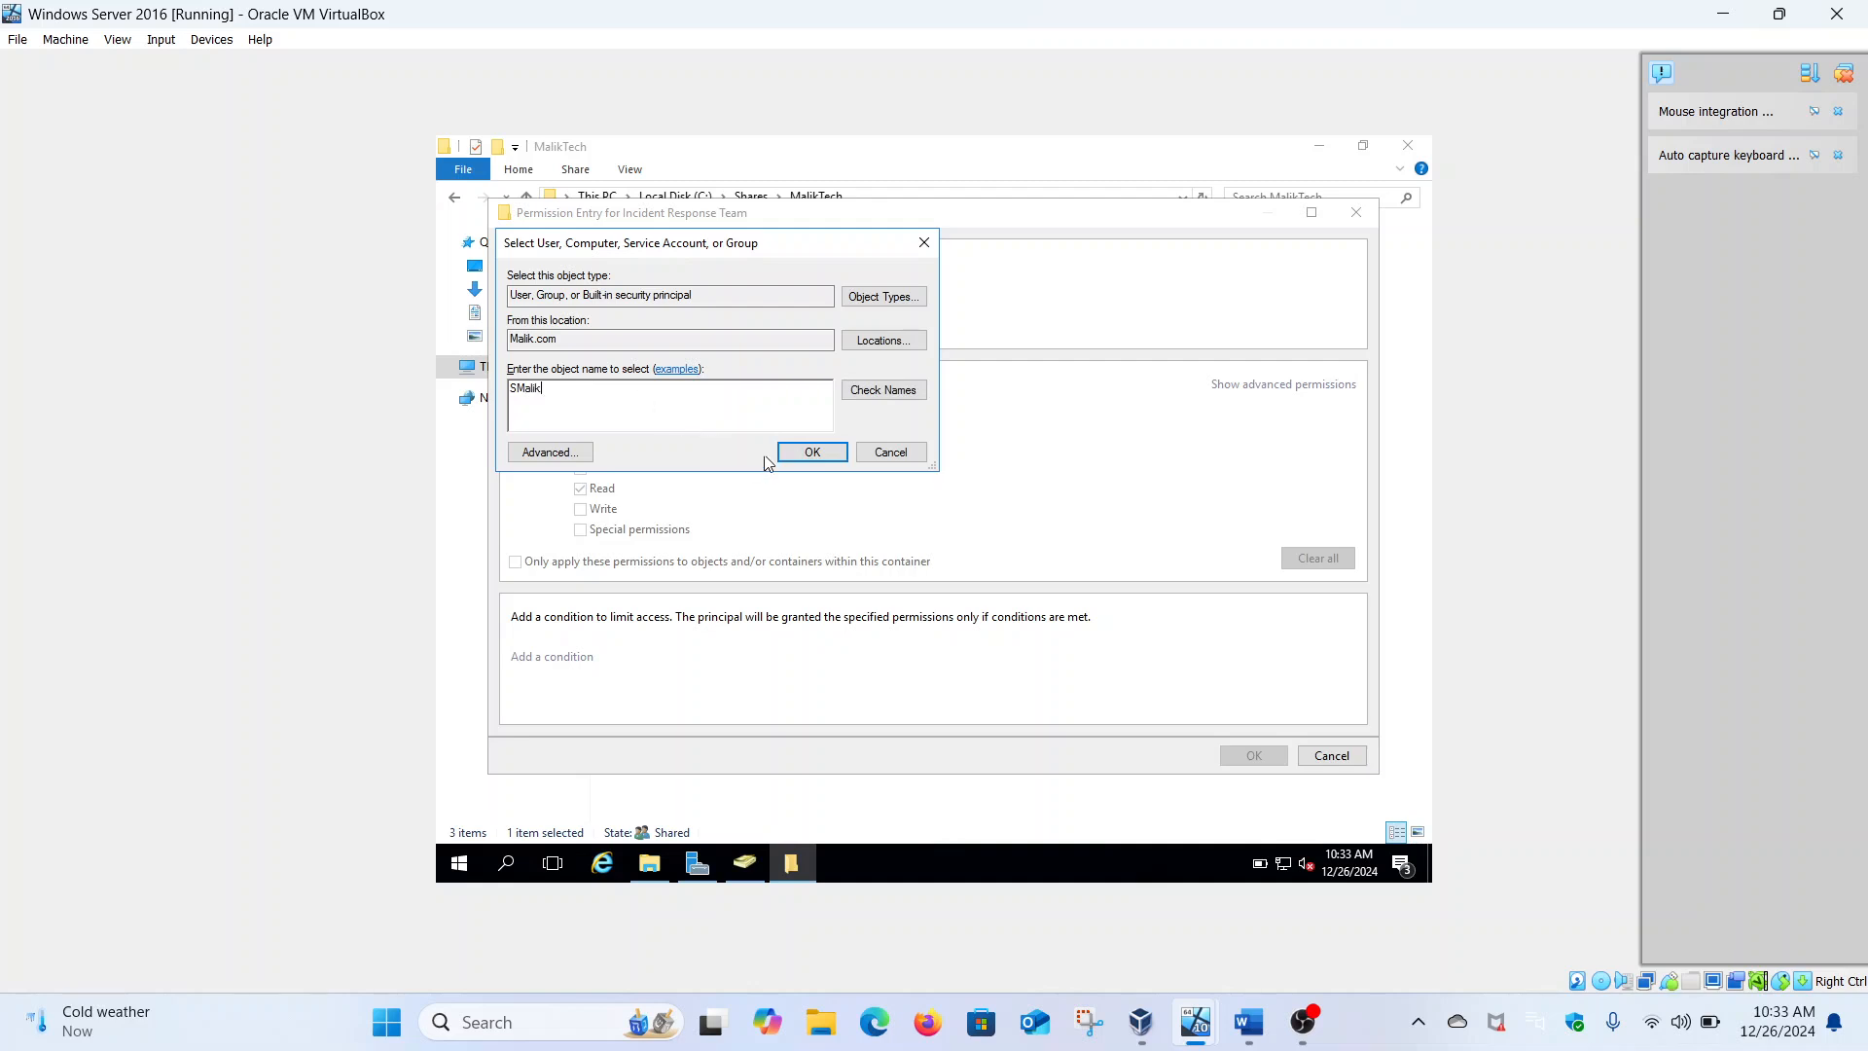
click(808, 452)
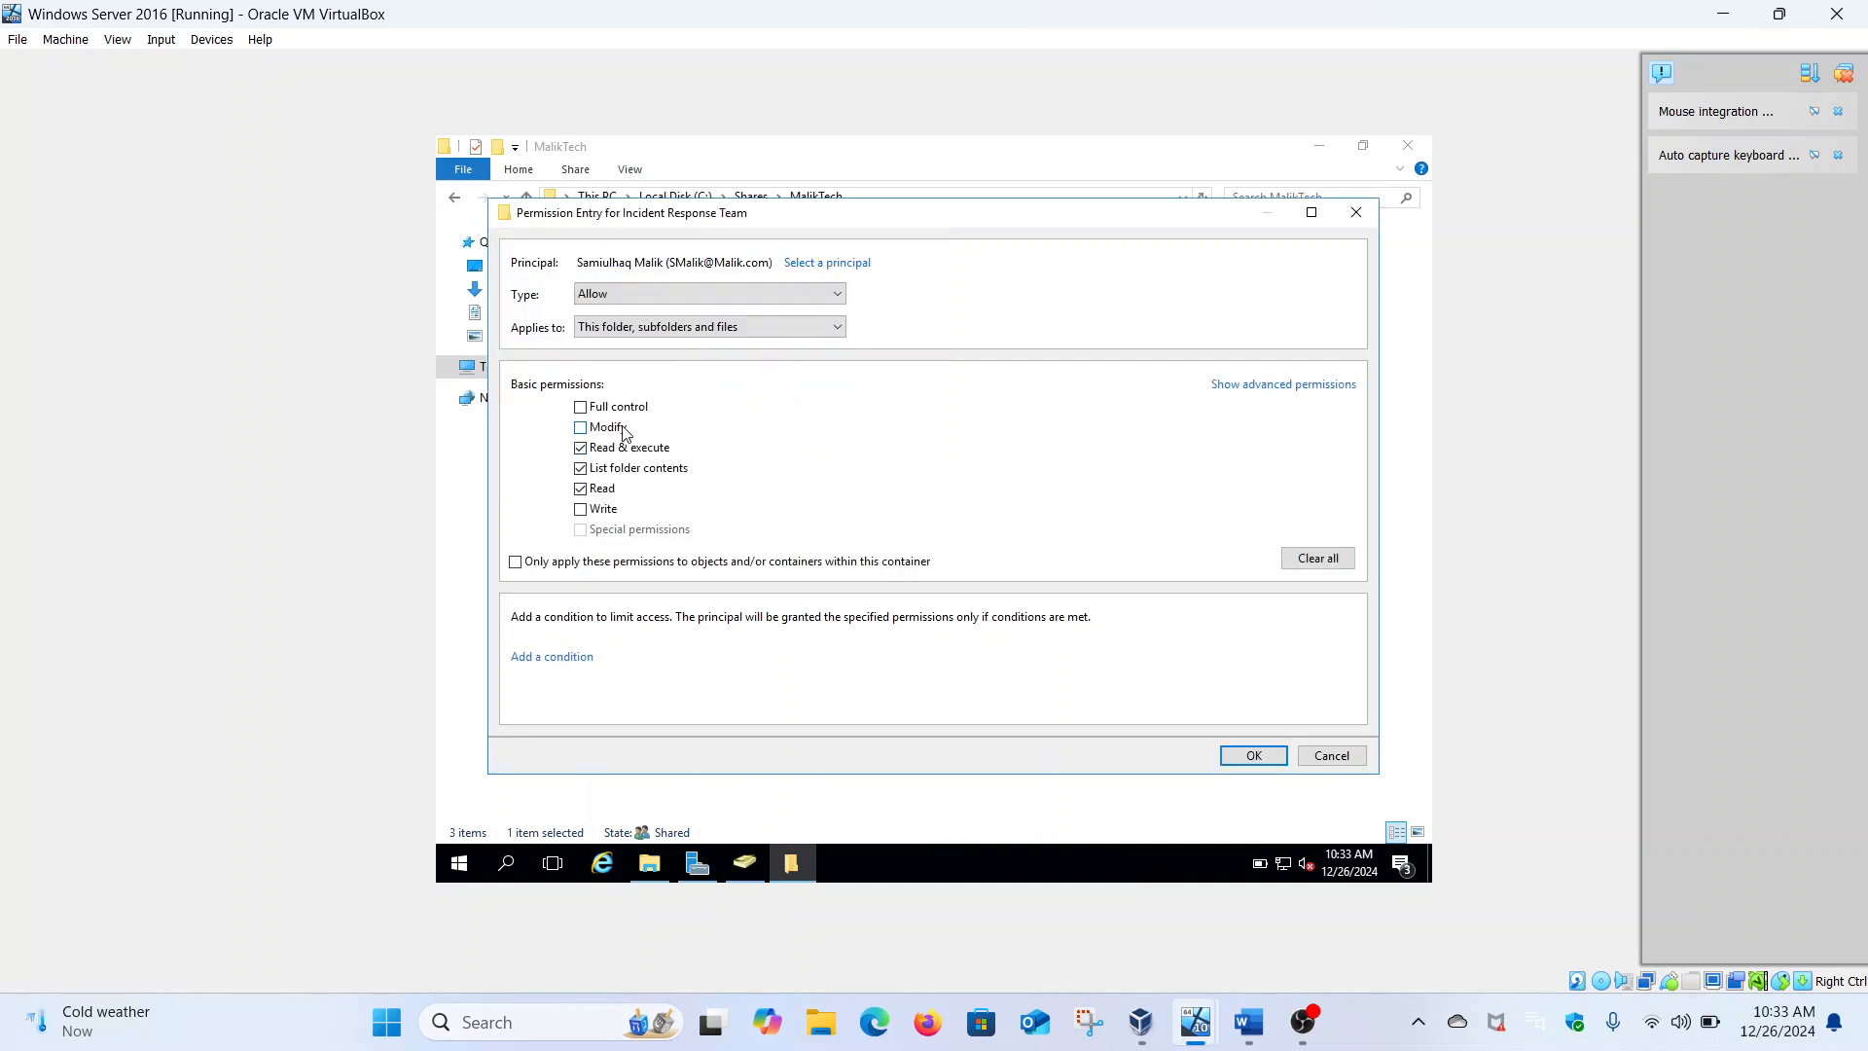
click(1253, 756)
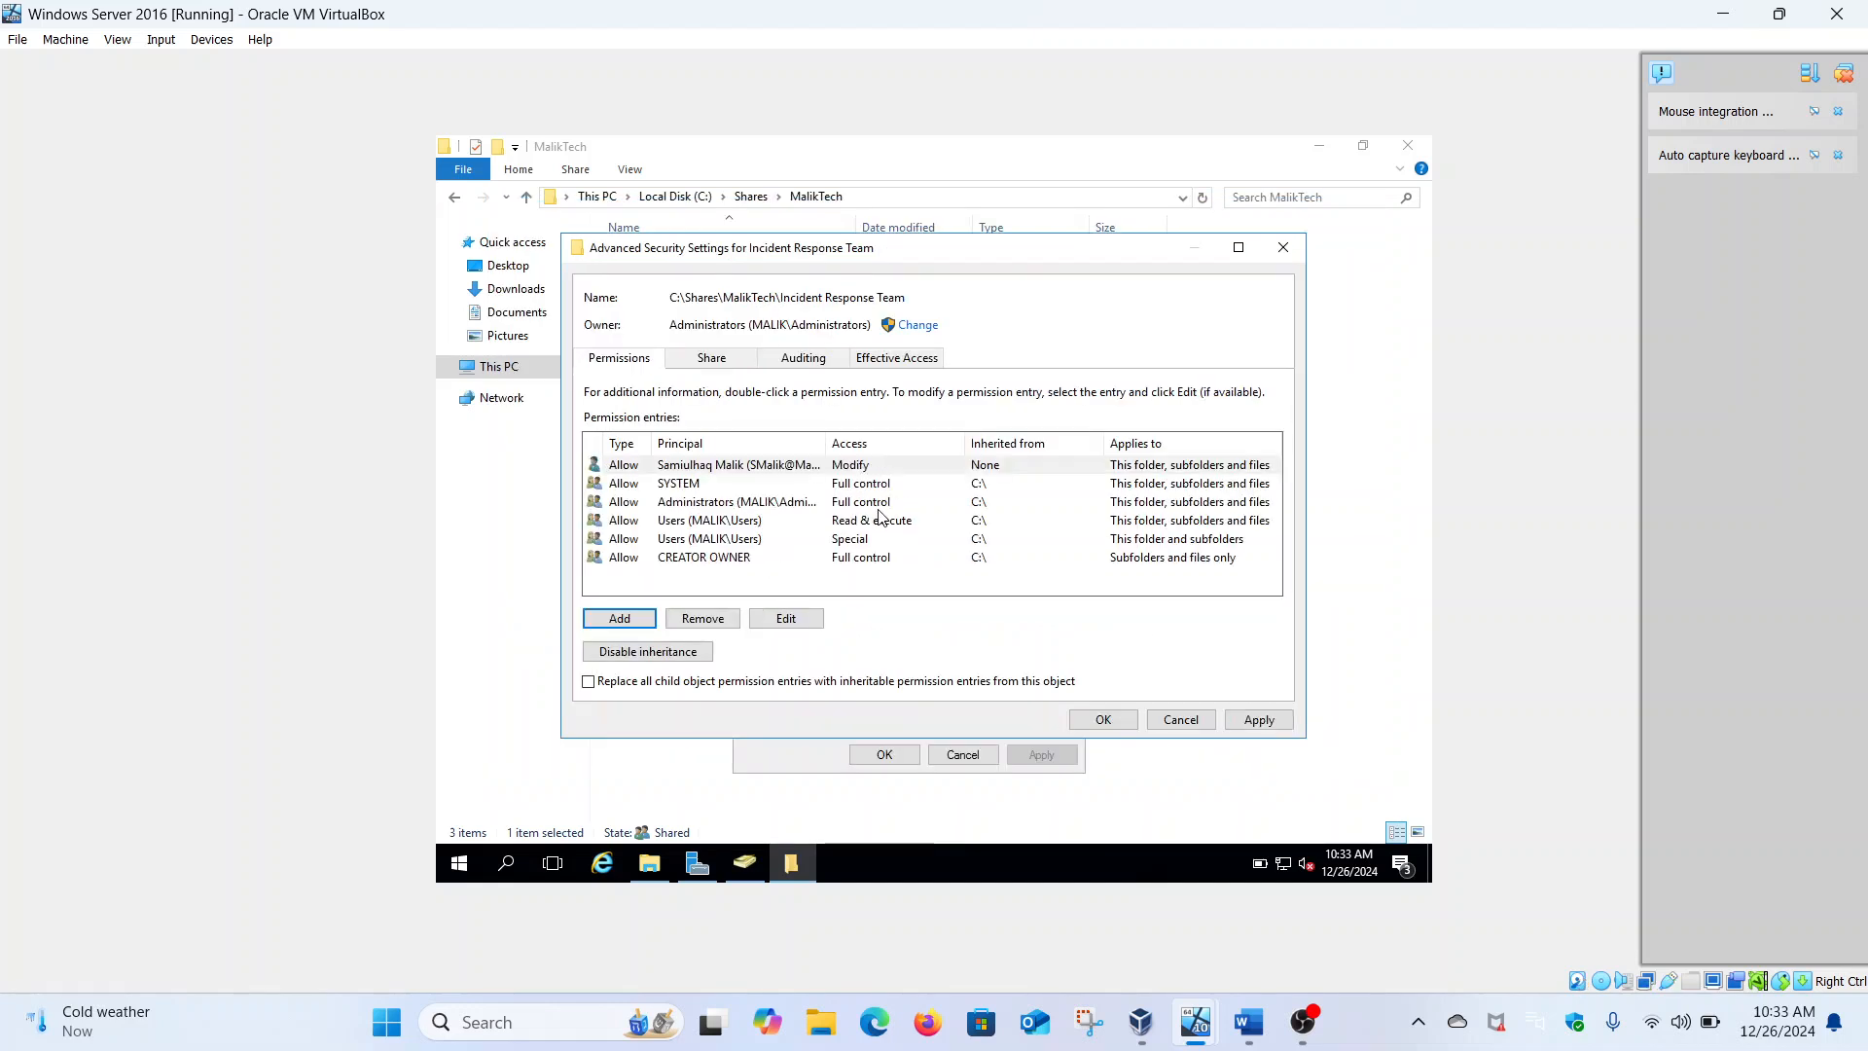
Disable inheritance converting to explicit entries, remove both Users group entries, and apply the changes
click(693, 525)
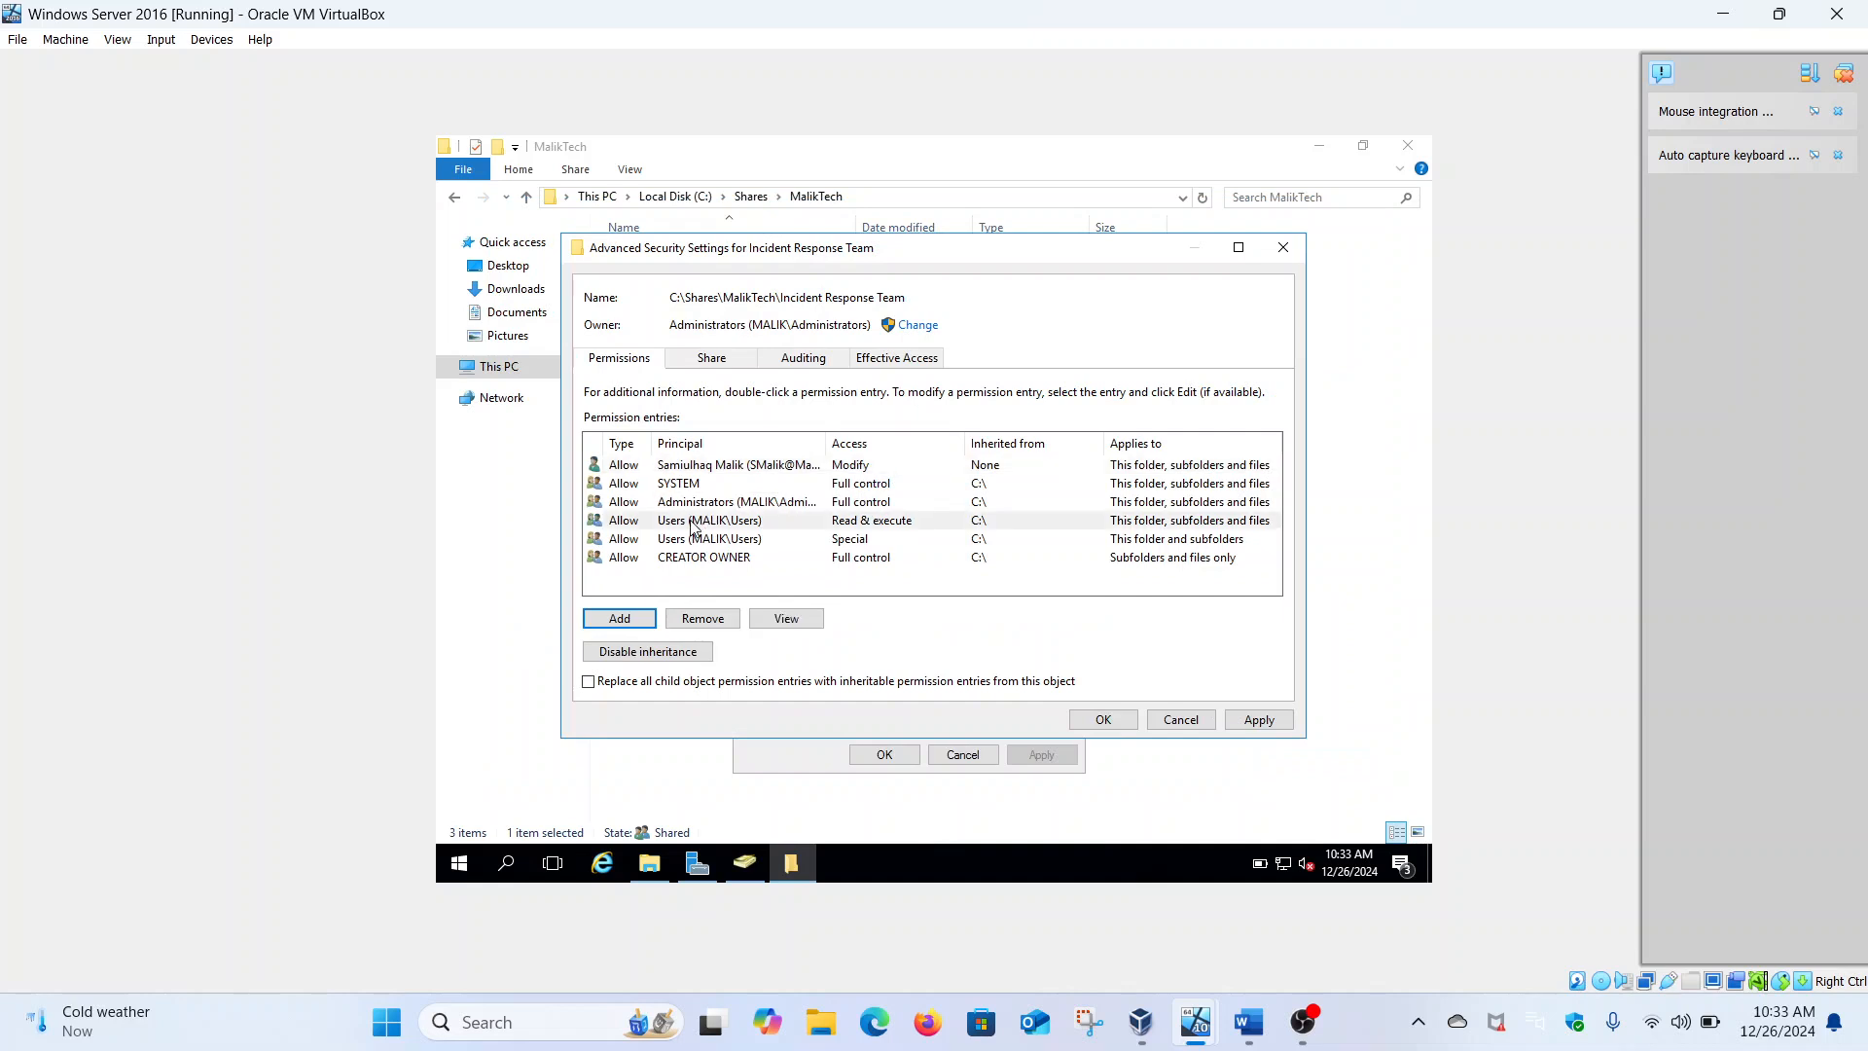
click(684, 661)
click(837, 471)
click(839, 501)
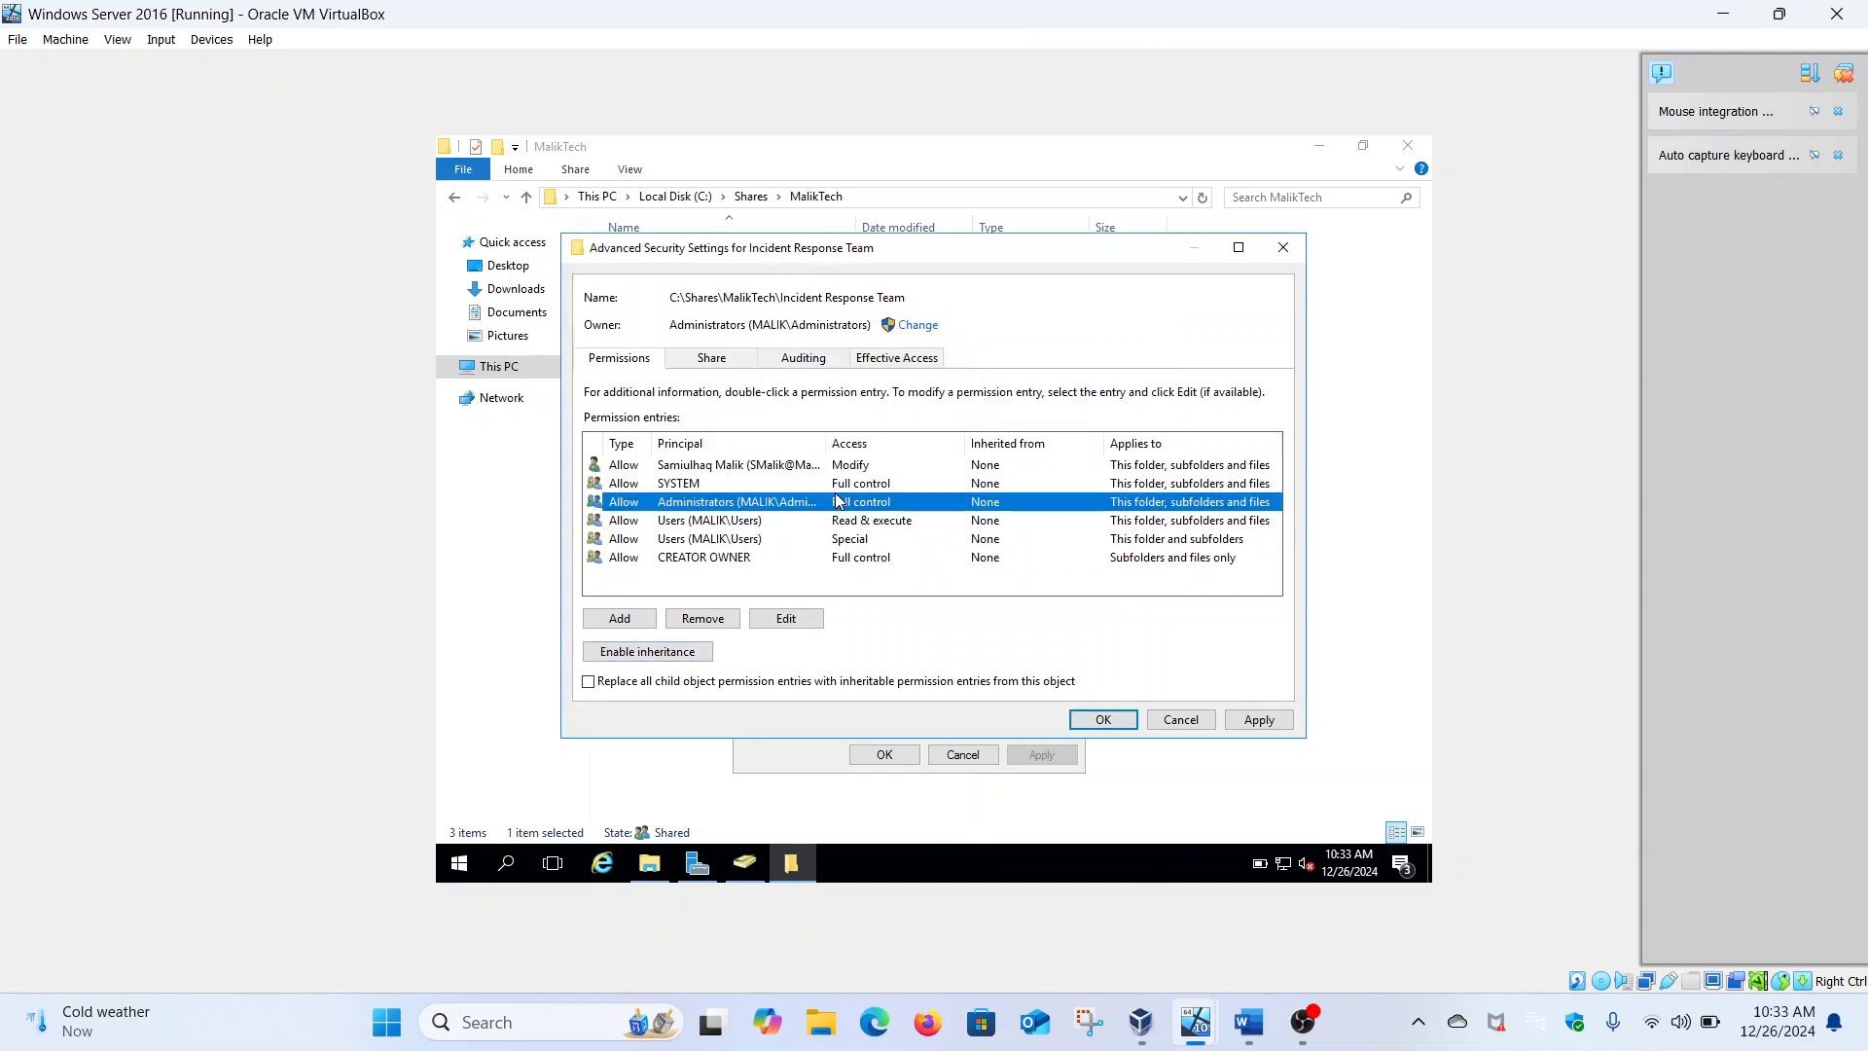
click(751, 524)
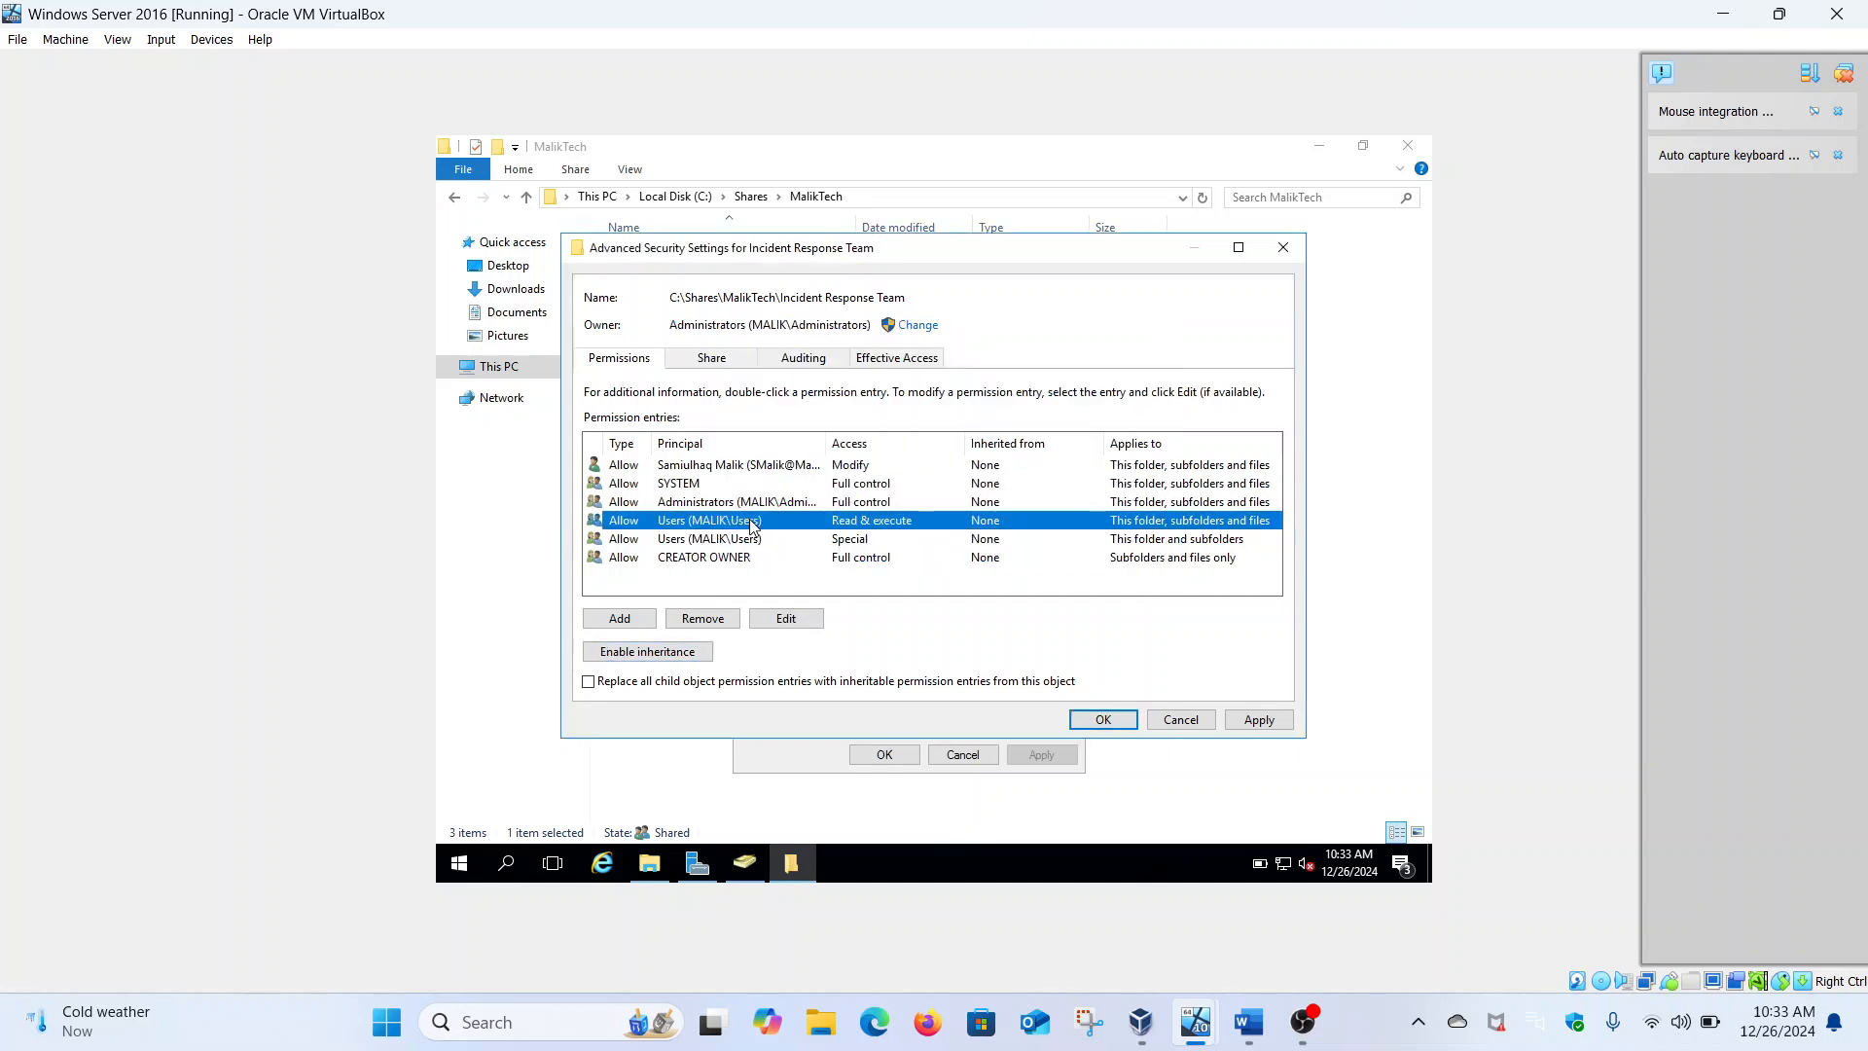
click(721, 622)
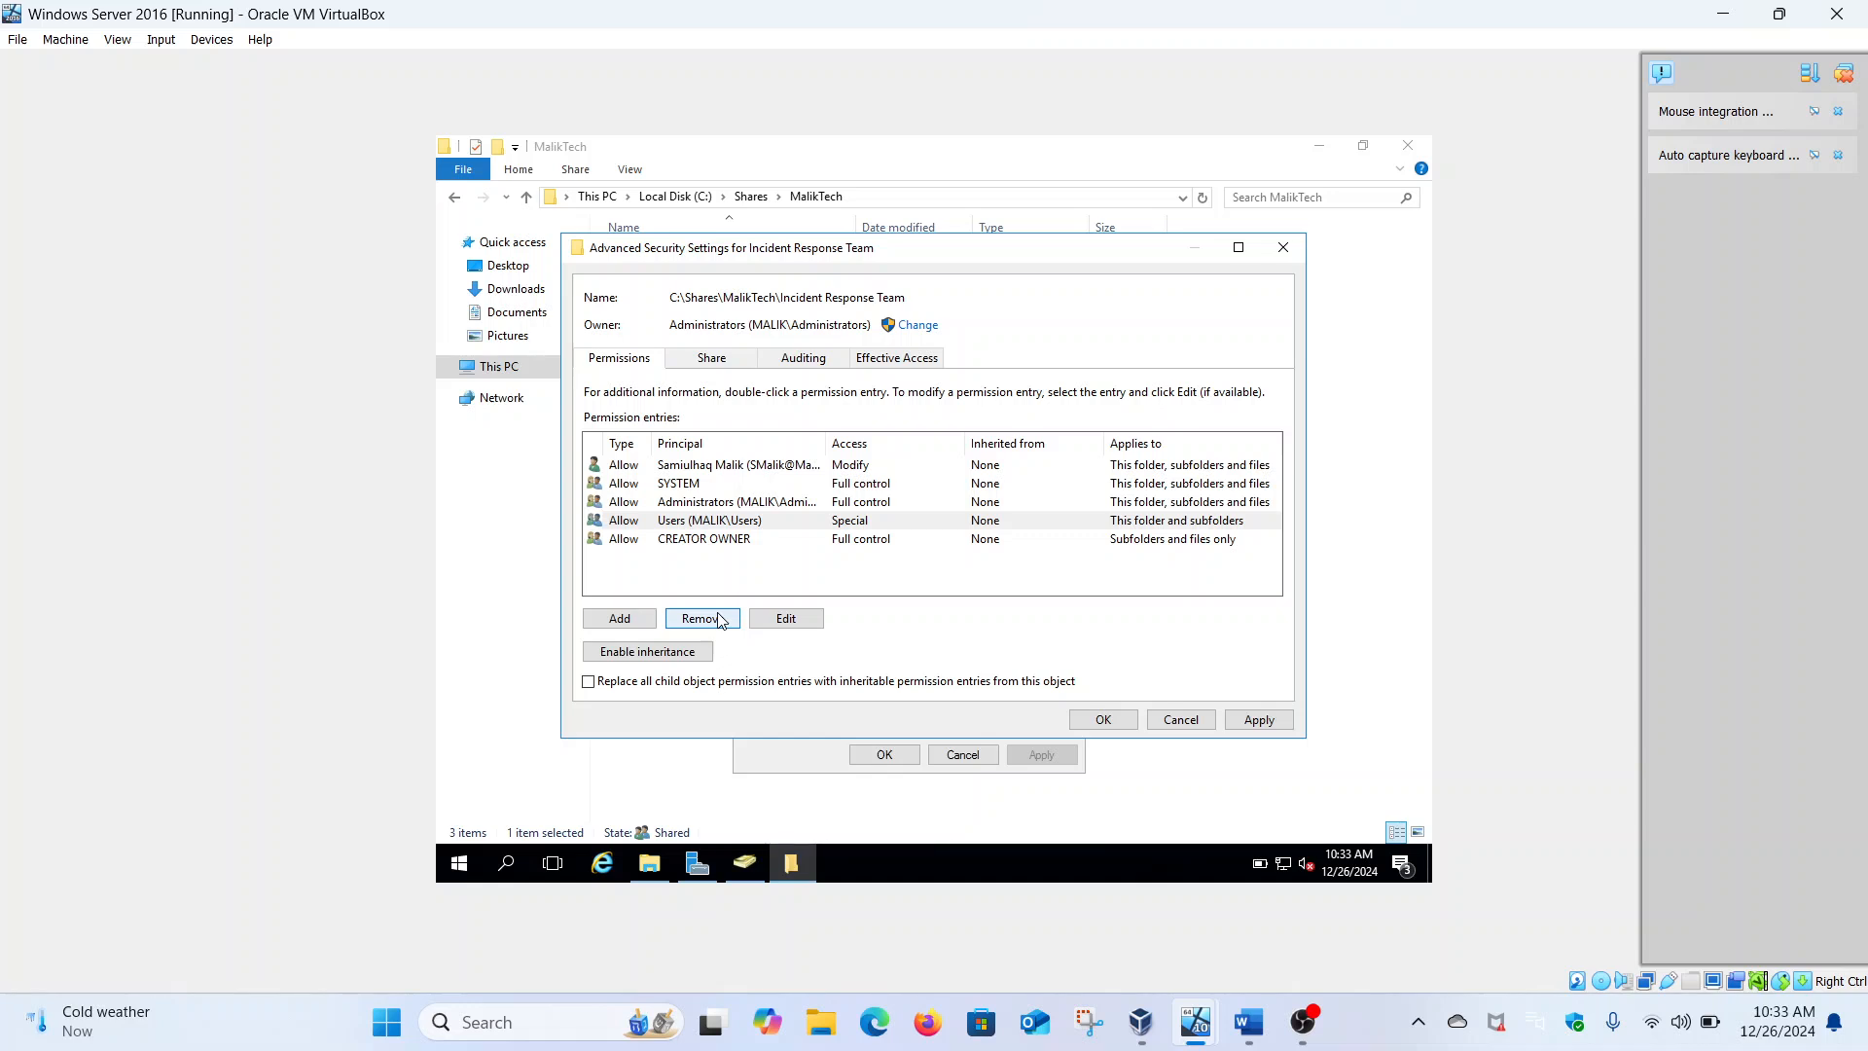
click(721, 622)
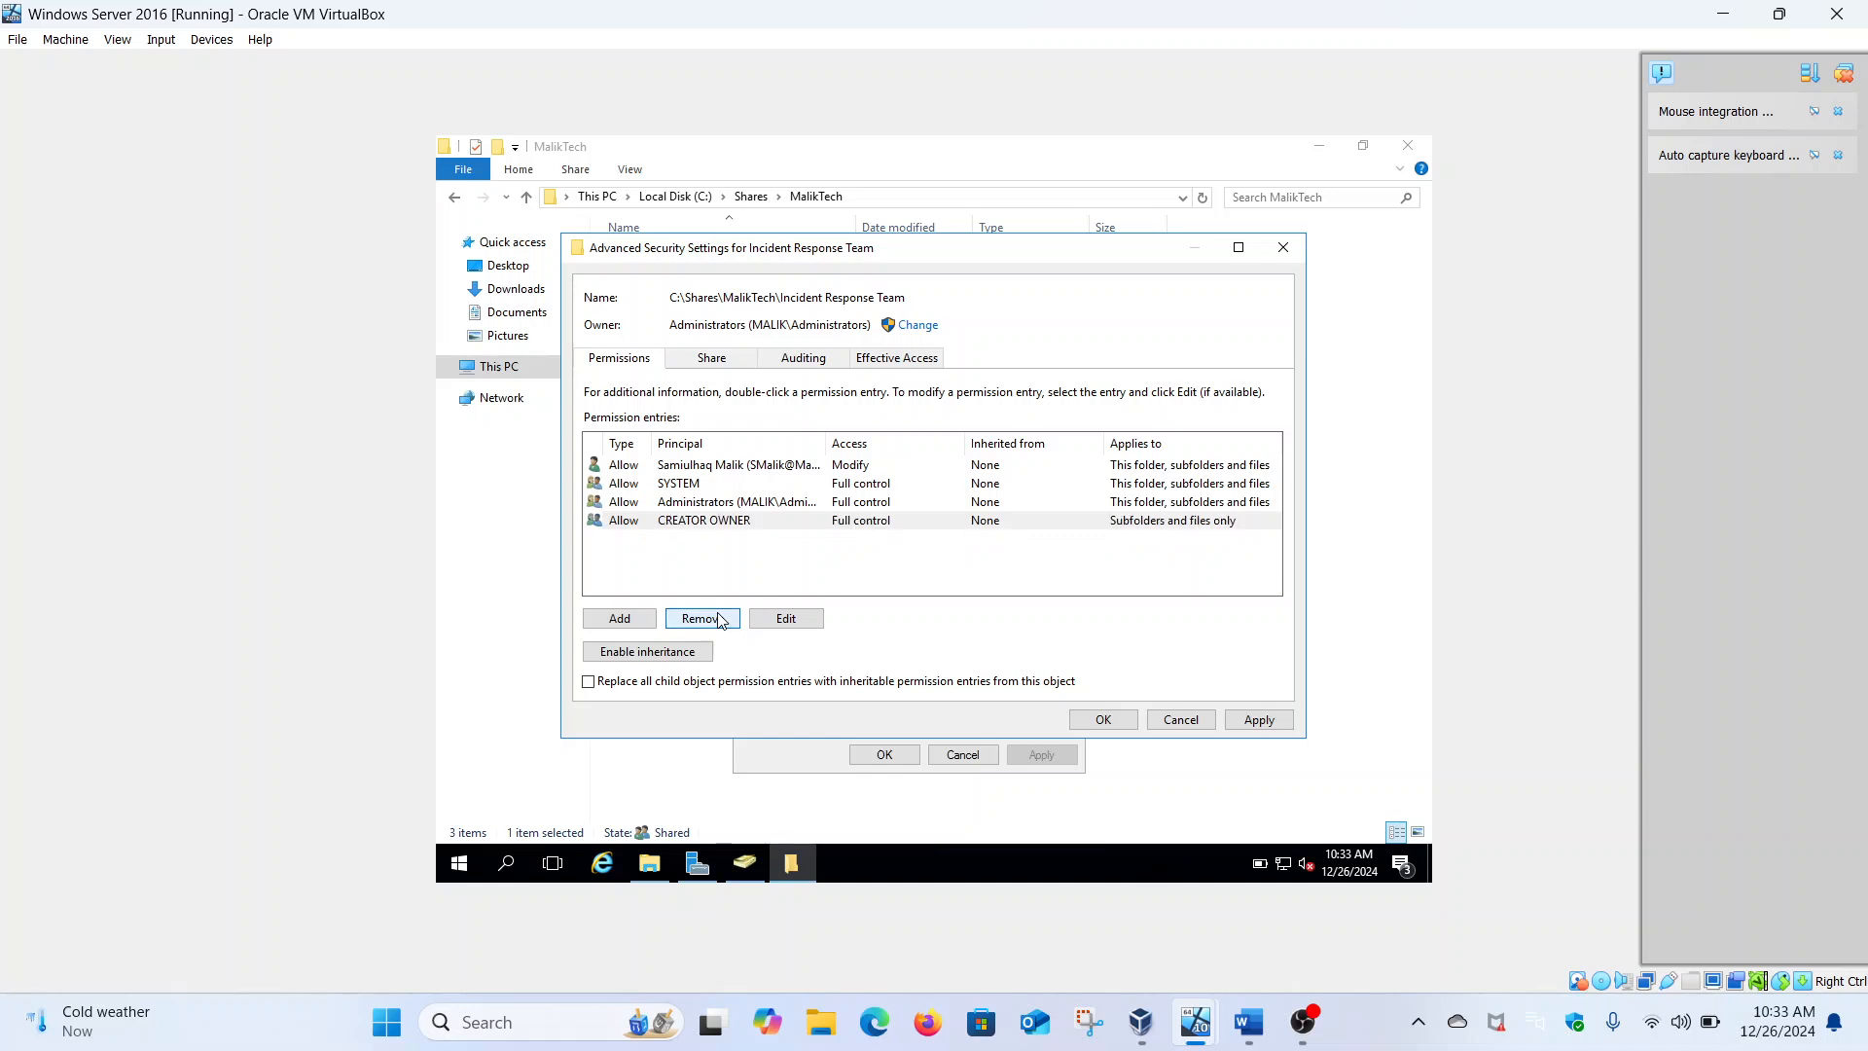
click(1261, 722)
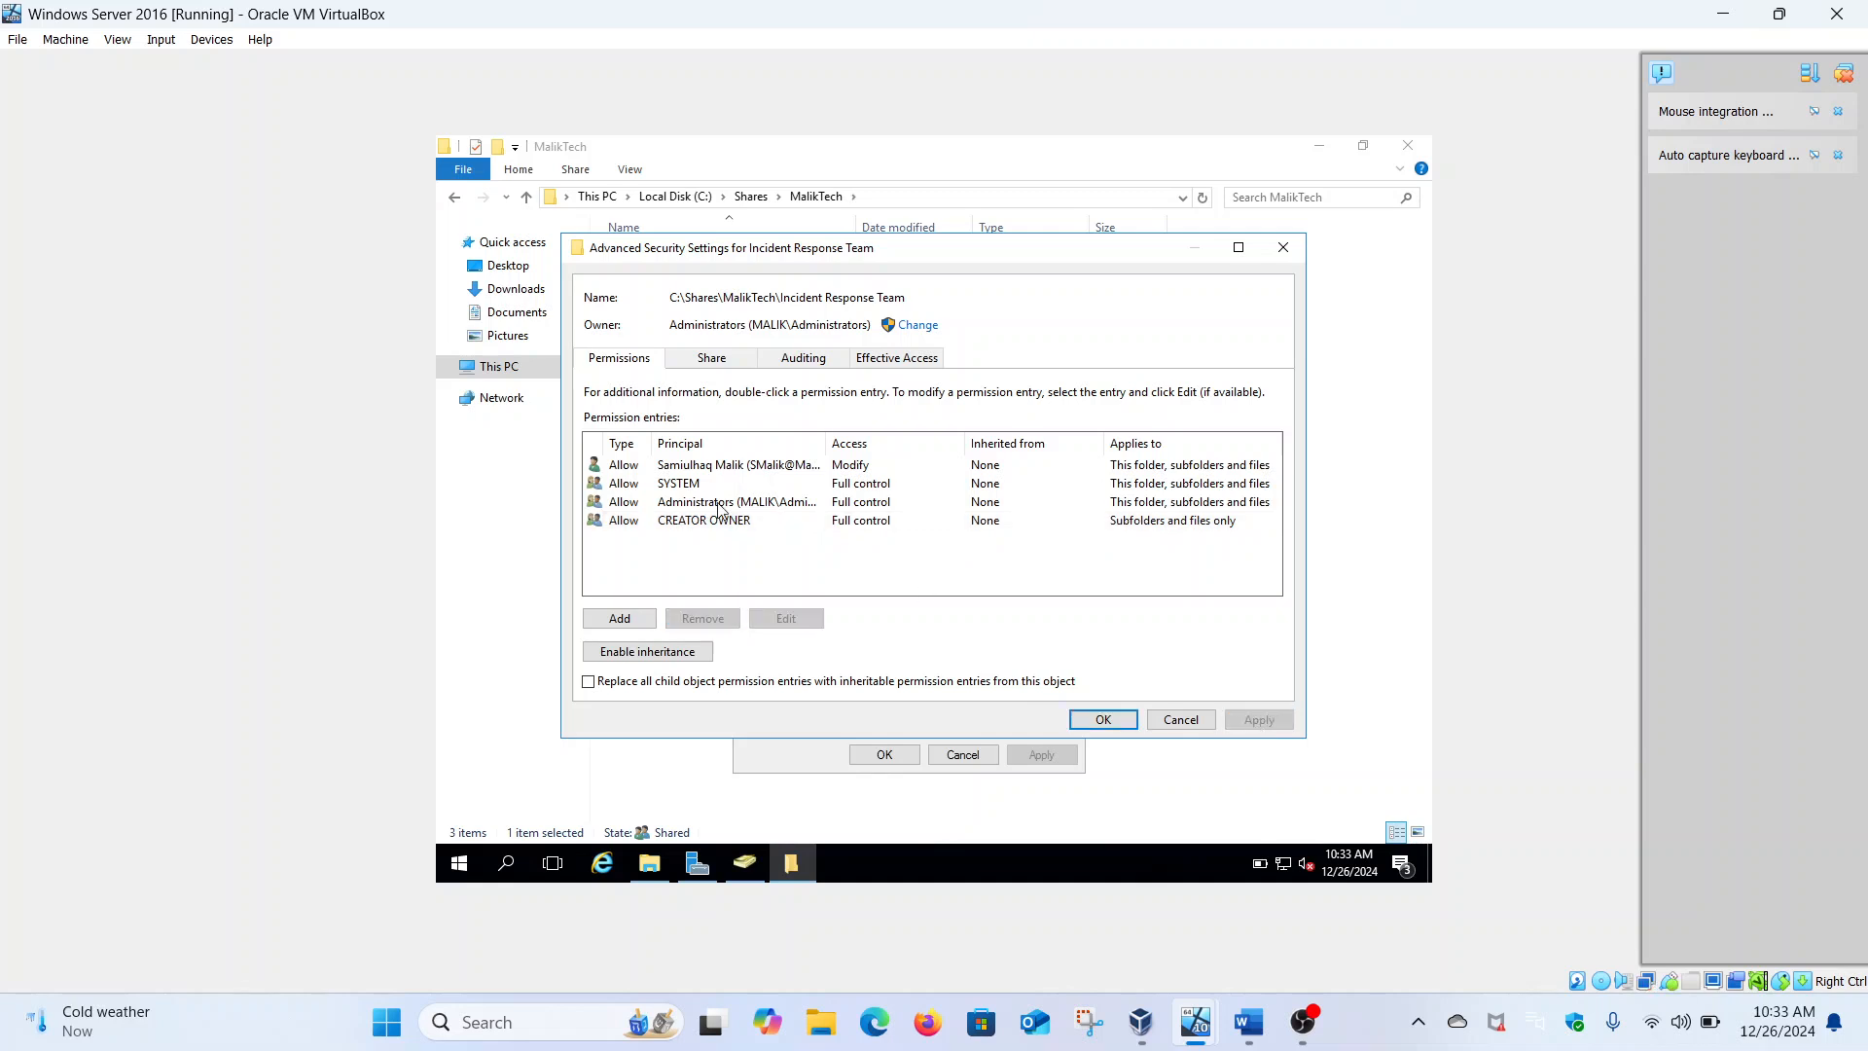
click(1104, 720)
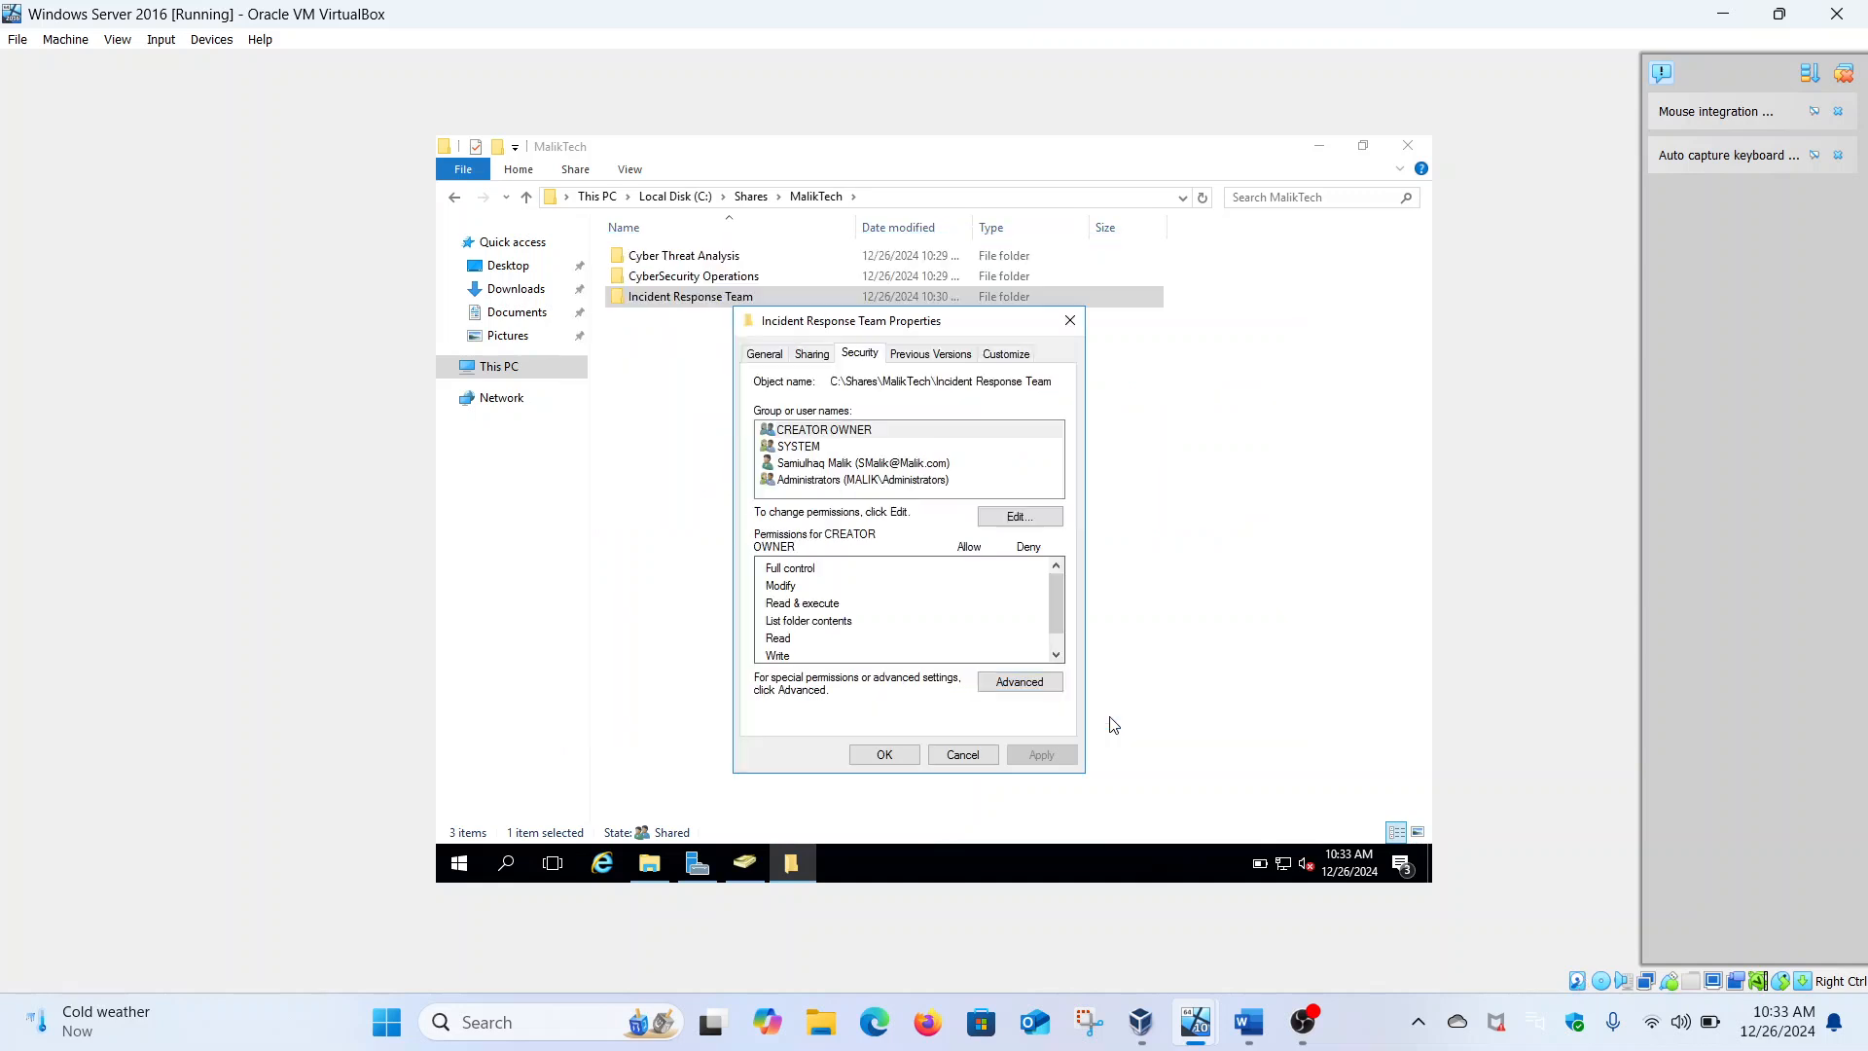
click(906, 757)
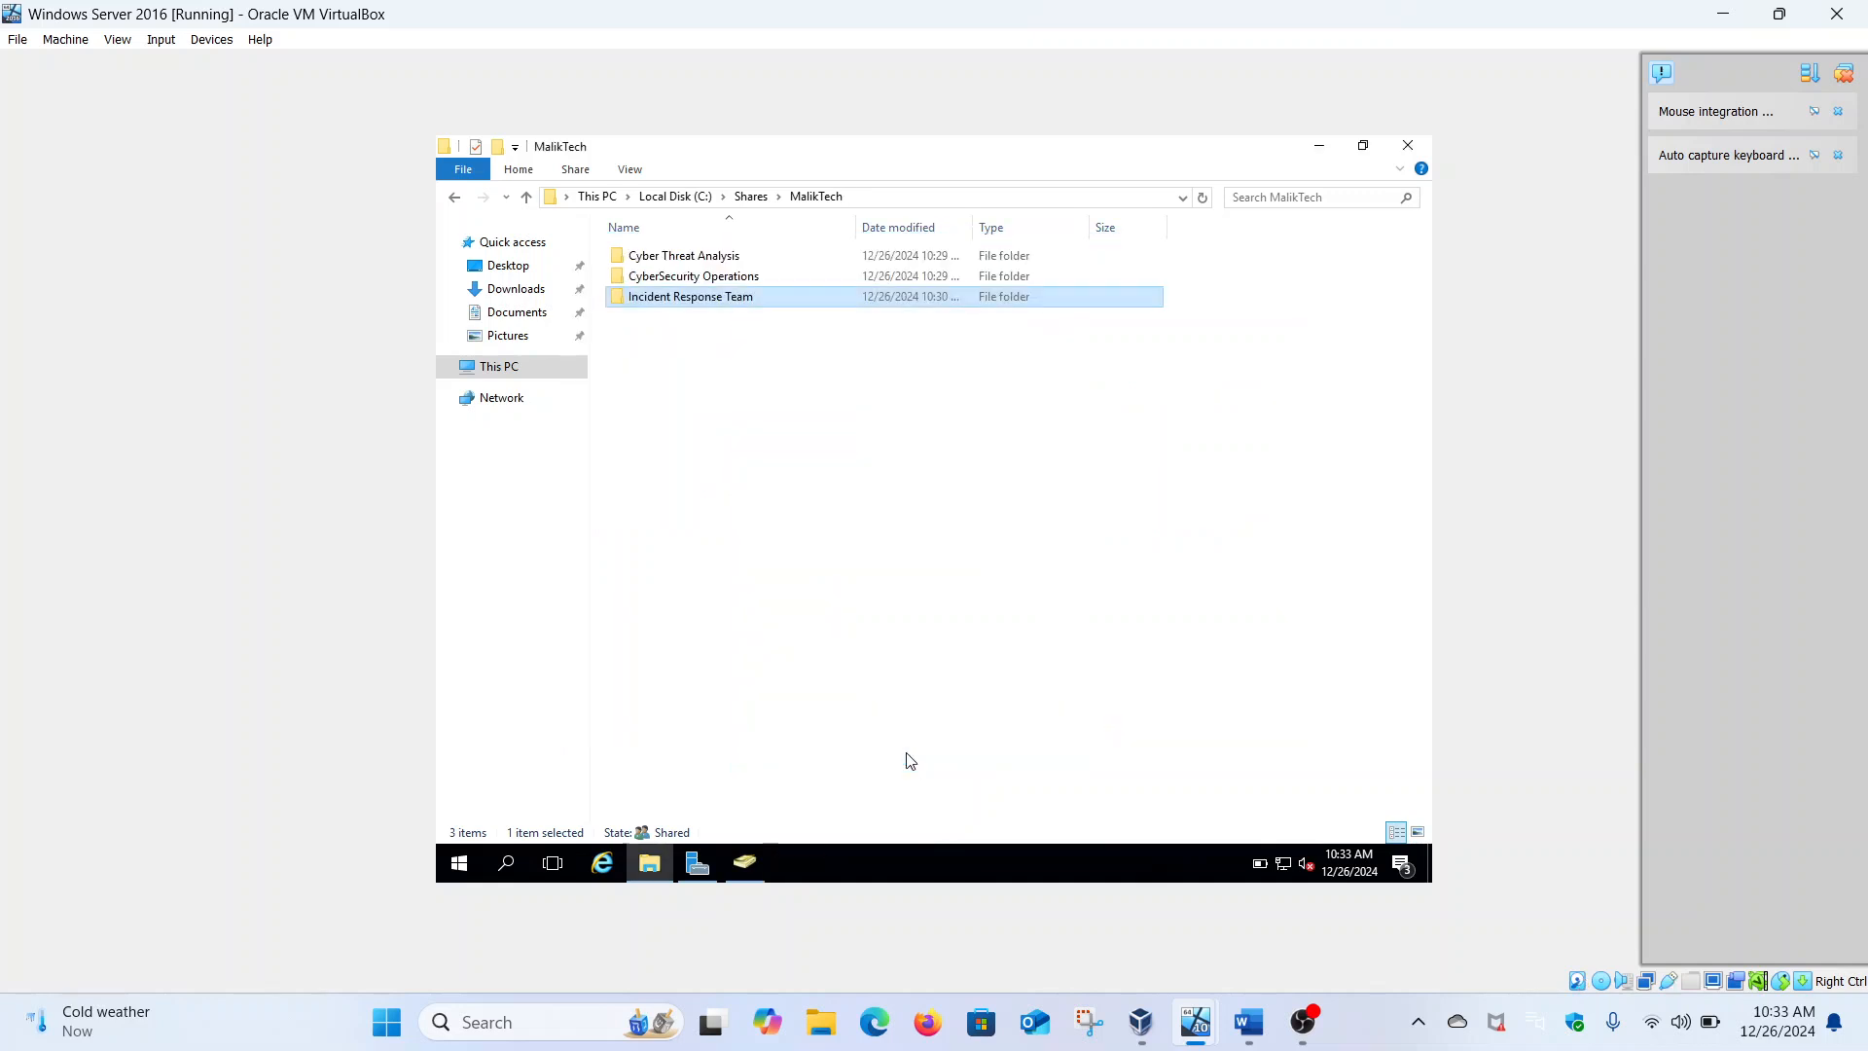
Navigate File Explorer back to This PC and switch to the Windows 1101 client VM
click(463, 199)
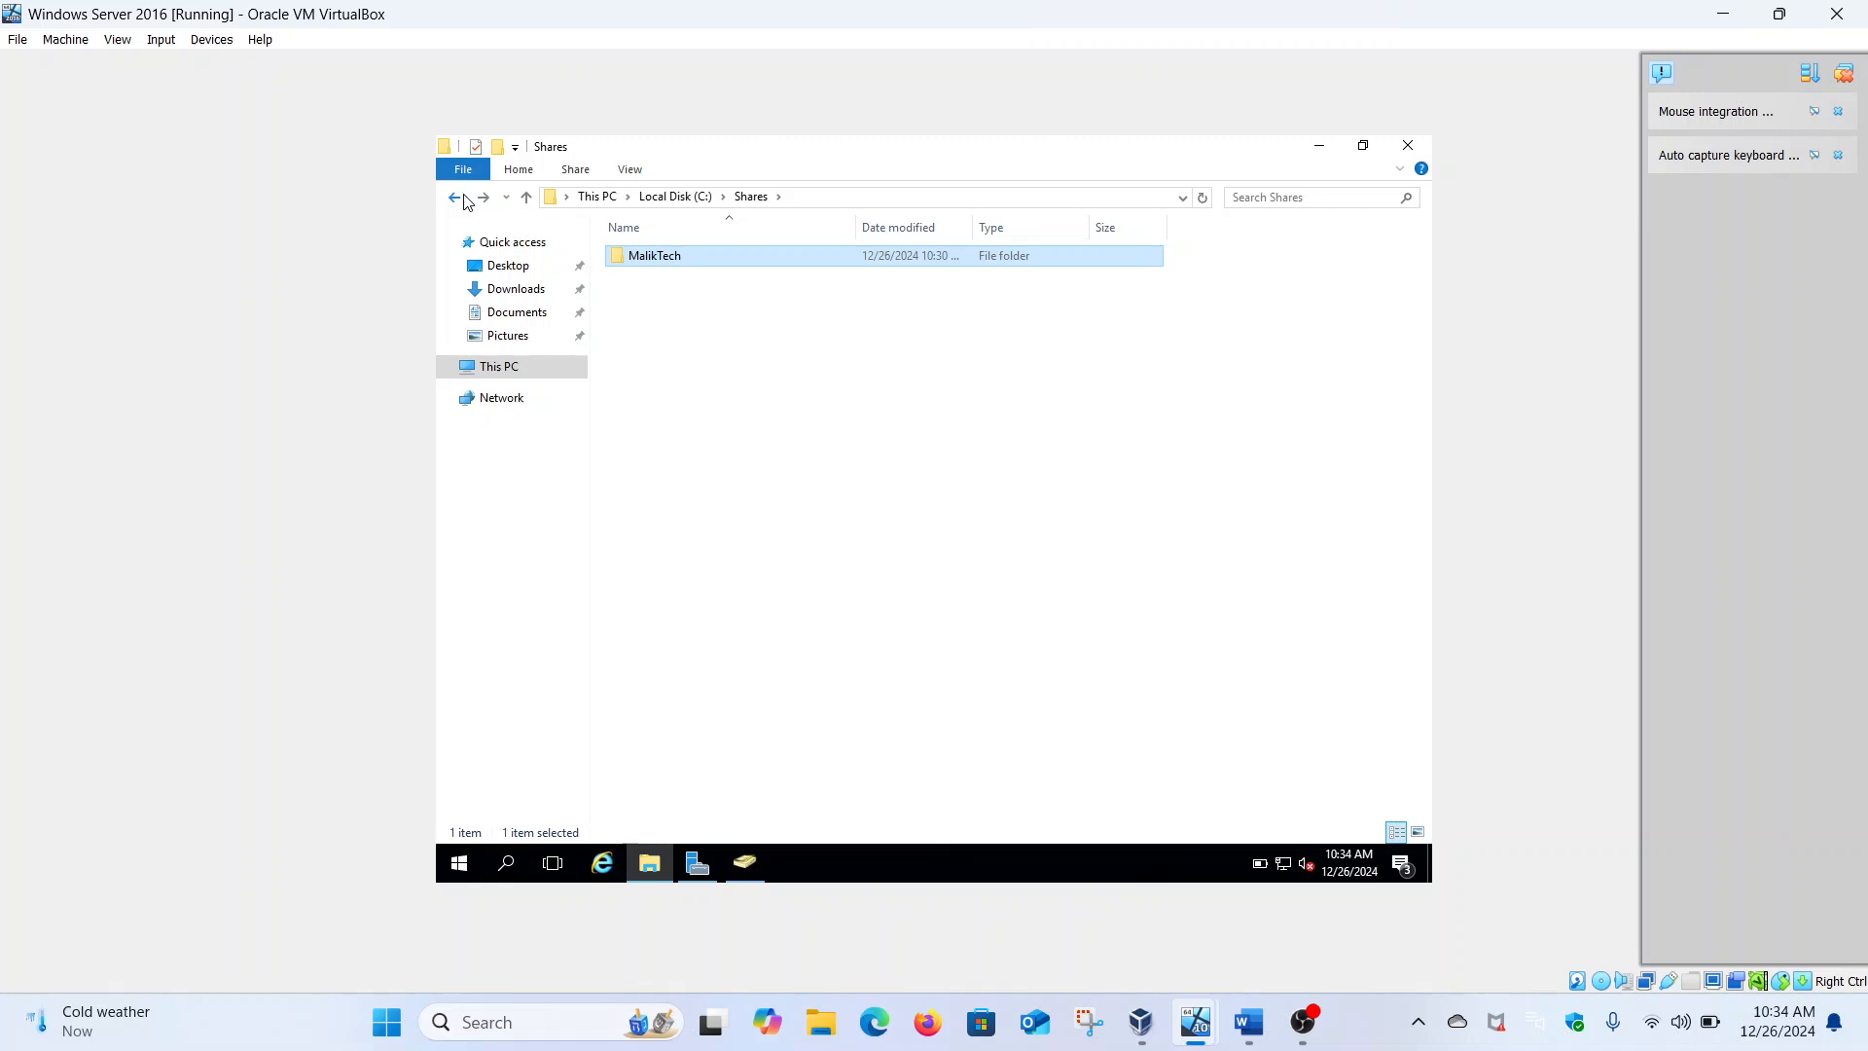
click(463, 198)
click(463, 199)
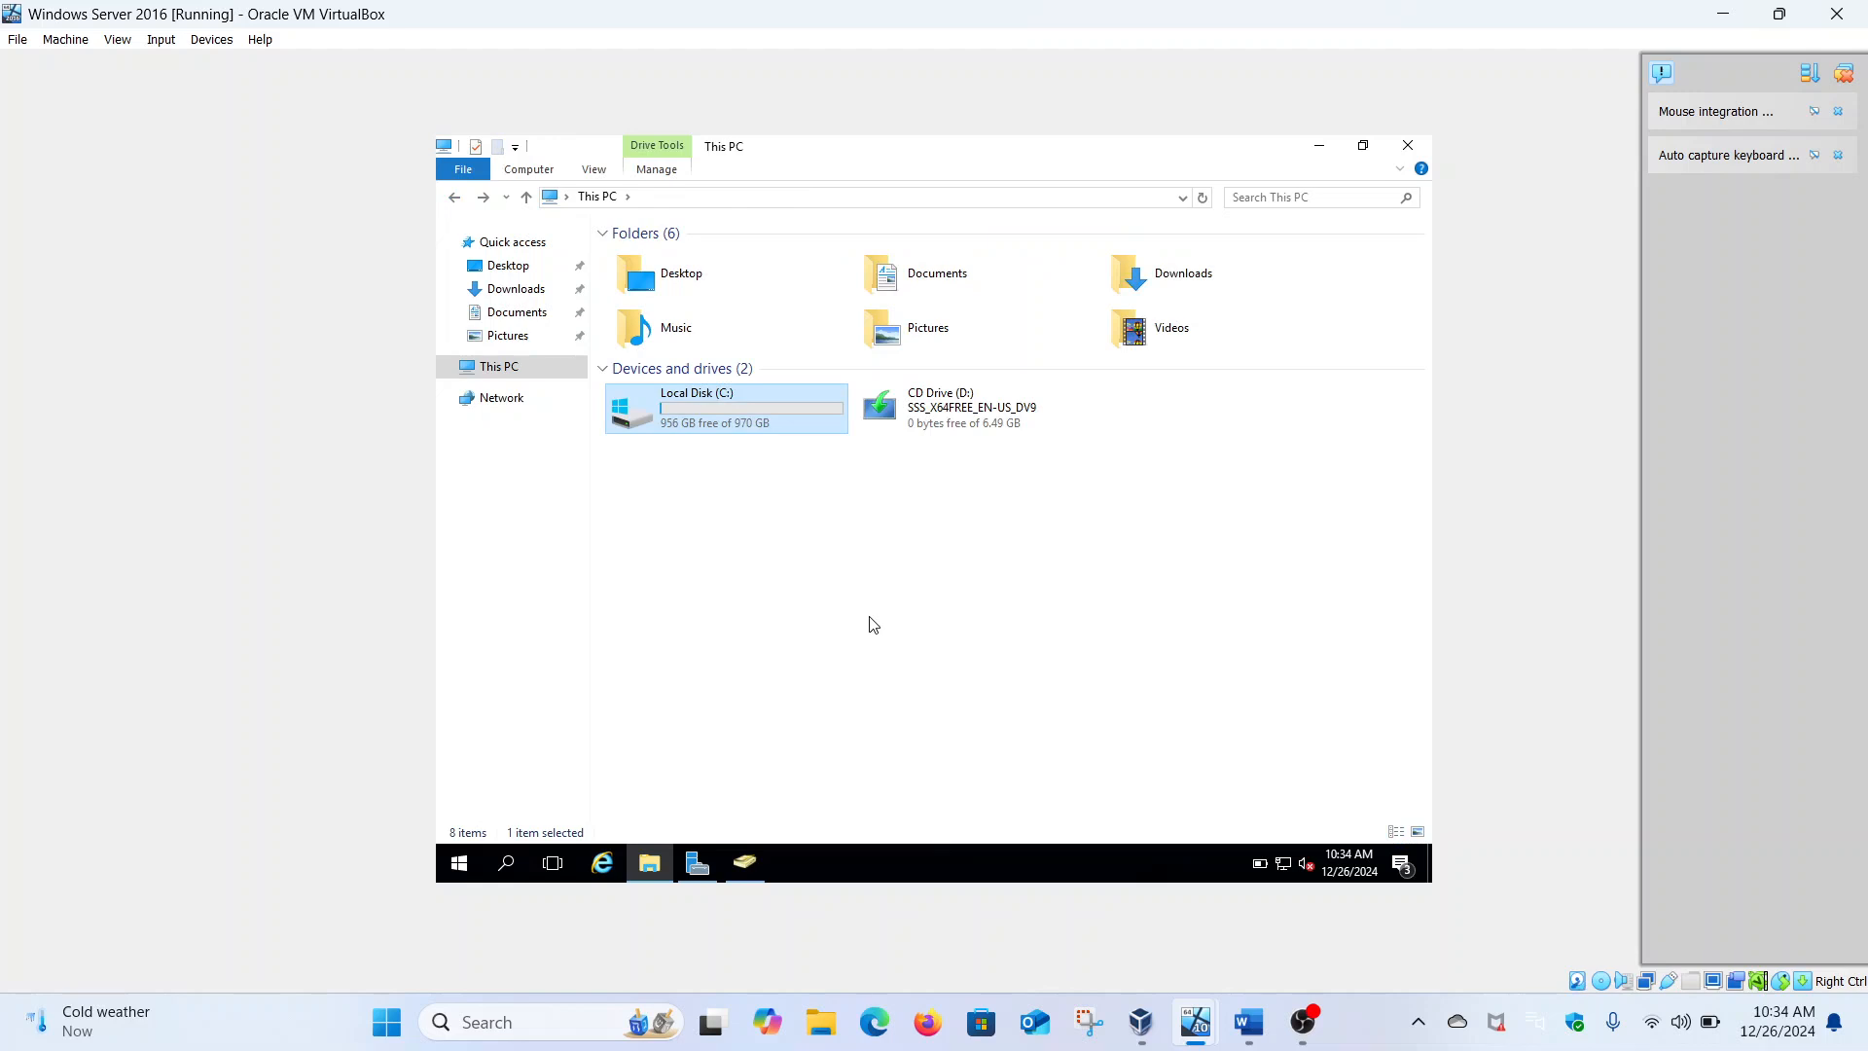
mouse_move(1201, 1020)
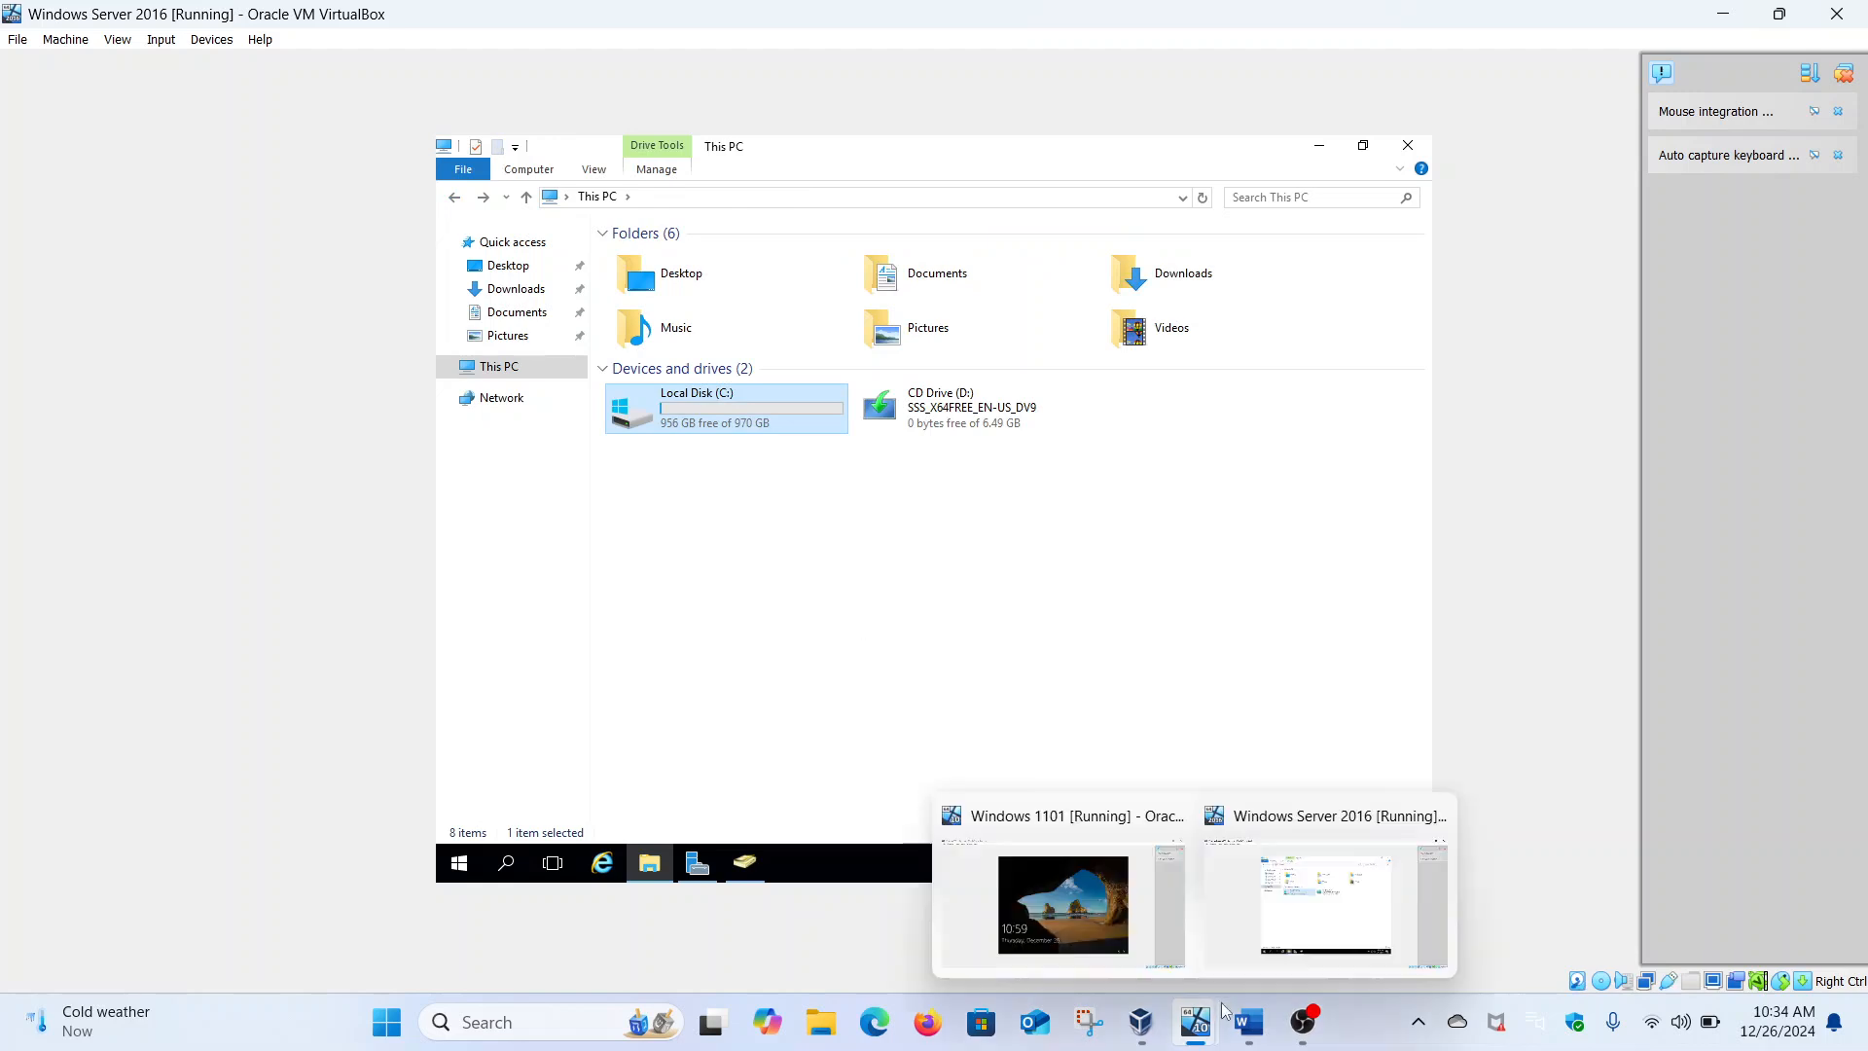
click(1062, 901)
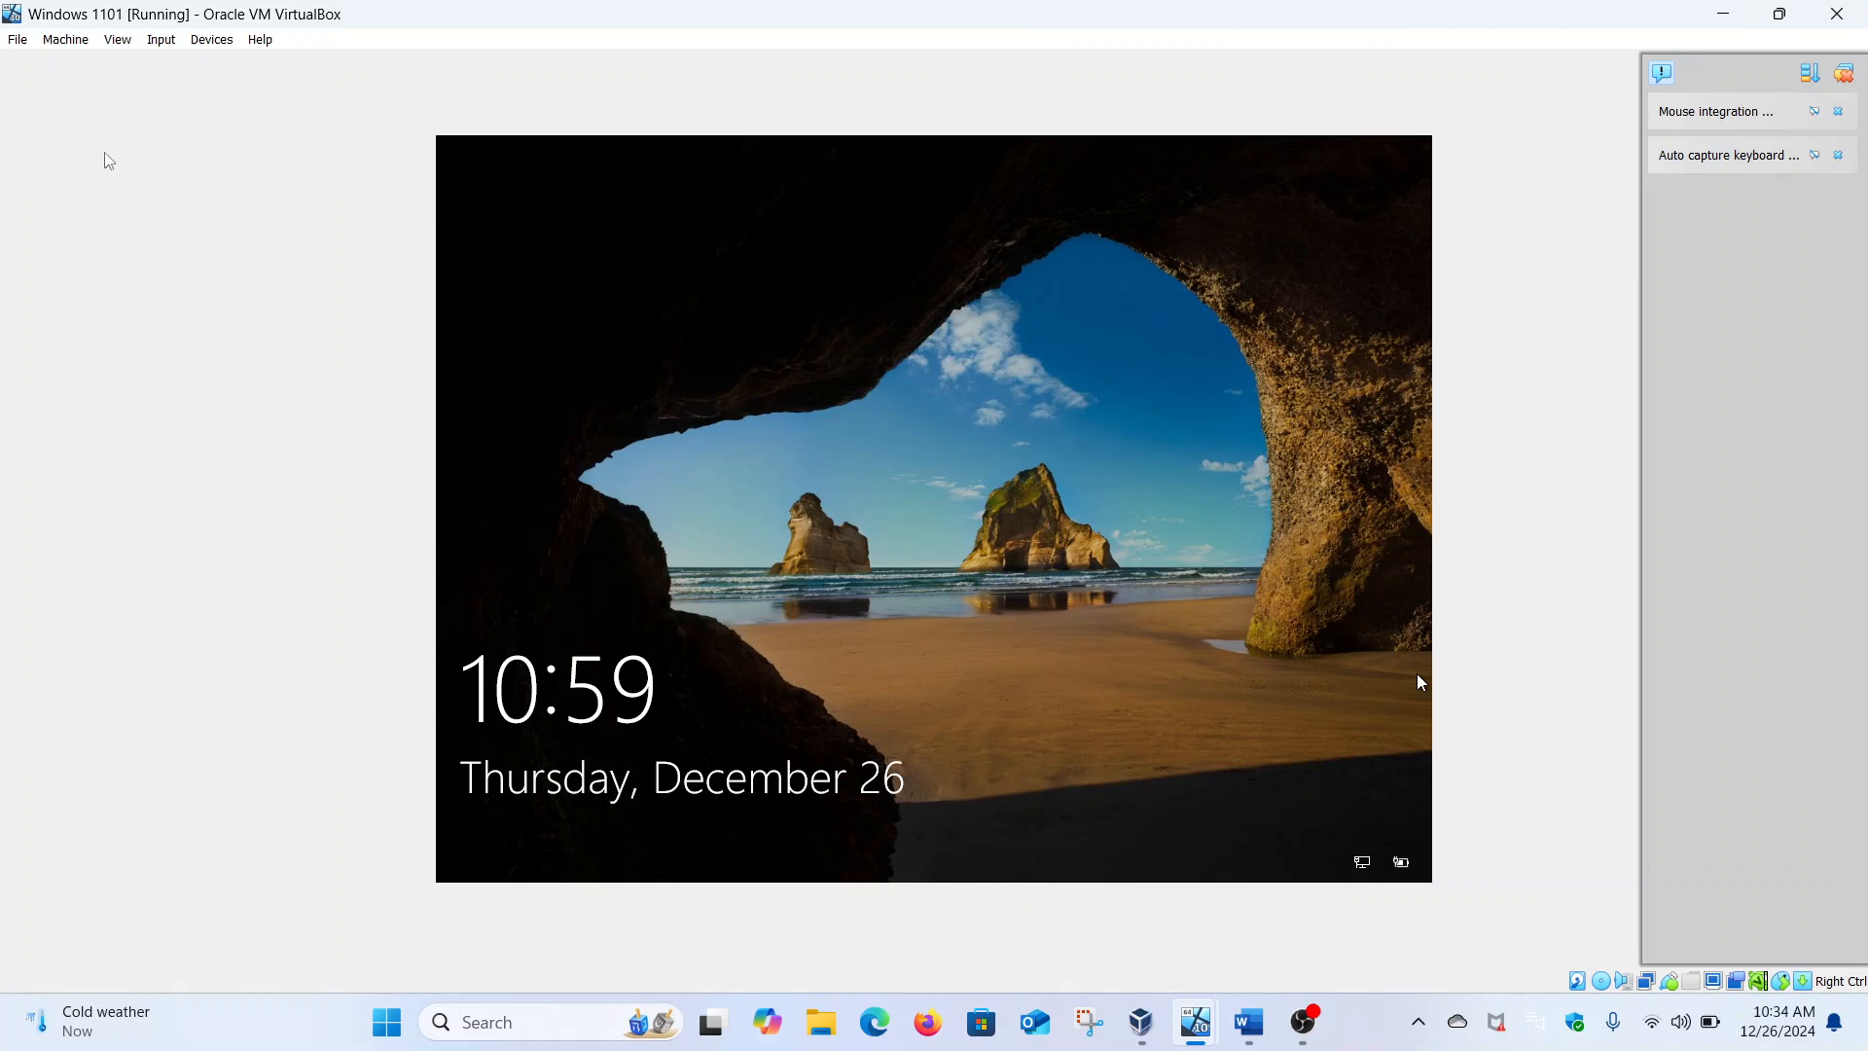
Send Ctrl-Alt-Del, enter a department user's domain username and password, then bring up the Close Virtual Machine prompt
click(163, 41)
mouse_move(192, 66)
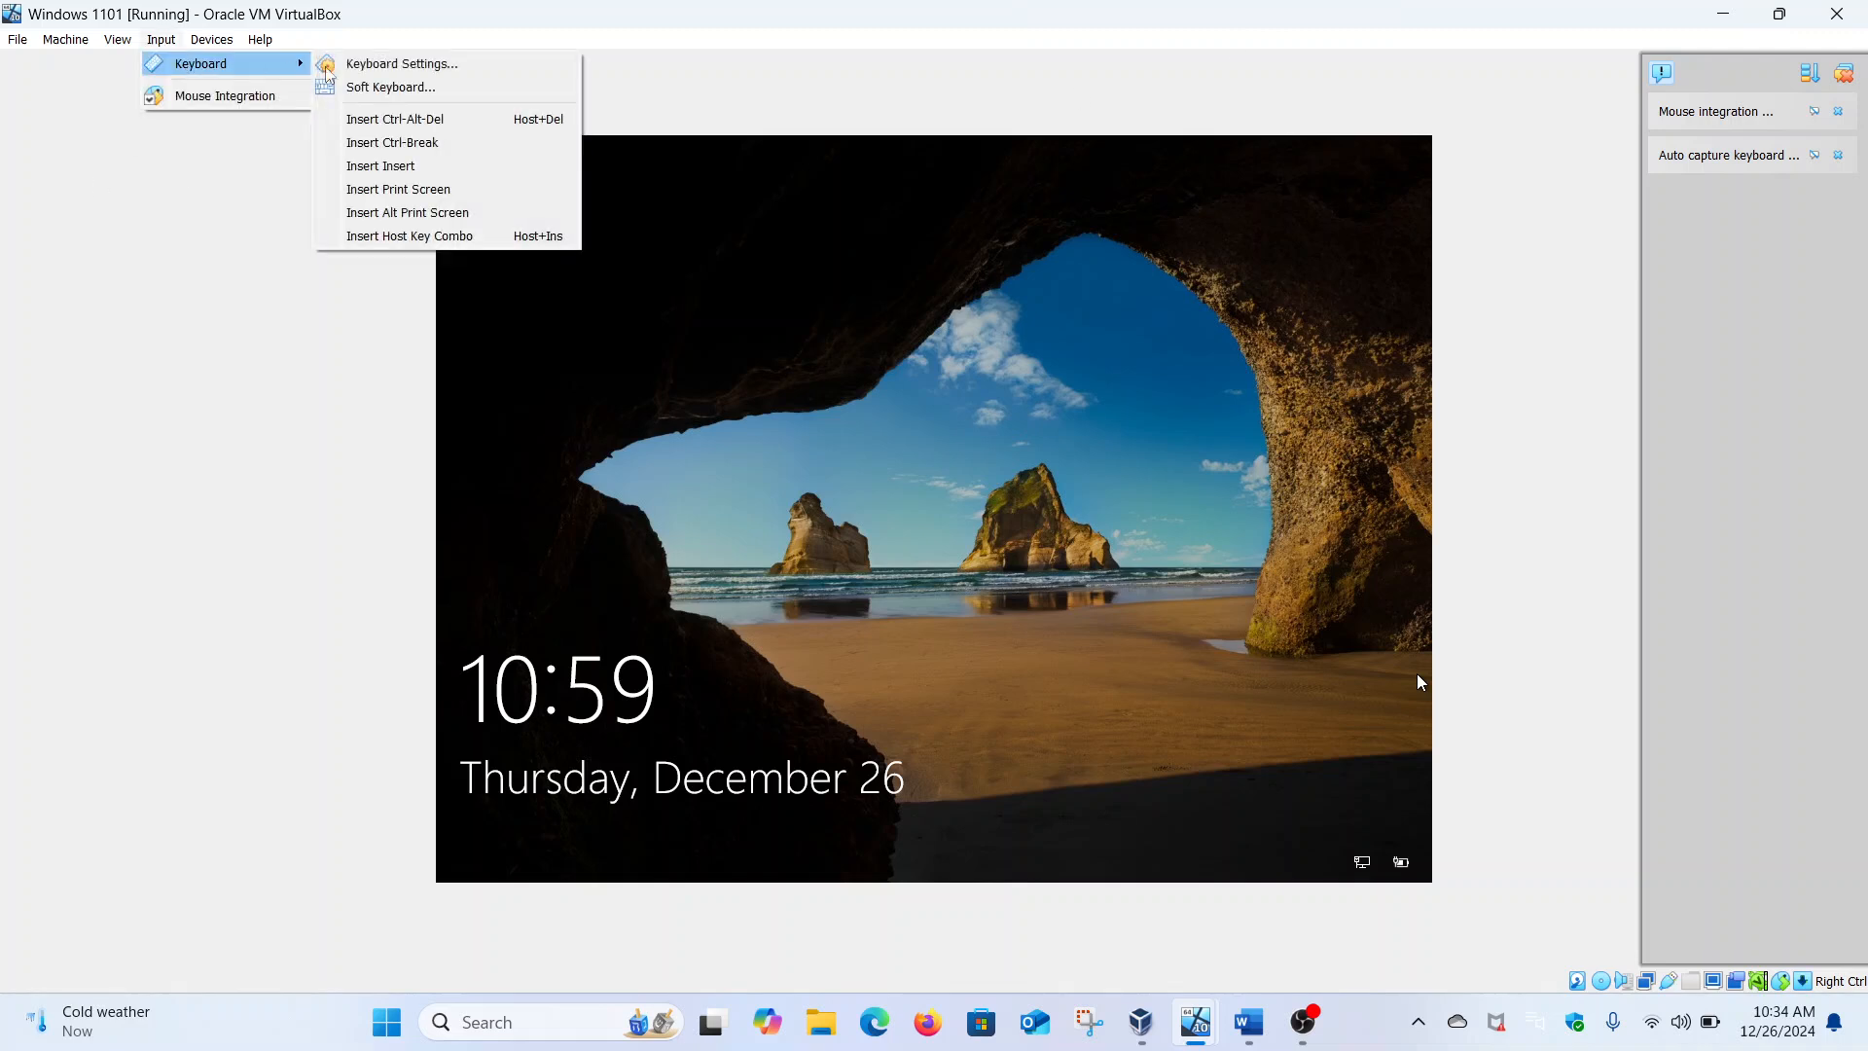
click(397, 123)
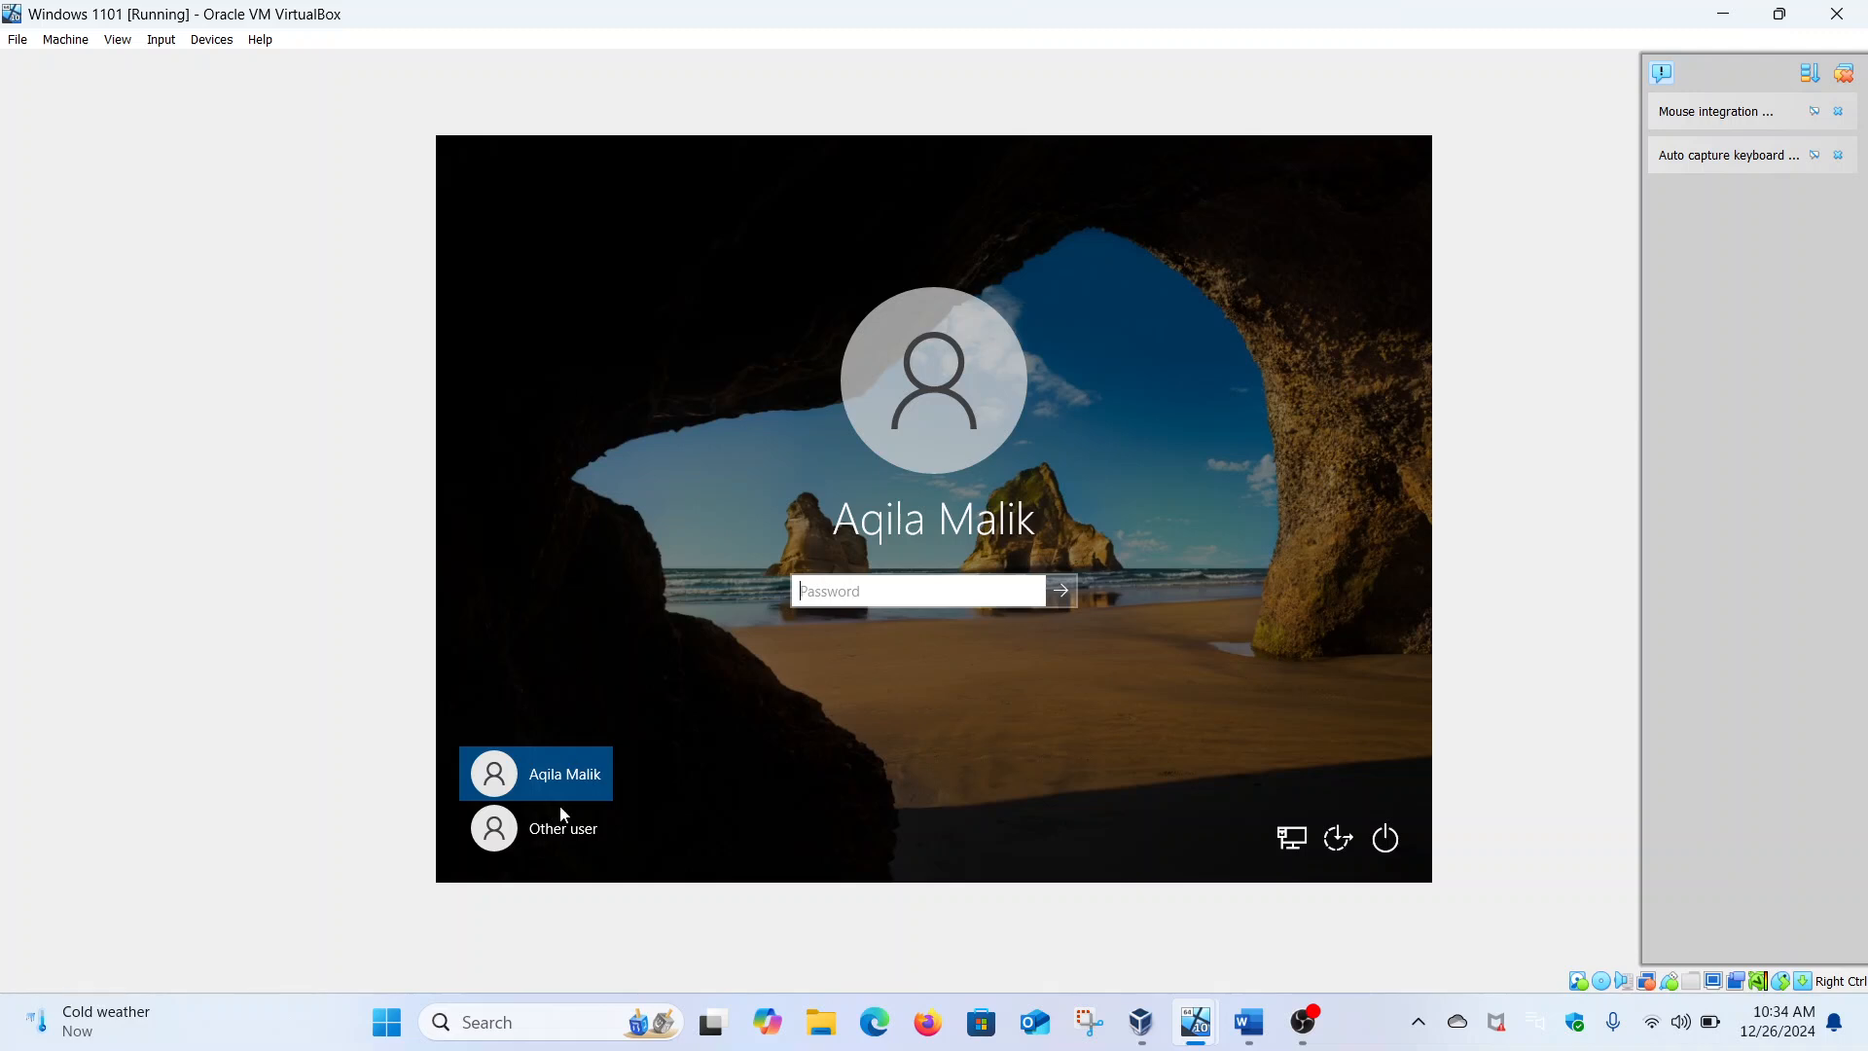
click(562, 849)
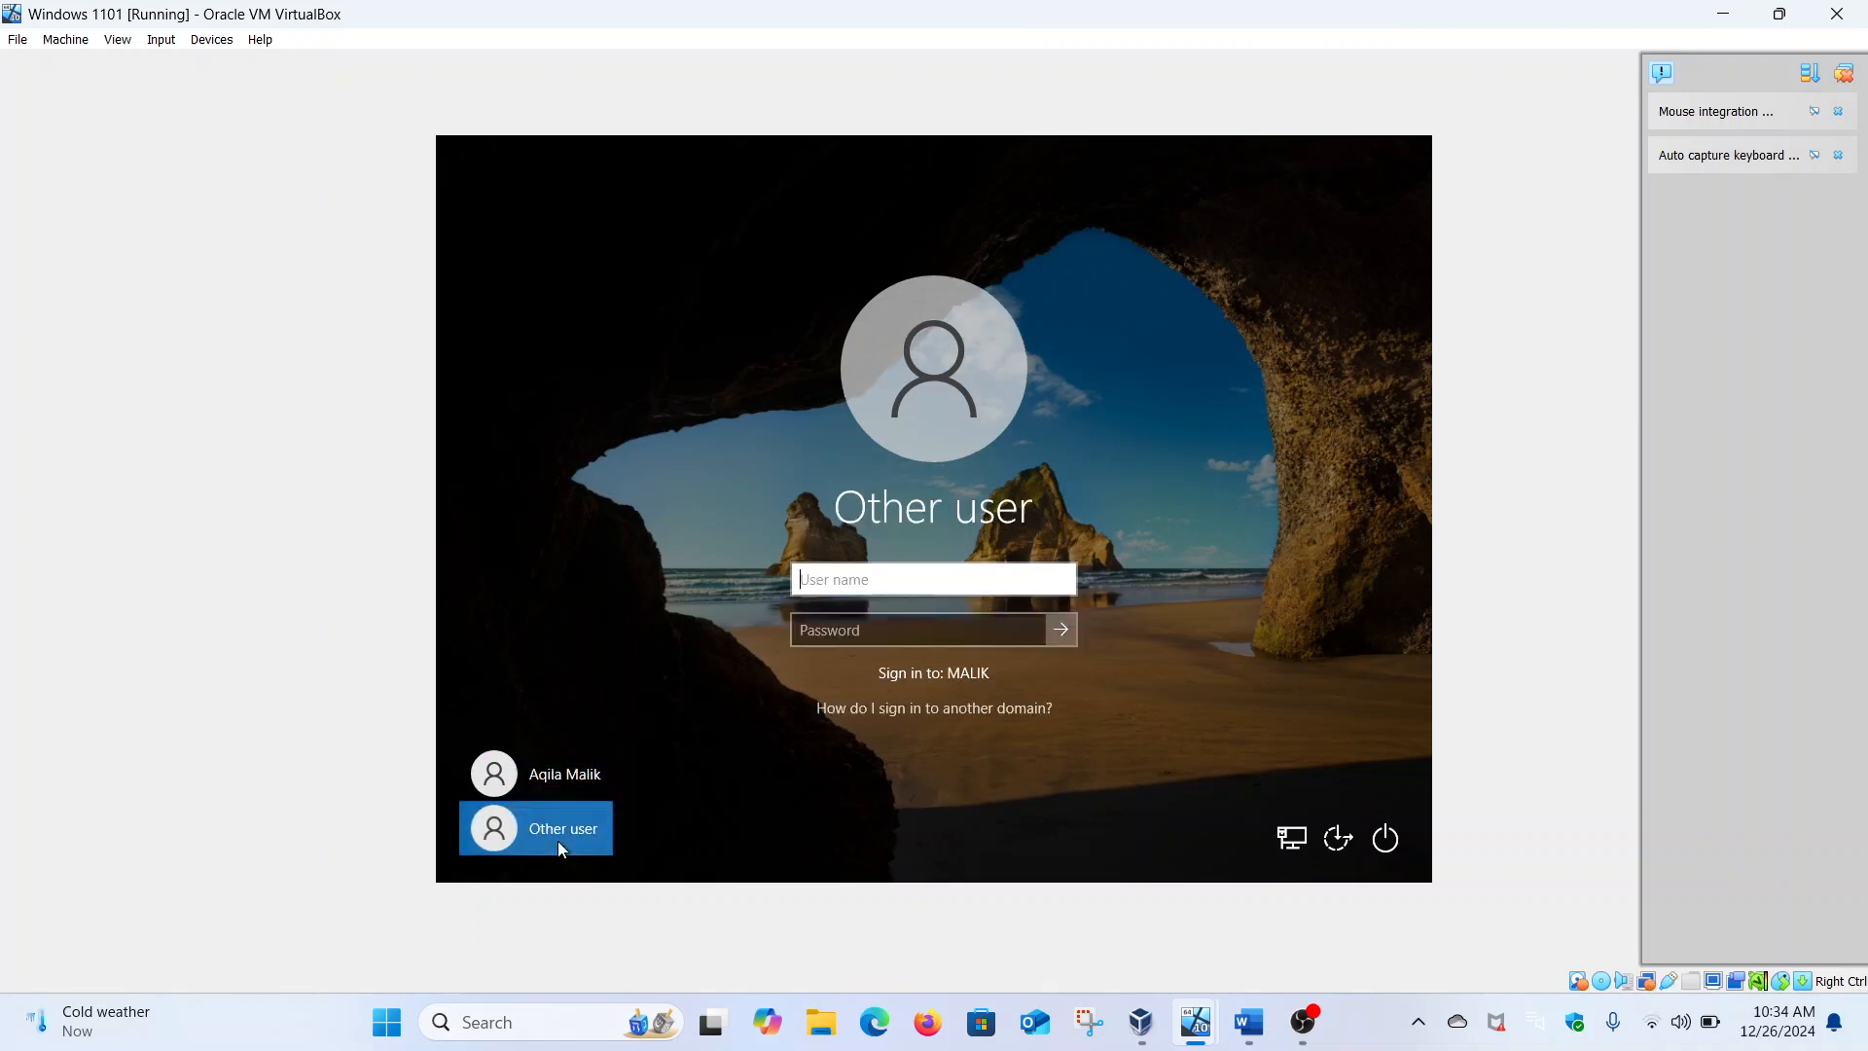
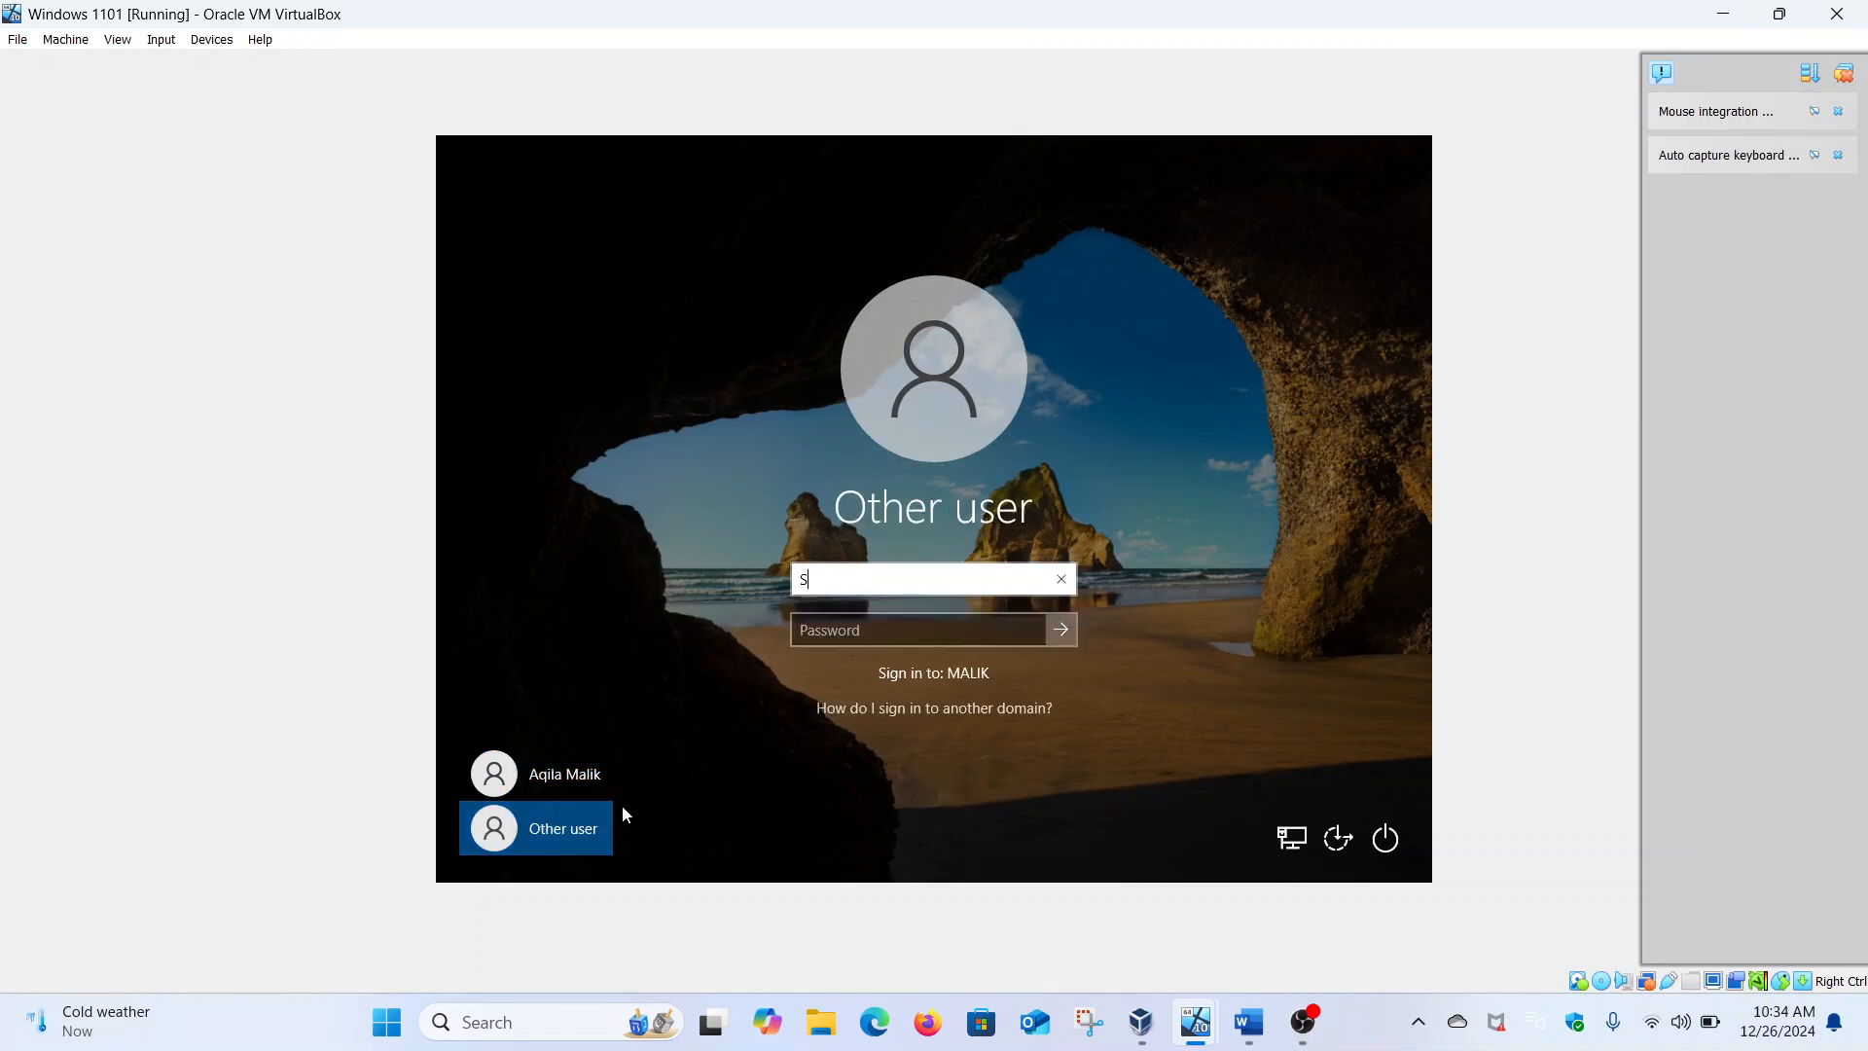
click(850, 627)
text(•••••••)
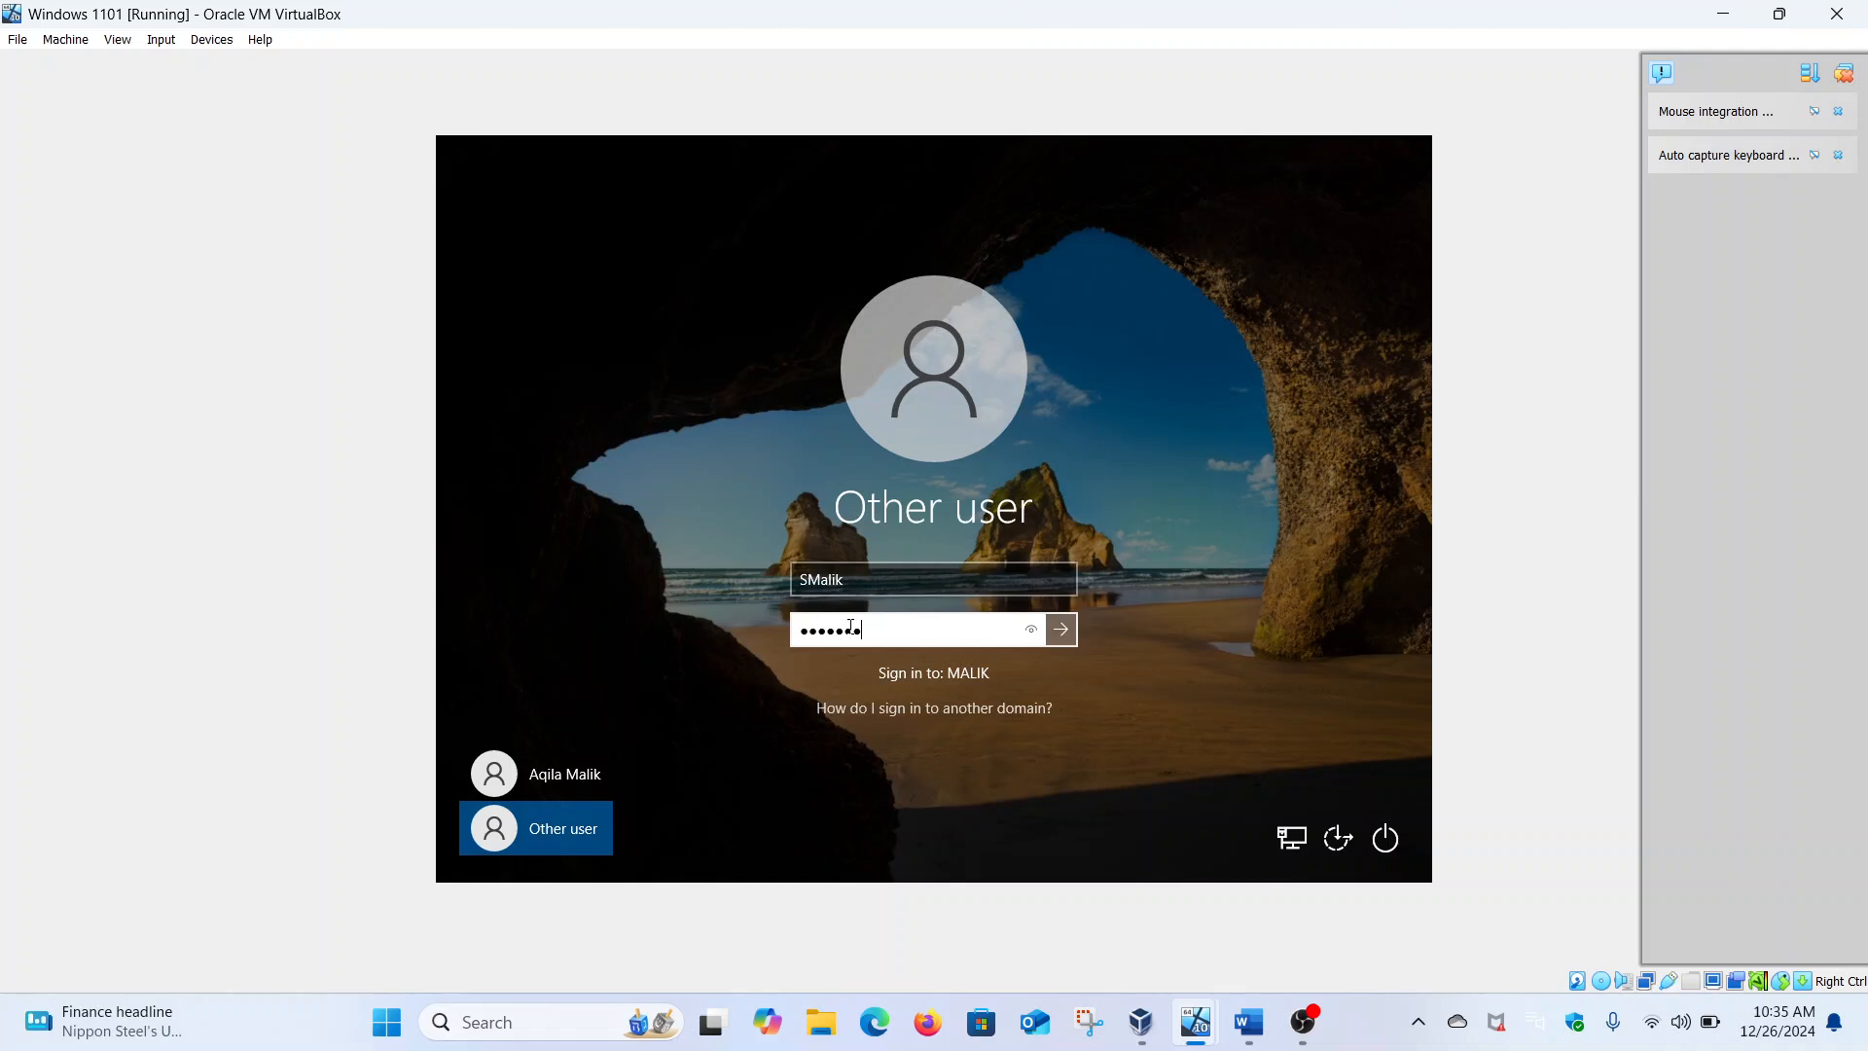
click(1837, 13)
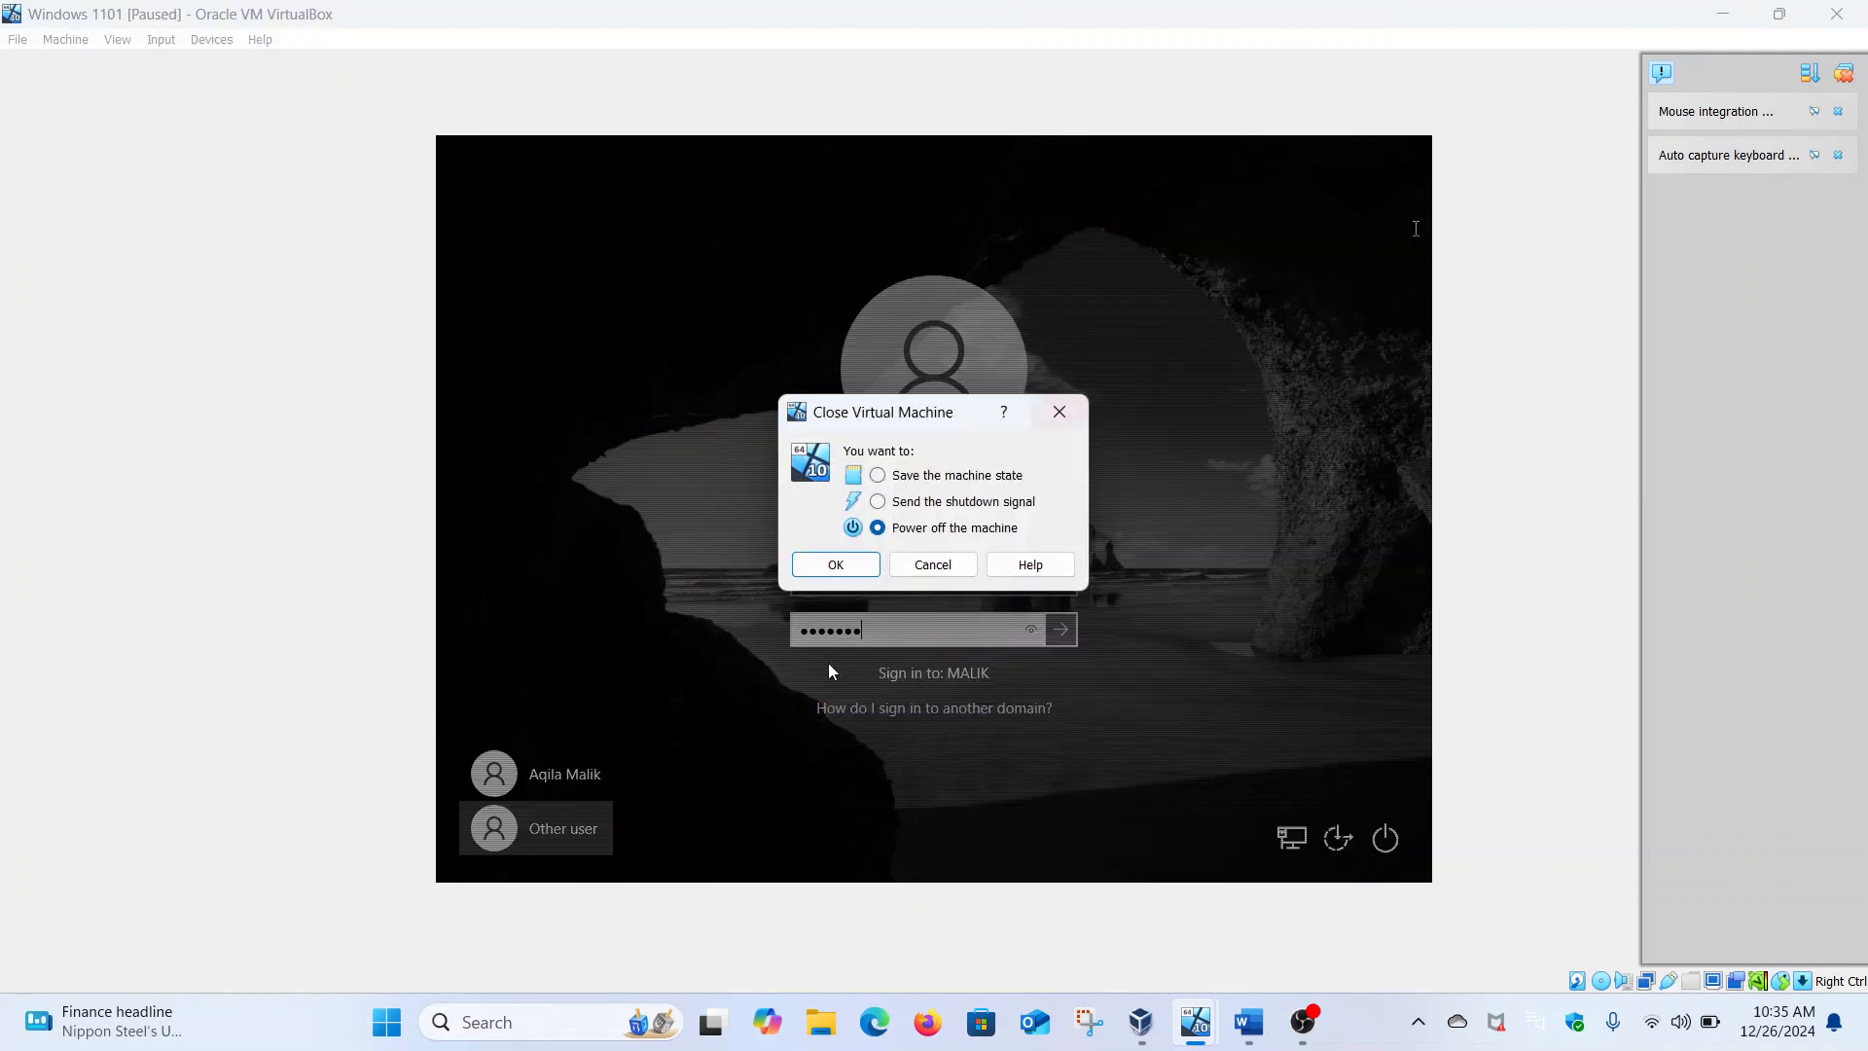
Power off the Windows 1101 VM and start it again from VirtualBox Manager
click(863, 563)
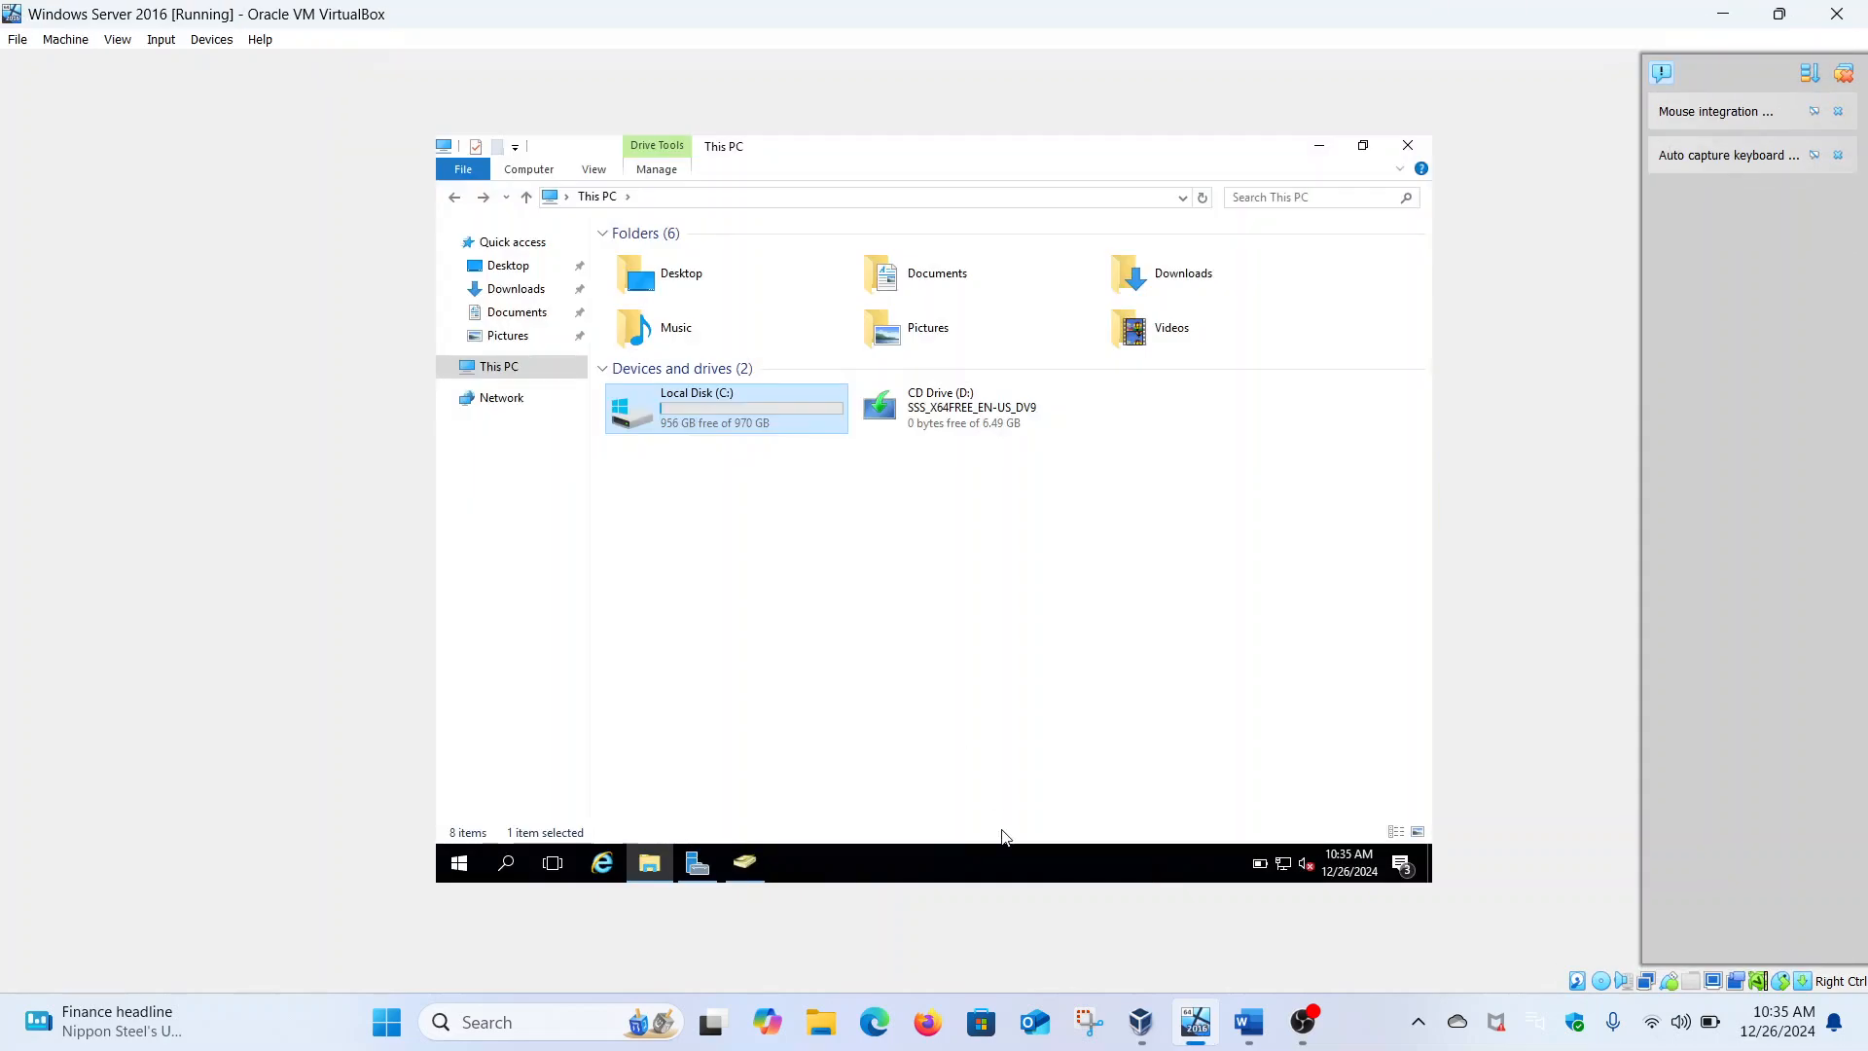
click(1141, 1022)
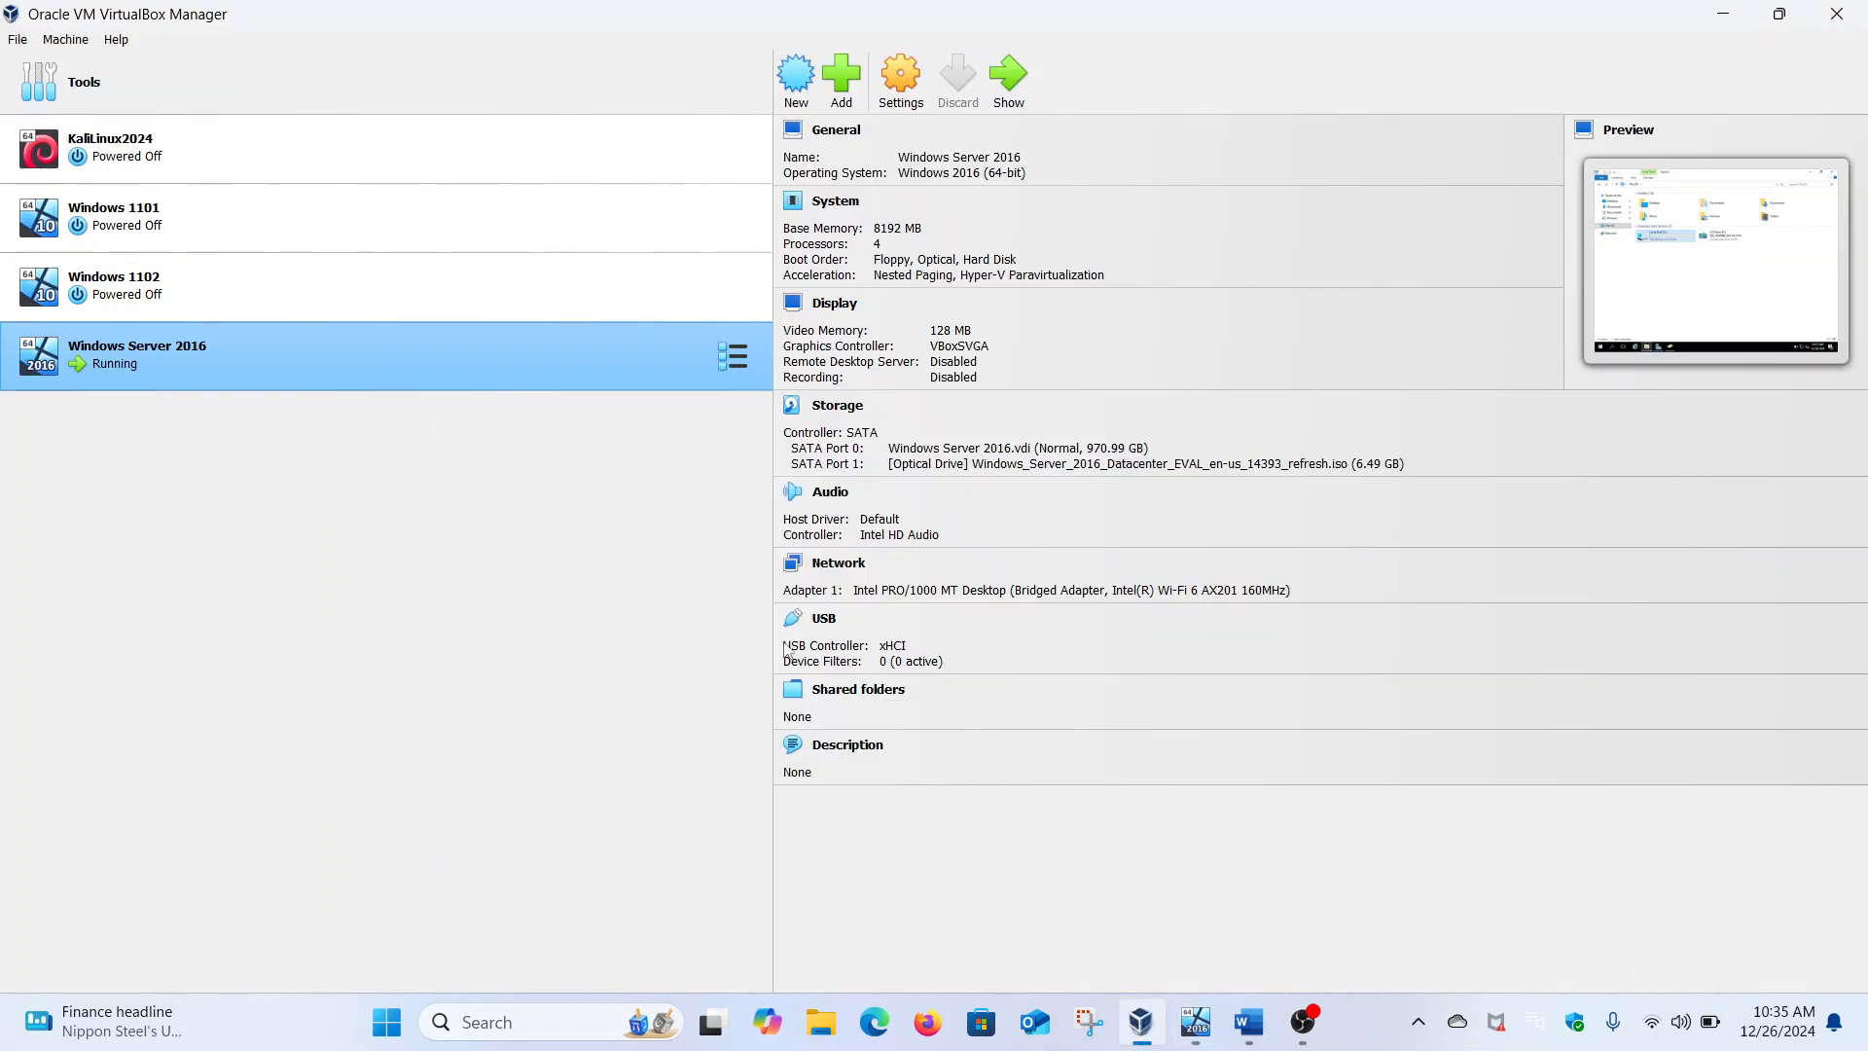
click(492, 231)
double_click(490, 230)
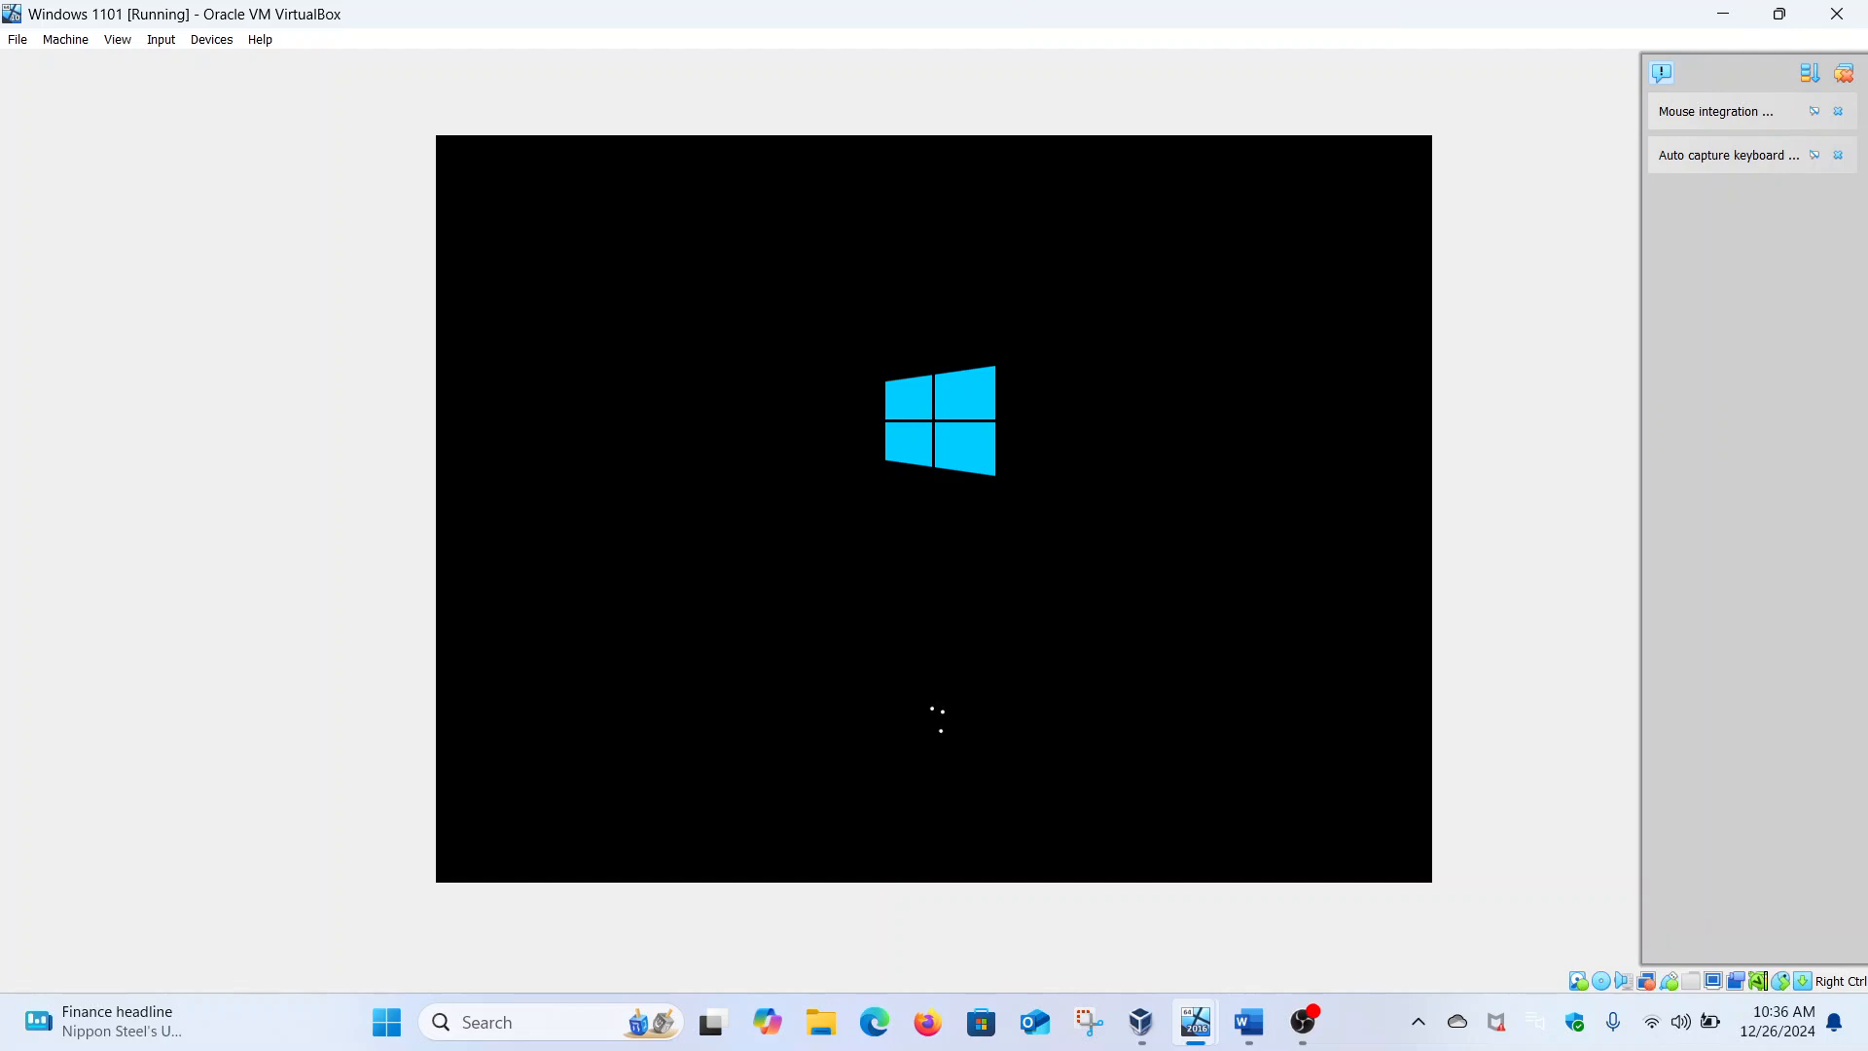
In the Word task document, select each of the three users' names and departments in the numbered list
click(1256, 1017)
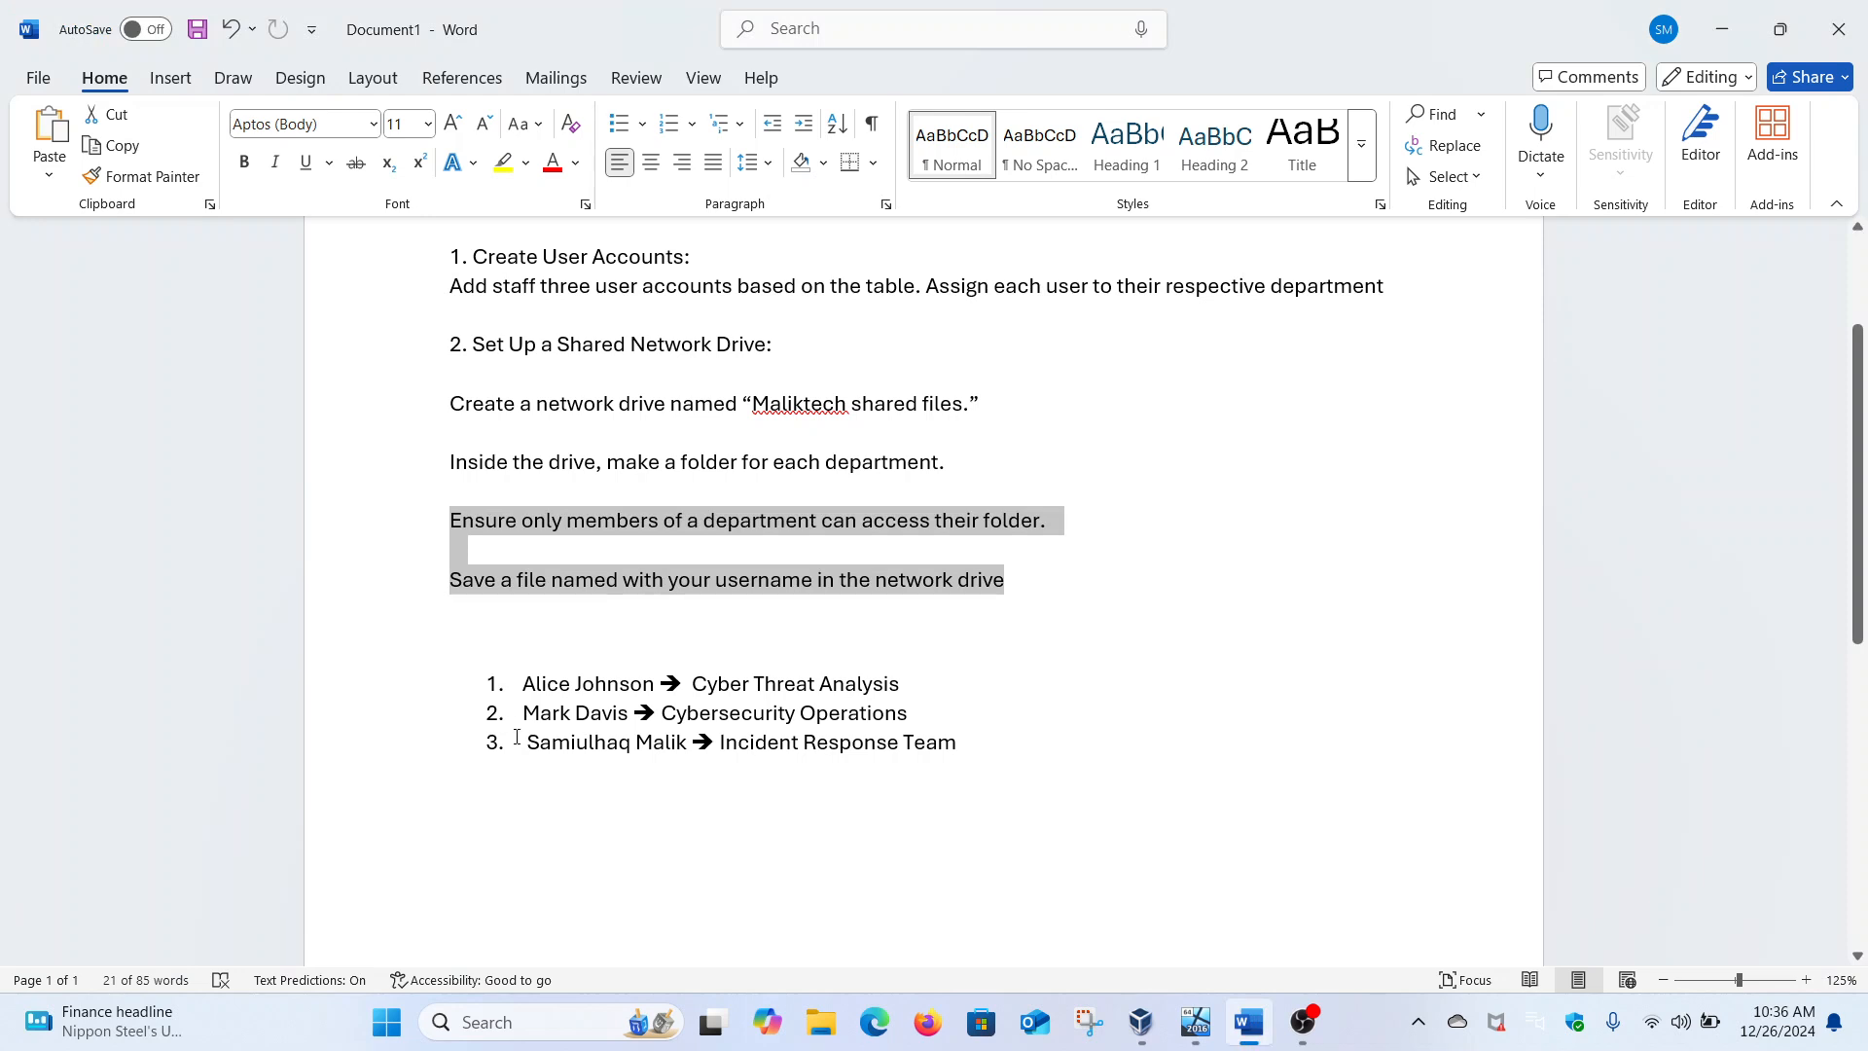
drag(544, 747, 692, 747)
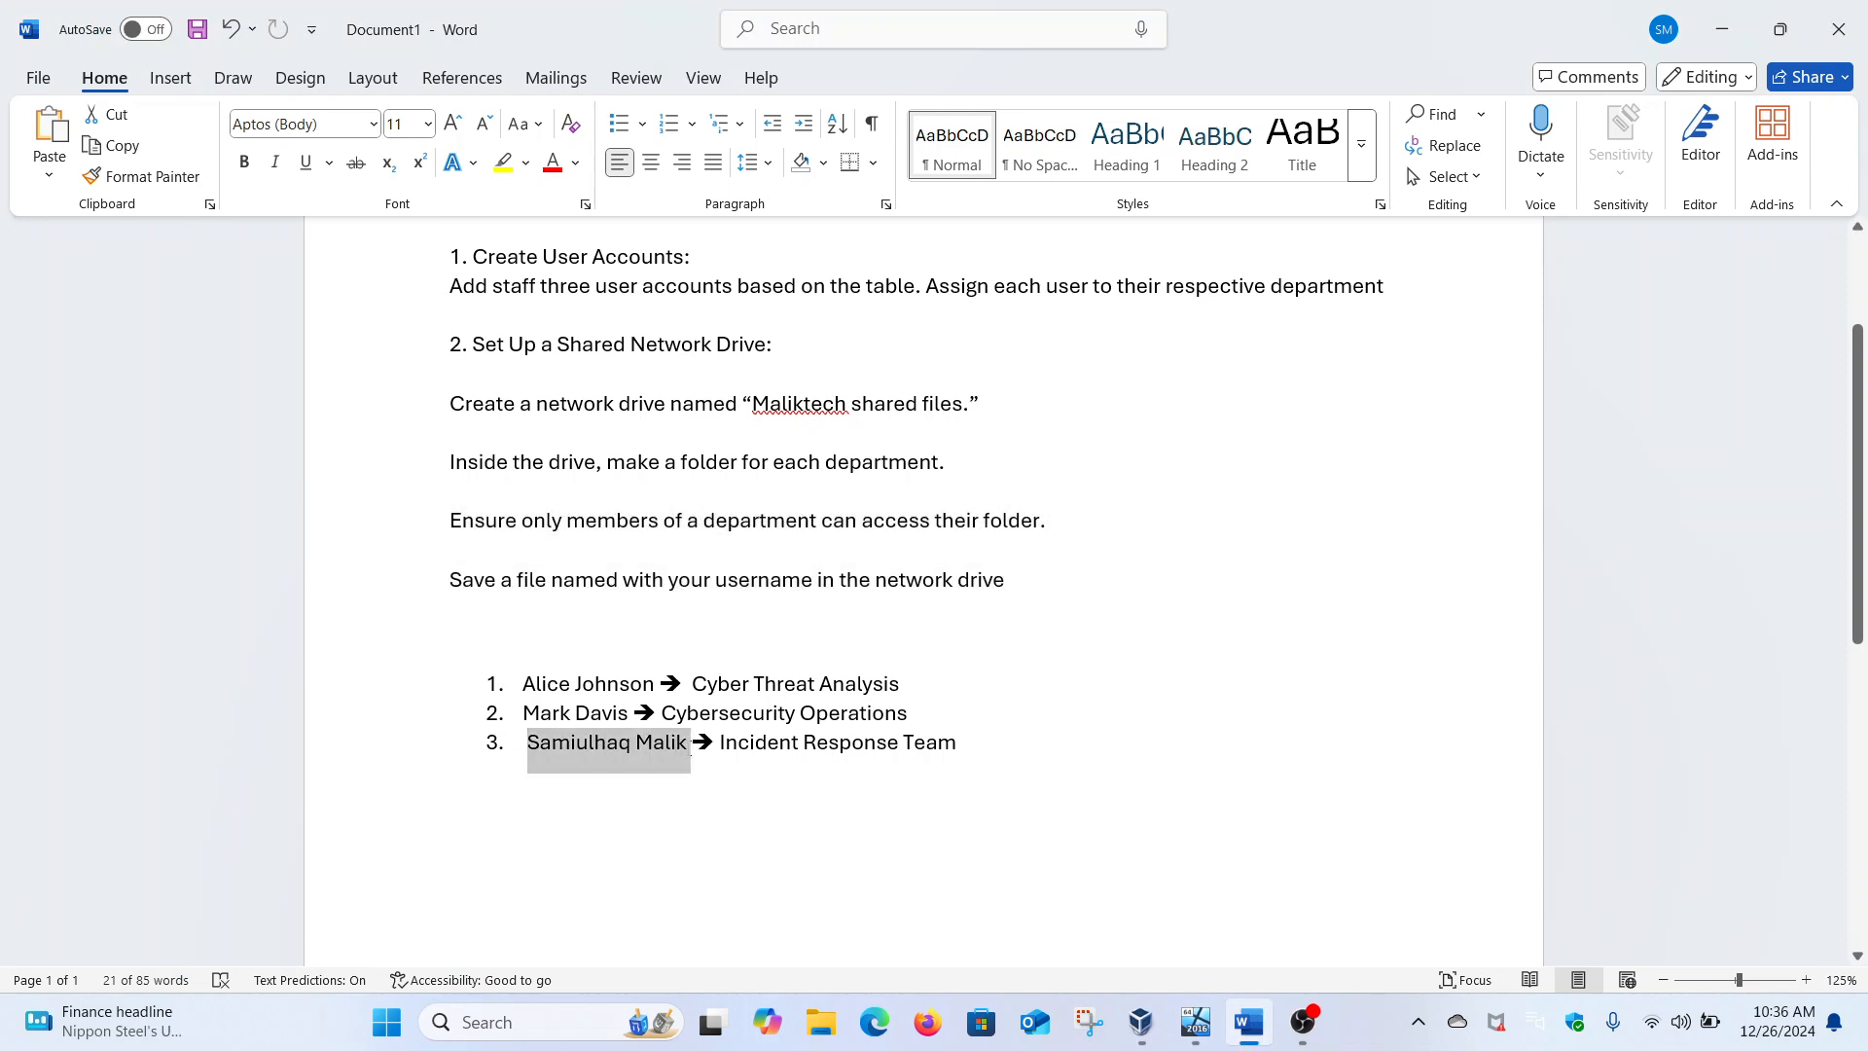
click(726, 744)
drag(728, 744, 954, 752)
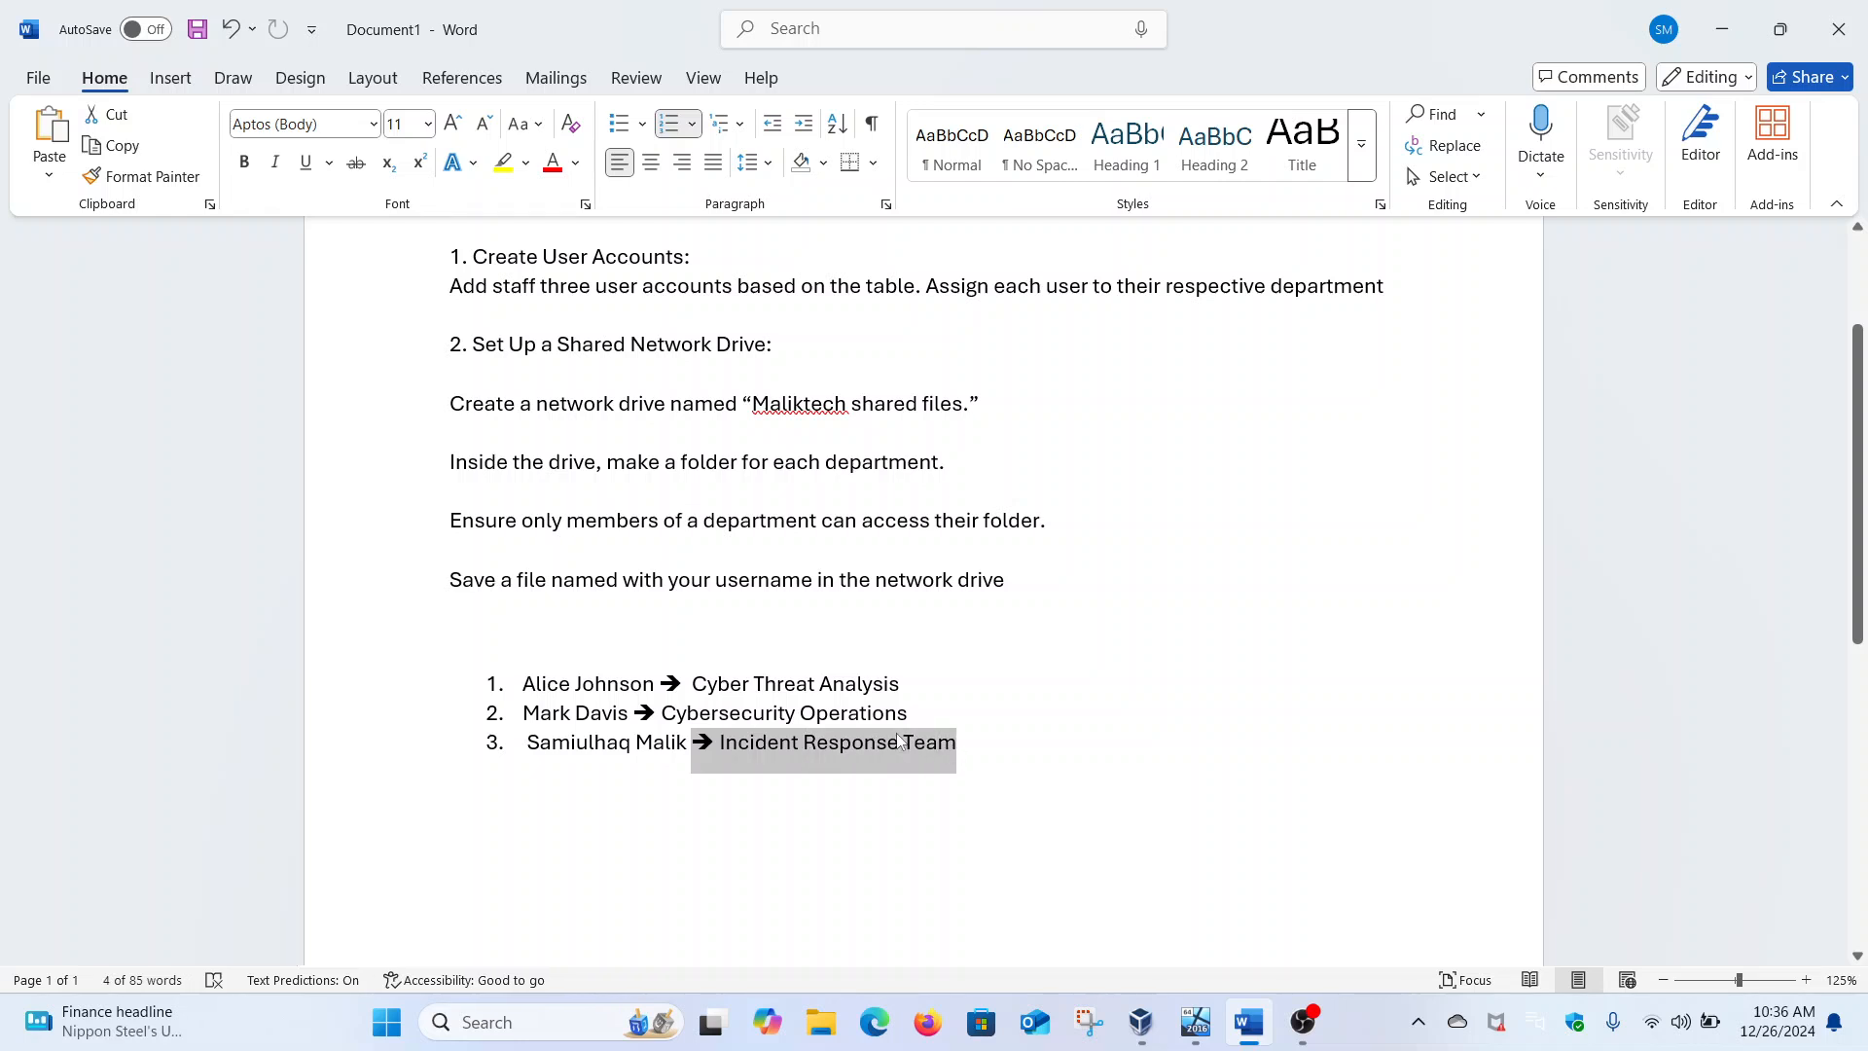
drag(655, 716, 916, 714)
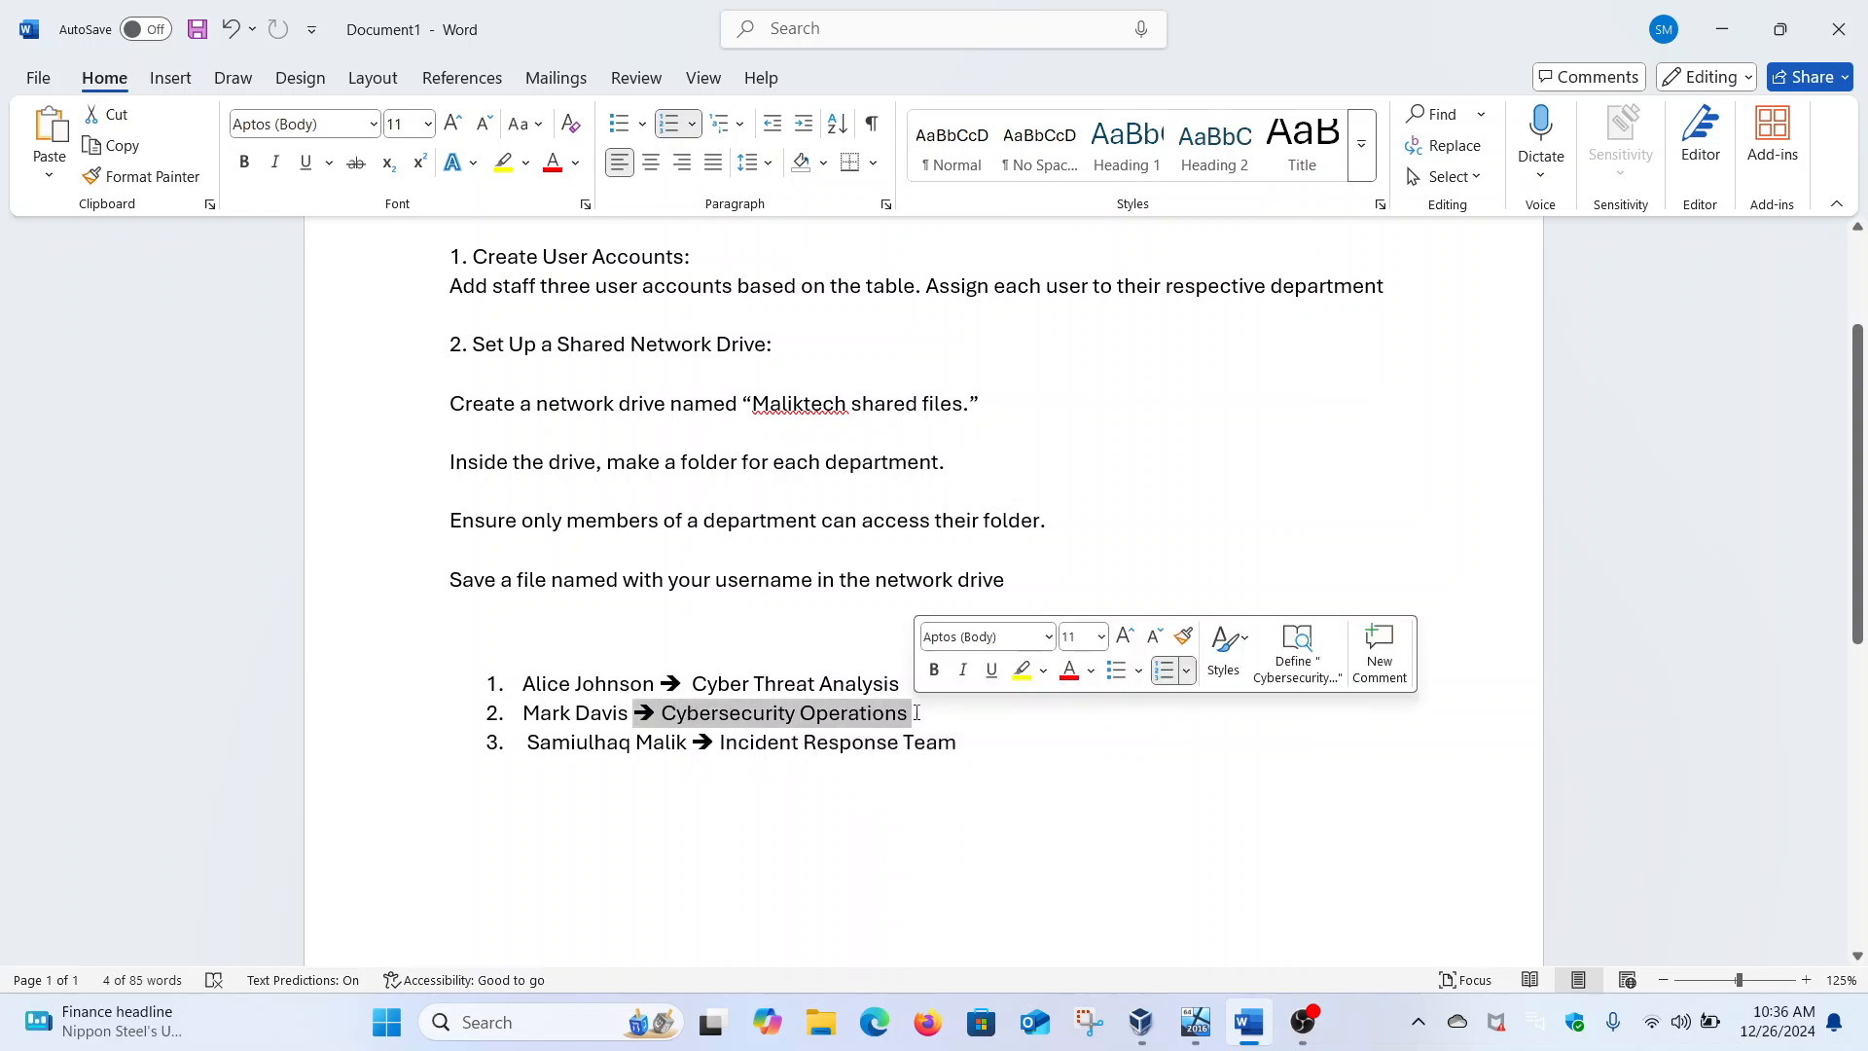
drag(723, 675, 924, 681)
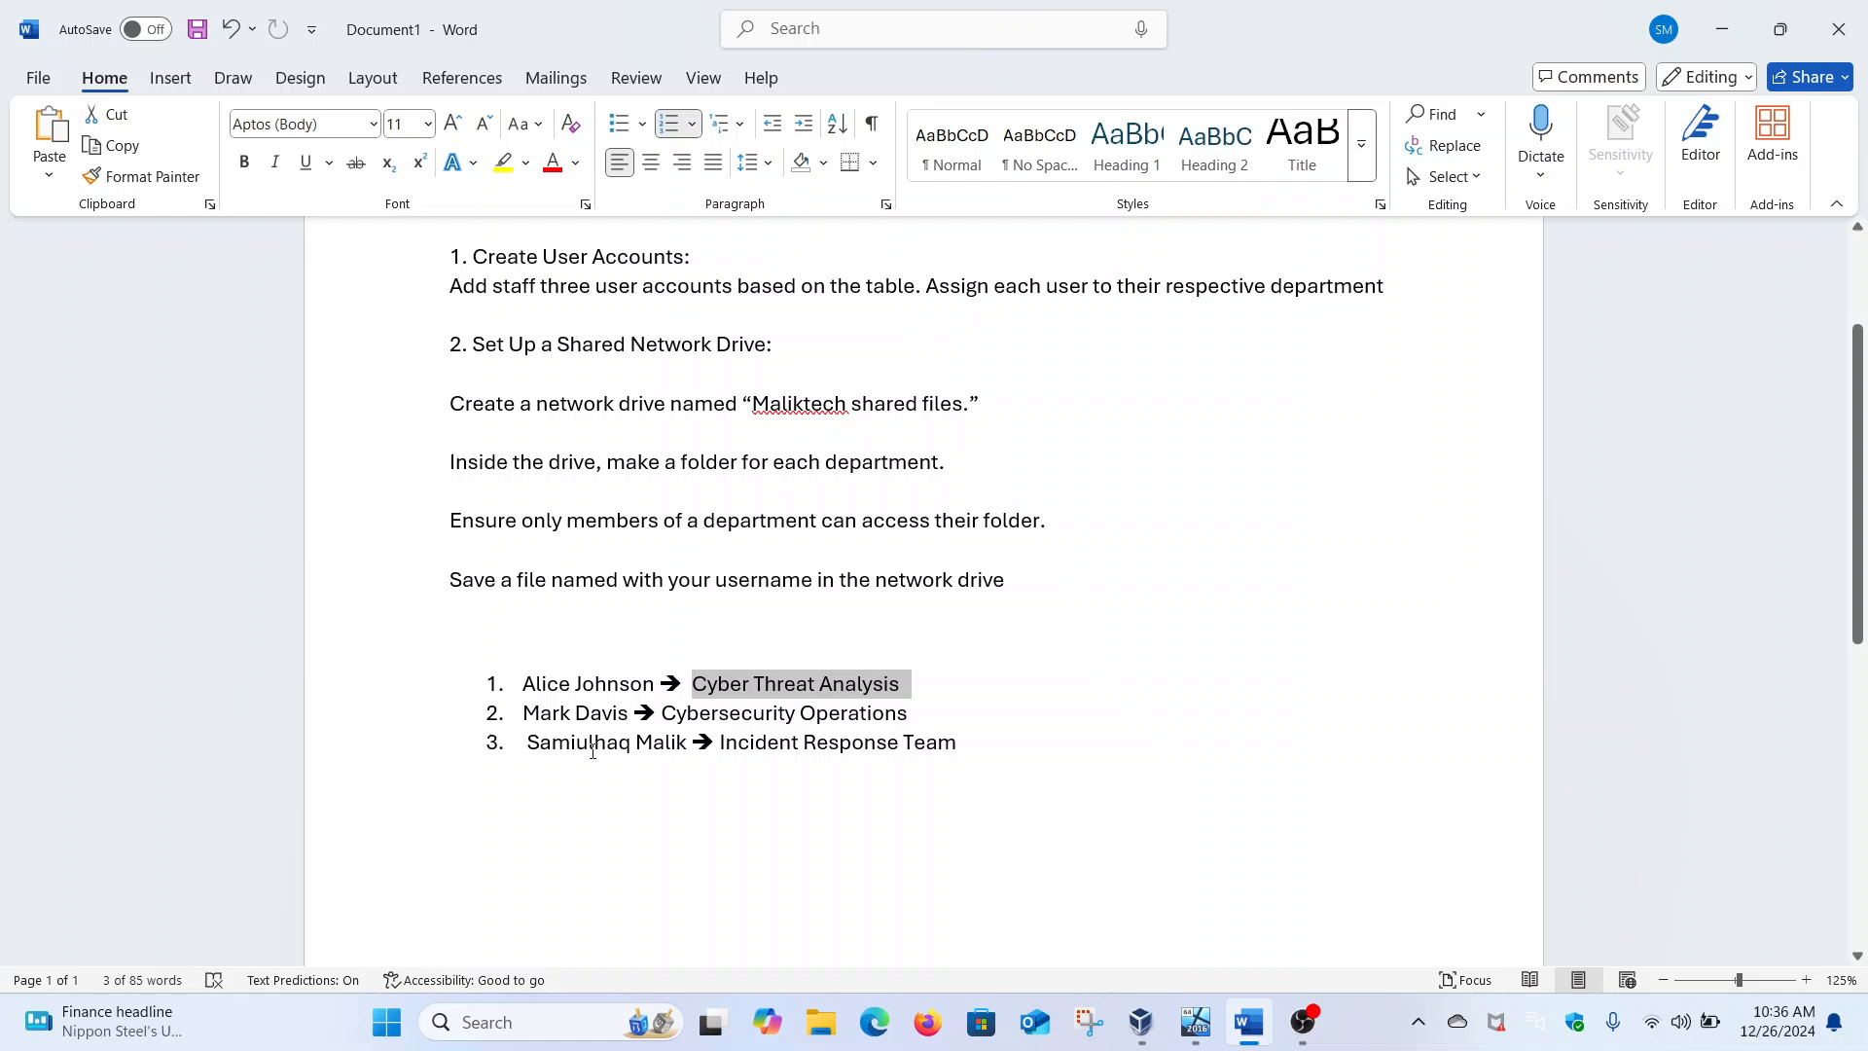
drag(523, 752, 971, 751)
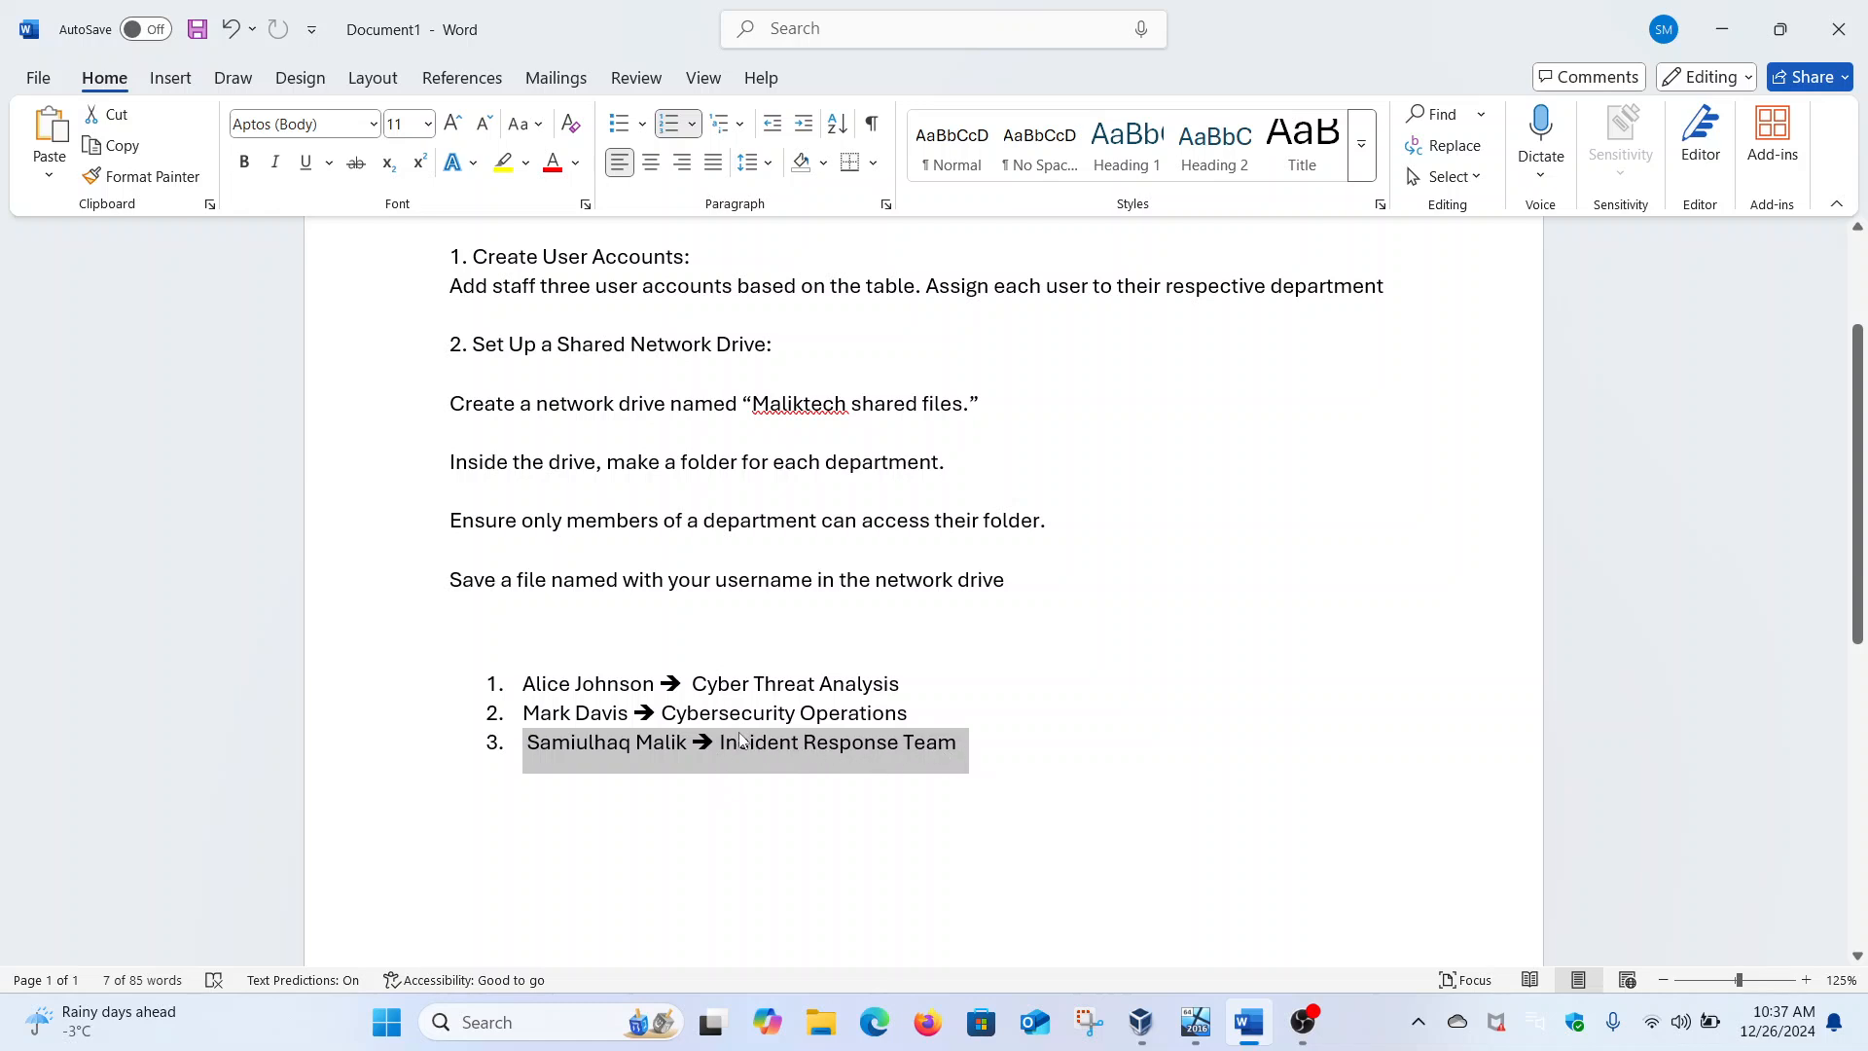
drag(663, 717, 925, 717)
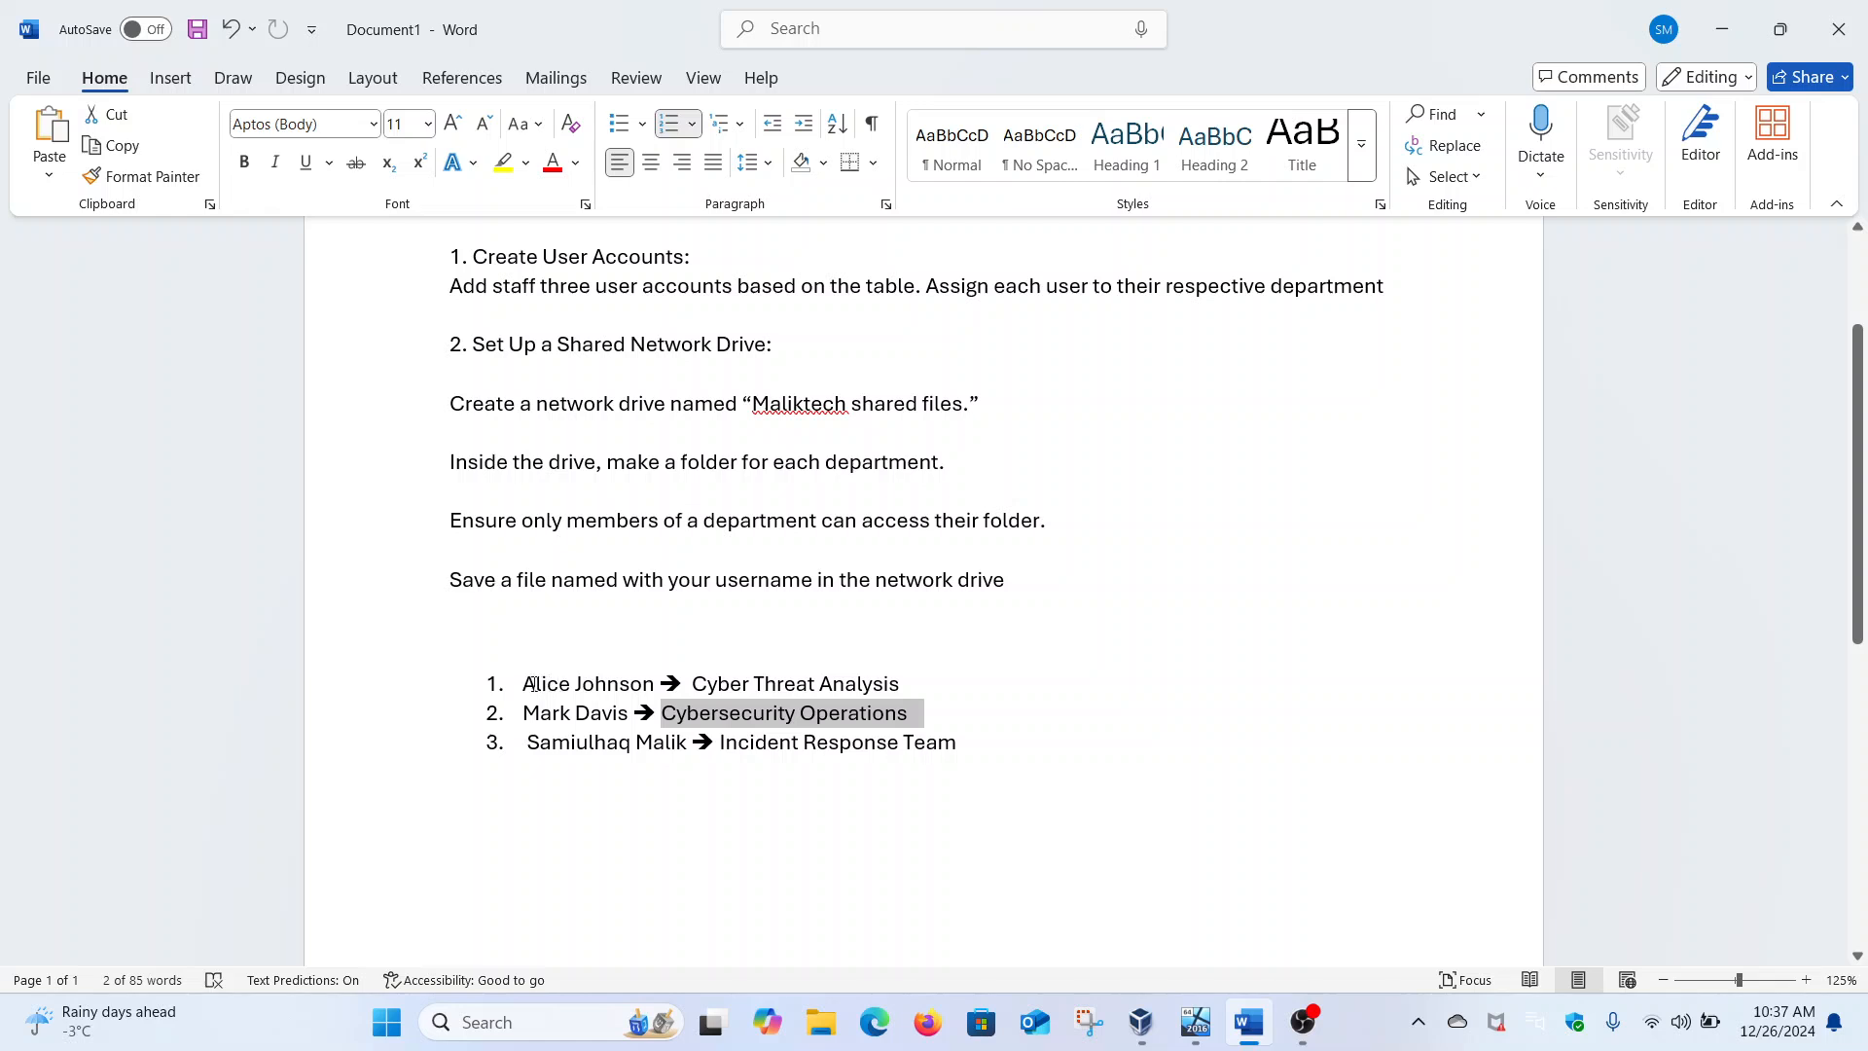
drag(523, 684, 580, 684)
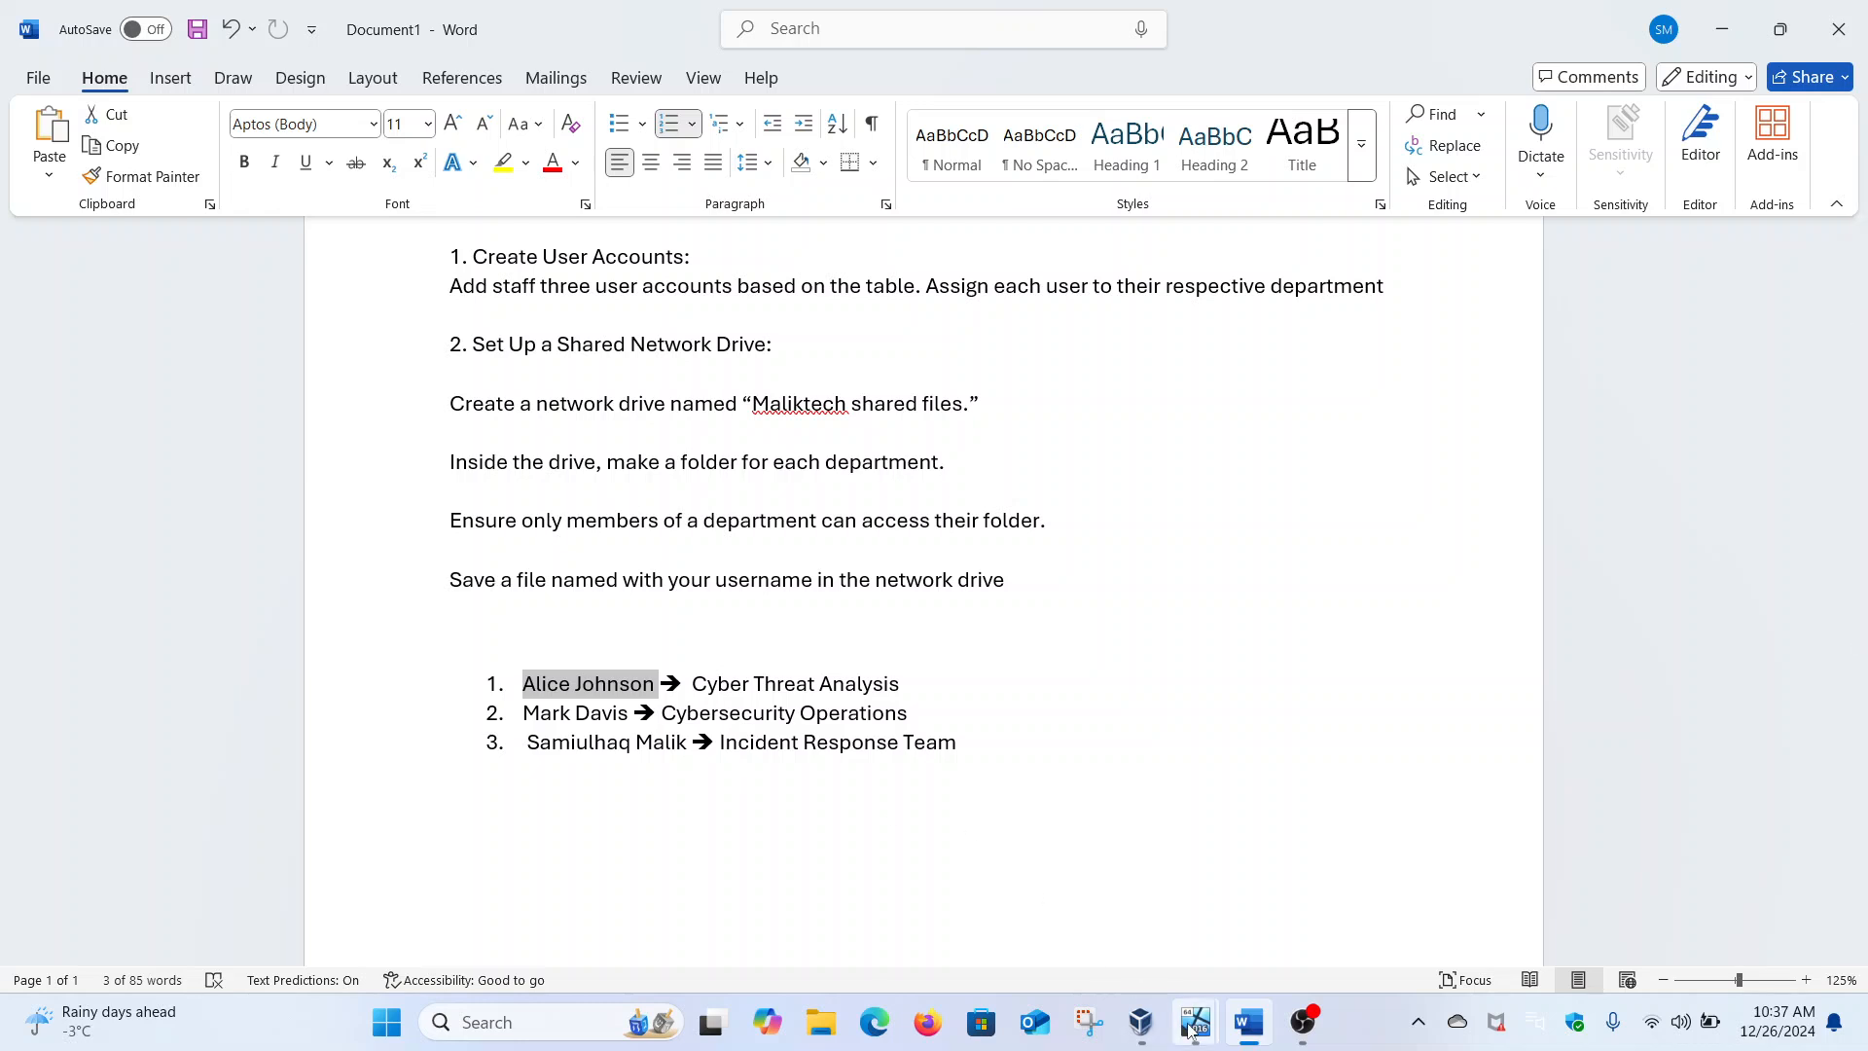
On the Windows 1101 client, sign in as the department's MALIK domain user with that account's password
mouse_move(1195, 1021)
click(1269, 895)
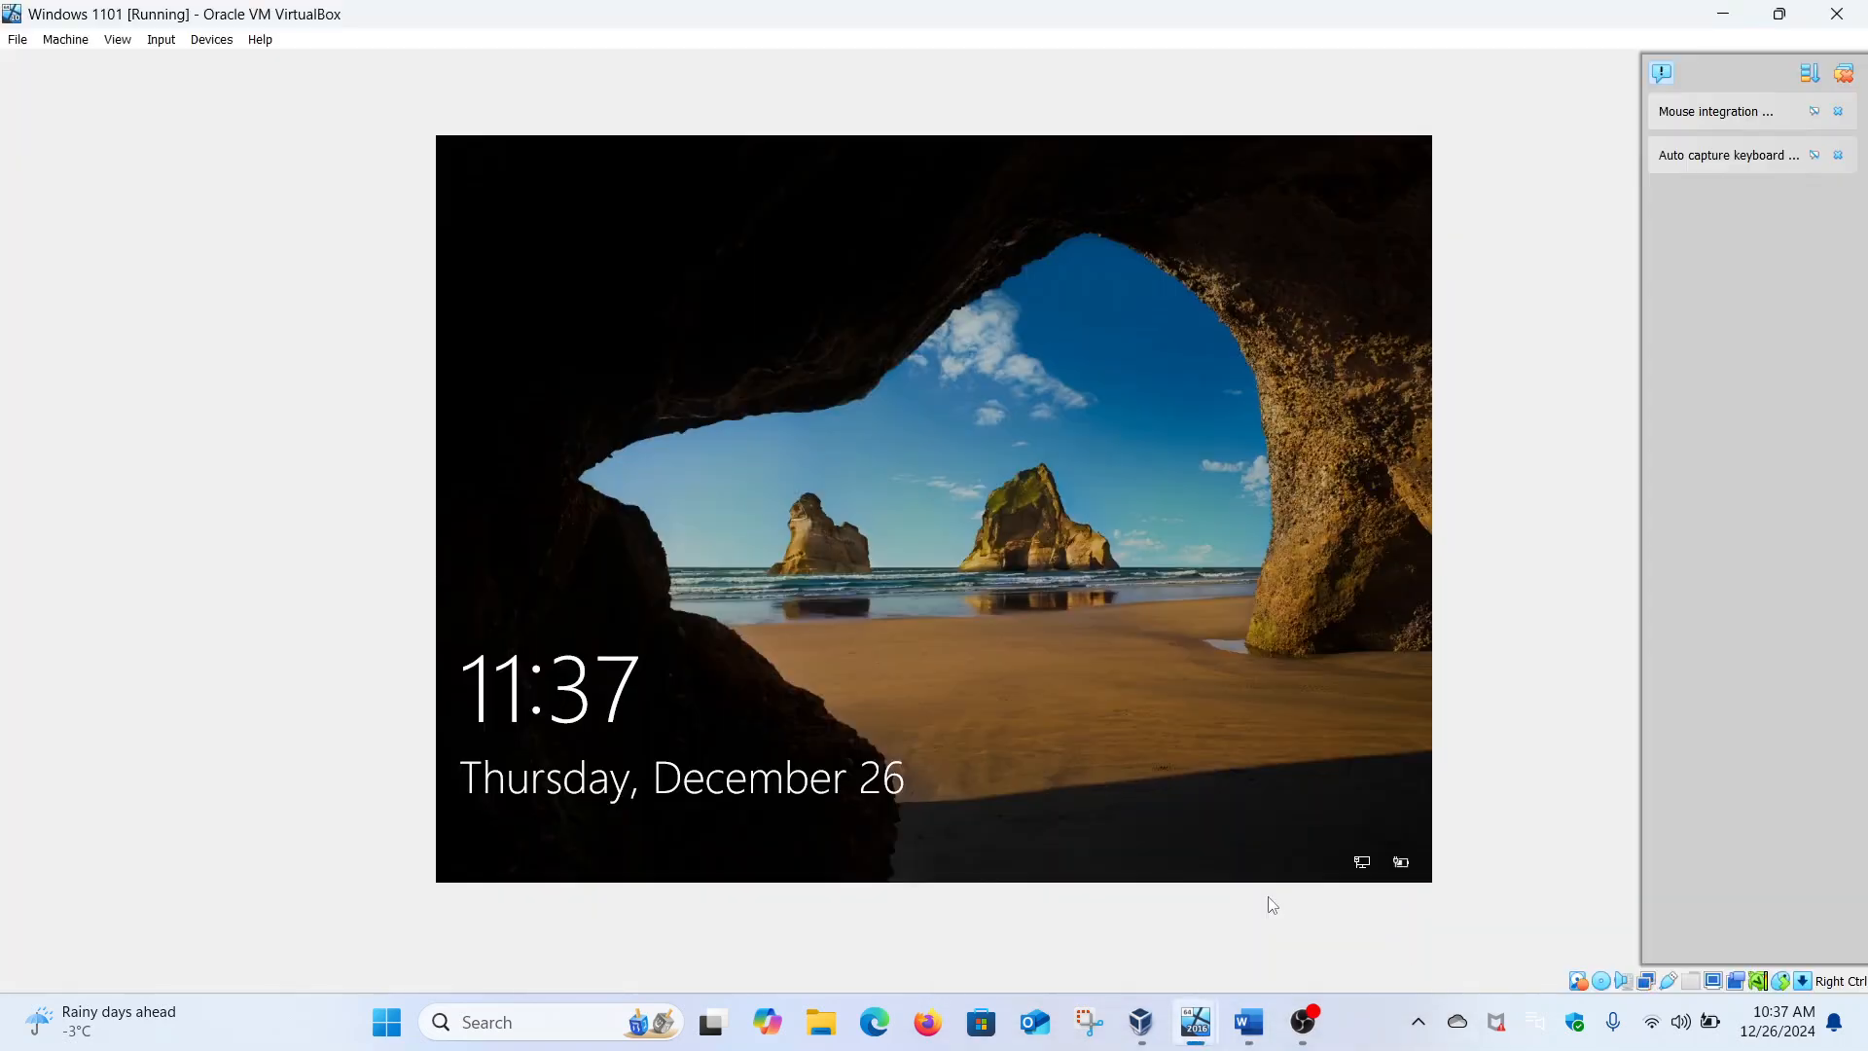
click(963, 593)
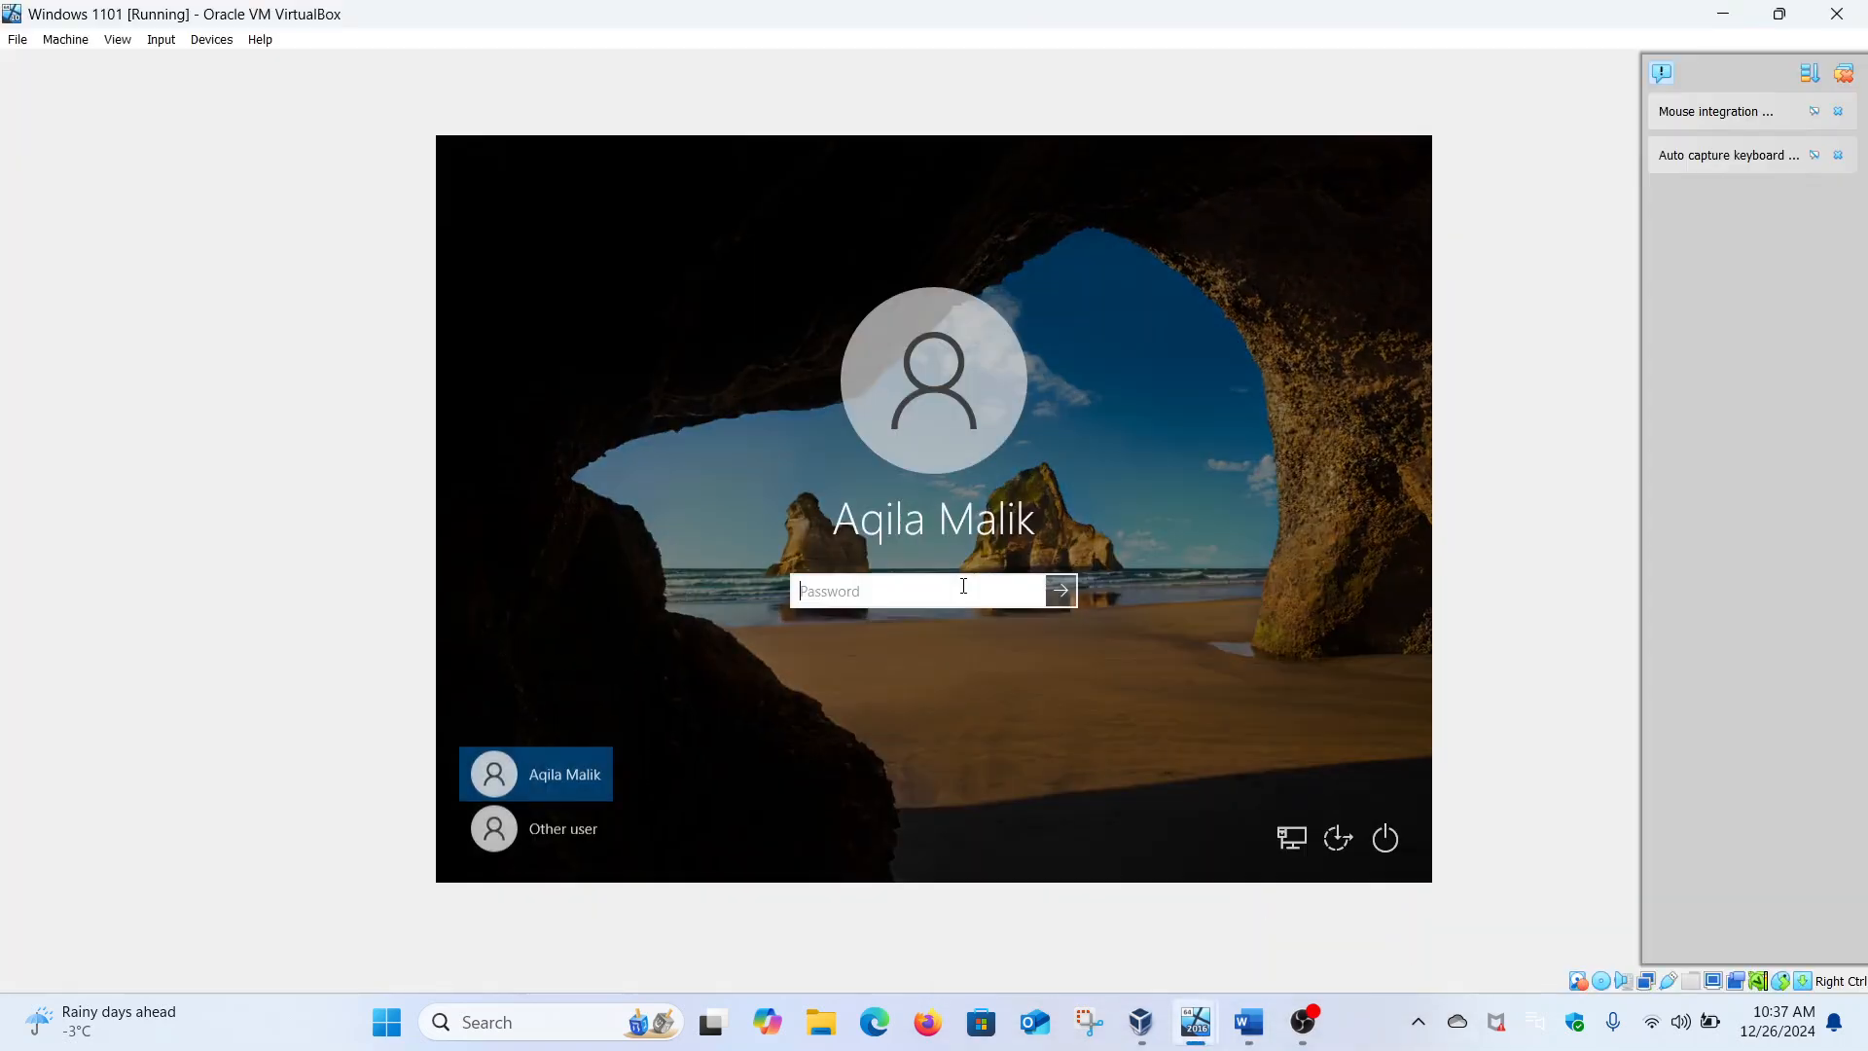
click(557, 833)
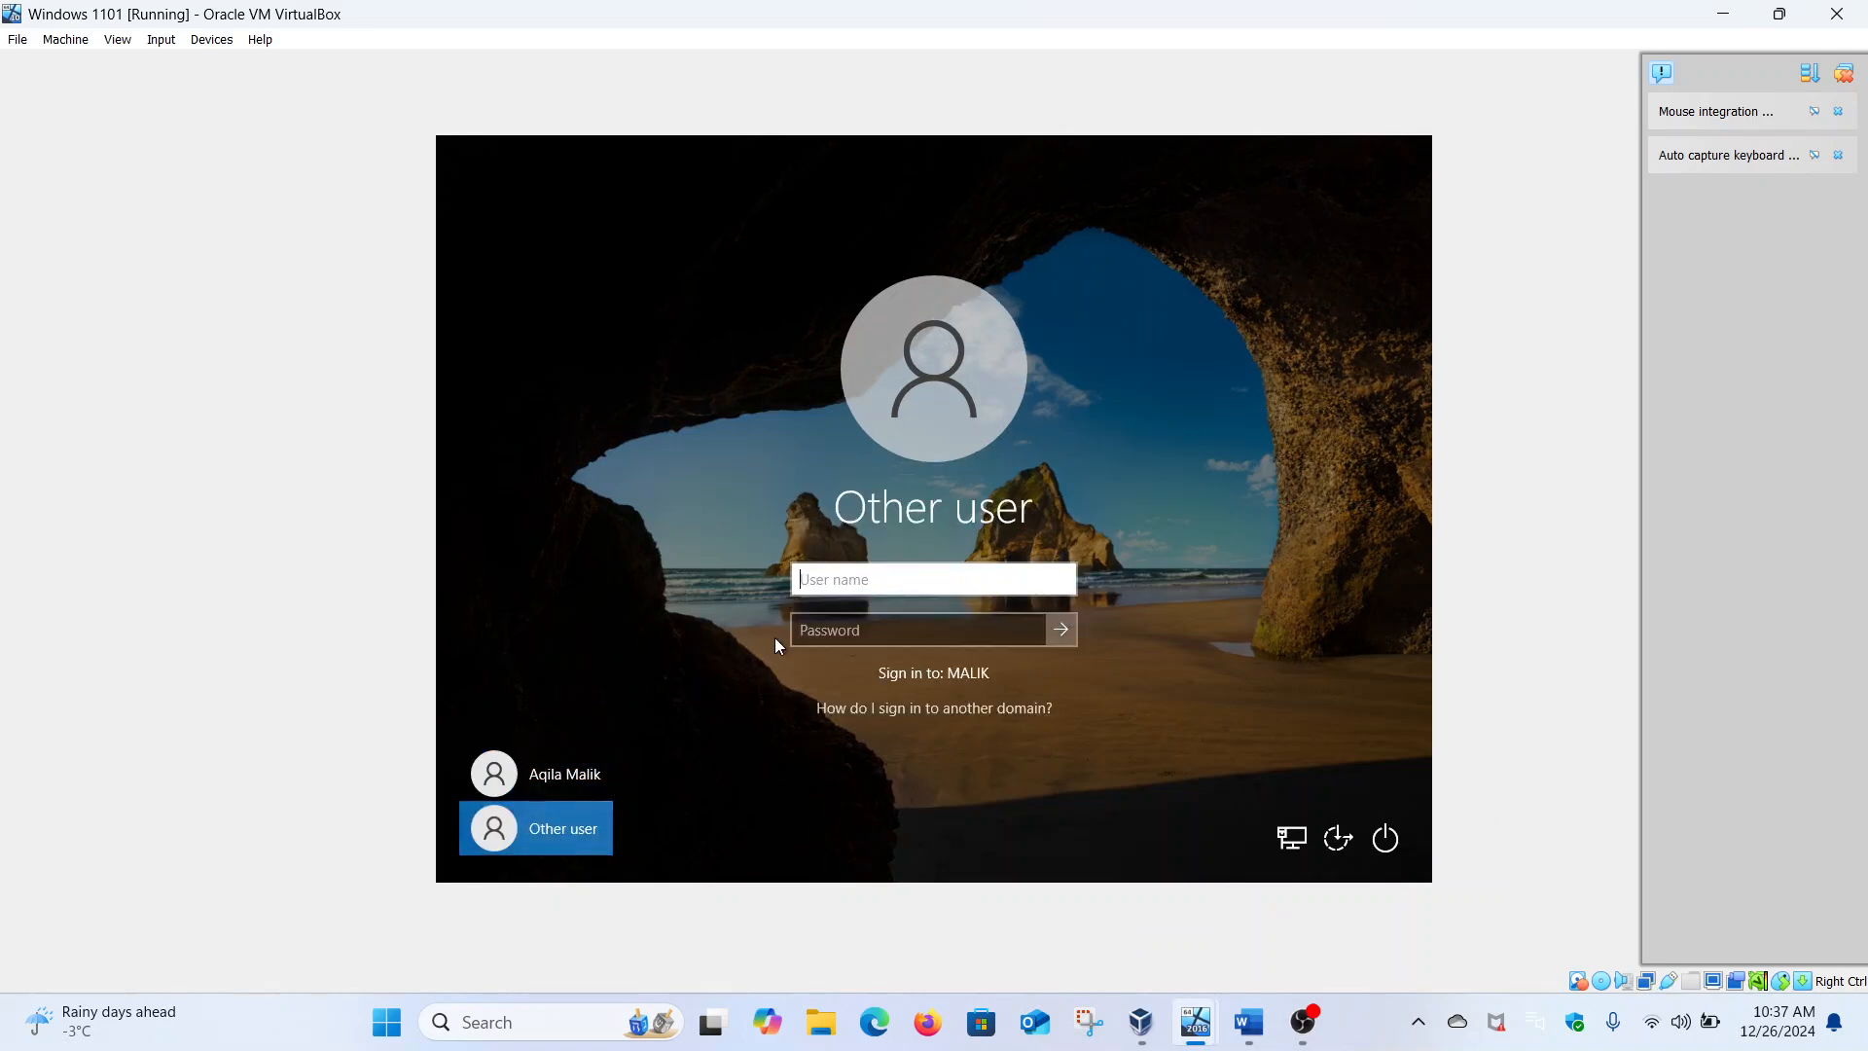
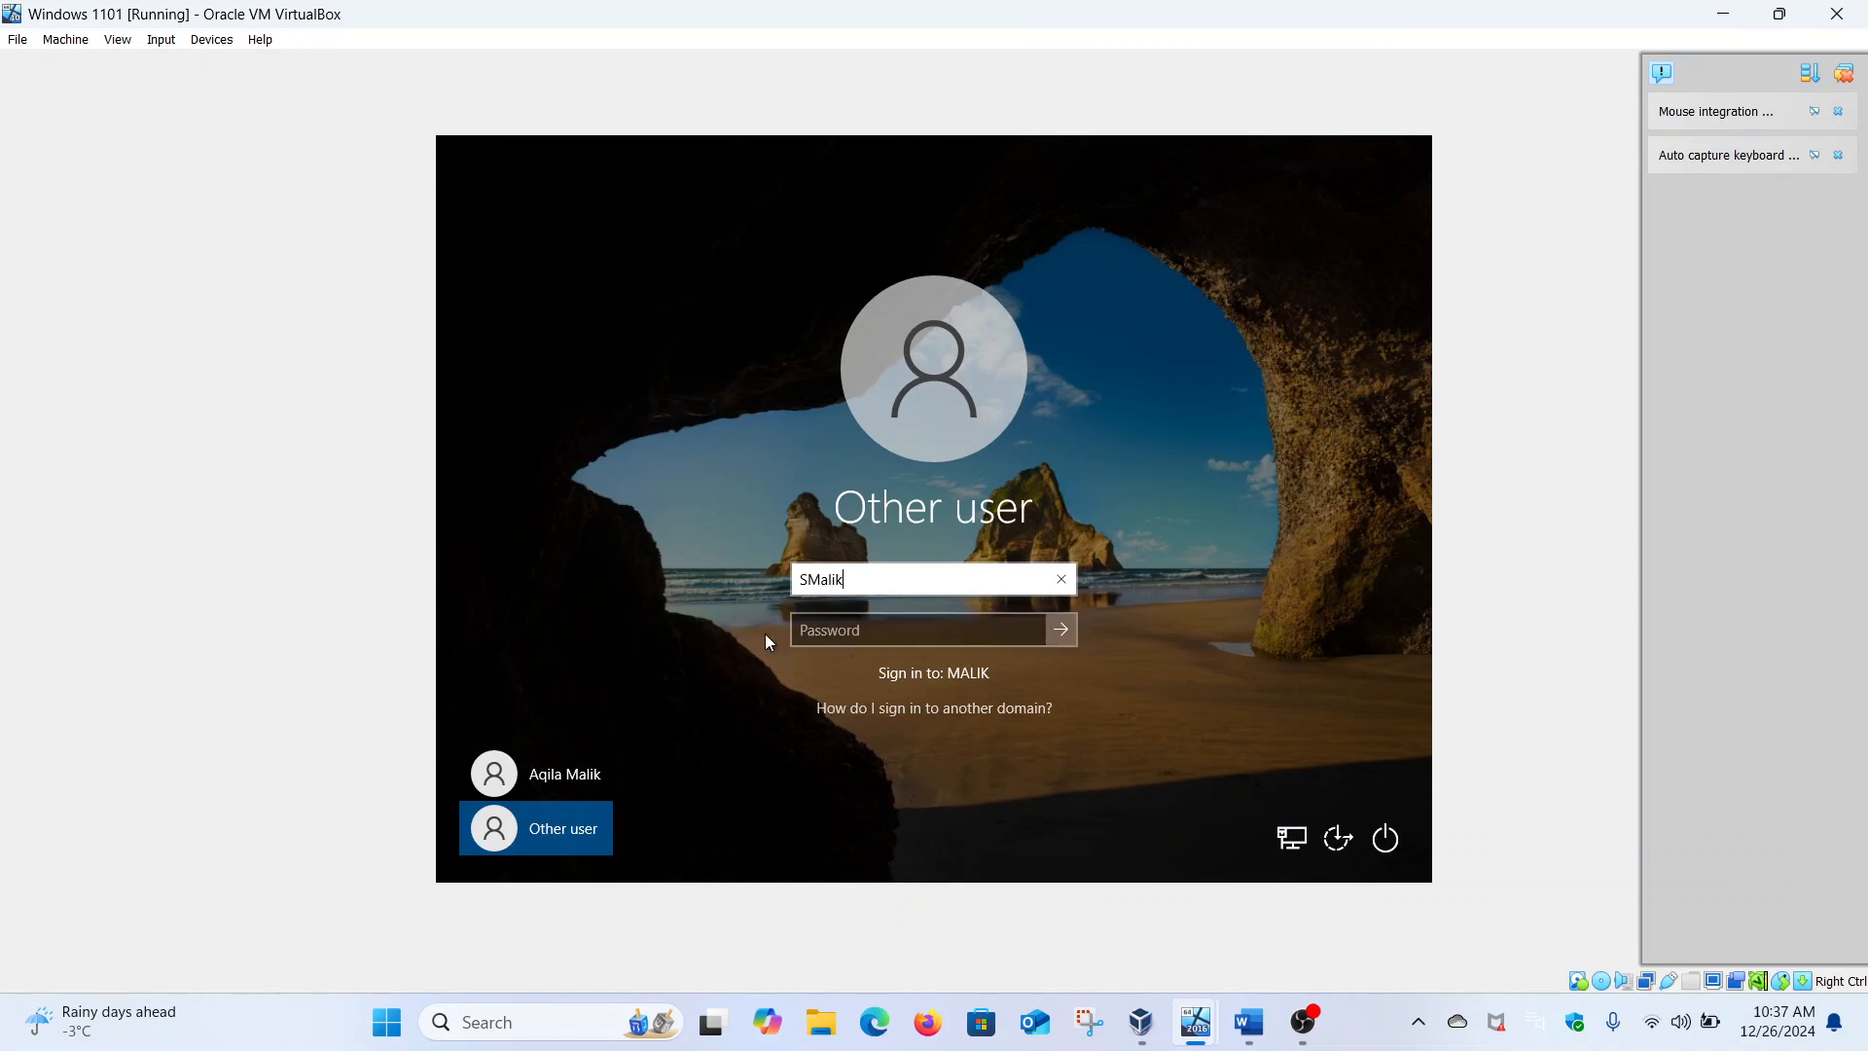
click(810, 634)
key(Caps_Lock)
text(•)
key(Caps_Lock)
text(•••••••••)
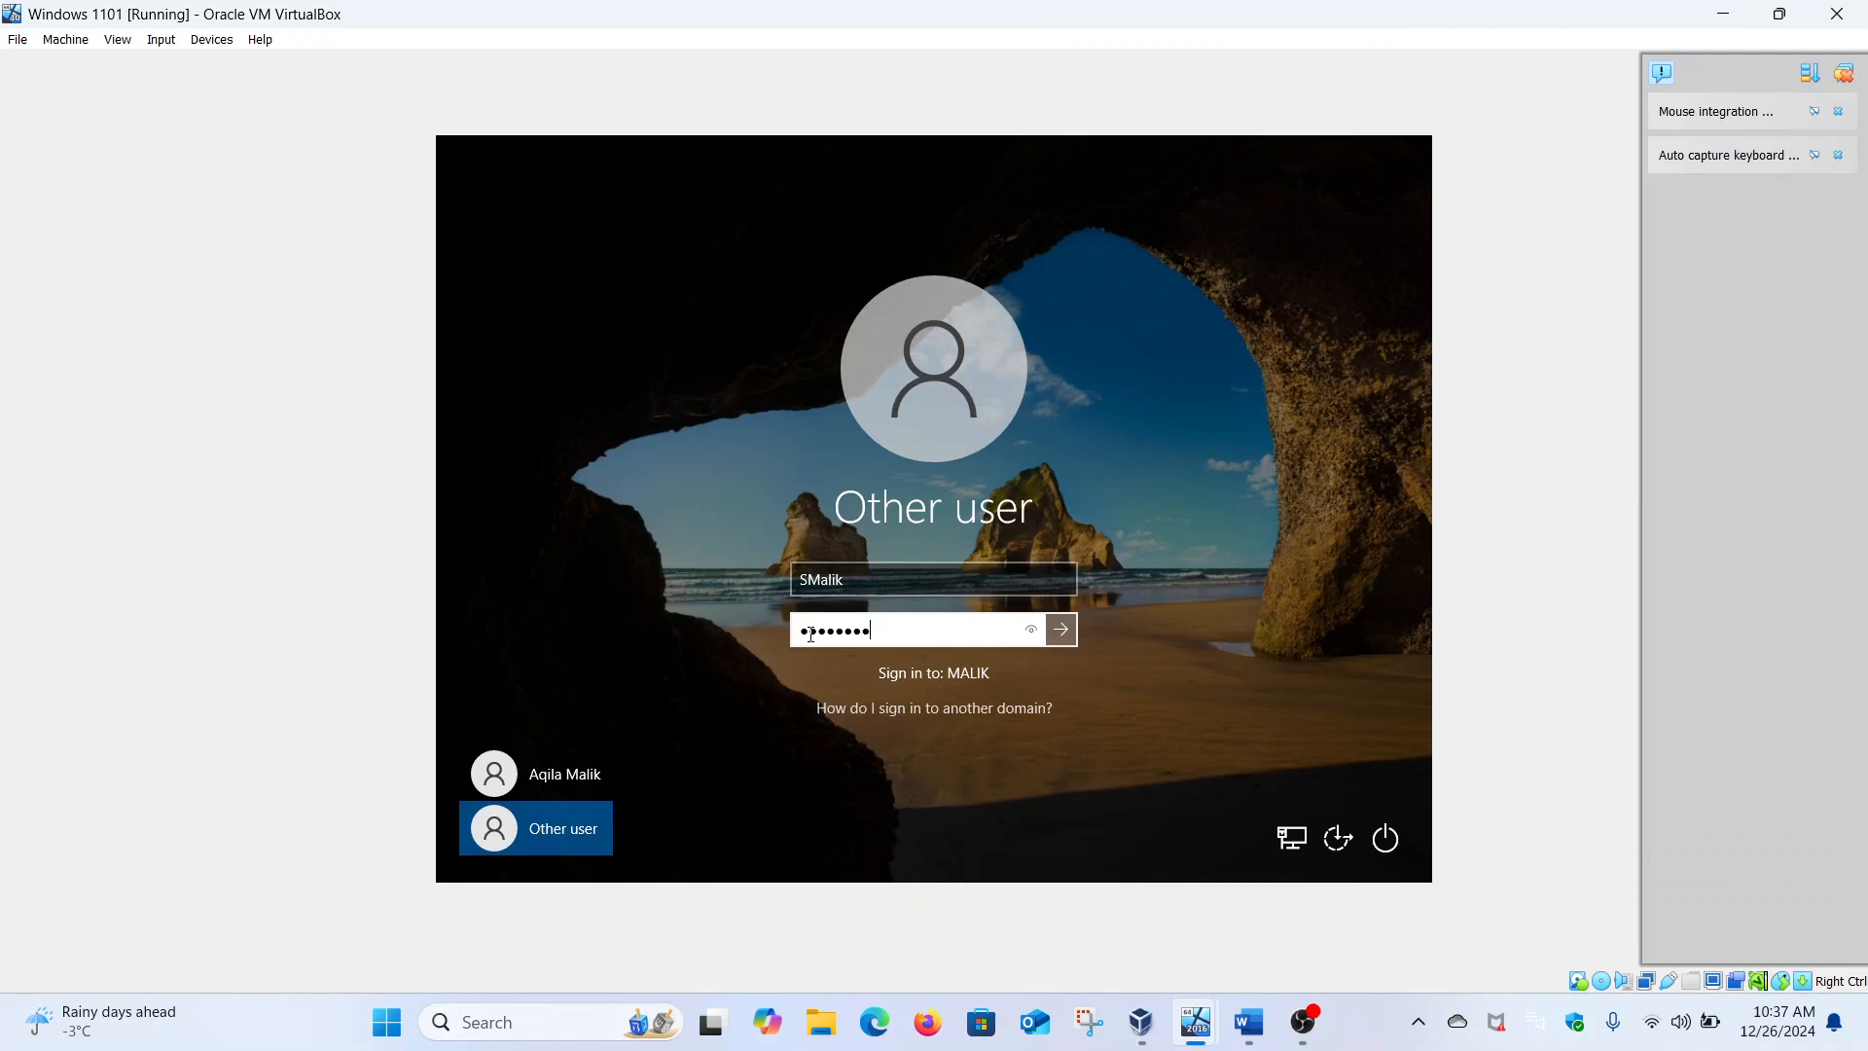
key(Return)
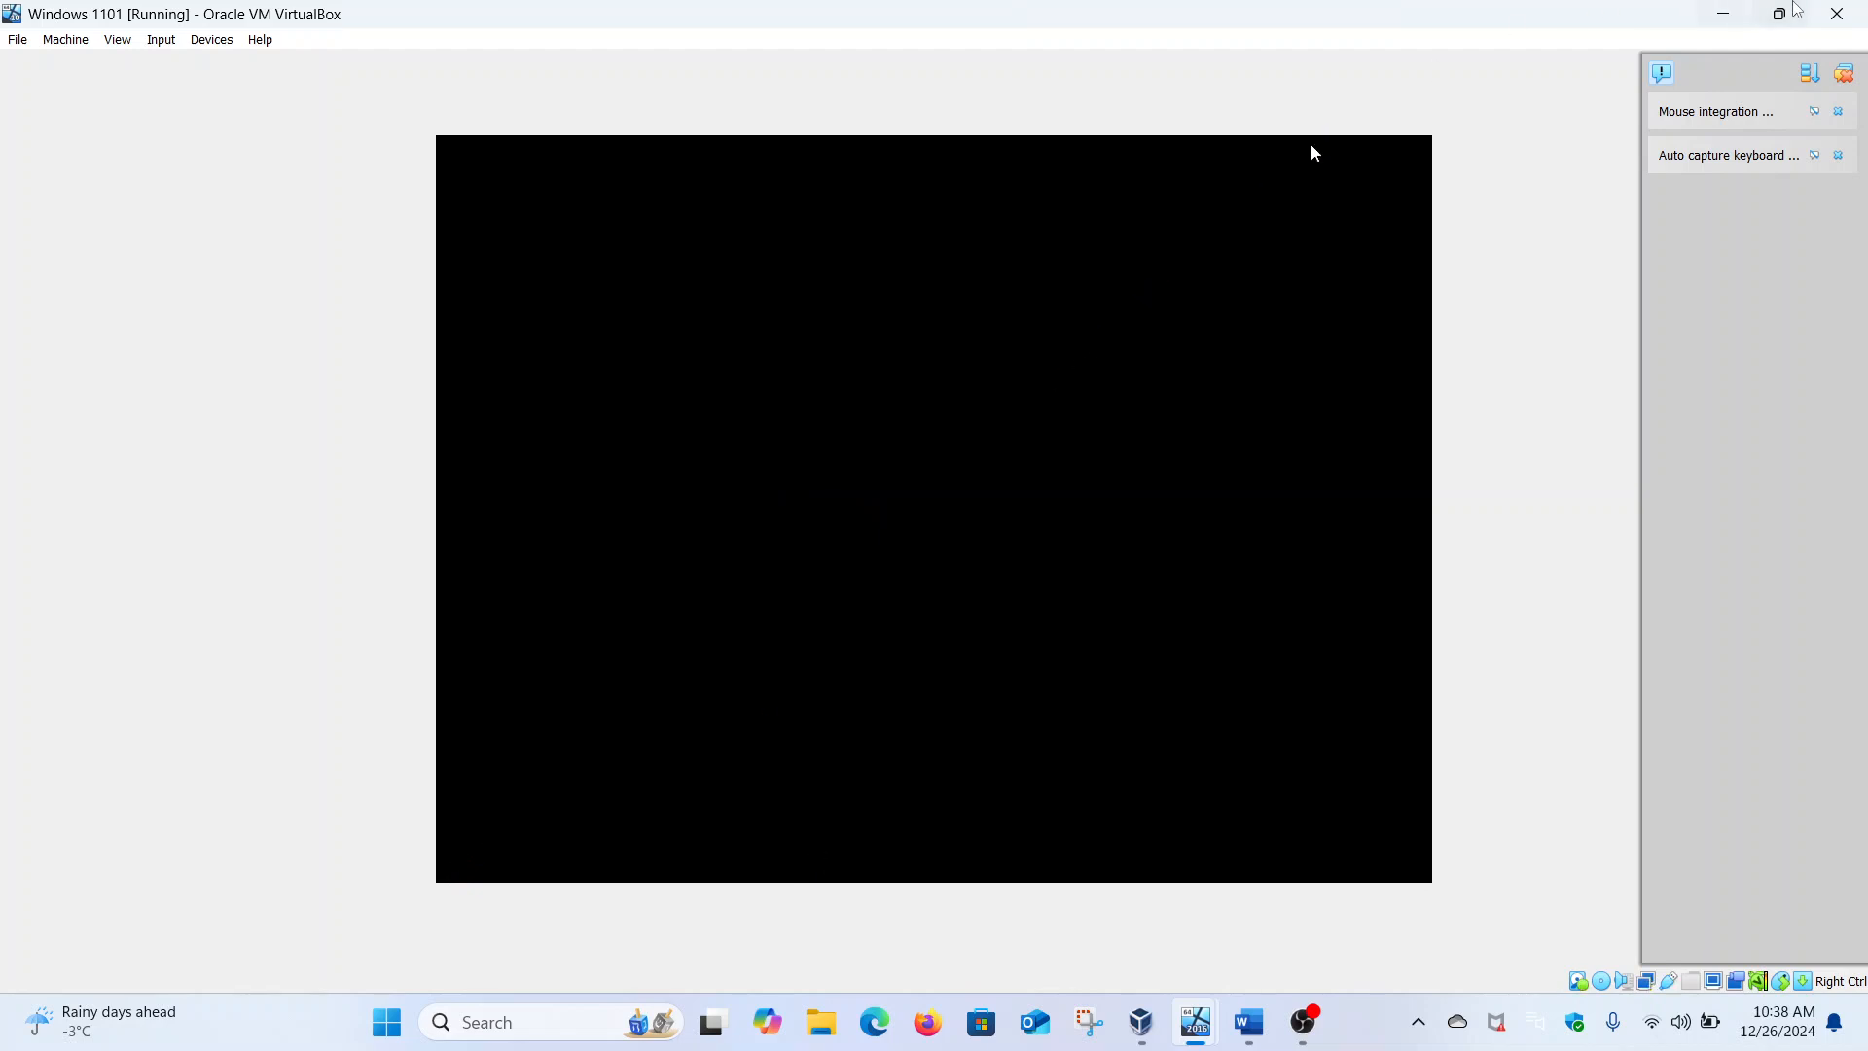
Power off the Windows 1101 VM and open its Settings in VirtualBox Manager
click(1817, 10)
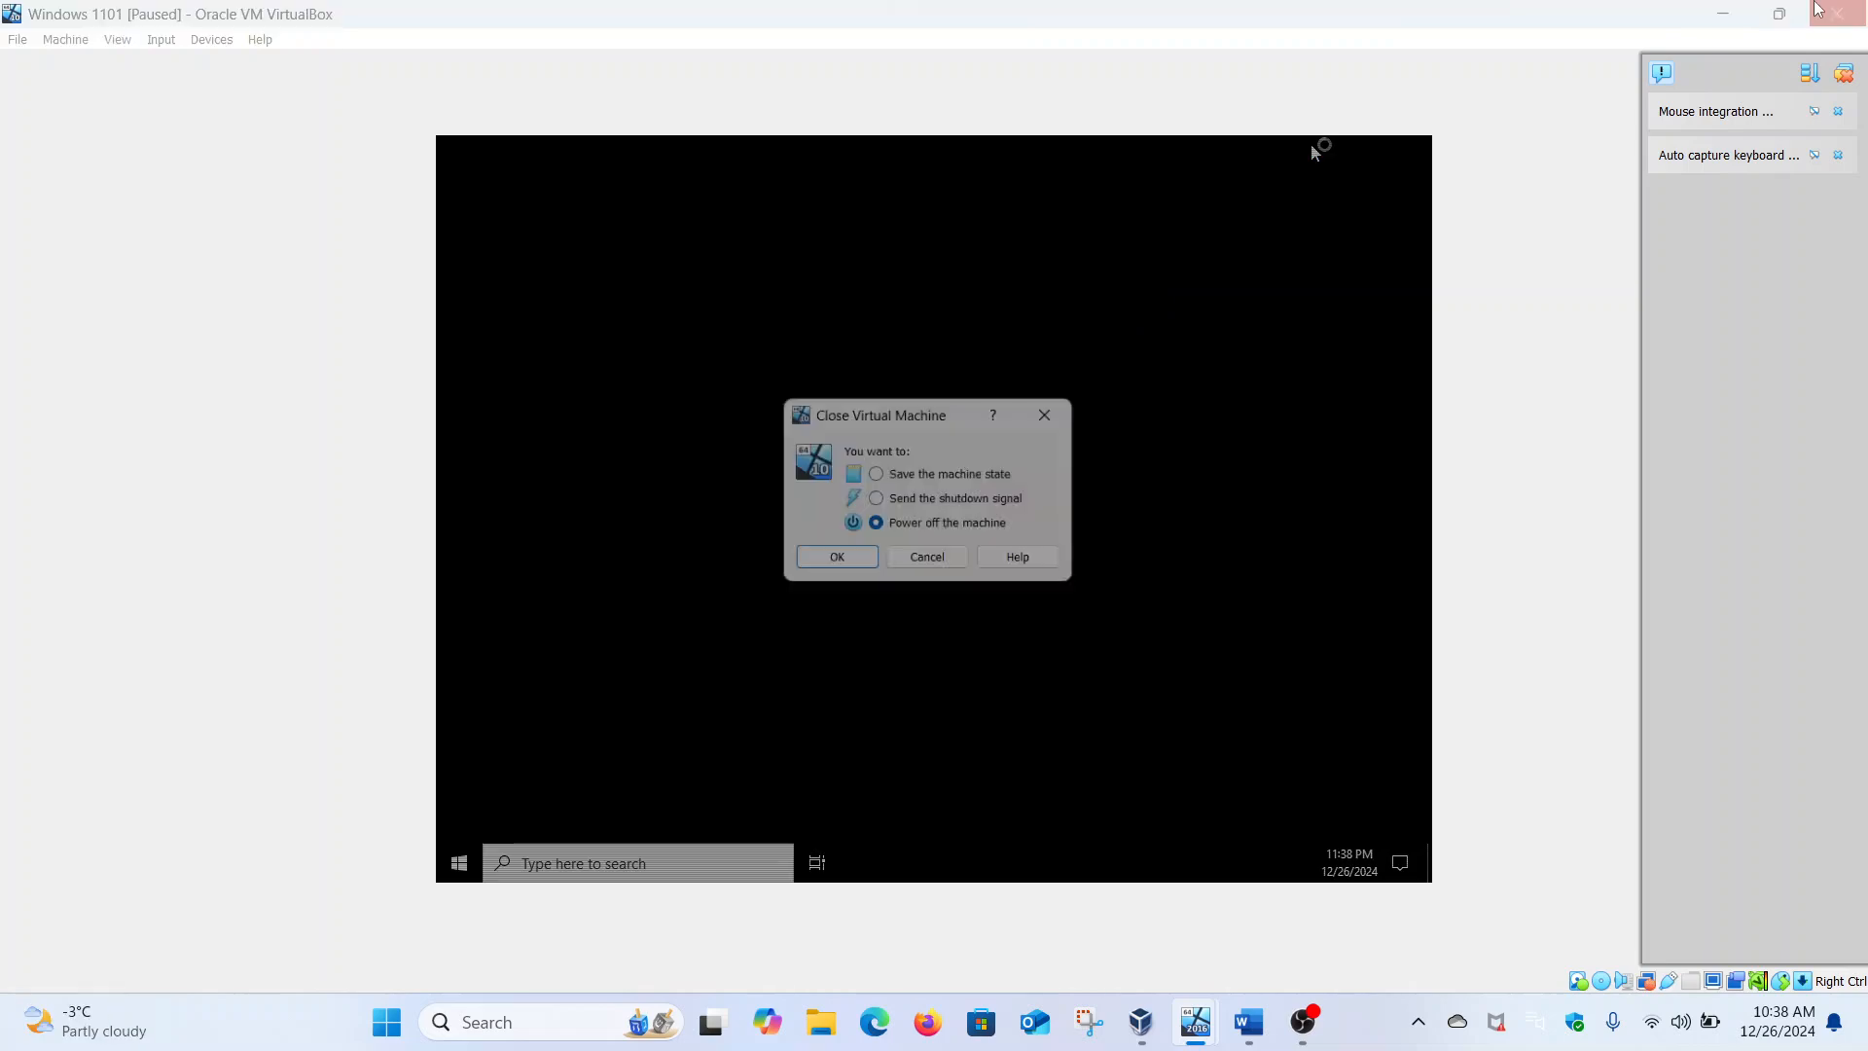
click(839, 567)
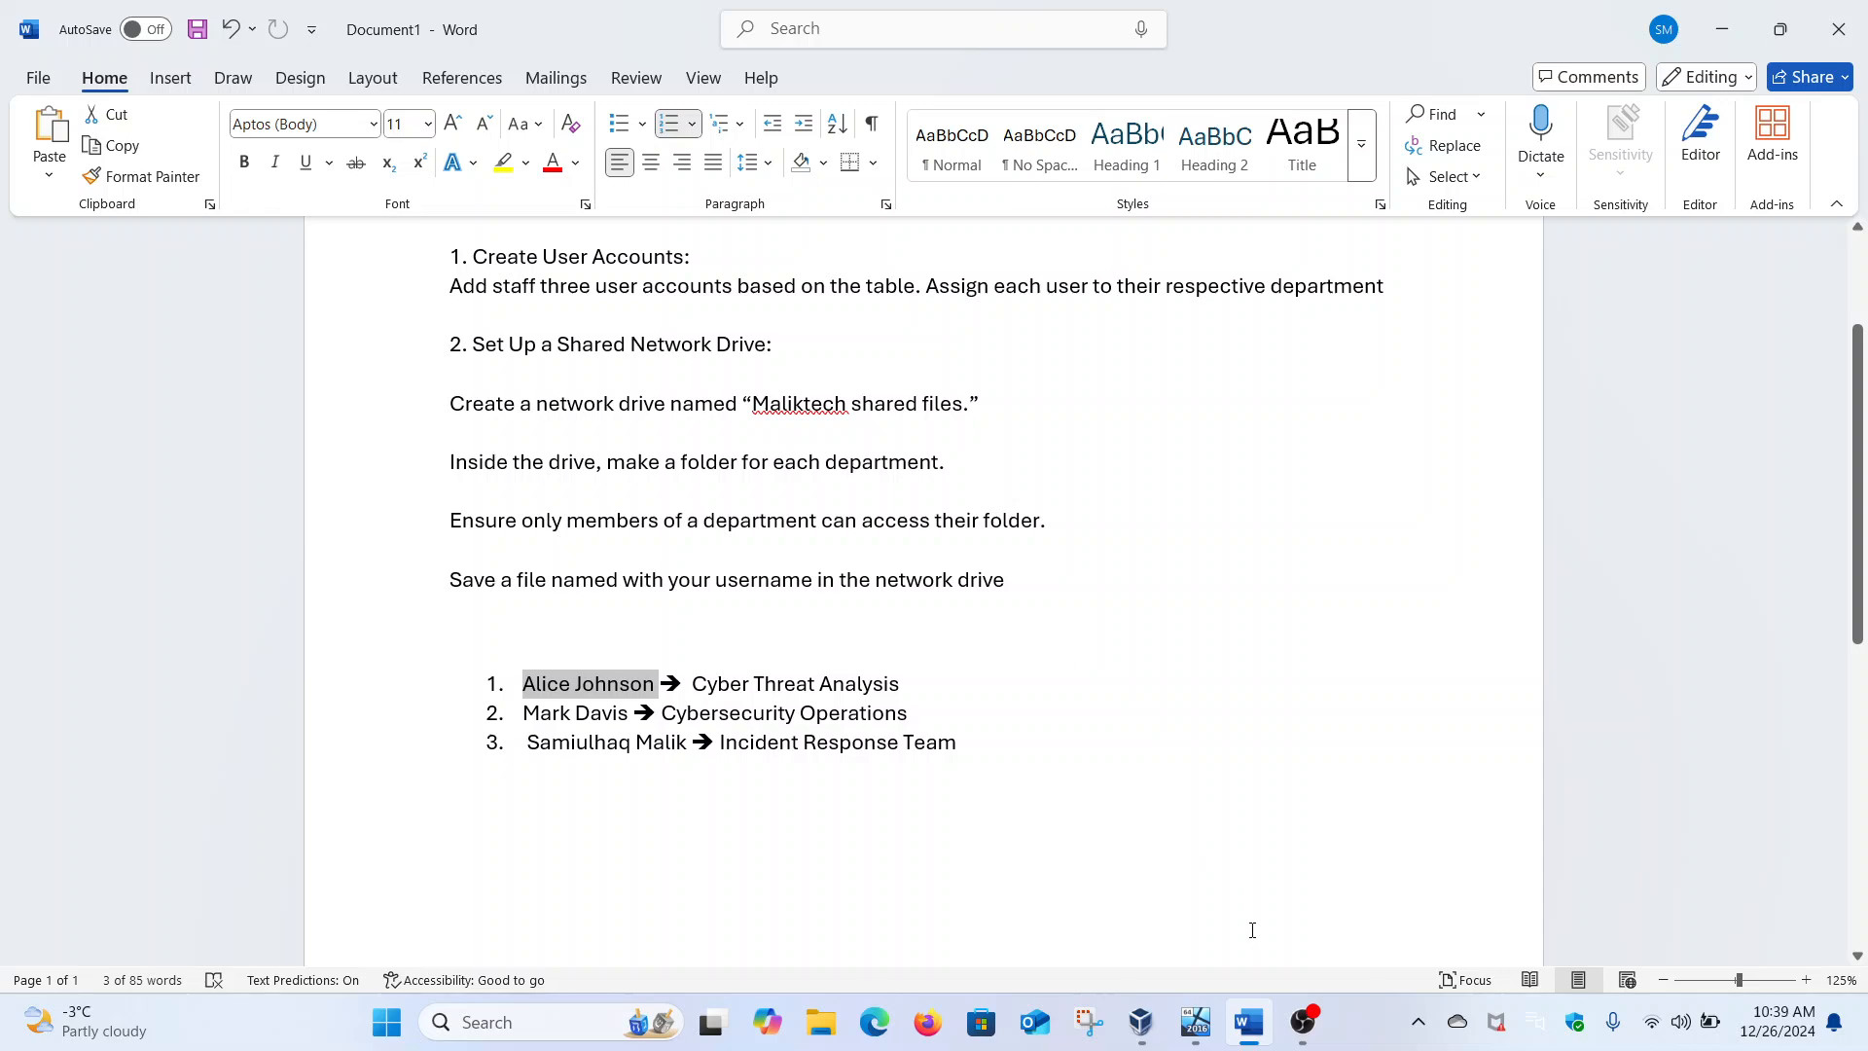
click(1143, 1023)
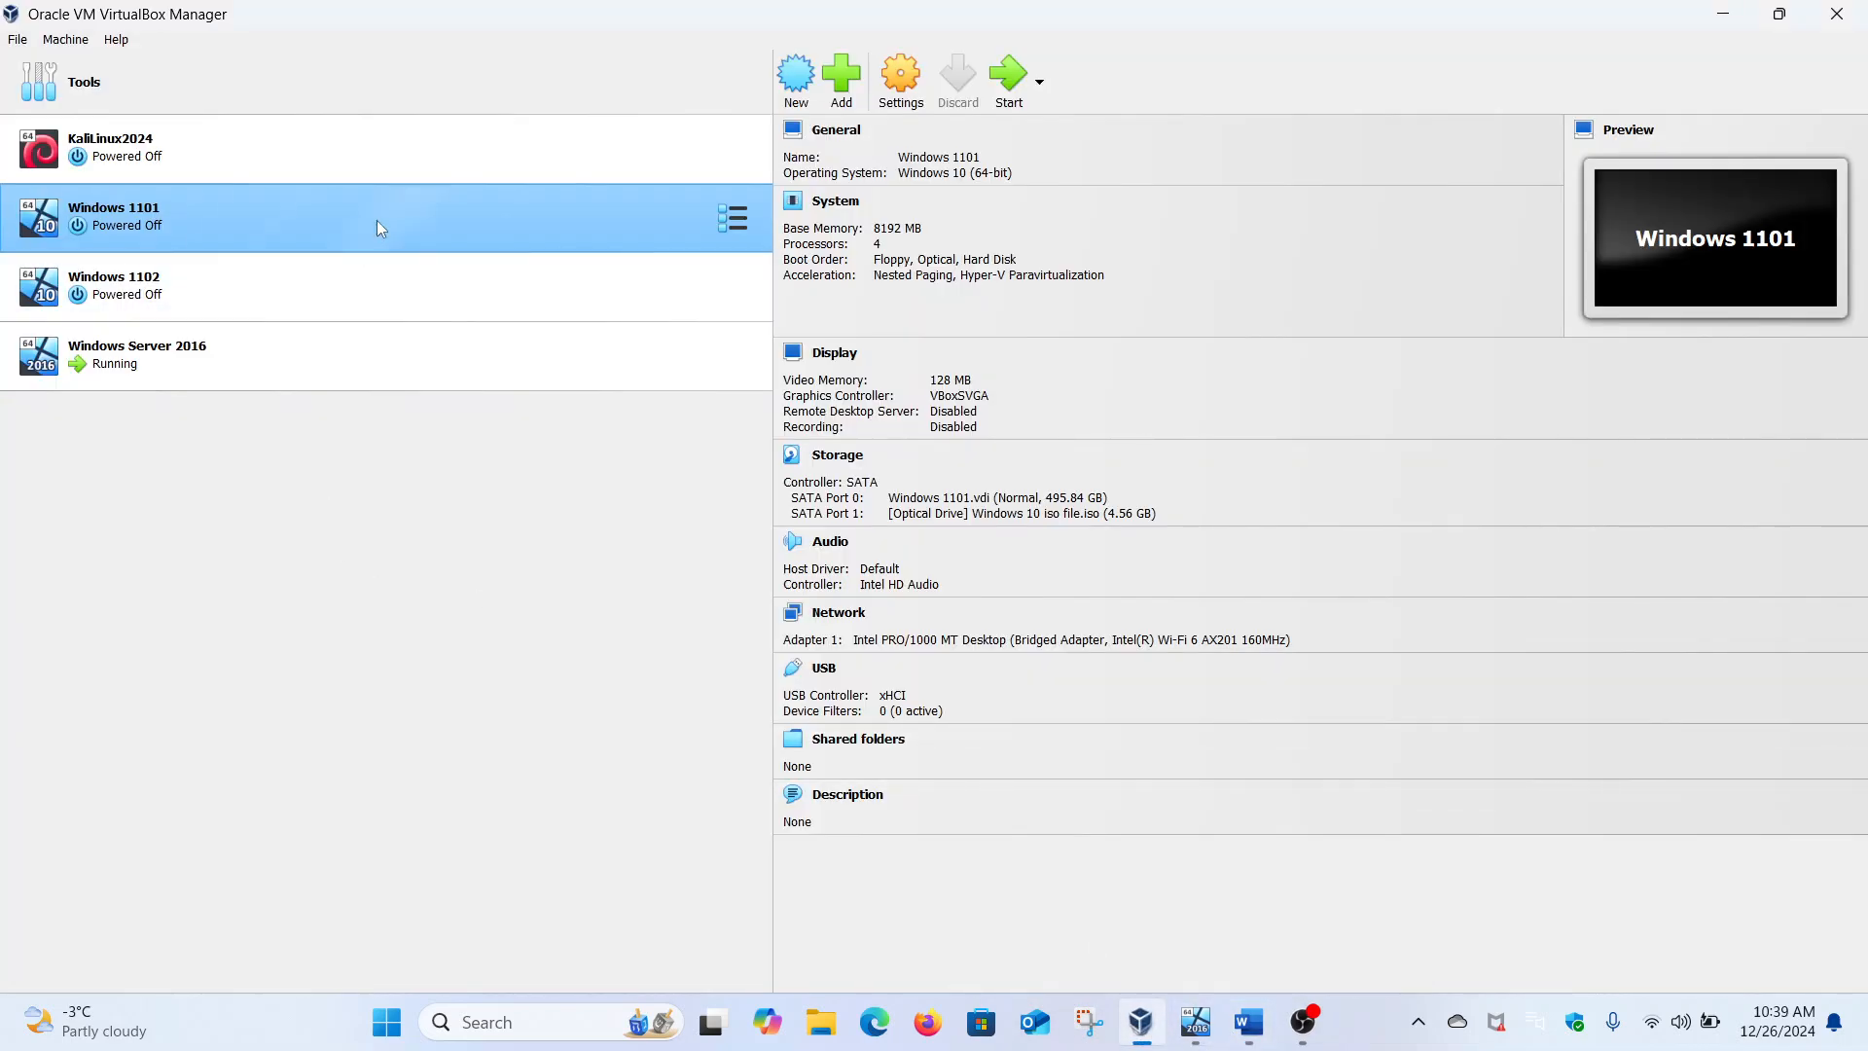
click(903, 87)
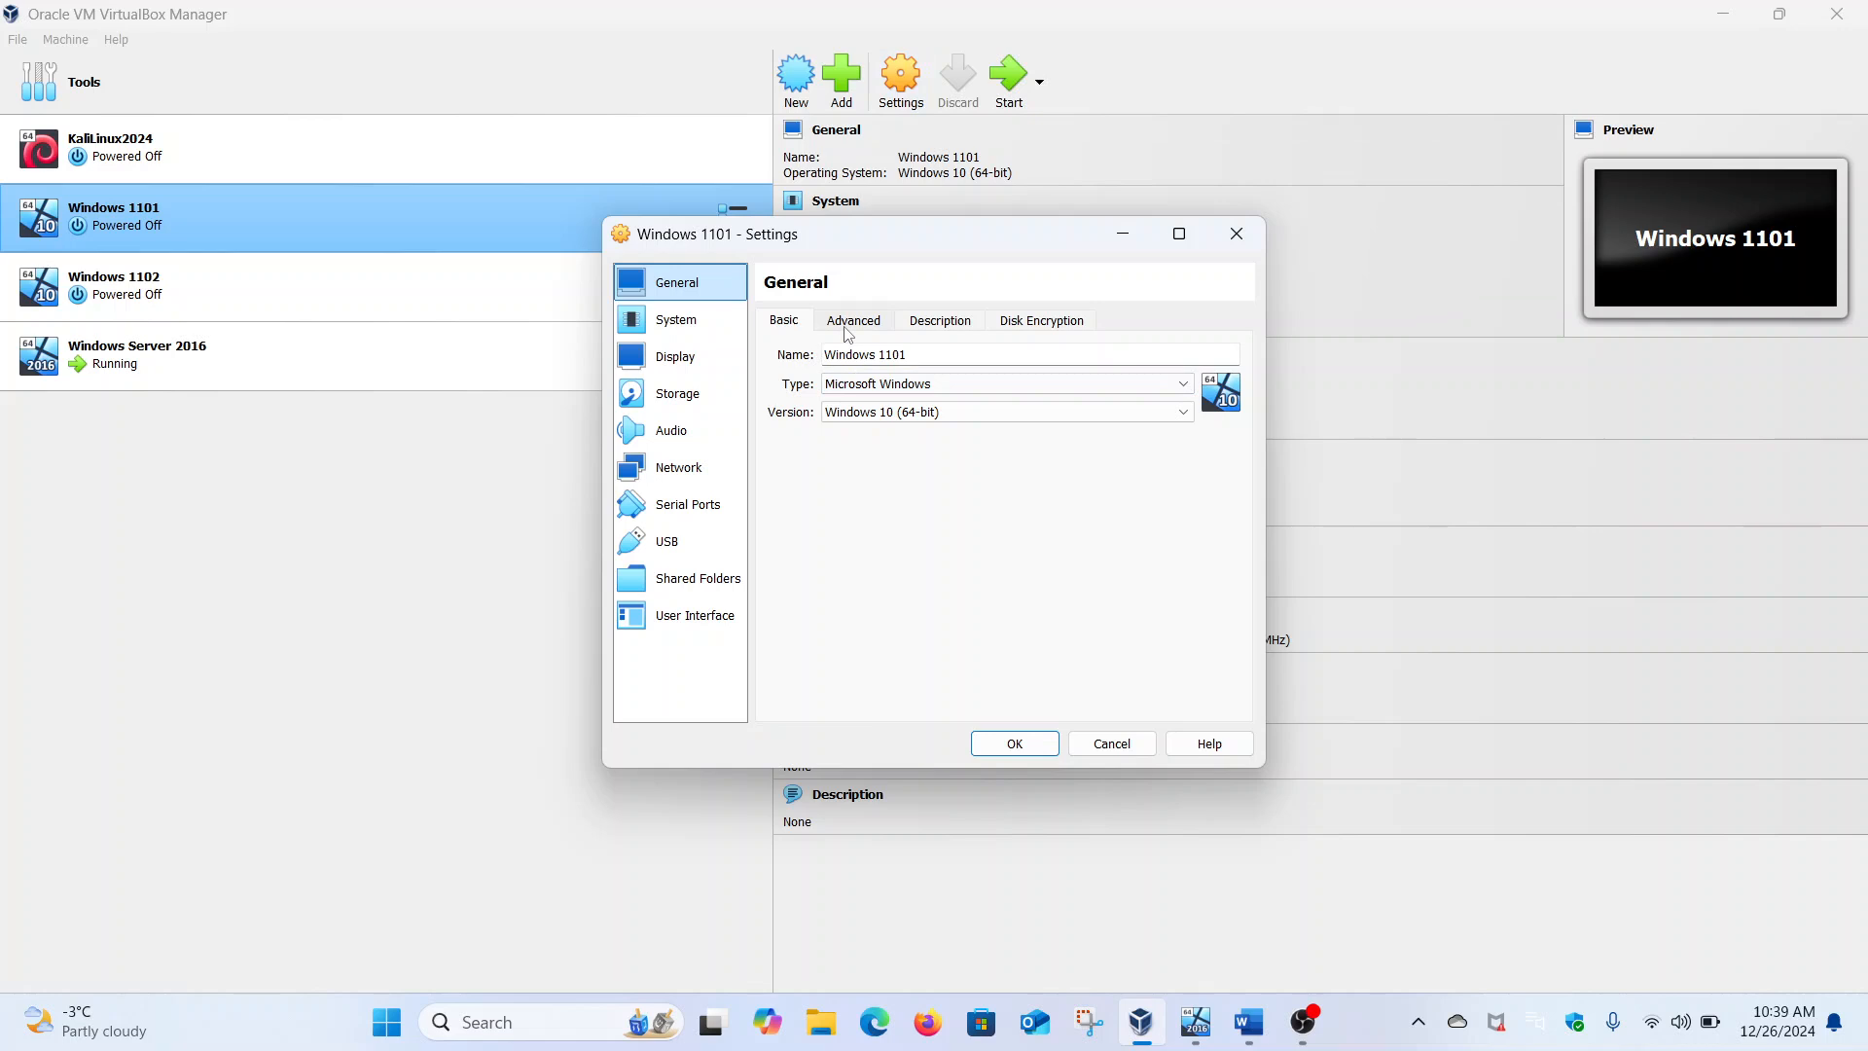
Review the General Advanced page and the System motherboard, processor and acceleration pages
click(866, 325)
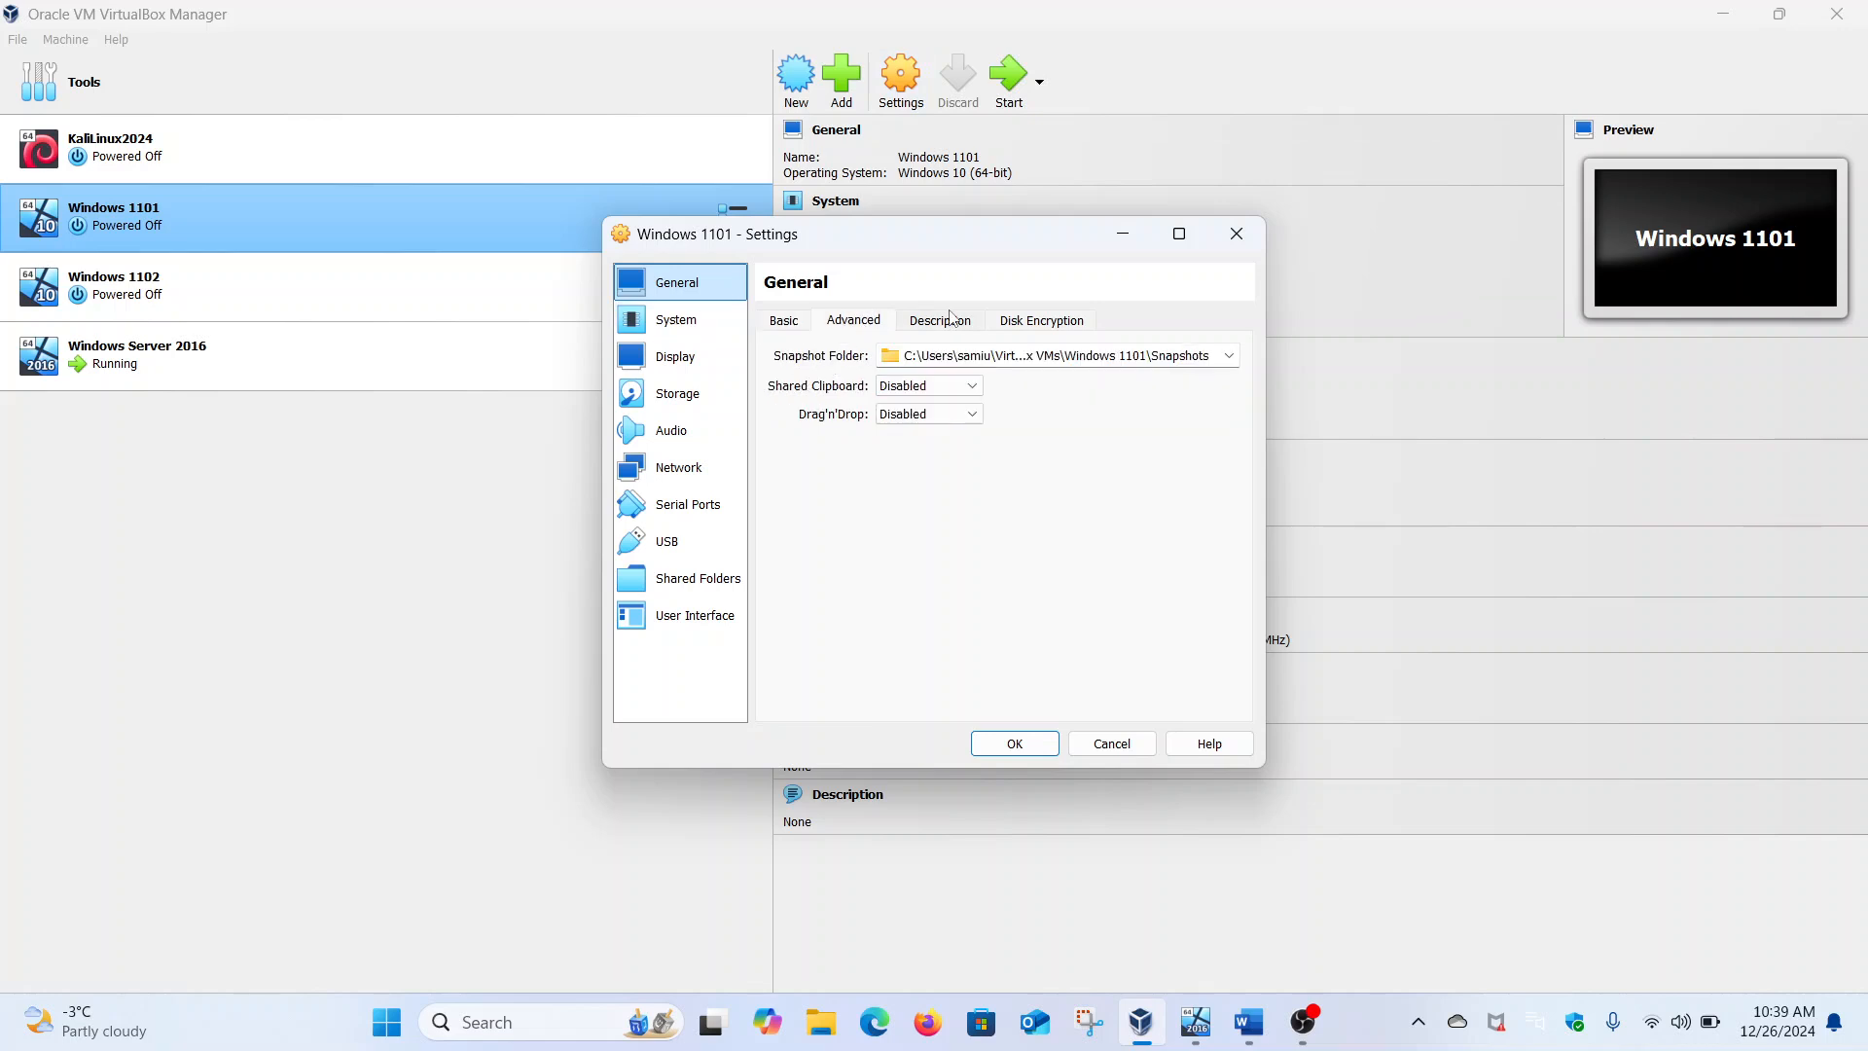
click(686, 319)
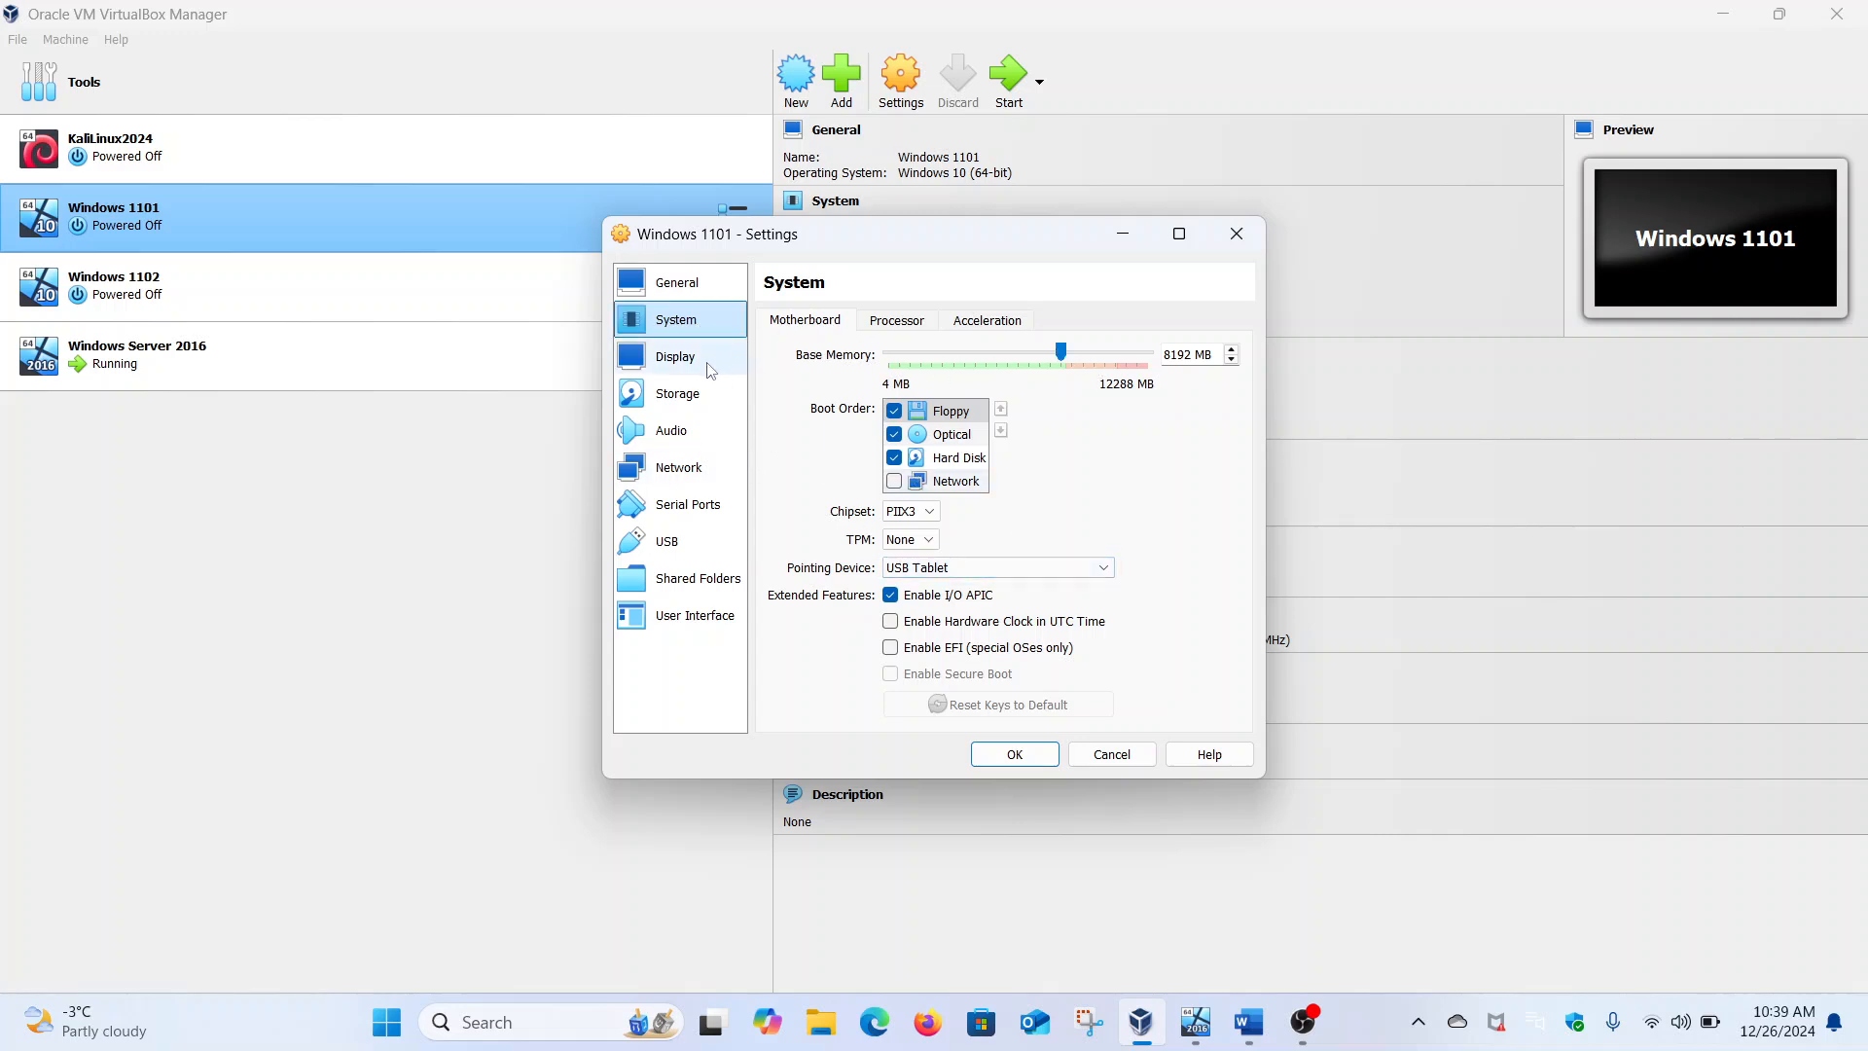
click(880, 328)
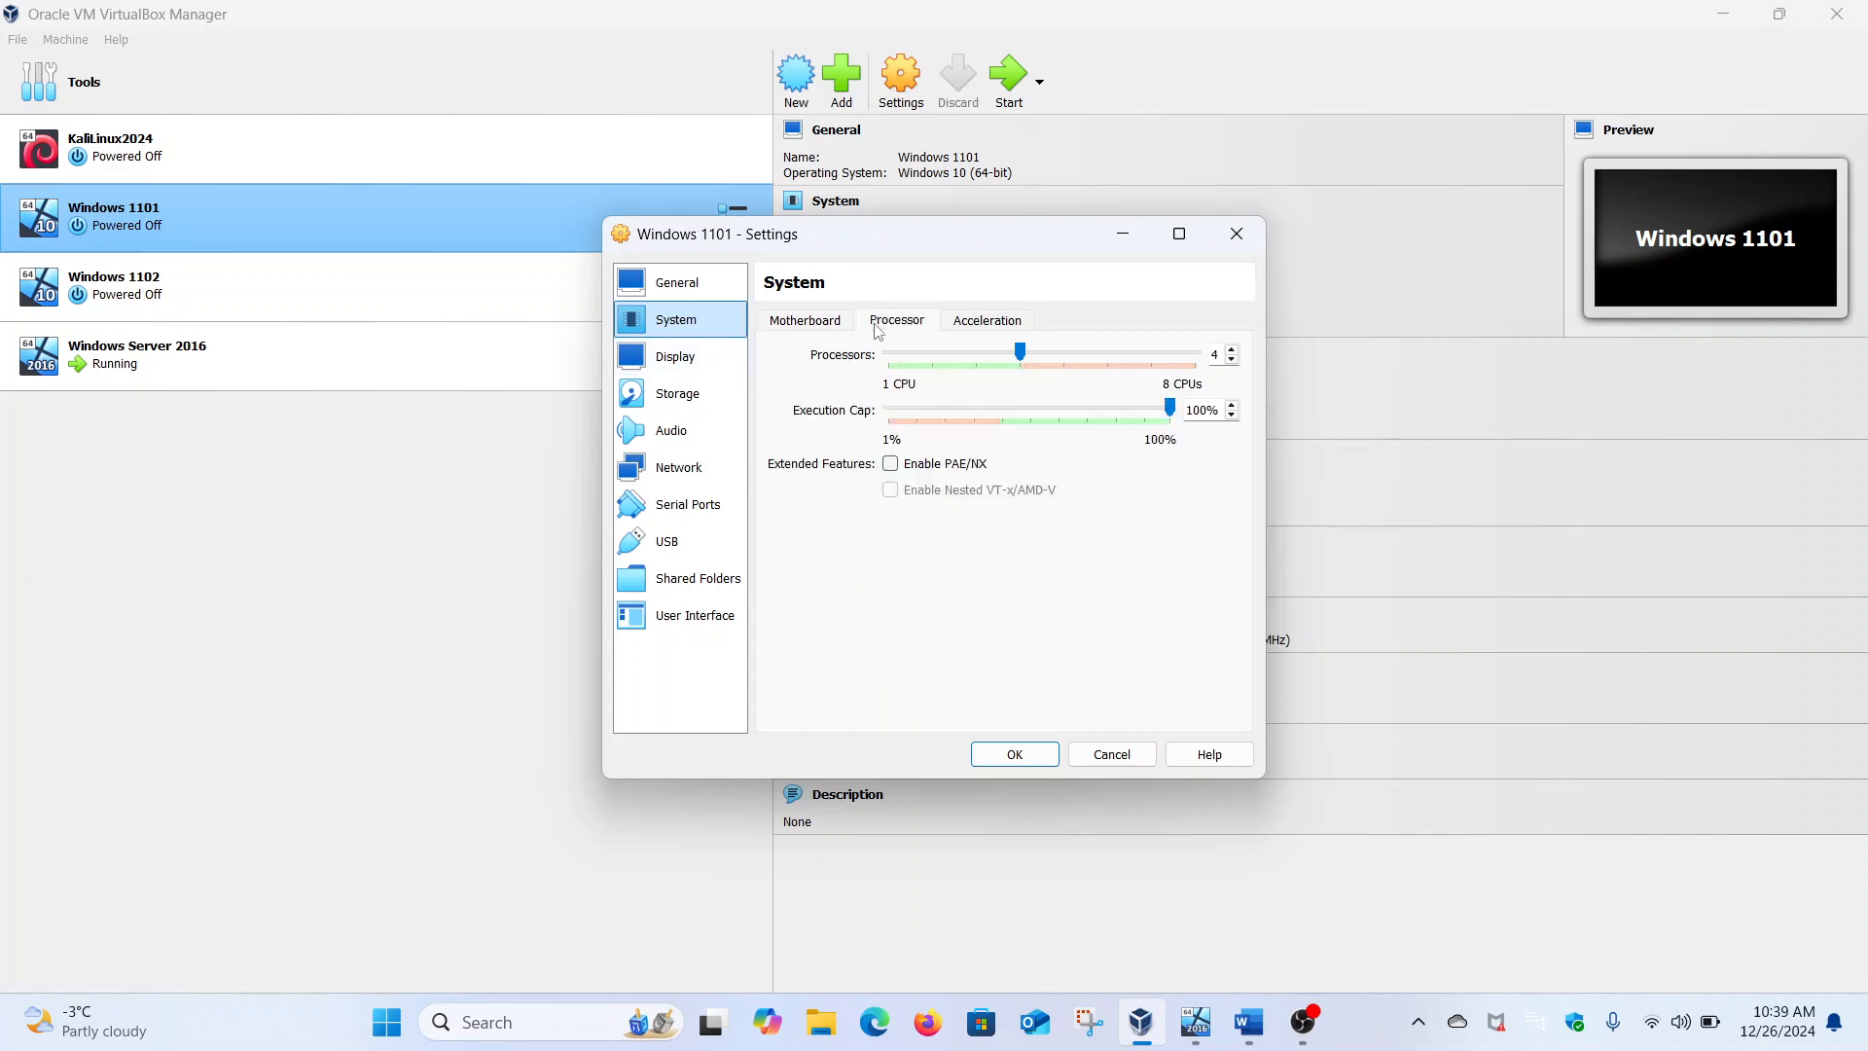
click(963, 324)
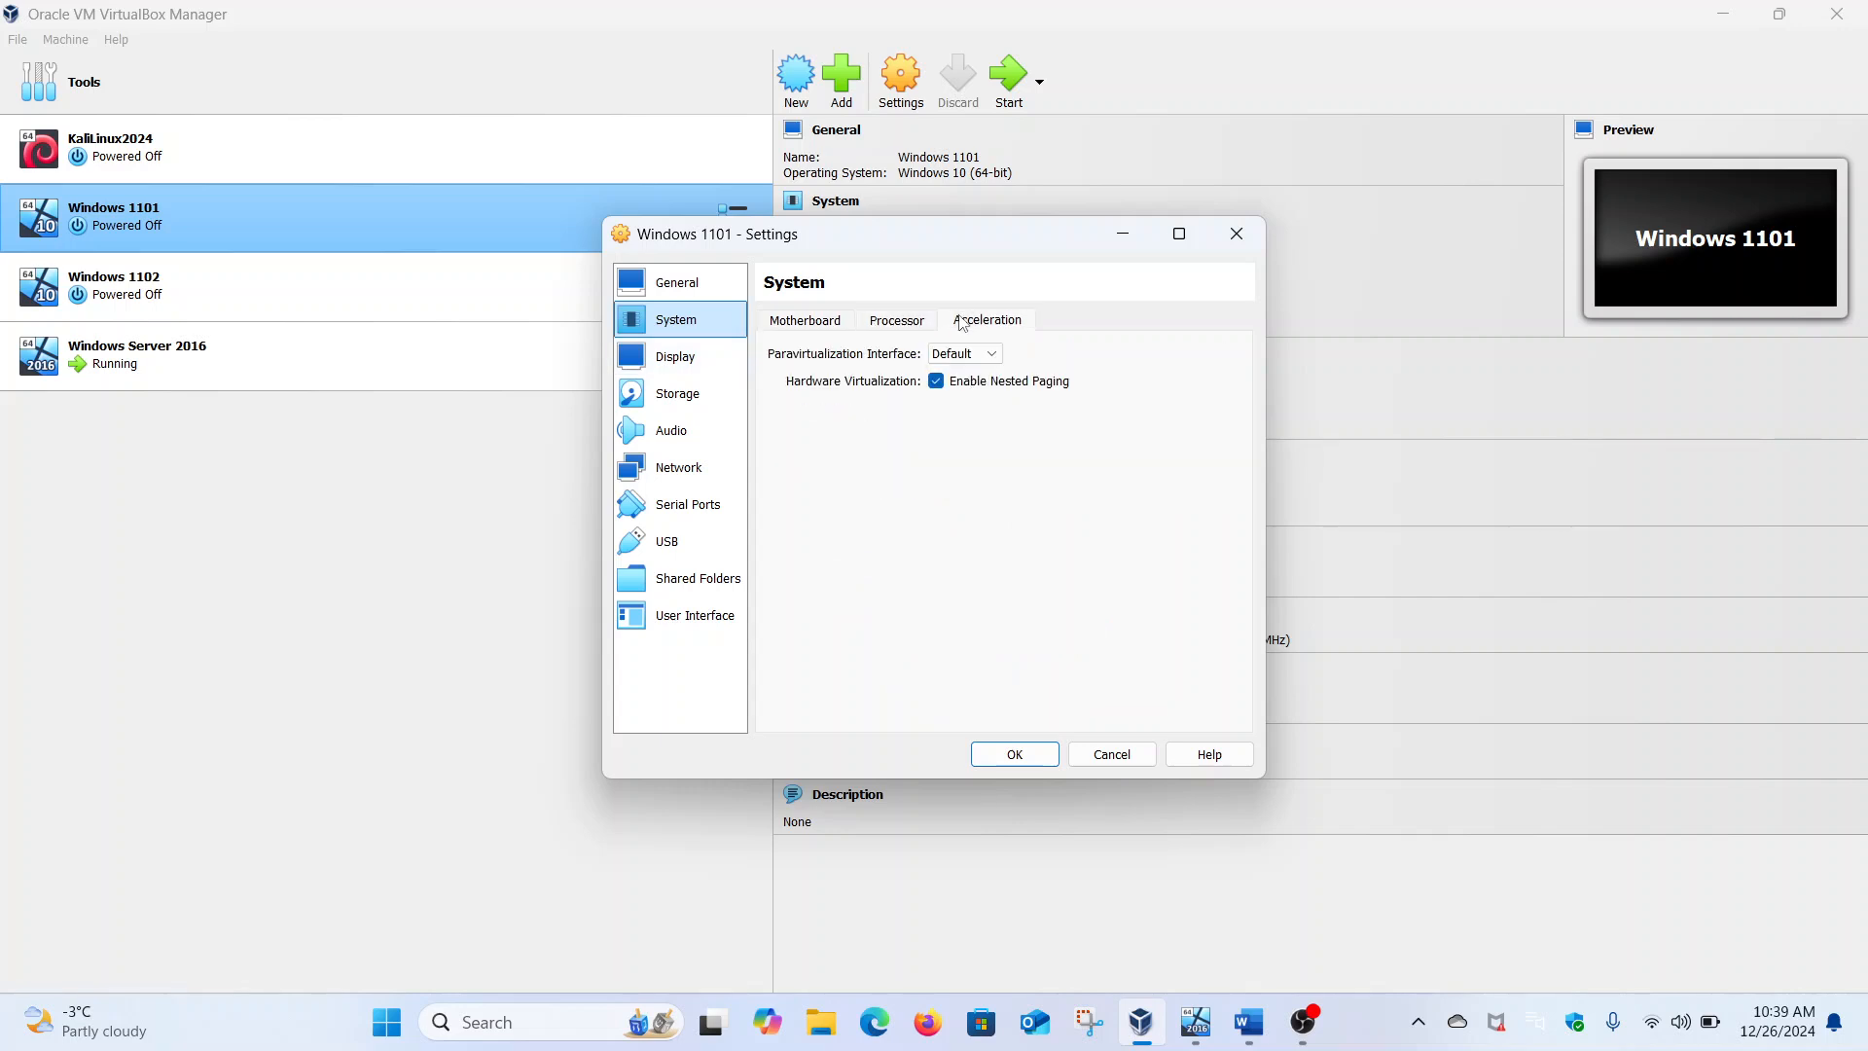
click(812, 332)
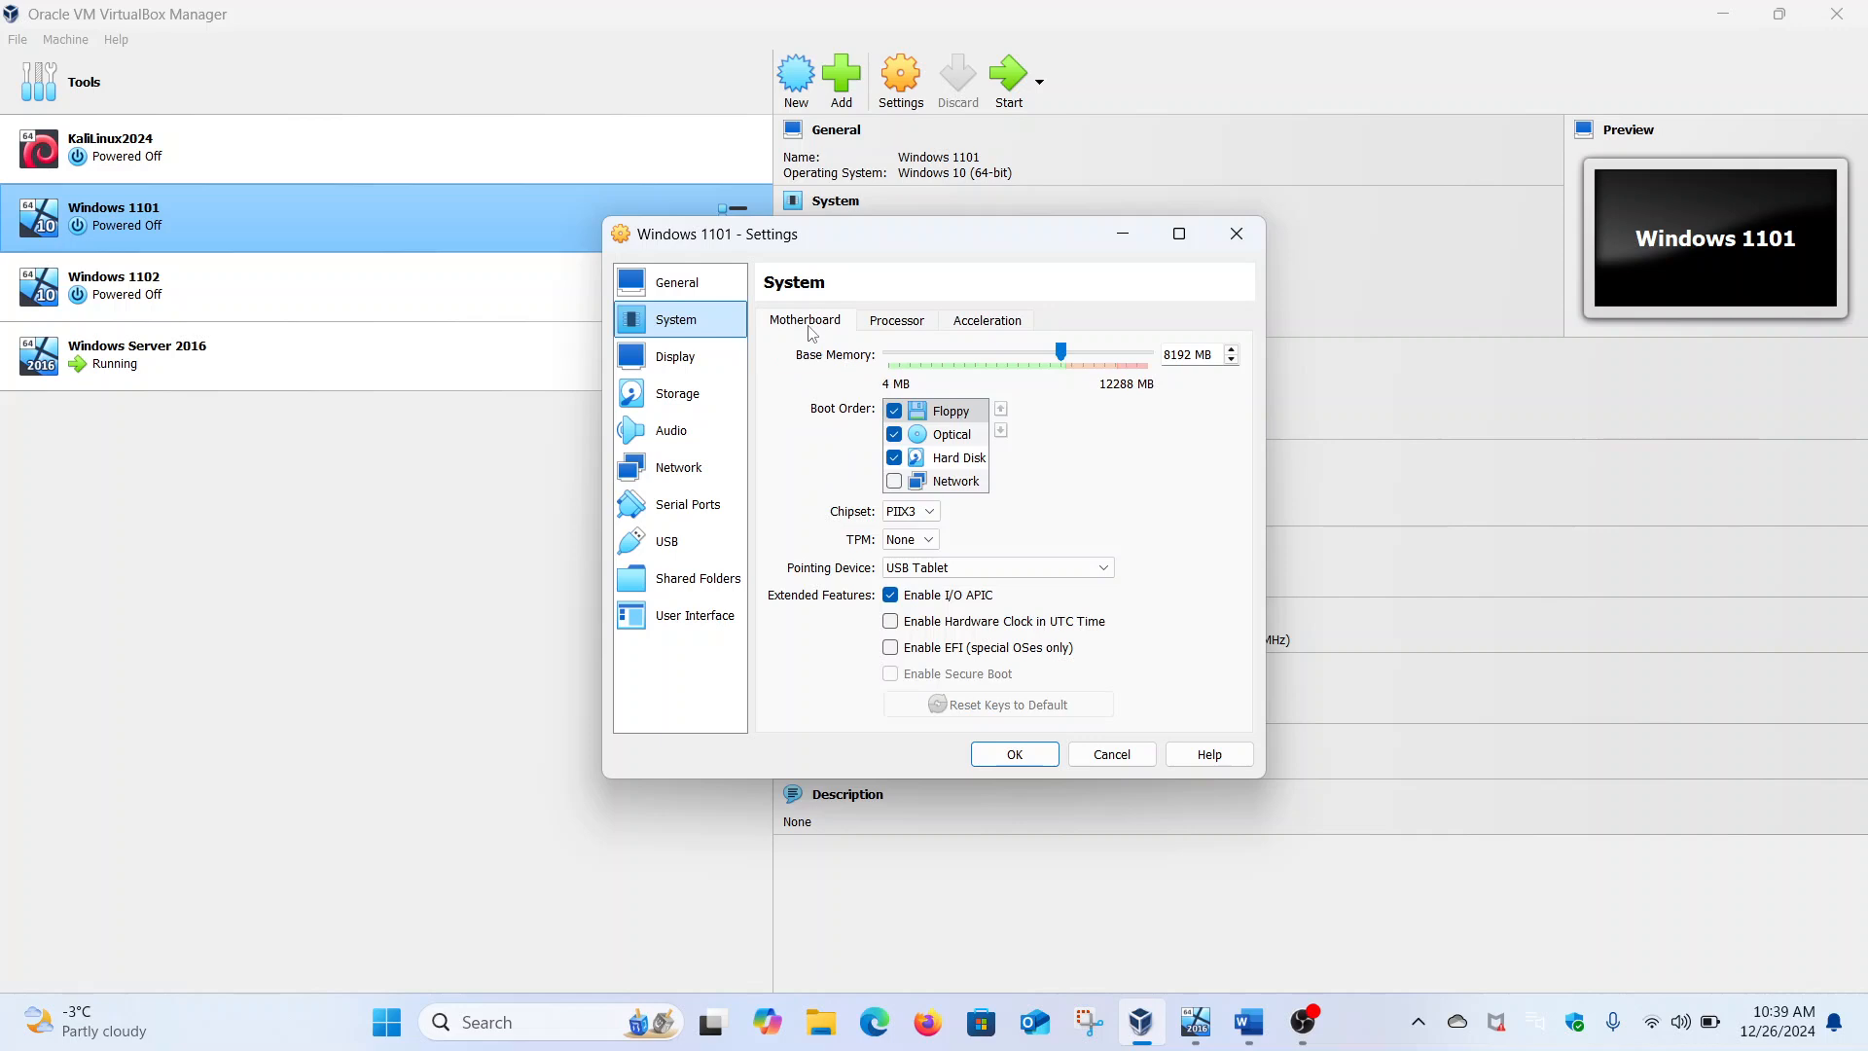
Review Display, Storage, Network adapter options, Serial Ports, USB, Shared Folders and User Interface
click(717, 364)
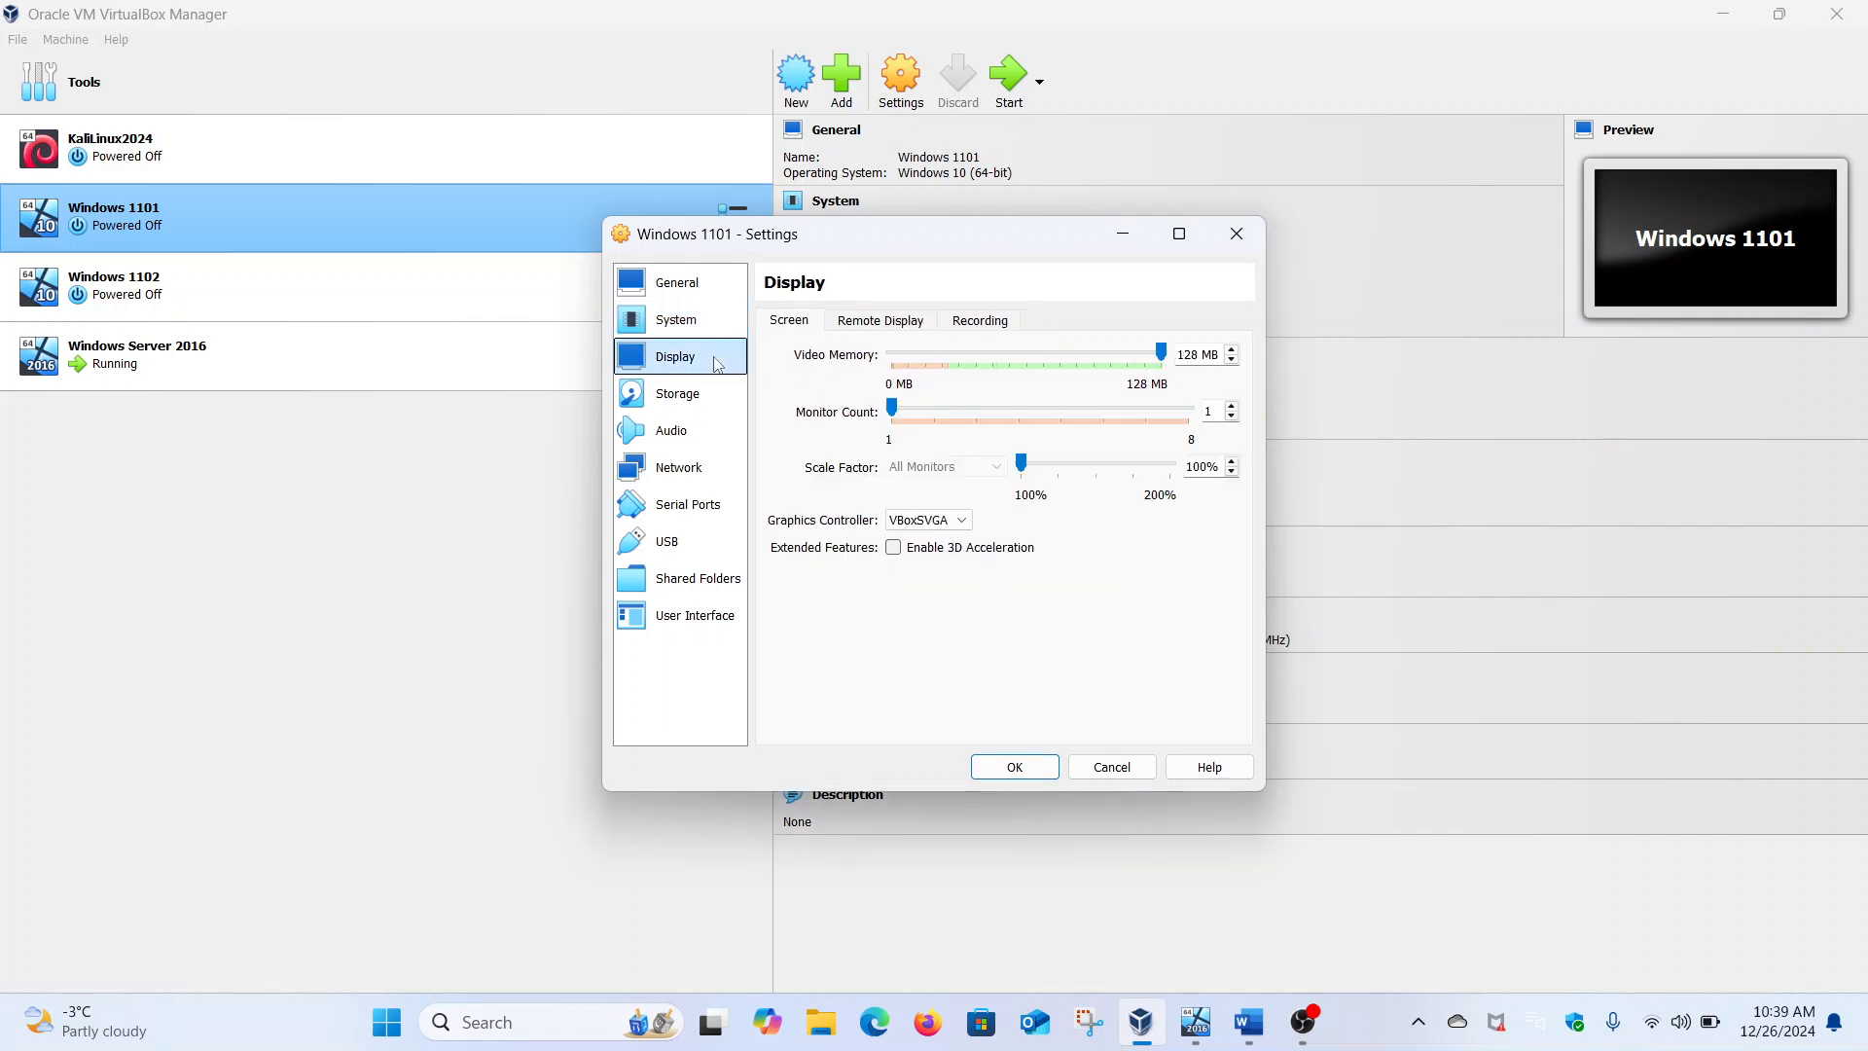
click(702, 394)
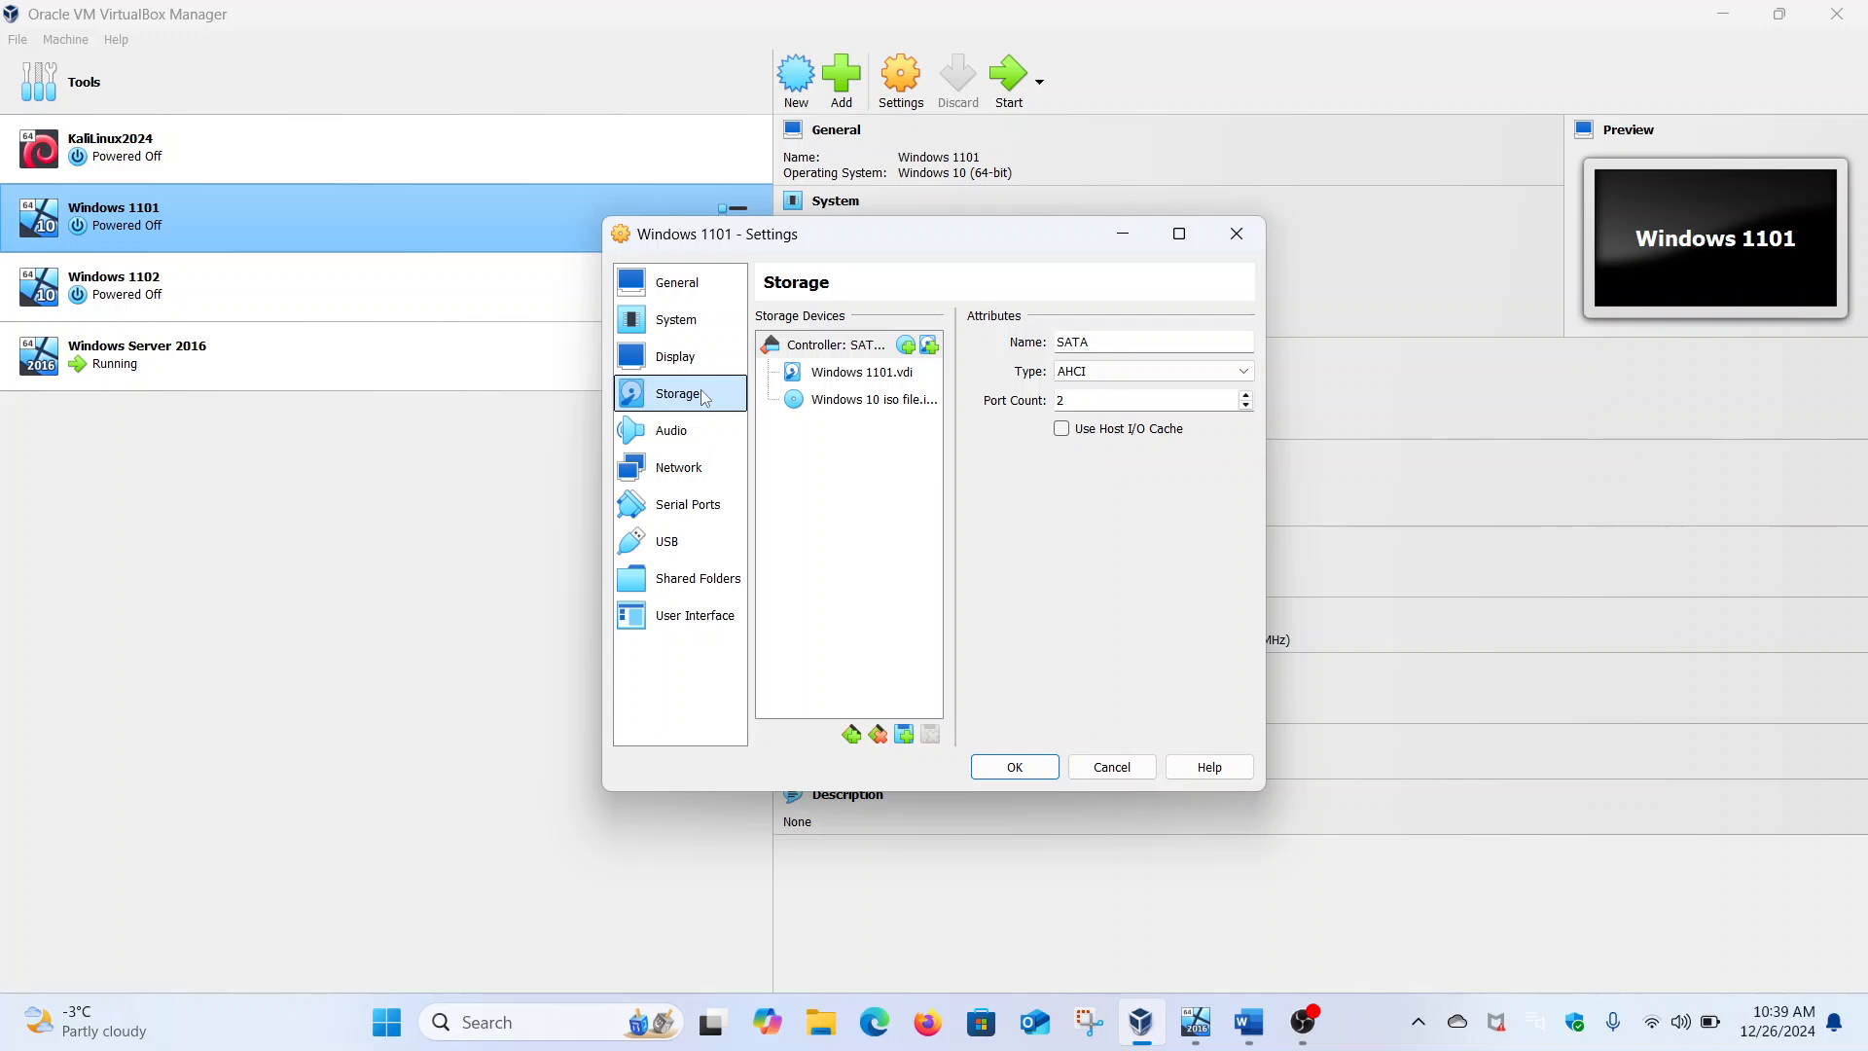
click(696, 475)
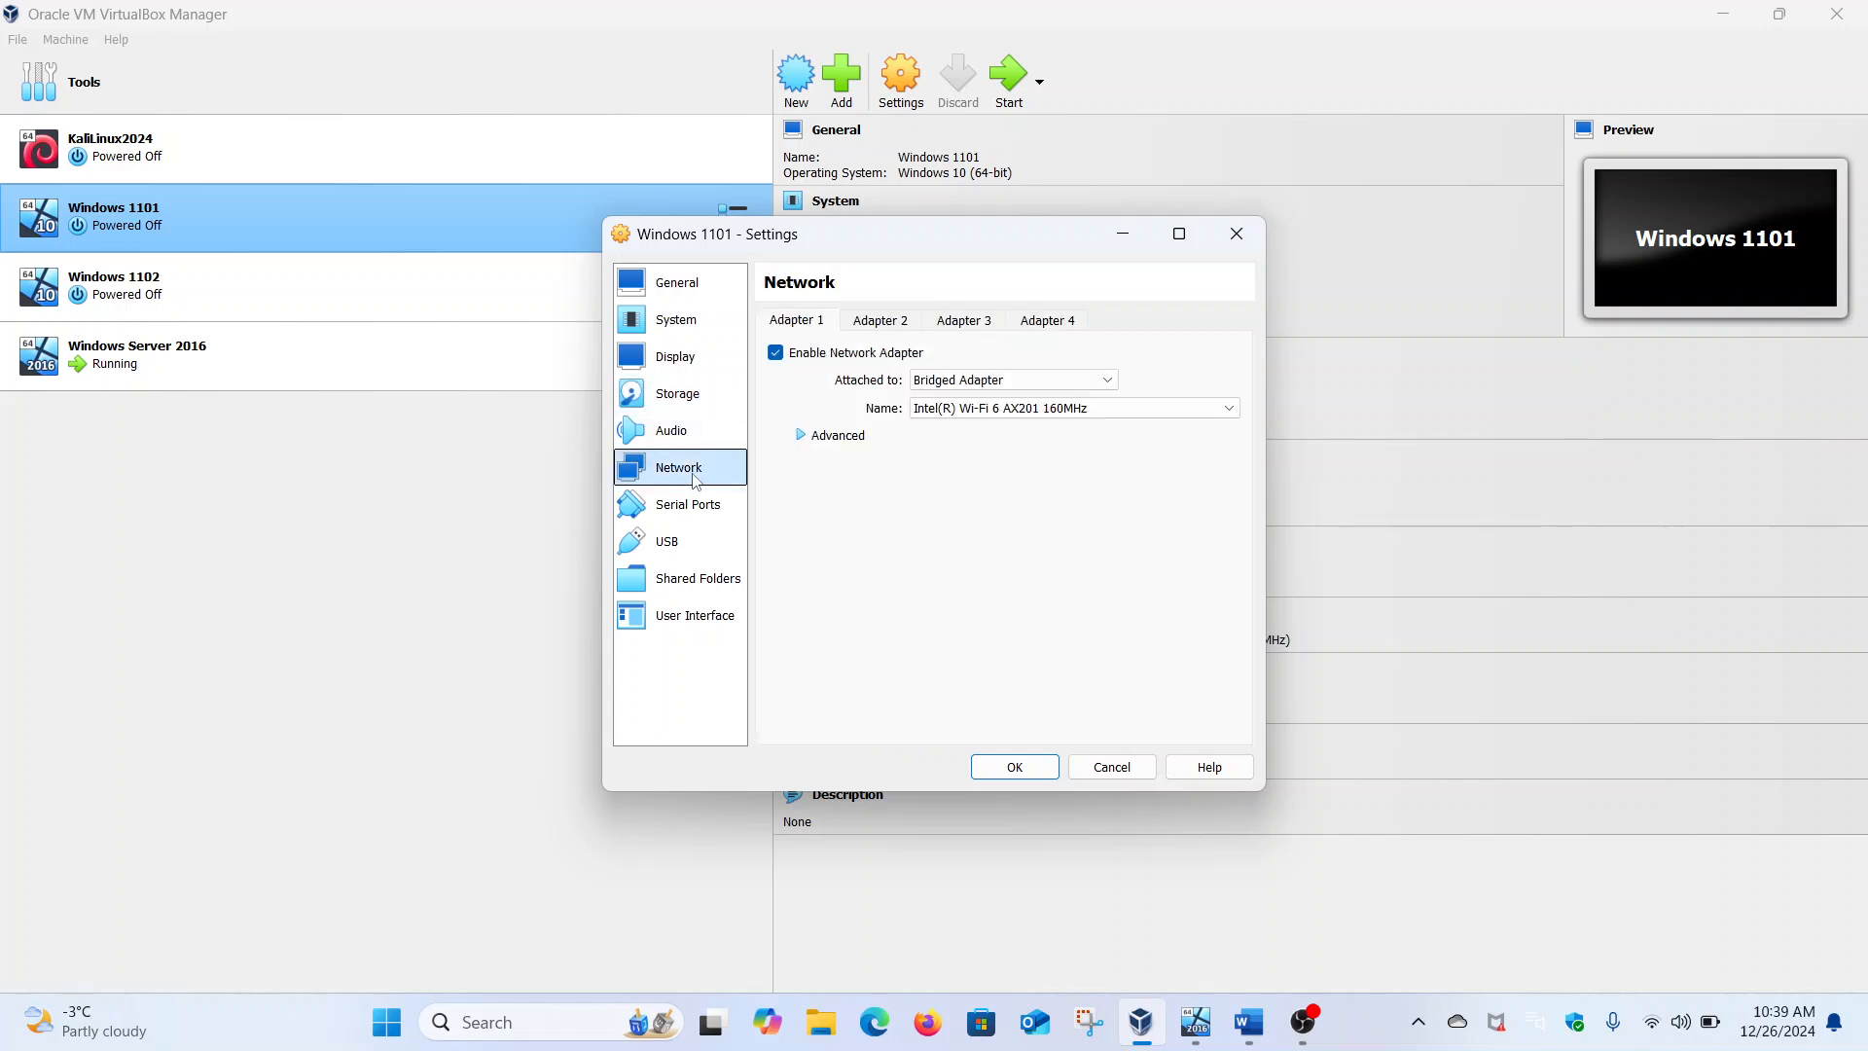
click(803, 437)
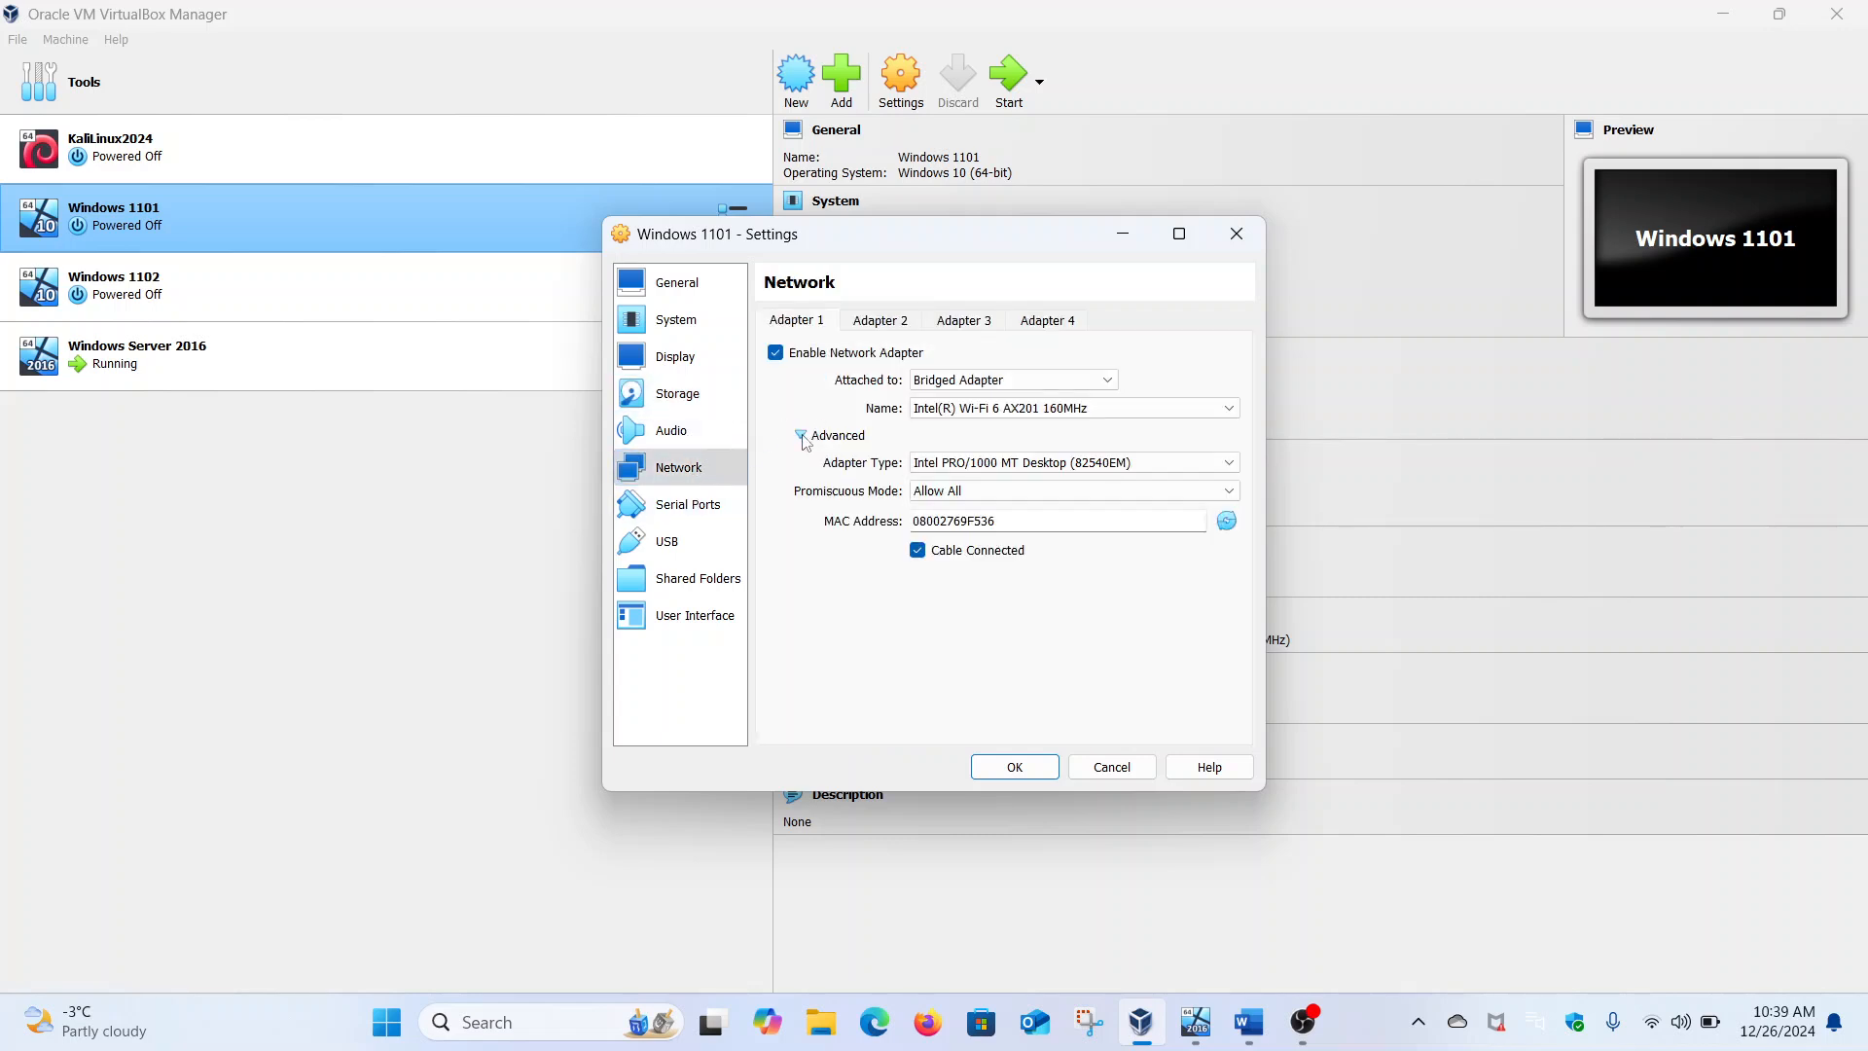
click(699, 511)
click(697, 537)
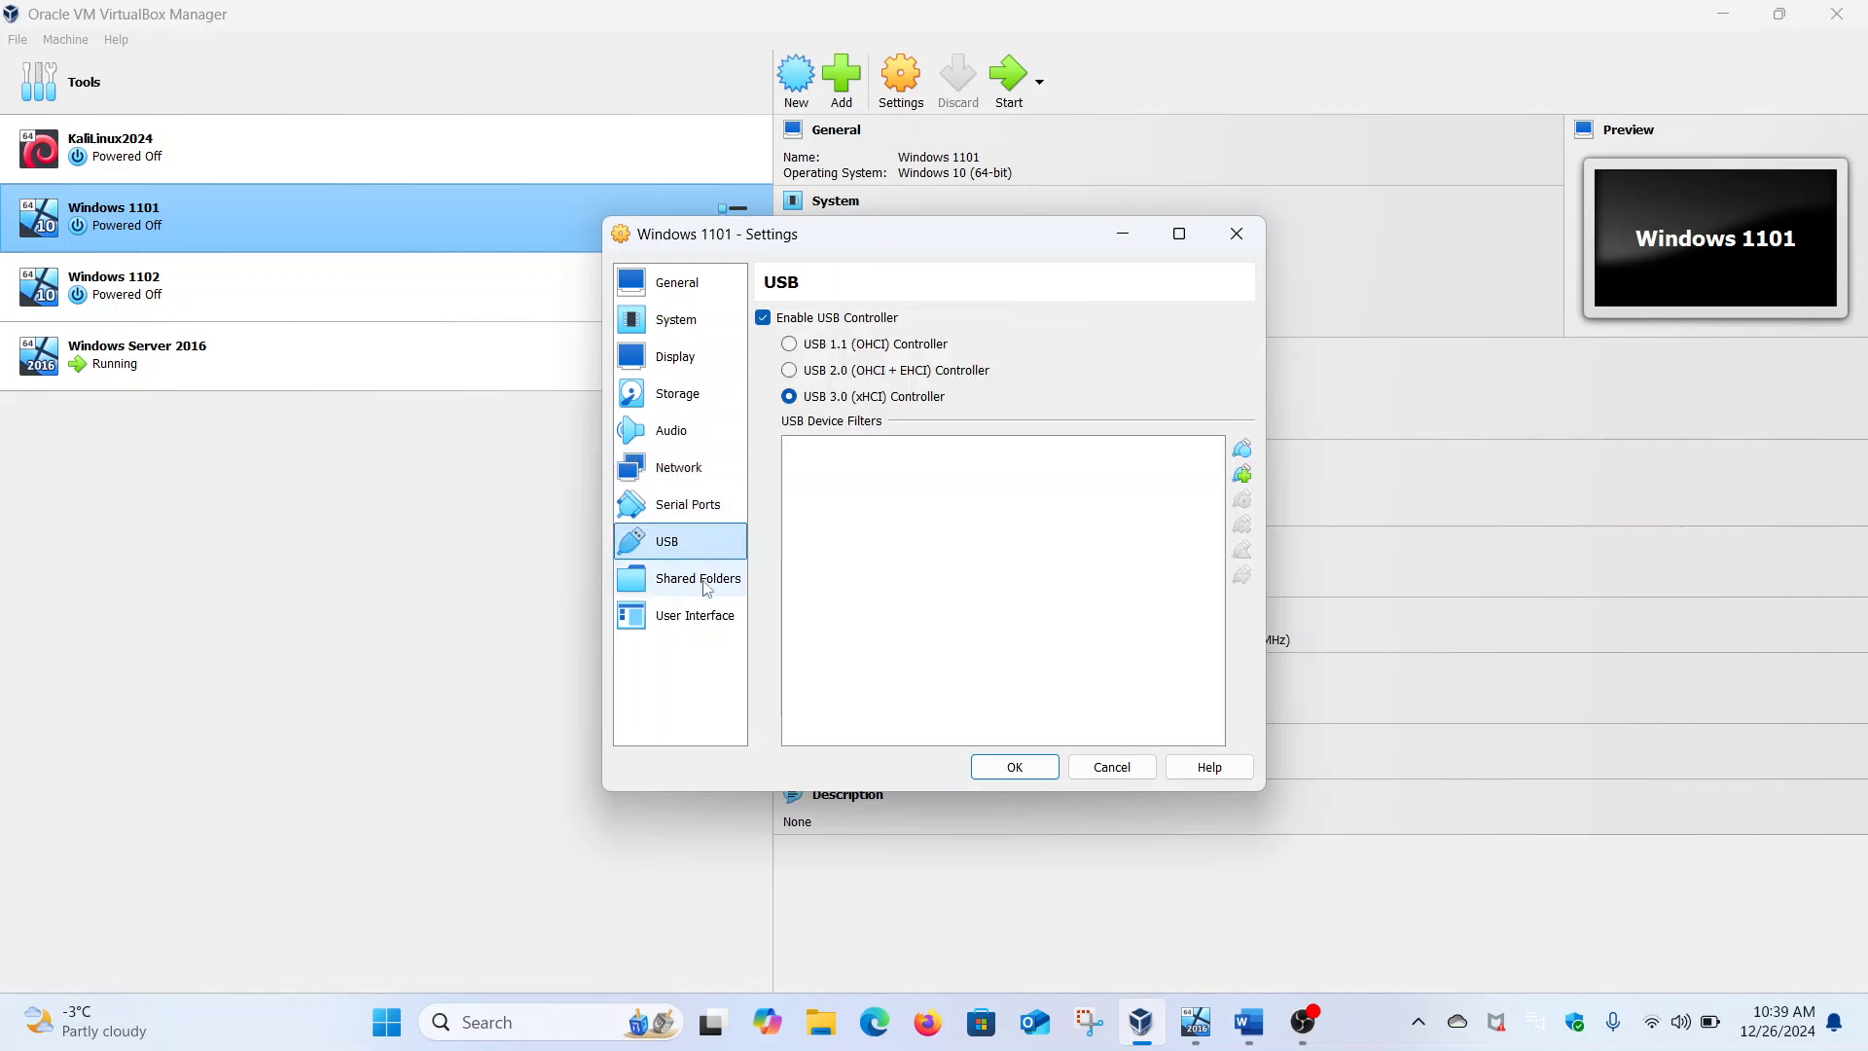
click(699, 580)
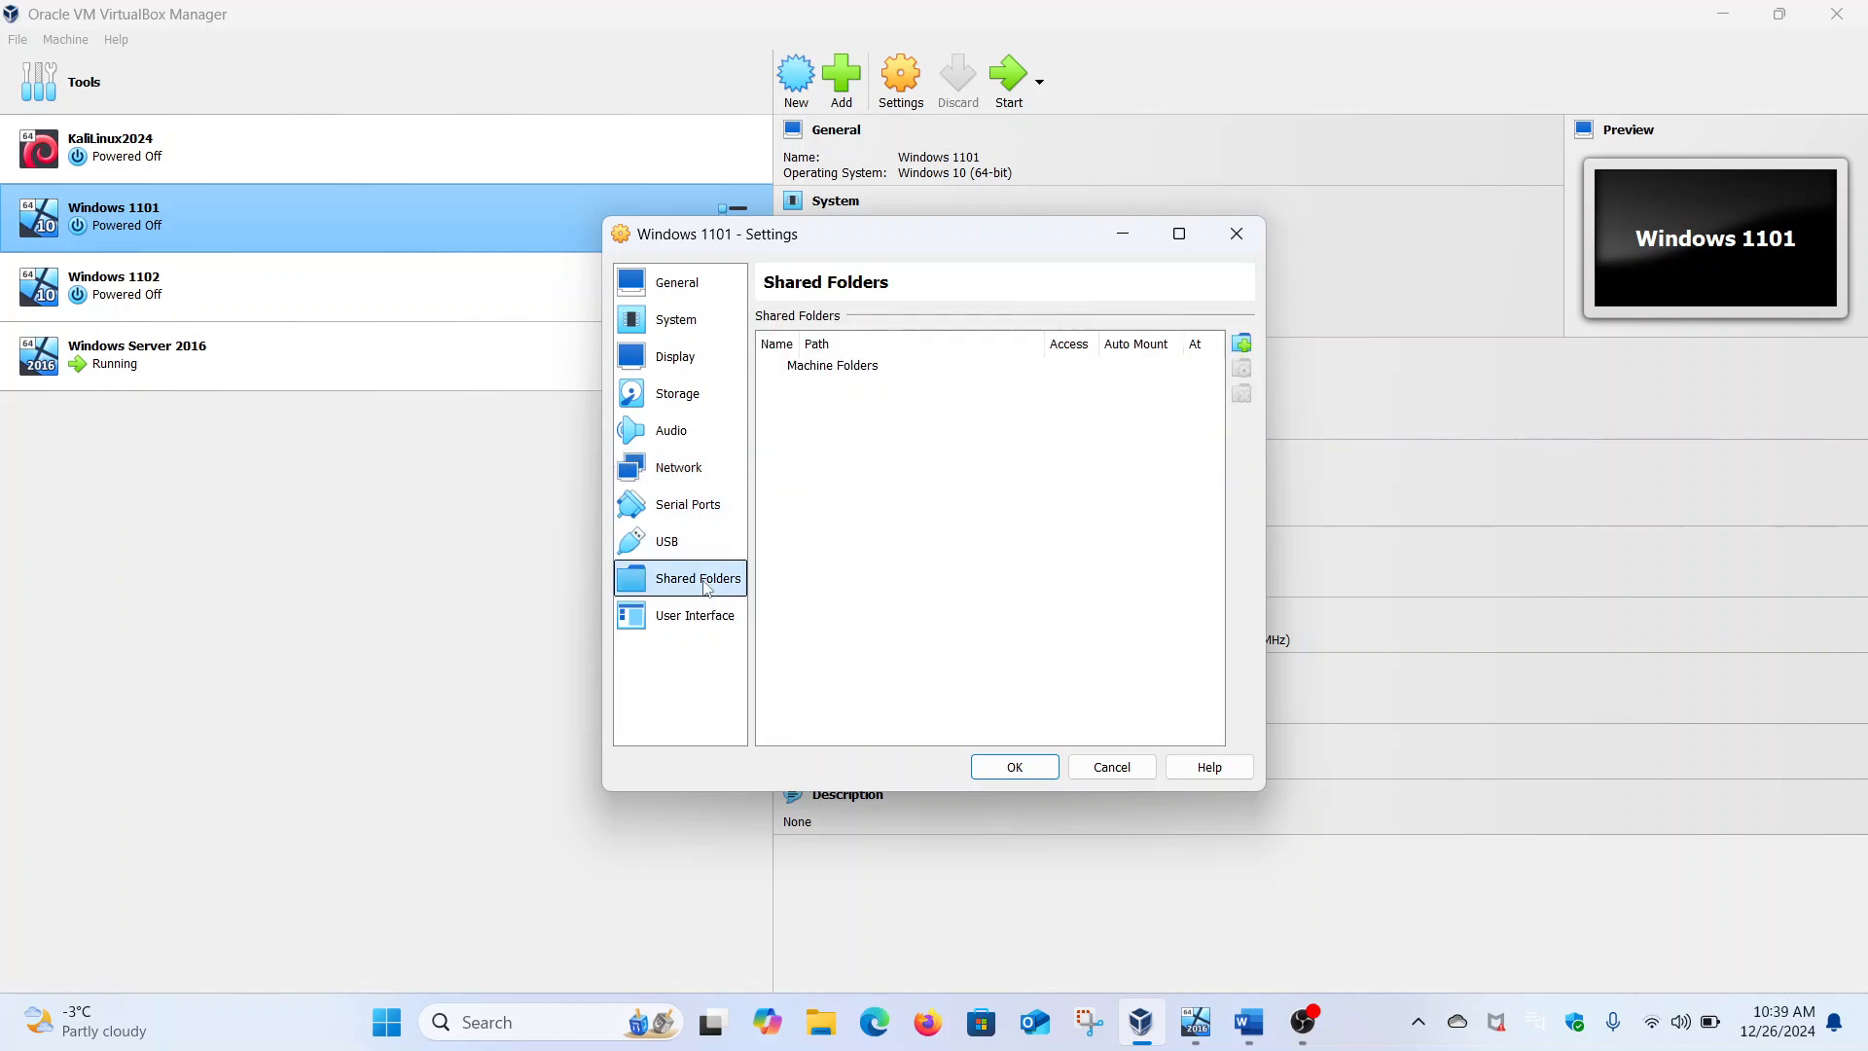
click(693, 619)
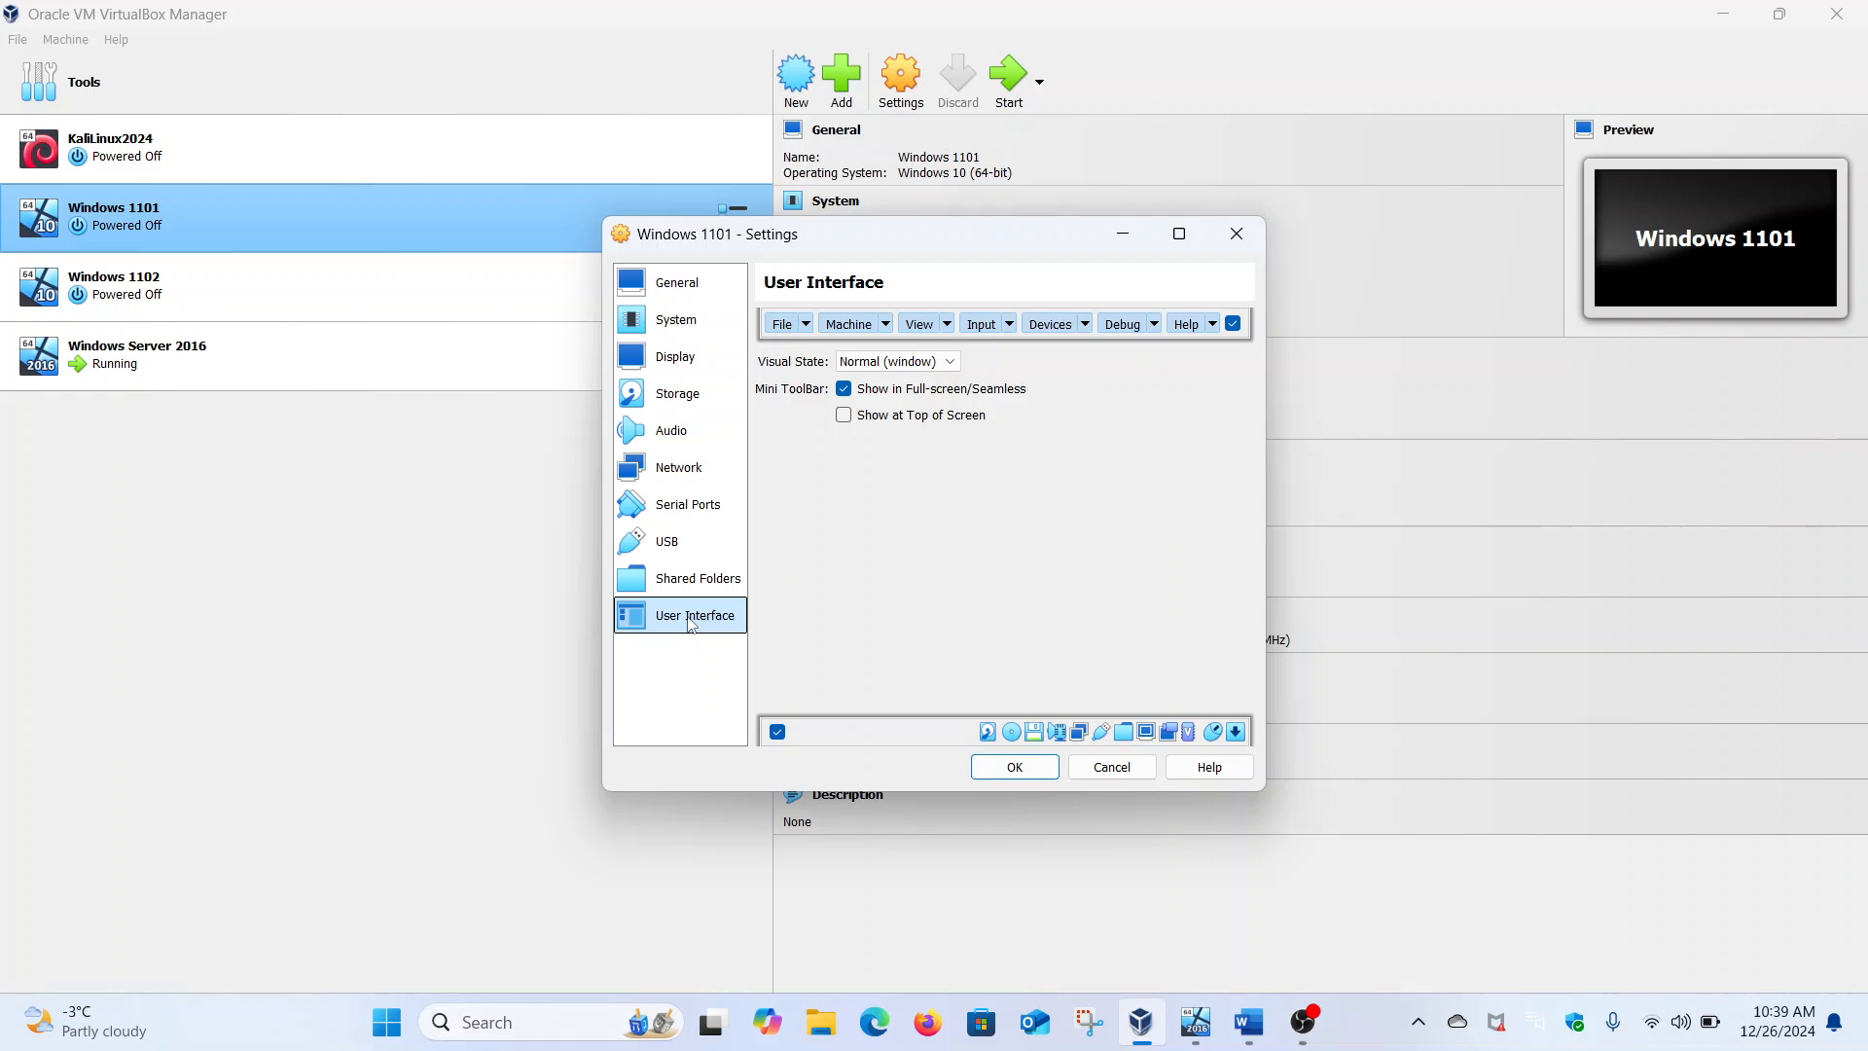
Close Settings without changes and raise Windows 1101's video memory to 168 MB
click(1234, 230)
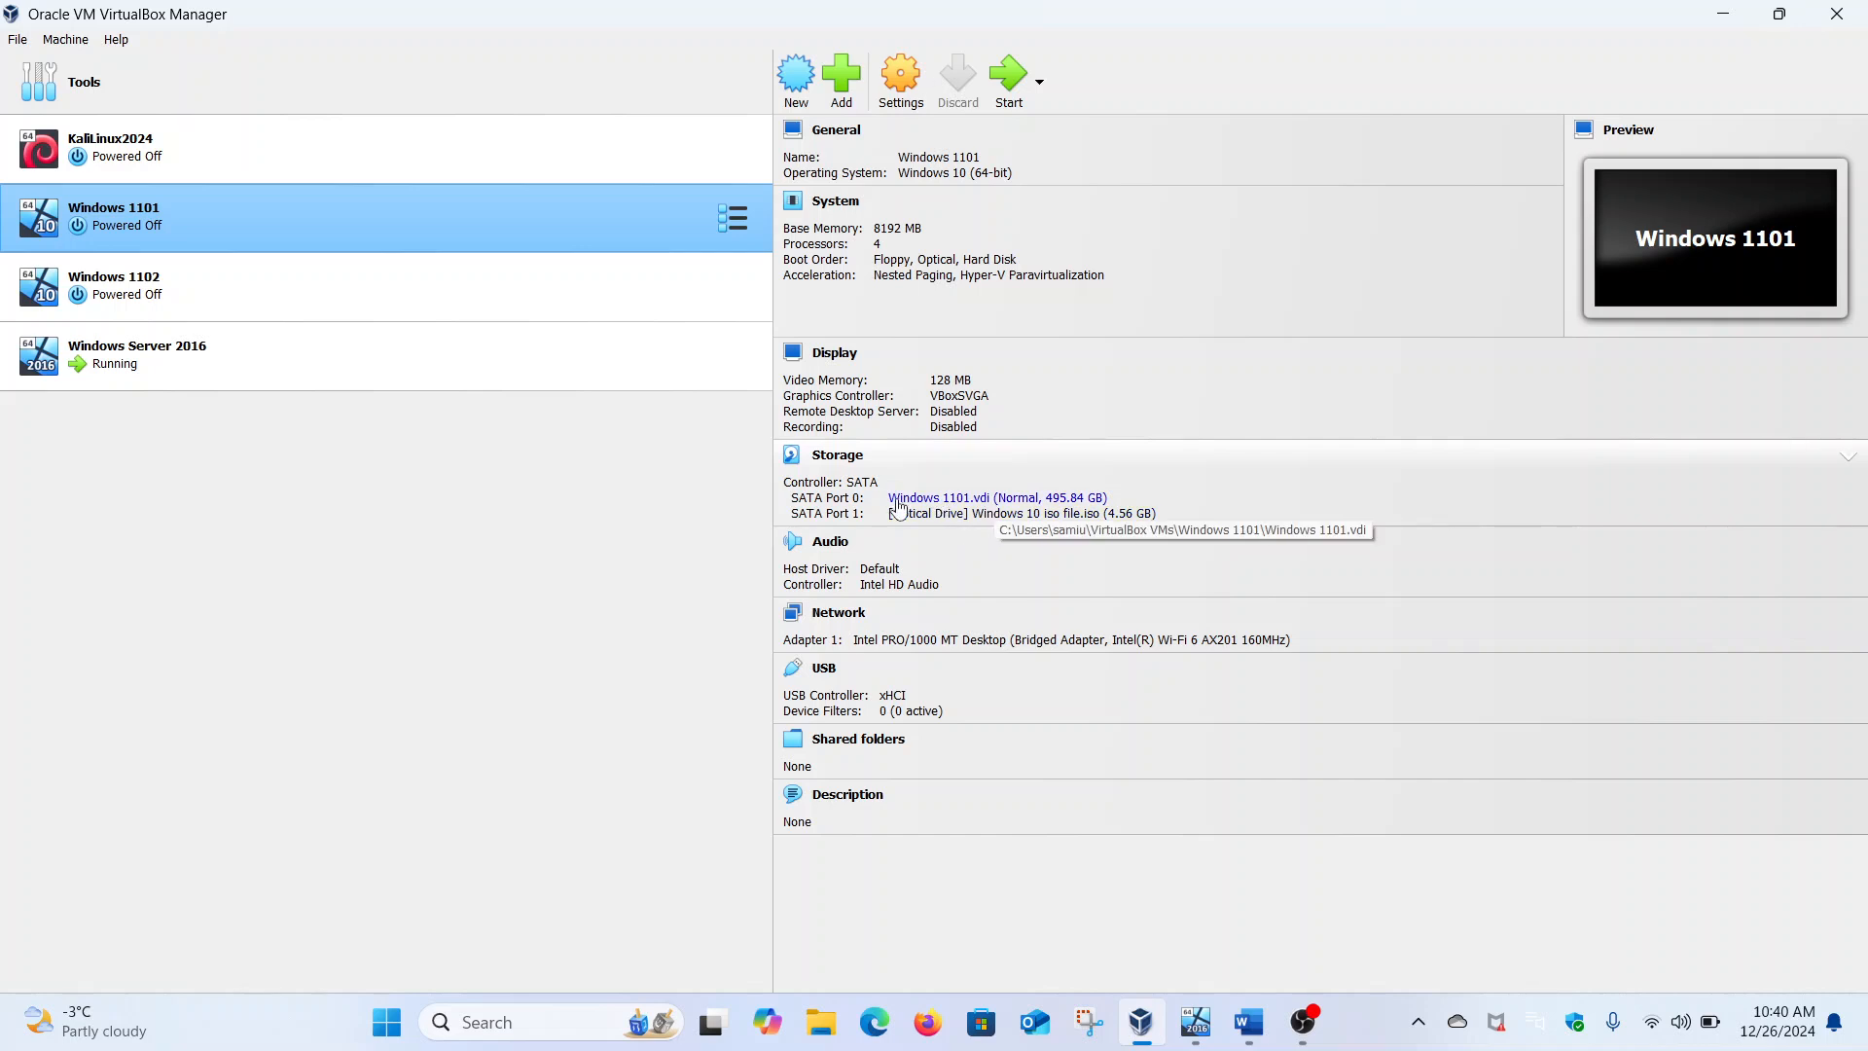
click(947, 380)
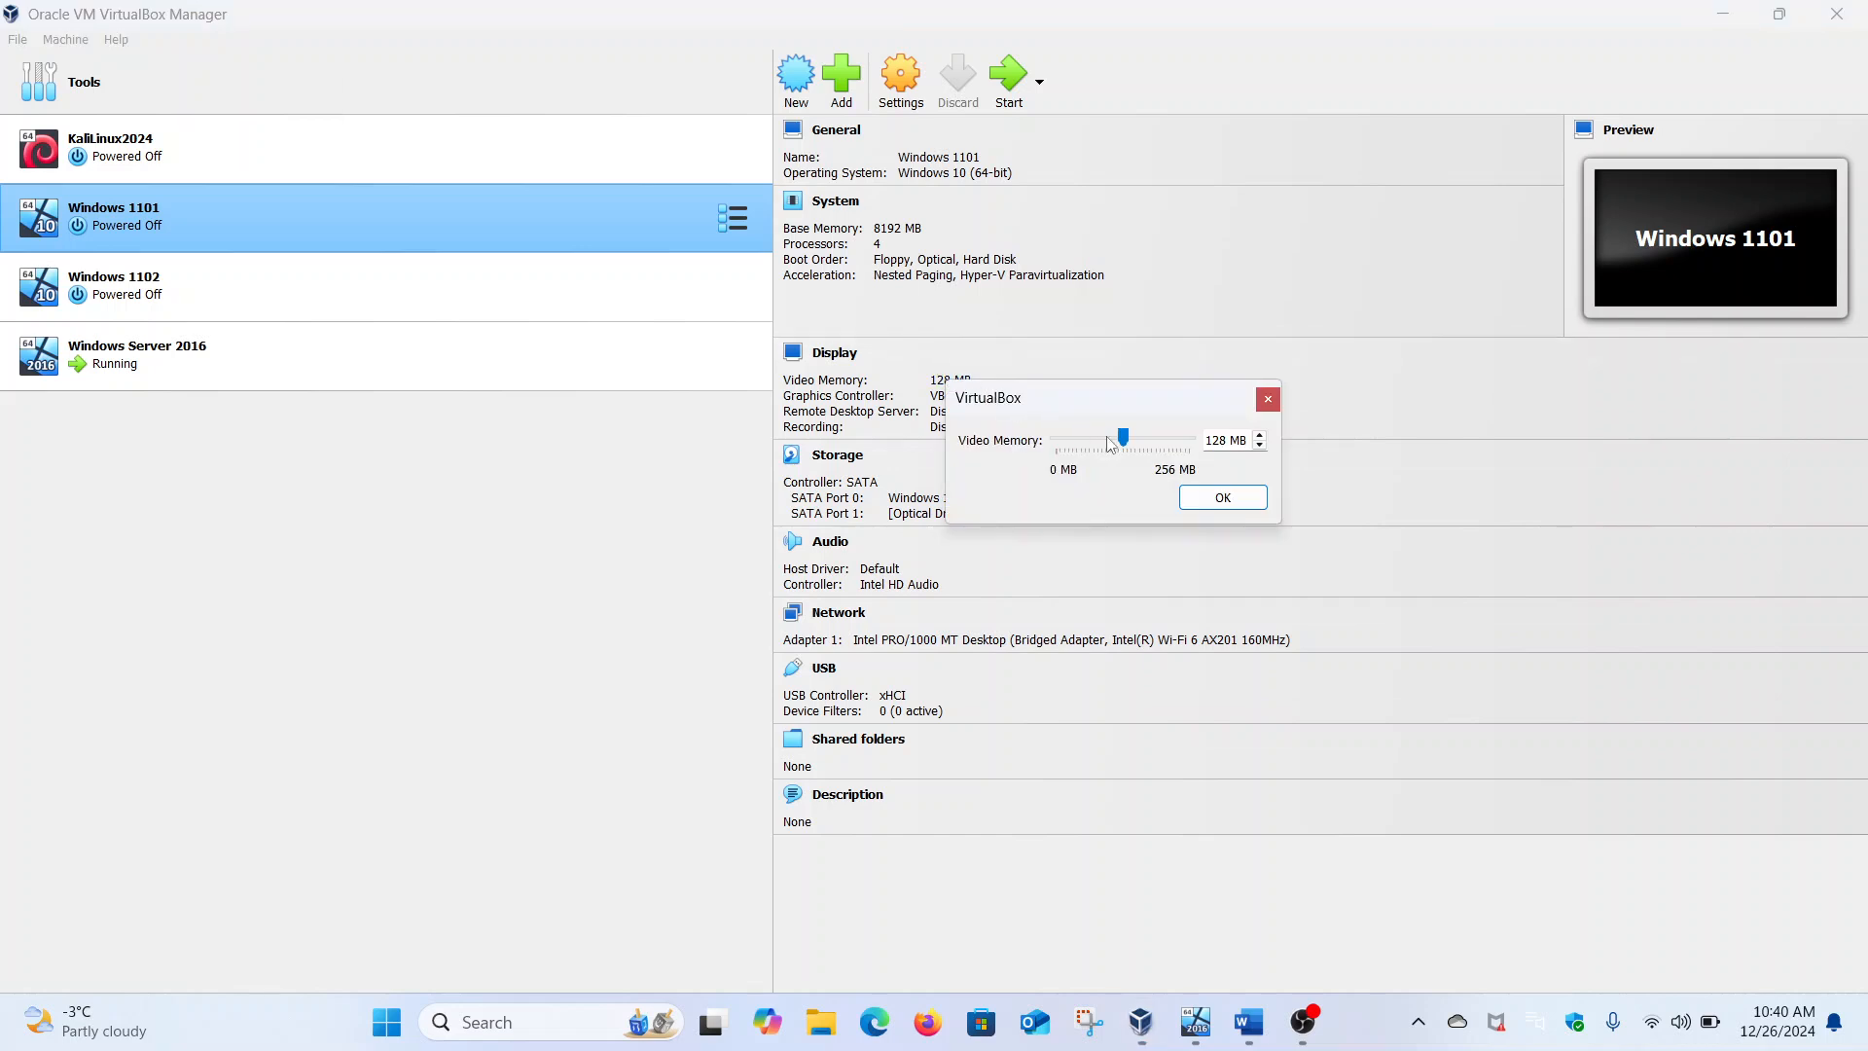
click(1141, 442)
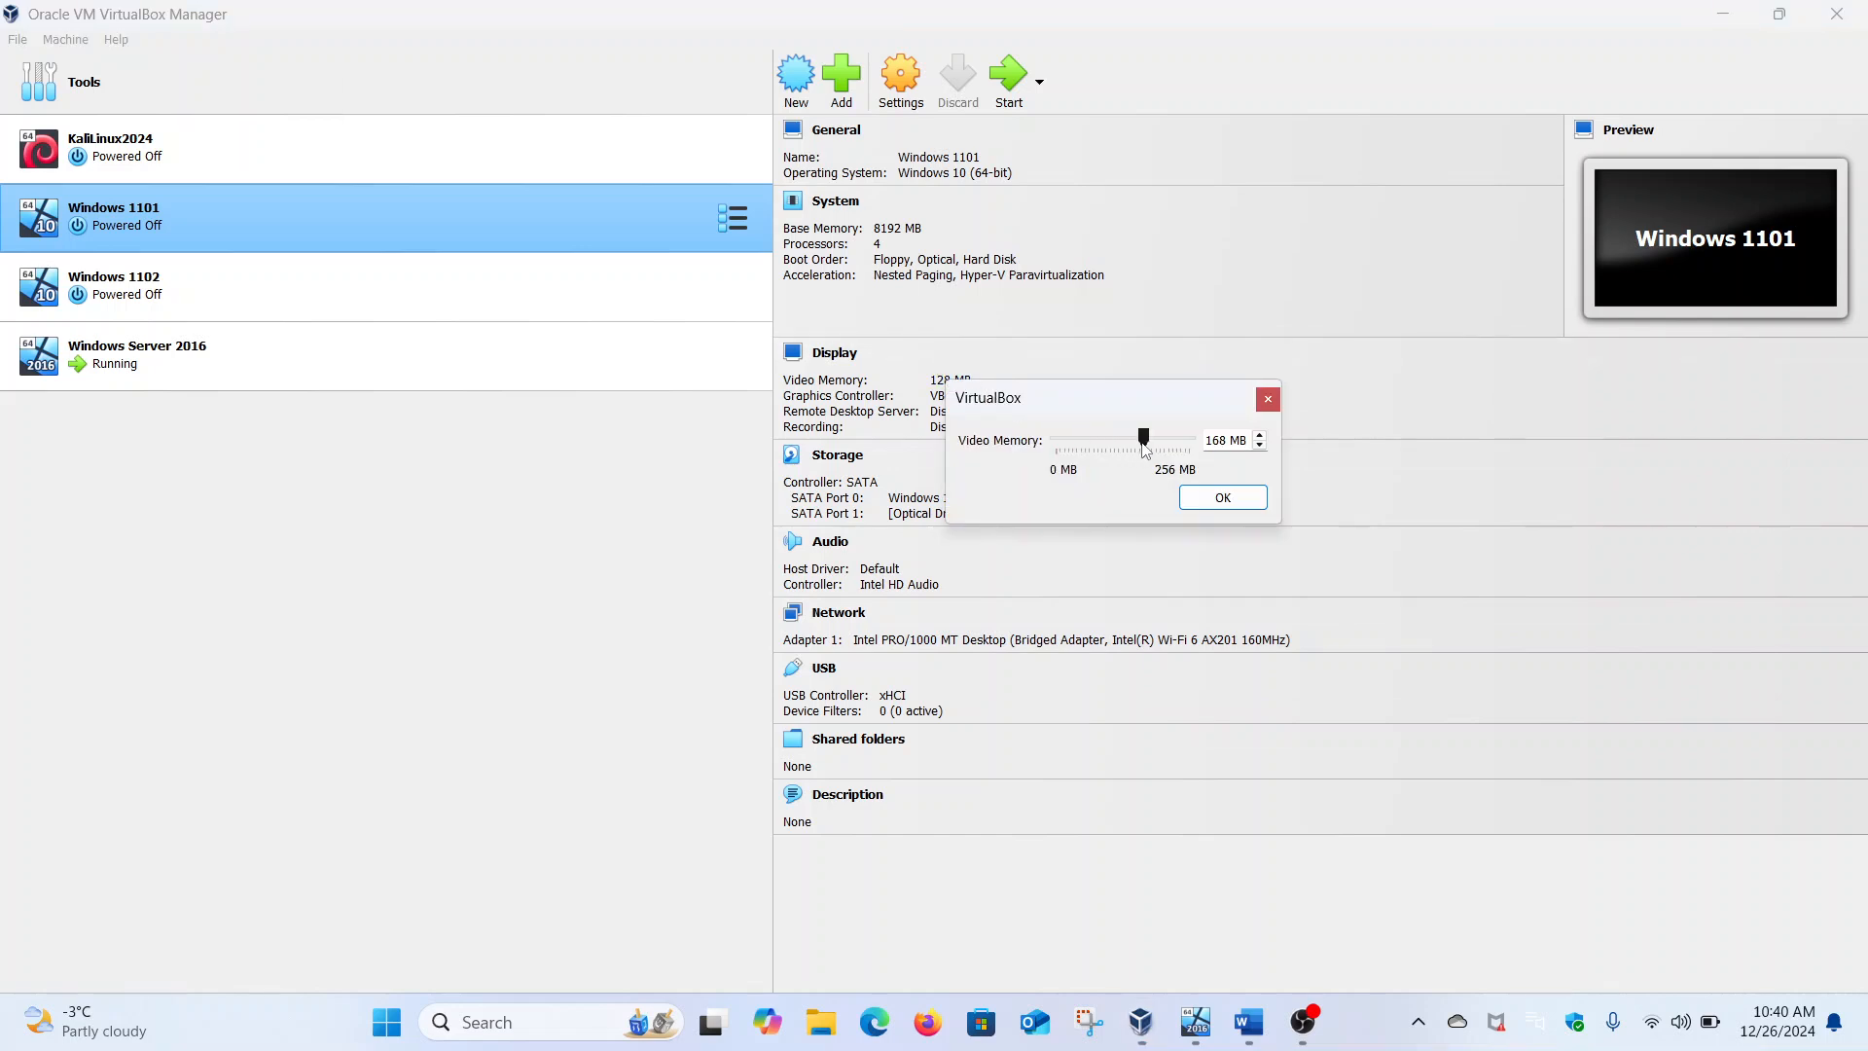
click(1218, 502)
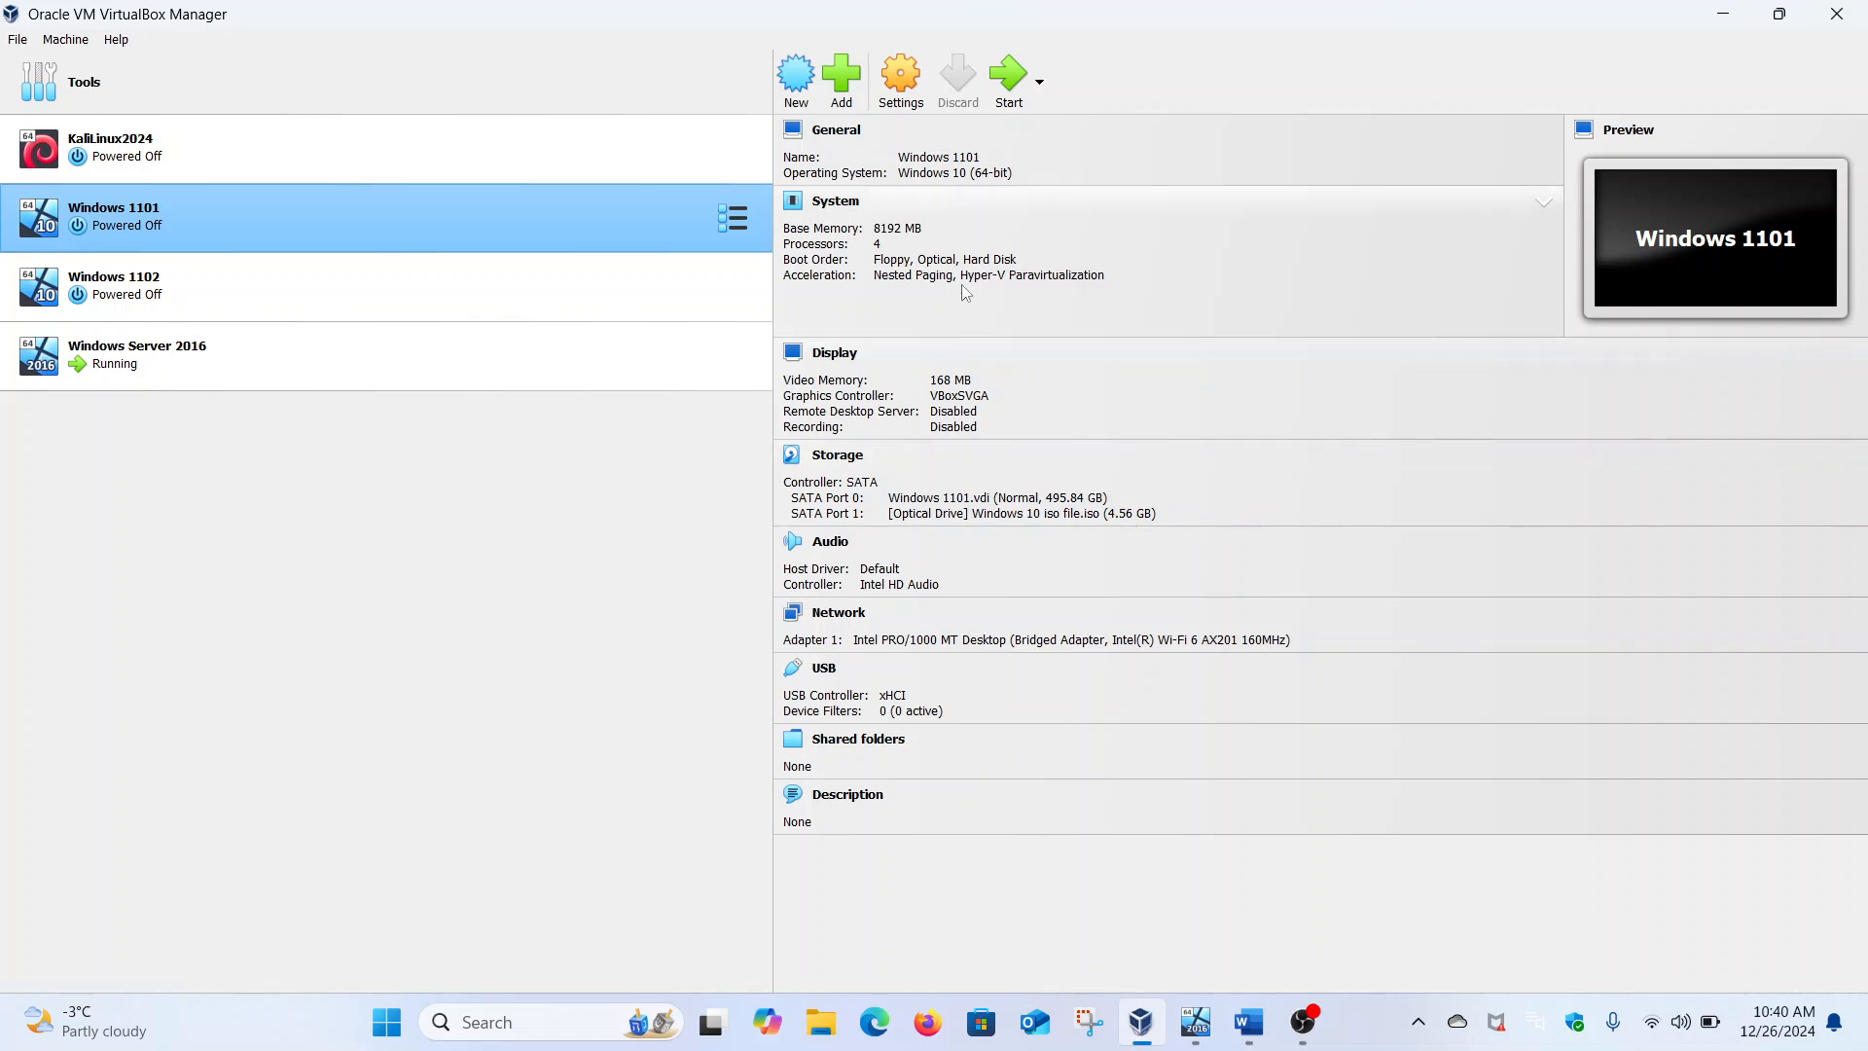
Leave base memory, virtual disk and optical drive unchanged, then start the Windows 1101 VM
click(881, 233)
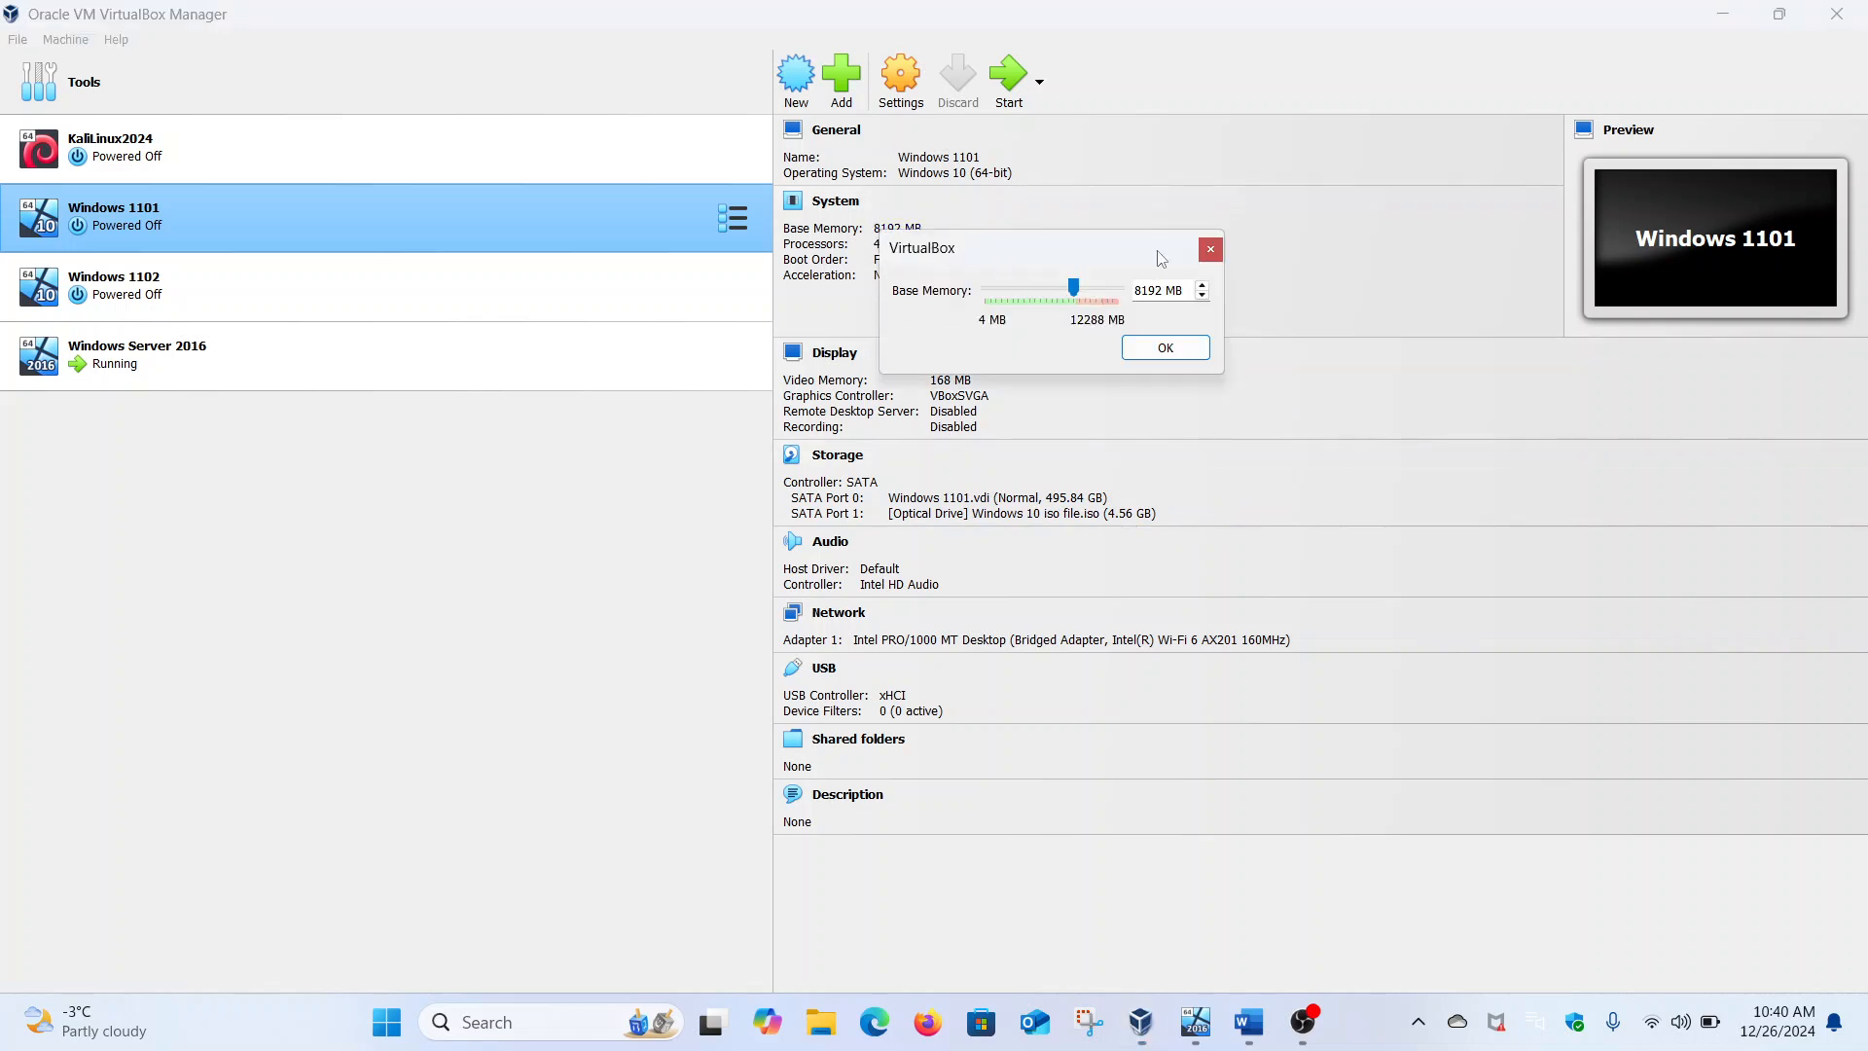
click(1210, 249)
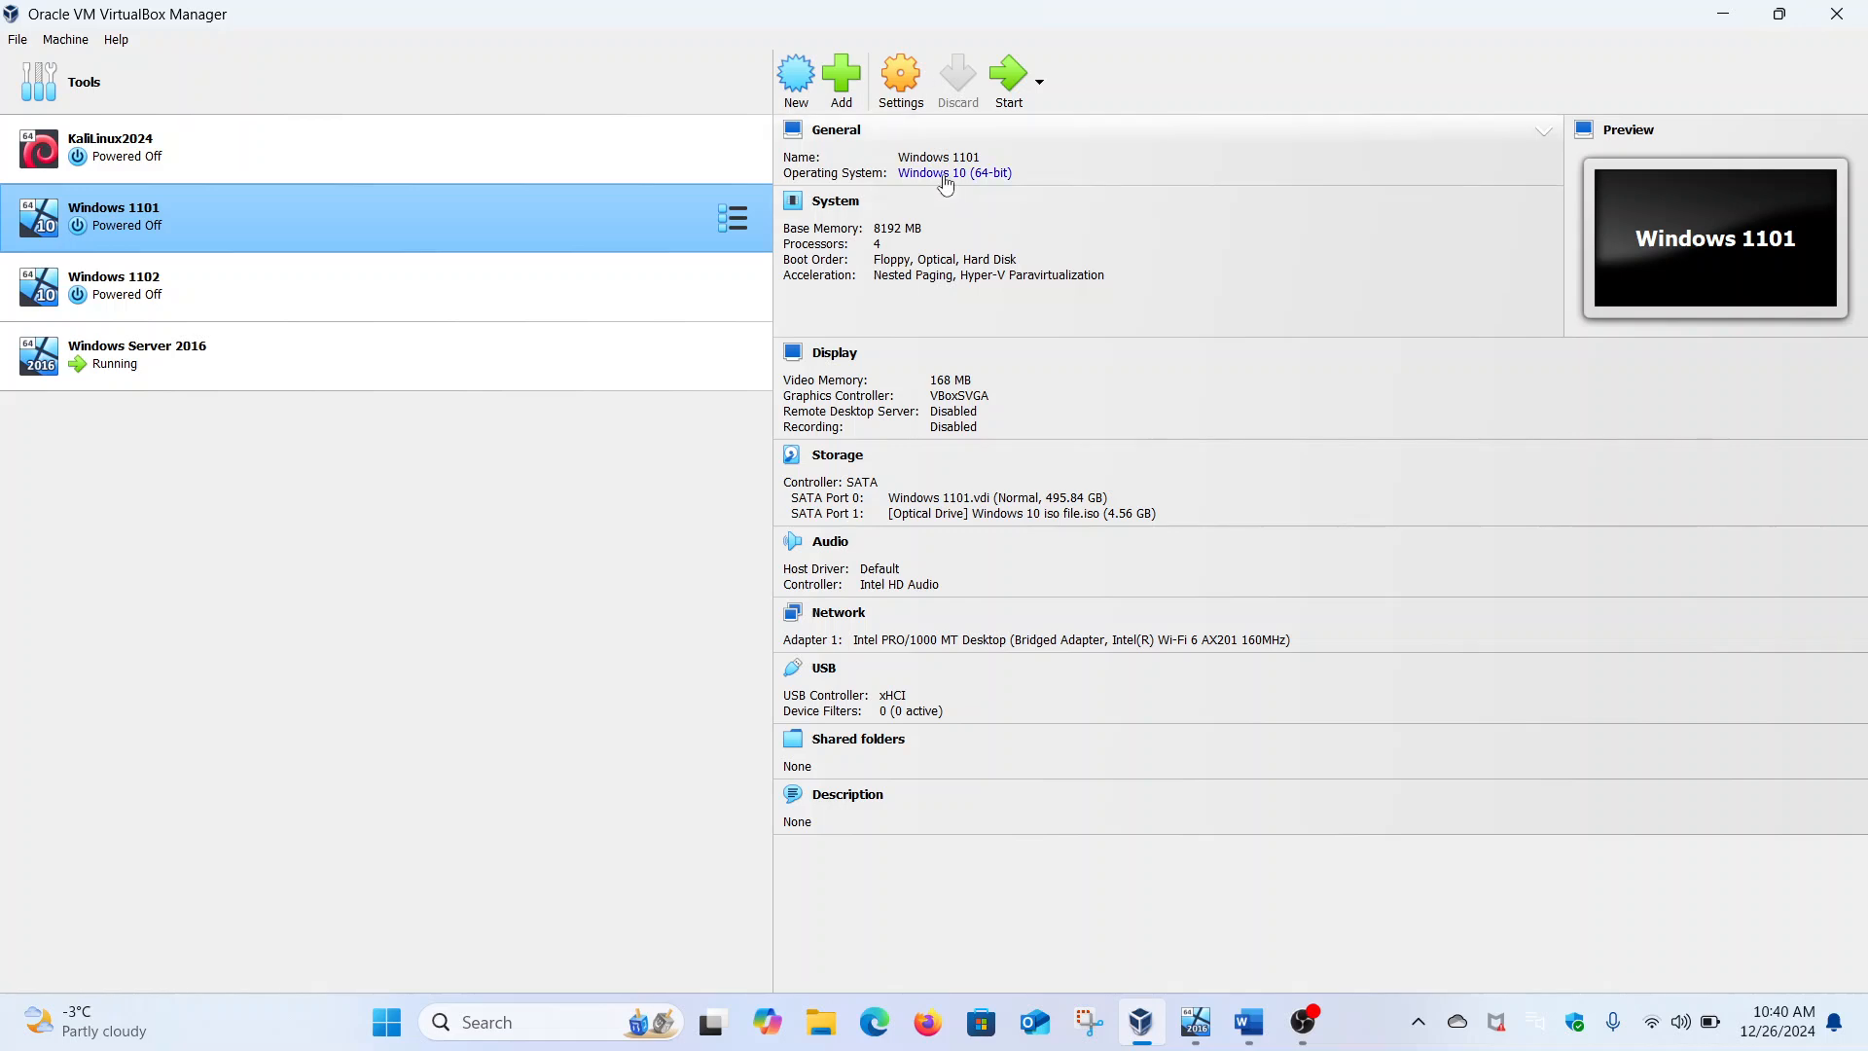
click(971, 496)
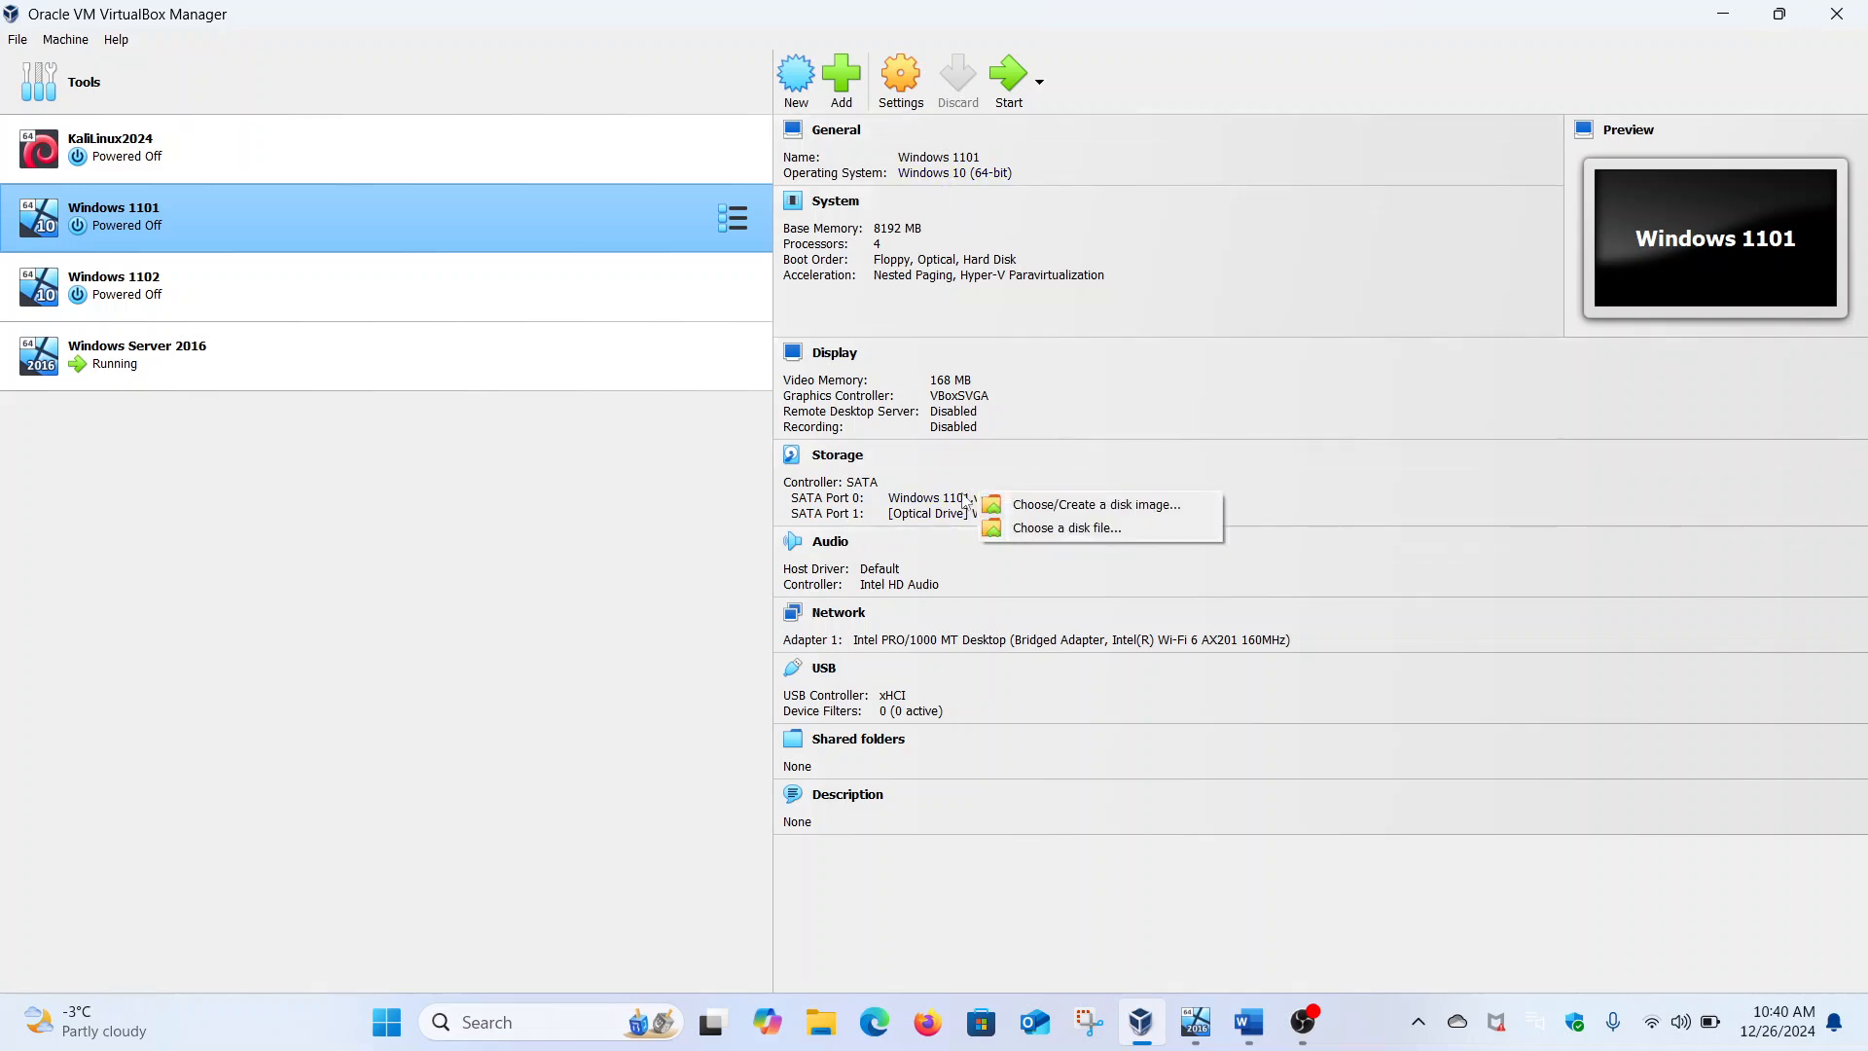
click(970, 499)
click(966, 502)
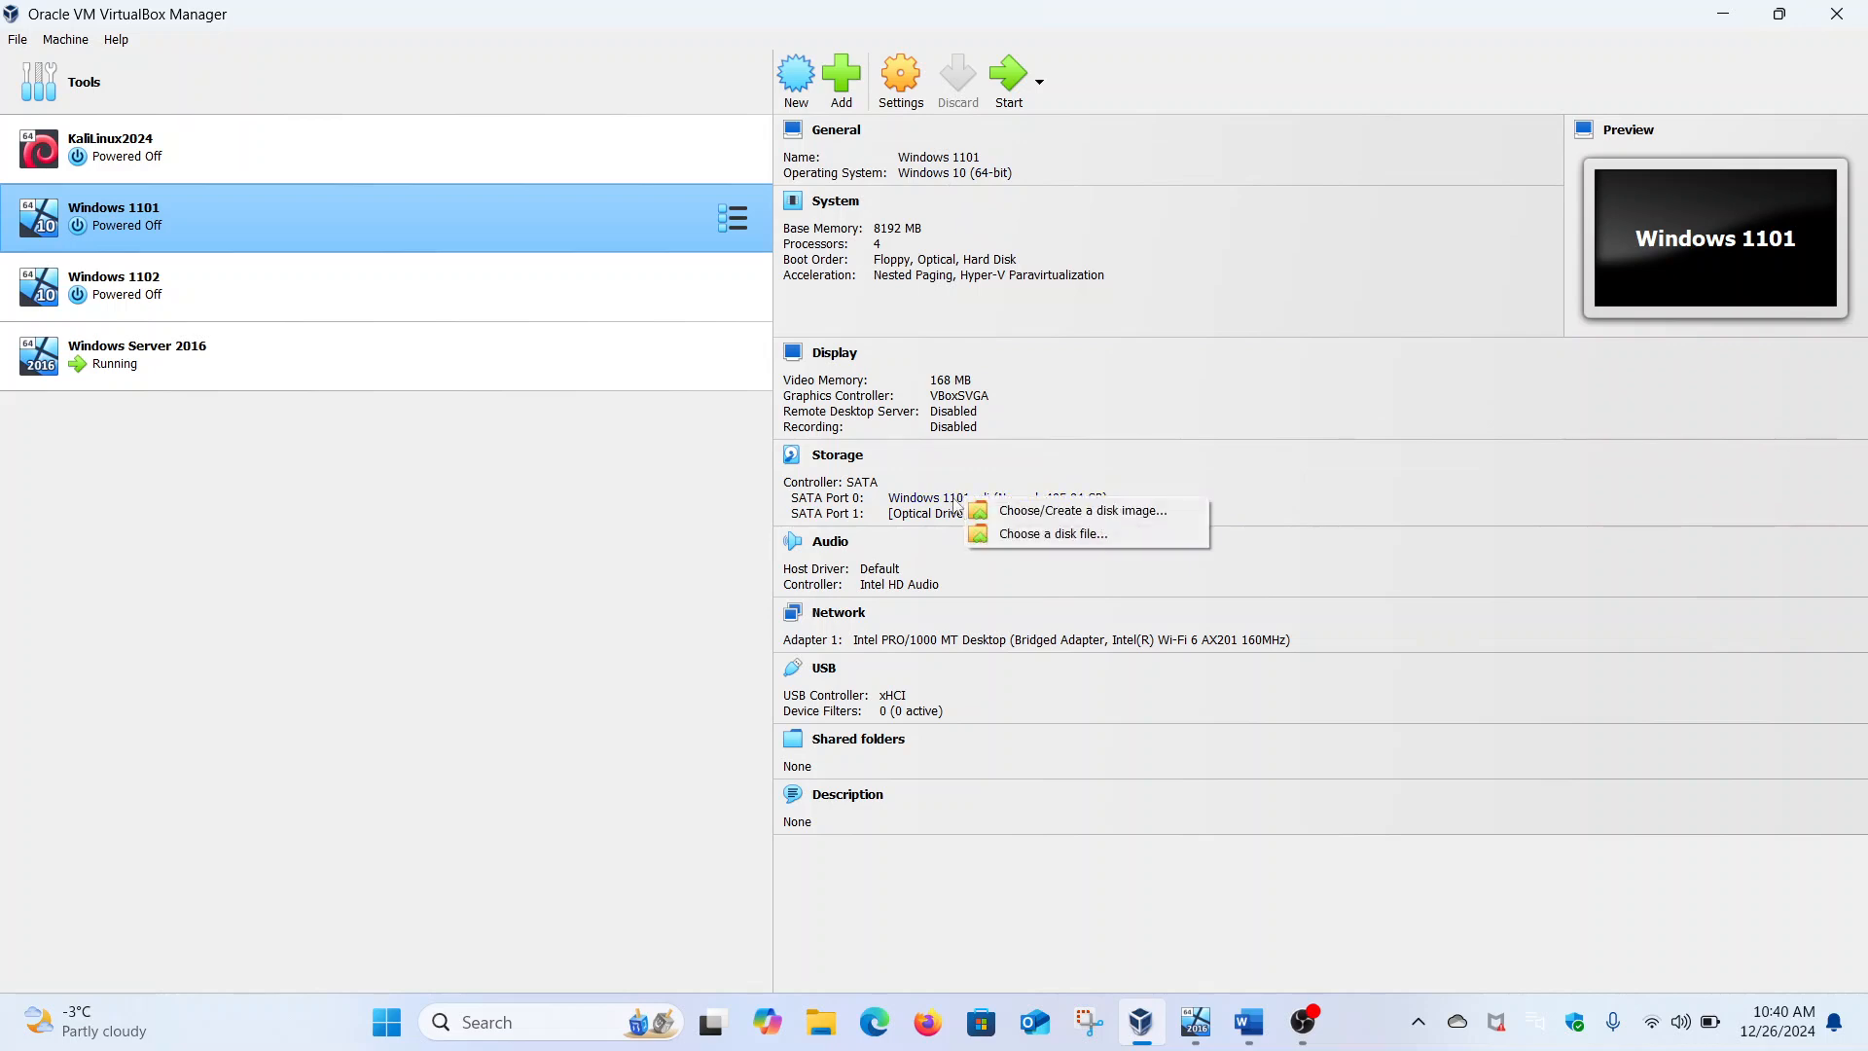
click(929, 517)
click(929, 517)
click(930, 516)
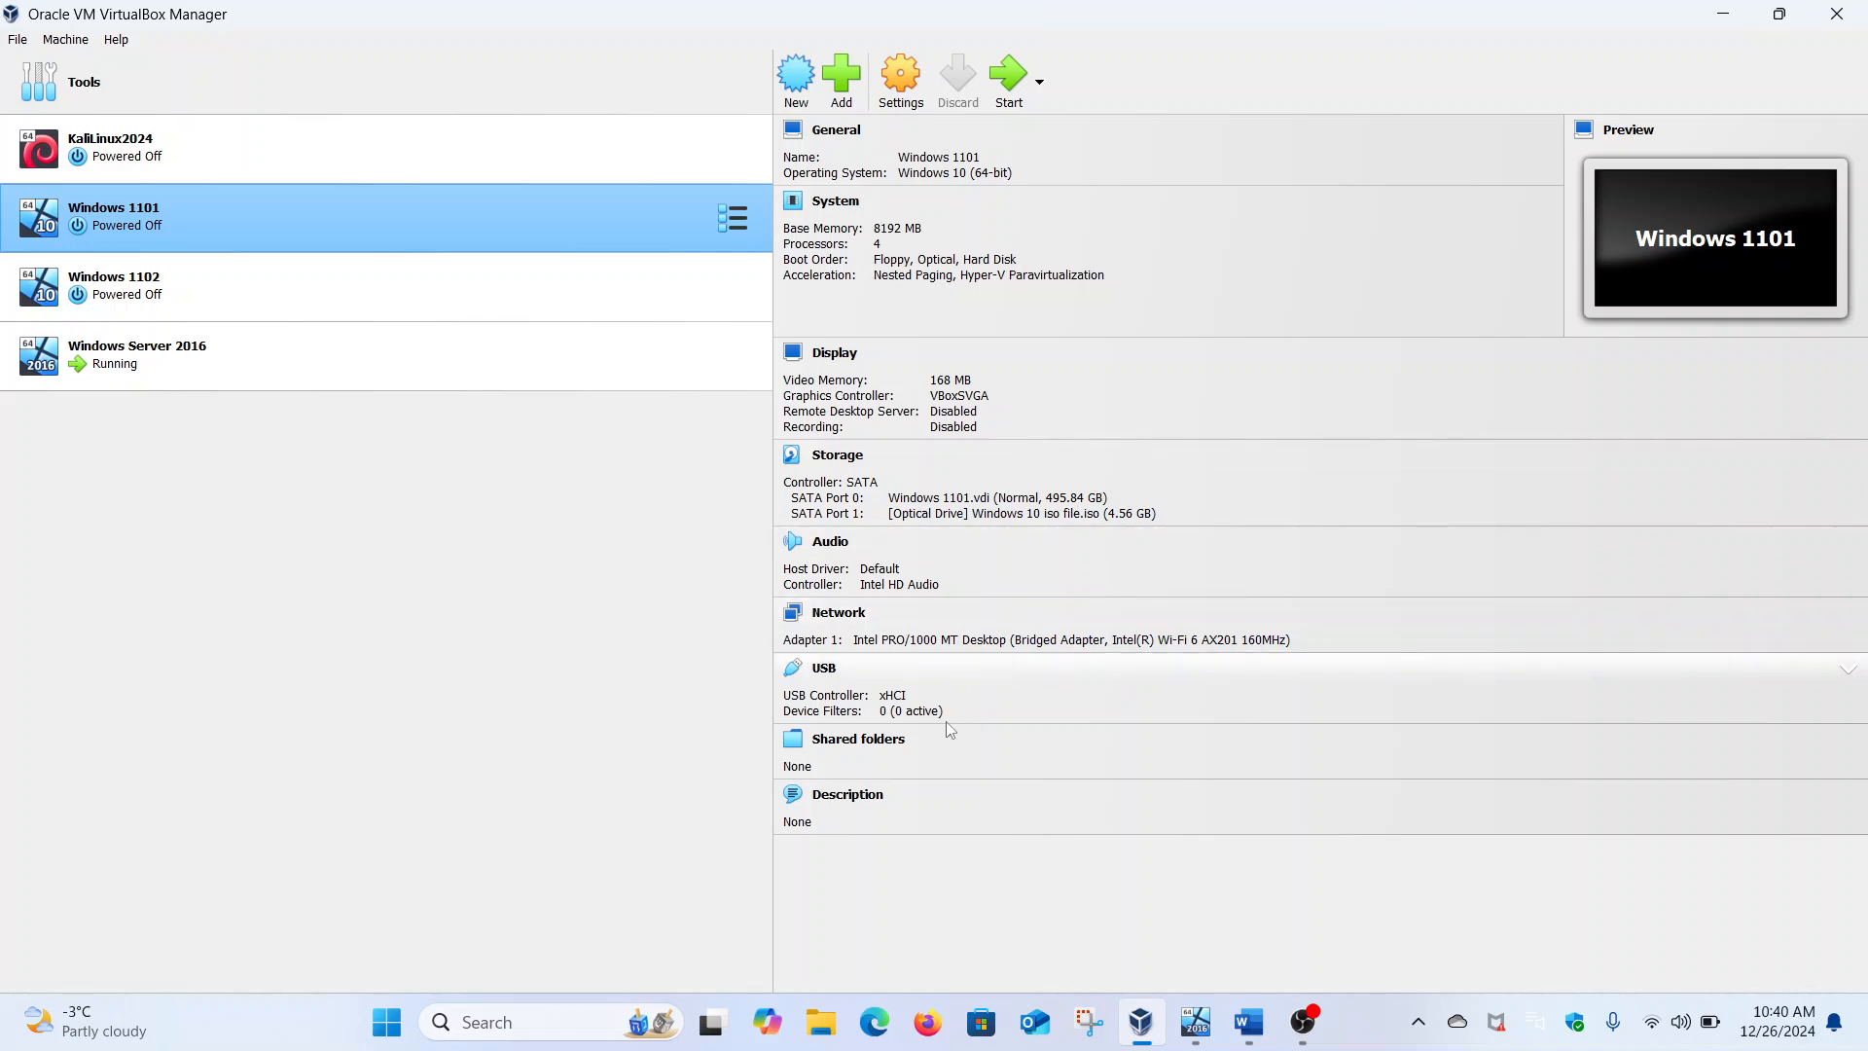
double_click(210, 216)
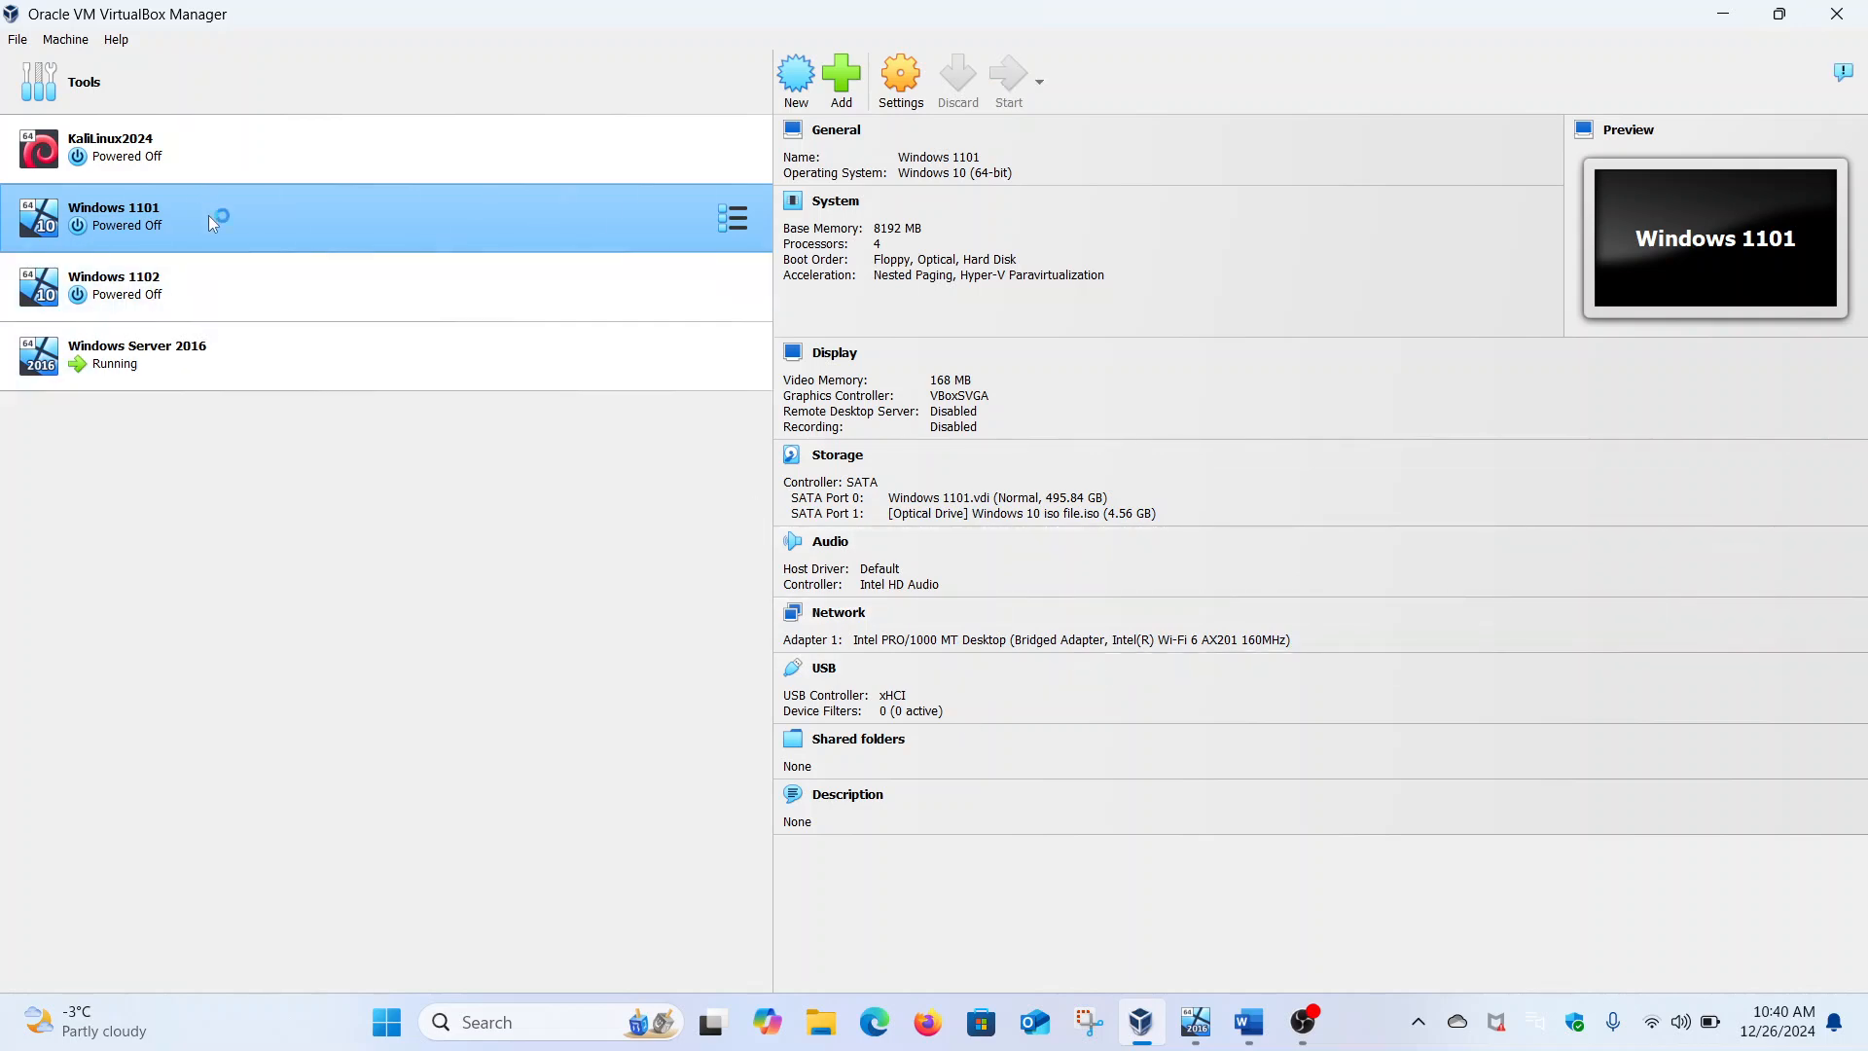
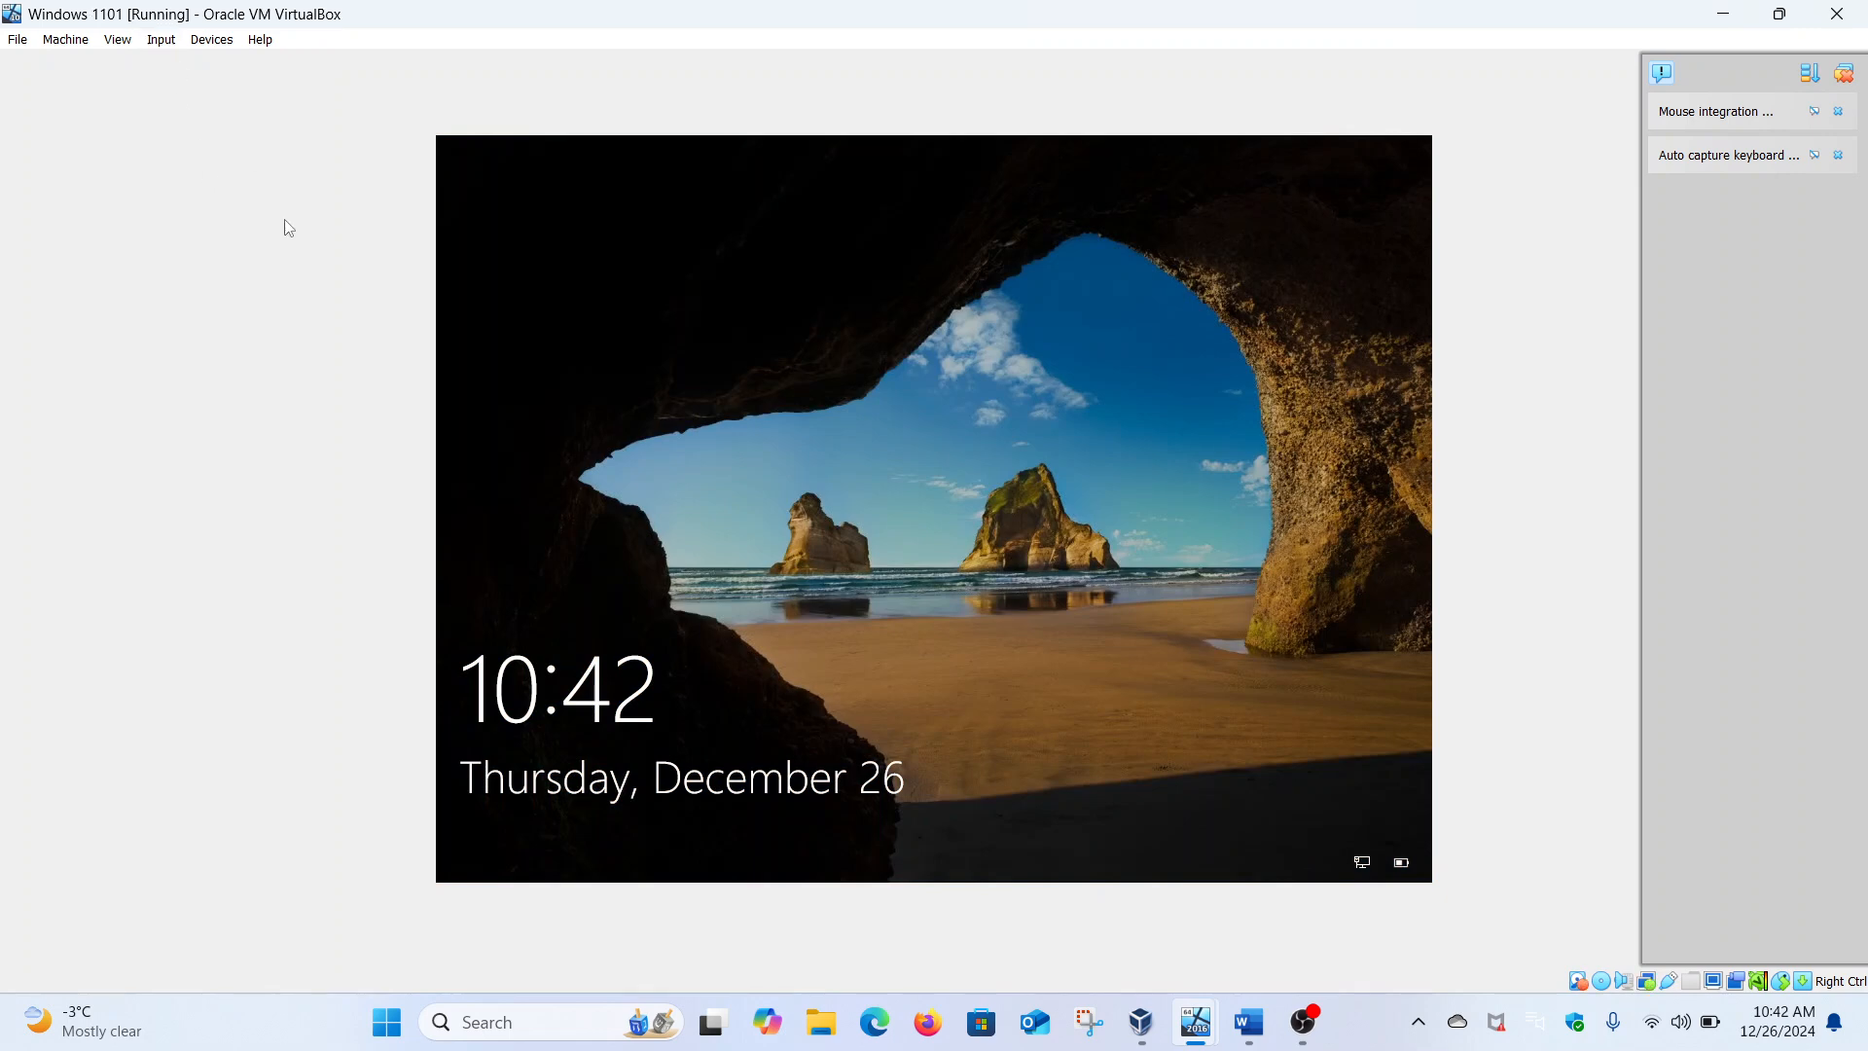
Unlock the Windows 11 client VM and sign in with the account password
click(608, 342)
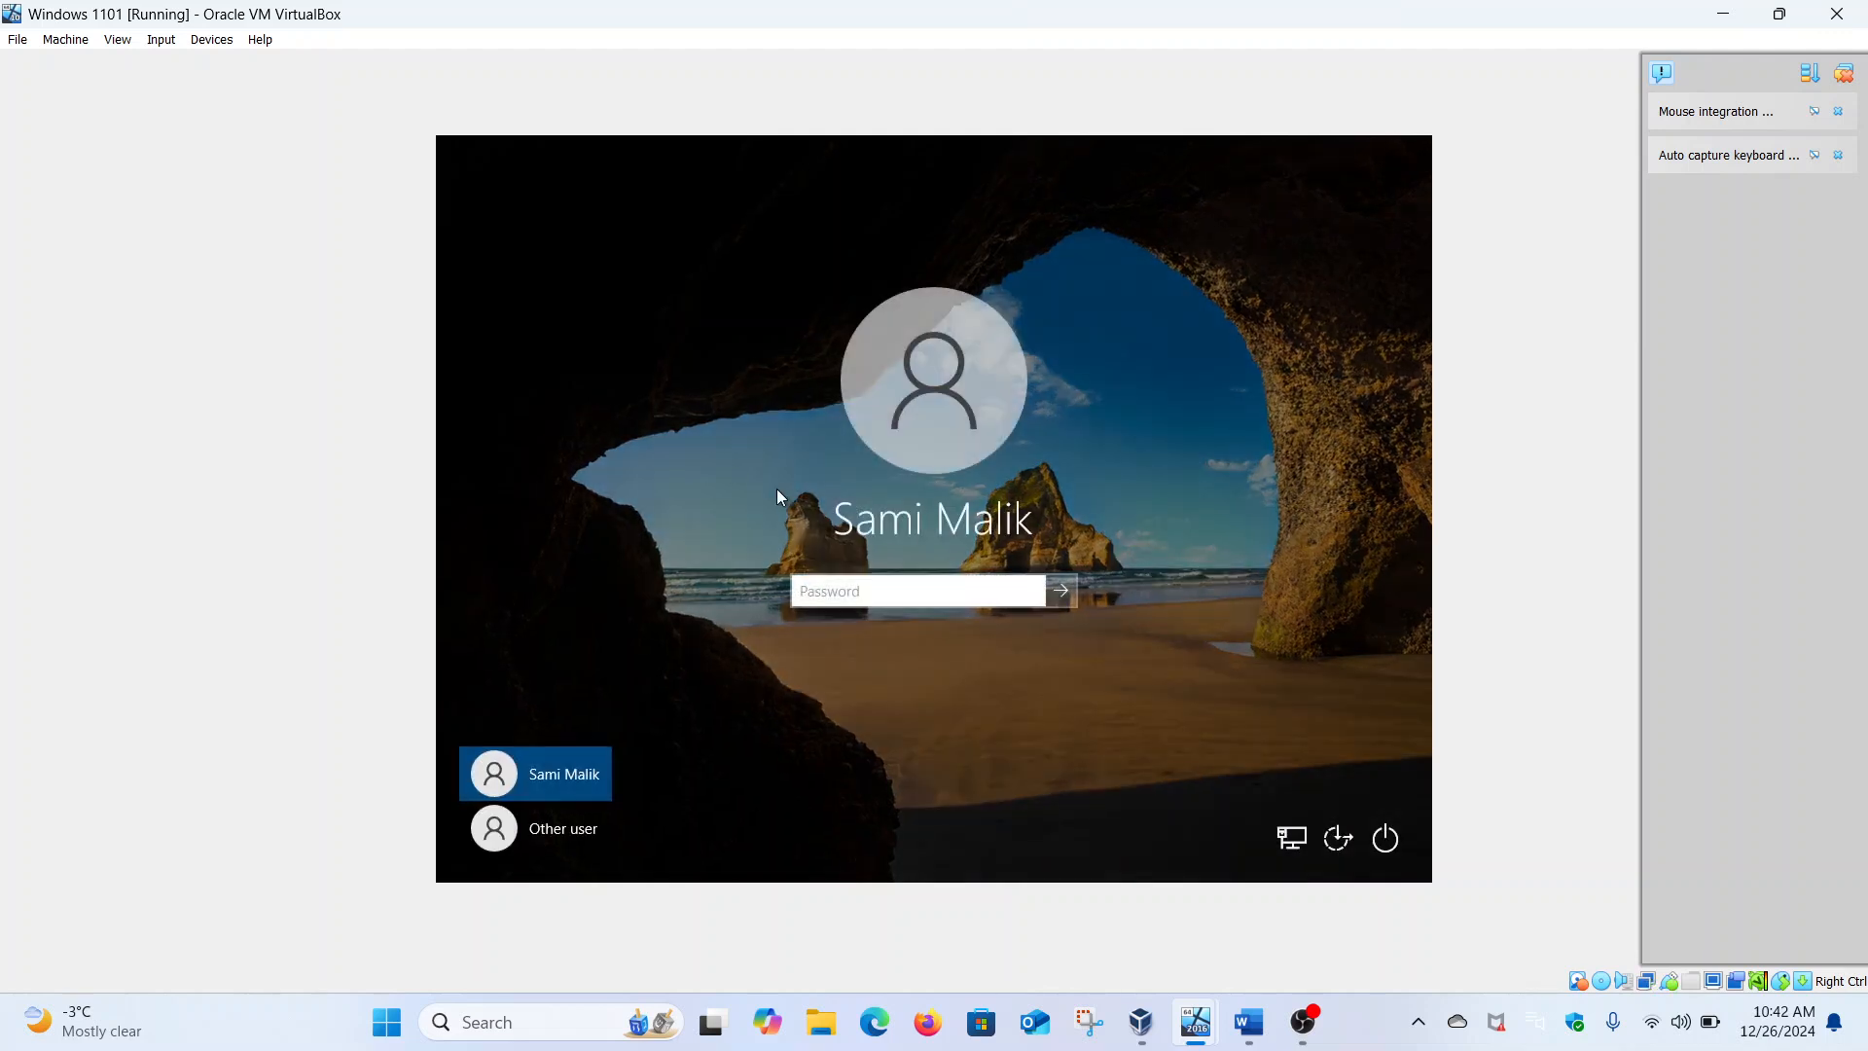
key(Caps_Lock)
text(•)
key(Caps_Lock)
text(•••••••••)
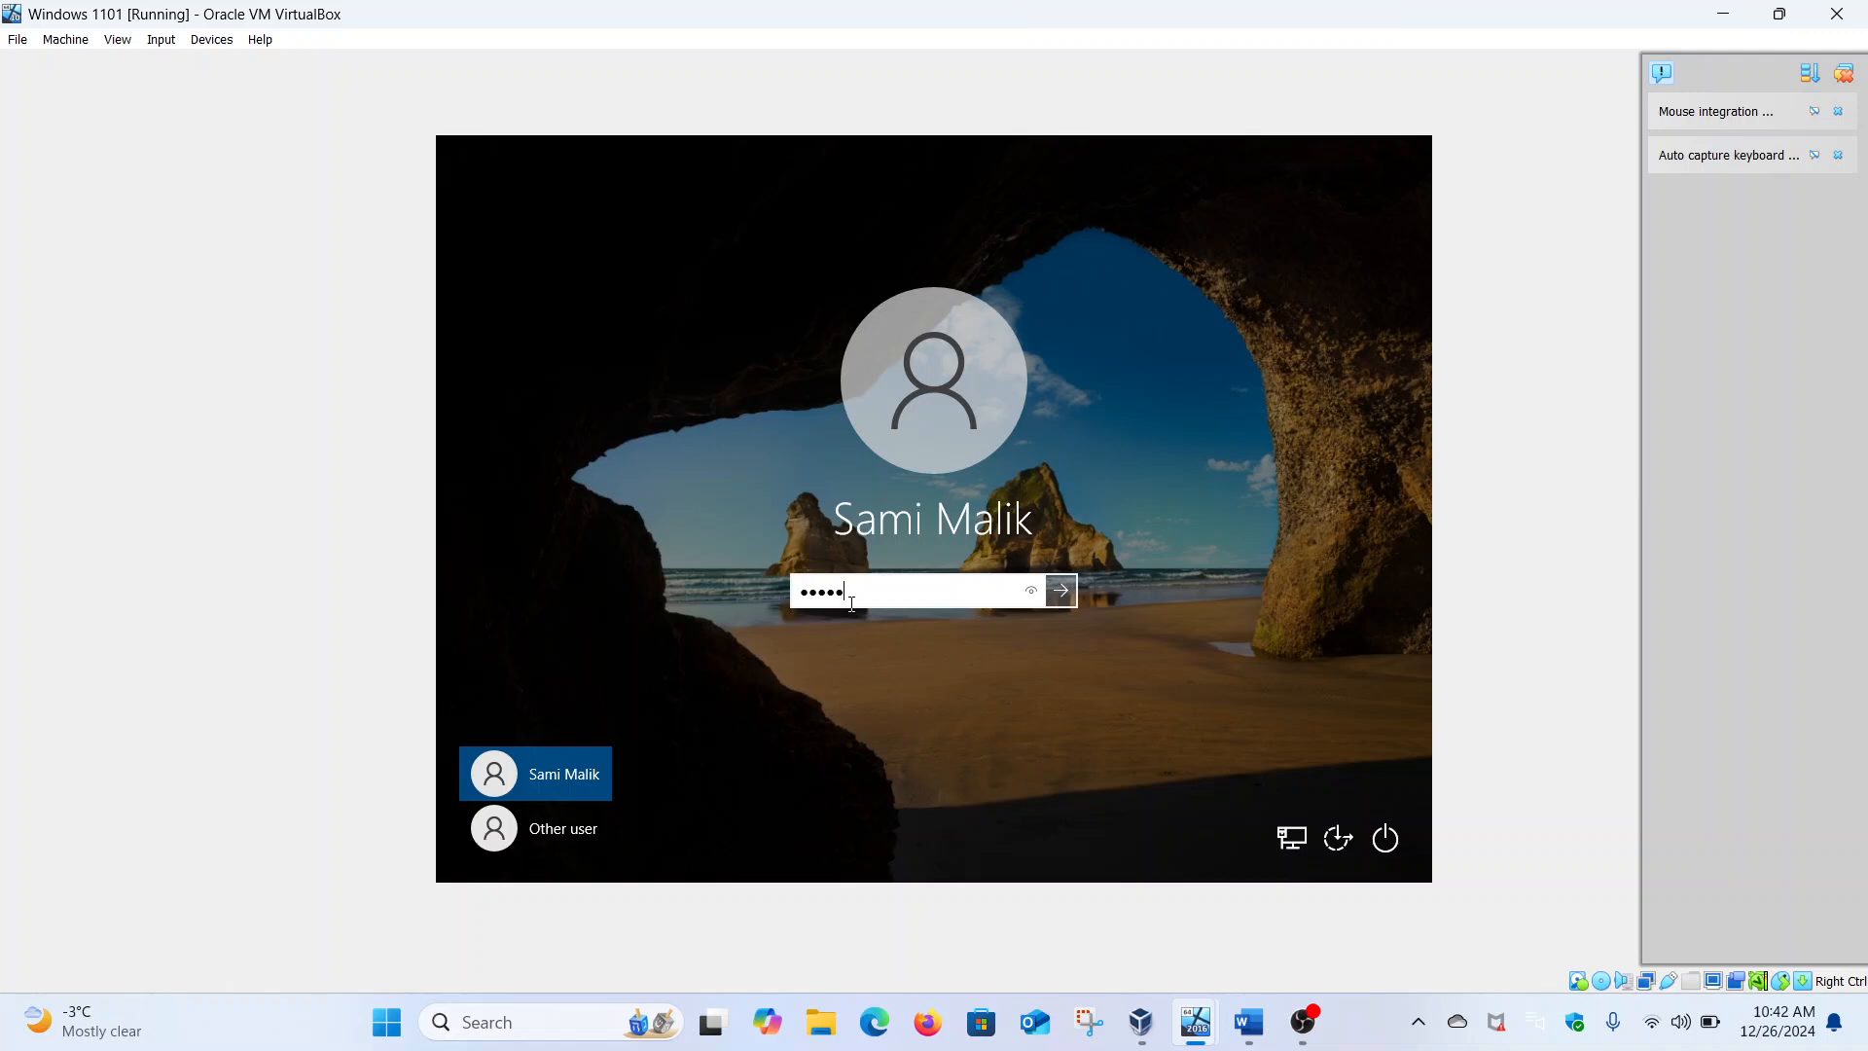
key(Return)
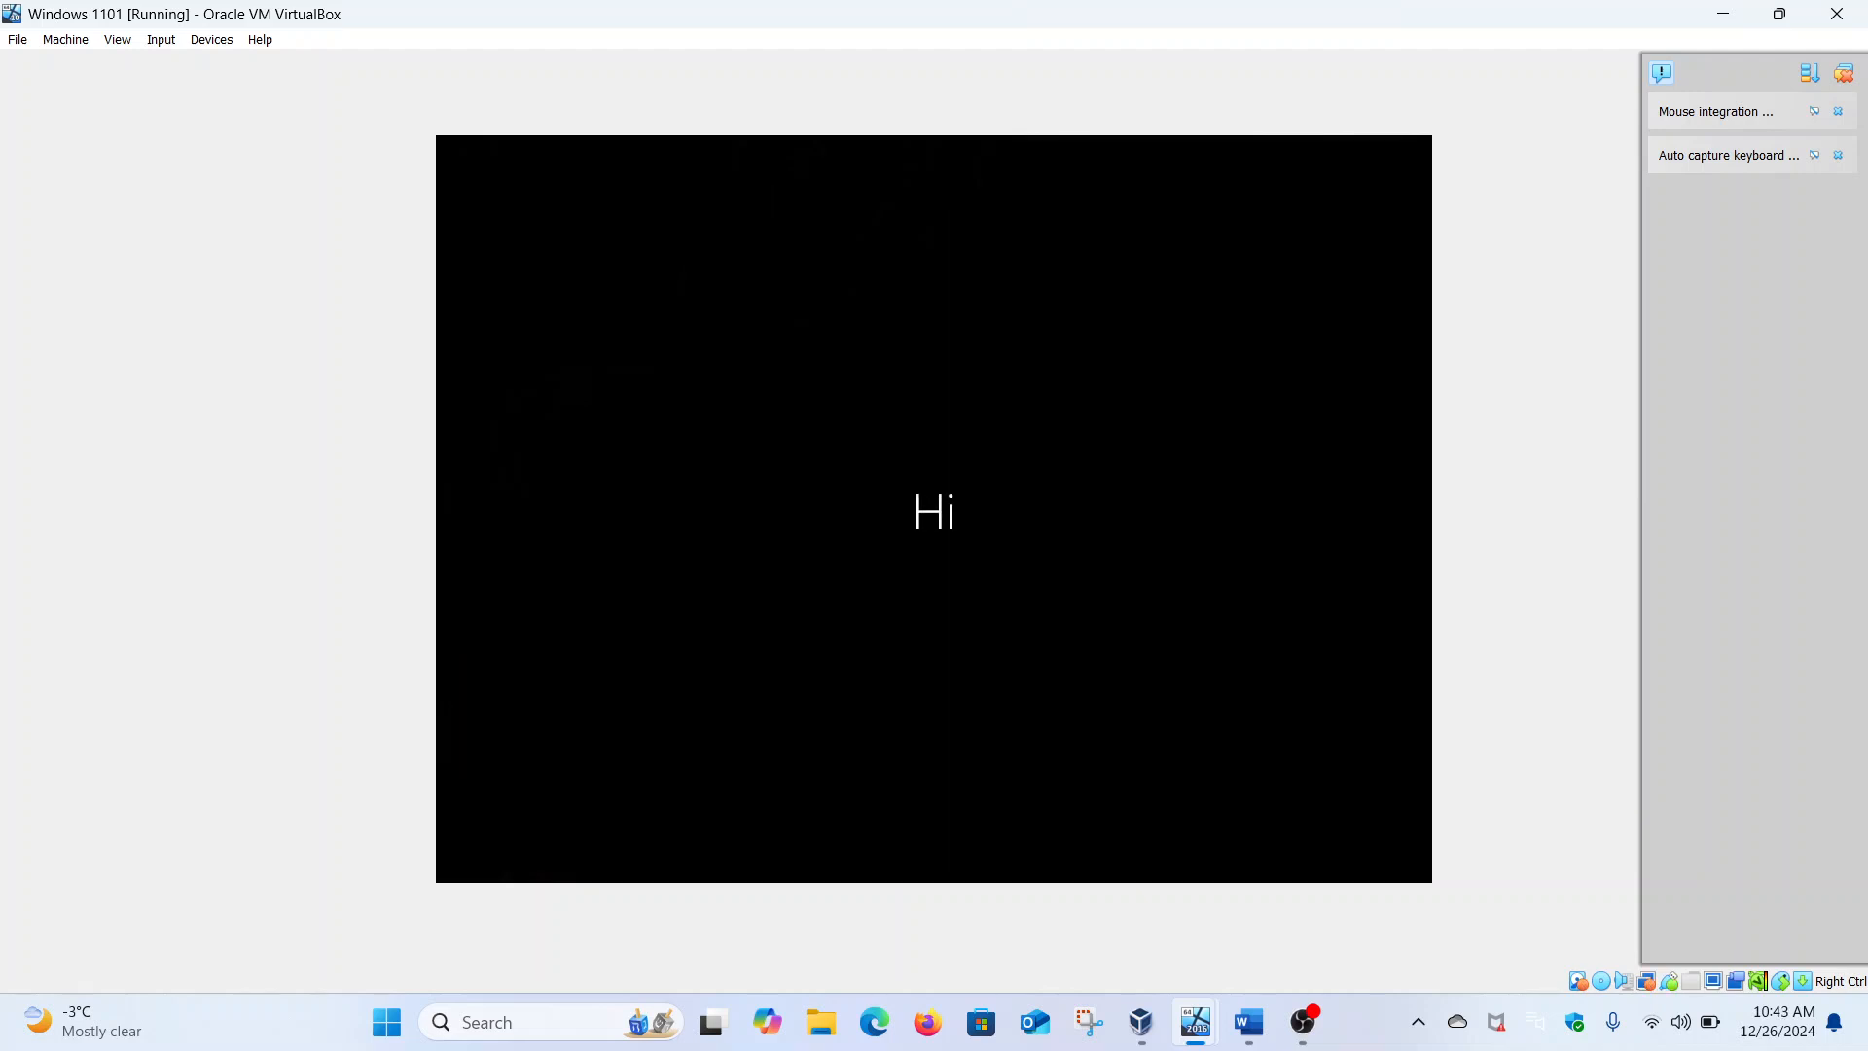
Switch to the Server 2016 VM, send Ctrl+Alt+Del and sign in with the password
mouse_move(1196, 1022)
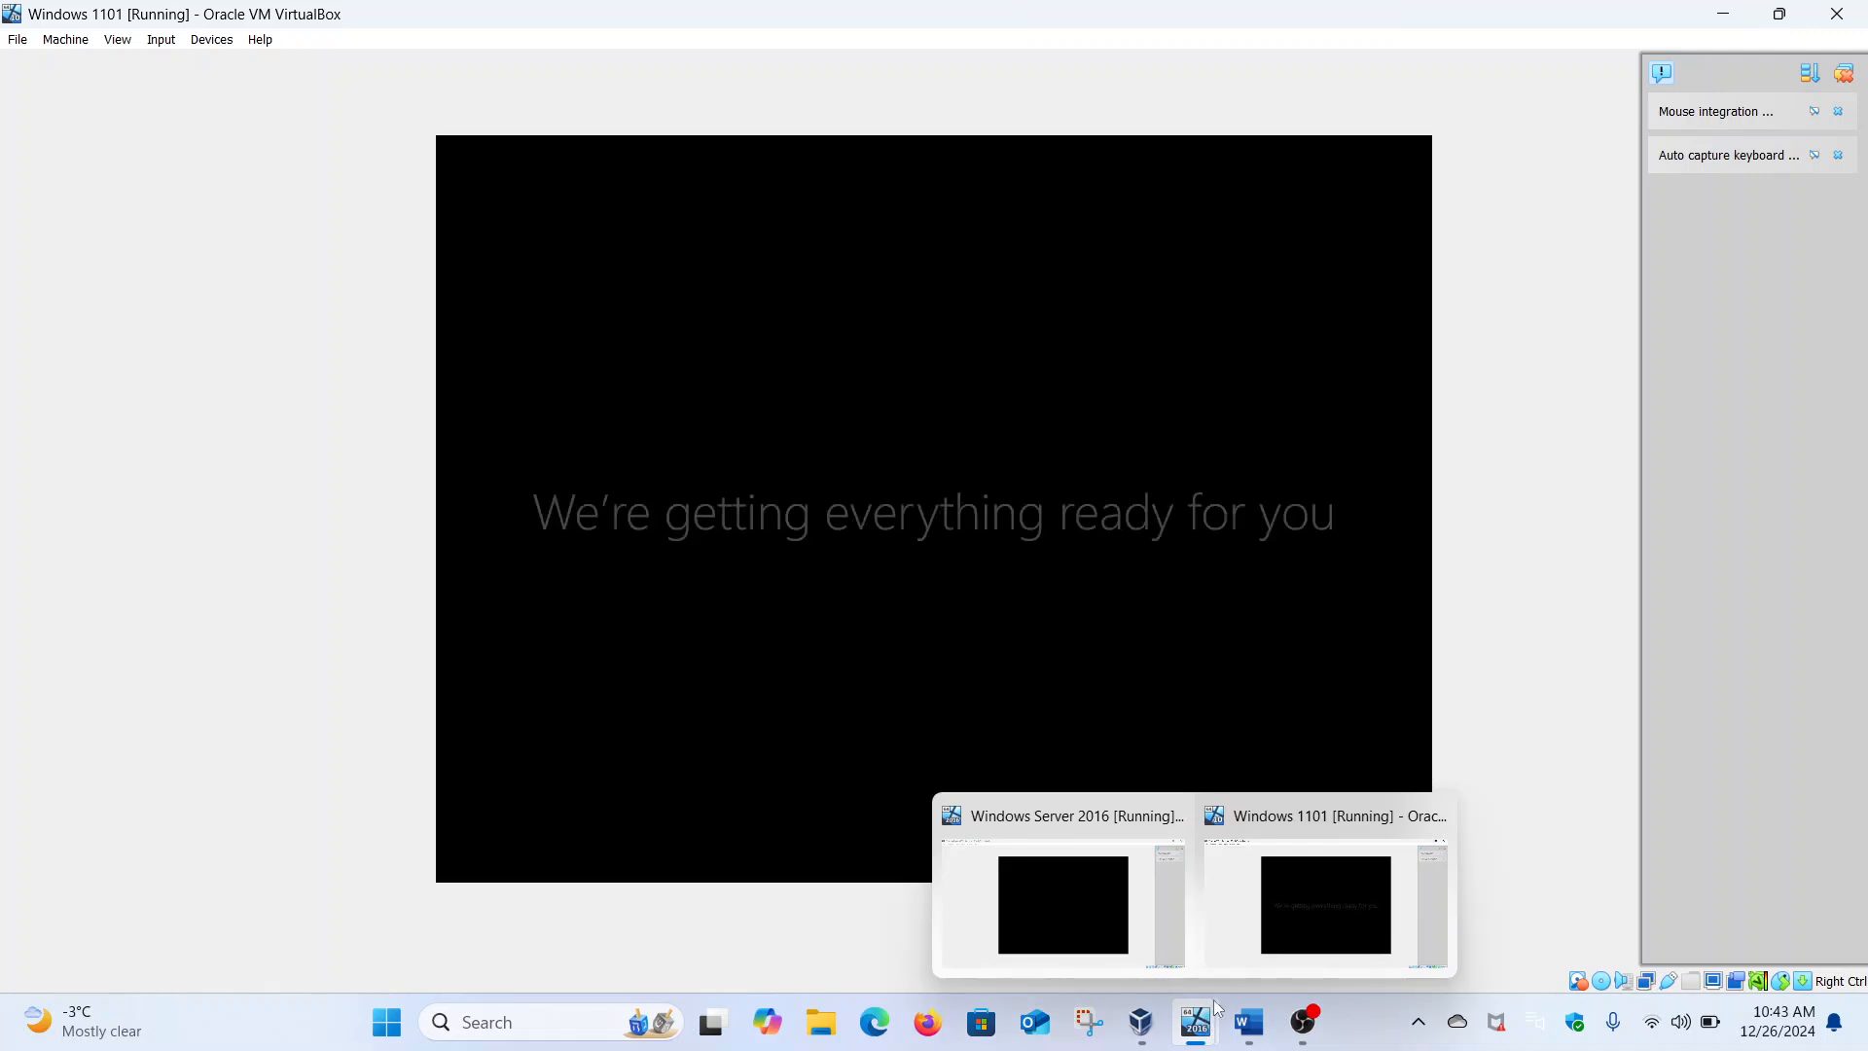
click(1117, 902)
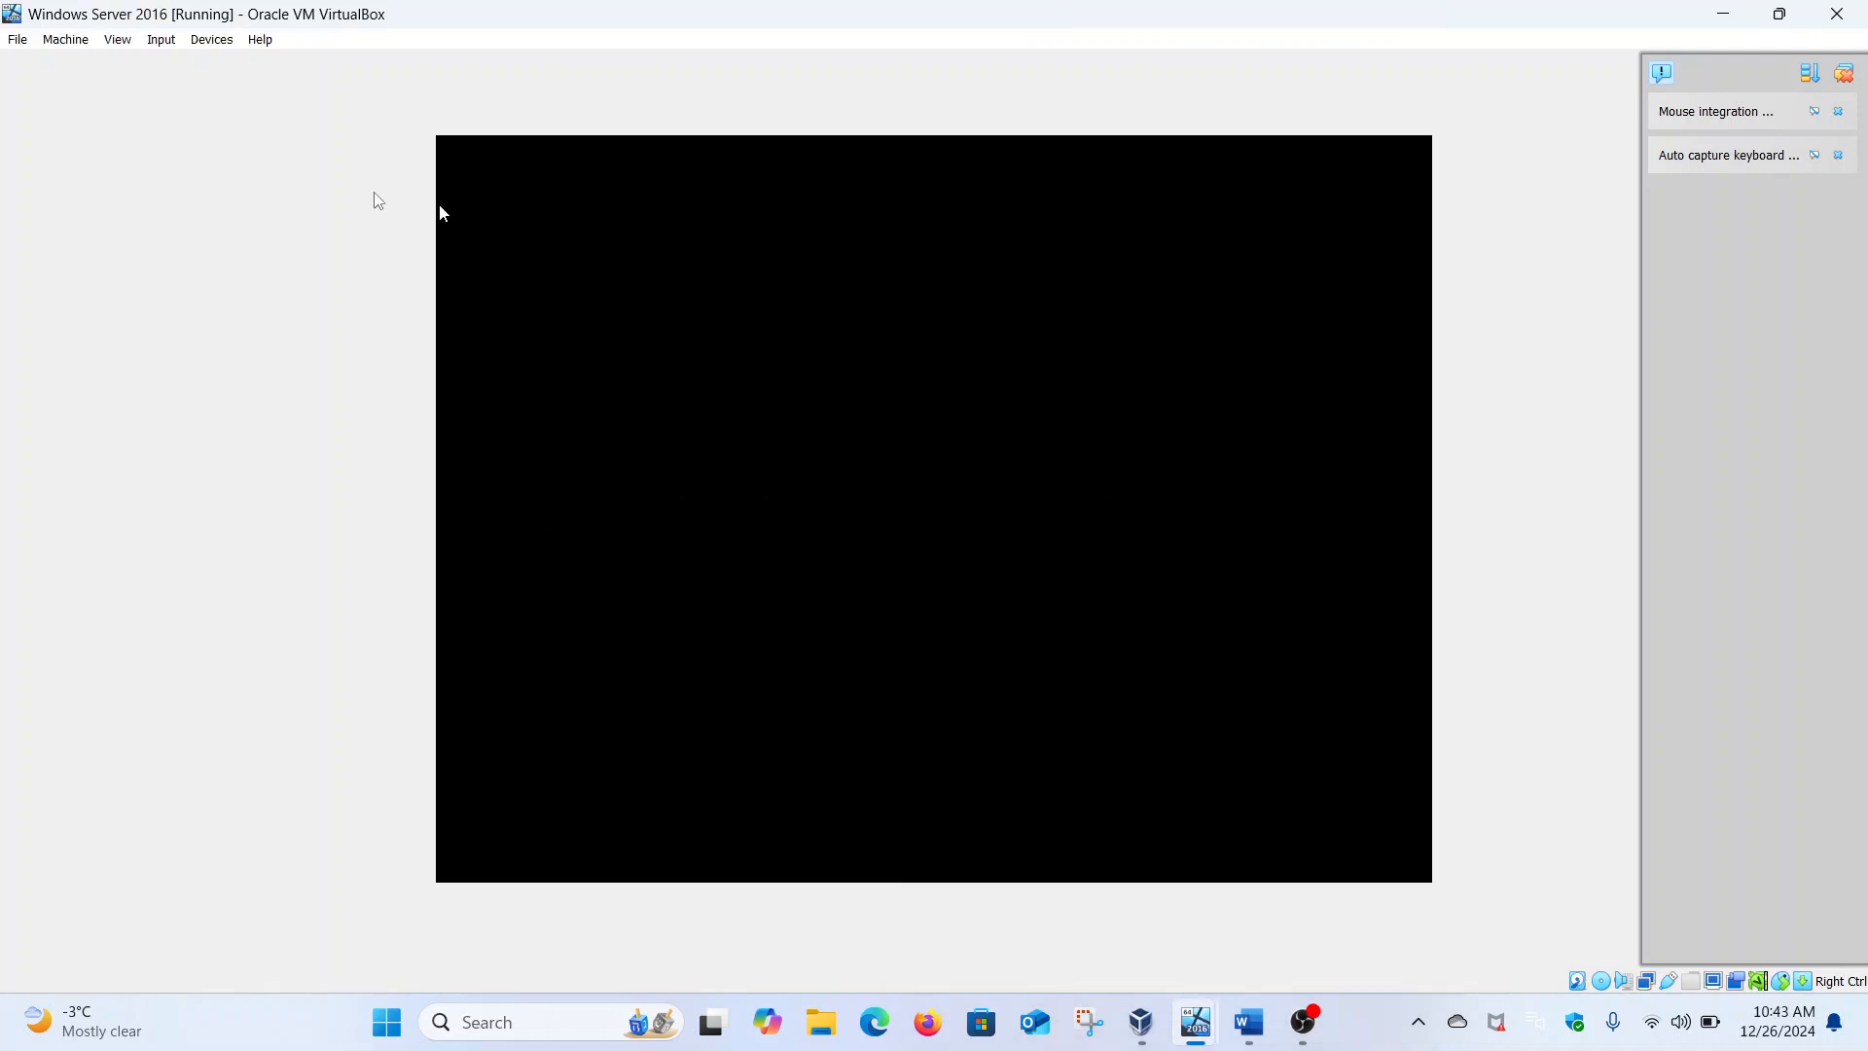
click(161, 39)
mouse_move(272, 68)
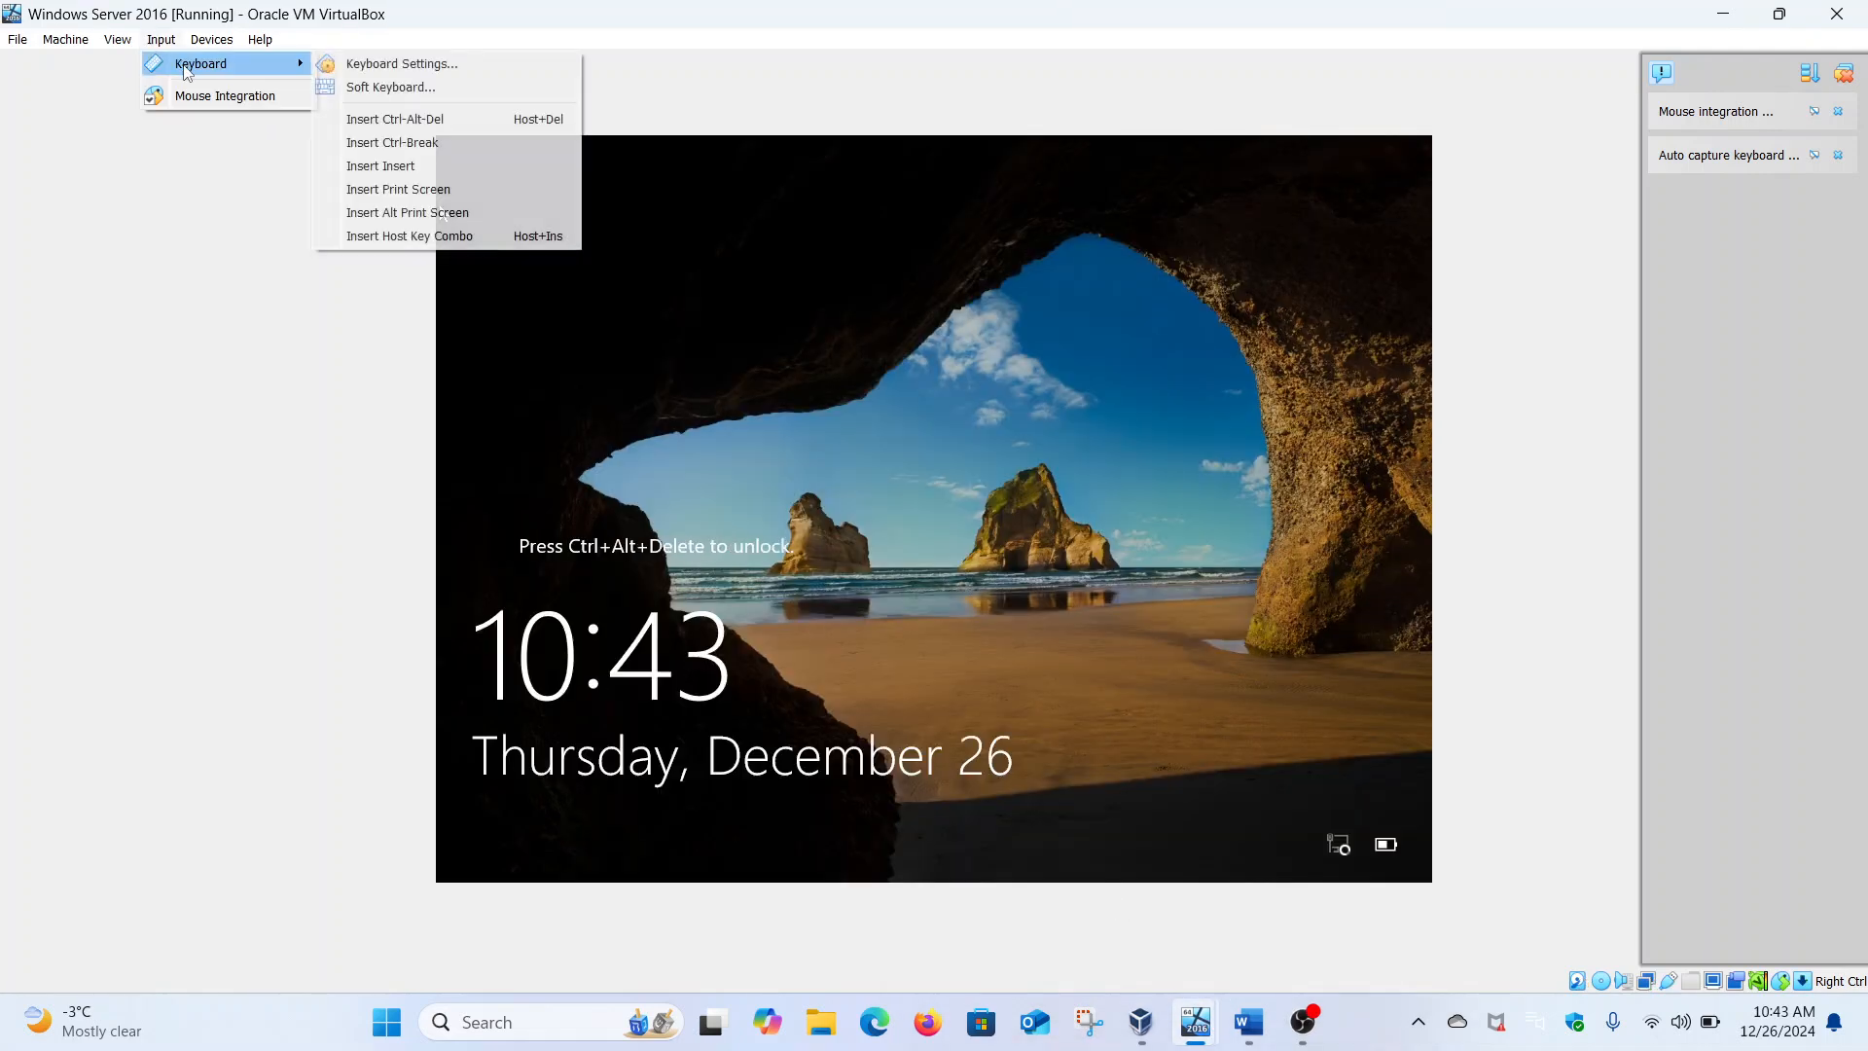
click(399, 118)
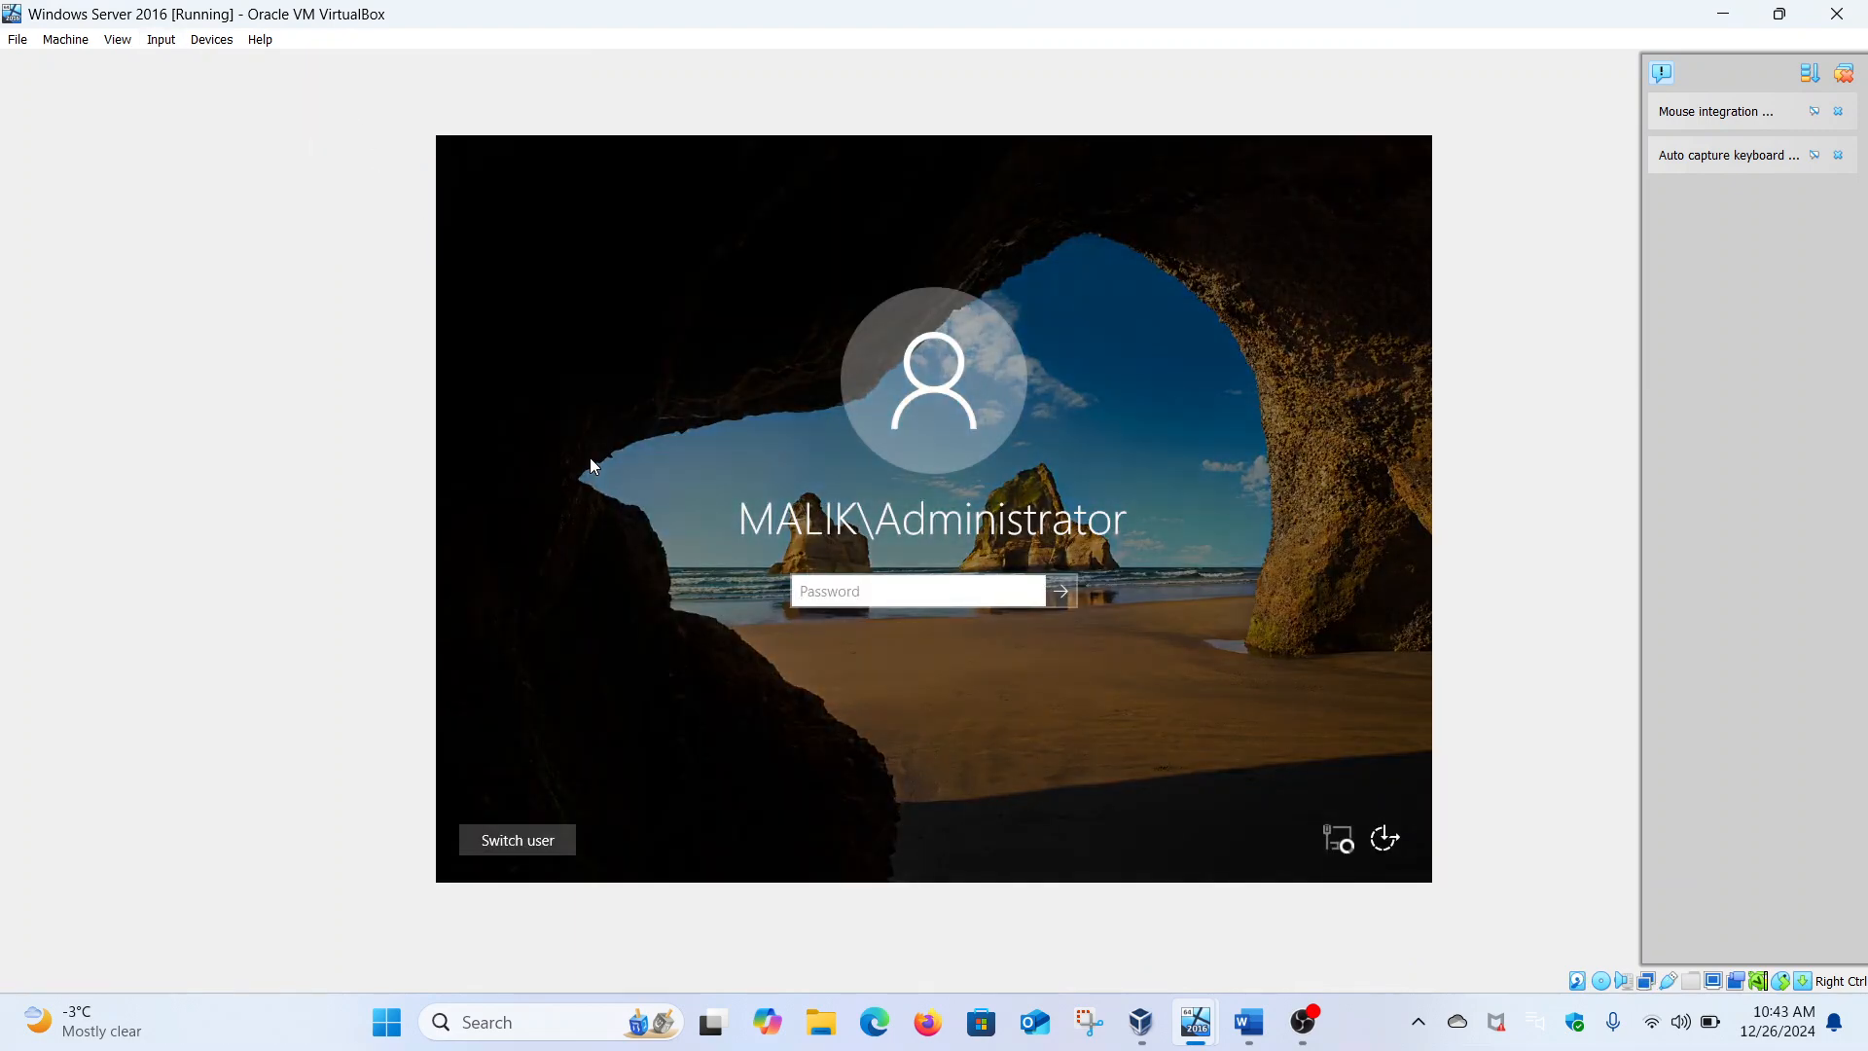
text(123456789)
key(Return)
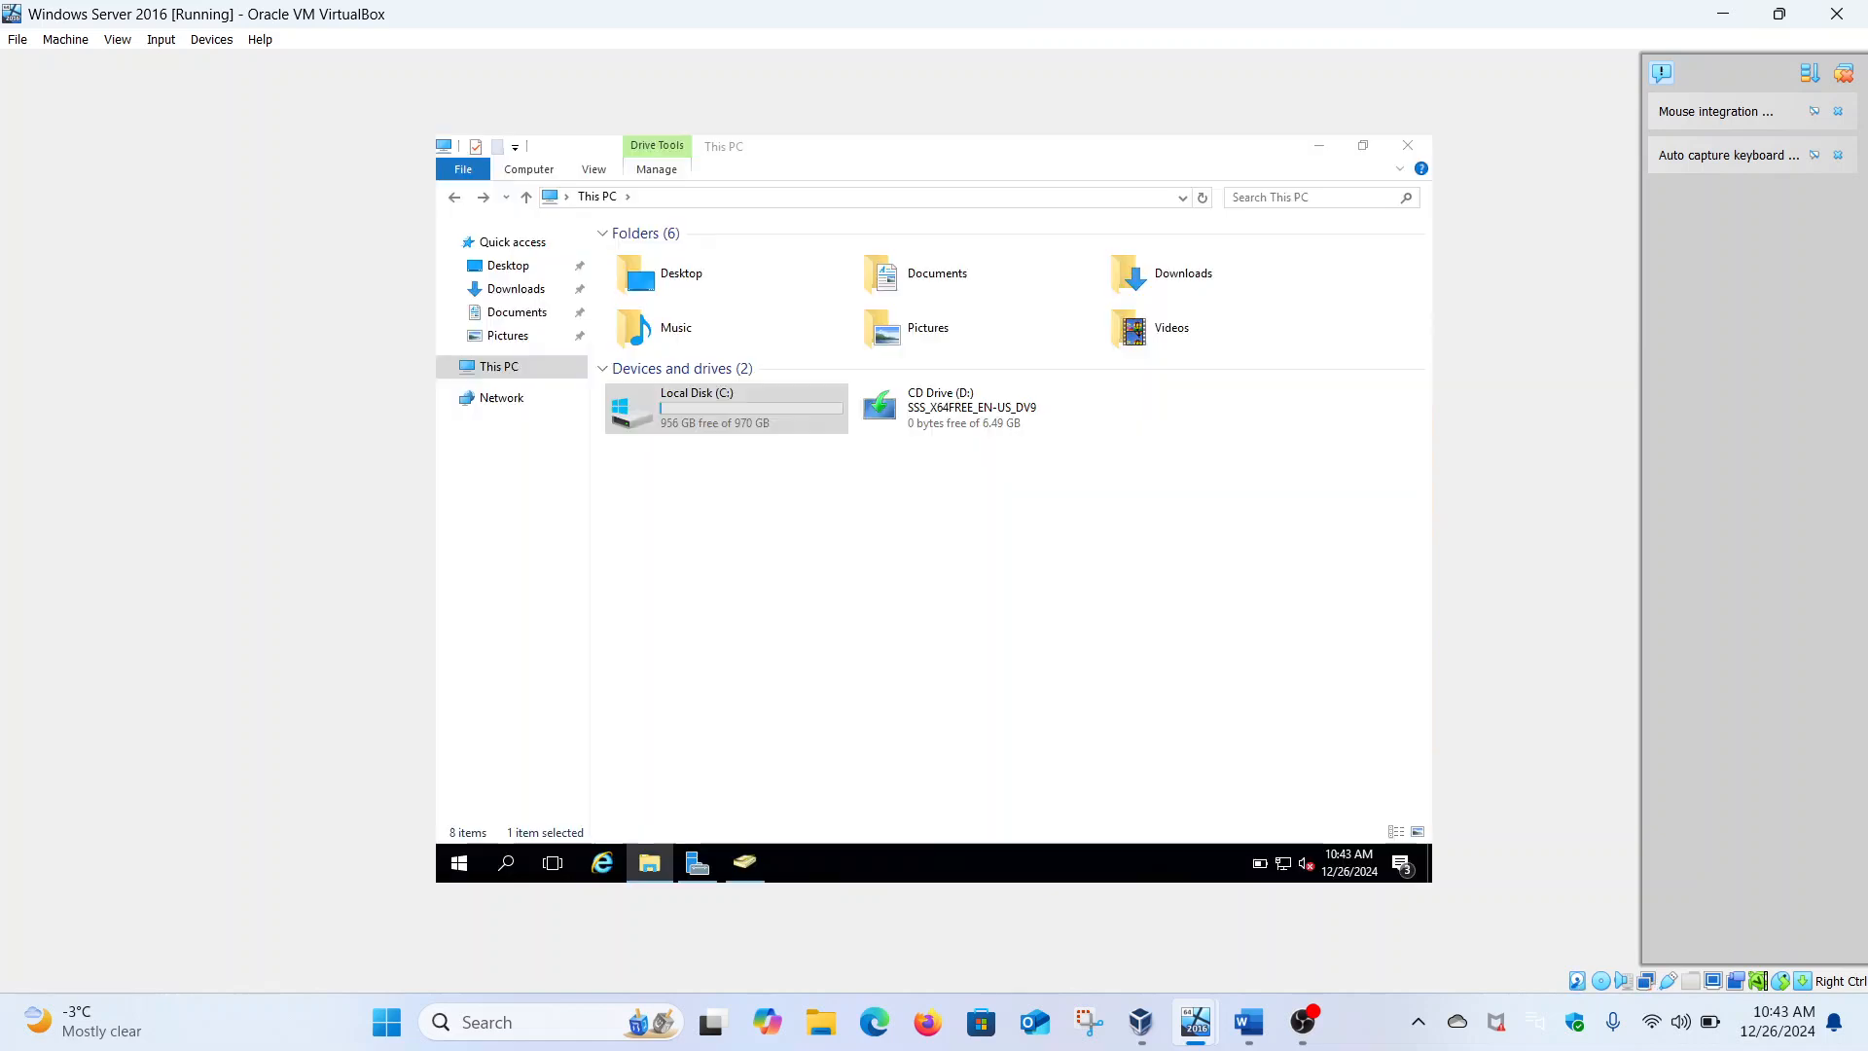
Open C:\Shares\MalikTech, checking the full text path along the way
double_click(733, 409)
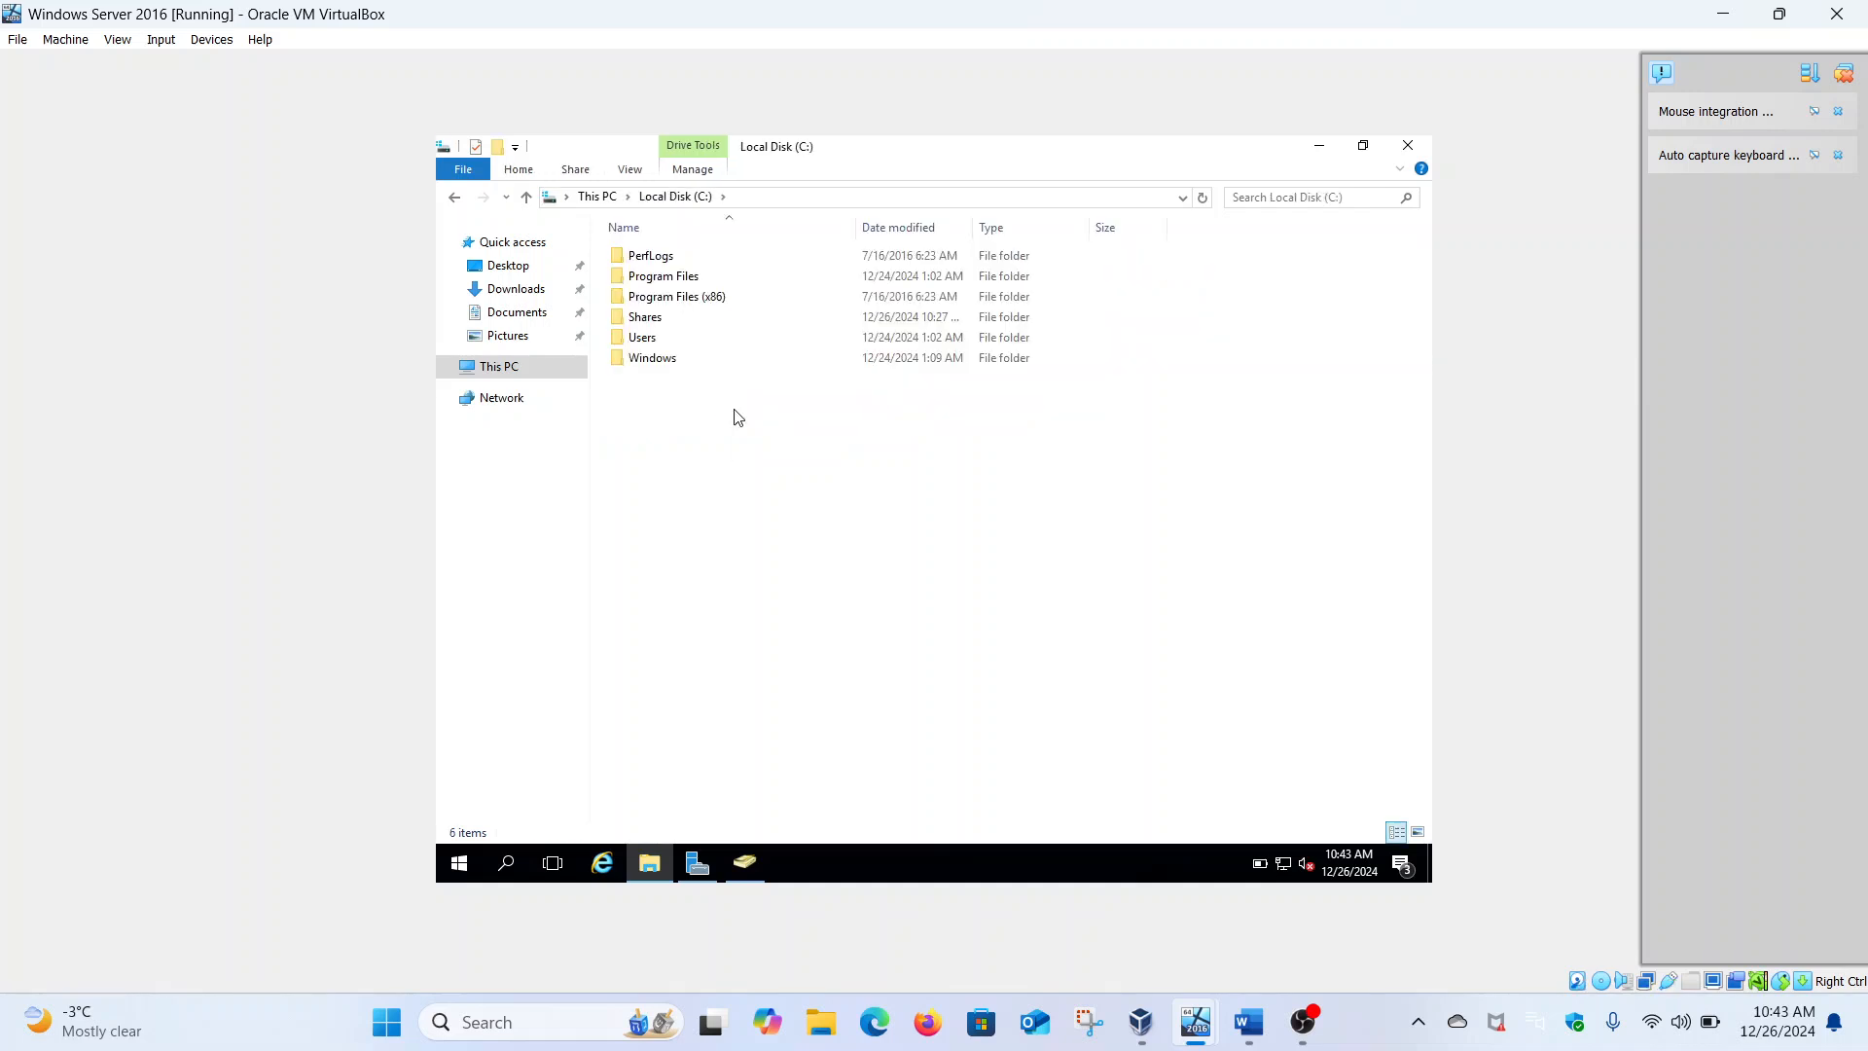
double_click(637, 318)
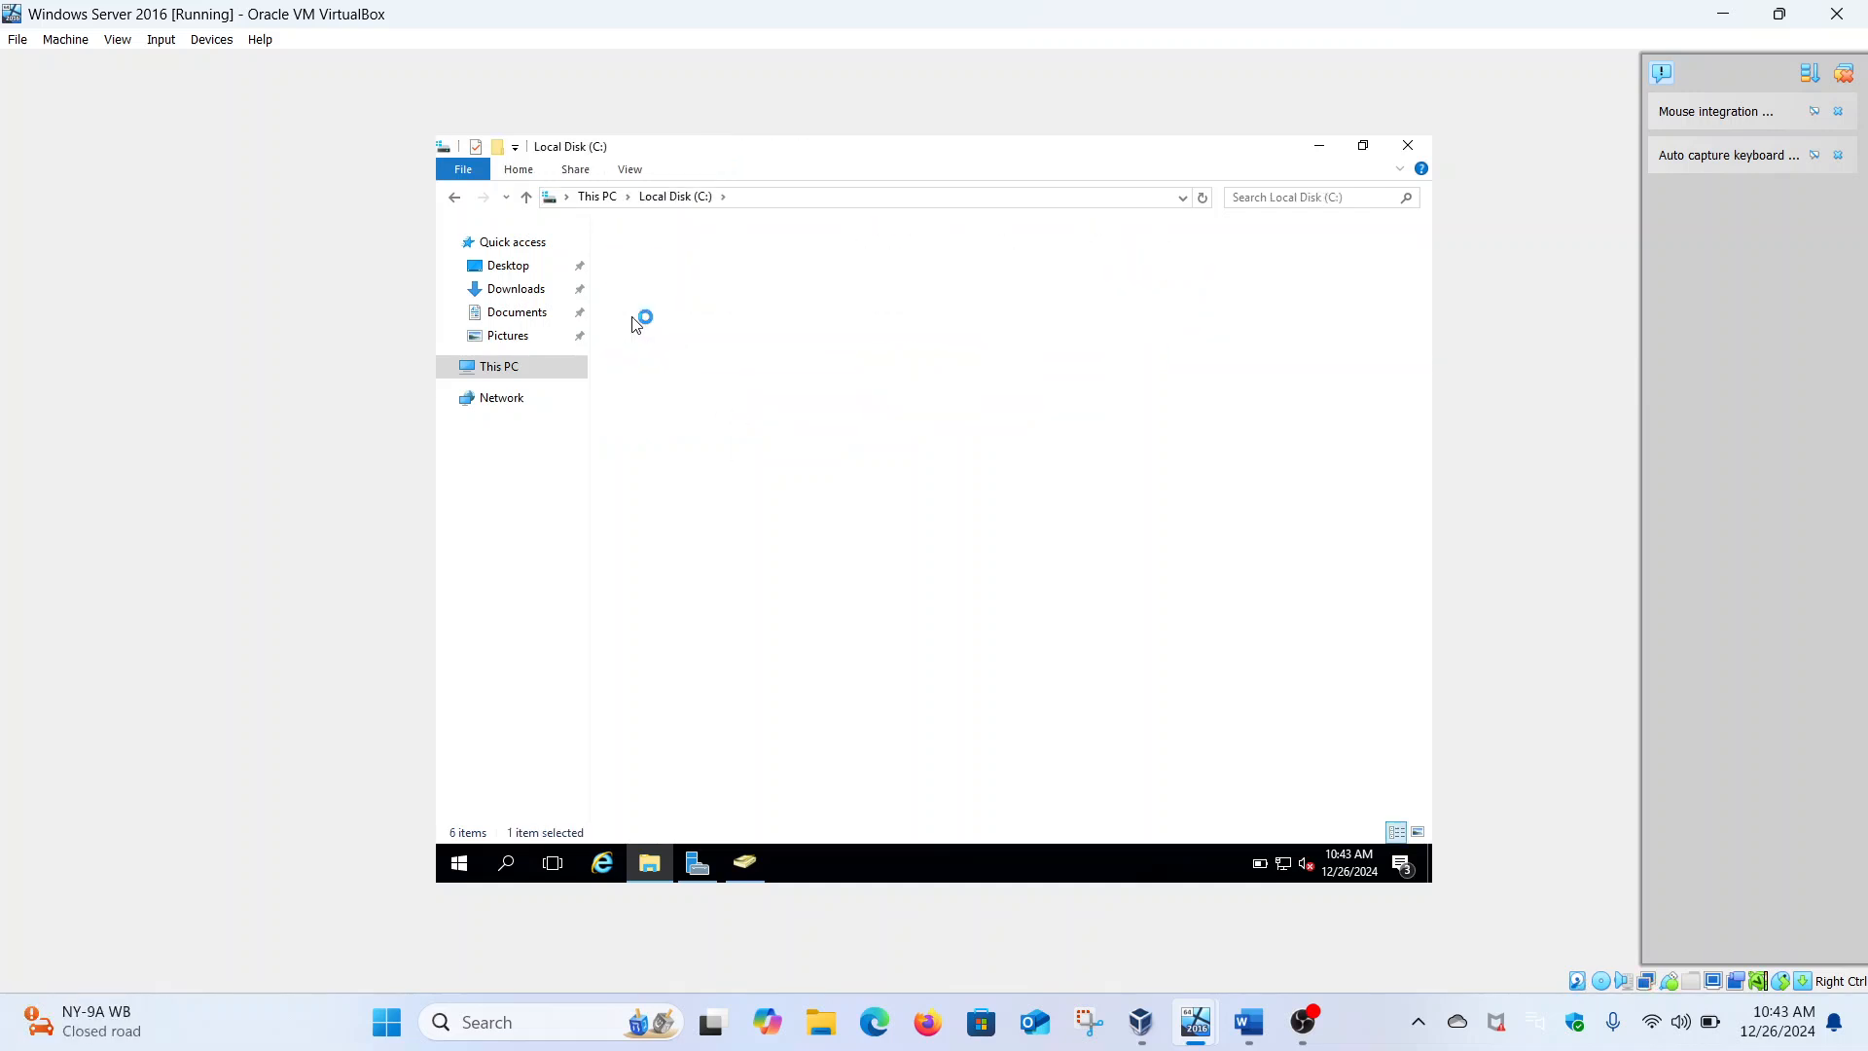
click(825, 191)
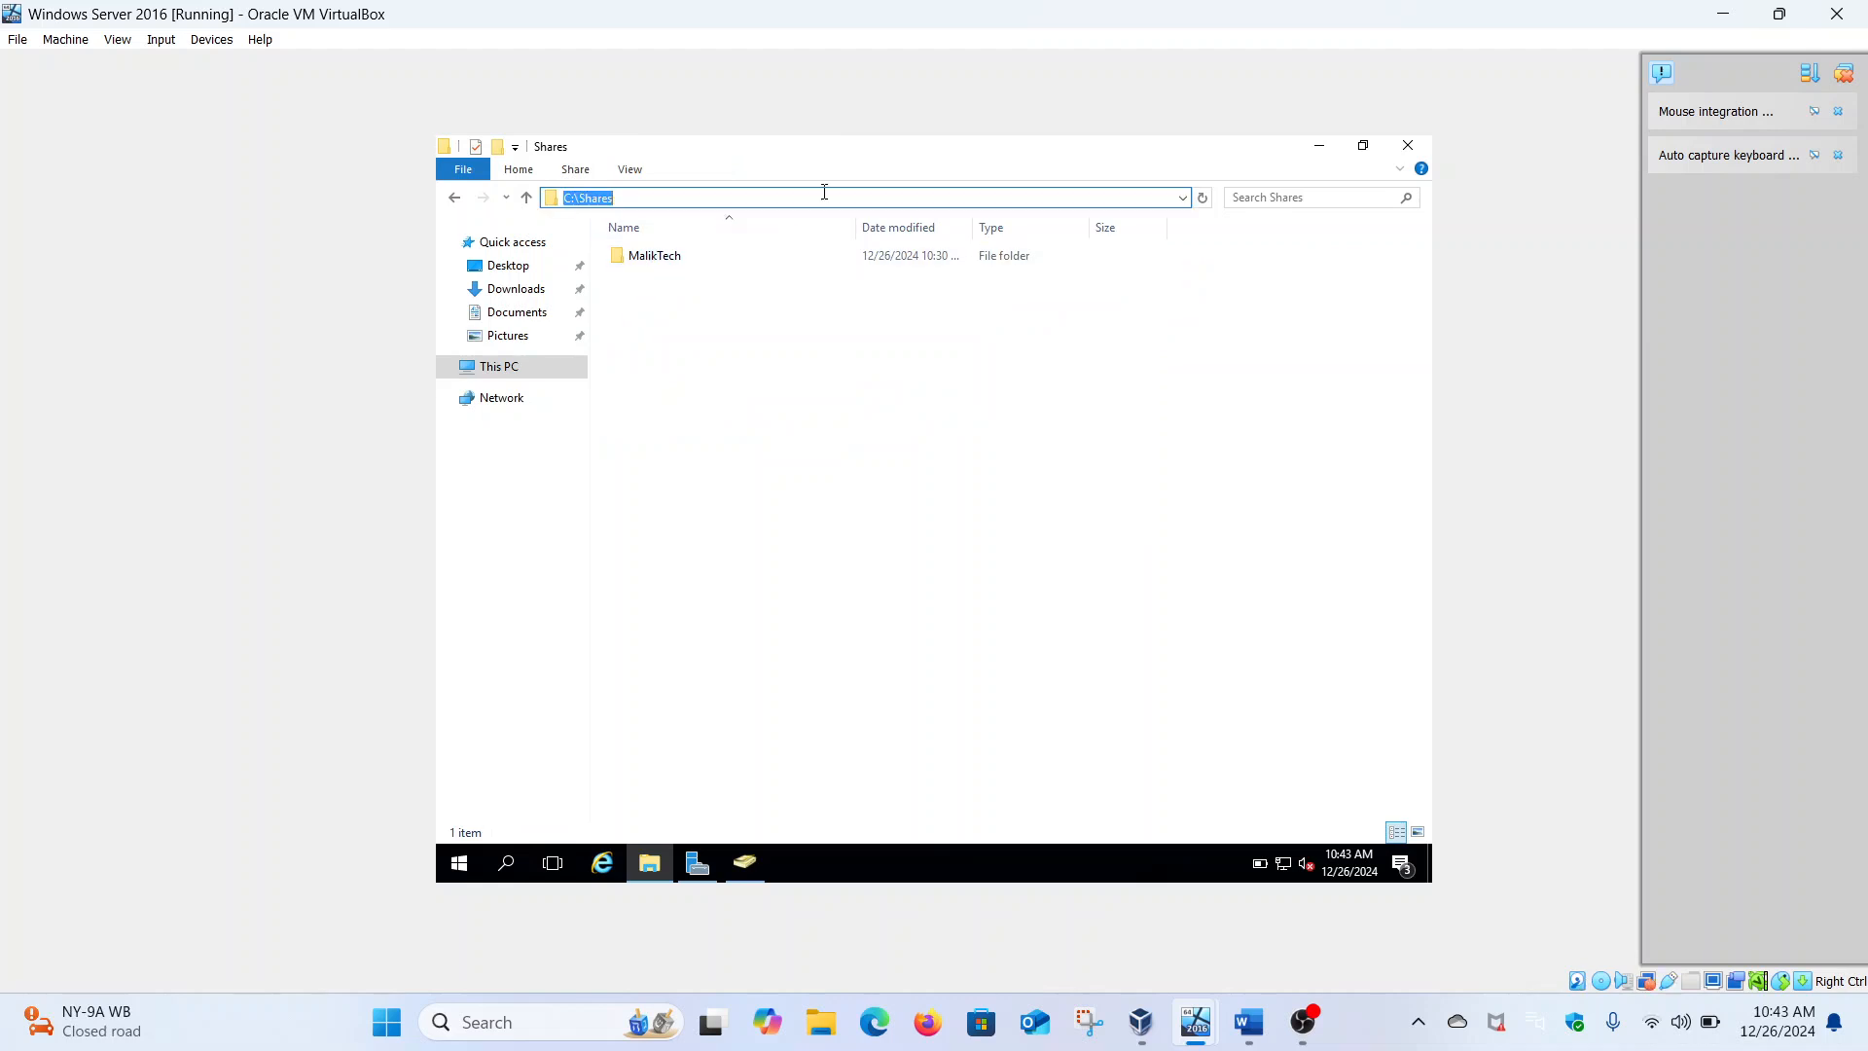
click(678, 276)
double_click(657, 257)
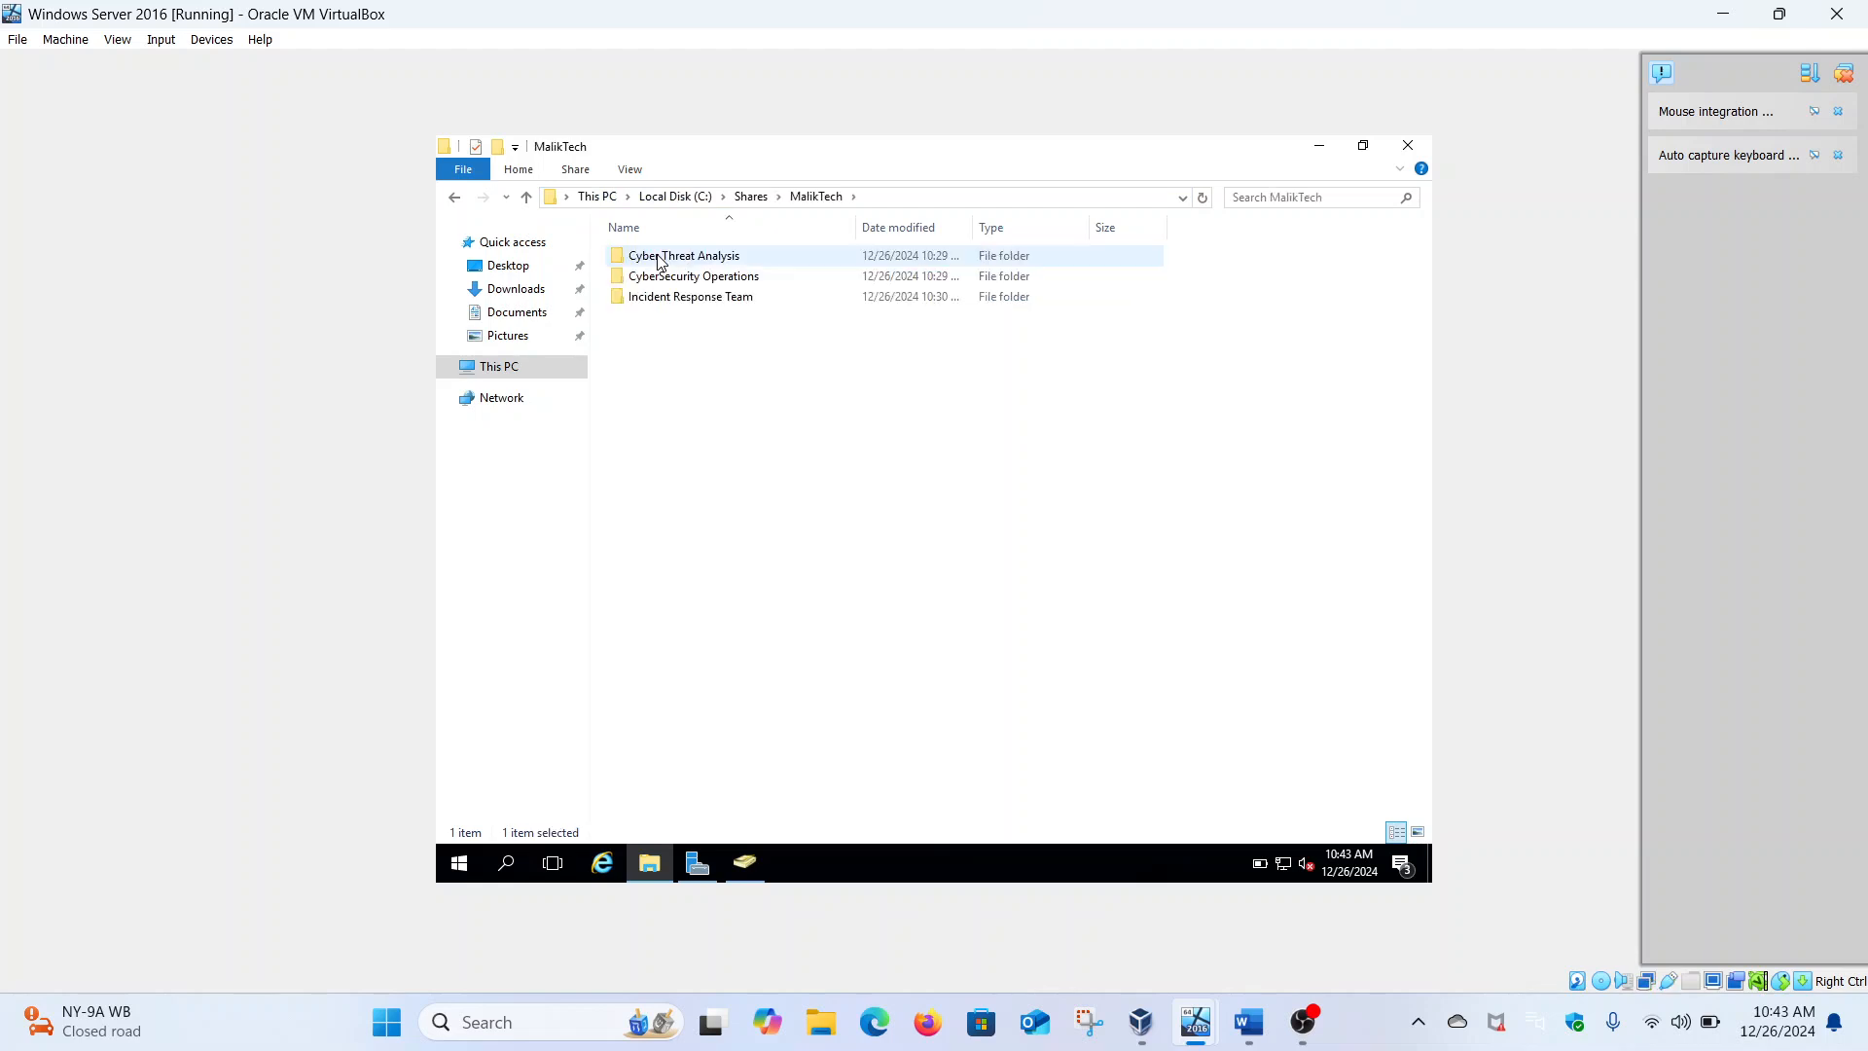
click(875, 200)
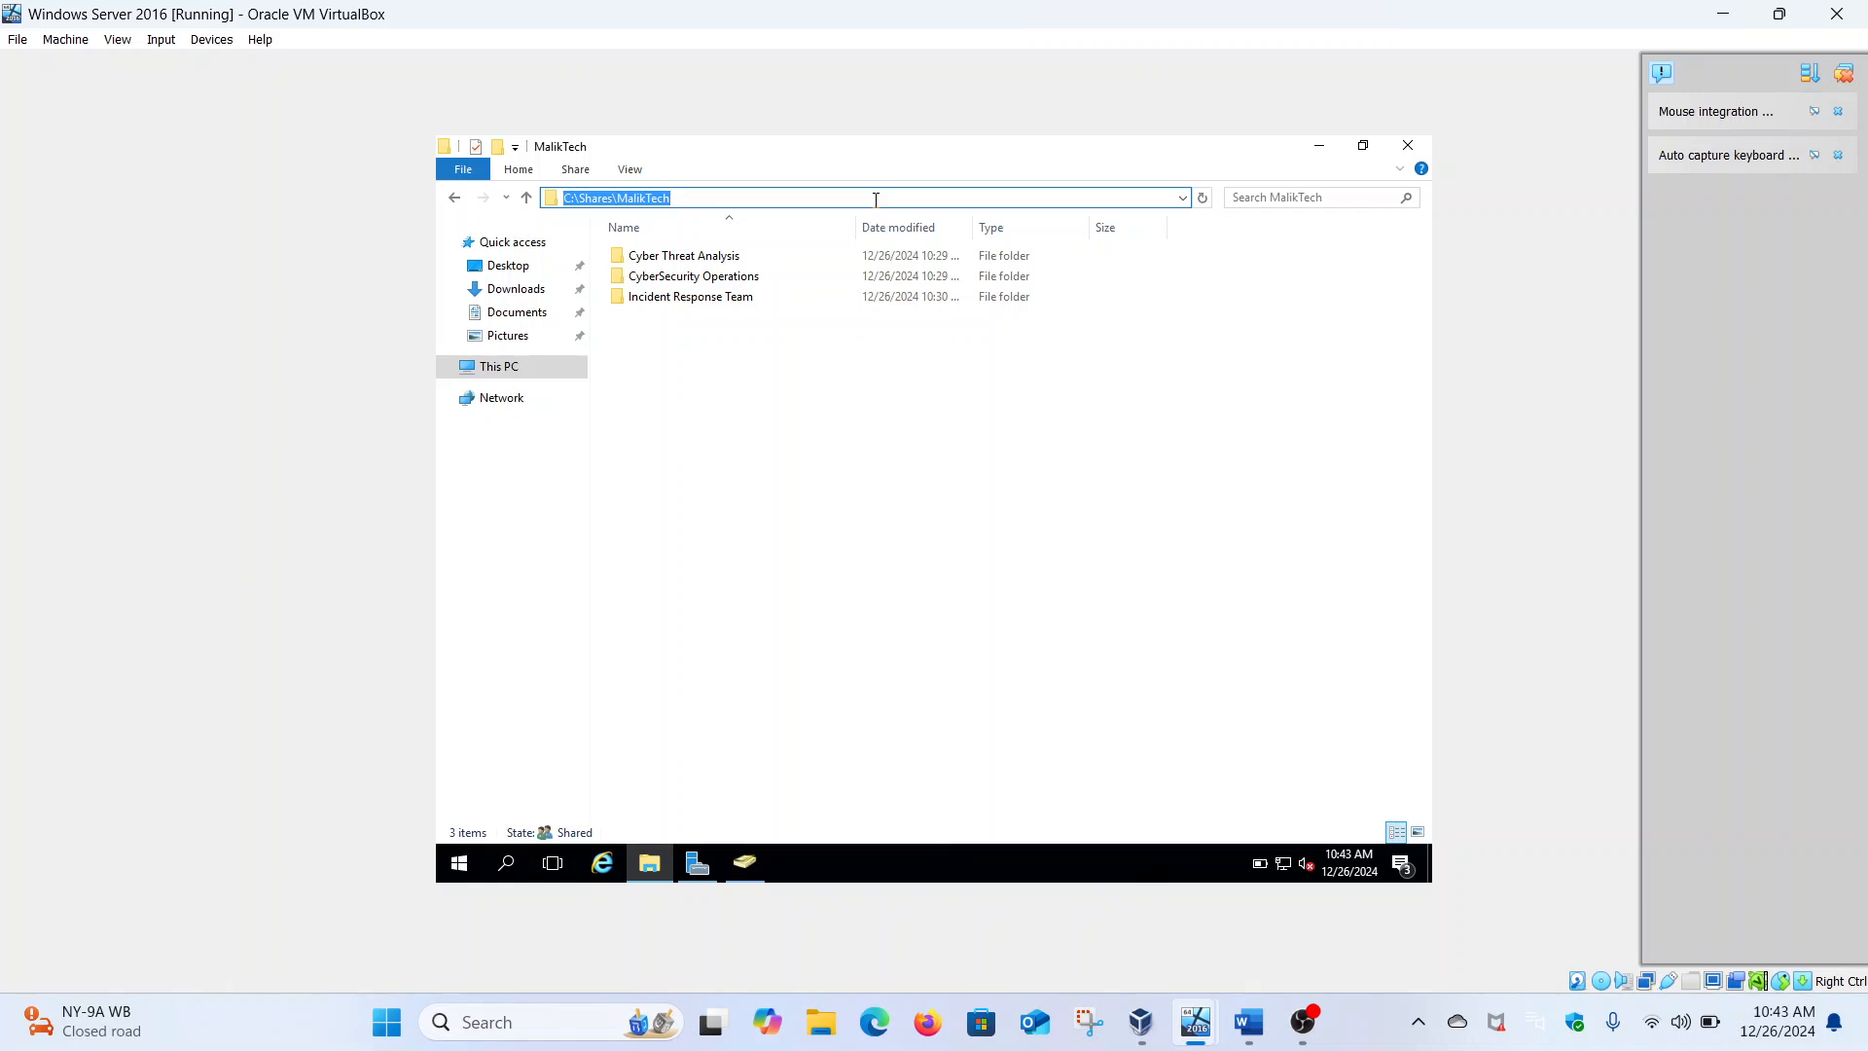
View the Incident Response Team folder's full path, then go back up to Local Disk (C:)
double_click(713, 300)
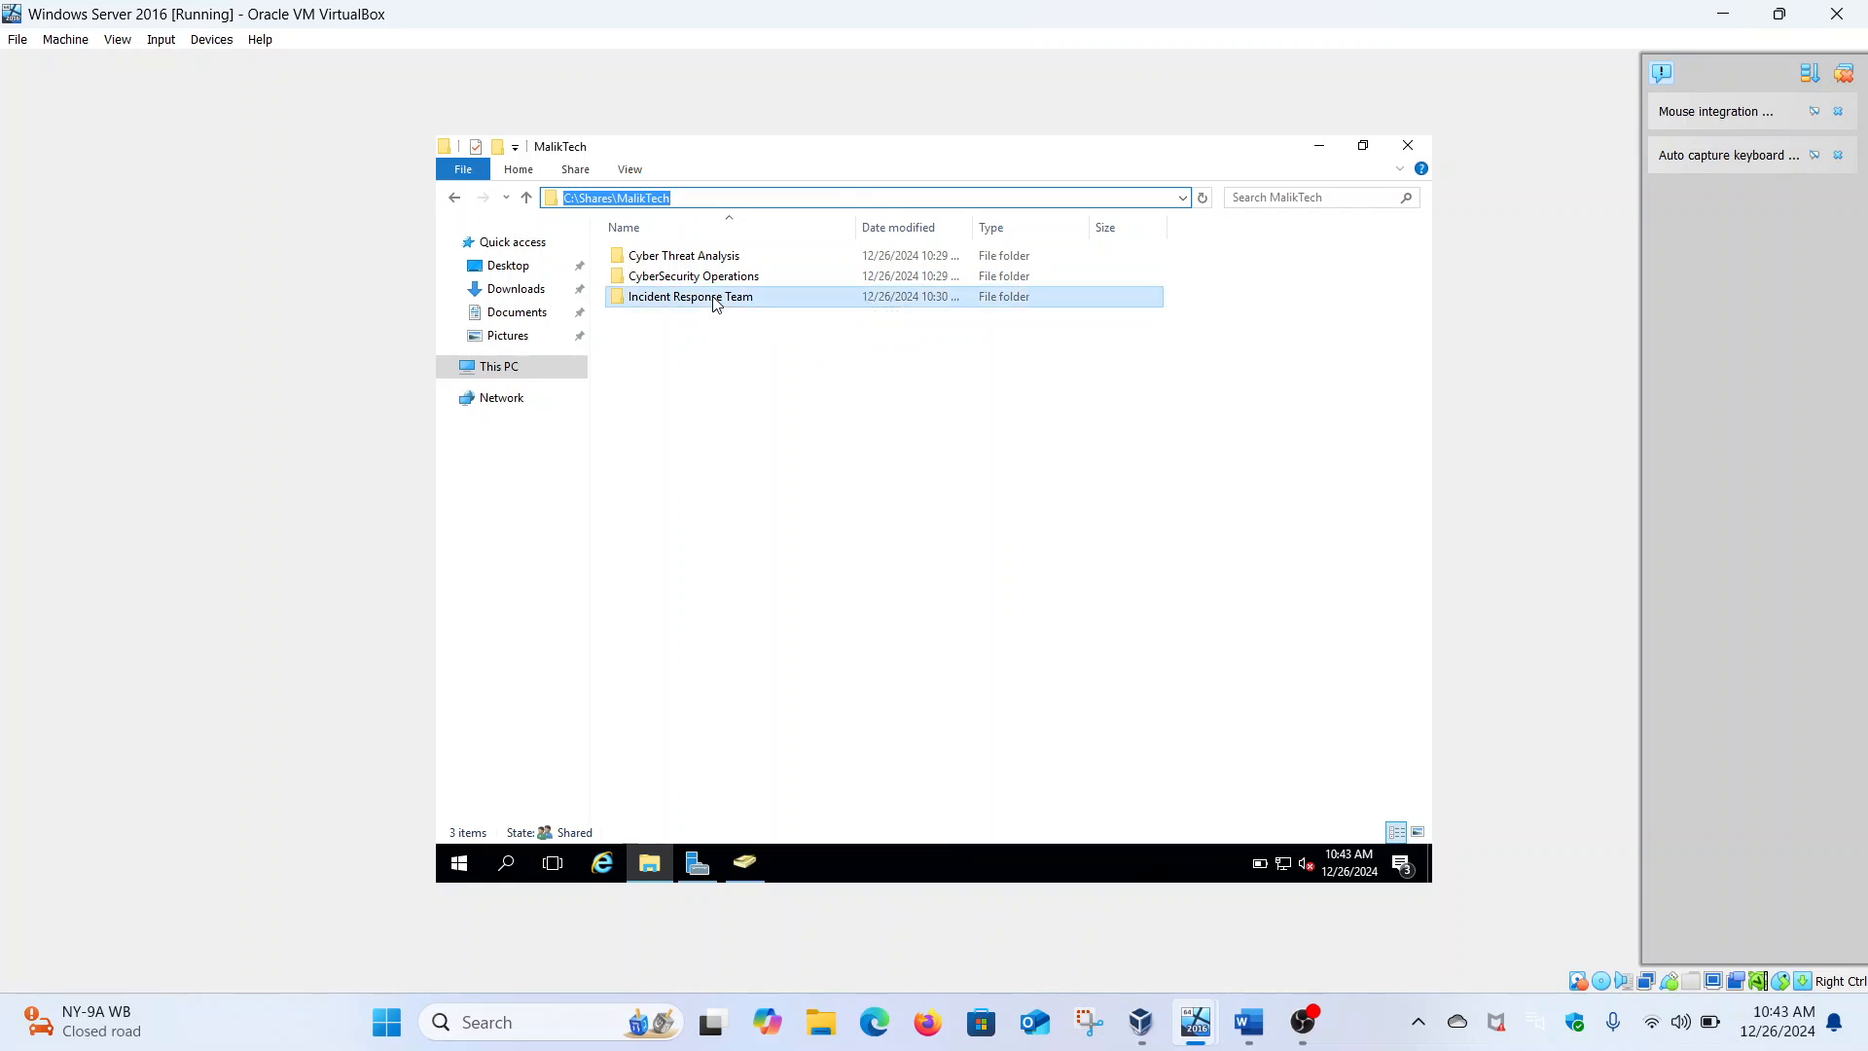
click(1009, 198)
click(1014, 198)
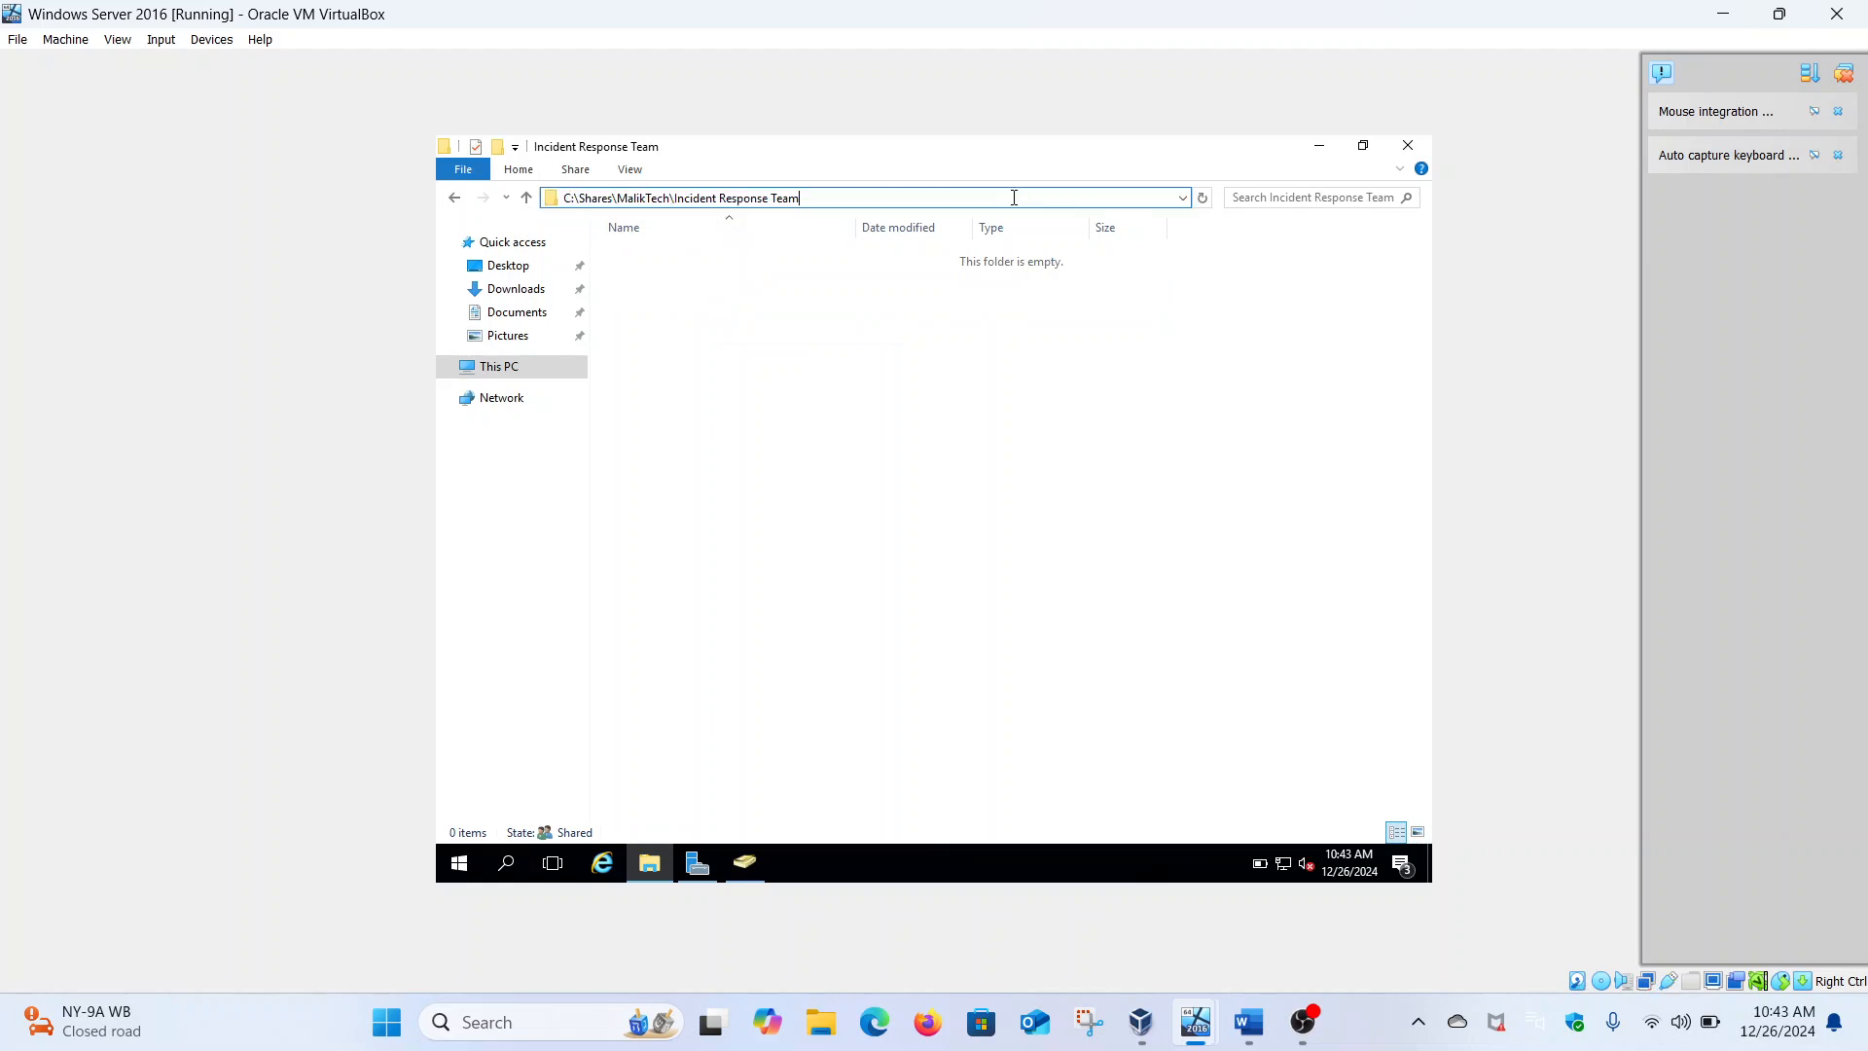
click(455, 198)
click(455, 197)
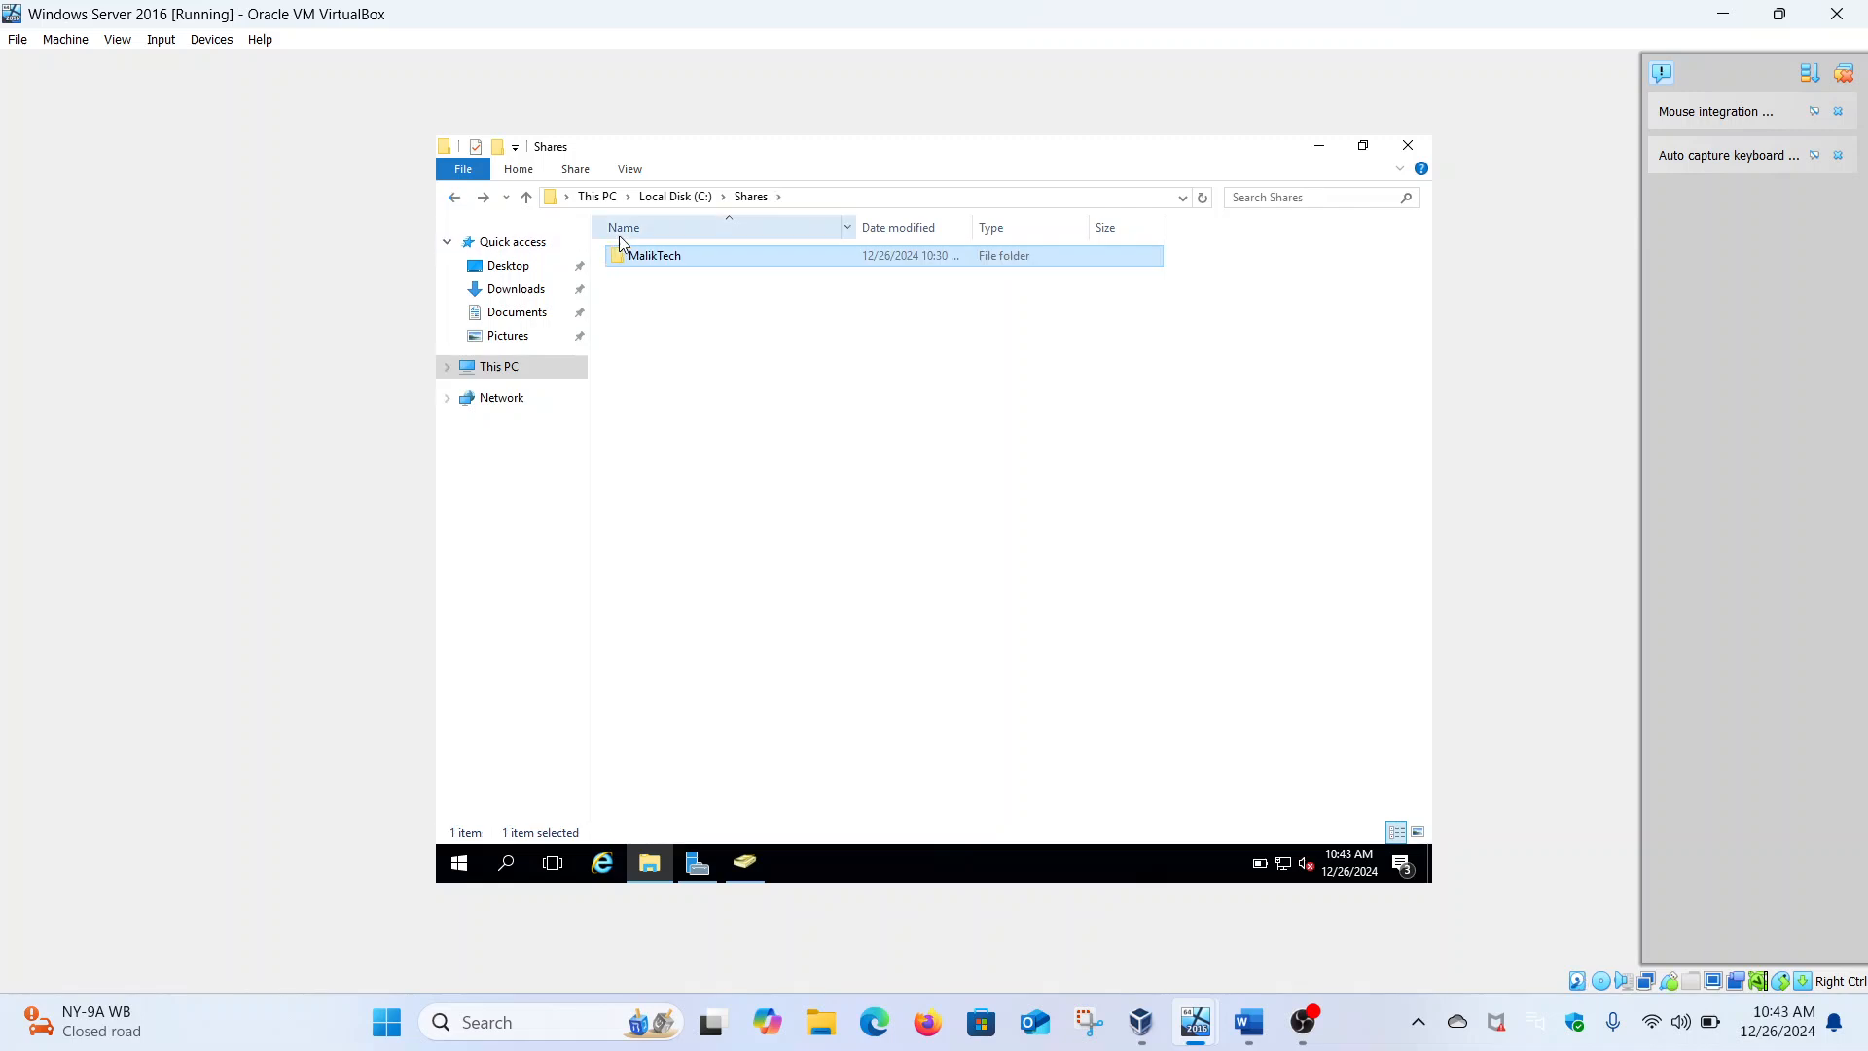
click(456, 199)
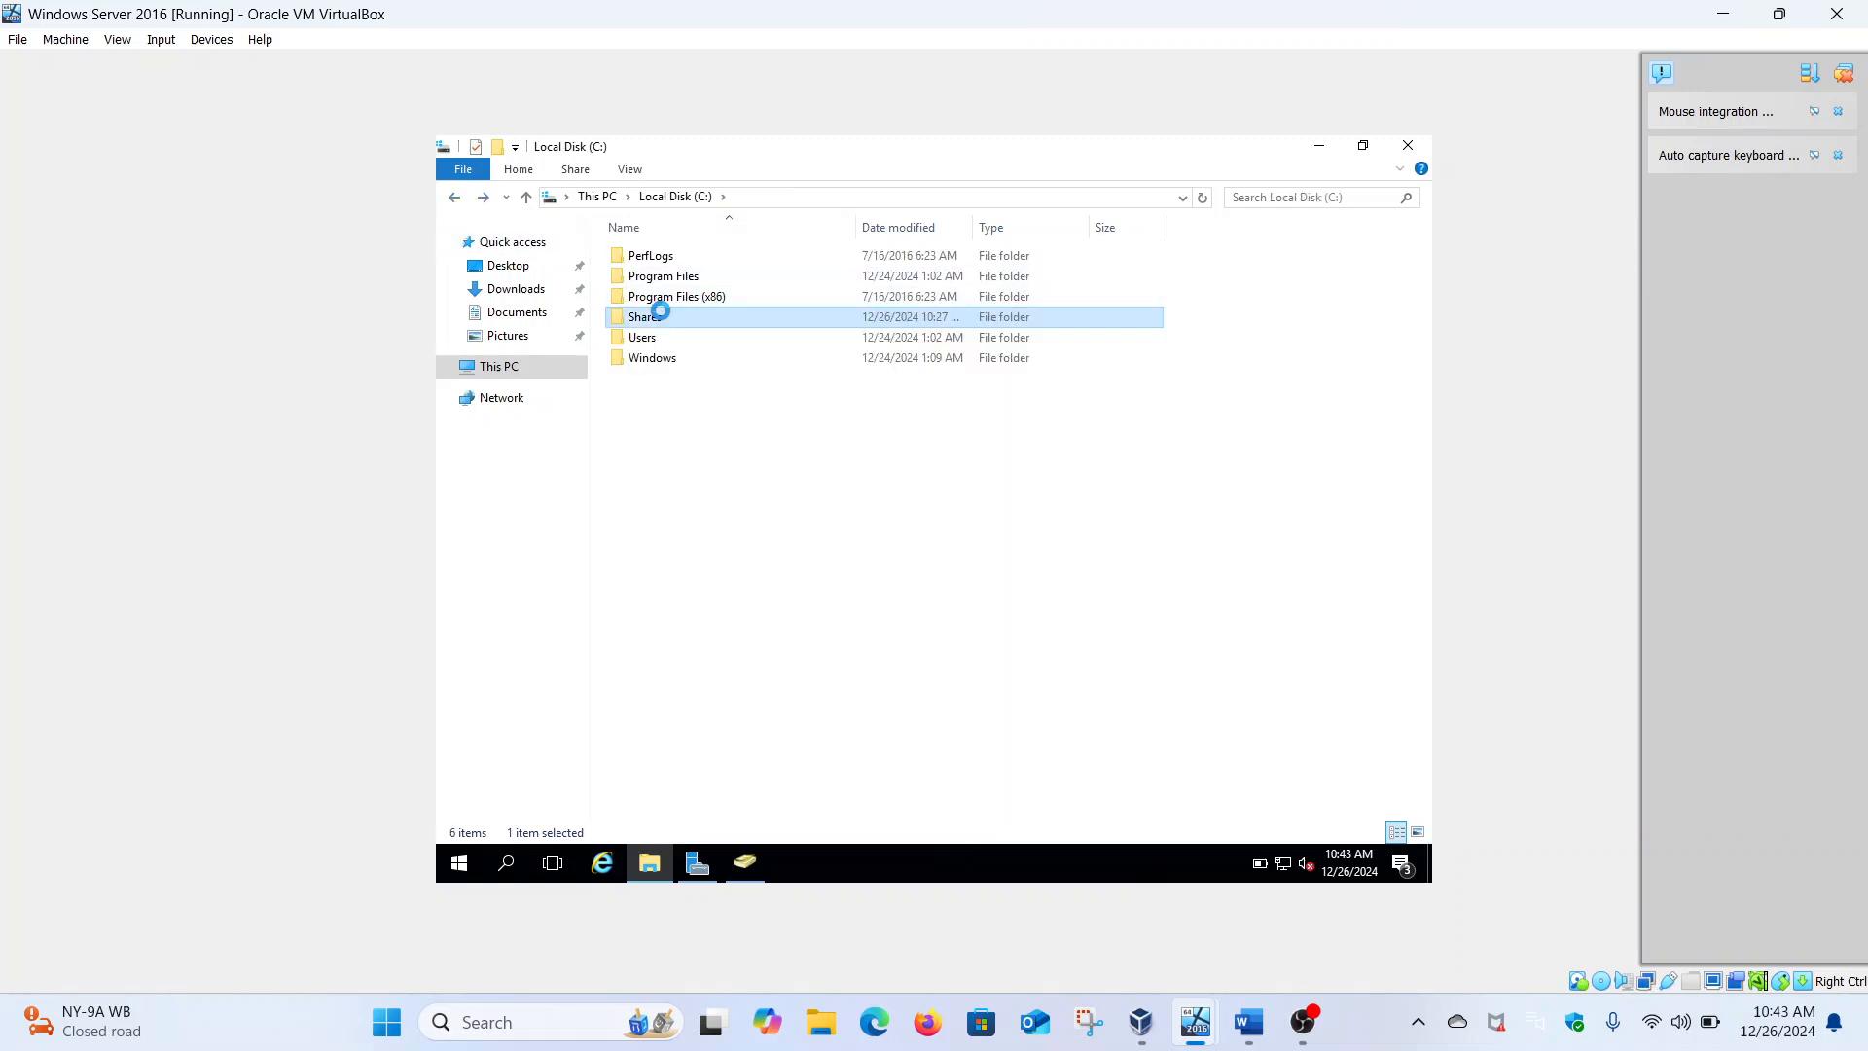
Review the Shares folder's Security tab and Advanced permission entries, then close Properties
right_click(662, 319)
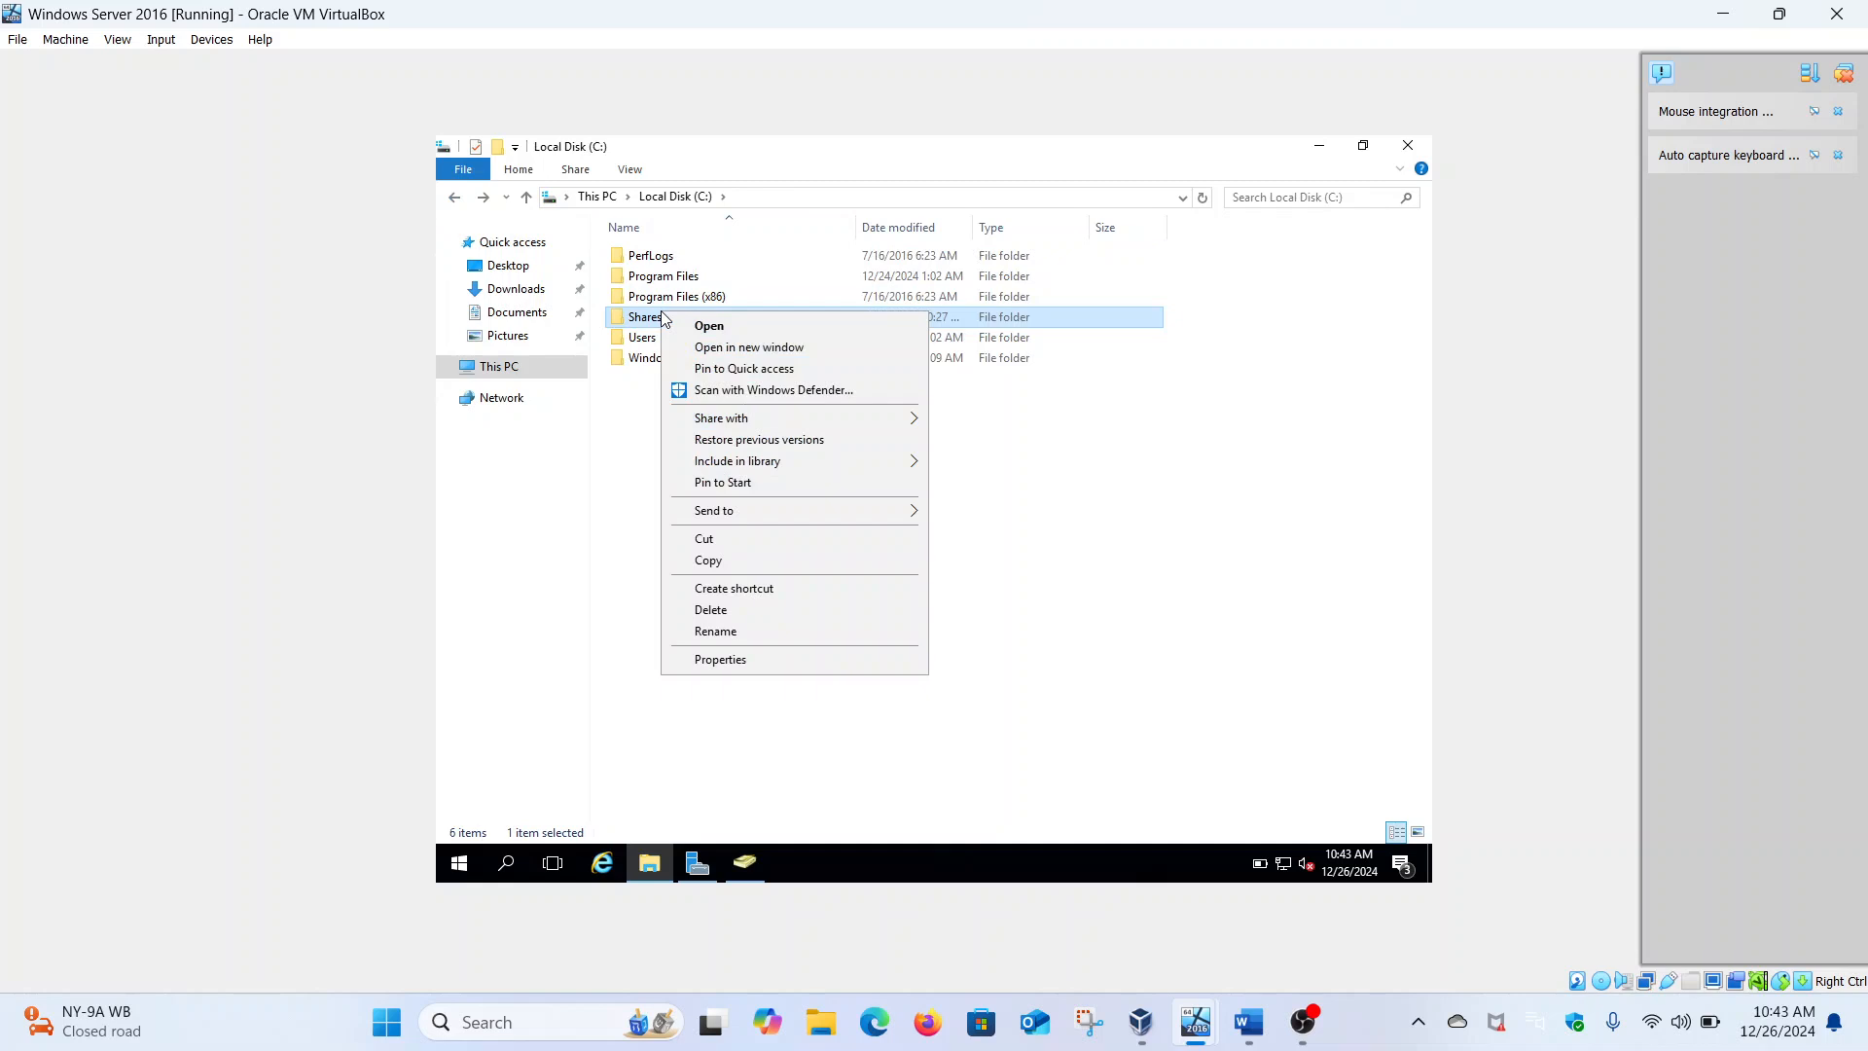
click(743, 660)
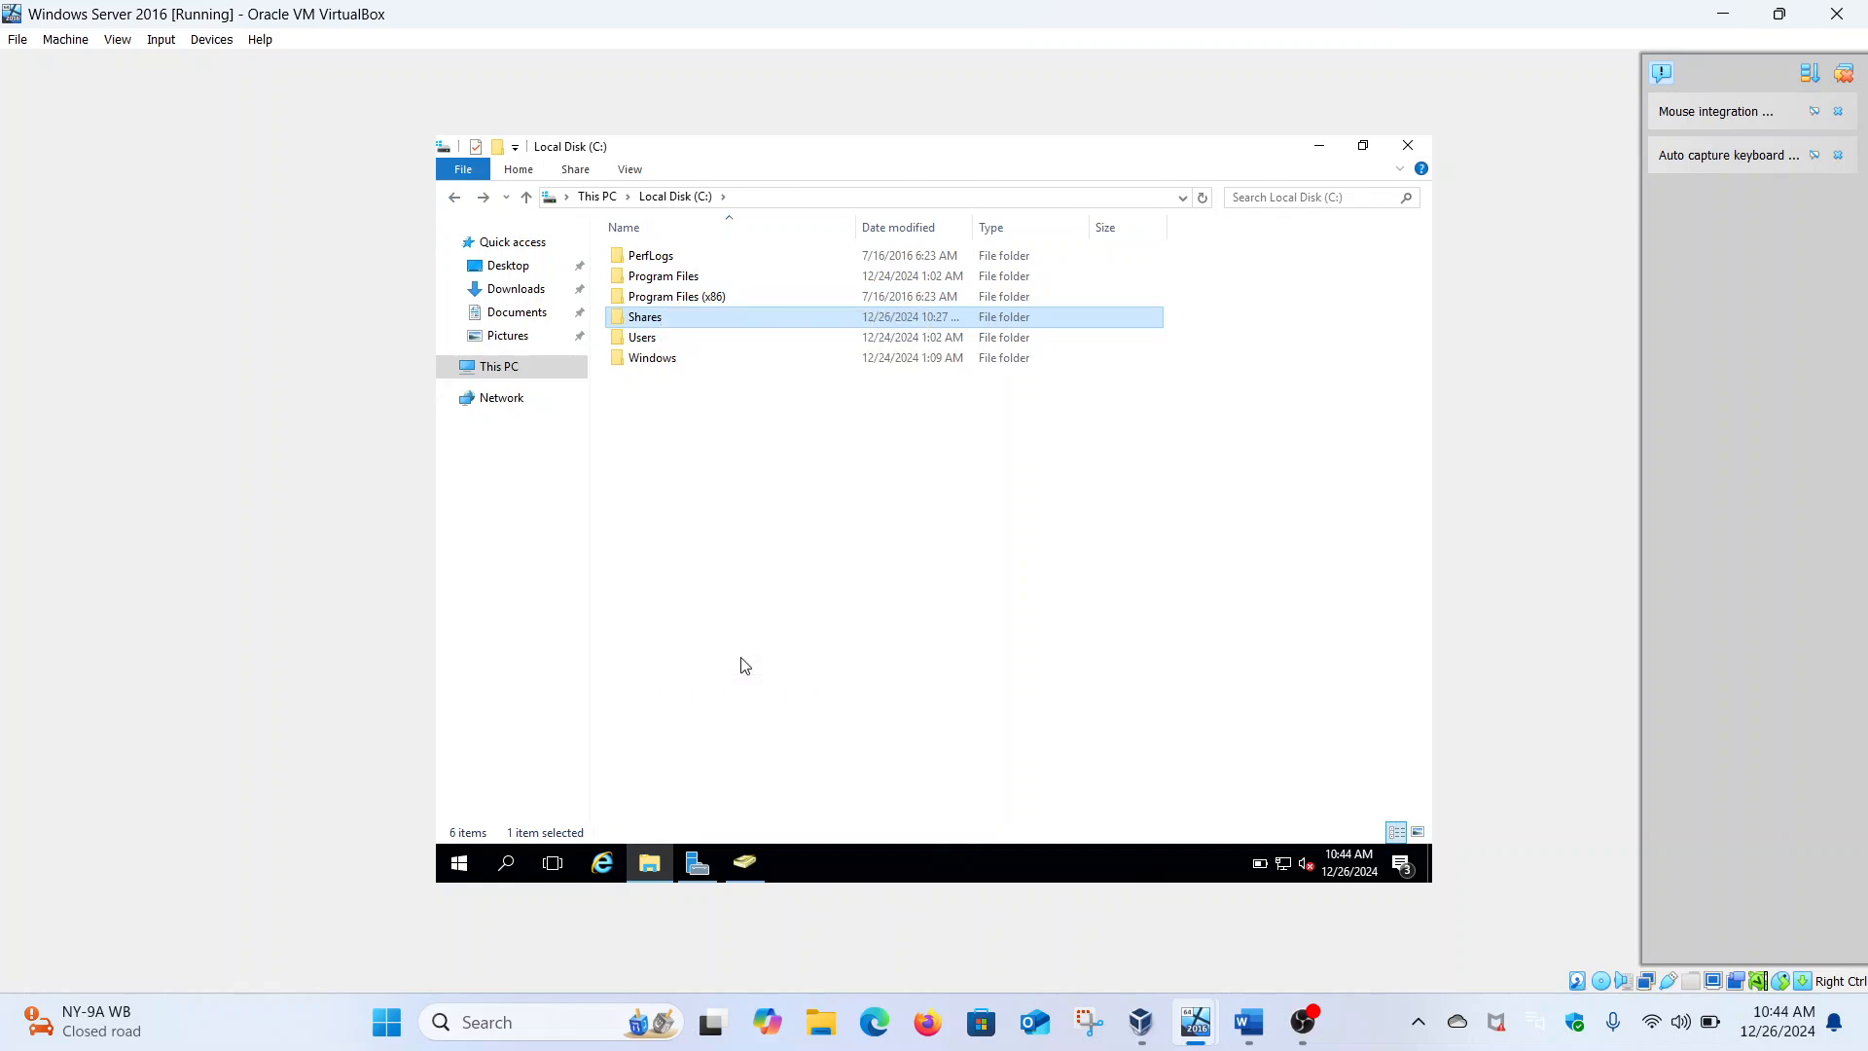
click(797, 360)
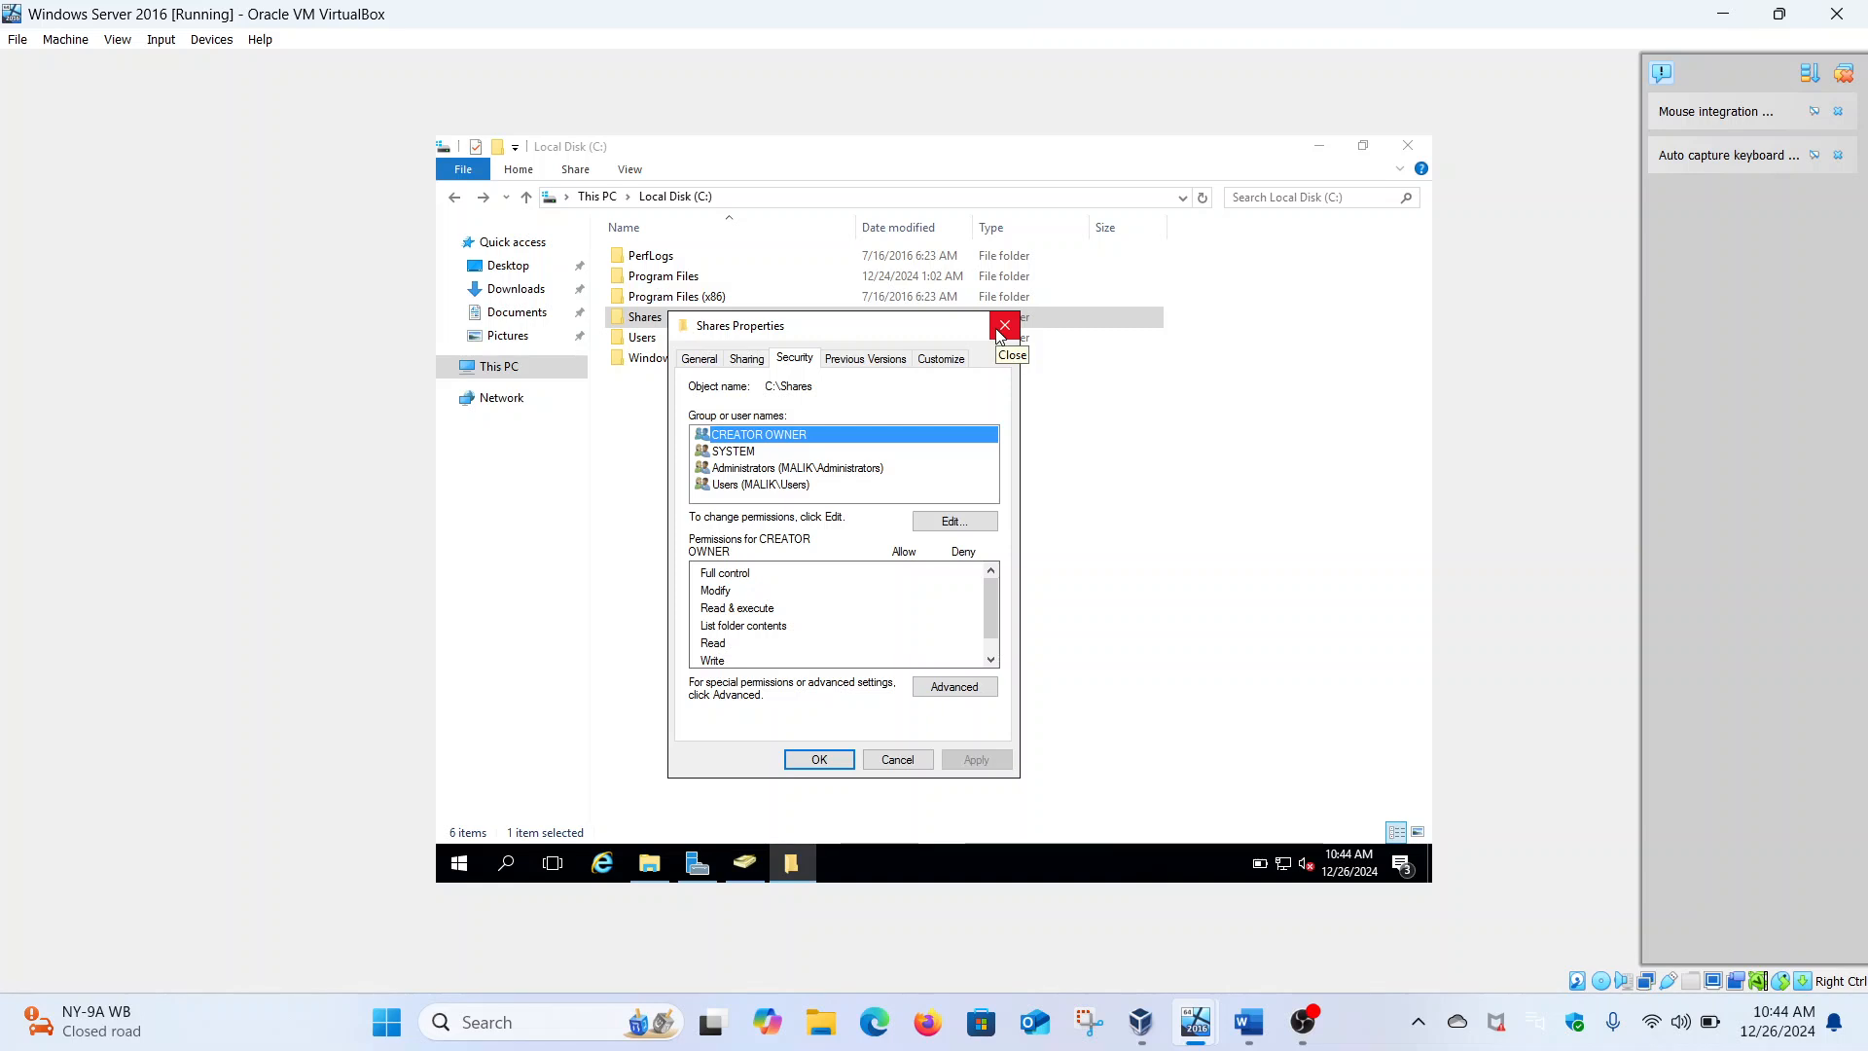
click(924, 689)
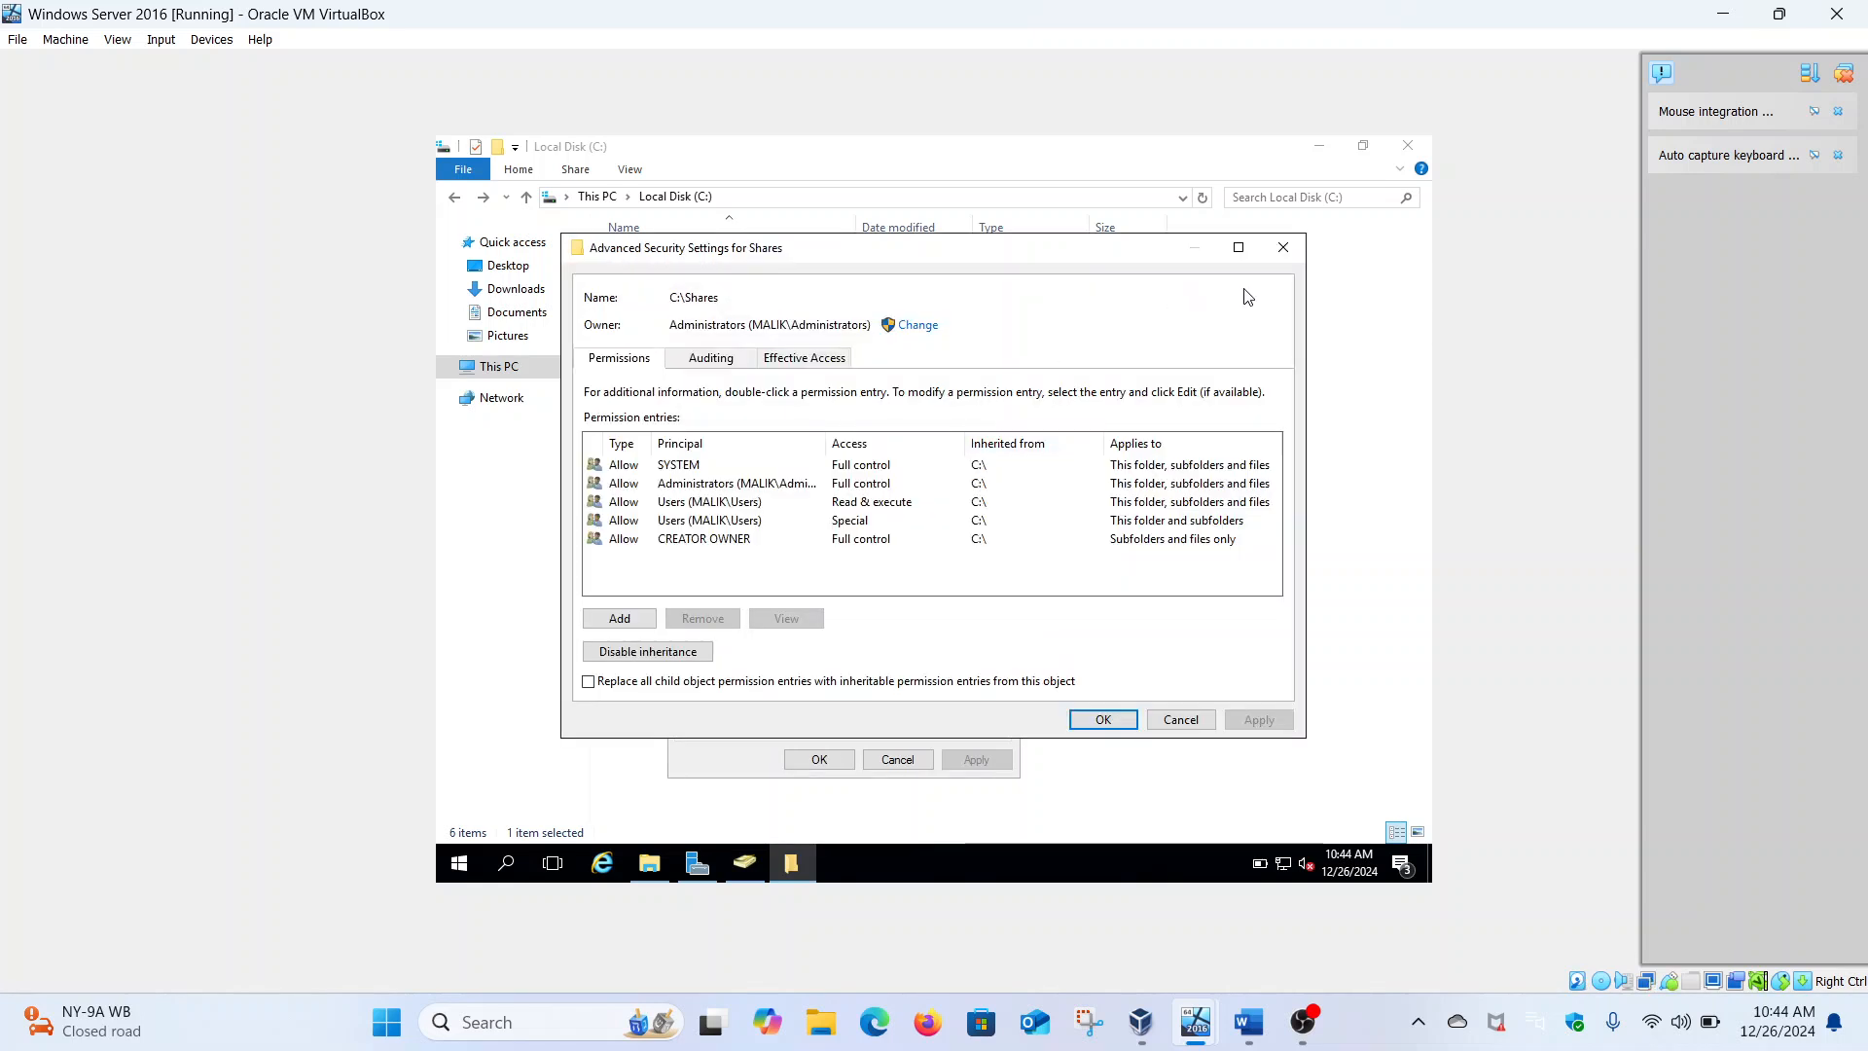
click(1284, 247)
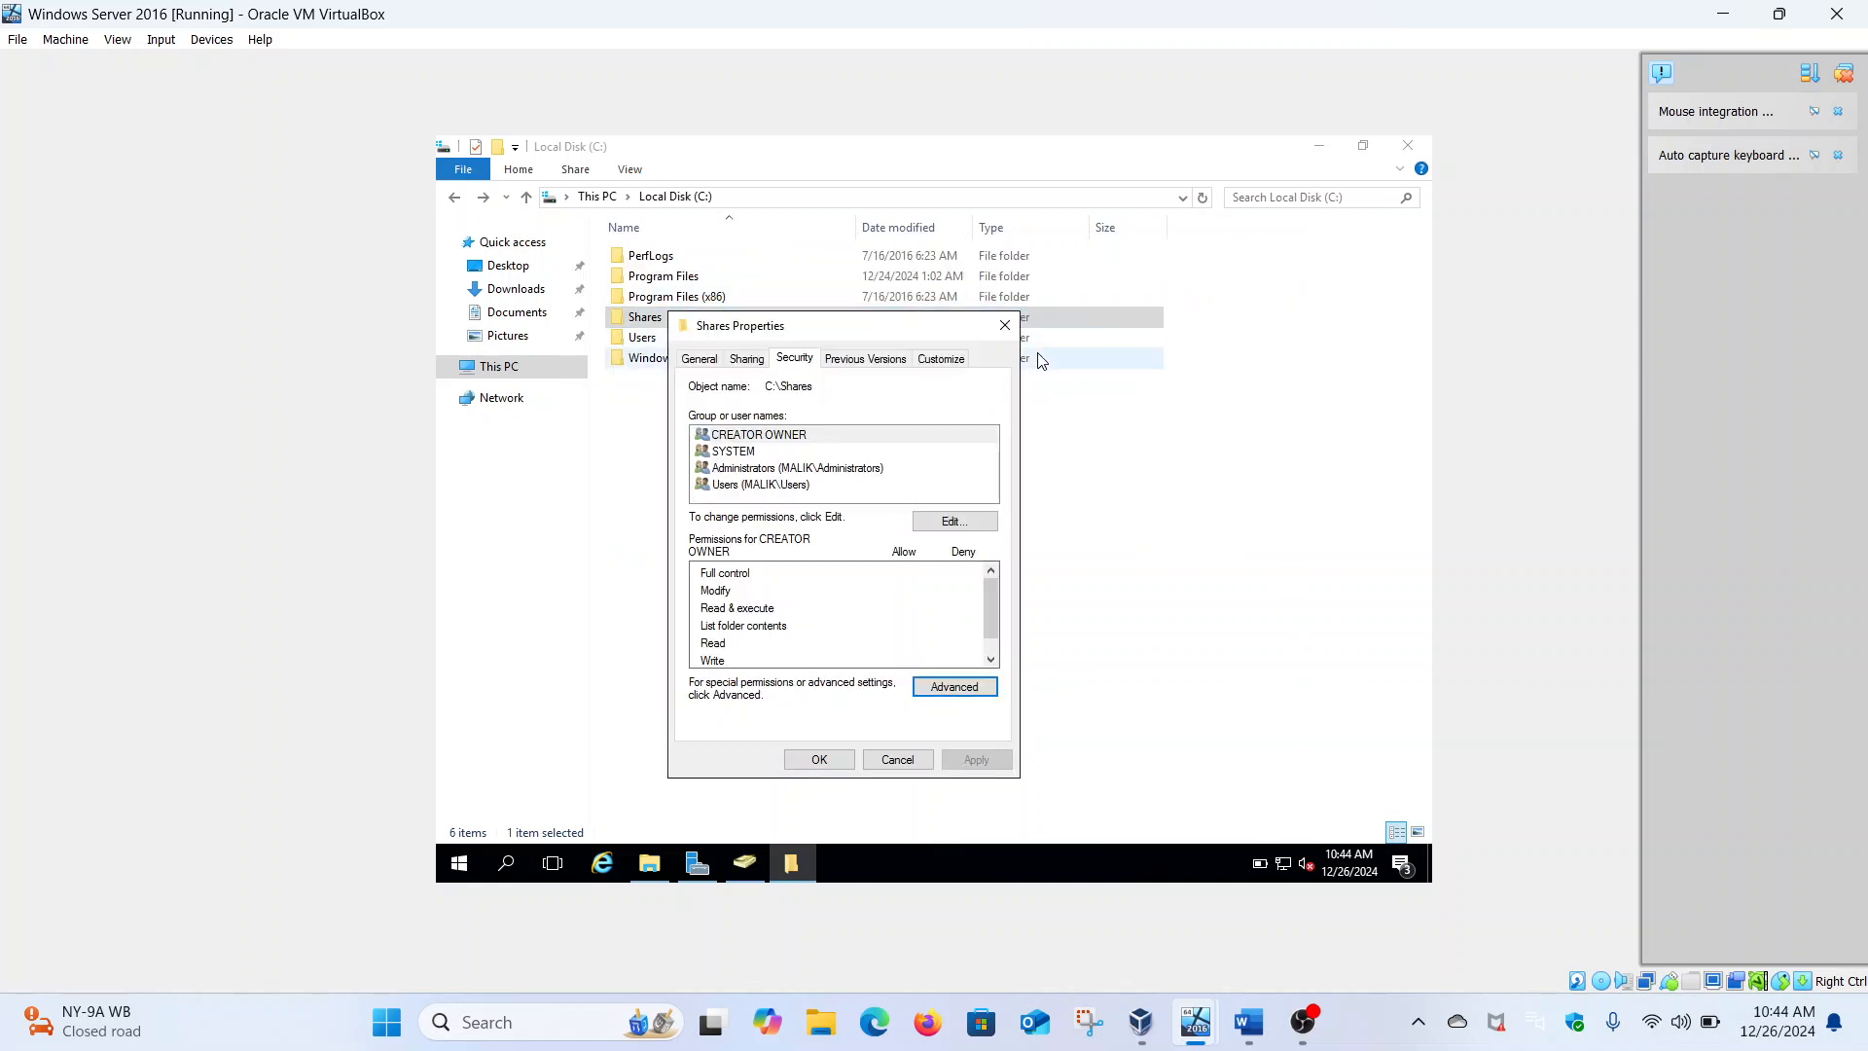
click(1005, 325)
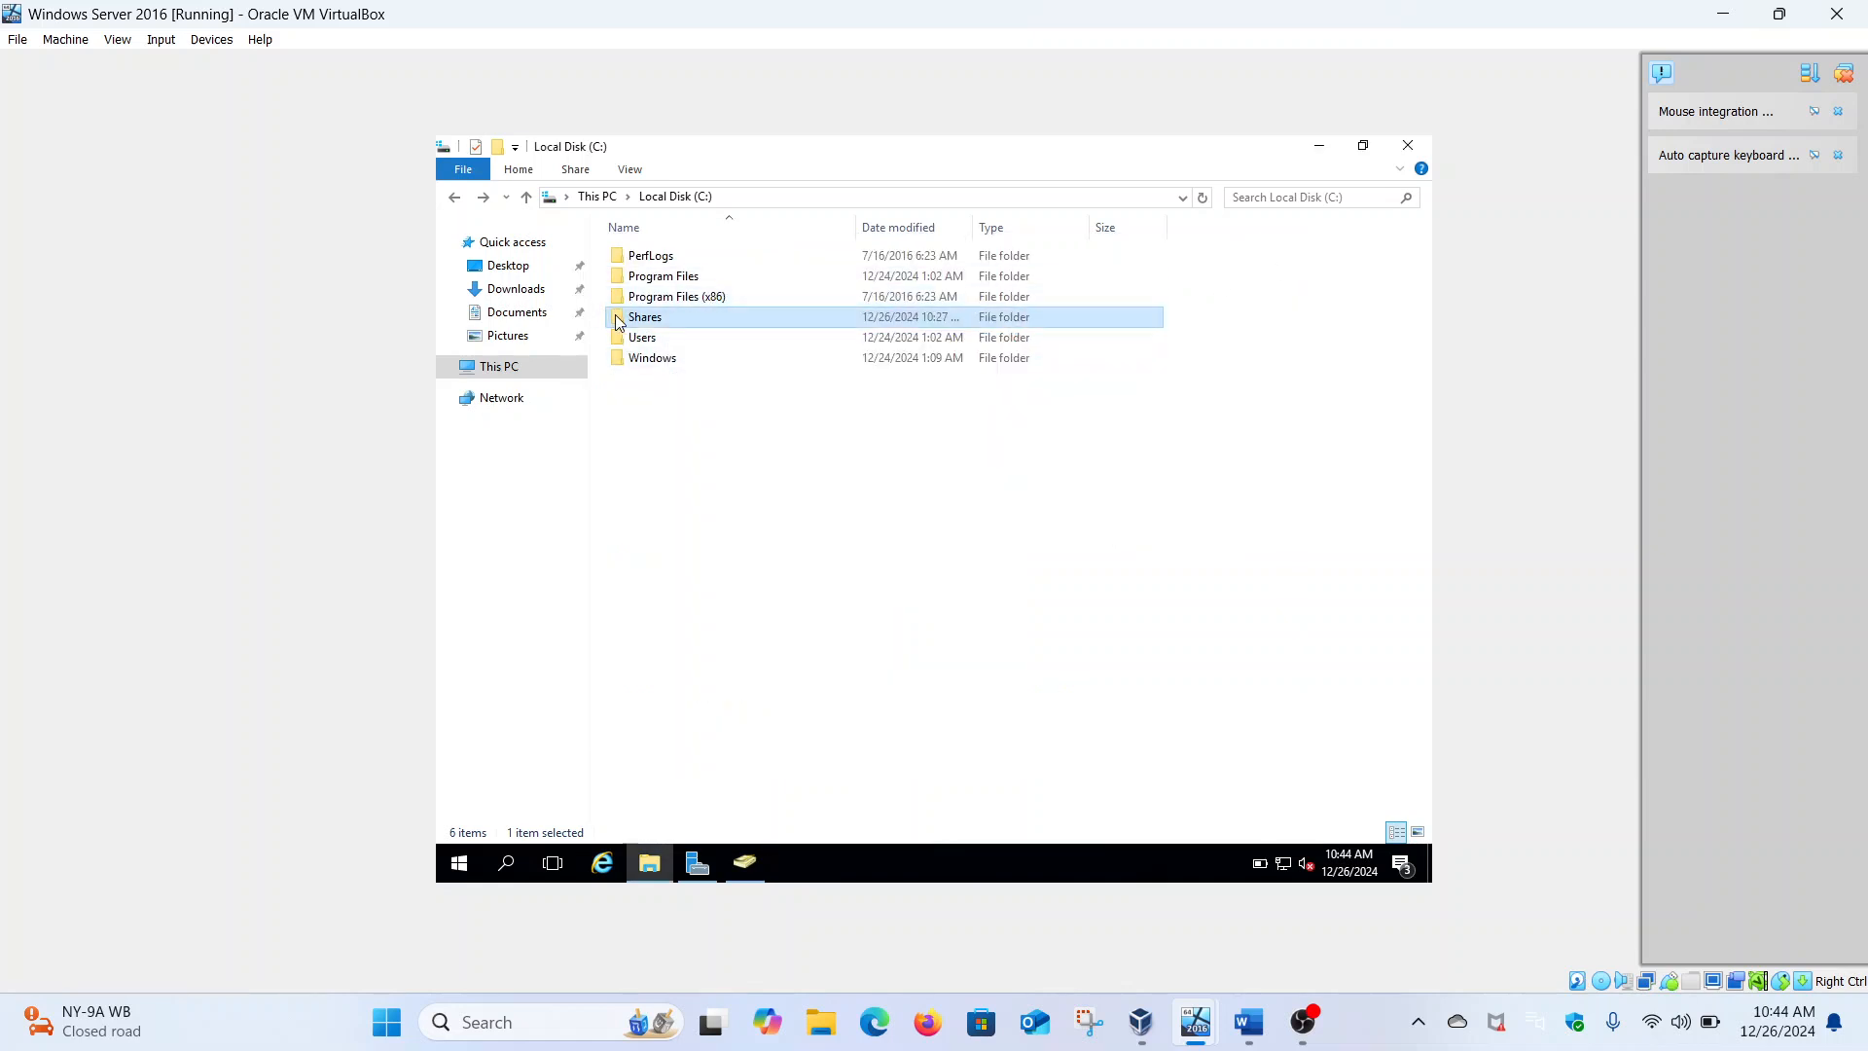
Check MalikTech's Sharing tab network path, \\SECURITY-HACKER\MalikTech, then close its properties
double_click(617, 322)
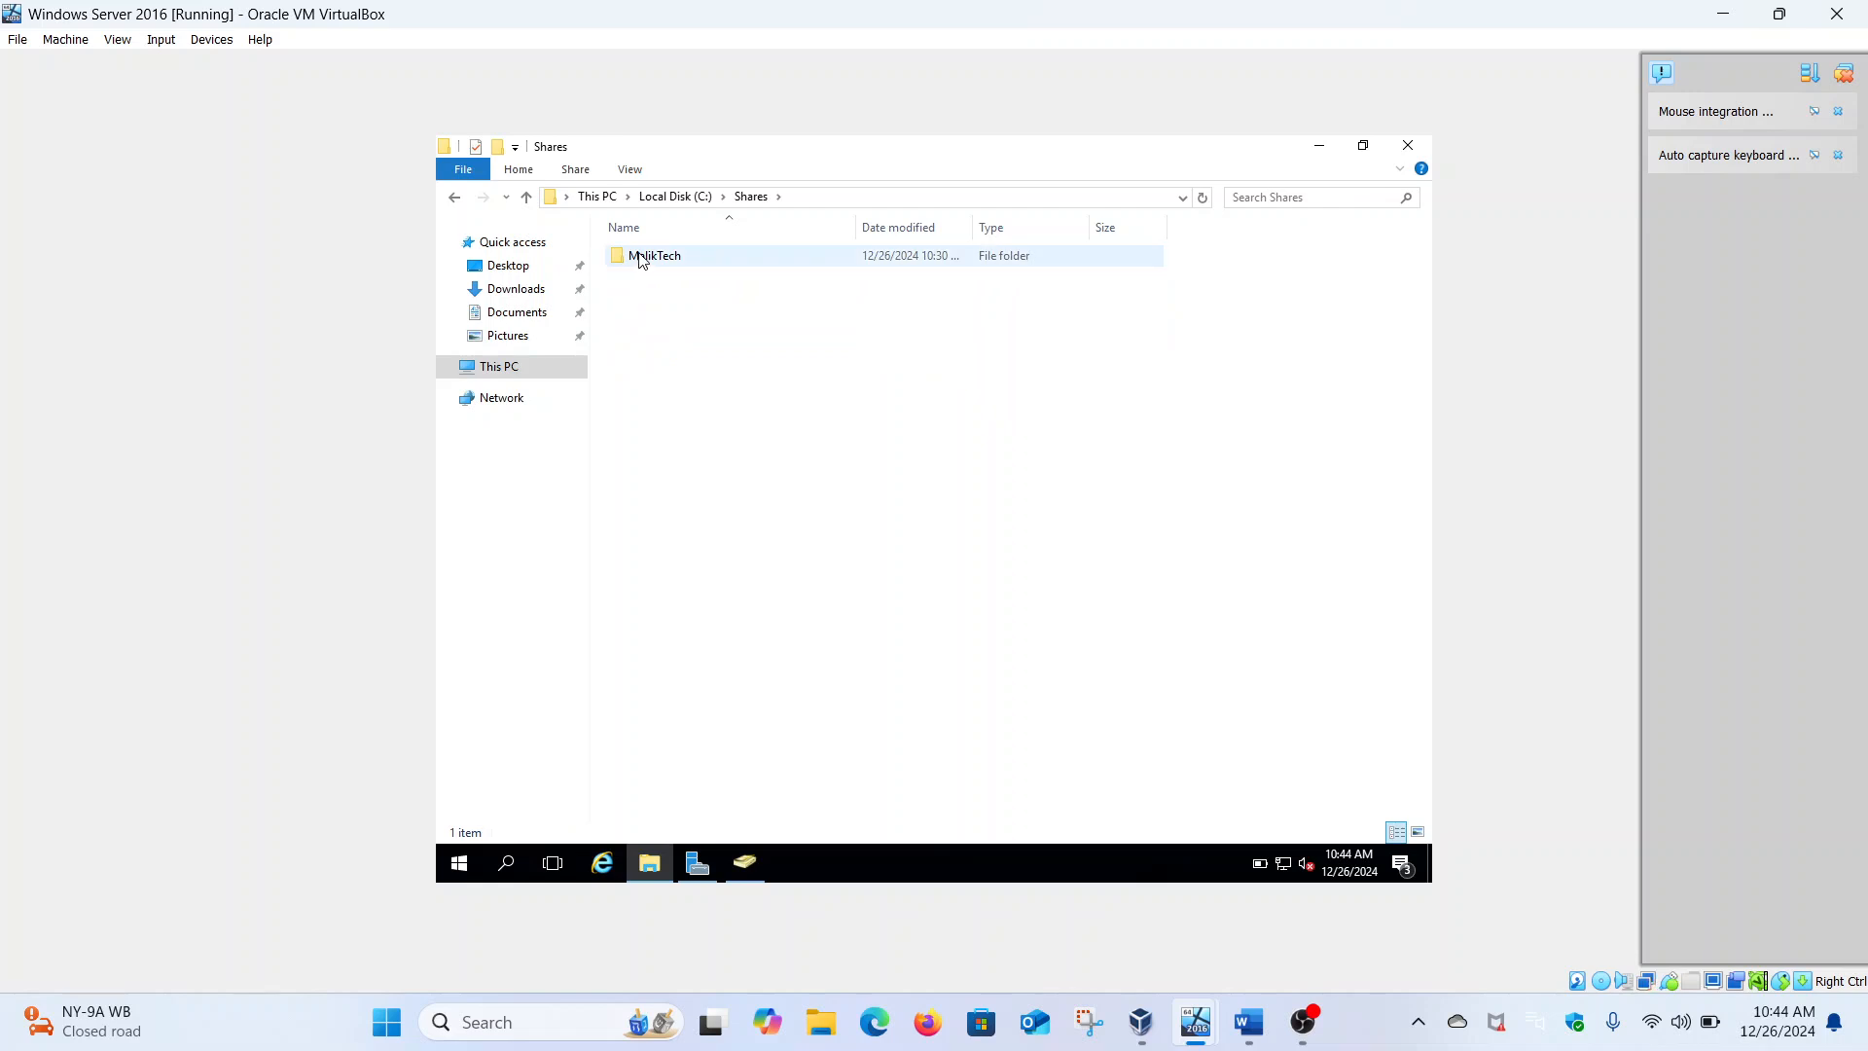
right_click(641, 261)
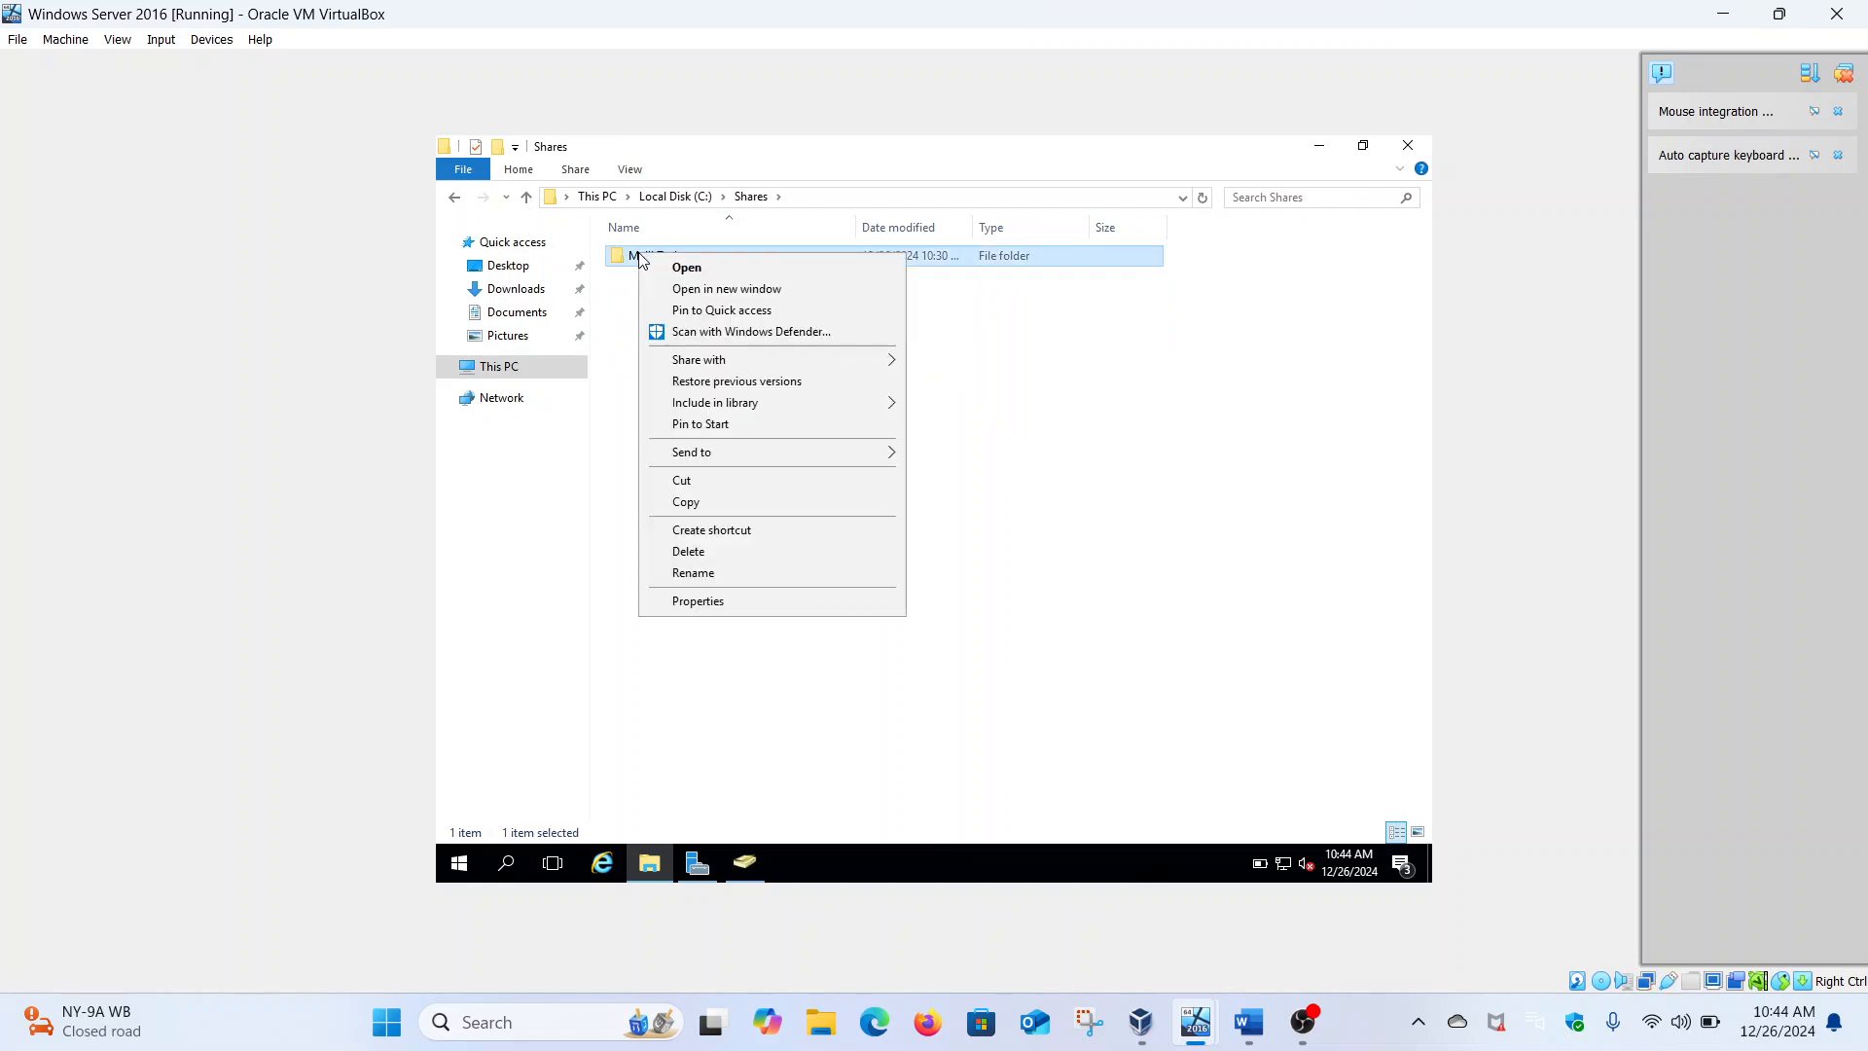
click(669, 604)
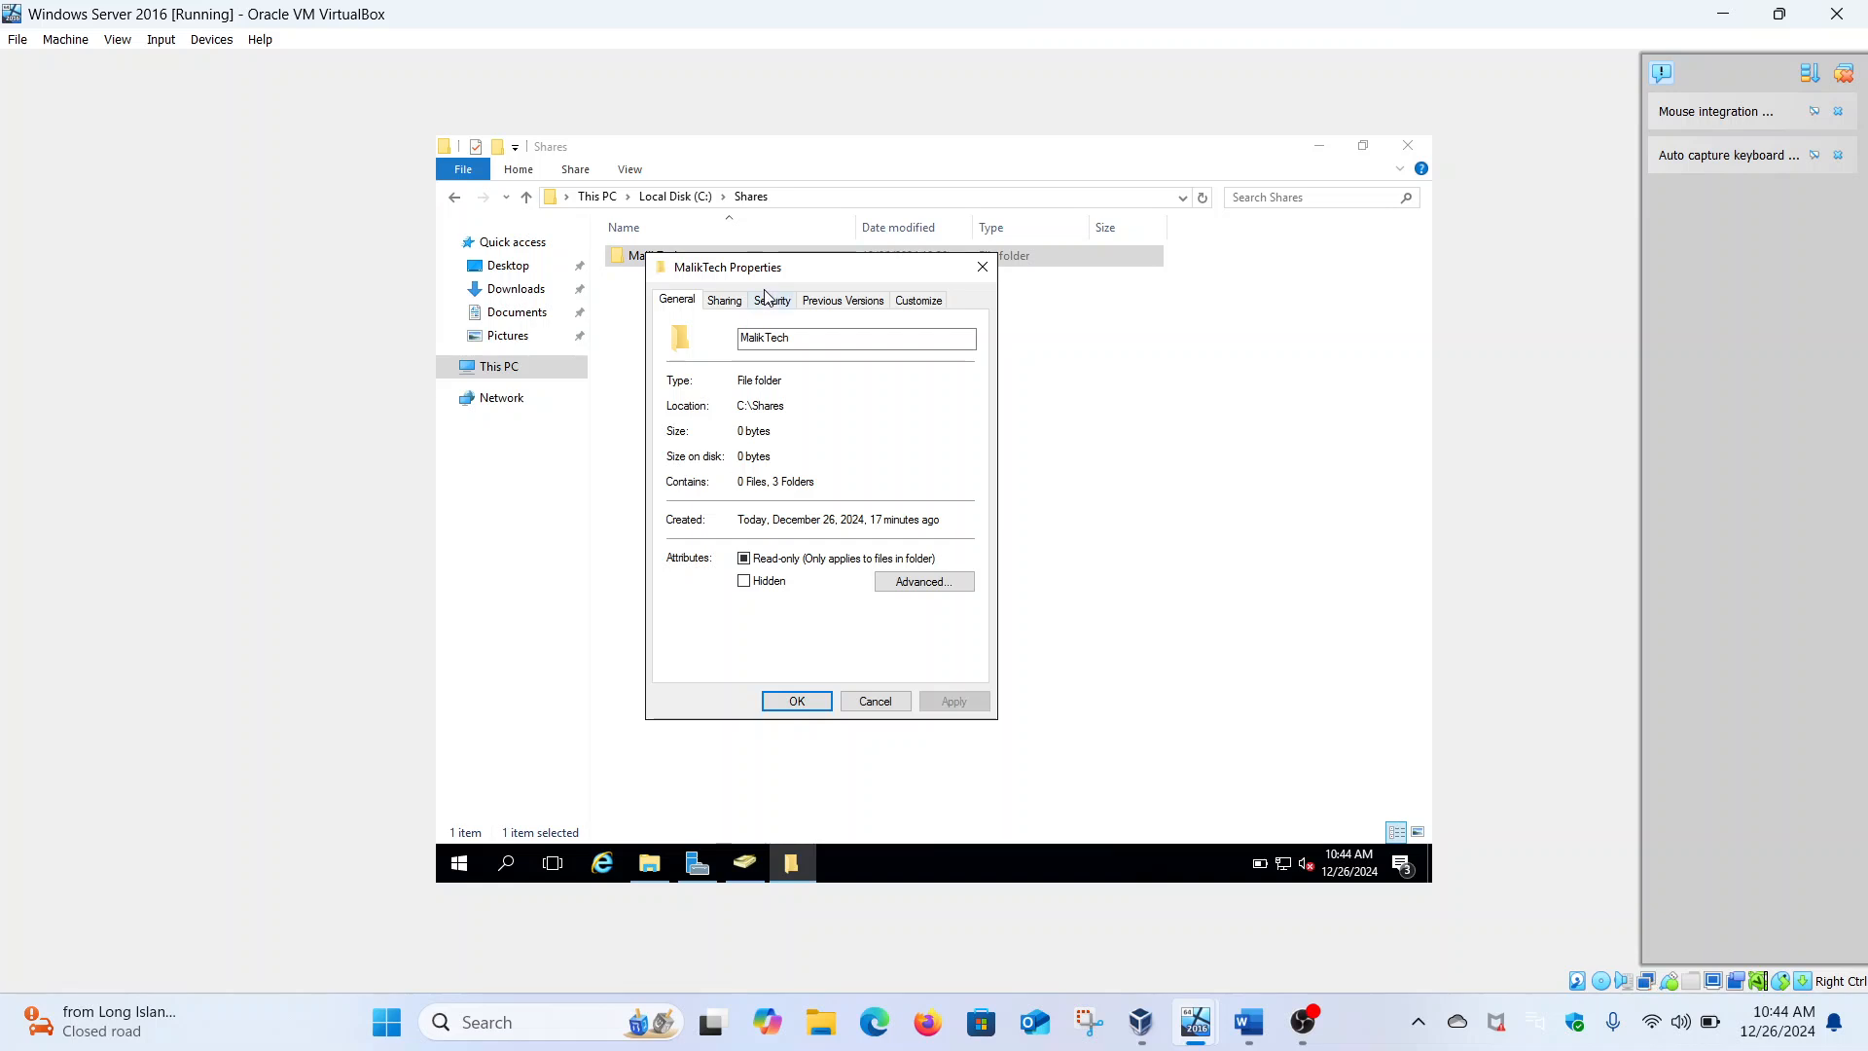
click(742, 310)
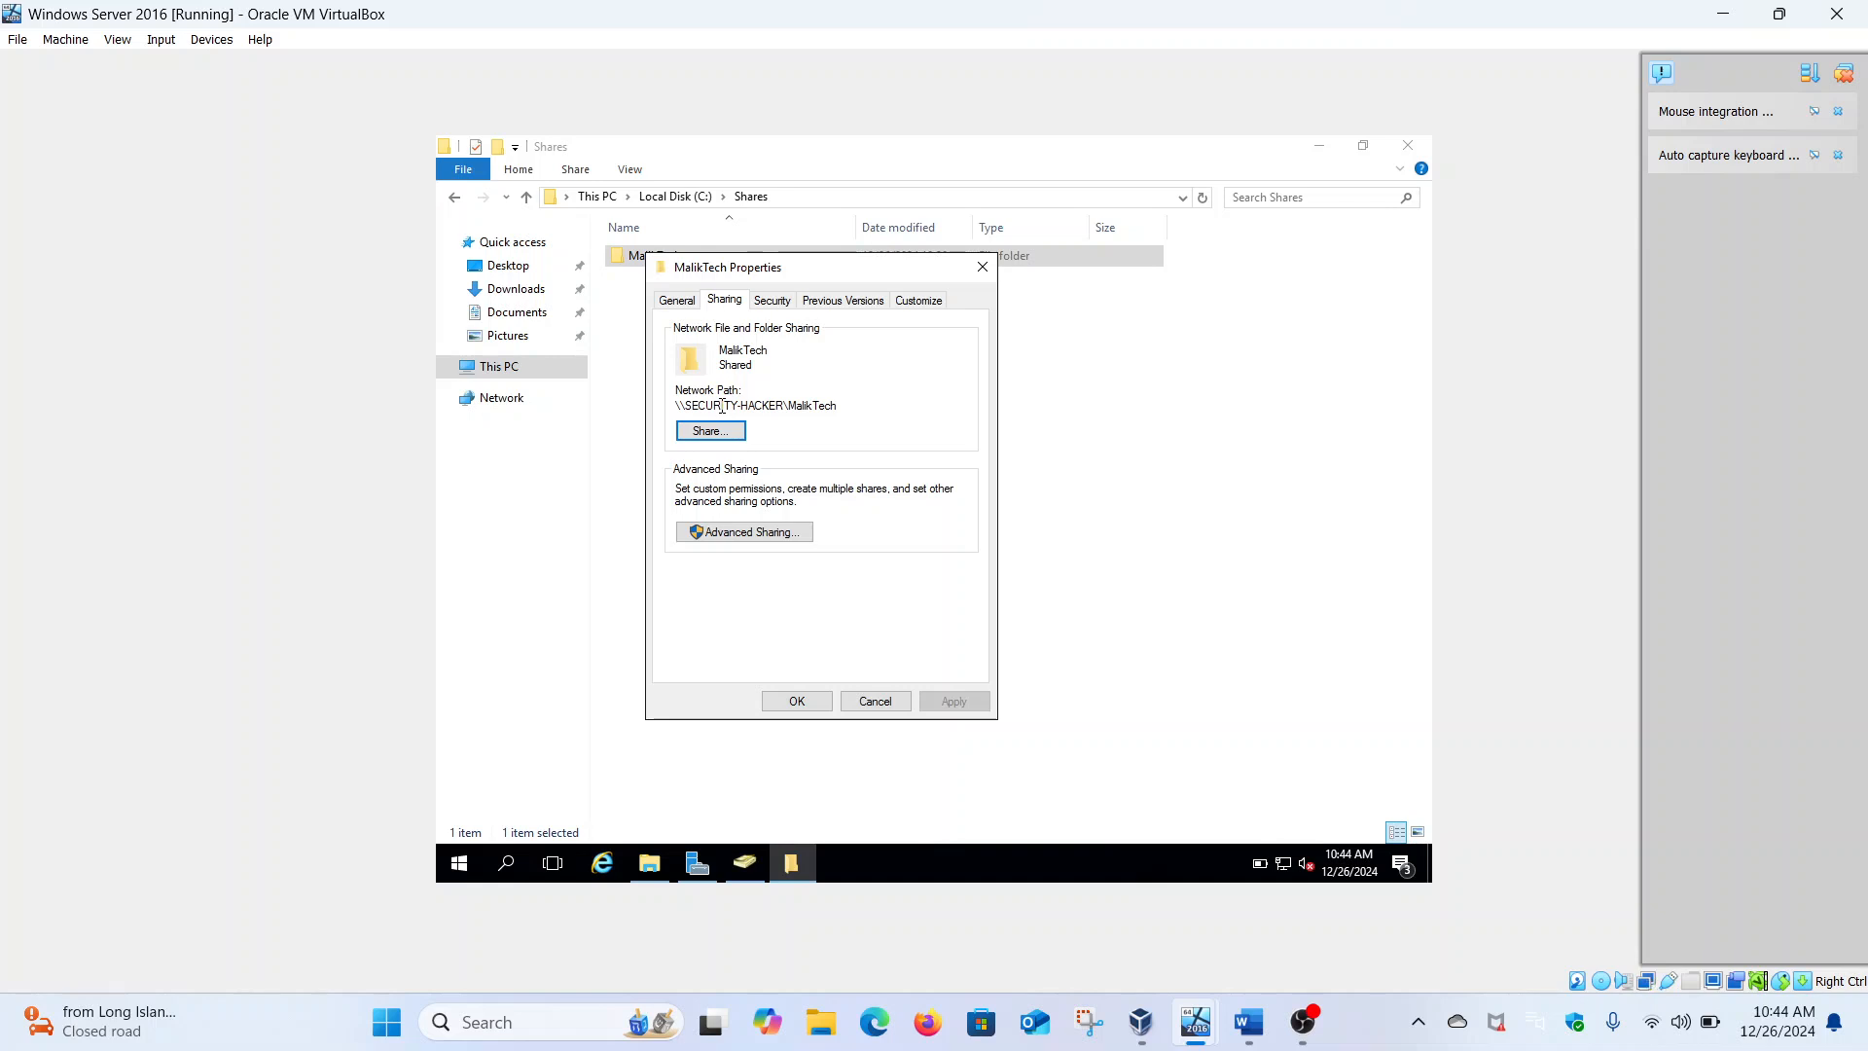
drag(784, 405, 688, 408)
click(711, 409)
drag(783, 405, 678, 412)
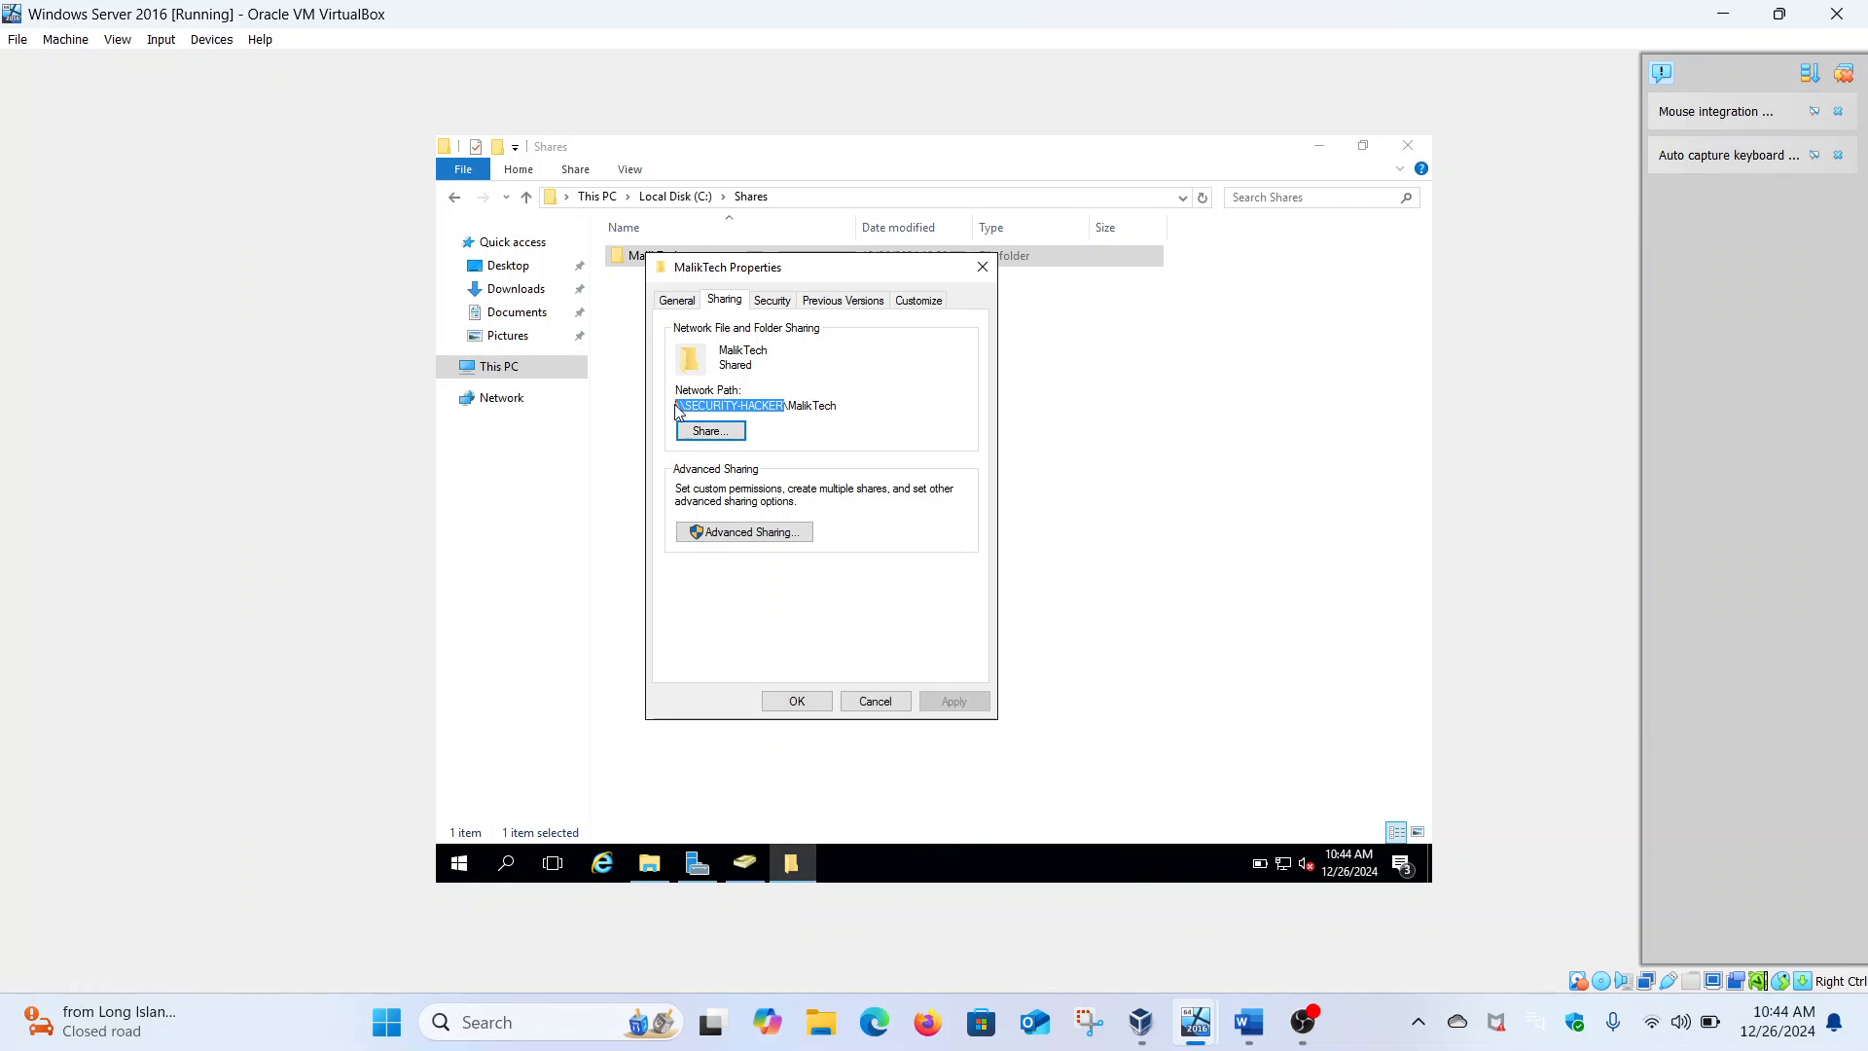
click(982, 268)
Return to the Windows 11 VM and dismiss the Edge welcome screen
mouse_move(1203, 1017)
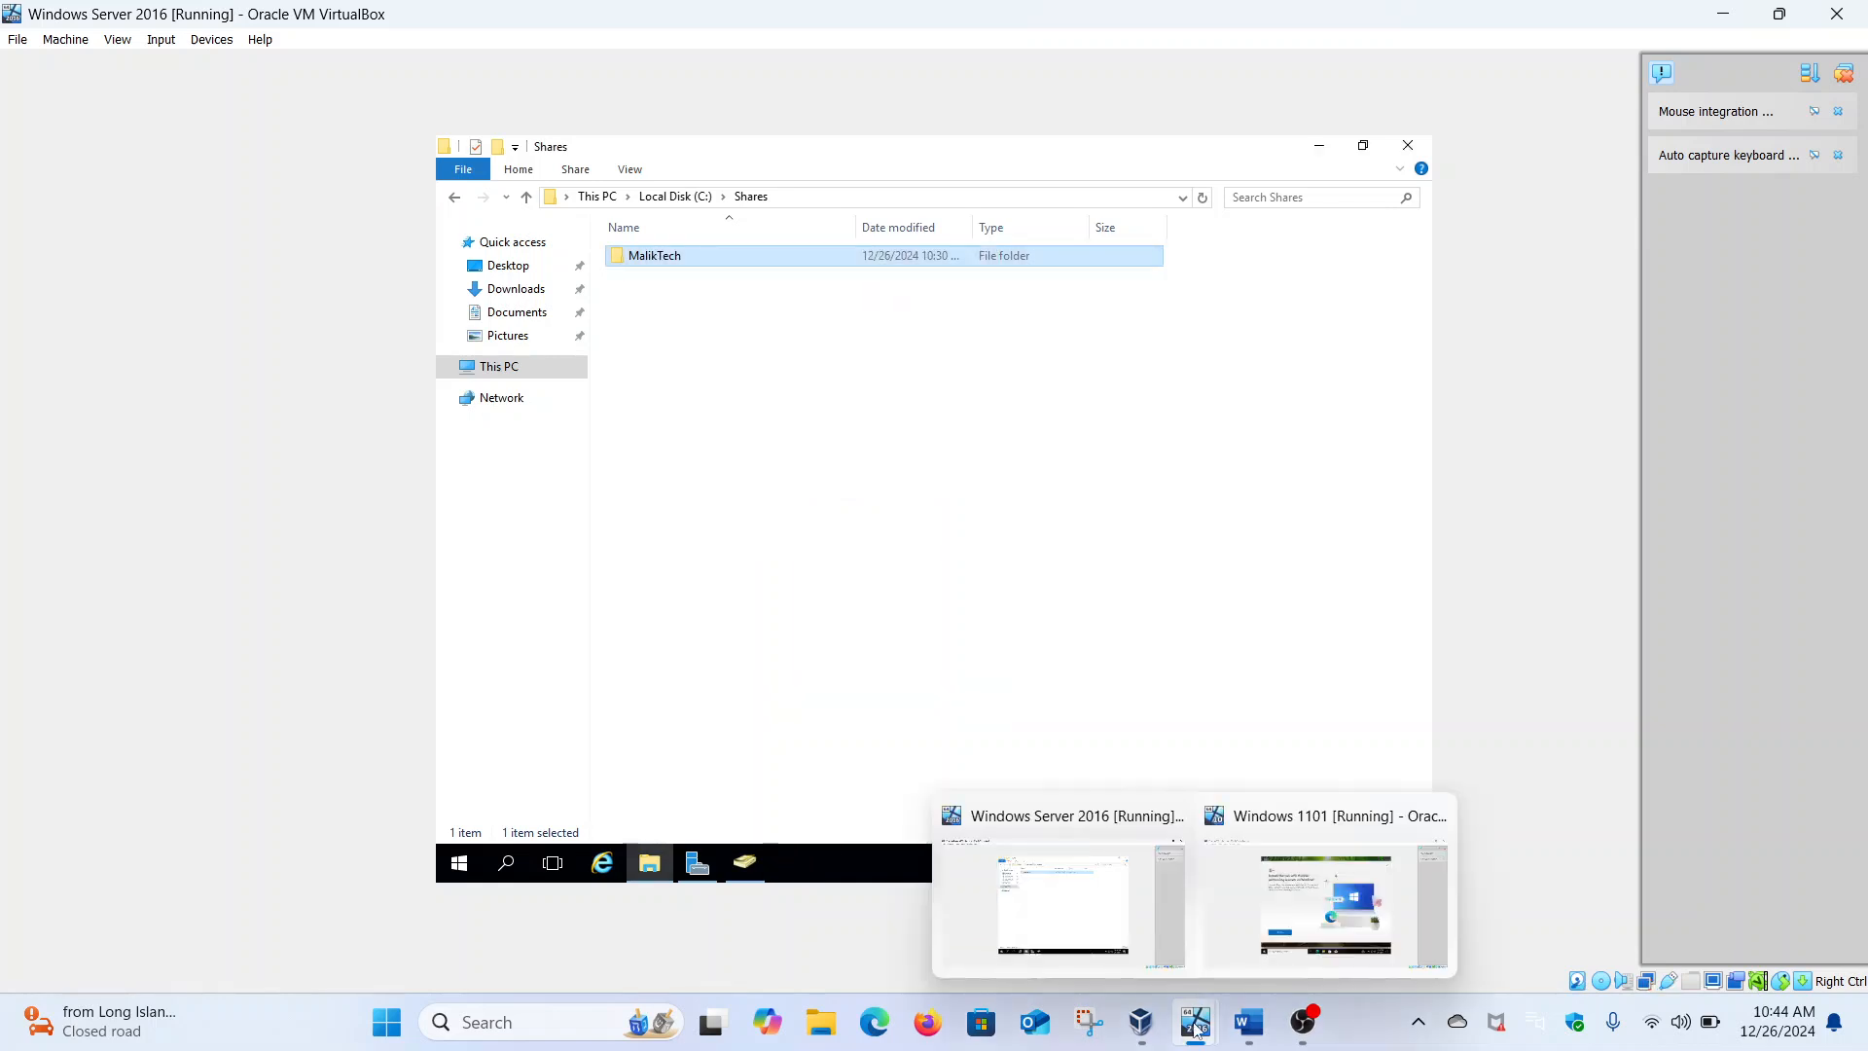
click(1261, 923)
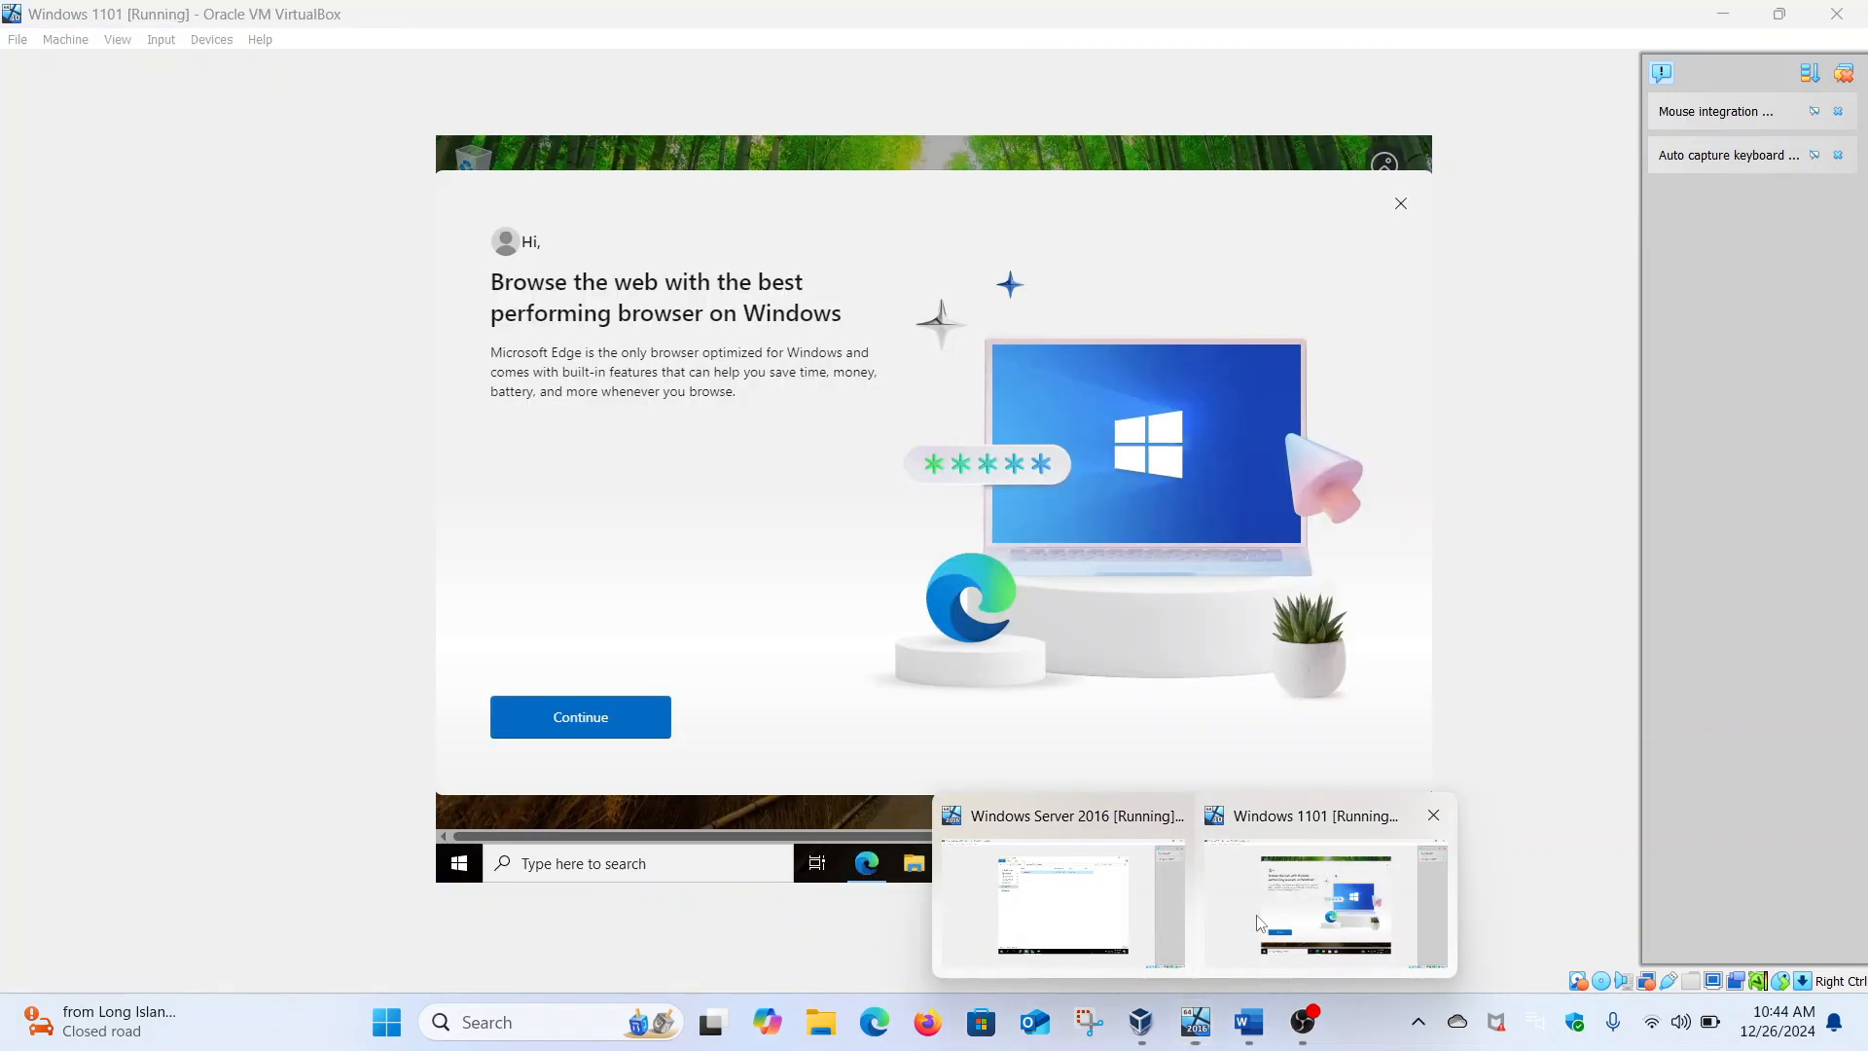
click(1401, 203)
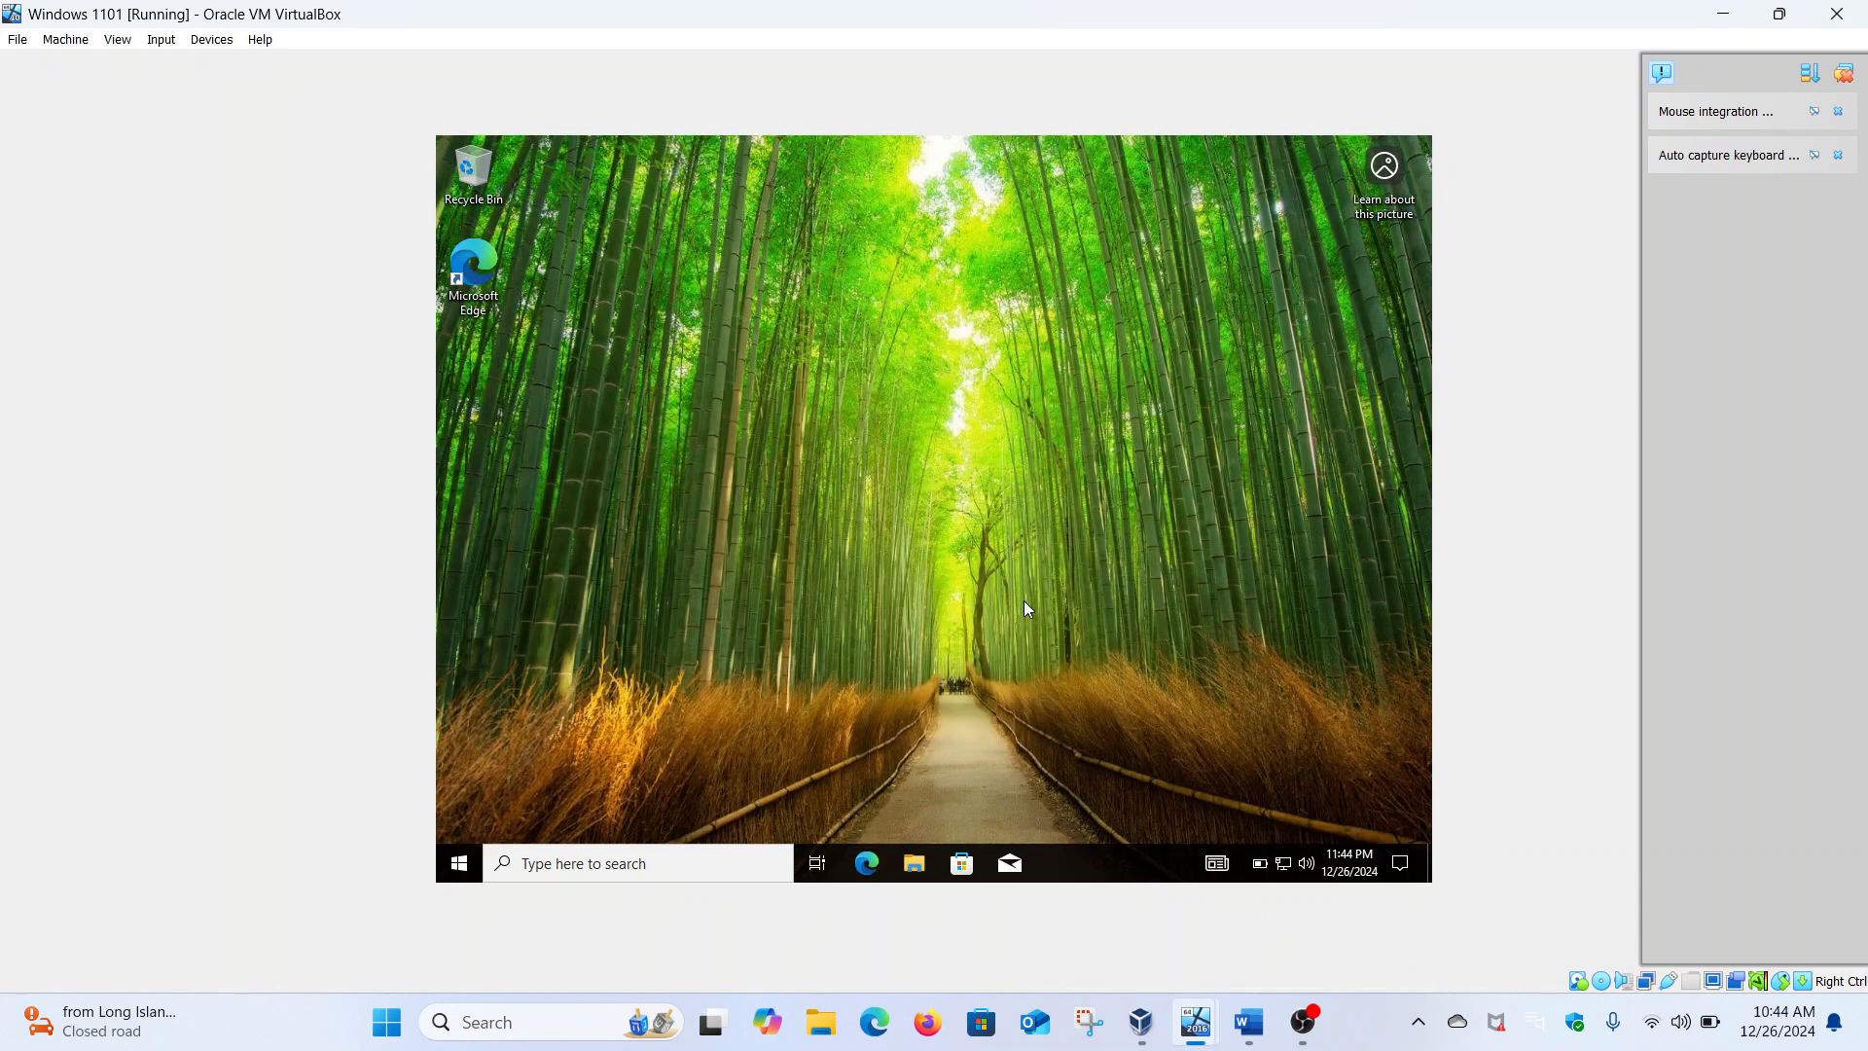
click(471, 854)
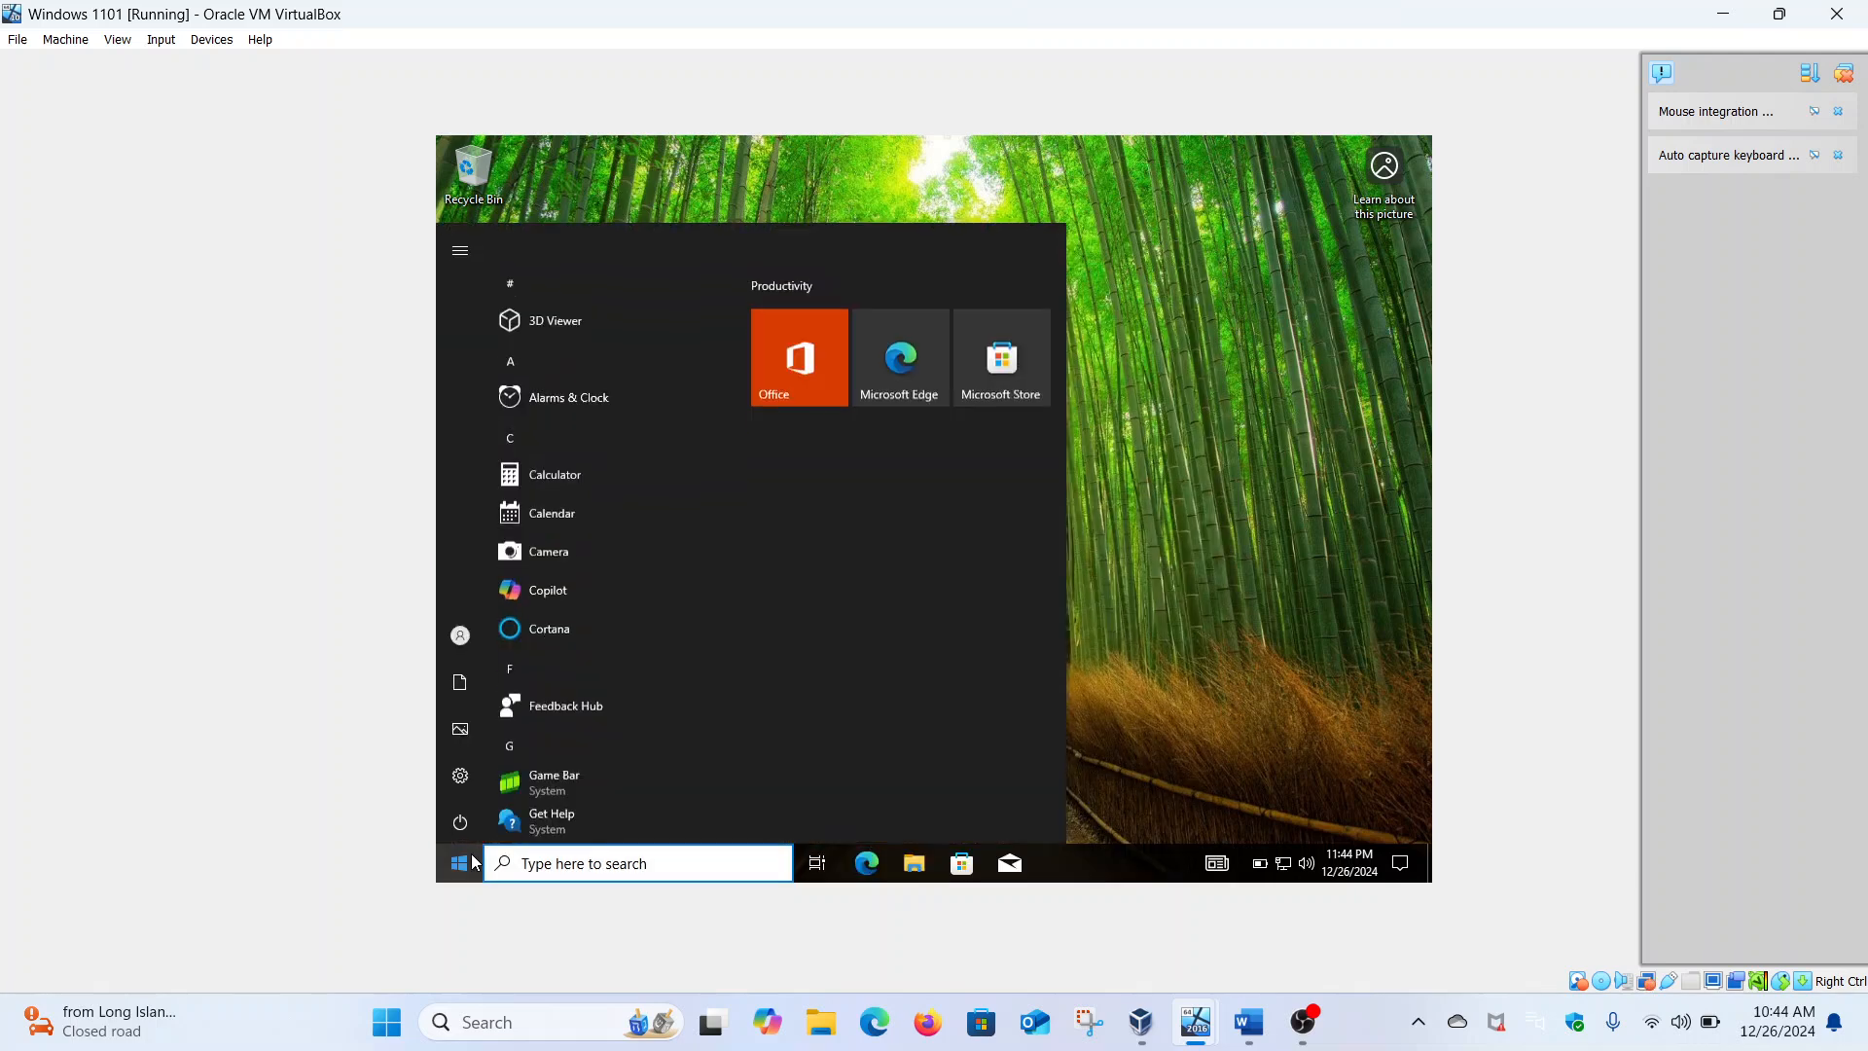
mouse_move(465, 642)
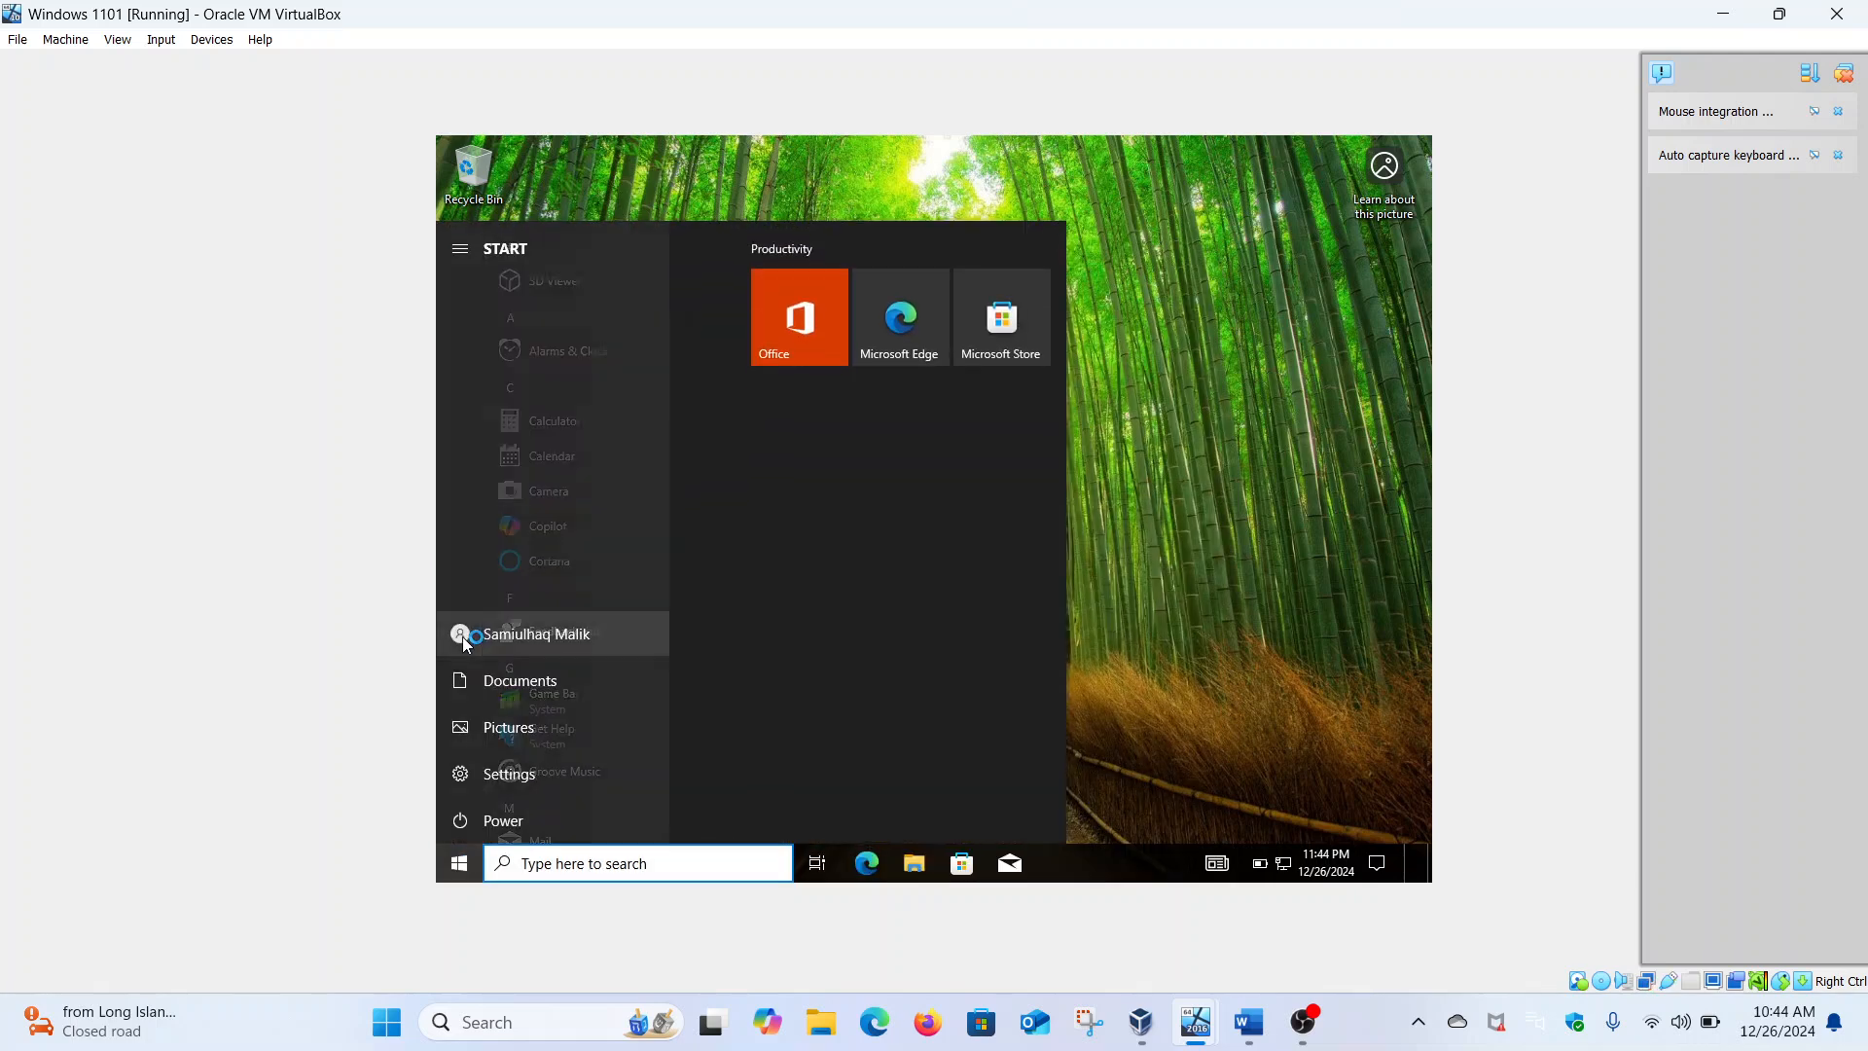
click(1224, 560)
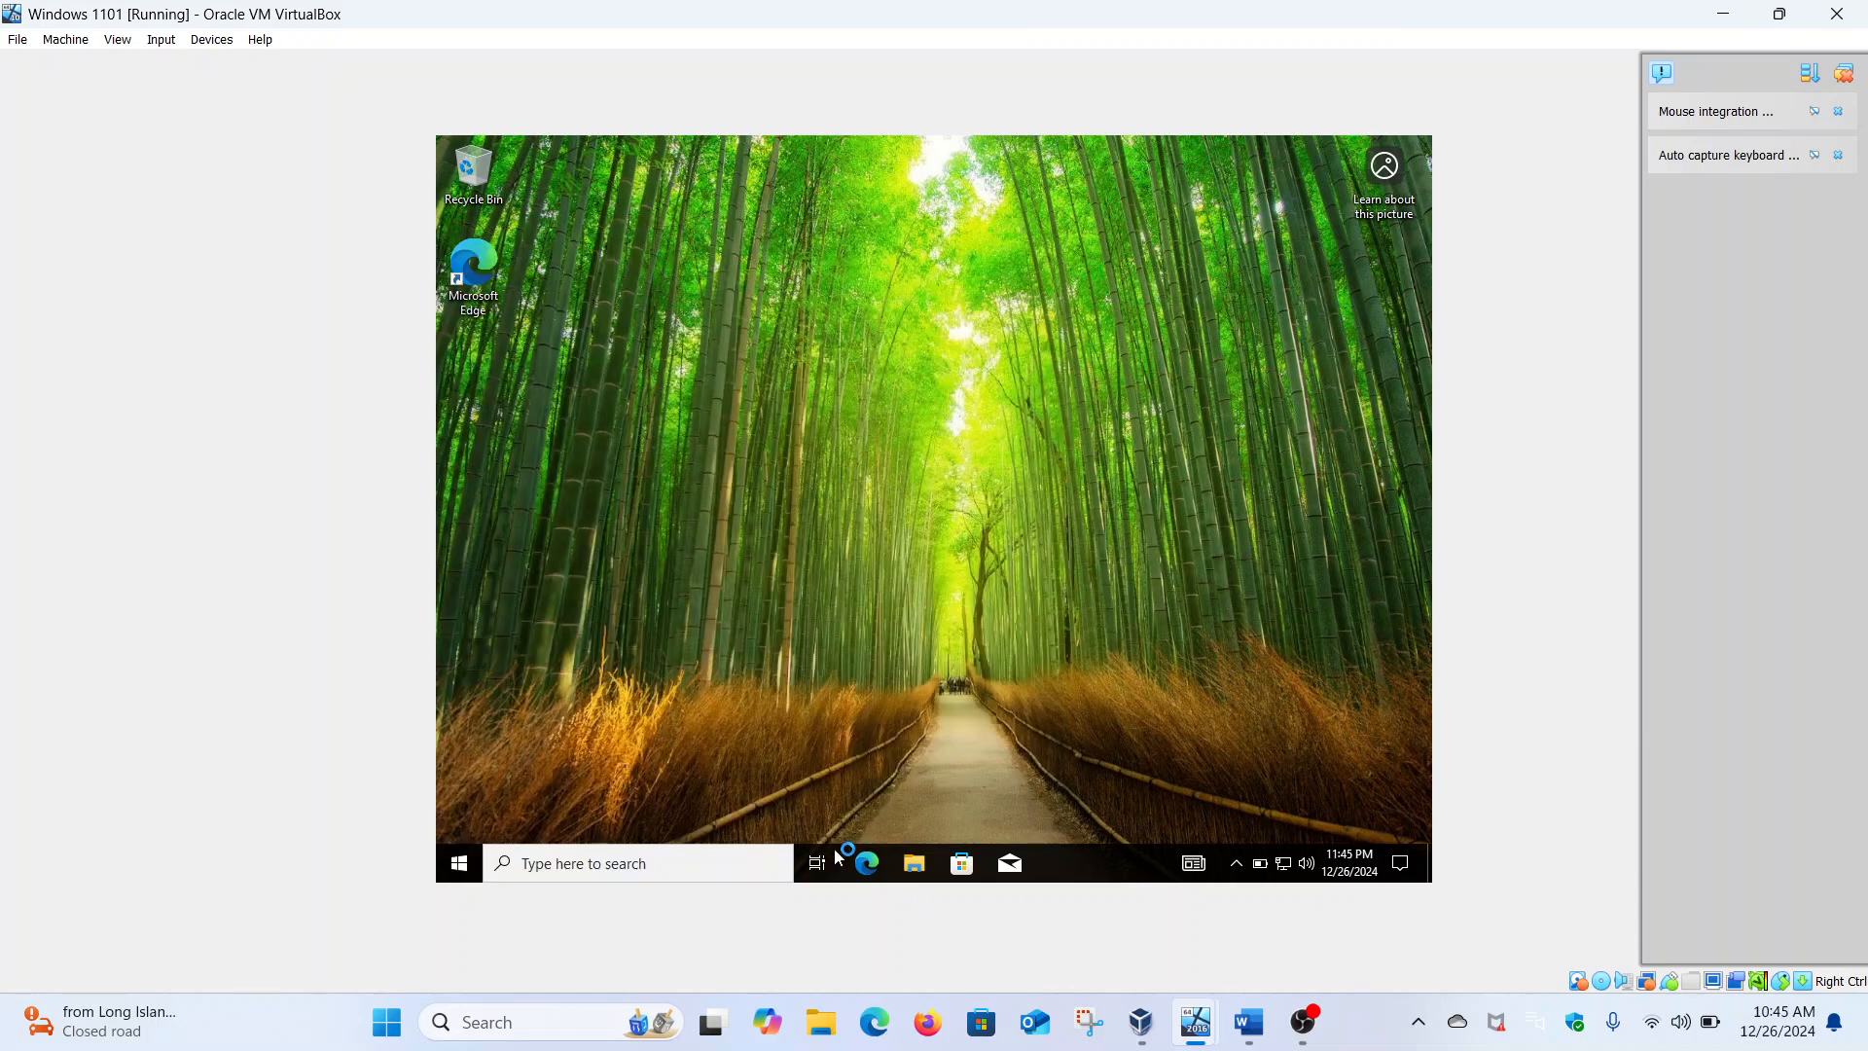
Open File Explorer maximized and go to This PC
click(921, 874)
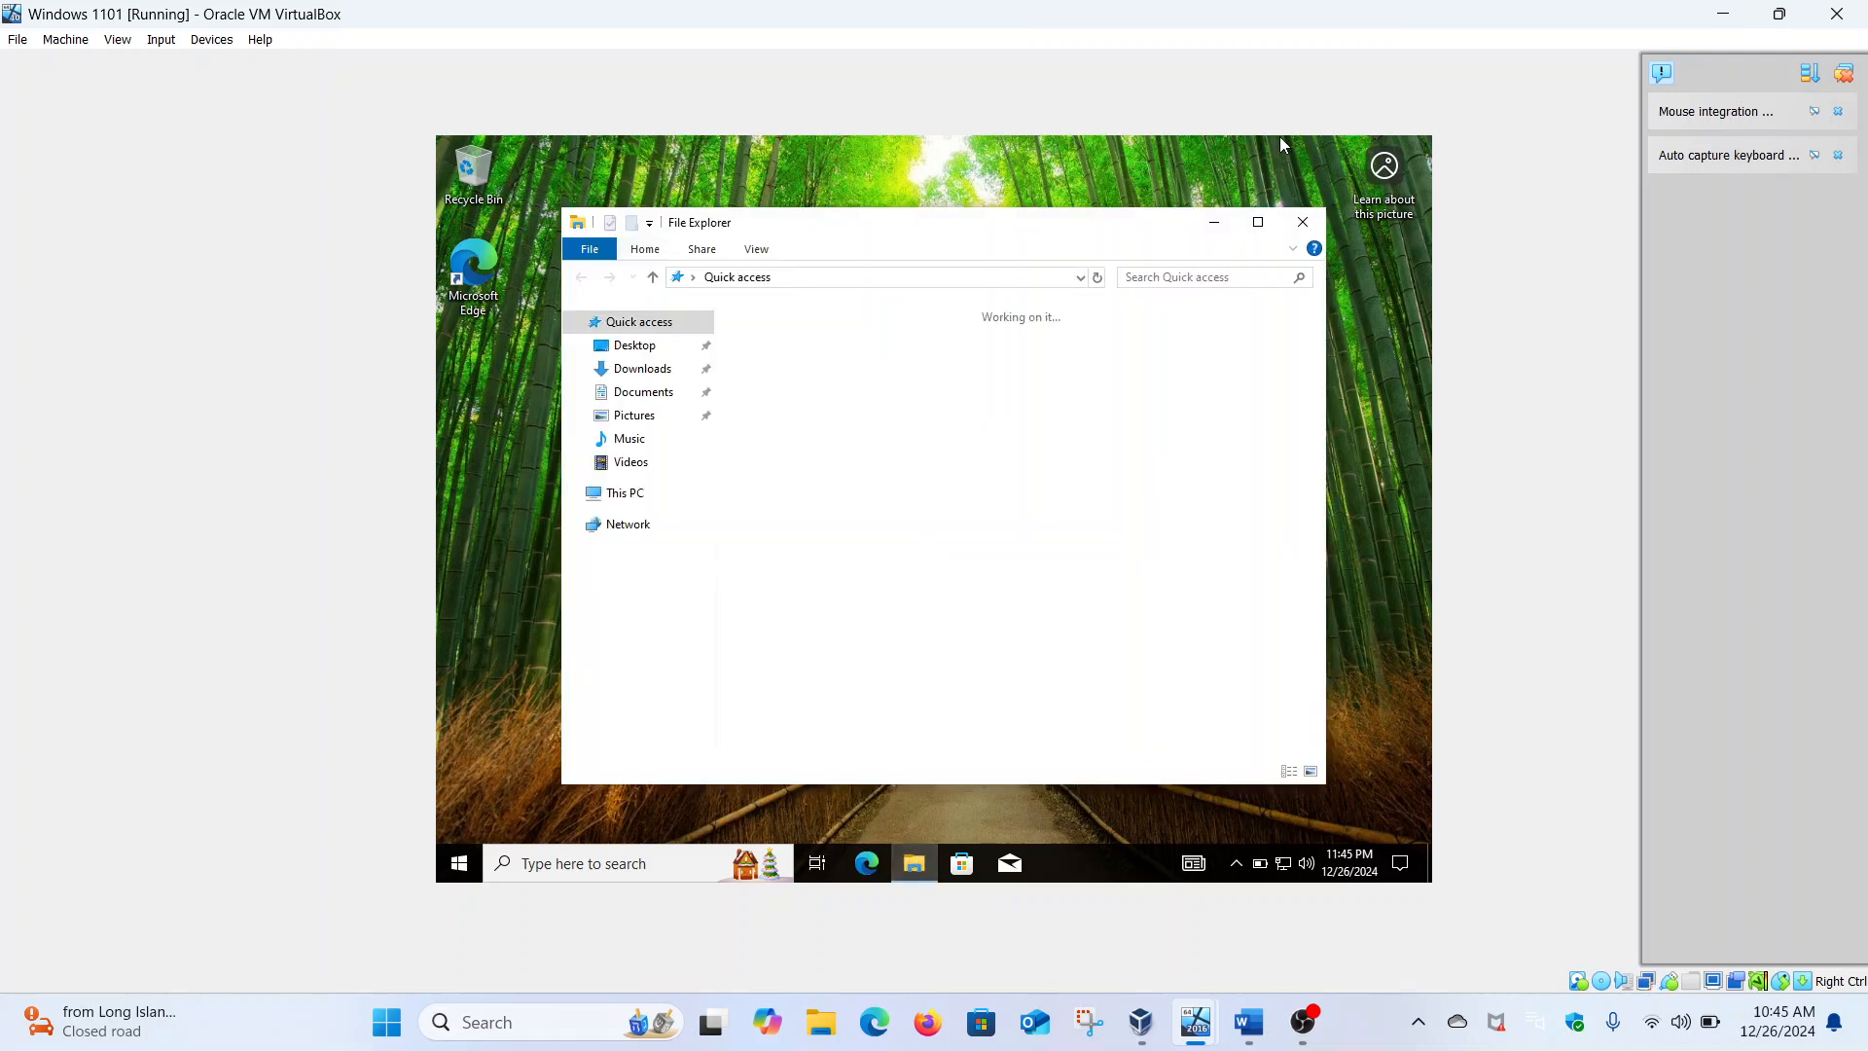
click(1258, 224)
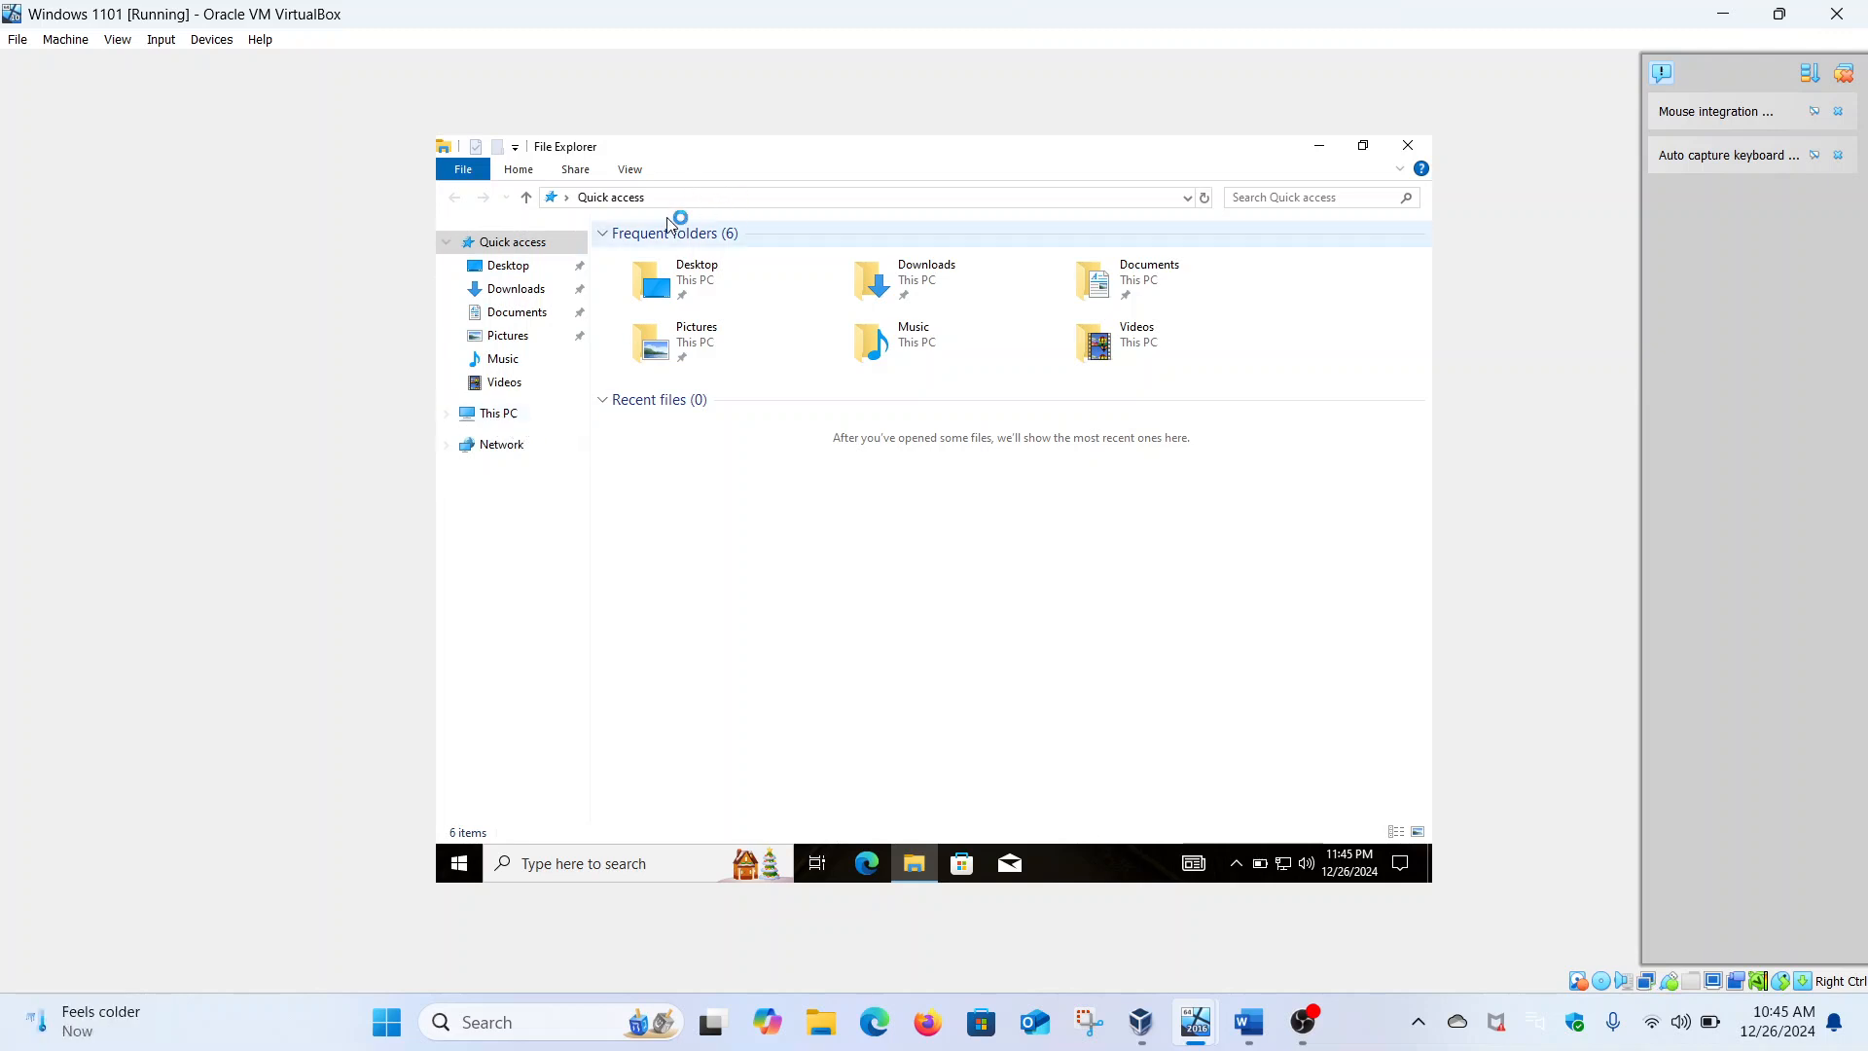
click(499, 413)
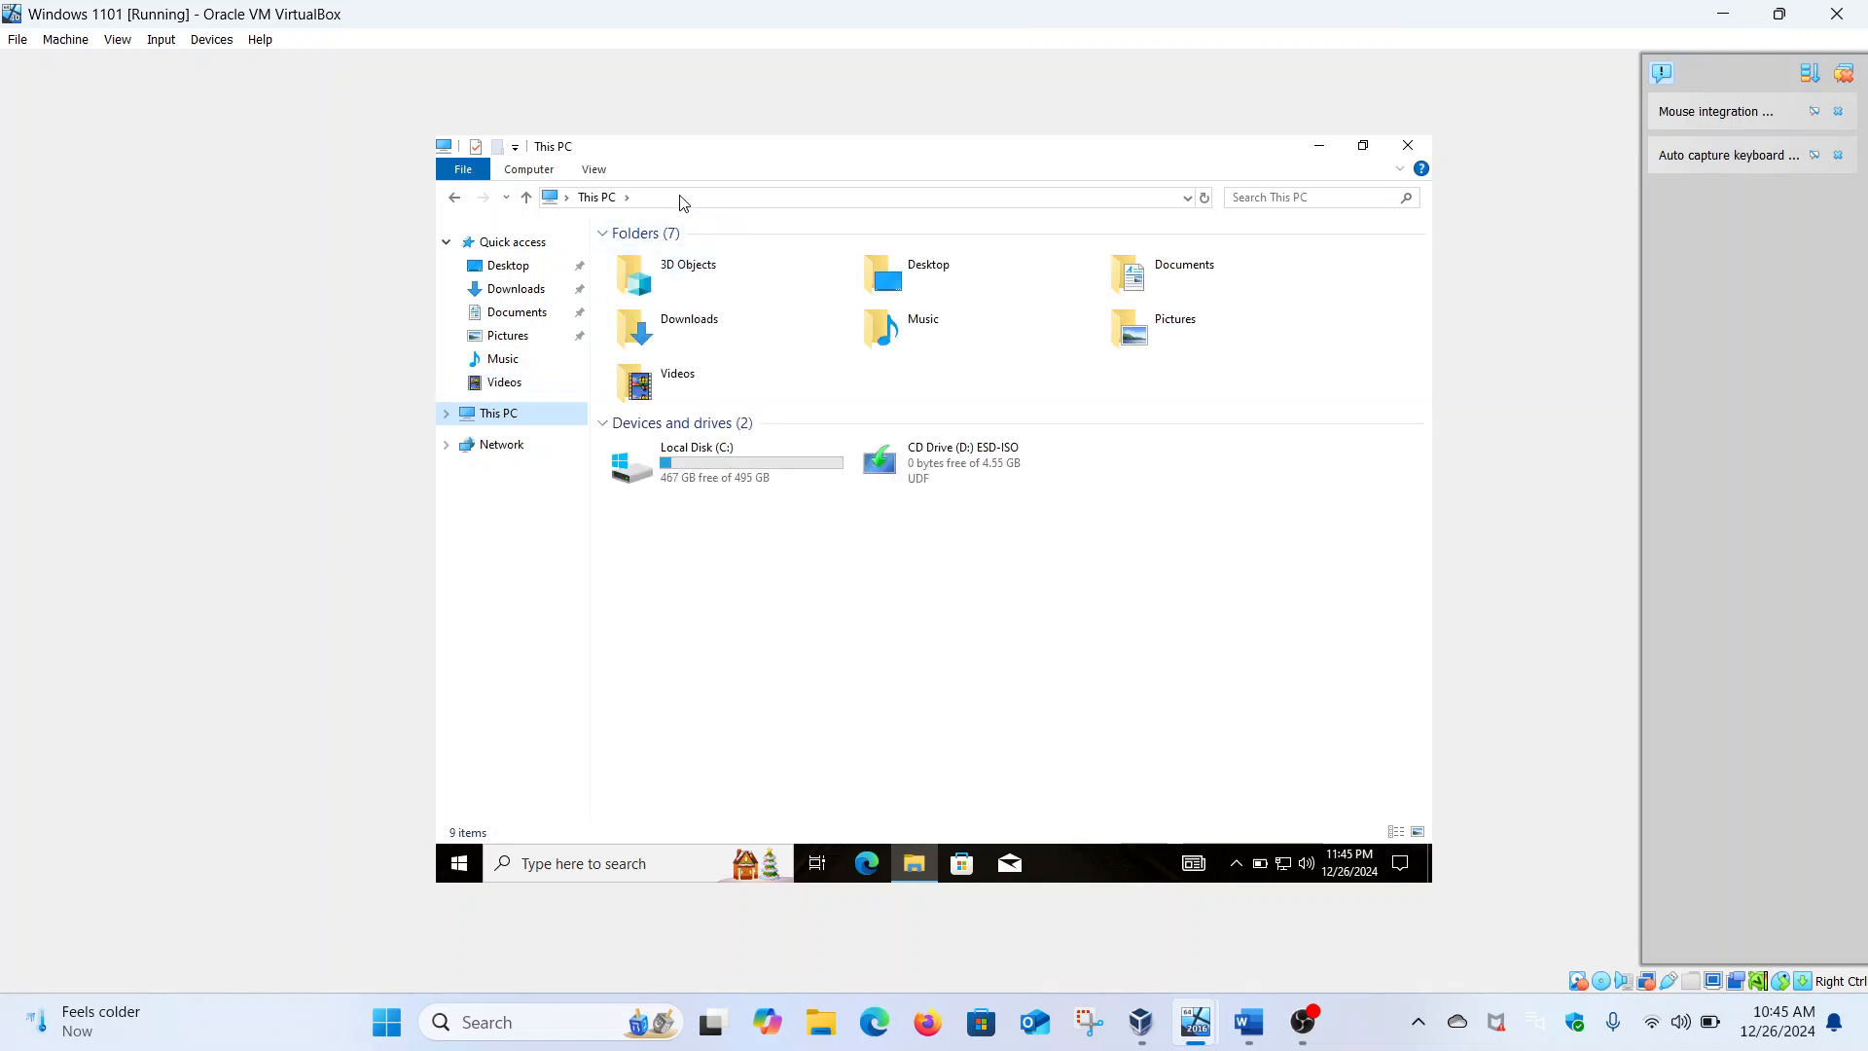
Browse to \\Security-hacker in the address bar and open the MalikTech share
click(758, 195)
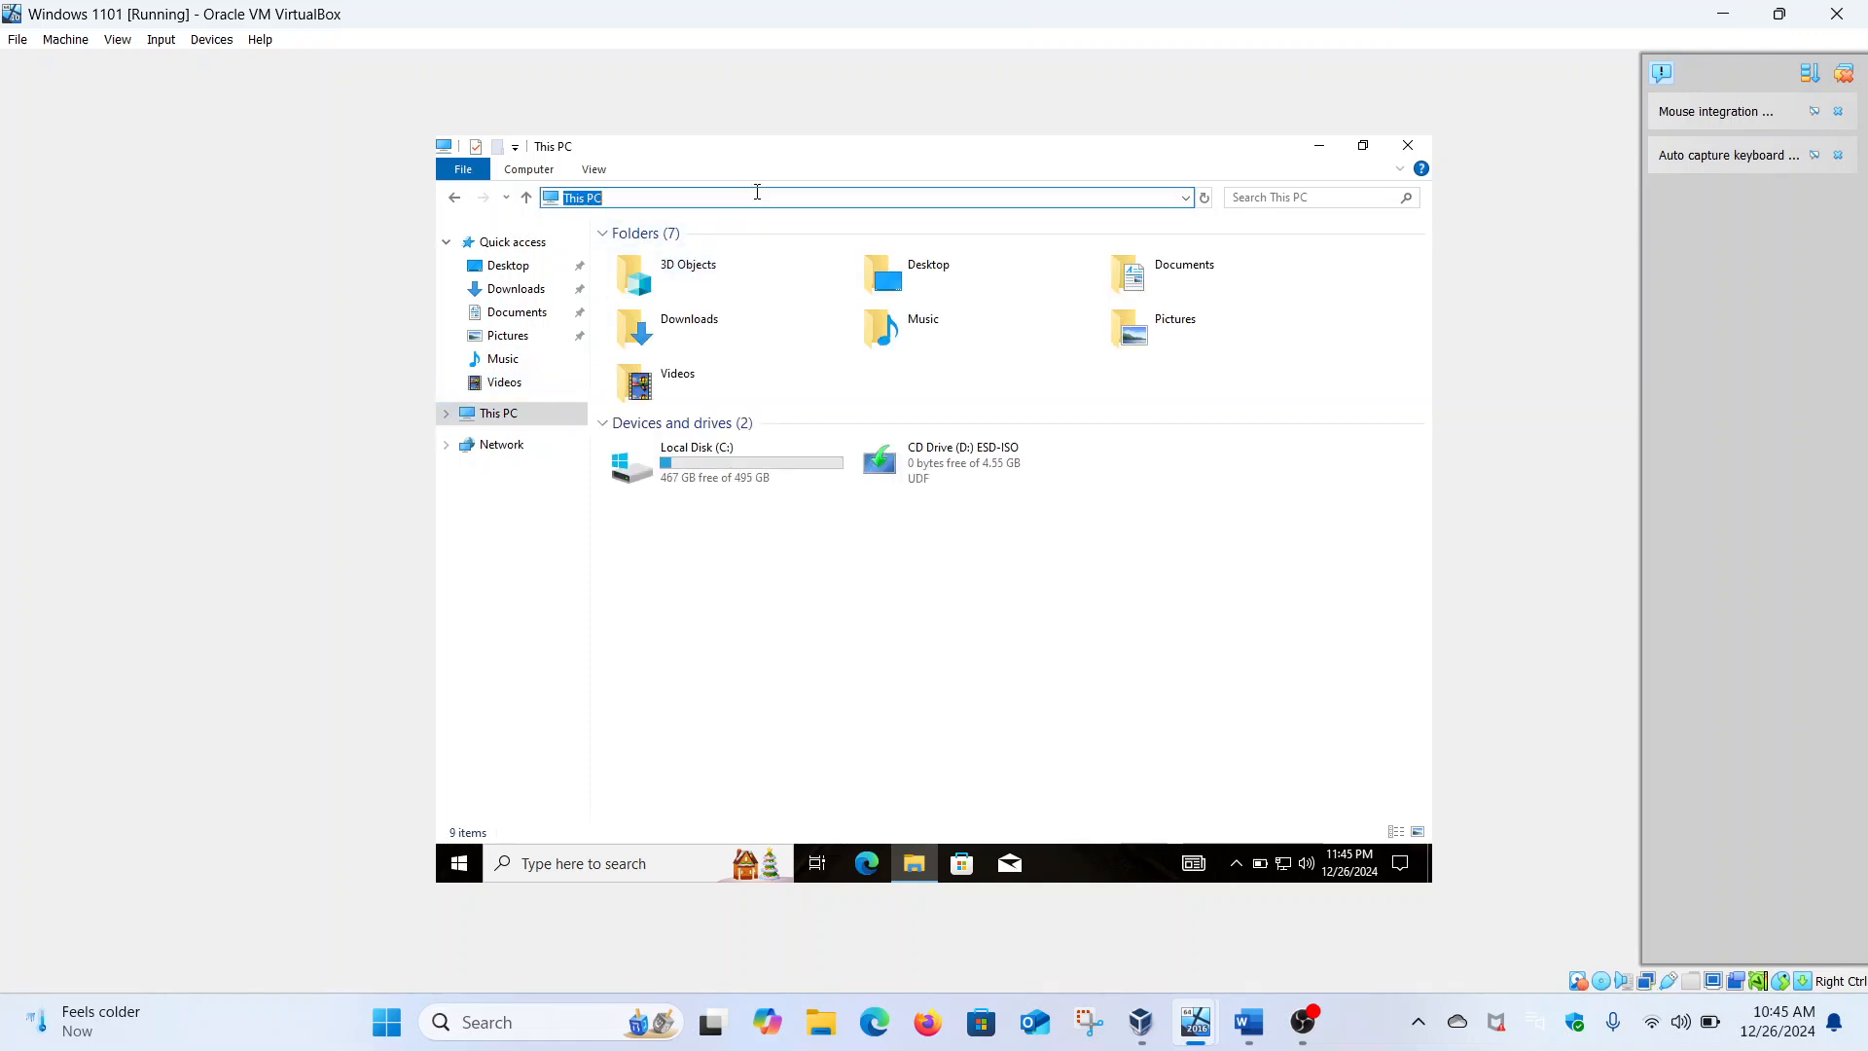
key(BackSpace)
text(hacker)
key(Return)
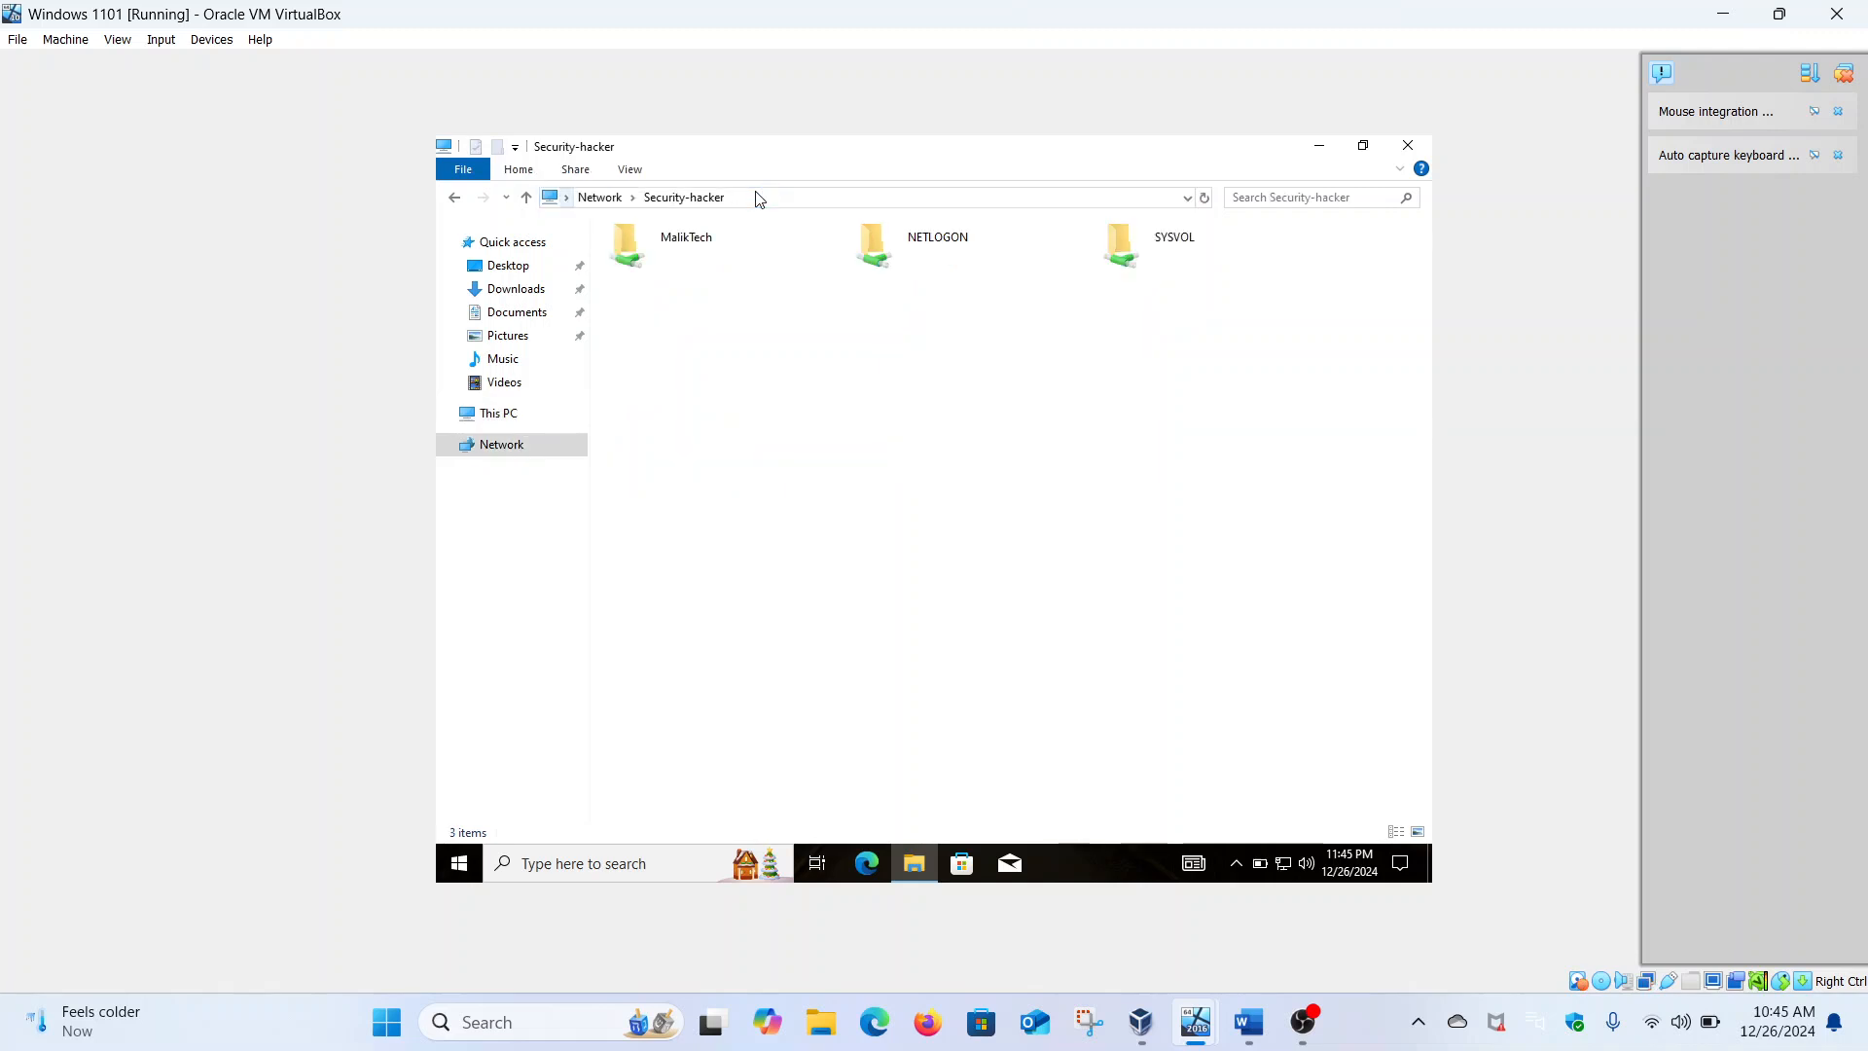
double_click(717, 251)
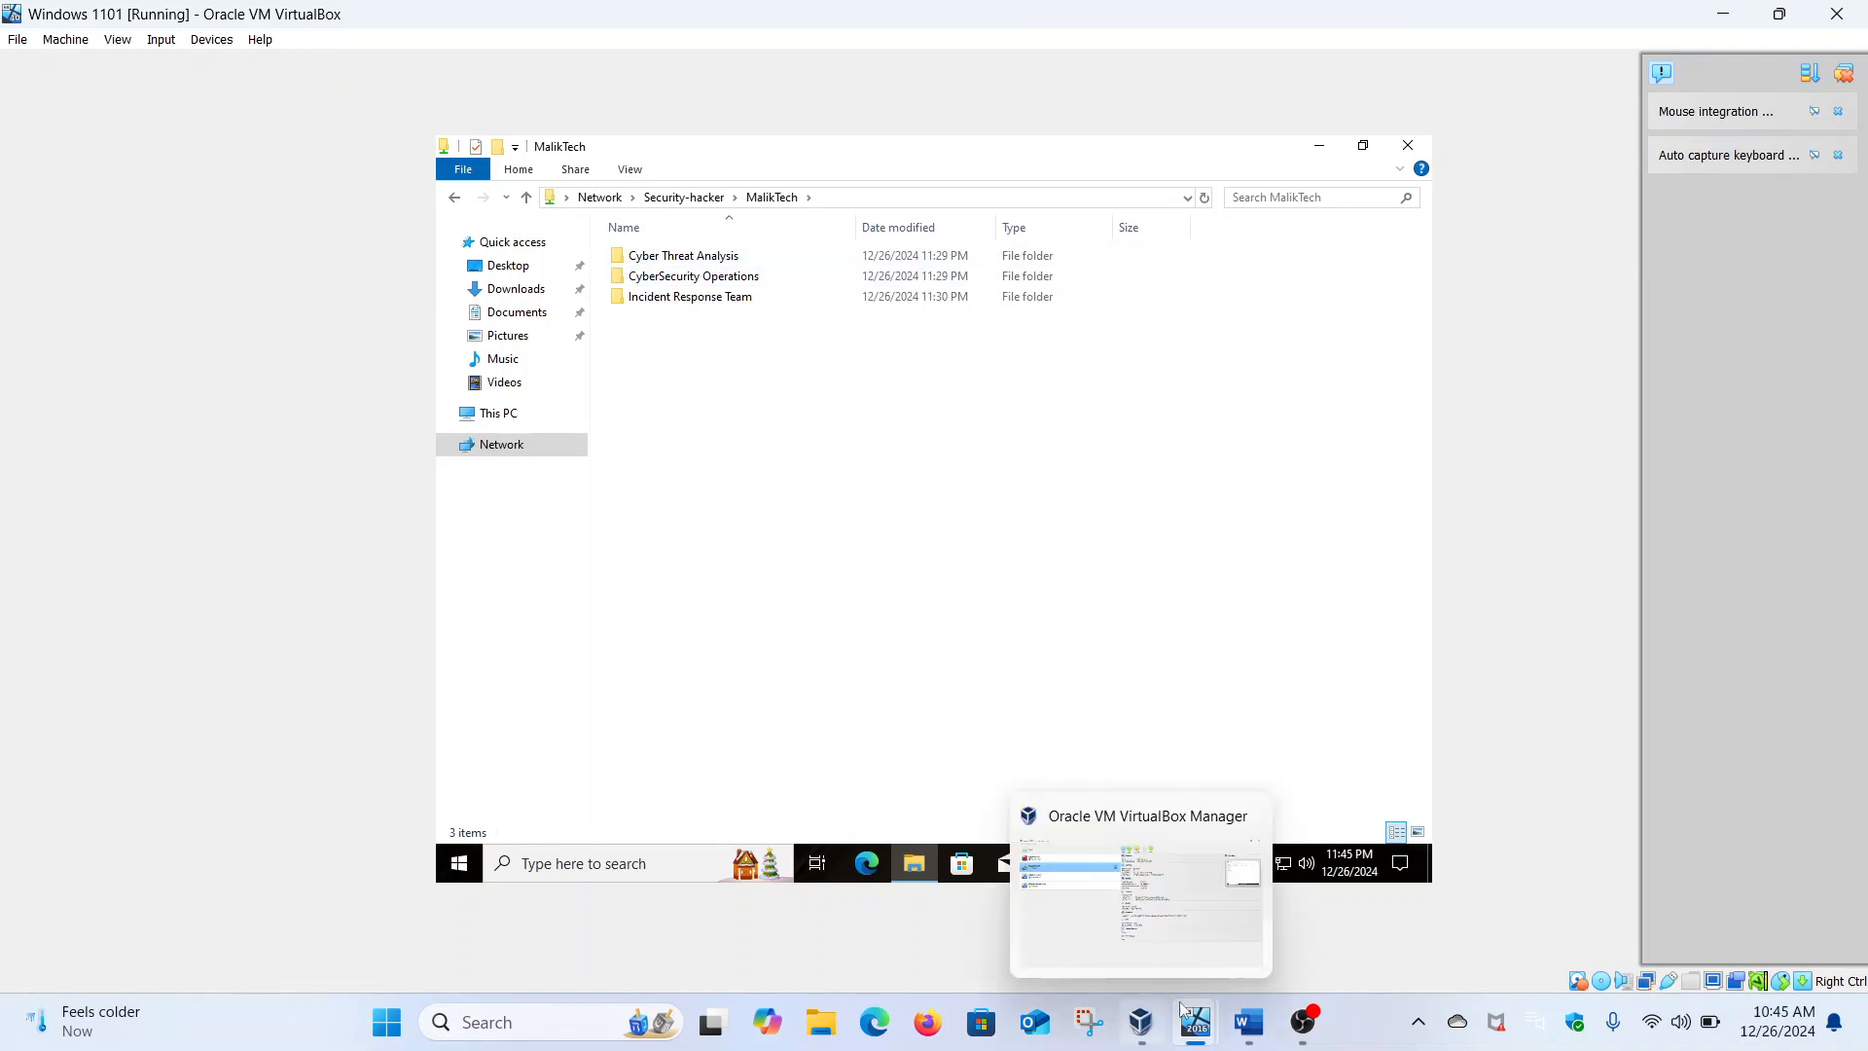
Confirm in Word the user's team is Incident Response Team, then try opening Cyber Threat Analysis
click(1245, 1023)
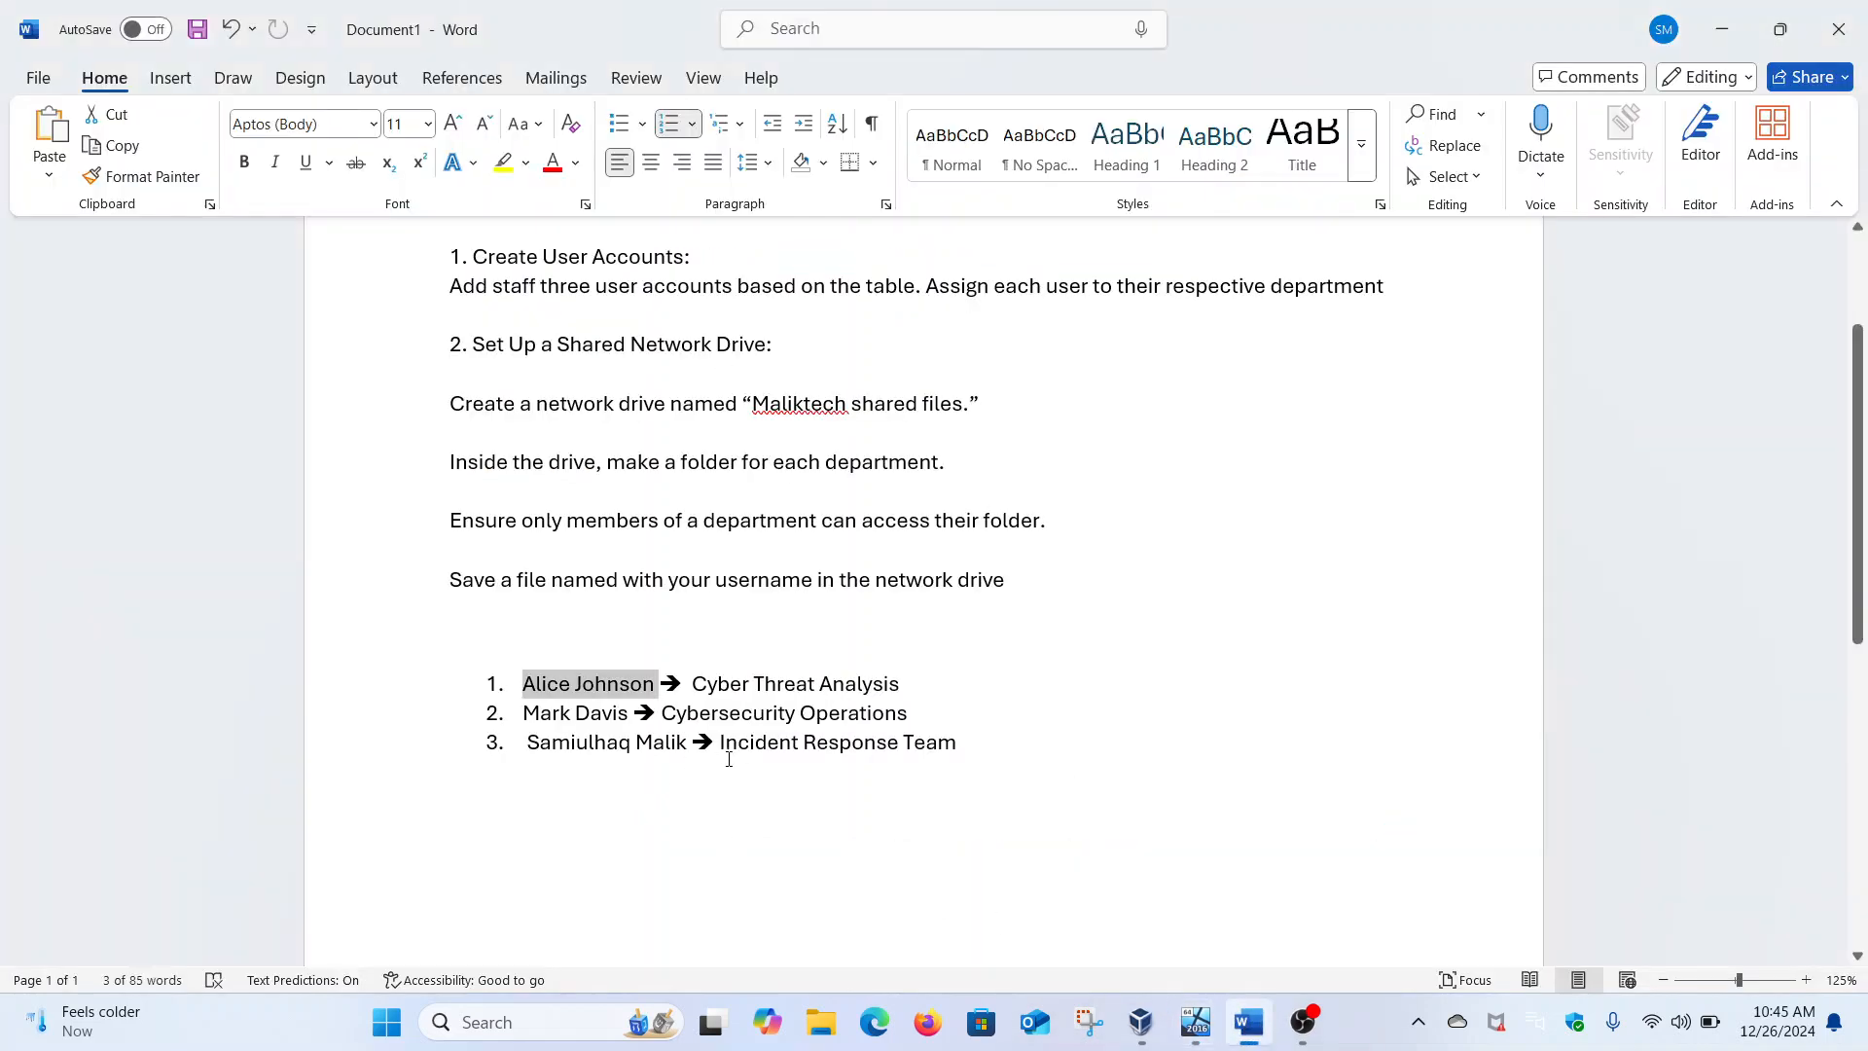
drag(722, 754, 993, 744)
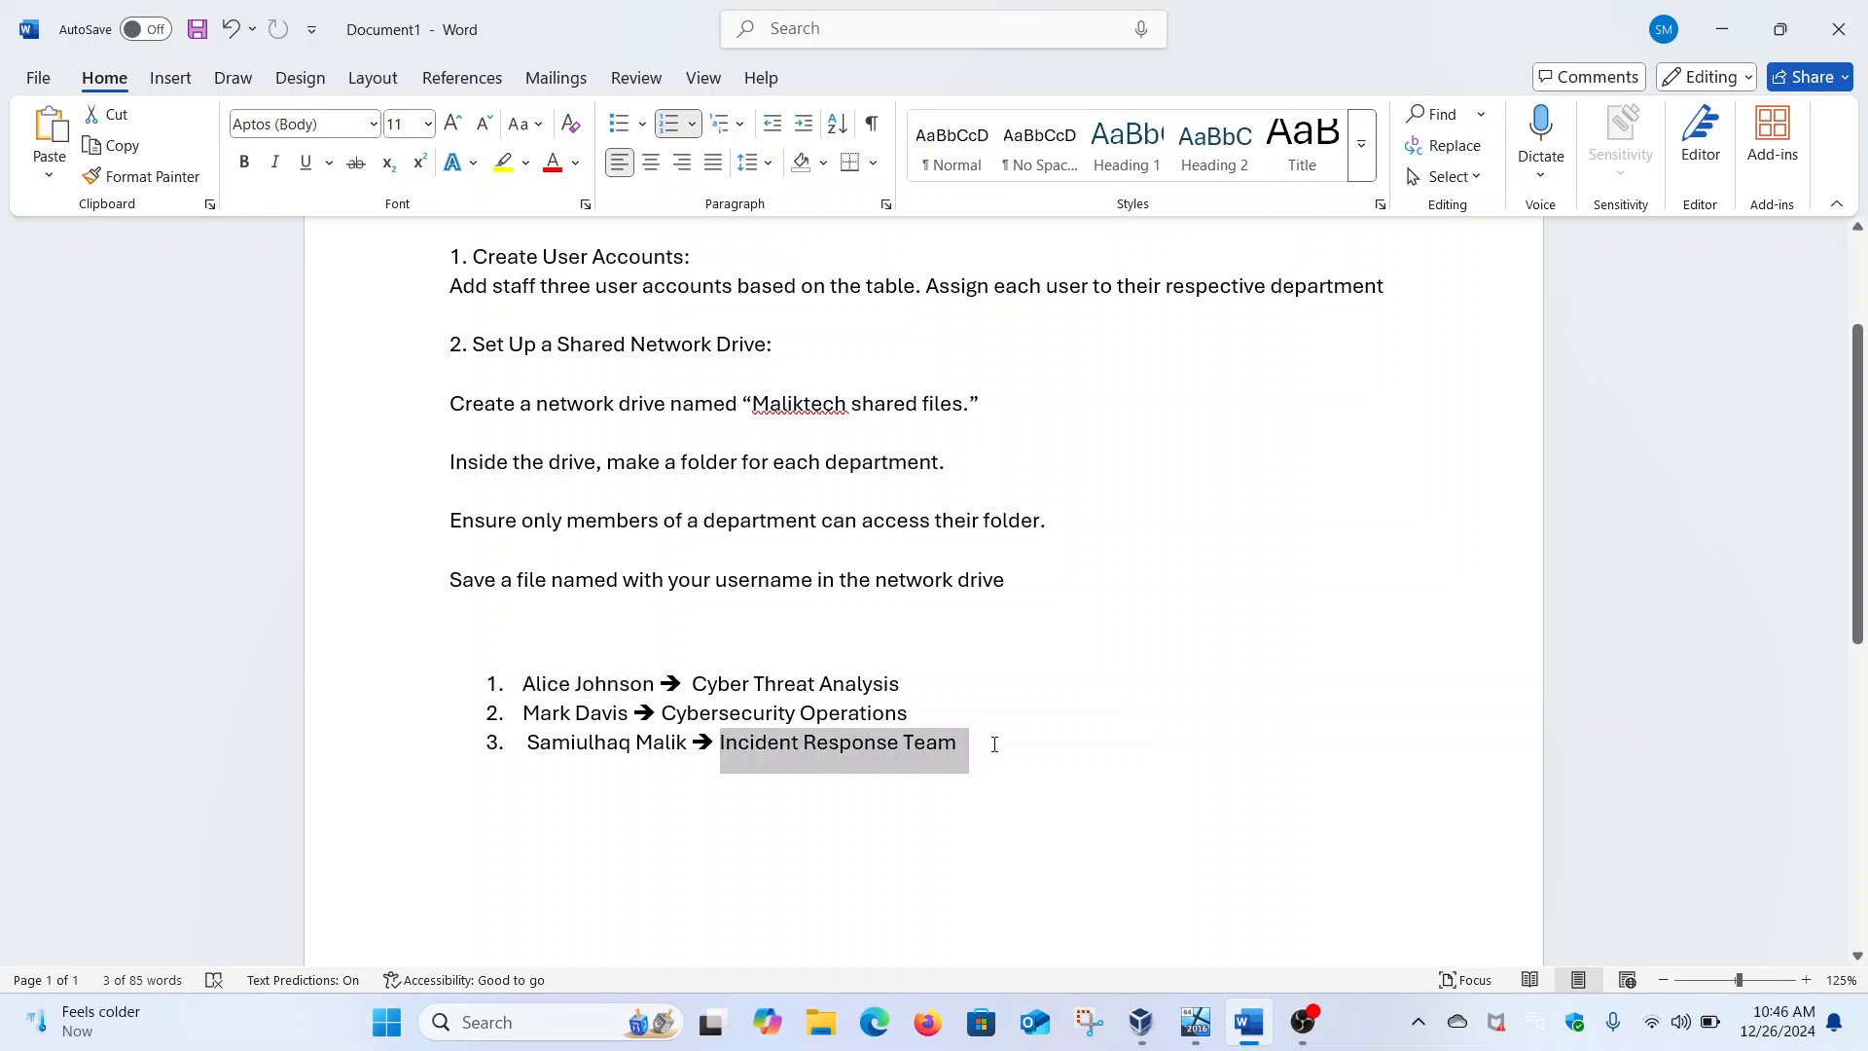
mouse_move(1196, 1021)
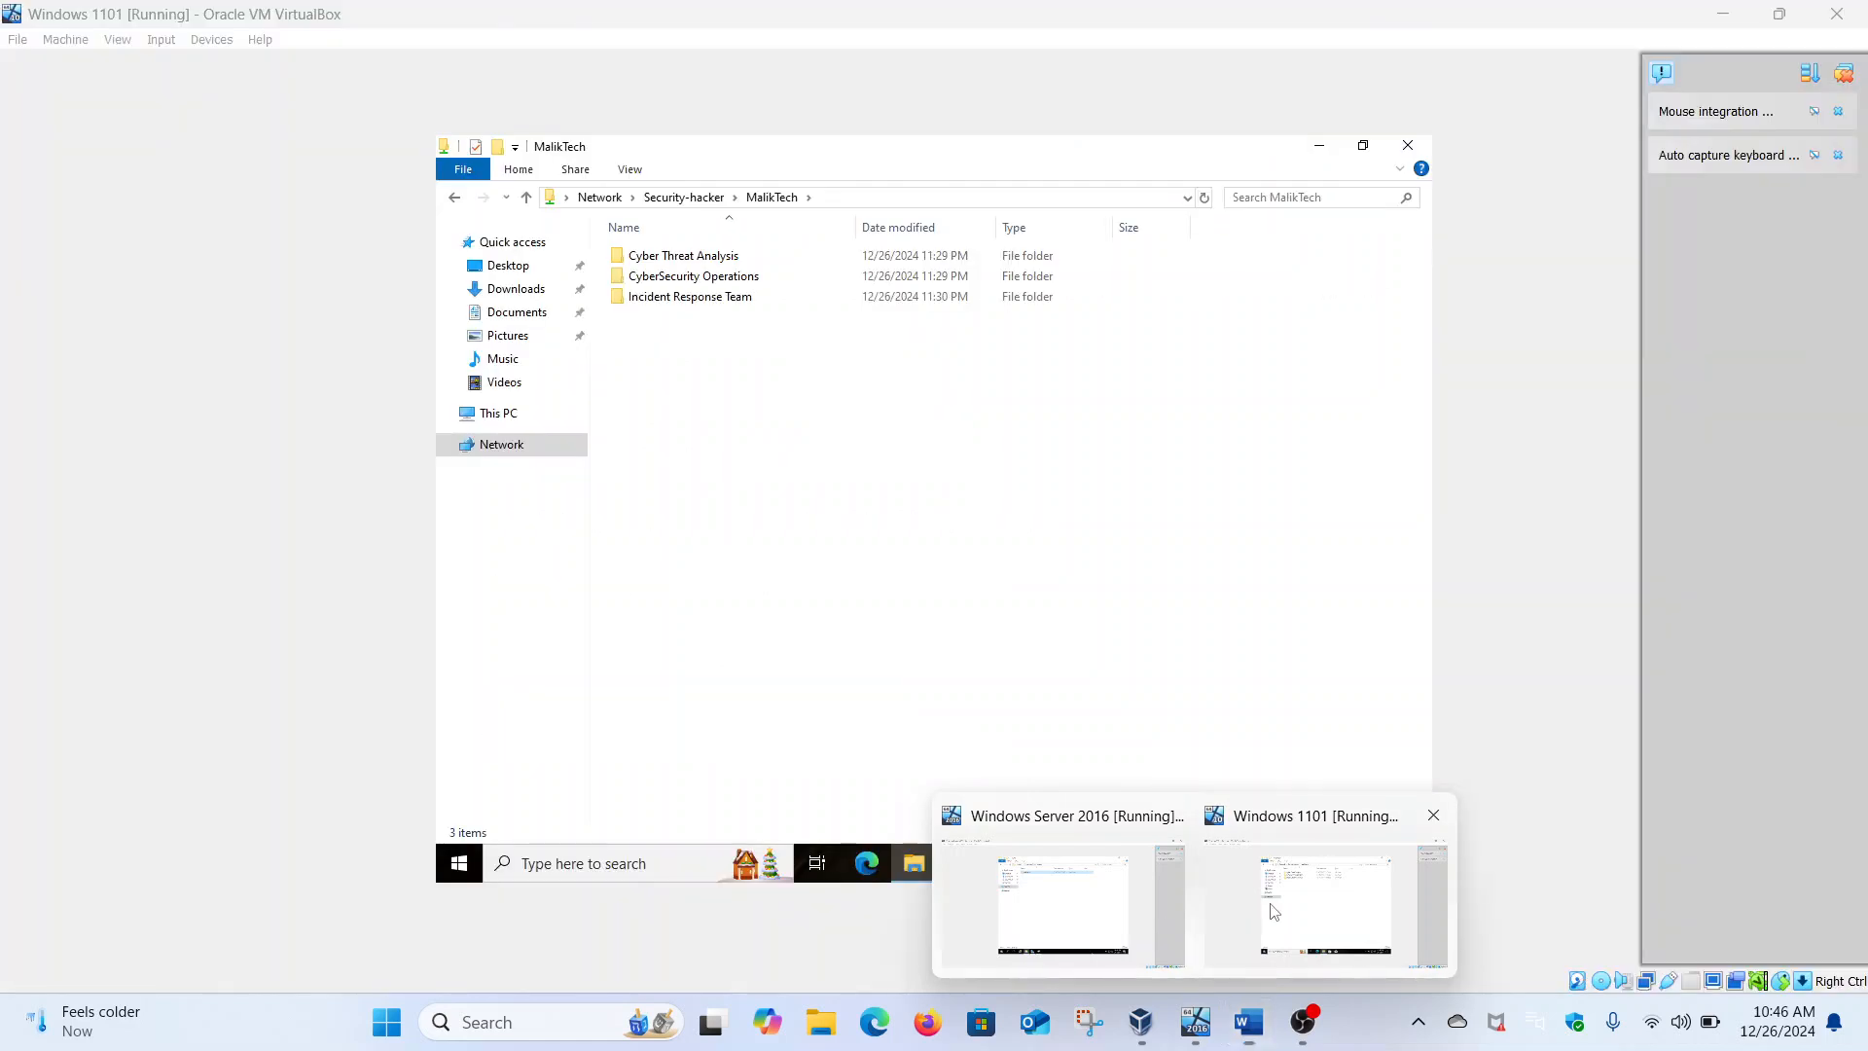
click(1275, 911)
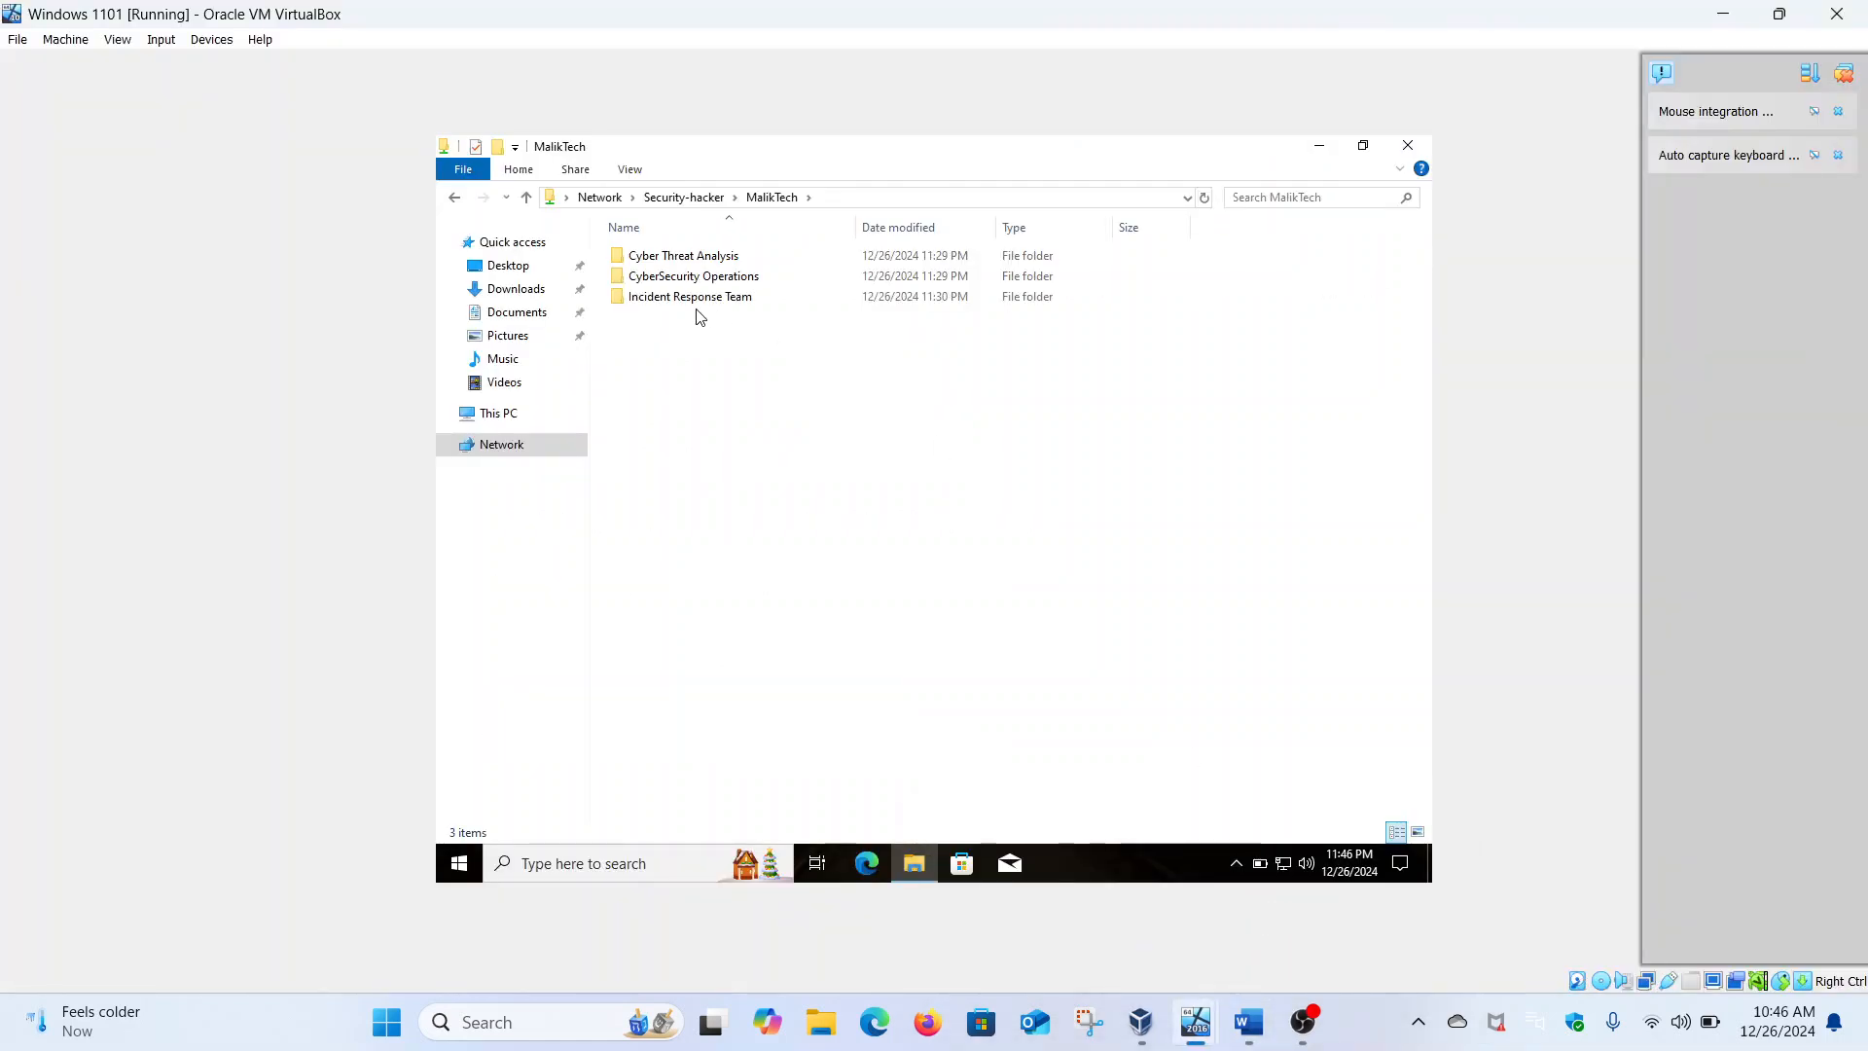
click(672, 259)
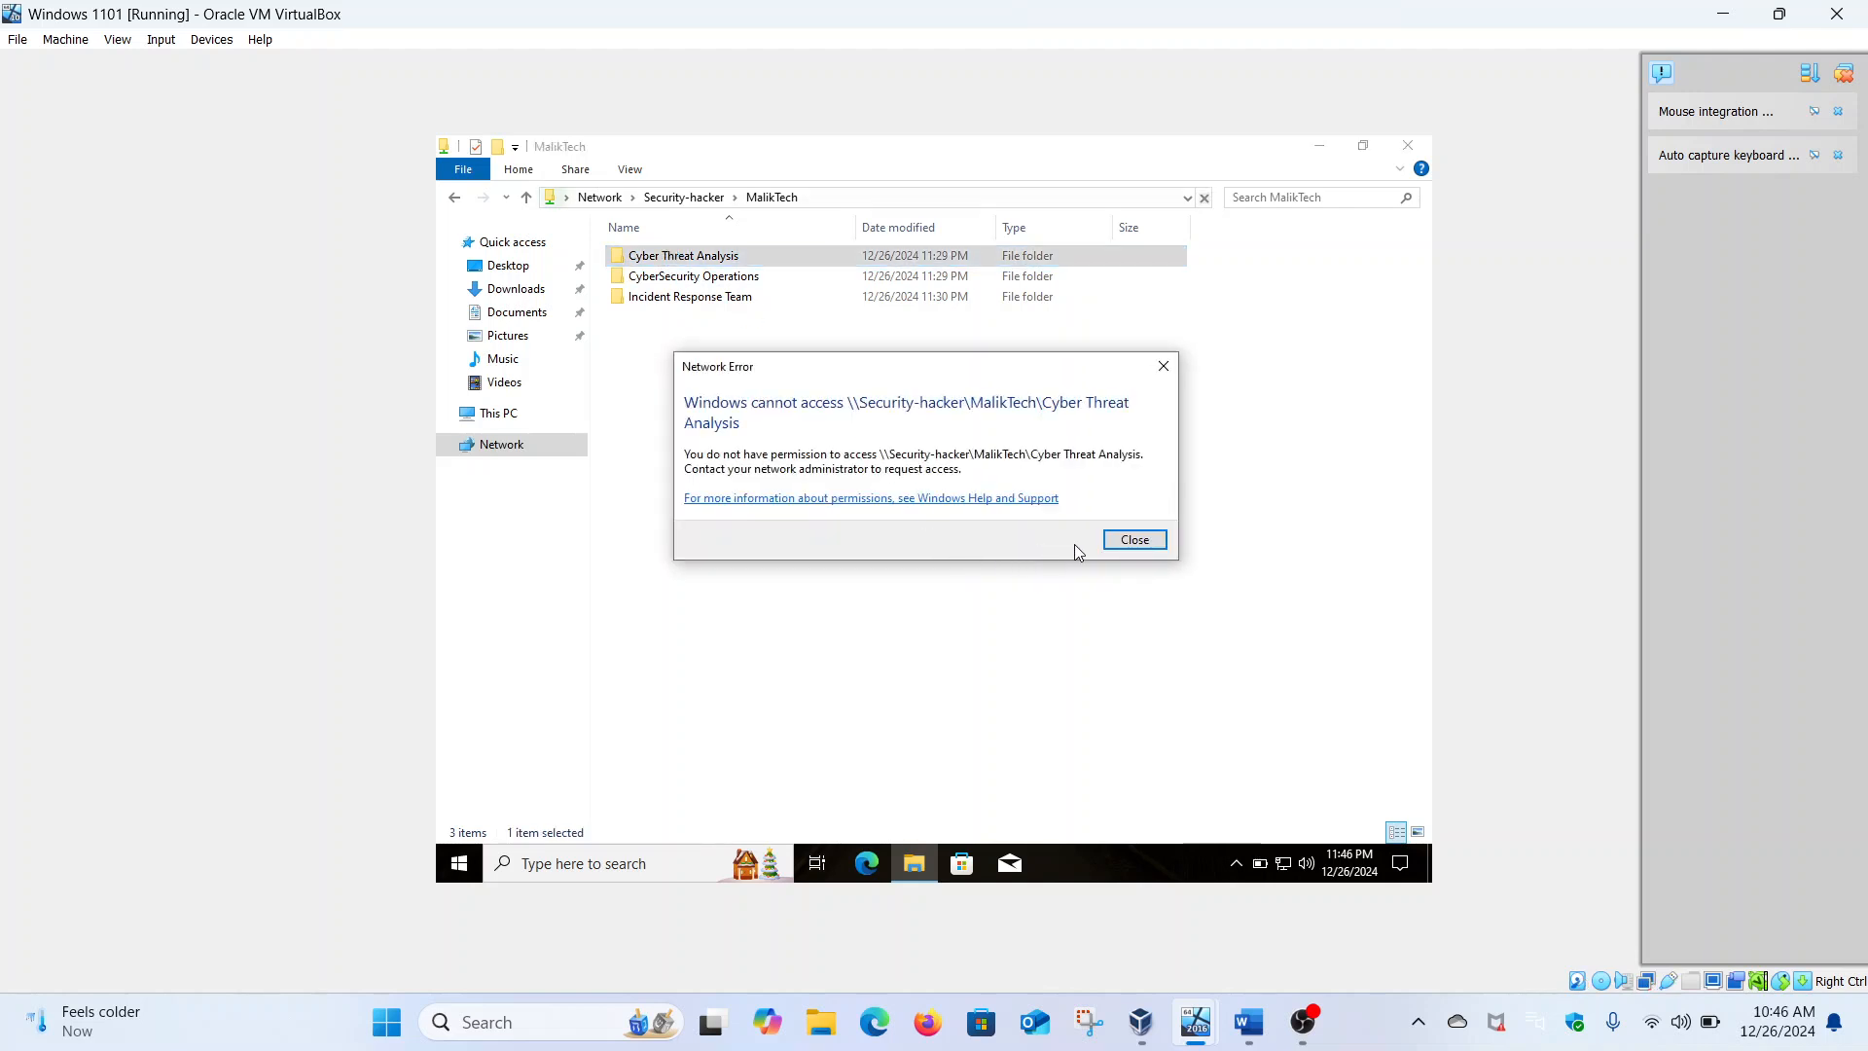
Dismiss the access-denied errors for Cyber Threat Analysis and CyberSecurity Operations, then open Incident Response Team
click(1134, 541)
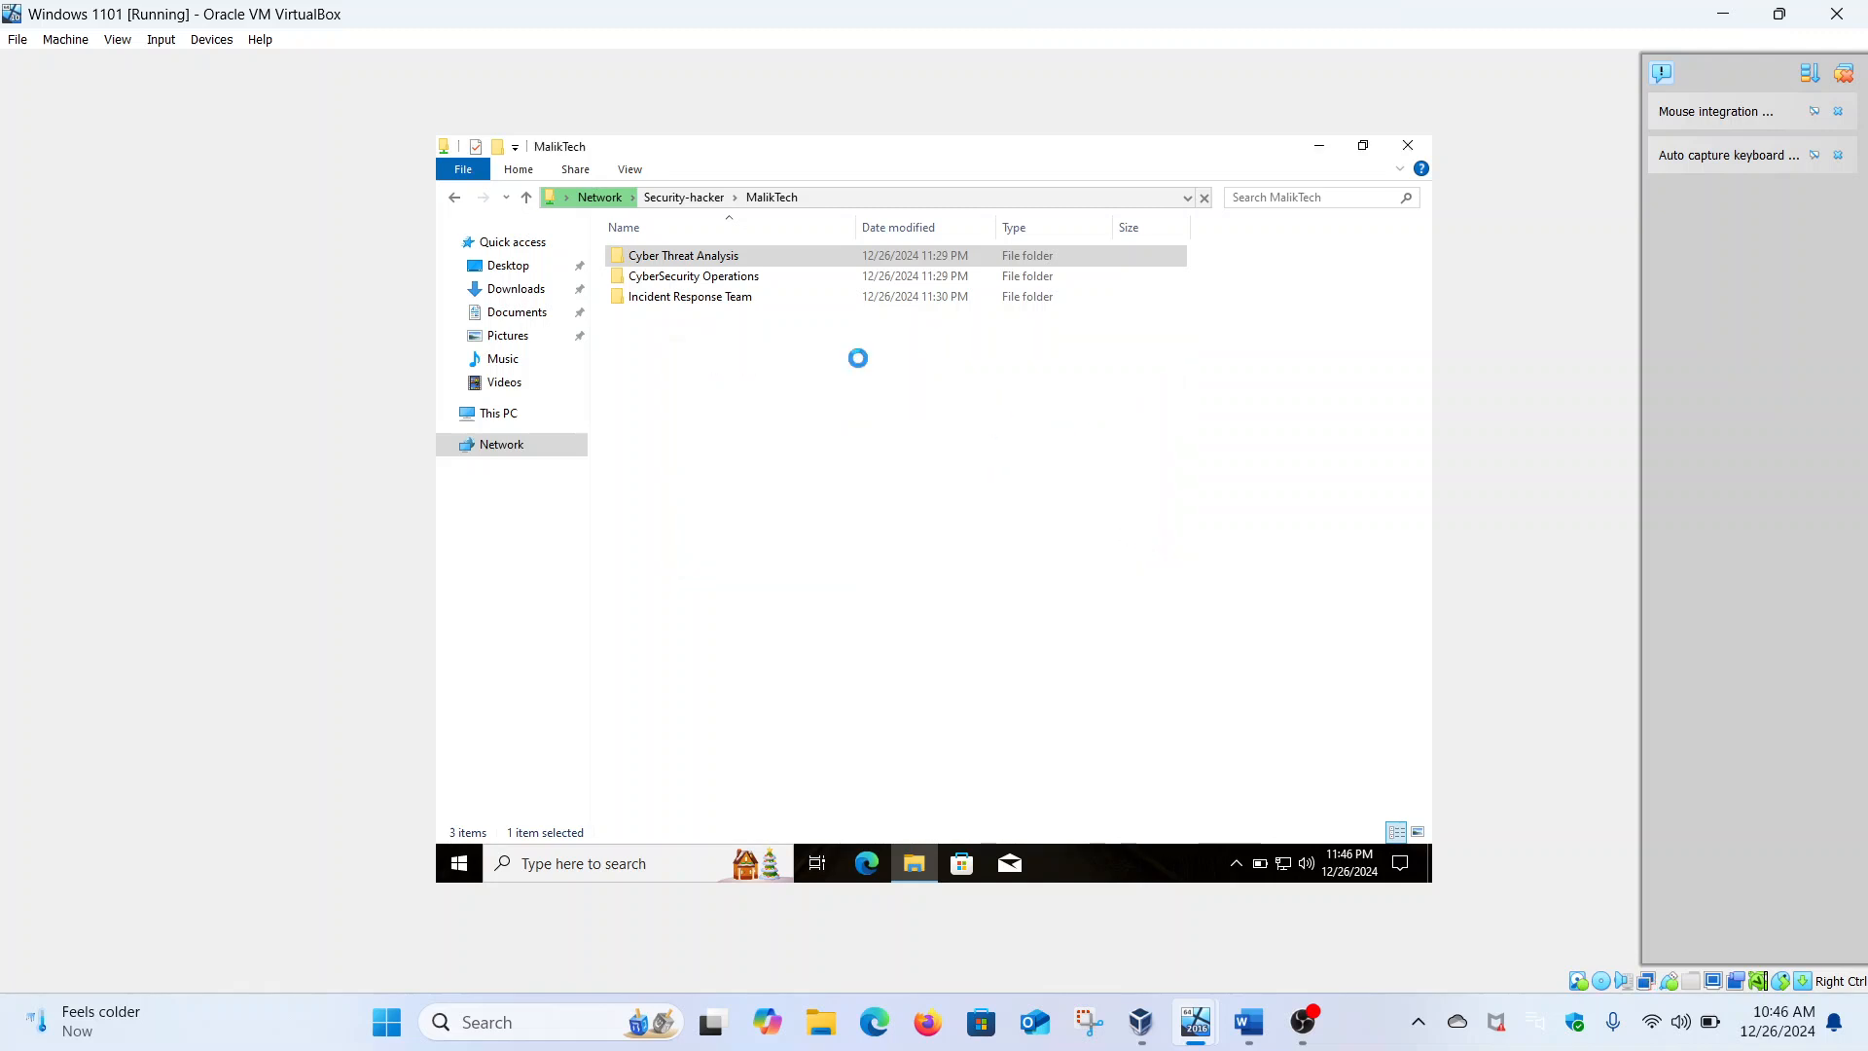
click(728, 280)
double_click(726, 279)
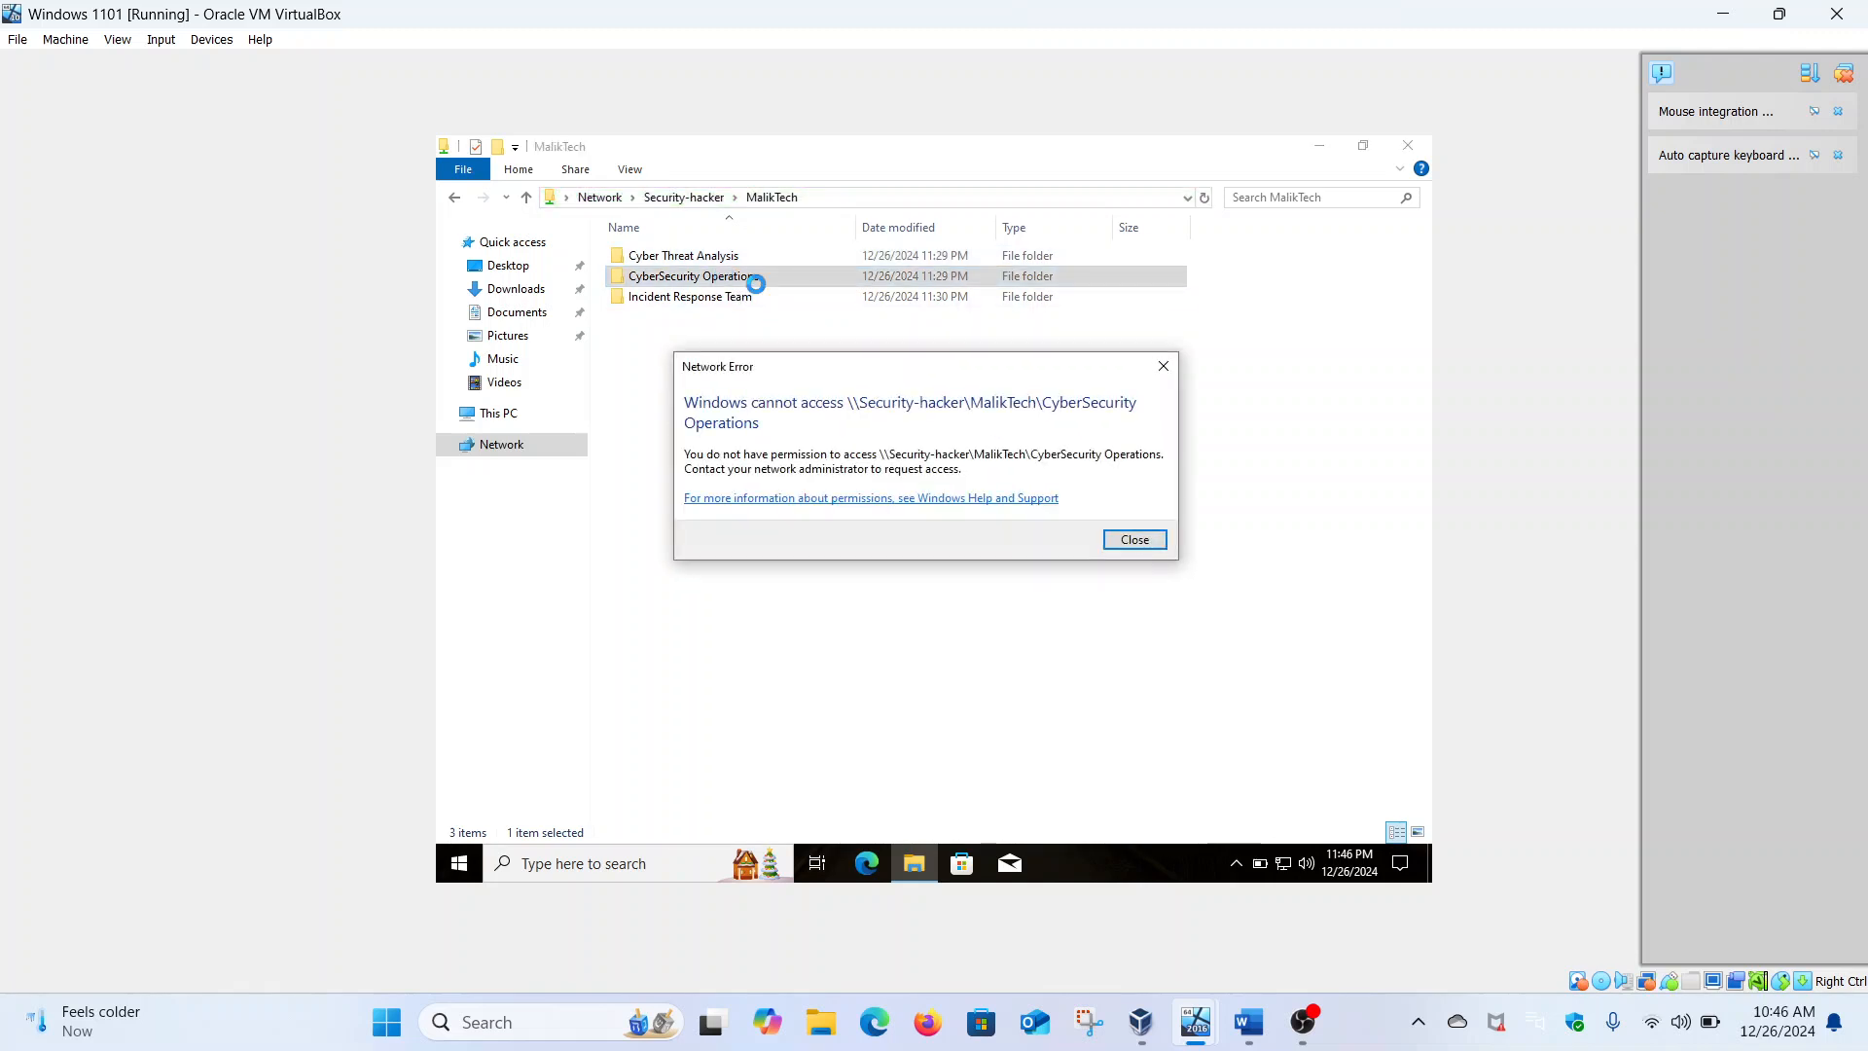
click(1133, 541)
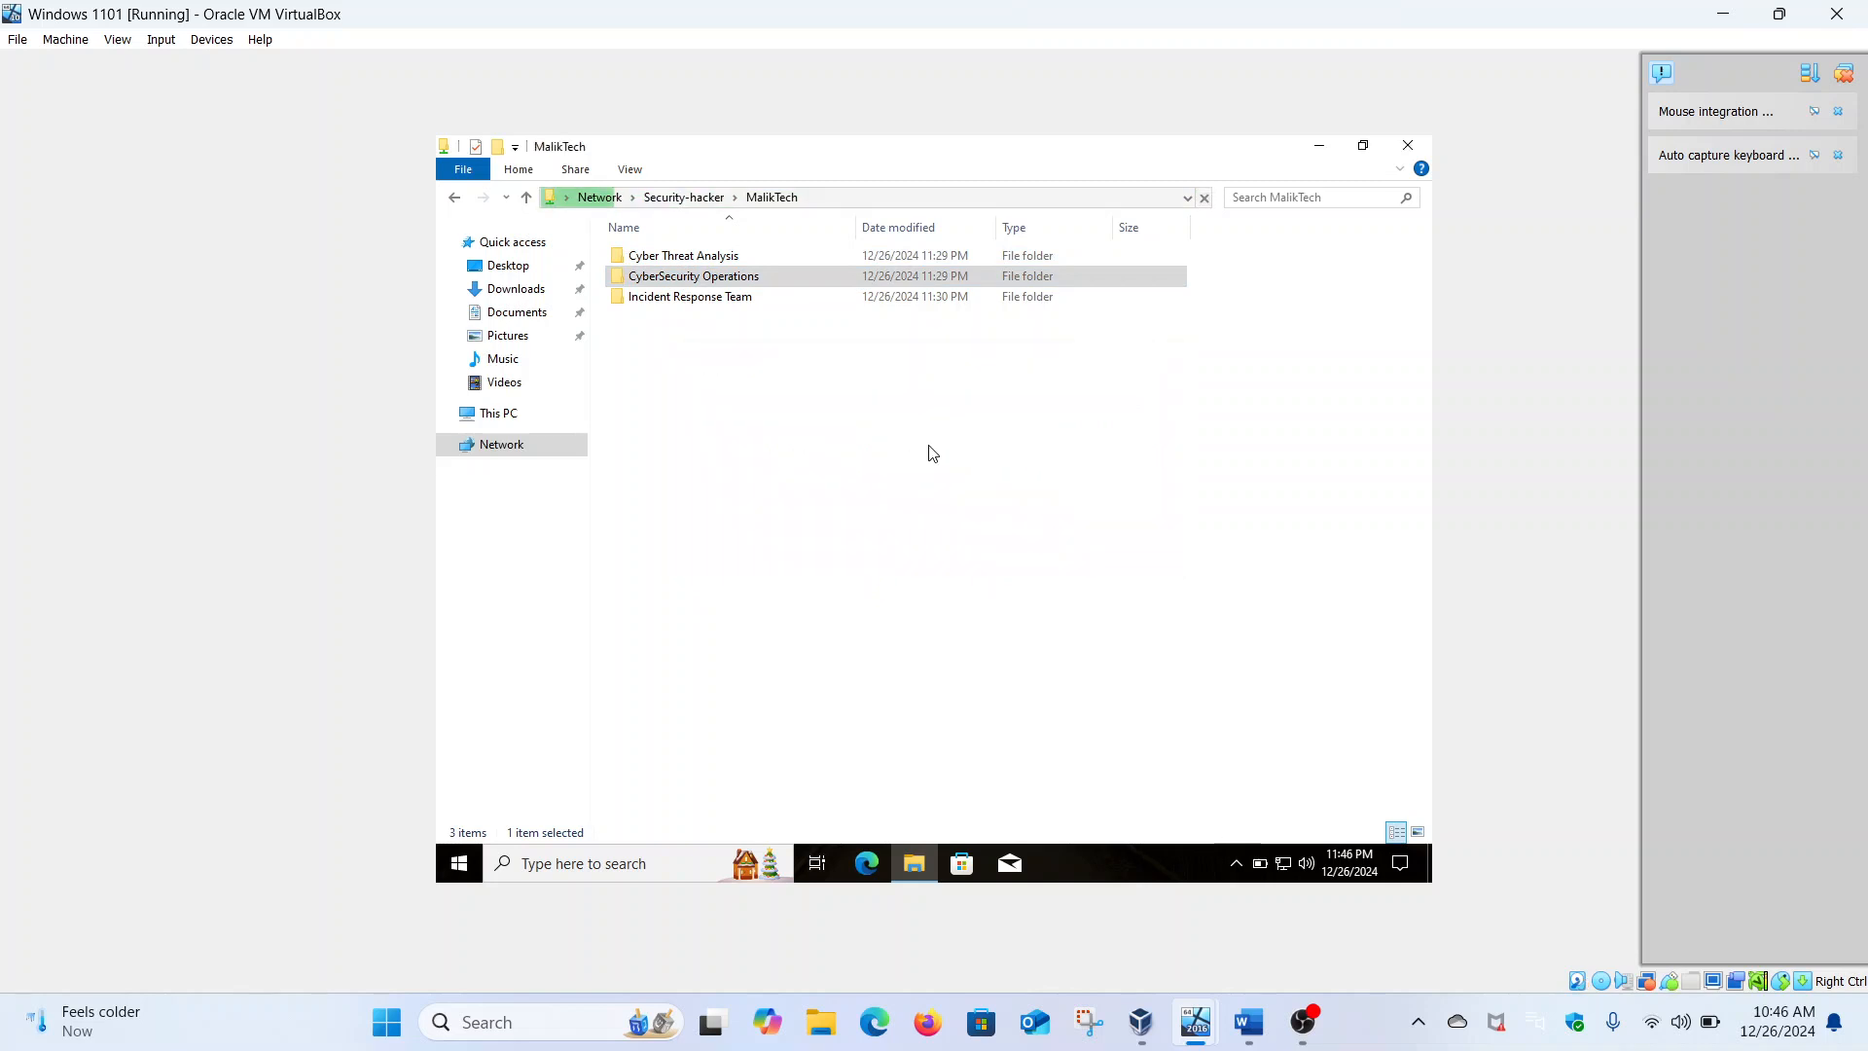
double_click(687, 297)
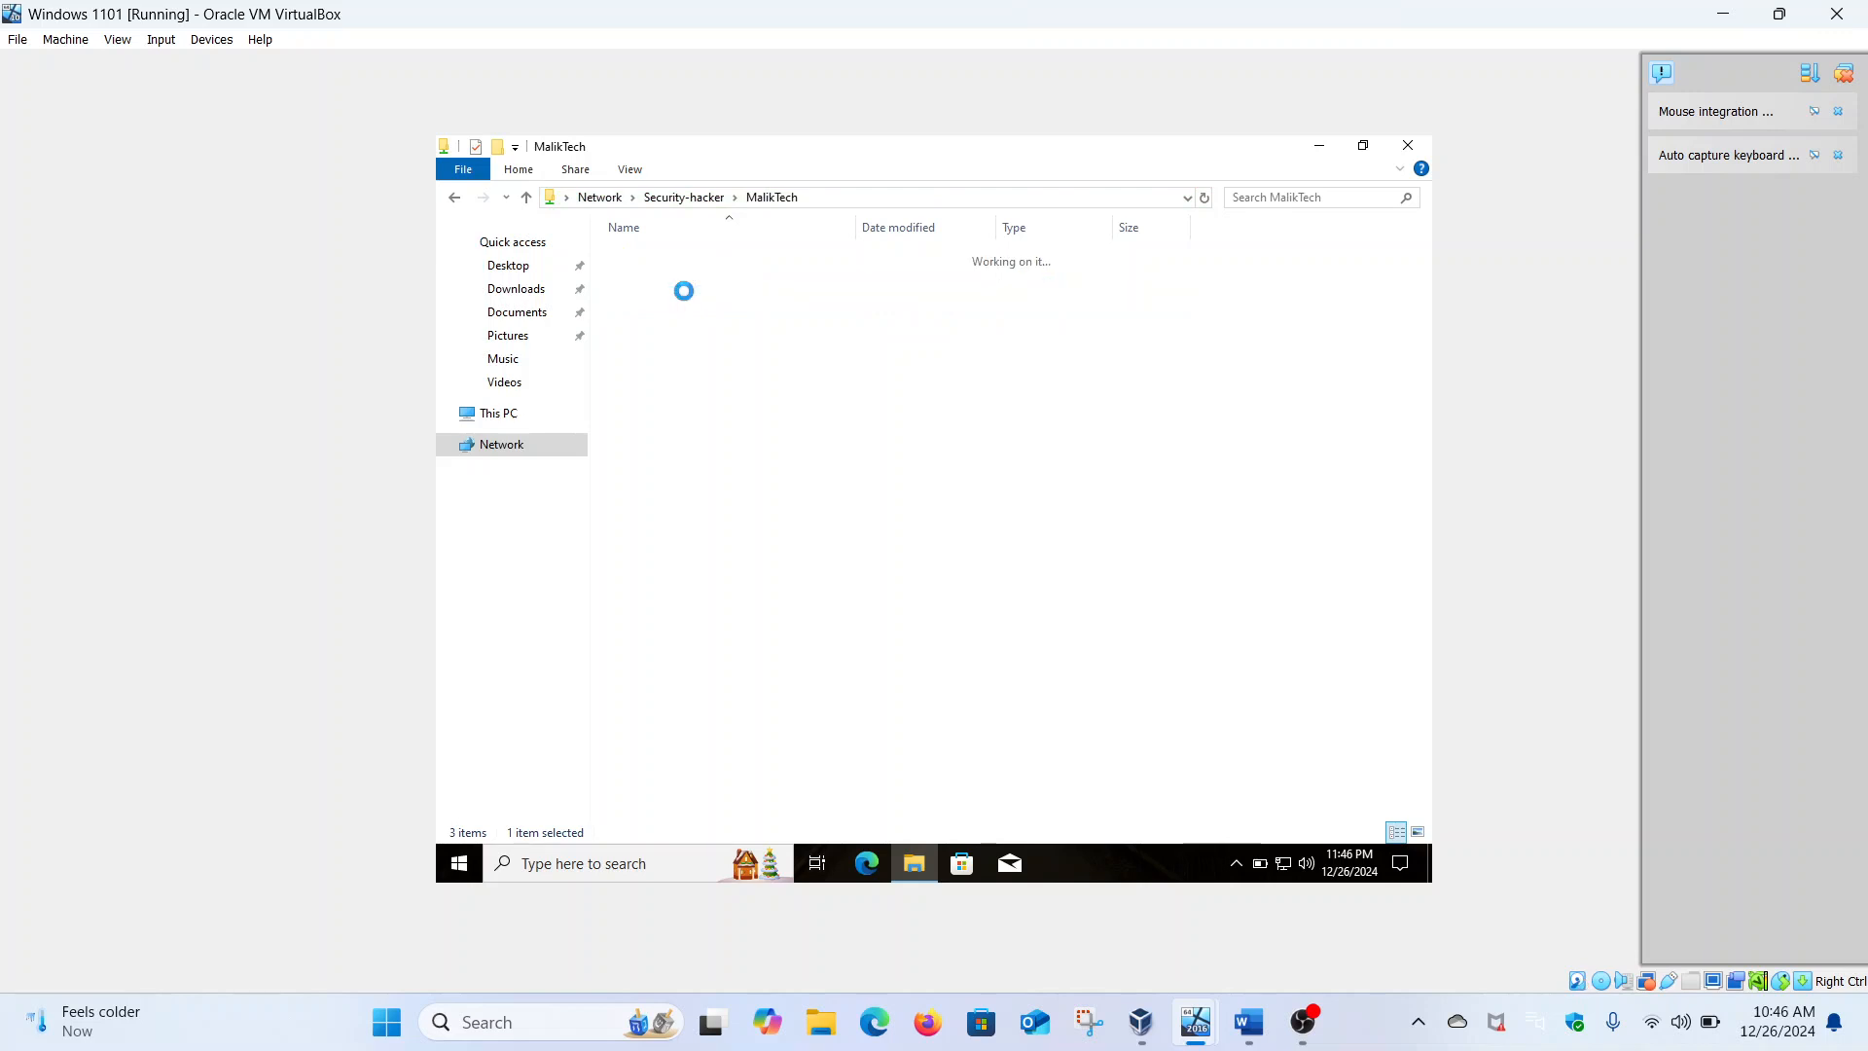
Create a new text document in Incident Response Team named with the user's full name
right_click(688, 299)
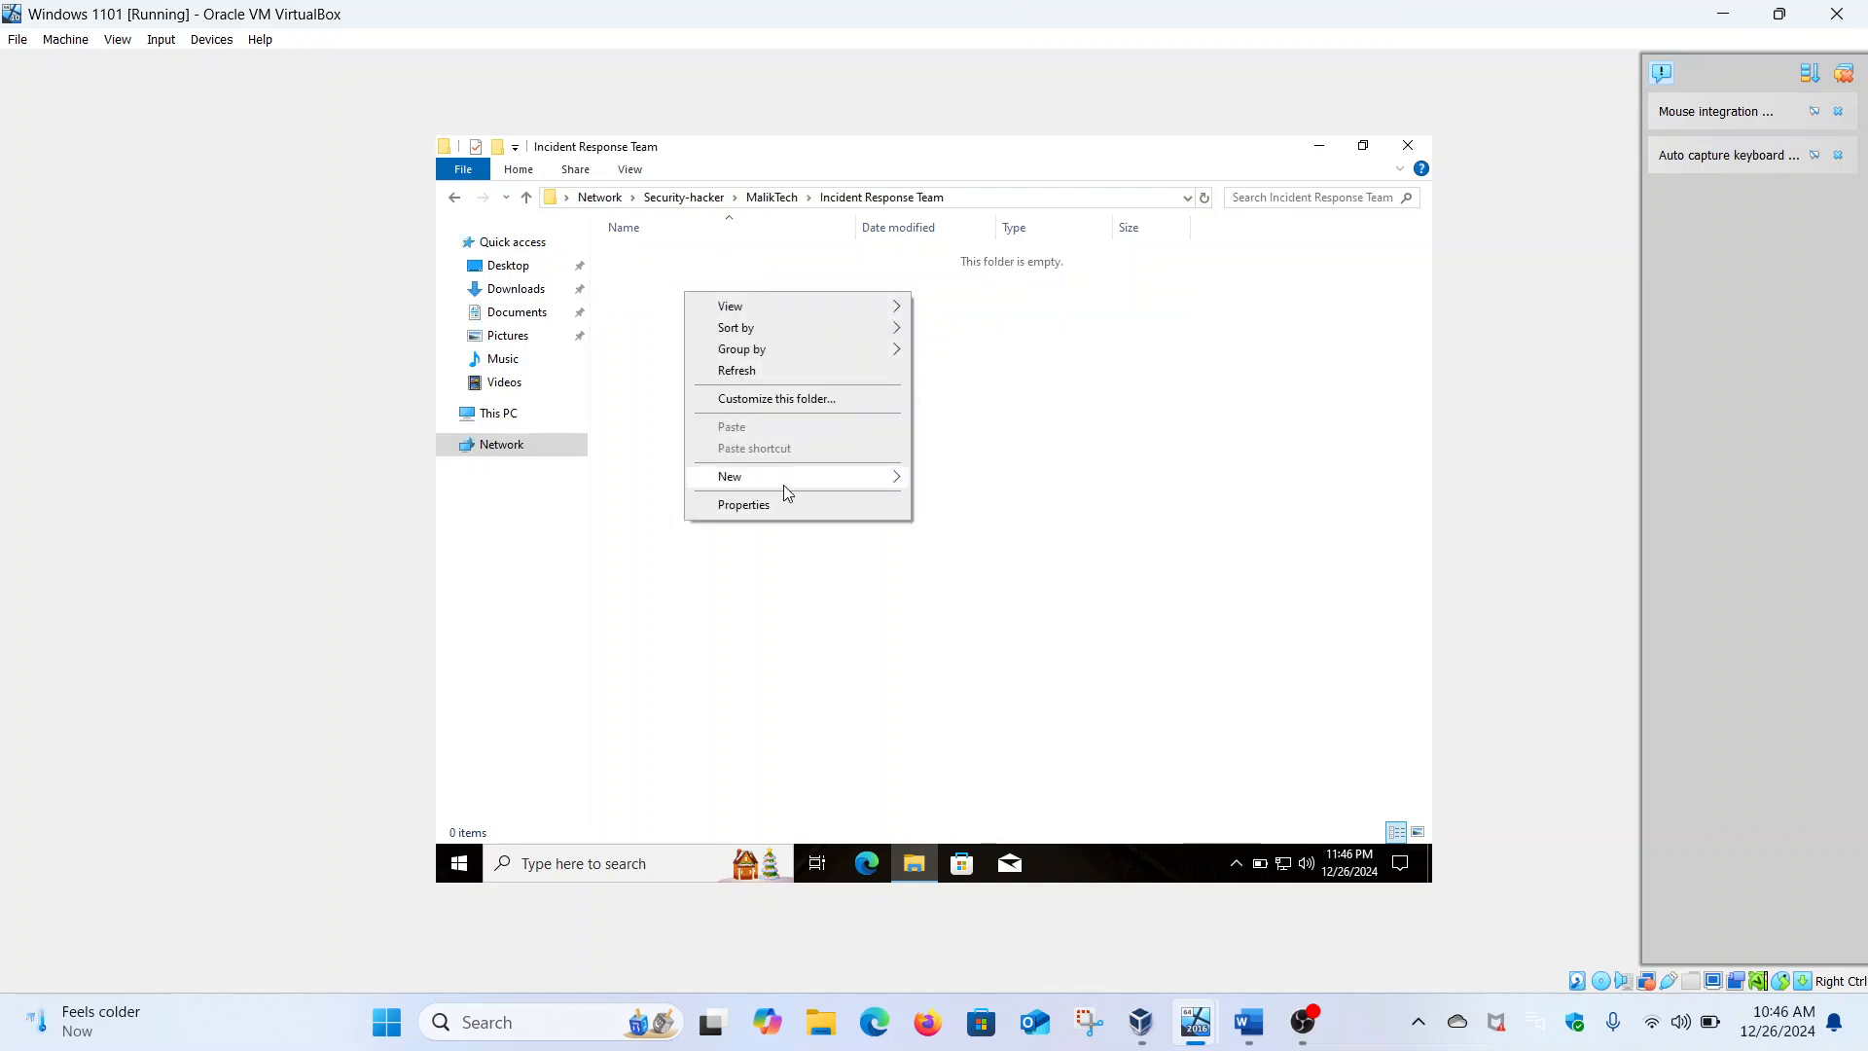
mouse_move(893, 478)
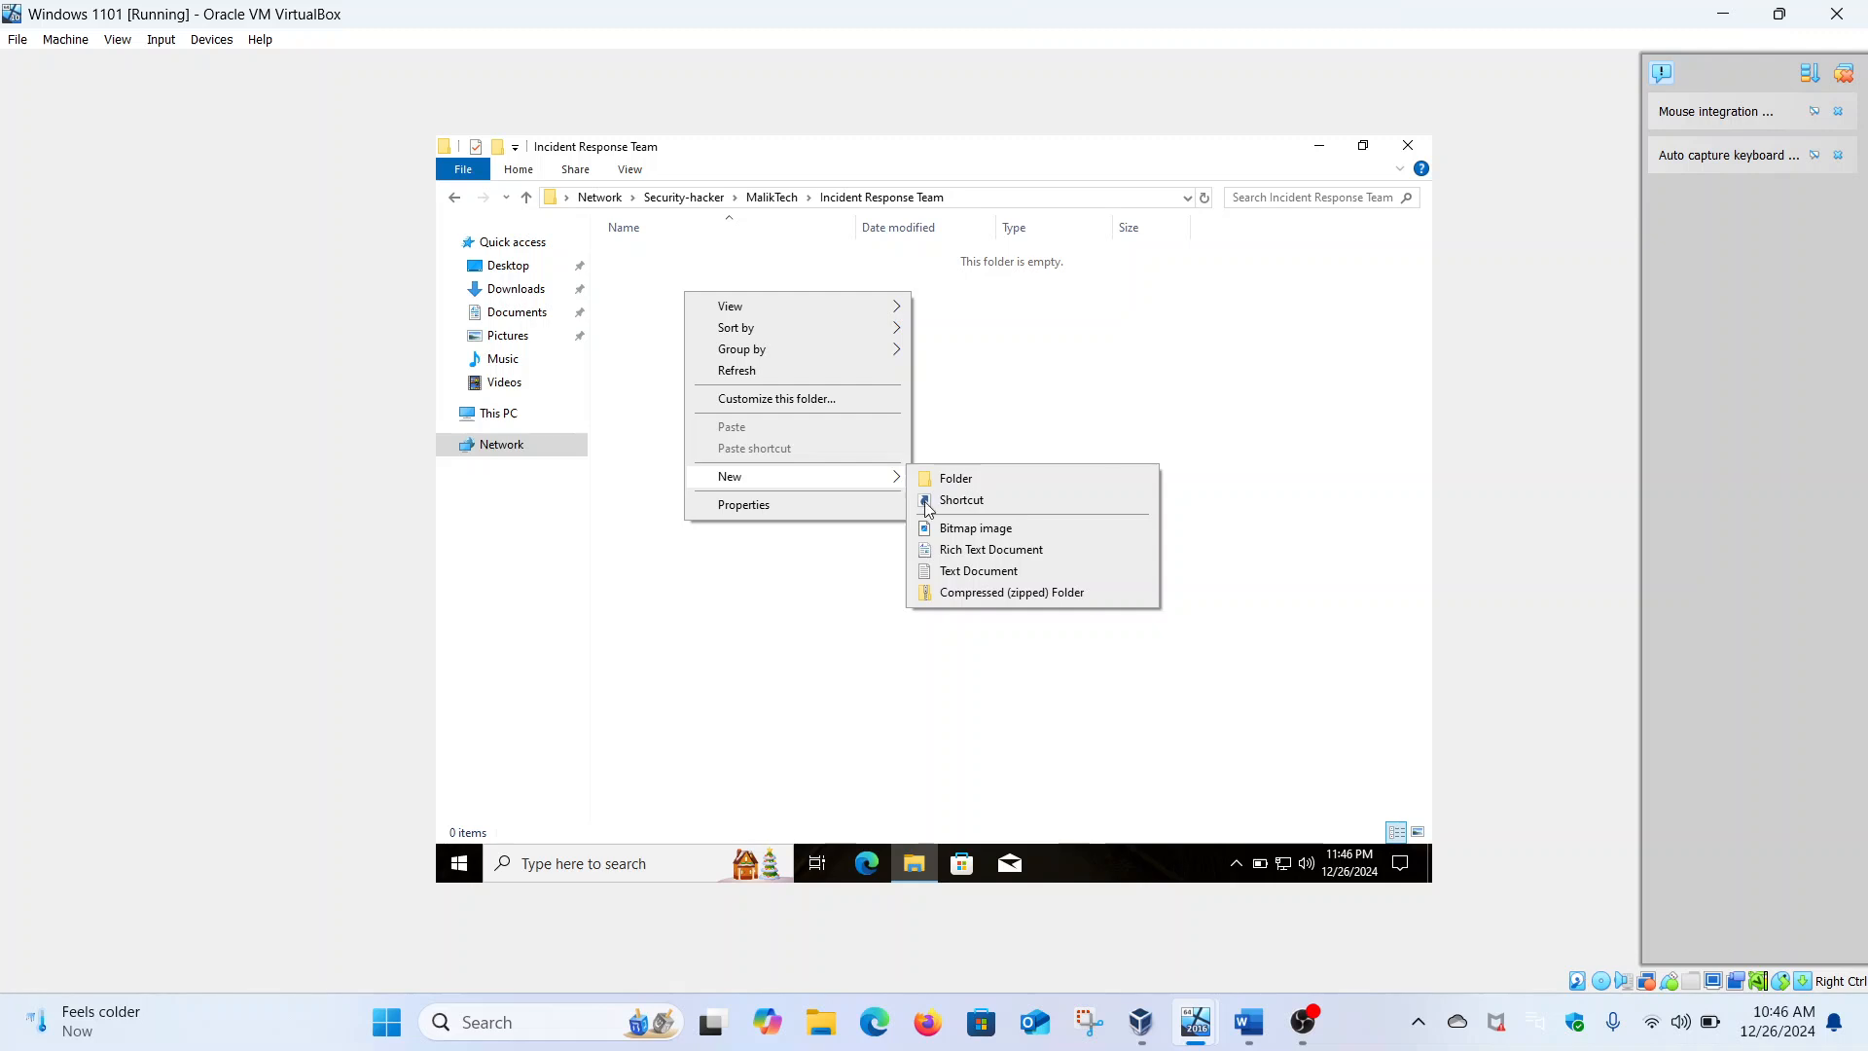
click(956, 572)
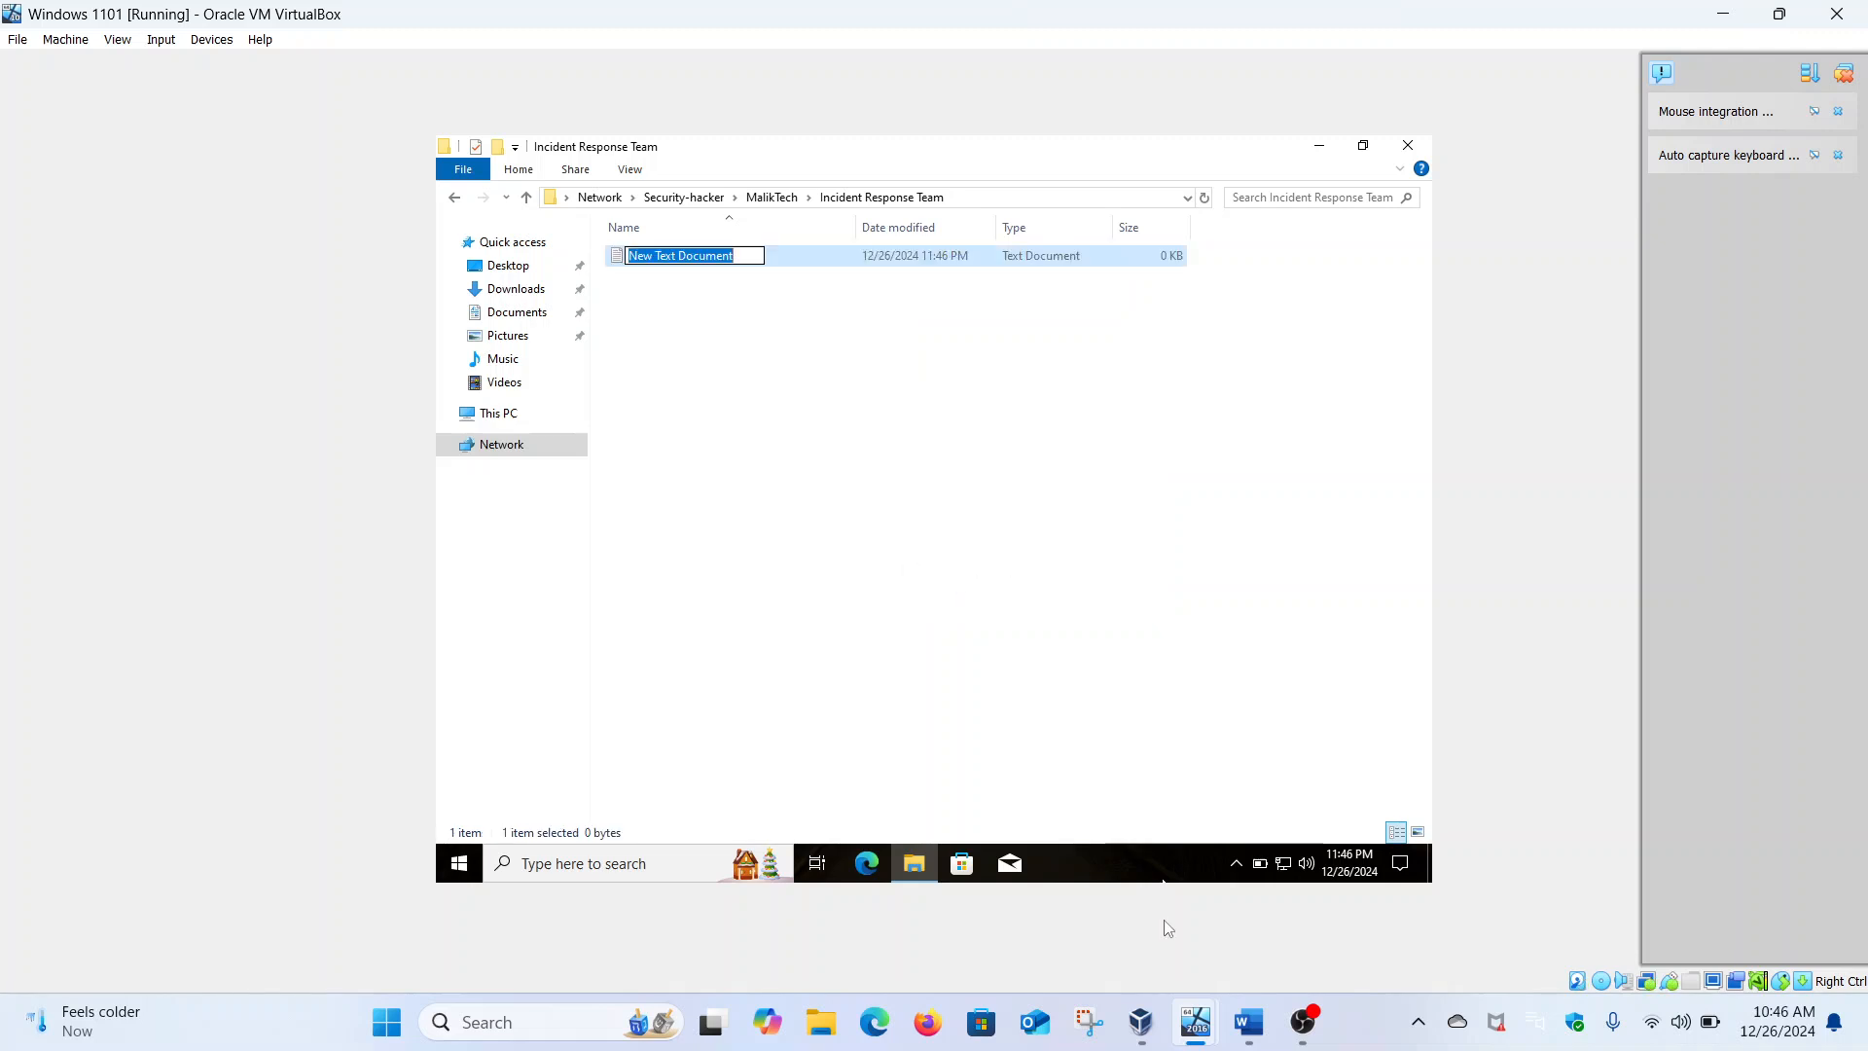
click(1249, 1021)
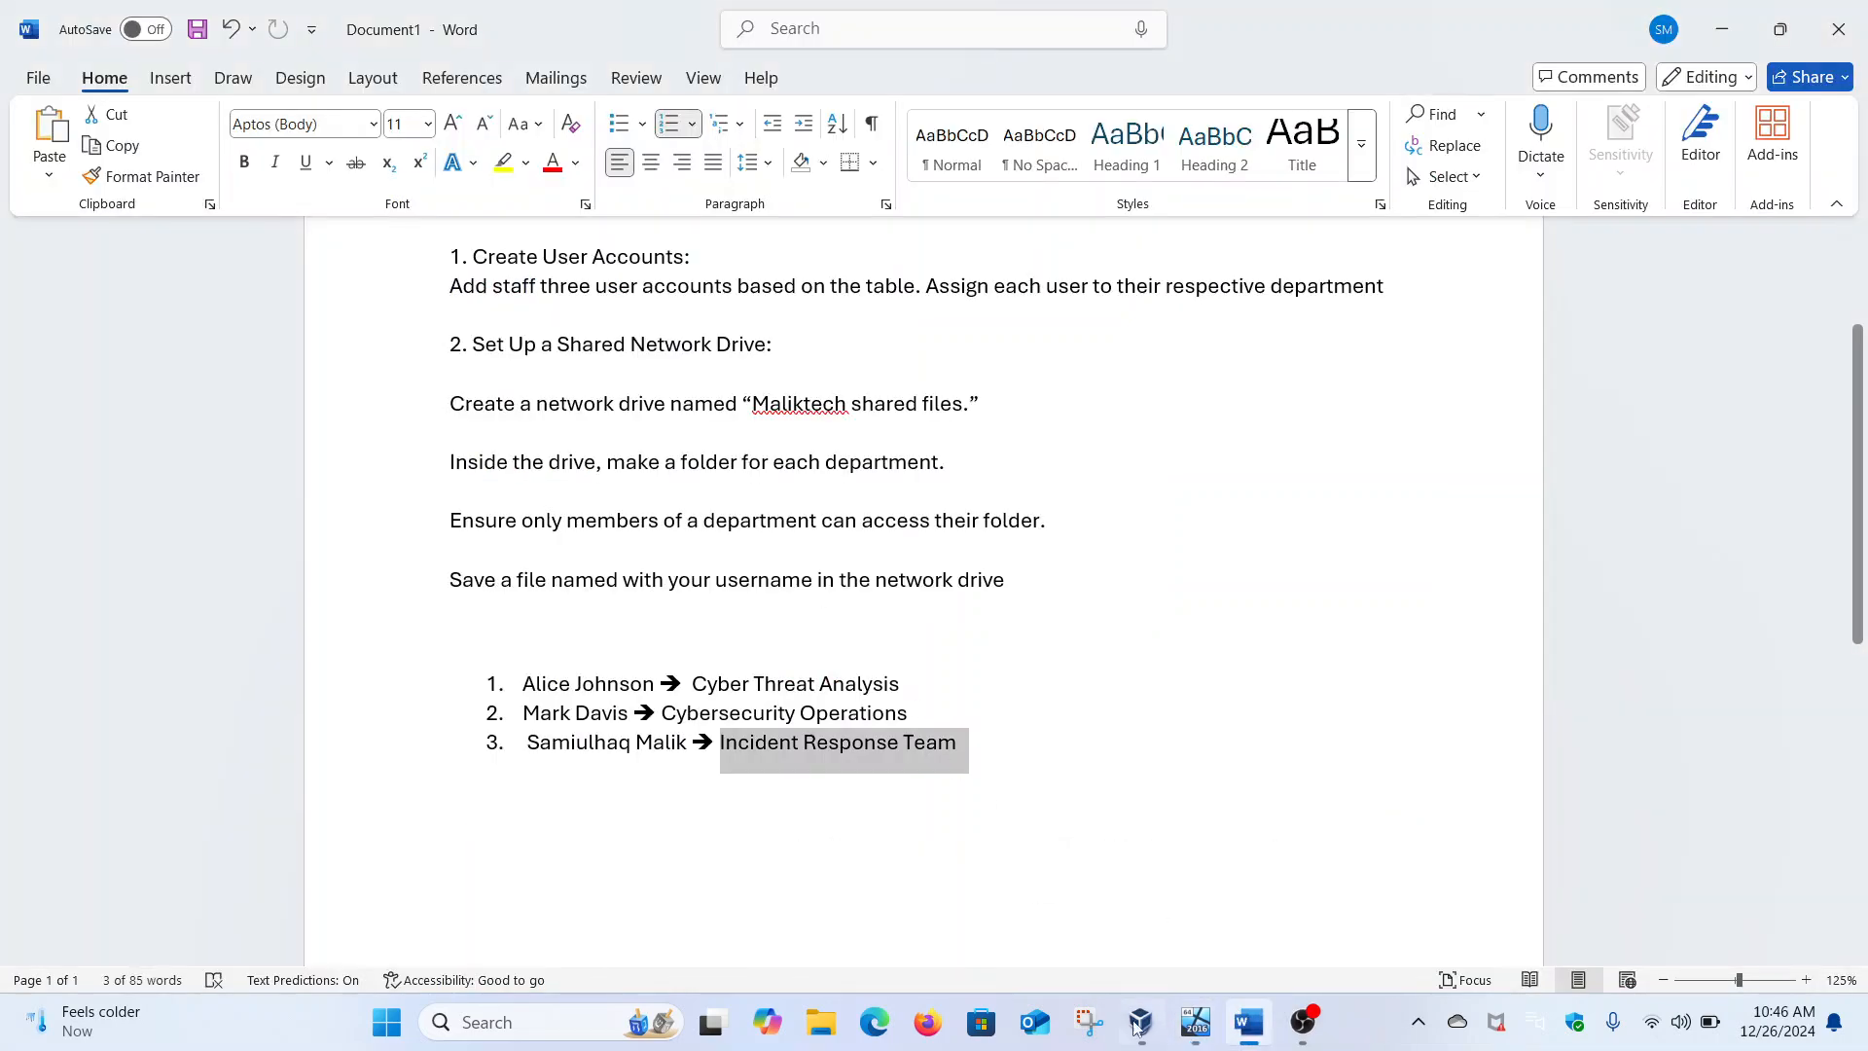
mouse_move(1196, 1022)
click(1242, 950)
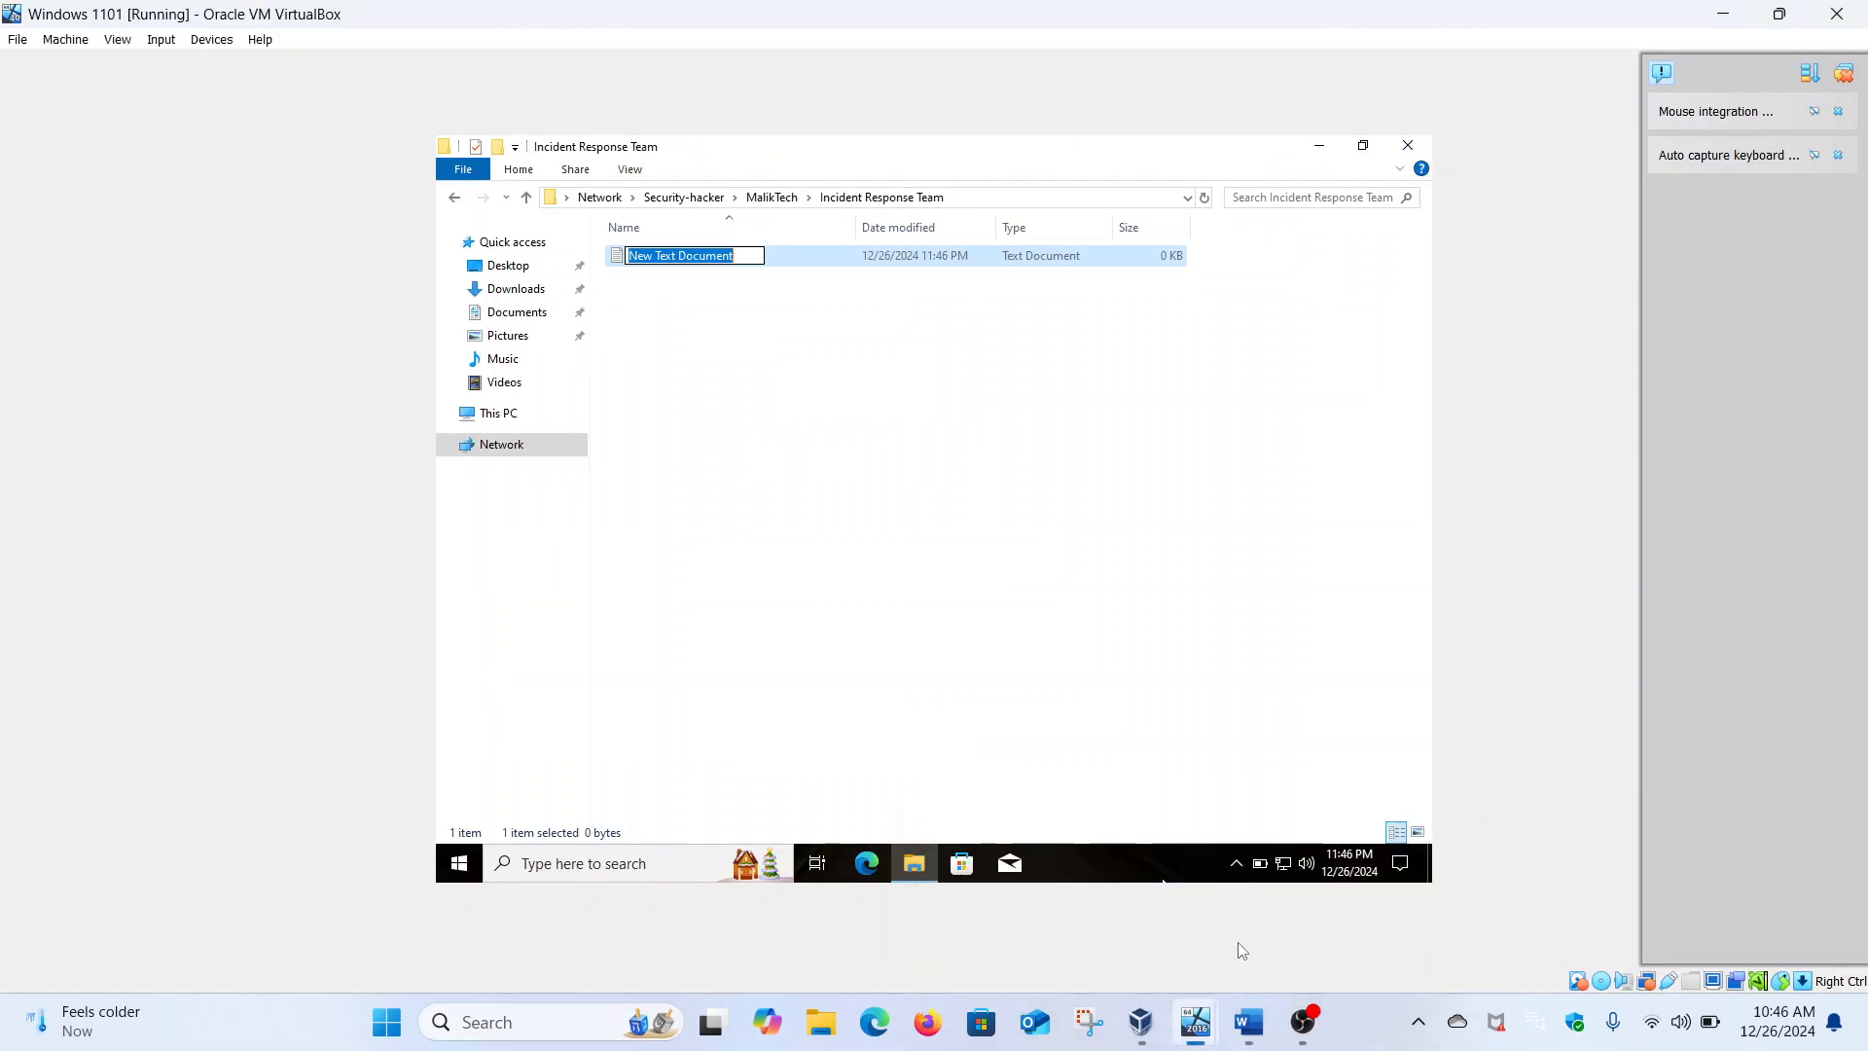
key(BackSpace)
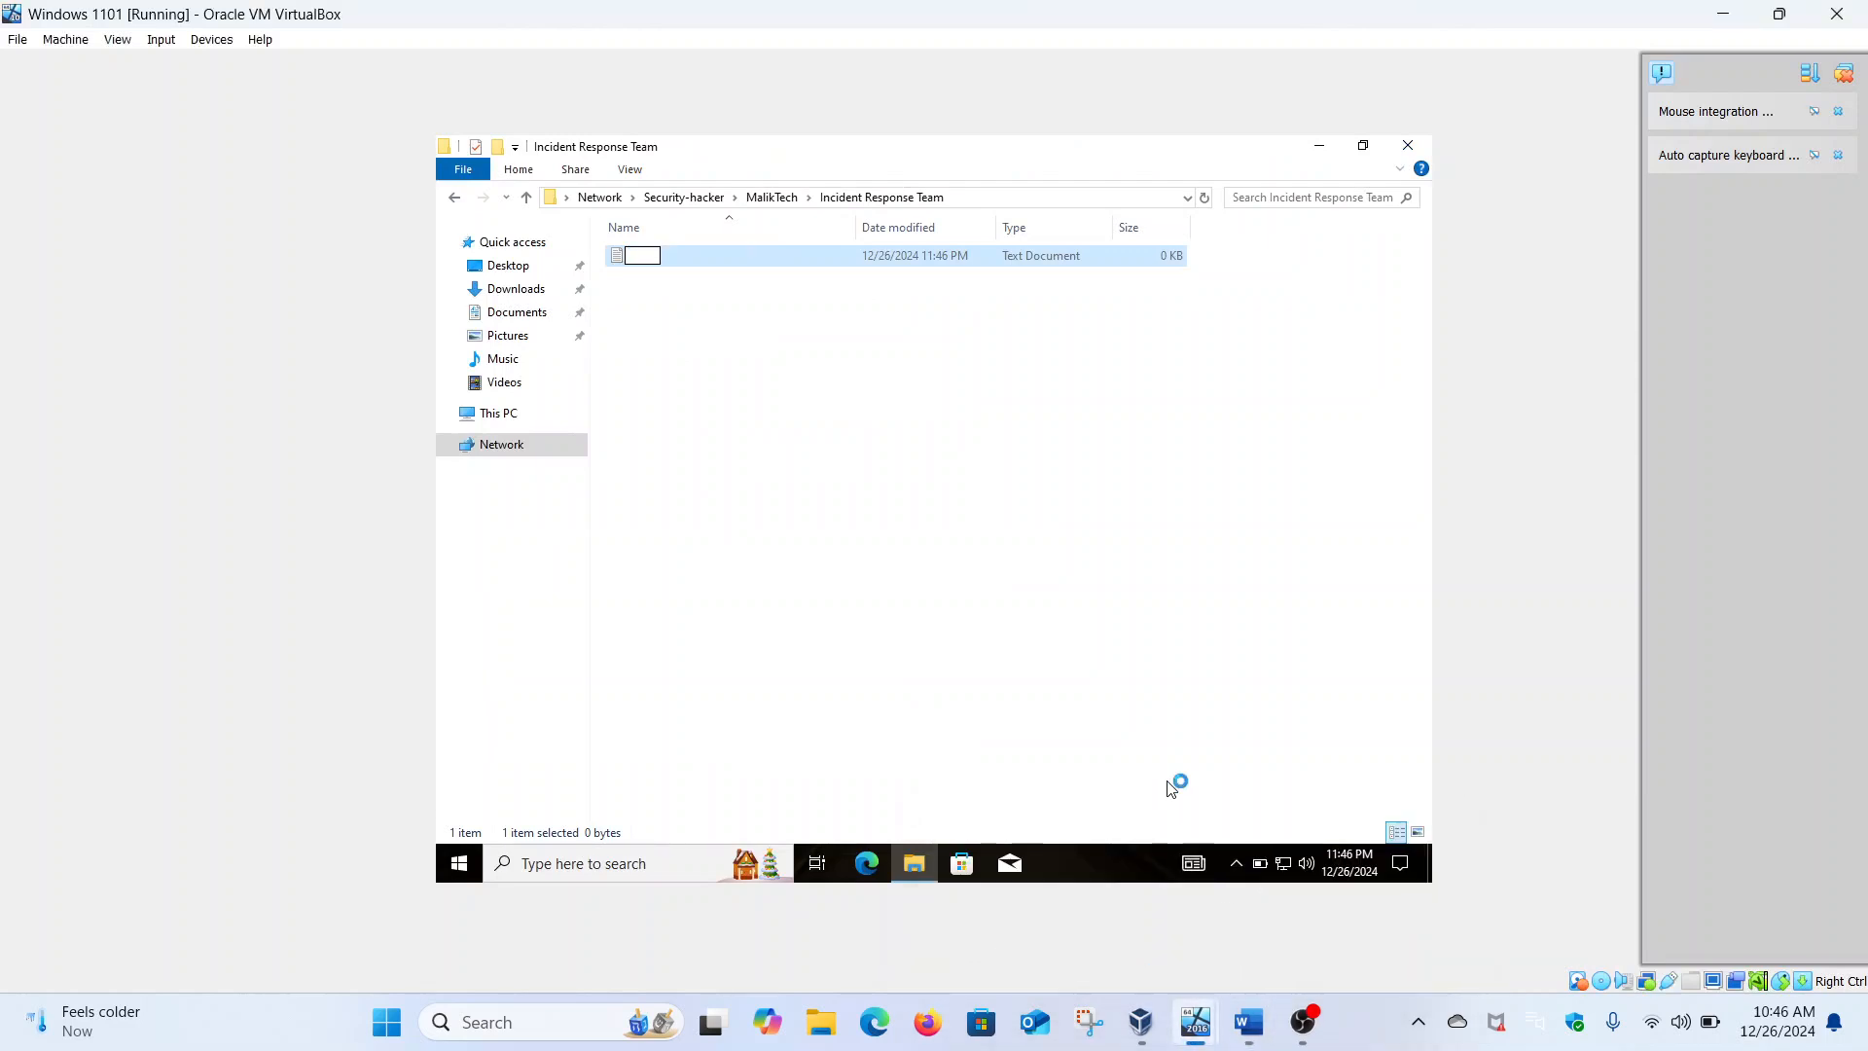
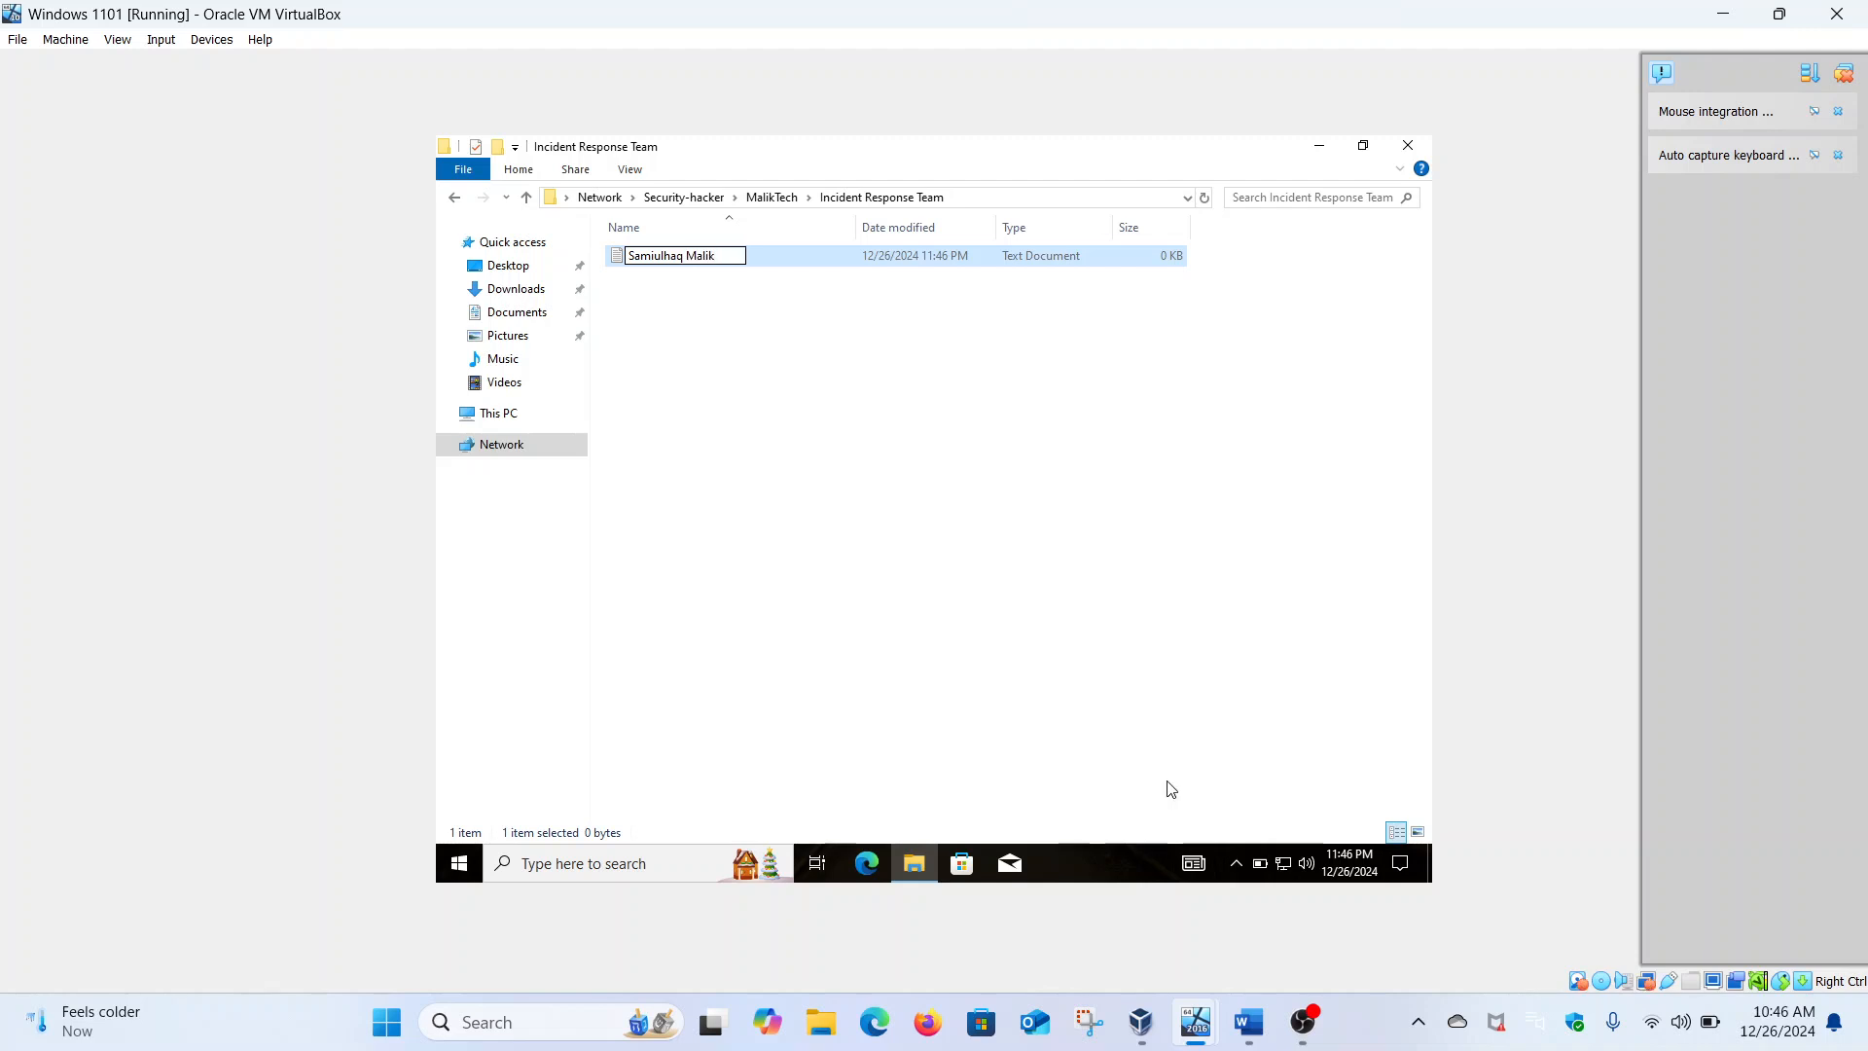
key(Return)
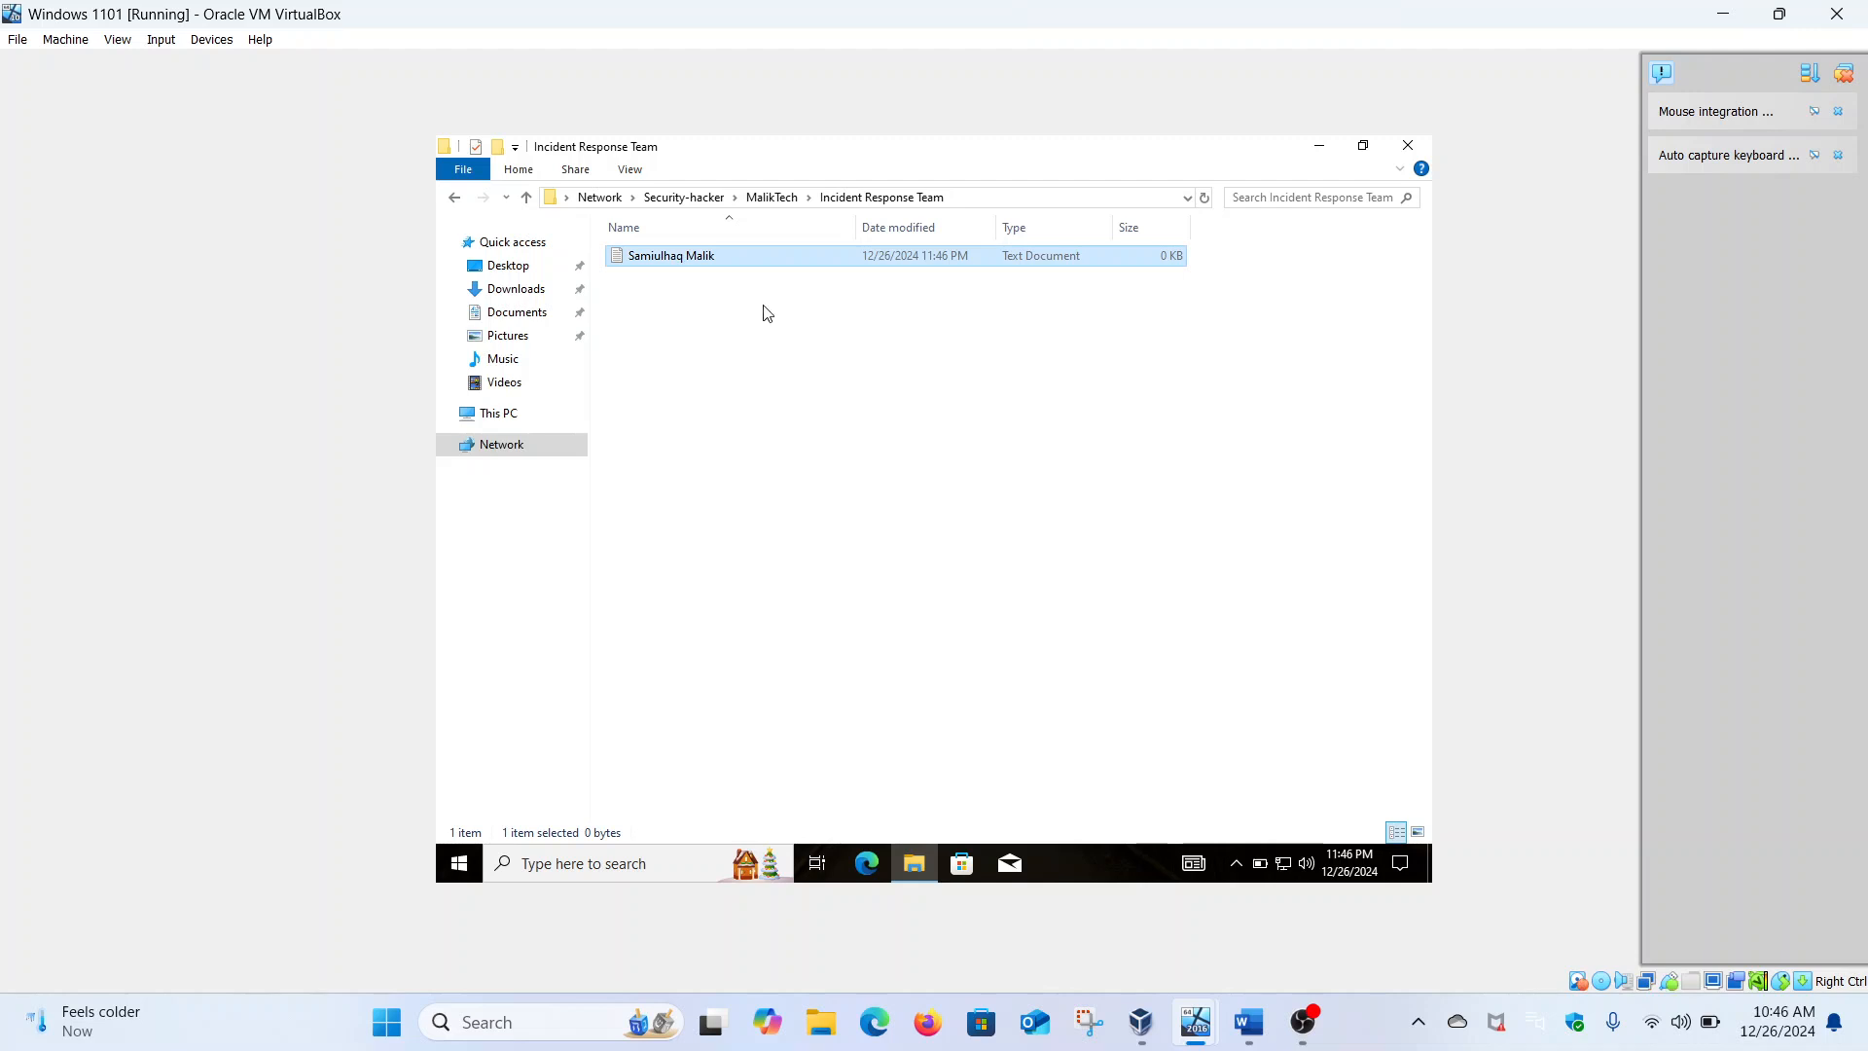
click(952, 195)
key(ctrl+c)
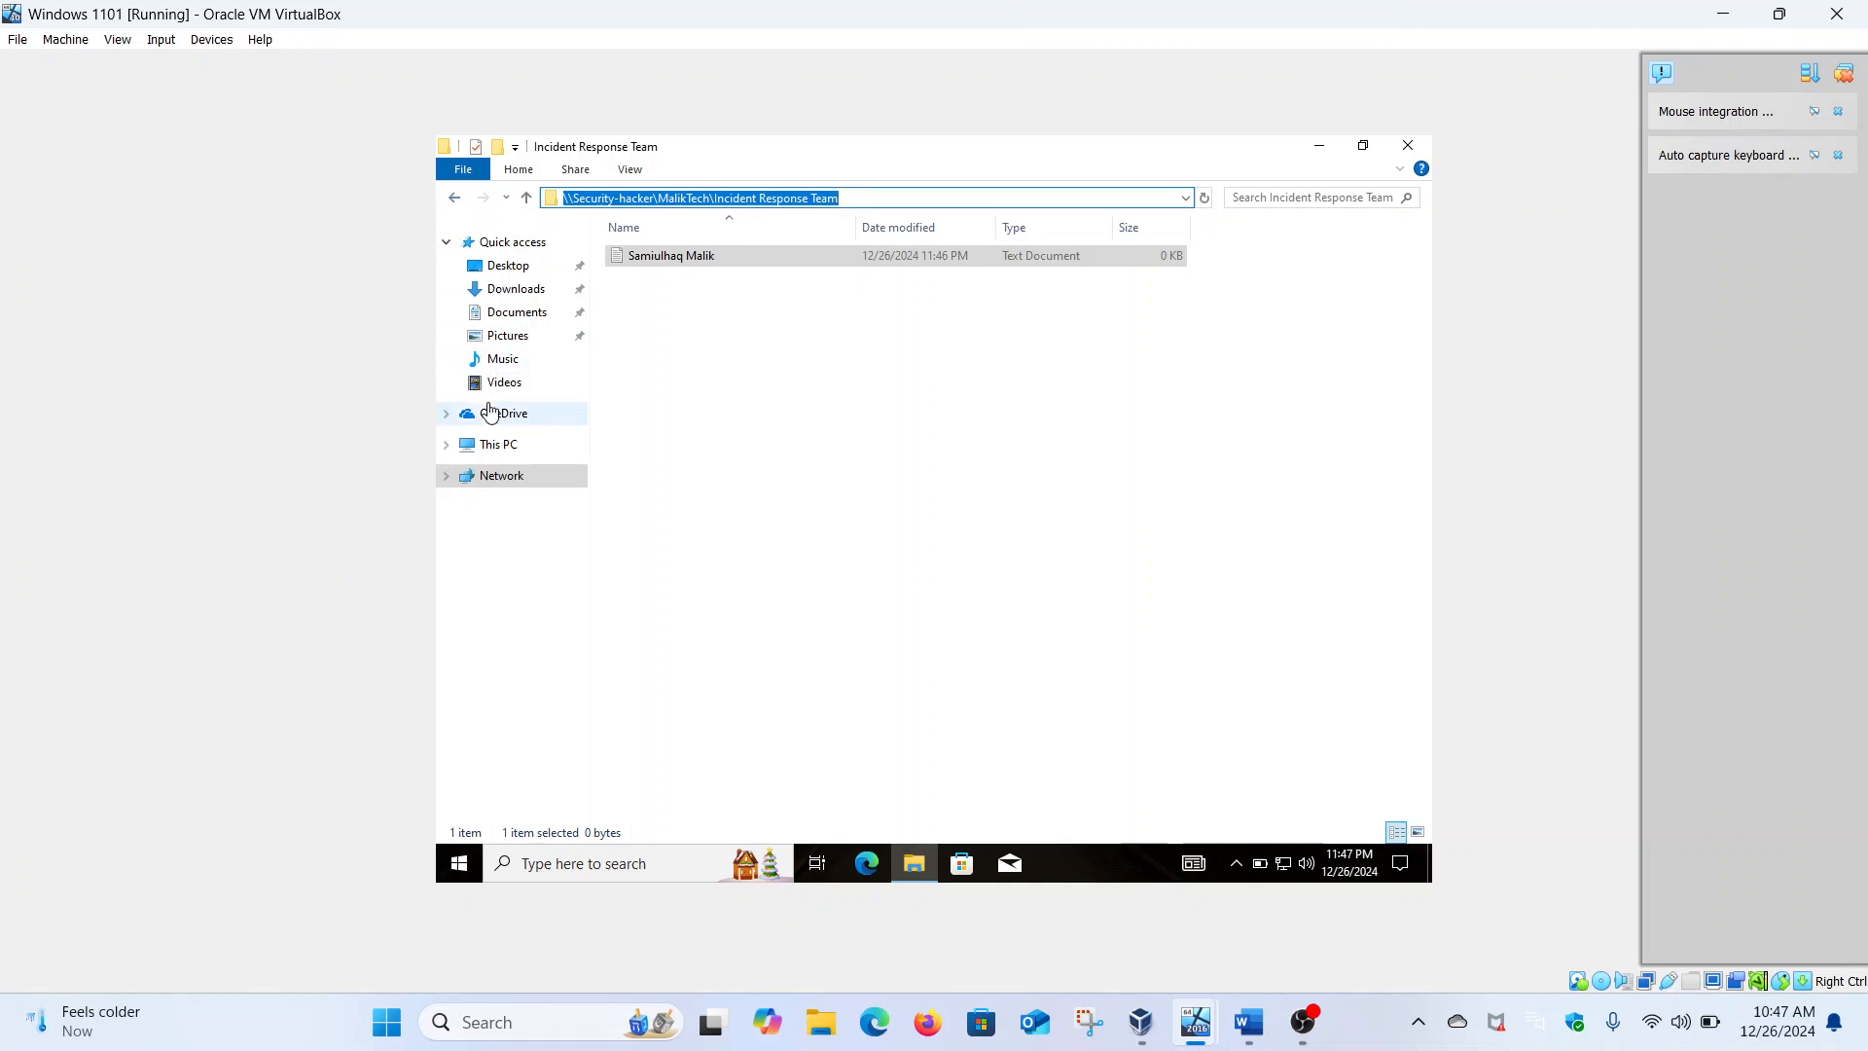
Map the pasted Incident Response Team share path as network drive Z:
right_click(494, 445)
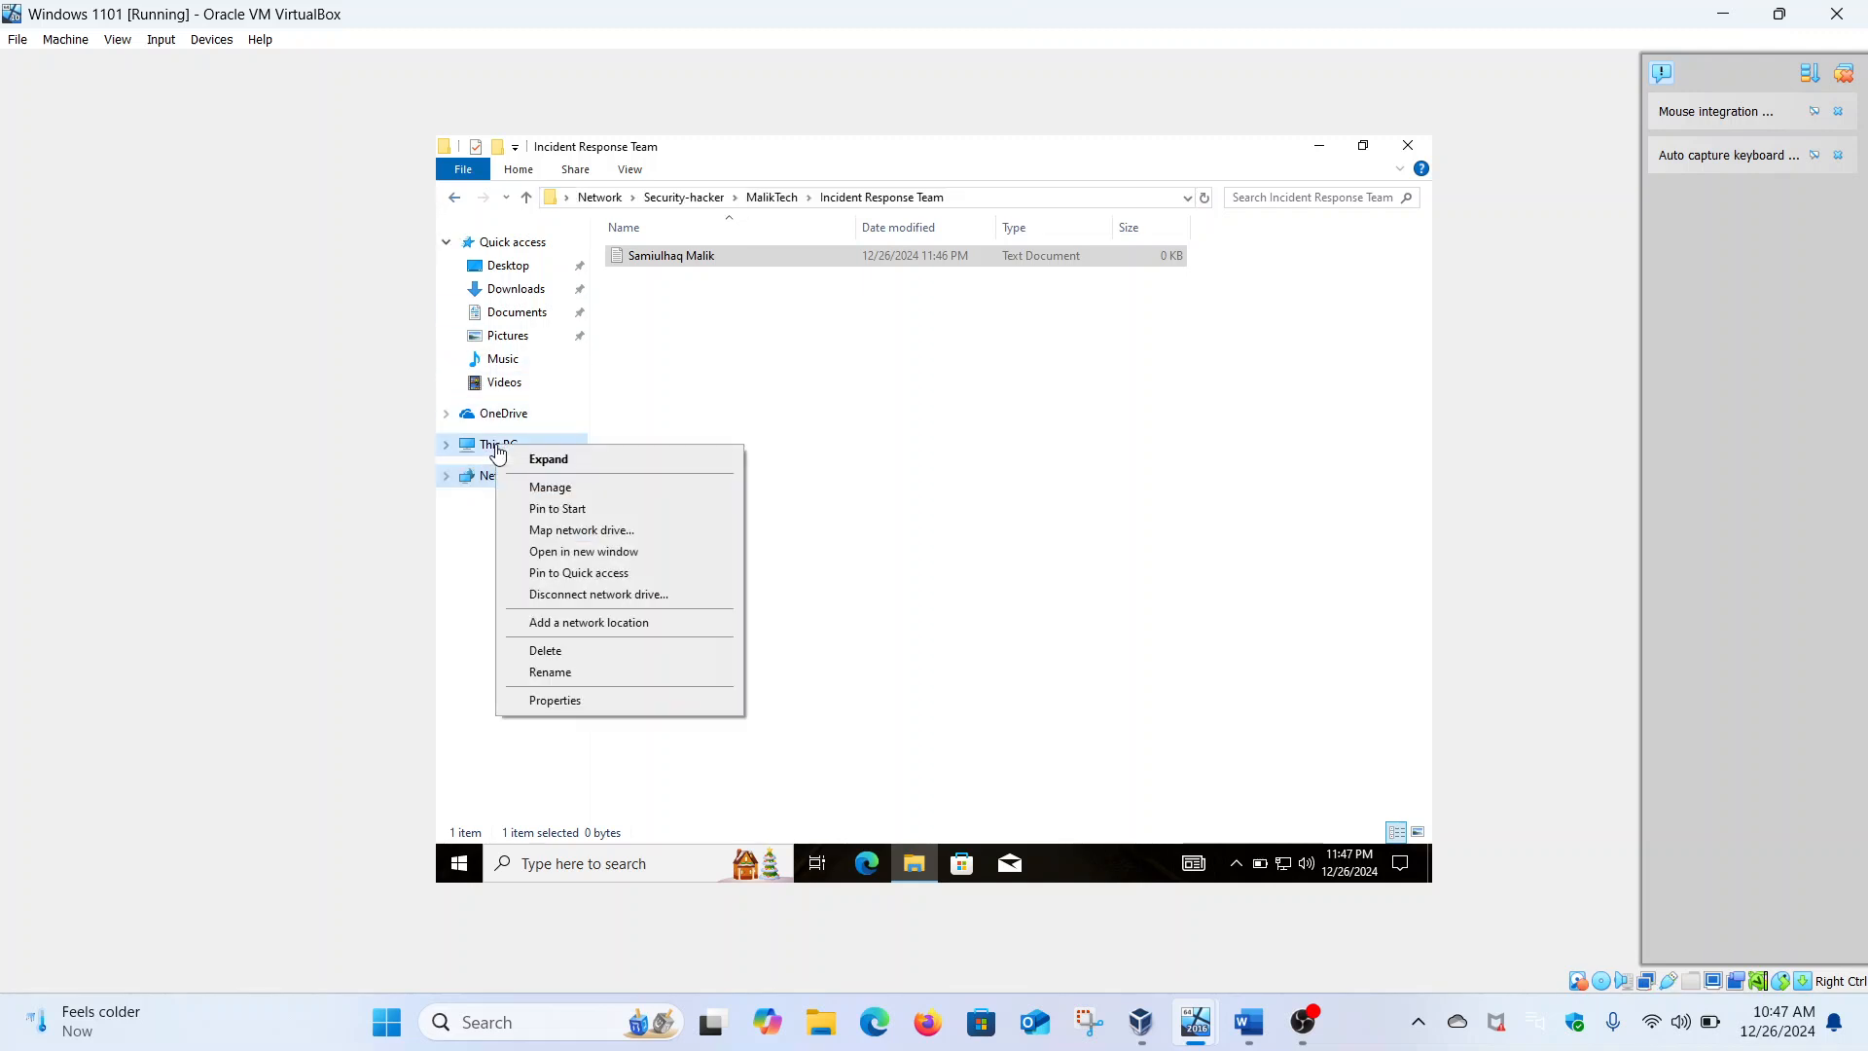
click(543, 532)
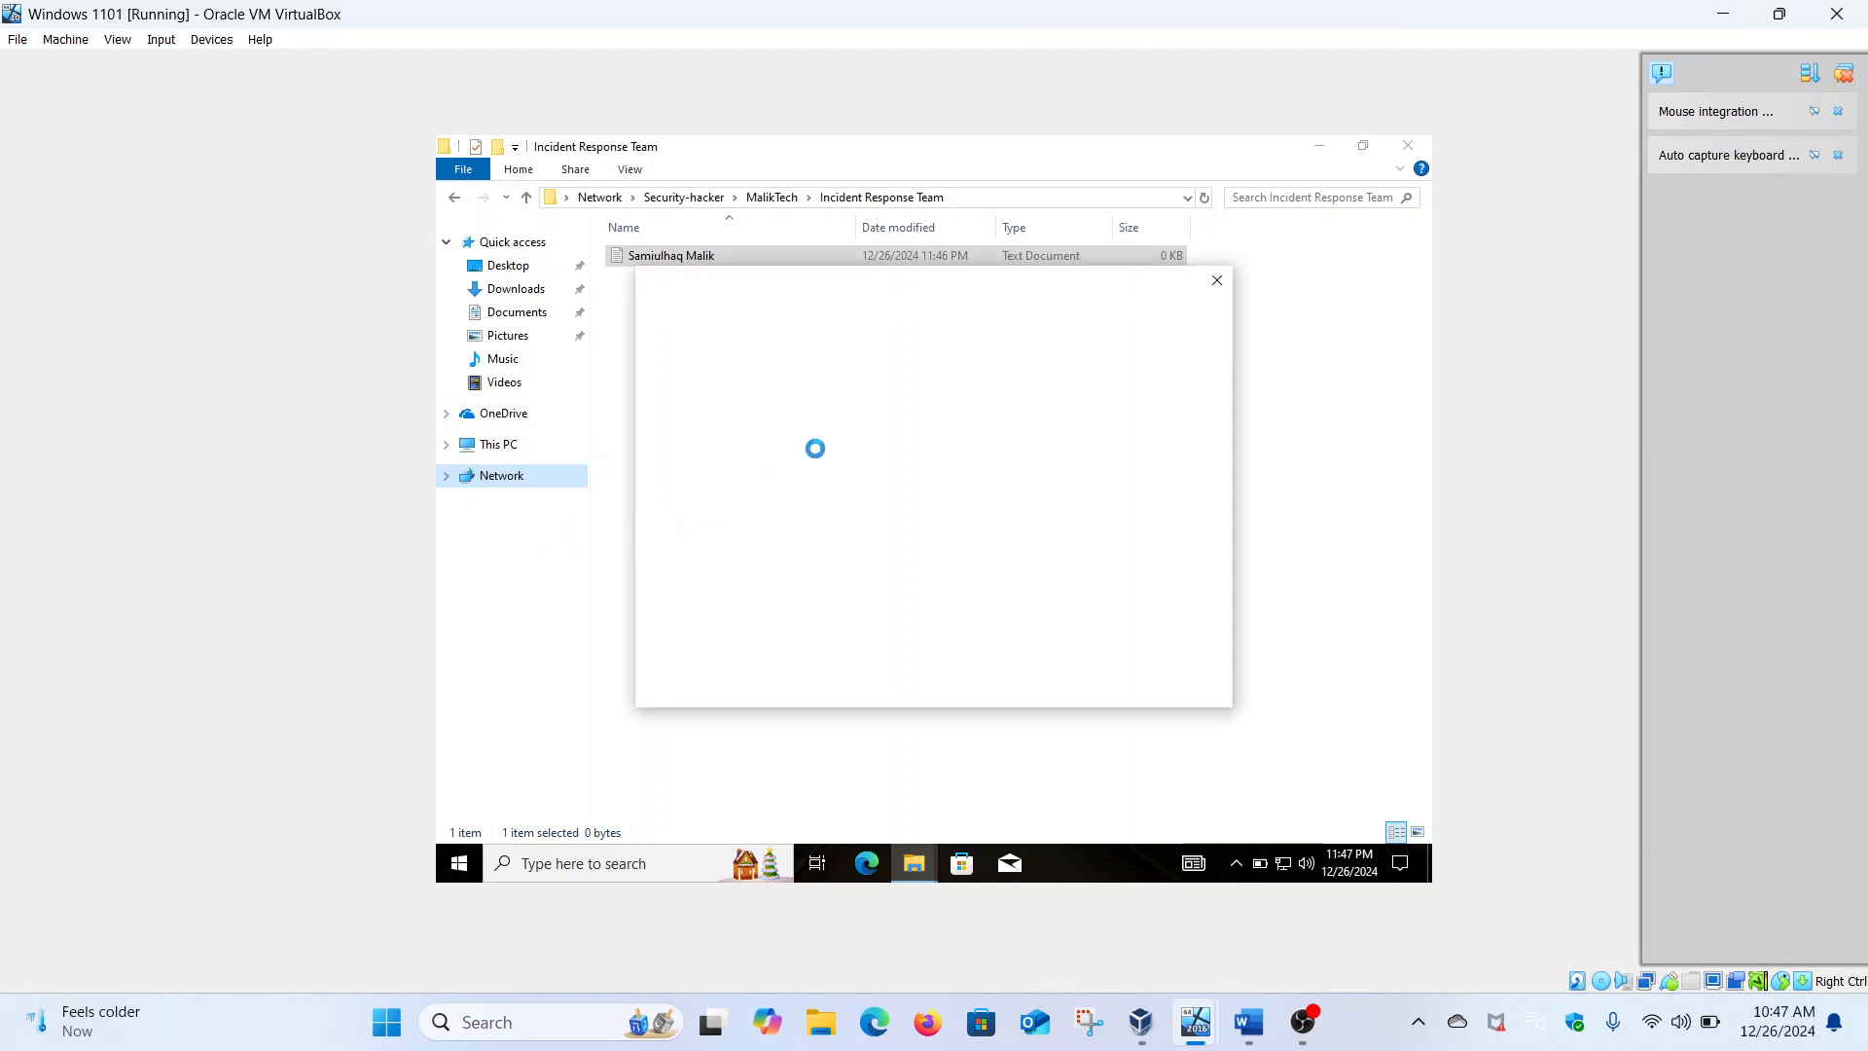
key(ctrl+v)
click(1103, 689)
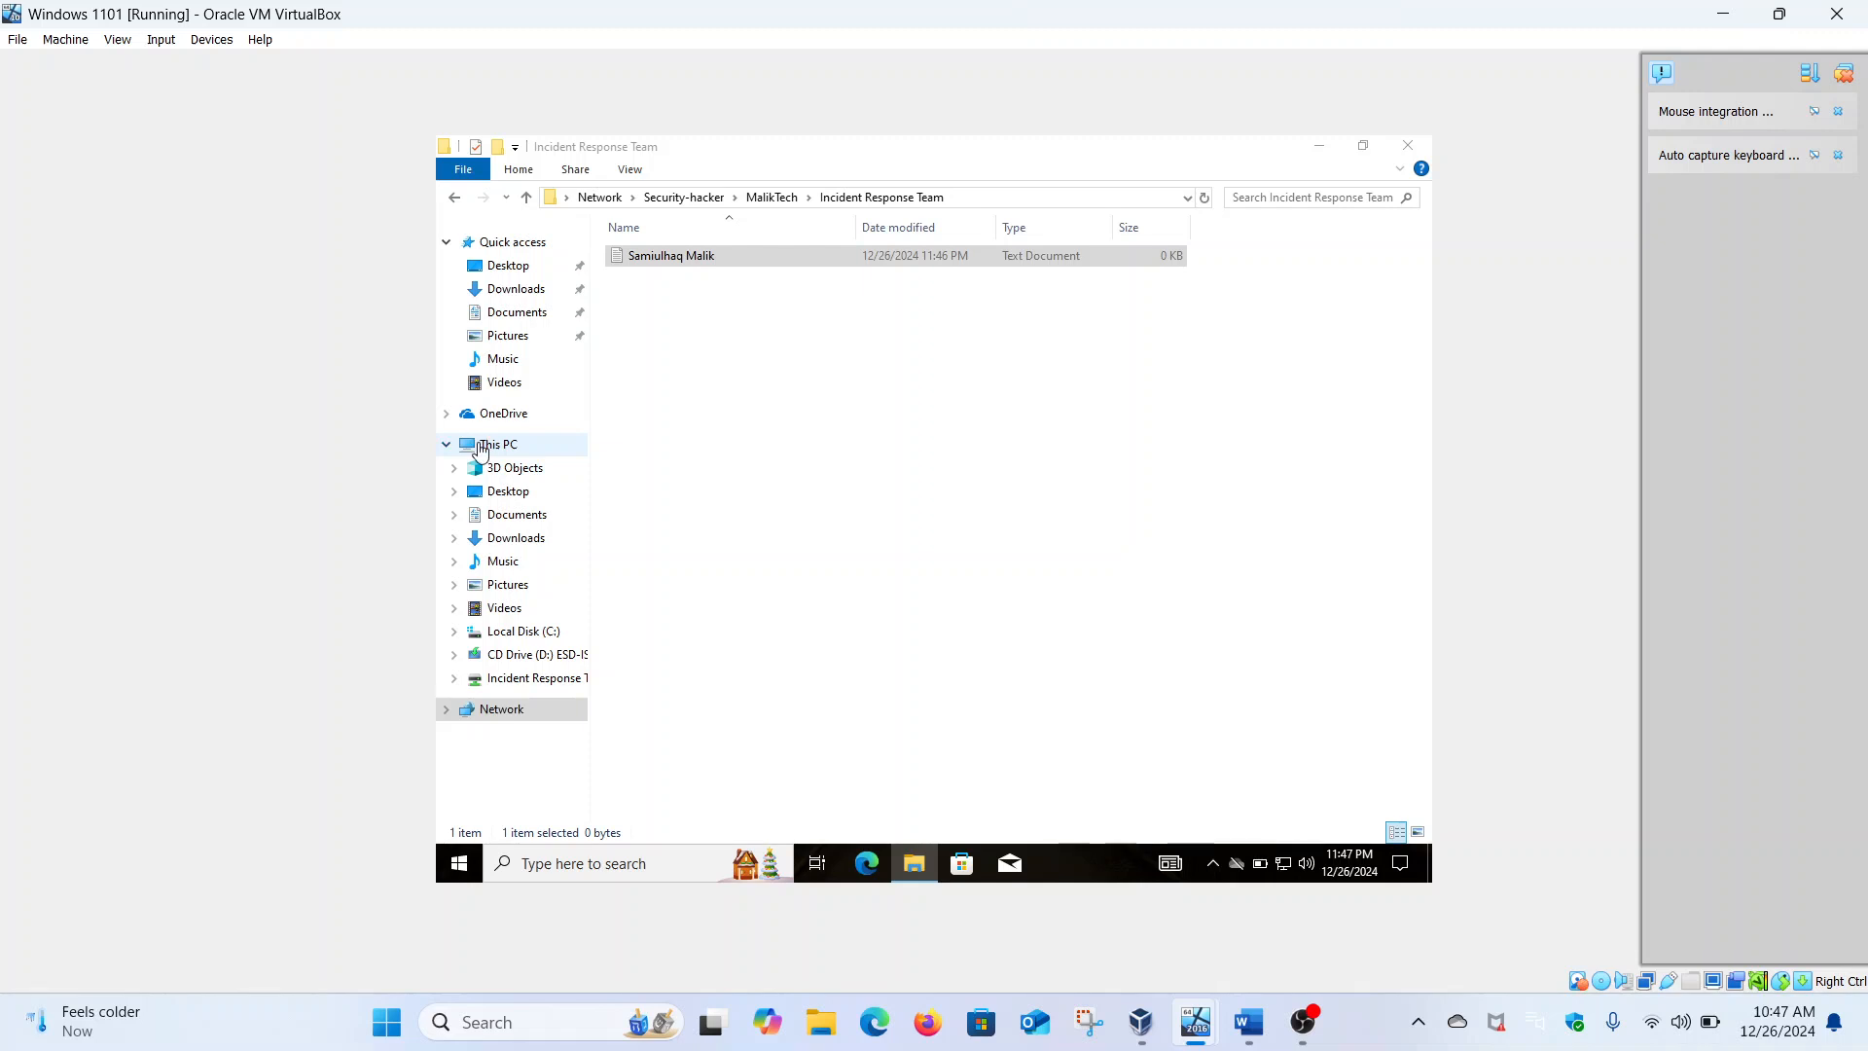
Open drive Z: under This PC to see the user's named text file
click(478, 443)
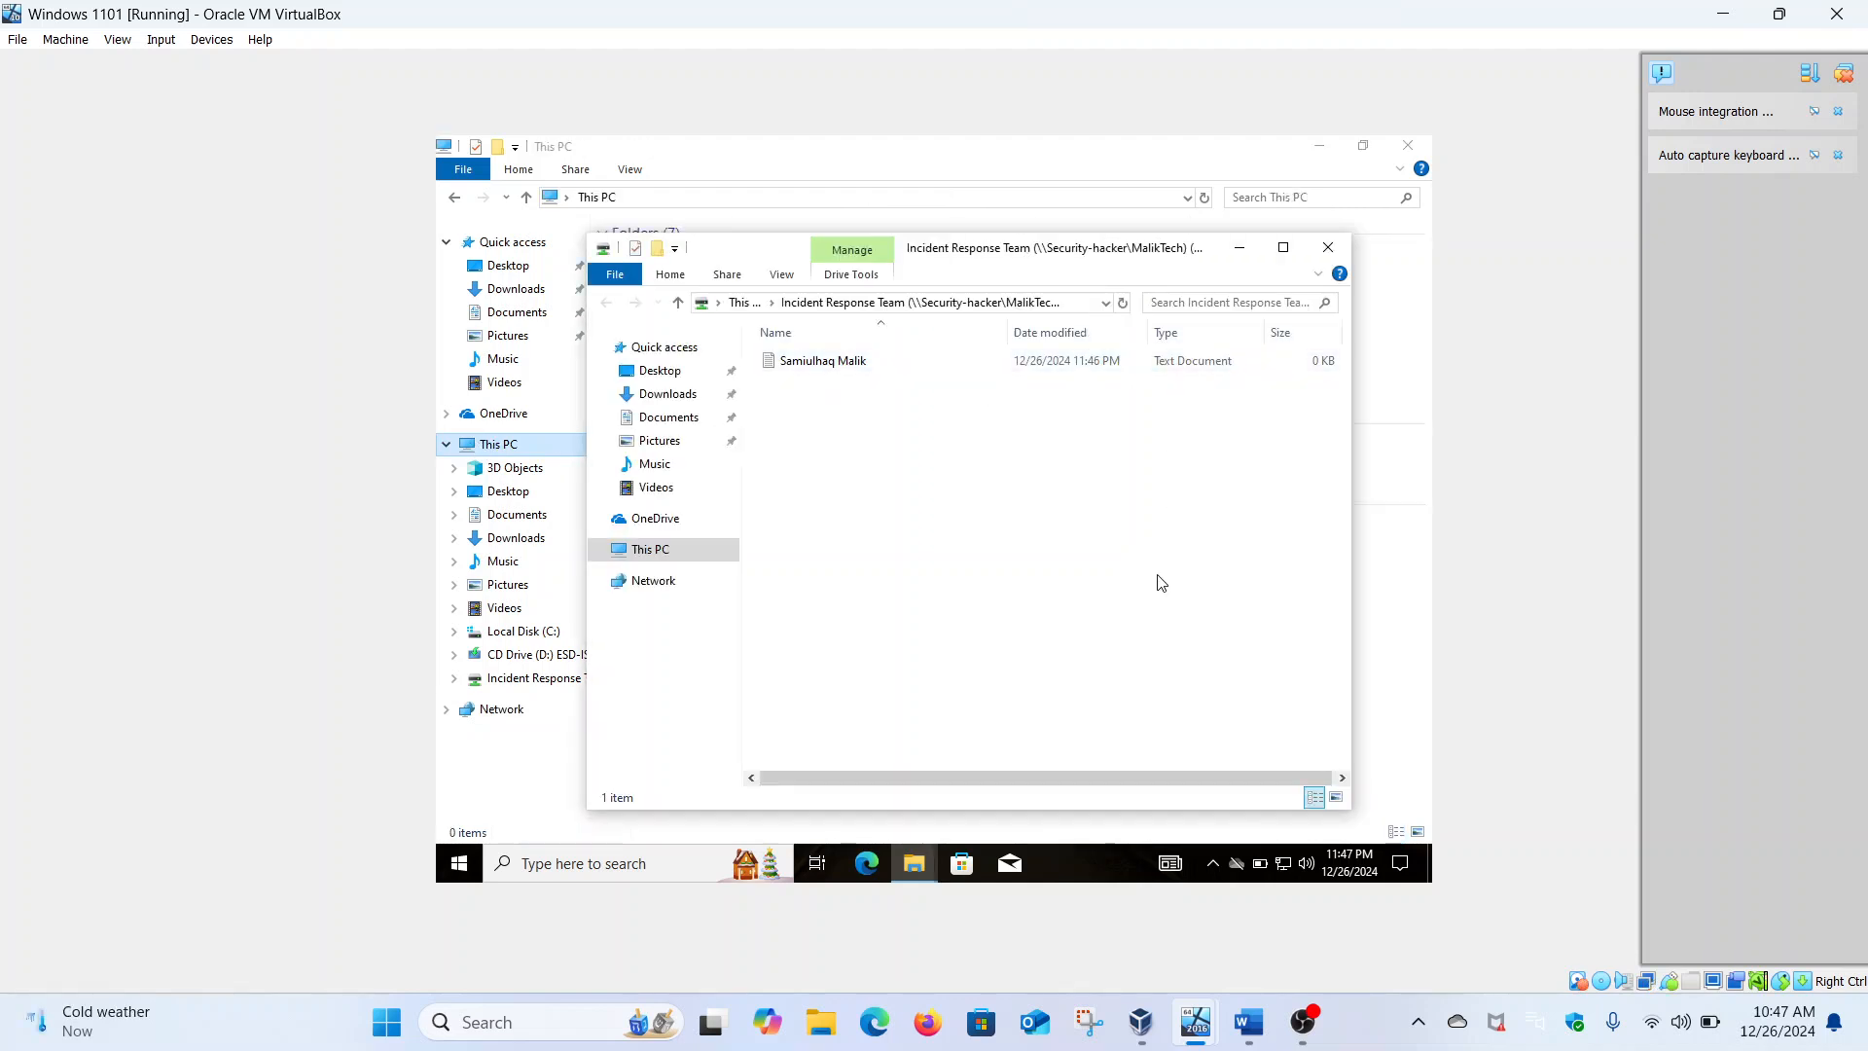
click(1329, 254)
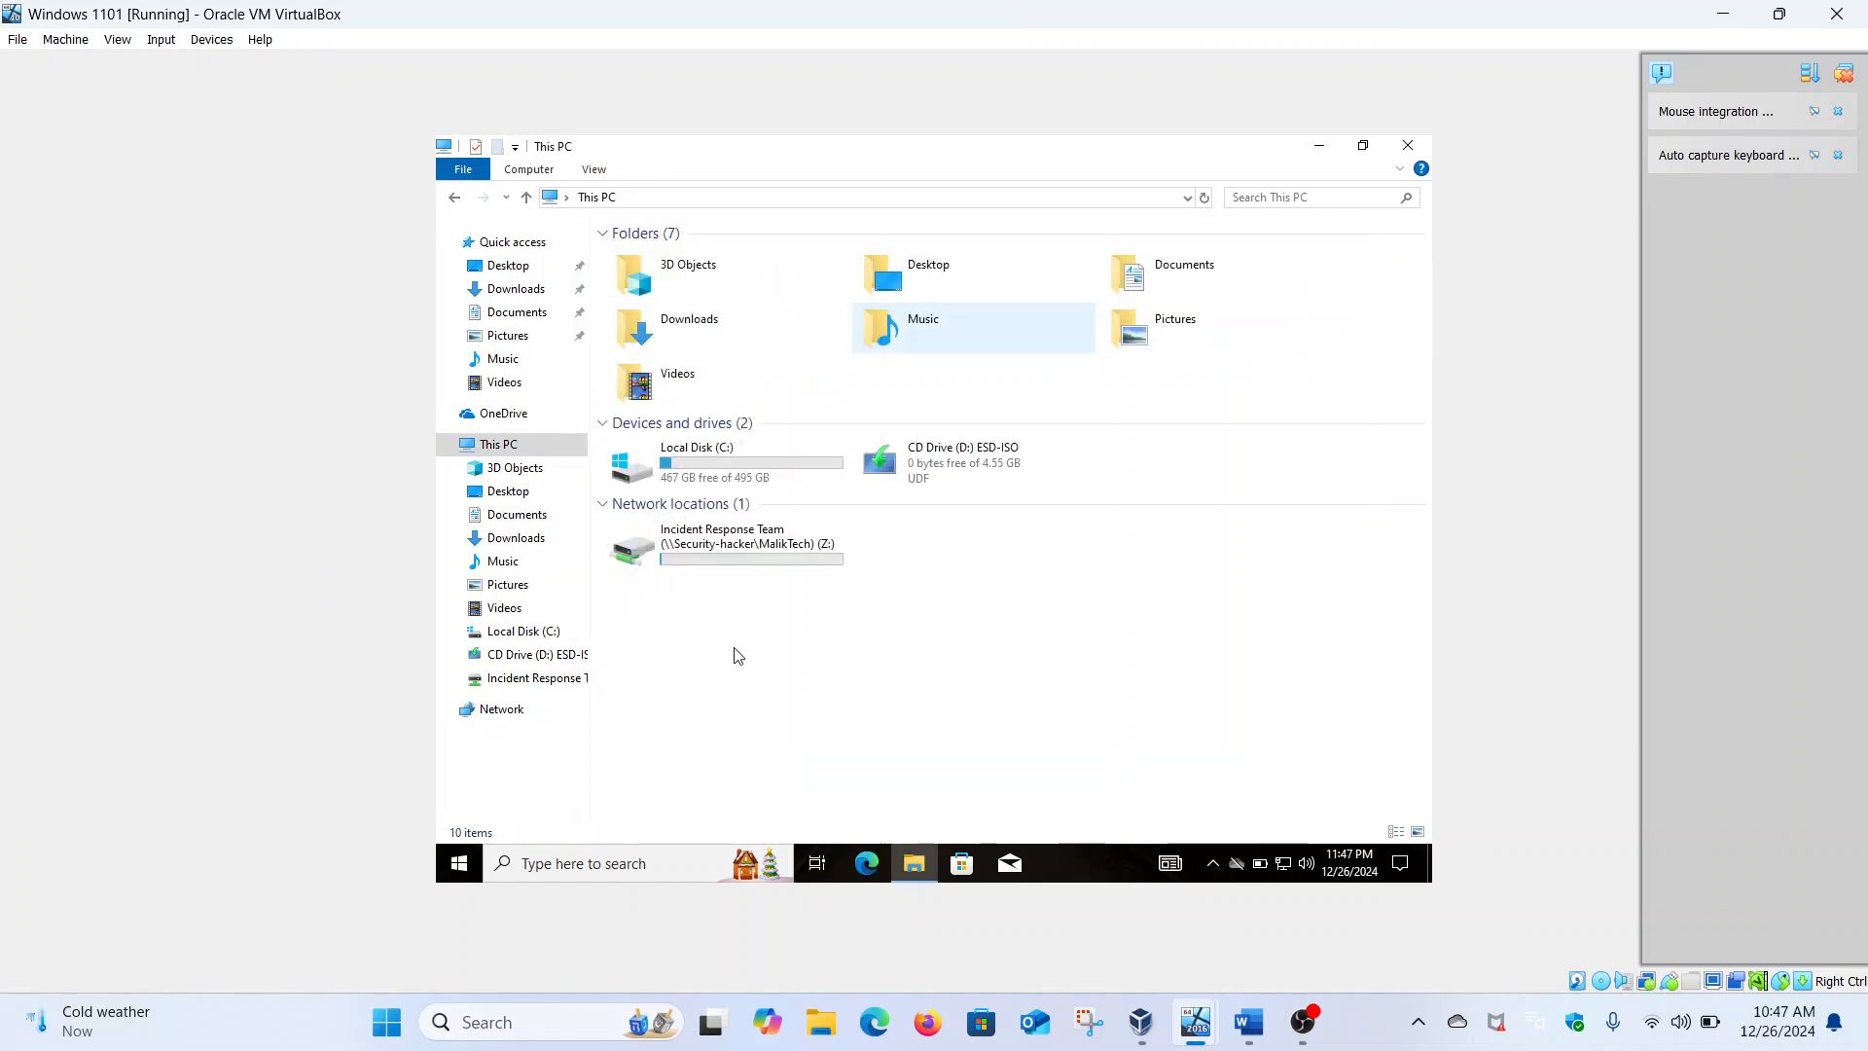
click(445, 444)
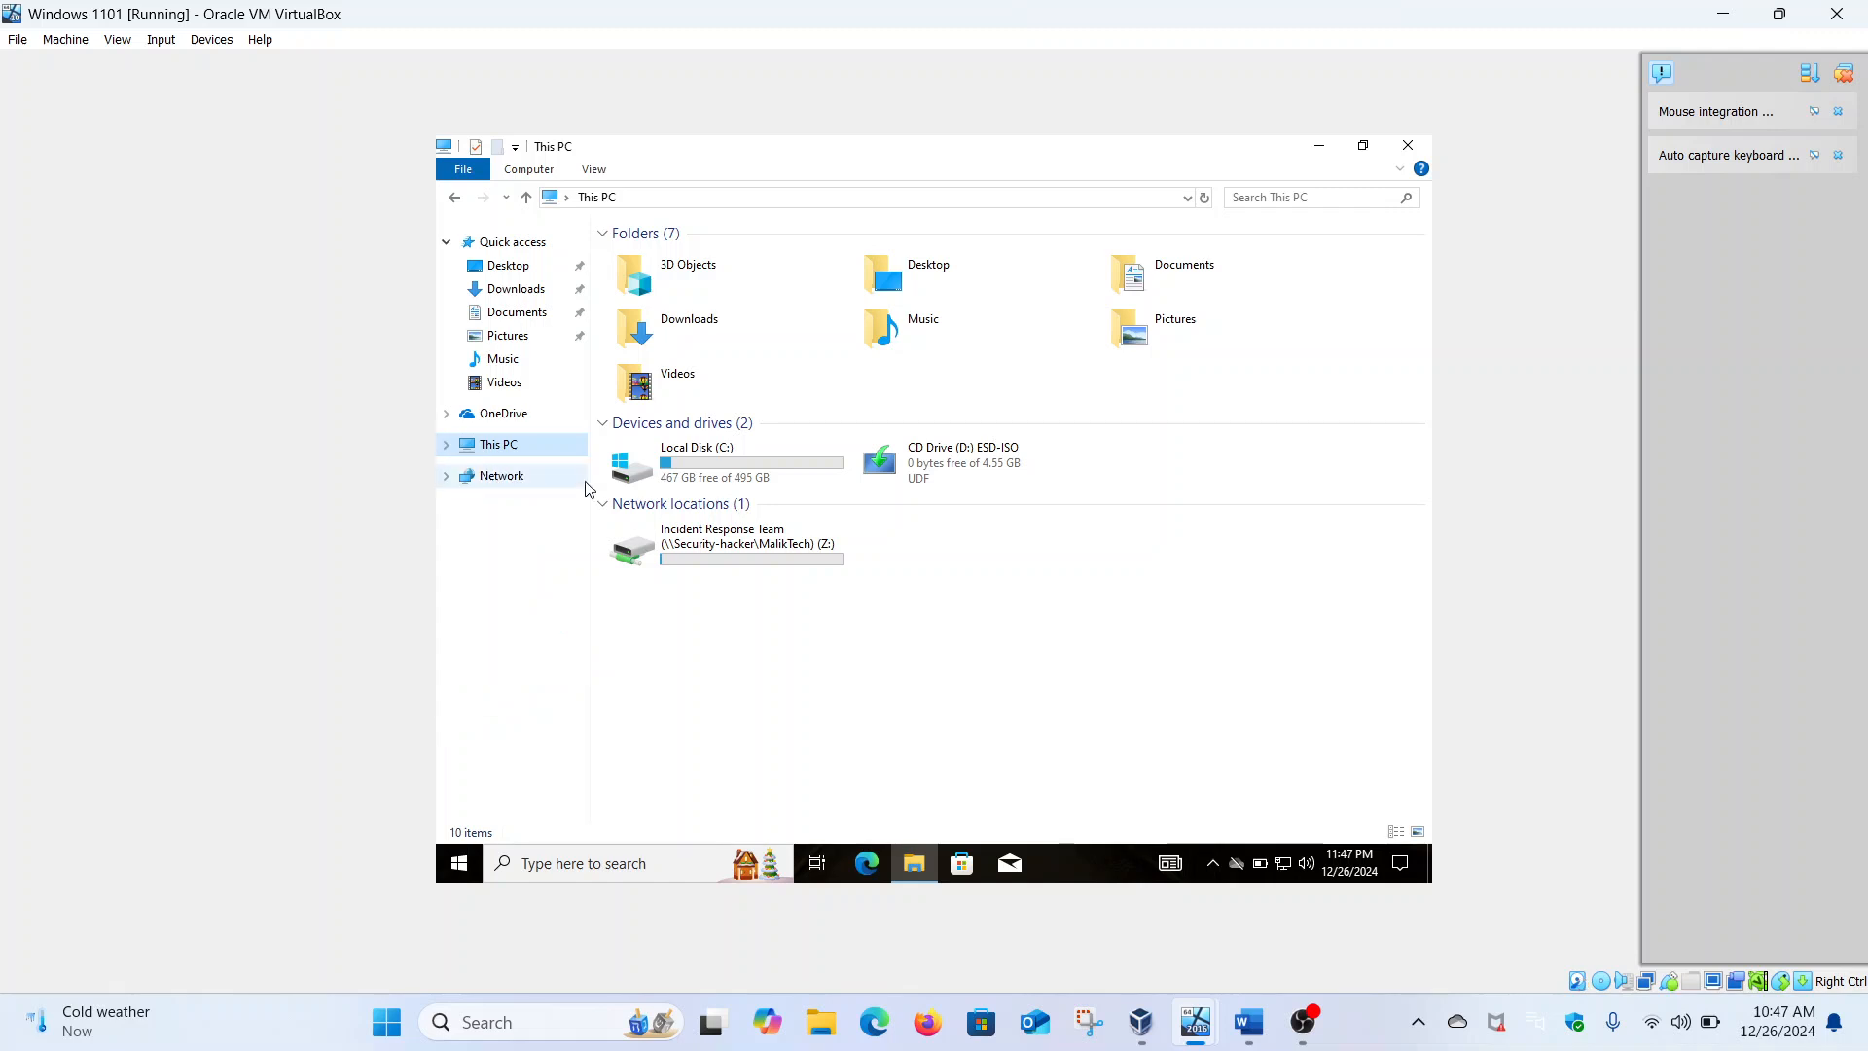
double_click(679, 548)
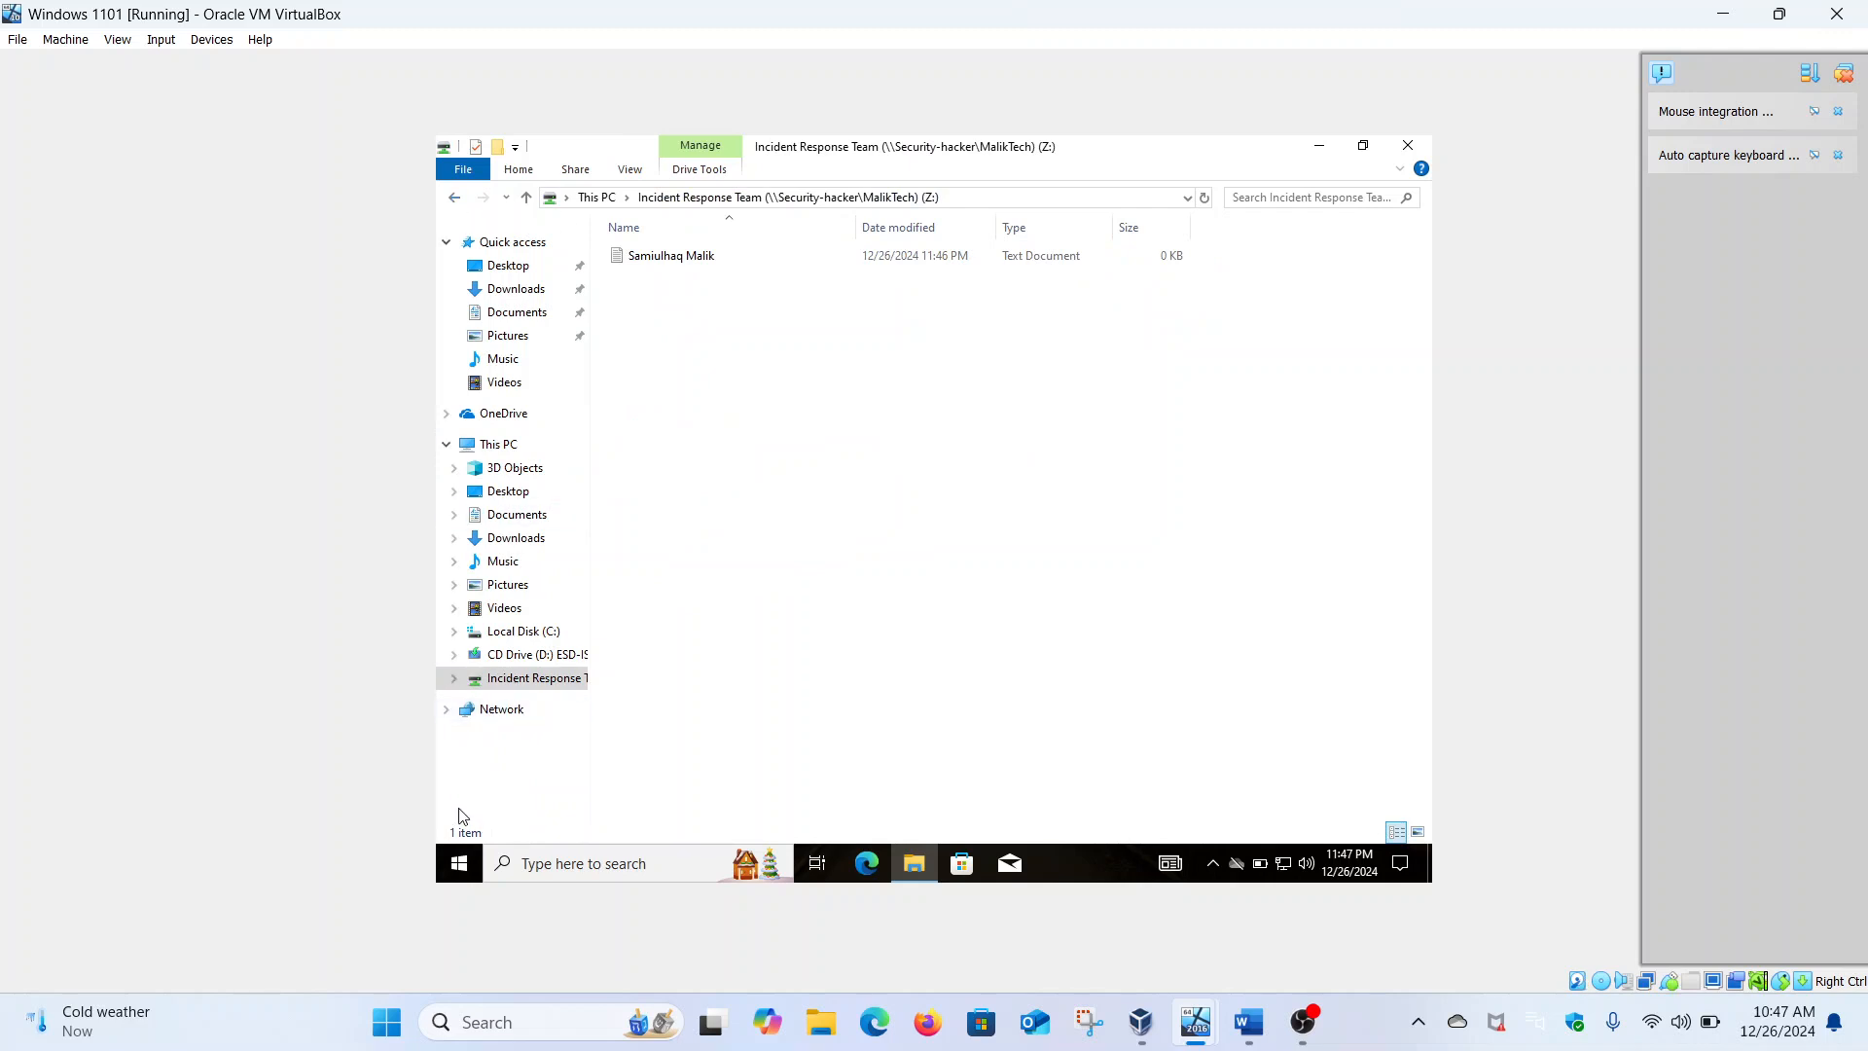
click(460, 871)
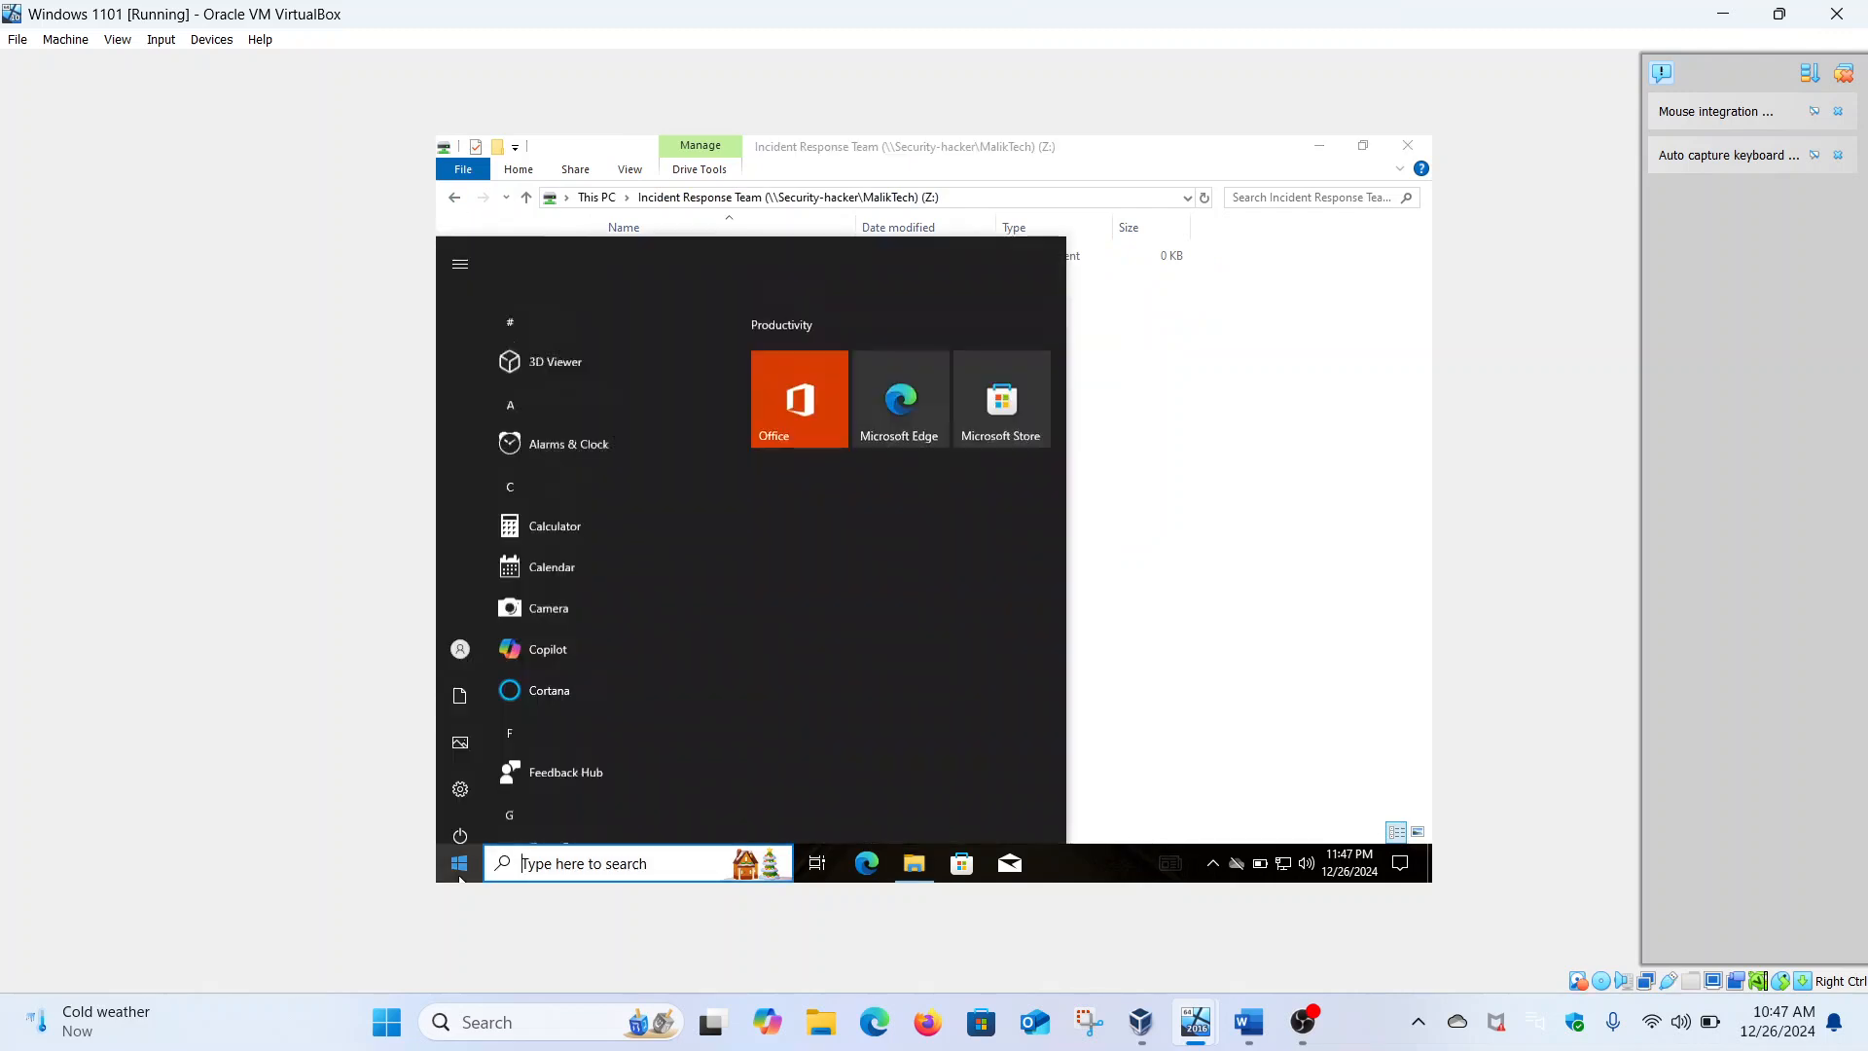
Sign out of the Windows 11 account, then check the user list in the Word task document
click(464, 638)
click(494, 552)
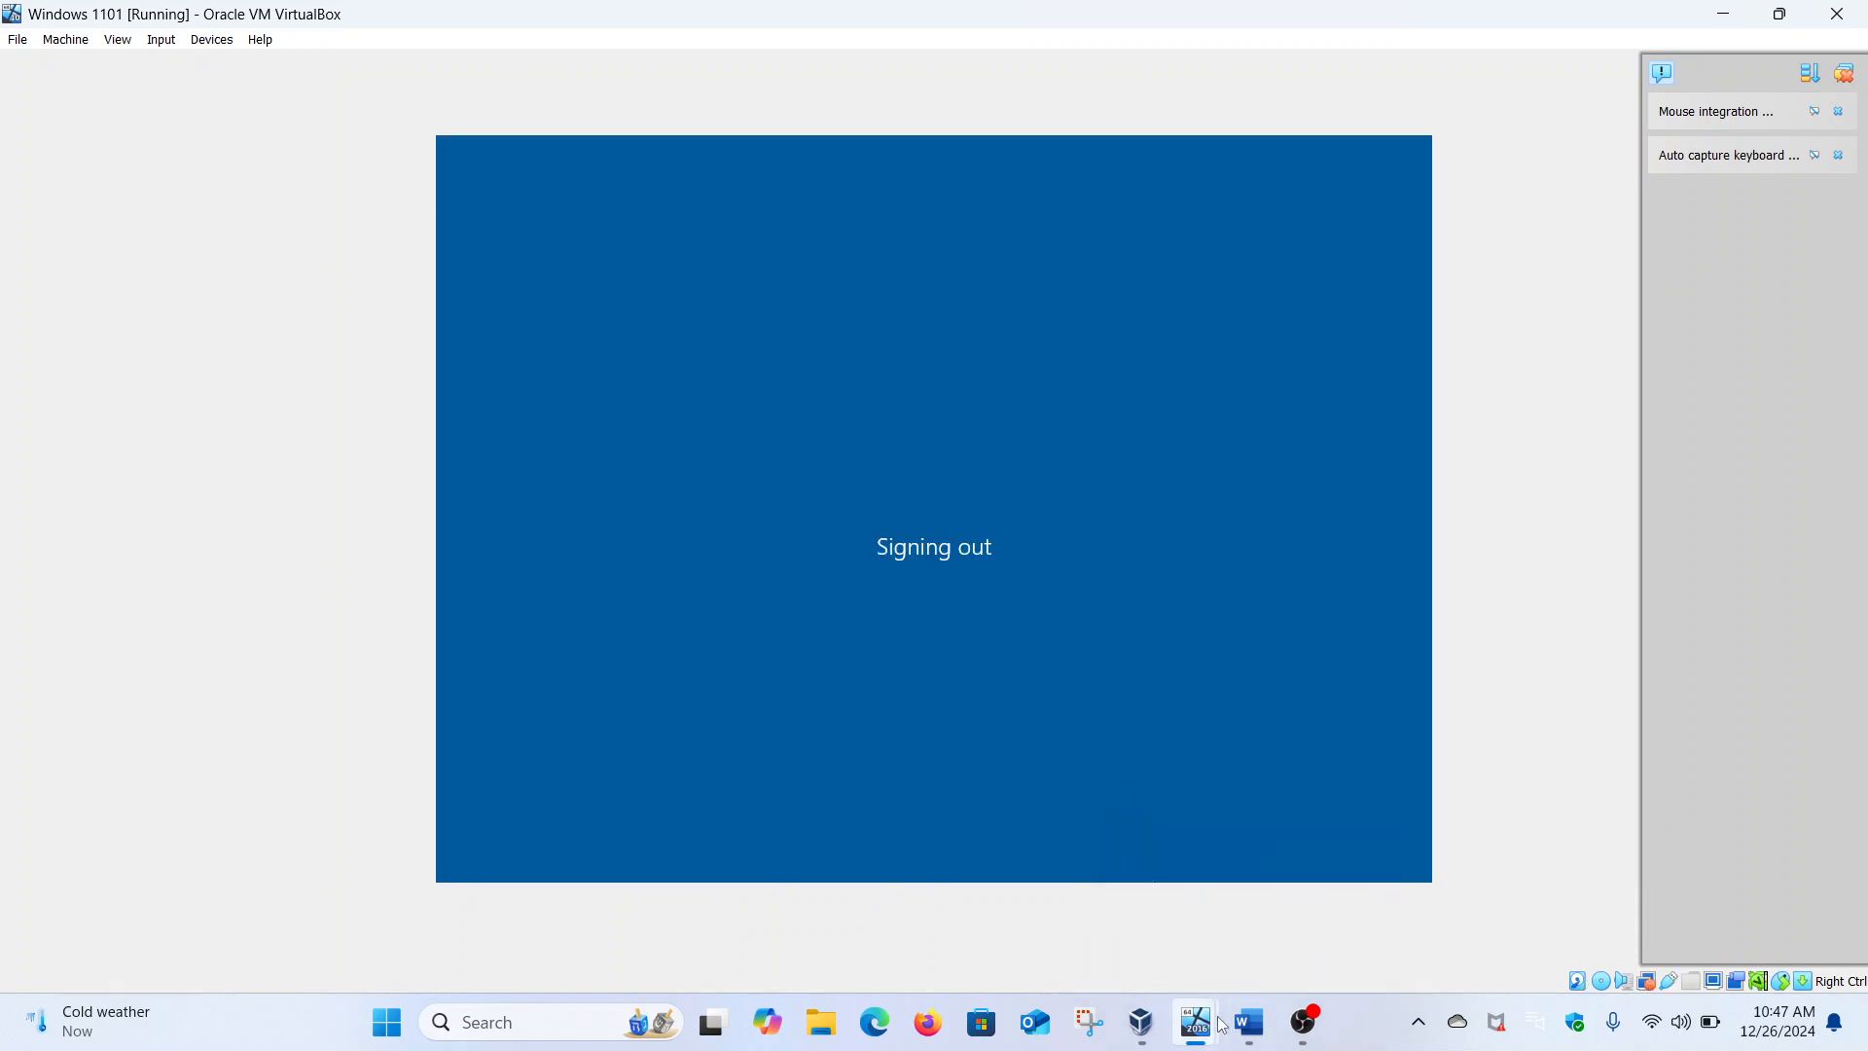
click(1247, 1022)
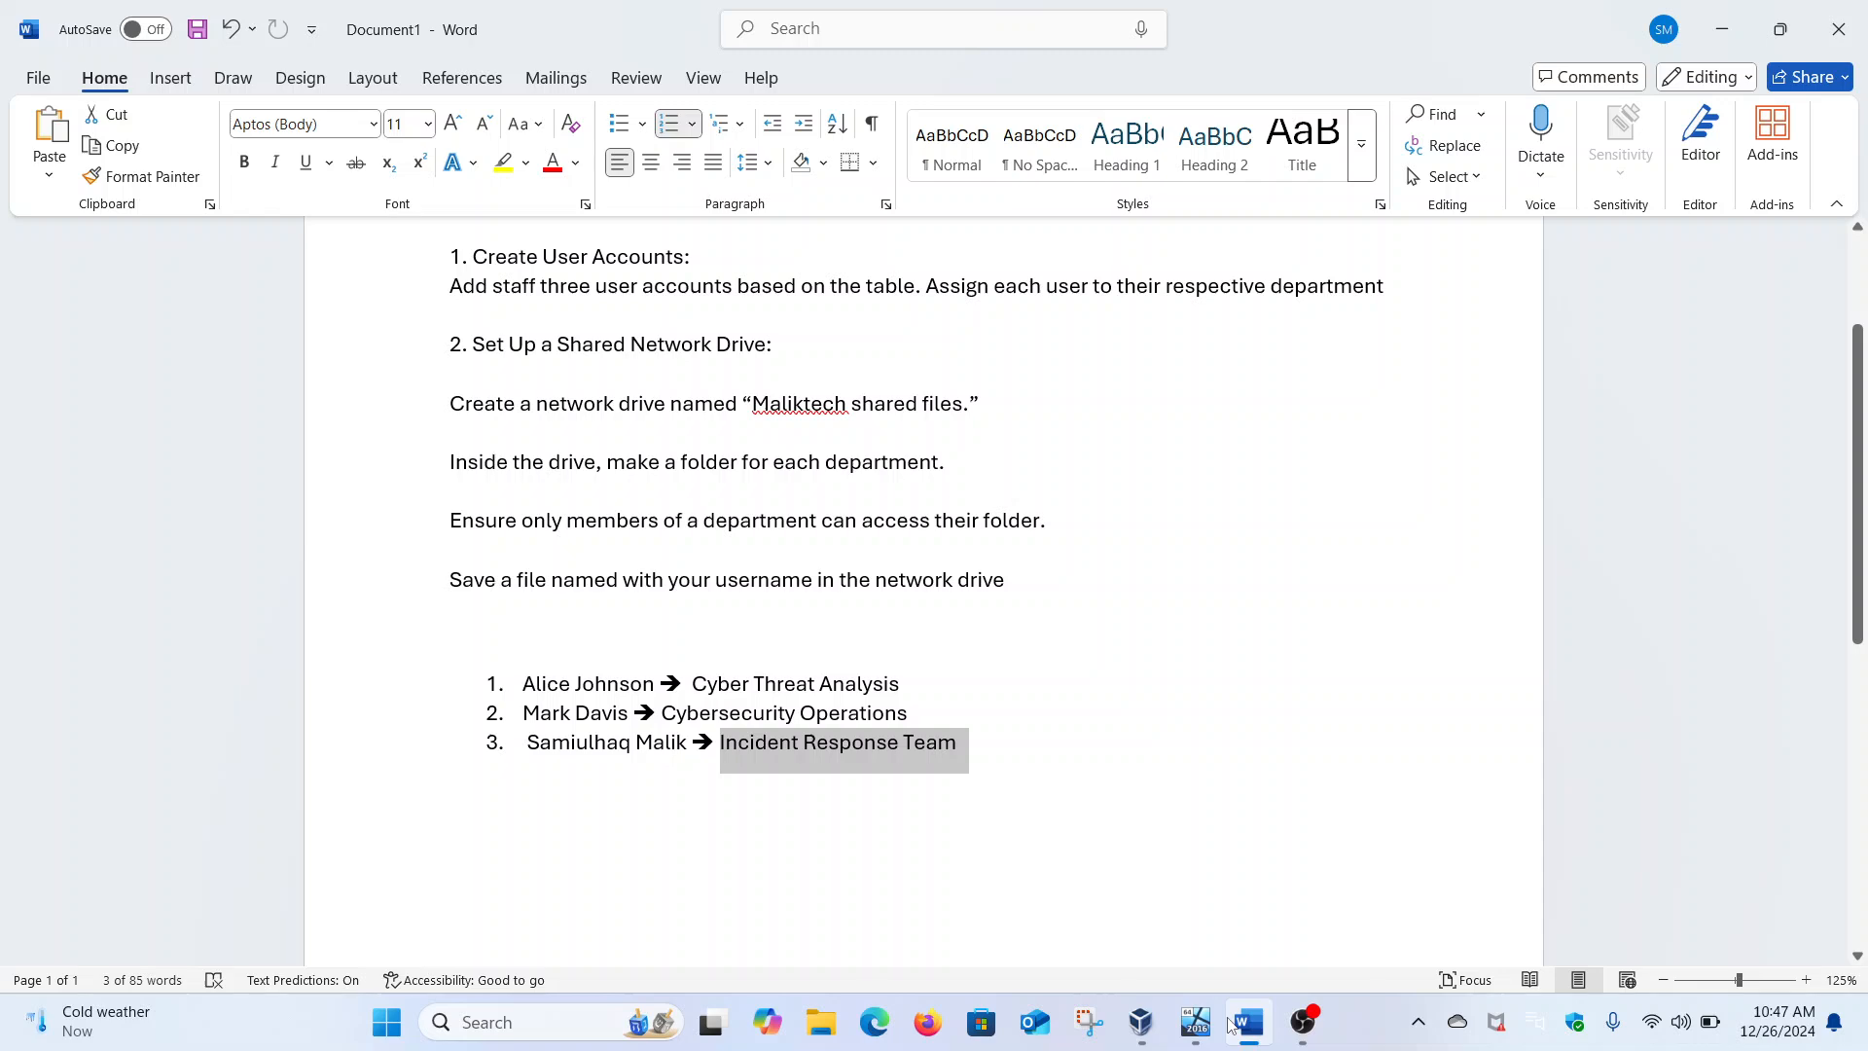
click(1234, 1023)
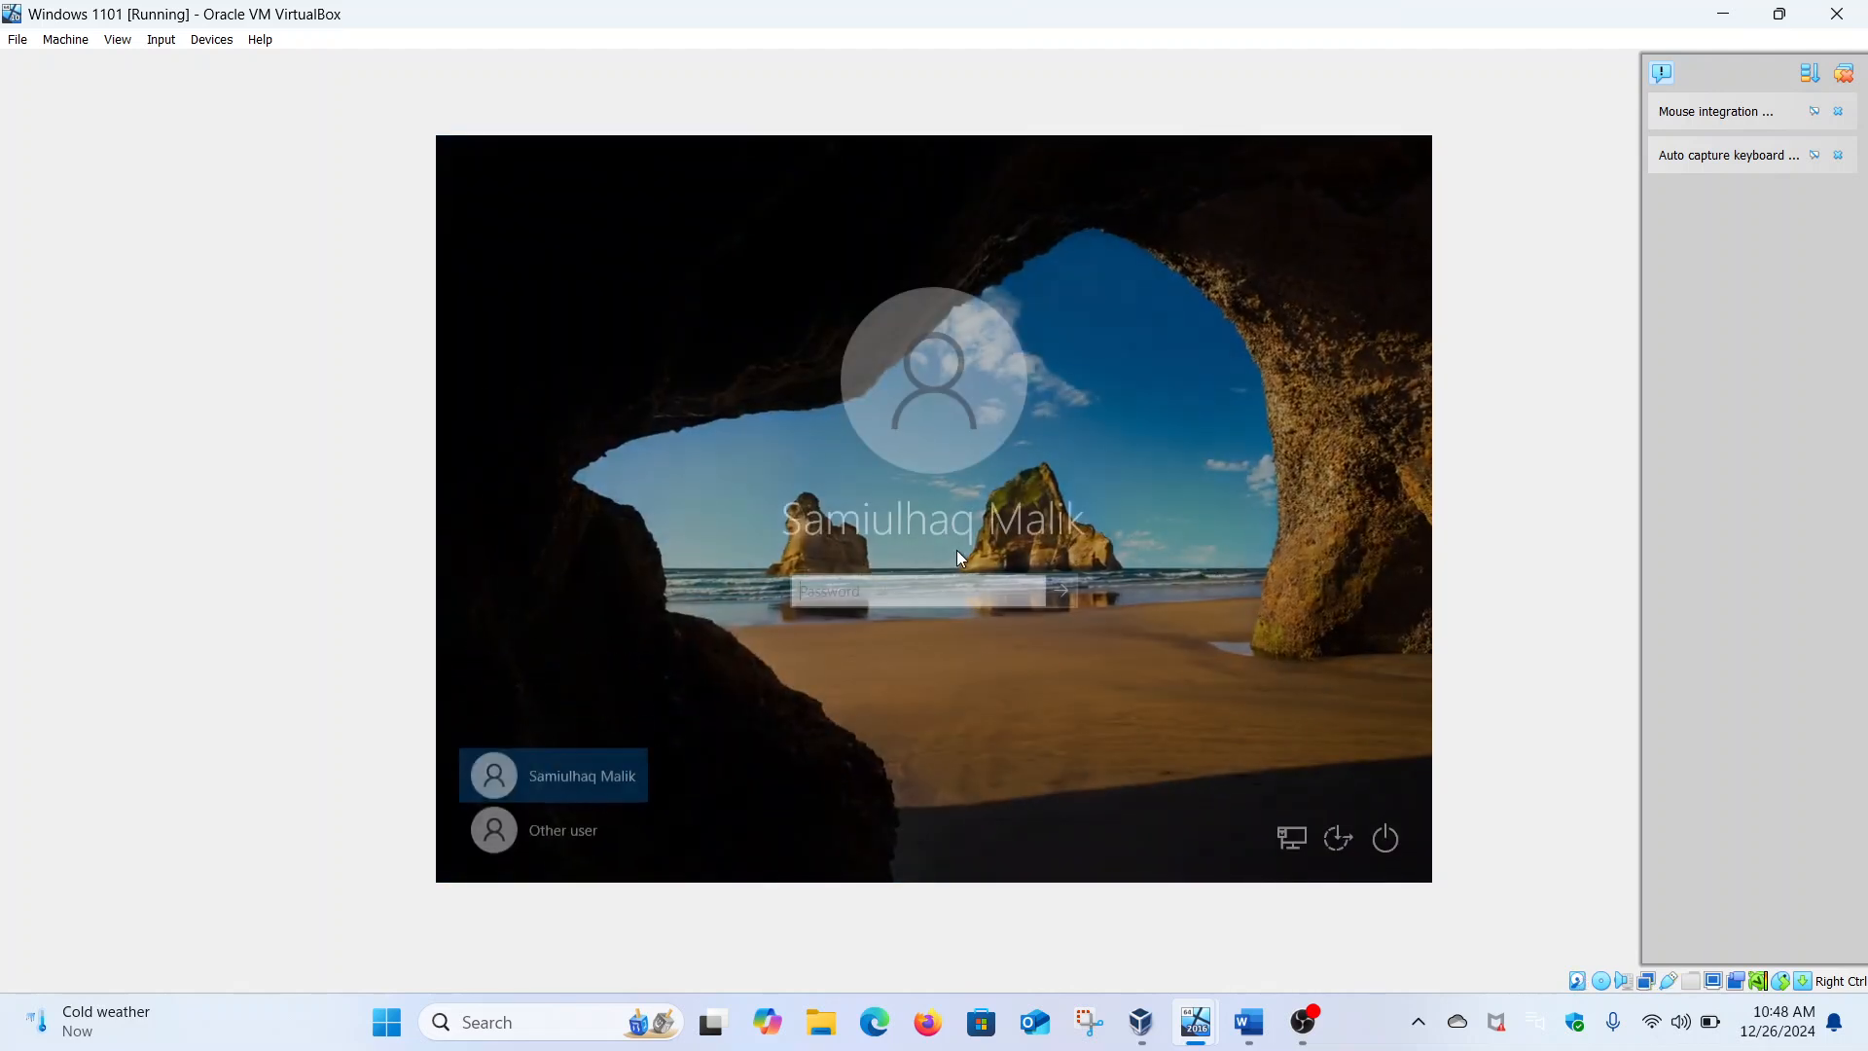
Sign in as another domain user with their username and password, then close the Edge welcome prompt
click(596, 817)
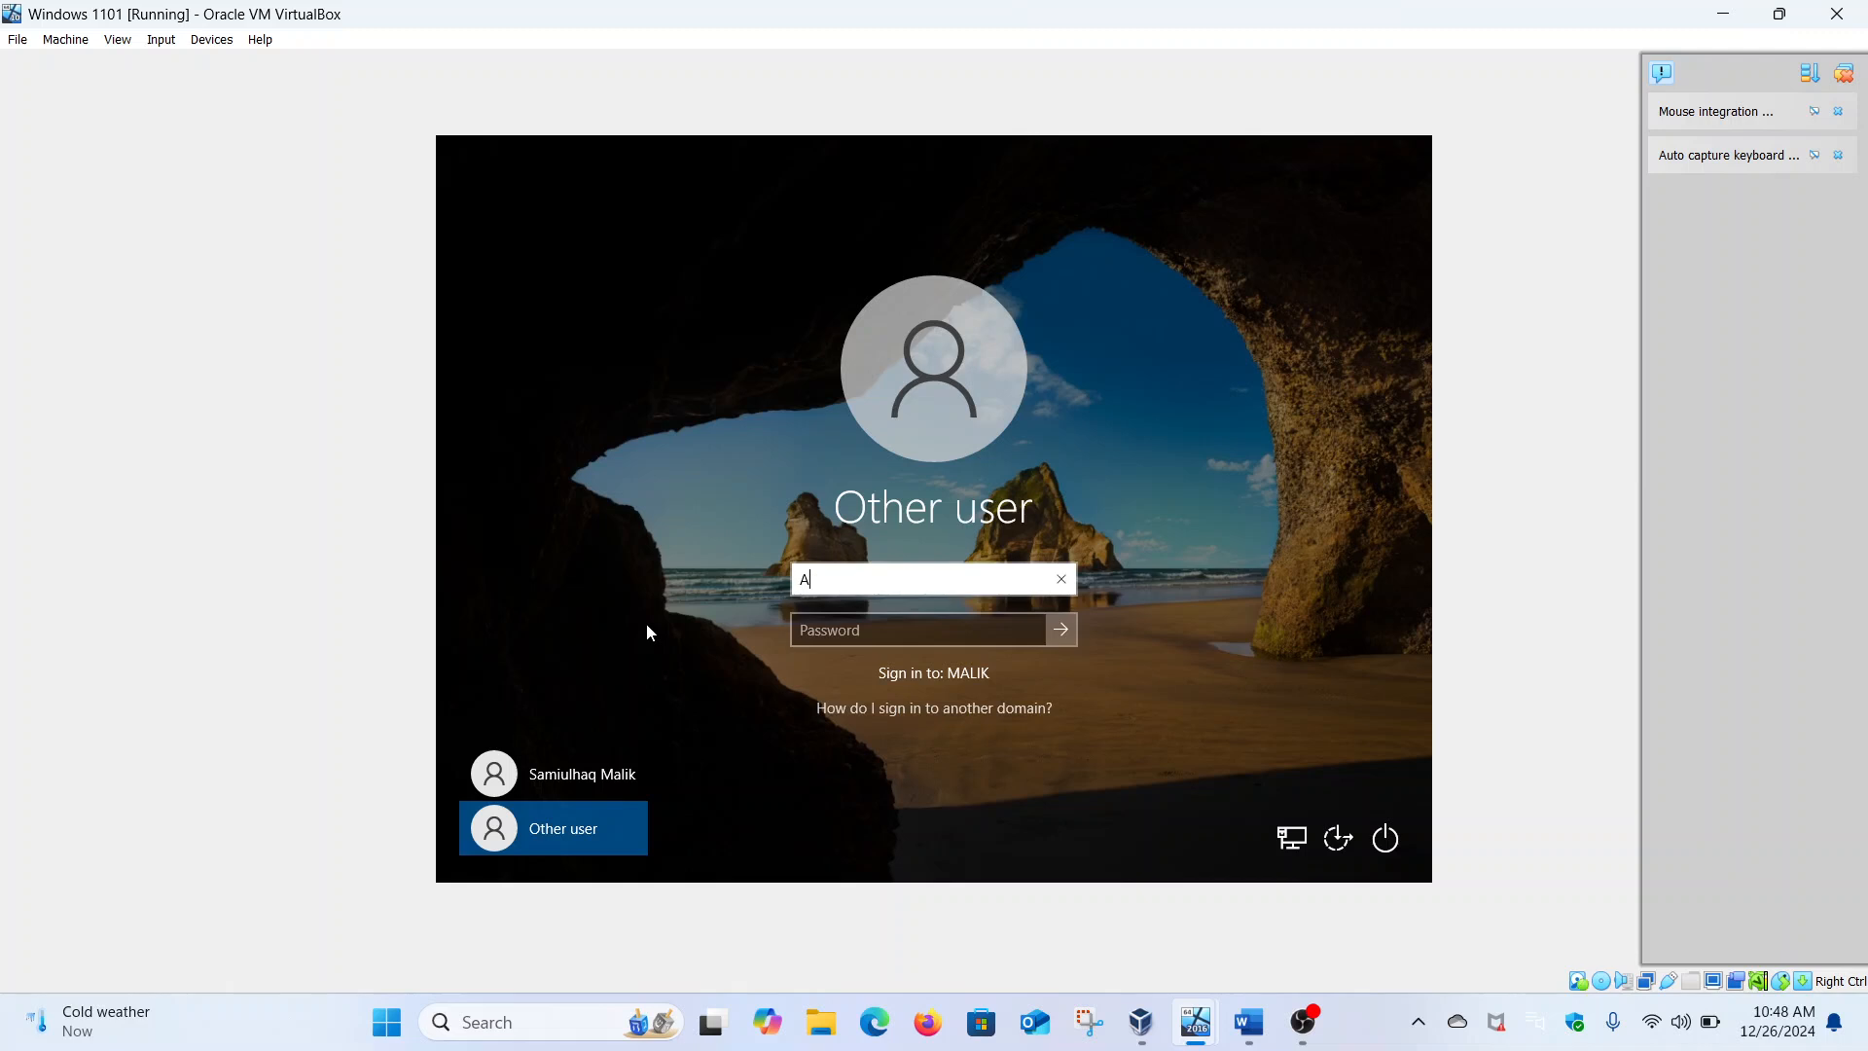
click(819, 624)
key(Caps_Lock)
text(•)
key(Caps_Lock)
text(•••••••••)
key(Return)
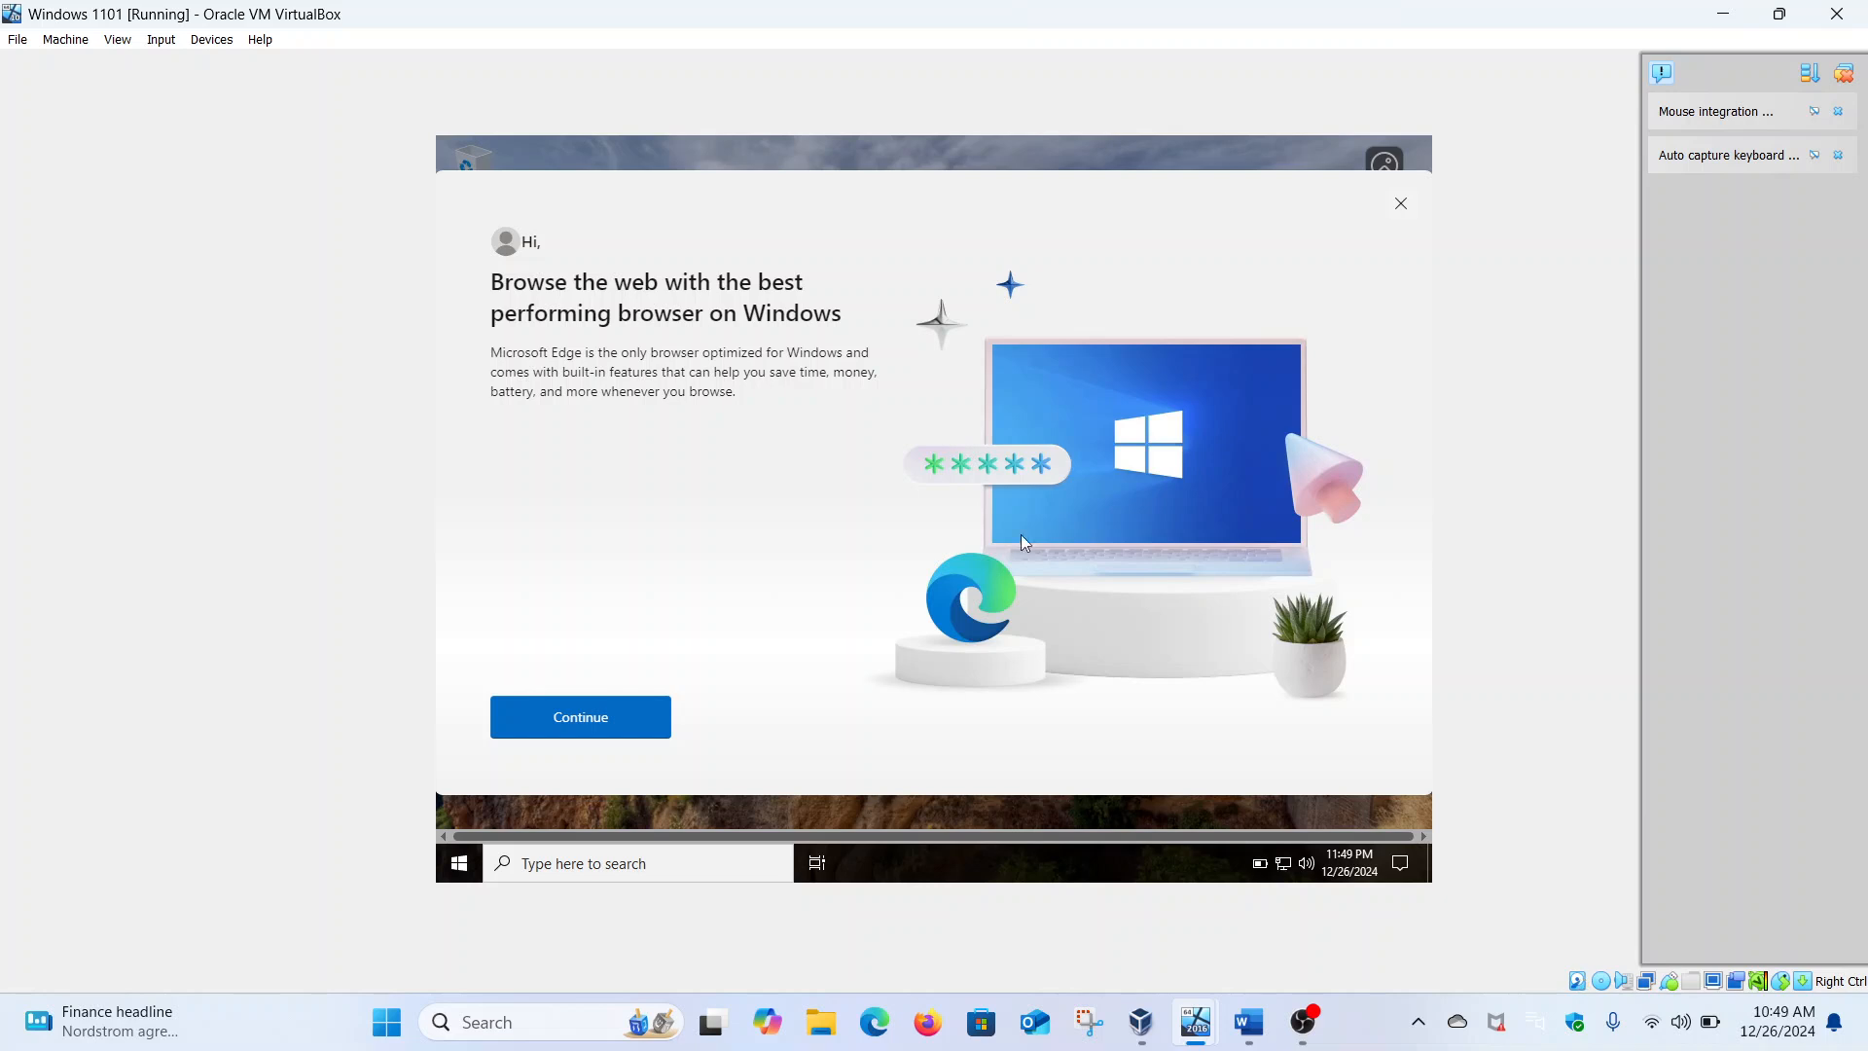
click(1401, 205)
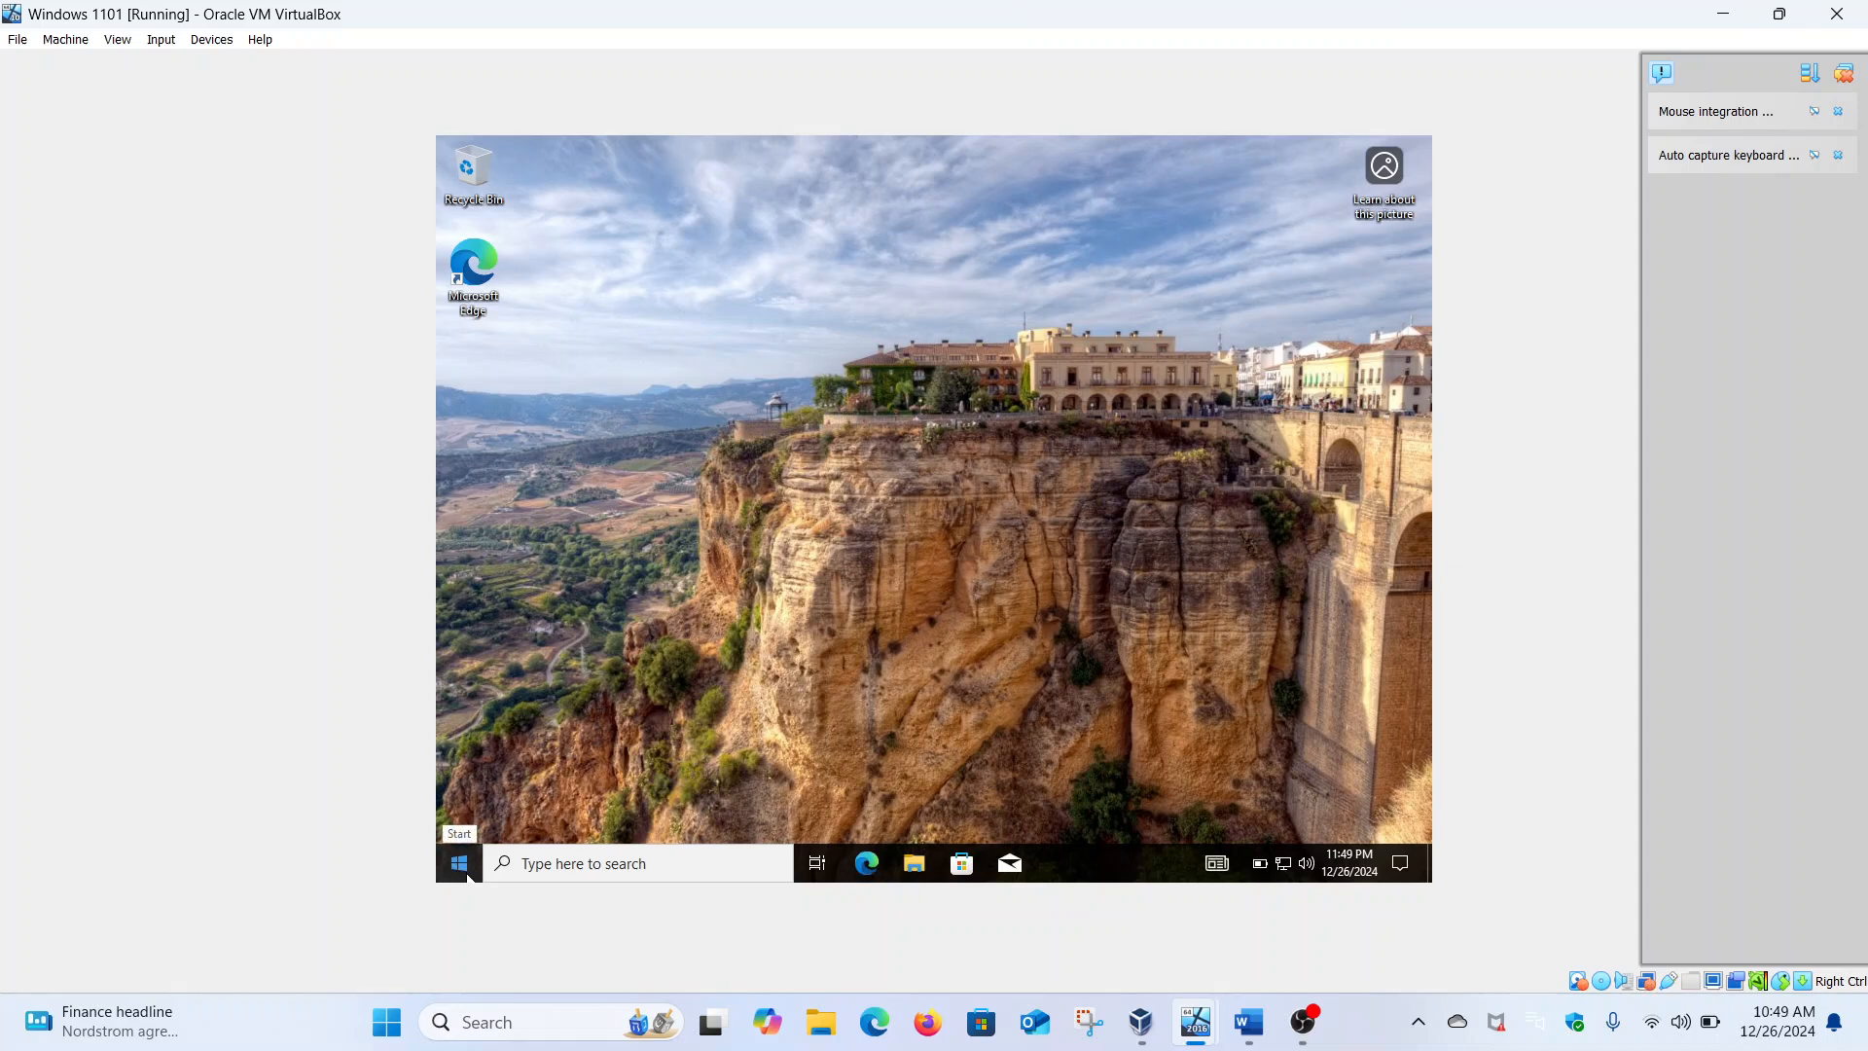
Check the signed-in account in the Start menu and launch File Explorer
click(460, 864)
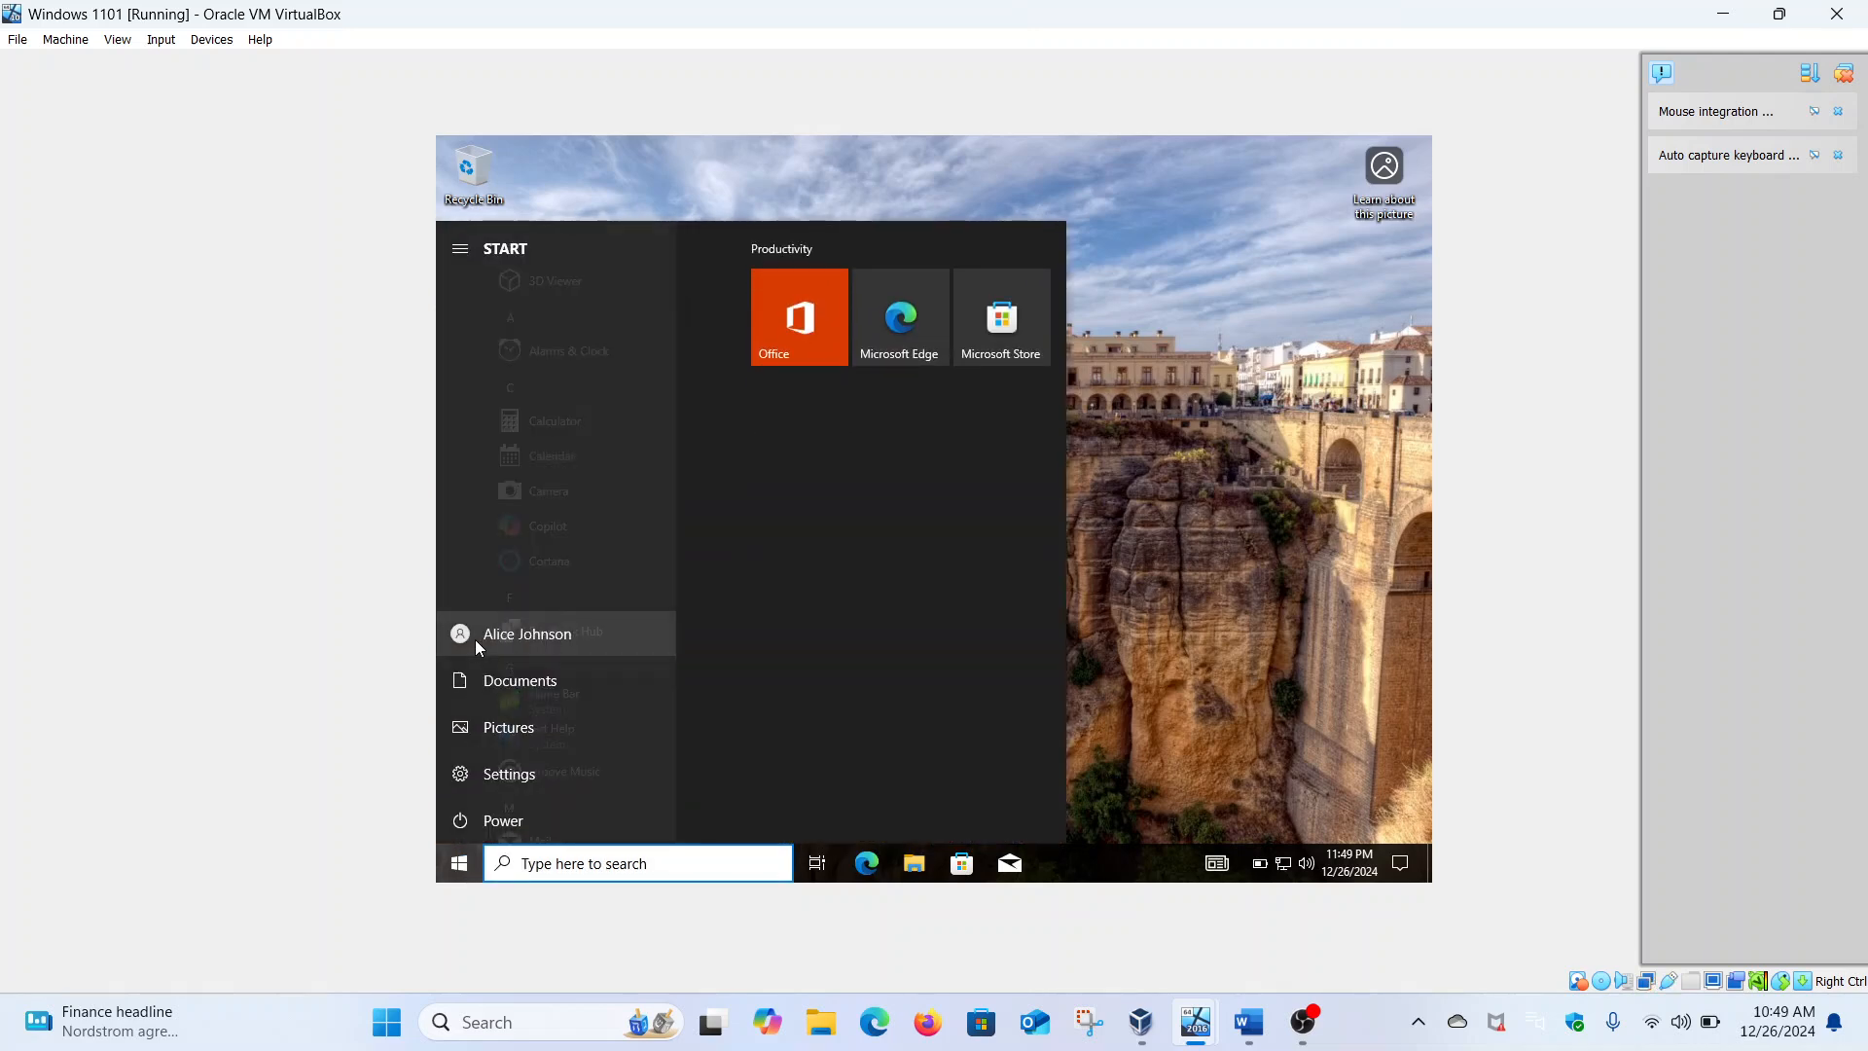
click(1170, 676)
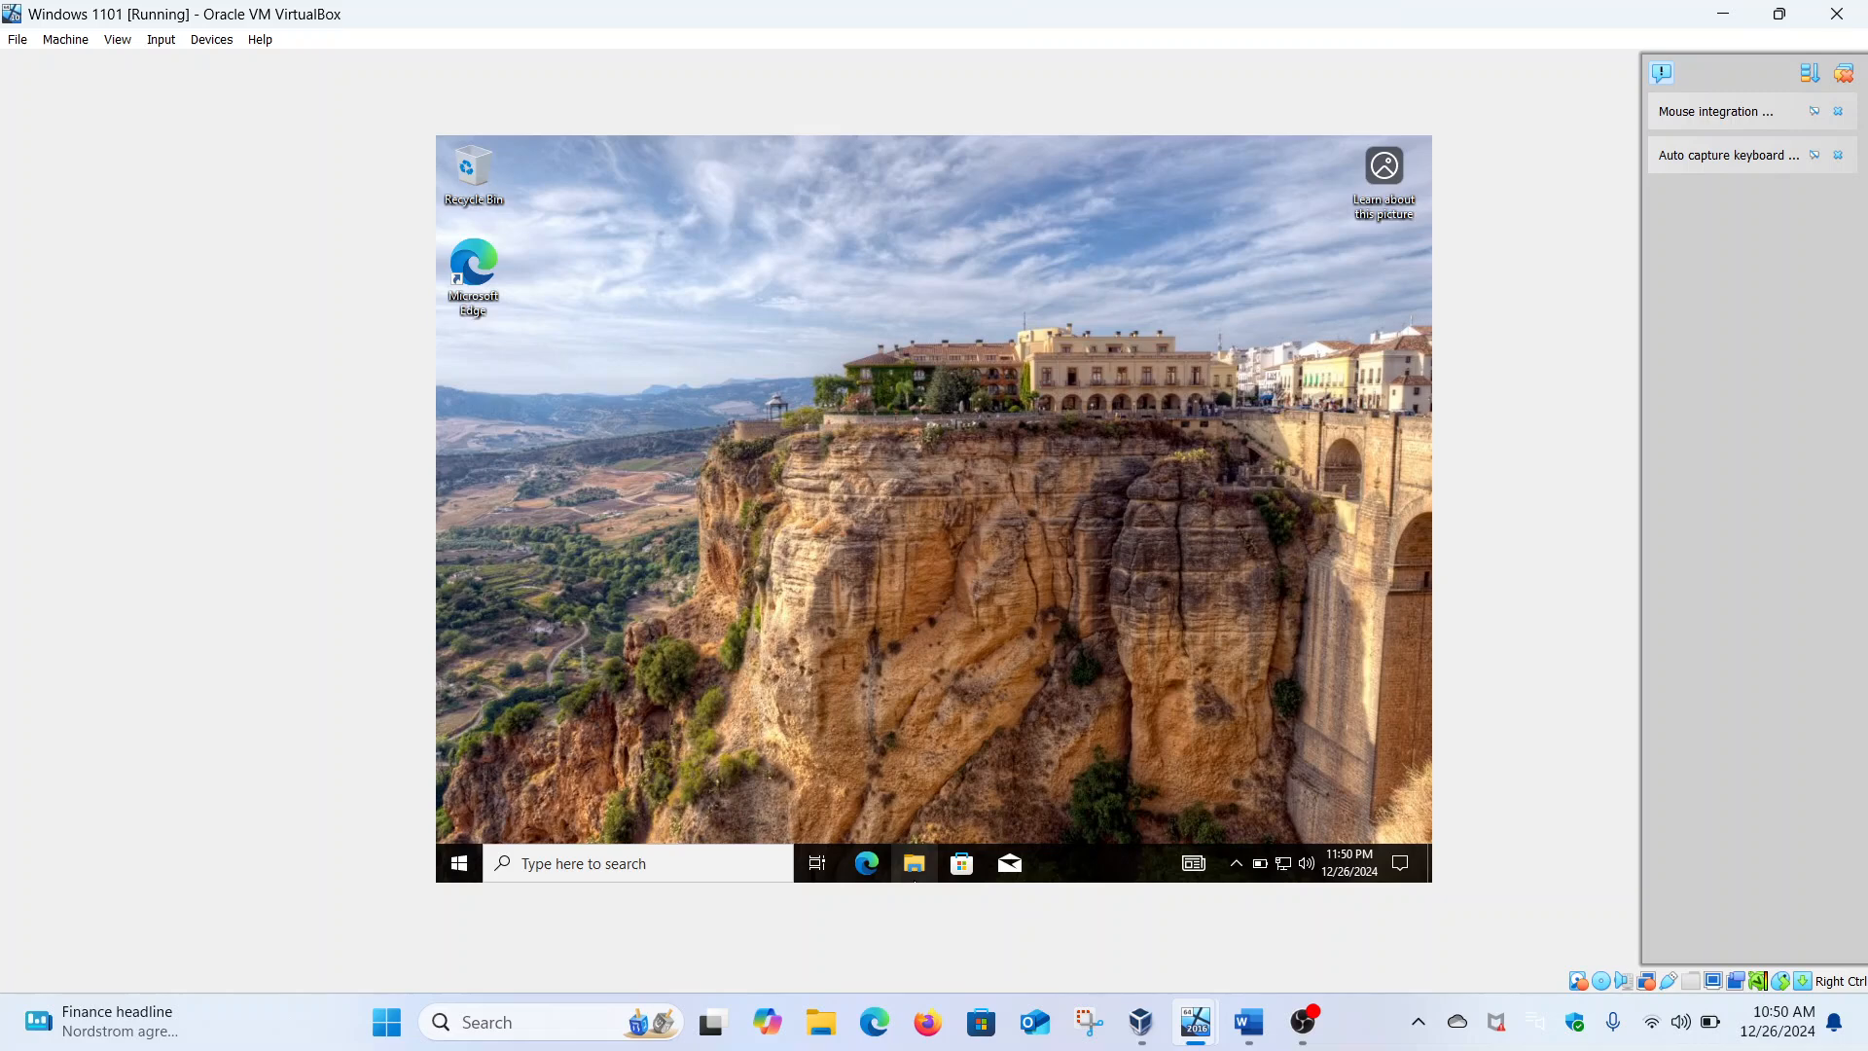
click(916, 860)
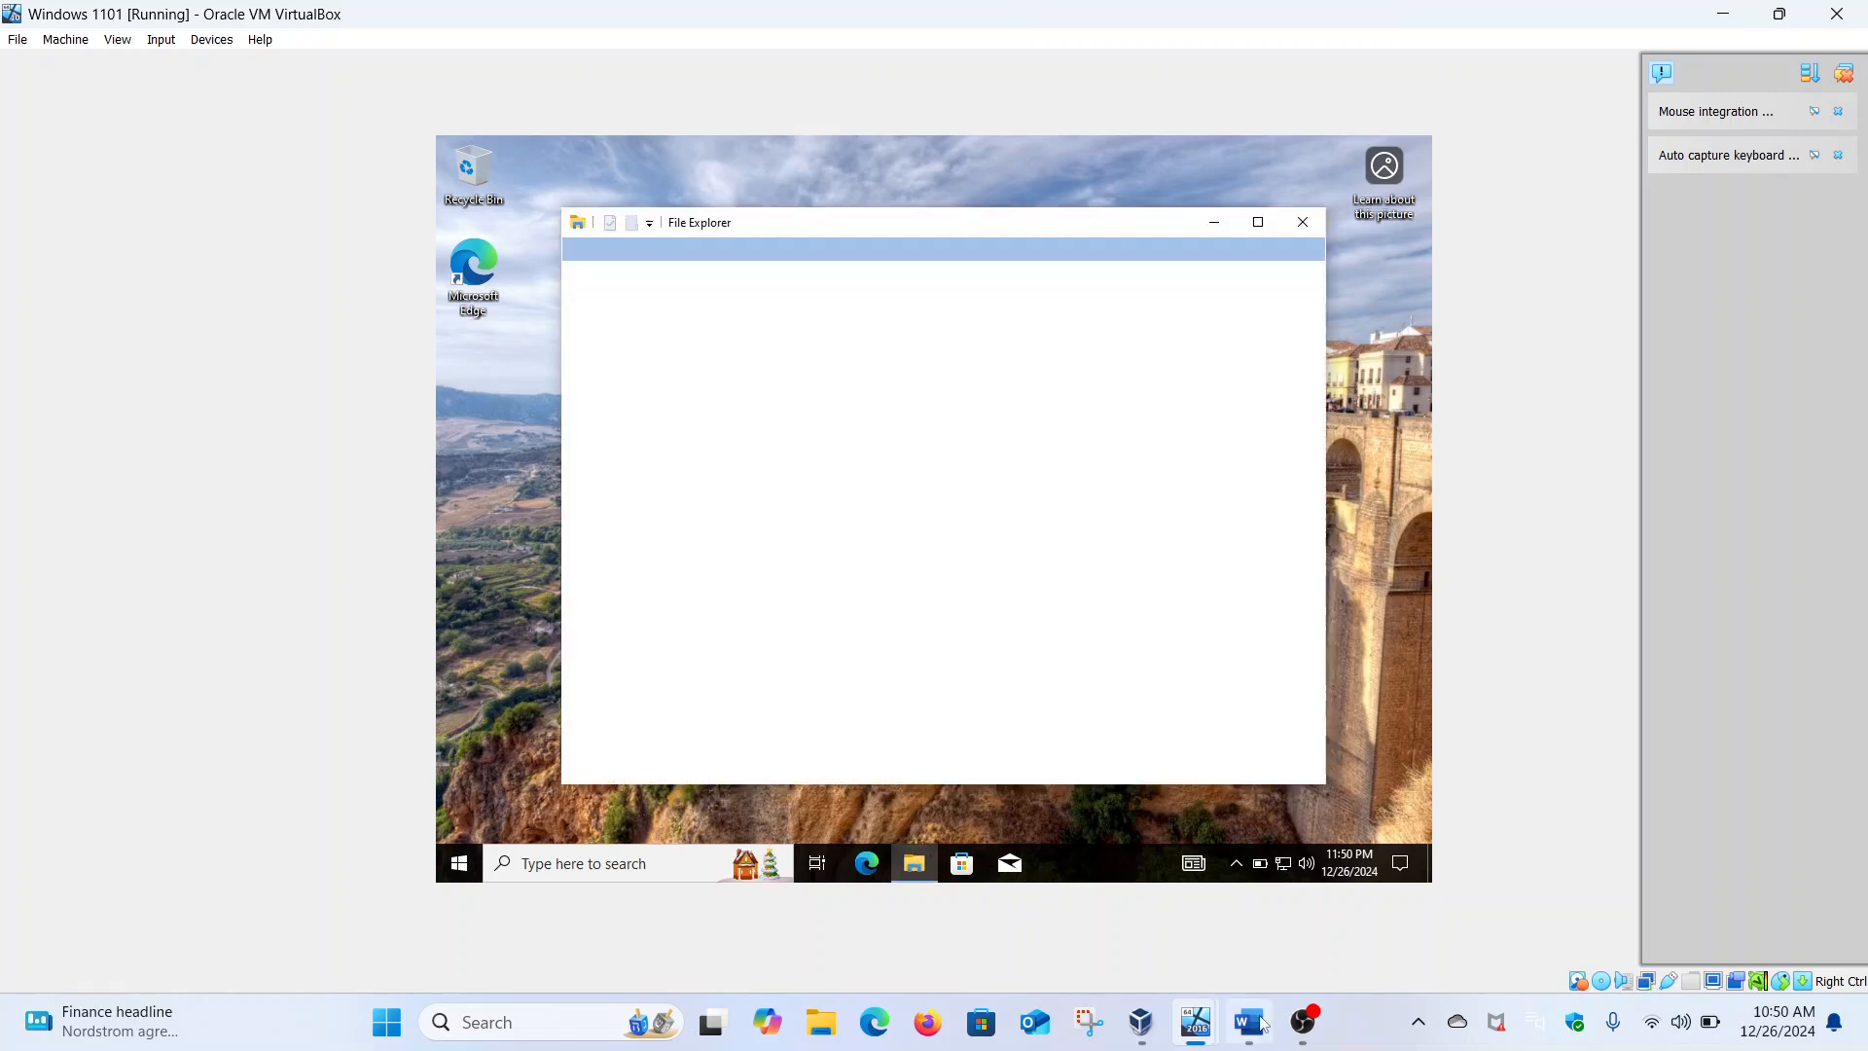
Highlight this user's Cyber Threat Analysis department in the task document, then maximize File Explorer
click(1255, 1024)
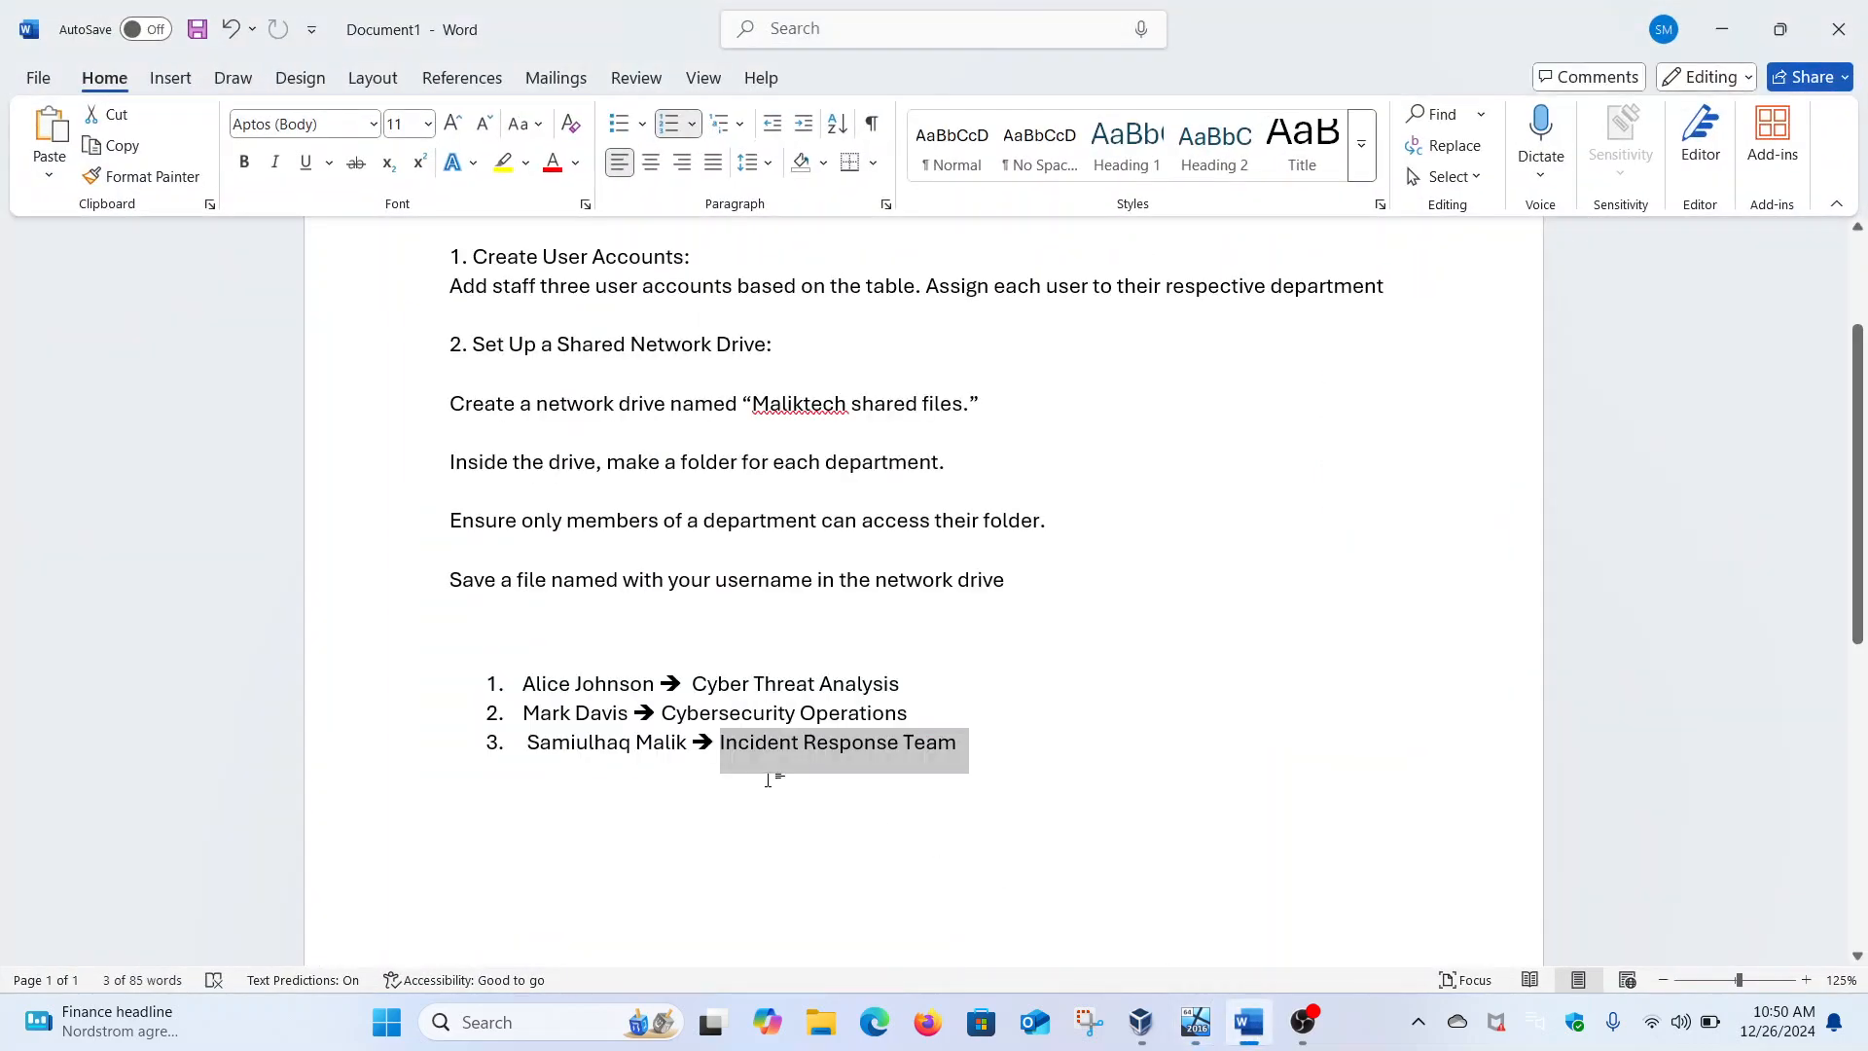
drag(694, 696, 906, 676)
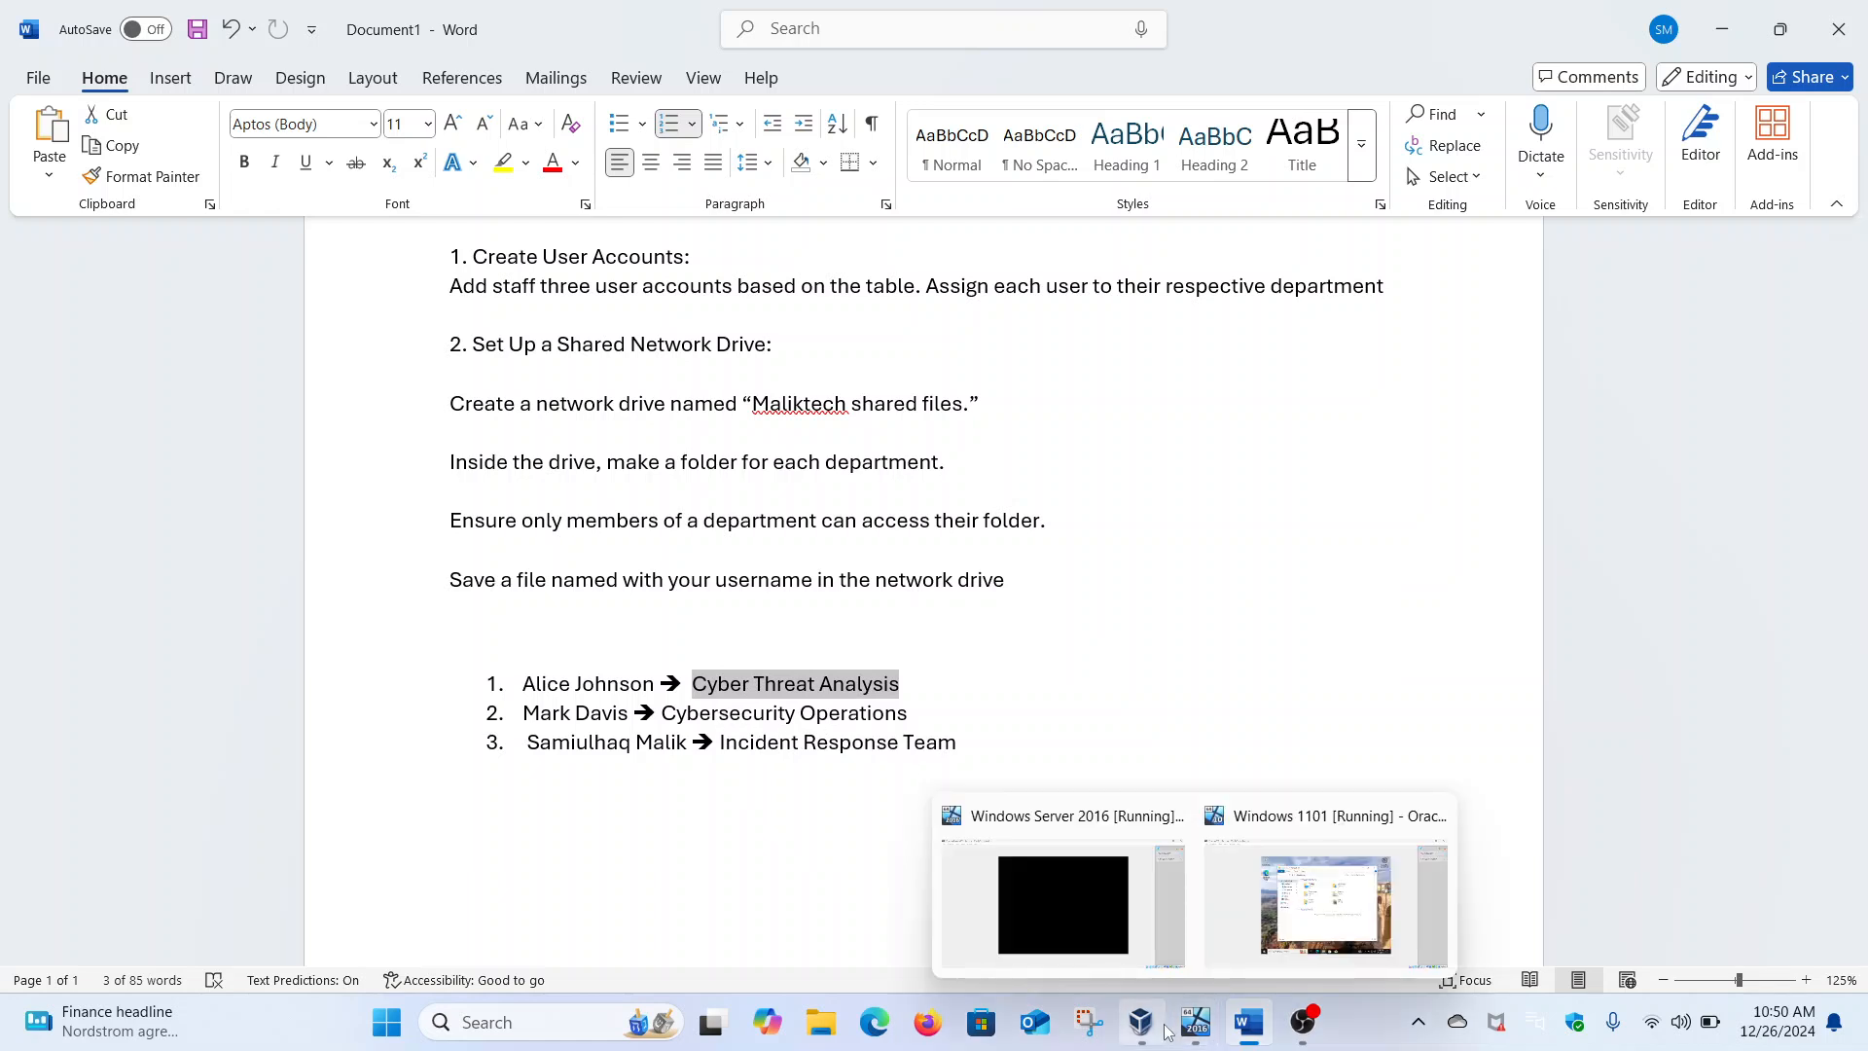
mouse_move(1249, 1029)
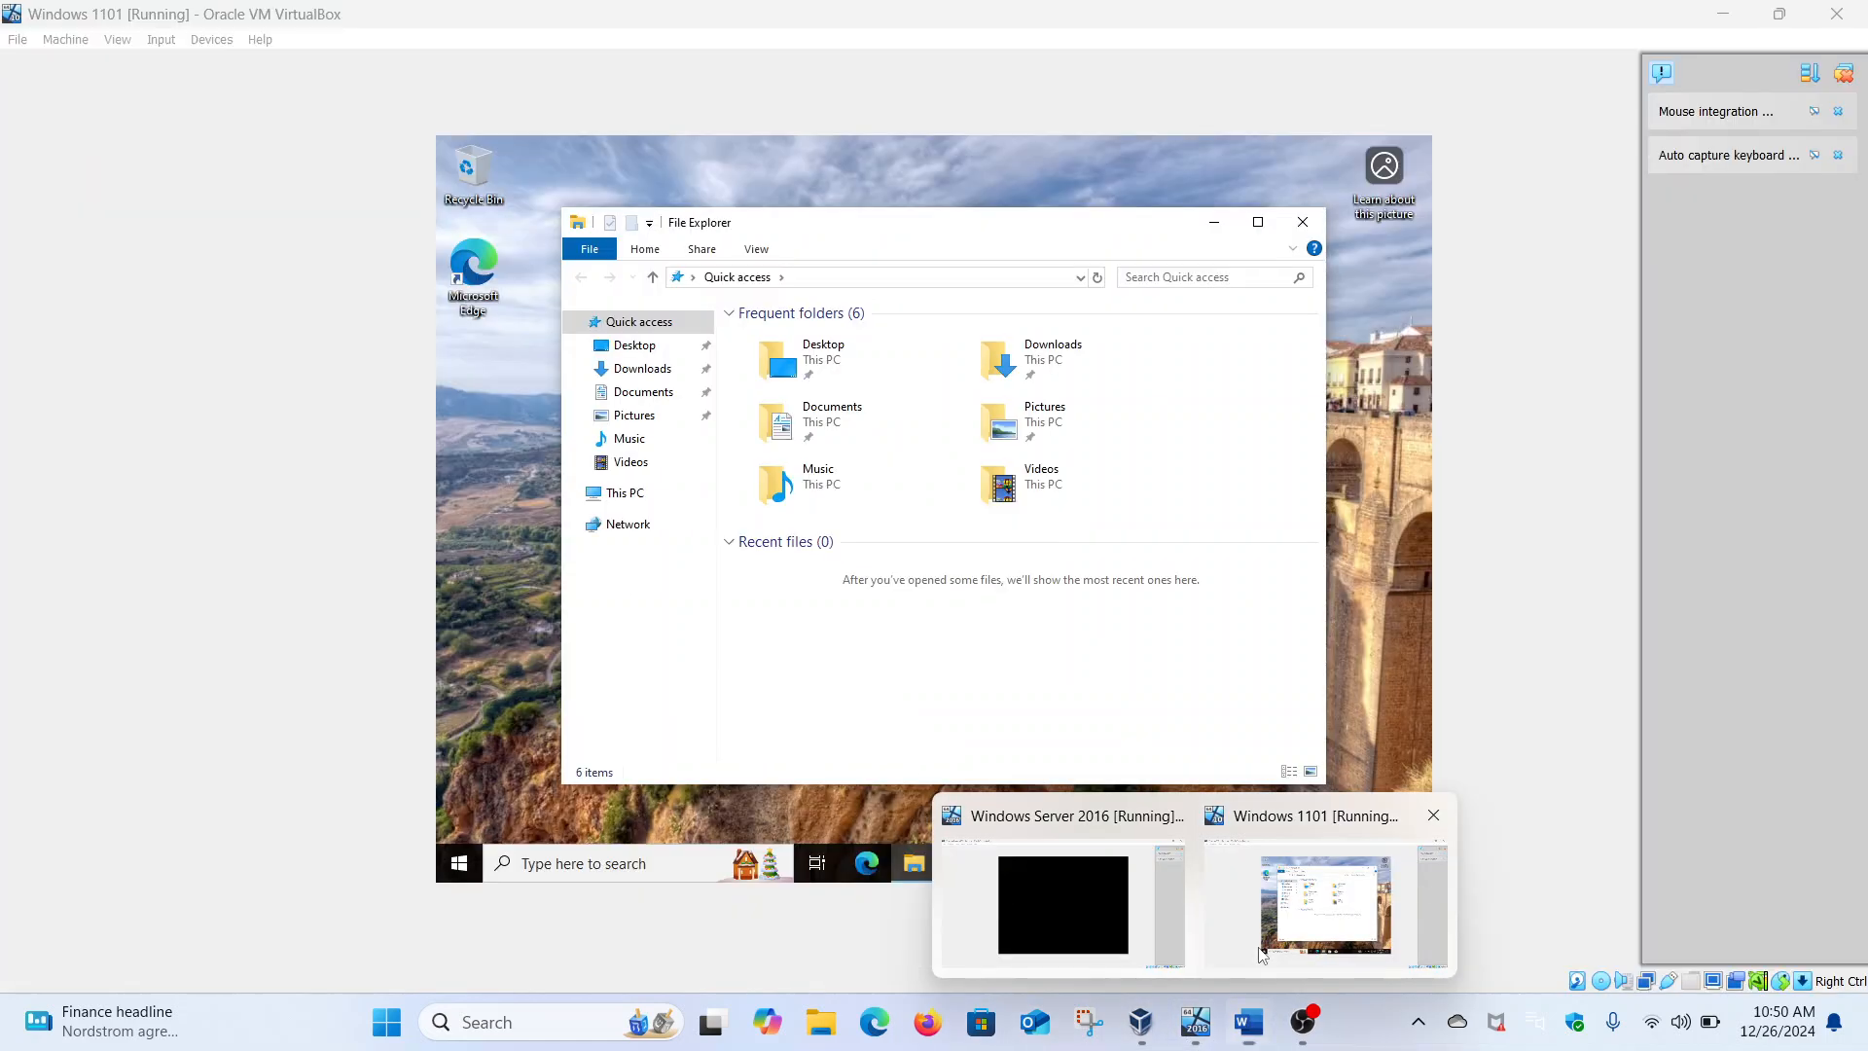
click(1262, 956)
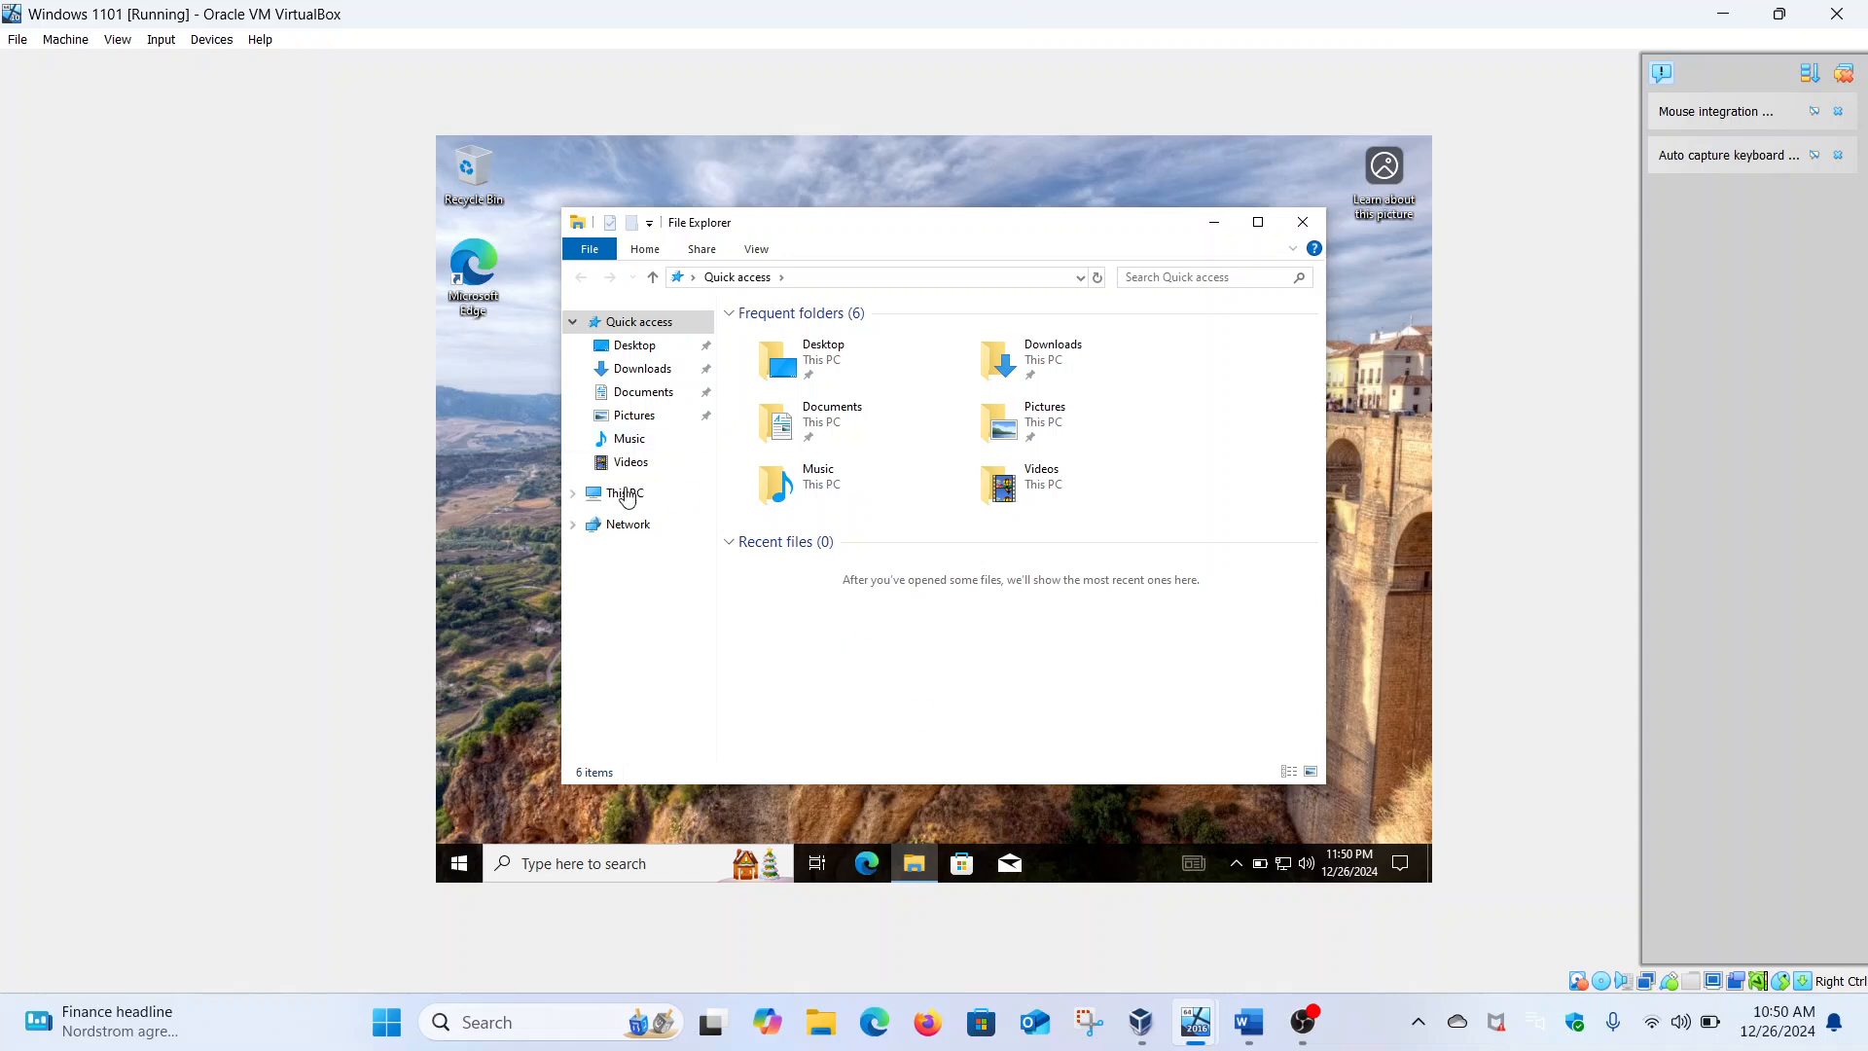
click(1258, 222)
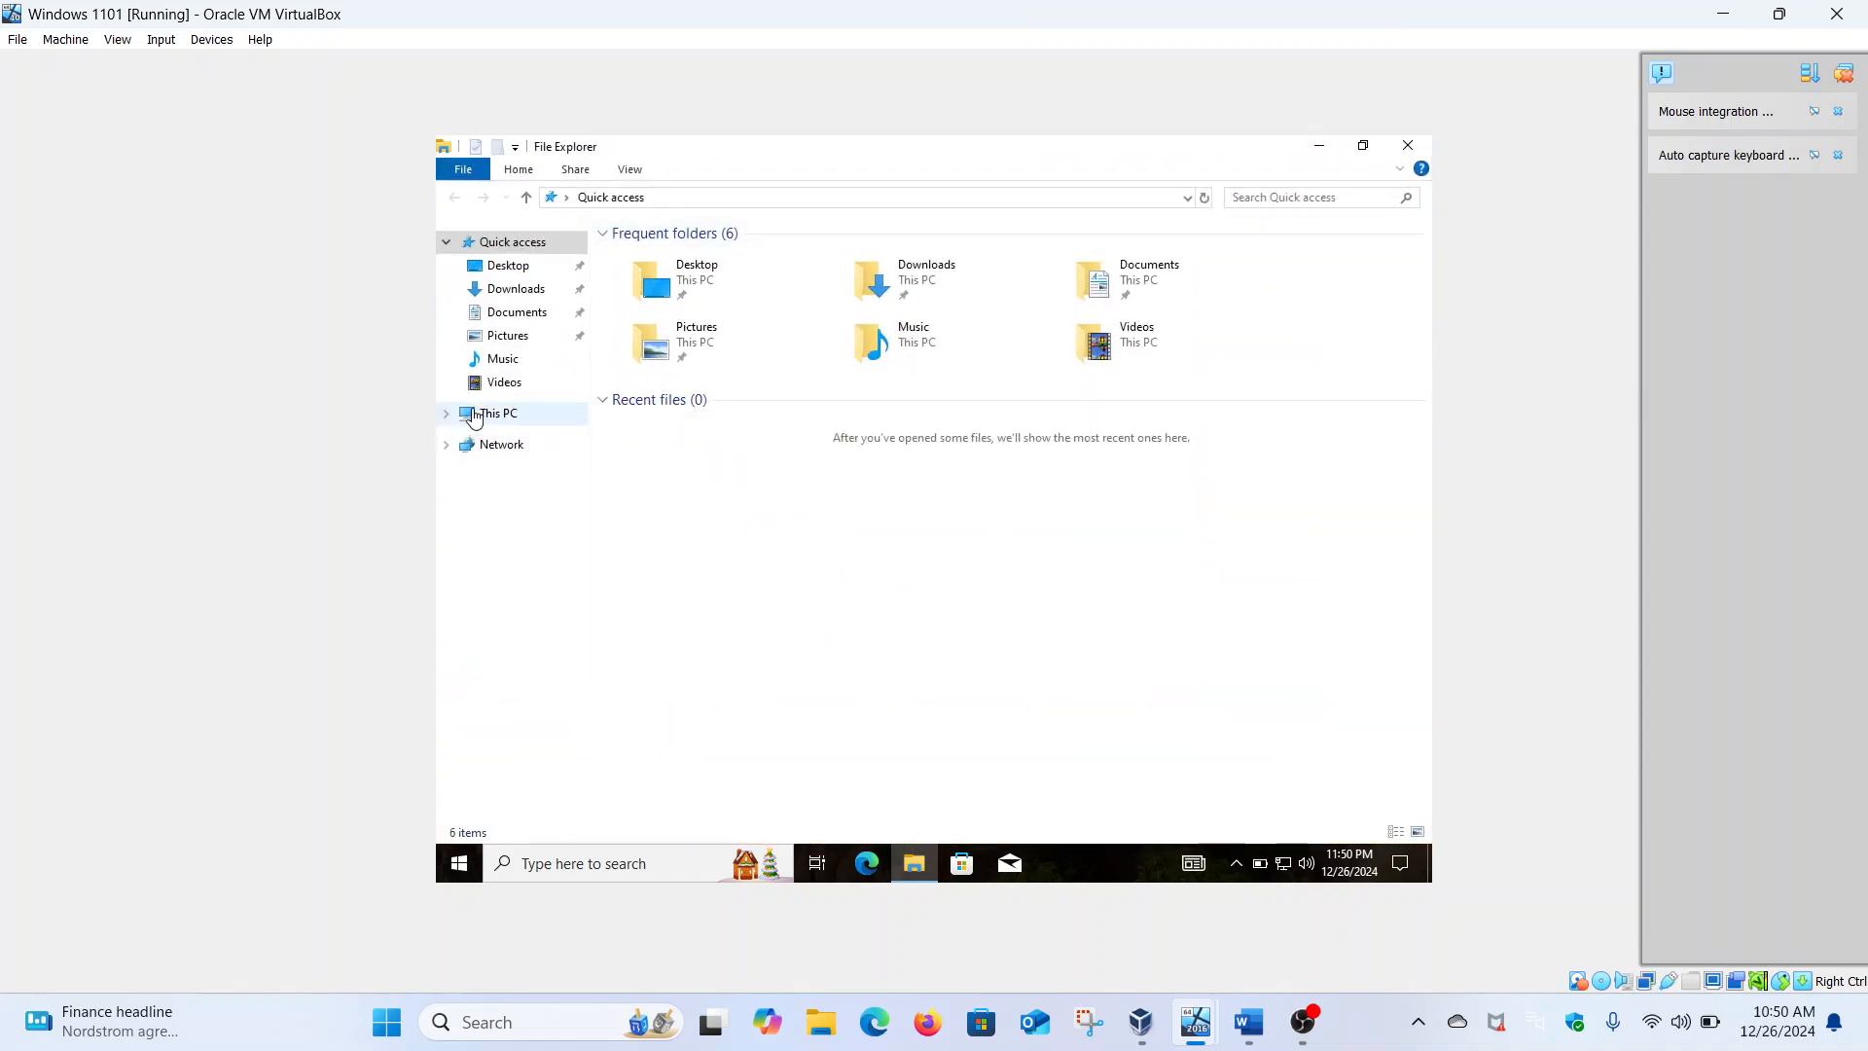
Browse to \\Security-hacker and open the MalikTech share
right_click(474, 419)
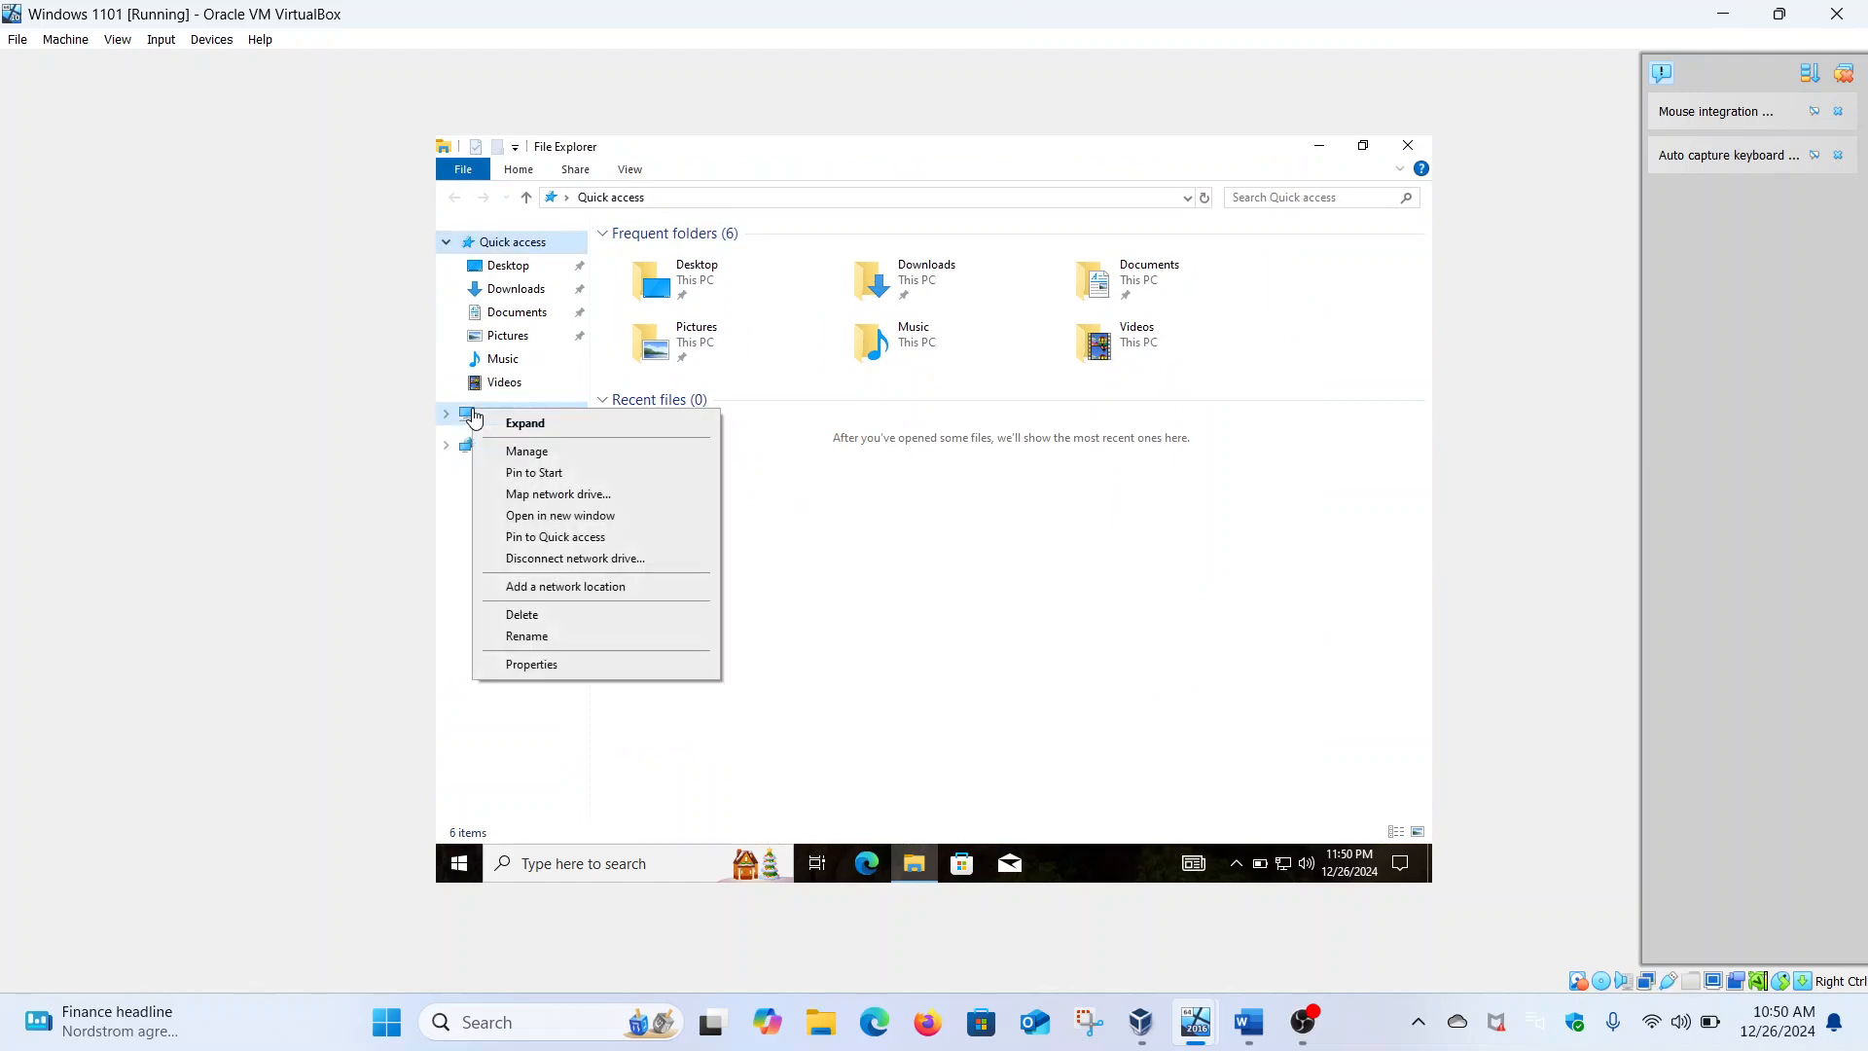
click(506, 422)
click(506, 420)
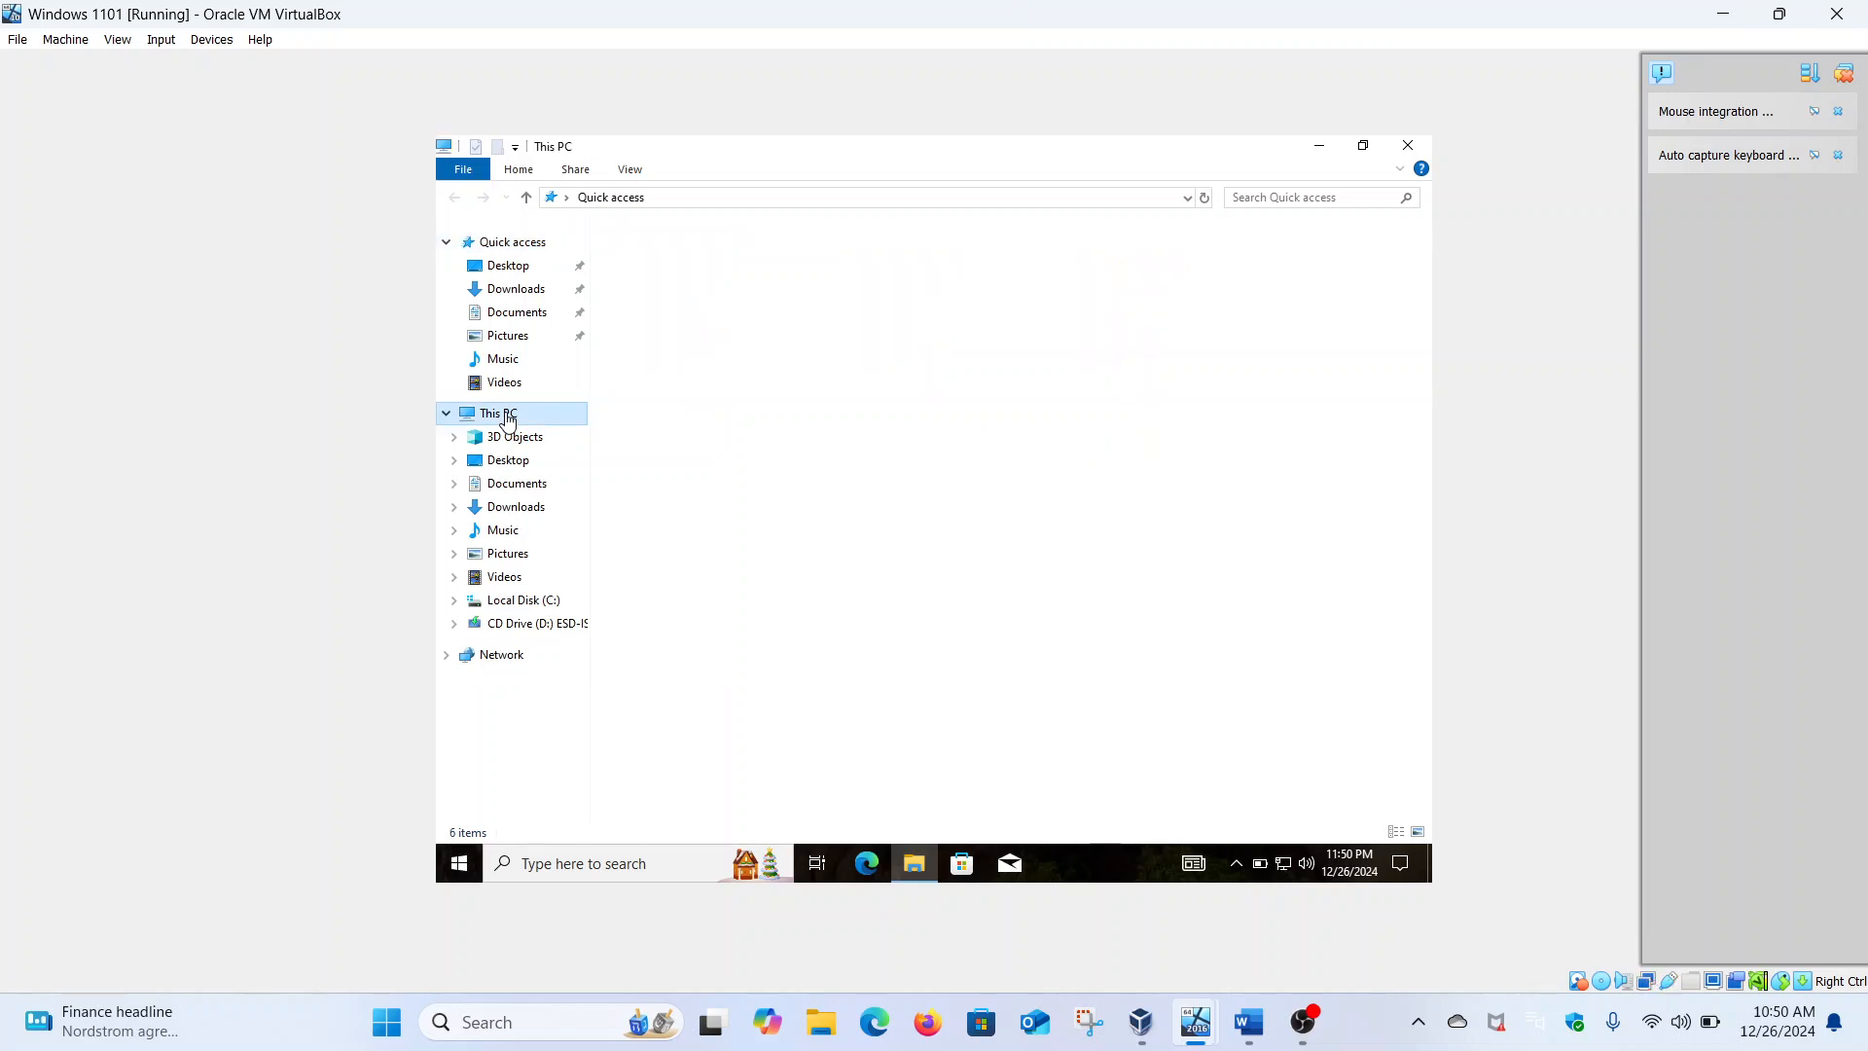
click(449, 415)
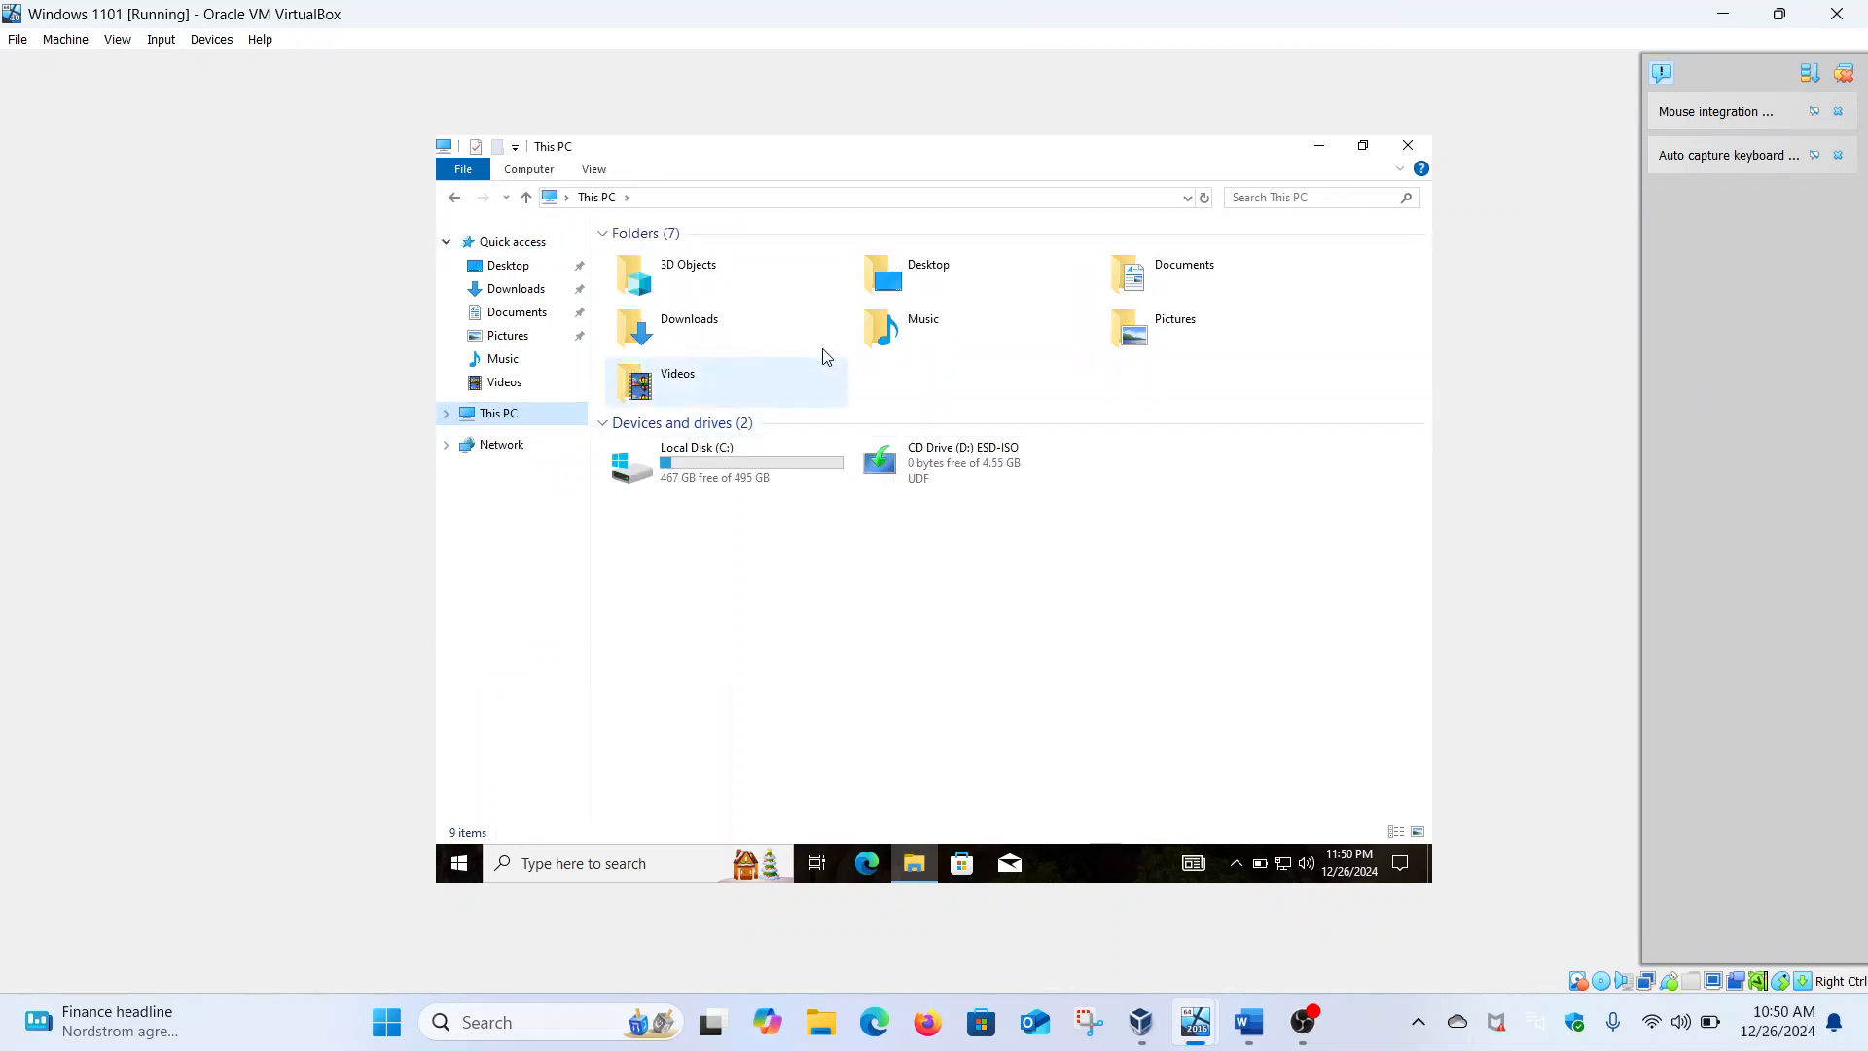
click(713, 198)
click(713, 199)
key(BackSpace)
key(BackSpace)
key(BackSpace)
key(BackSpace)
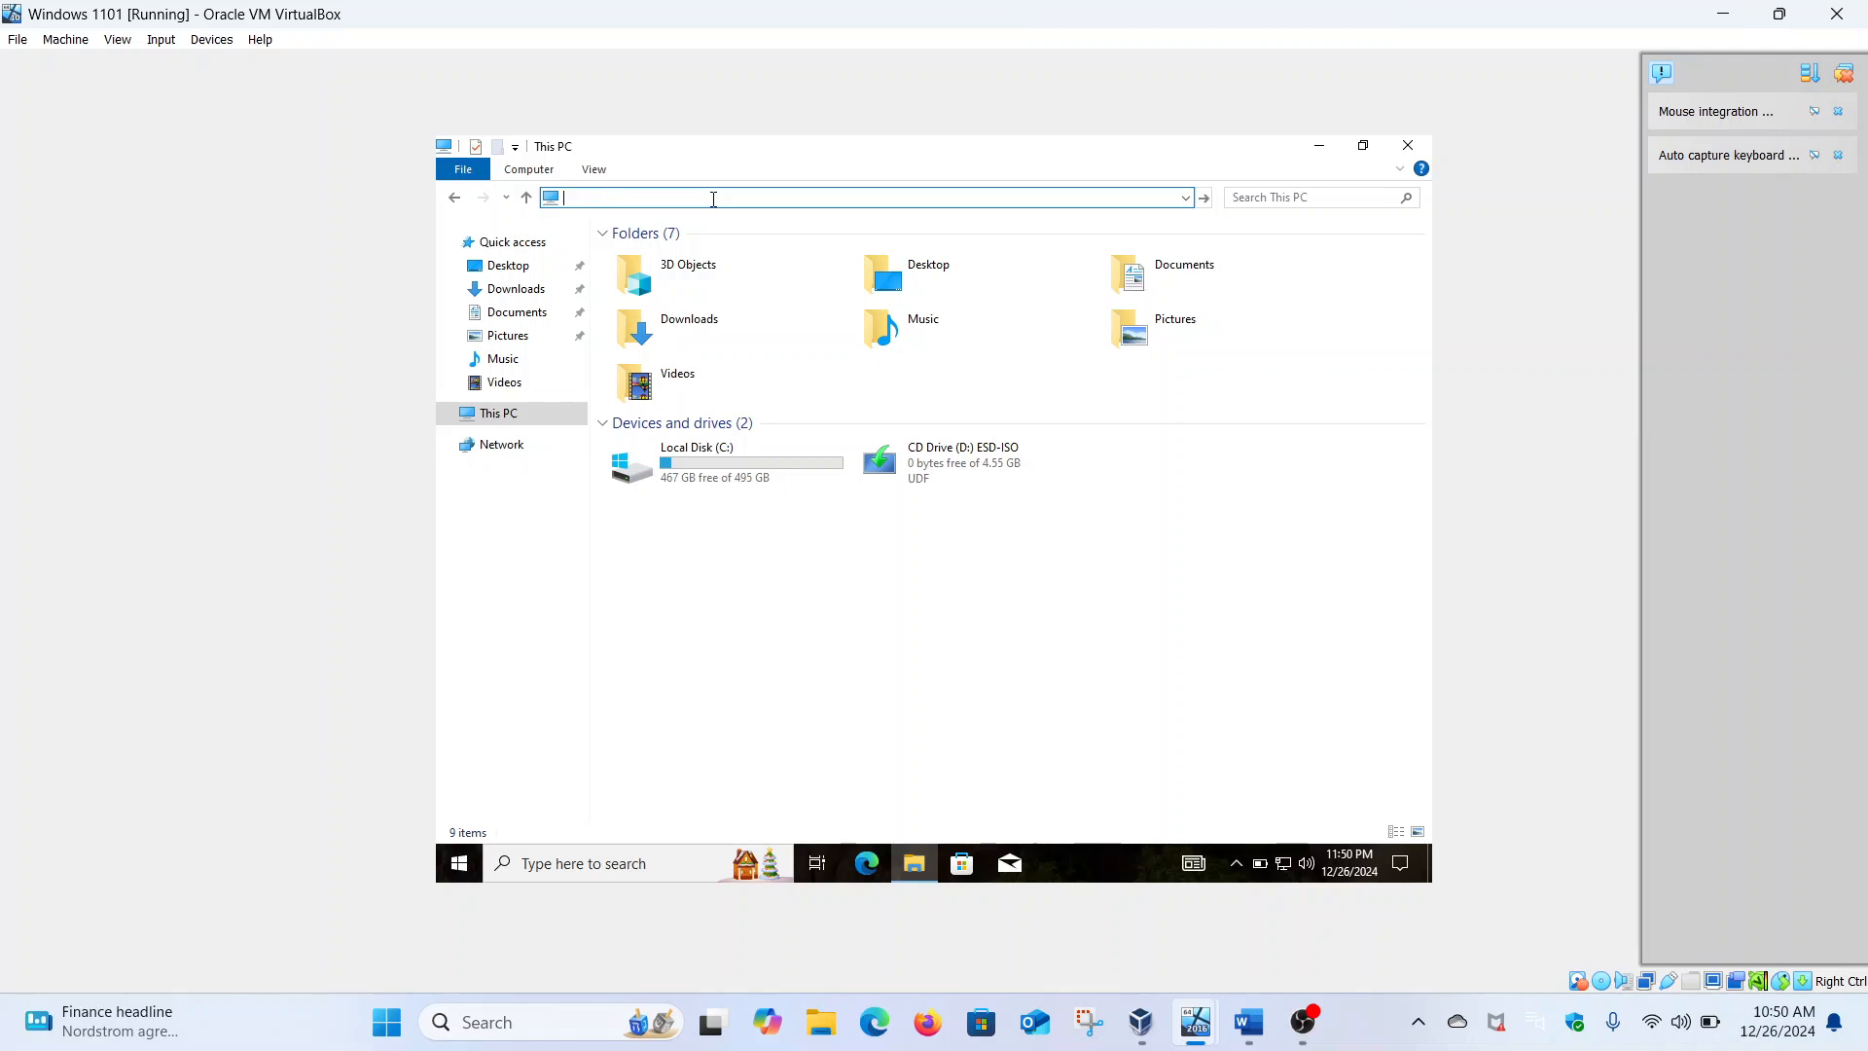
text(\\)
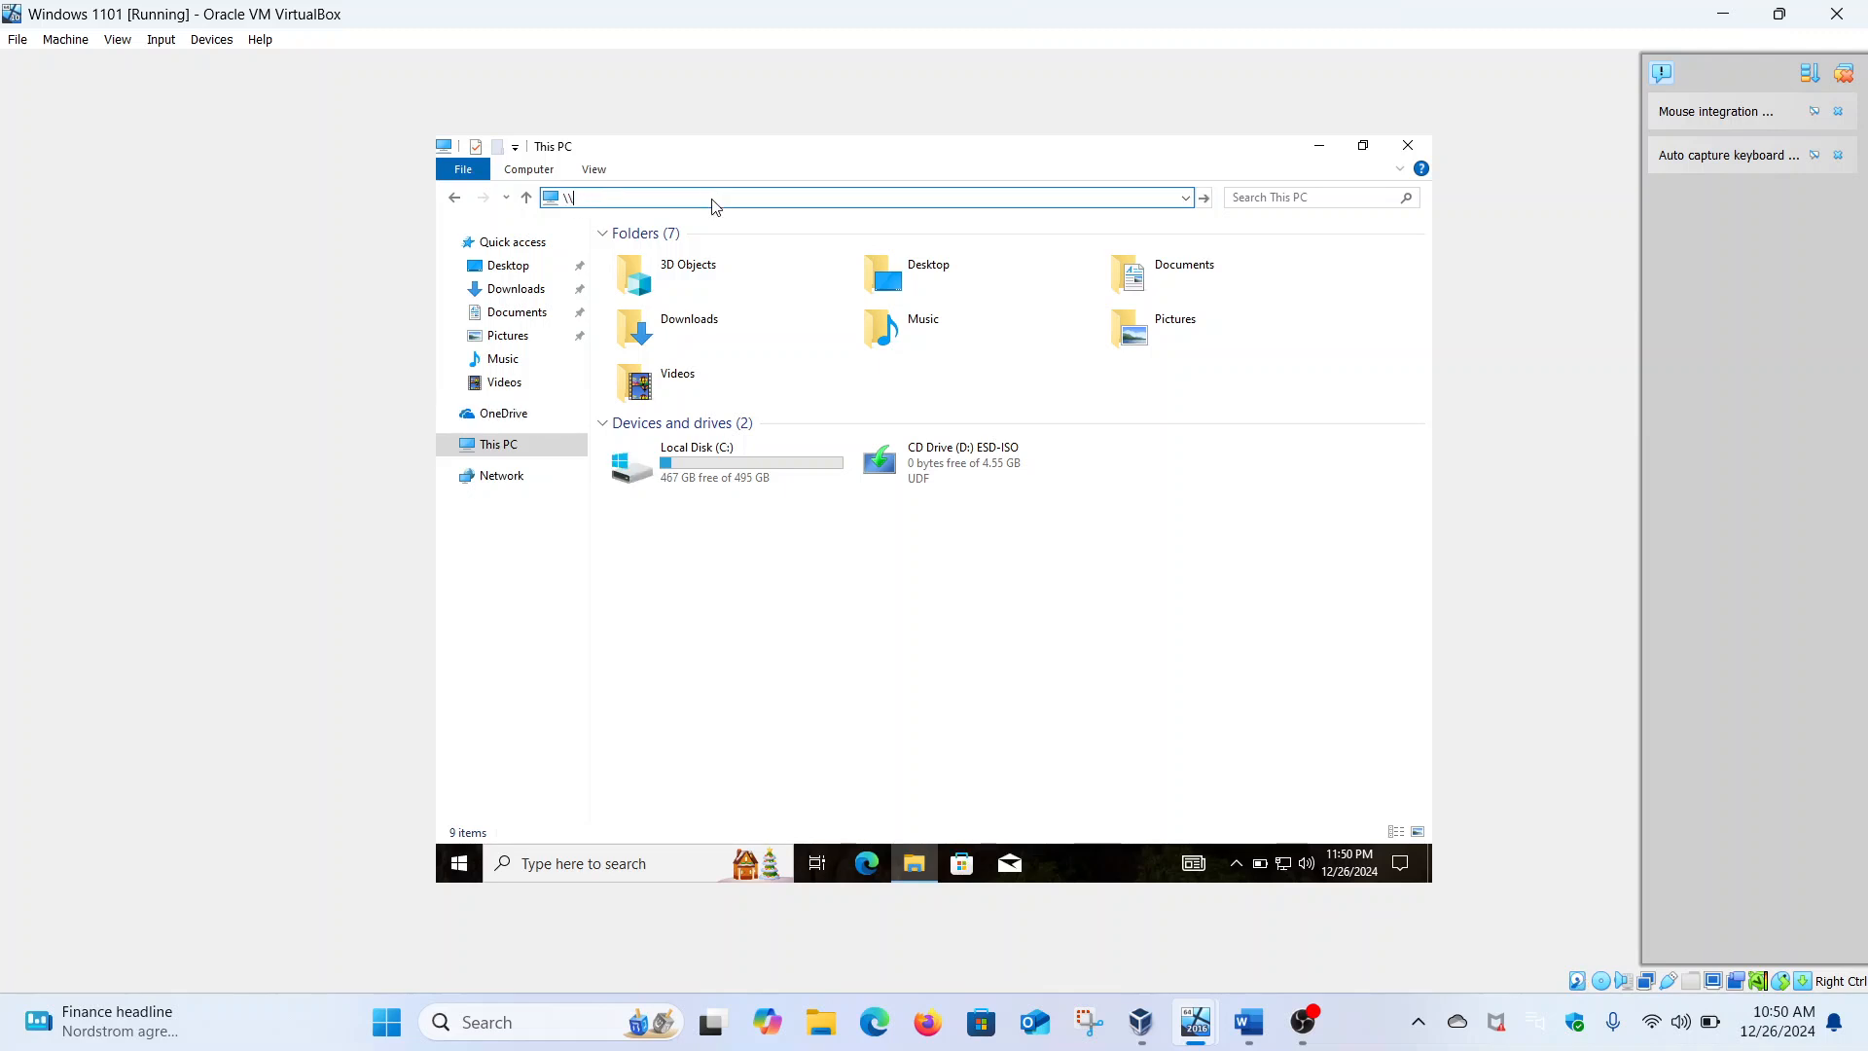
text(Security)
text(-hacker)
key(Return)
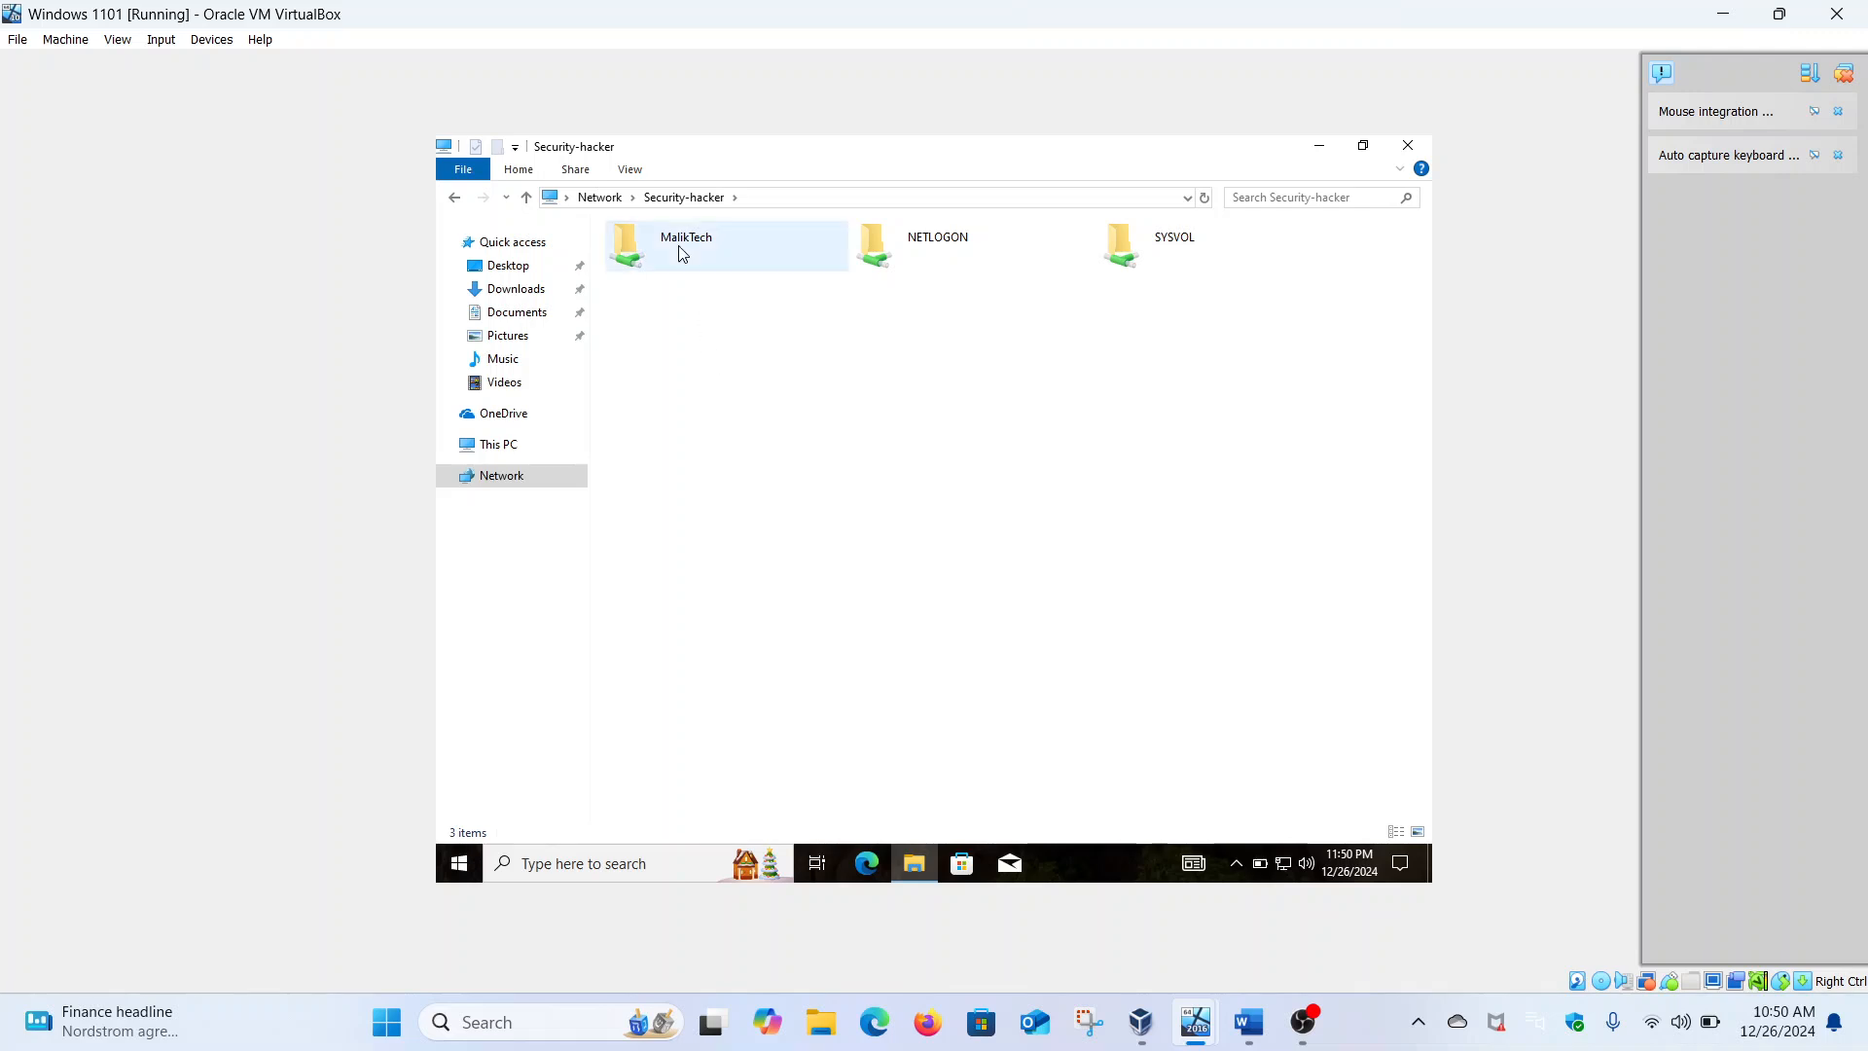
click(681, 252)
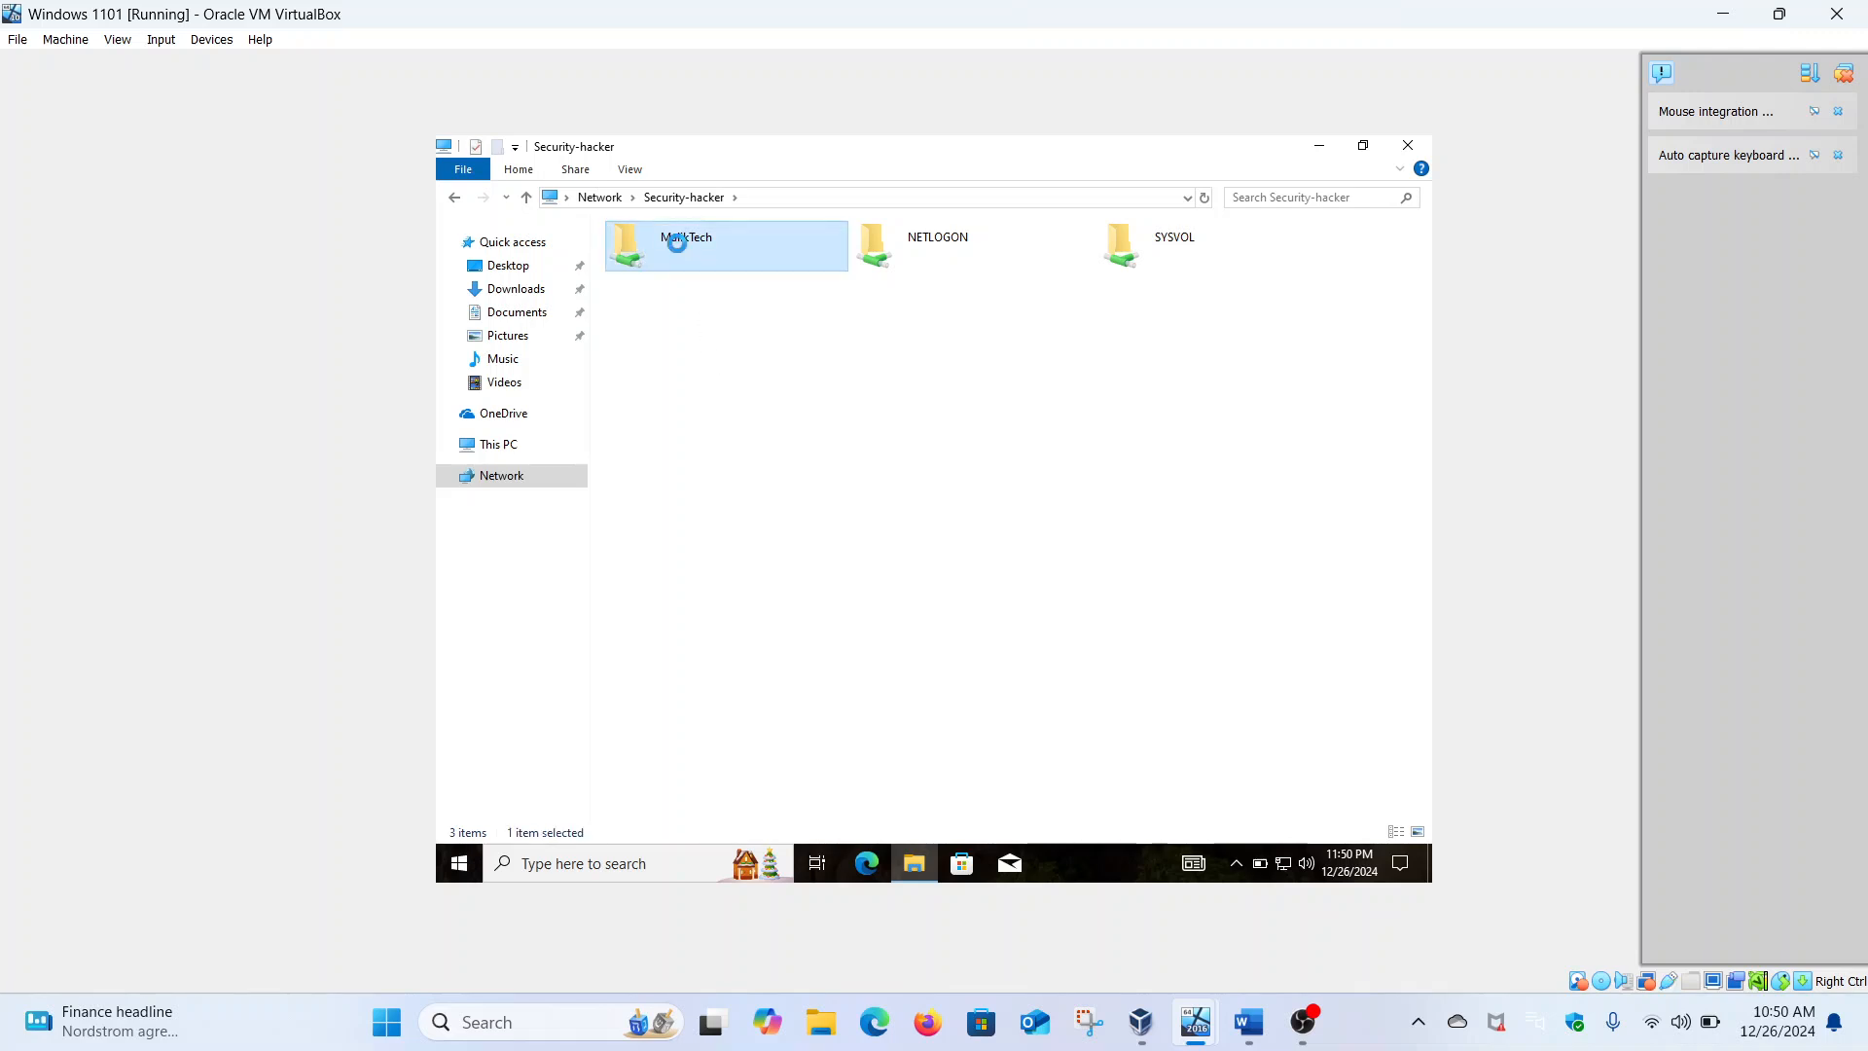
double_click(681, 252)
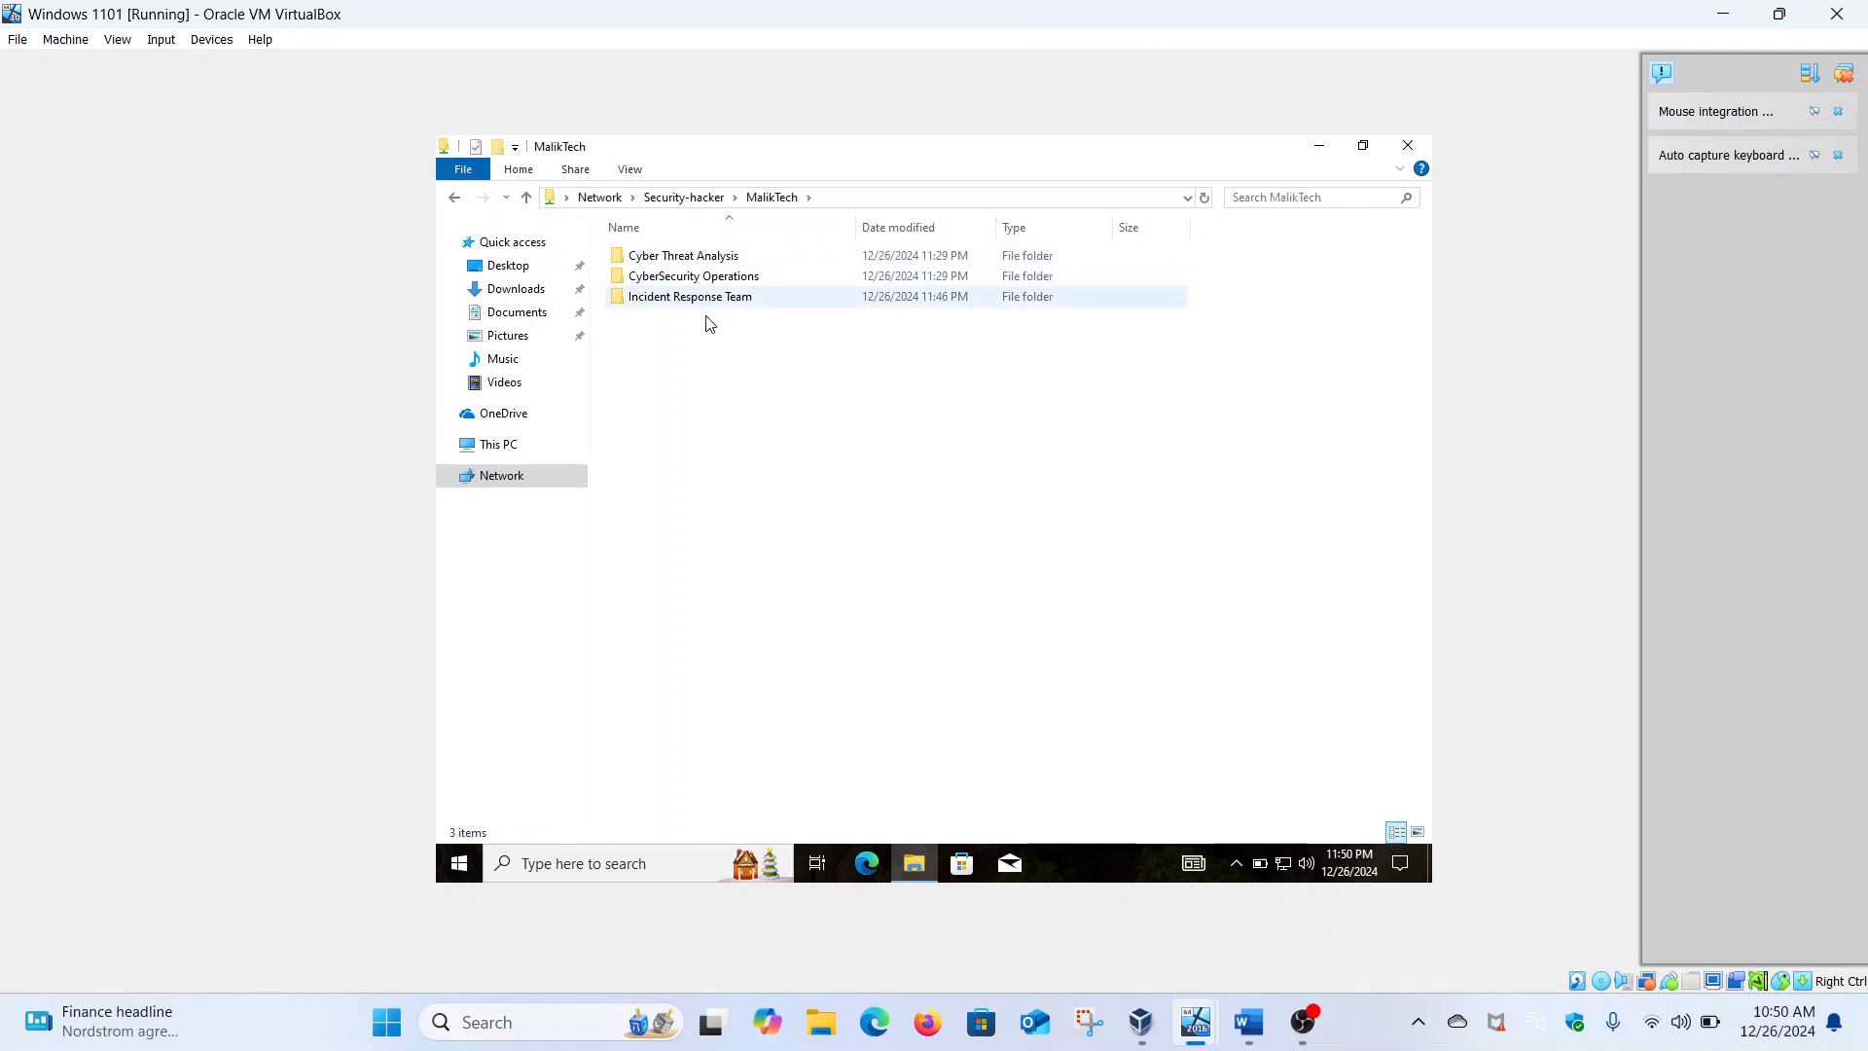
Try the CyberSecurity Operations and Incident Response Team folders and dismiss both access-denied errors
click(1253, 1021)
click(1251, 1021)
click(674, 277)
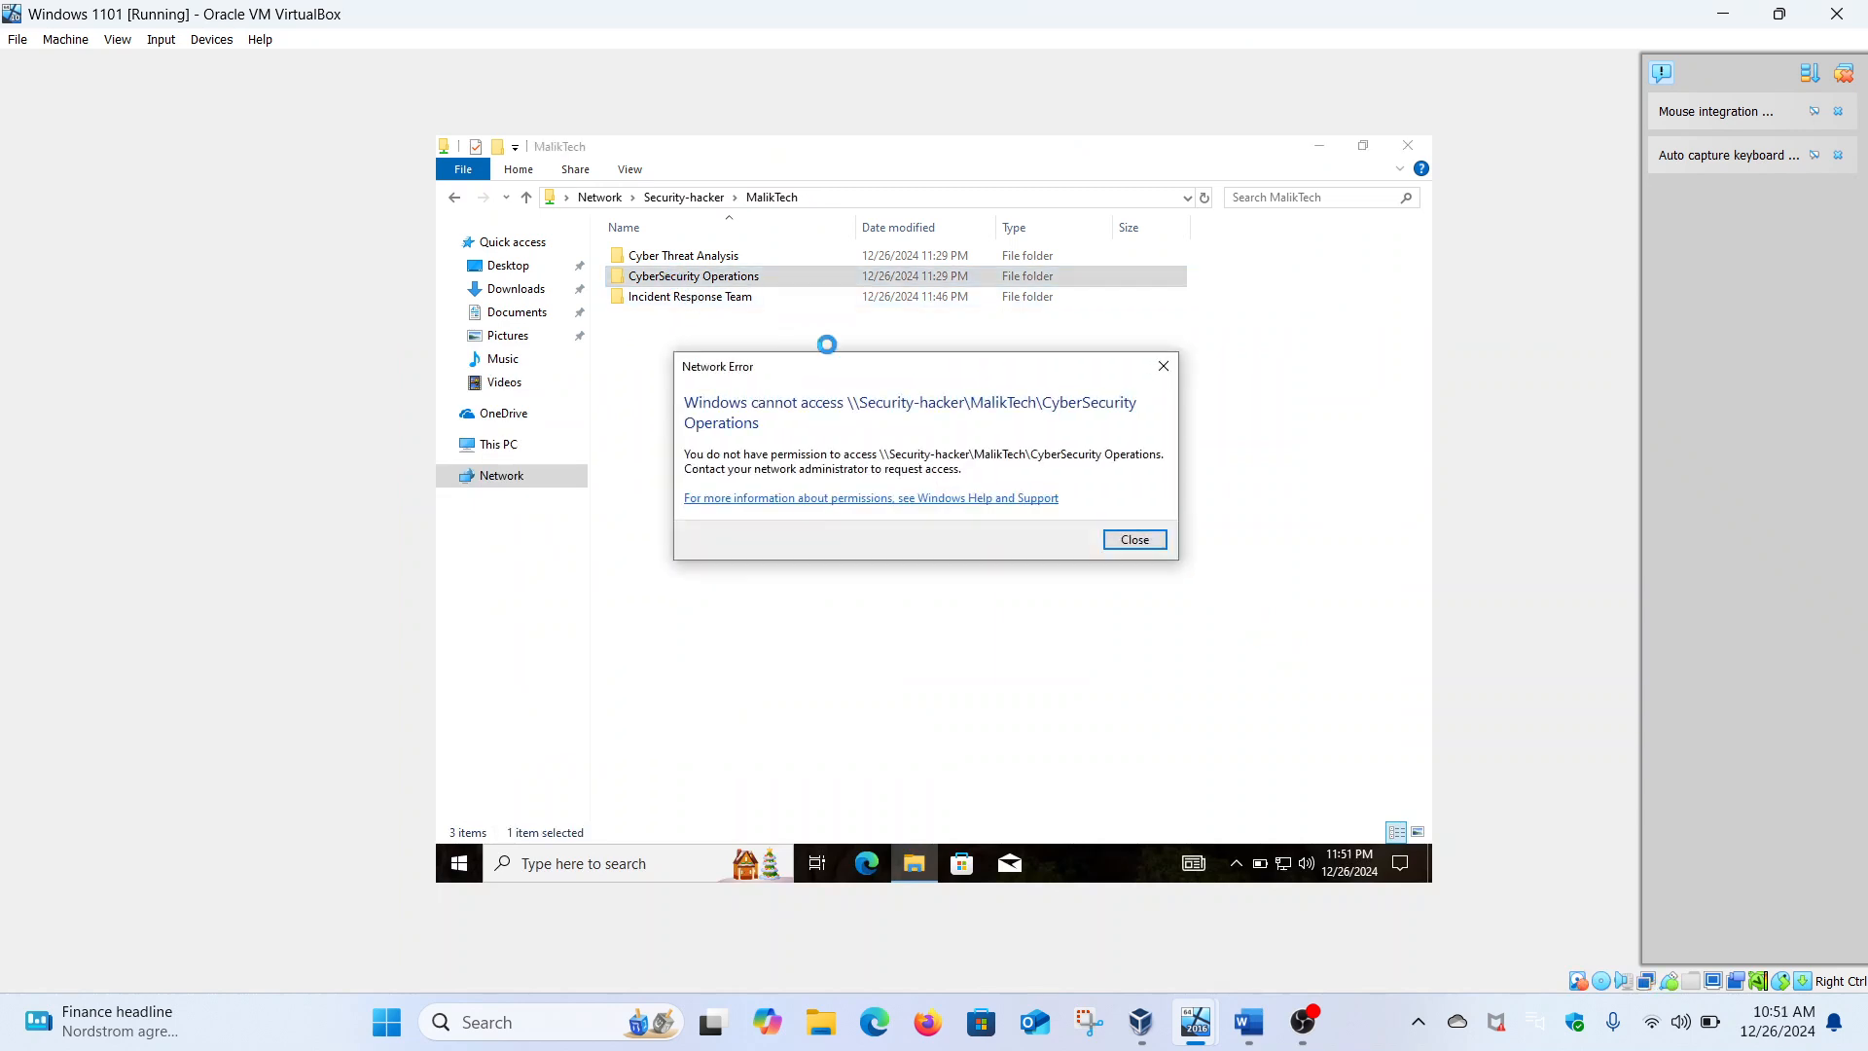
click(1127, 538)
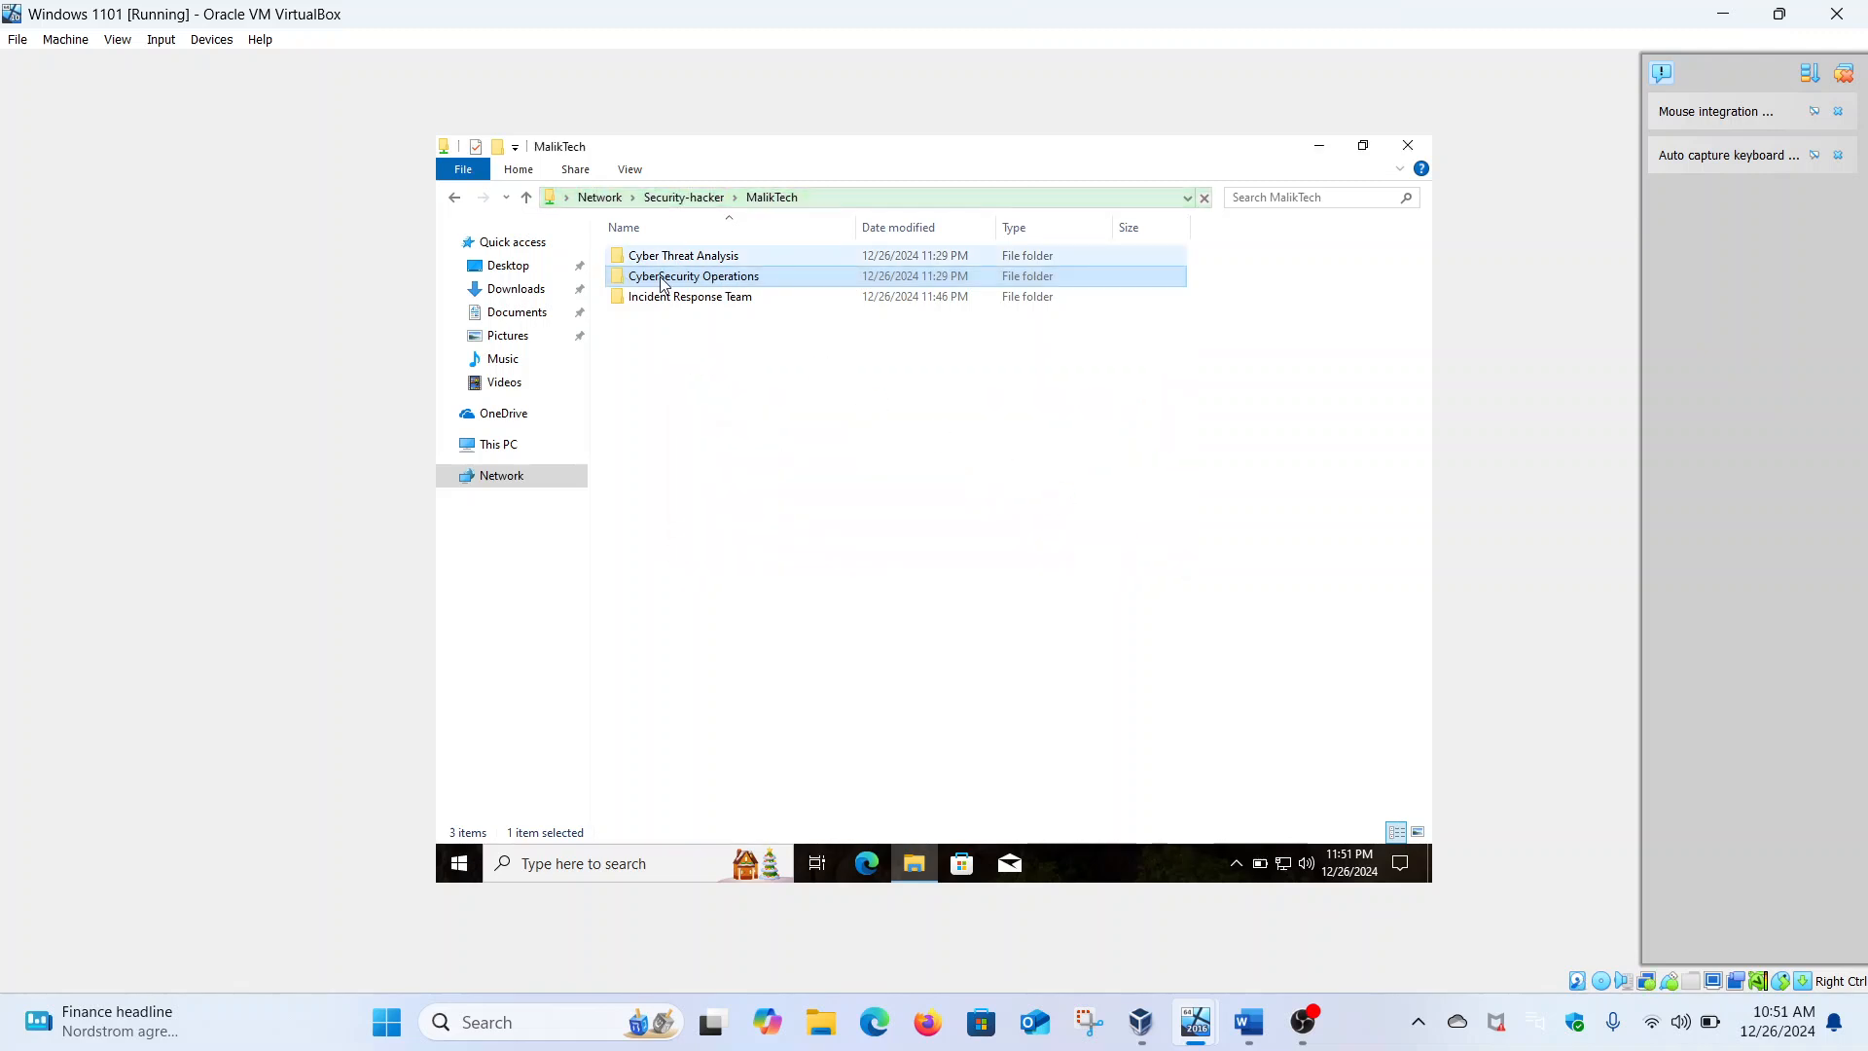
click(707, 298)
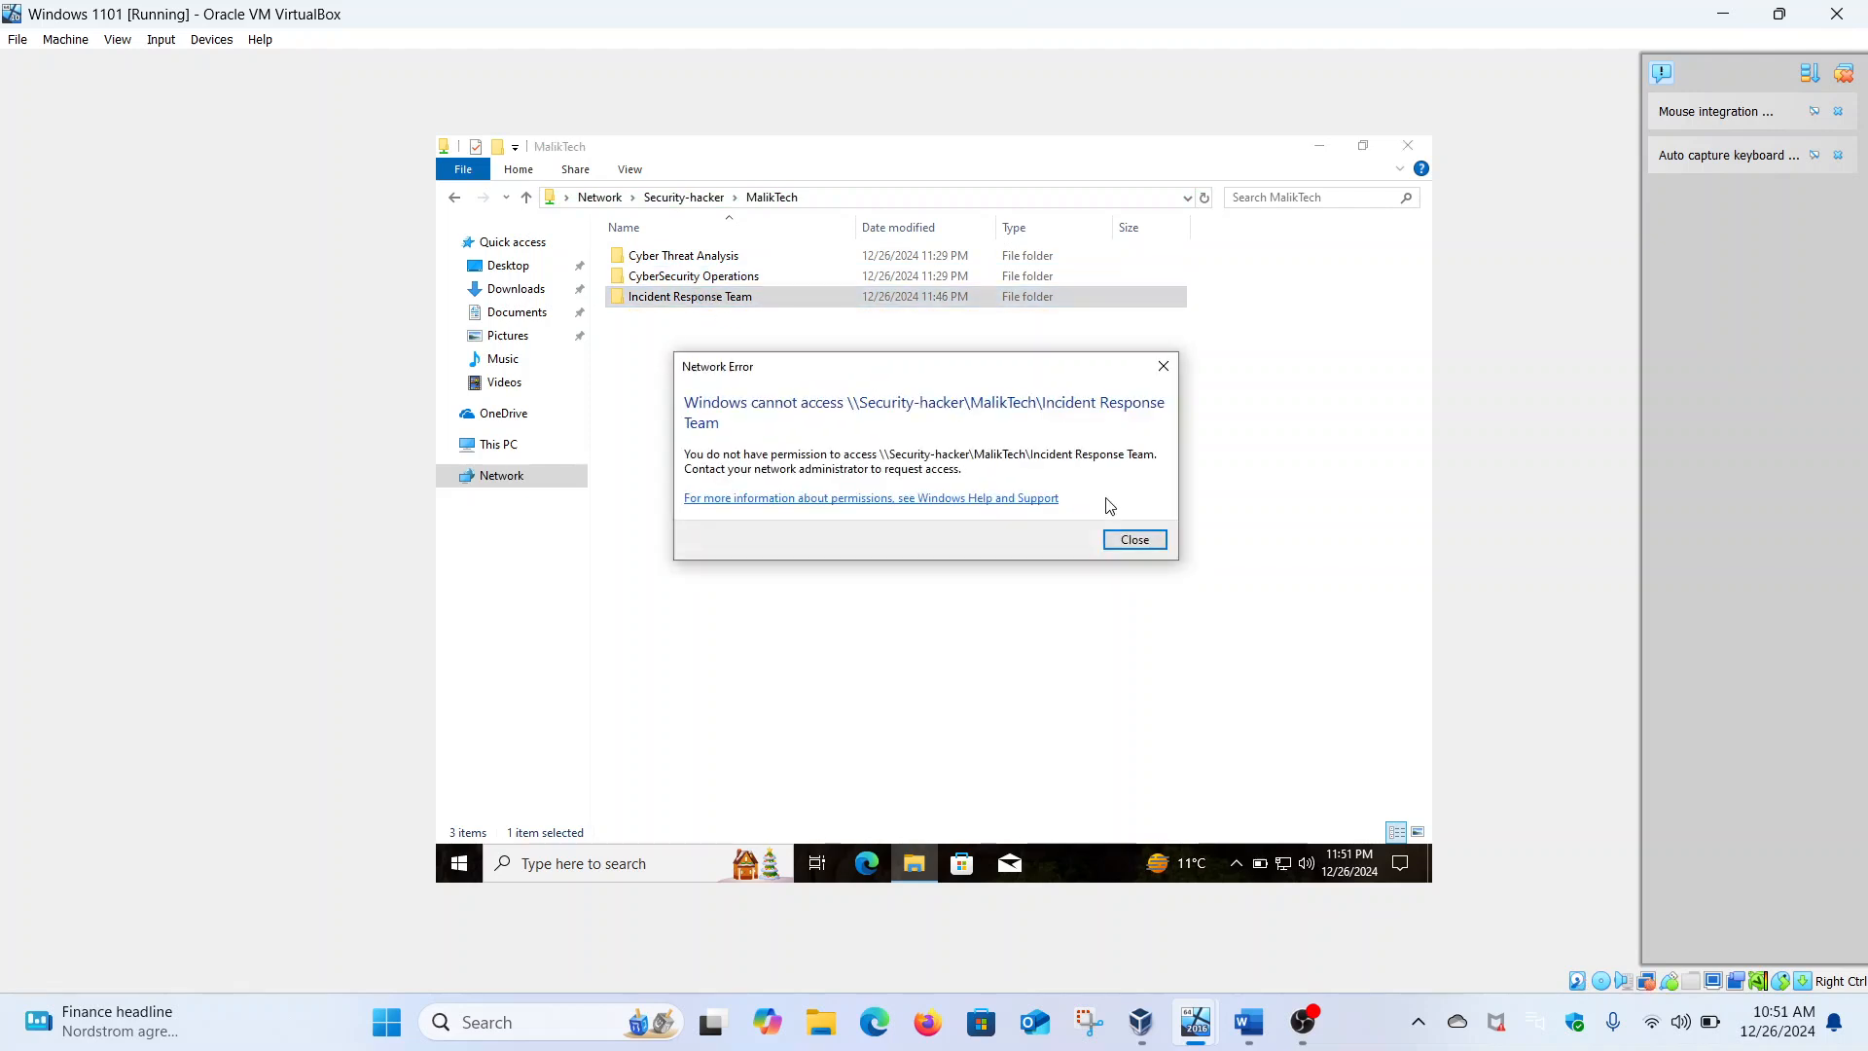
click(1130, 541)
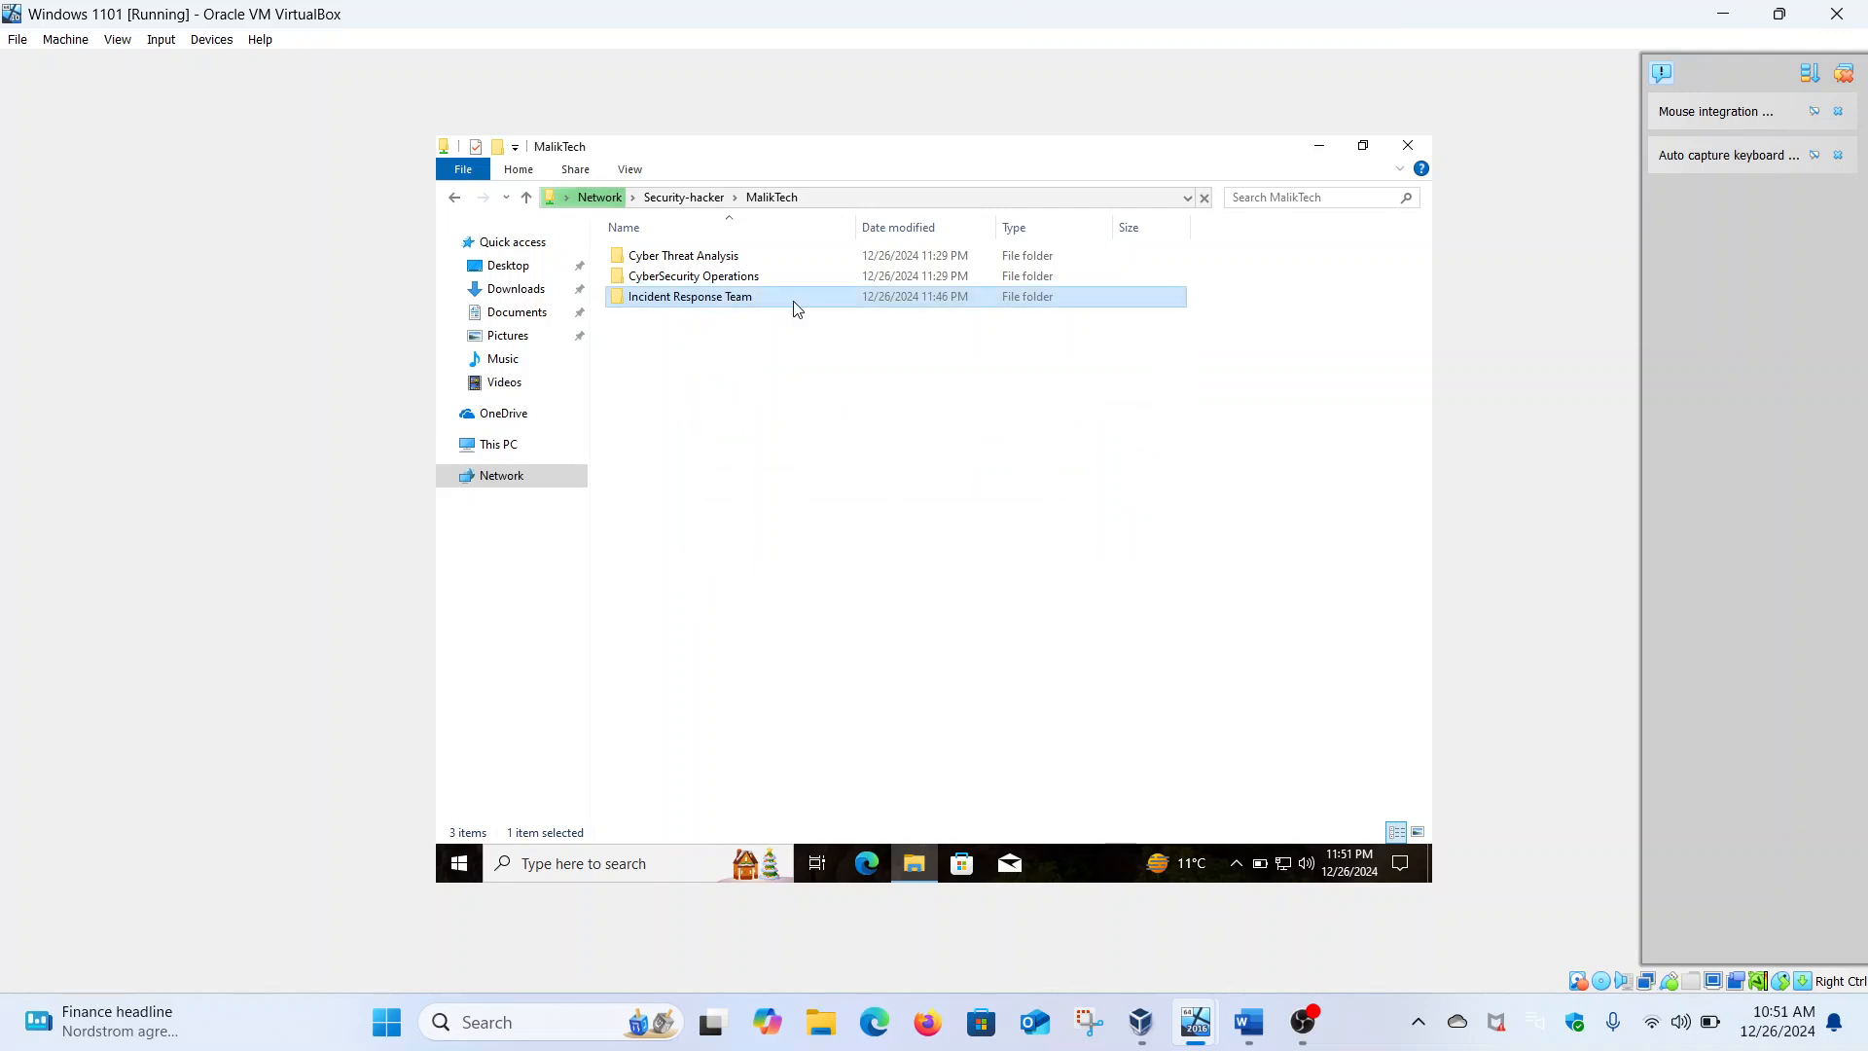
Create a new text document named 'Cyber Threat Analysis' inside the Cyber Threat Analysis folder
double_click(703, 257)
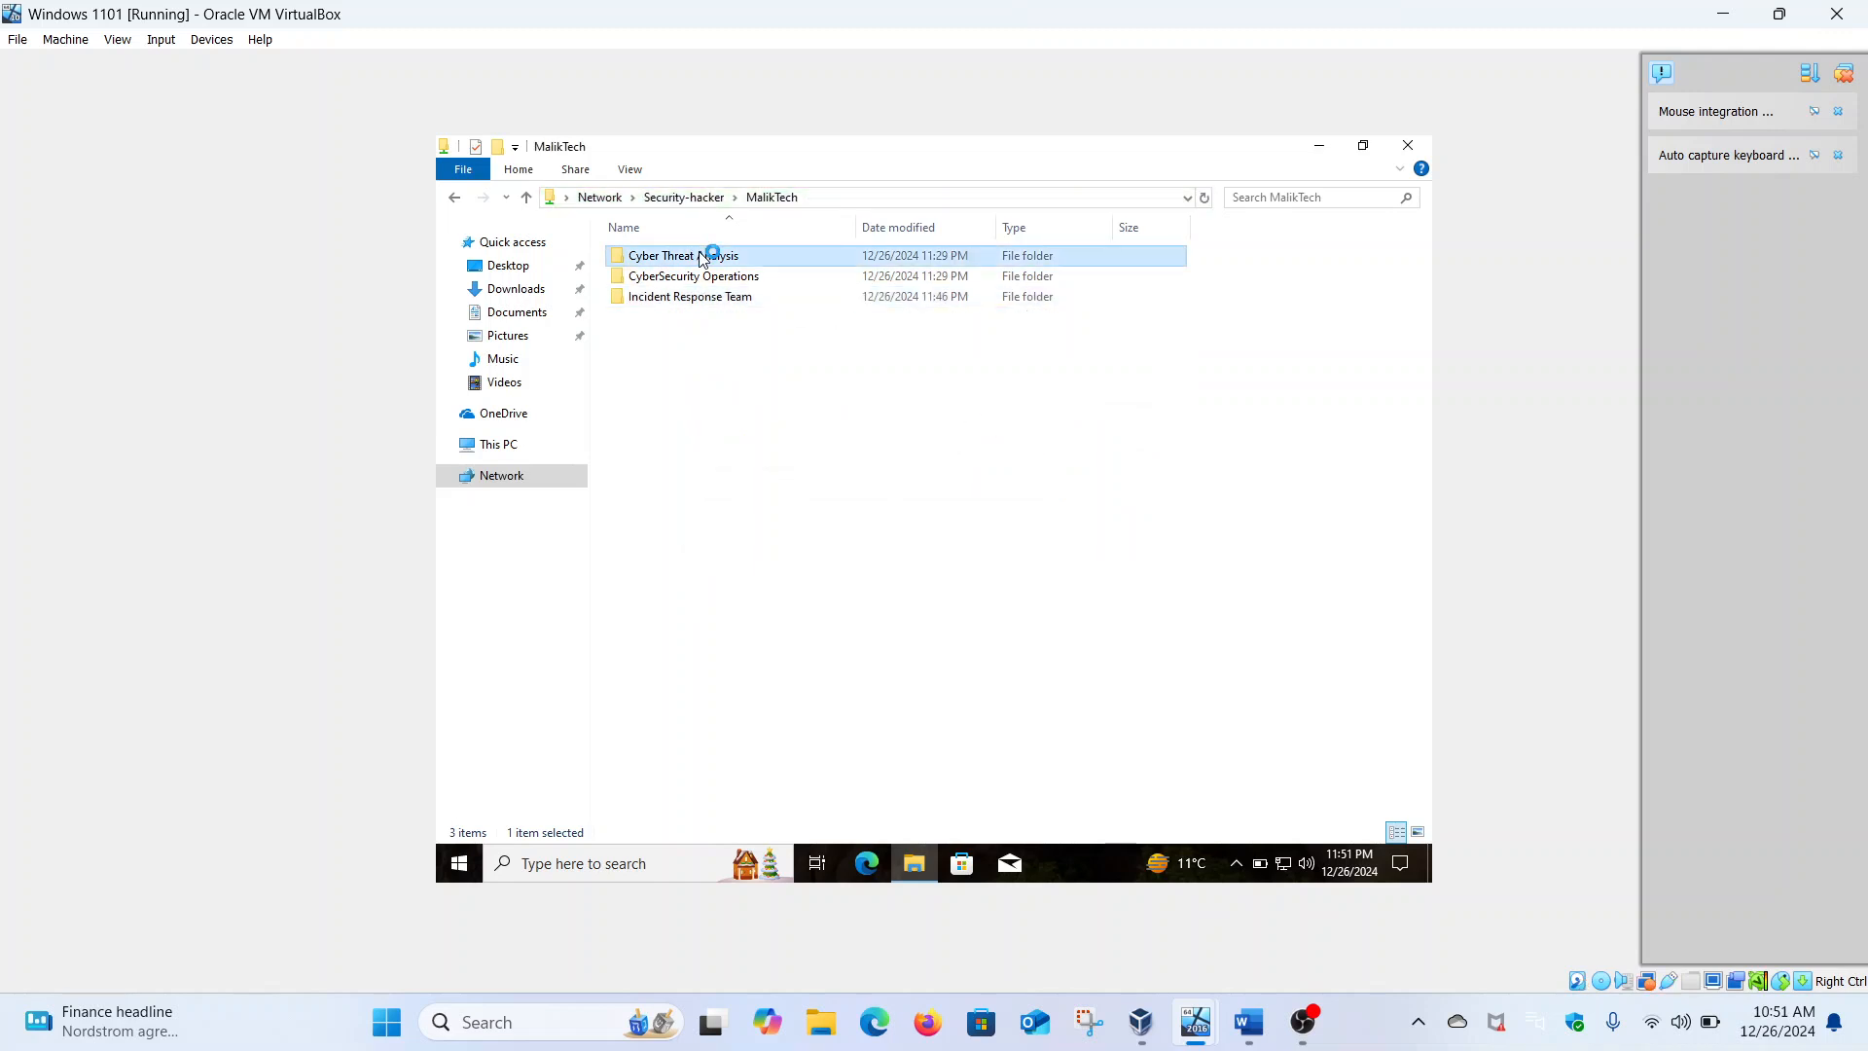
right_click(728, 330)
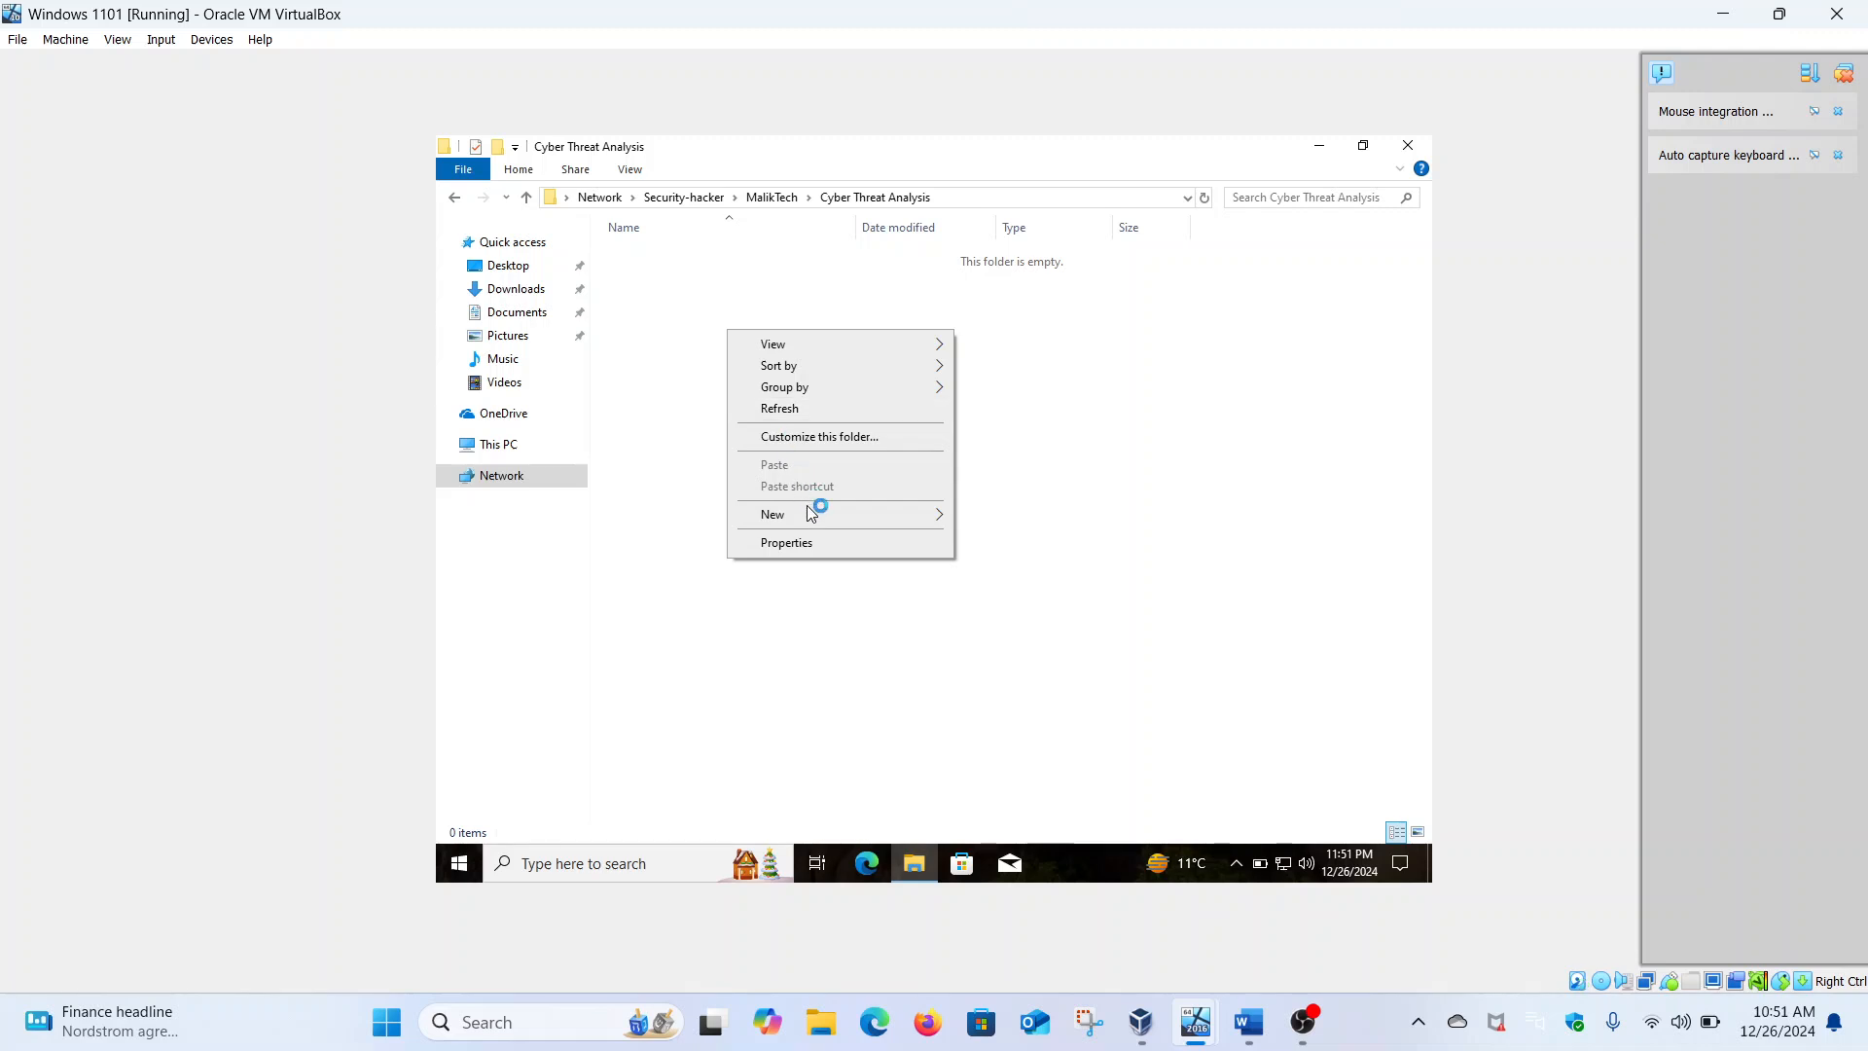
mouse_move(813, 514)
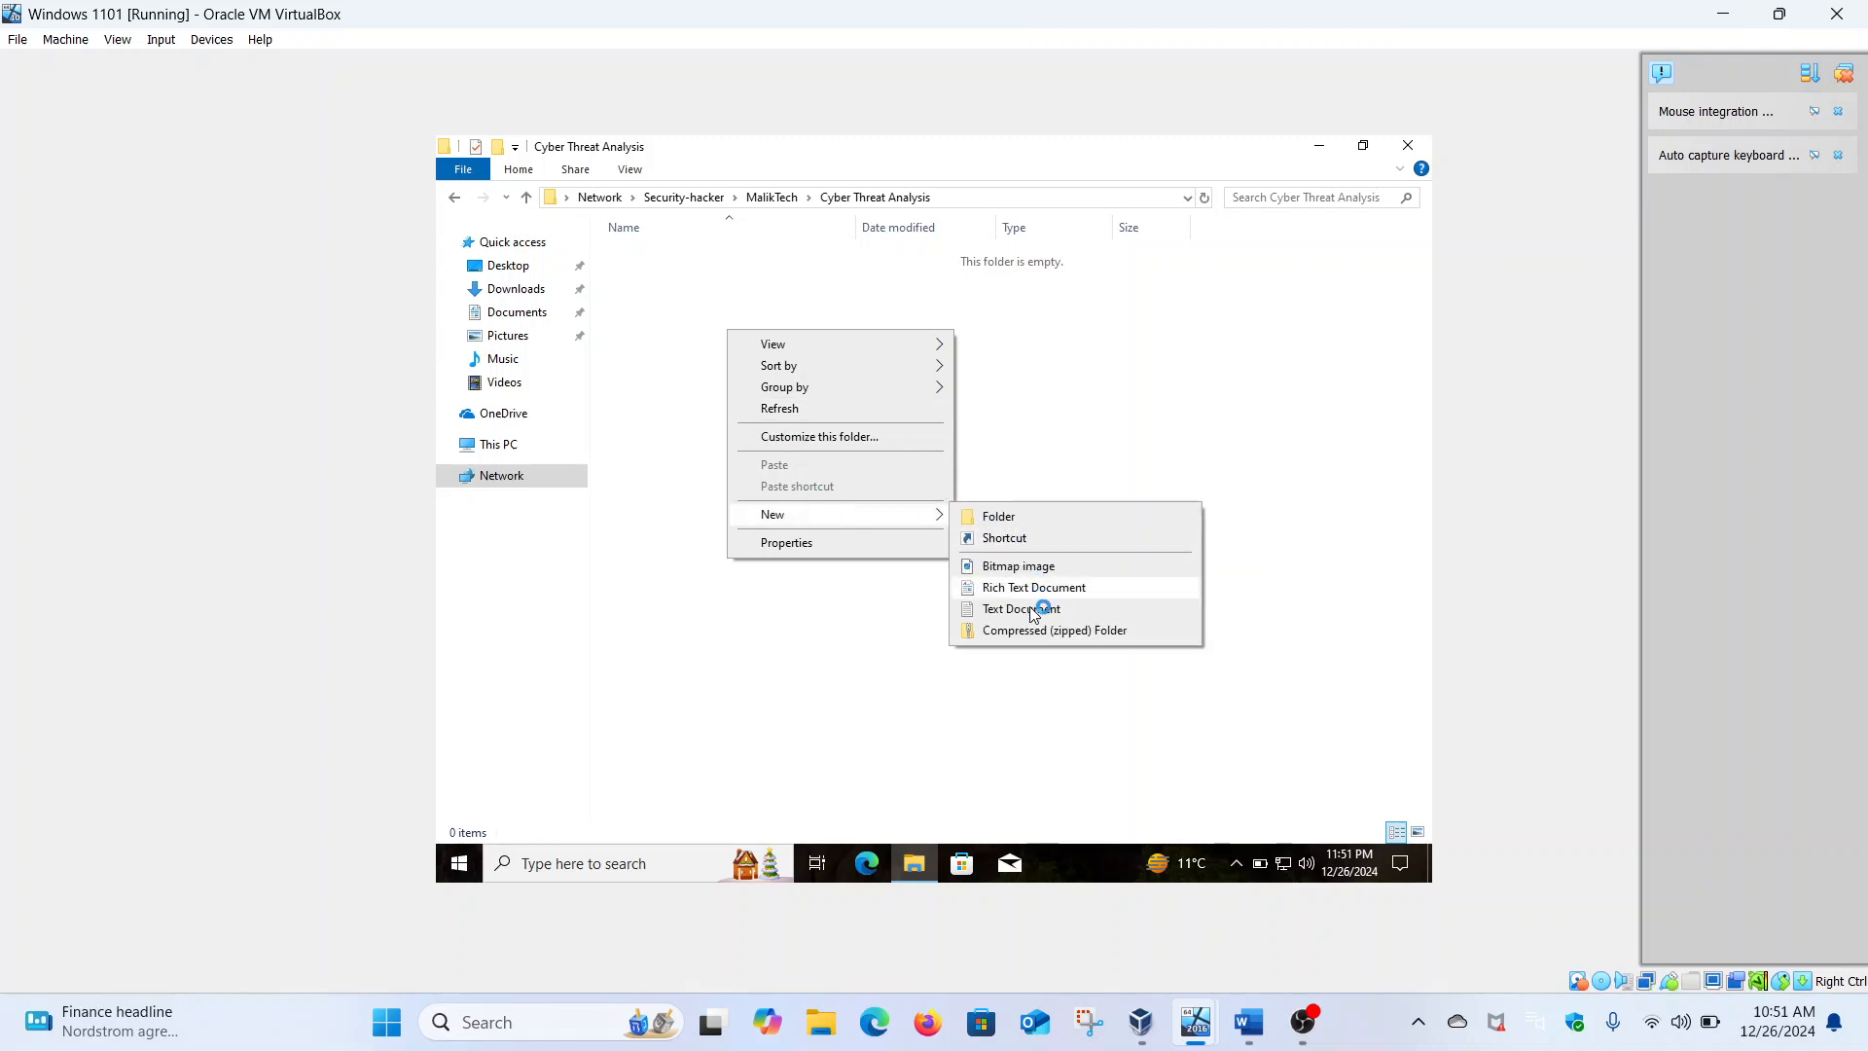
click(1034, 611)
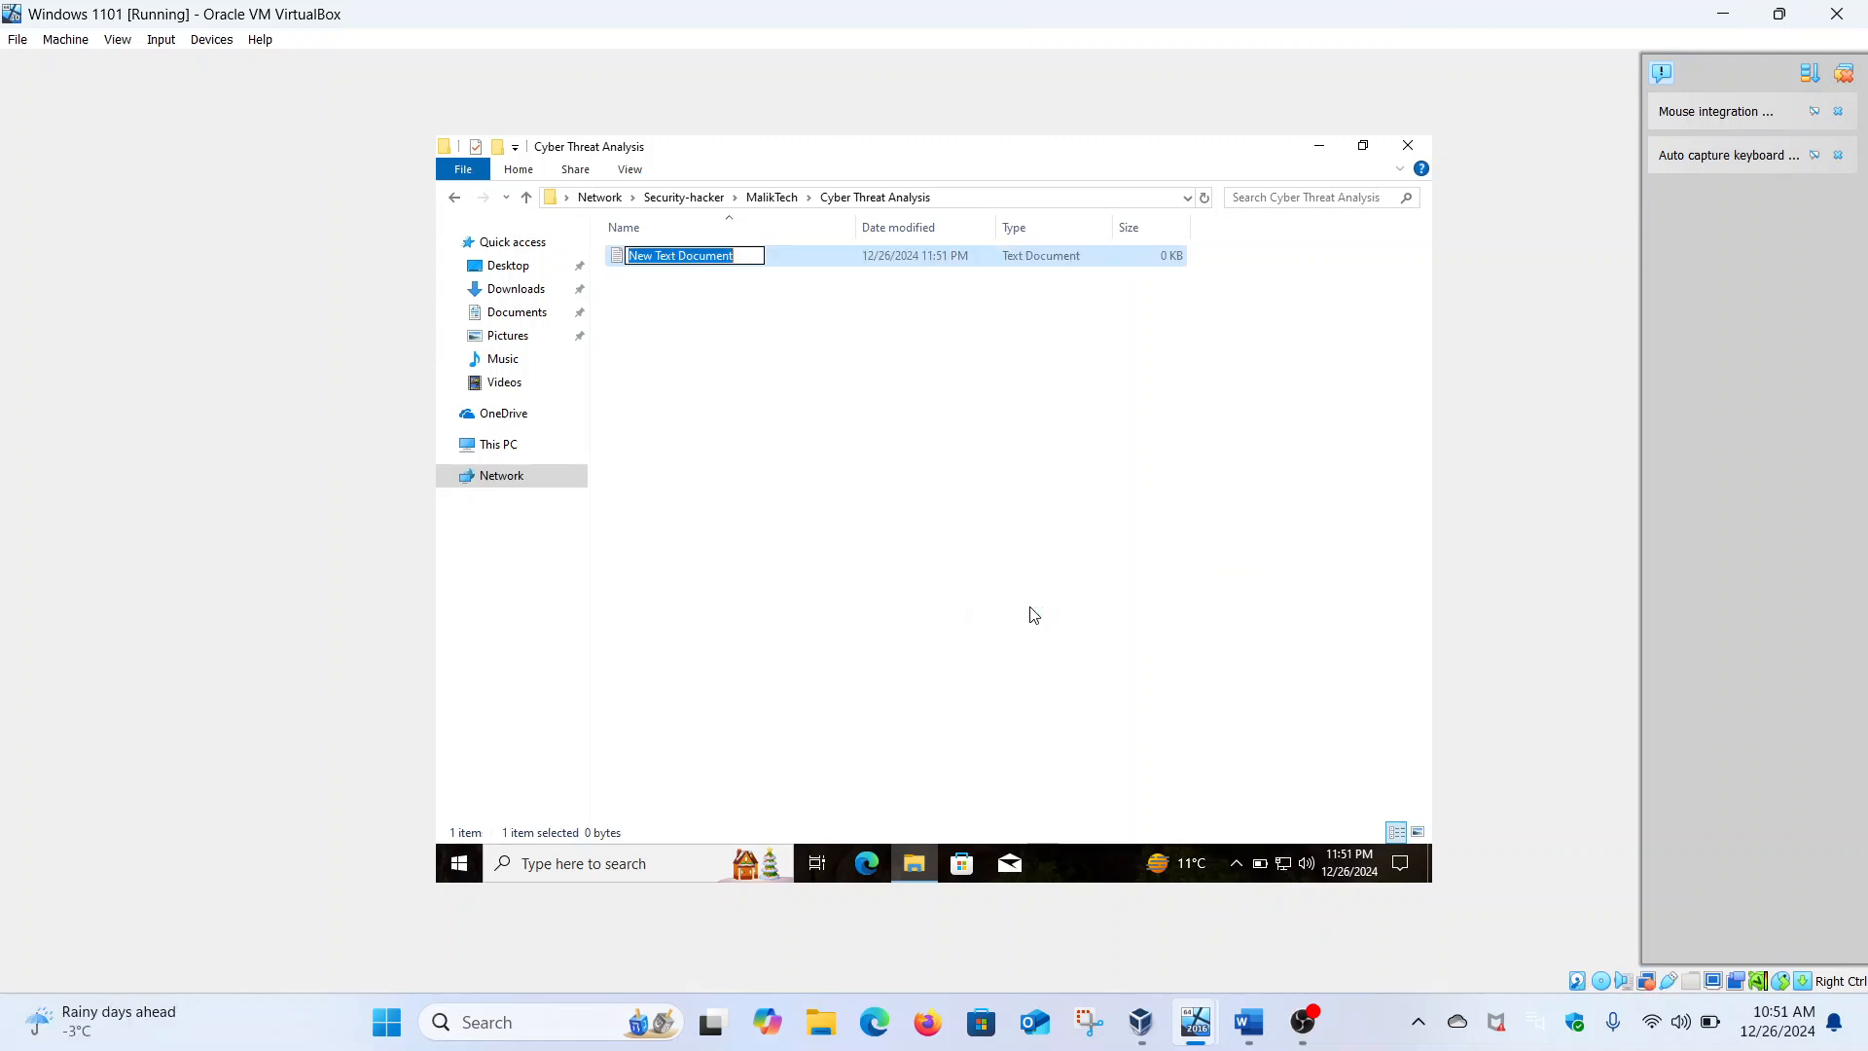
key(BackSpace)
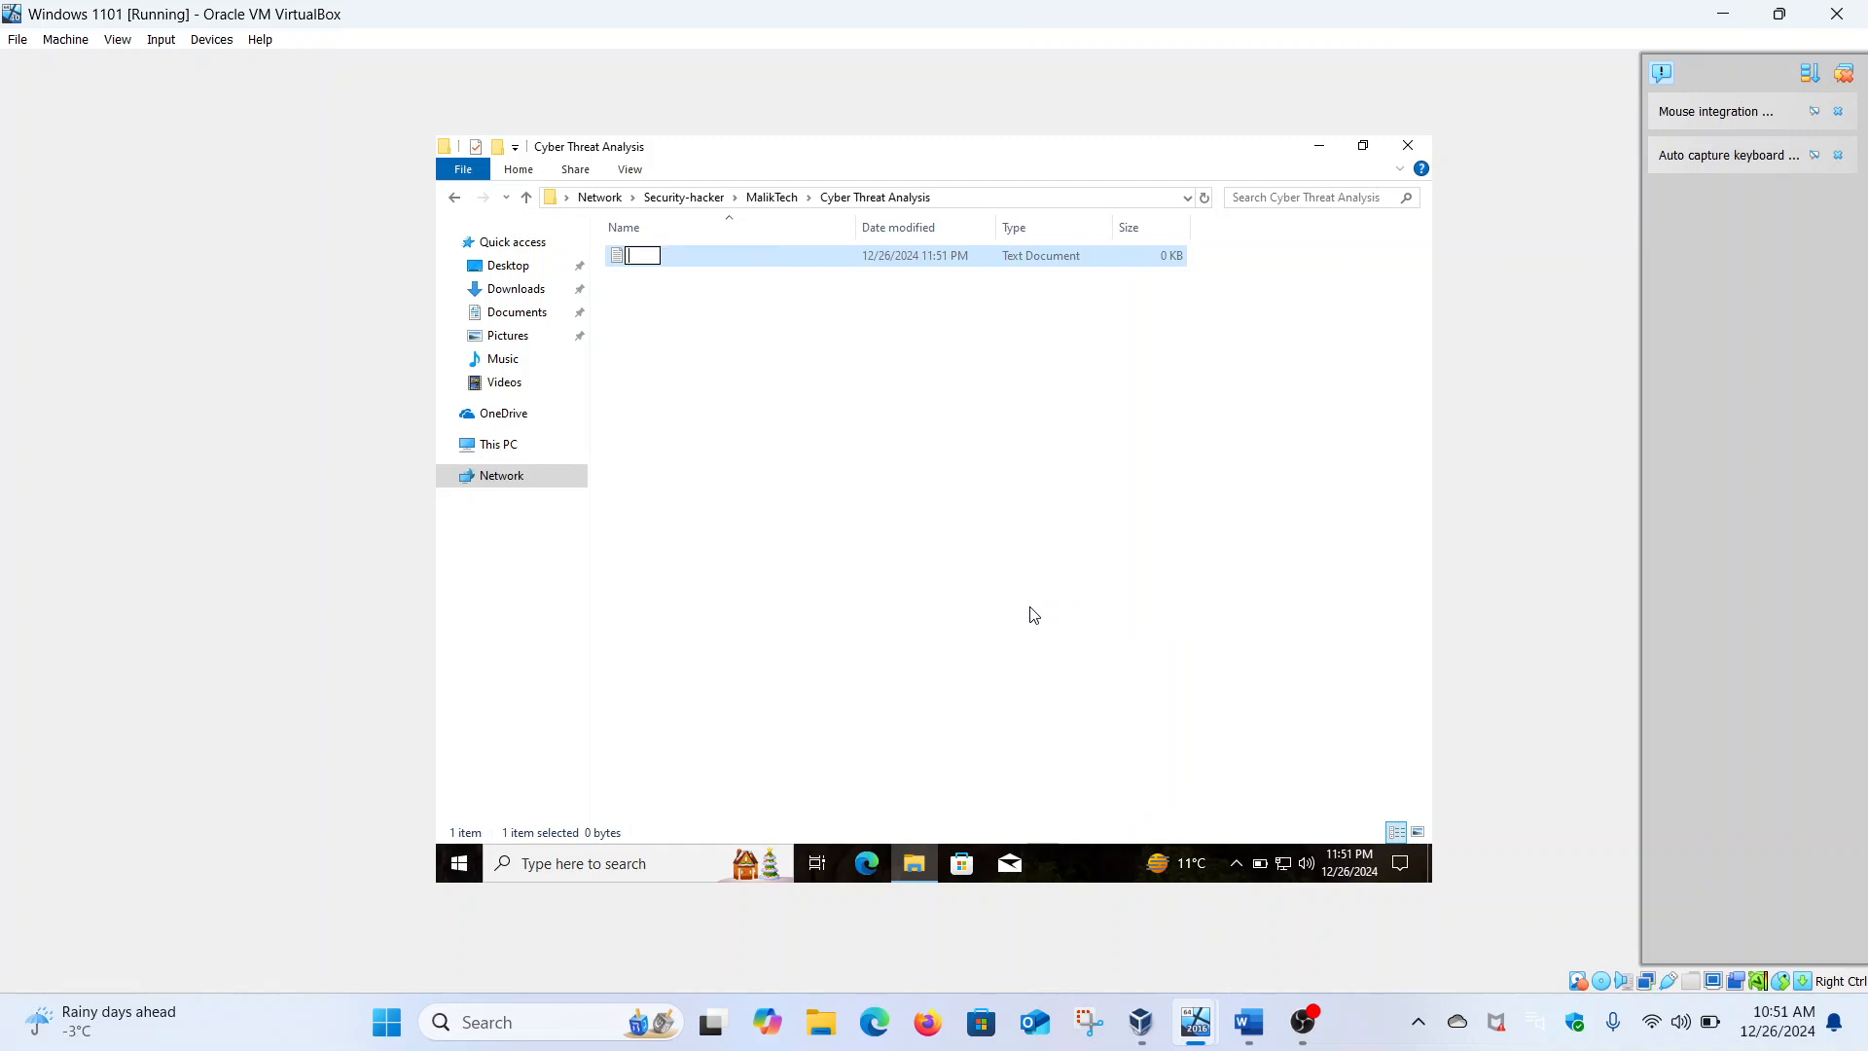
text(Cyber Threat Ana)
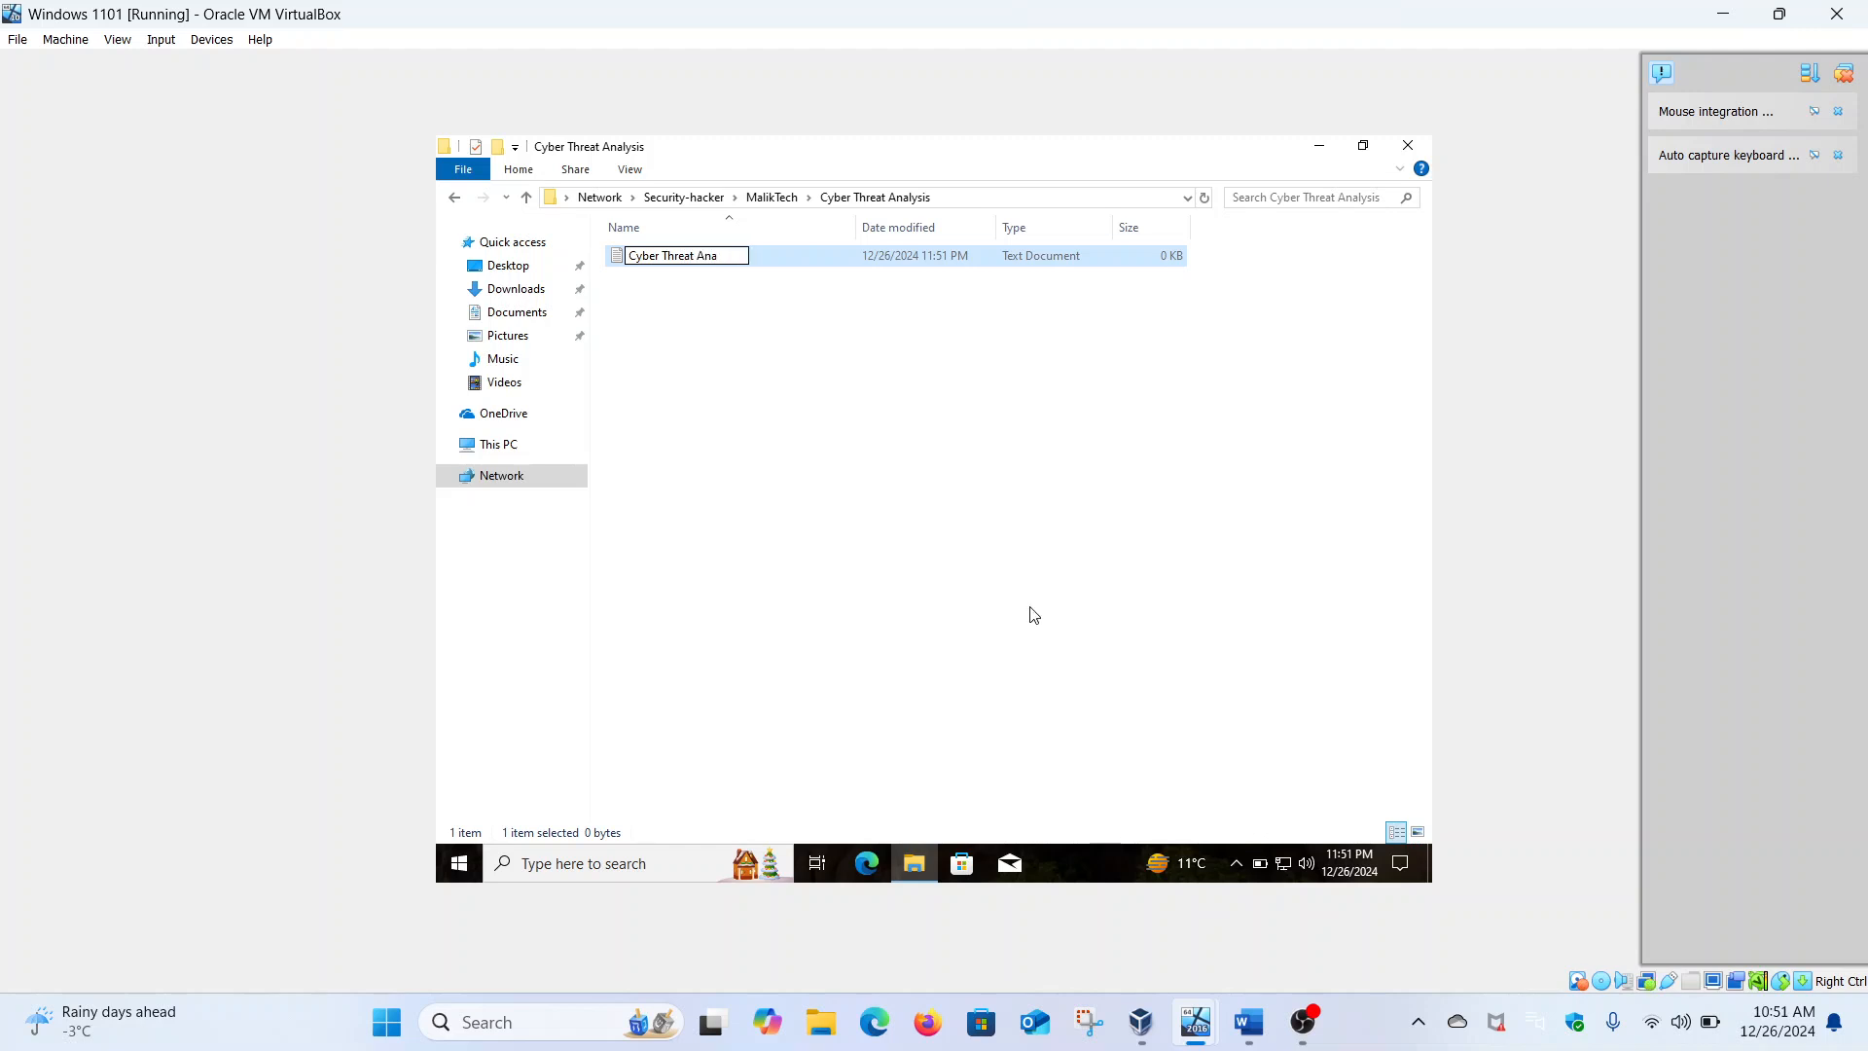
text(lysis)
key(Return)
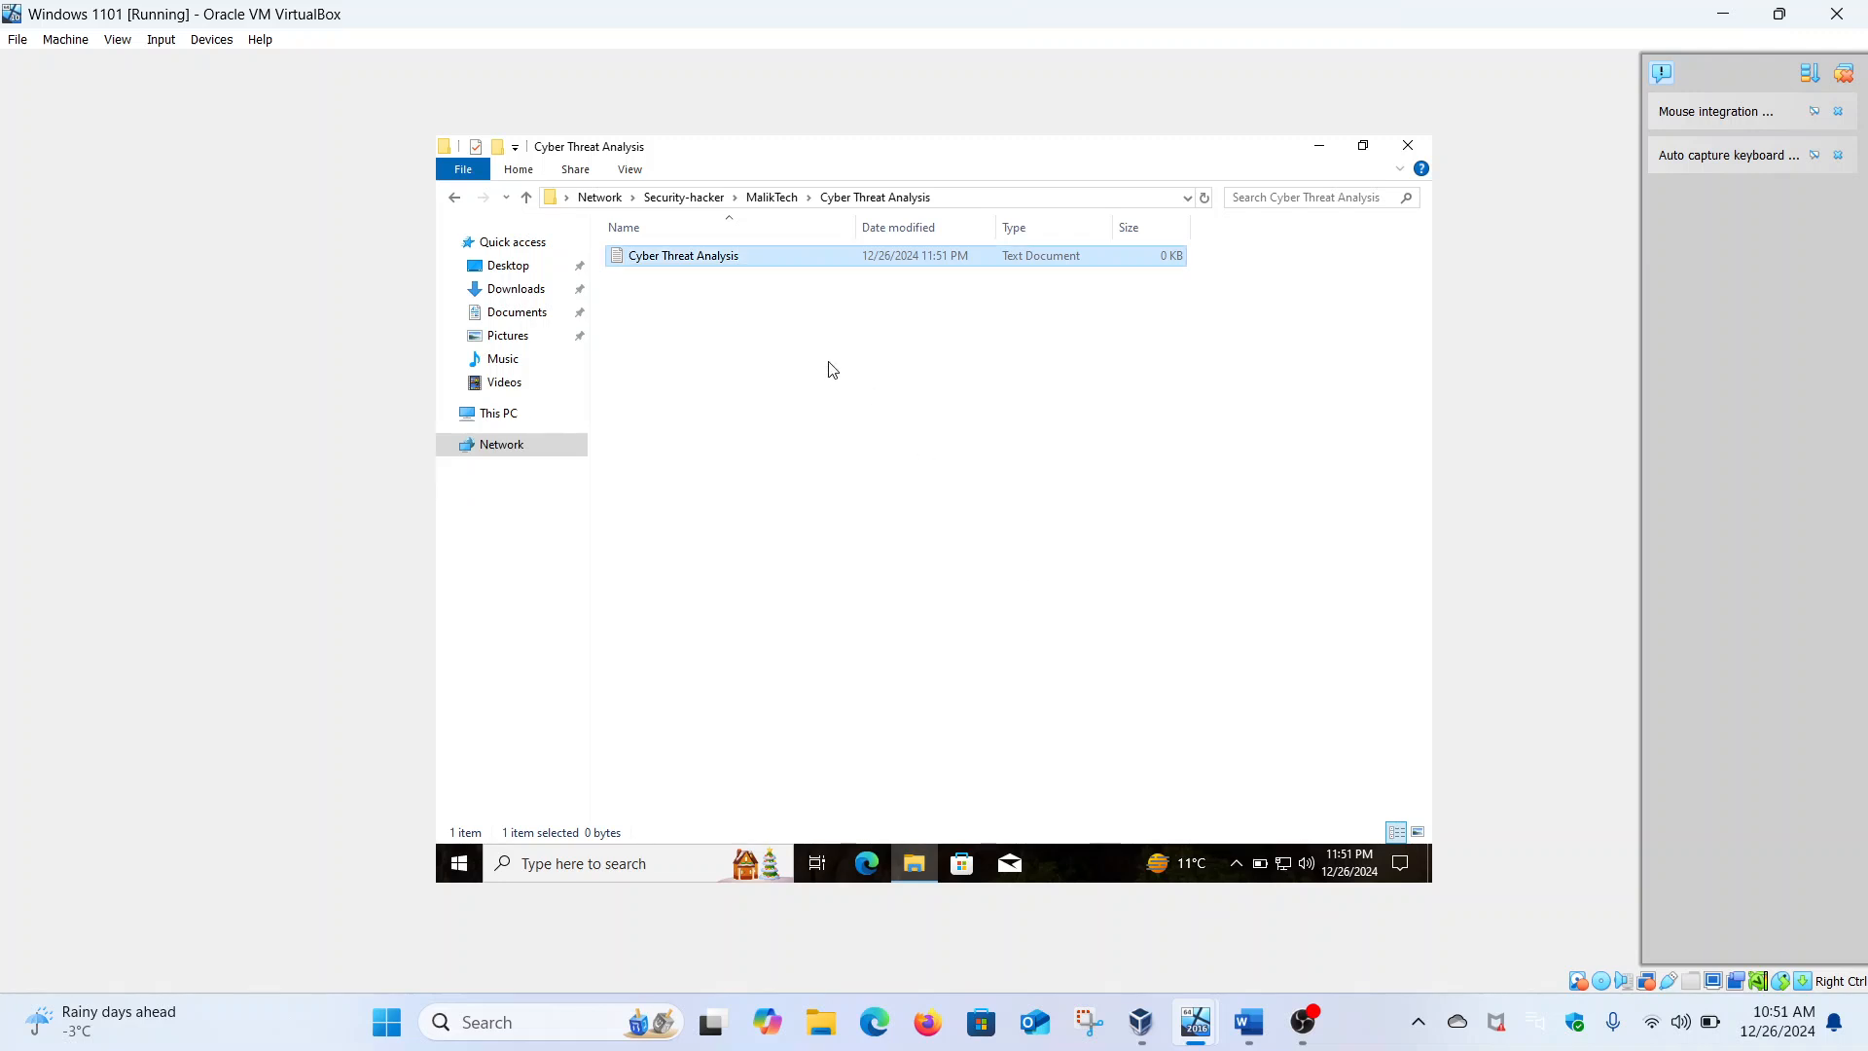
click(1244, 1022)
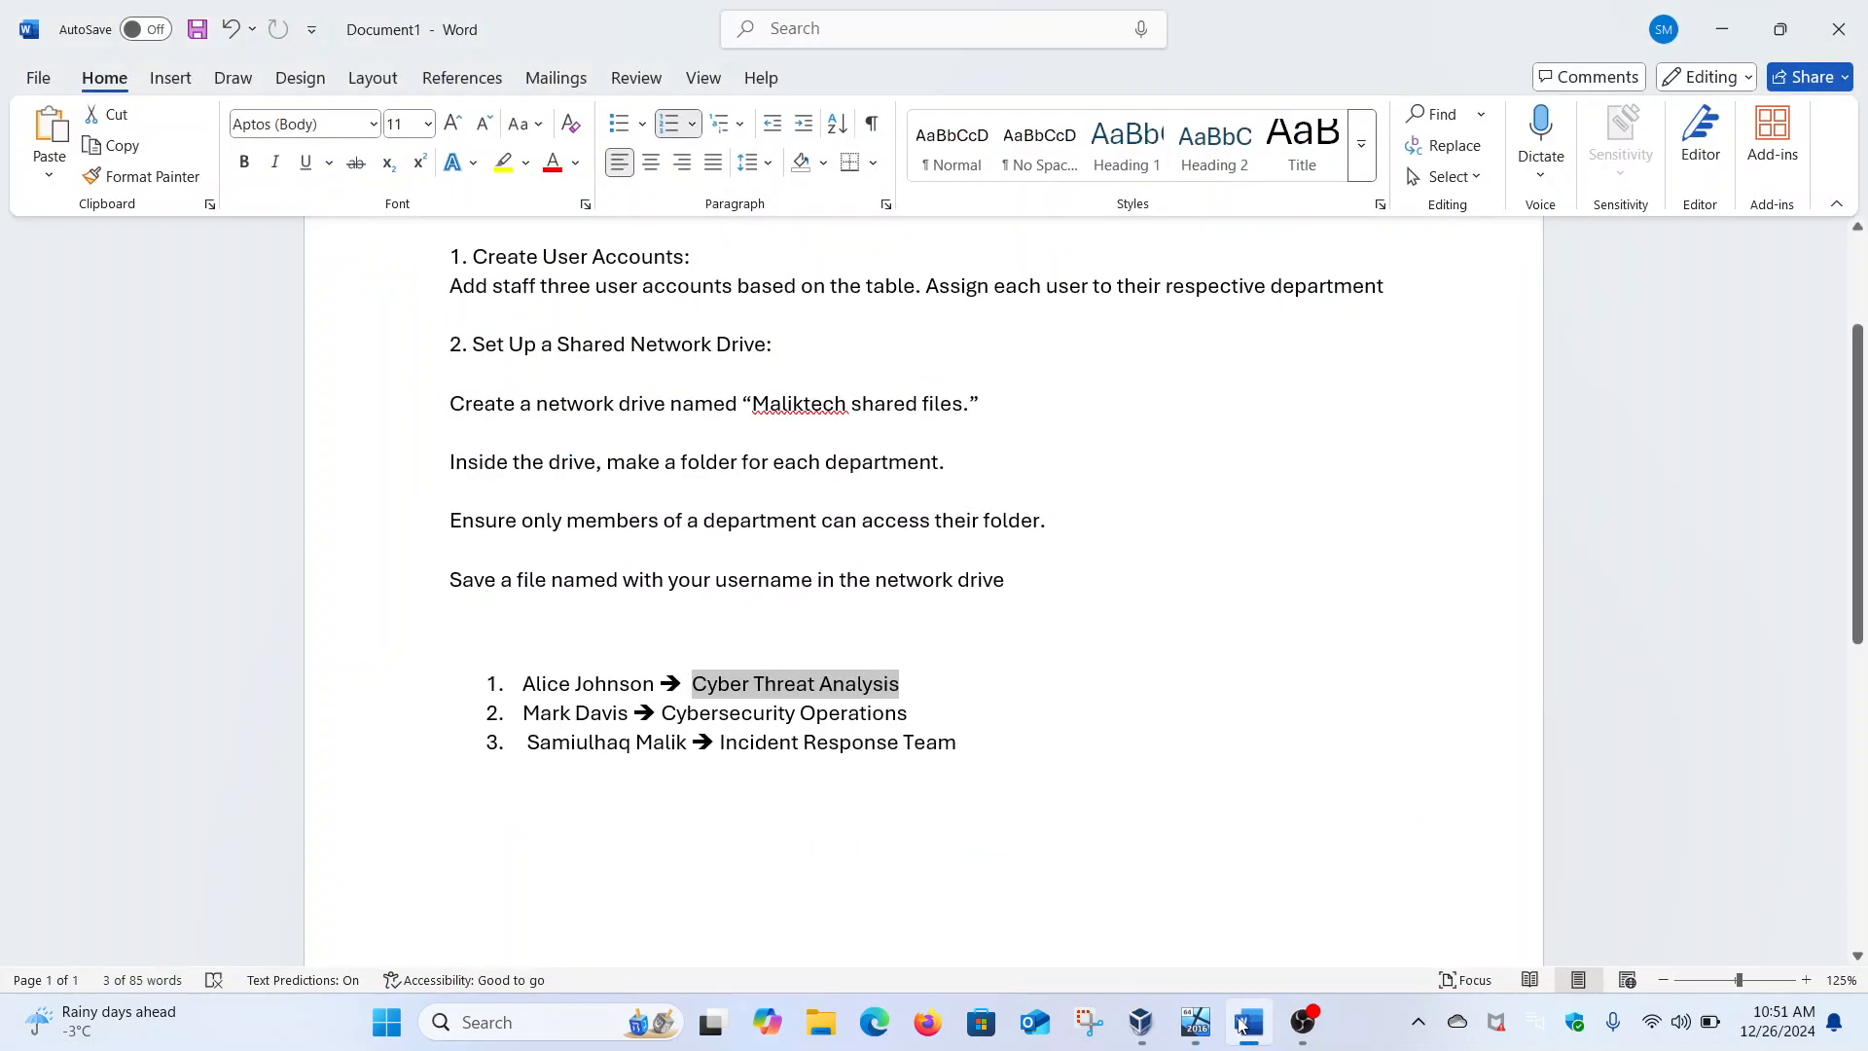
click(1244, 1023)
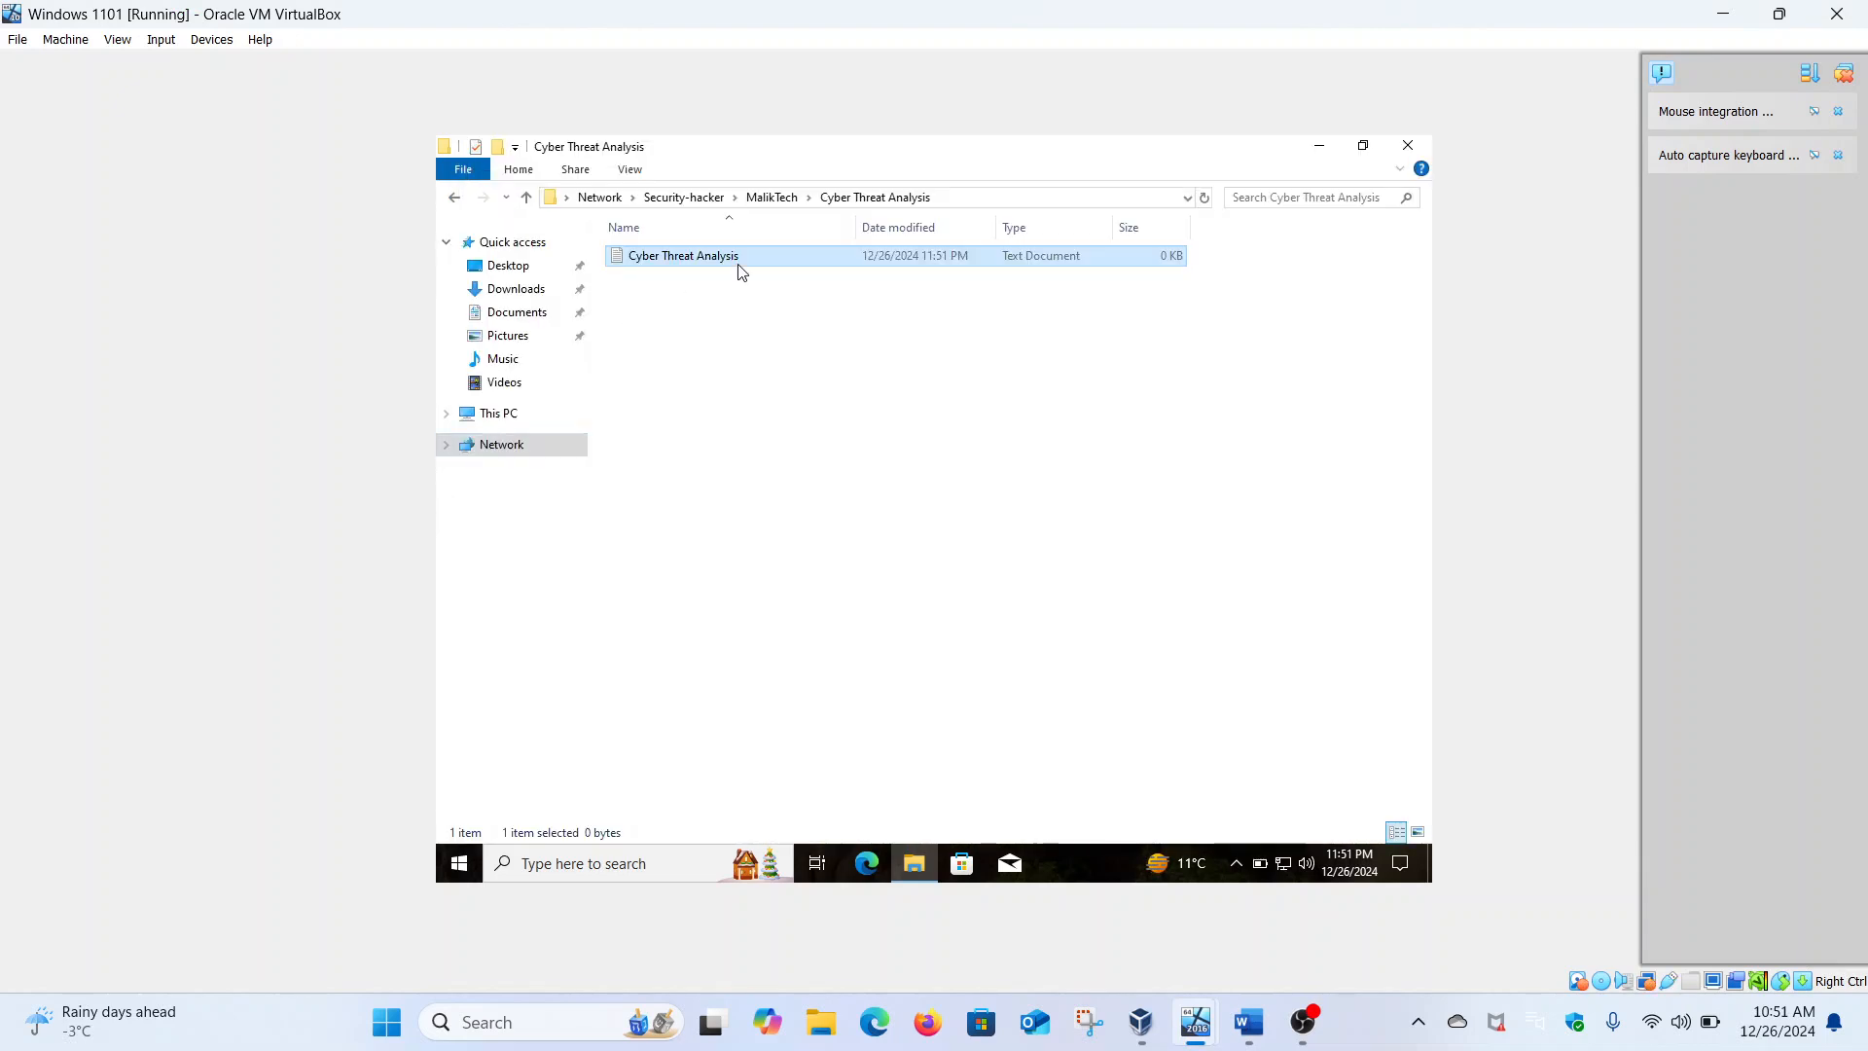
Start renaming the text file but keep its name as Cyber Threat Analysis
right_click(739, 265)
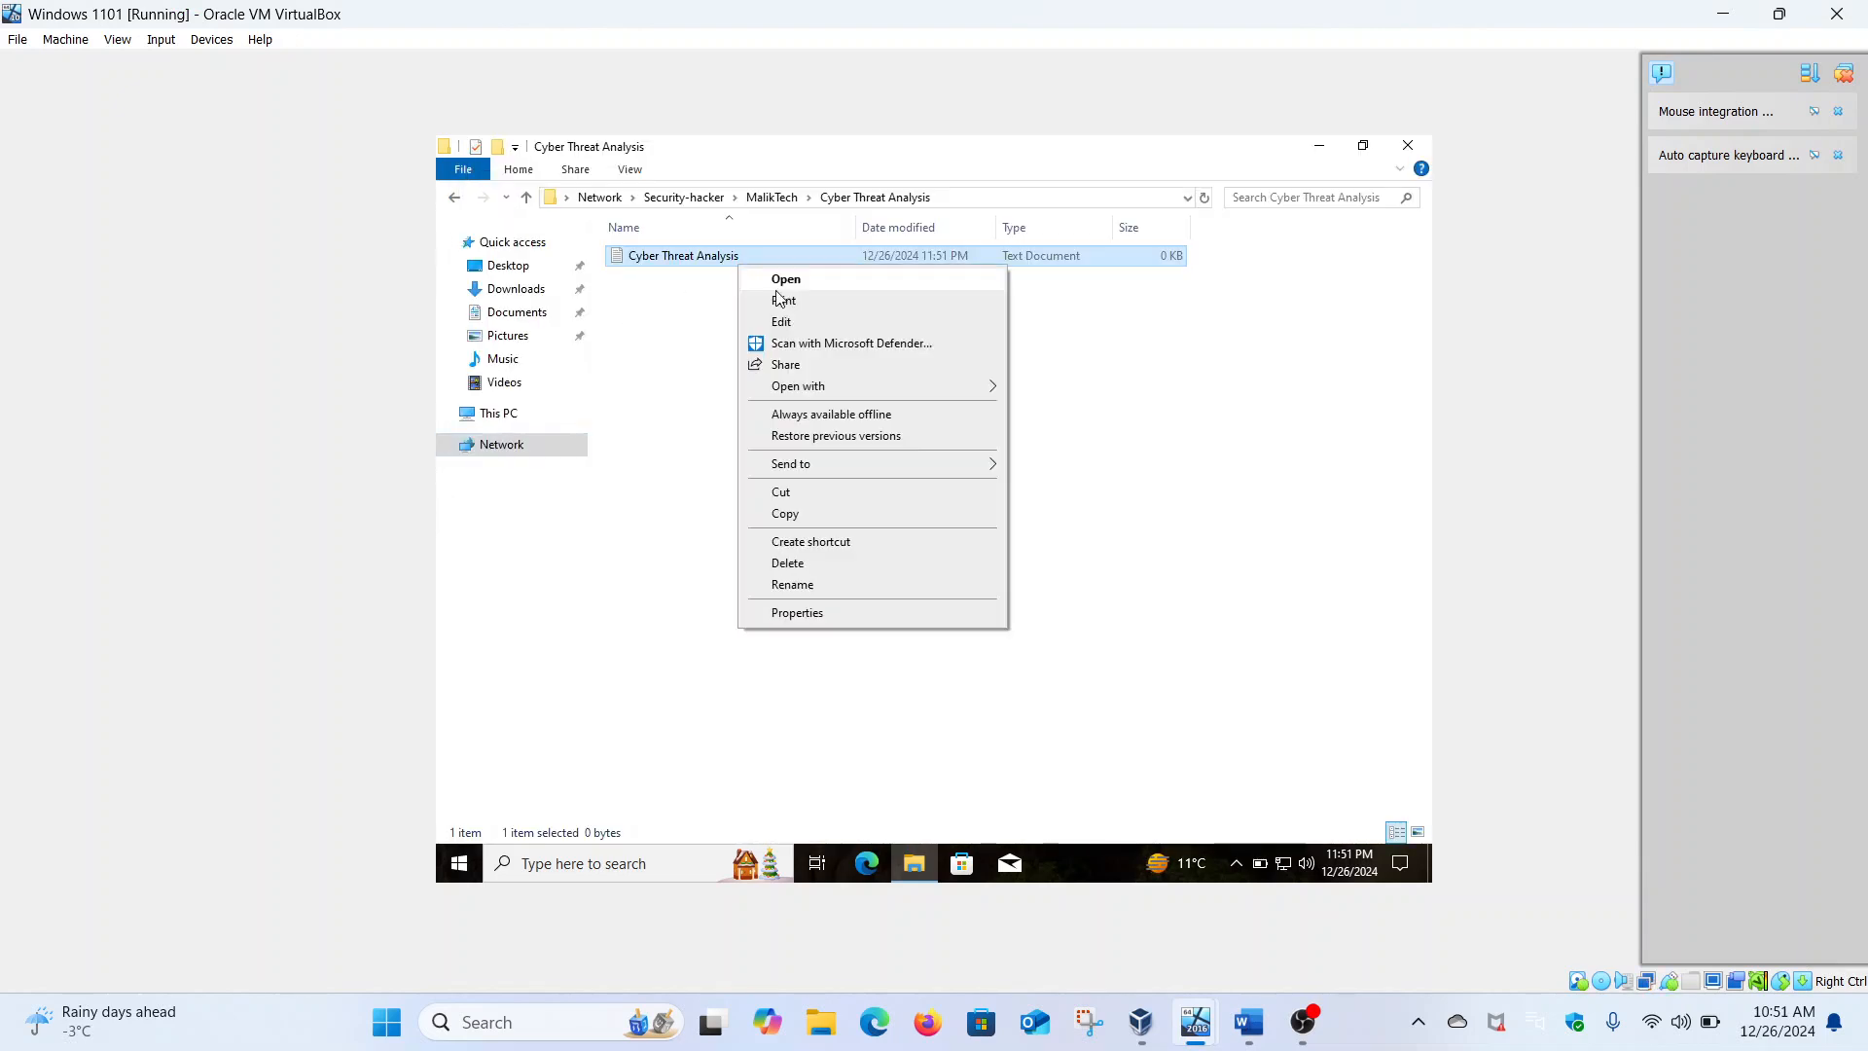
click(801, 585)
key(ctrl+c)
key(BackSpace)
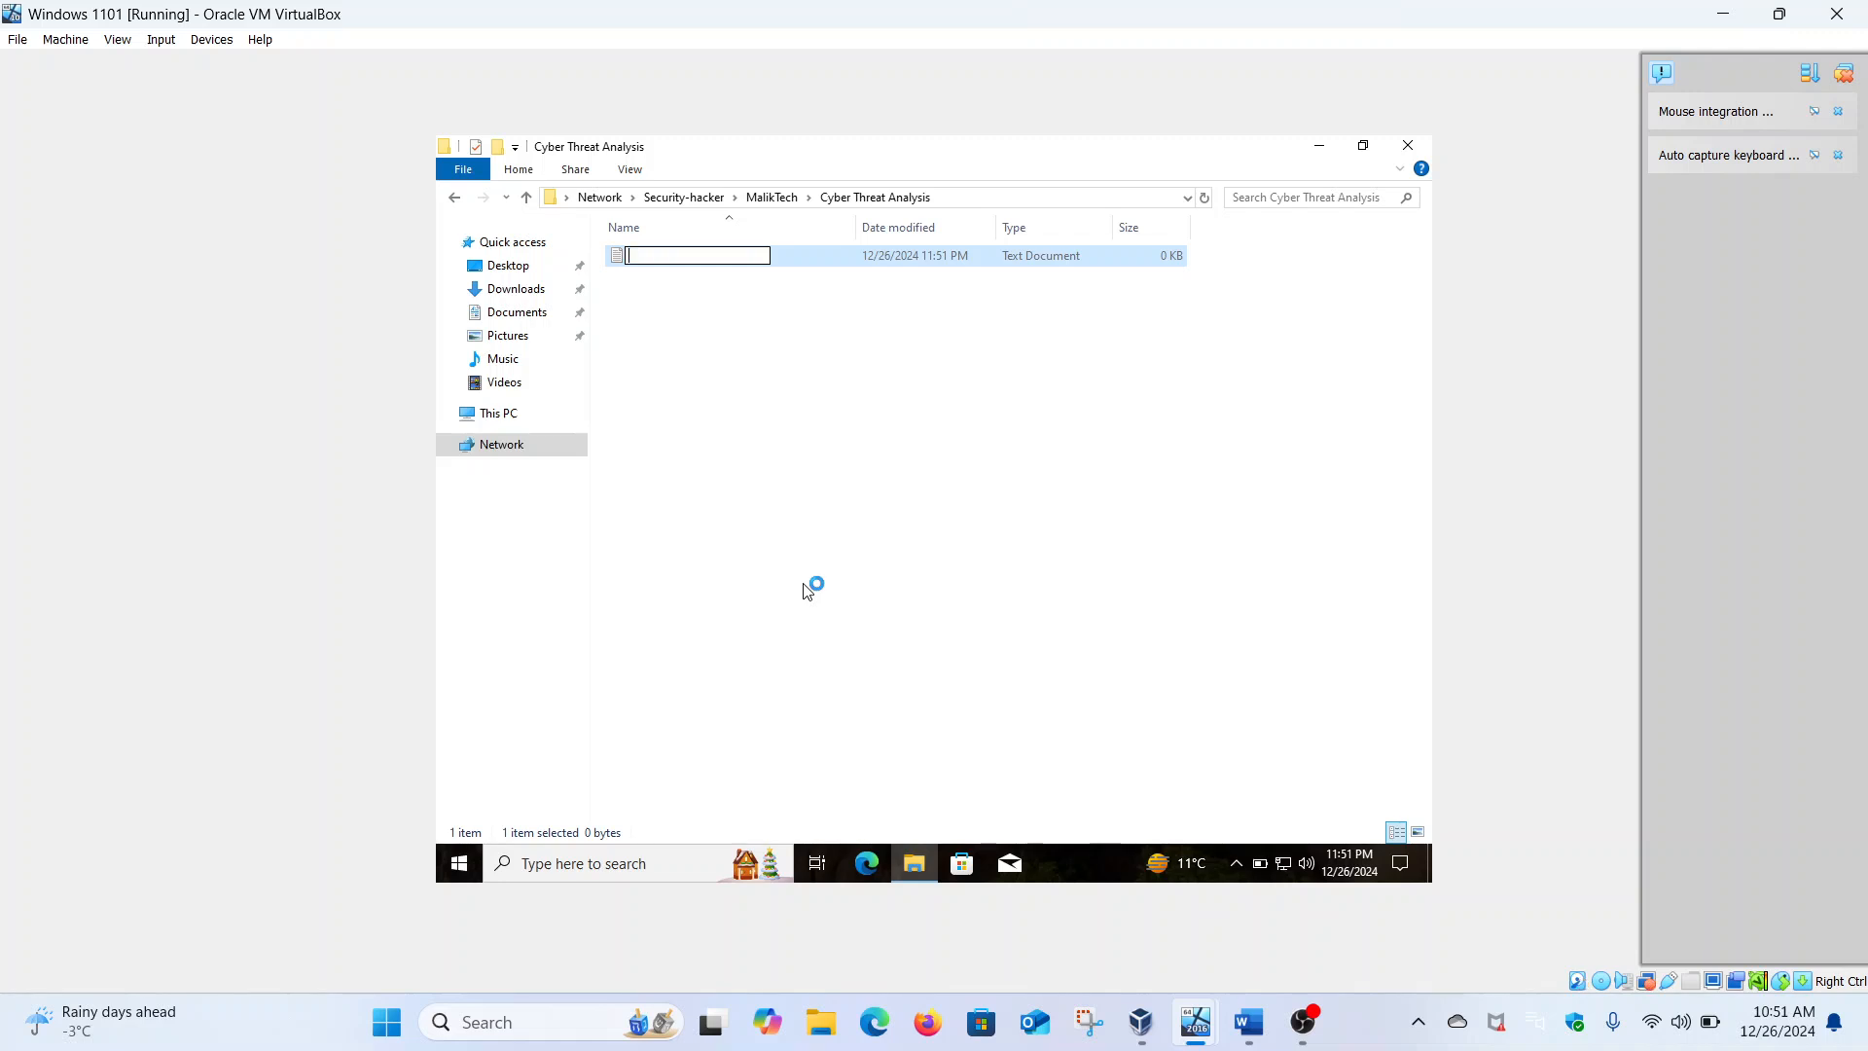
key(ctrl+v)
key(Return)
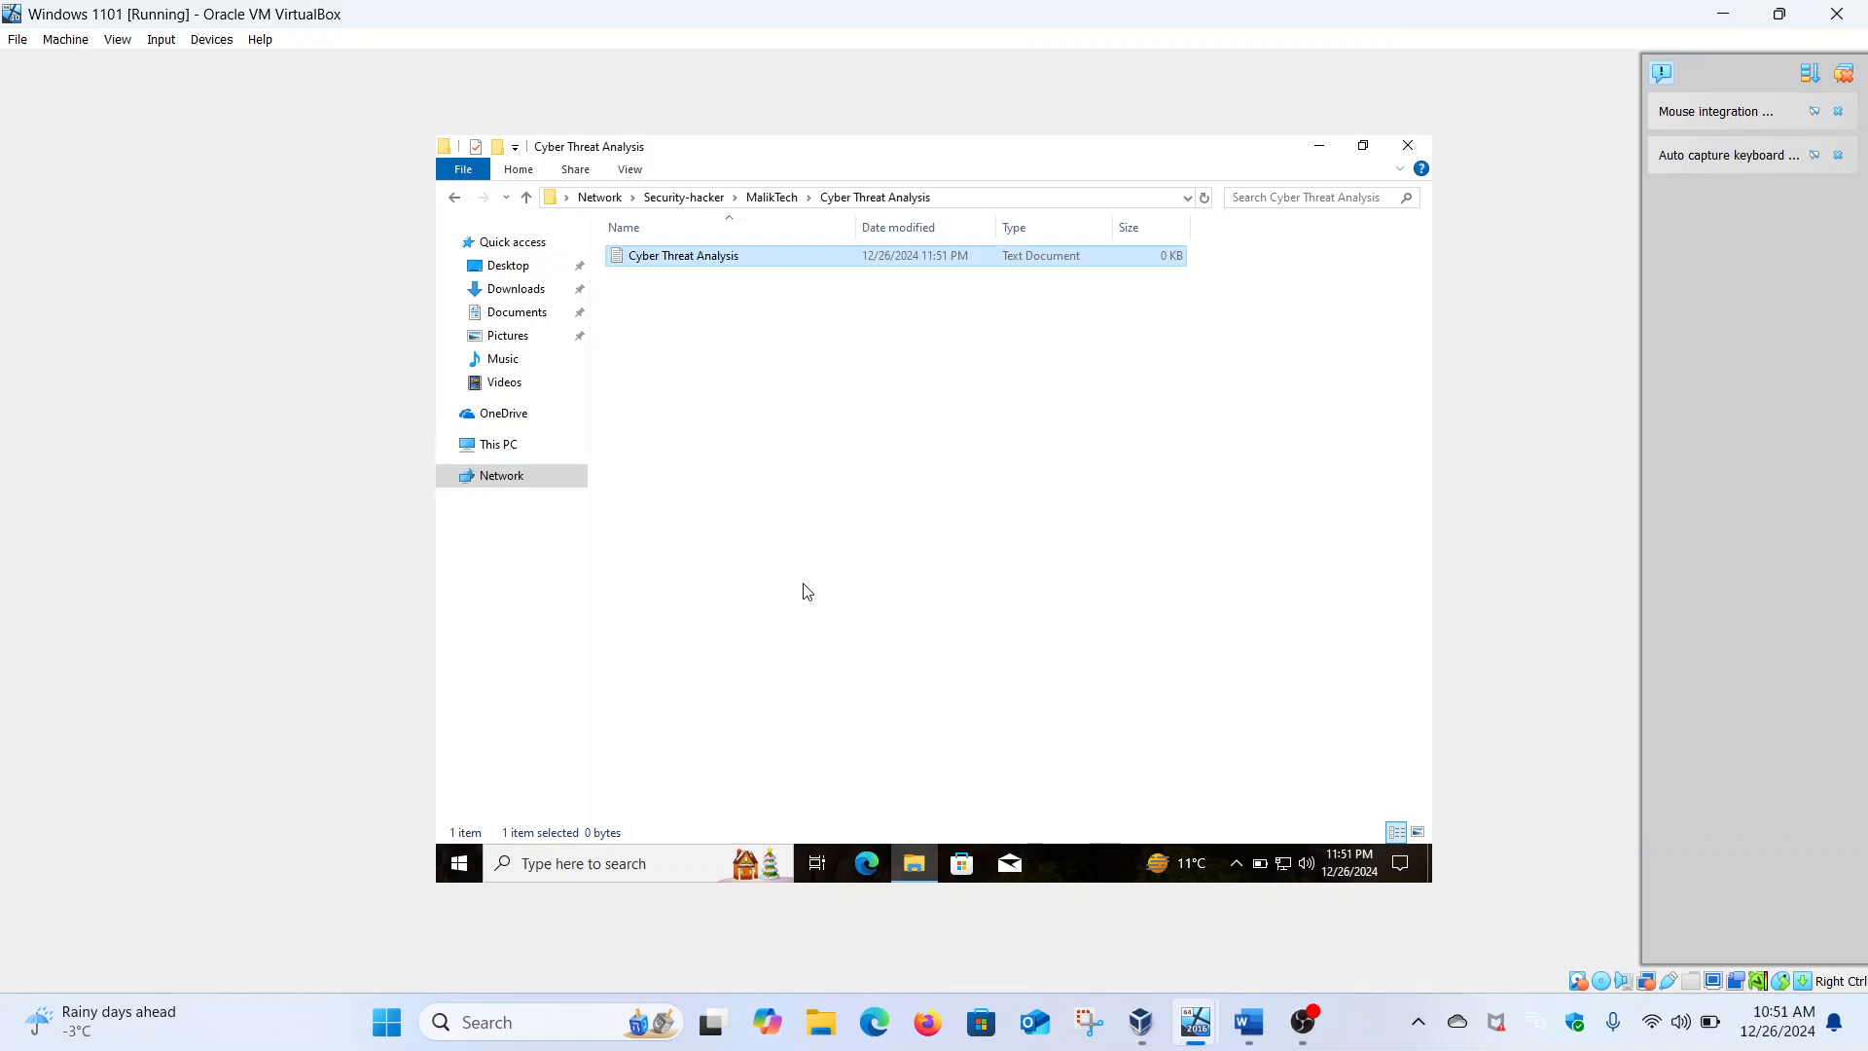
Rename the text file to the signed-in user's username and reveal the folder's UNC path
right_click(728, 264)
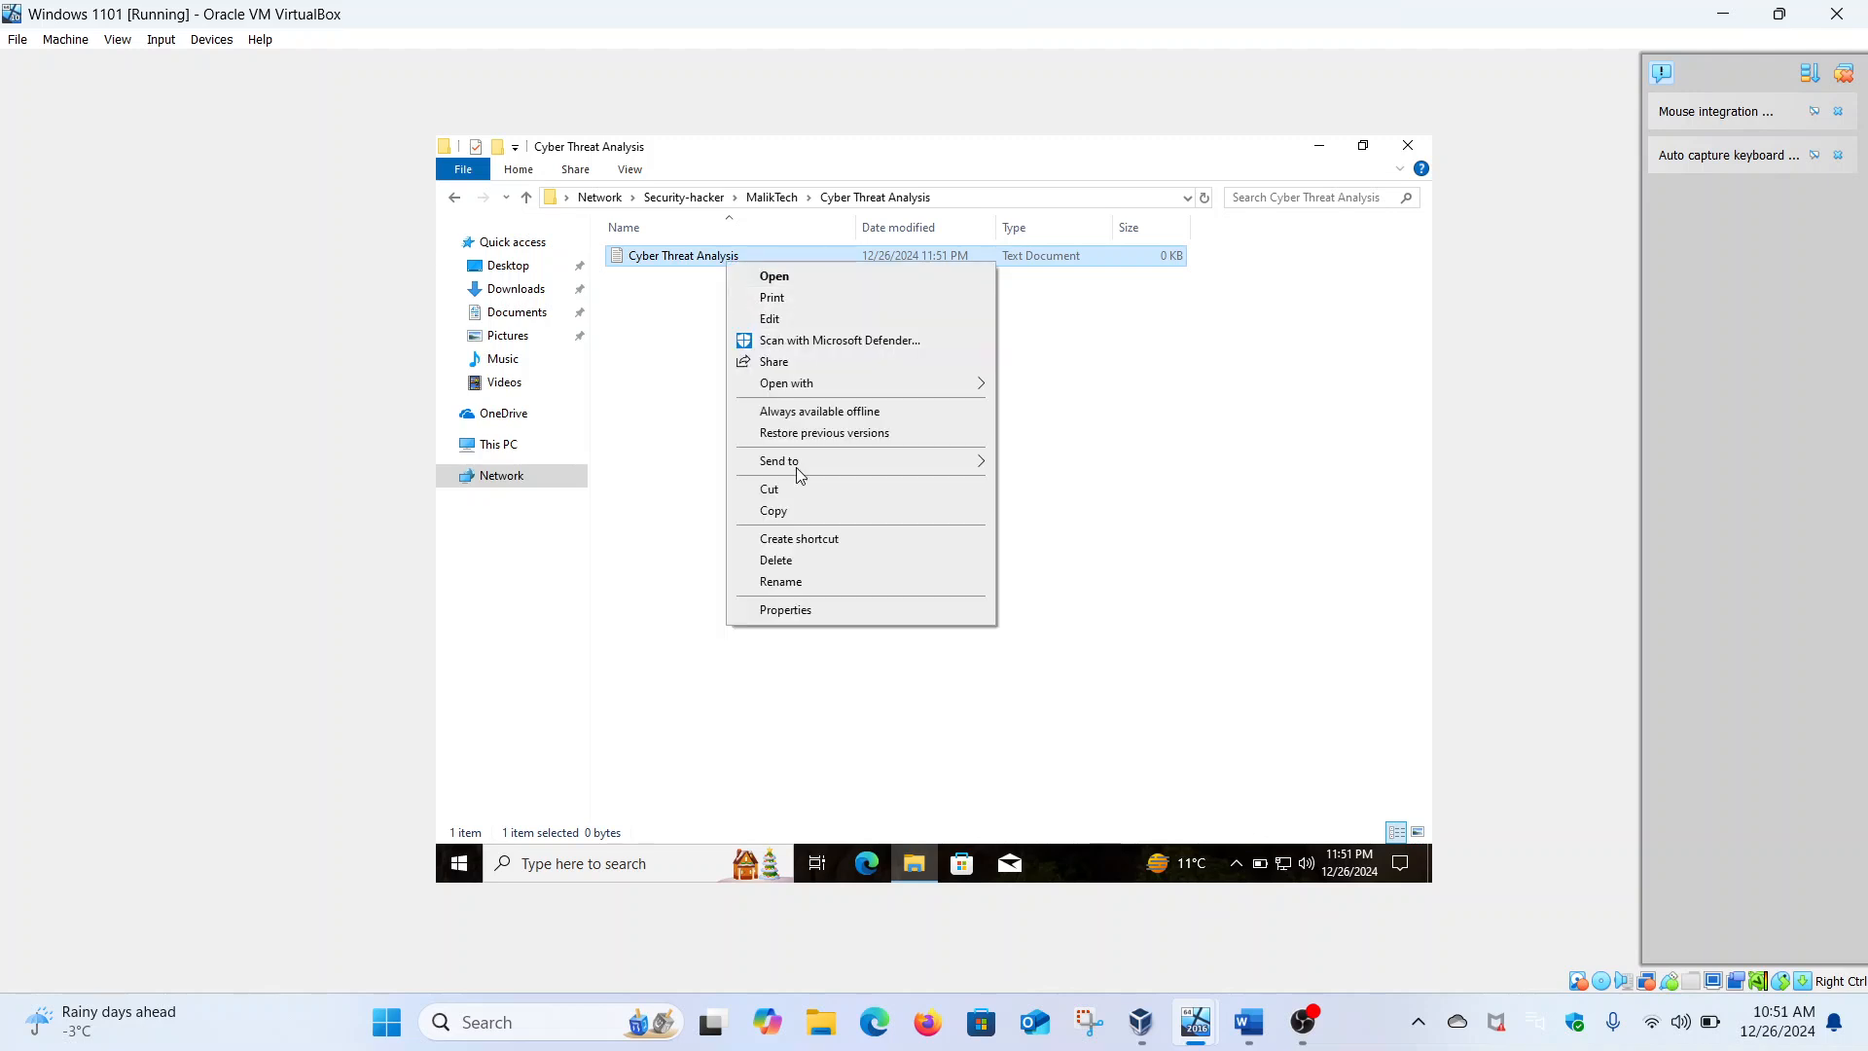
click(782, 582)
text(a)
key(BackSpace)
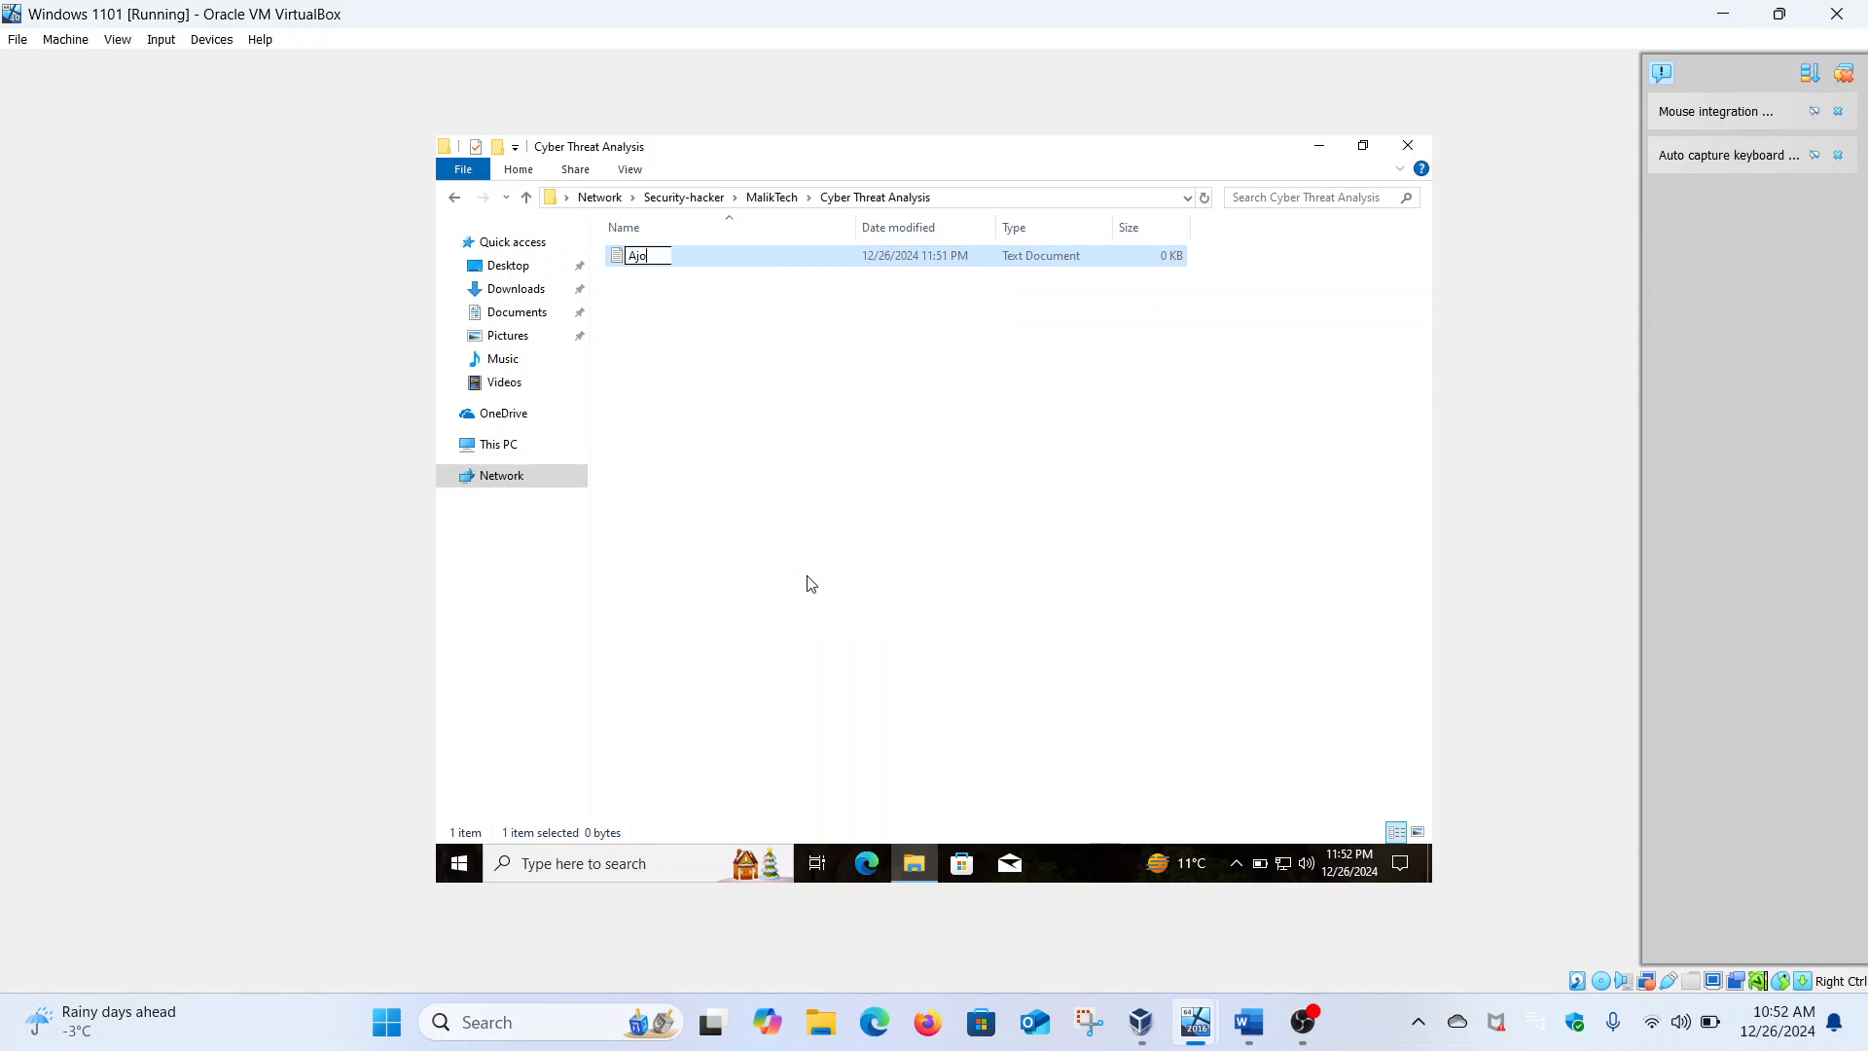
key(Return)
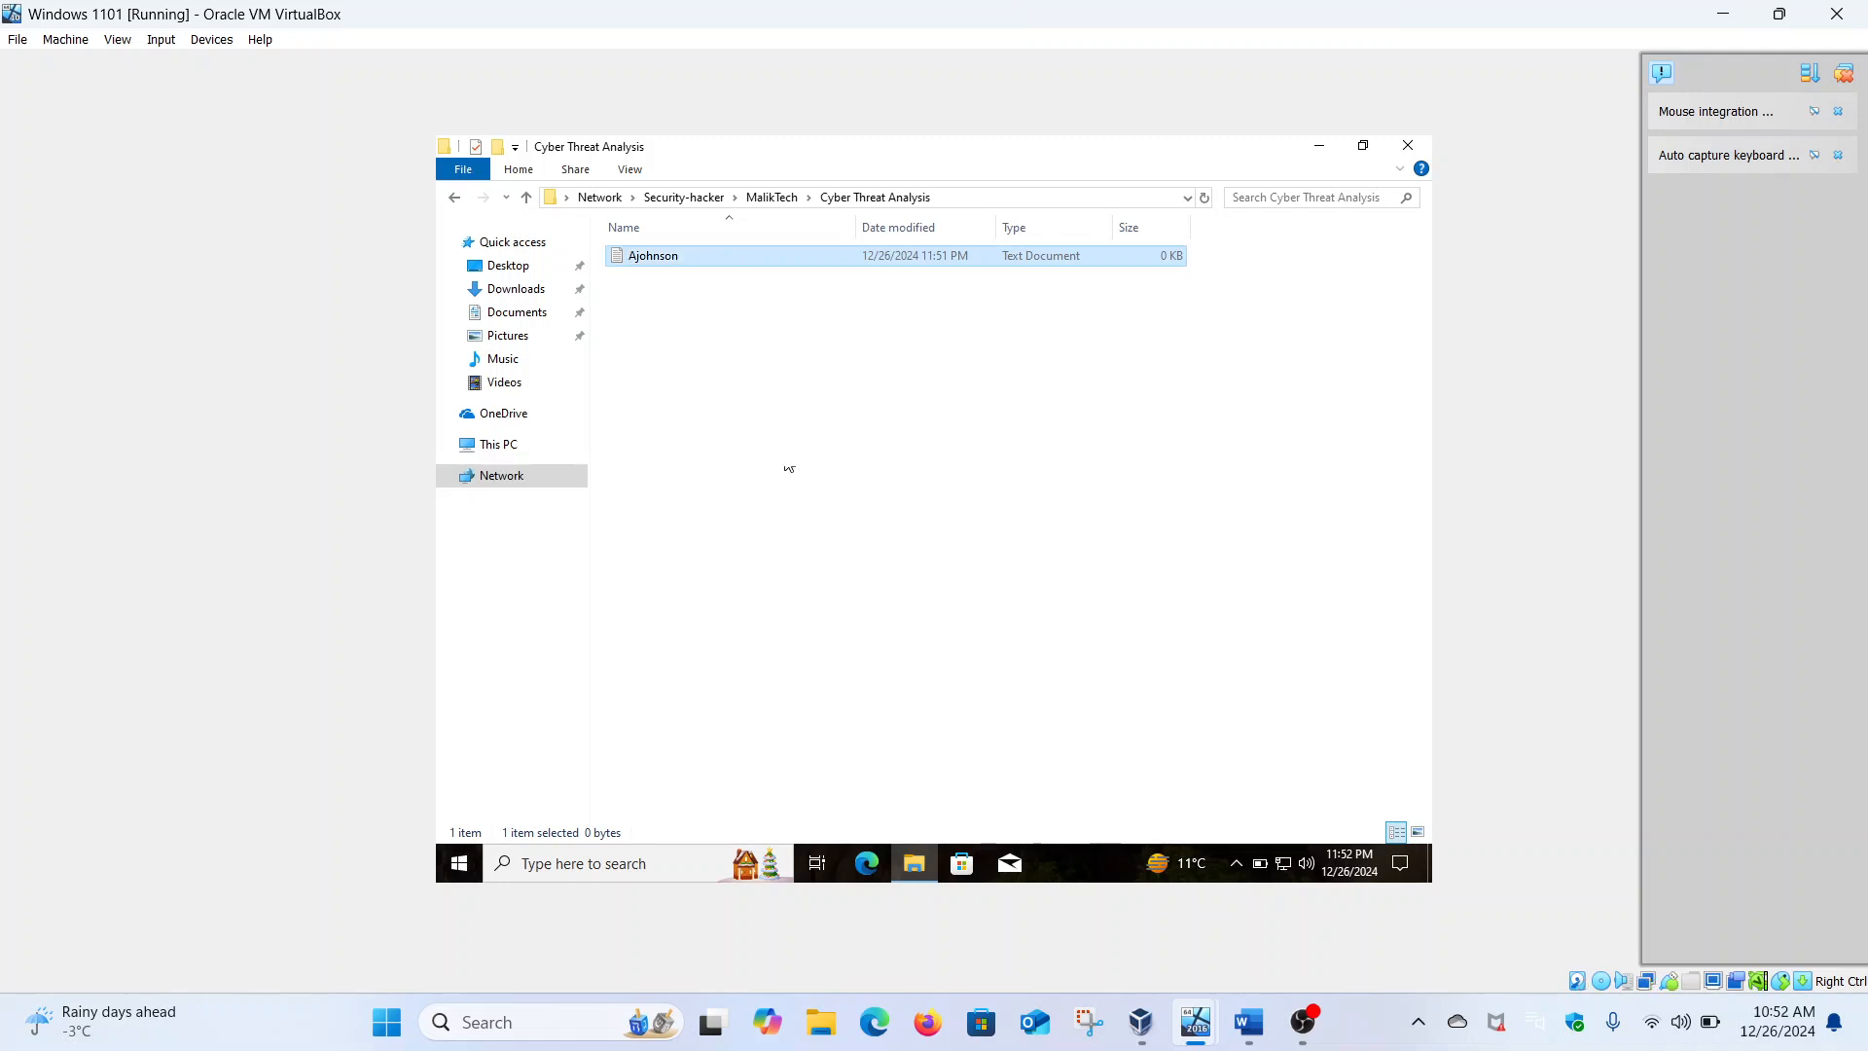
click(941, 196)
key(ctrl+c)
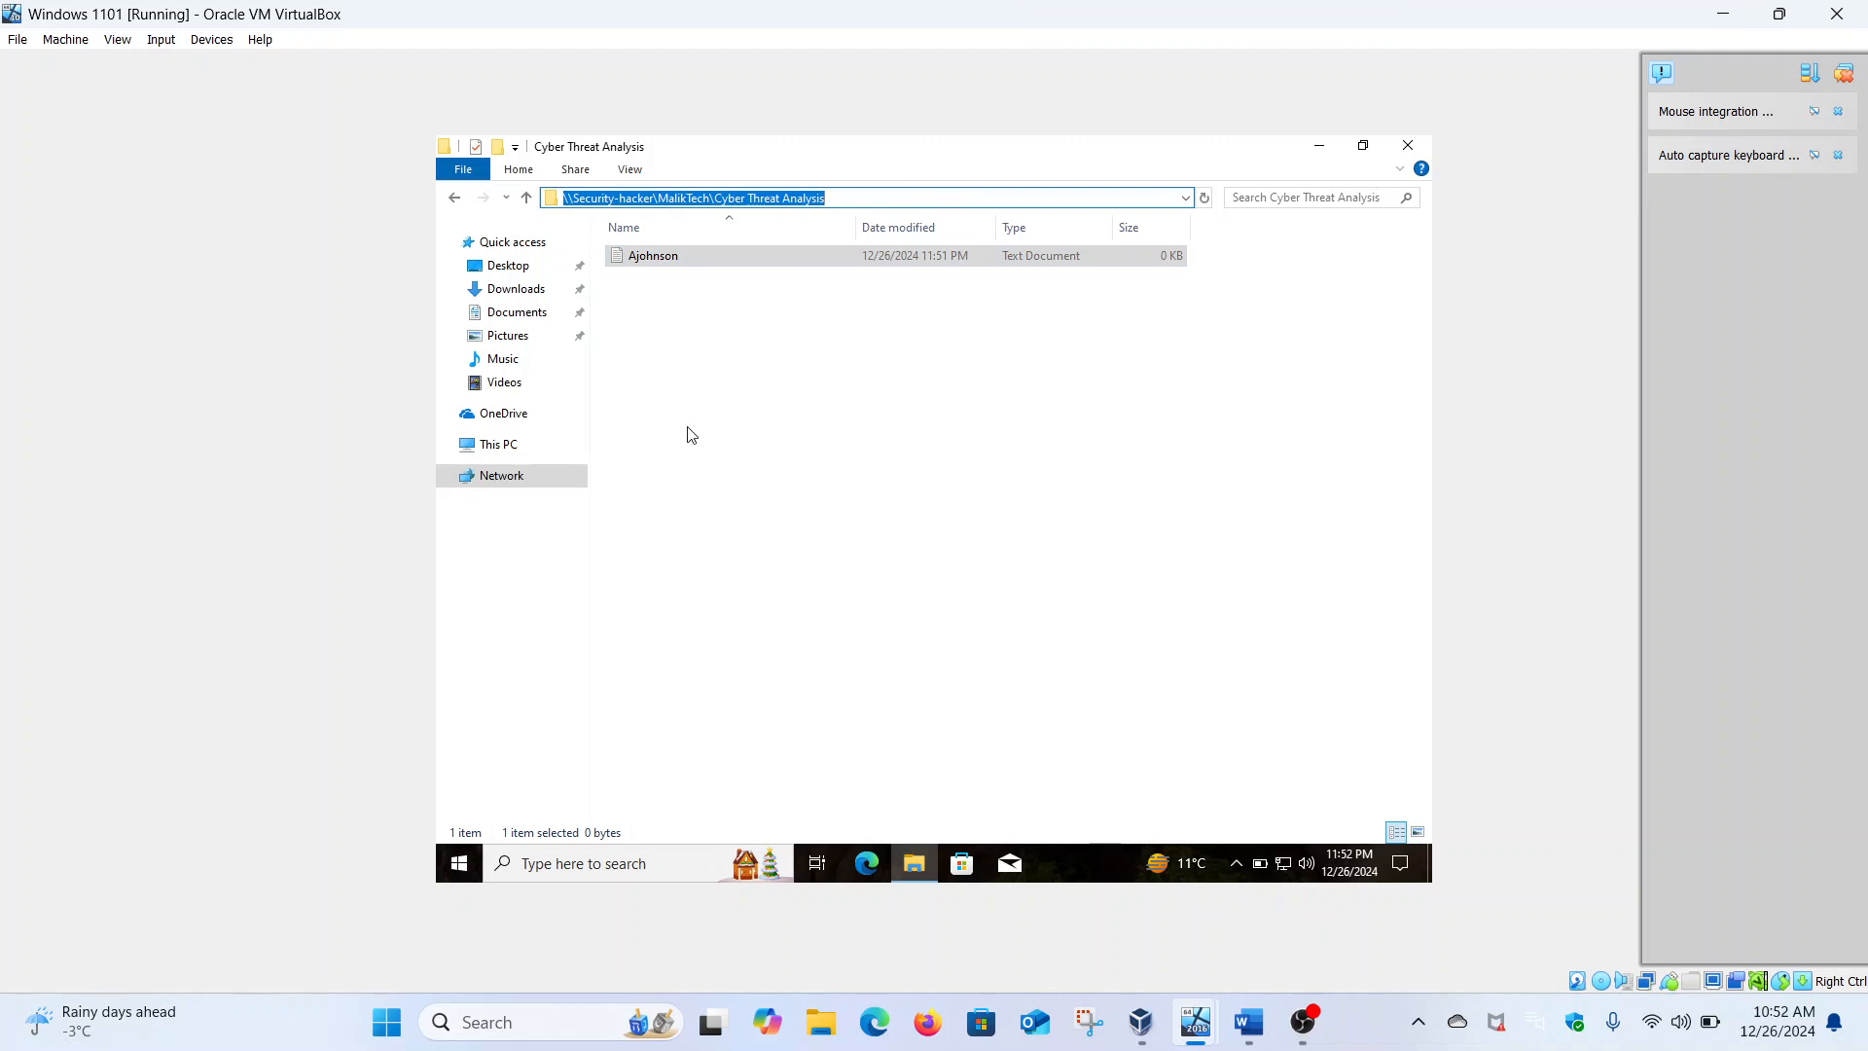
Map the pasted Cyber Threat Analysis share path as drive Z: and open it to verify the file
click(499, 444)
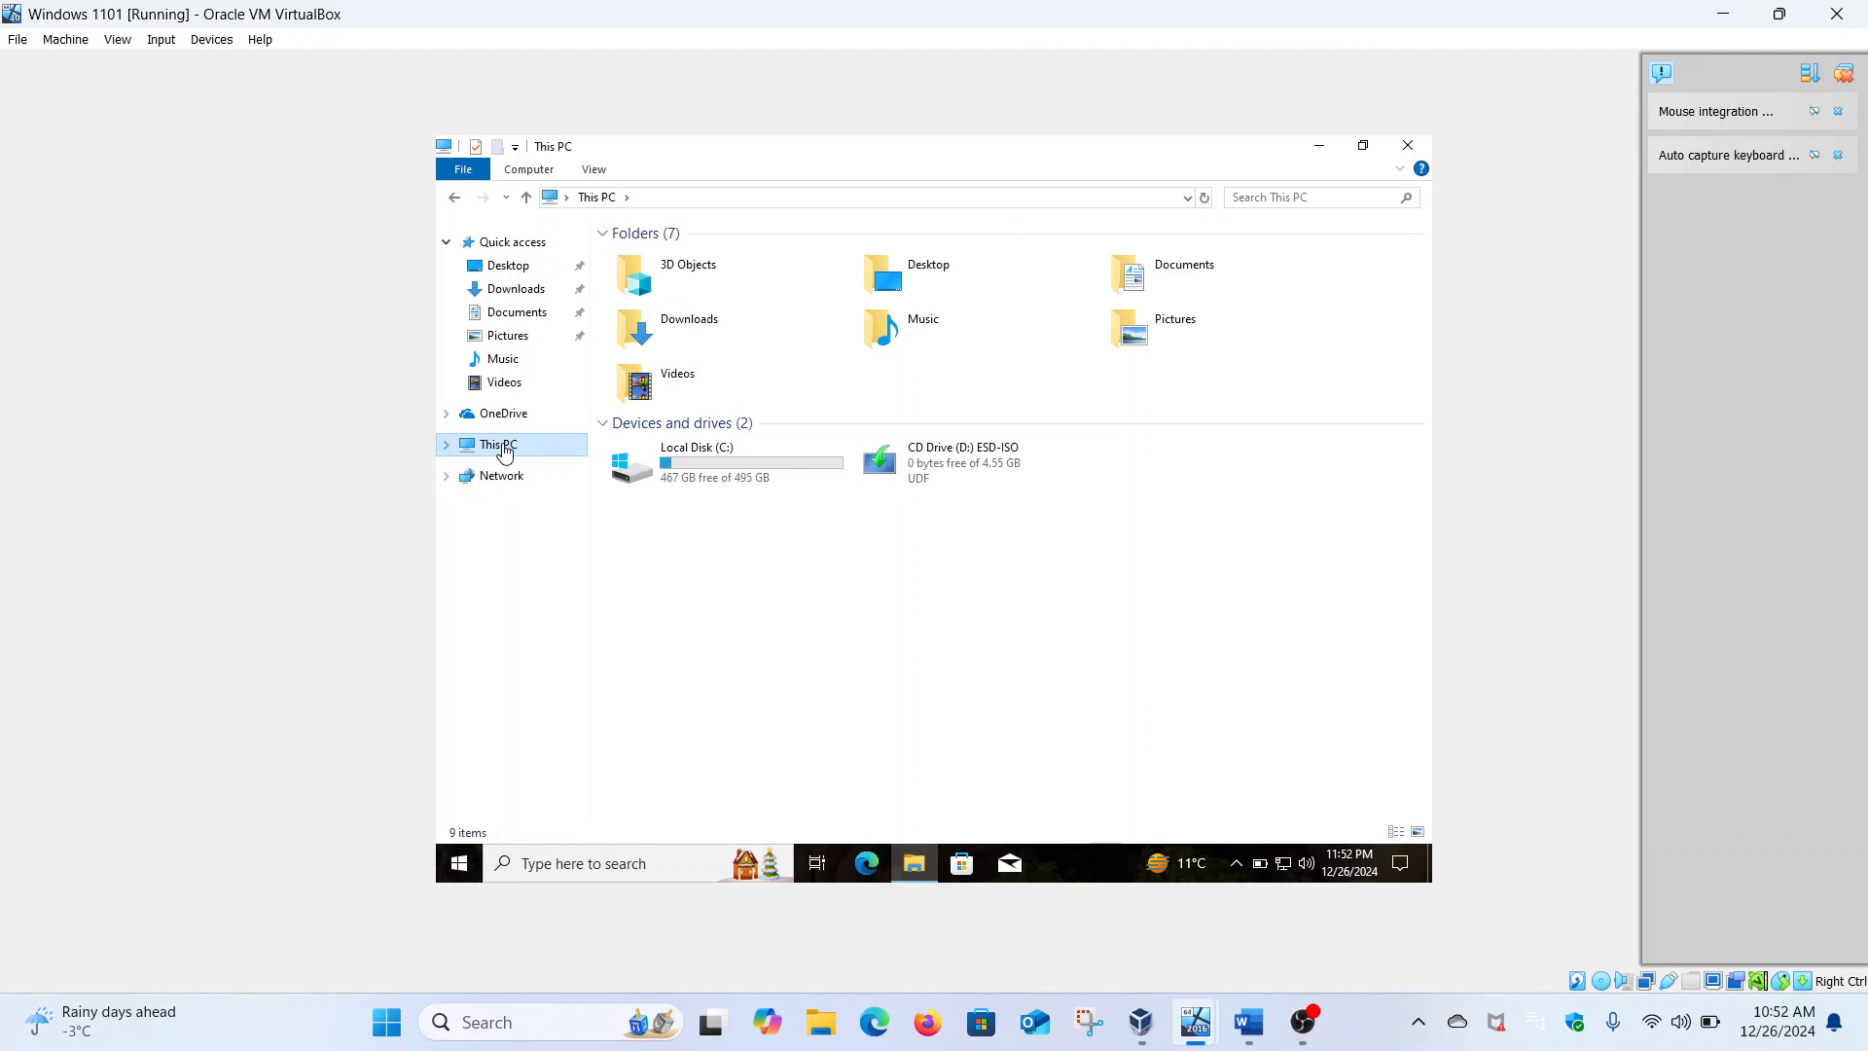
right_click(503, 451)
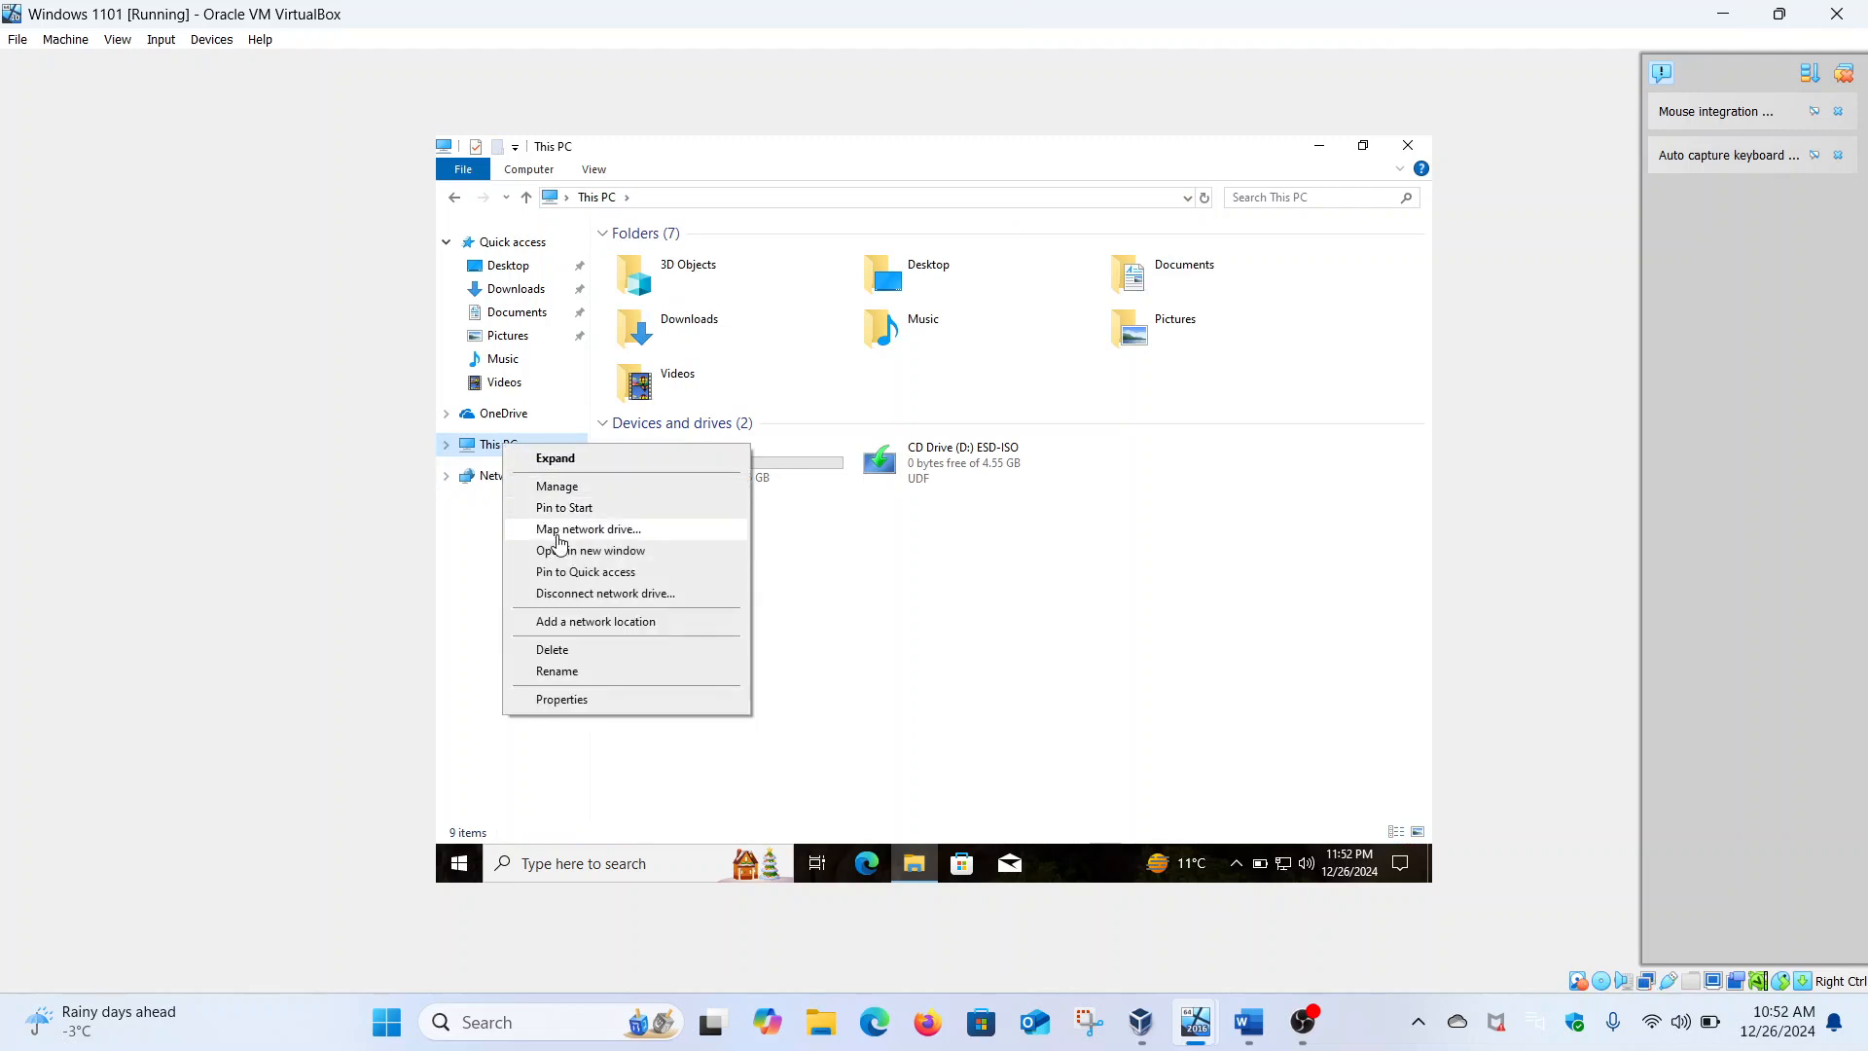
click(561, 535)
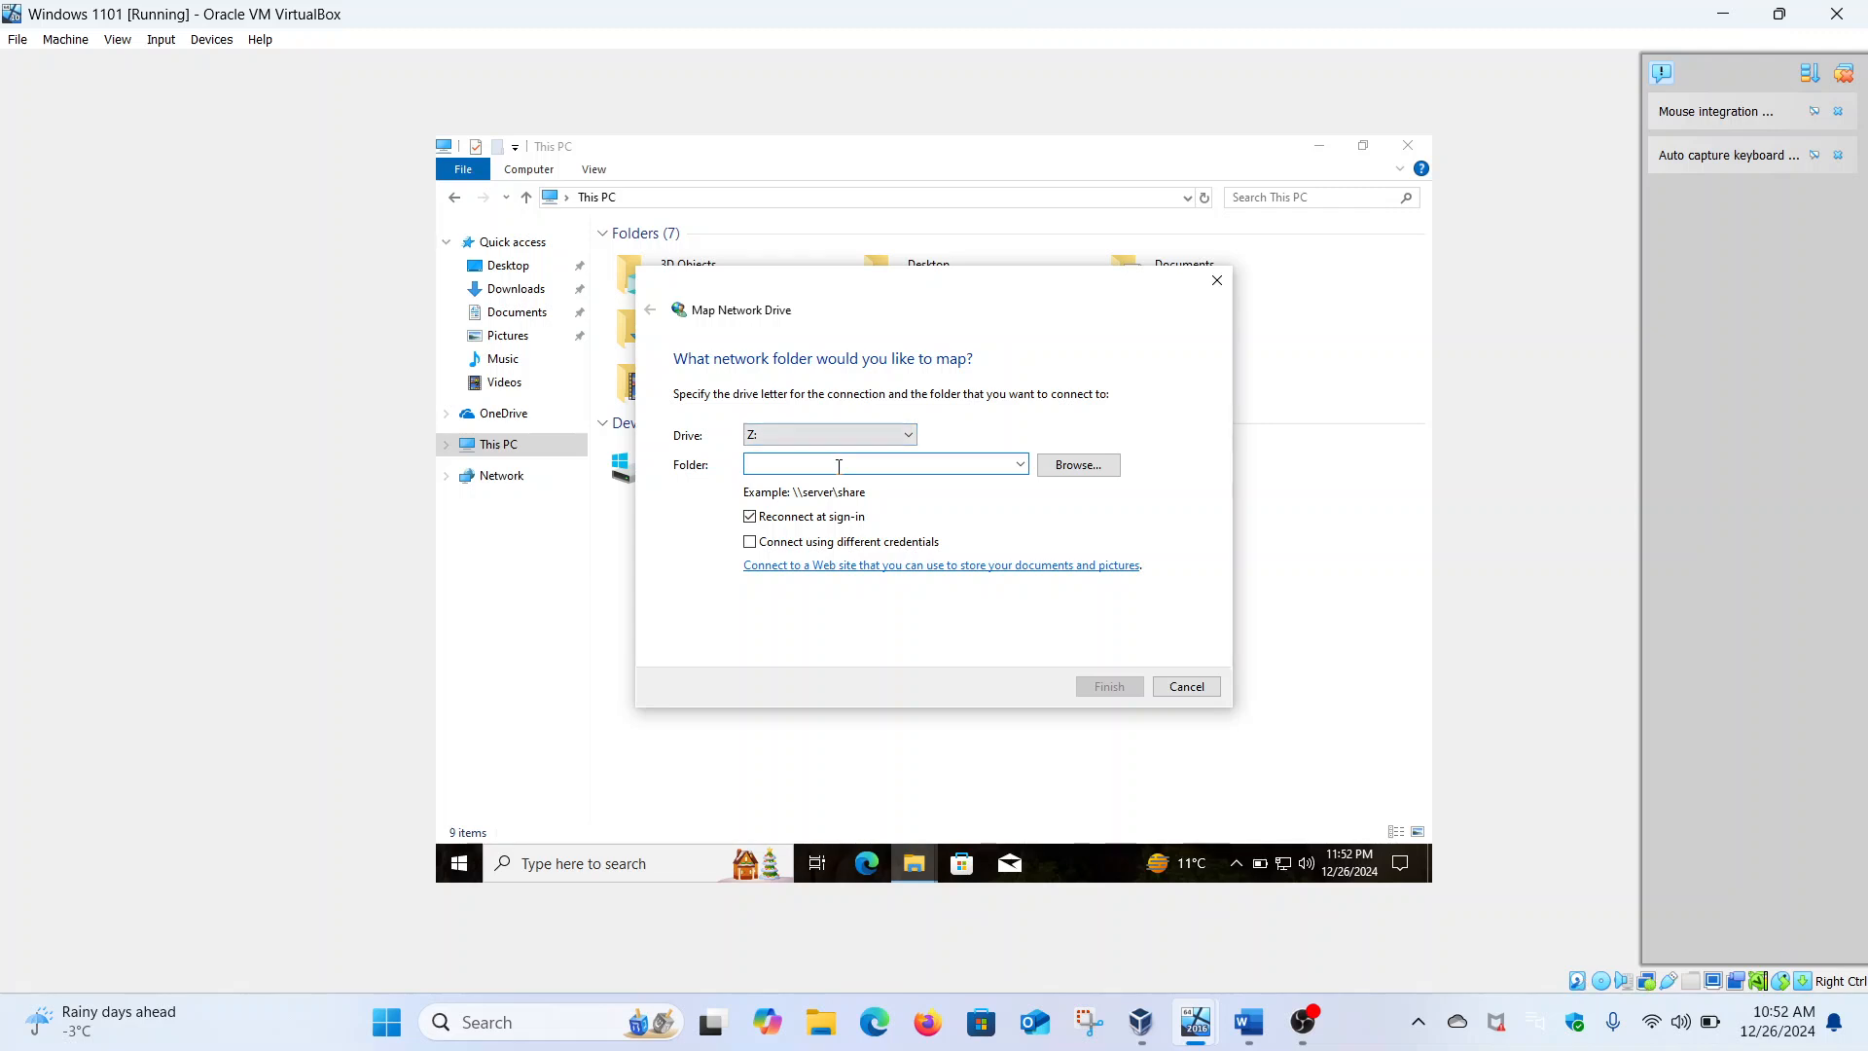
key(ctrl+v)
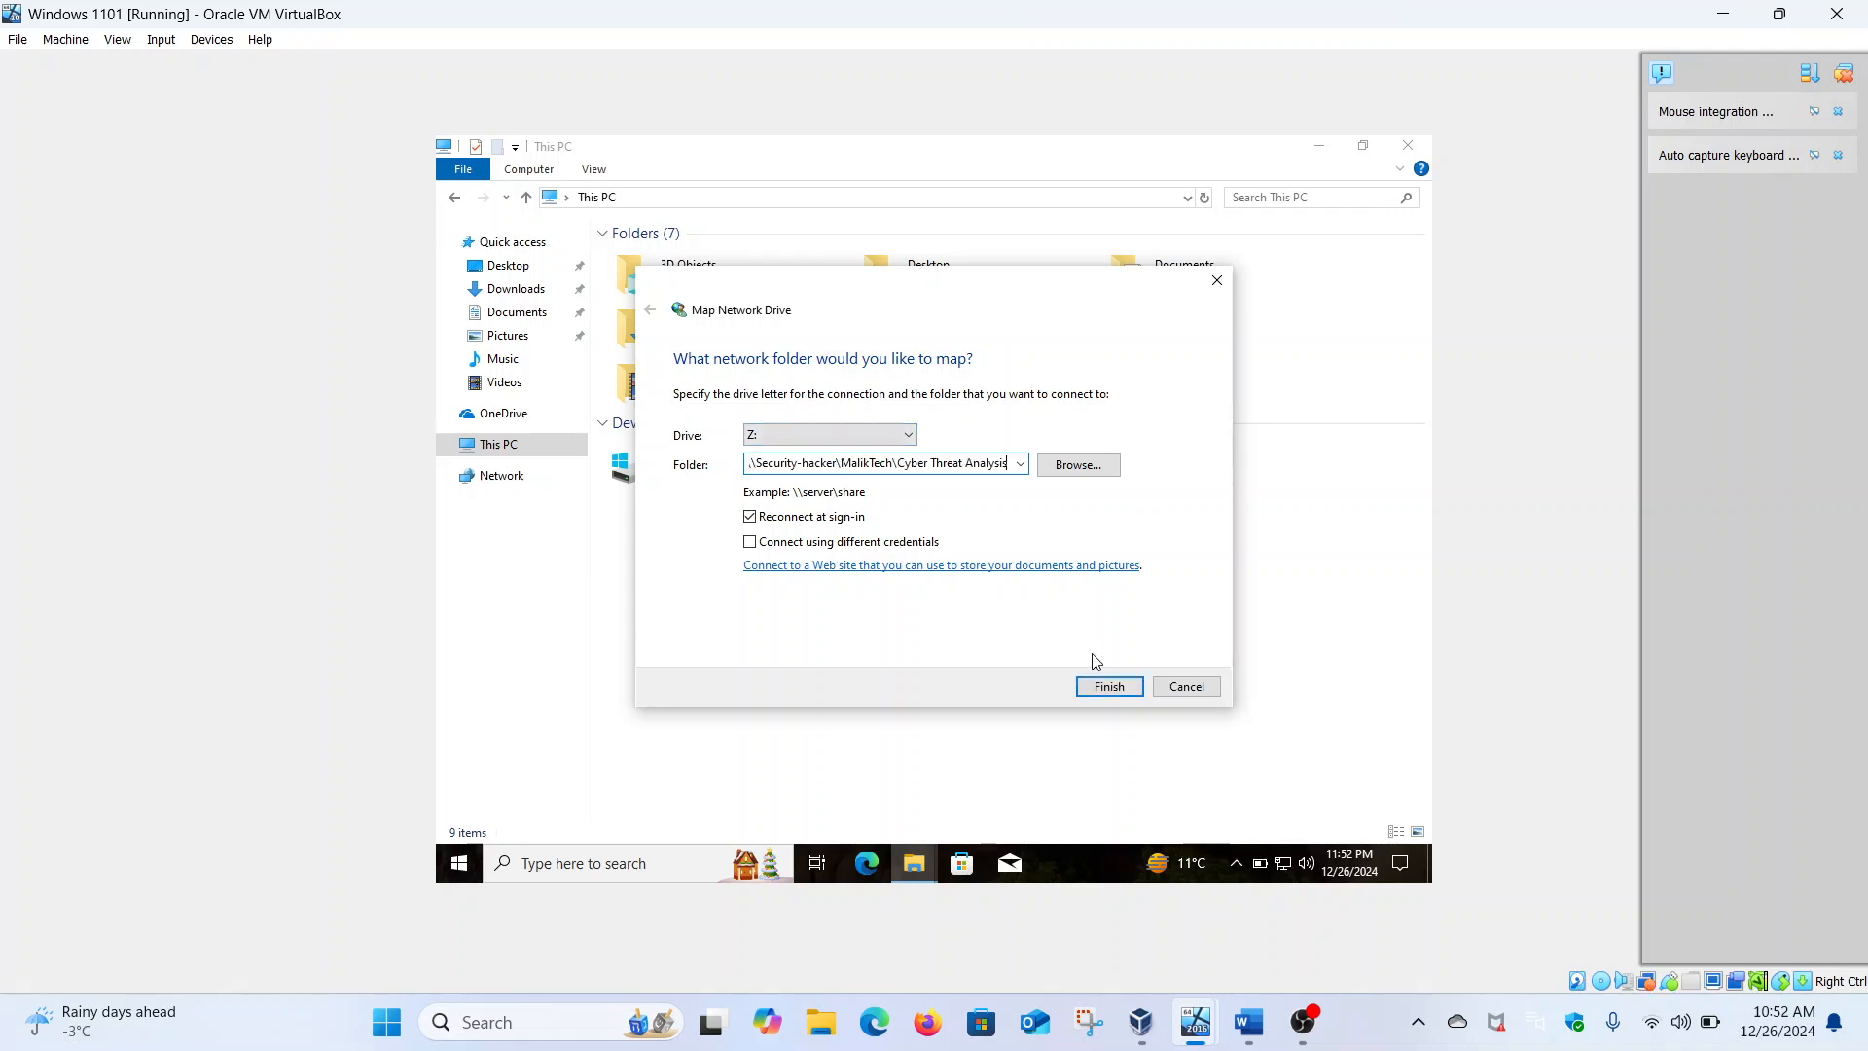
click(1110, 687)
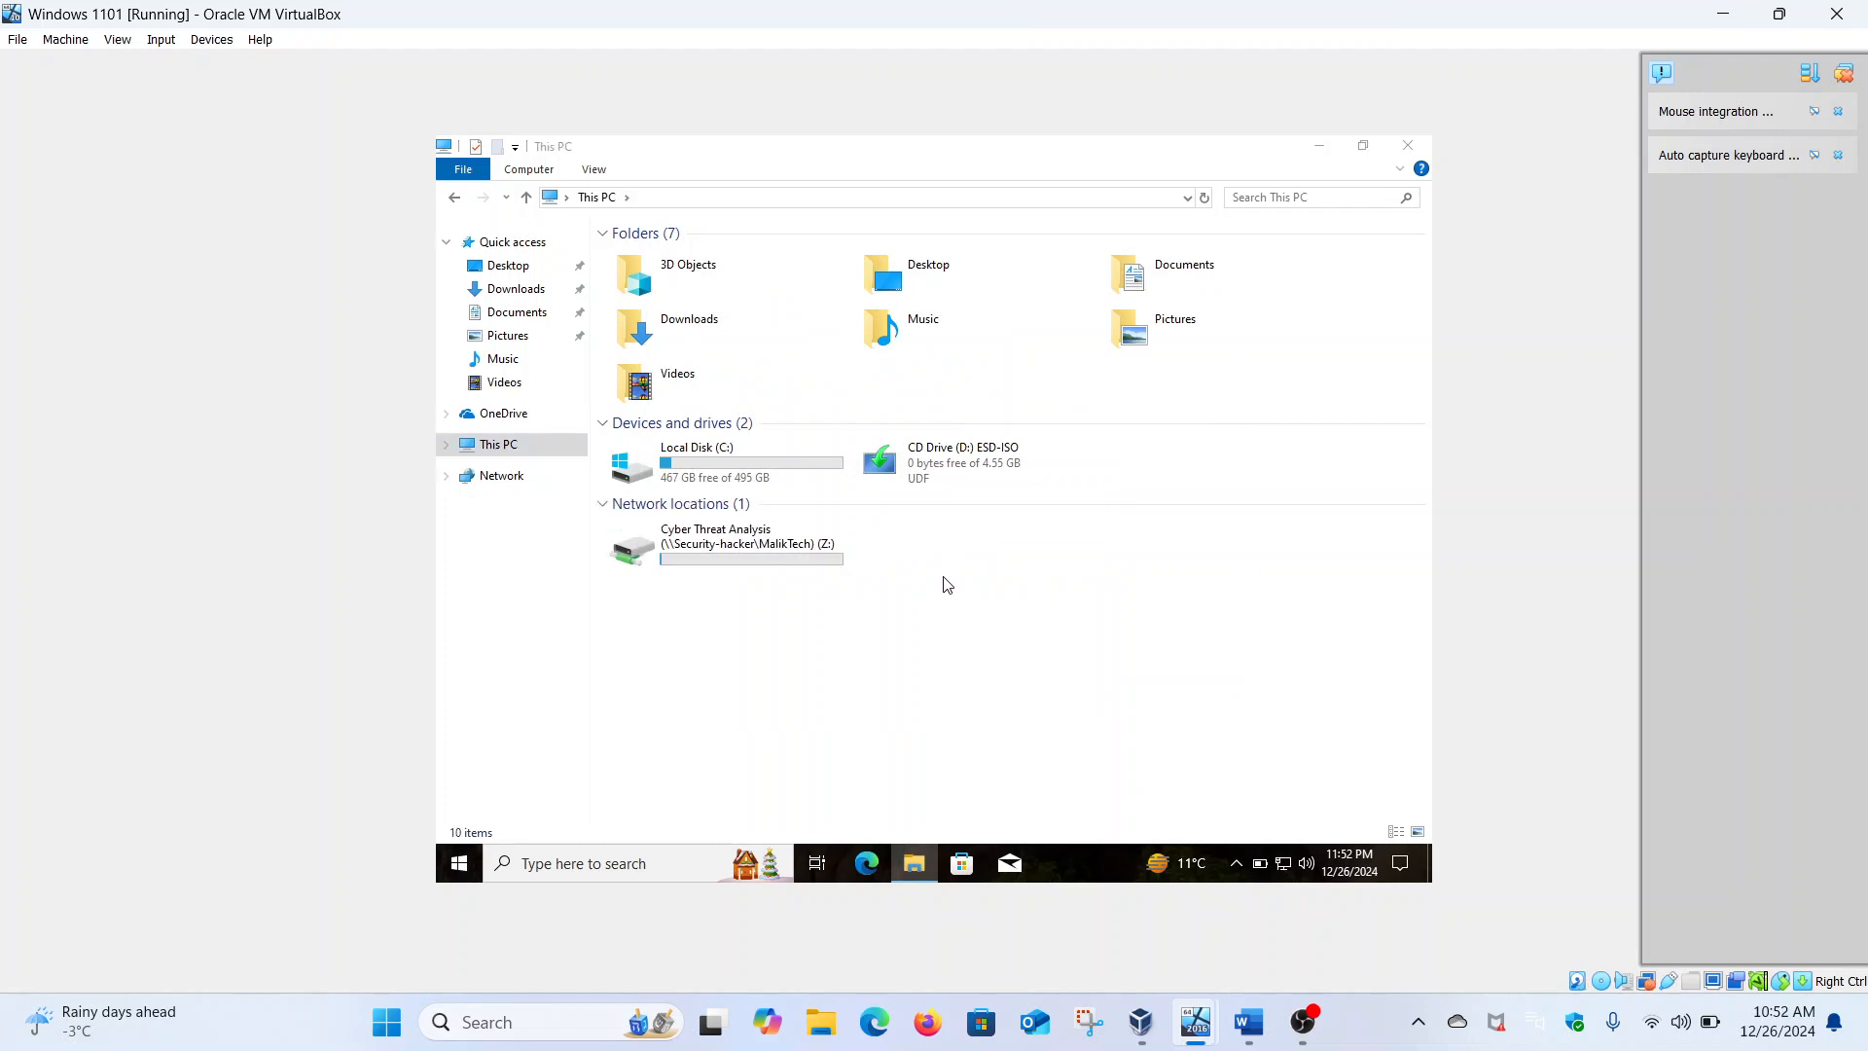
double_click(734, 562)
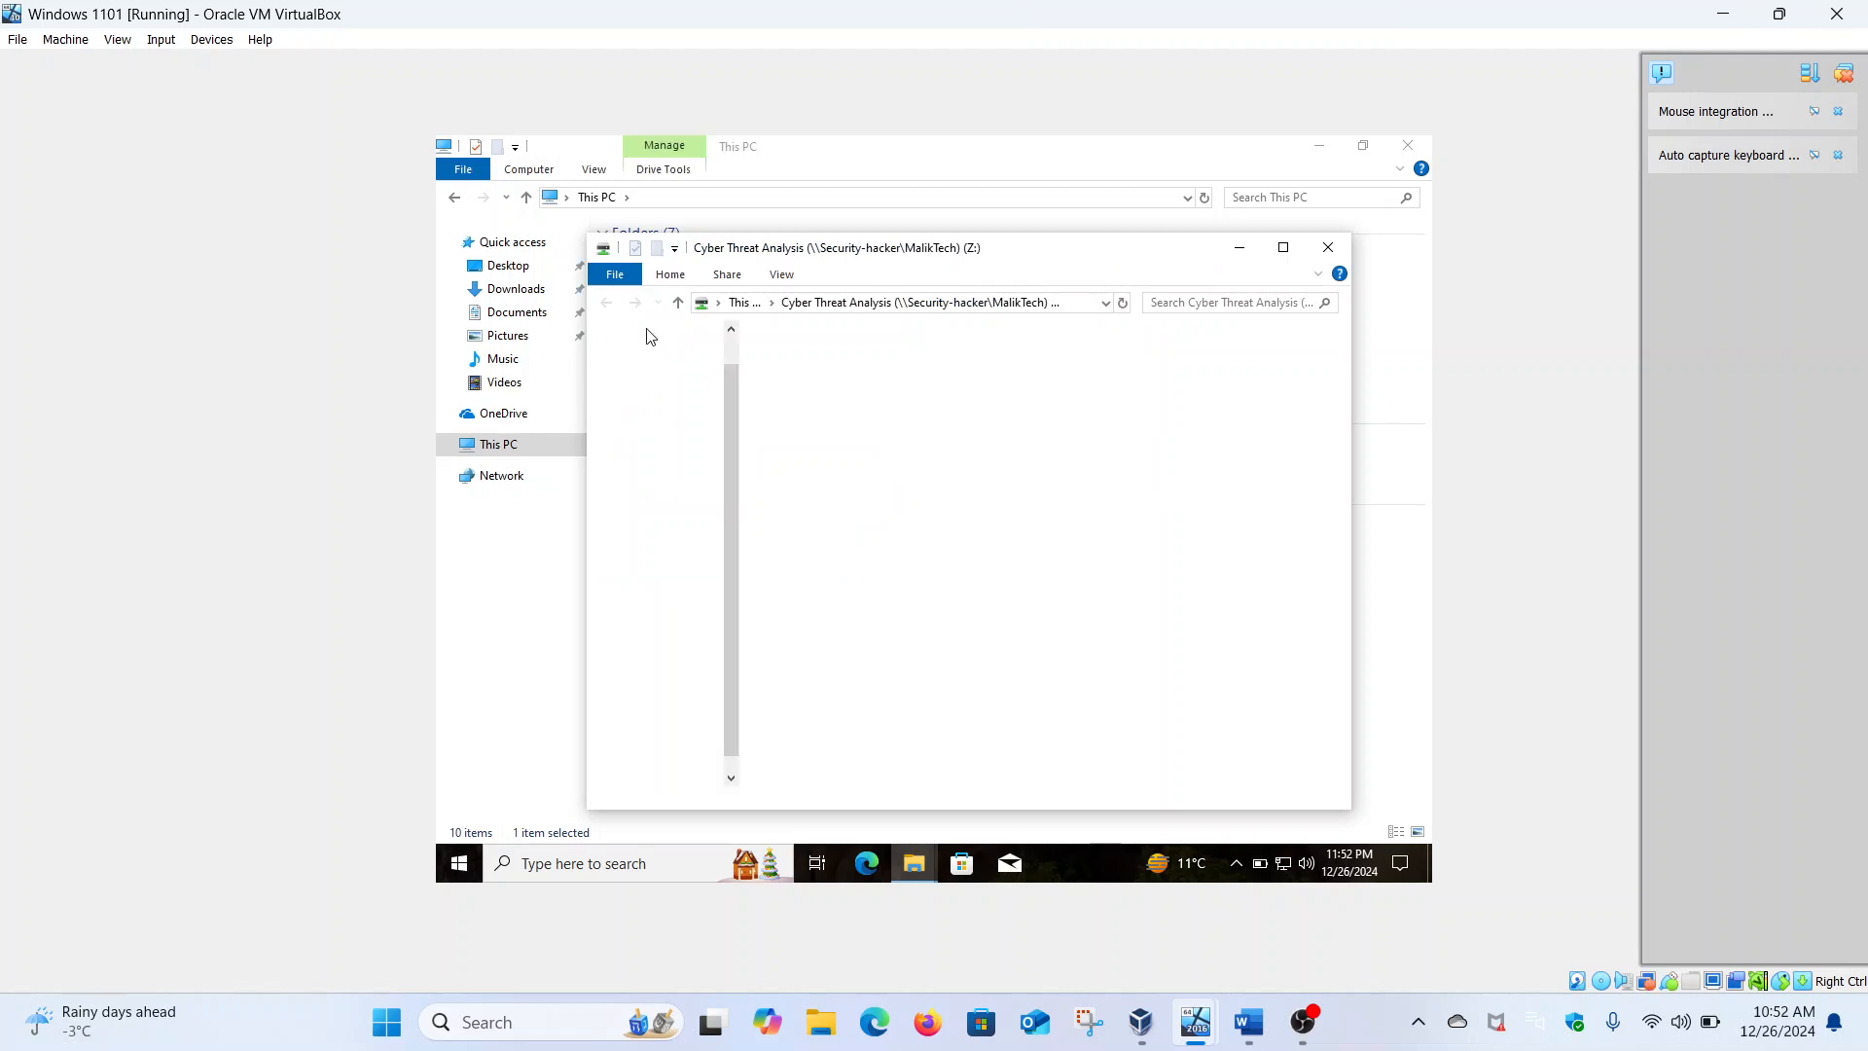
click(1284, 249)
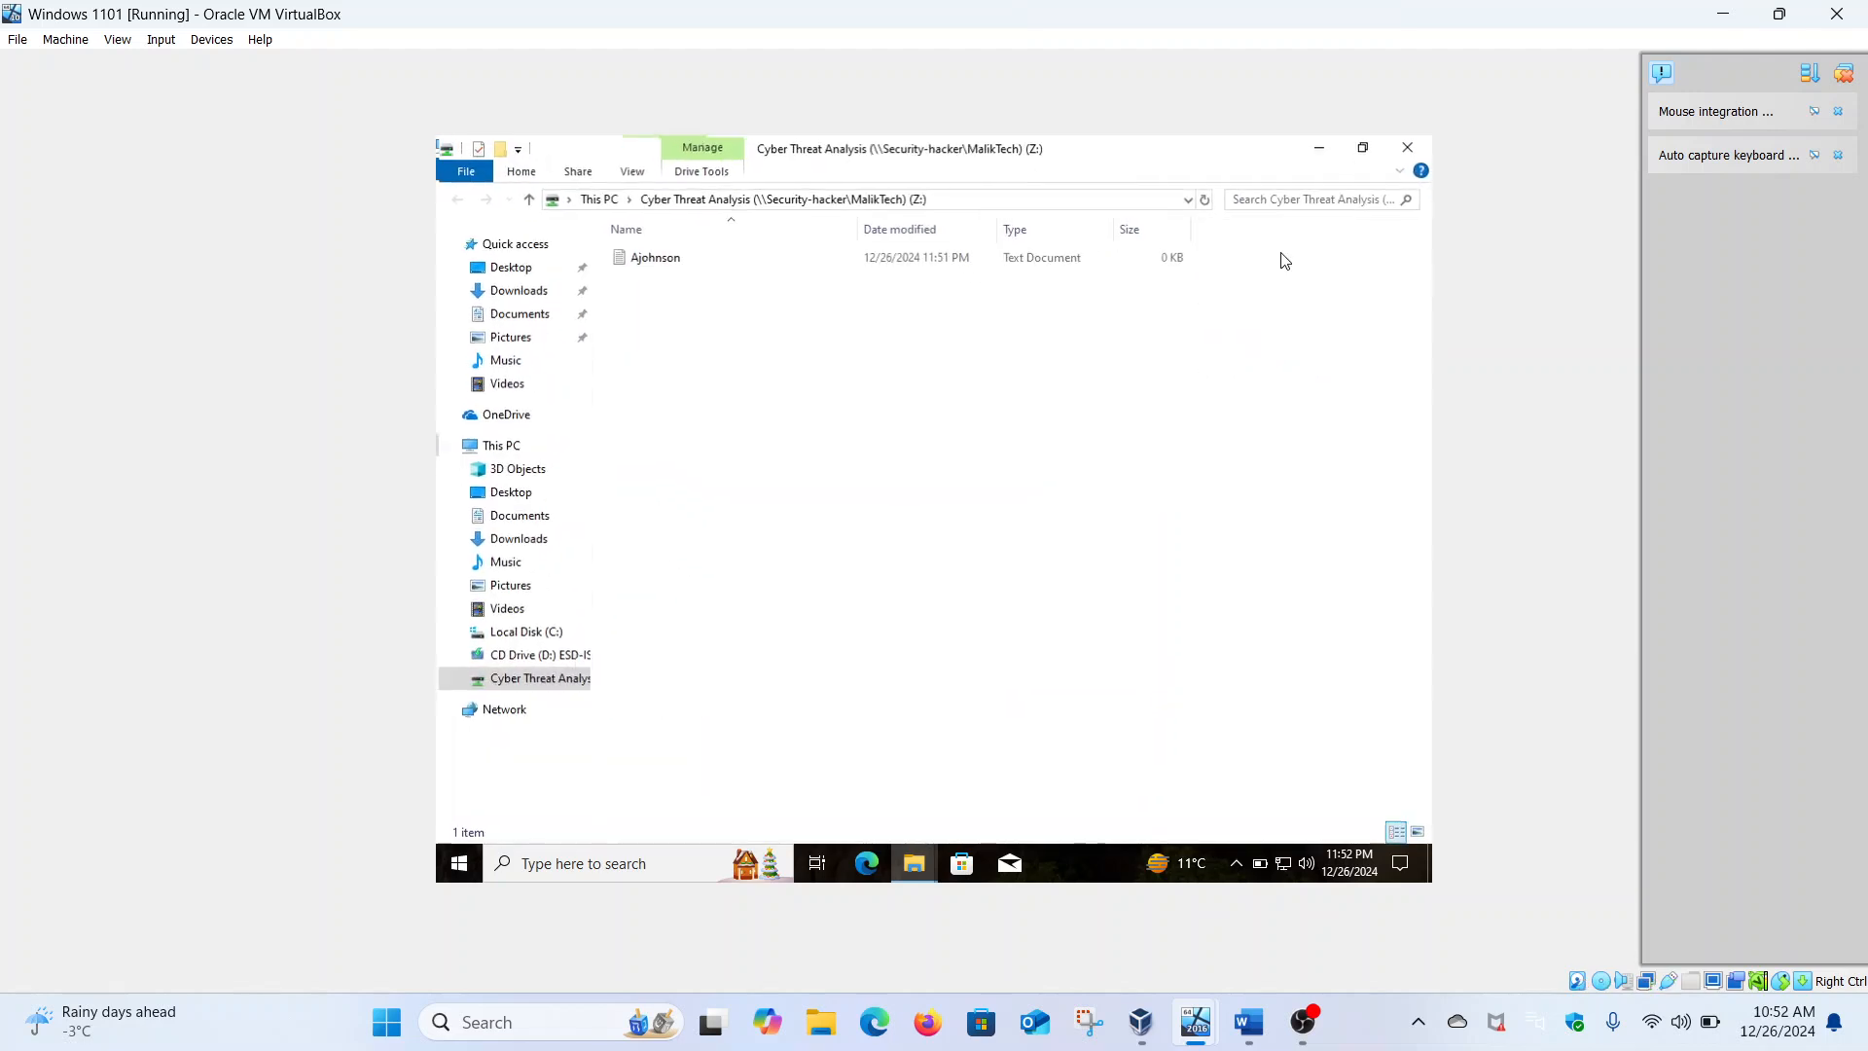
click(1413, 154)
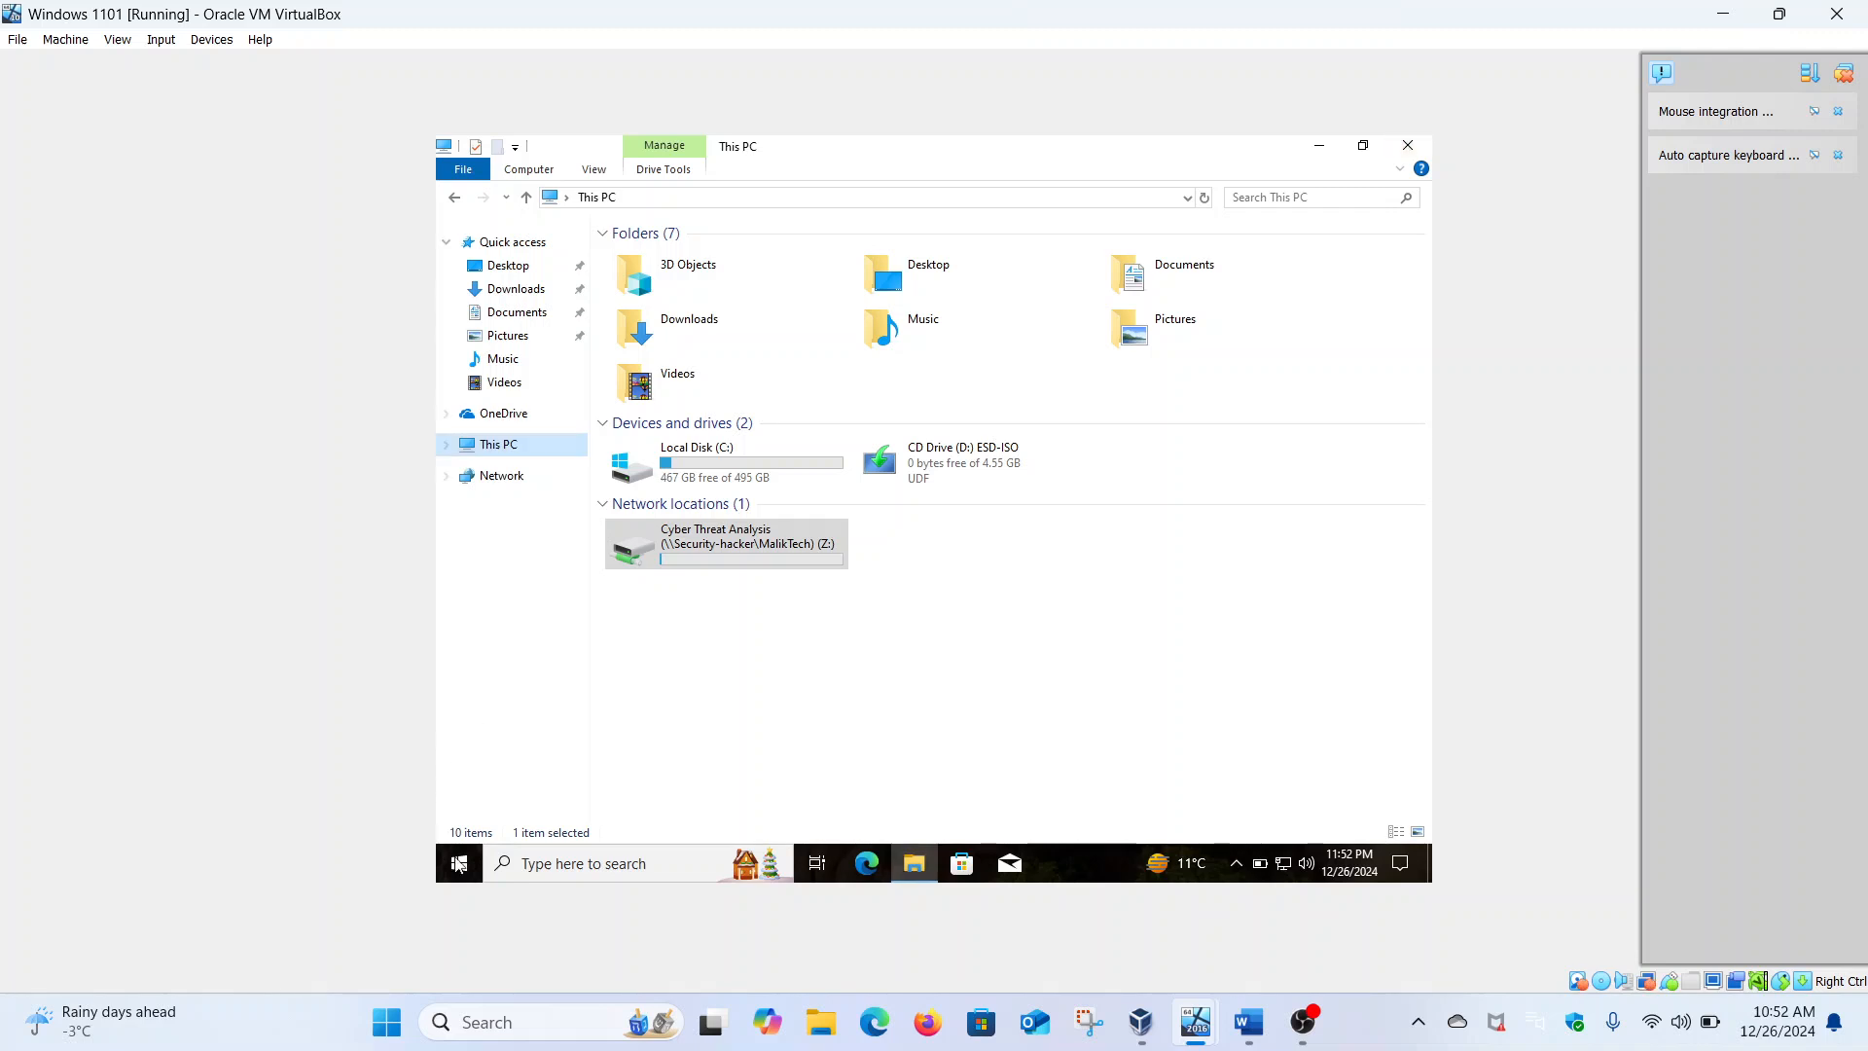
click(457, 873)
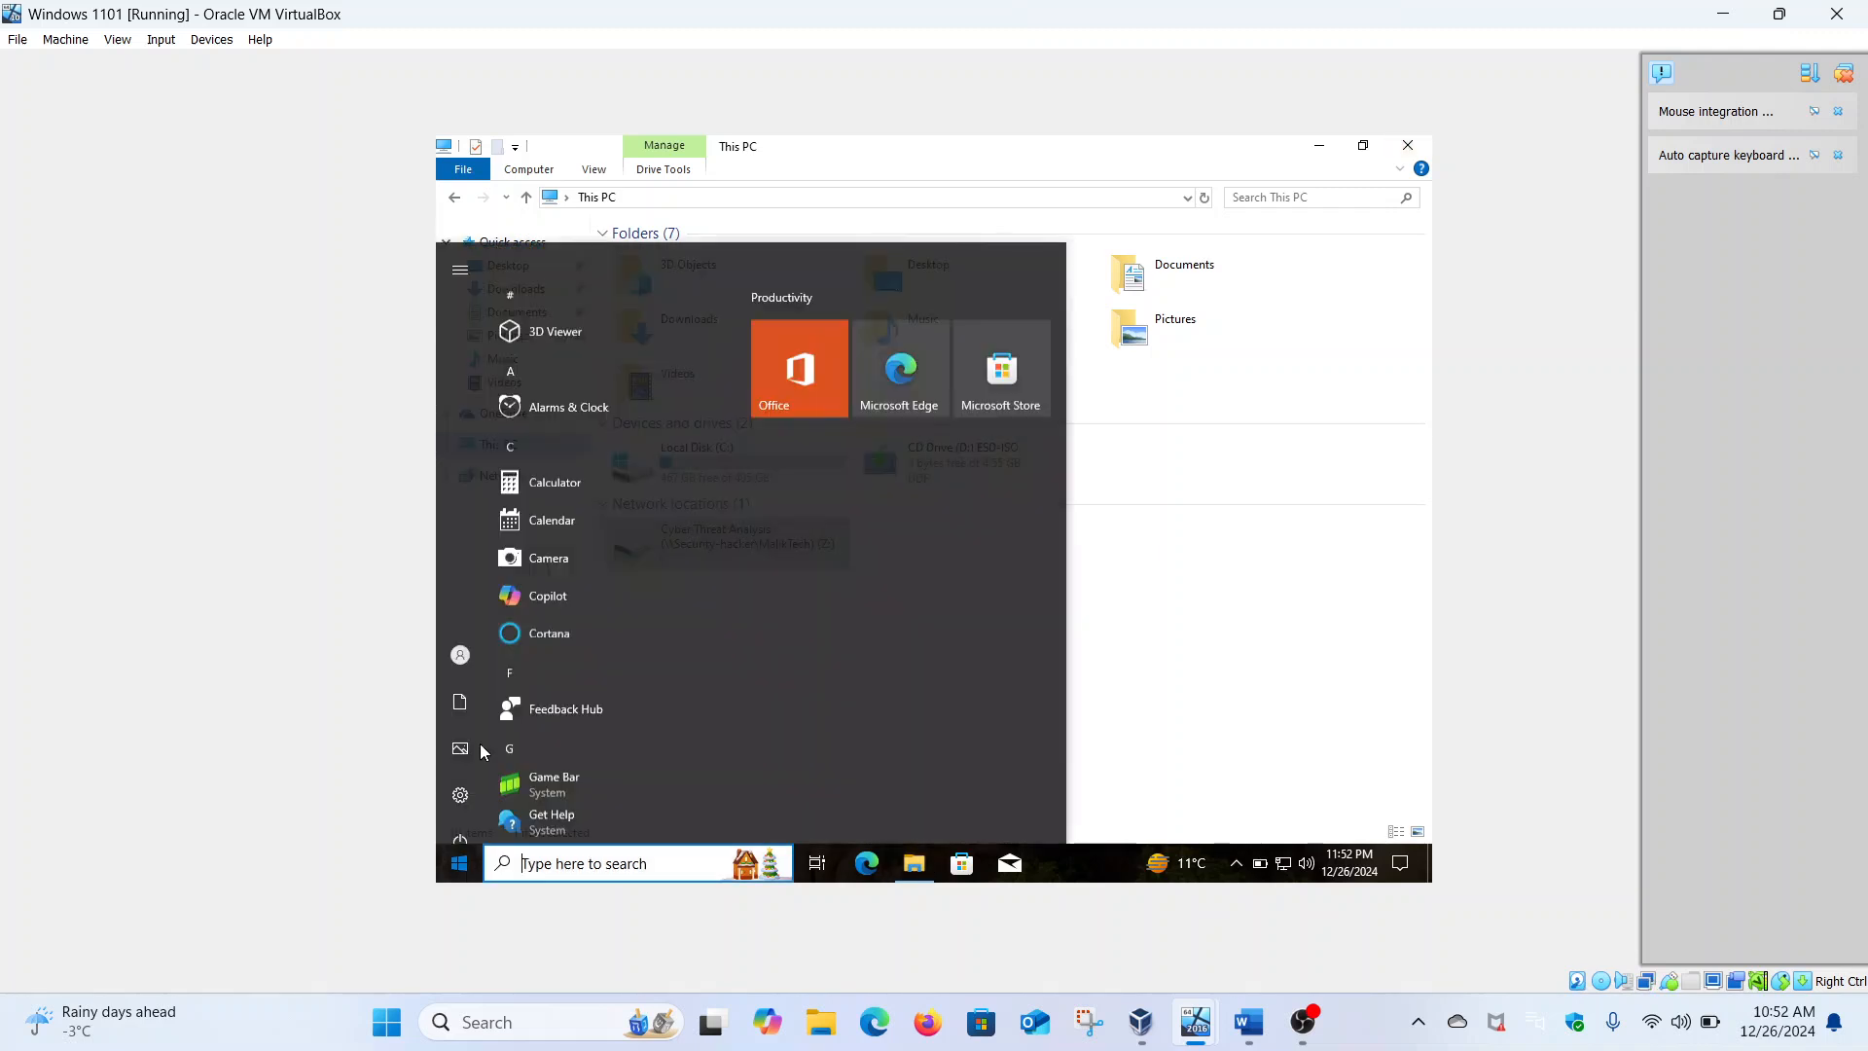
Sign out of the current account and return to the sign-in screen
click(462, 639)
click(475, 546)
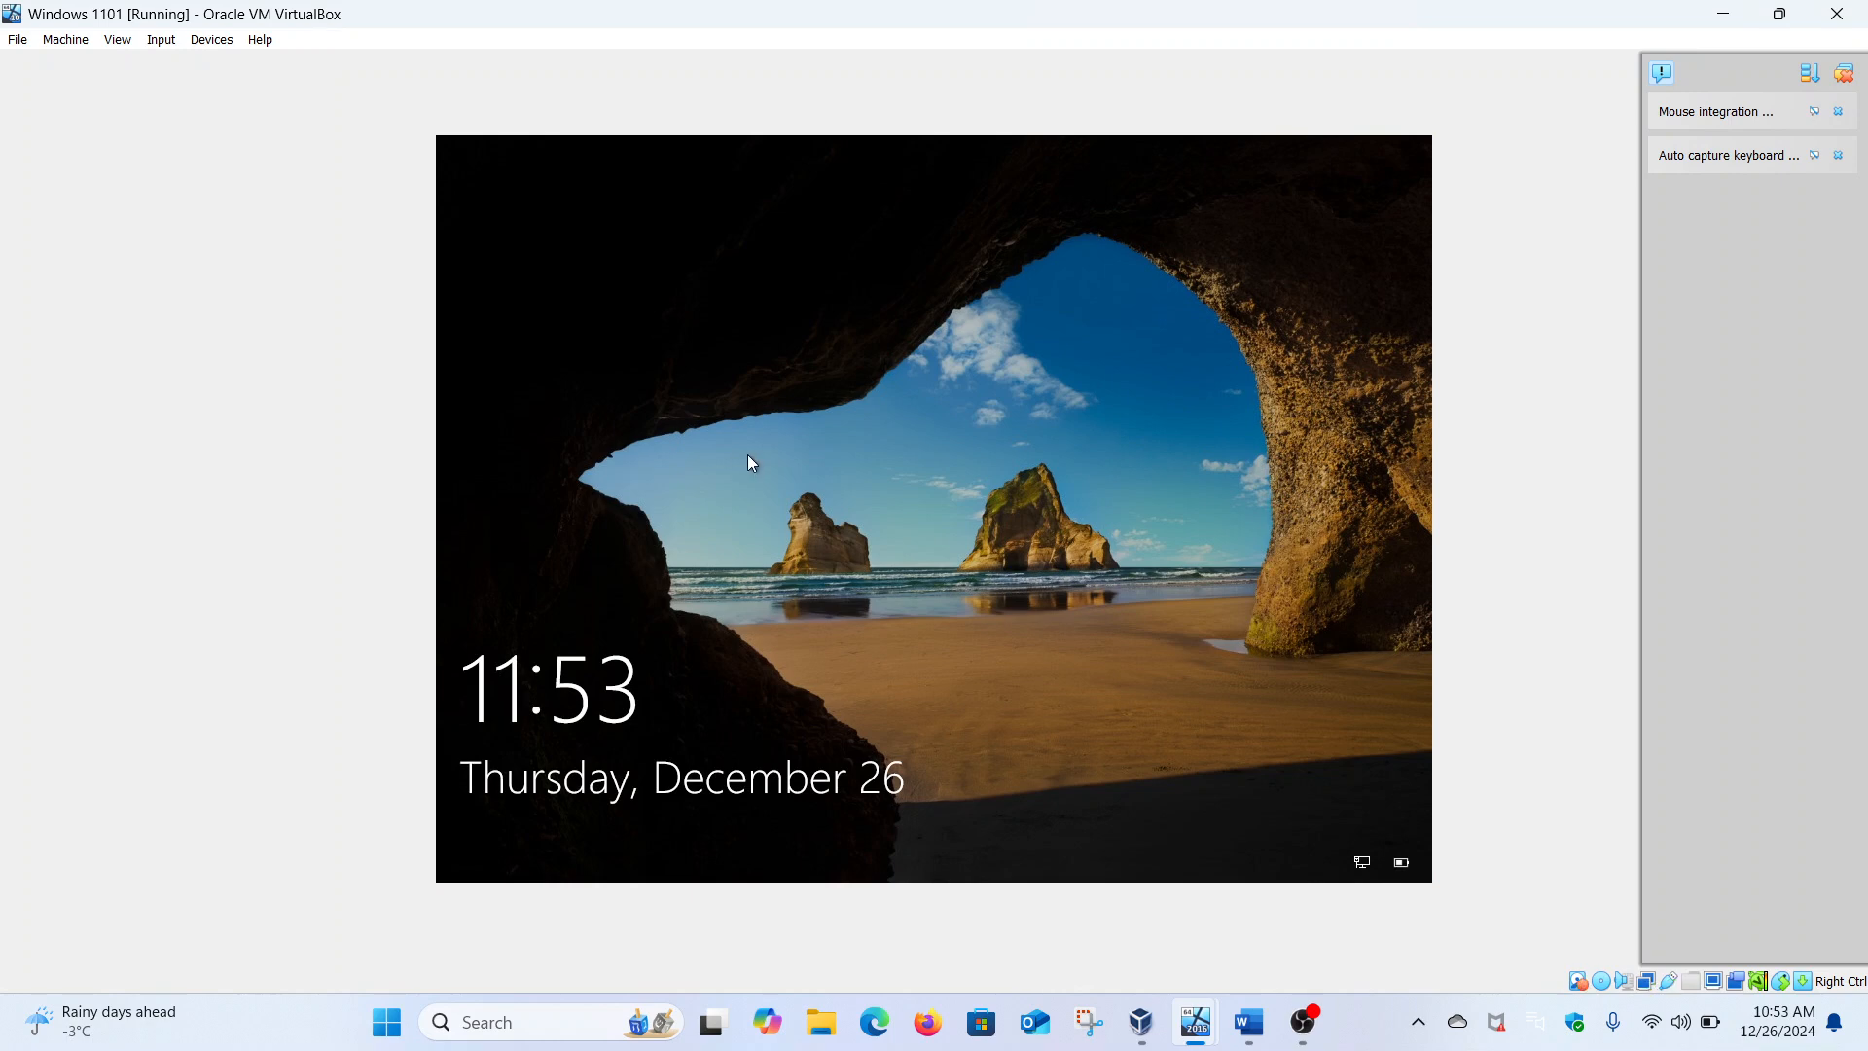
click(751, 464)
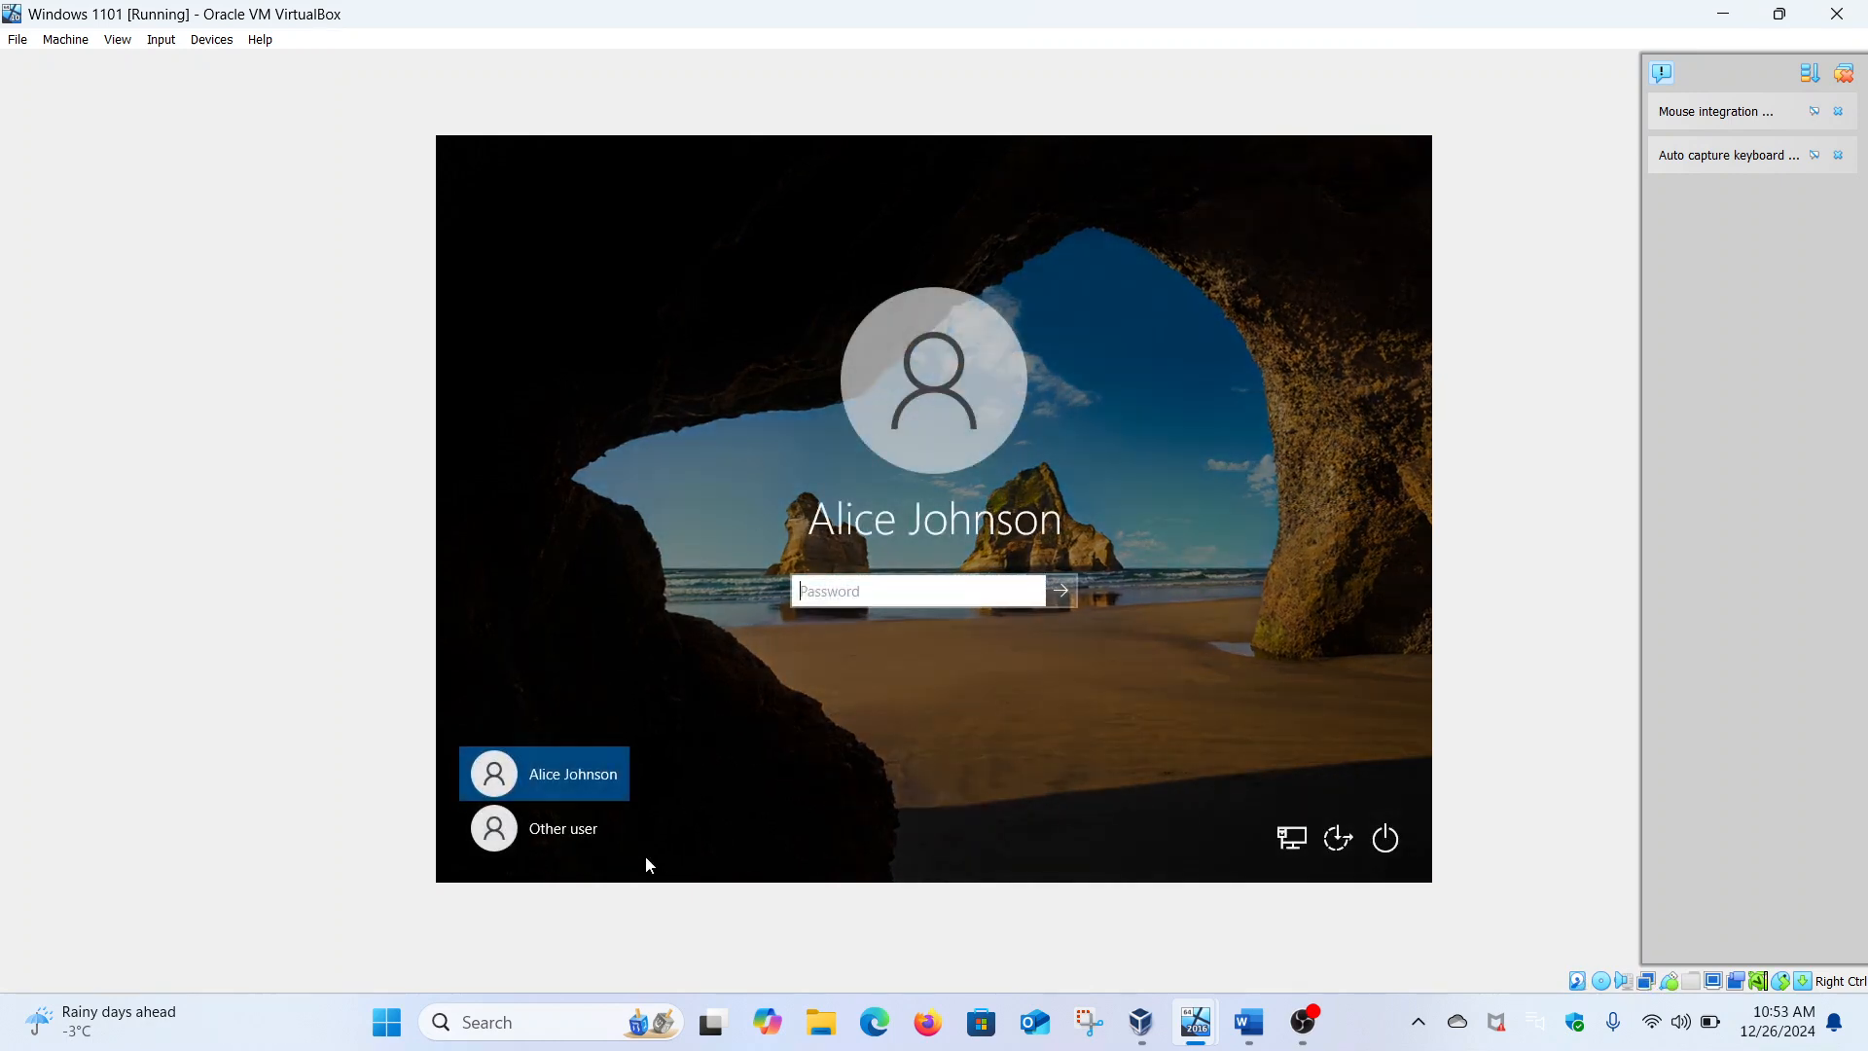
Sign in as the Cybersecurity Operations user with their username and password, then bring up Word
click(602, 827)
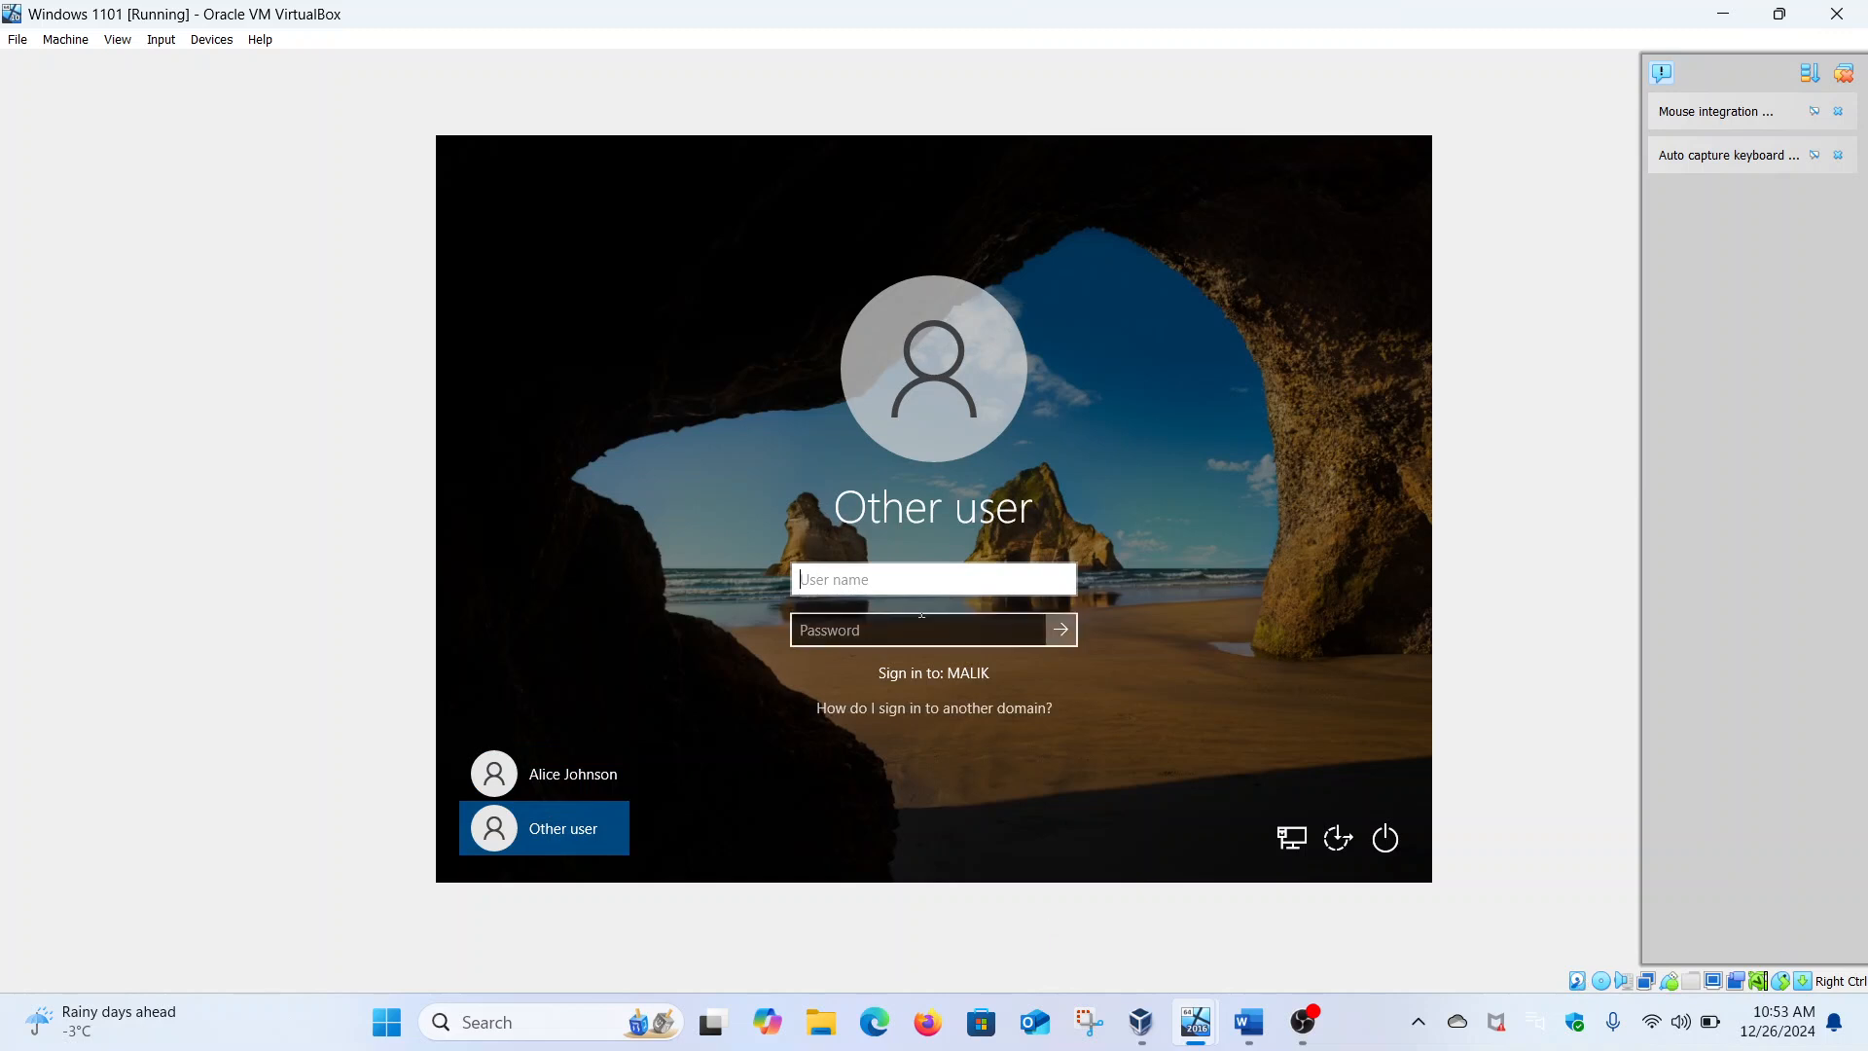
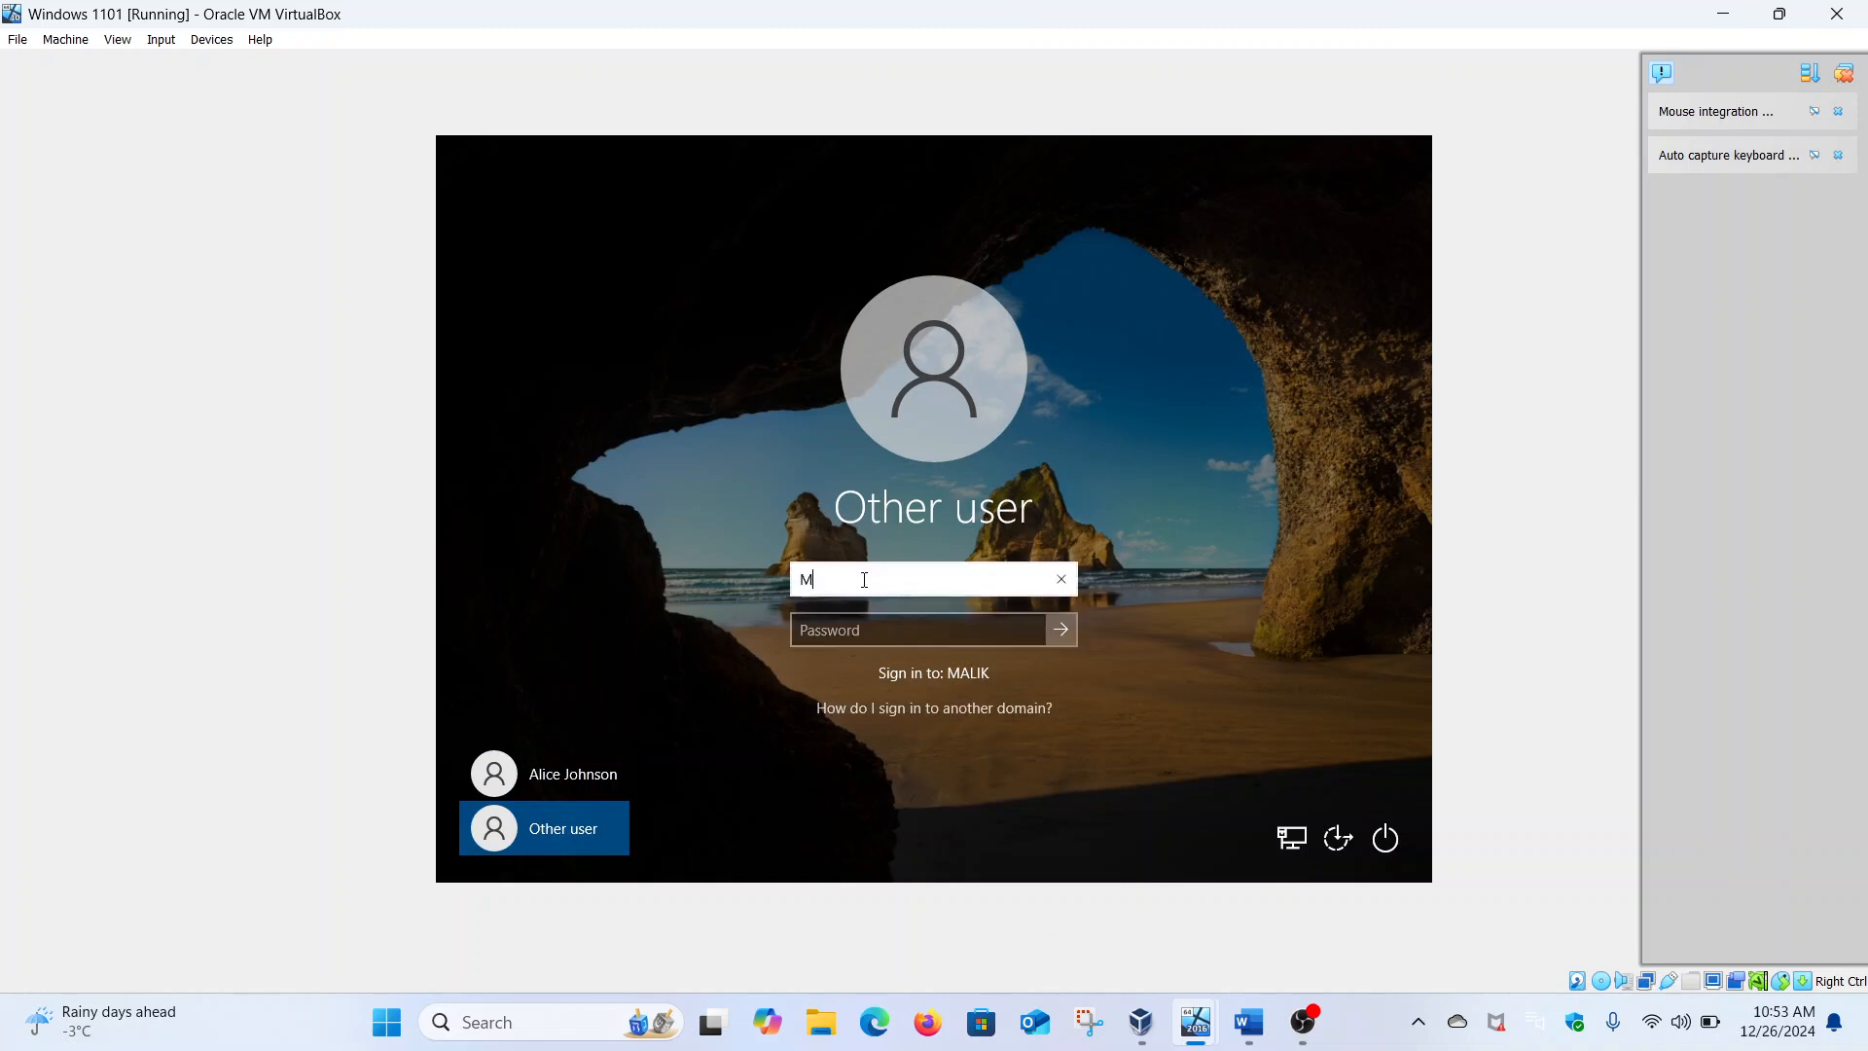
click(849, 633)
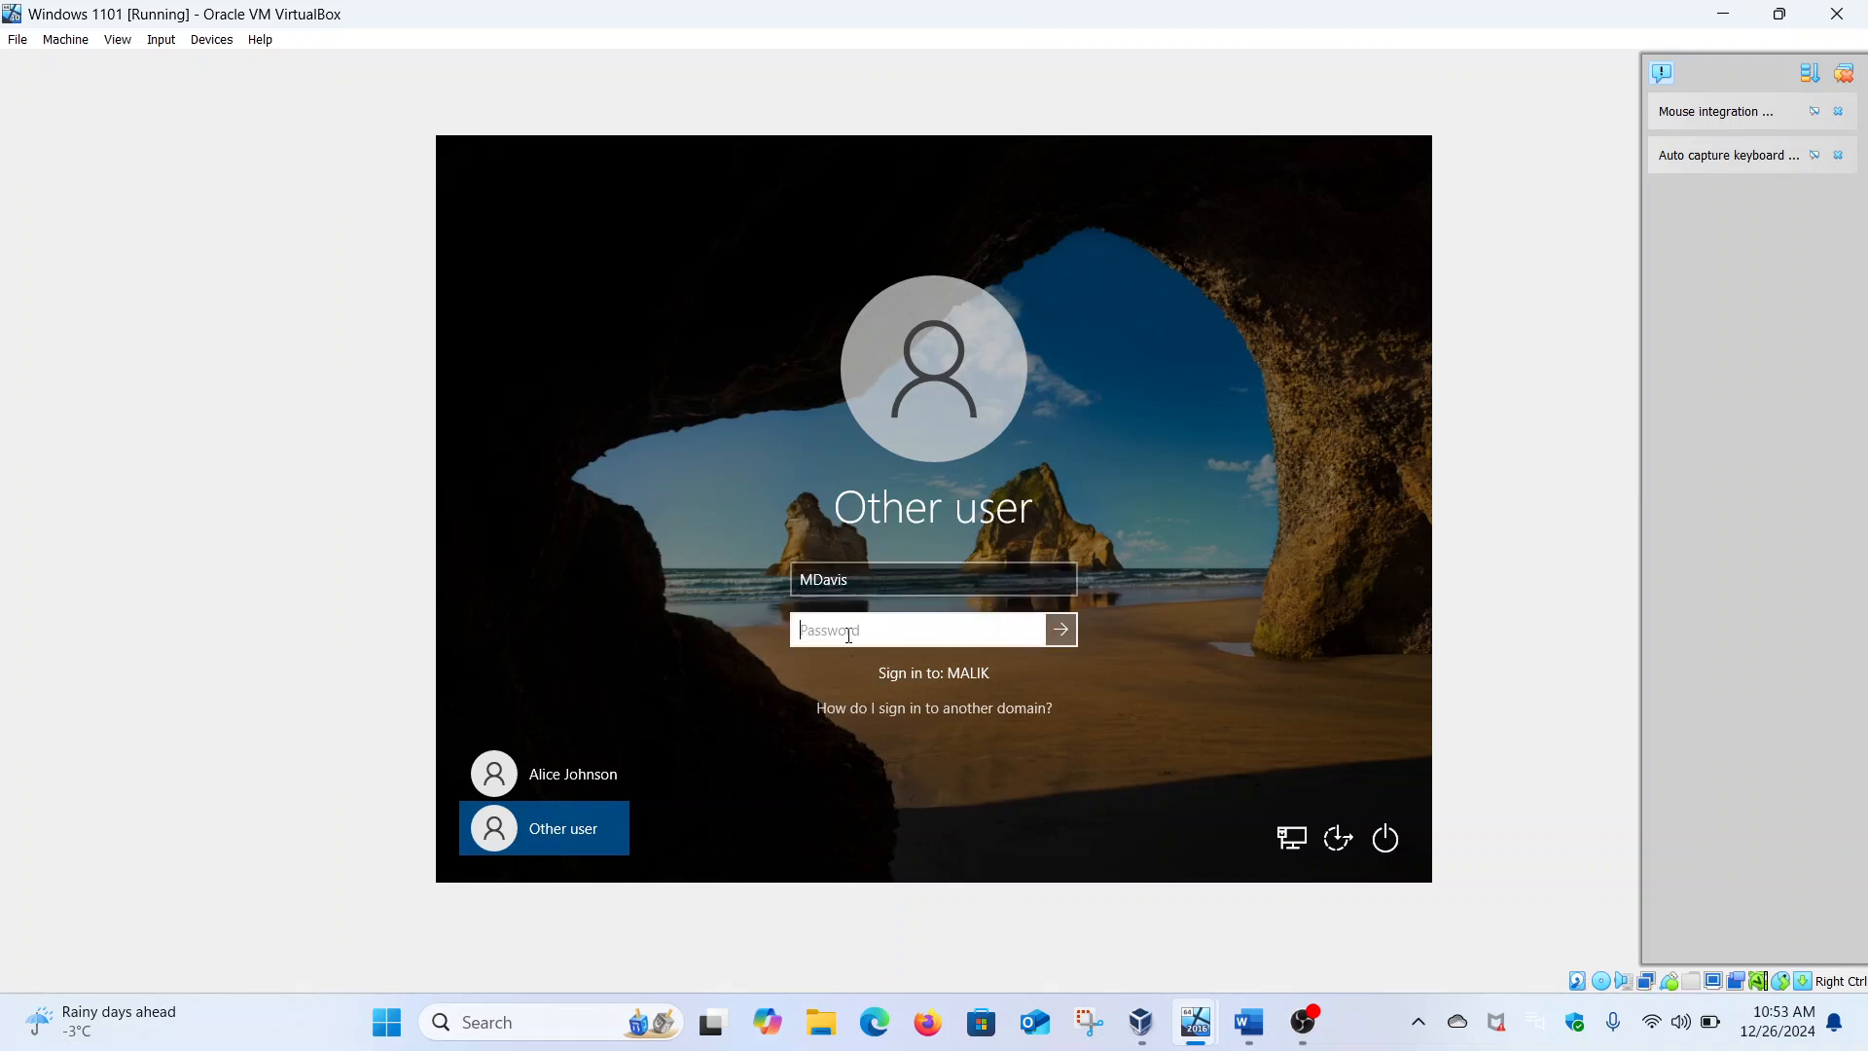
text(••••••••••)
key(Return)
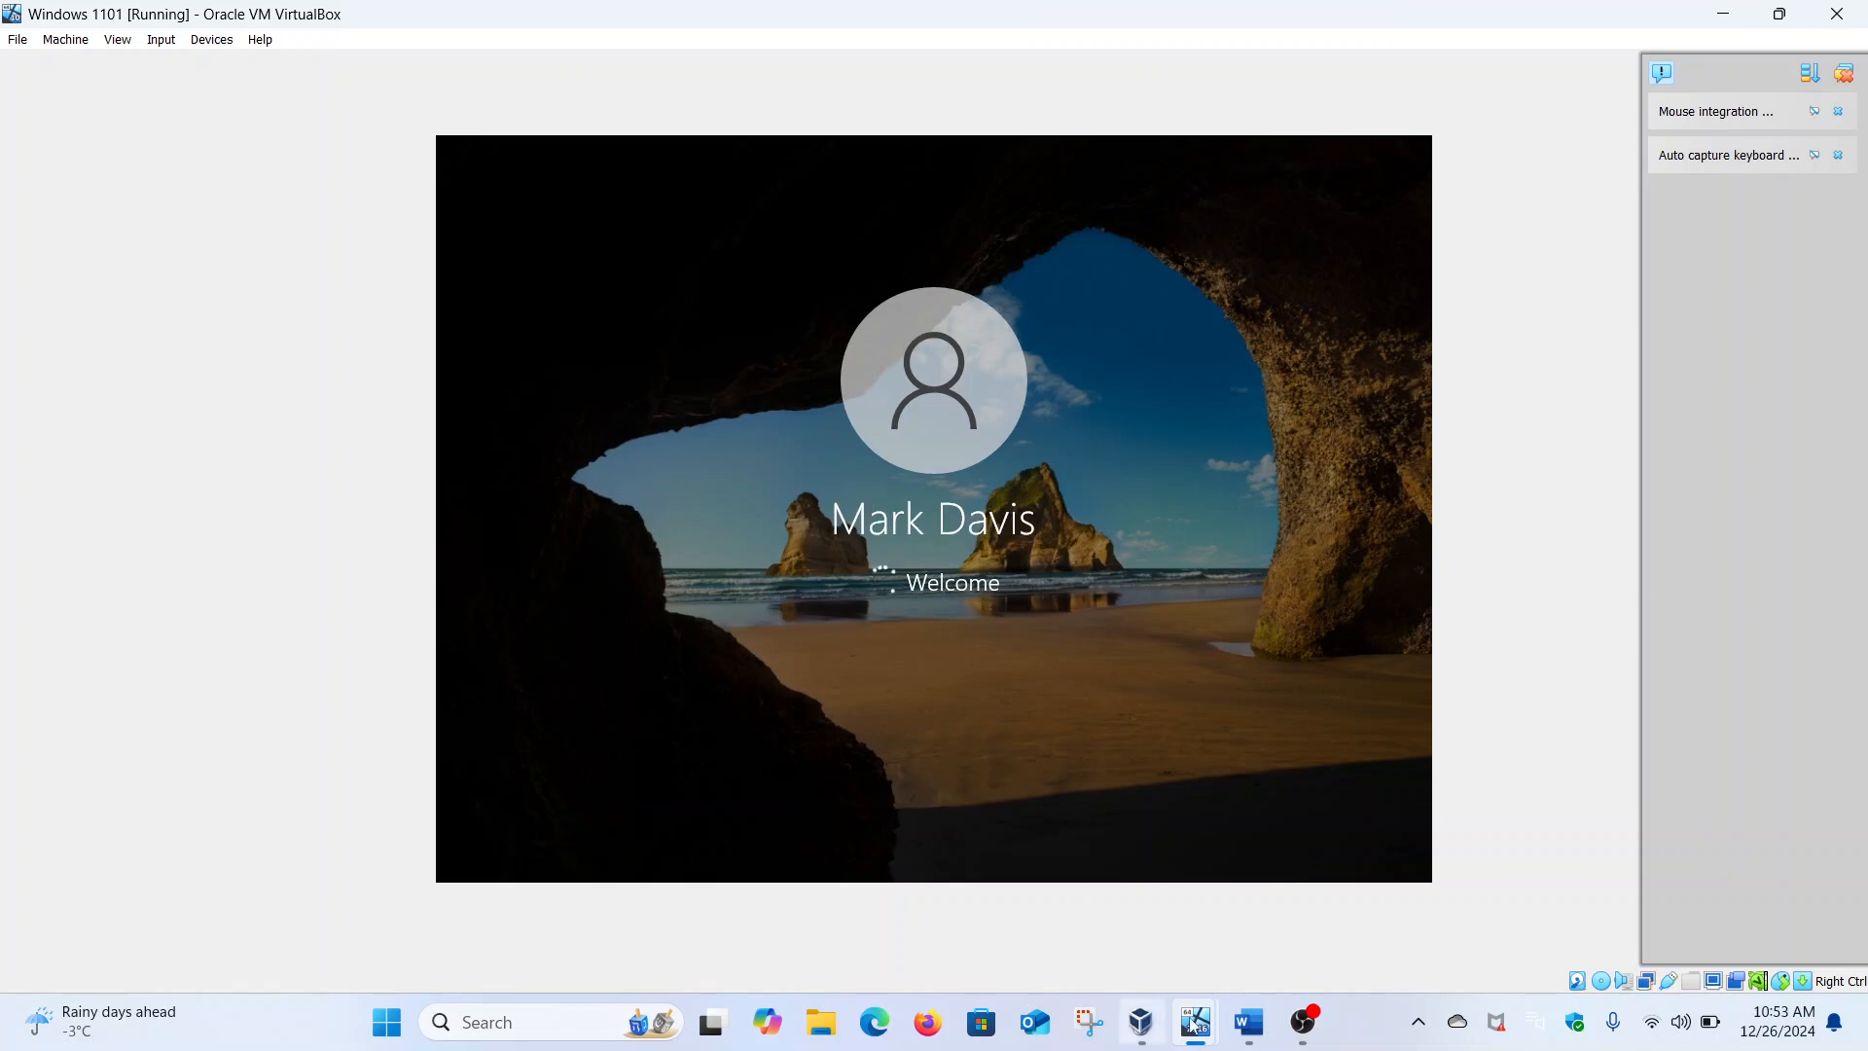
click(1248, 1022)
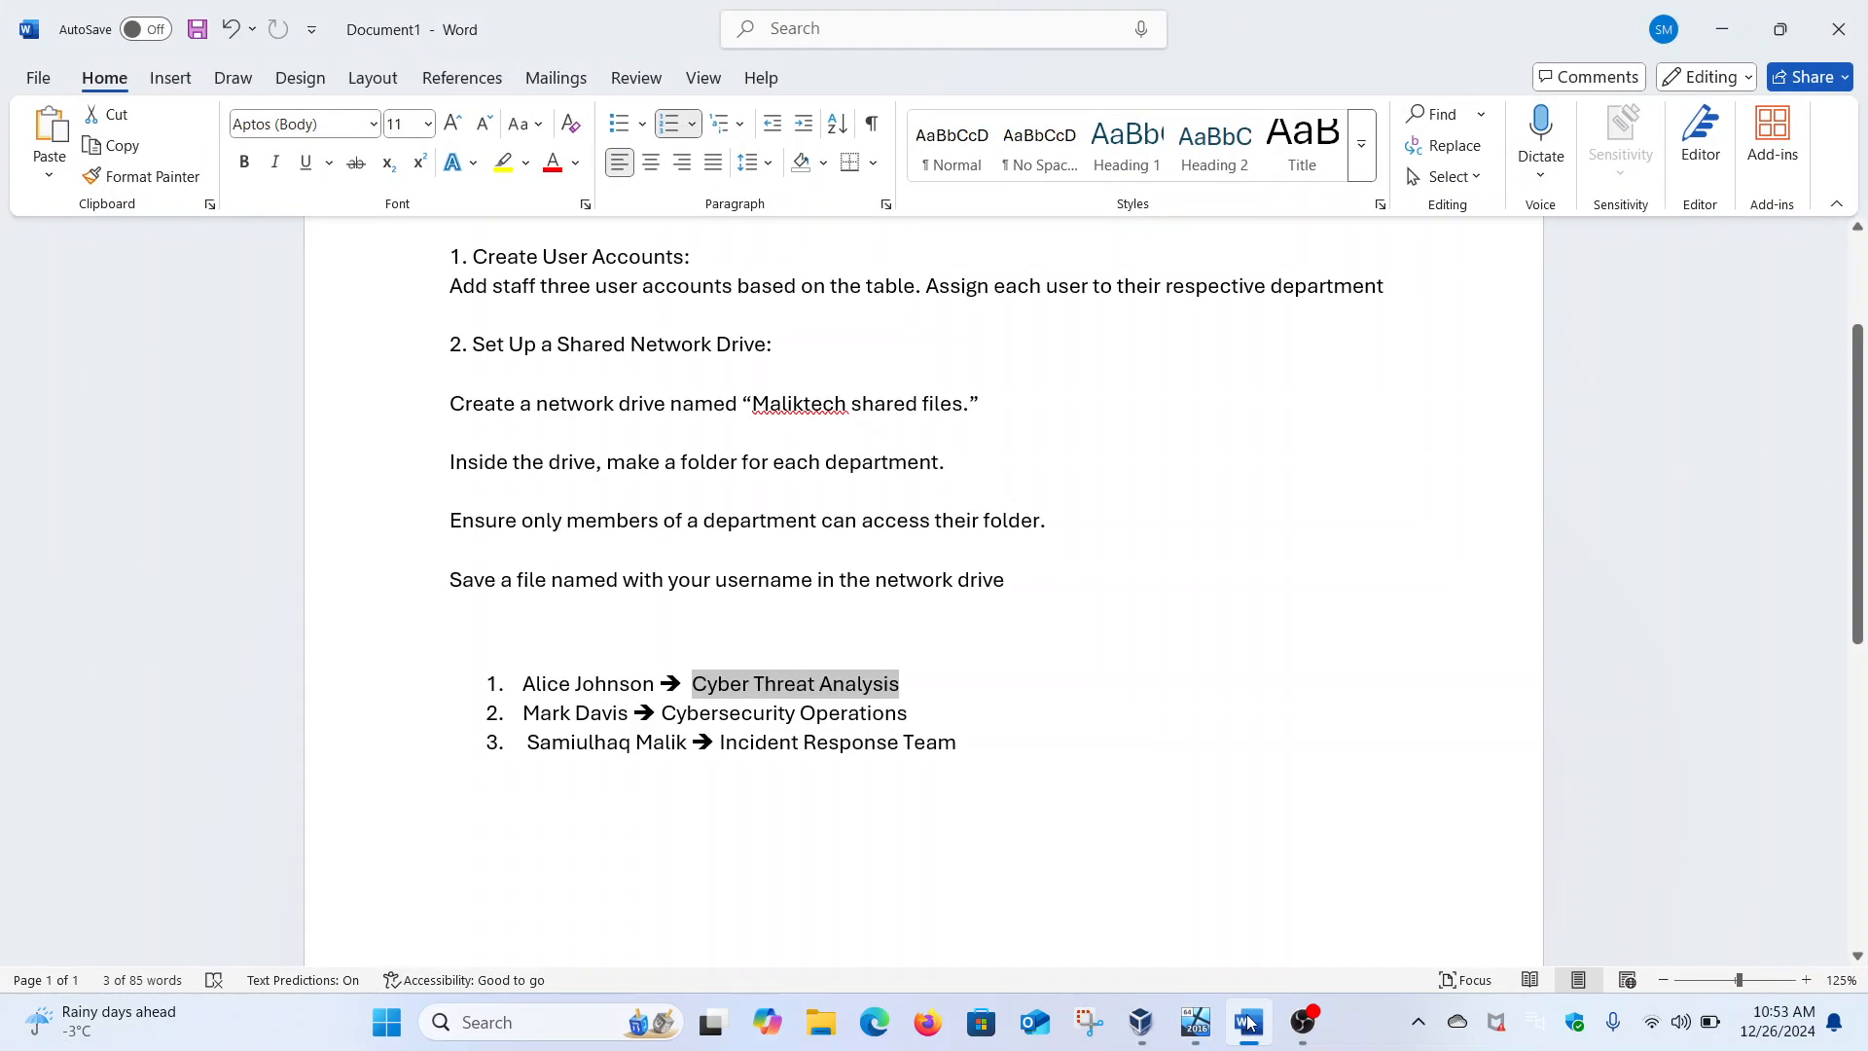
Minimize the Word task list to get back to the VirtualBox VM
click(1248, 1022)
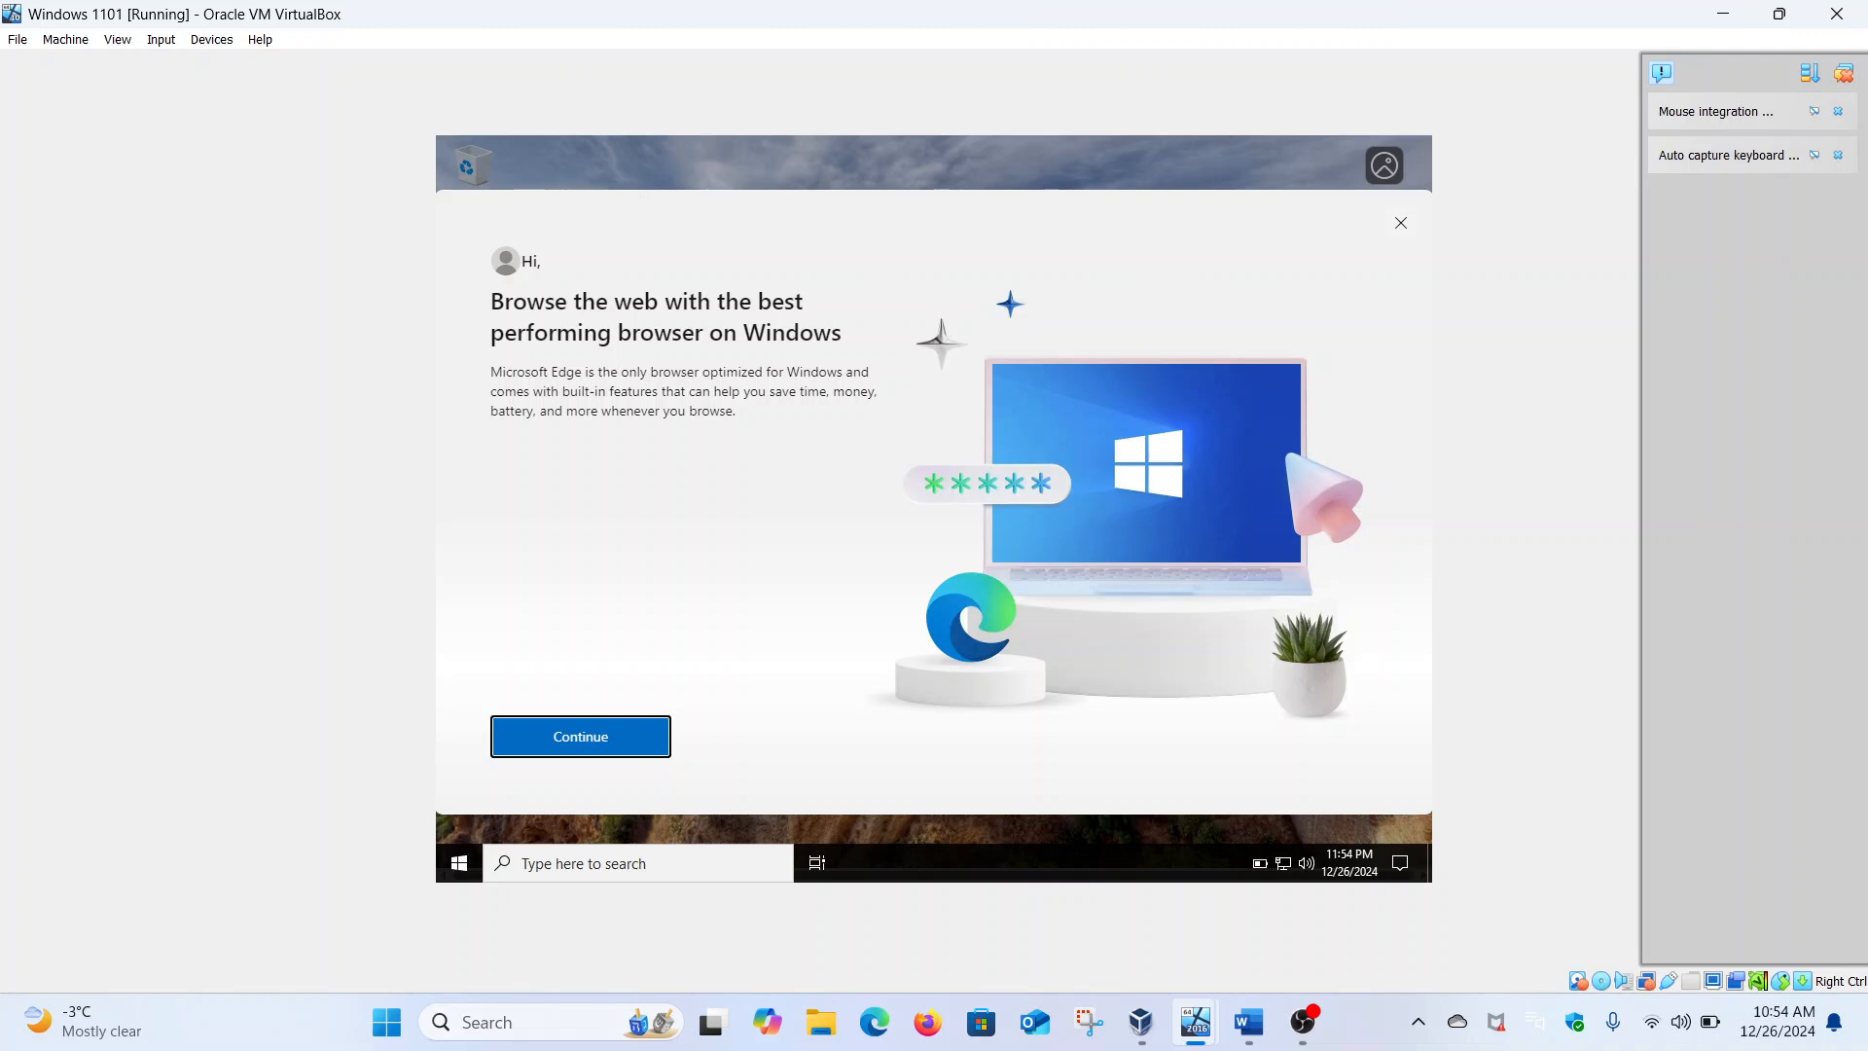
Close the Edge welcome prompt and launch File Explorer in the VM
click(1401, 226)
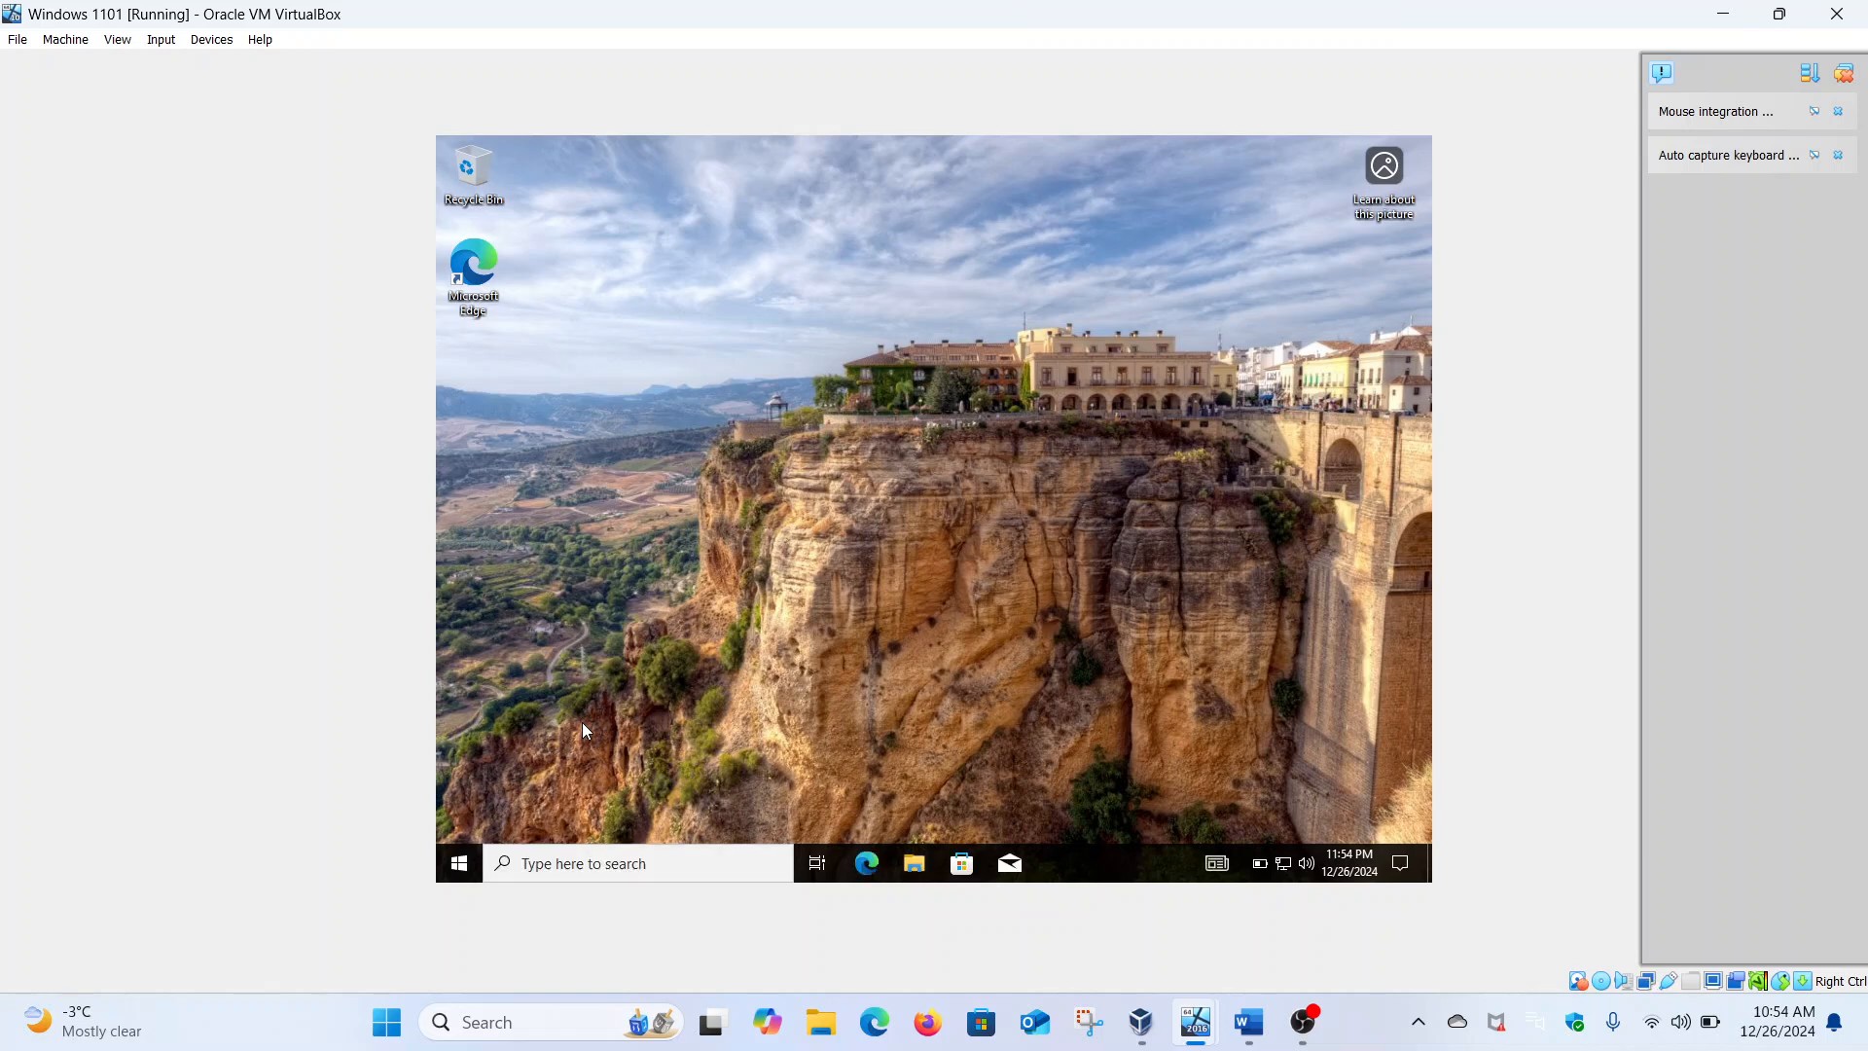
click(462, 863)
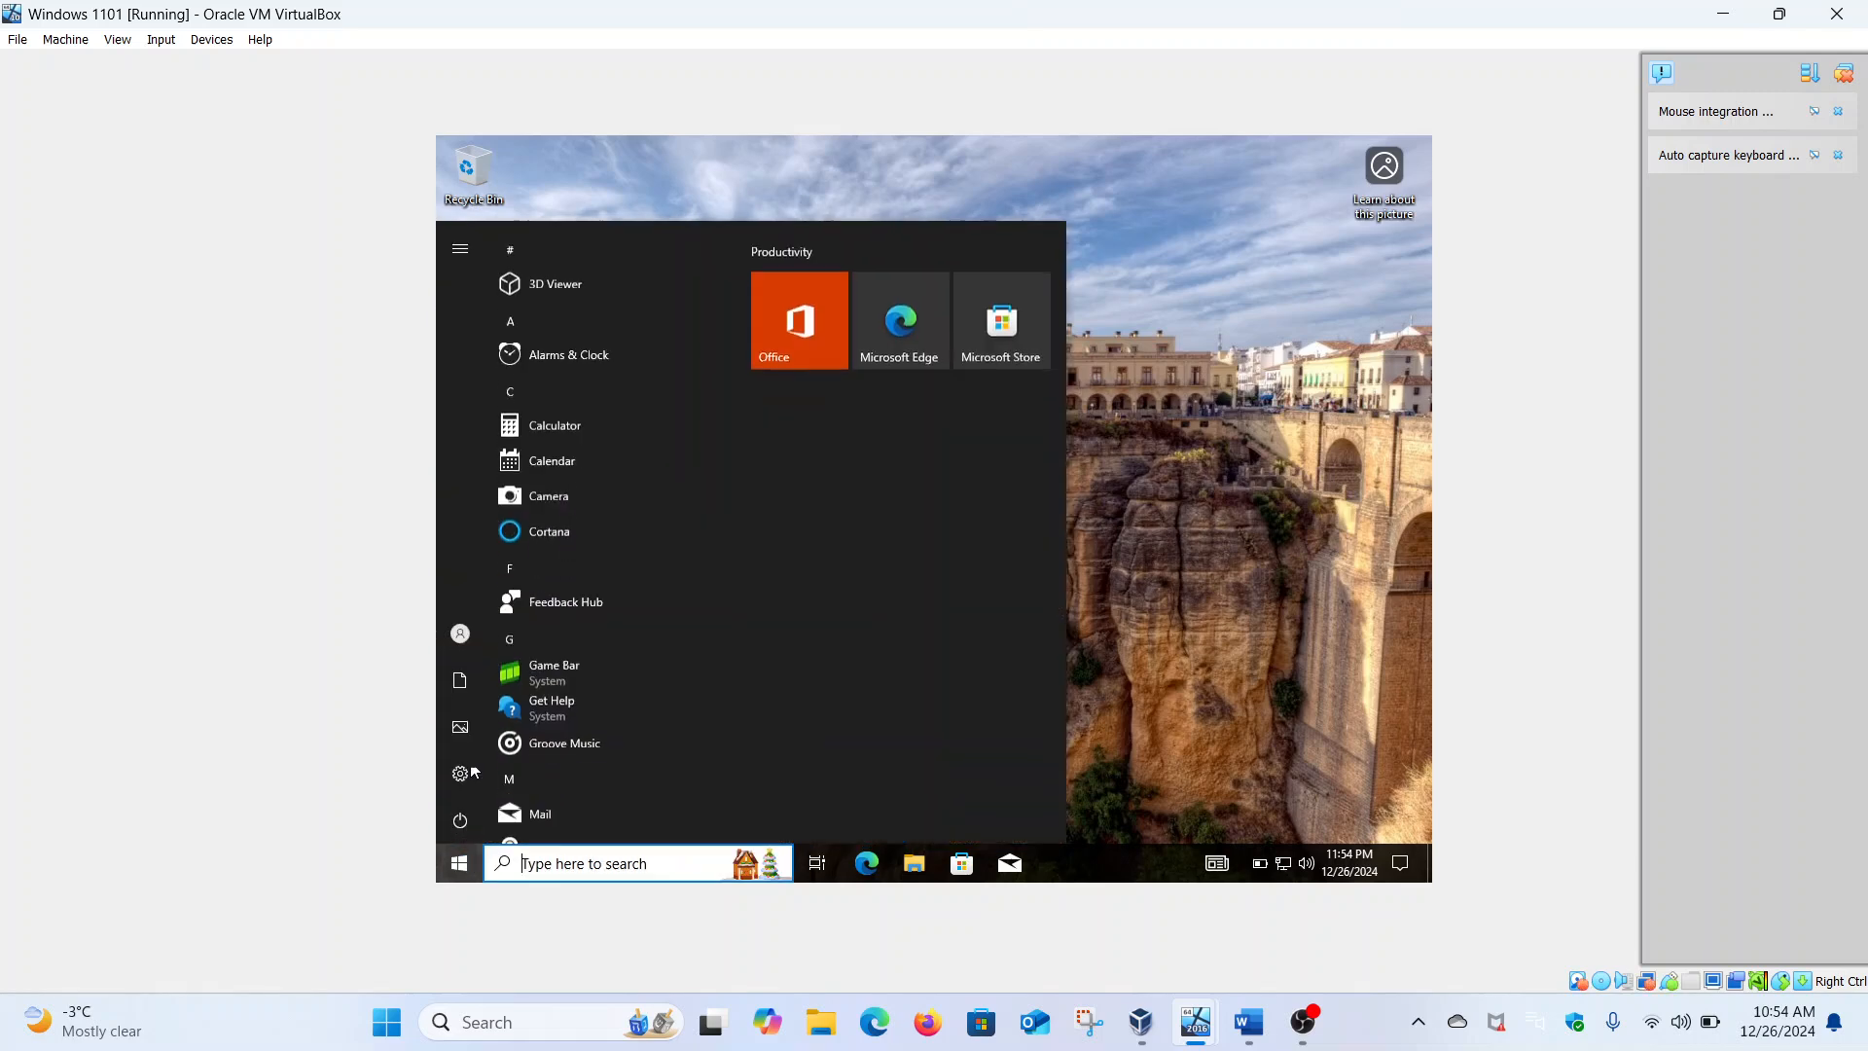
mouse_move(465, 634)
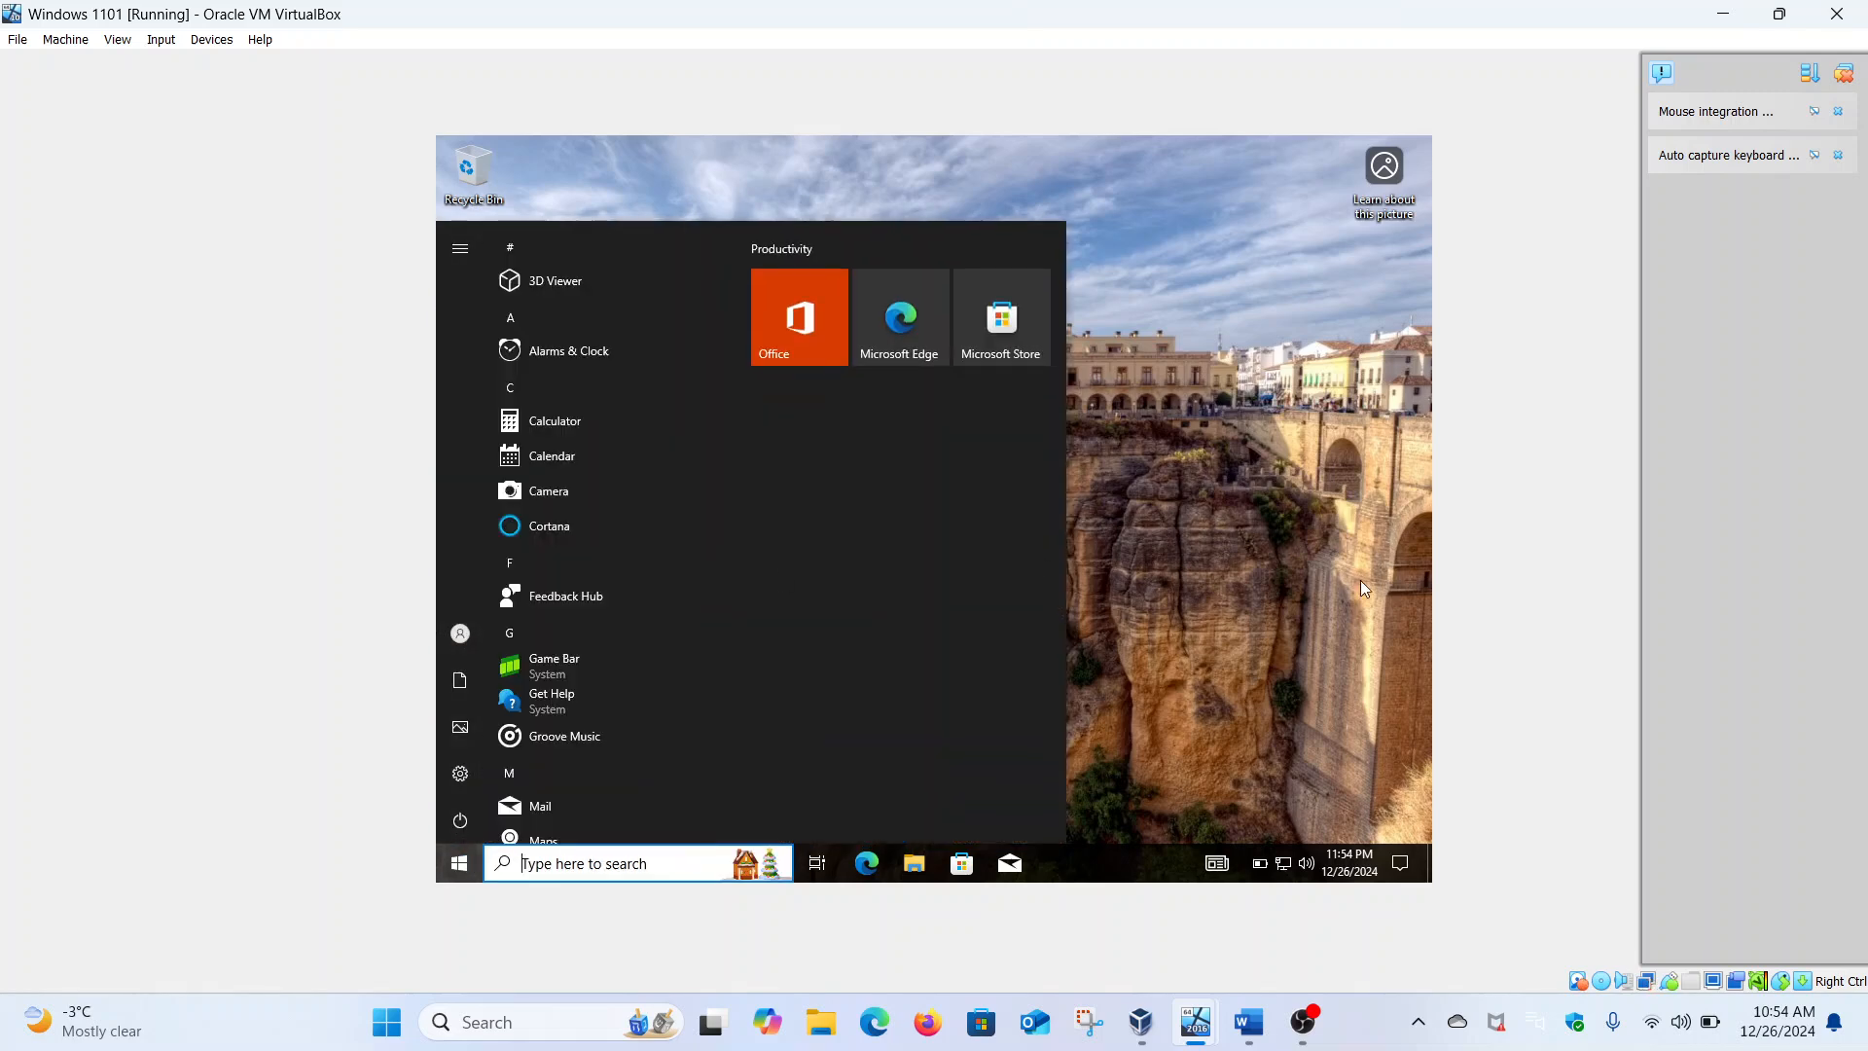
click(1355, 611)
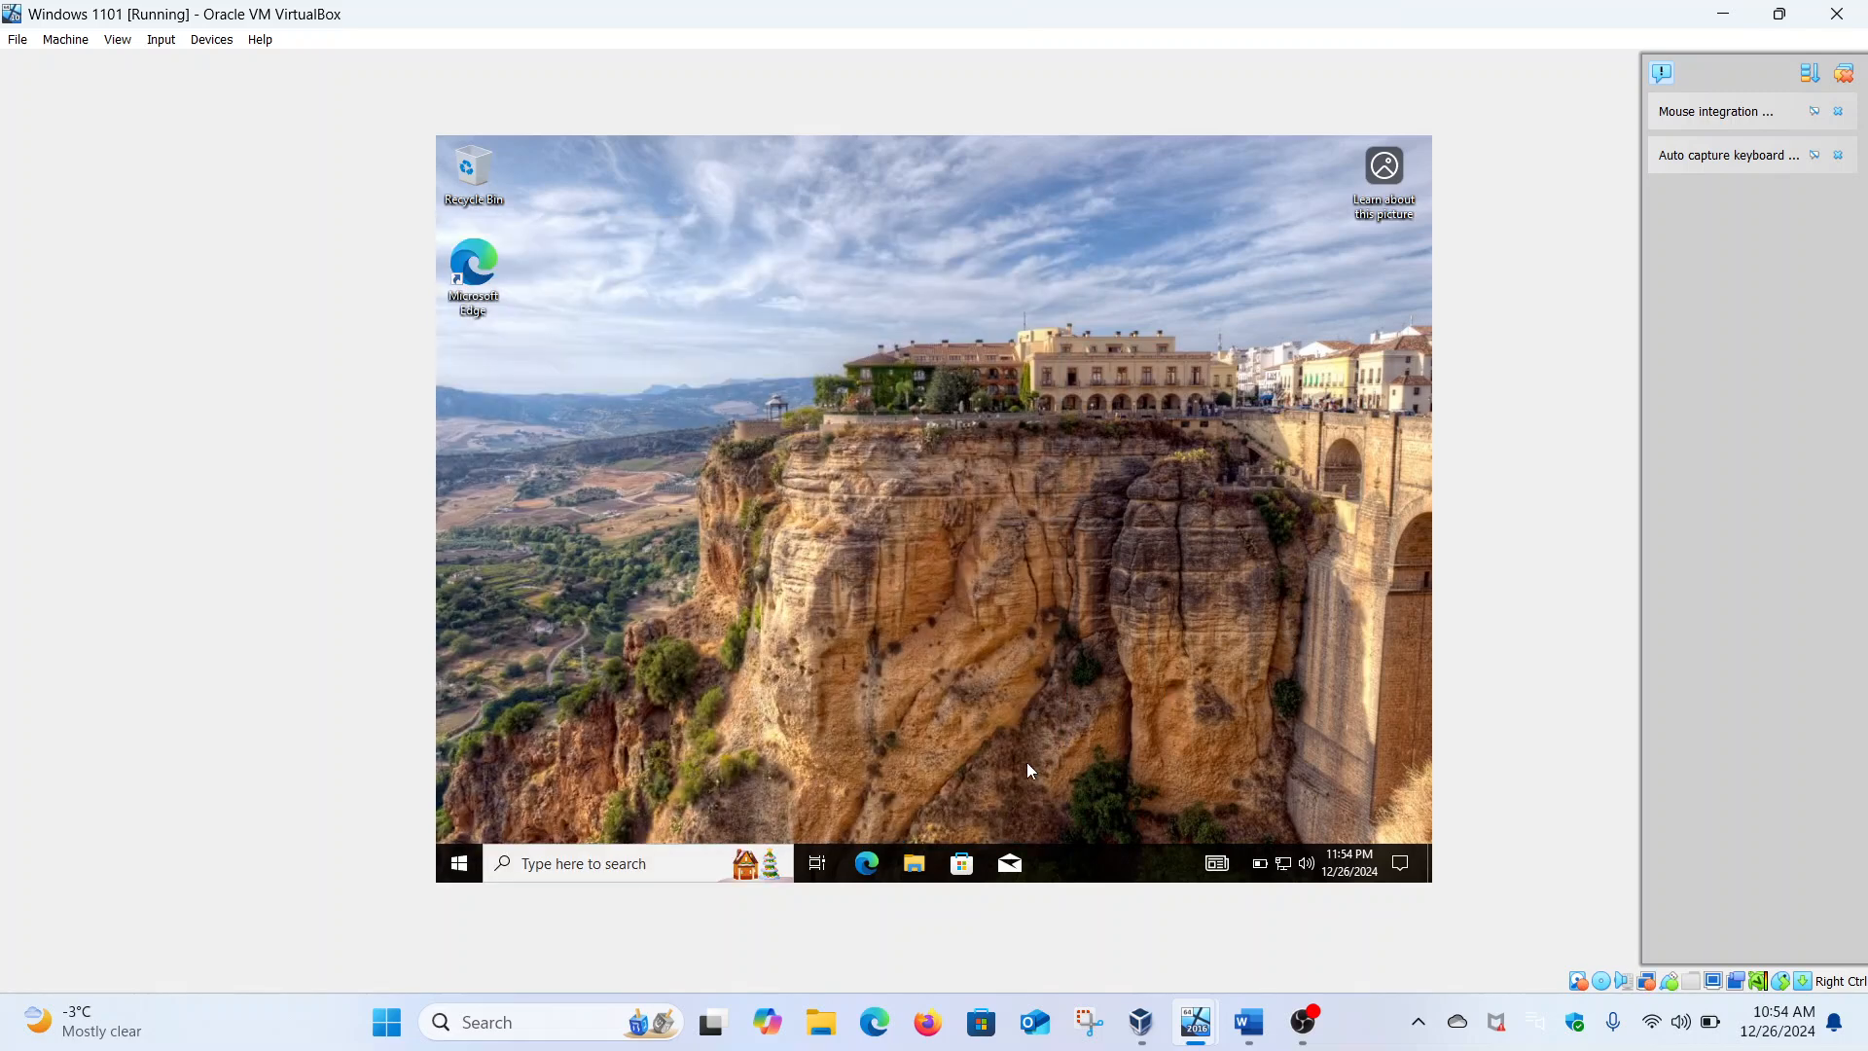
click(920, 864)
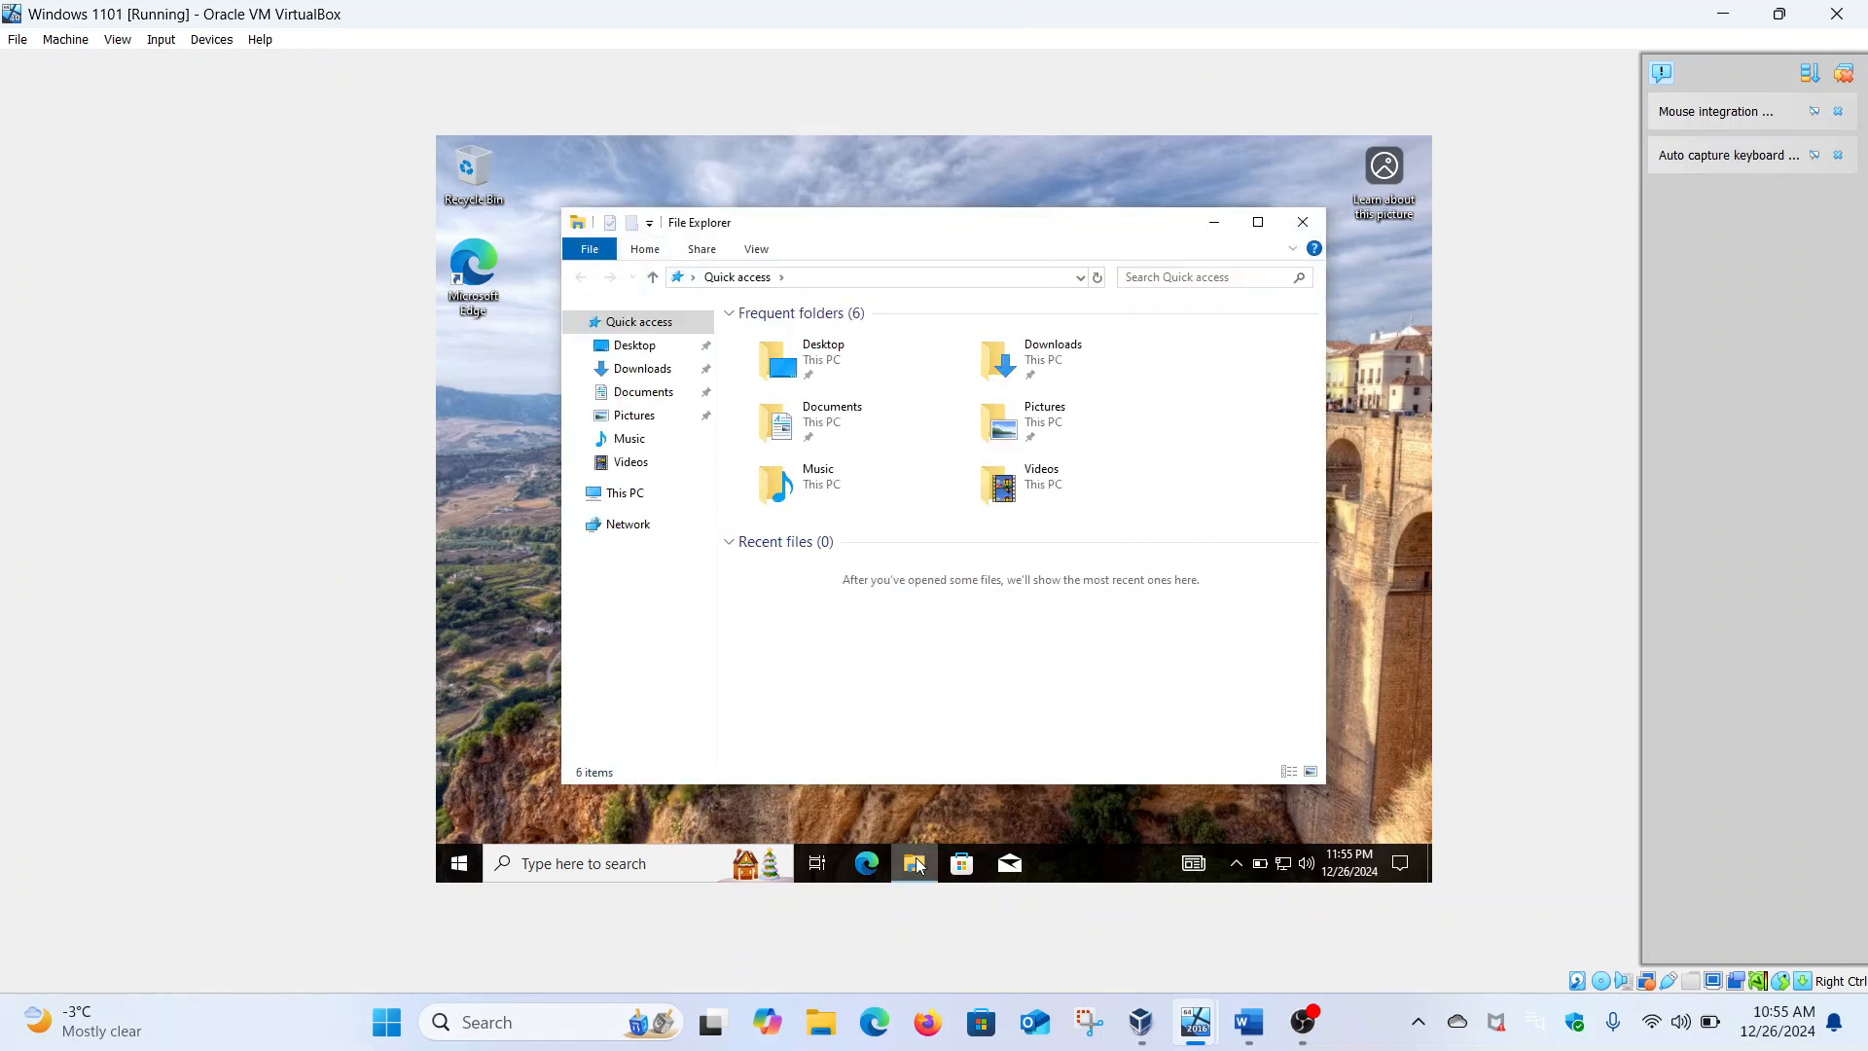
Maximize File Explorer, go to \\Security-hacker and open the MalikTech share
click(1259, 228)
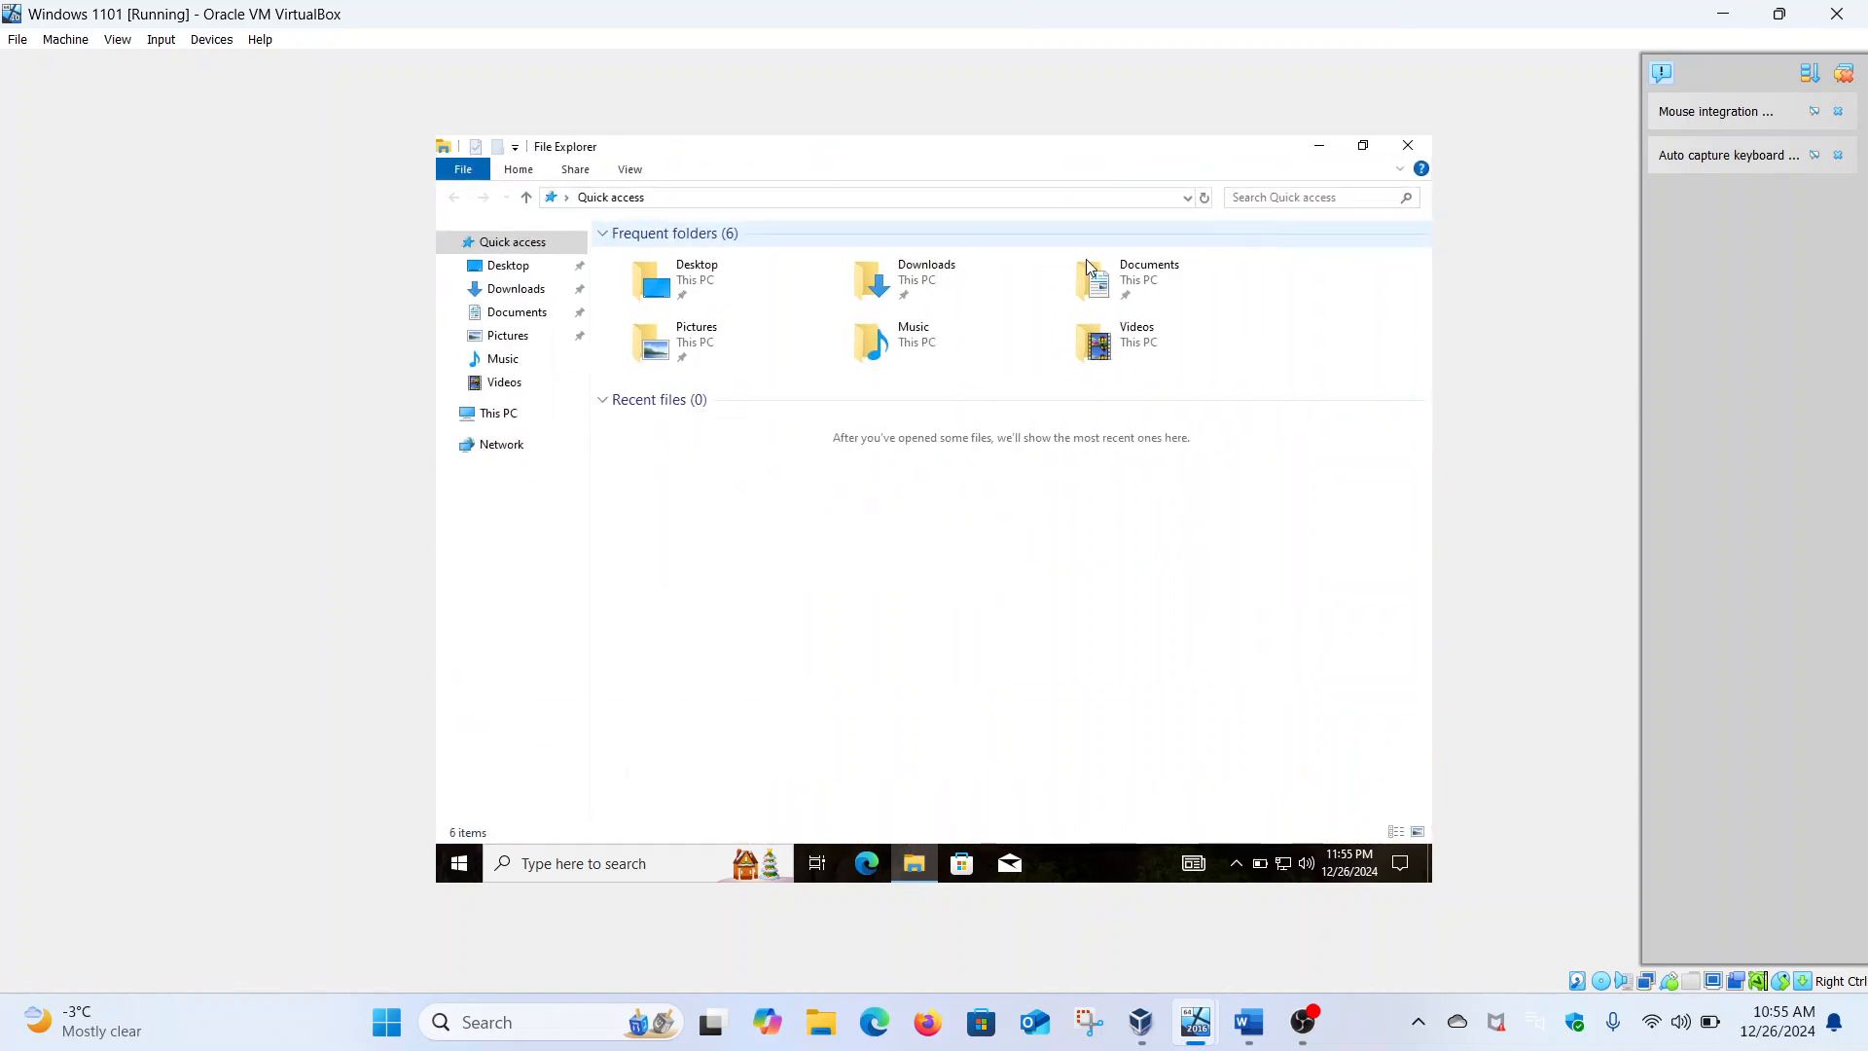
click(843, 202)
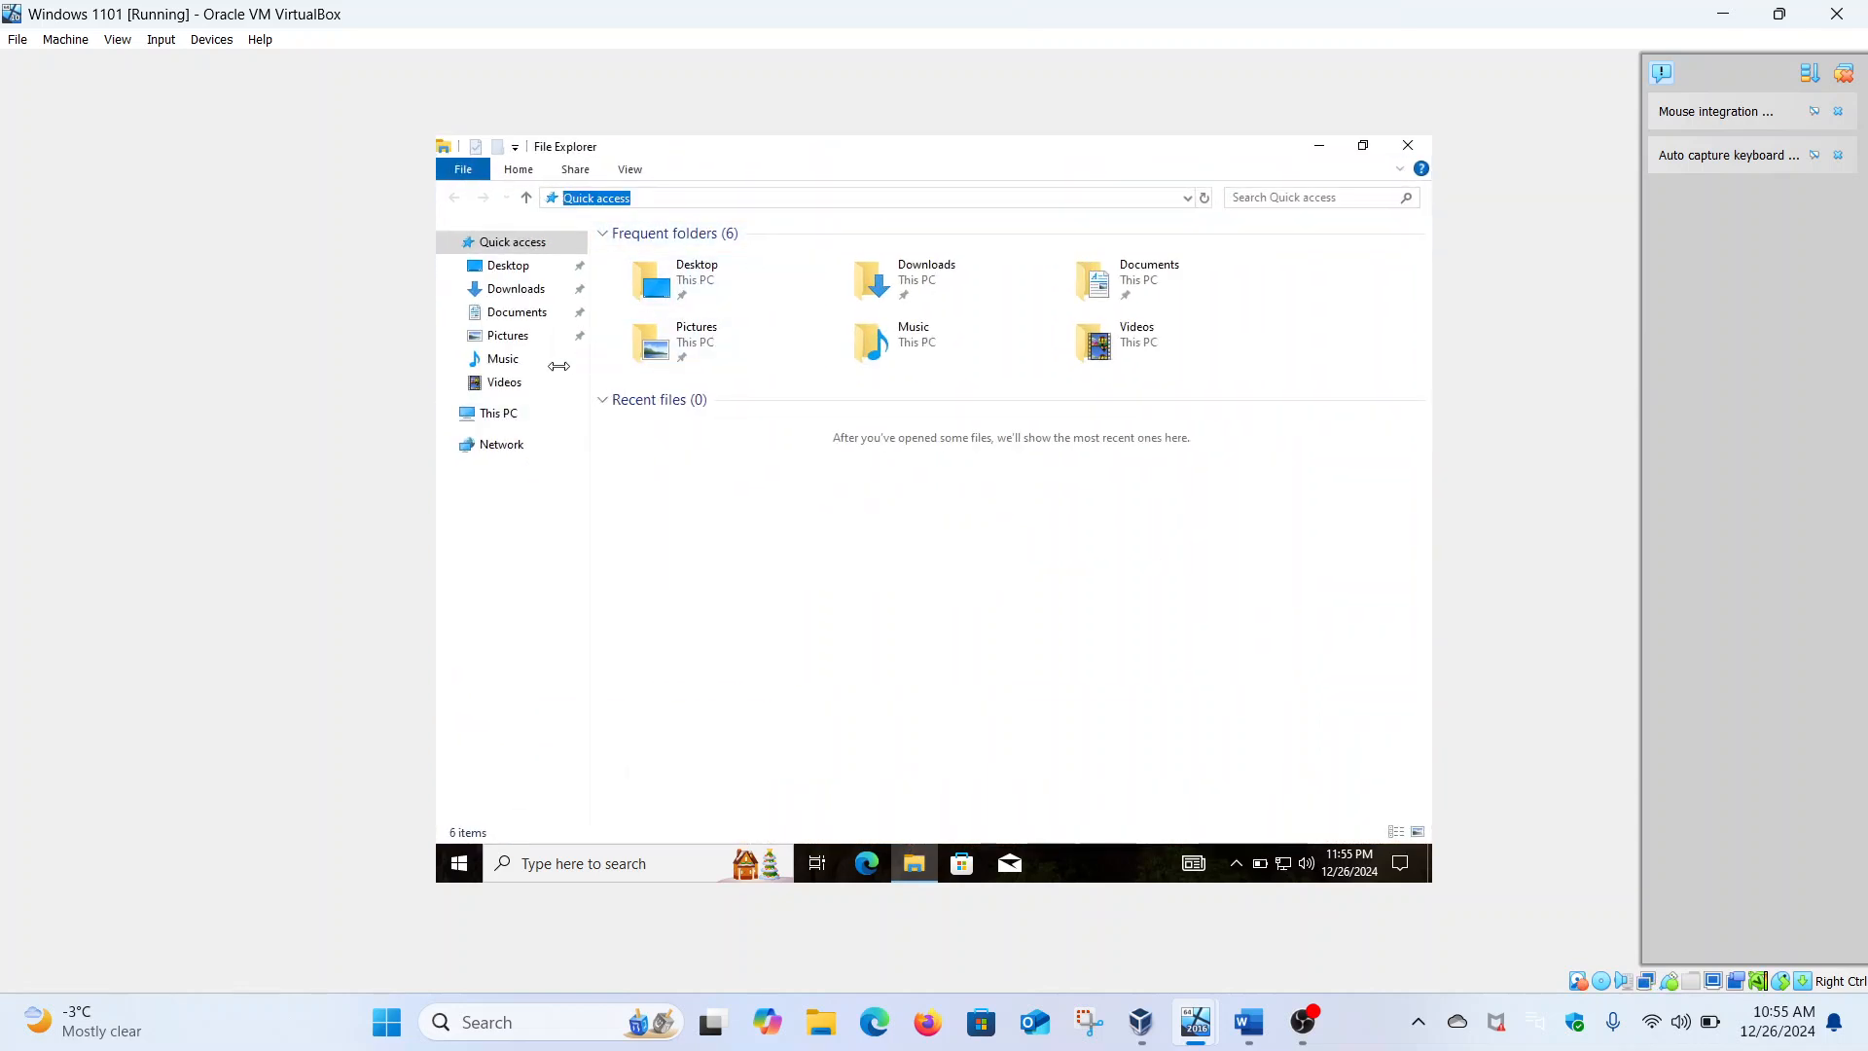
click(513, 420)
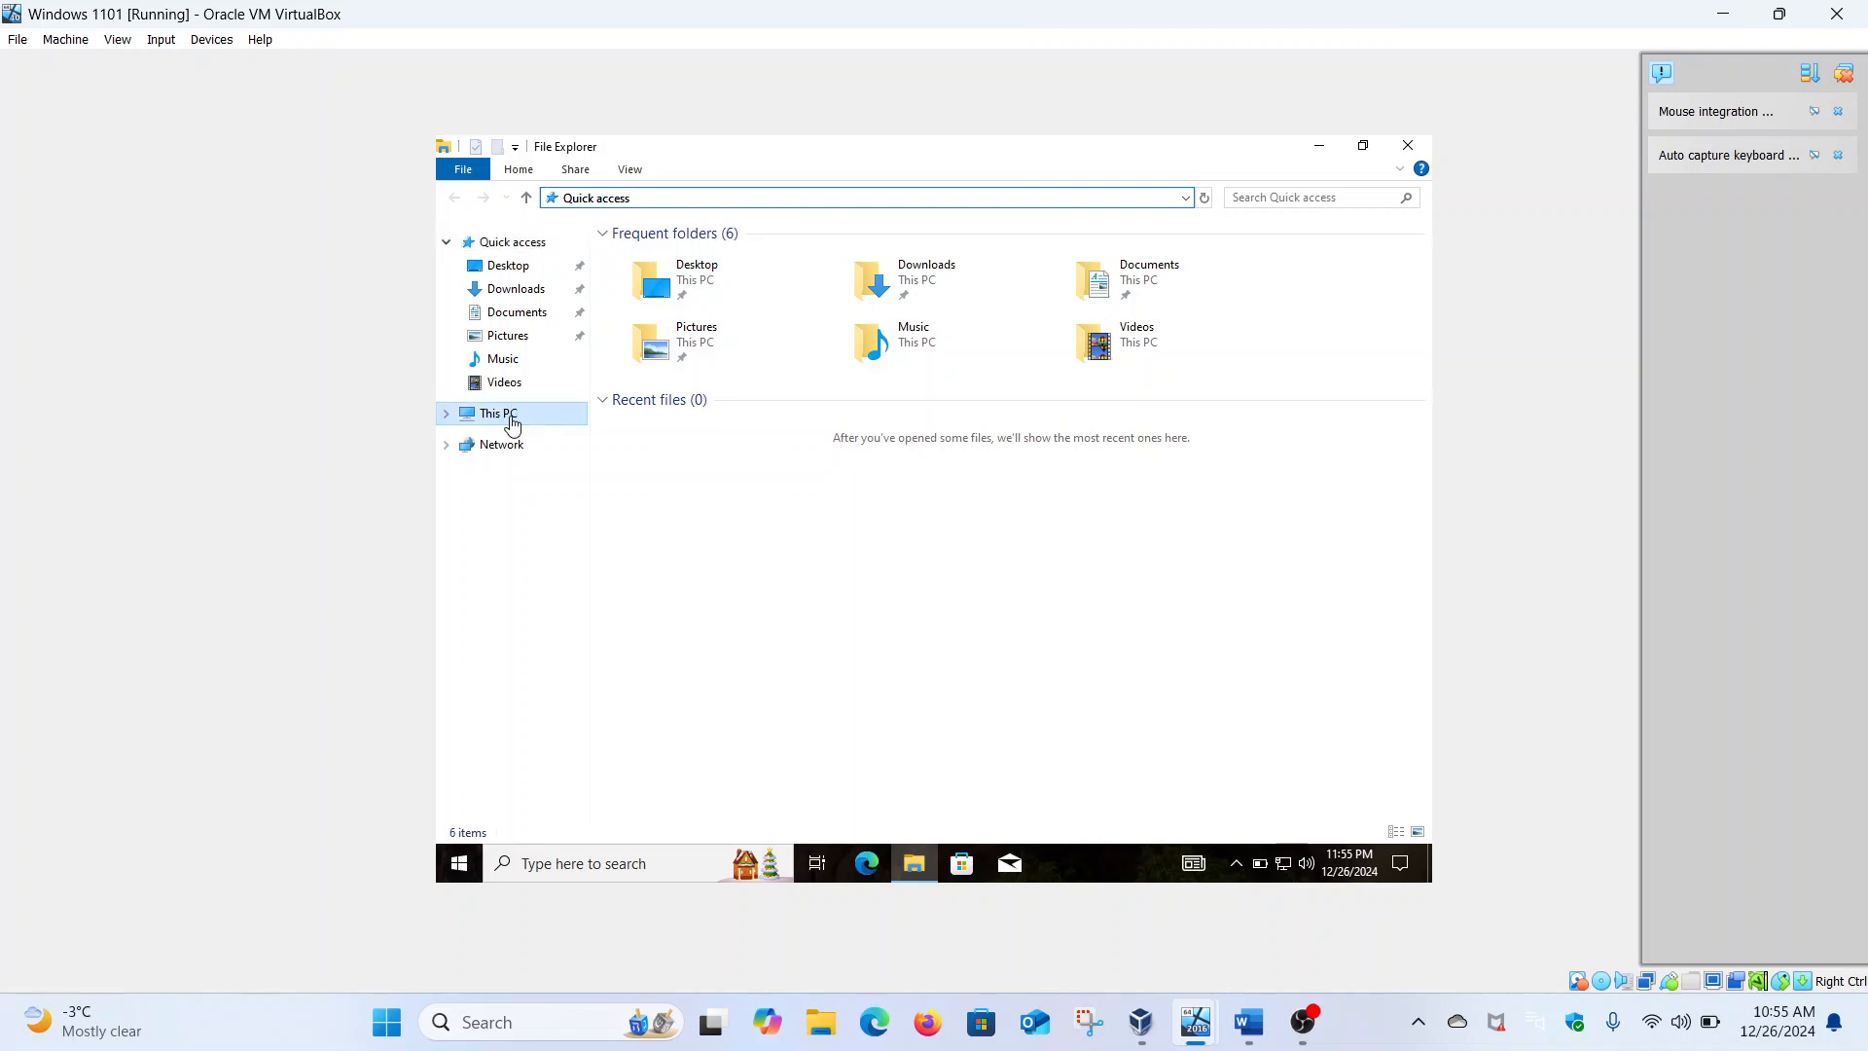
click(692, 199)
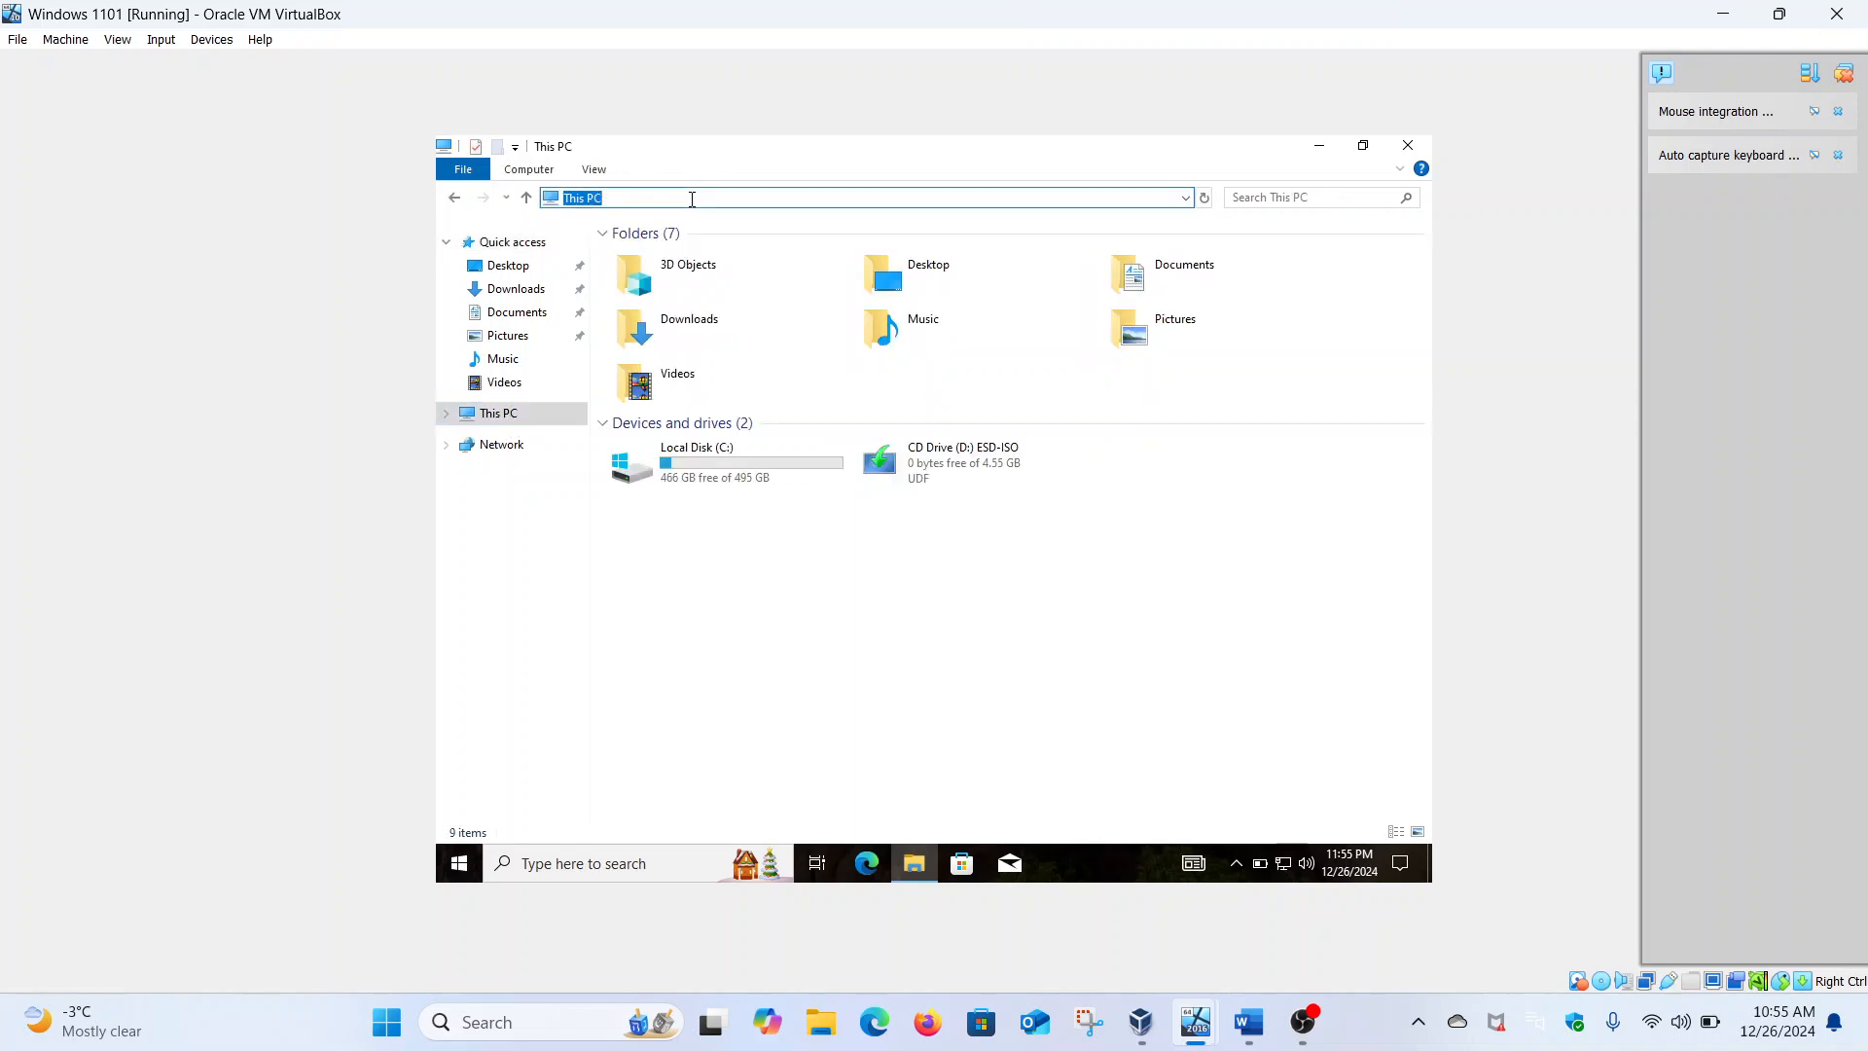
text(\\Security-hacker)
key(Return)
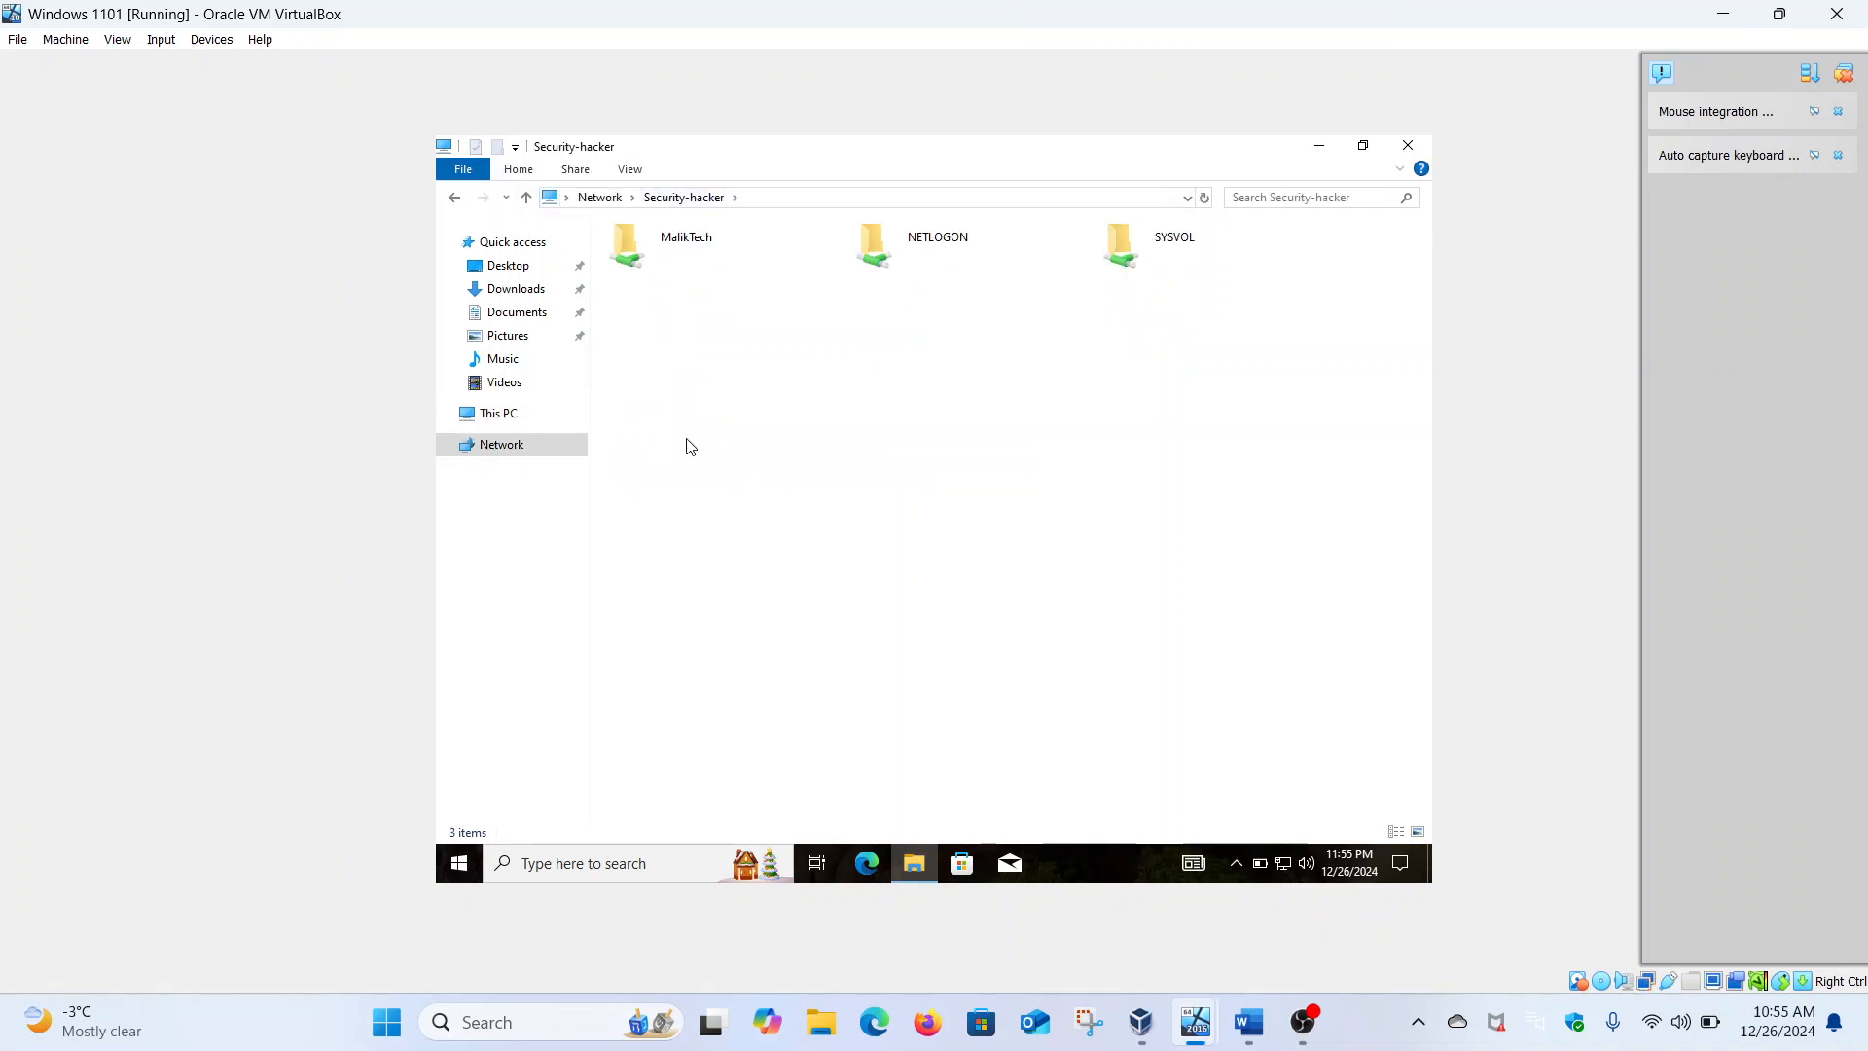
double_click(684, 242)
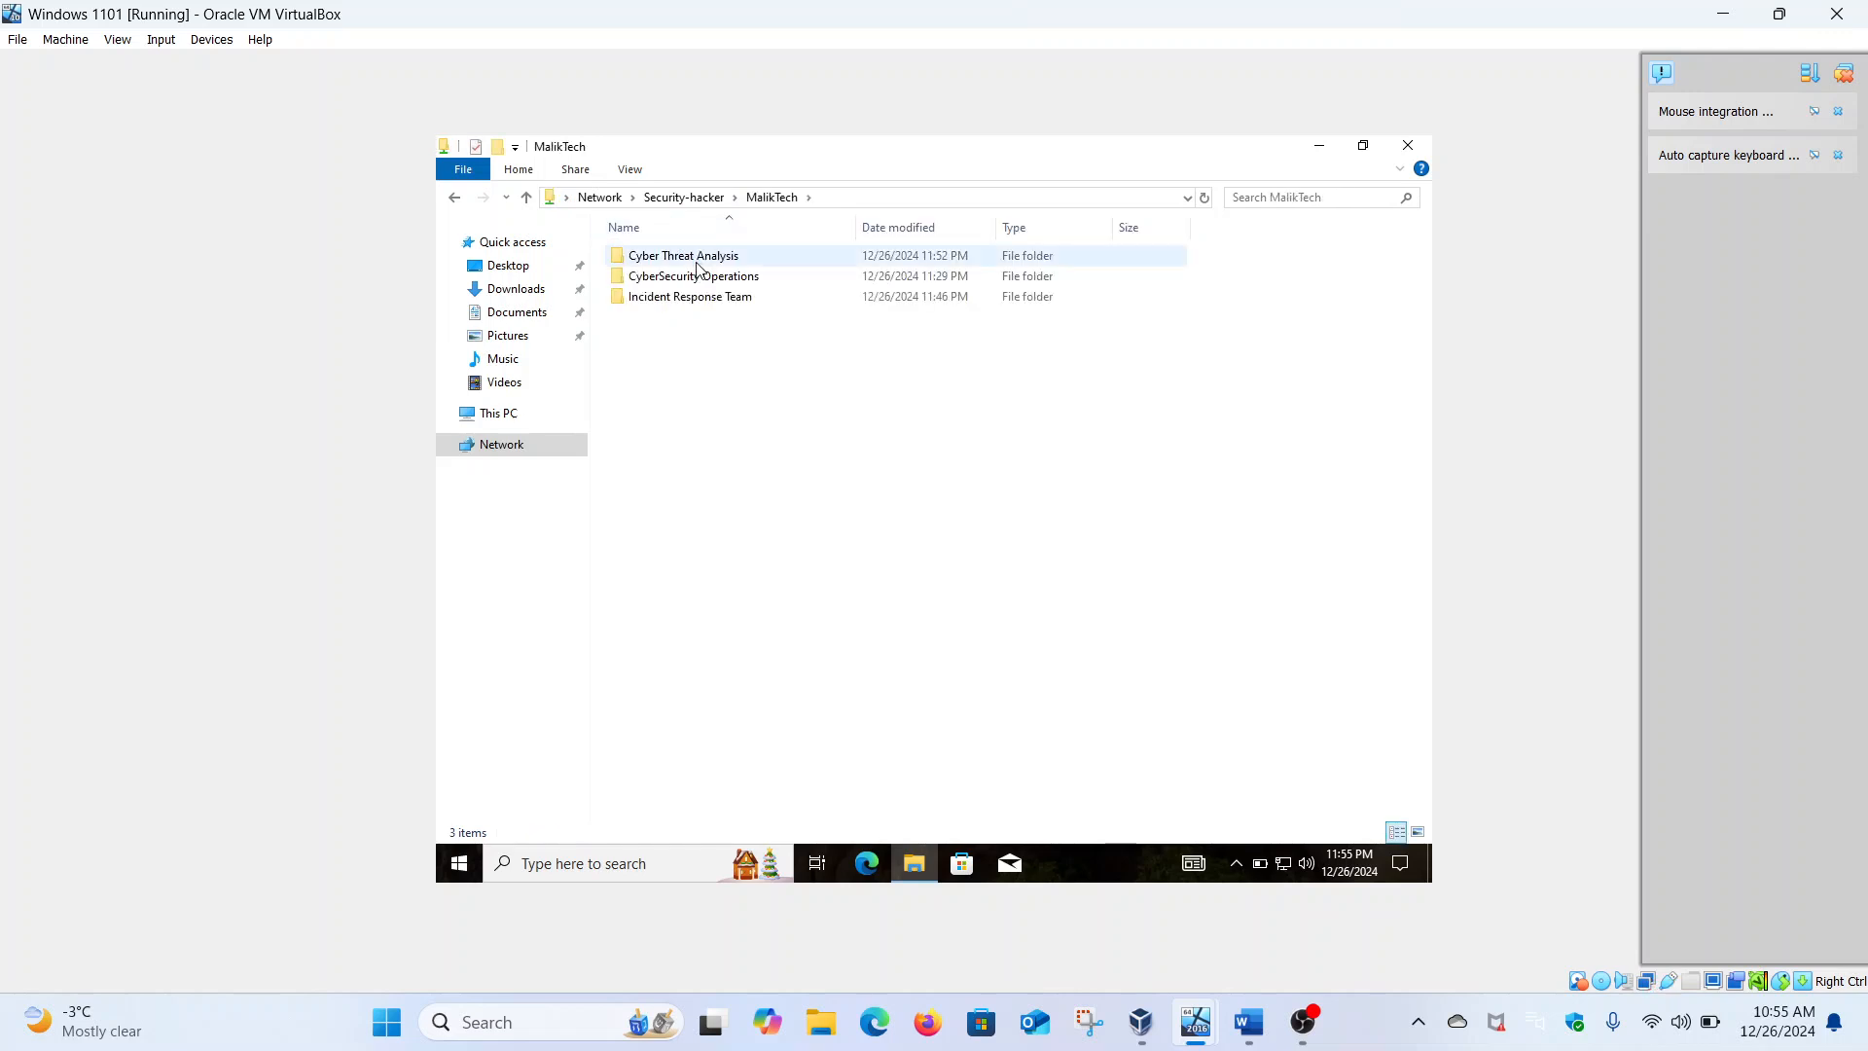
Confirm Cyber Threat Analysis and Incident Response Team deny access, then open CyberSecurity Operations
double_click(697, 258)
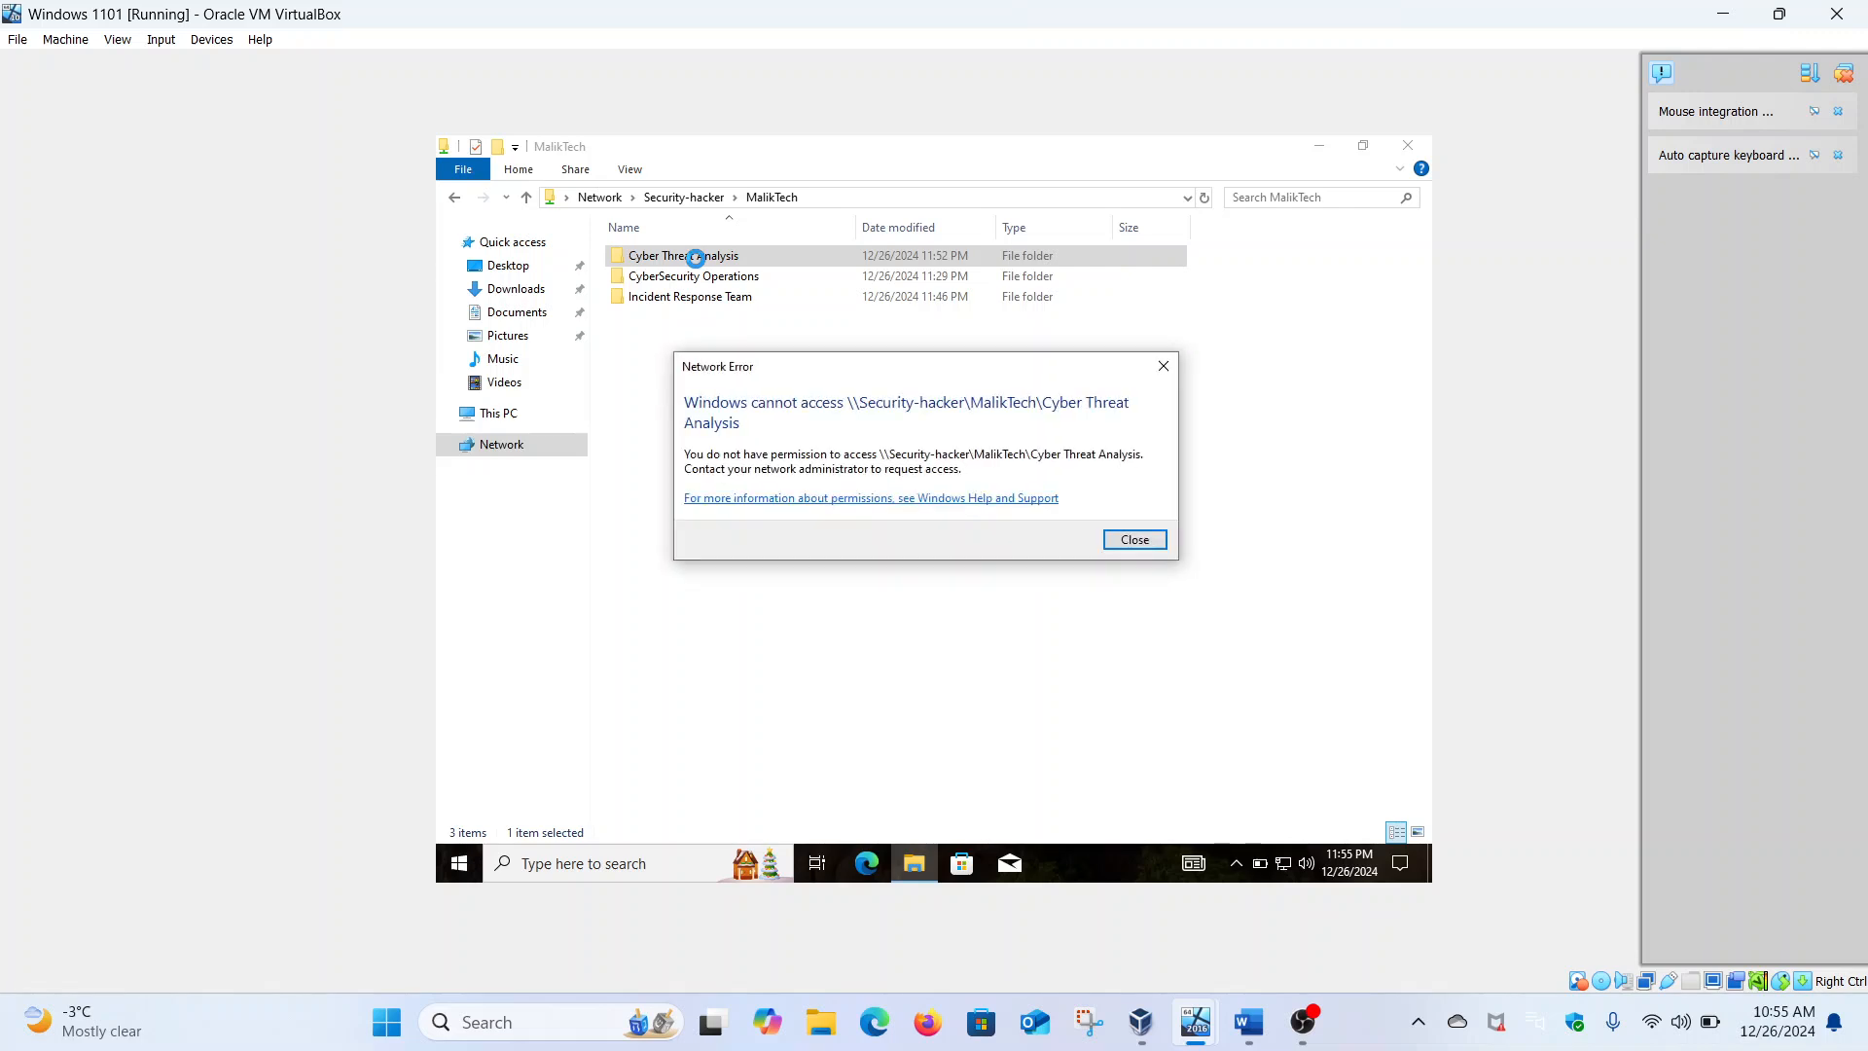
click(1129, 541)
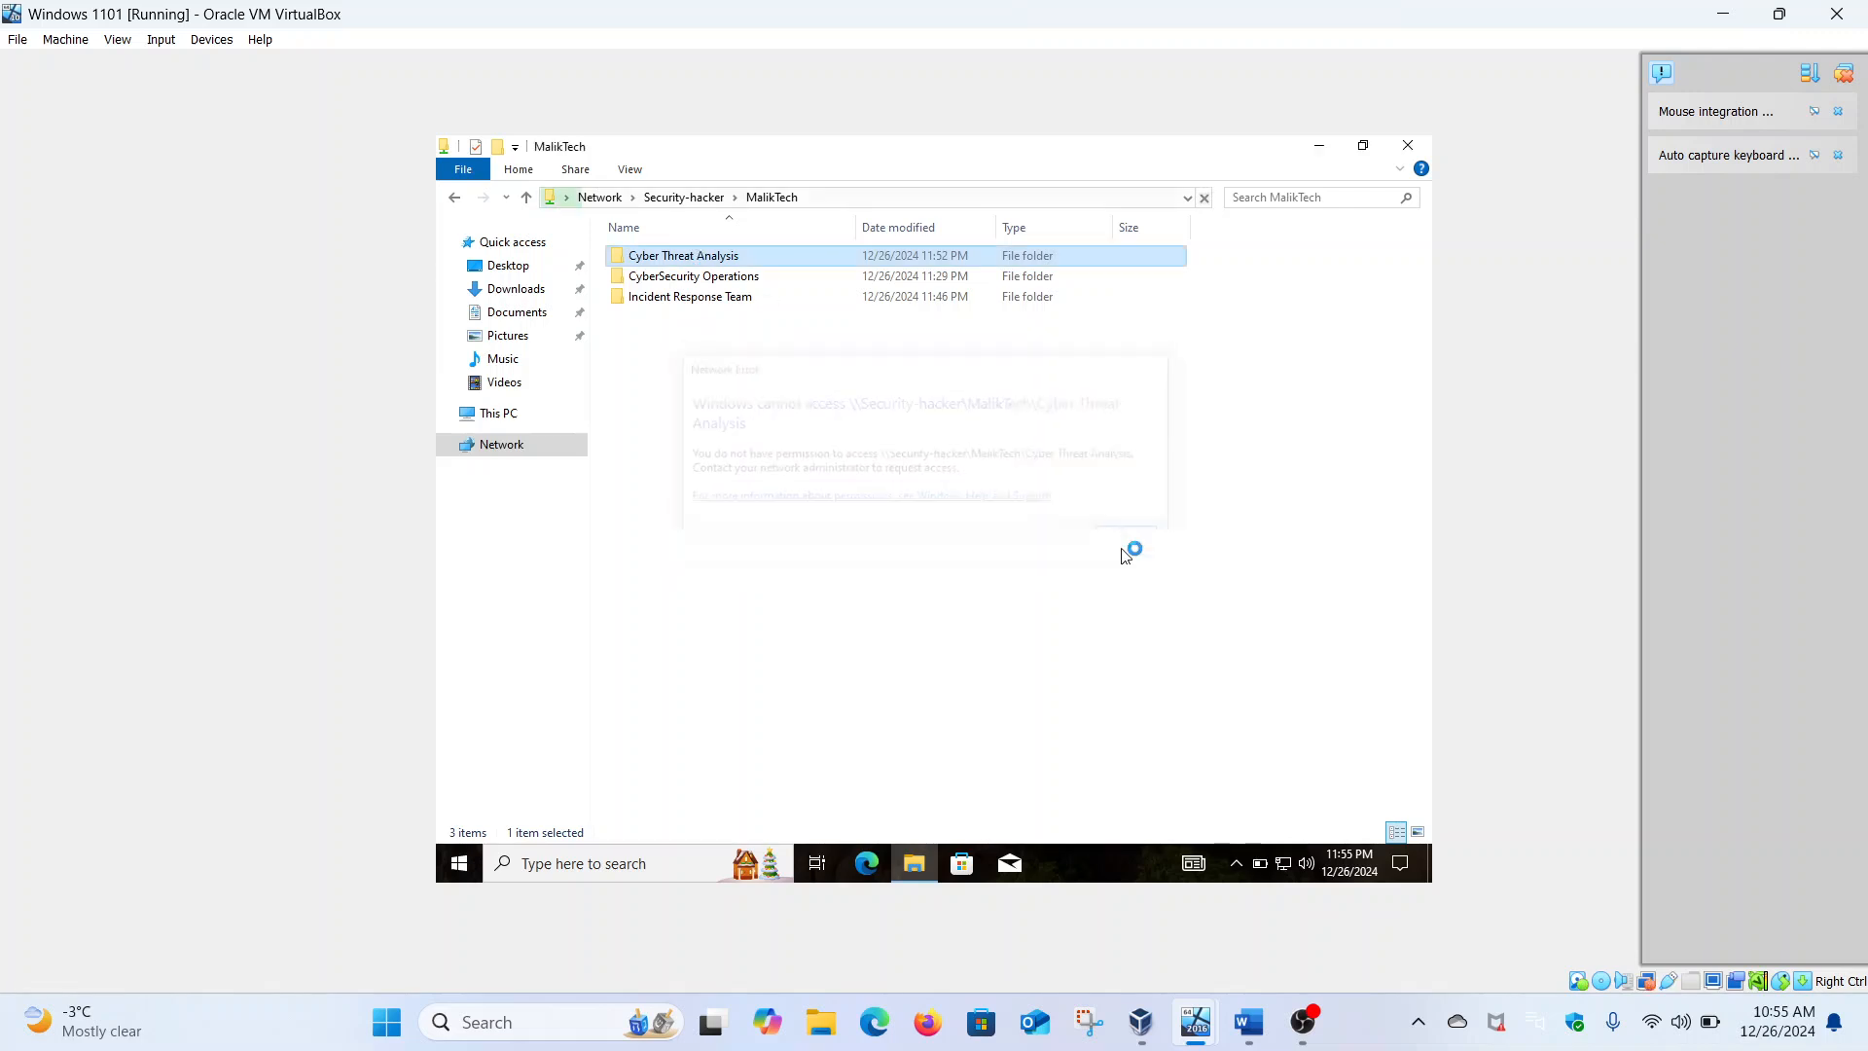
click(725, 302)
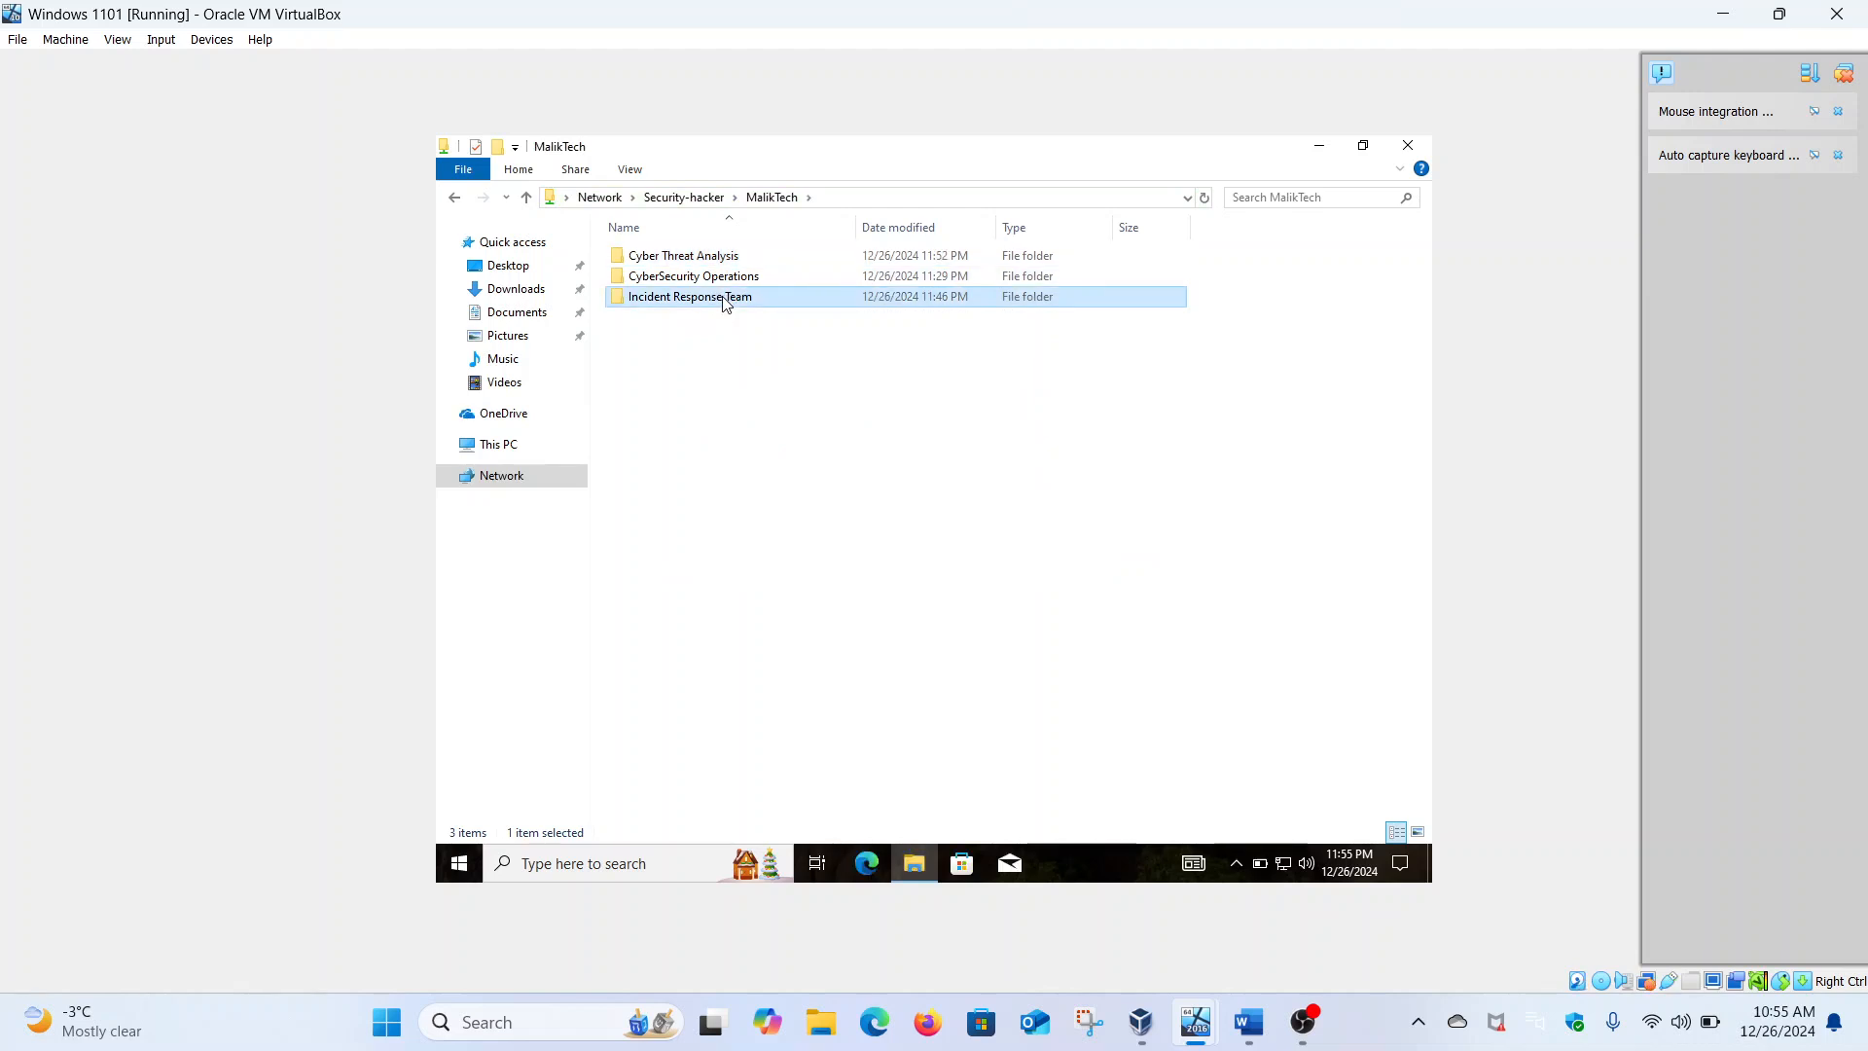
double_click(724, 298)
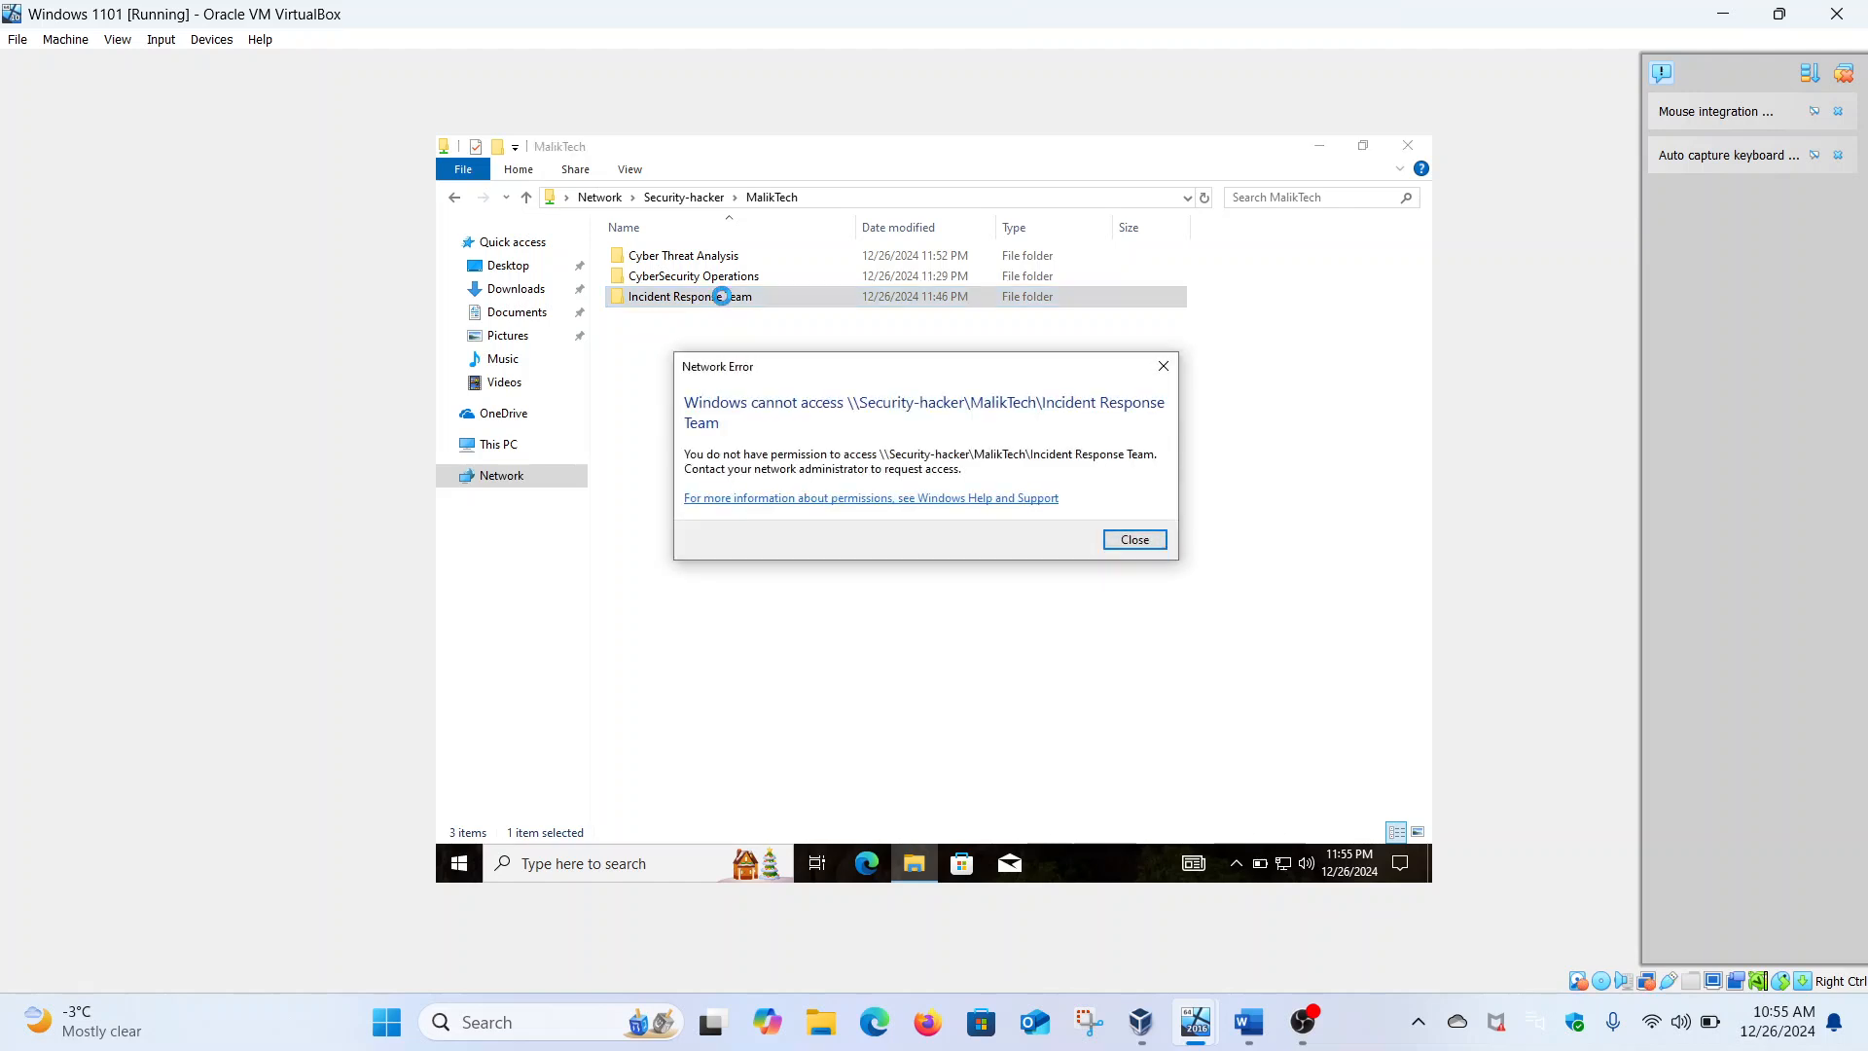
click(1126, 542)
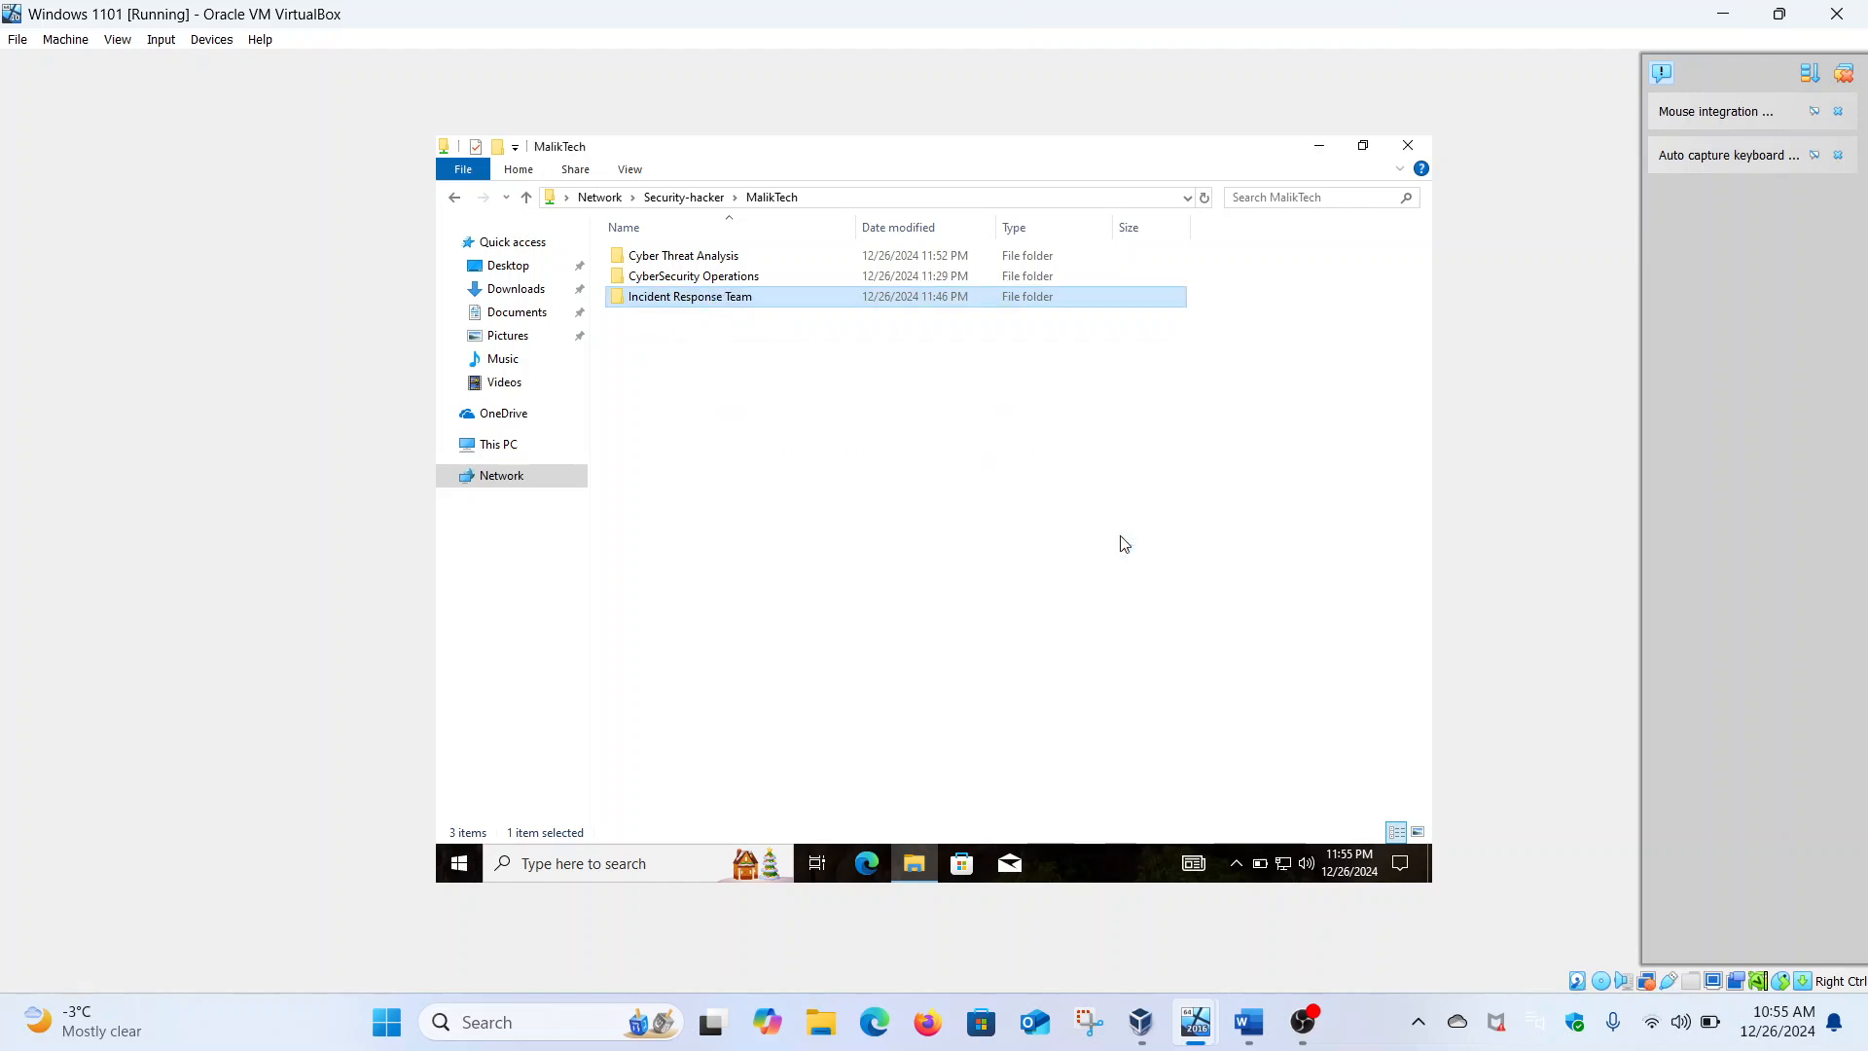
double_click(699, 278)
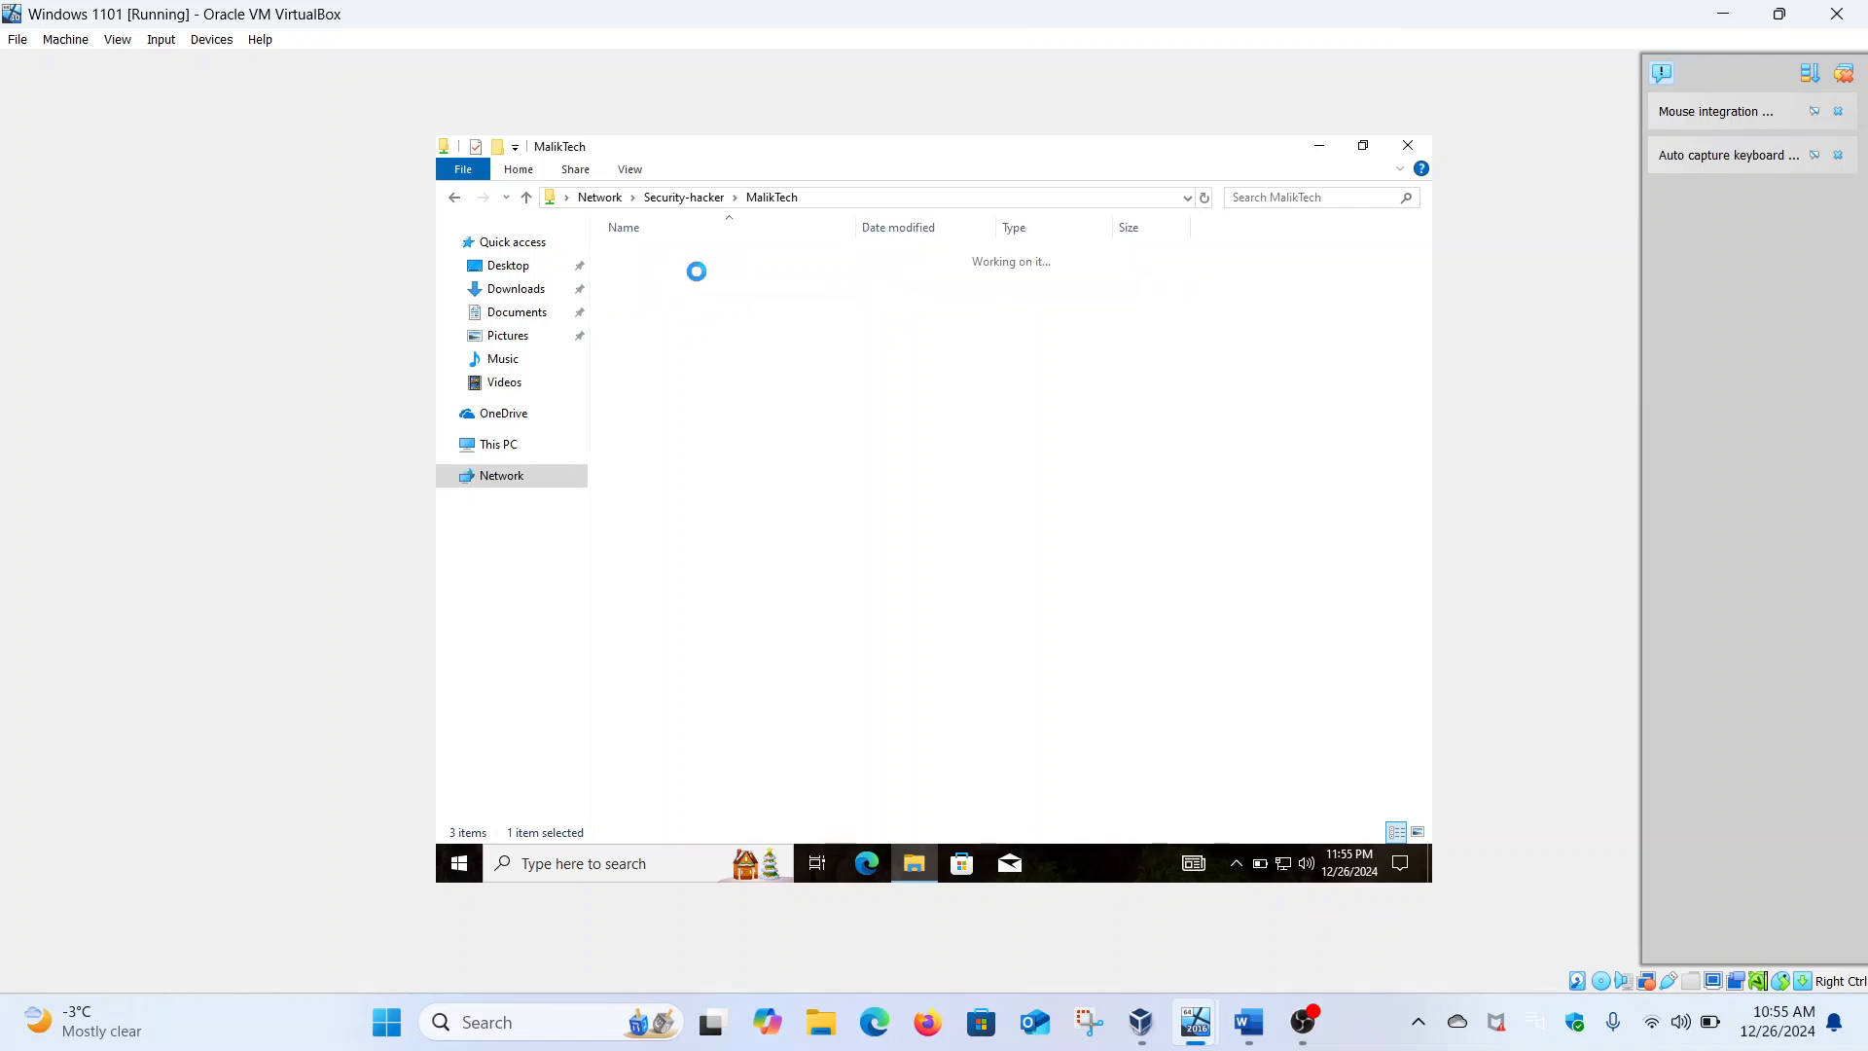
Create a text file named with the user's username in CyberSecurity Operations and show the folder's network path
right_click(696, 274)
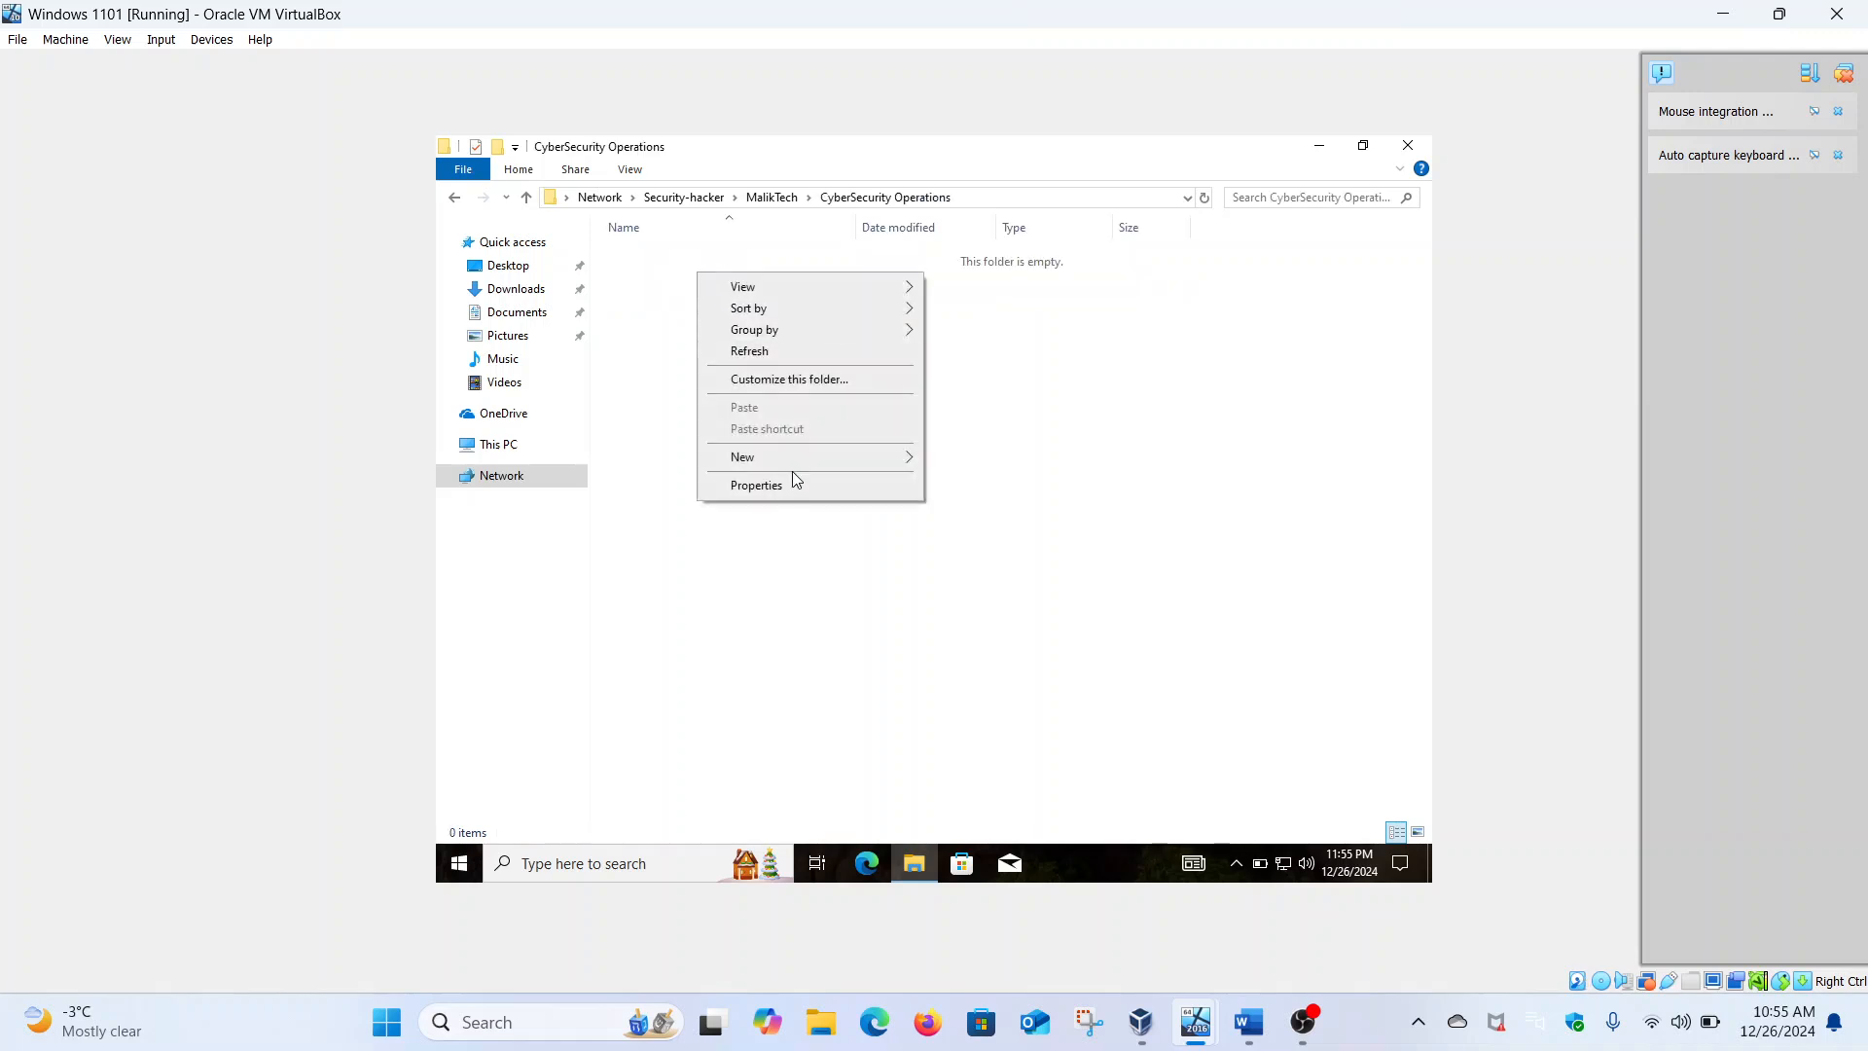
mouse_move(848, 464)
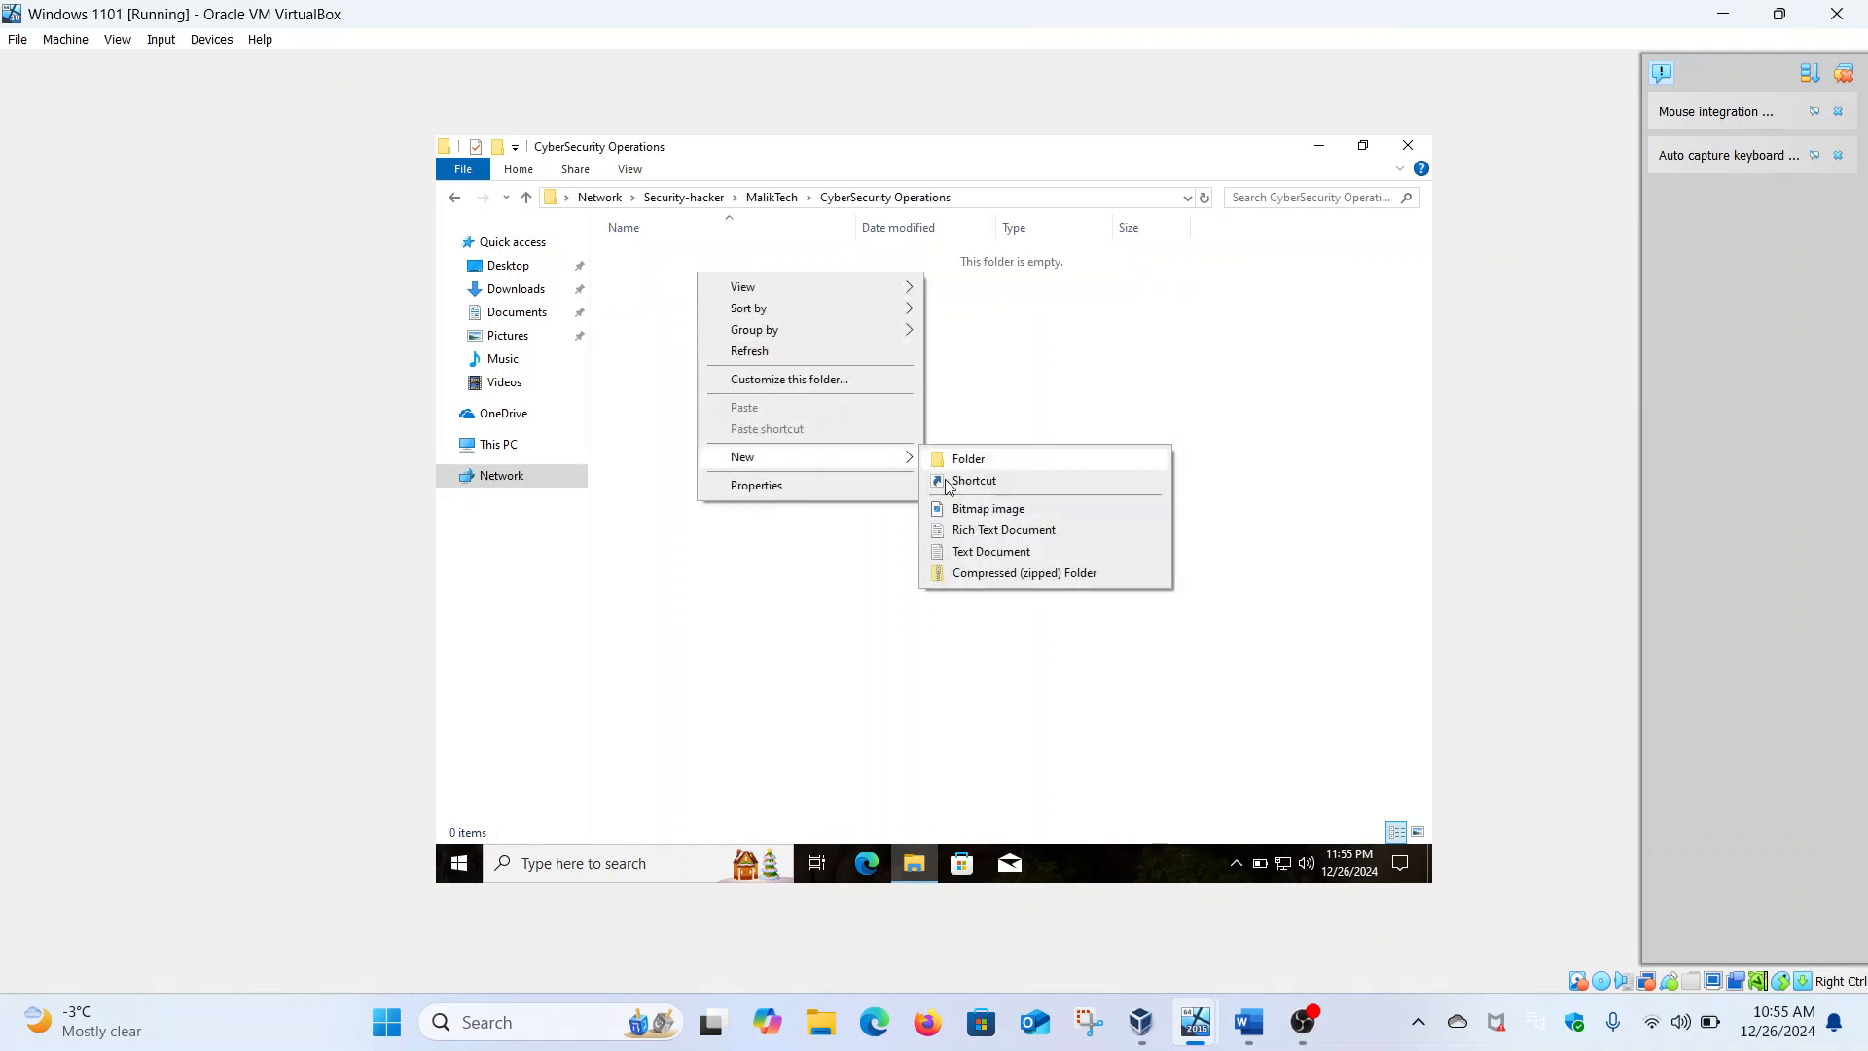
click(978, 551)
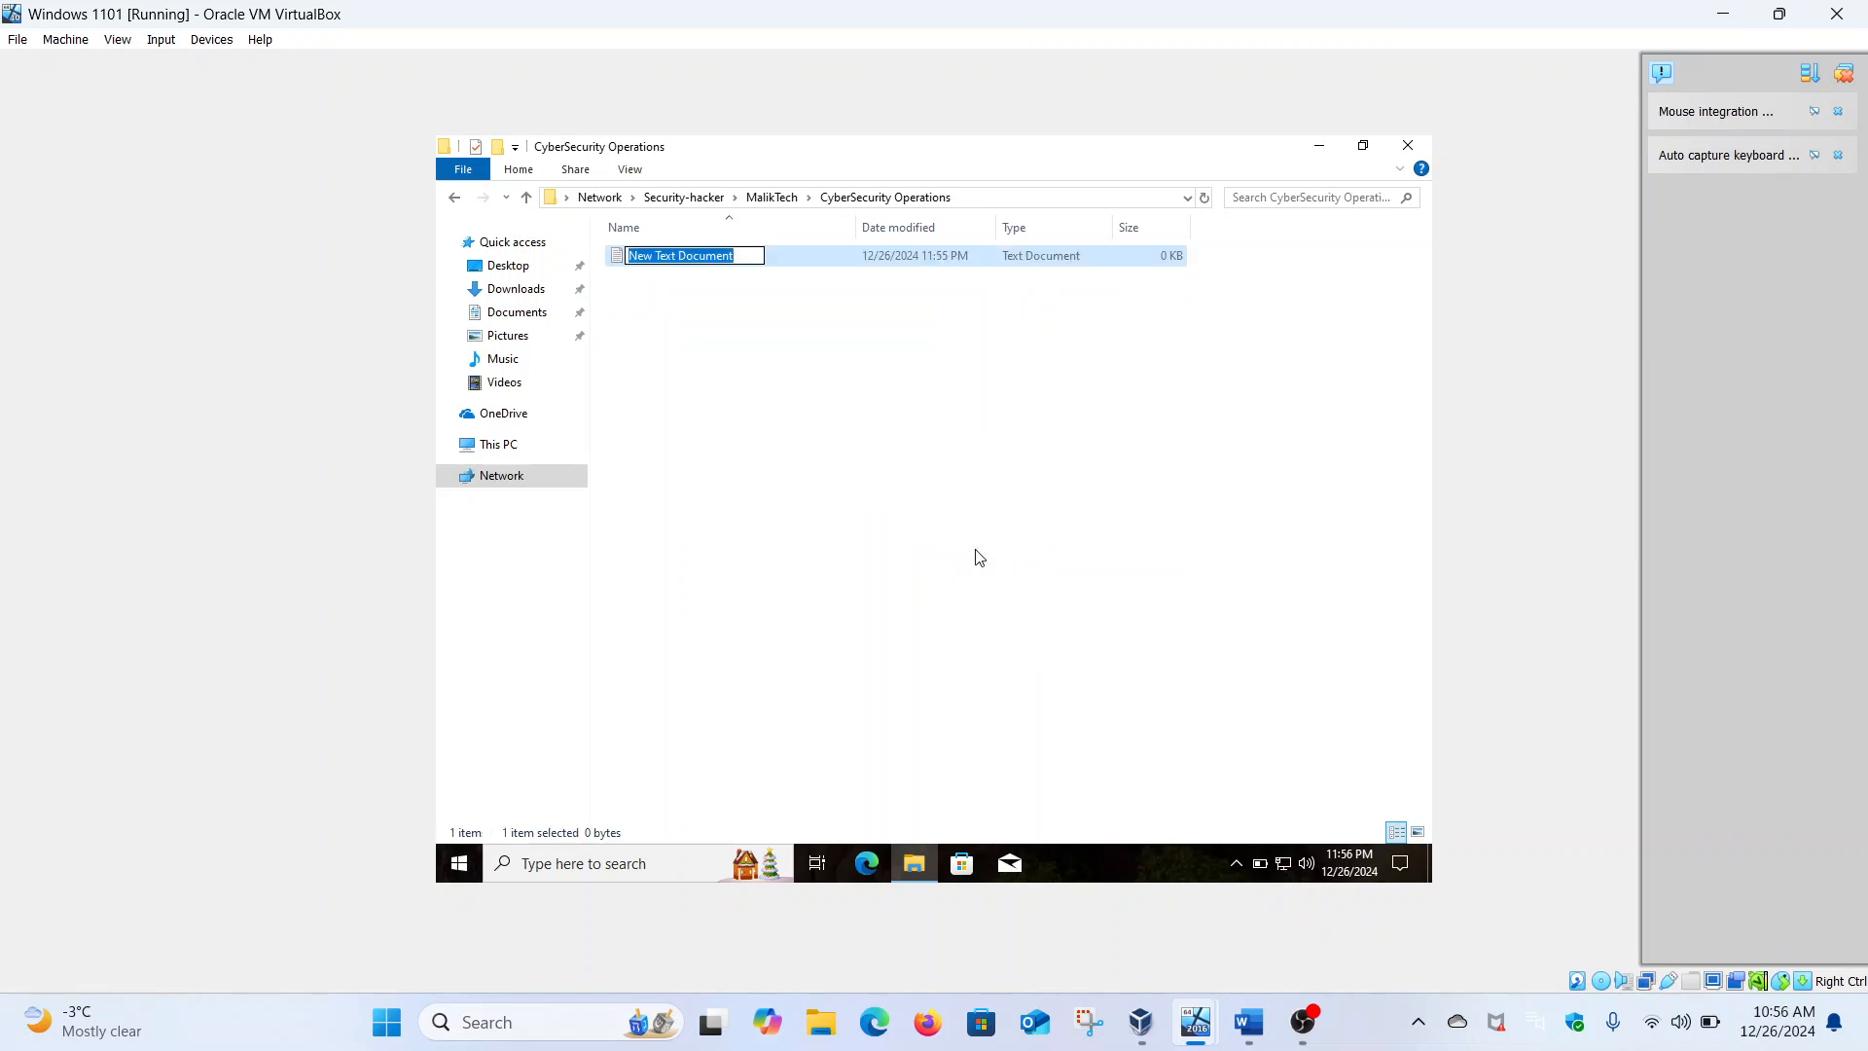
key(BackSpace)
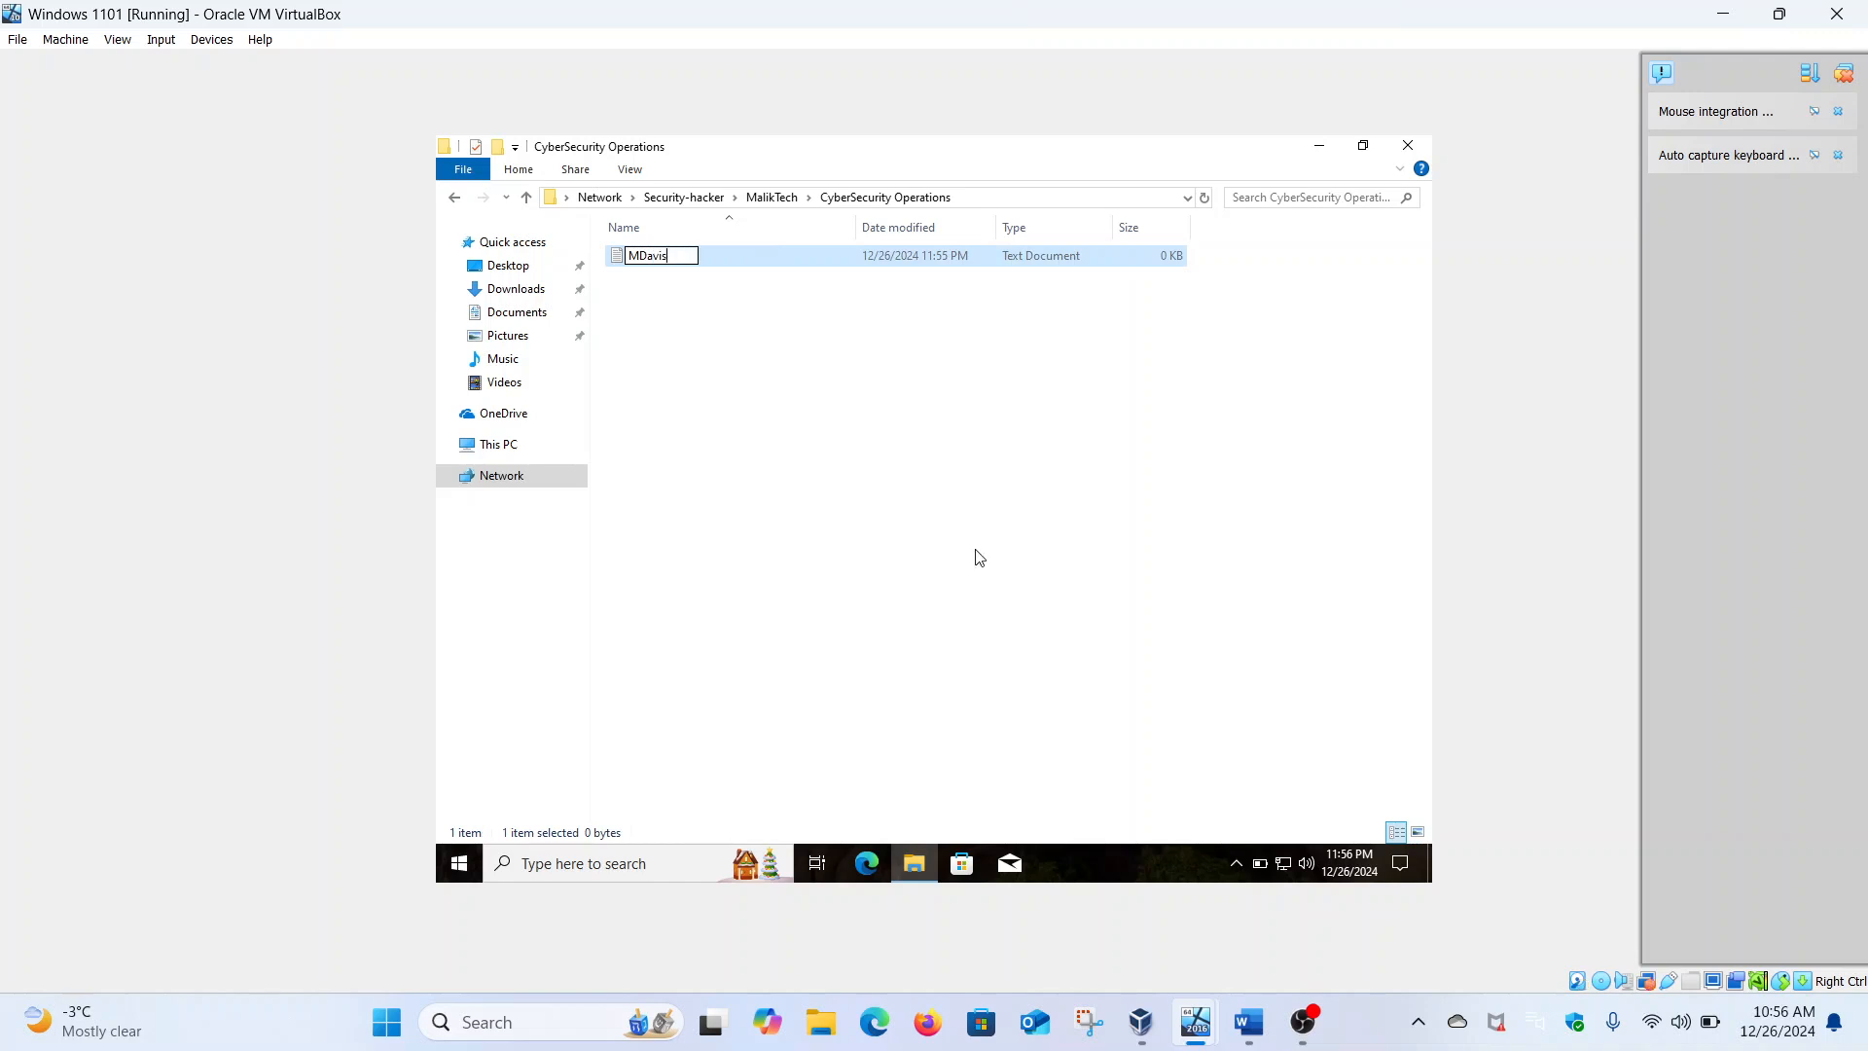
key(Return)
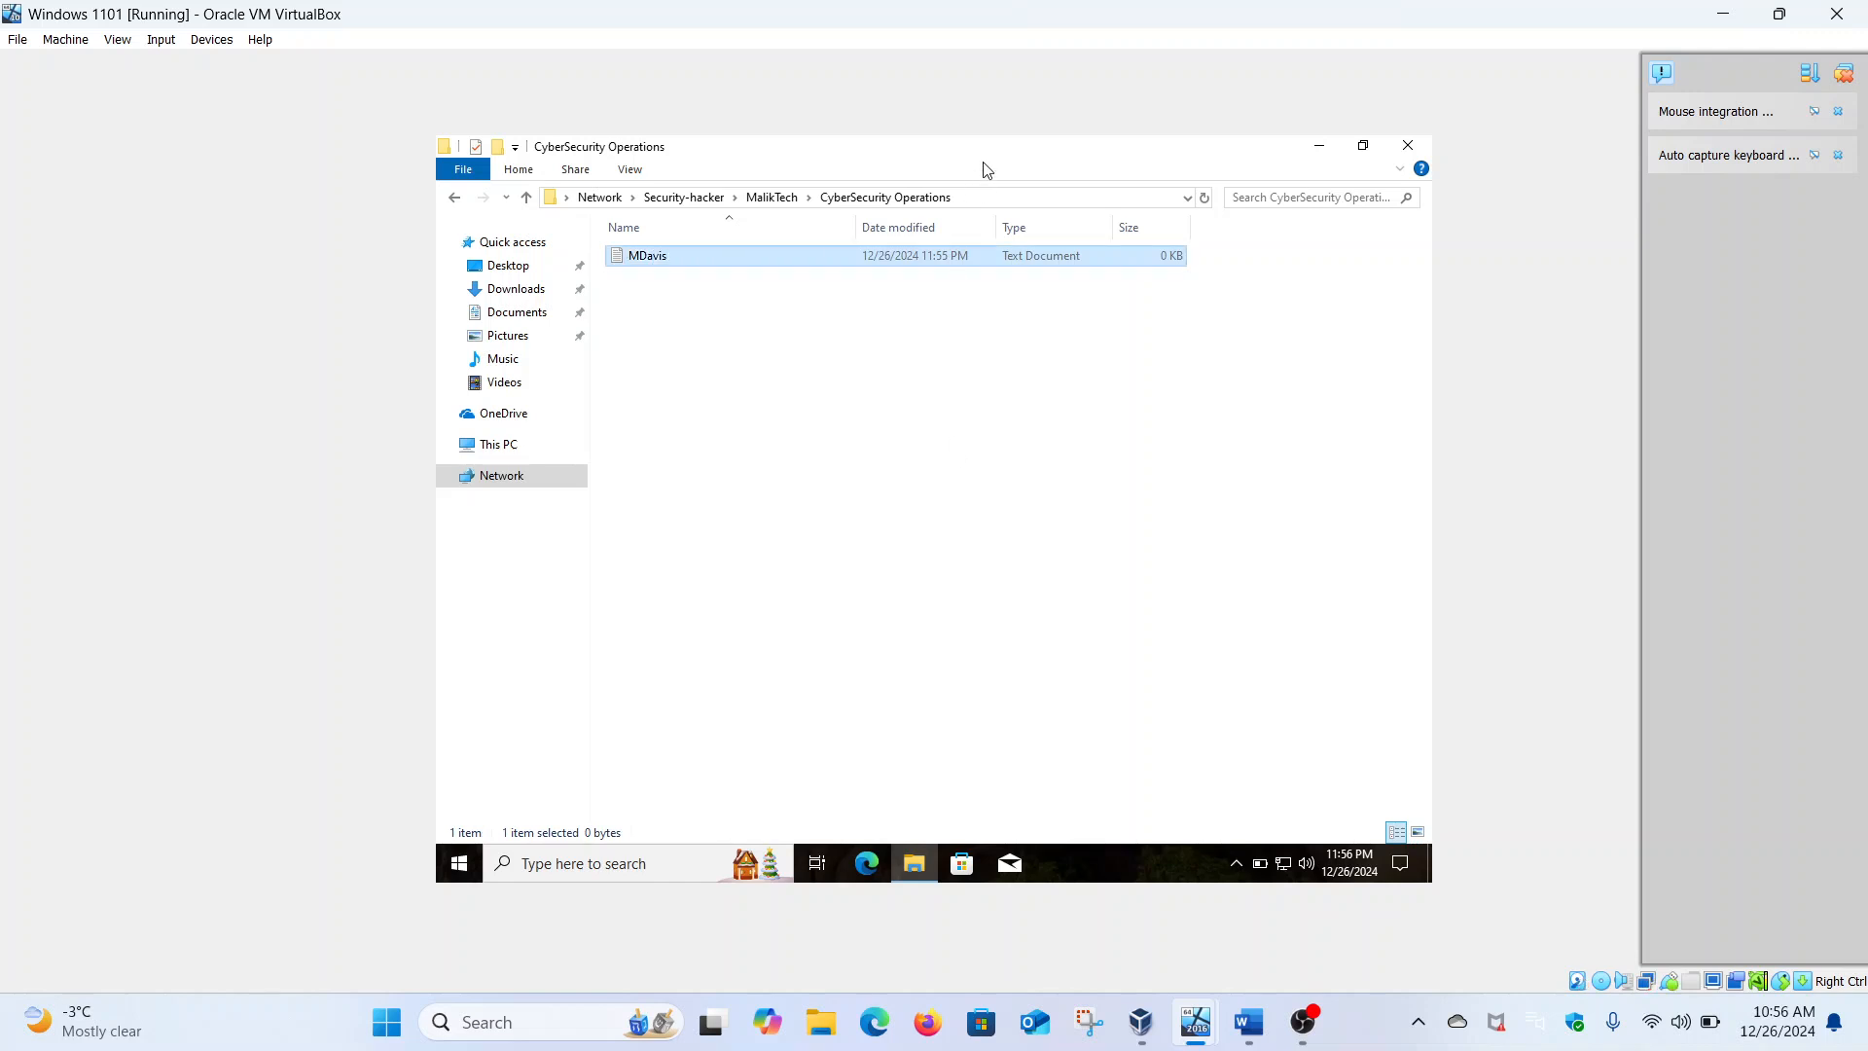
click(985, 199)
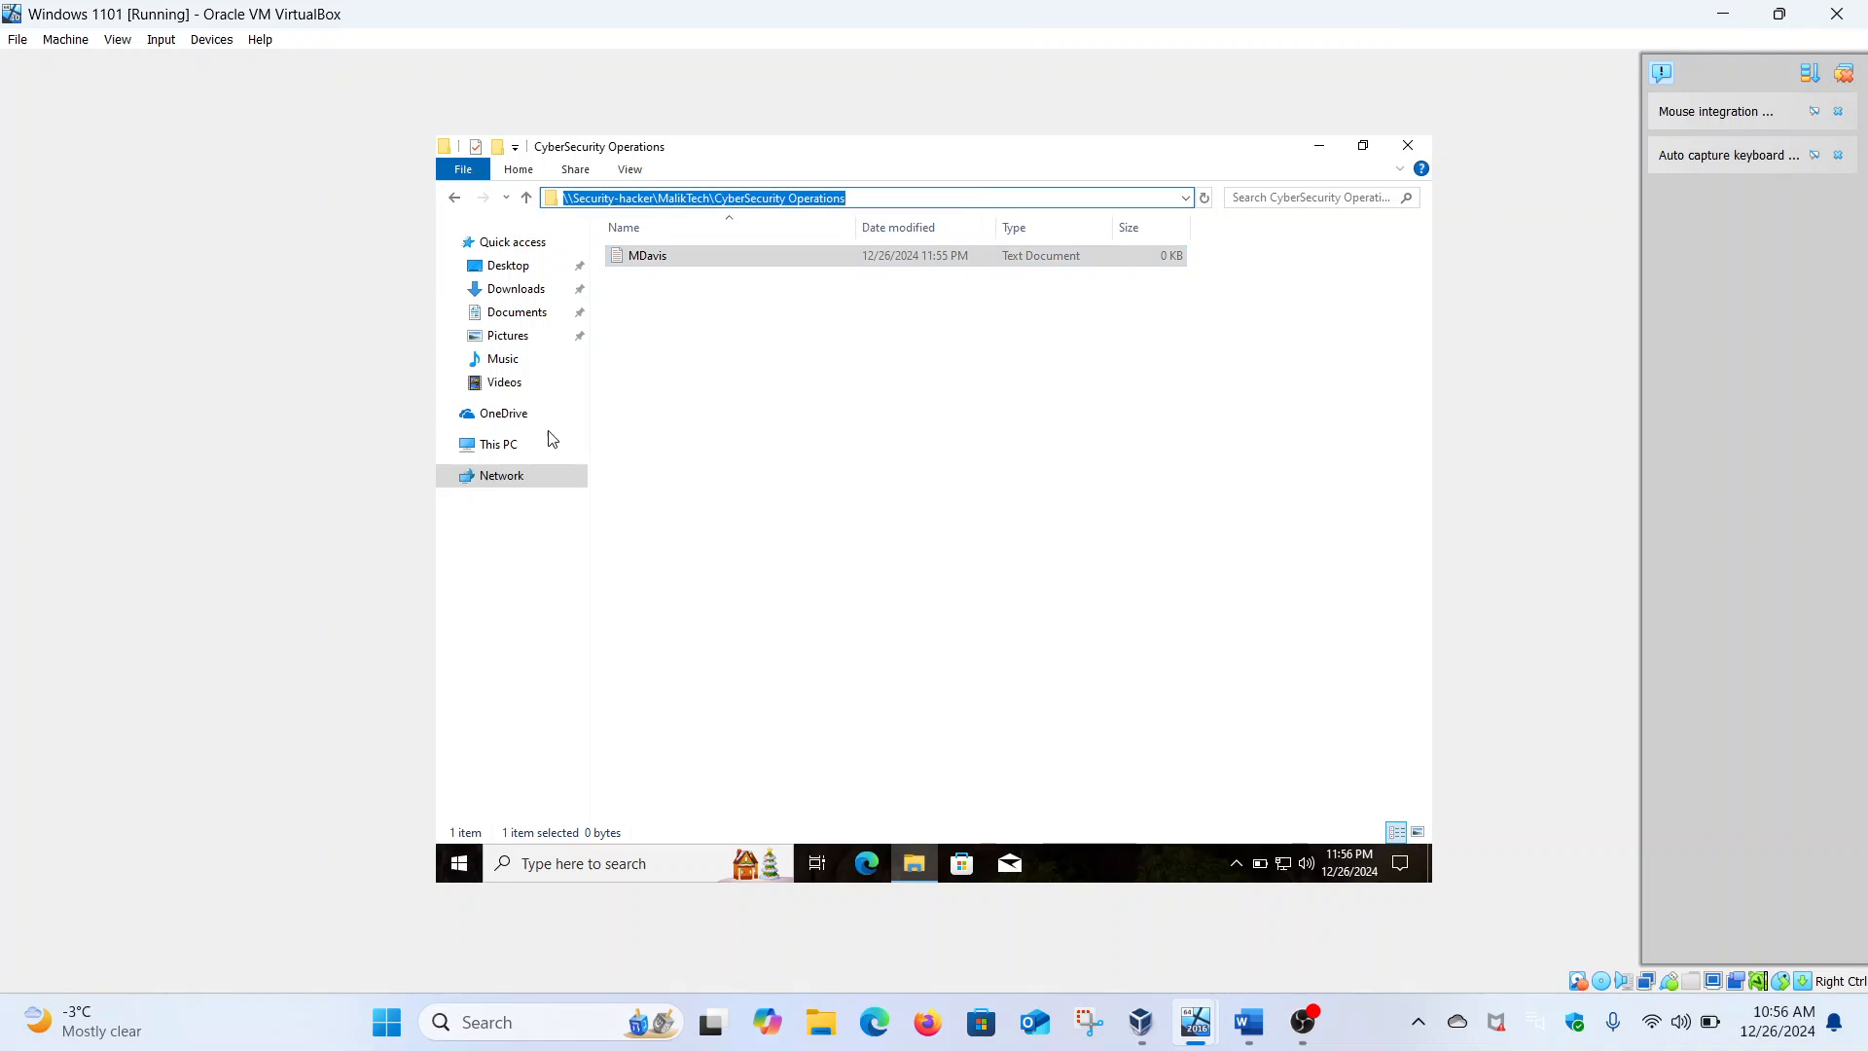
Map the copied CyberSecurity Operations share path as network drive Z: from This PC
click(503, 453)
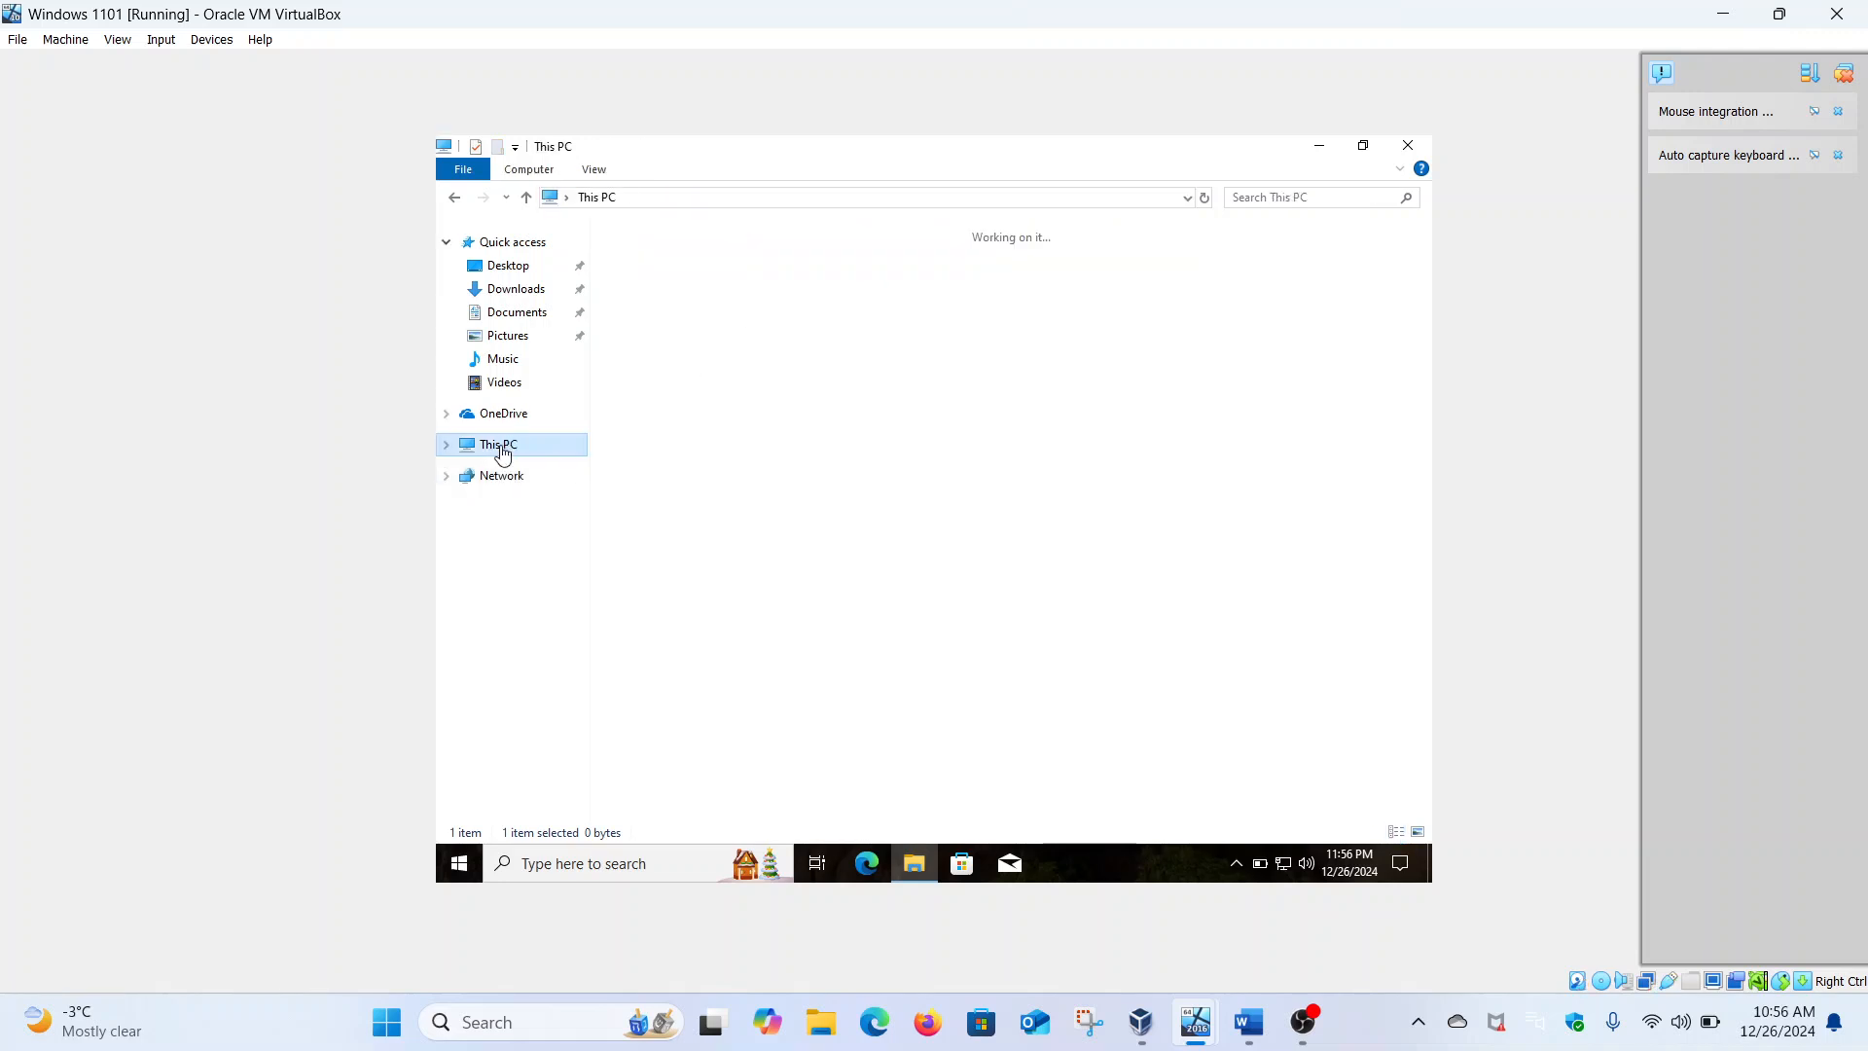
right_click(502, 453)
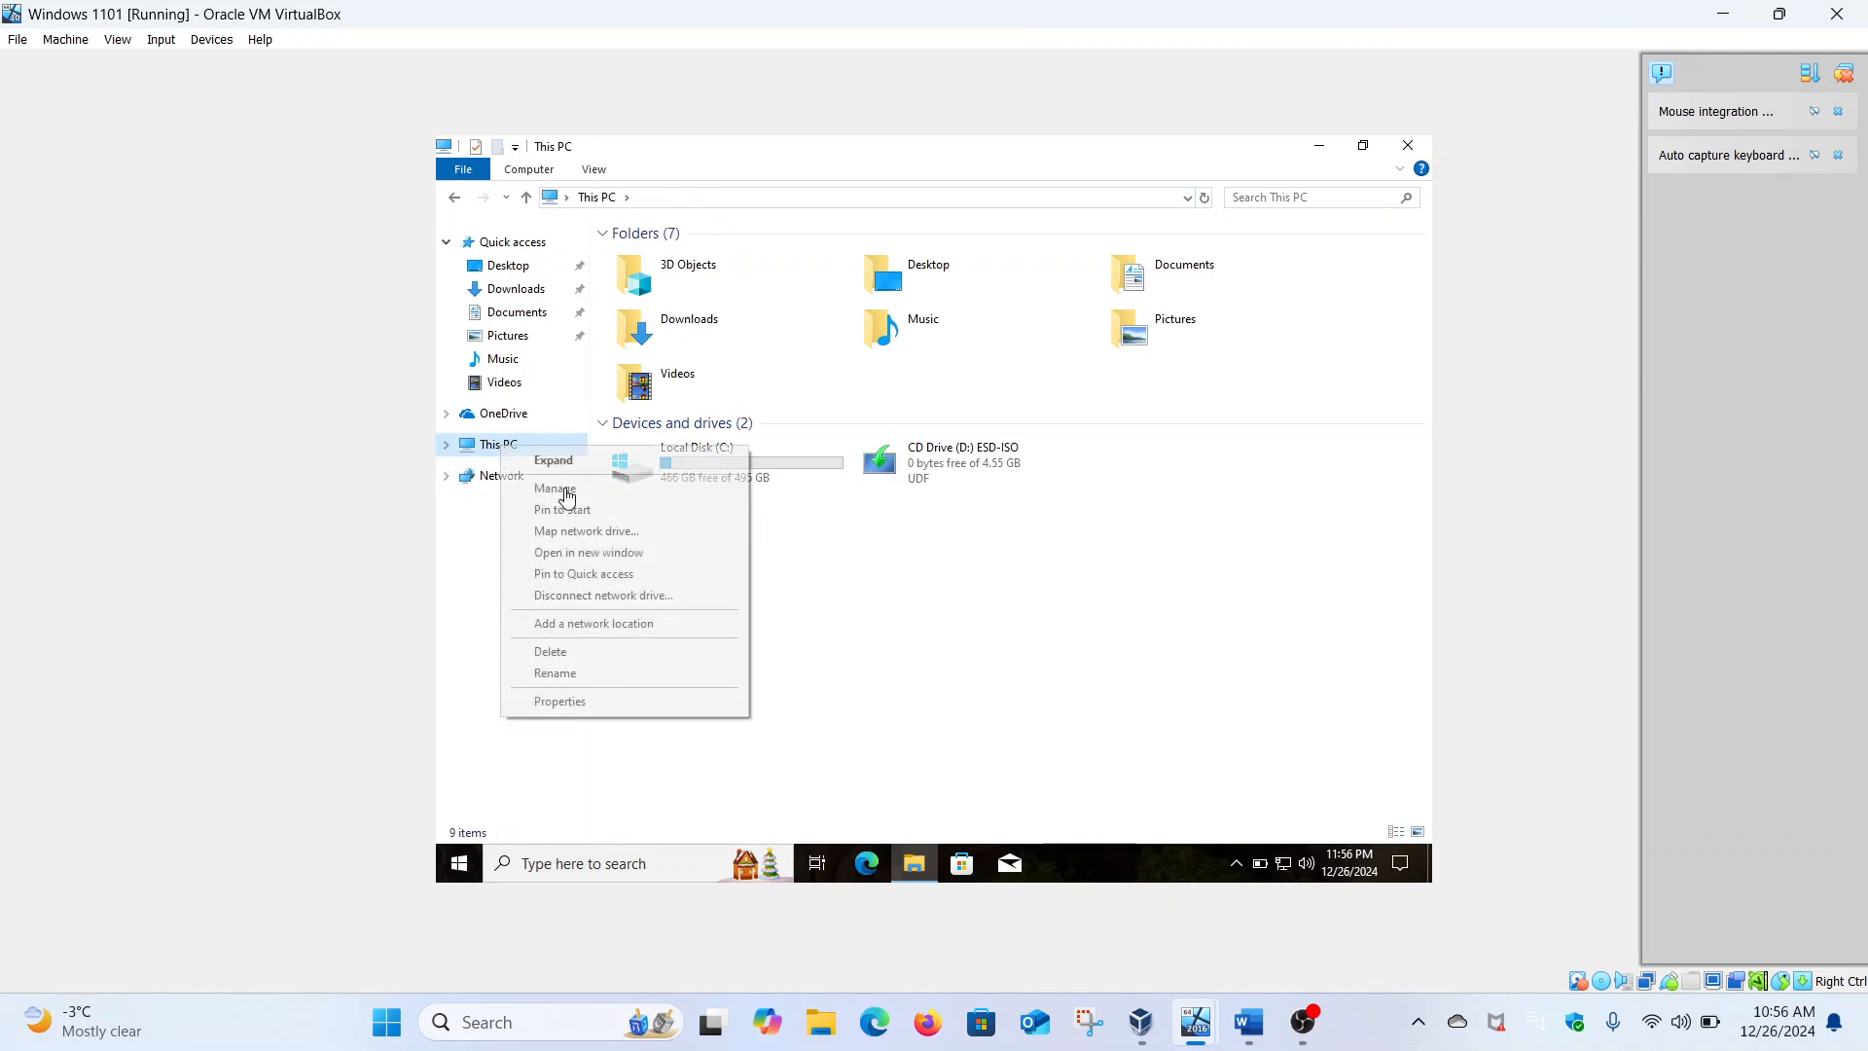
click(608, 532)
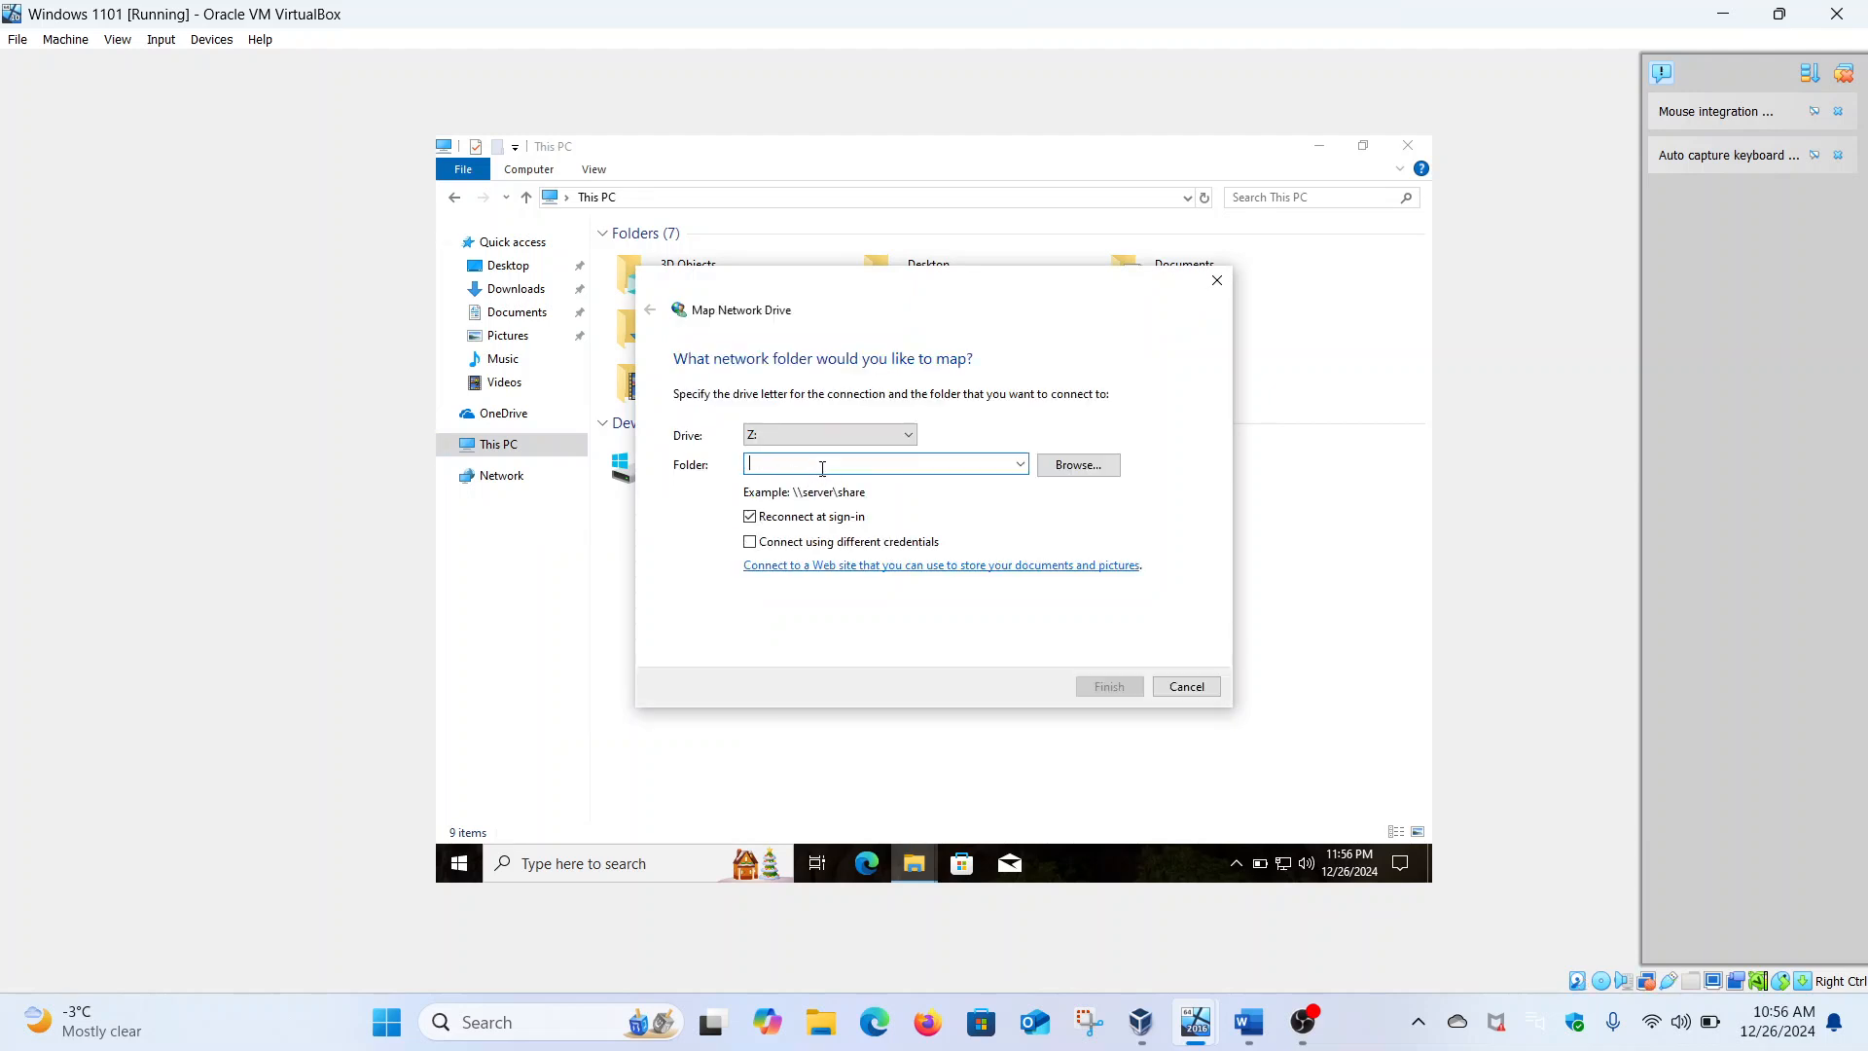
text(\\cybersecurity-hacker\MalikTech\CyberSecurity Operations)
click(1124, 692)
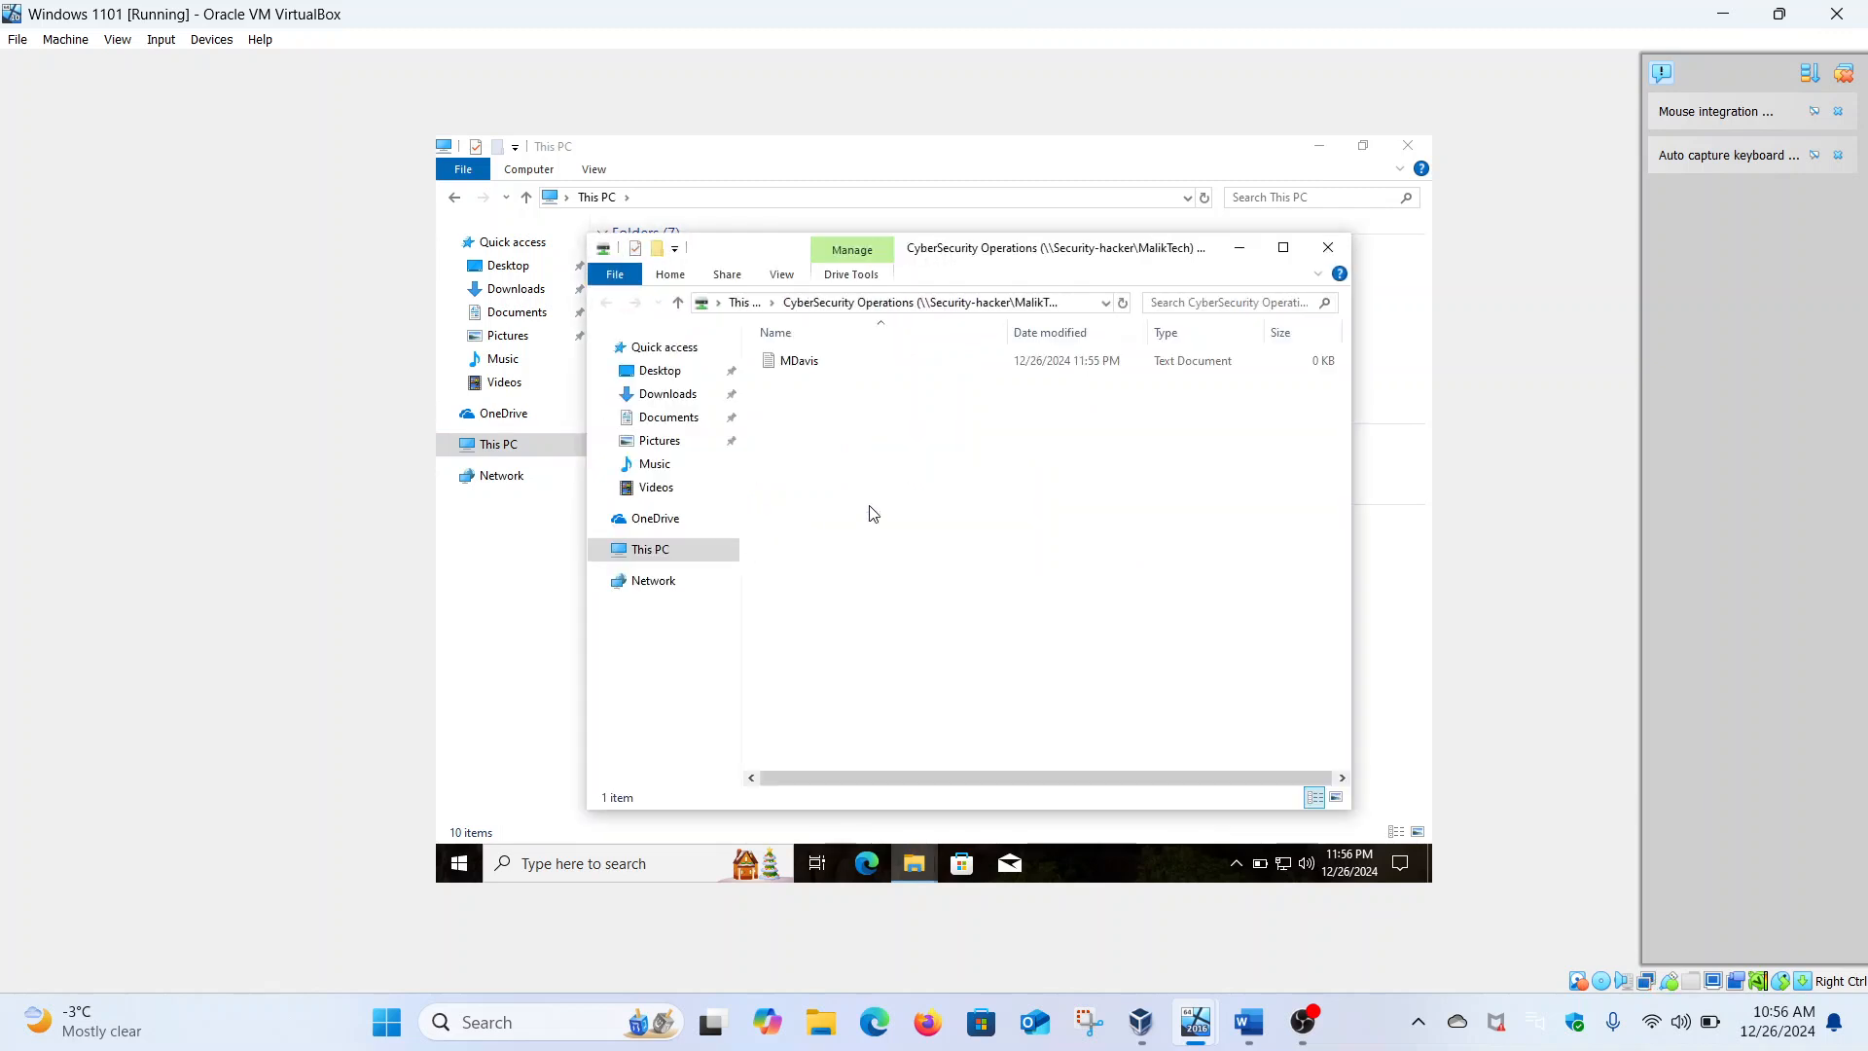
Close the share window, check the user's file in drive Z:, and return to This PC
click(1328, 247)
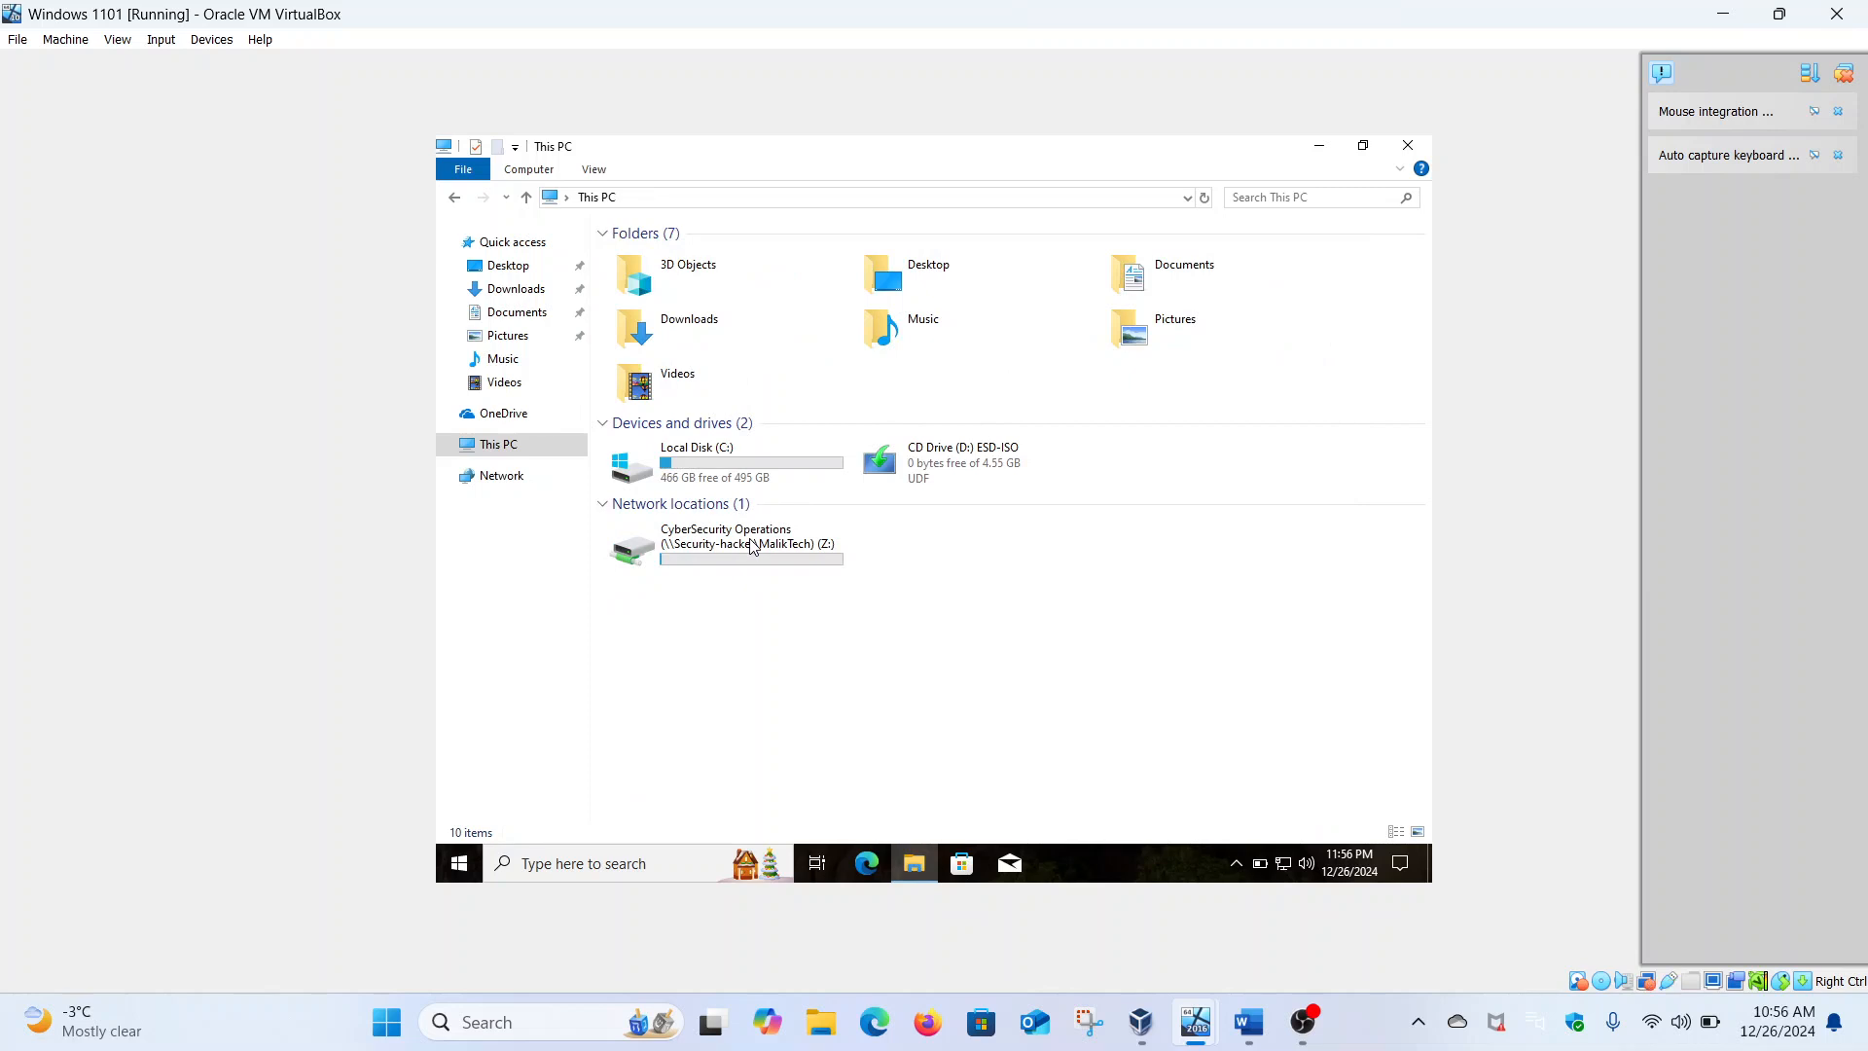
double_click(751, 545)
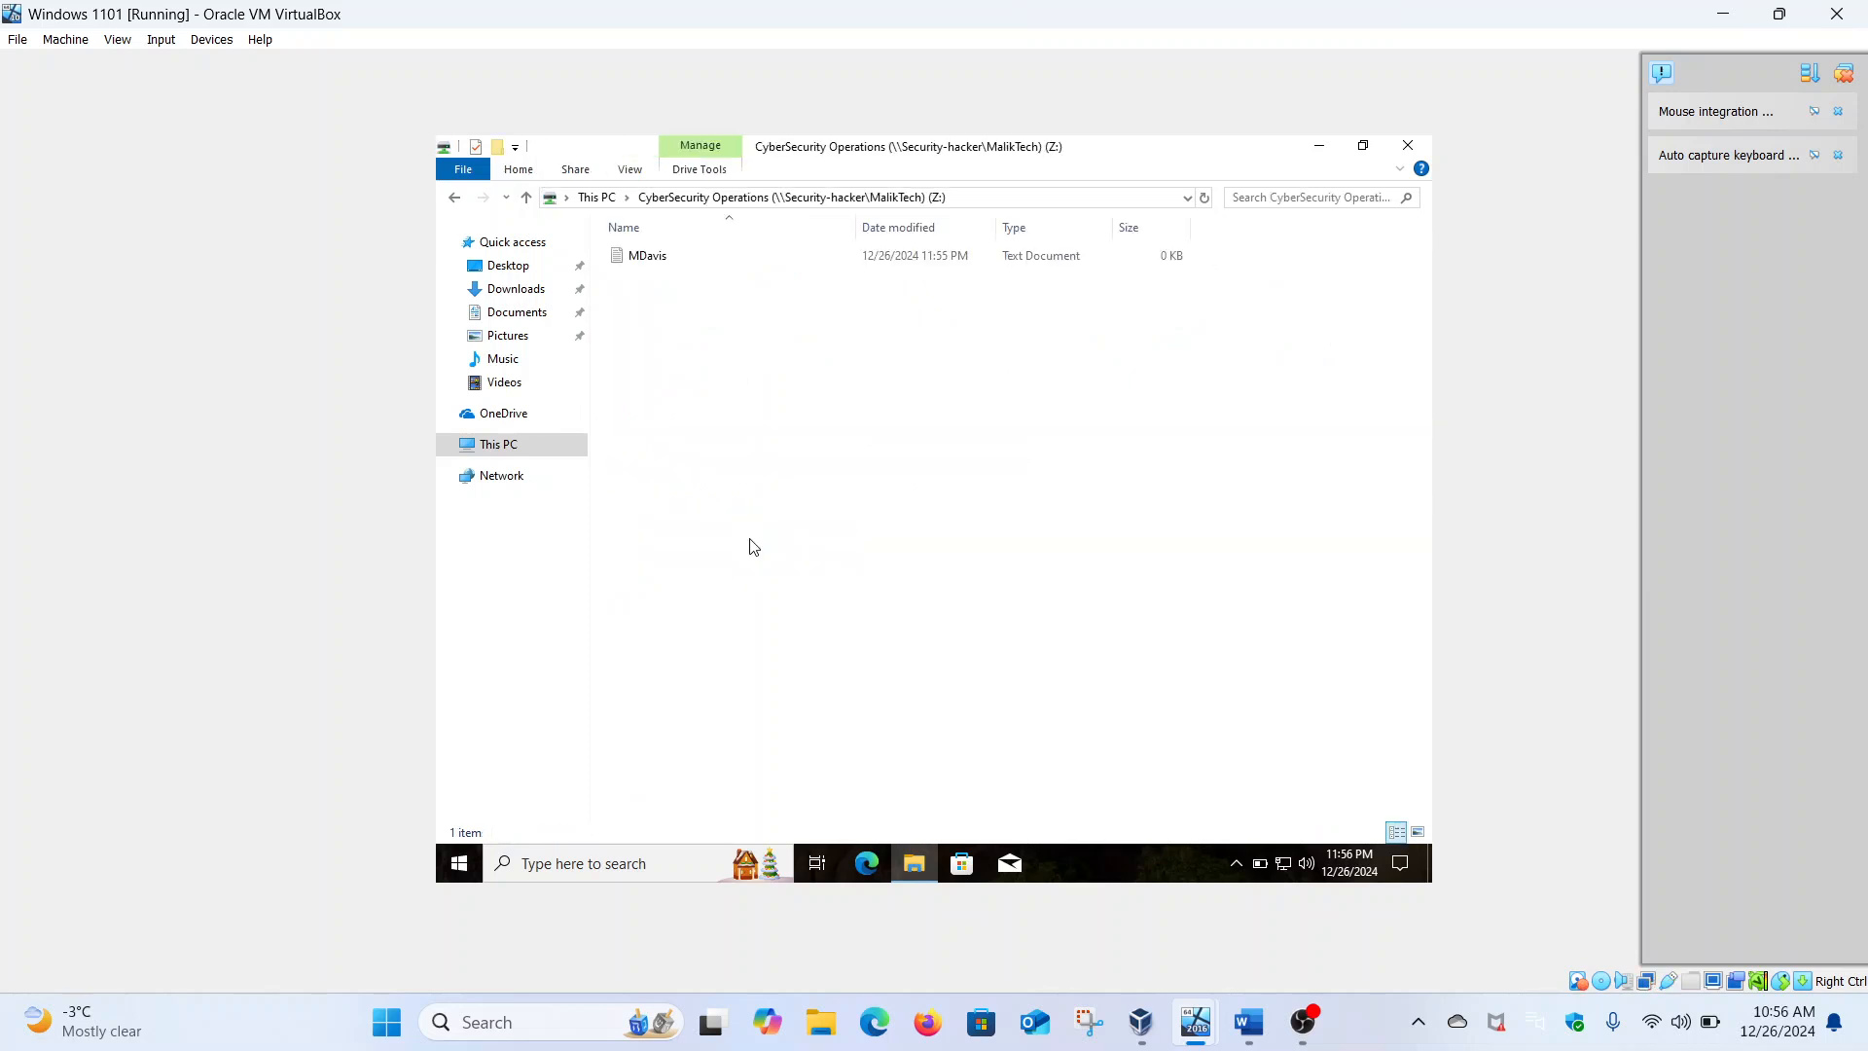
click(462, 206)
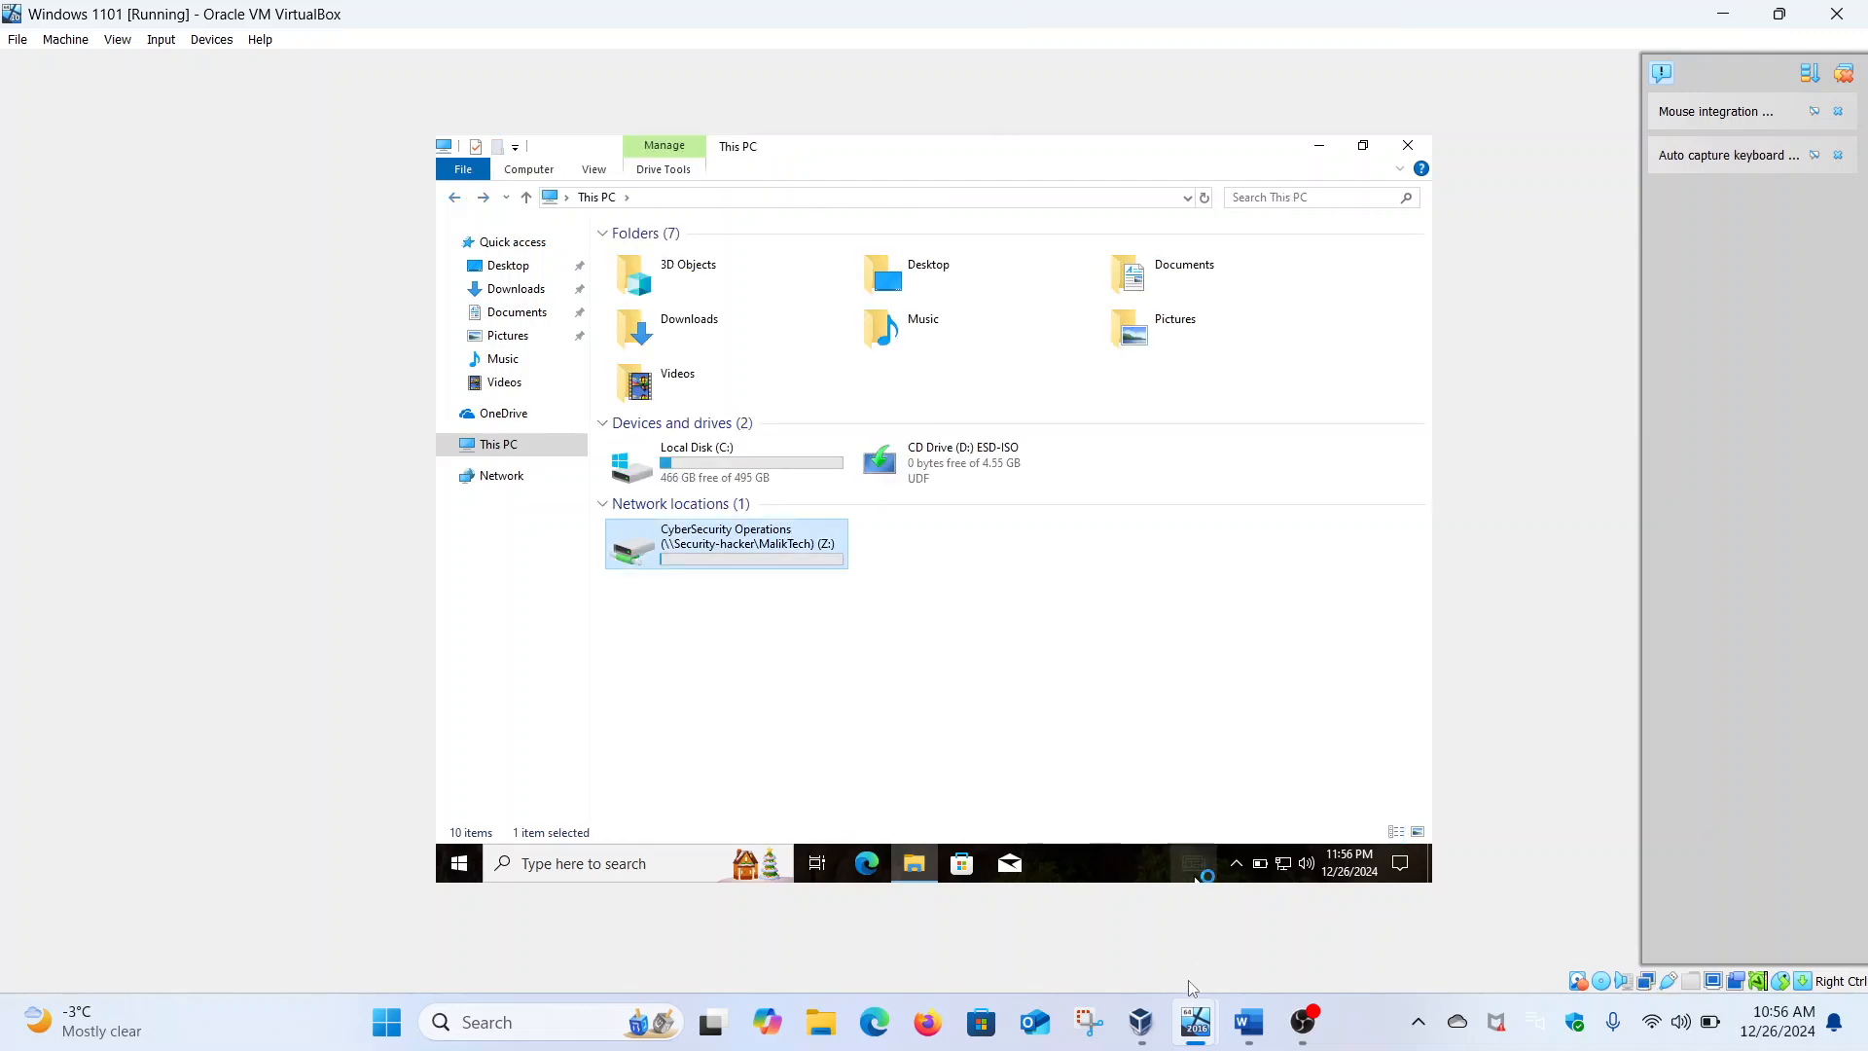
Switch to the Windows Server 2016 VM and sign in via Ctrl-Alt-Del with the account password
mouse_move(1196, 1020)
click(1113, 913)
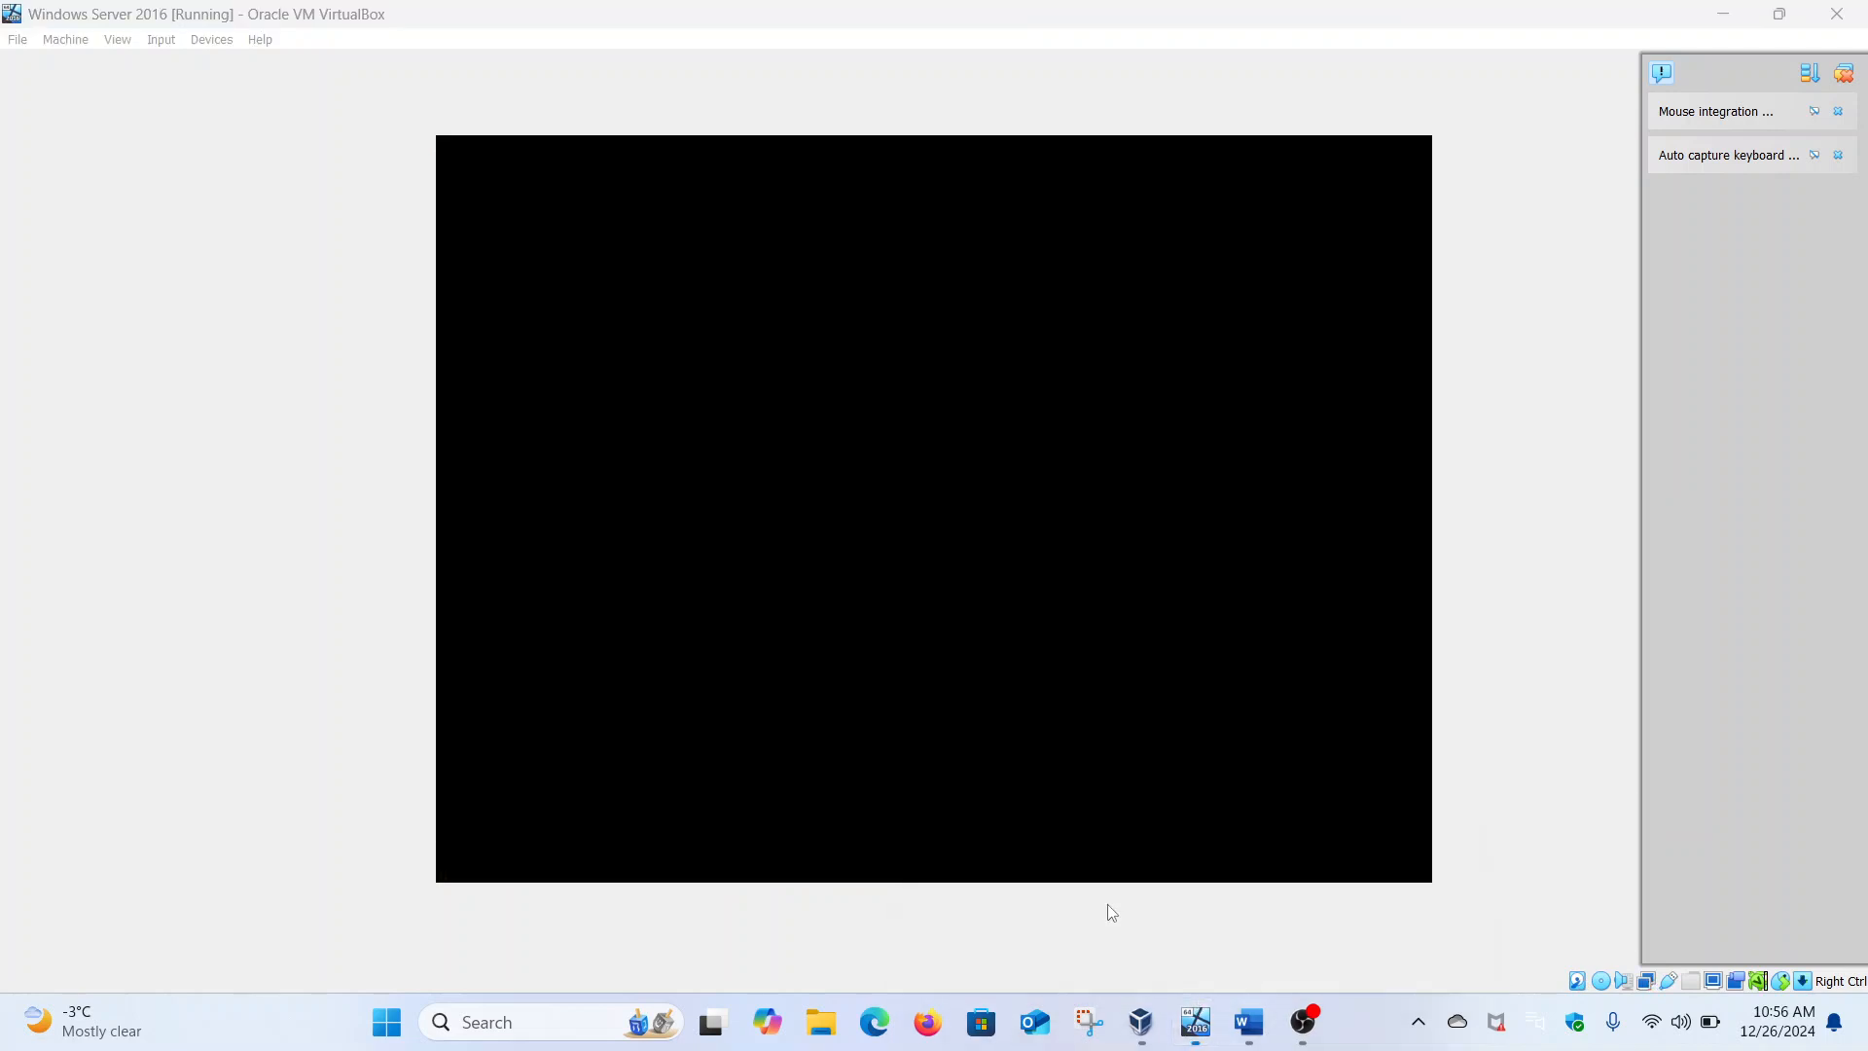
click(161, 41)
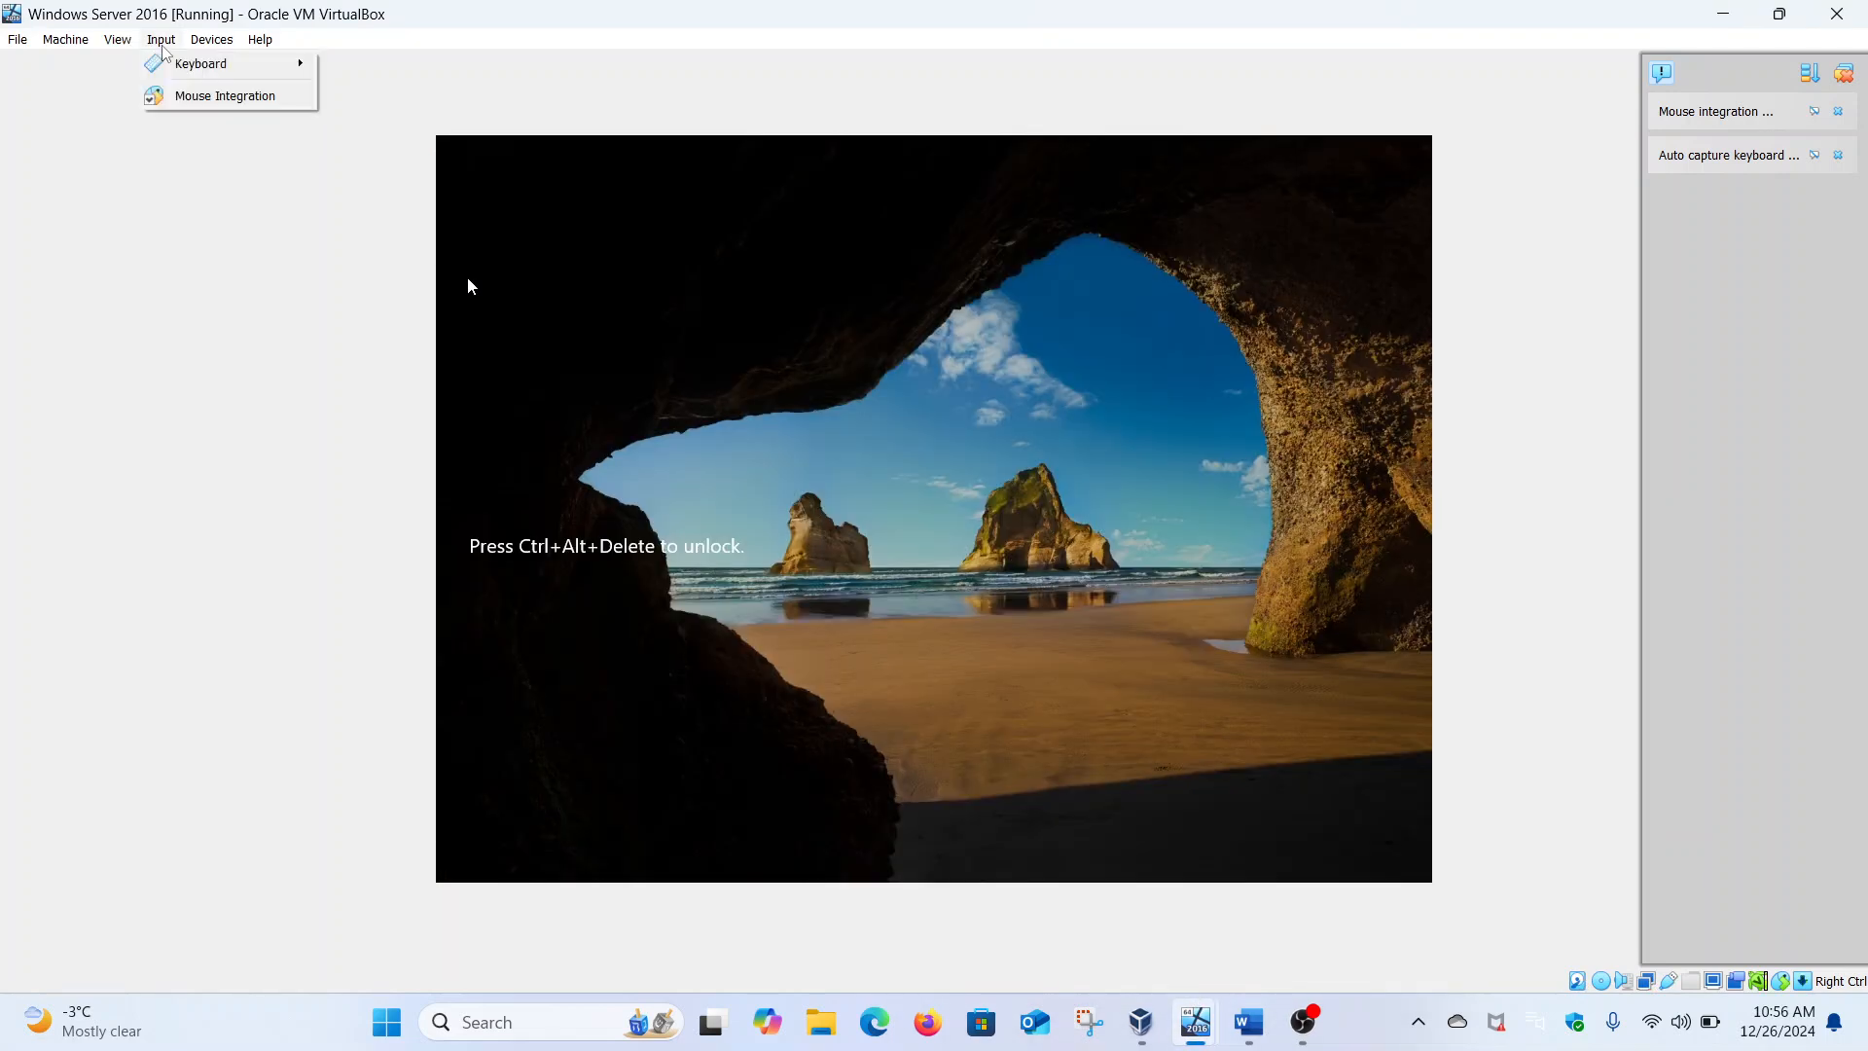
mouse_move(238, 65)
click(373, 119)
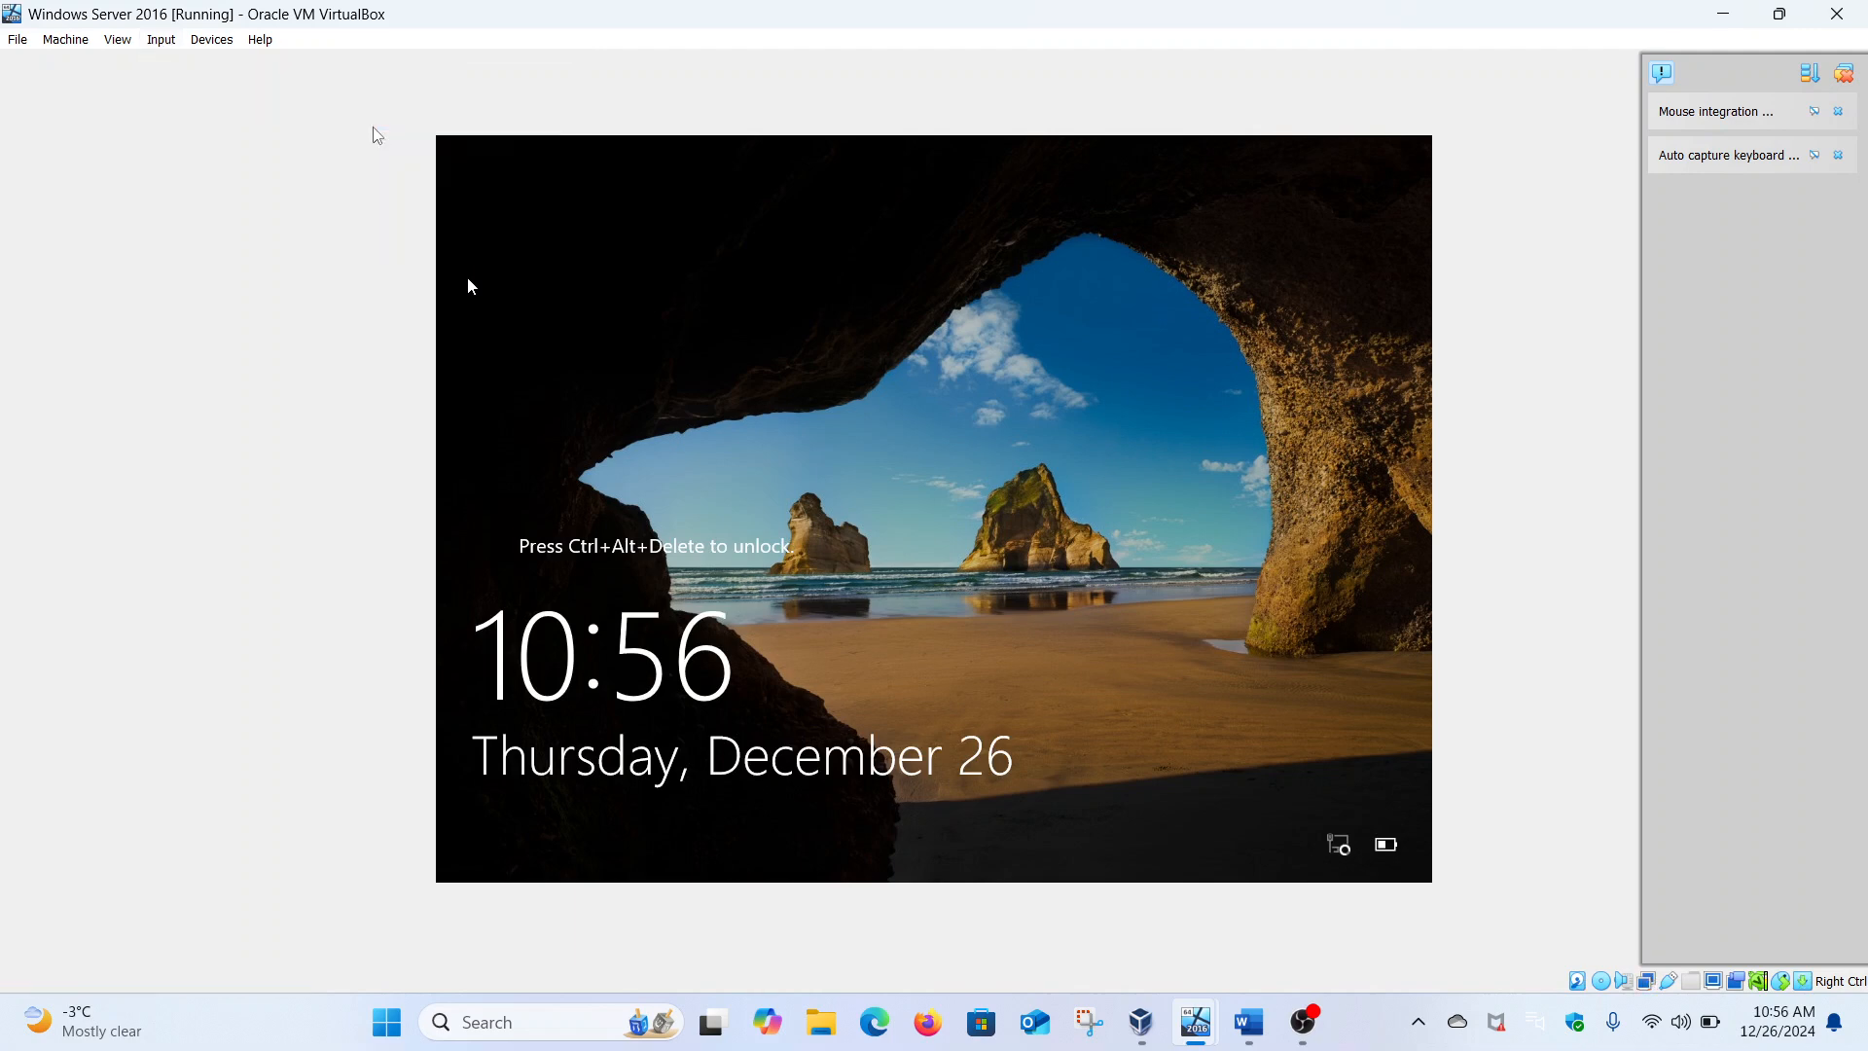
key(Caps_Lock)
text(•)
key(Caps_Lock)
text(••••••••••)
key(Return)
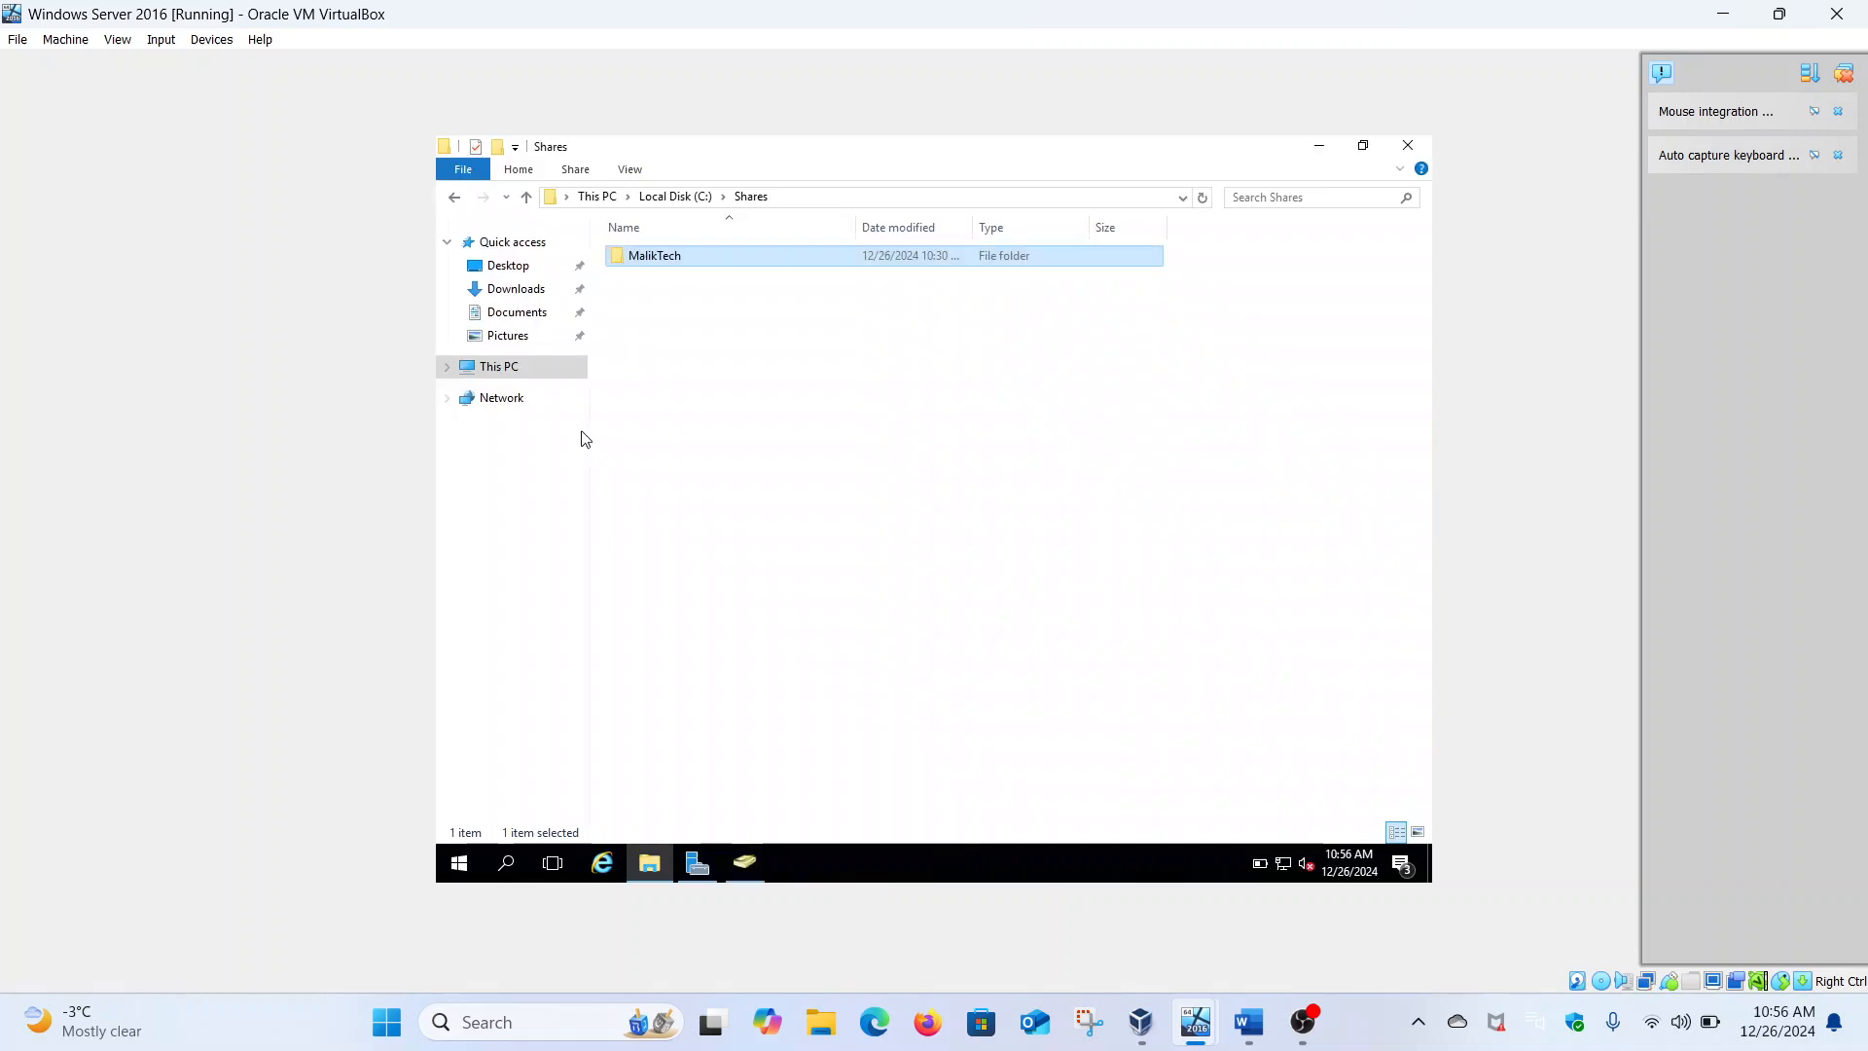
Open the Shares folder on Local Disk (C:), which contains MalikTech
click(511, 369)
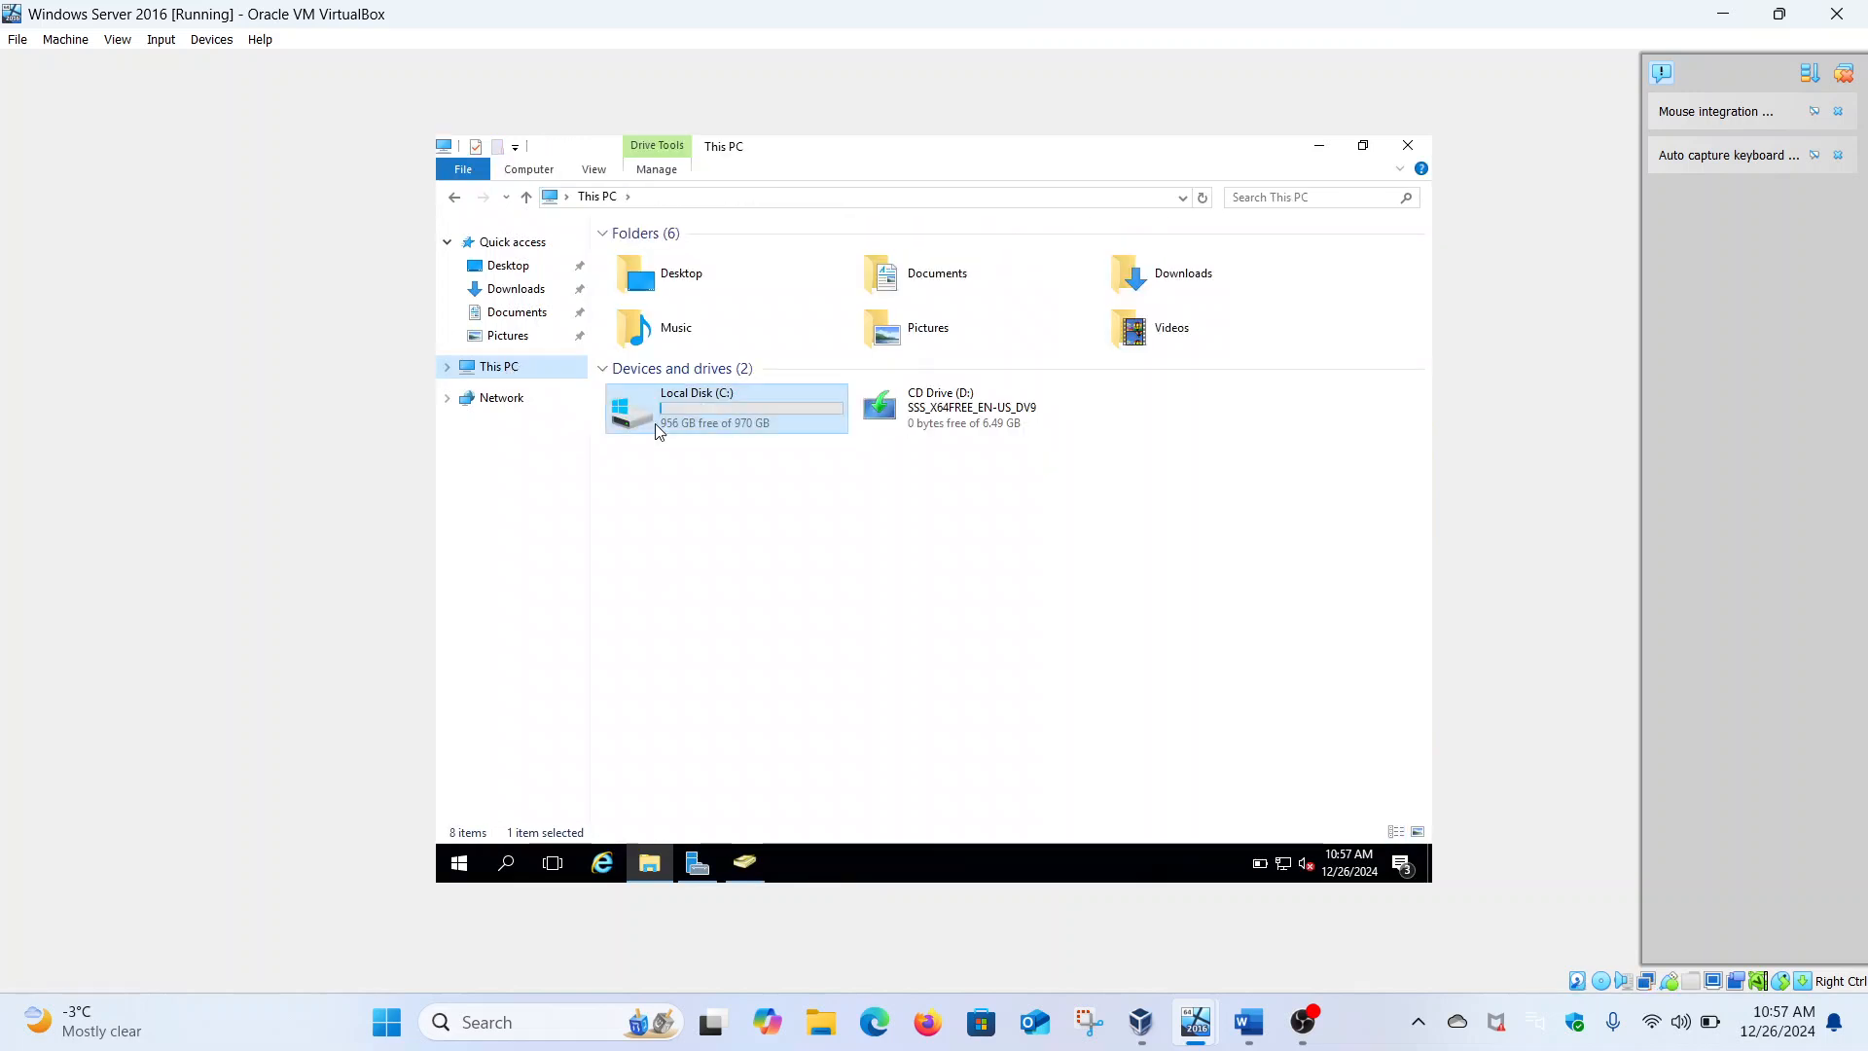
click(694, 428)
double_click(694, 429)
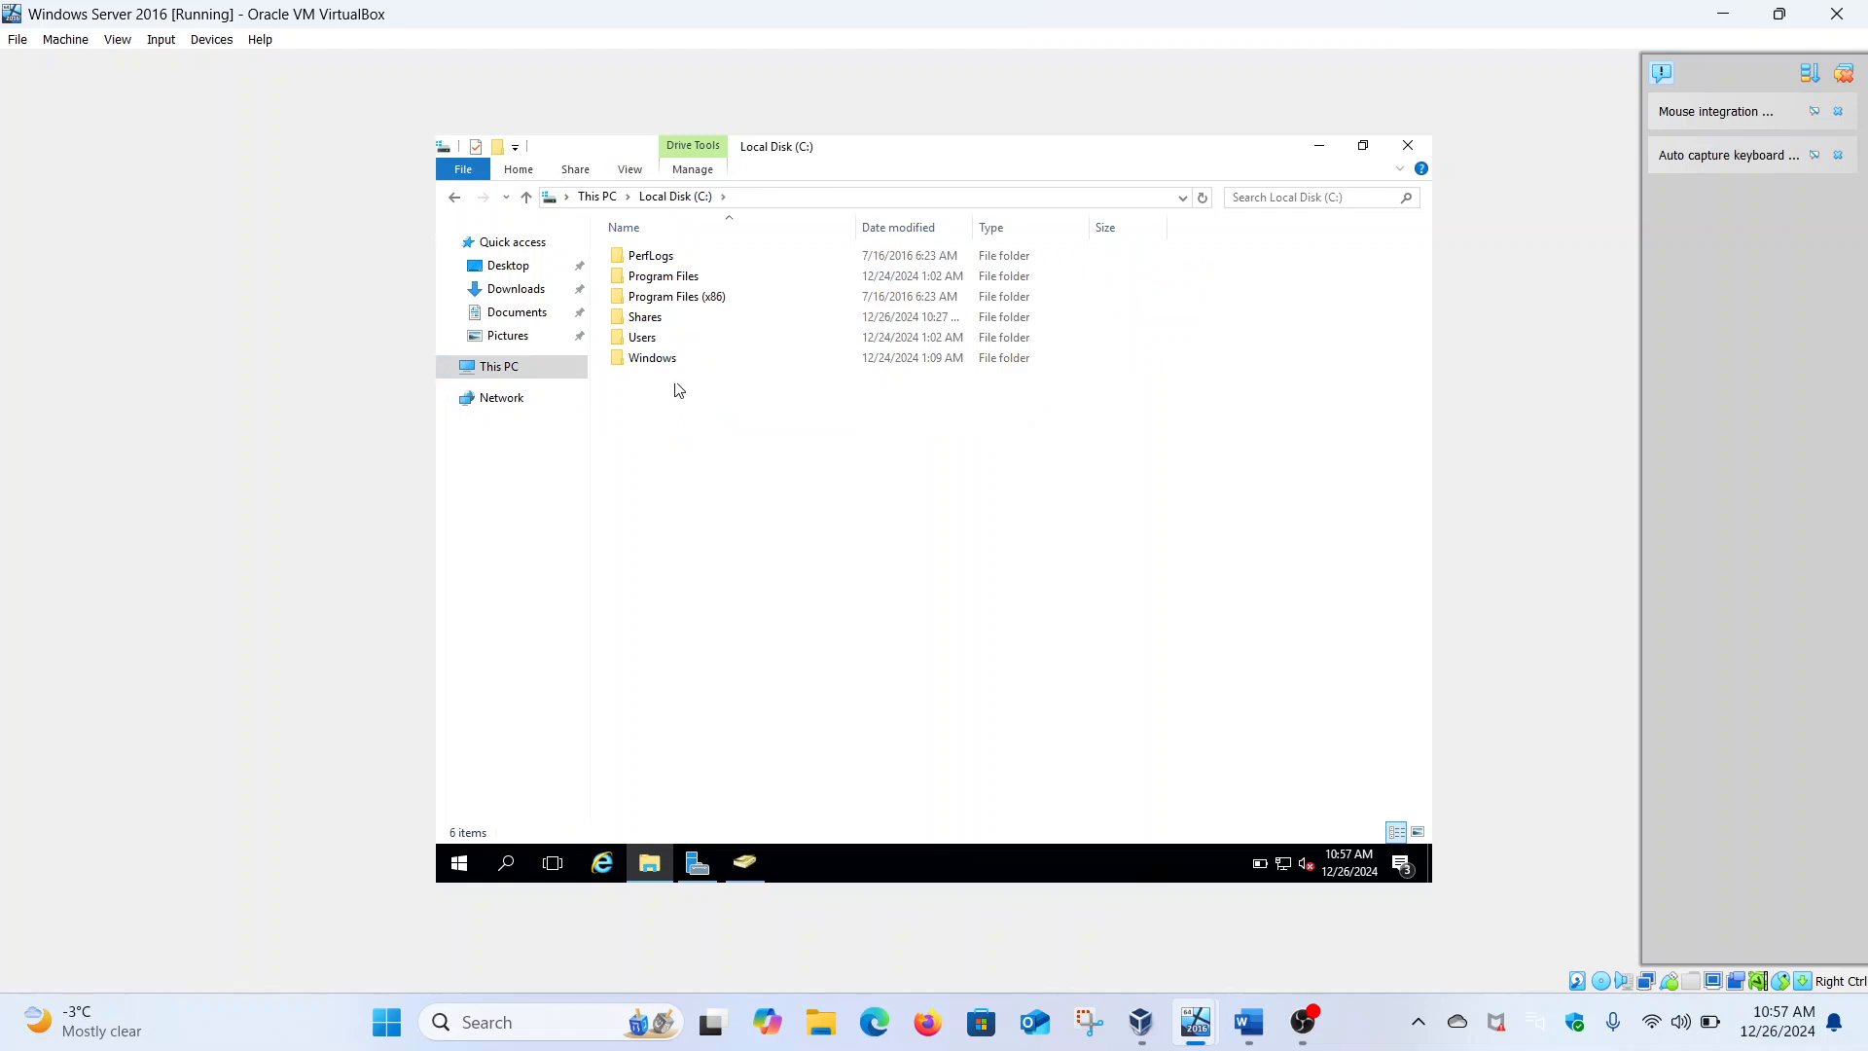
double_click(655, 323)
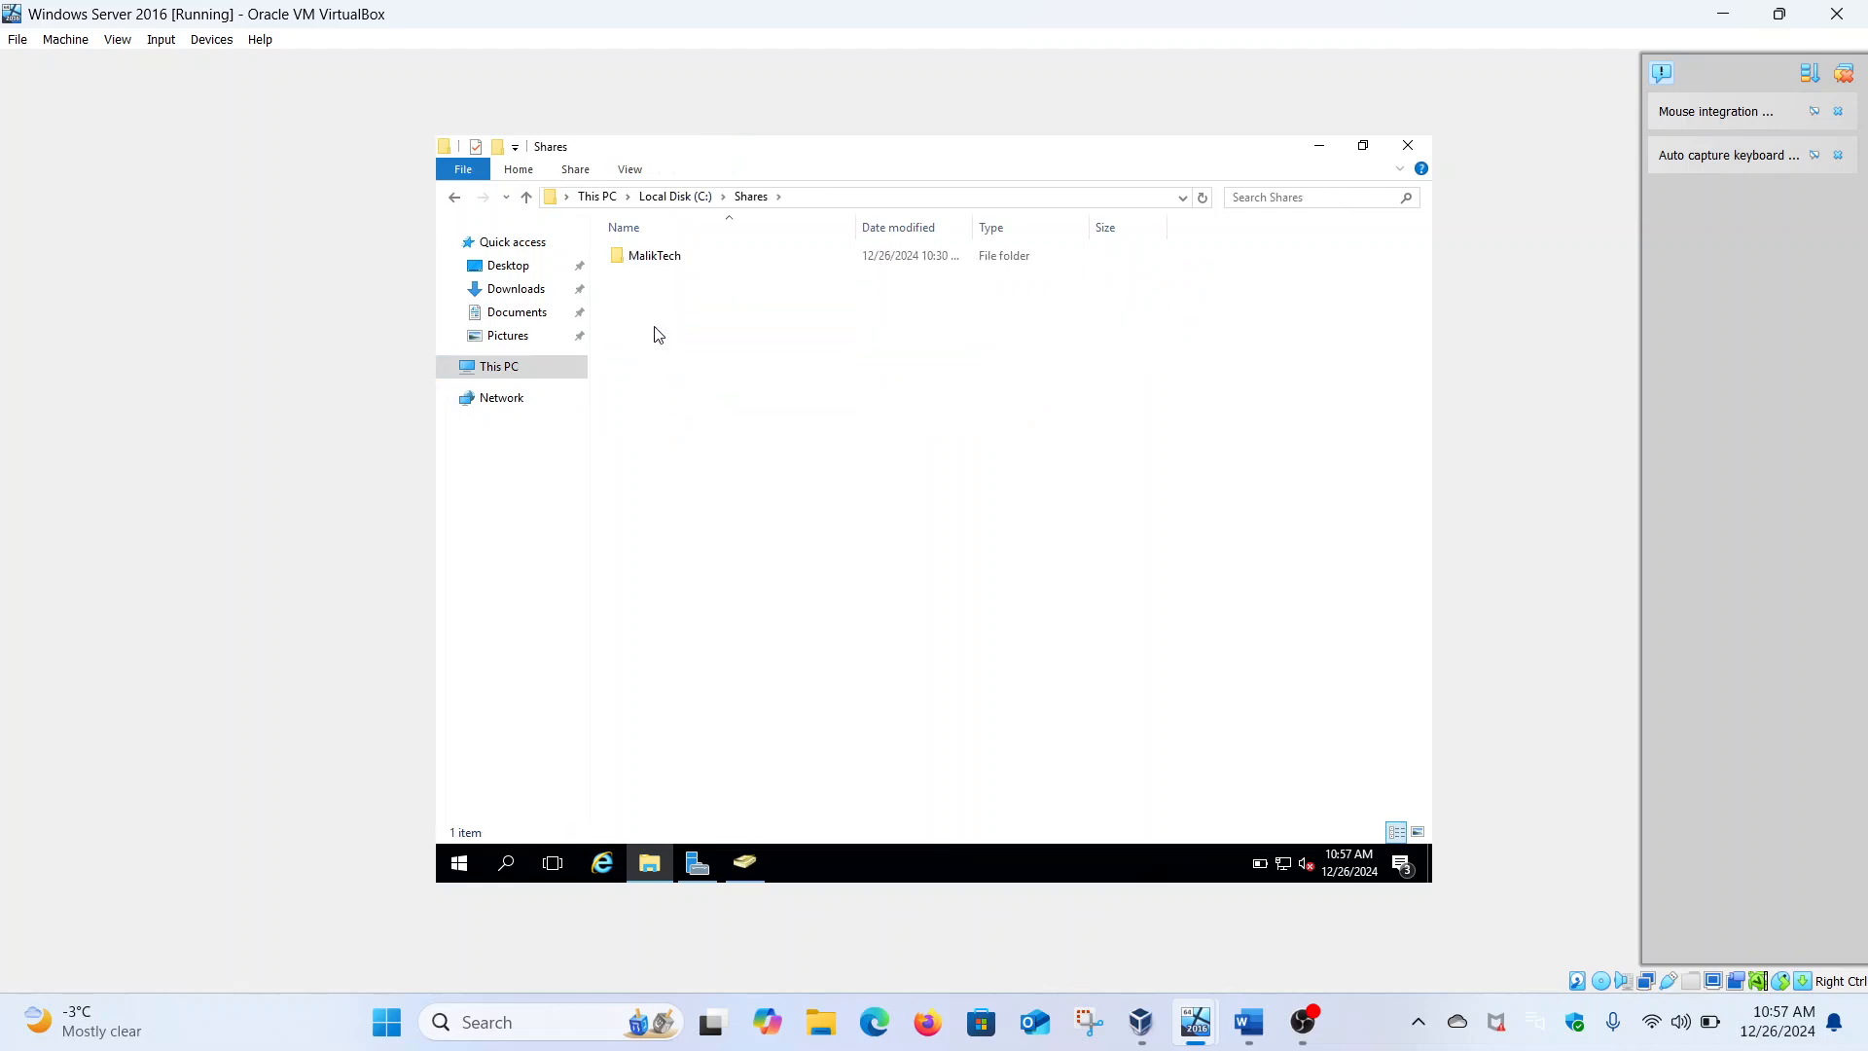
right_click(652, 261)
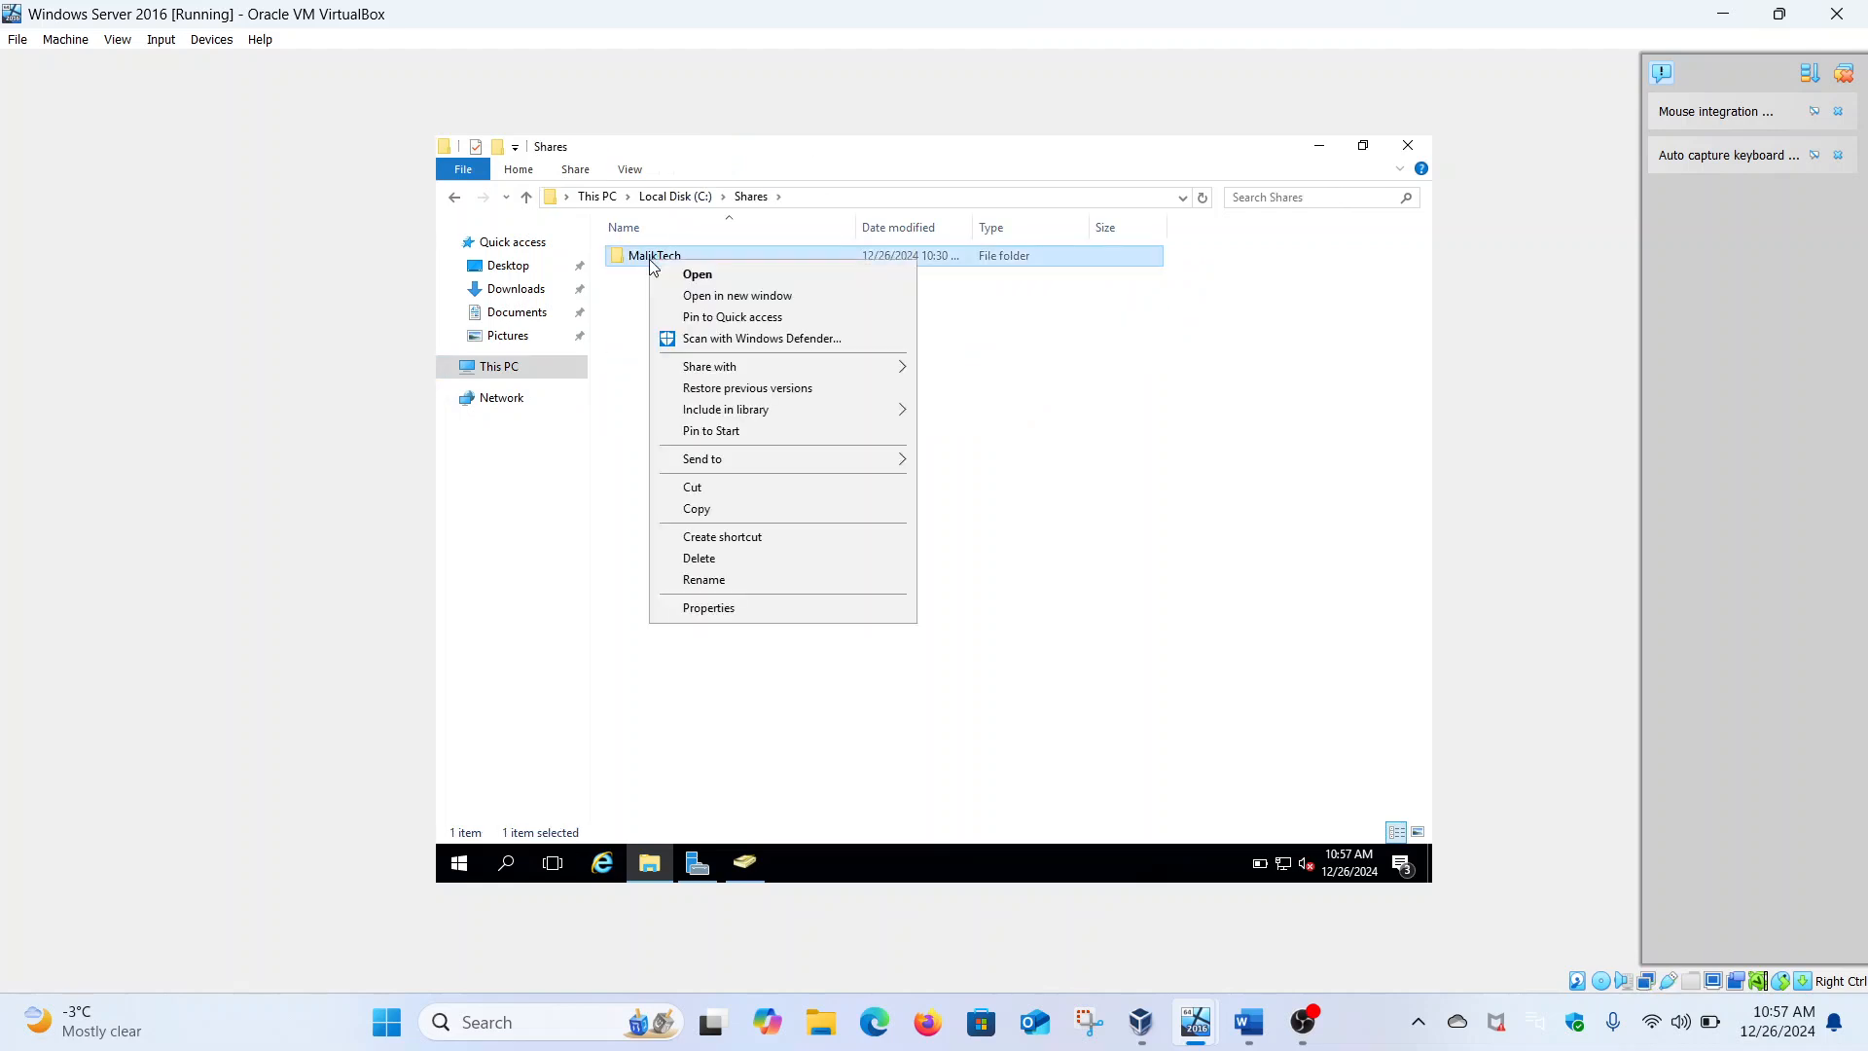
click(715, 605)
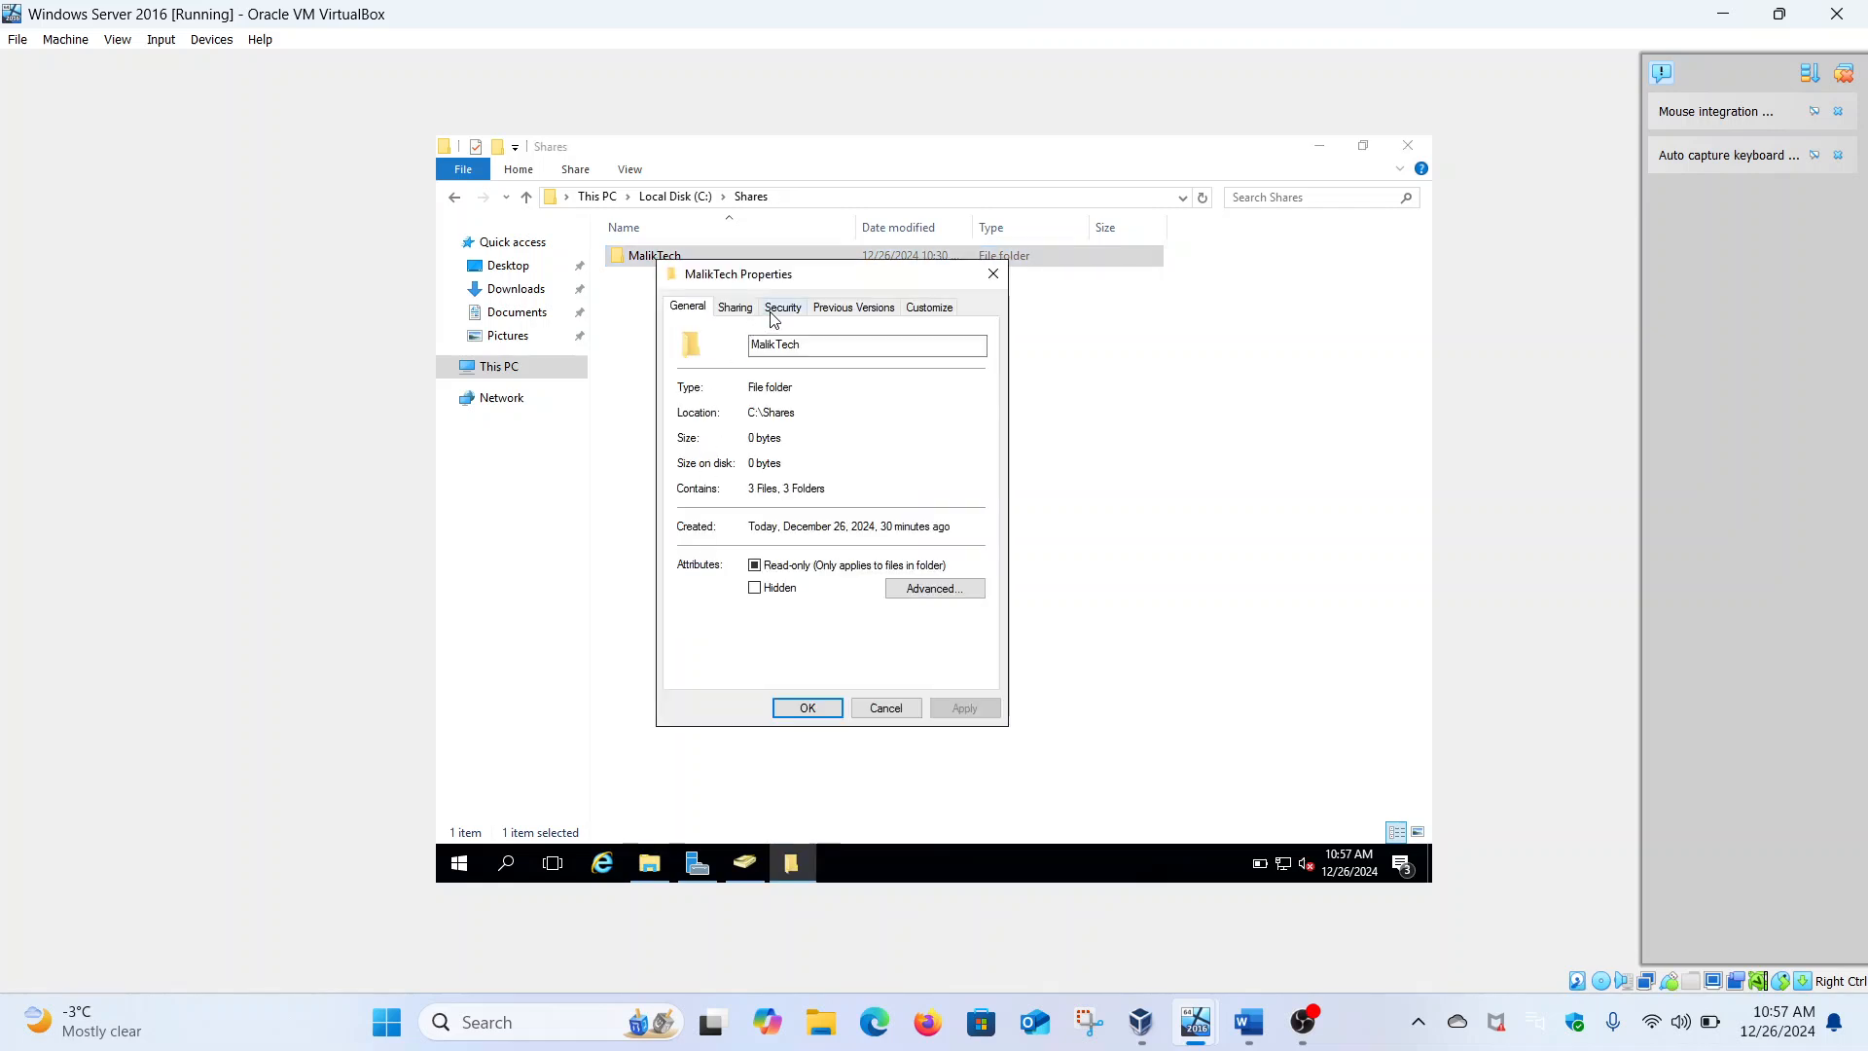
click(736, 309)
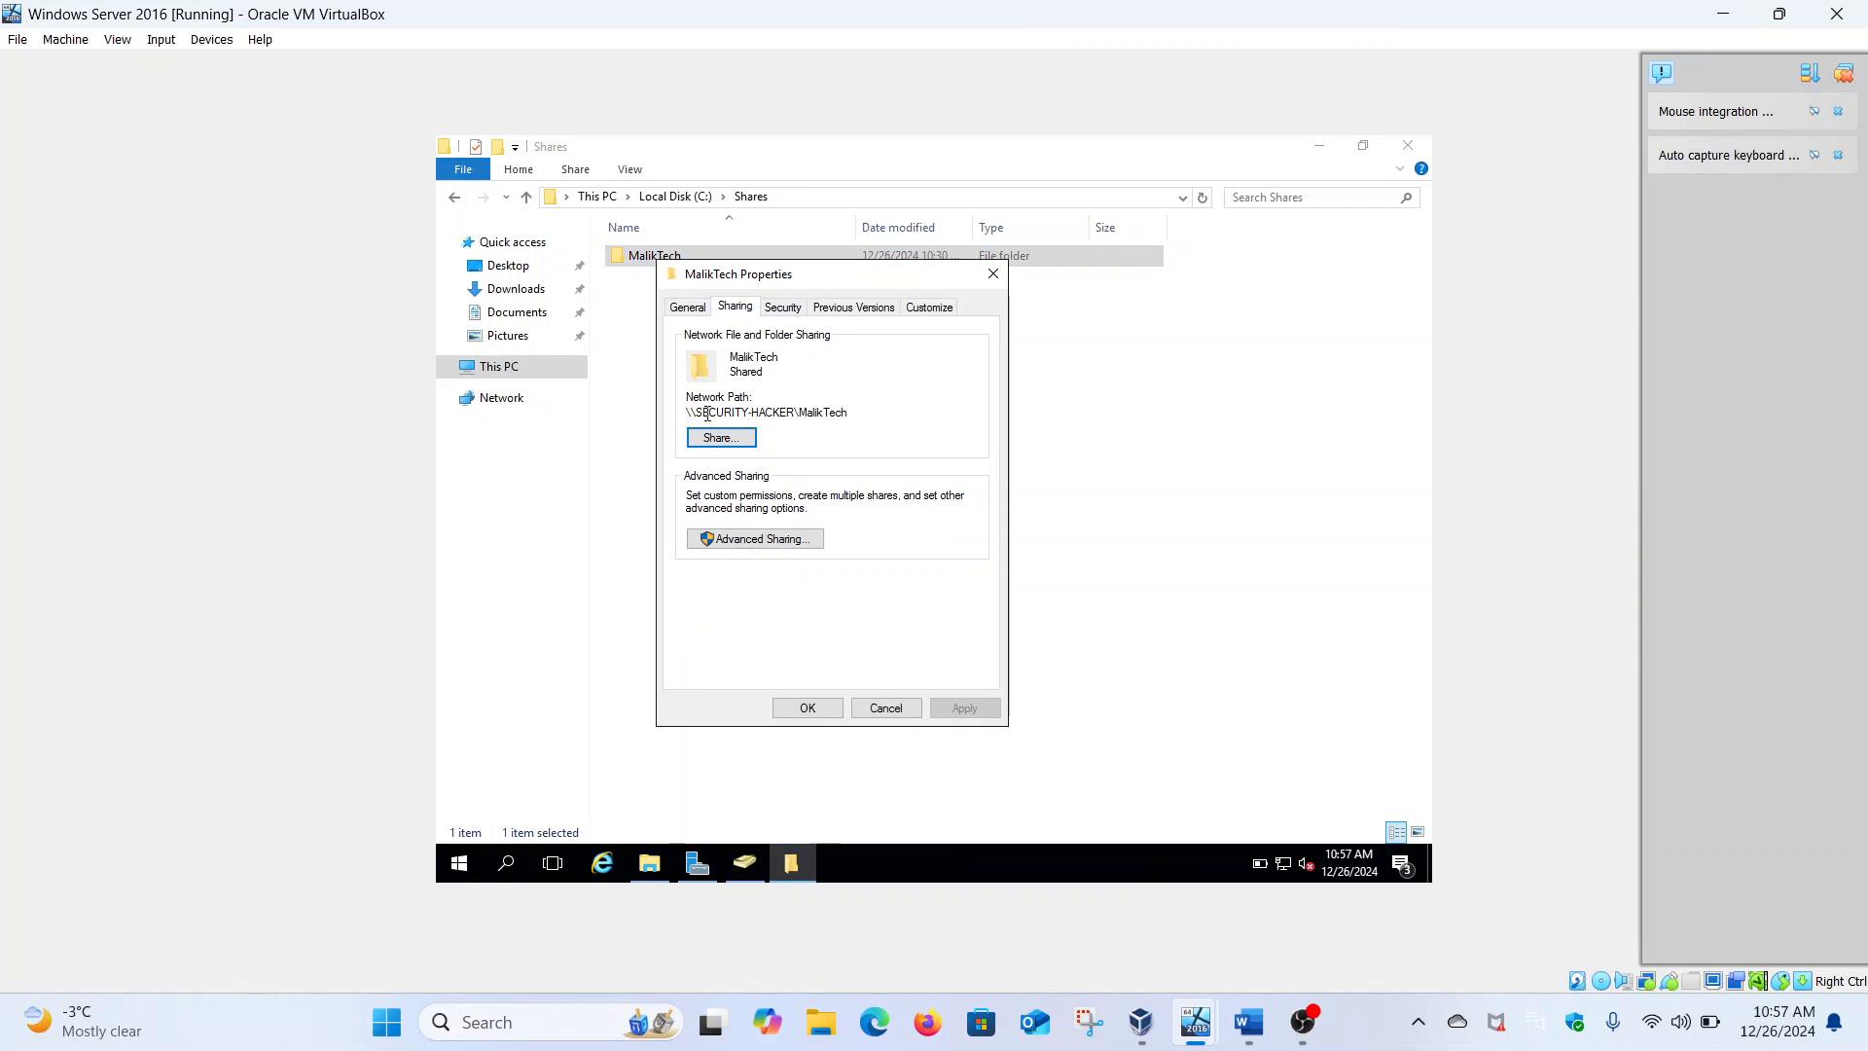
drag(710, 412, 693, 411)
drag(849, 412, 685, 416)
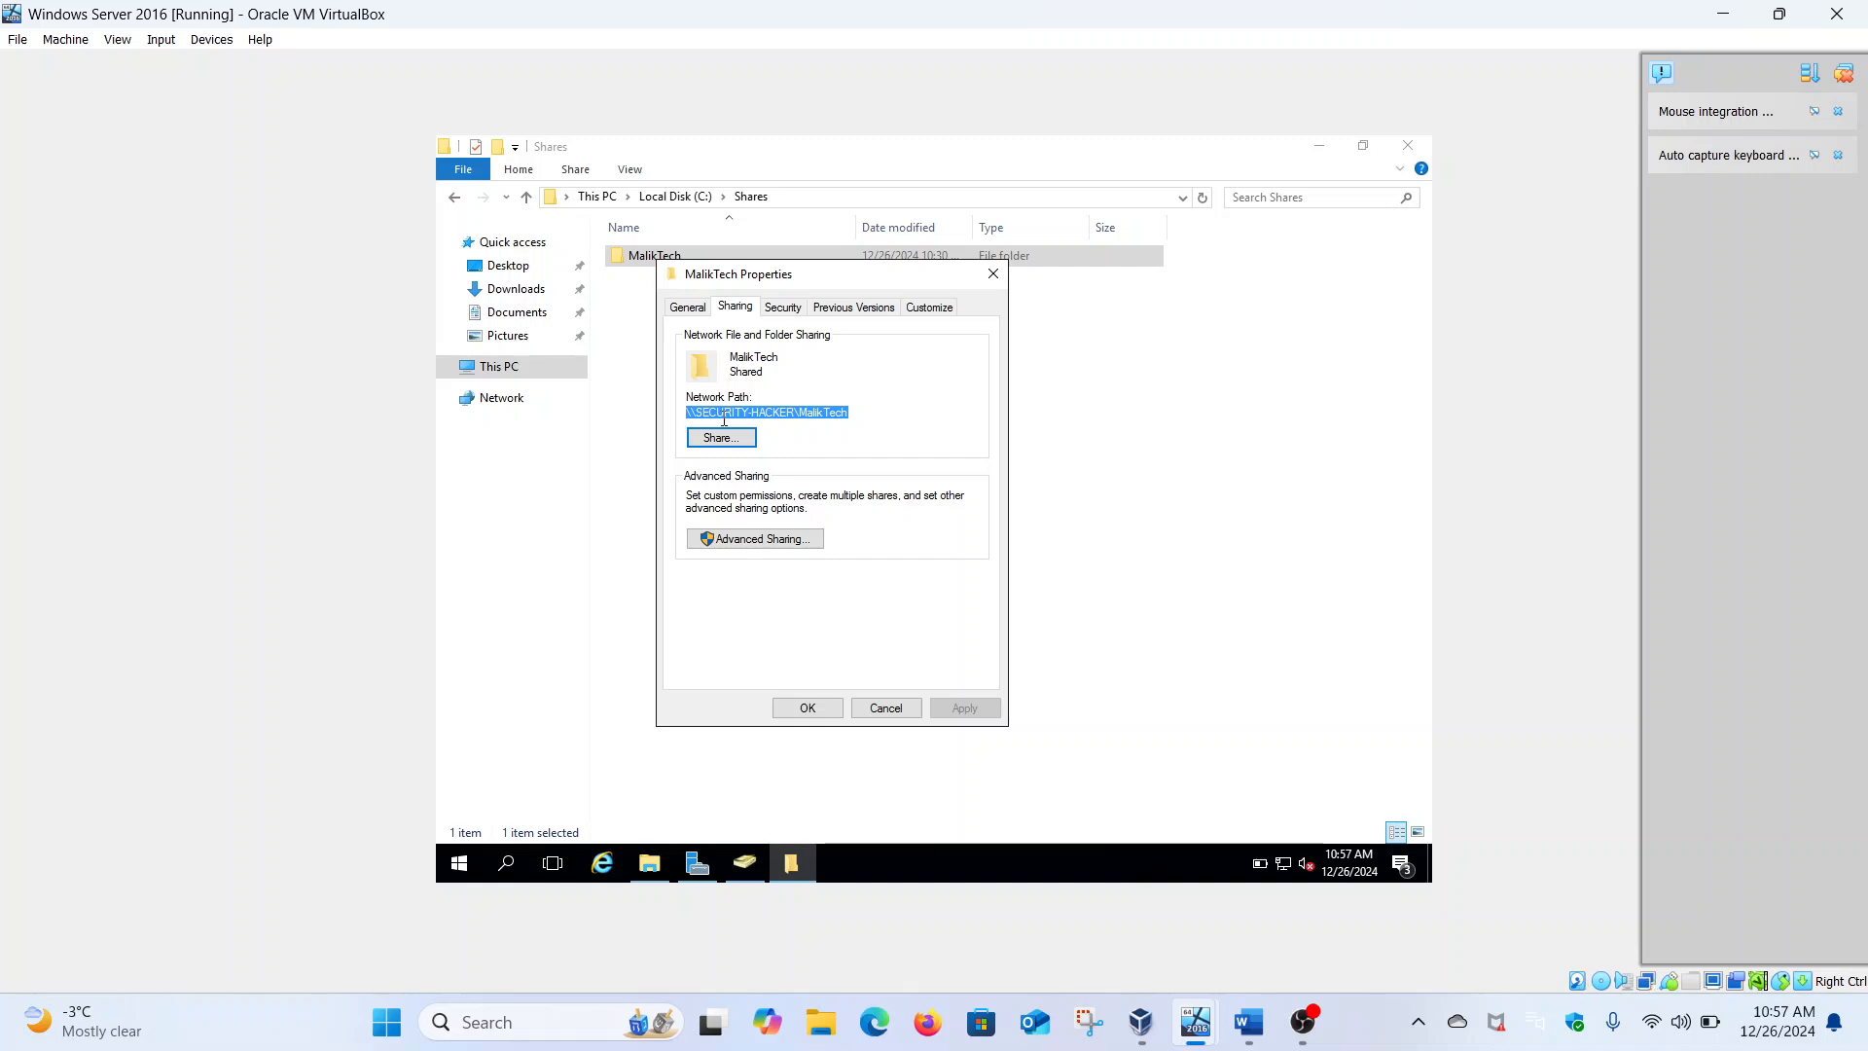
click(769, 416)
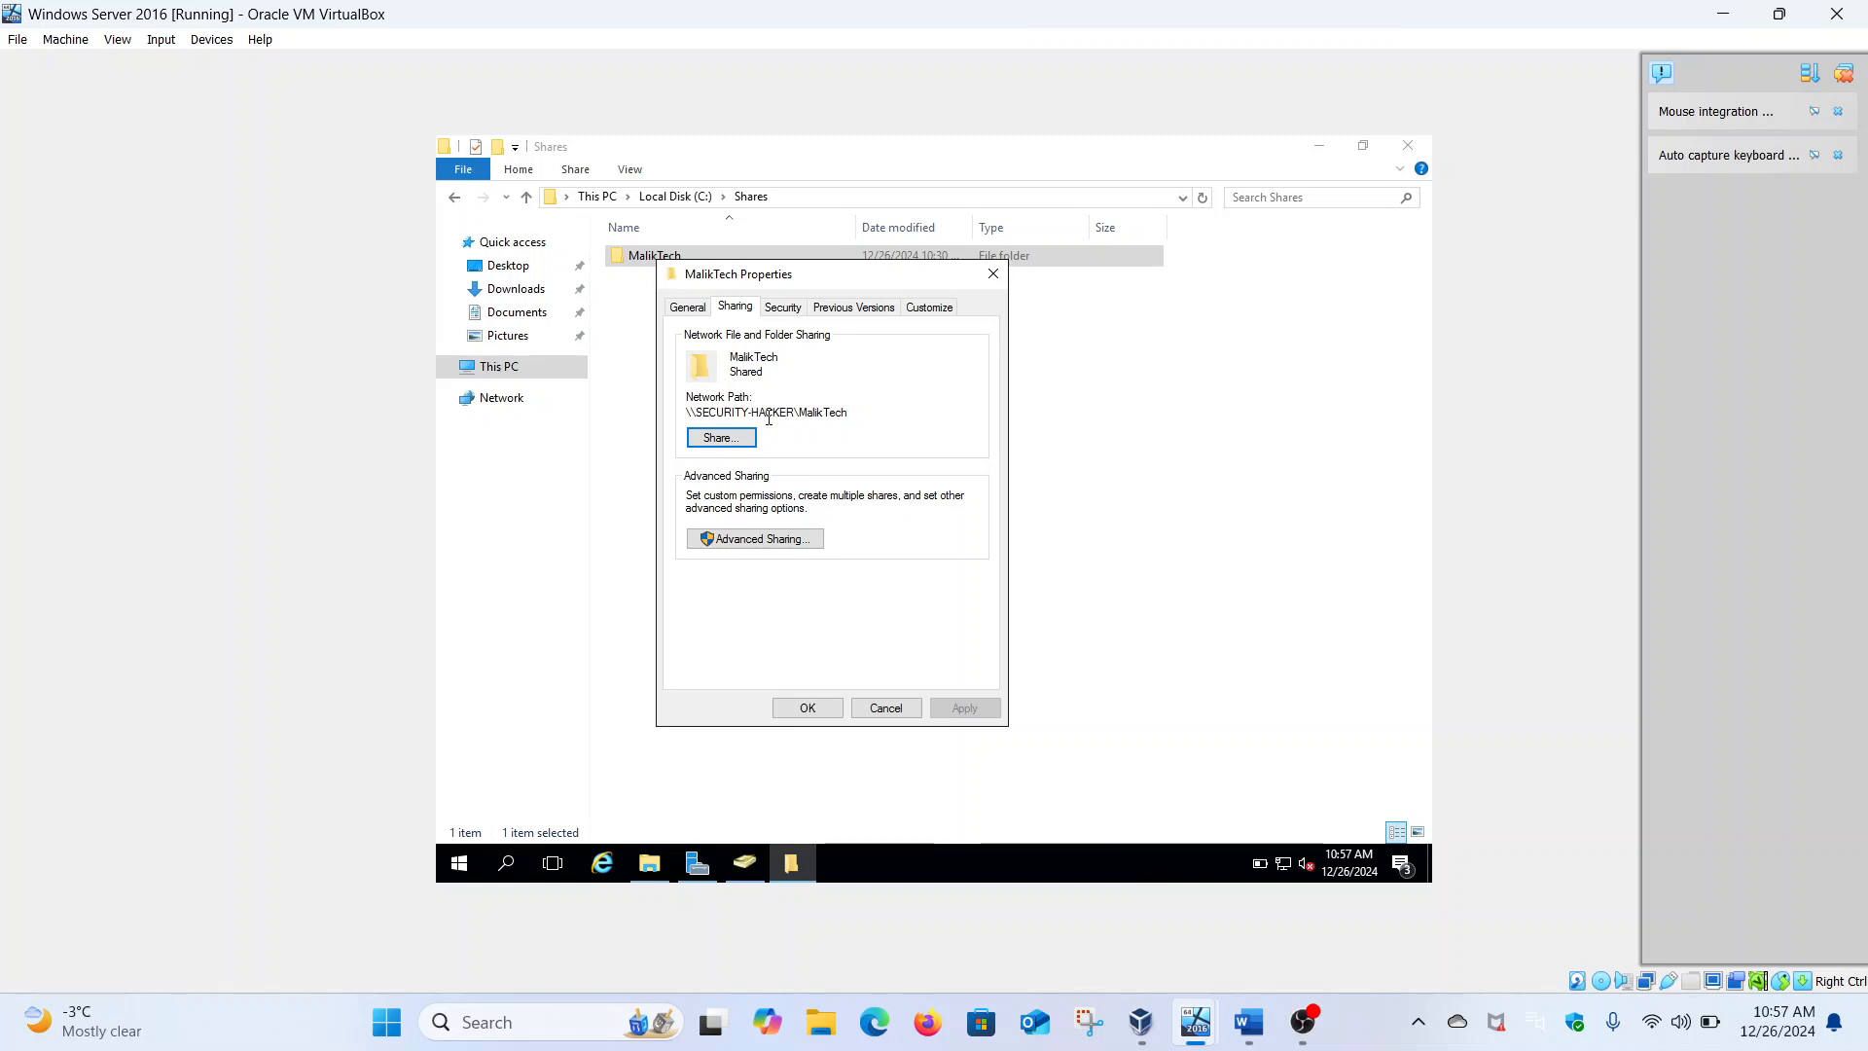
drag(794, 413, 684, 419)
click(993, 274)
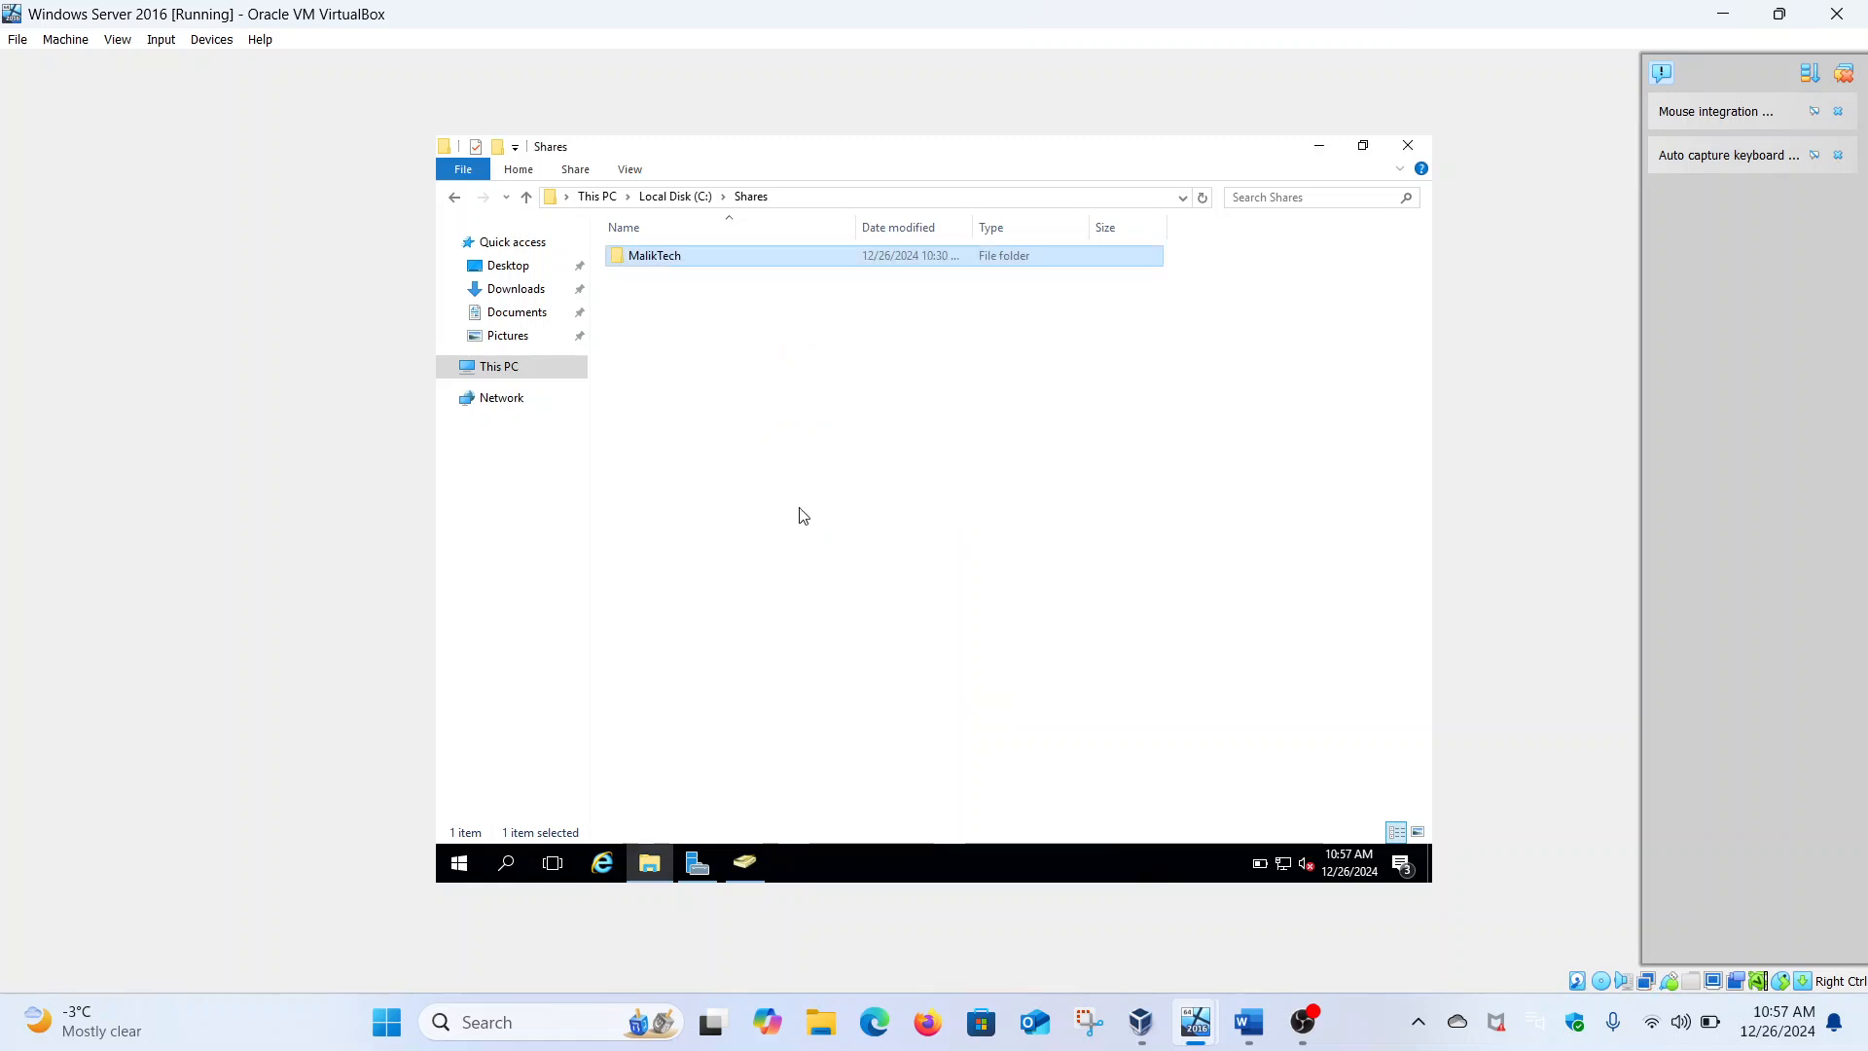
Bring up Server Manager and go to the Local Server properties page
click(710, 872)
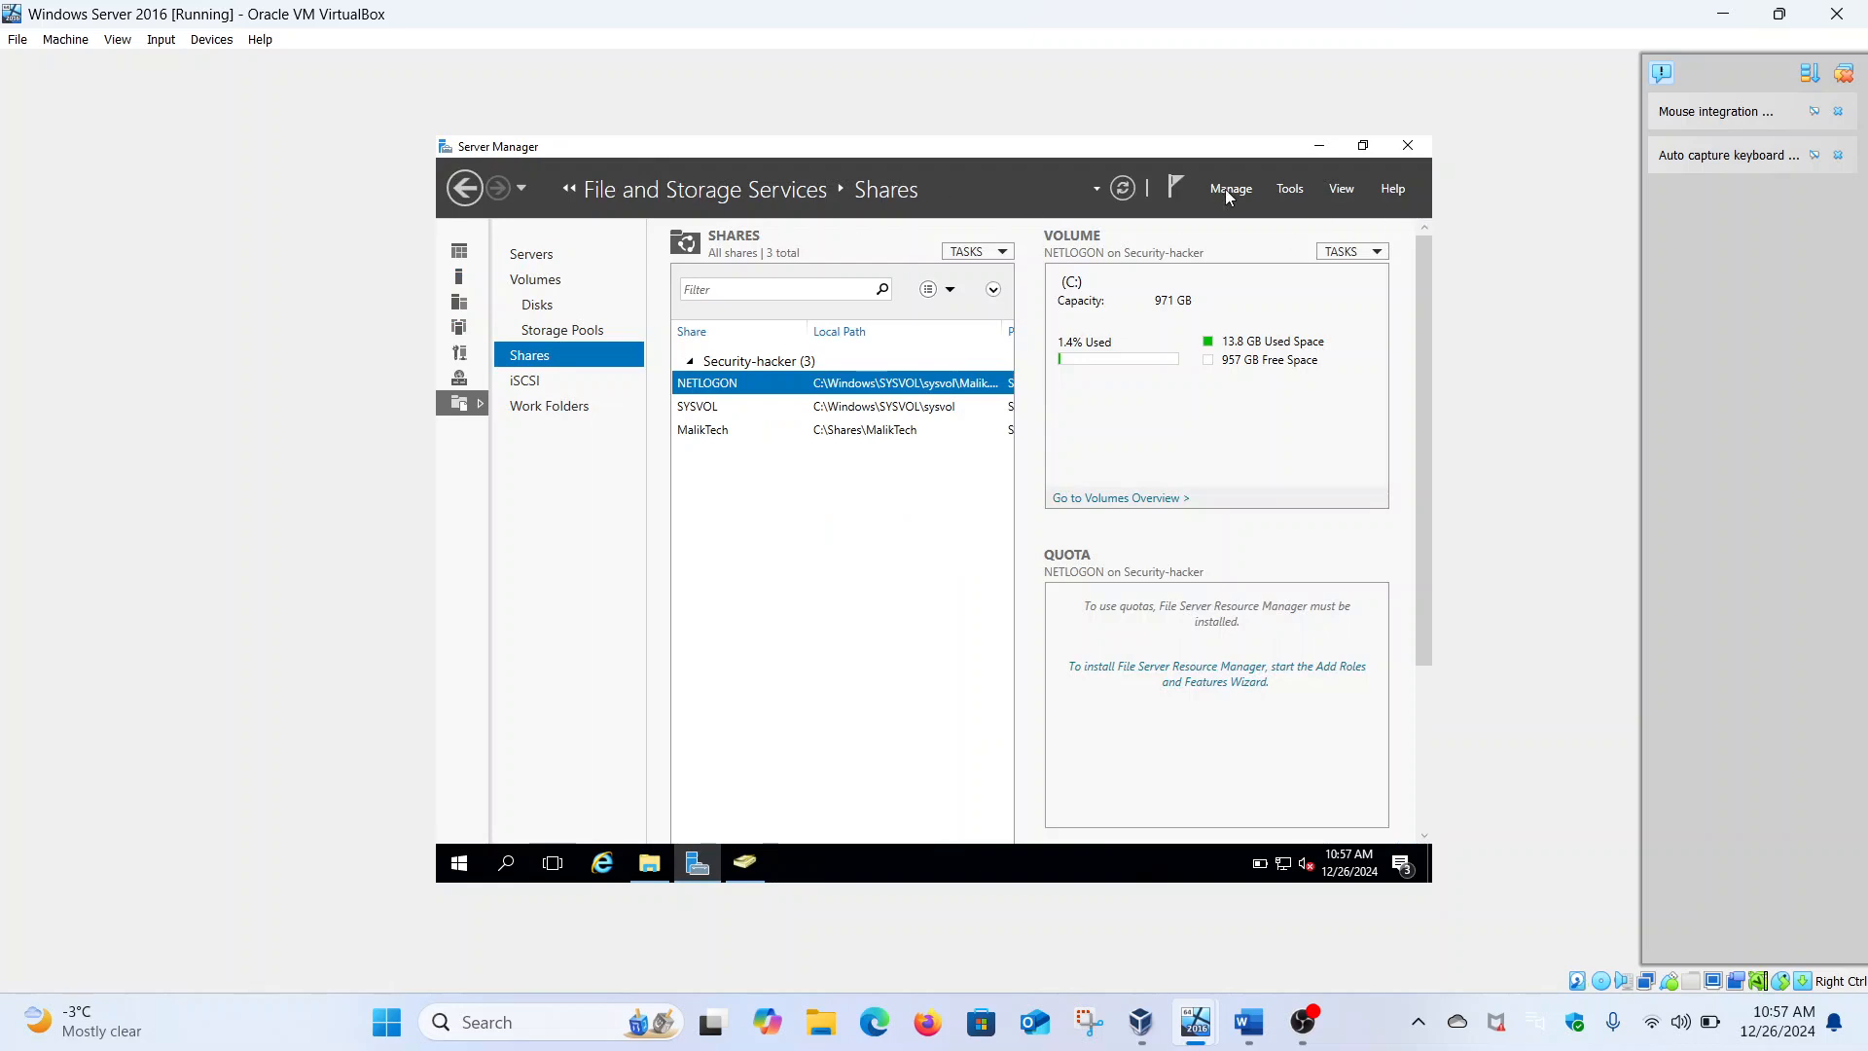
click(465, 190)
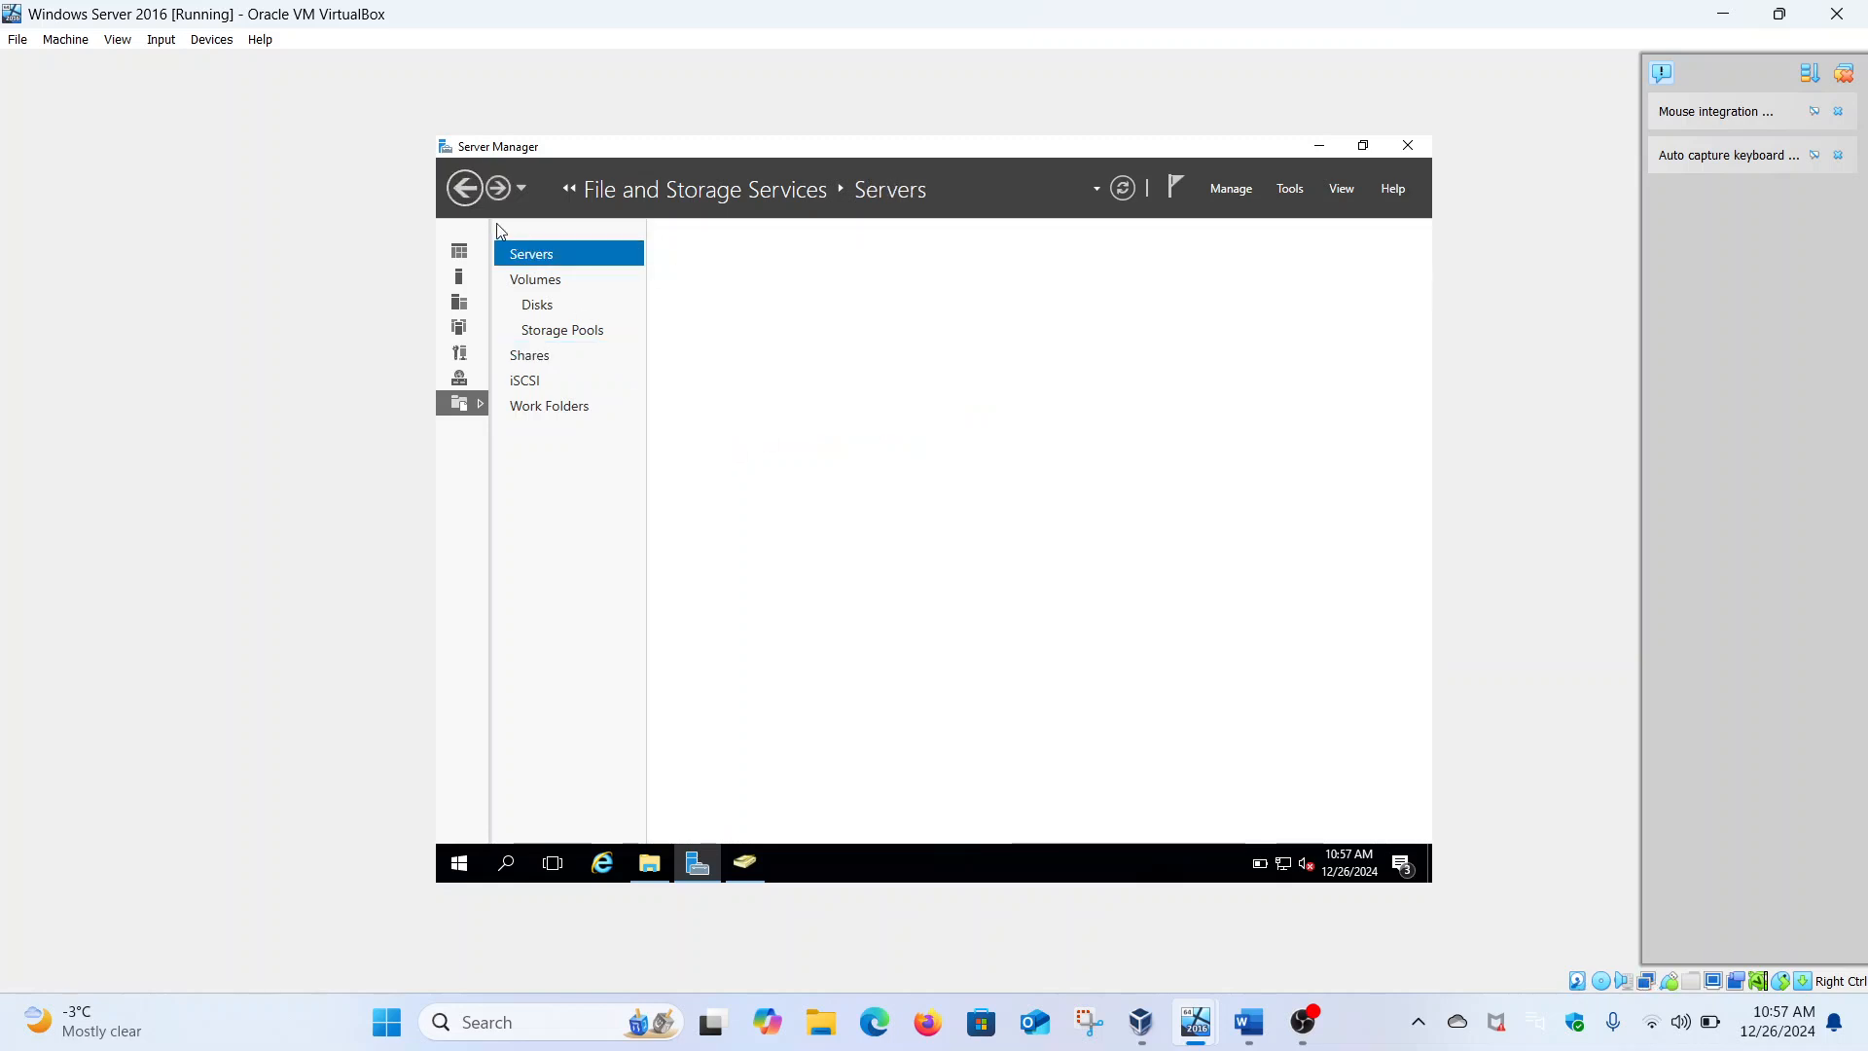
click(465, 190)
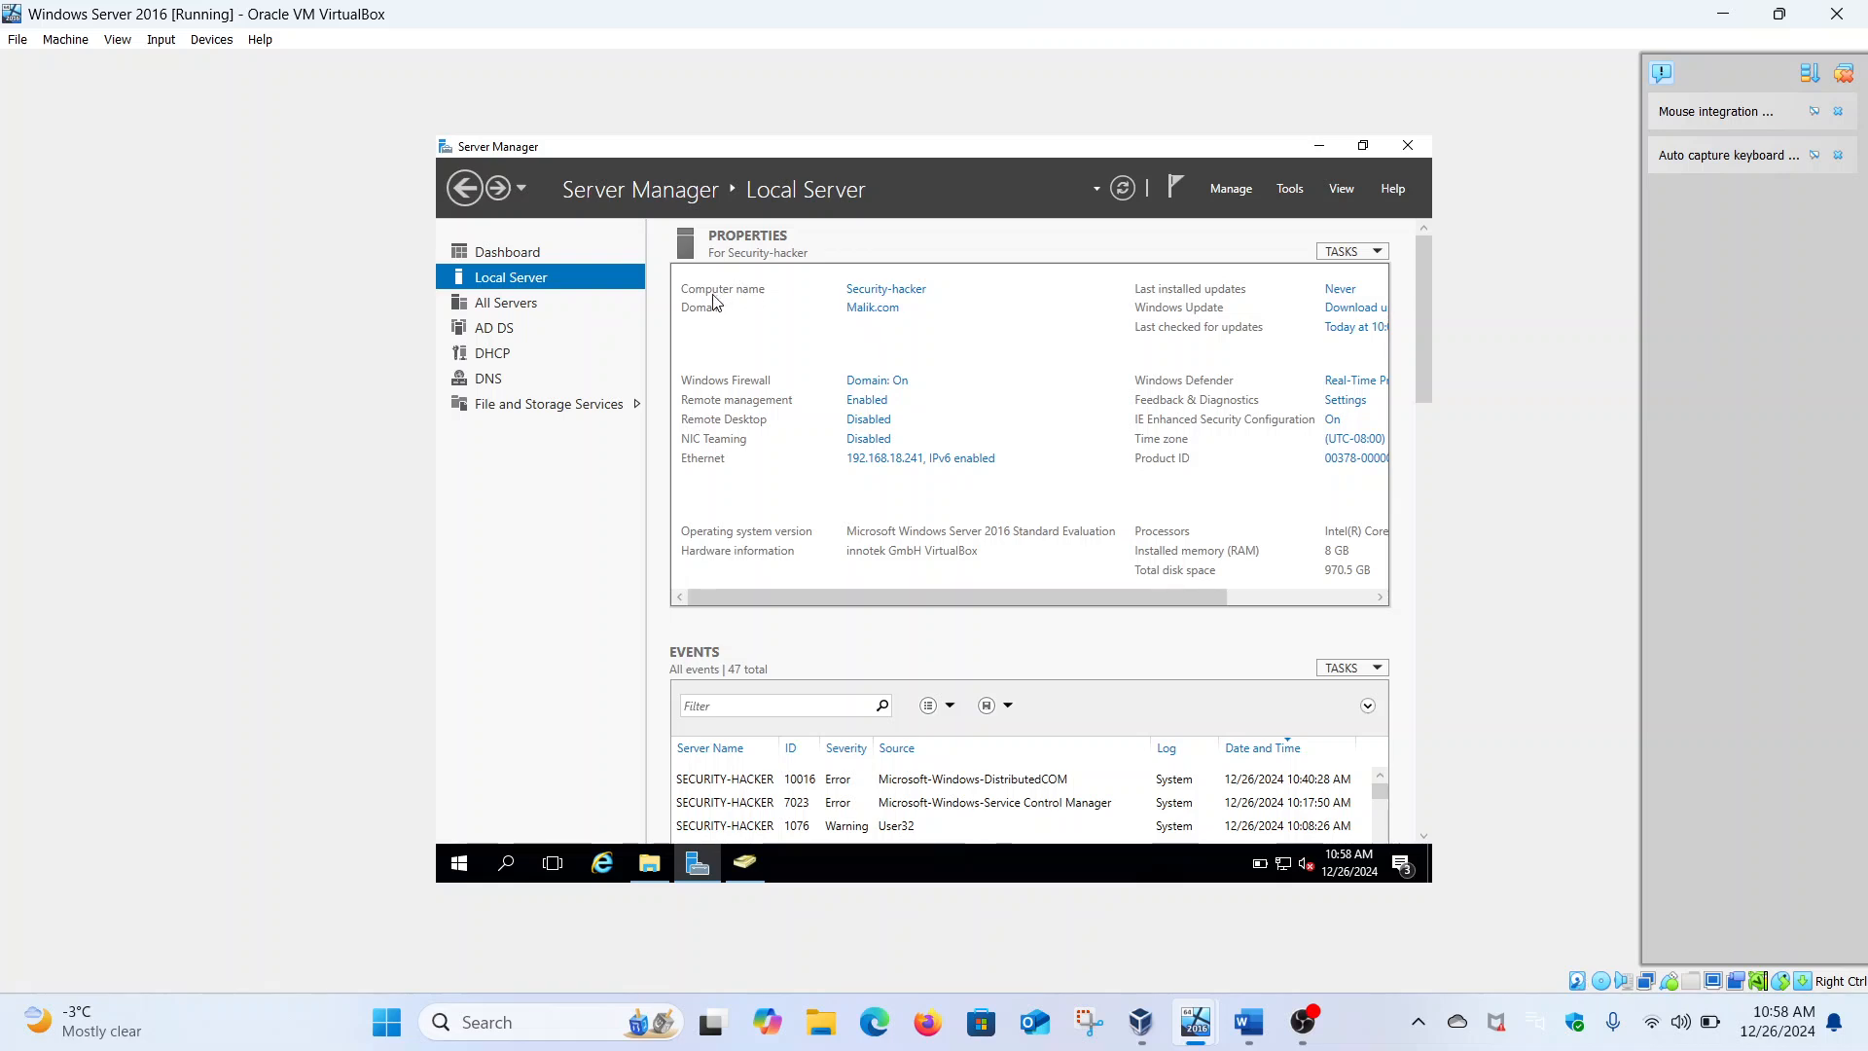
Open Security-hacker's system properties and rename dialog, then close both without changing anything
click(903, 297)
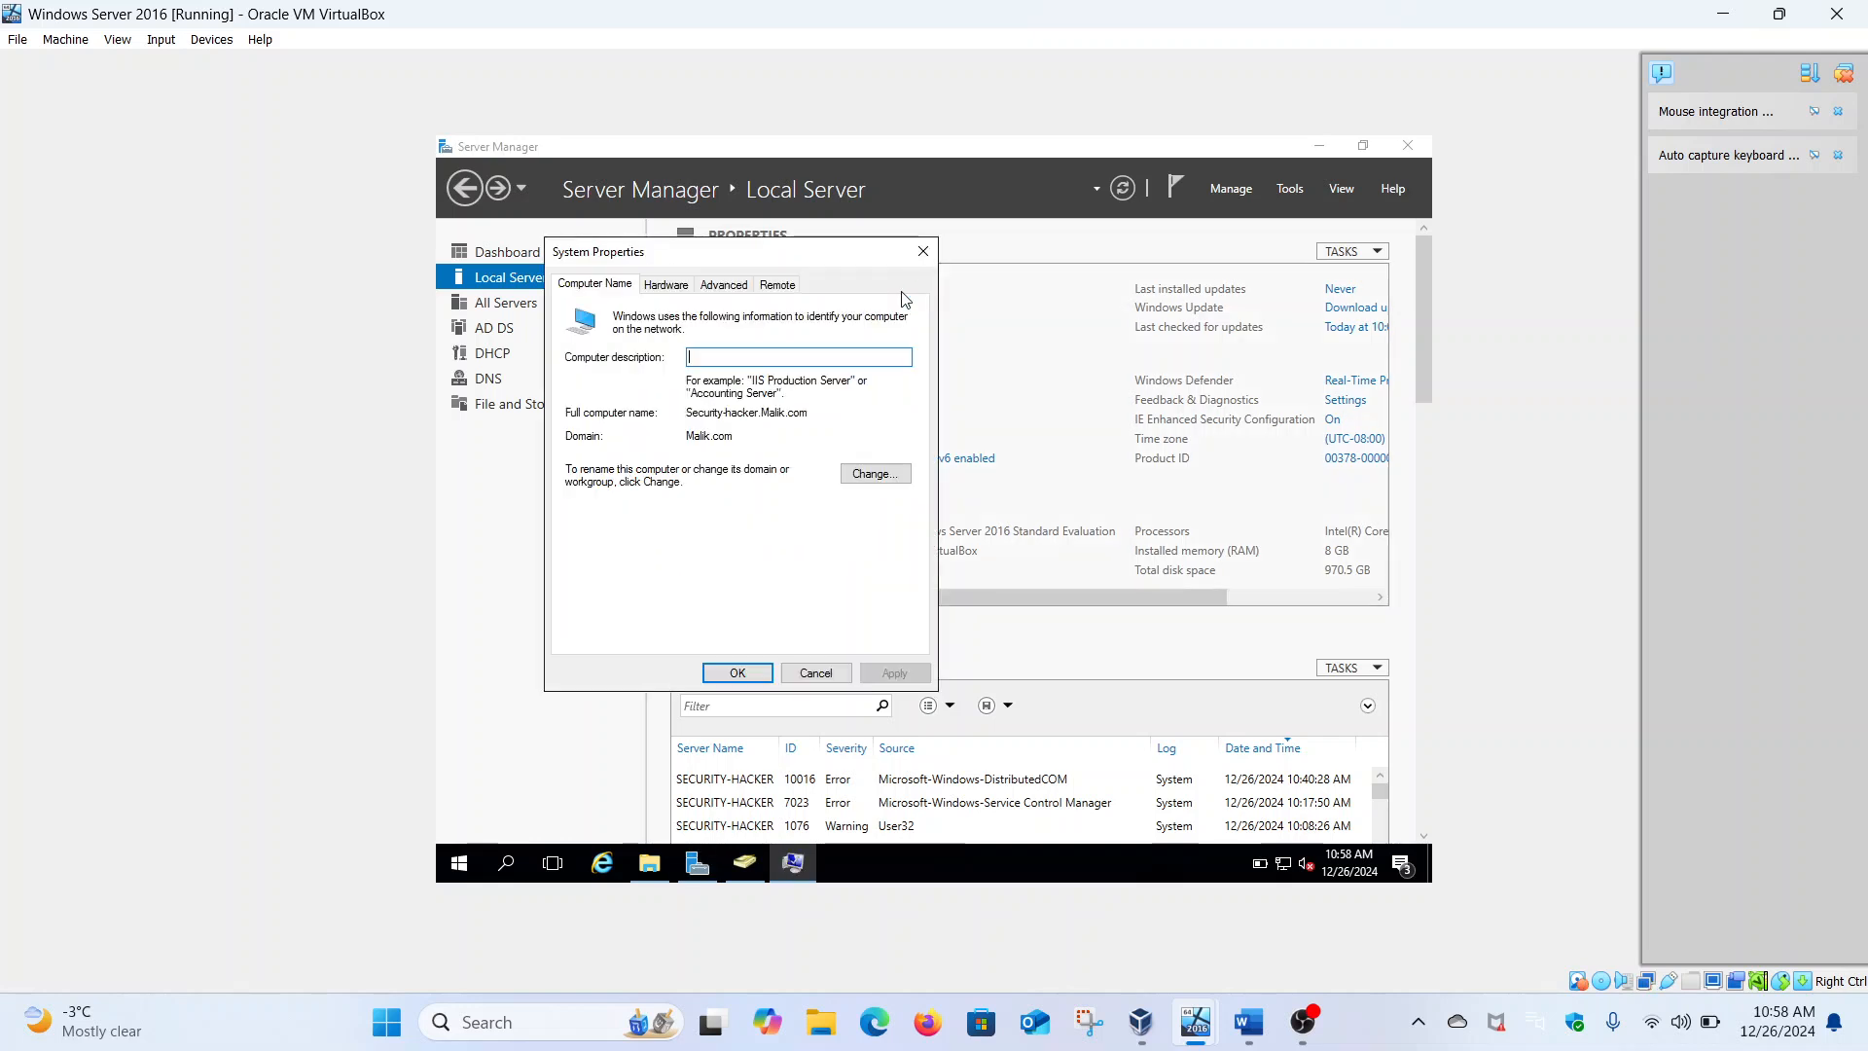
click(869, 475)
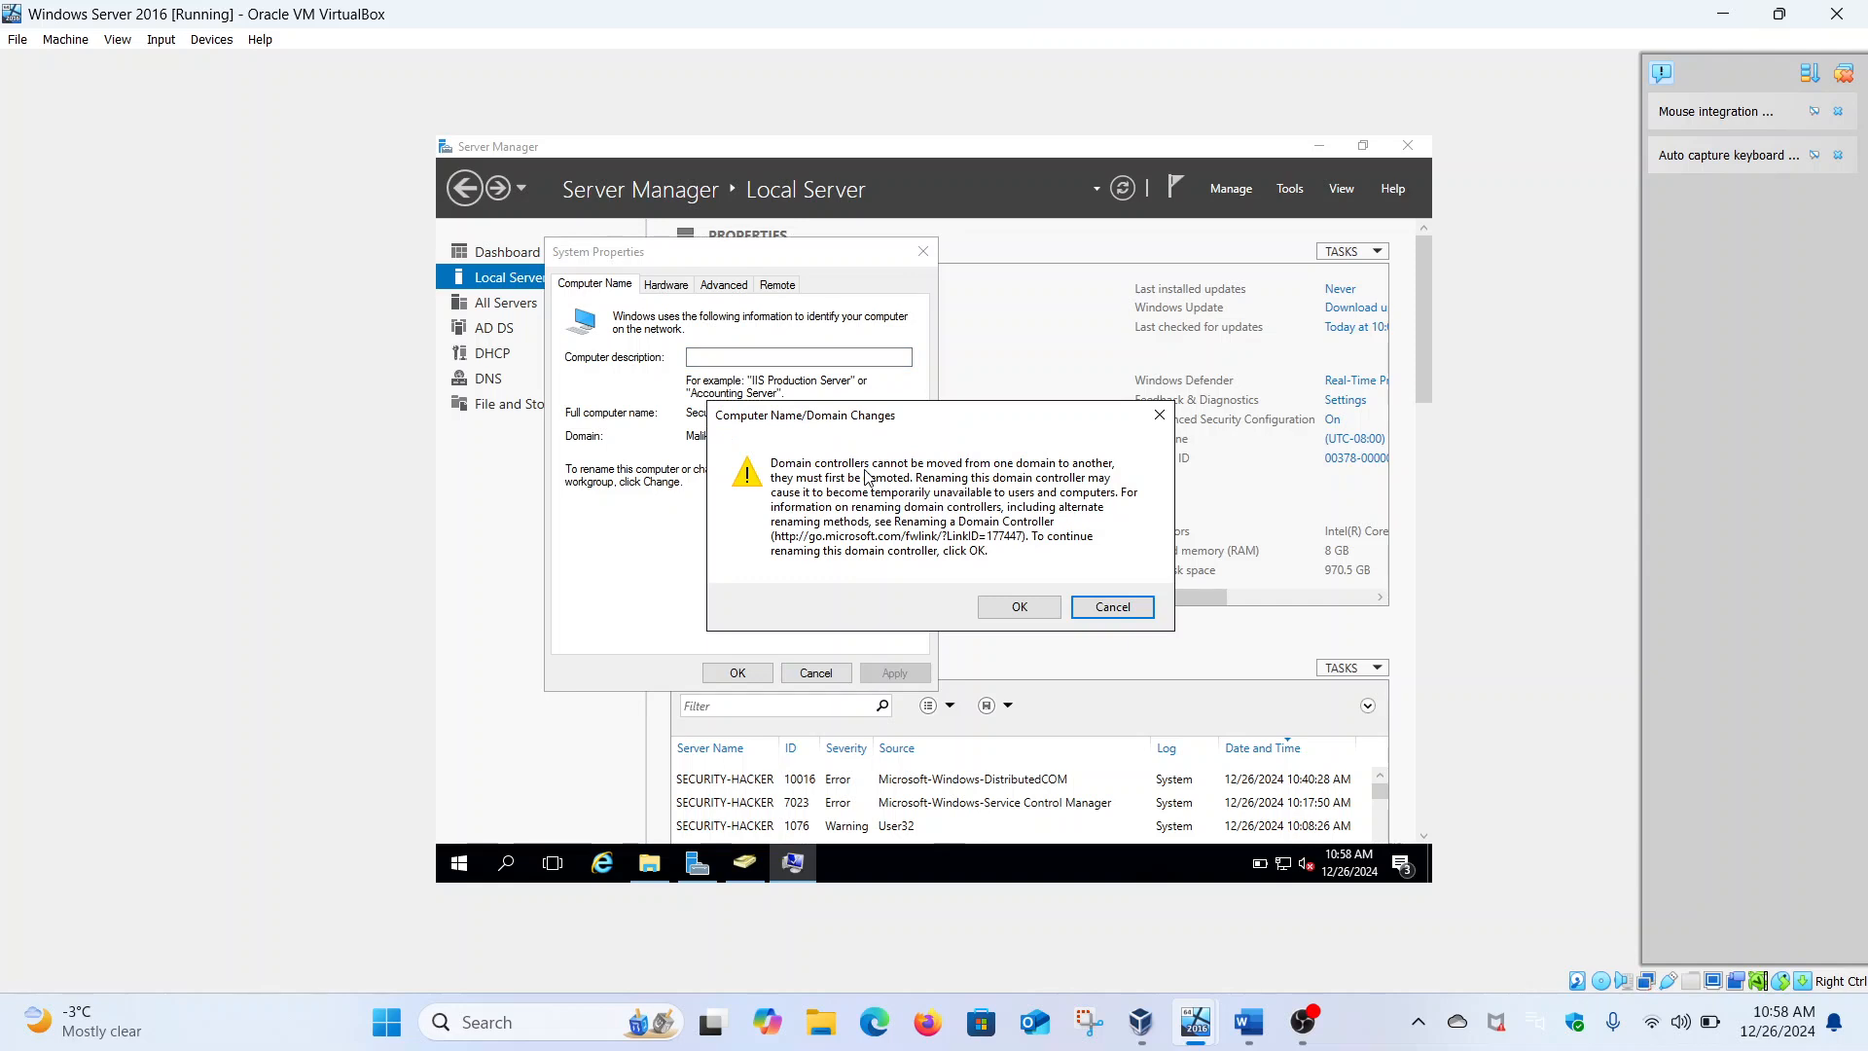
click(1018, 605)
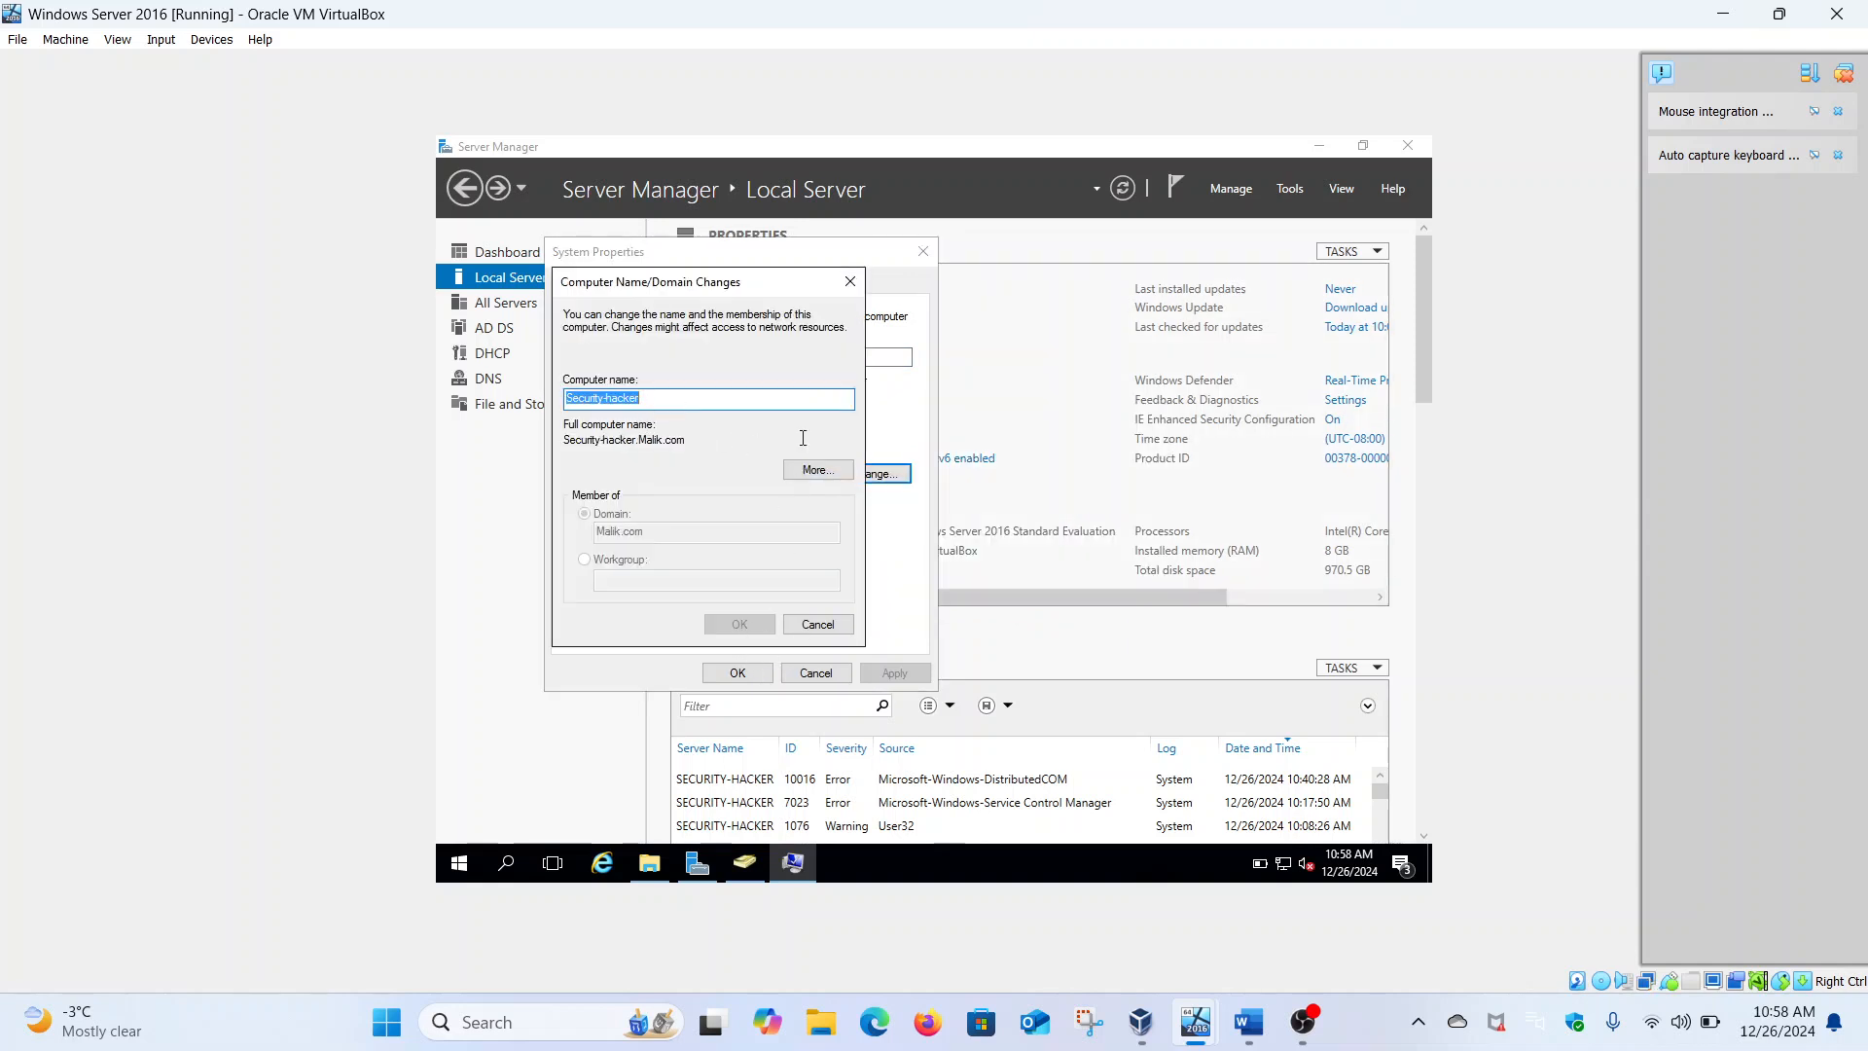
click(850, 281)
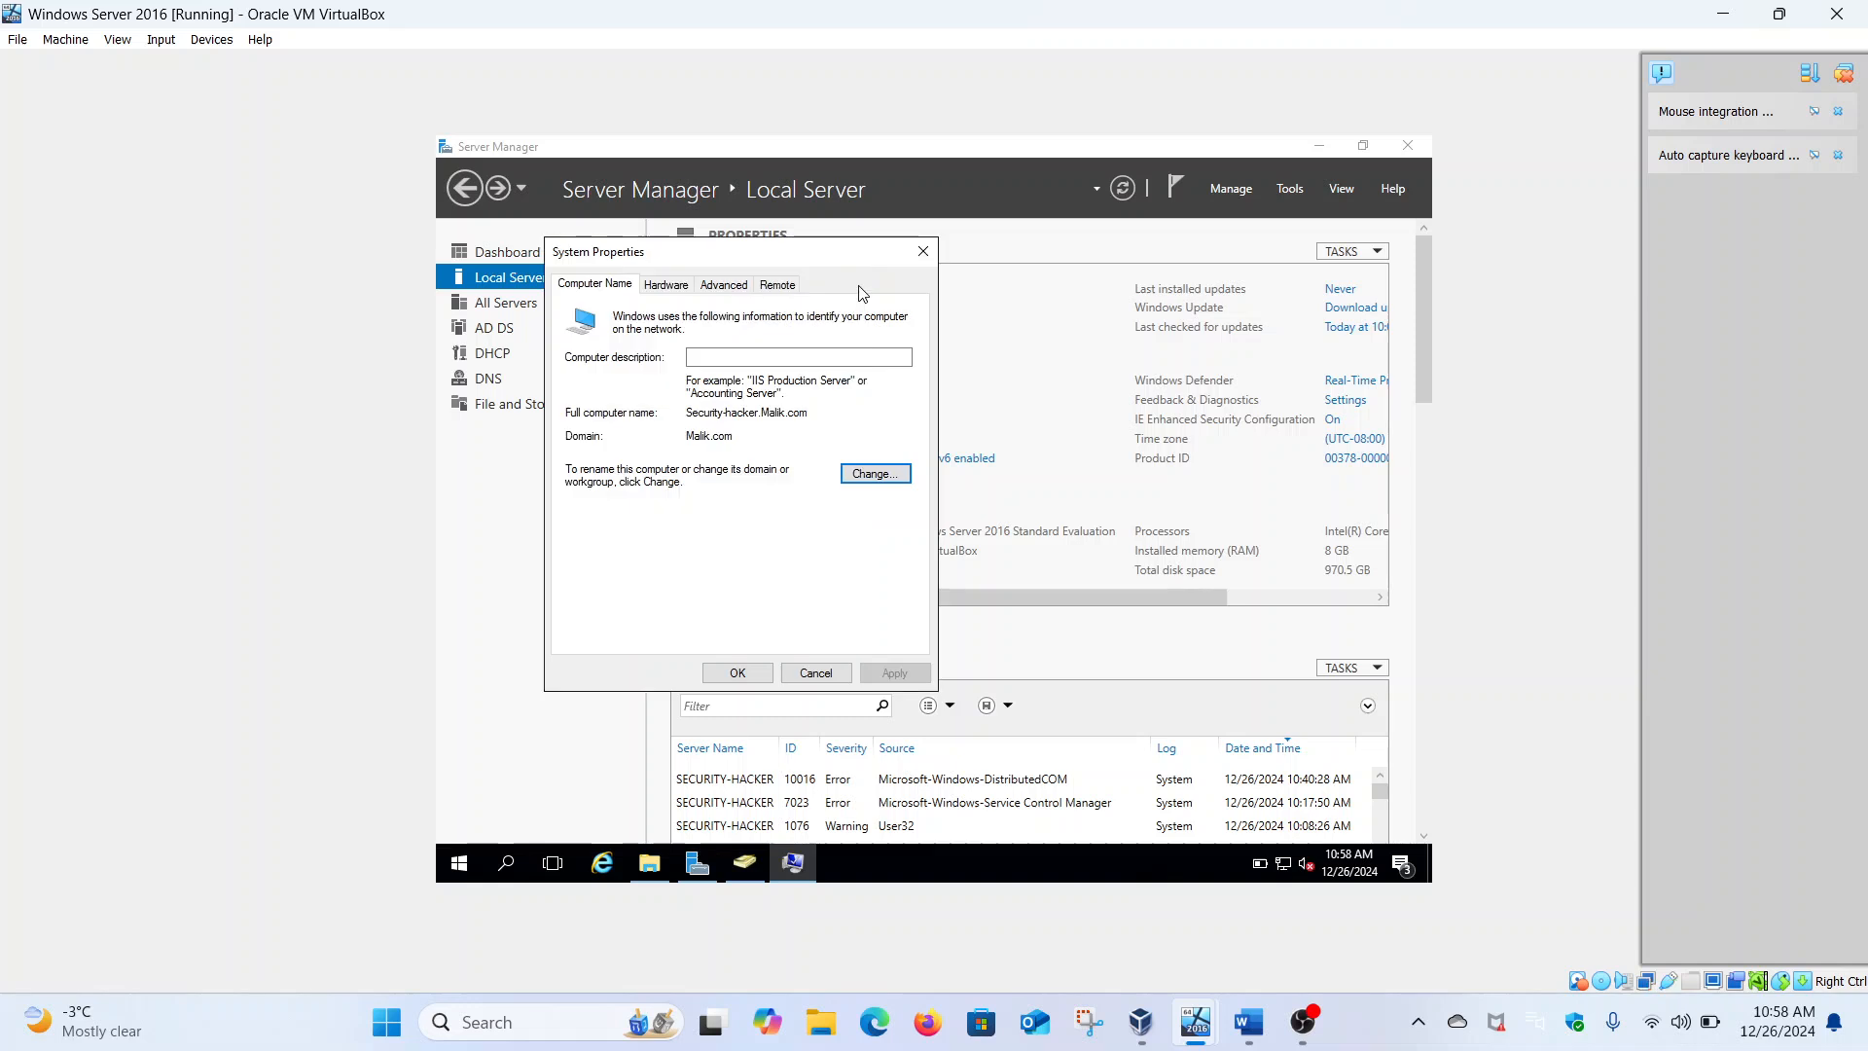
click(923, 252)
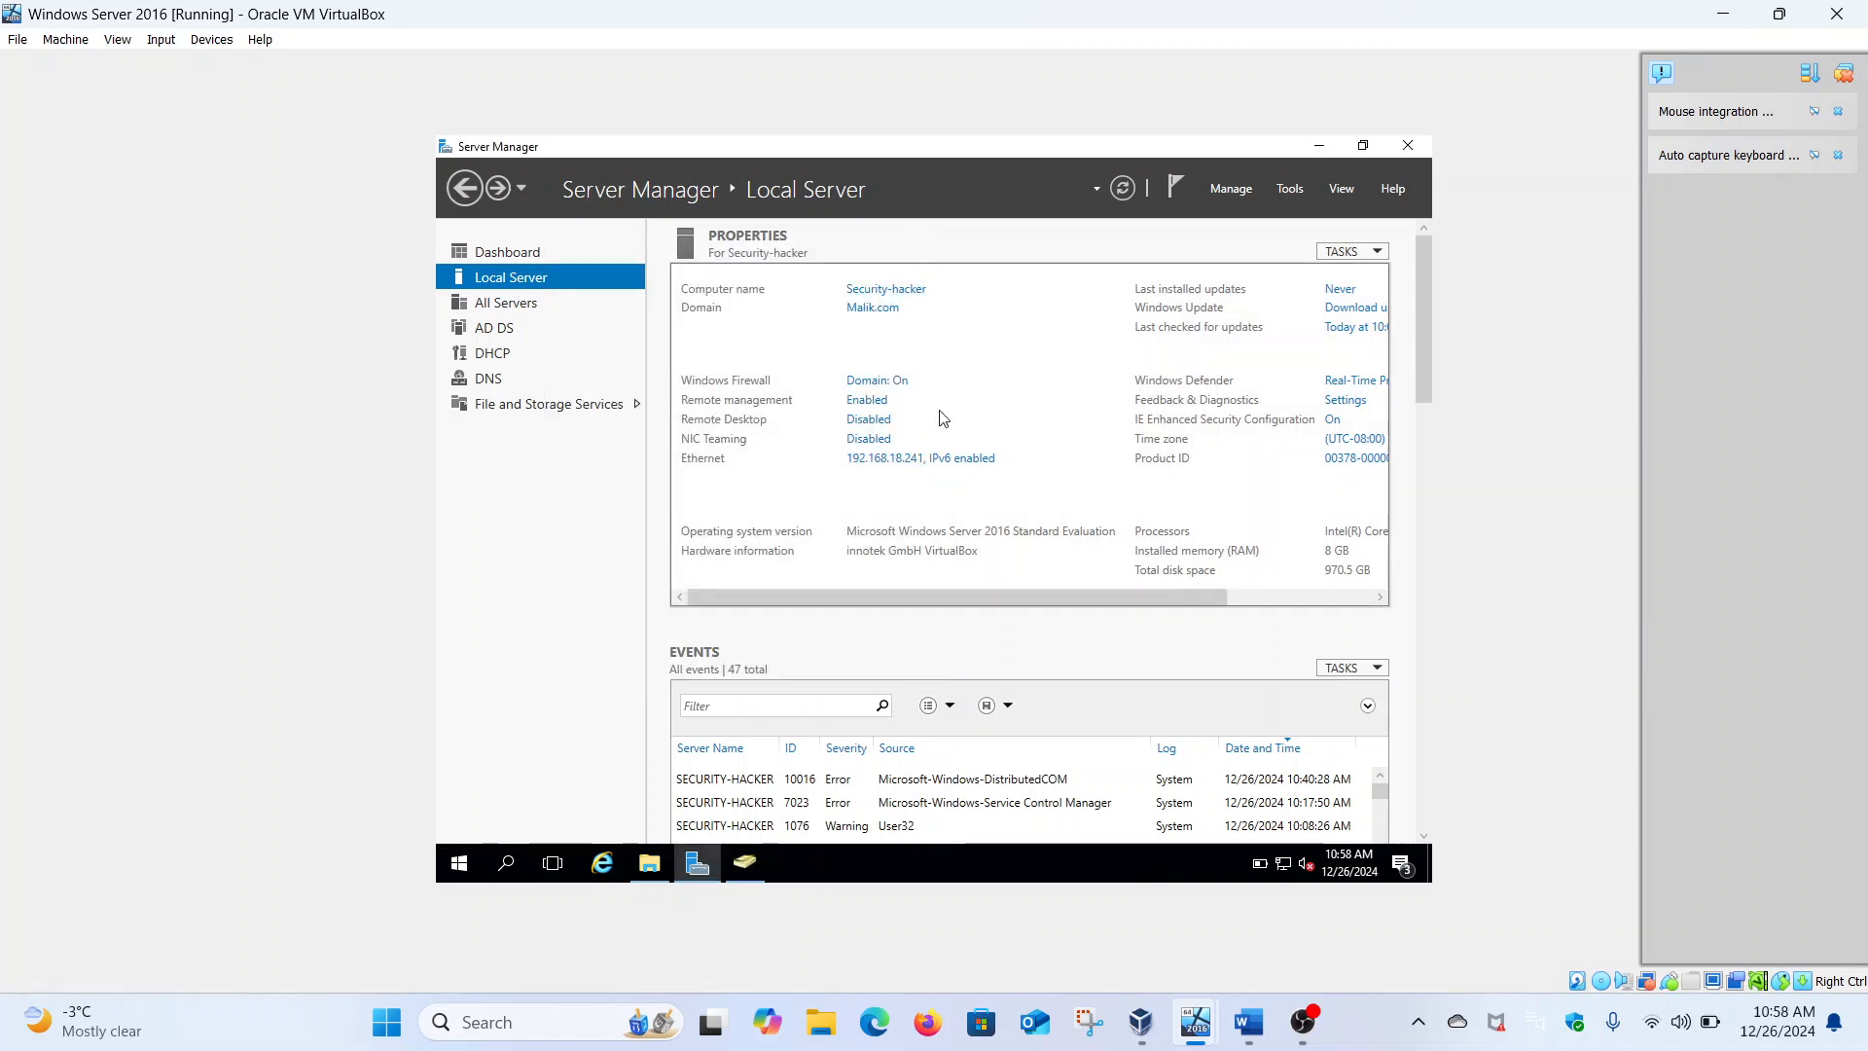